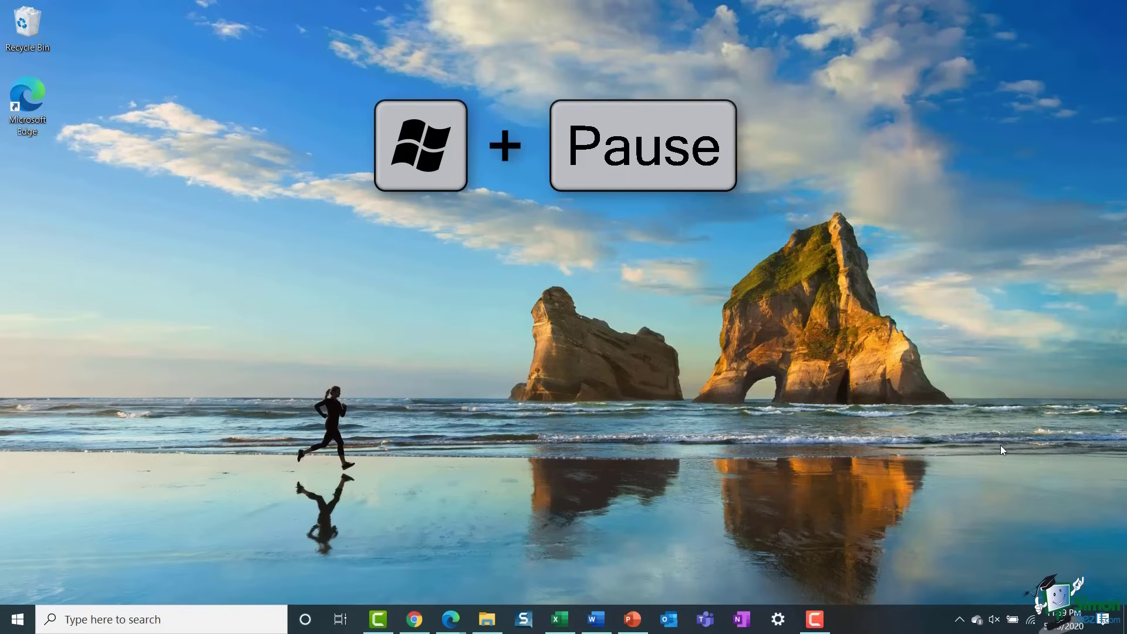
- Show this PC's system information in System properties using Windows+Pause
key(super+Pause)
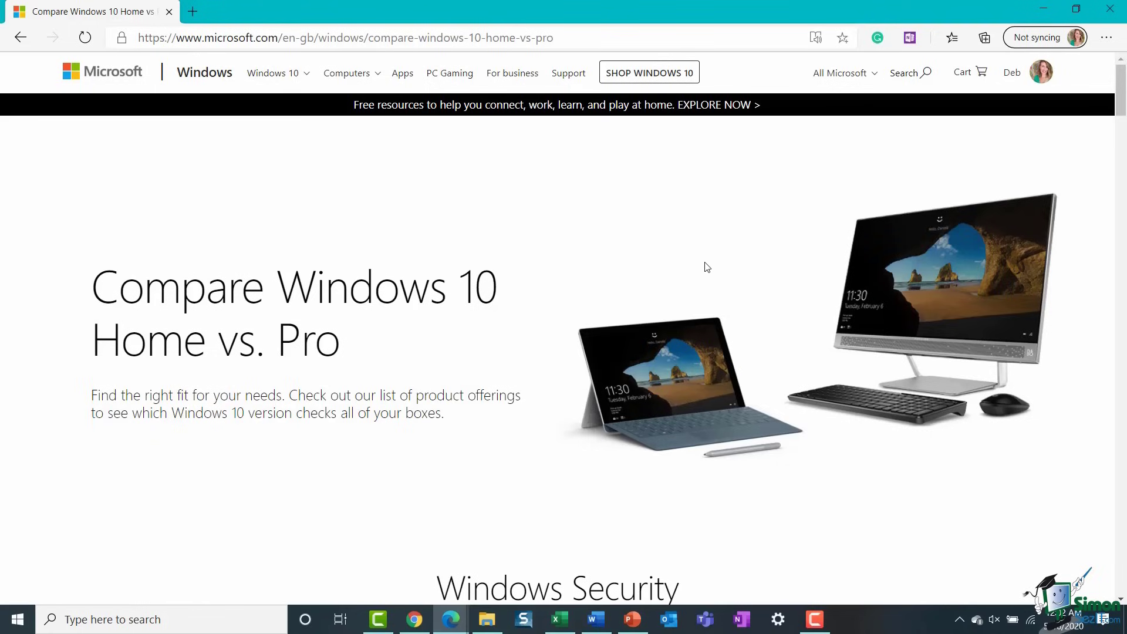
- Scroll through the Windows 10 Home vs. Pro feature comparison tables
scroll(704, 267, down, 7)
scroll(704, 267, down, 4)
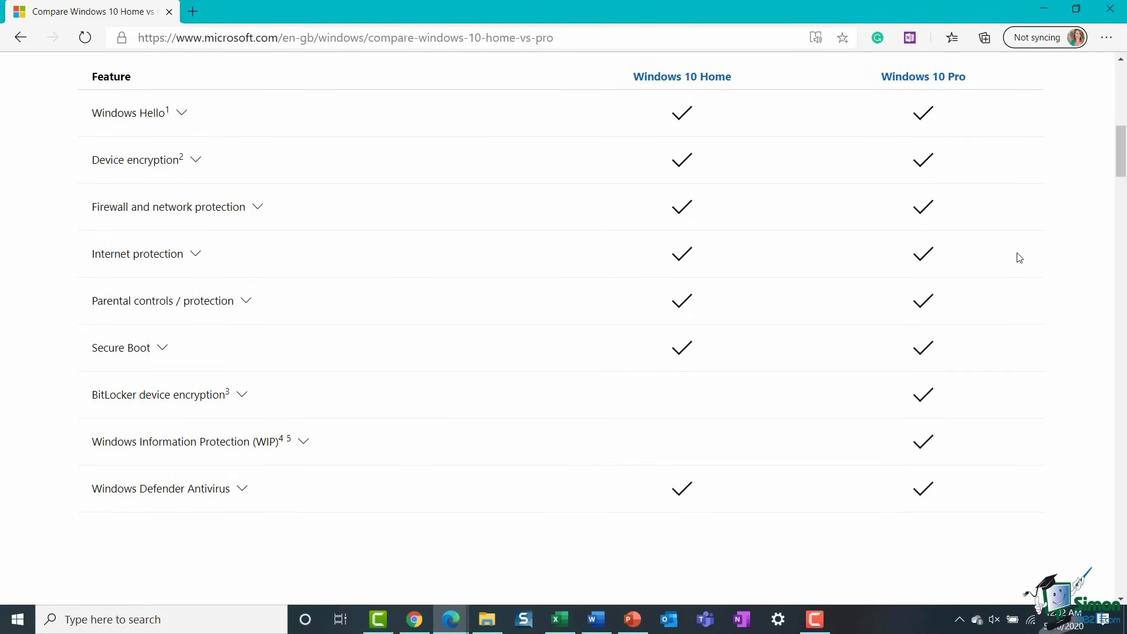
scroll(1019, 258, down, 10)
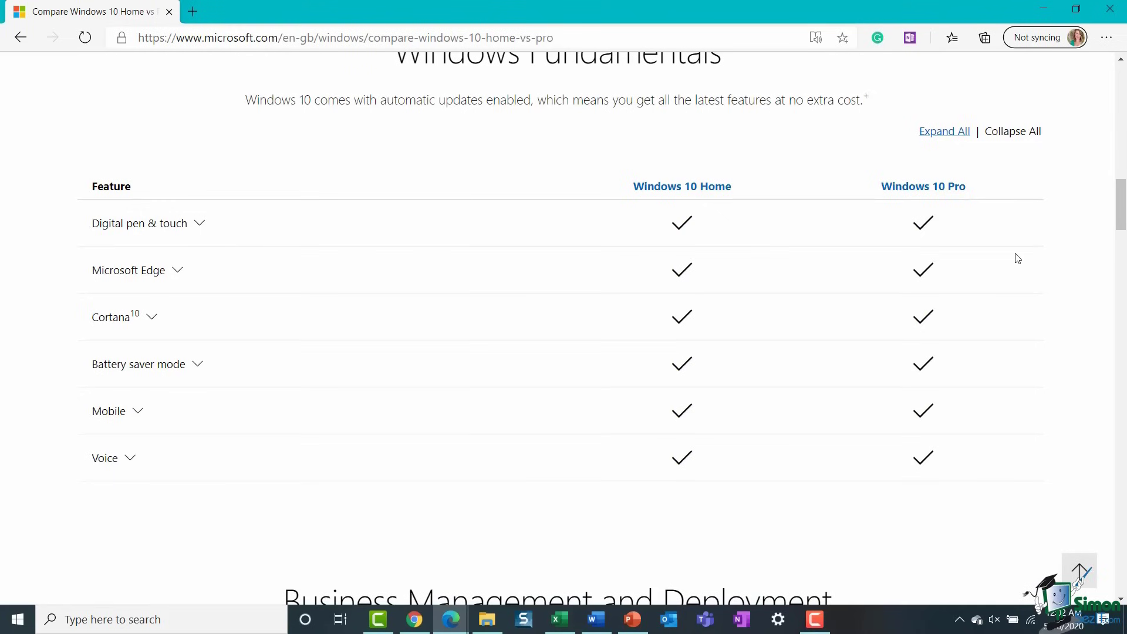
scroll(1017, 259, up, 10)
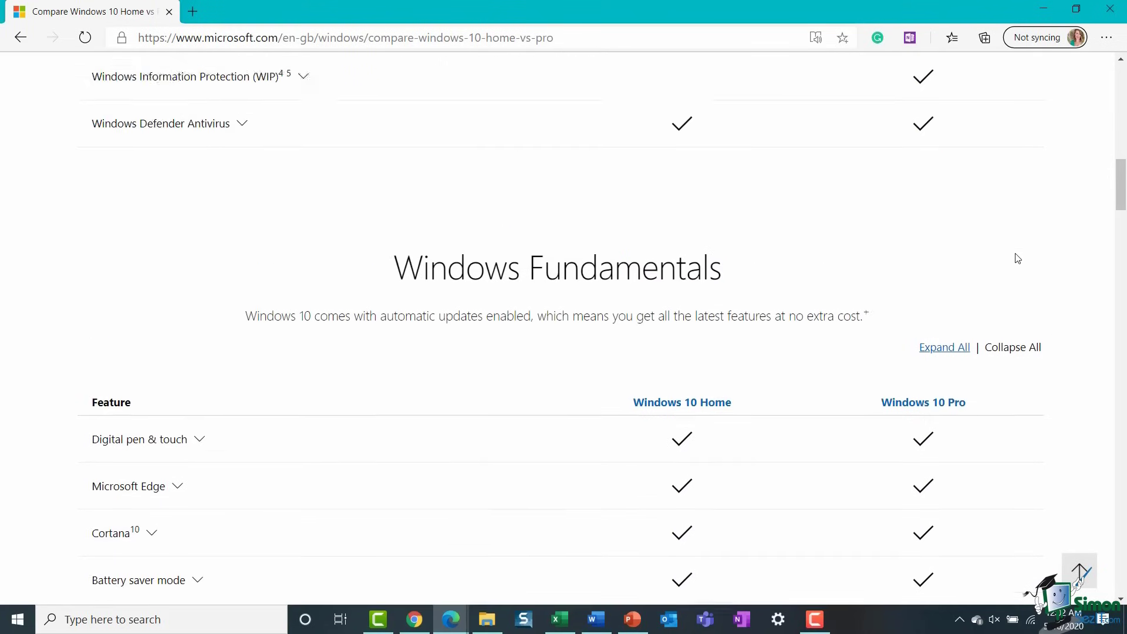
scroll(1016, 257, up, 1)
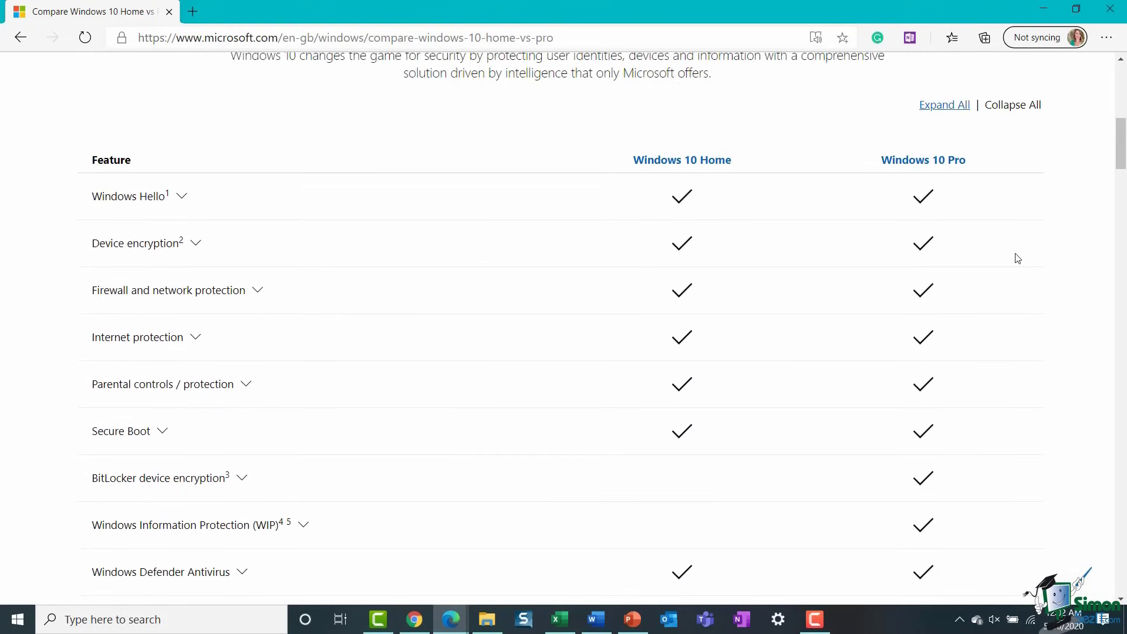
scroll(1010, 260, down, 1)
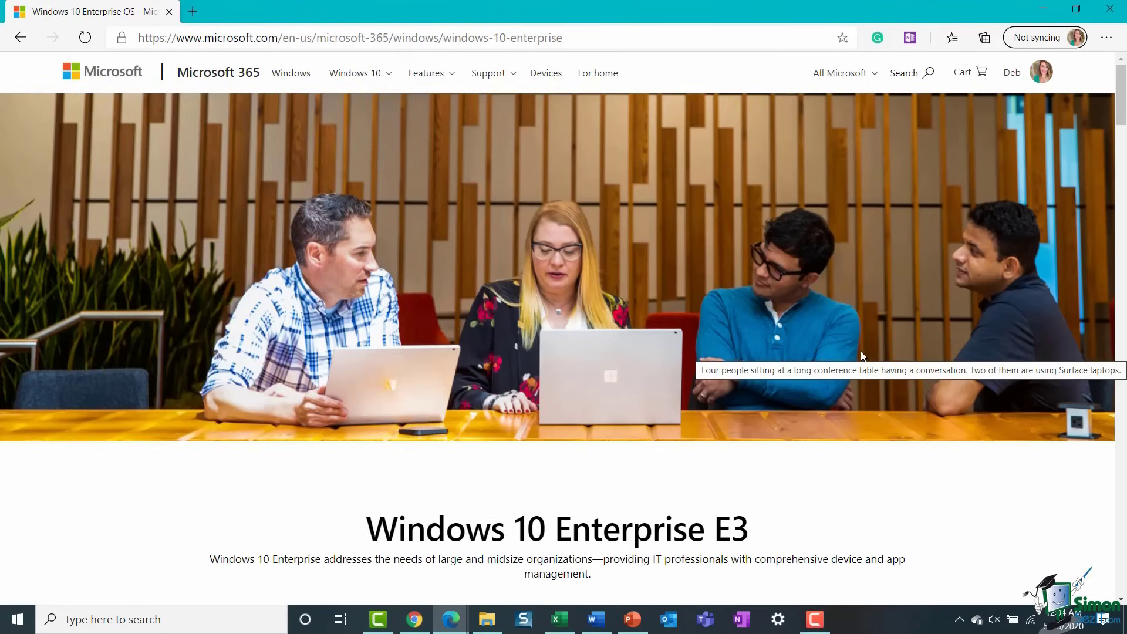
- Scroll down the Shop Windows 10 page to the Home, Pro and Pro for Workstations editions
scroll(854, 360, down, 2)
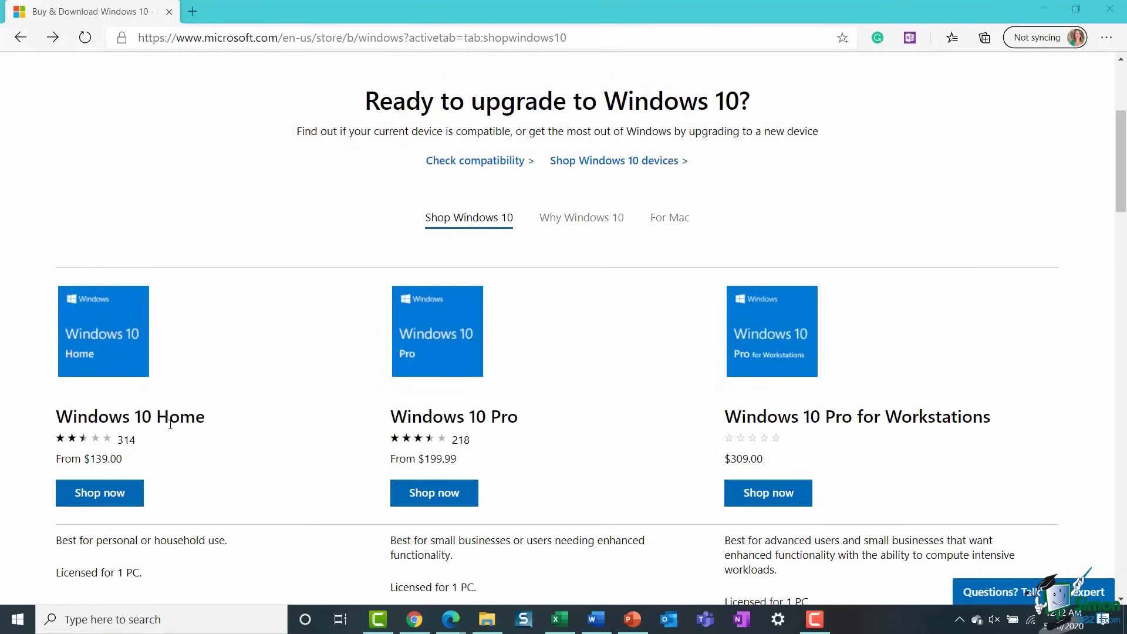
- Open the Windows 10 Home product page and pick the USB - English version
click(101, 493)
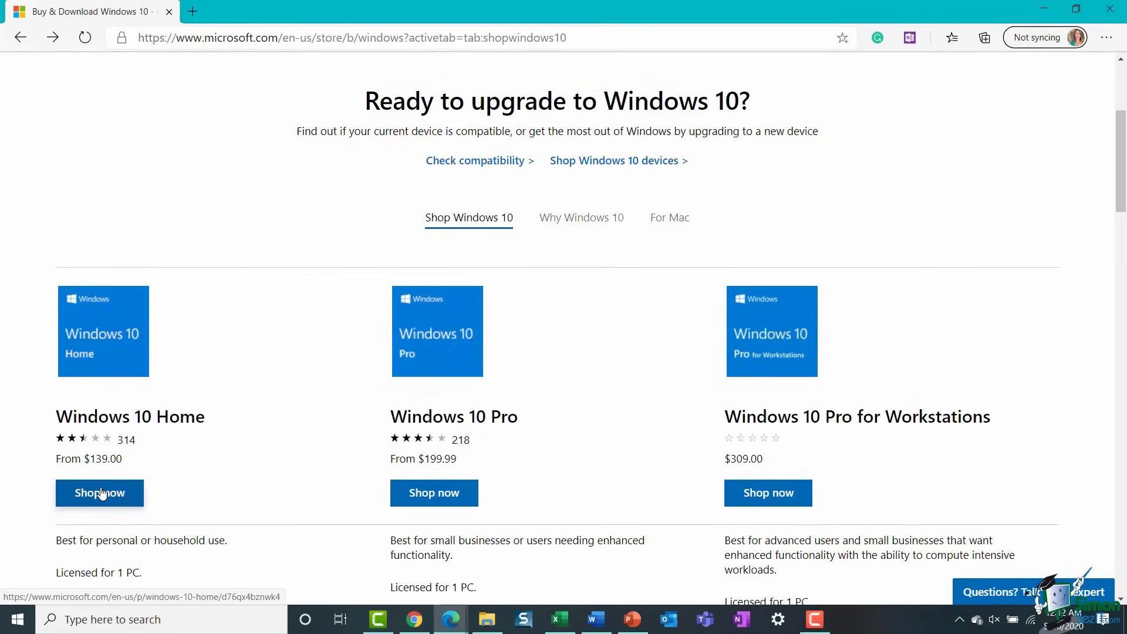
scroll(806, 322, down, 4)
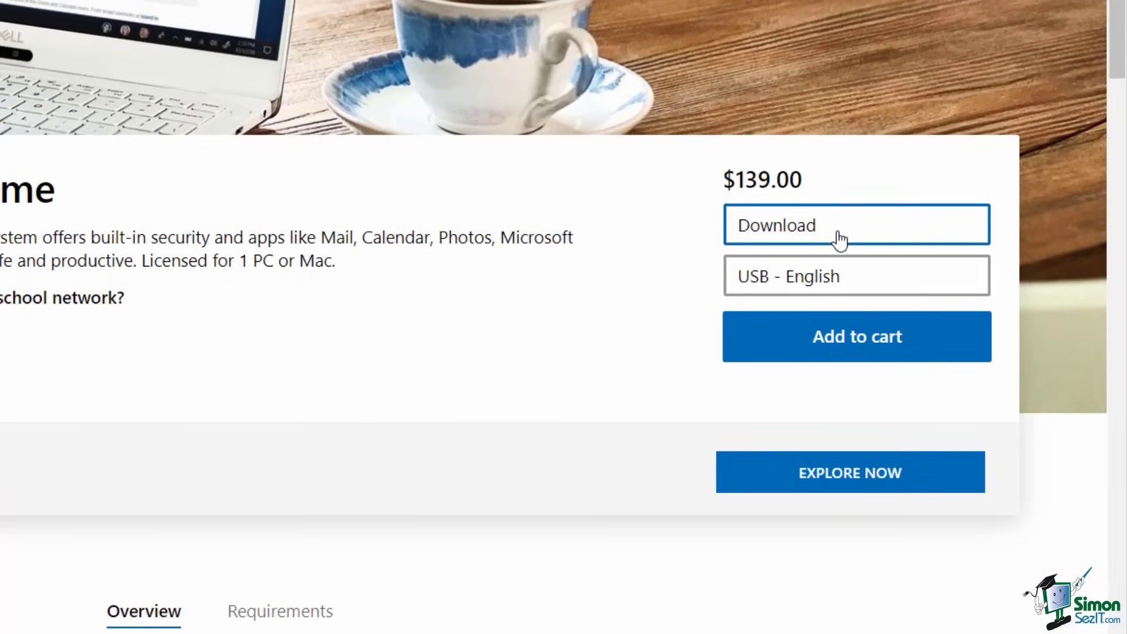
click(839, 239)
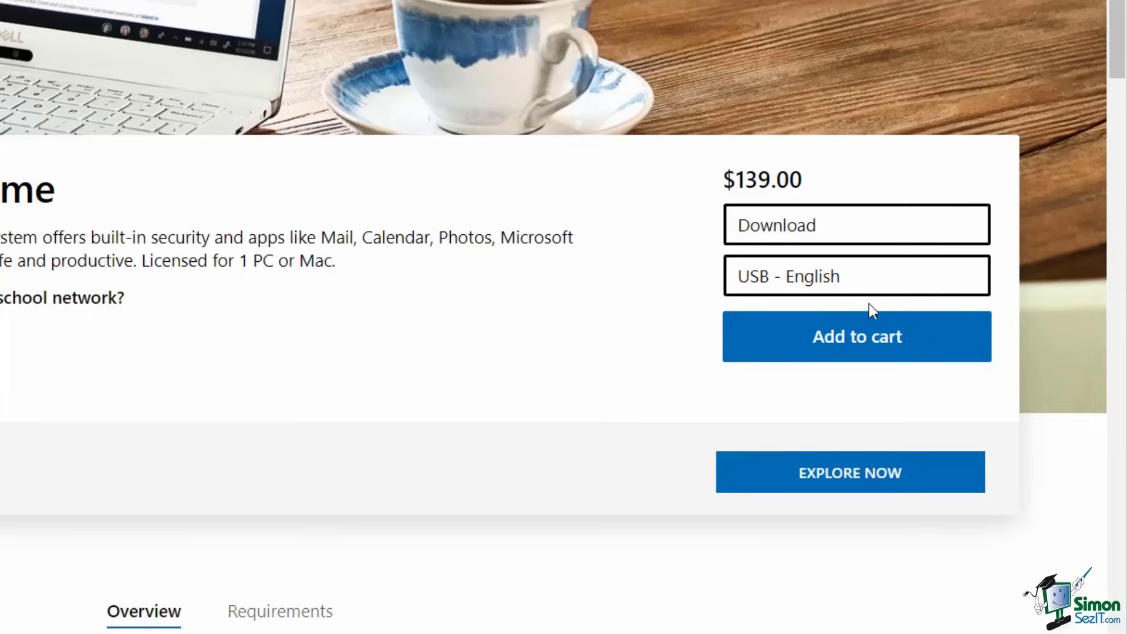
click(882, 288)
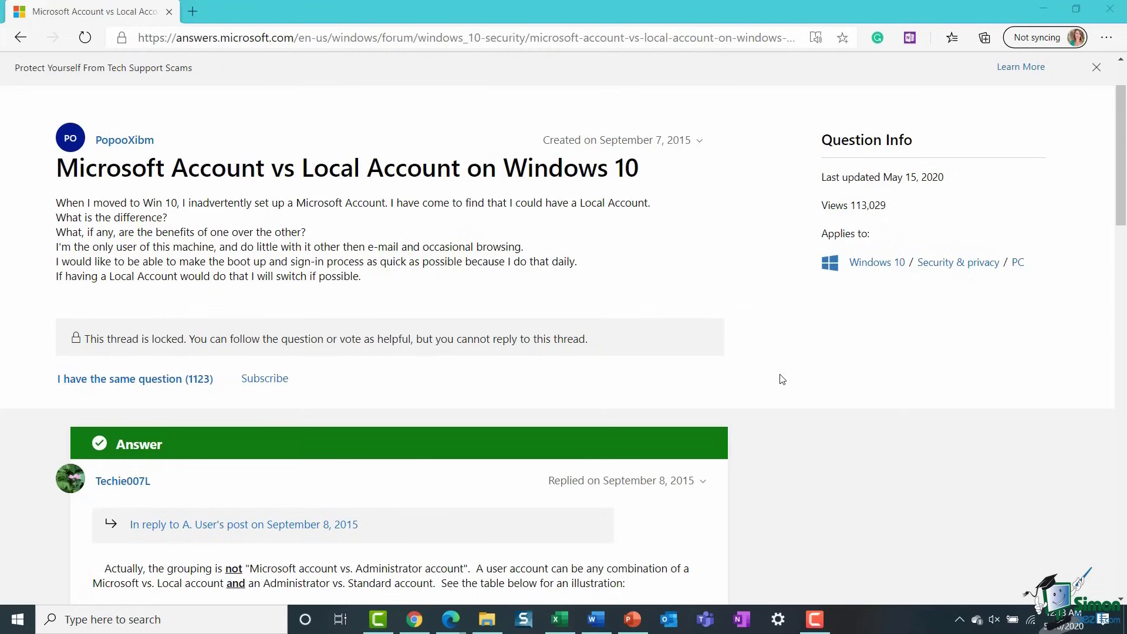
- Scroll down the Buy & Download Windows 10 store page
scroll(763, 355, down, 5)
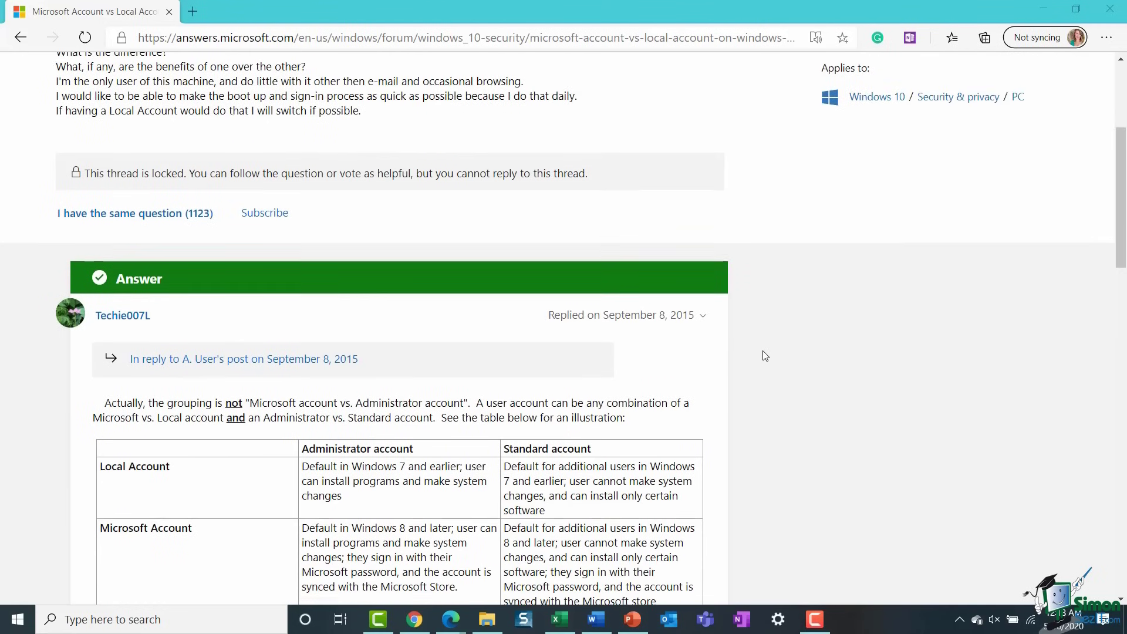
scroll(765, 356, down, 1)
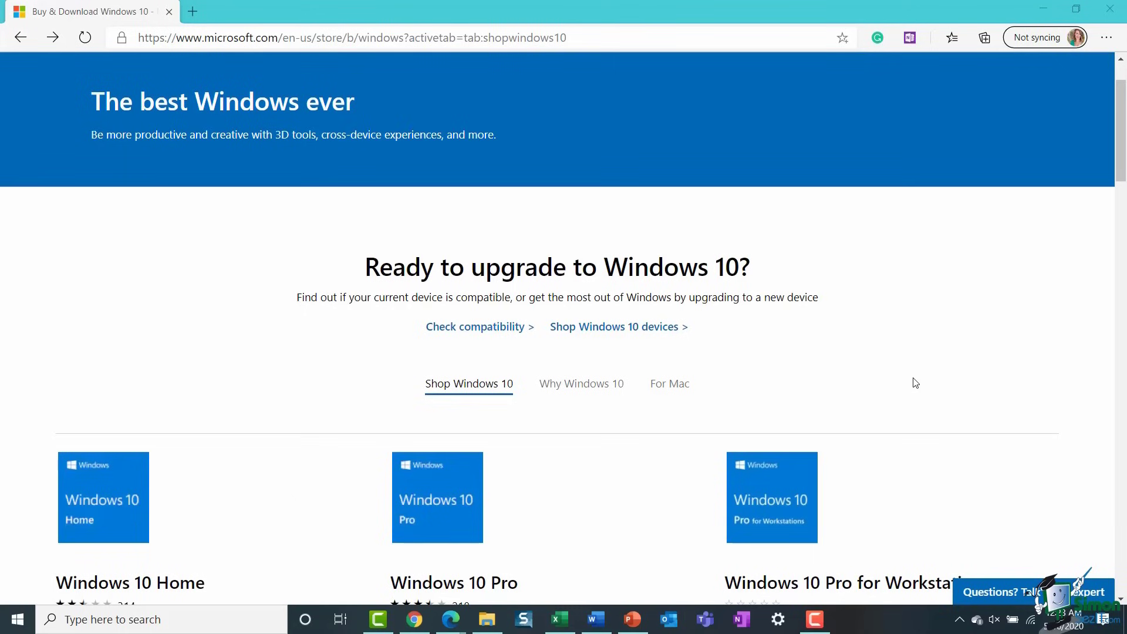
scroll(915, 382, down, 3)
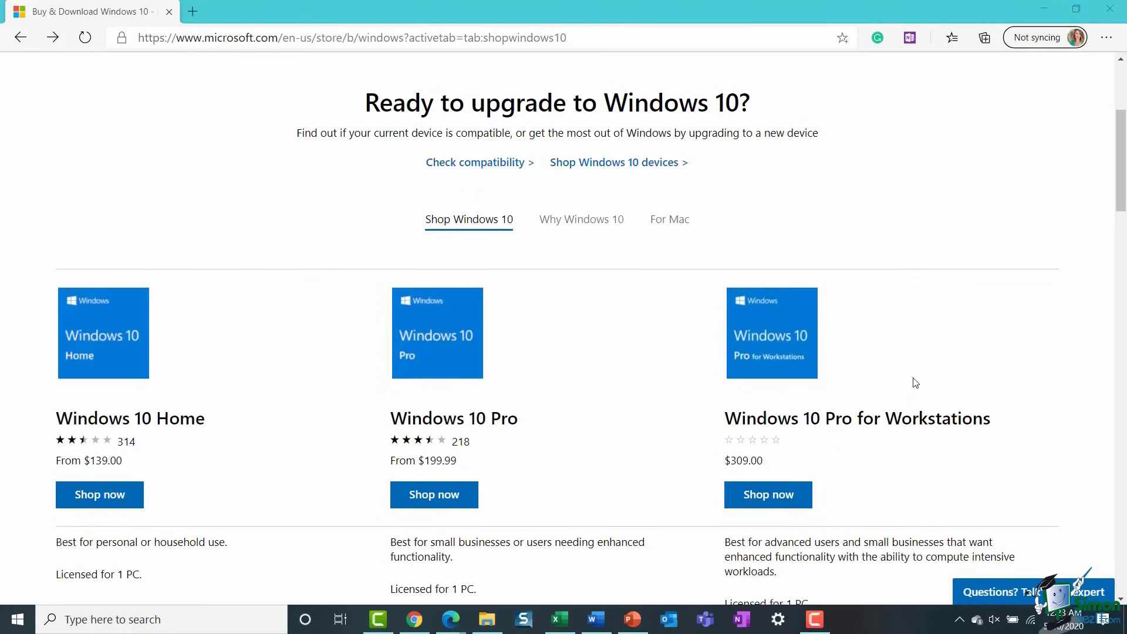
click(92, 351)
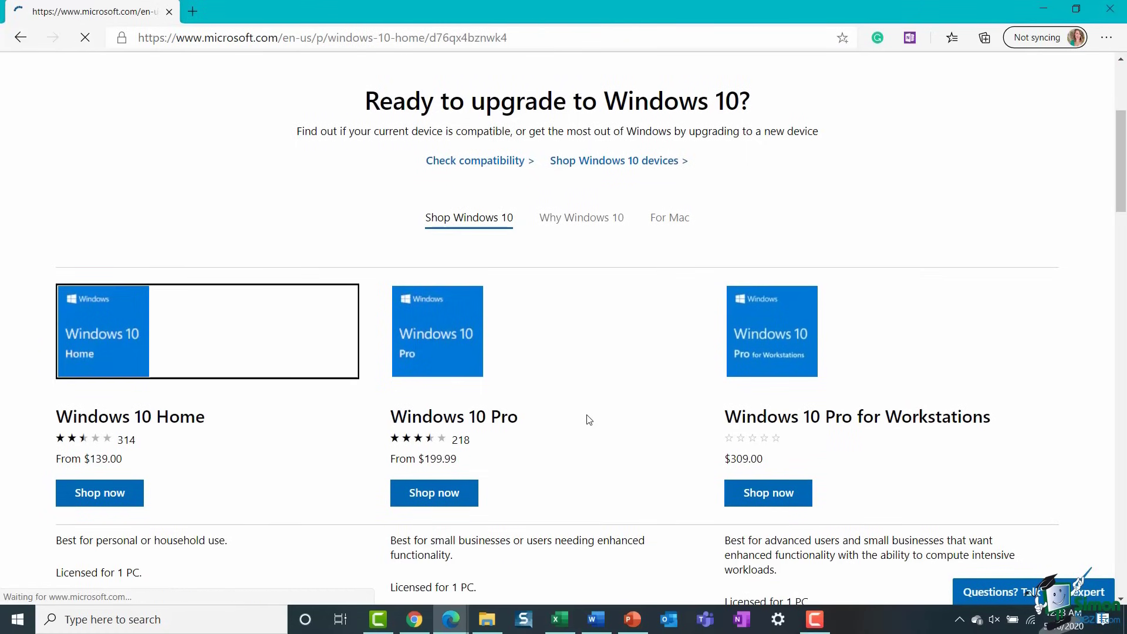
scroll(805, 385, down, 3)
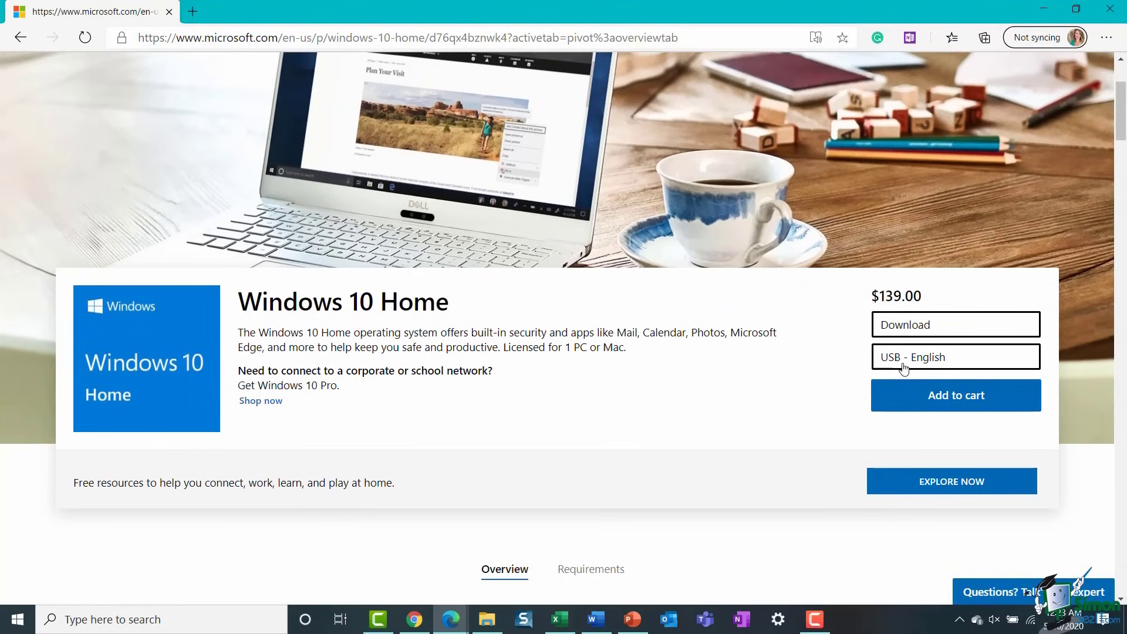
scroll(727, 322, up, 3)
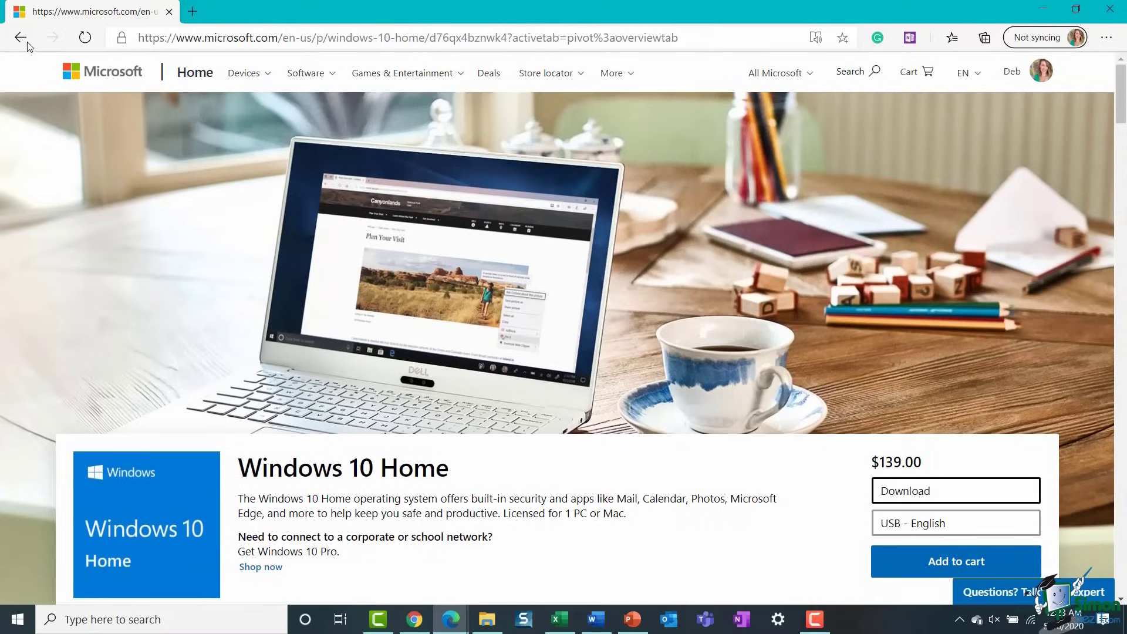
click(21, 38)
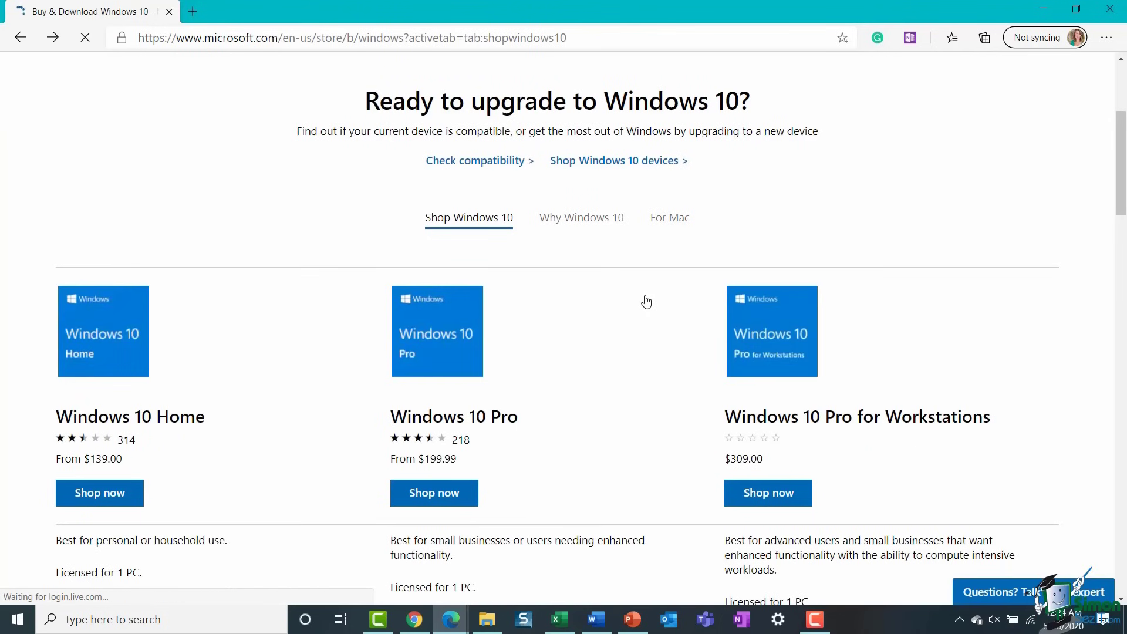
- Review the system requirements on the Windows 10 compatibility page, then return to the store page
click(500, 162)
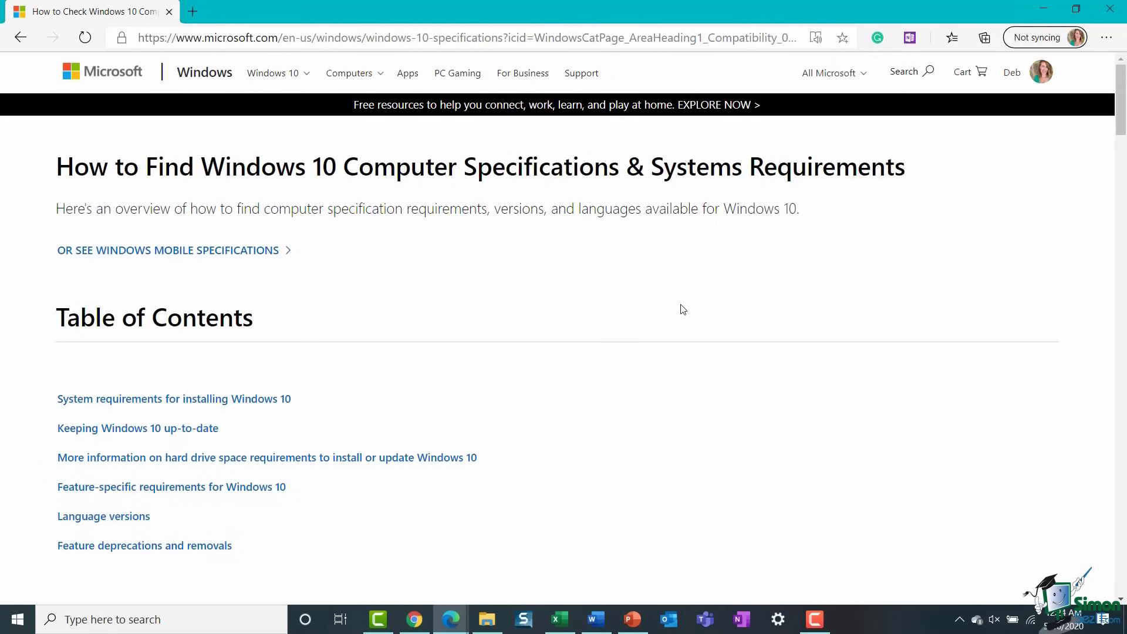
scroll(683, 309, down, 8)
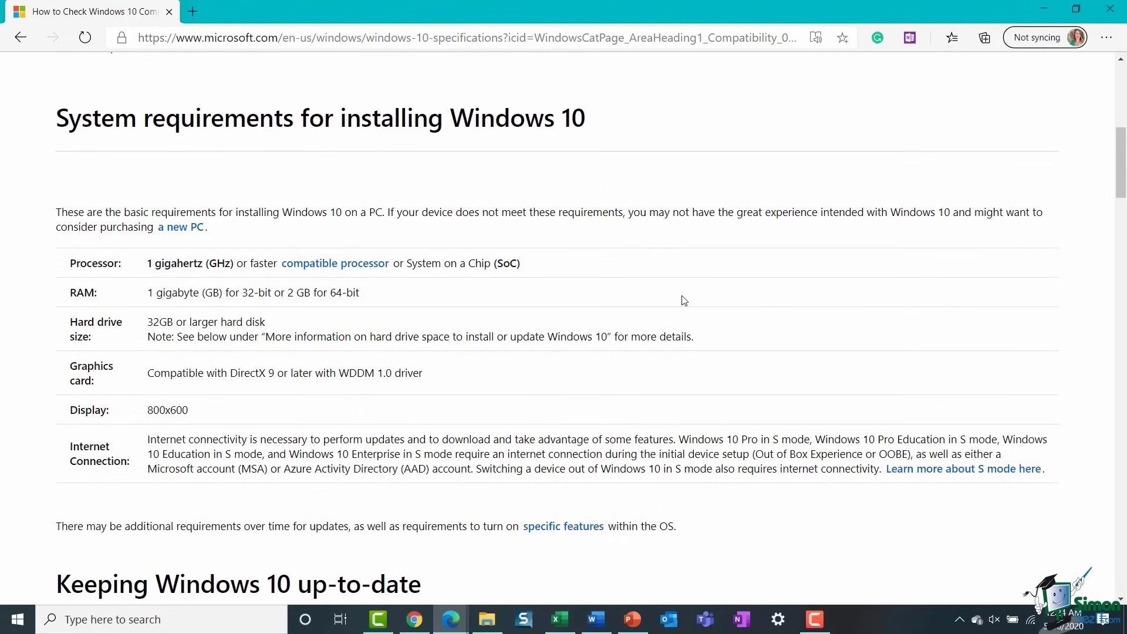
scroll(681, 299, up, 7)
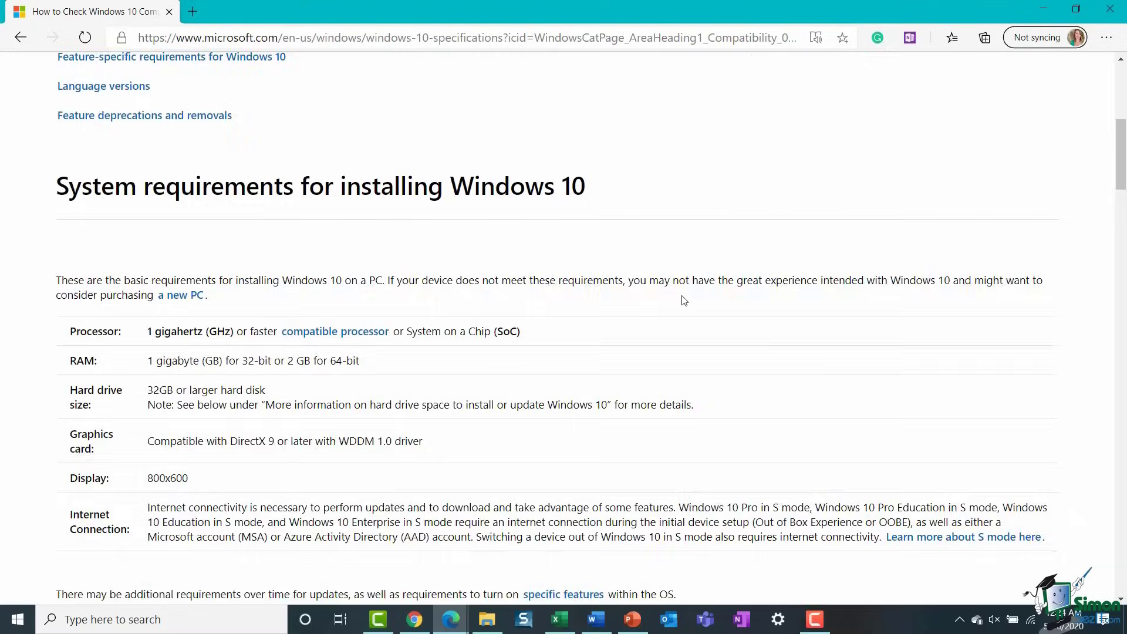
click(19, 39)
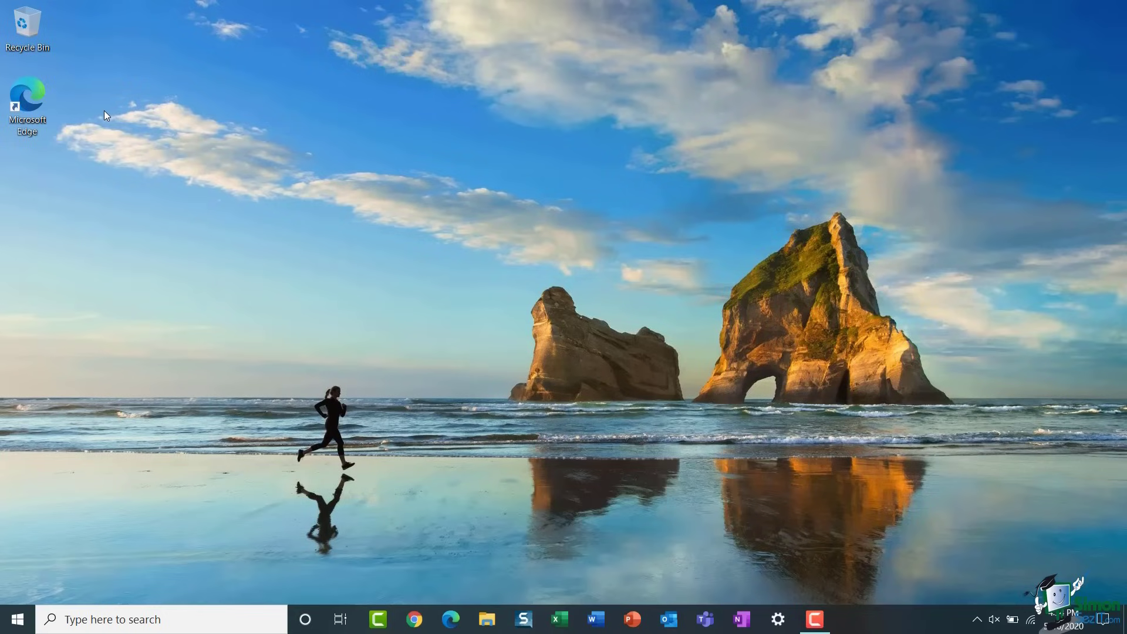
double_click(24, 32)
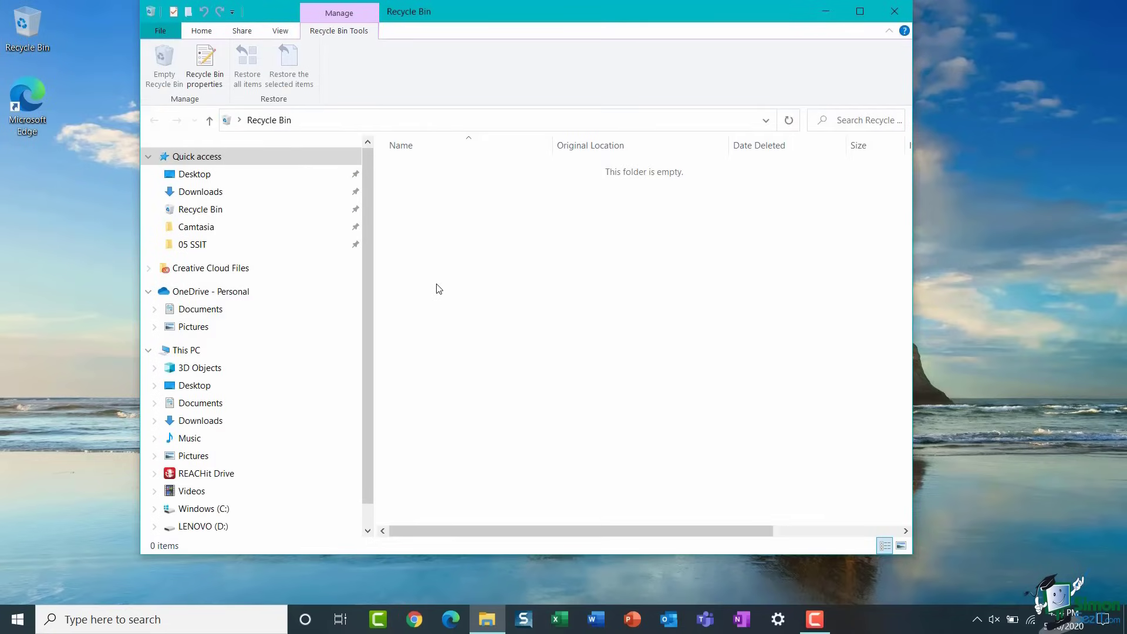
click(894, 11)
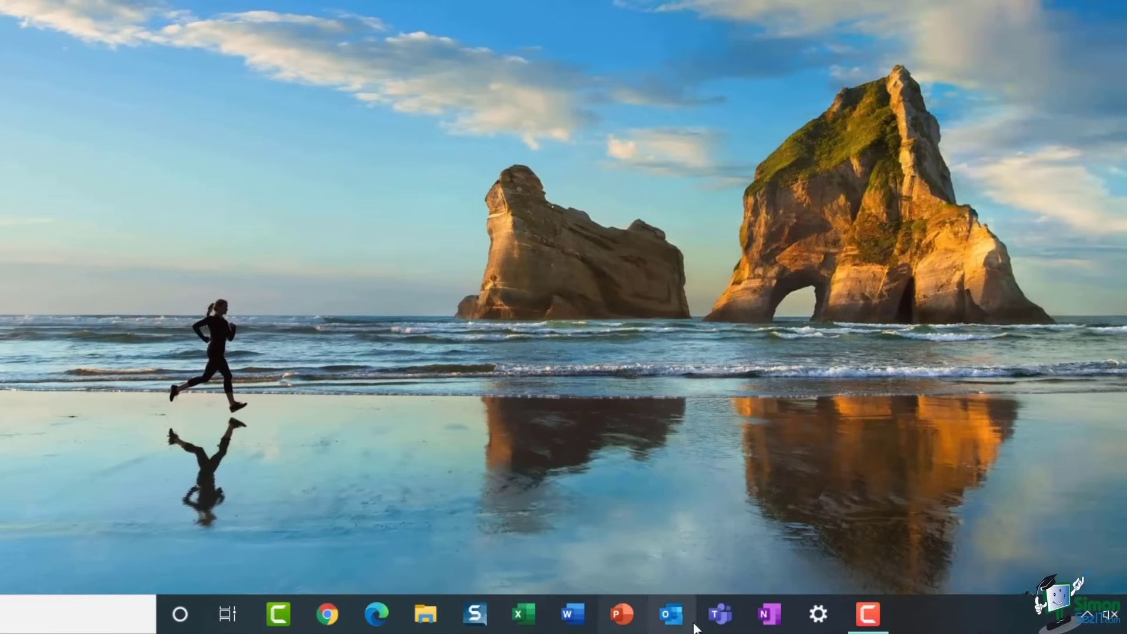
mouse_move(1121, 625)
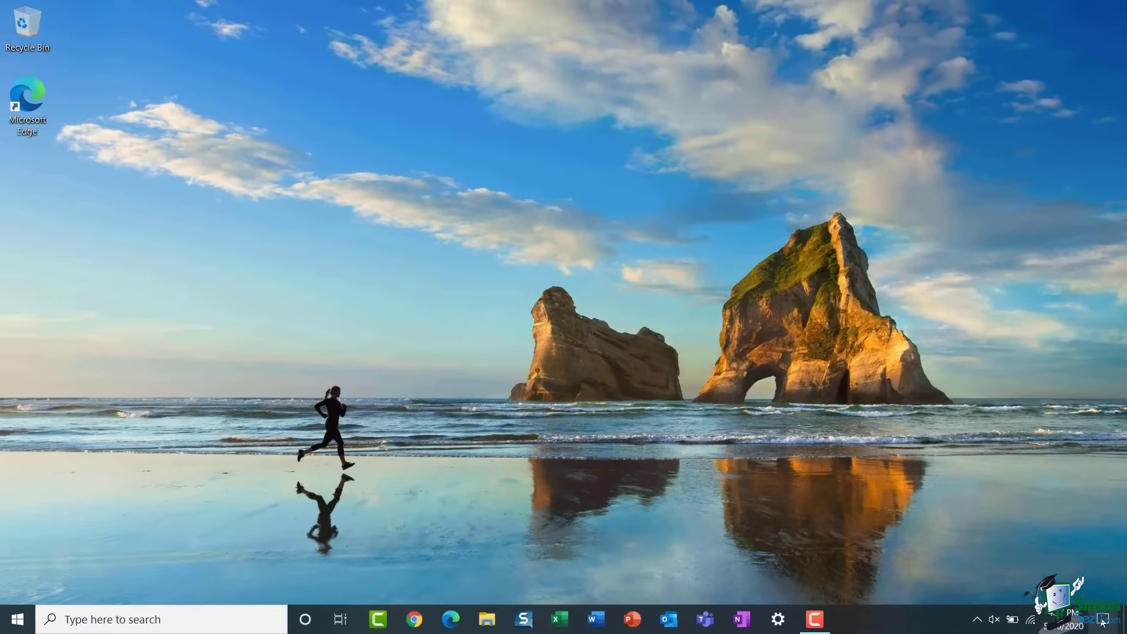
- Open Action Center showing the Trailfinders and Netflix mail notifications and quick actions
click(1103, 621)
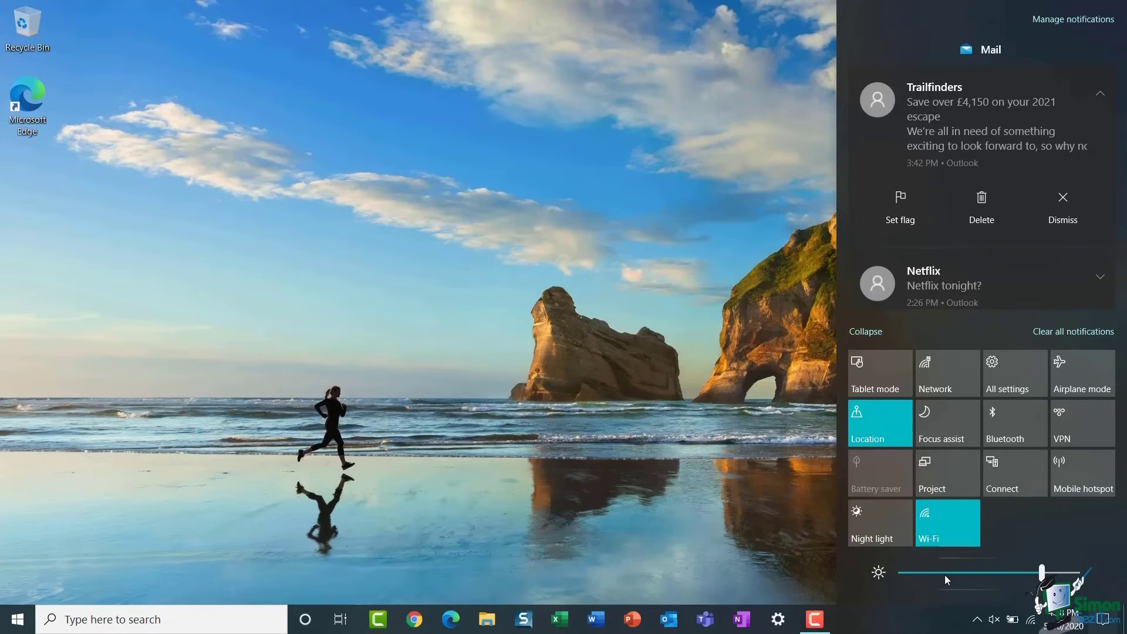
- Drag the Action Center brightness slider up to about 83
mouse_move(1042, 574)
drag(1016, 574, 1047, 574)
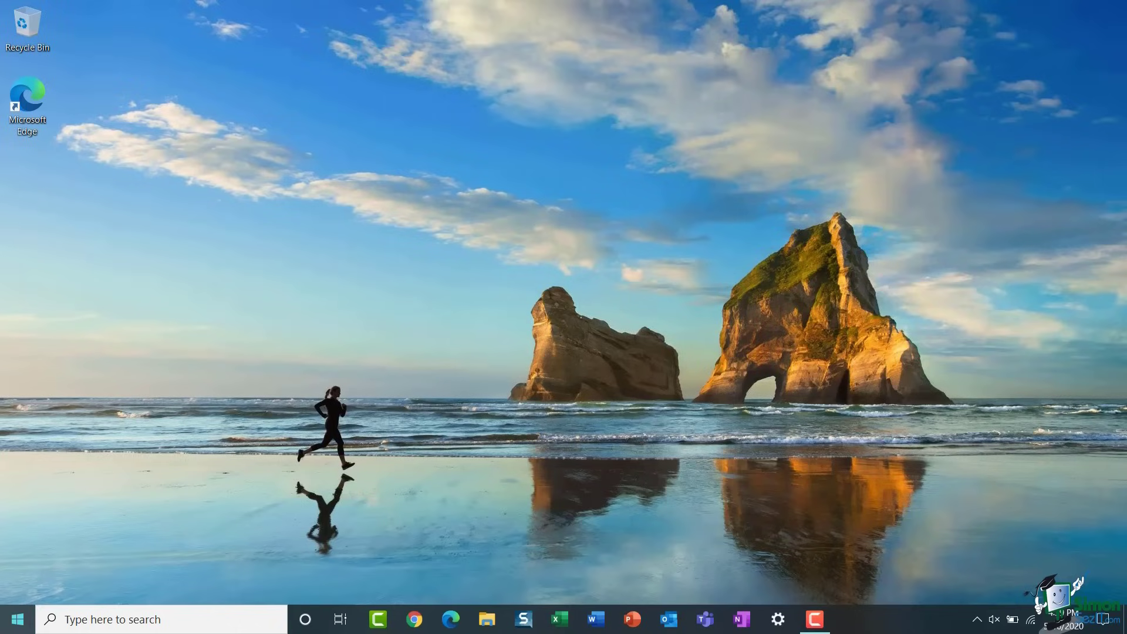
- Open the Start menu, close it, then reopen it with the Windows key
click(18, 621)
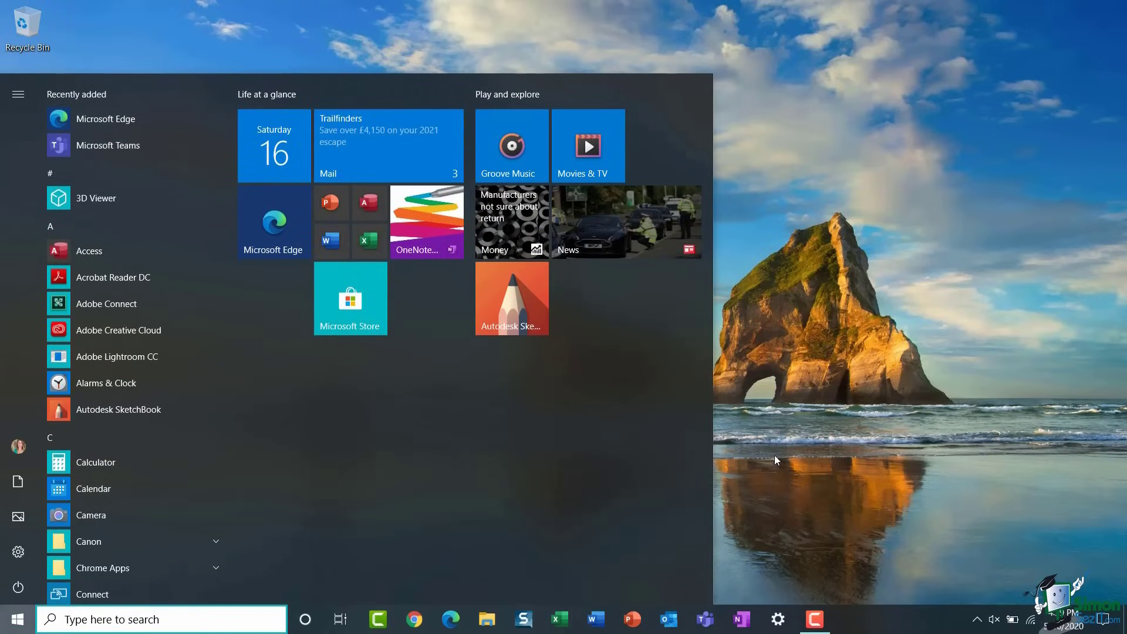
click(783, 439)
key(super)
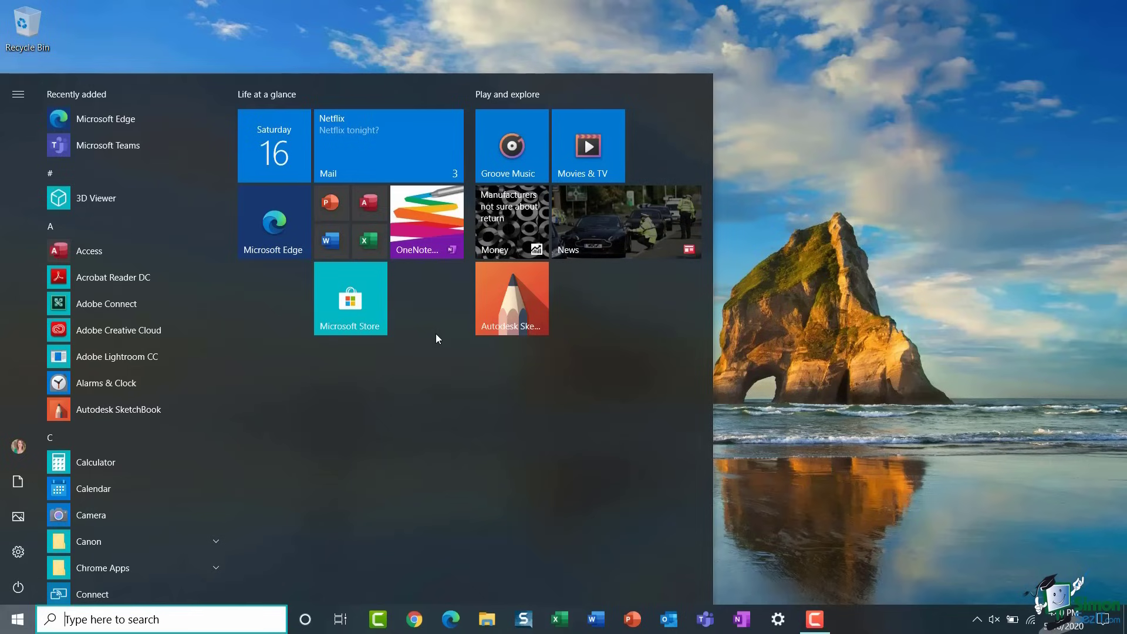
mouse_move(8, 475)
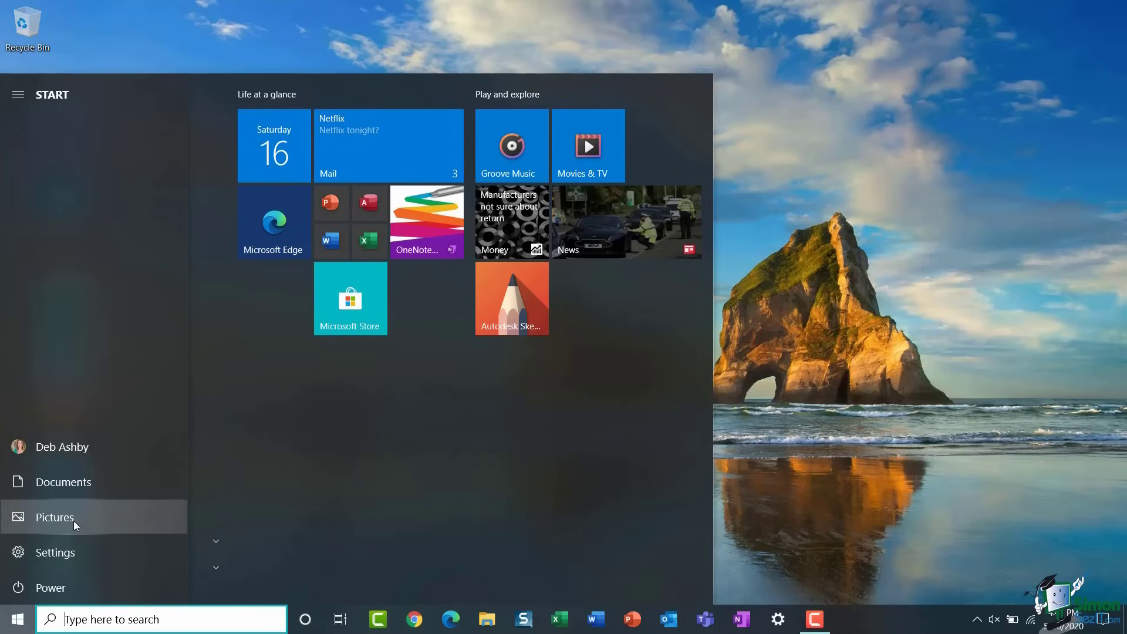
click(79, 487)
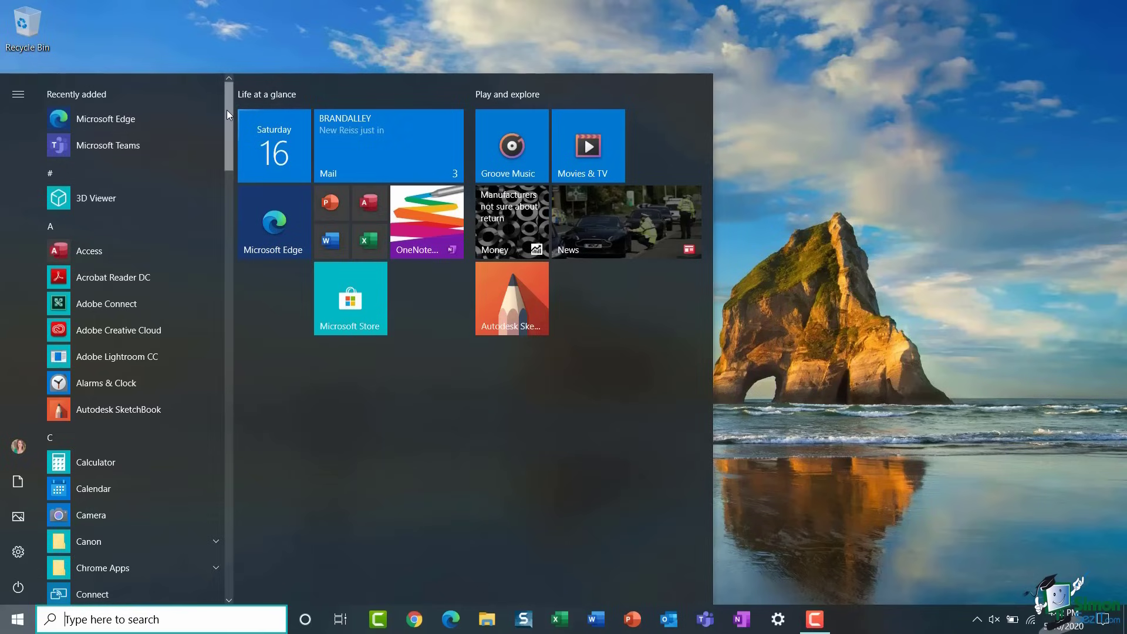
- Scroll the Start menu app list down and back up, then show the alphabet index grid
drag(226, 110, 221, 385)
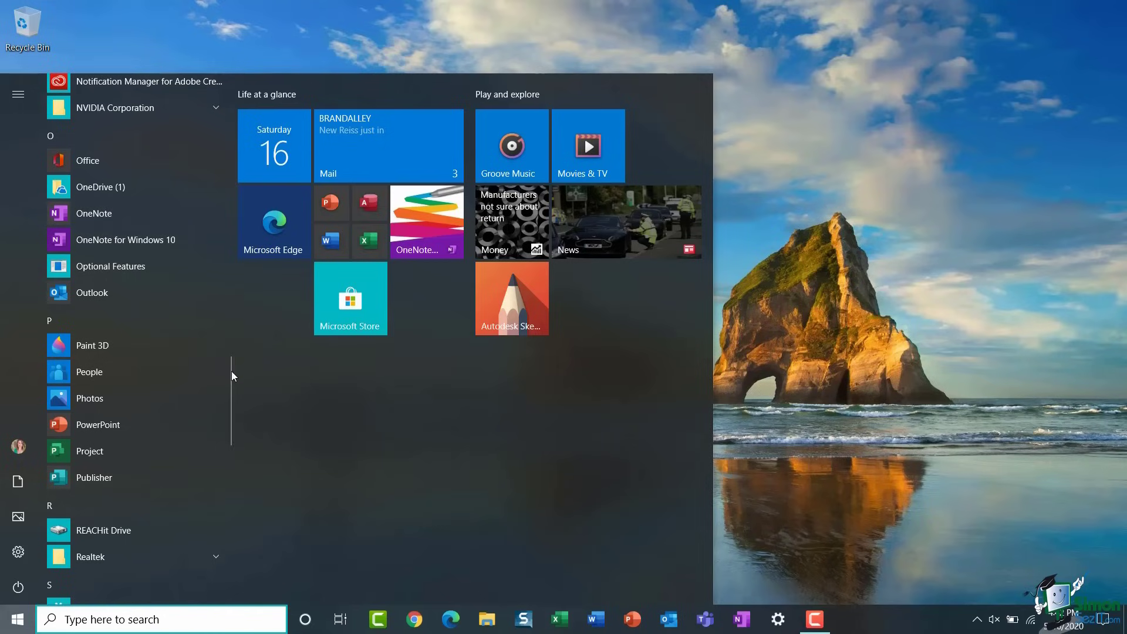
drag(228, 364, 226, 88)
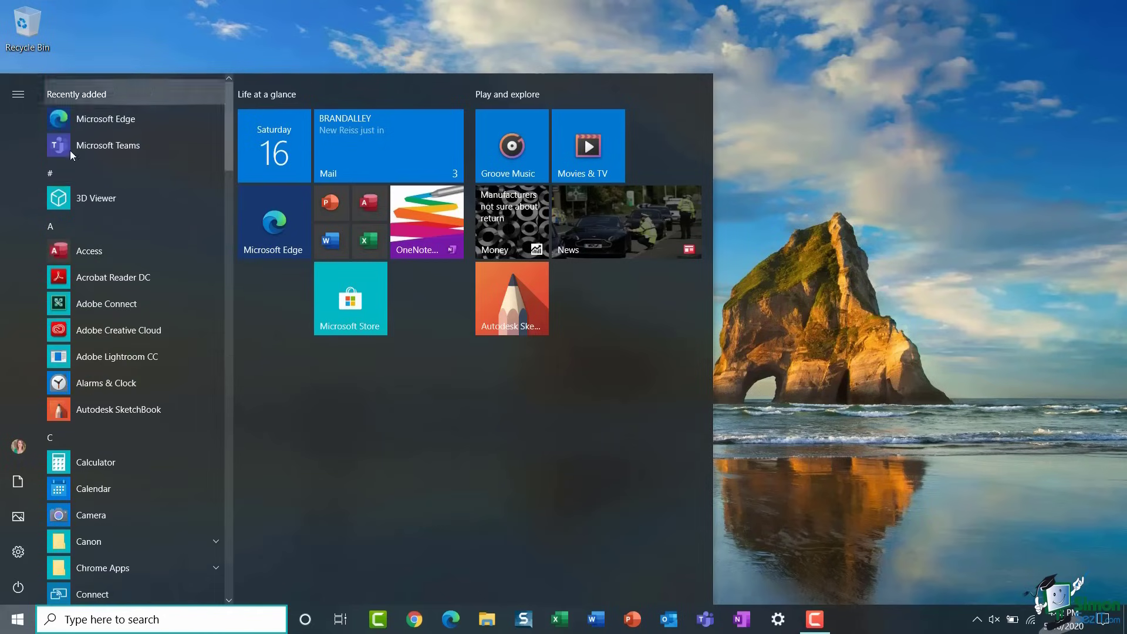
click(69, 226)
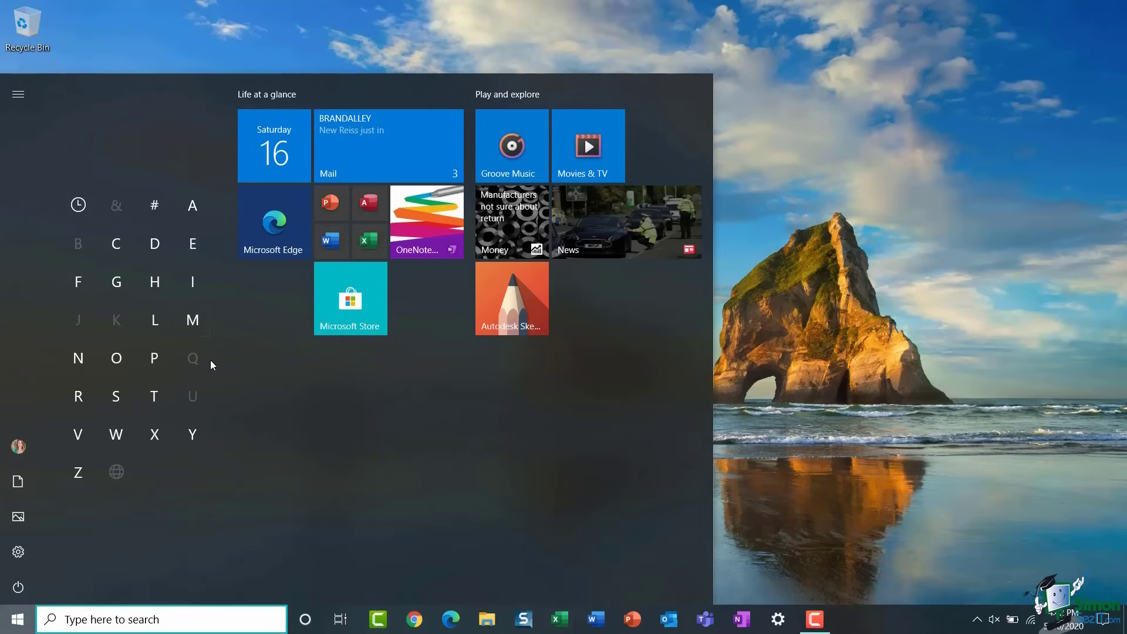
- Jump to the M apps from the alphabet index, then scroll back to the top of the full app list
click(193, 320)
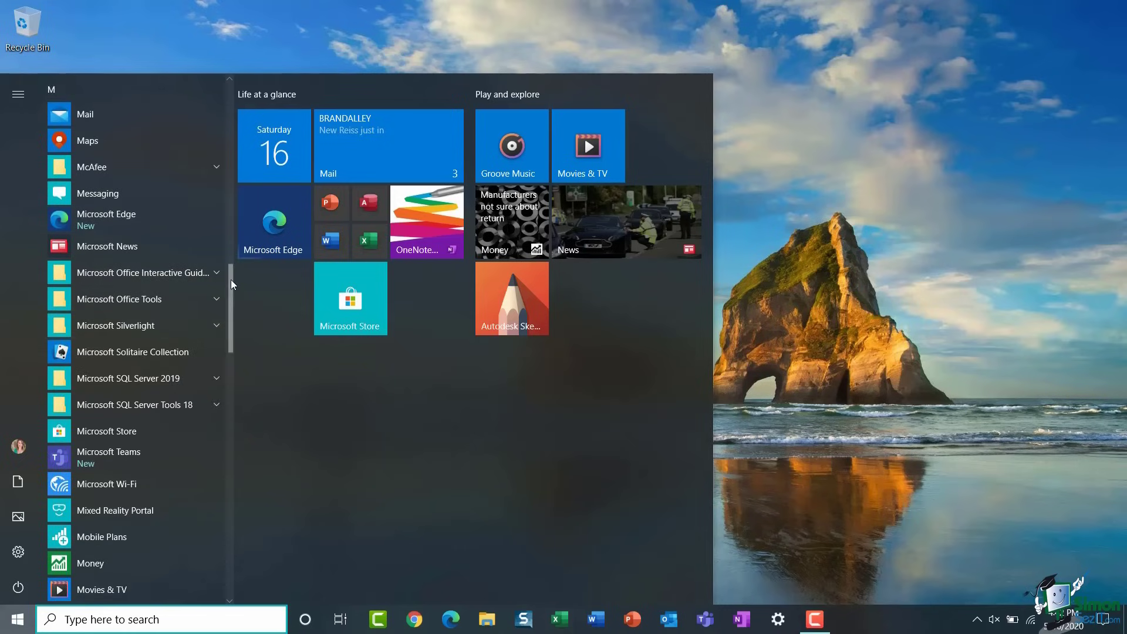
drag(231, 279, 244, 91)
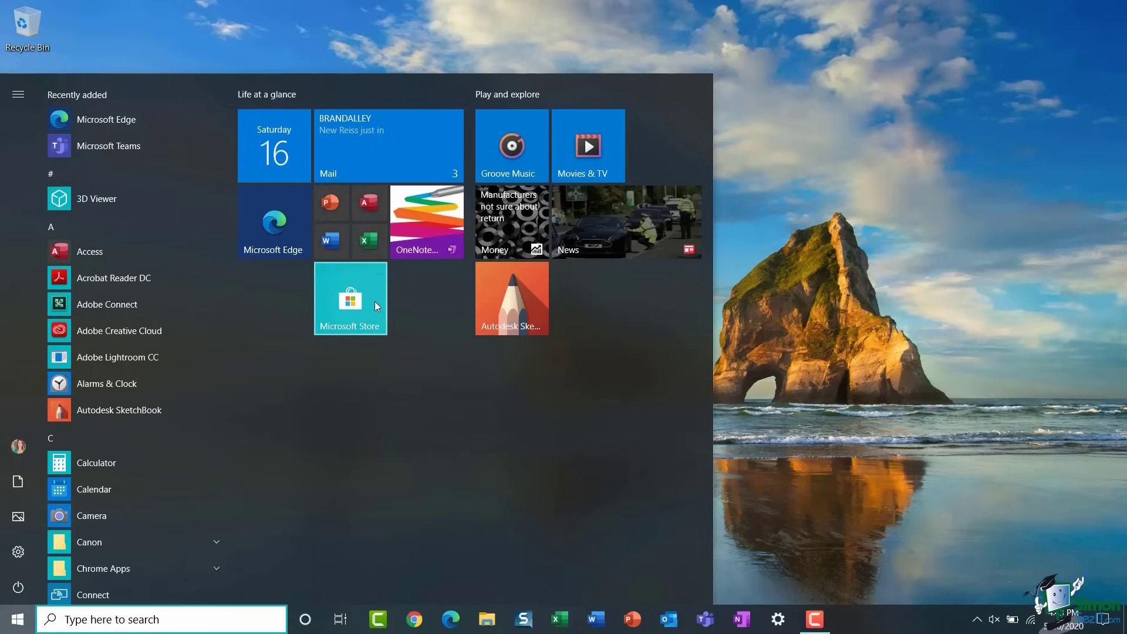
click(369, 240)
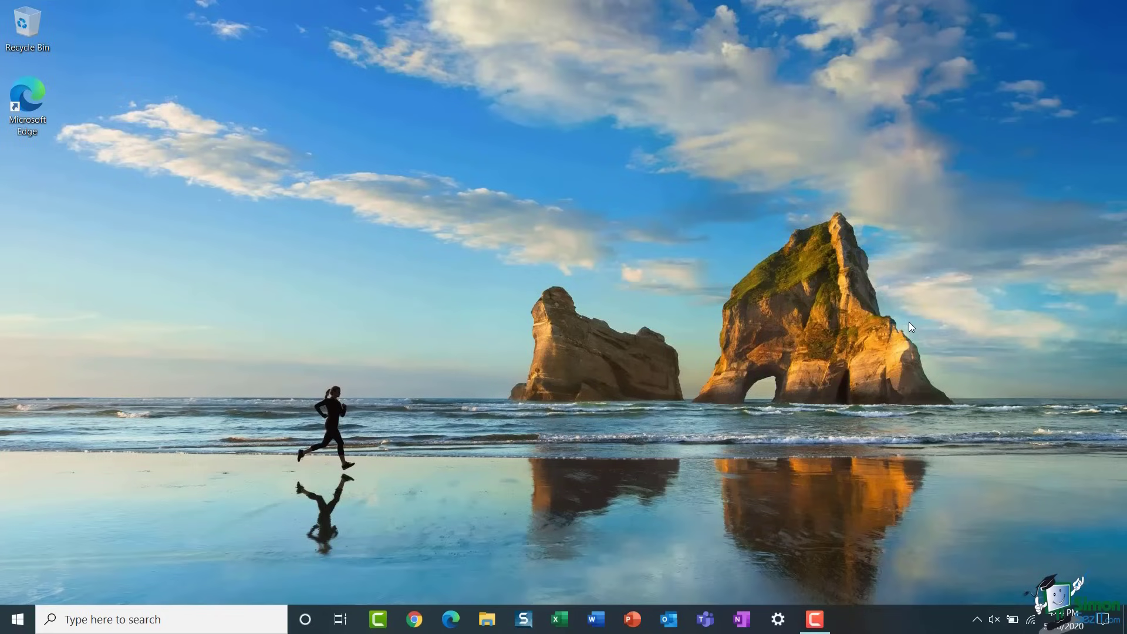
key(super)
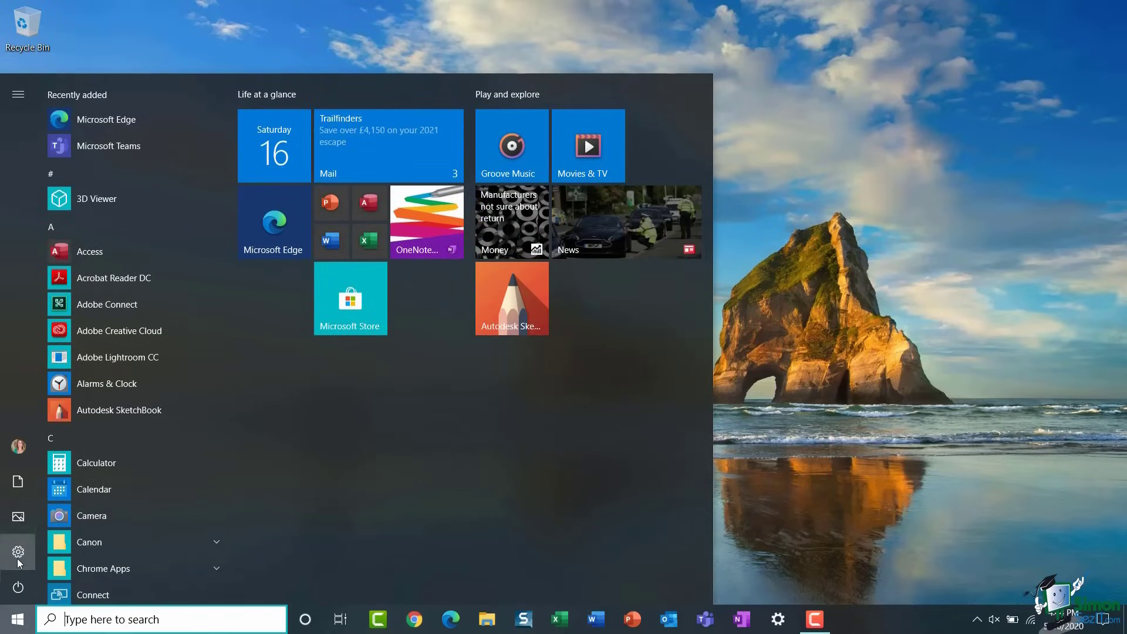
mouse_move(33, 554)
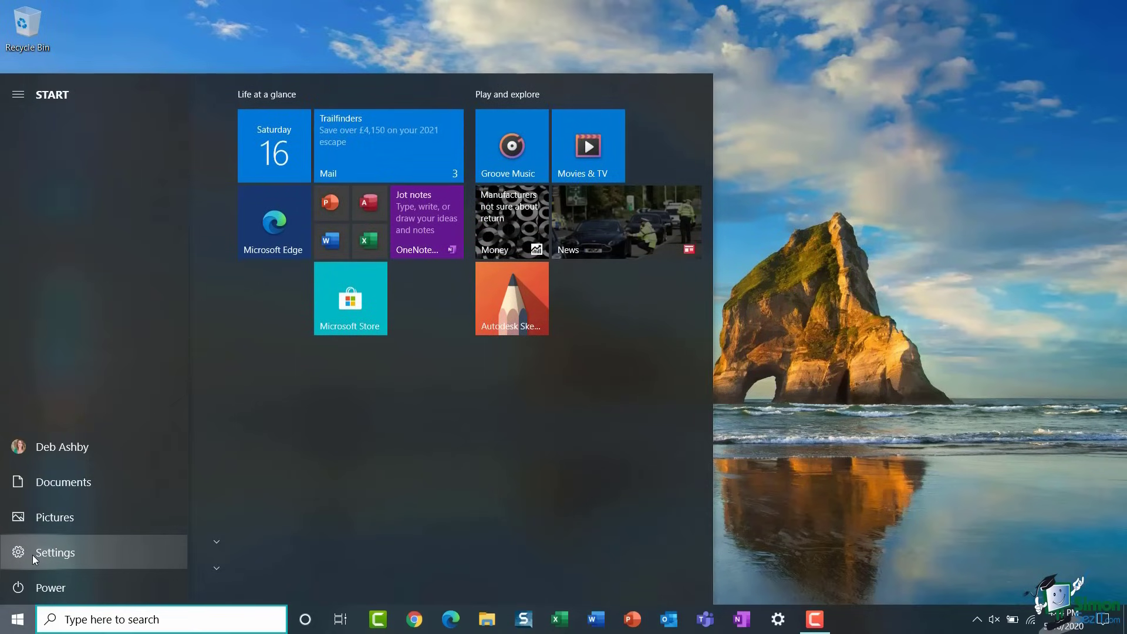
- Open Settings and go to System > Tablet mode
click(32, 555)
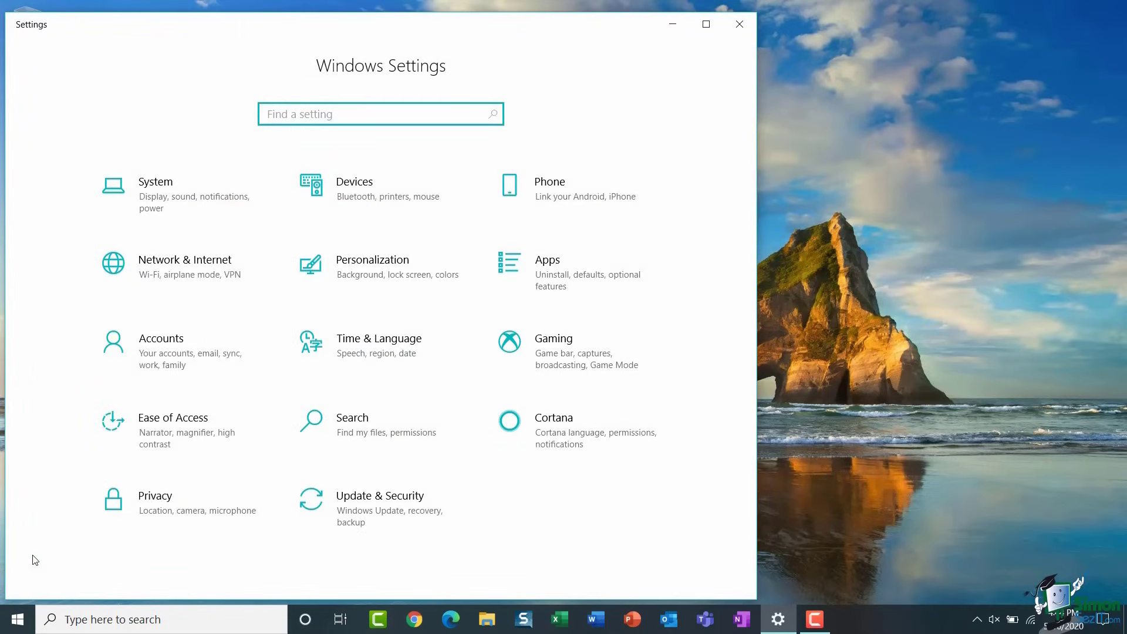
click(189, 203)
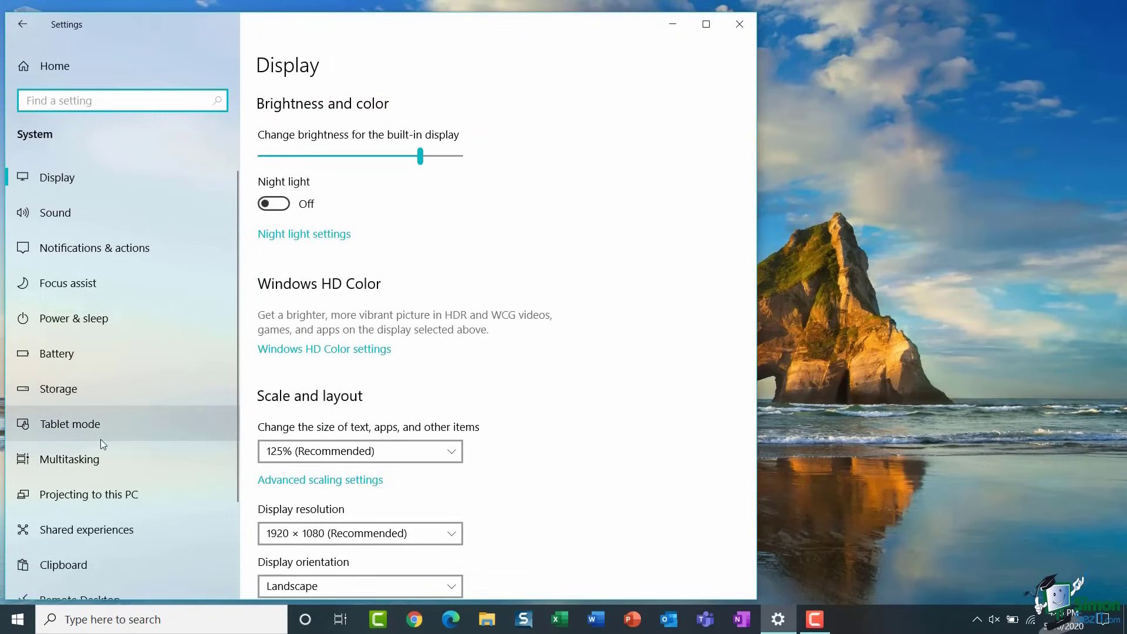
click(134, 428)
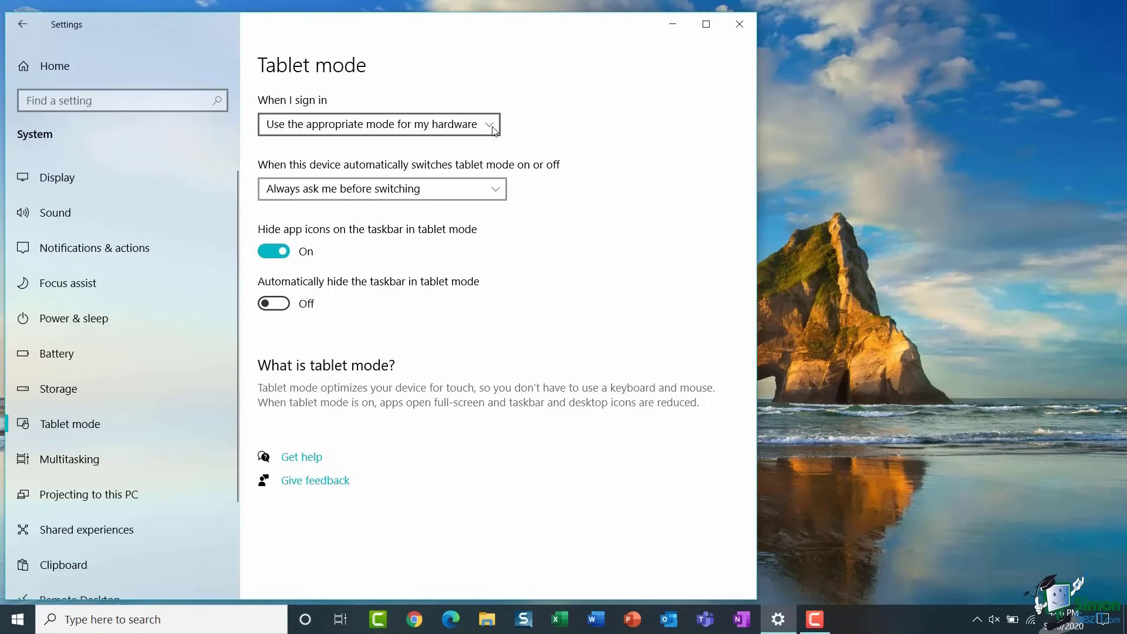
- View the 'When I sign in' mode choices without changing them, then close Settings
click(493, 130)
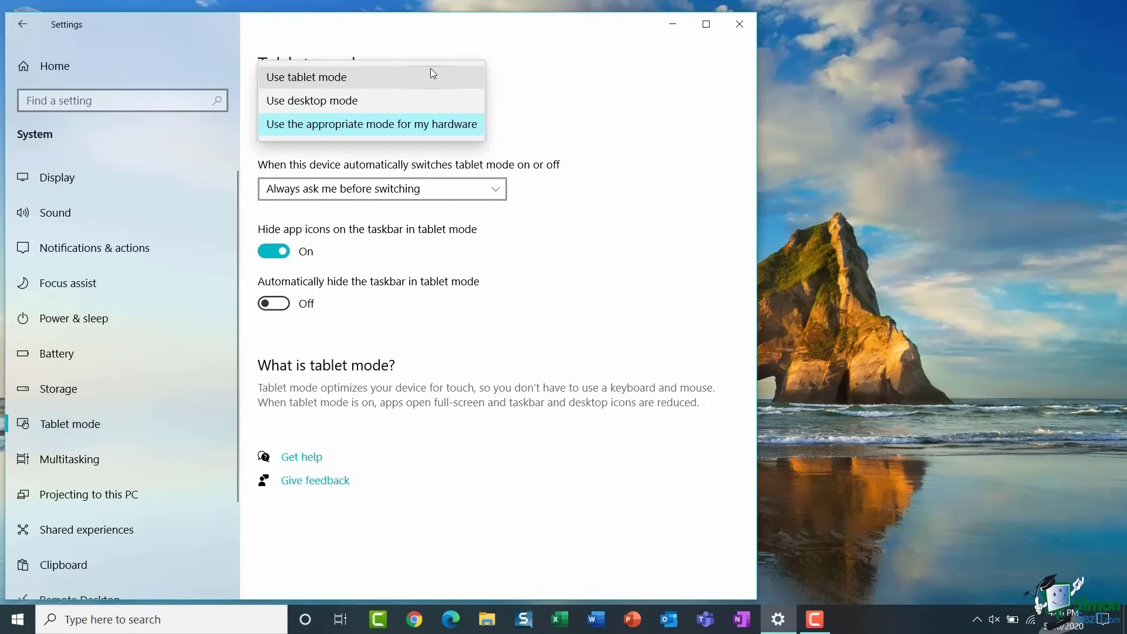
click(585, 124)
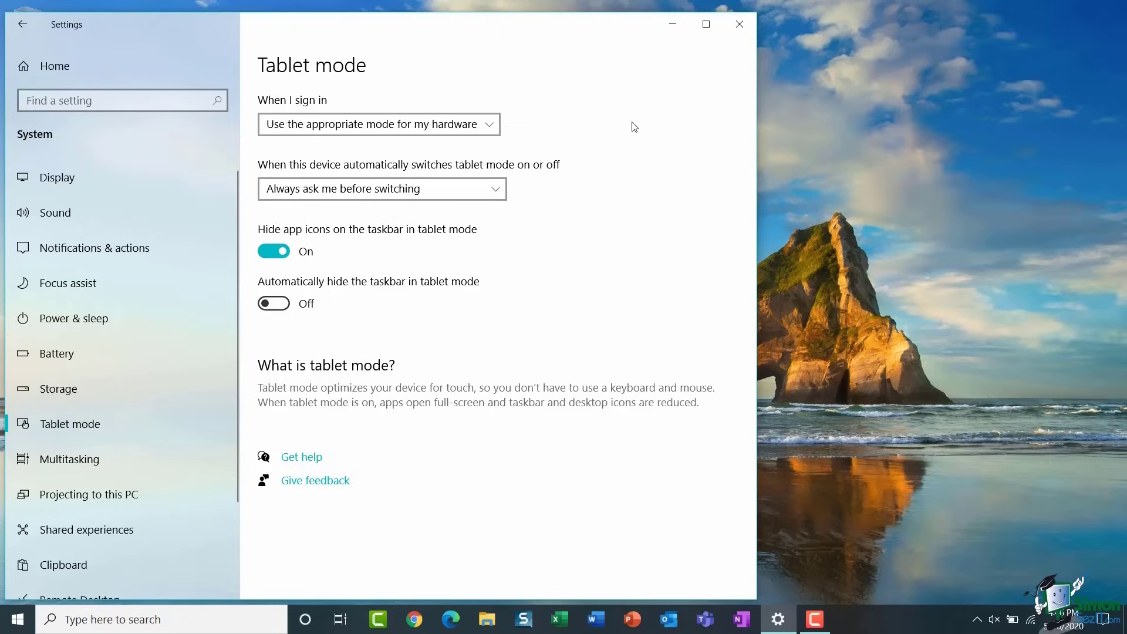
click(737, 27)
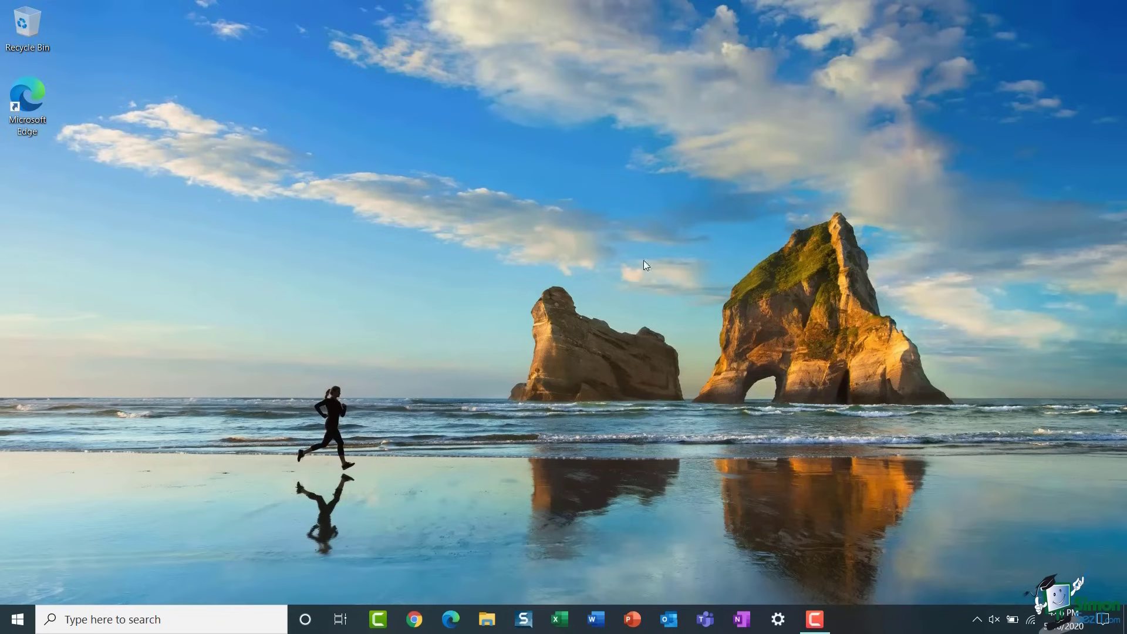
click(1104, 621)
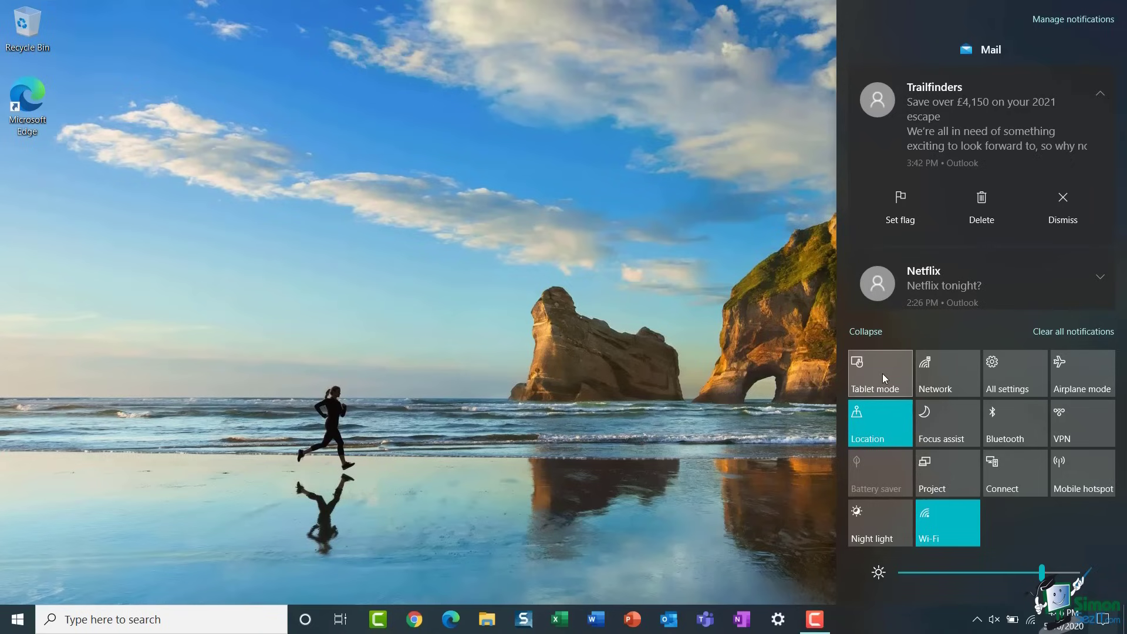
click(622, 321)
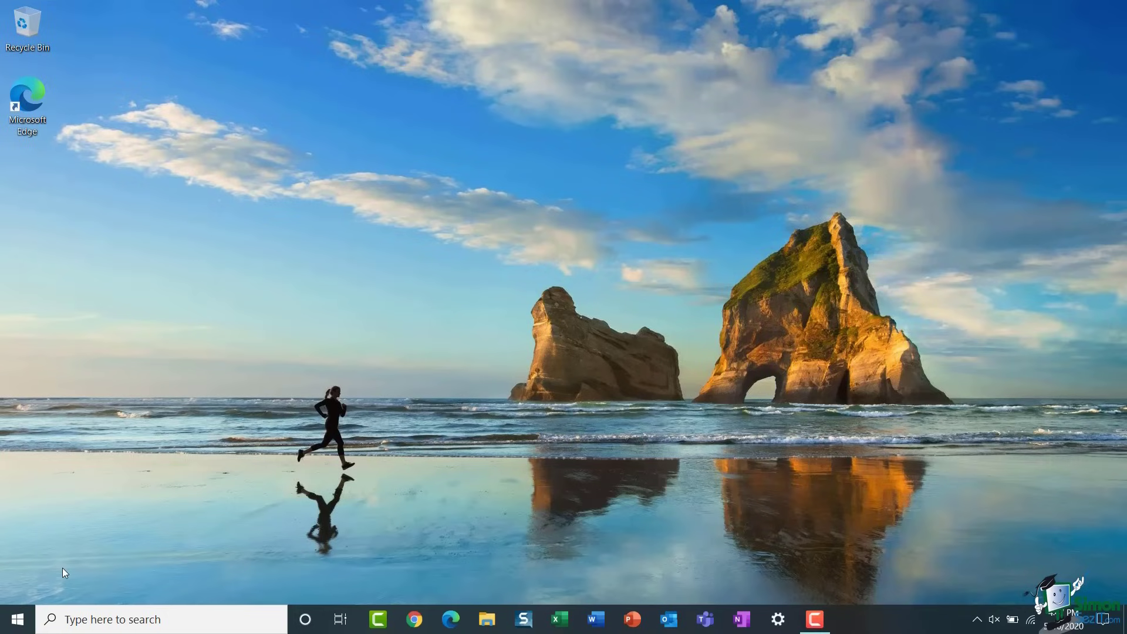
- From the Start menu, bring up the Power options to restart the PC
key(super)
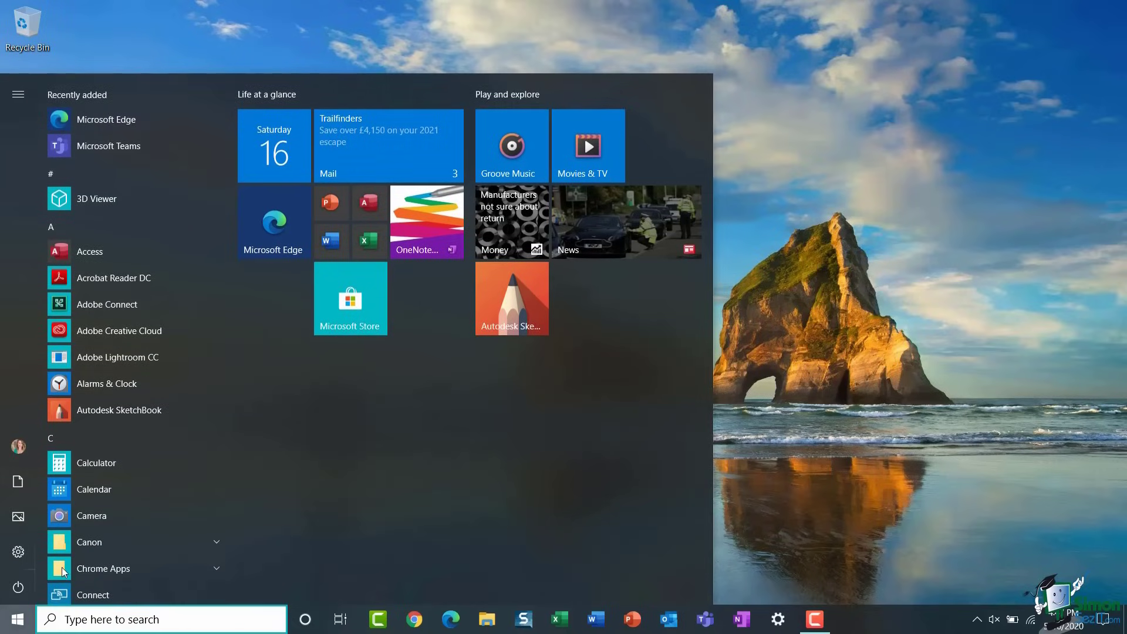
mouse_move(16, 592)
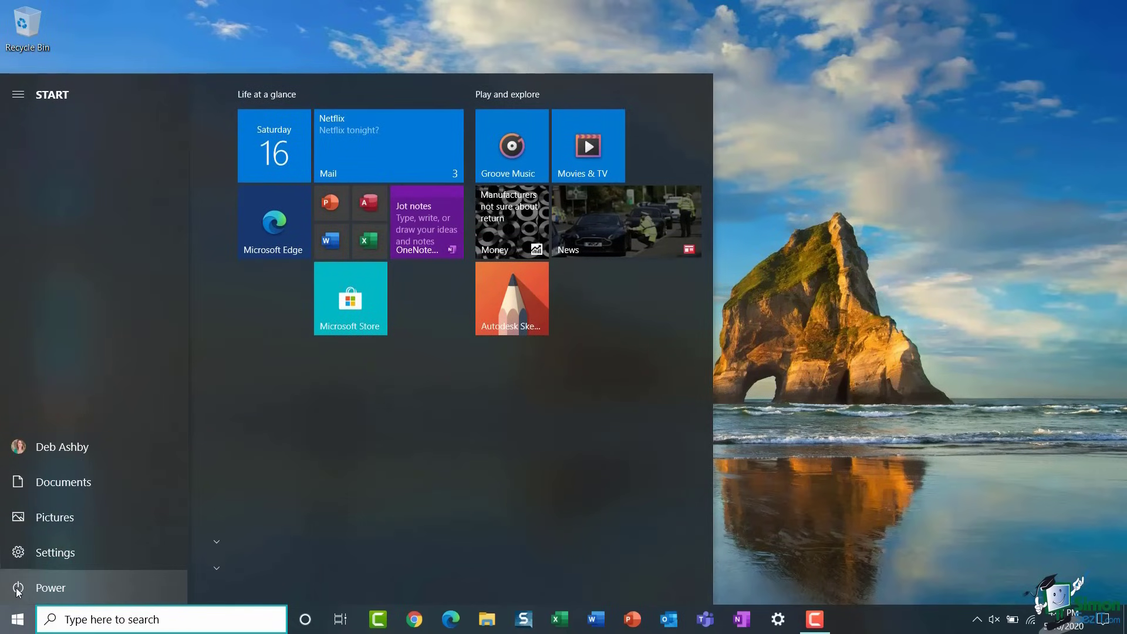
click(59, 589)
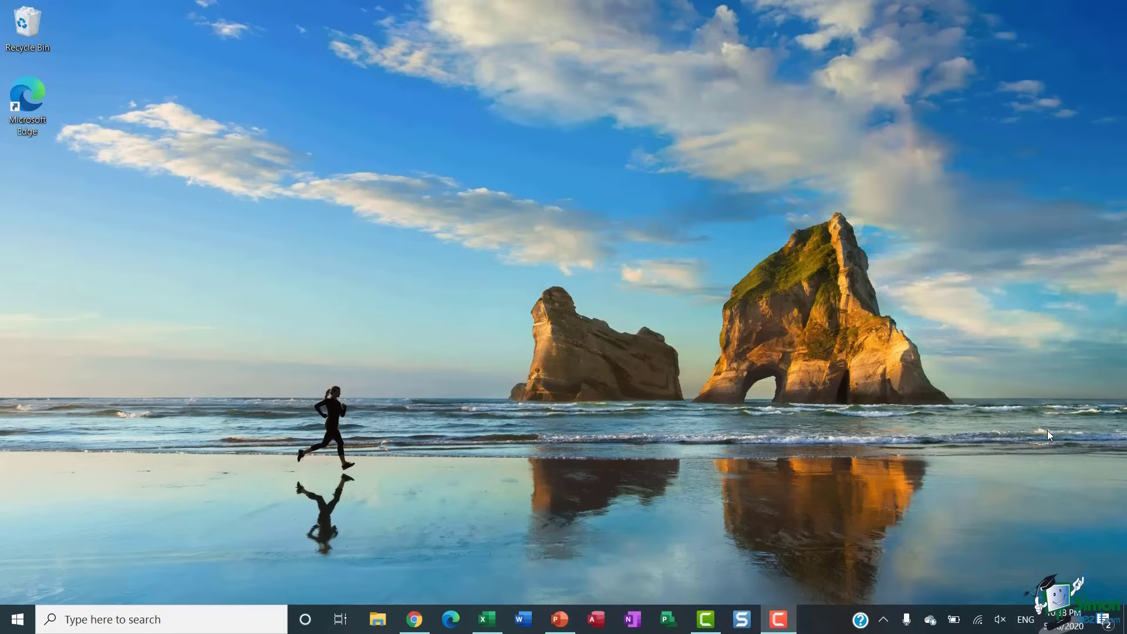
- Open Start, shrink it, then drag it taller and wider to fit two tile groups side by side
key(super)
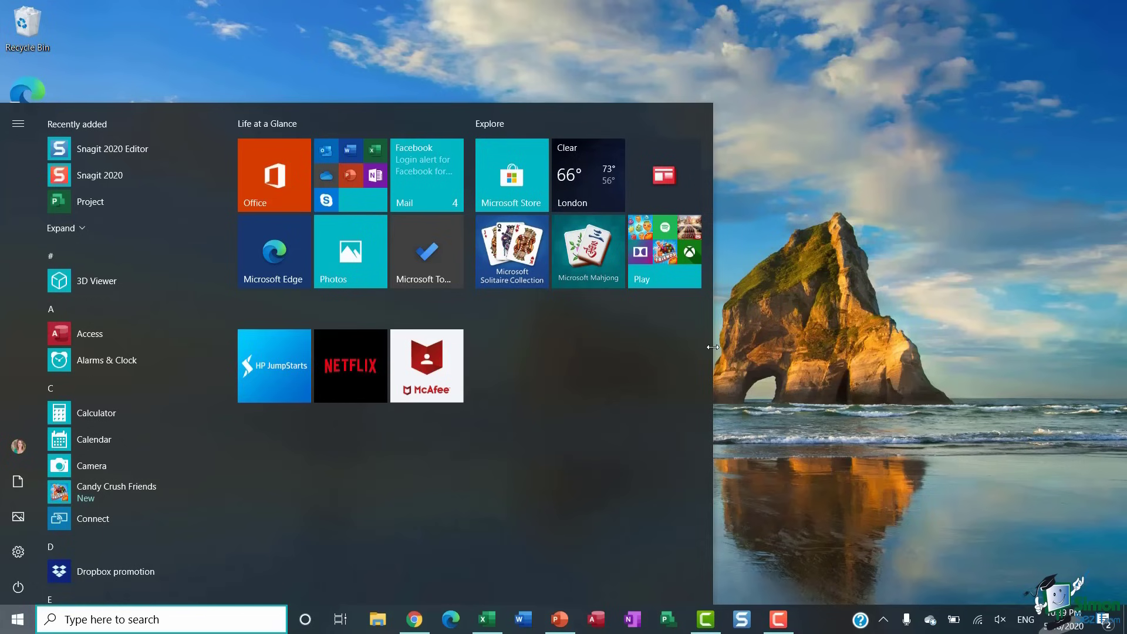
drag(713, 347, 462, 378)
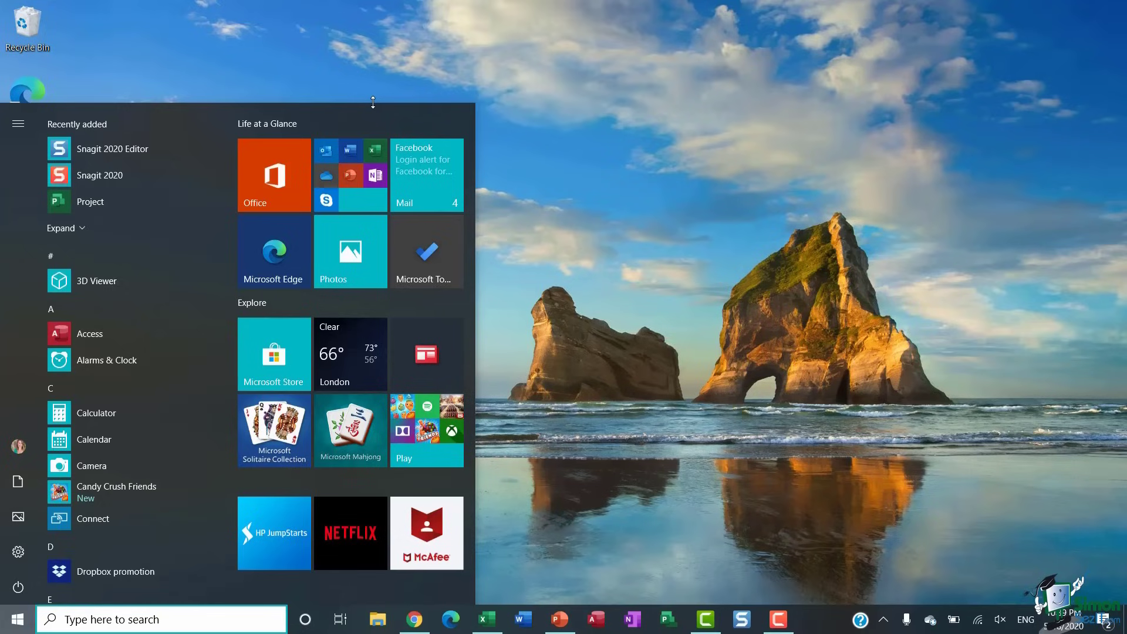
drag(373, 102, 365, 362)
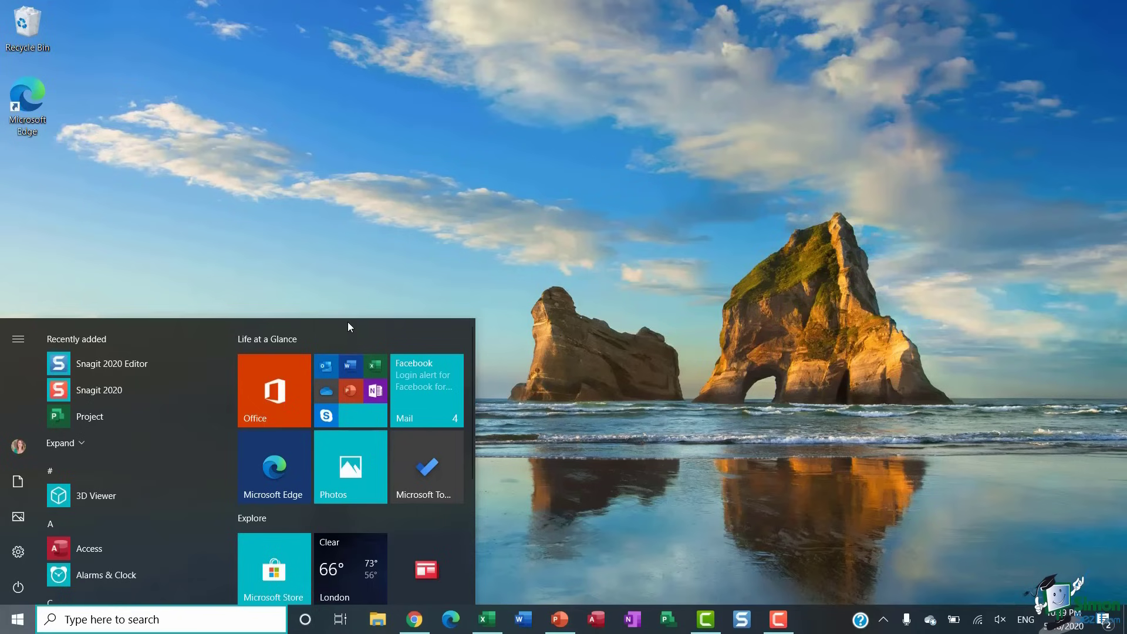
drag(347, 318, 349, 126)
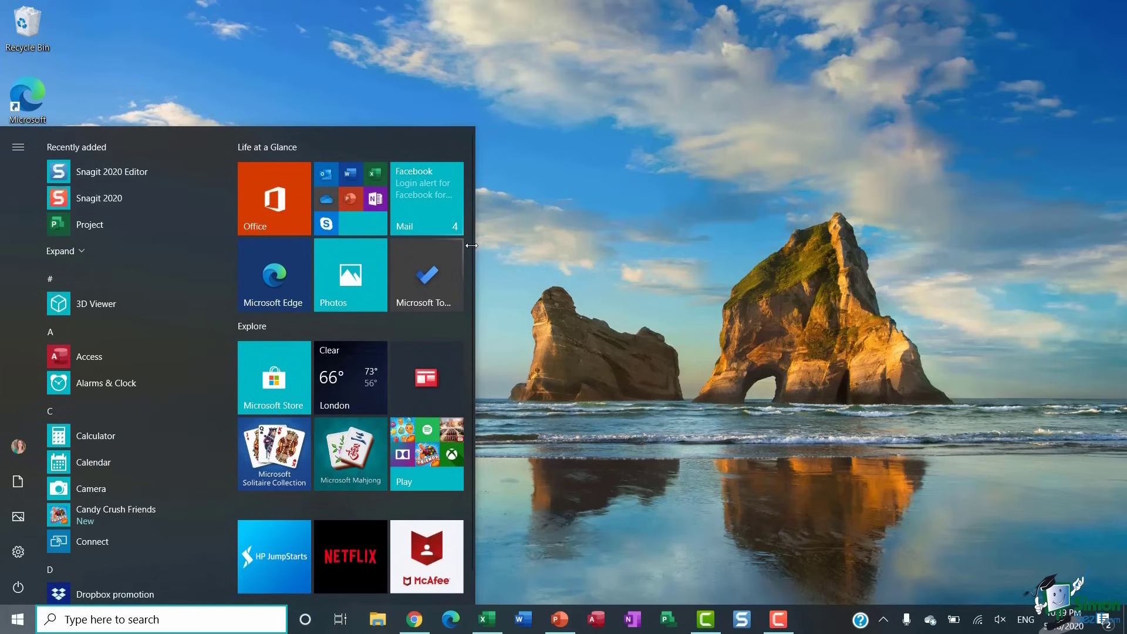
drag(475, 246, 740, 264)
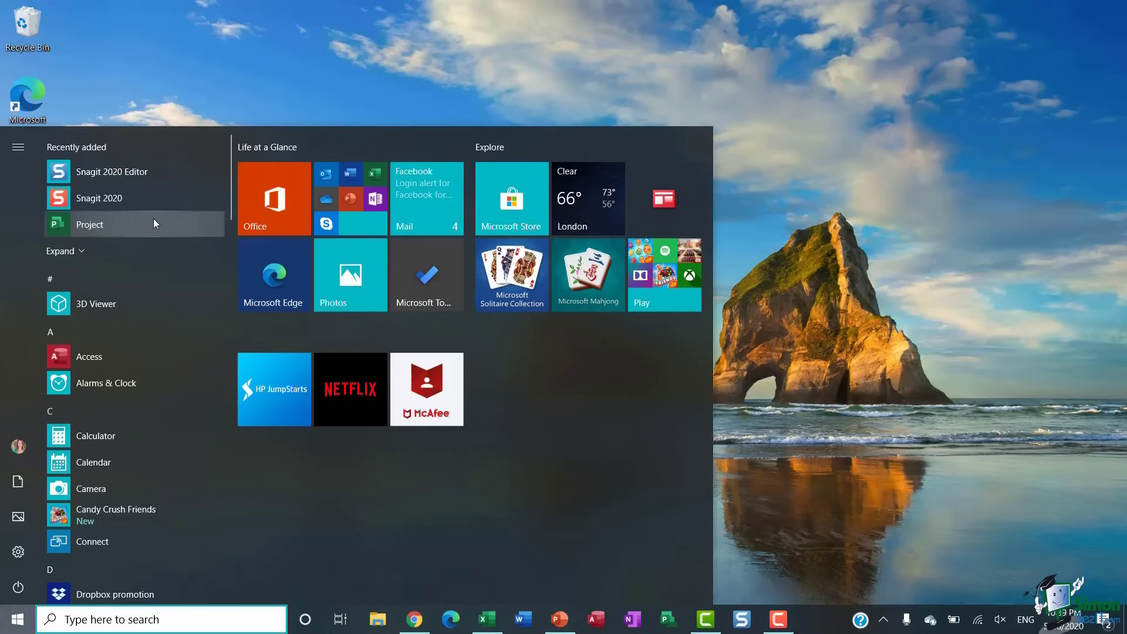
- Scroll the app list down to E, launch Excel, and reopen the resized Start menu
scroll(118, 281, down, 5)
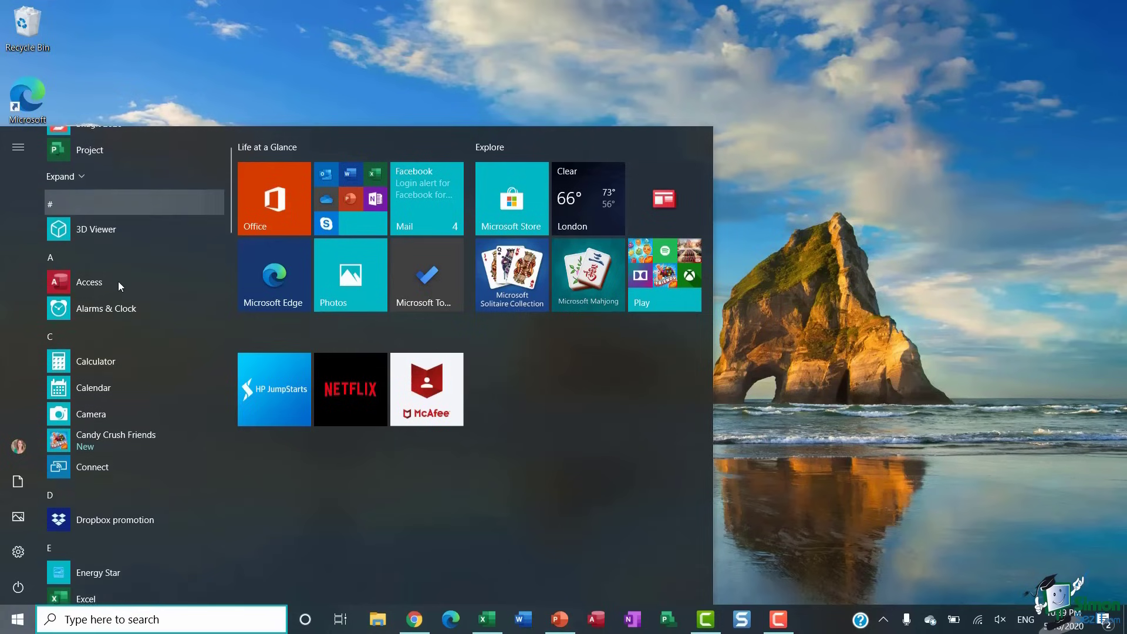
scroll(118, 286, down, 3)
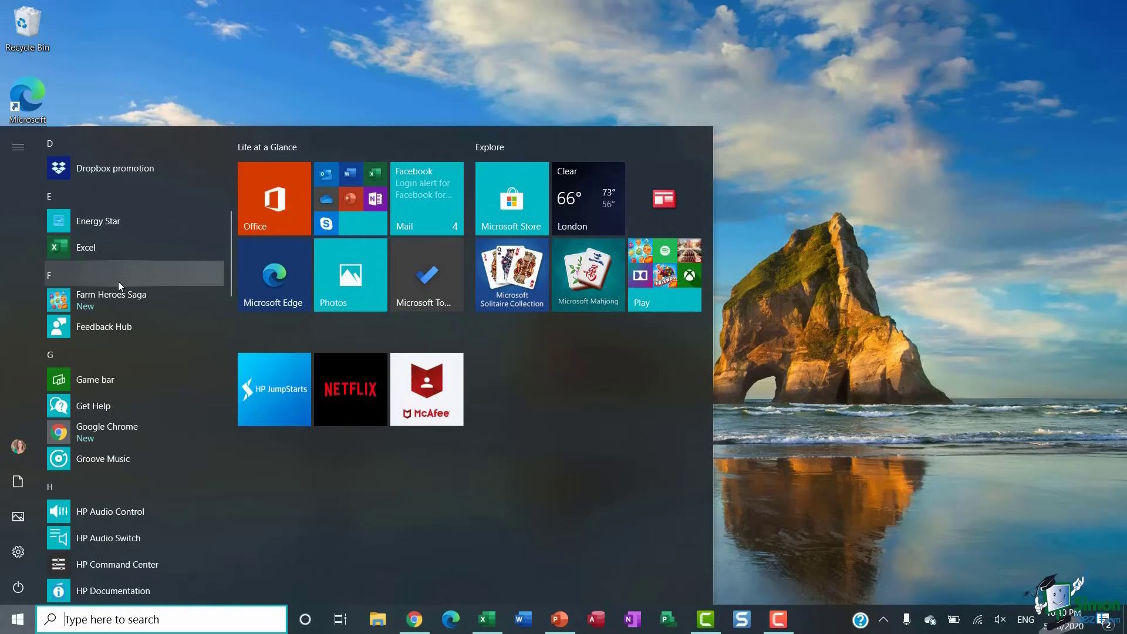
scroll(118, 281, down, 1)
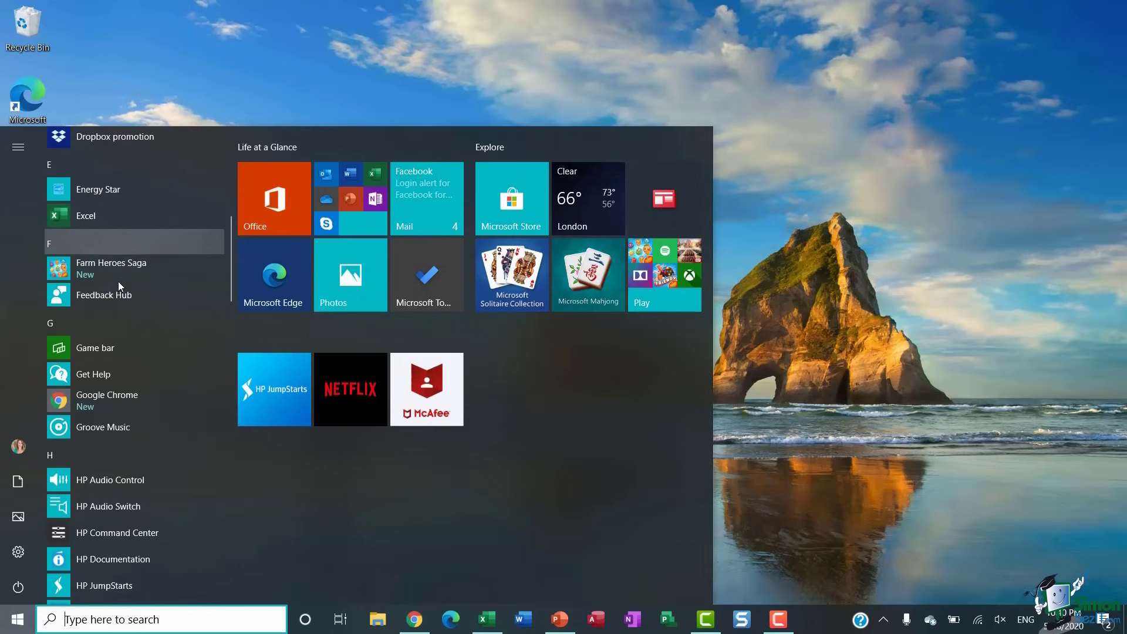
click(92, 216)
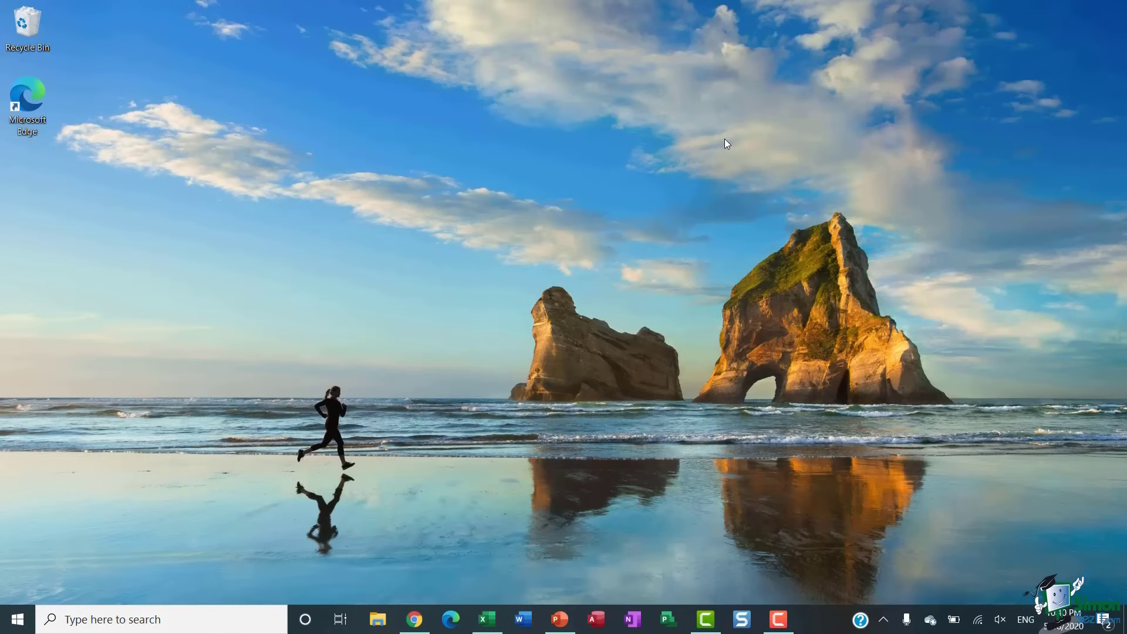
key(super)
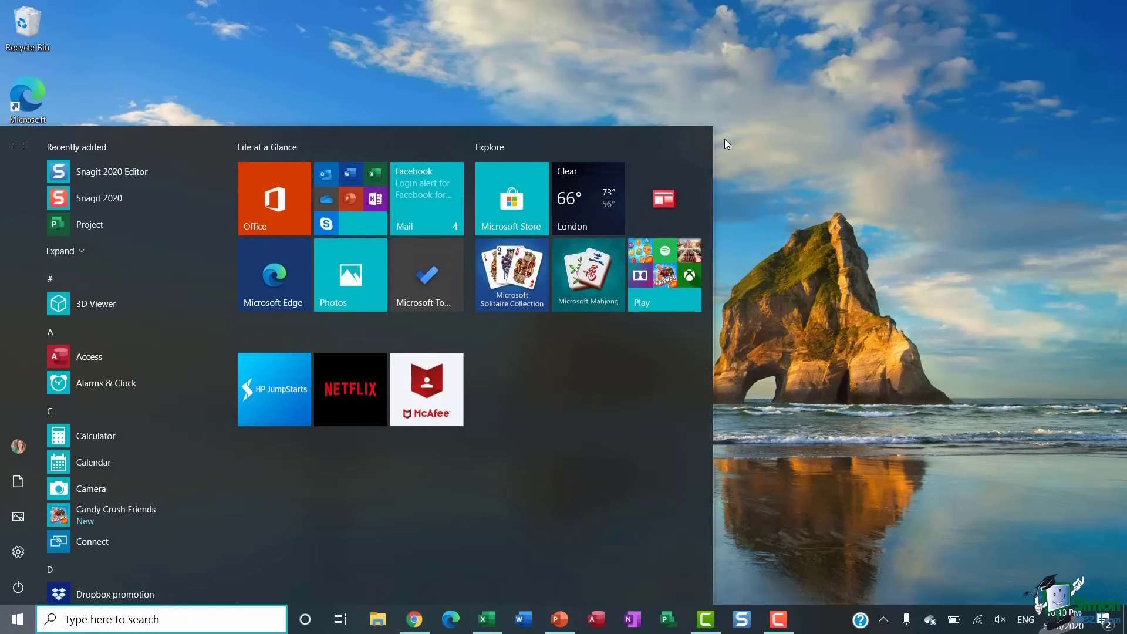
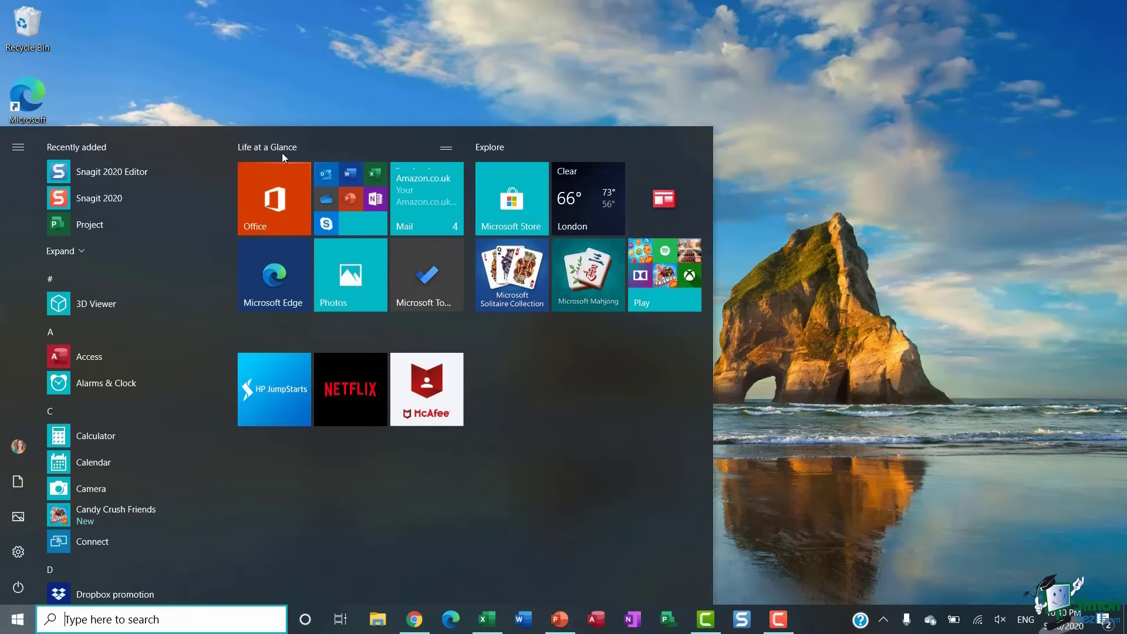
- Launch Excel from the Office folder tile, then reopen the Start menu
click(374, 175)
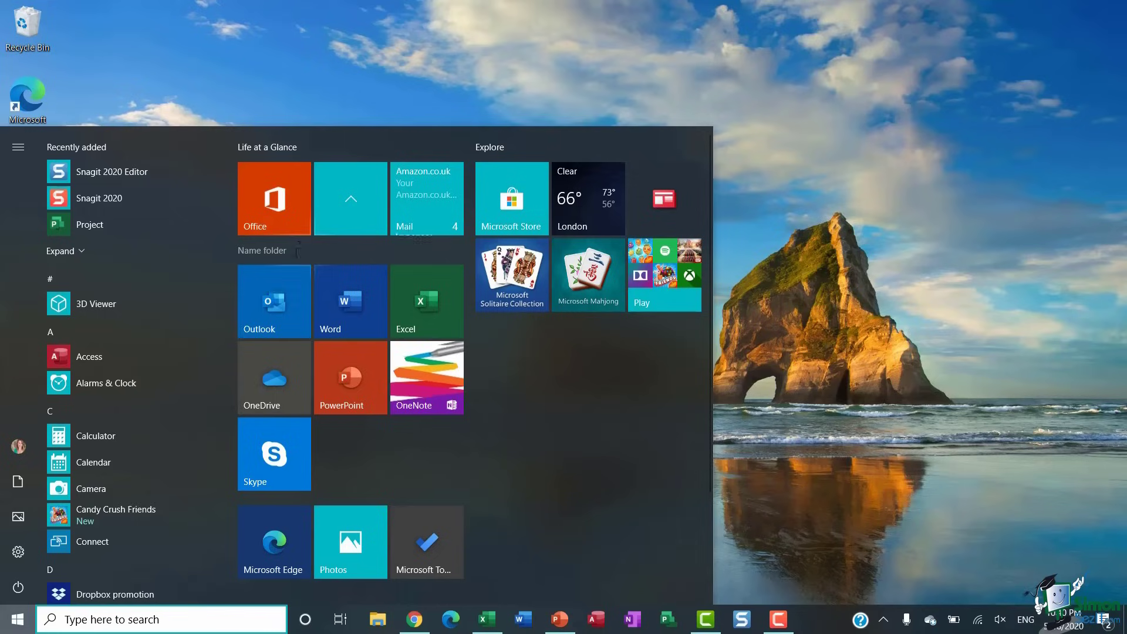
click(439, 303)
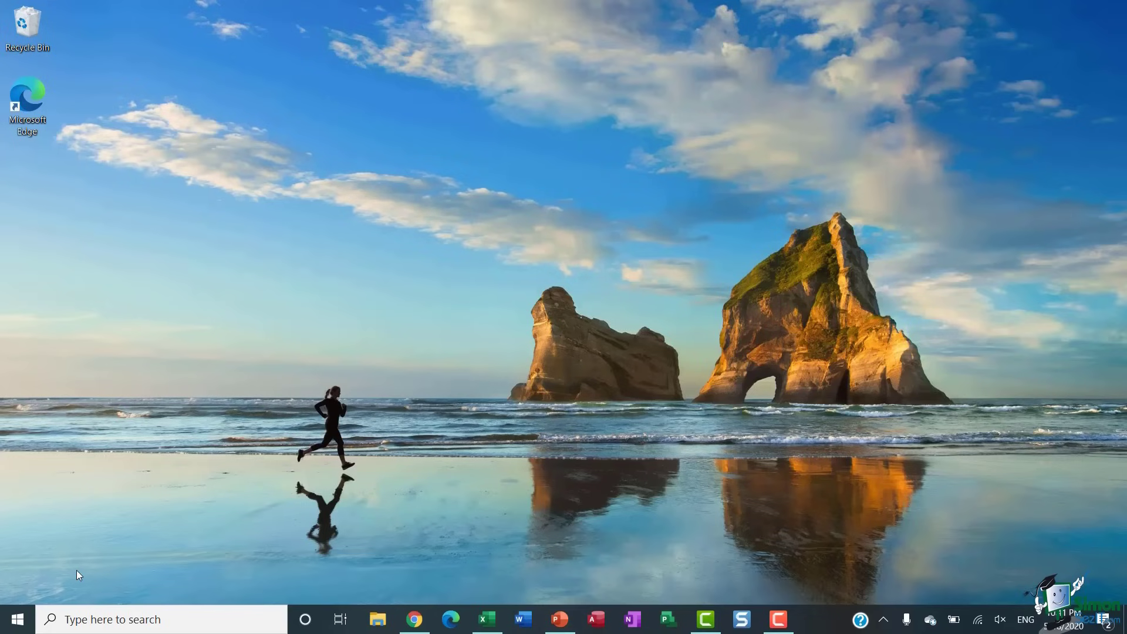
key(super)
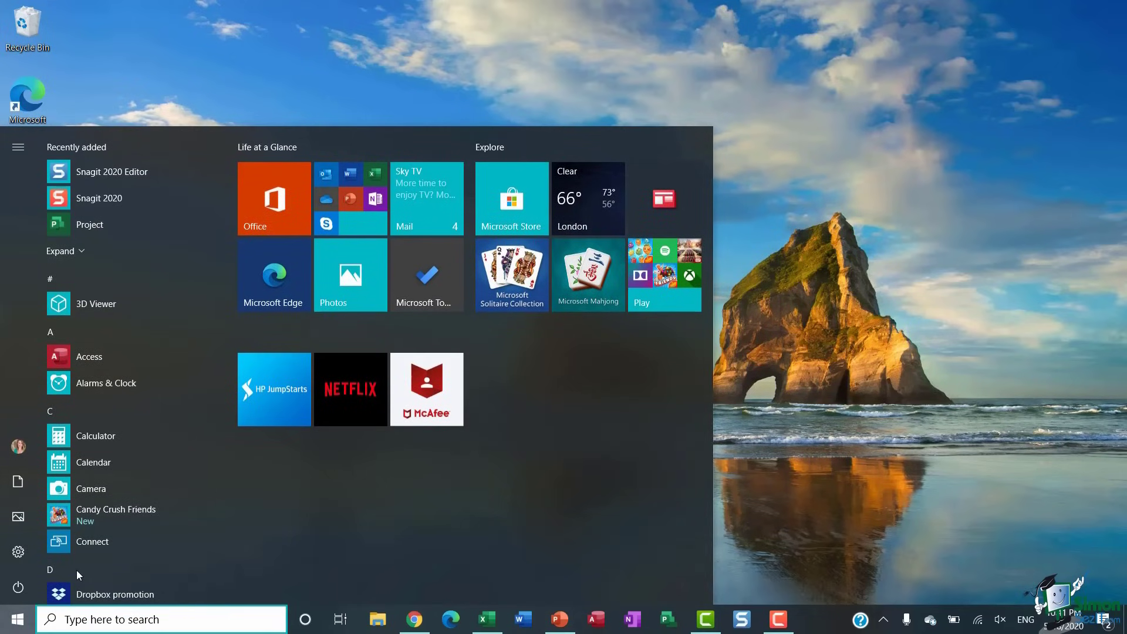
mouse_move(115, 478)
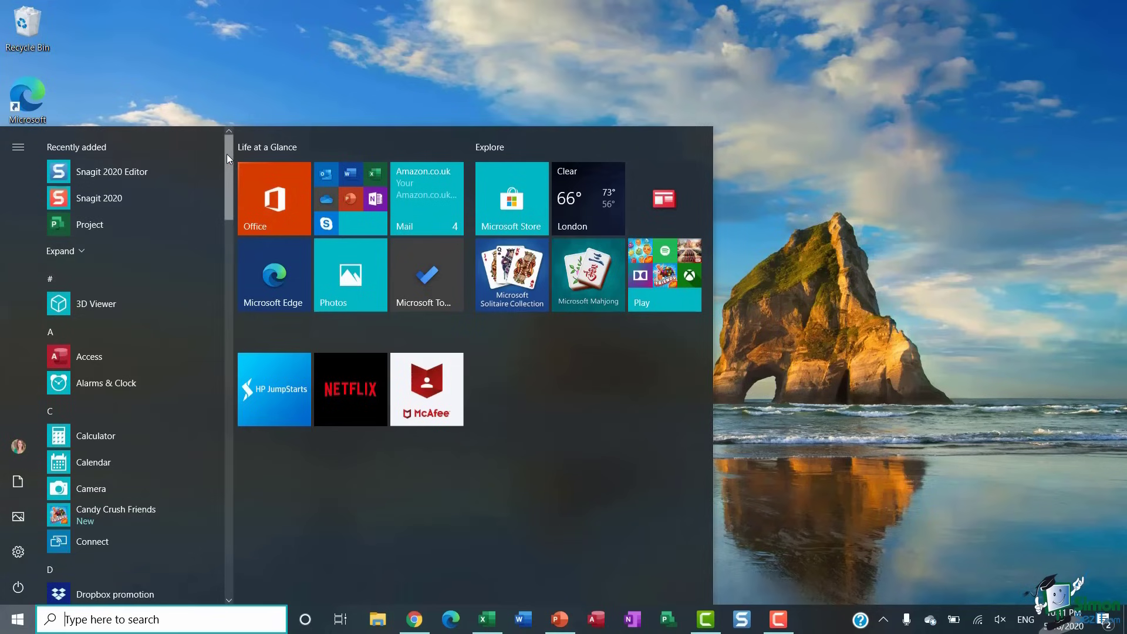
- Scroll the app list and expand, then collapse, the Microsoft Office Tools group
drag(226, 154, 216, 354)
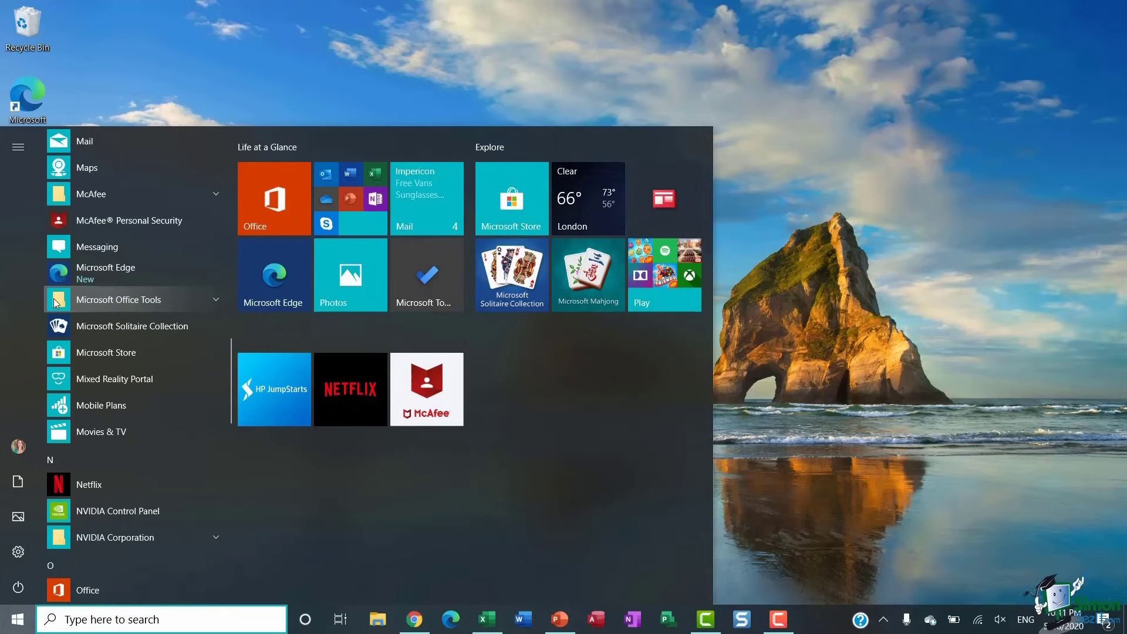
click(216, 299)
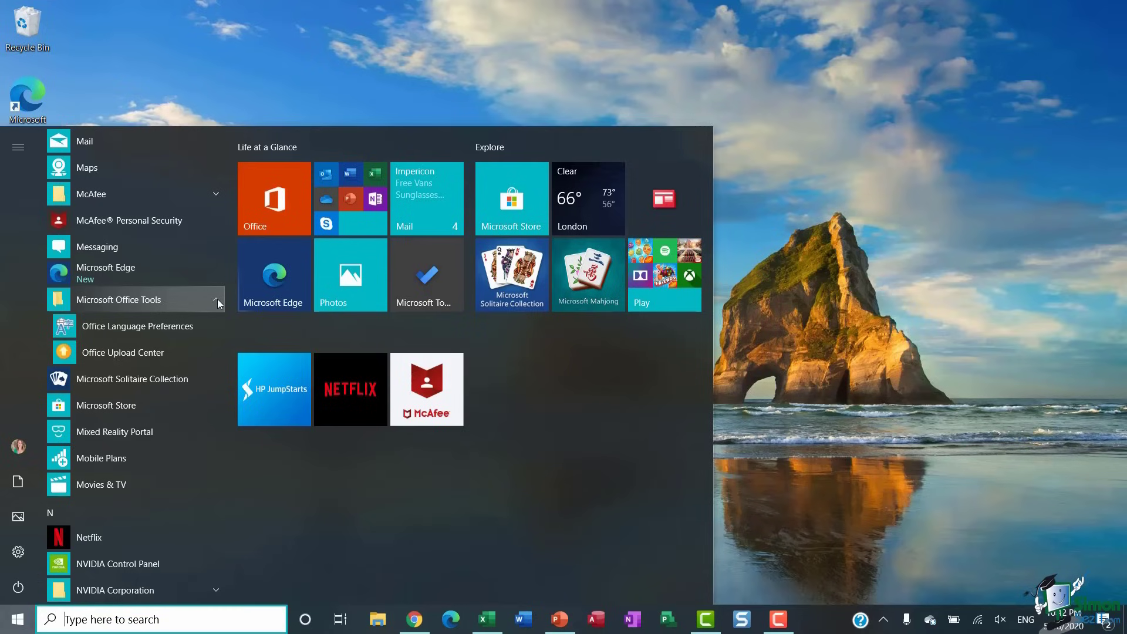
click(217, 301)
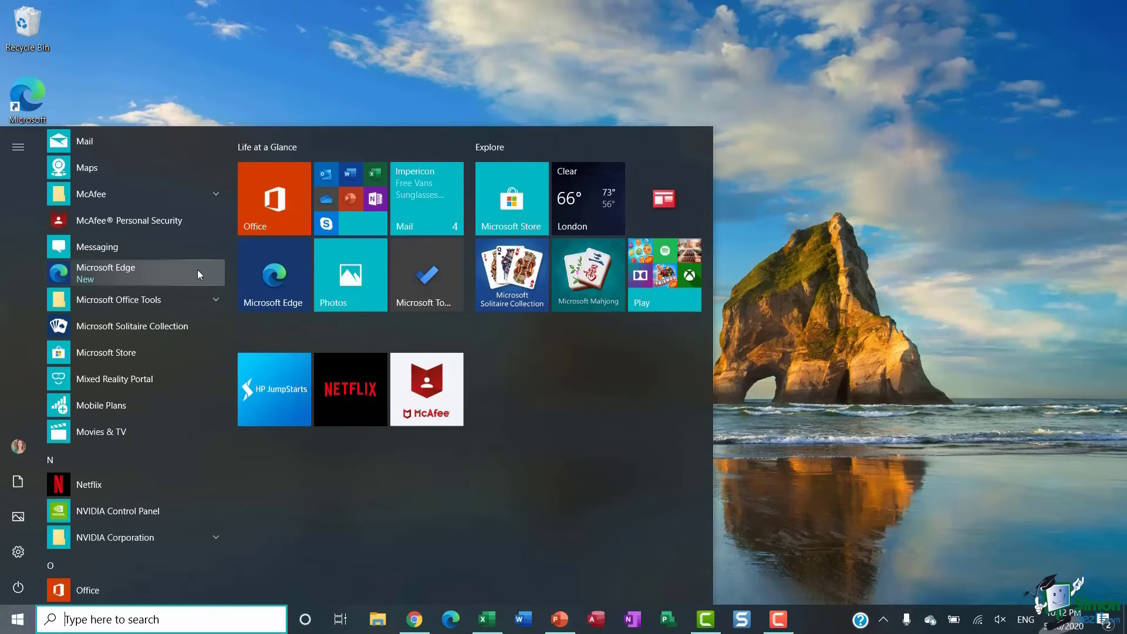
- Scroll down and expand Windows Accessories to show Character Map, Notepad, Paint and WordPad
scroll(167, 384, down, 2)
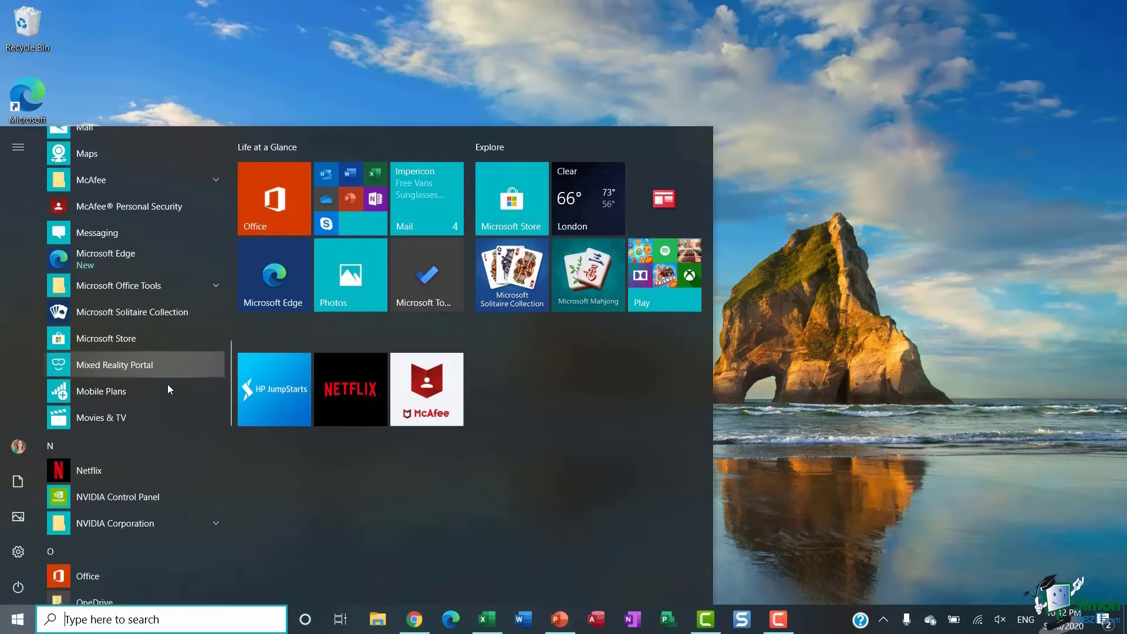
scroll(167, 384, down, 2)
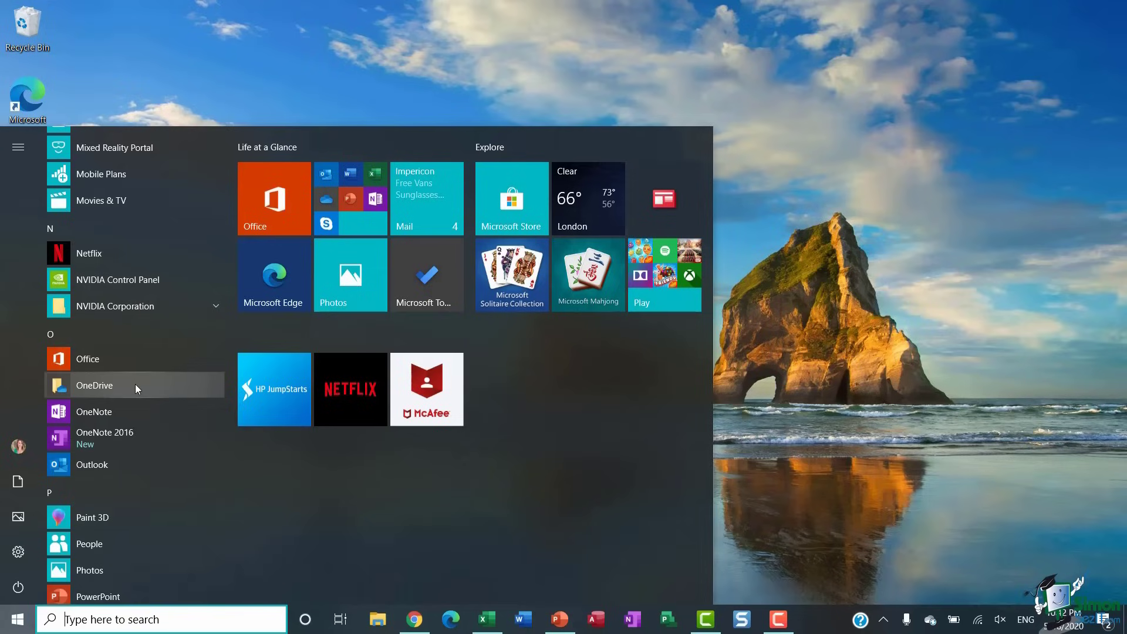
scroll(135, 384, down, 6)
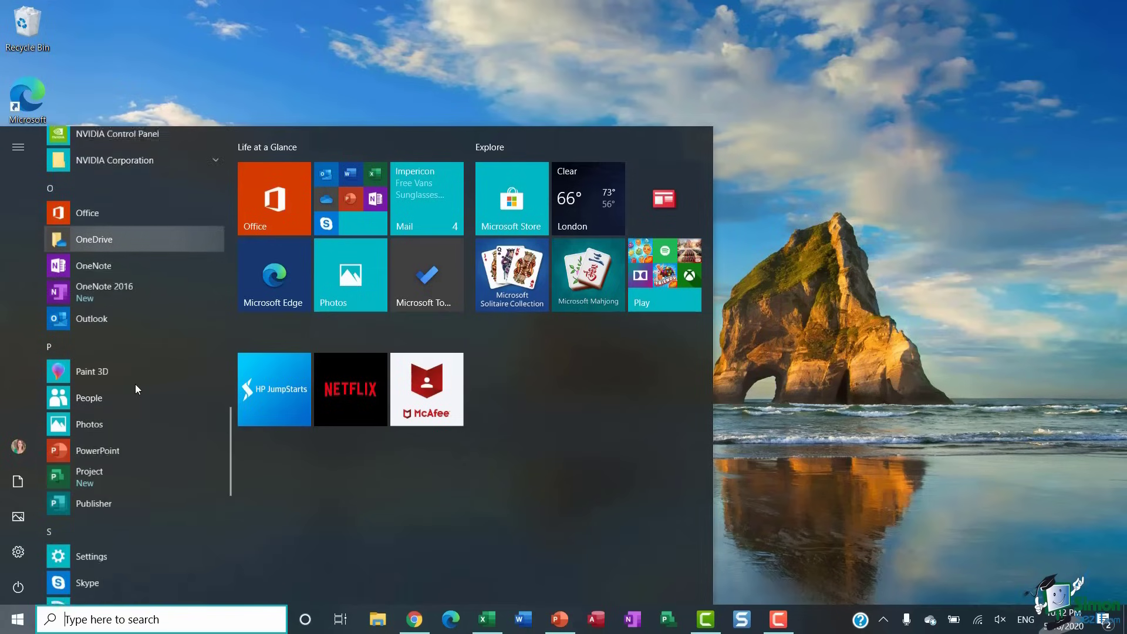
scroll(135, 384, down, 5)
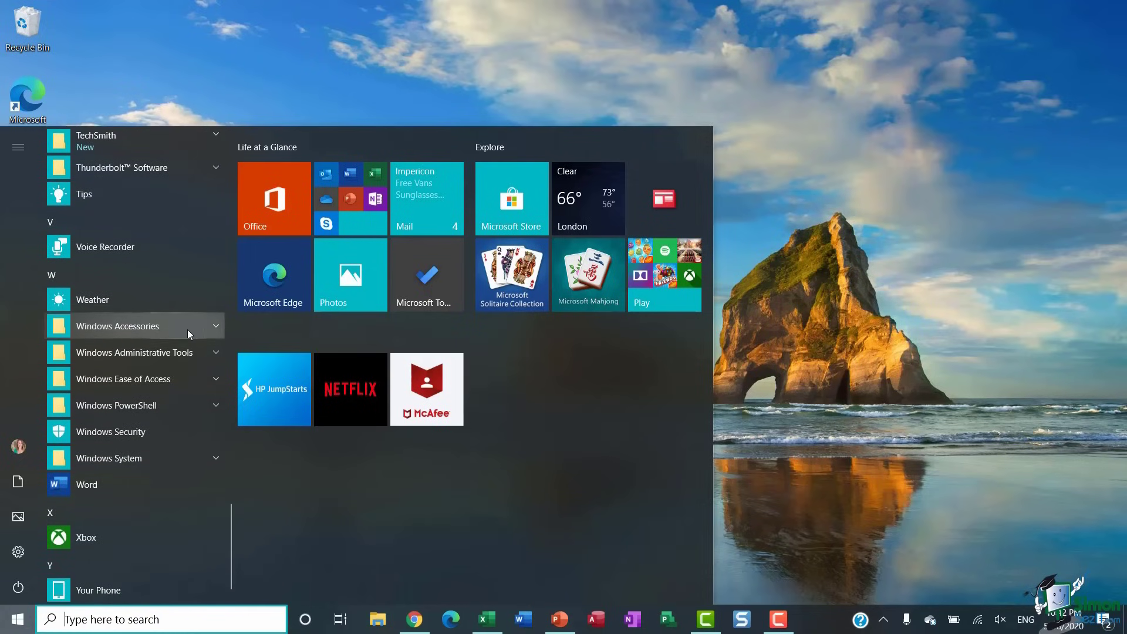
click(216, 326)
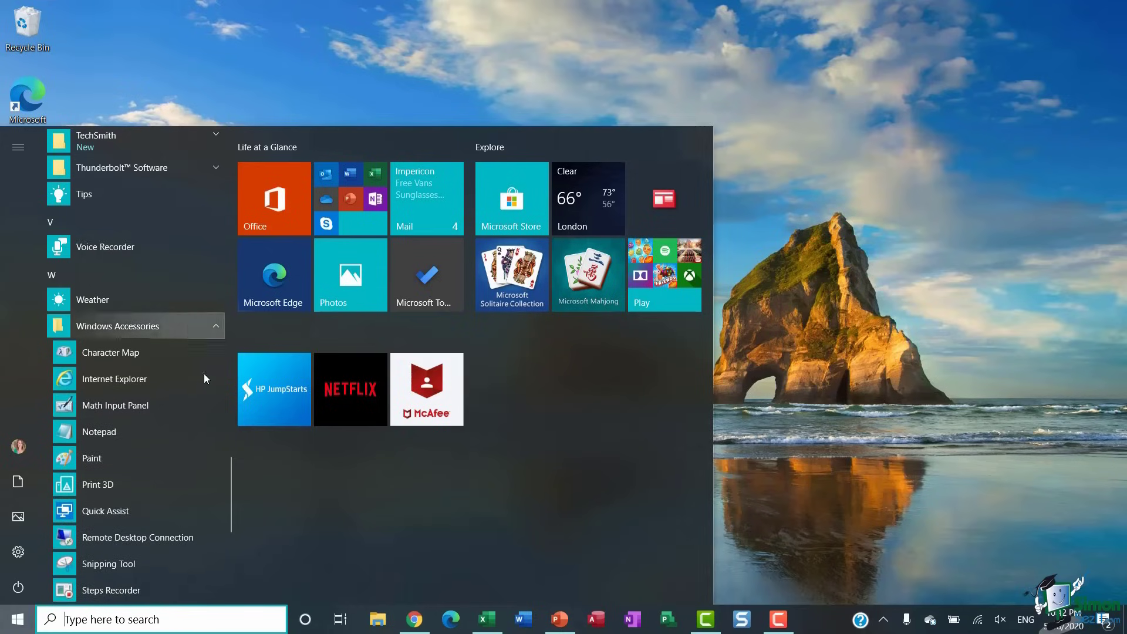
scroll(209, 405, down, 1)
scroll(209, 403, down, 1)
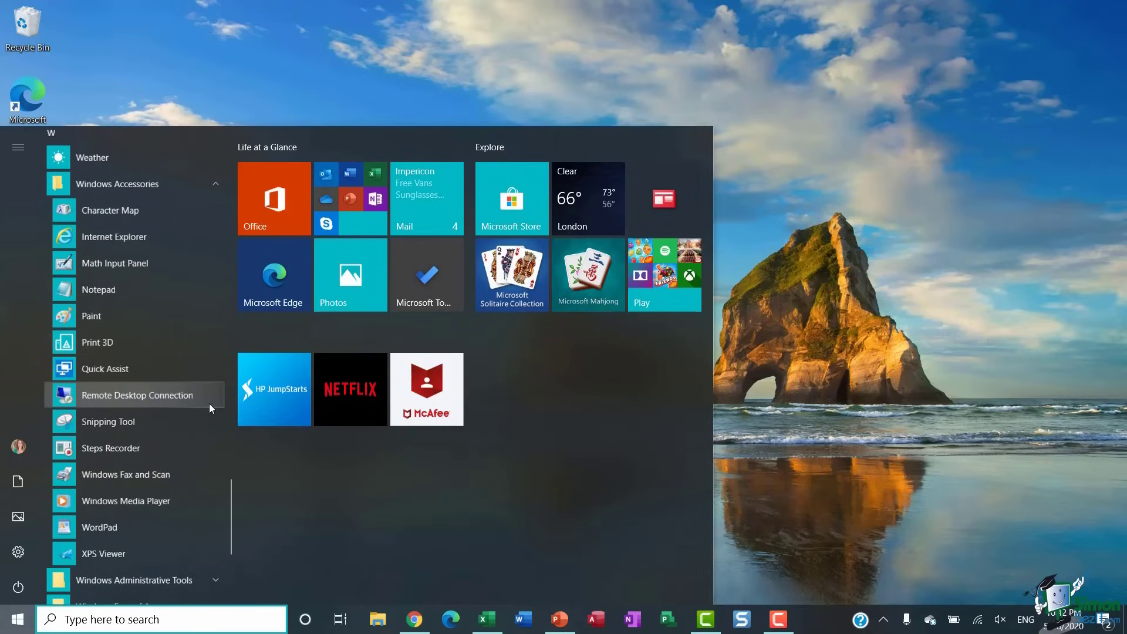
click(165, 292)
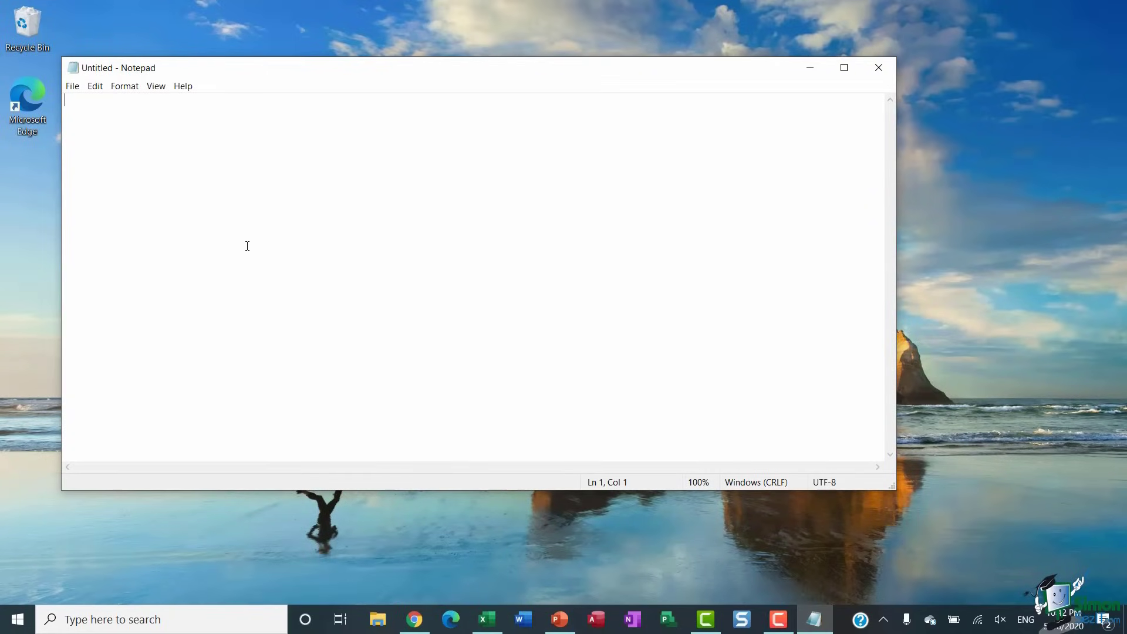
click(883, 70)
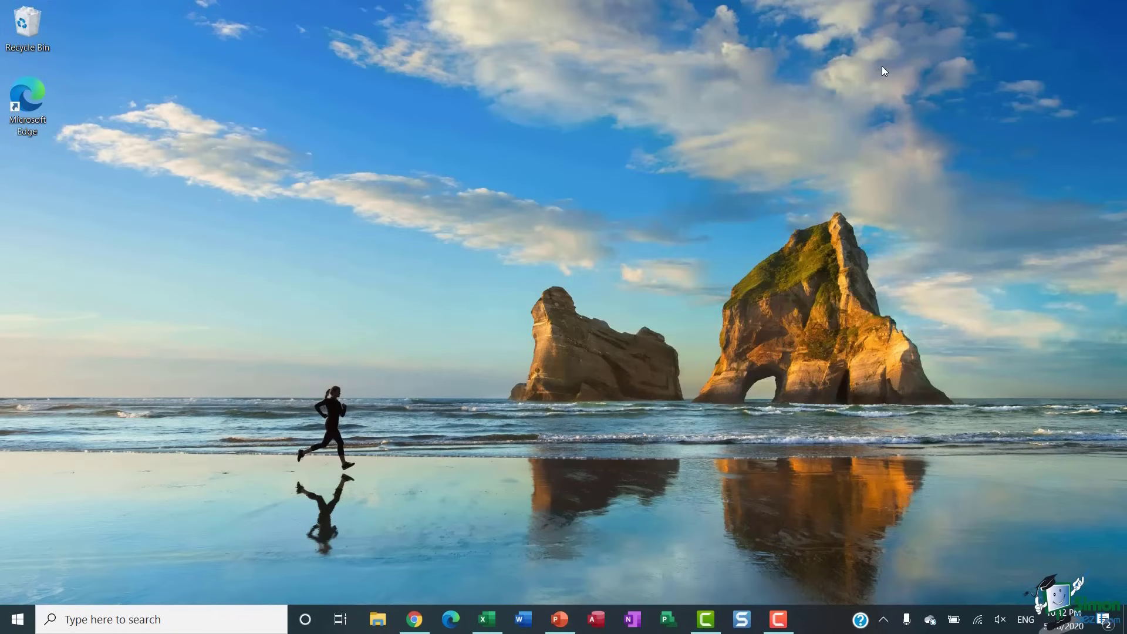
key(super)
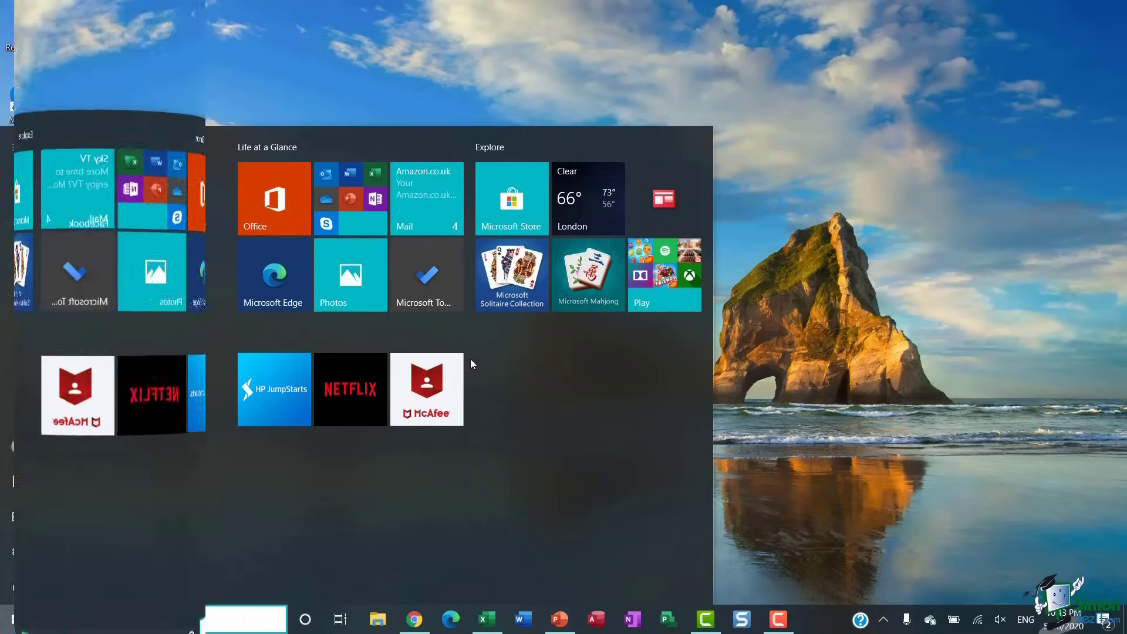
- Dismiss the Start menu by clicking an empty spot on the desktop
click(833, 229)
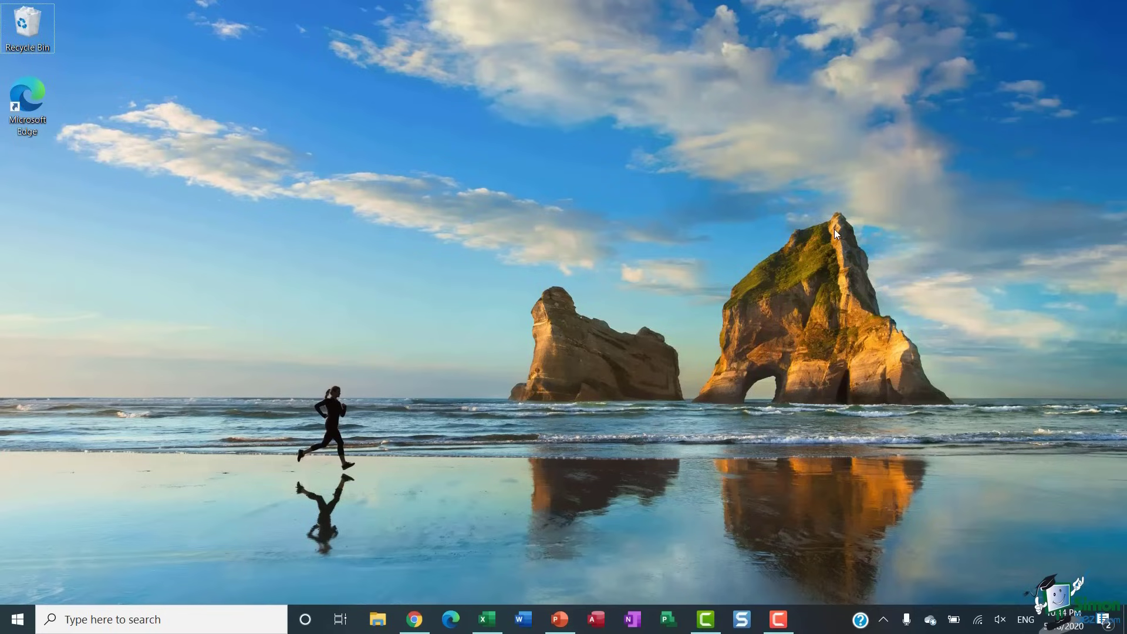
click(381, 627)
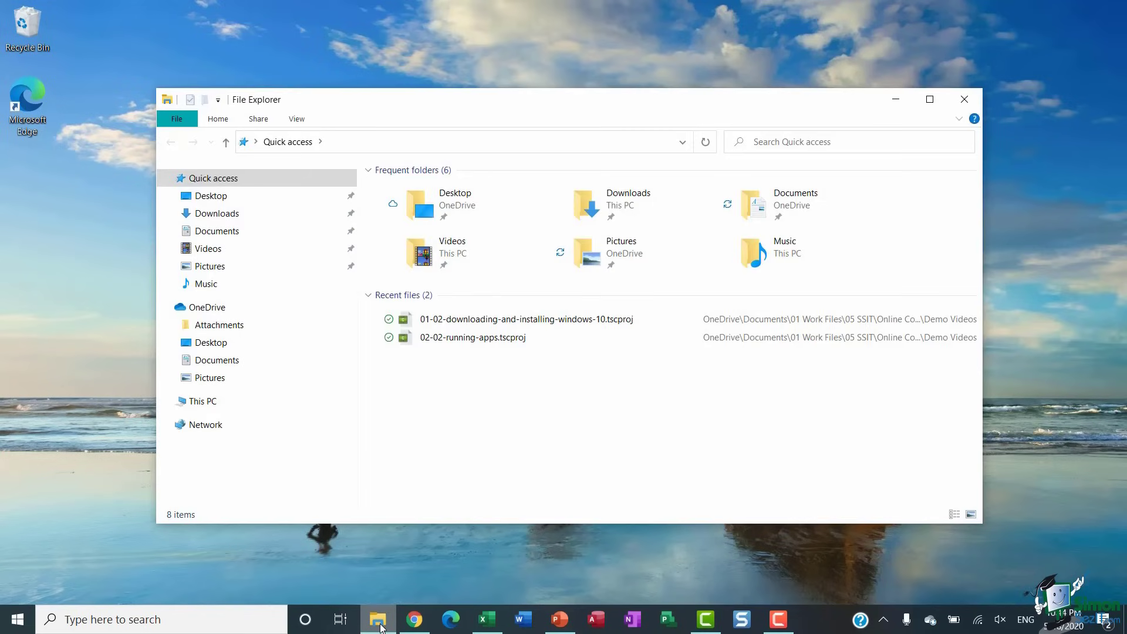
click(964, 106)
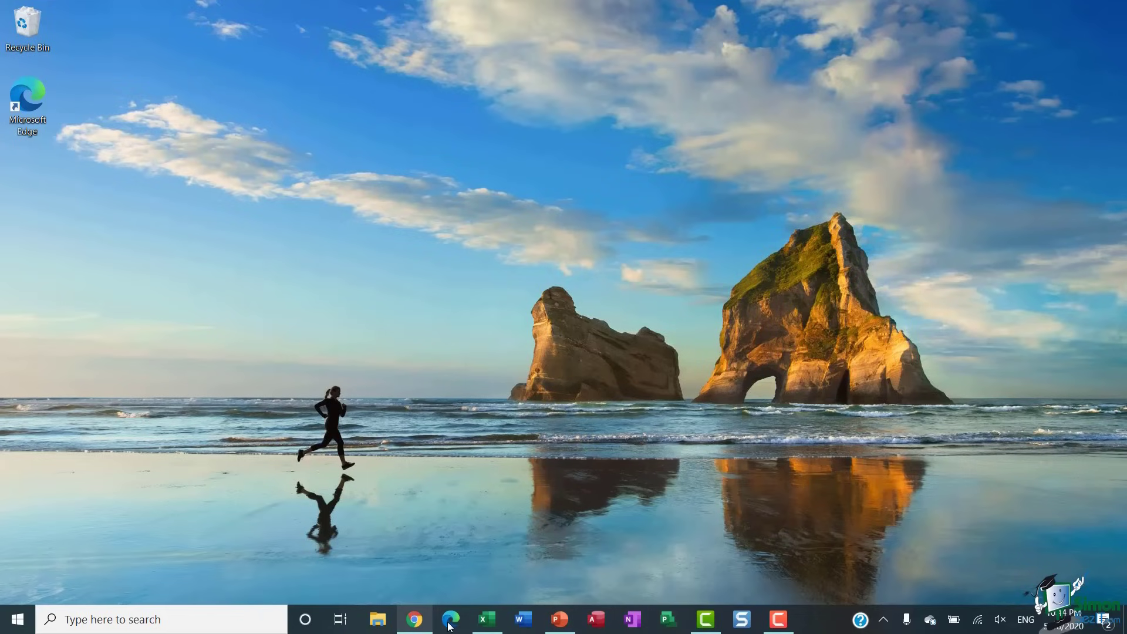
mouse_move(696, 630)
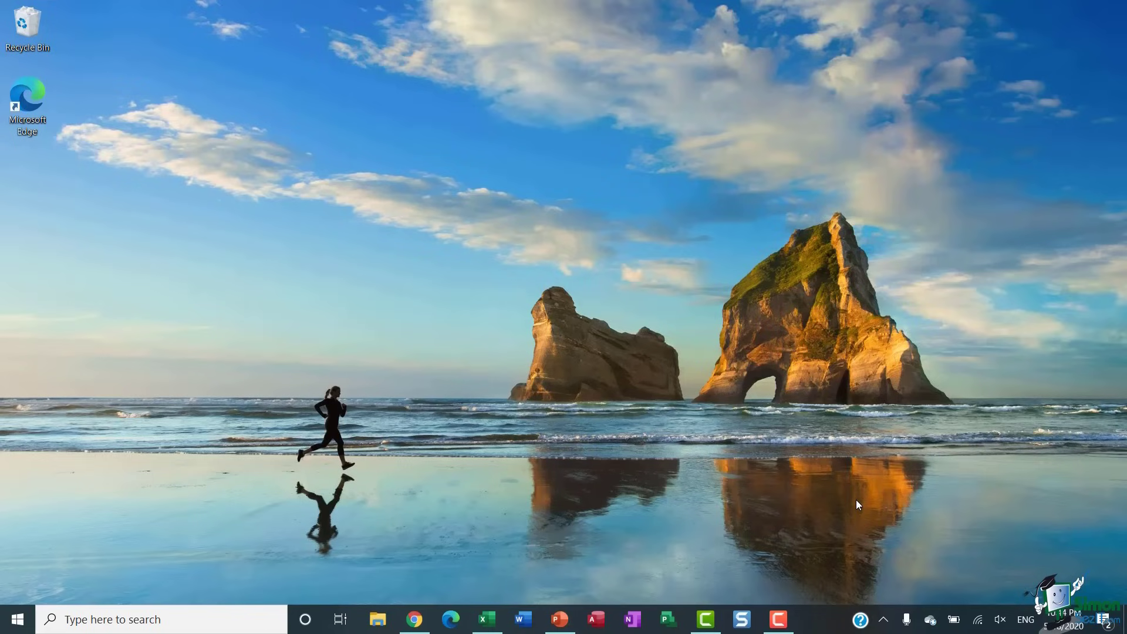
- Pin the Microsoft Store tile to the taskbar through More > Pin to taskbar, then close Start
key(super)
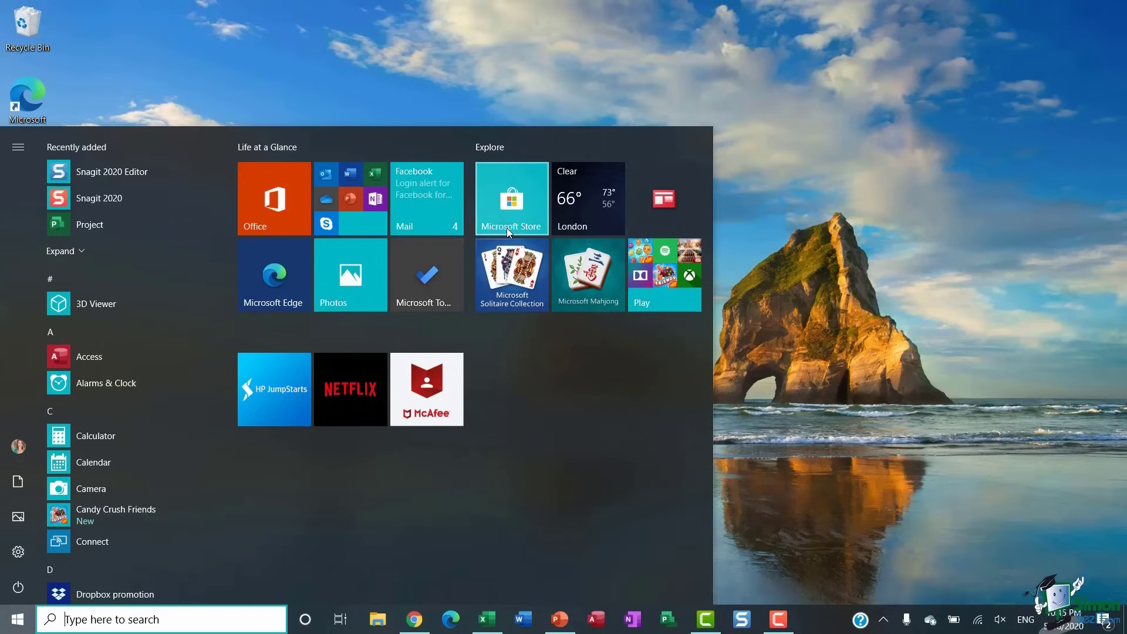
right_click(512, 184)
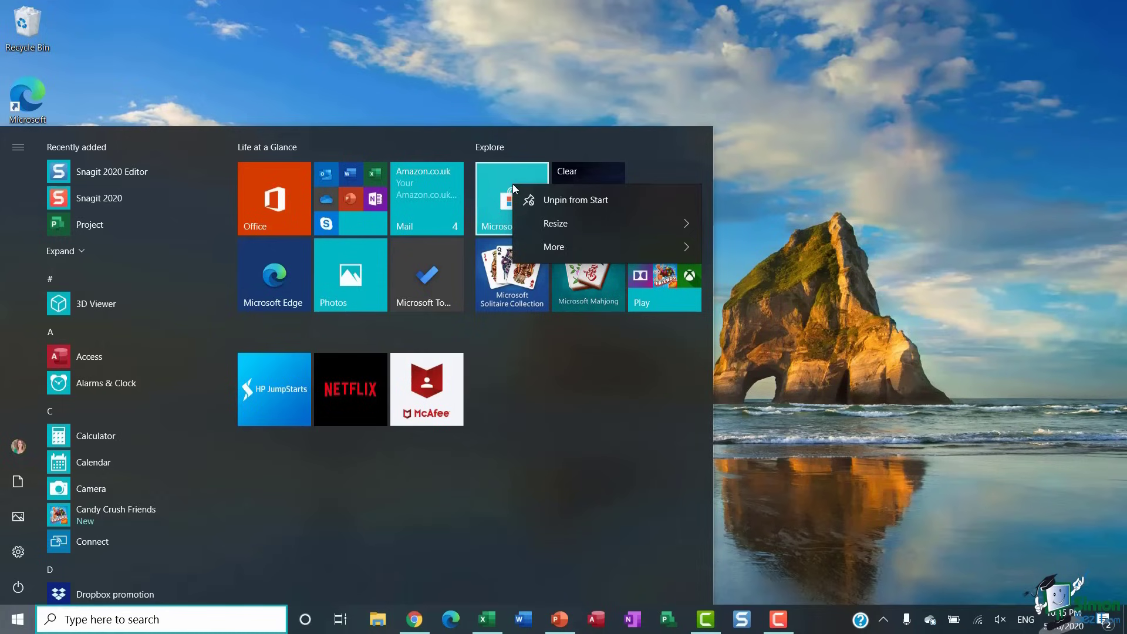
mouse_move(539, 246)
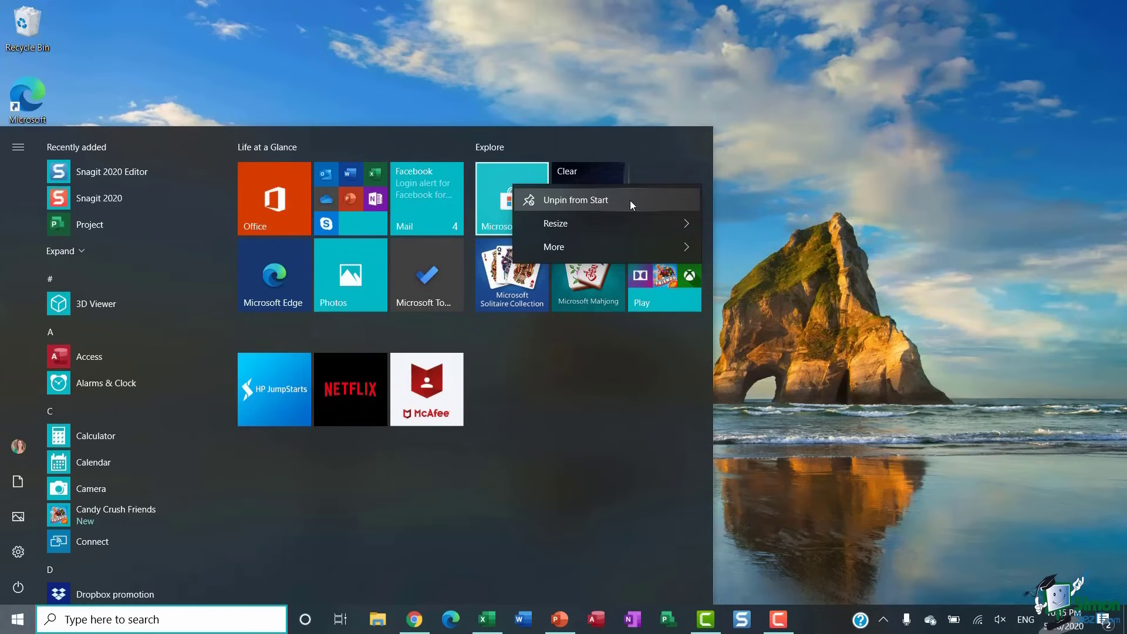
mouse_move(616, 248)
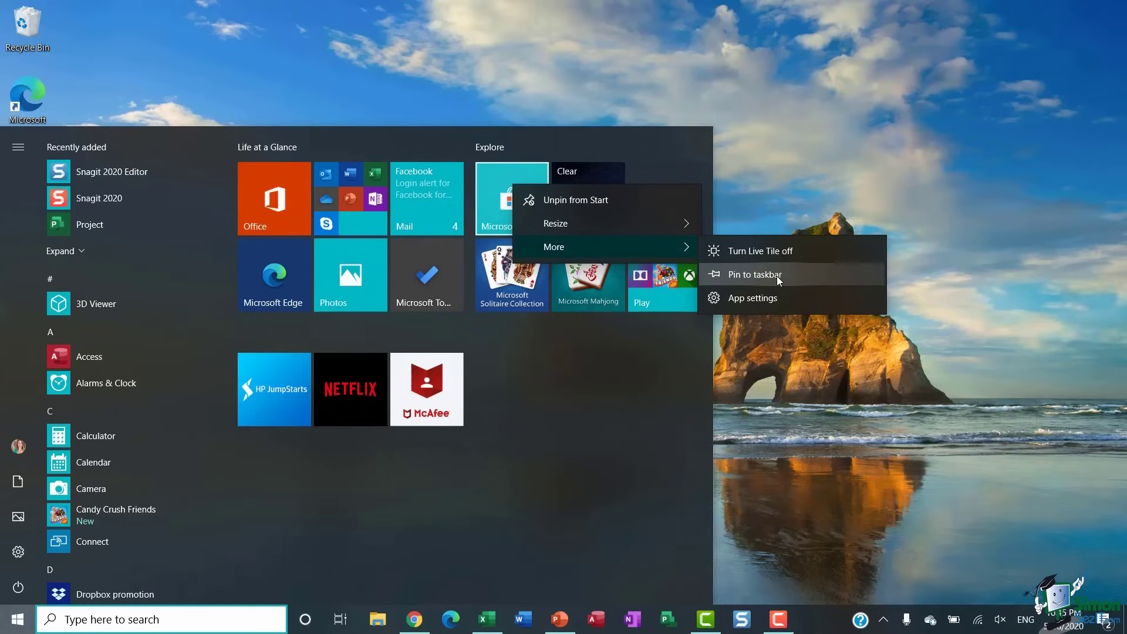
click(777, 276)
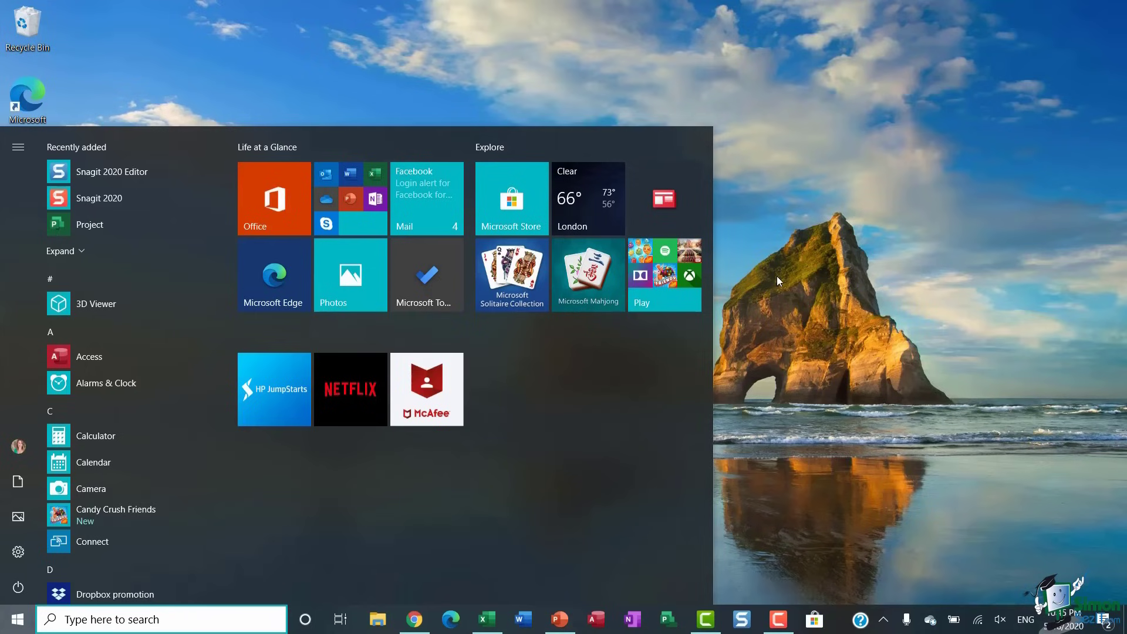
click(776, 276)
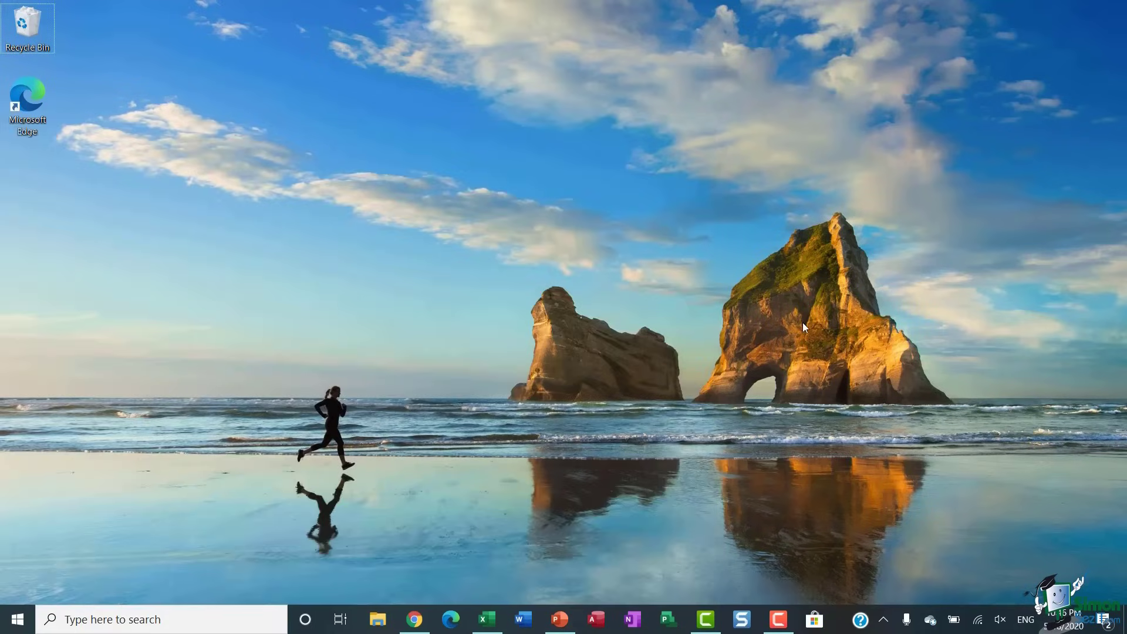
- Unpin the Microsoft Store icon from the taskbar through its right-click menu
right_click(816, 623)
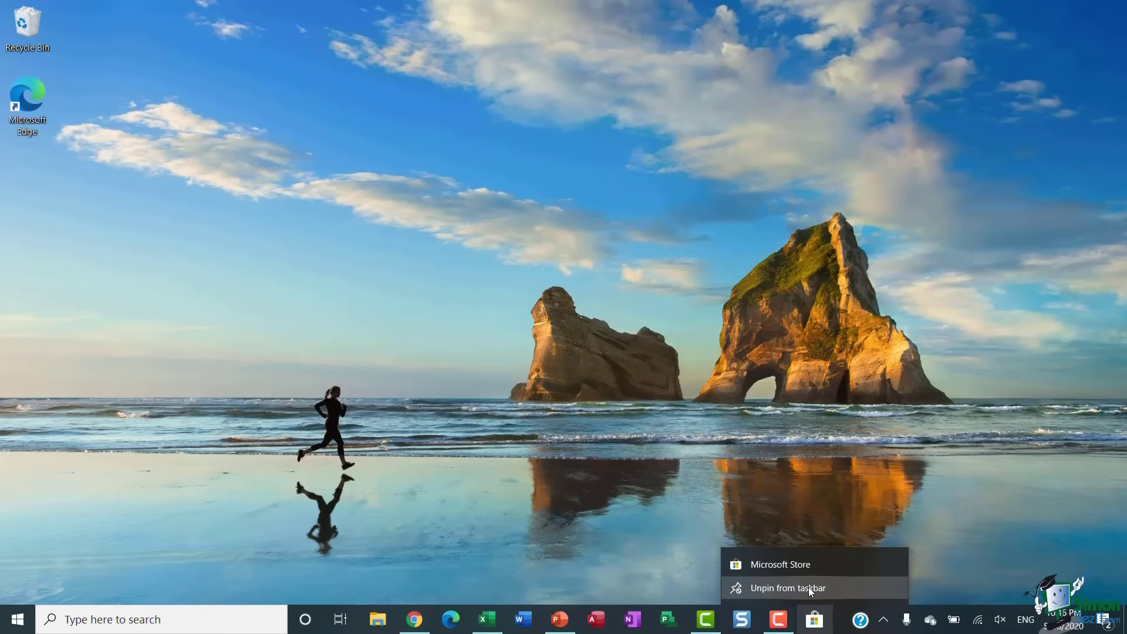
click(809, 587)
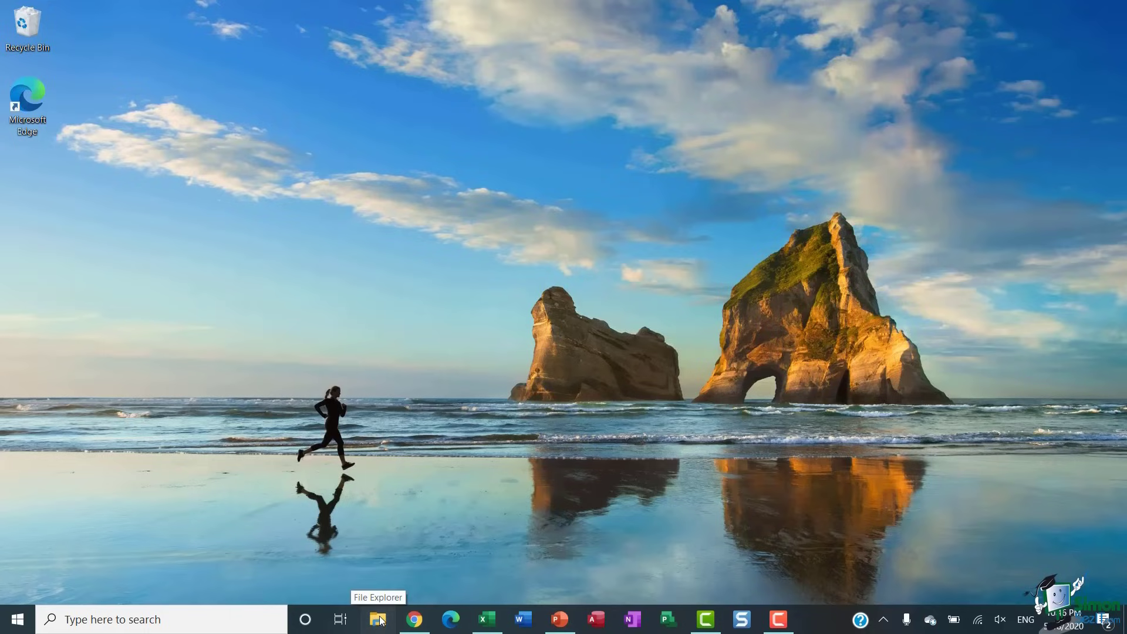
- Move File Explorer's taskbar icon after Edge, then open File Explorer and Microsoft Edge
drag(380, 620, 451, 620)
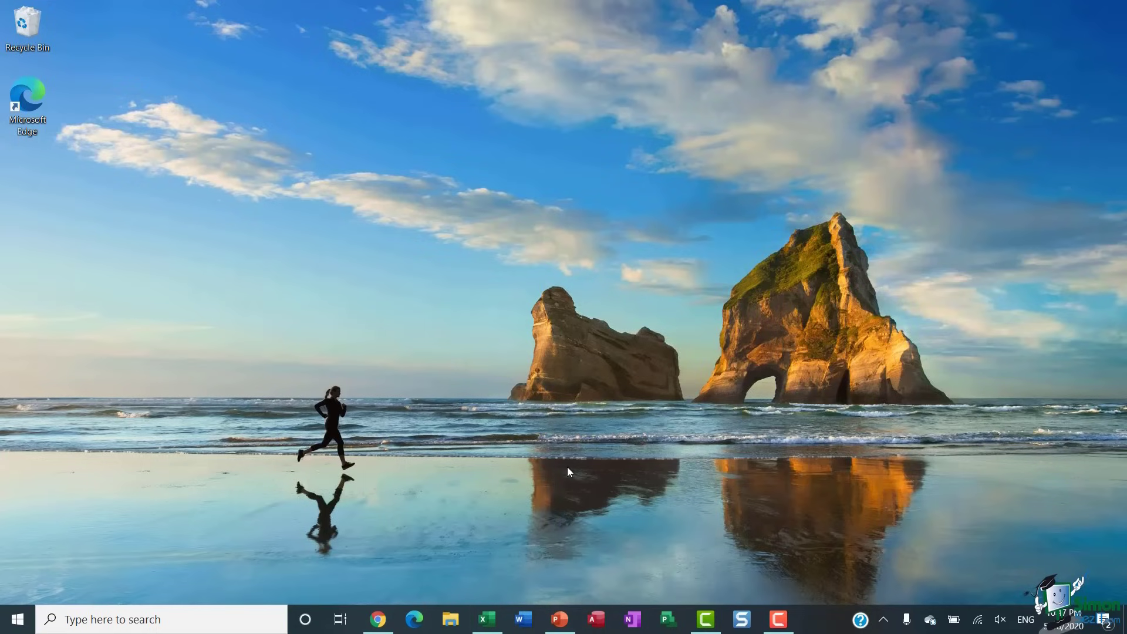
click(451, 618)
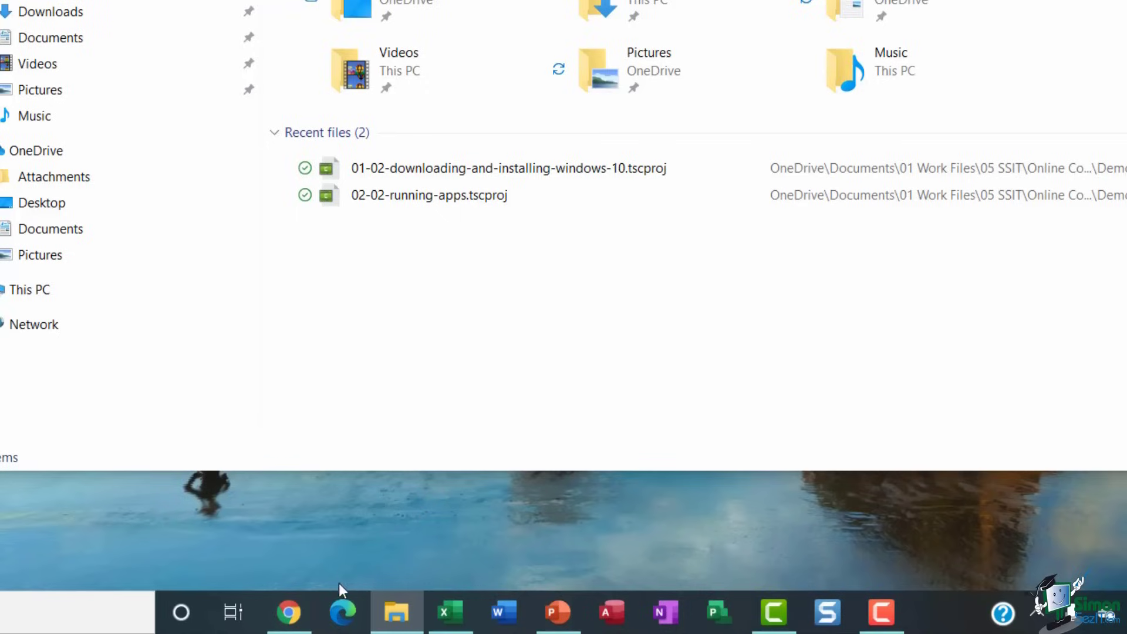
click(340, 614)
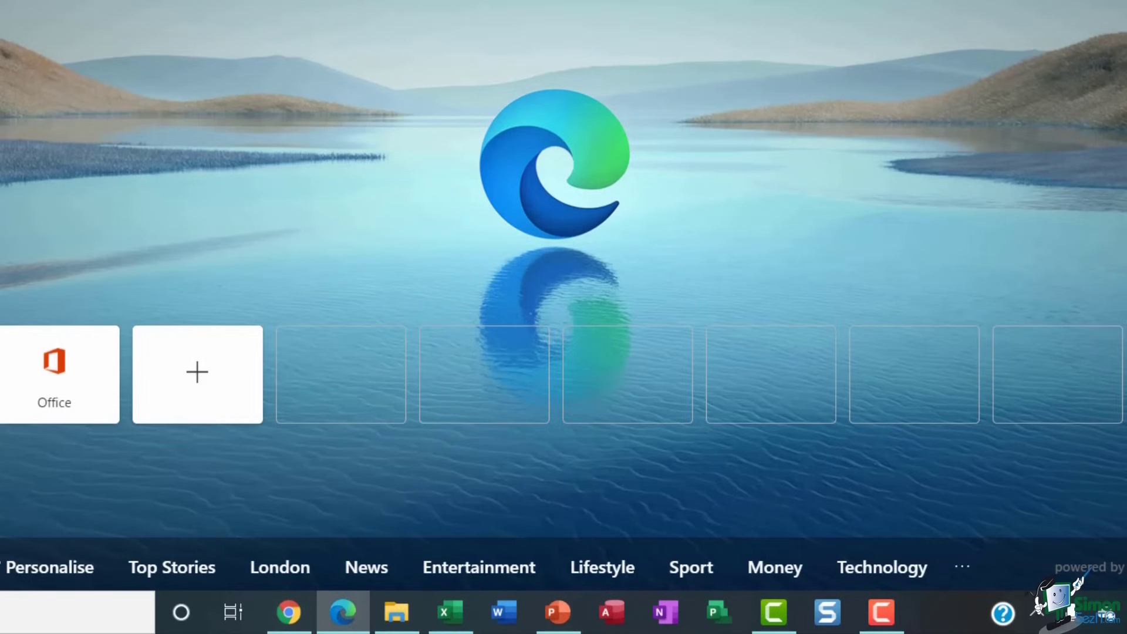
- Close Edge with Alt+F4, reopen Edge and File Explorer, and switch between them from the taskbar
key(alt+F4)
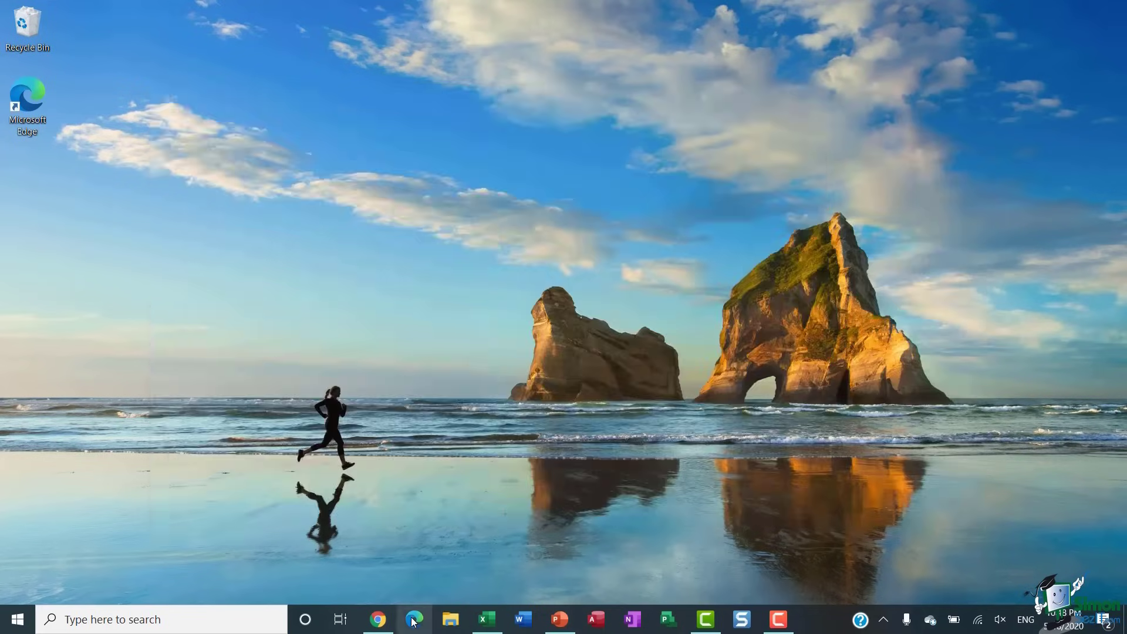
click(415, 620)
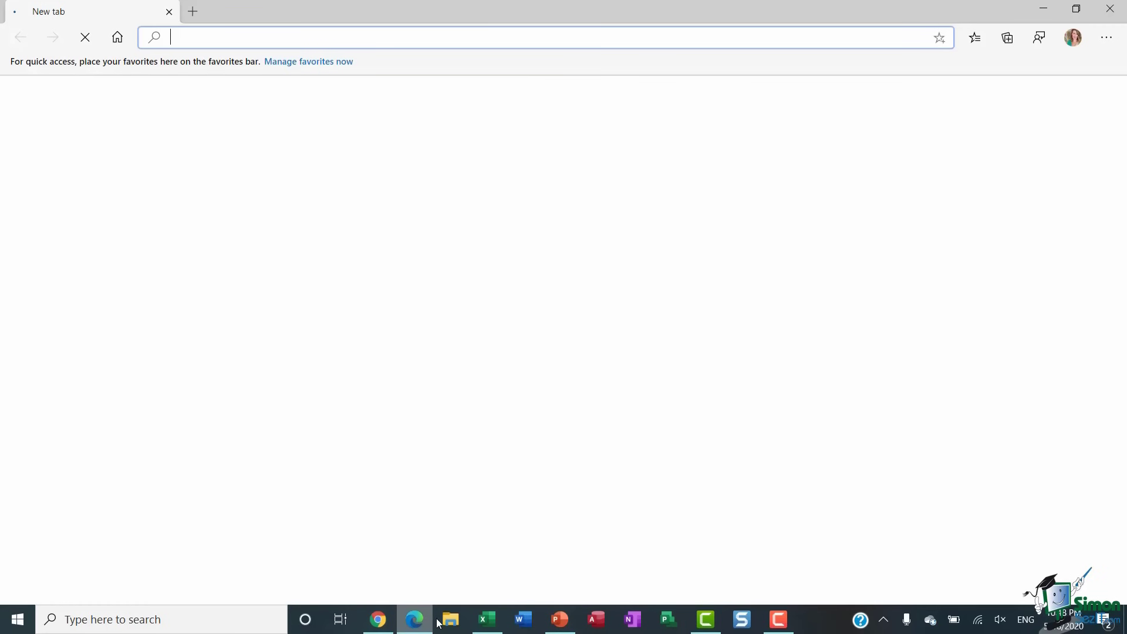
click(457, 625)
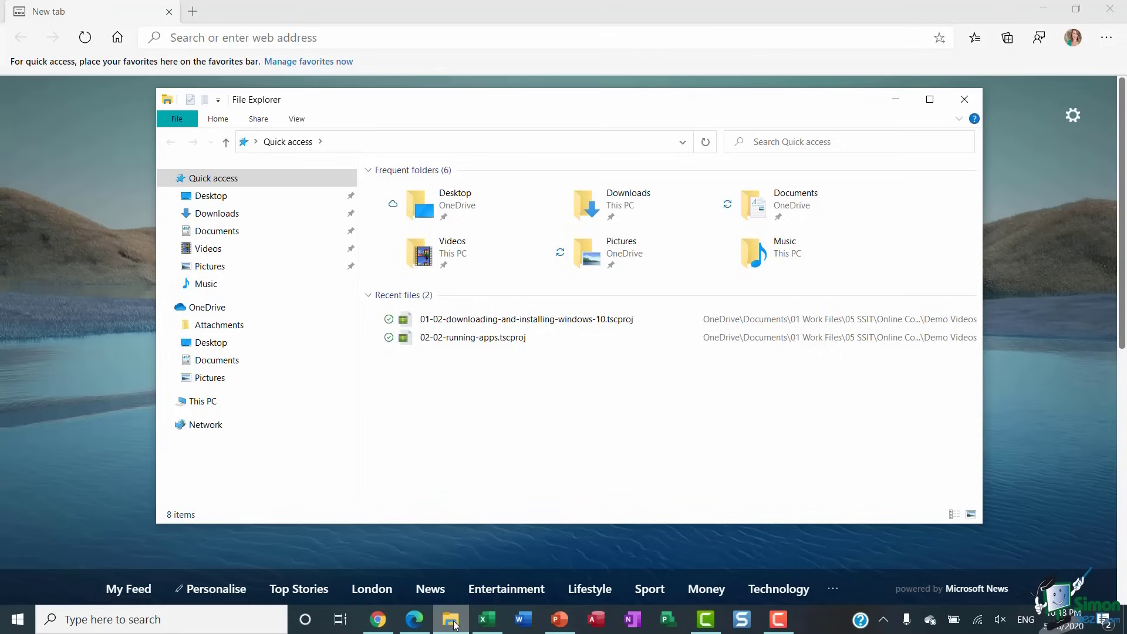
click(412, 621)
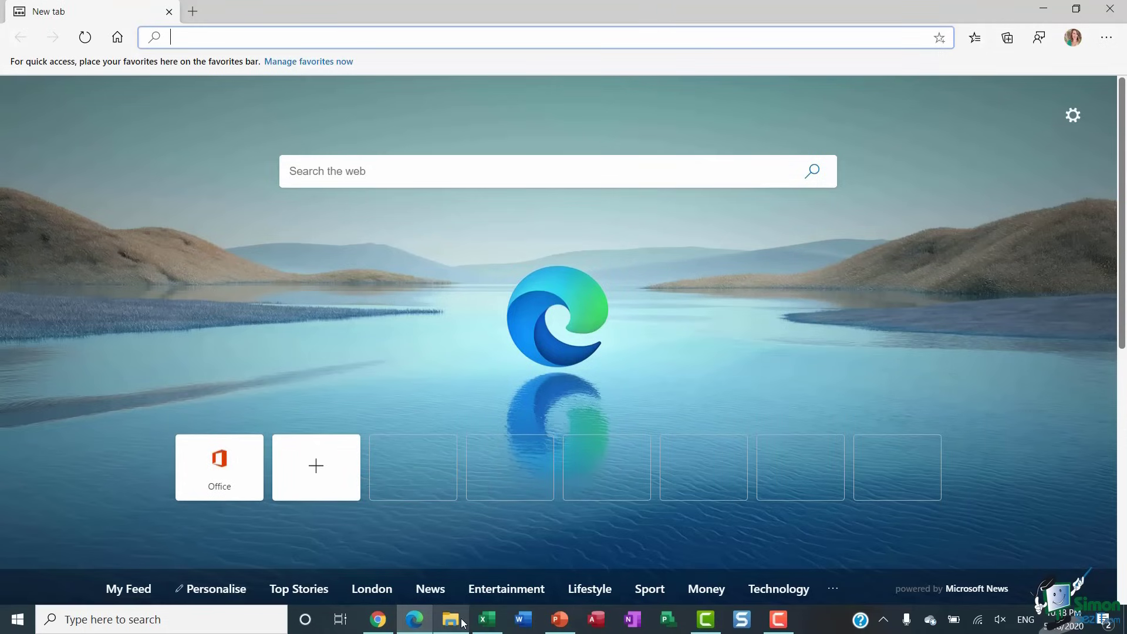
click(461, 623)
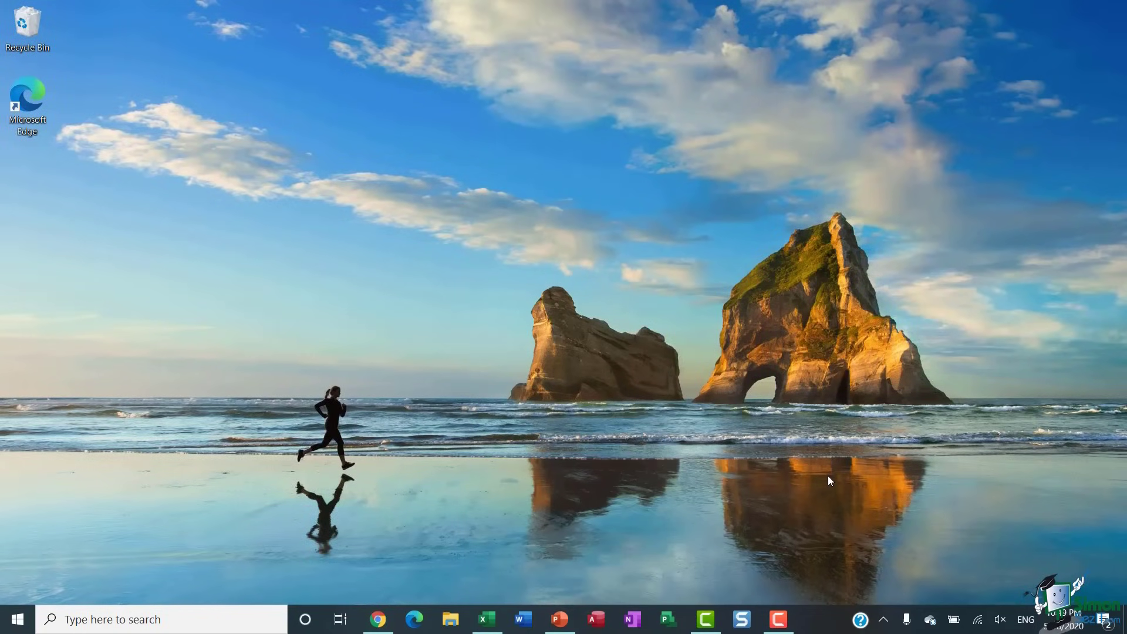
- Open the Start menu with the Windows key
key(super)
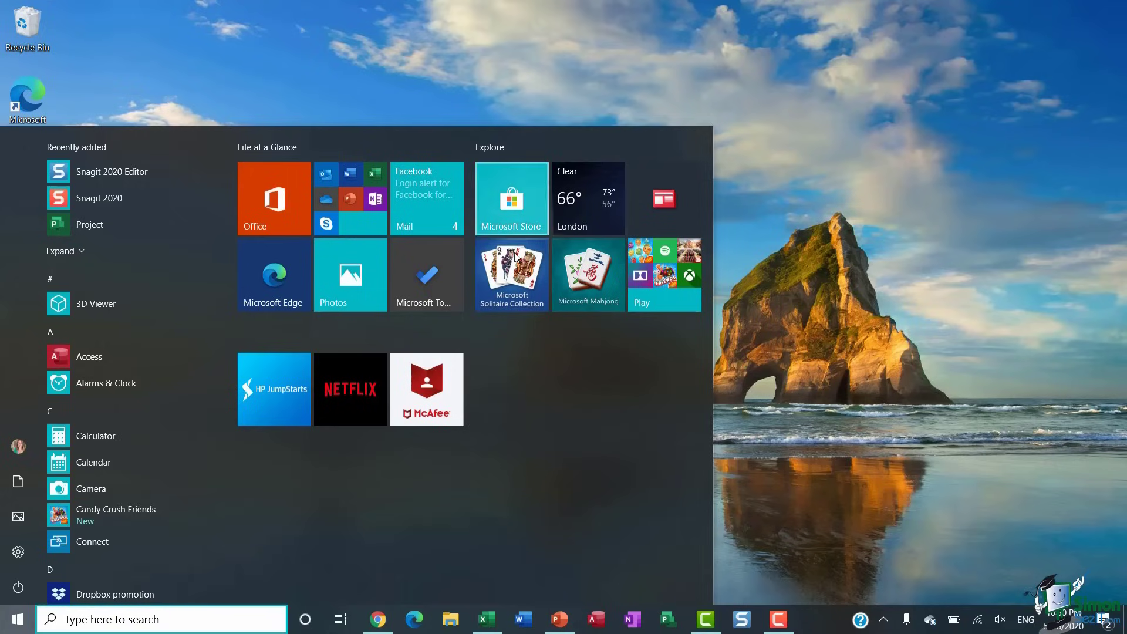
- Launch Microsoft Solitaire Collection, open its side menu, toggle full screen on and off, then return to the desktop
click(516, 284)
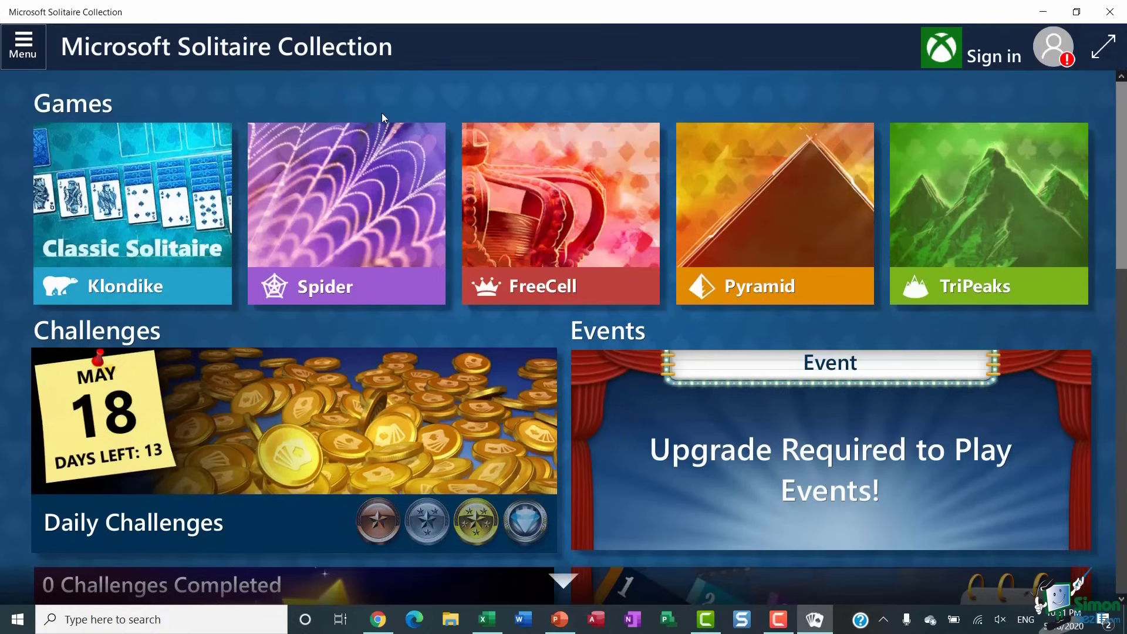
click(28, 47)
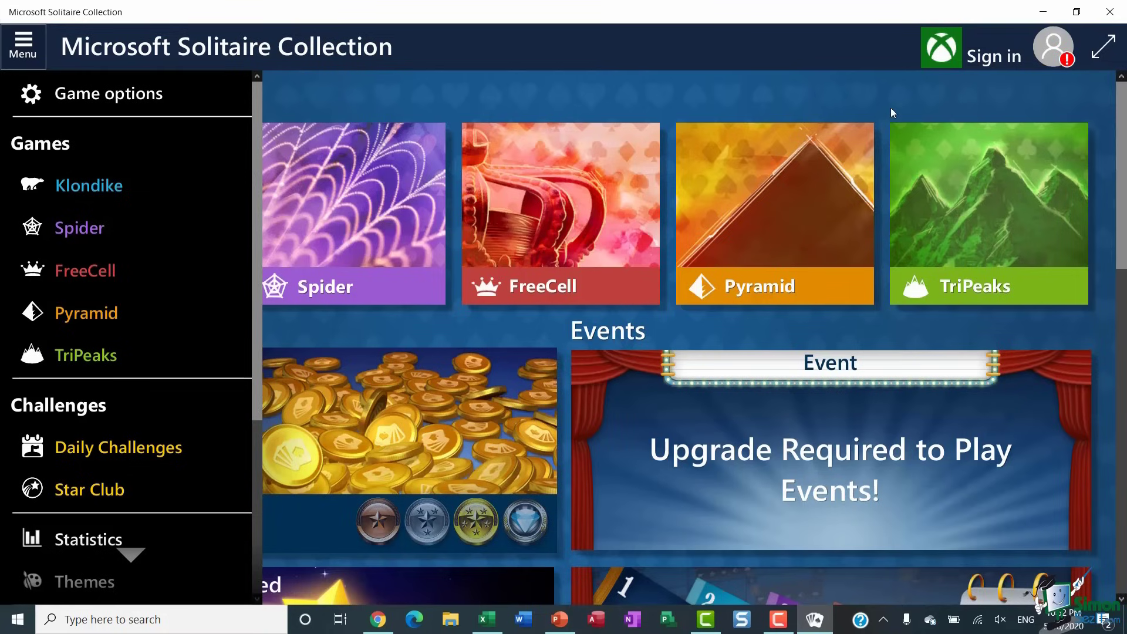
click(1103, 46)
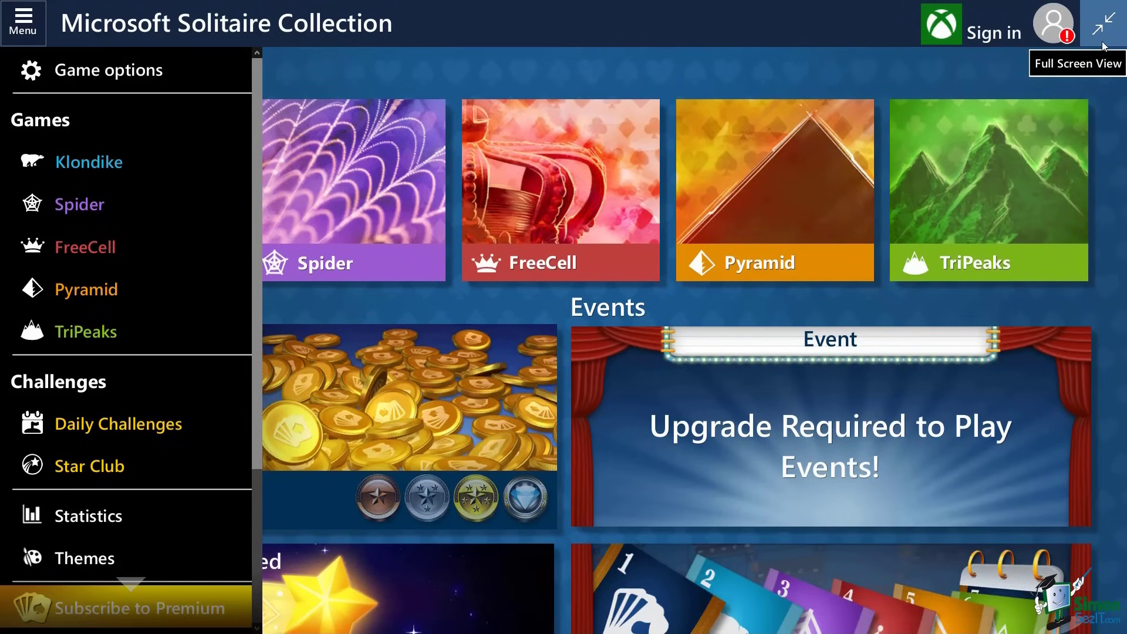
click(1102, 44)
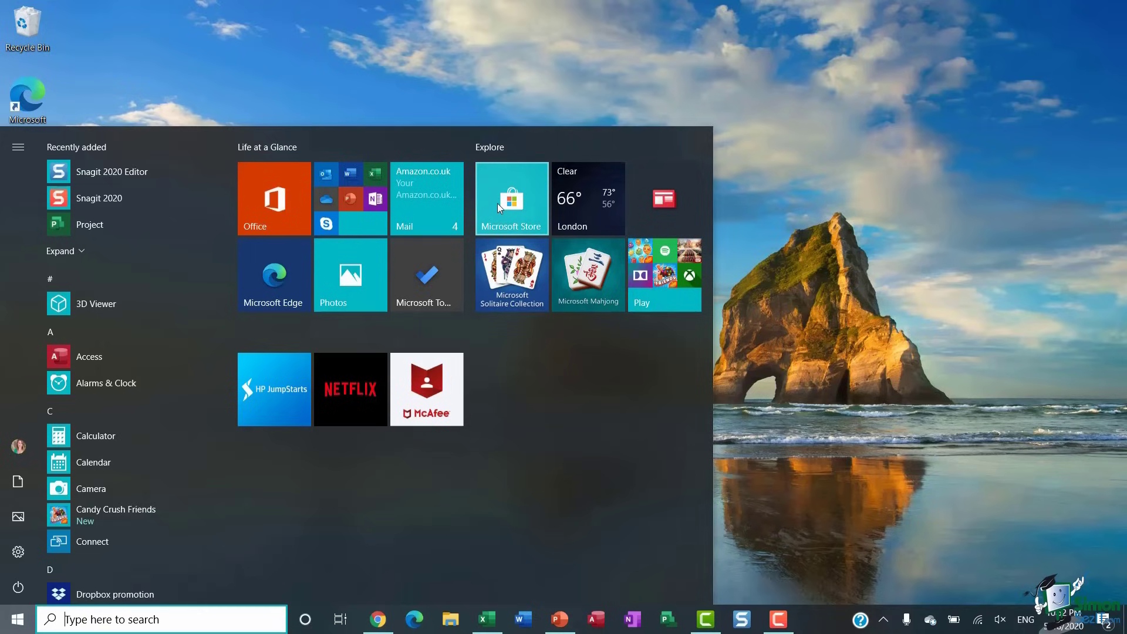
click(848, 185)
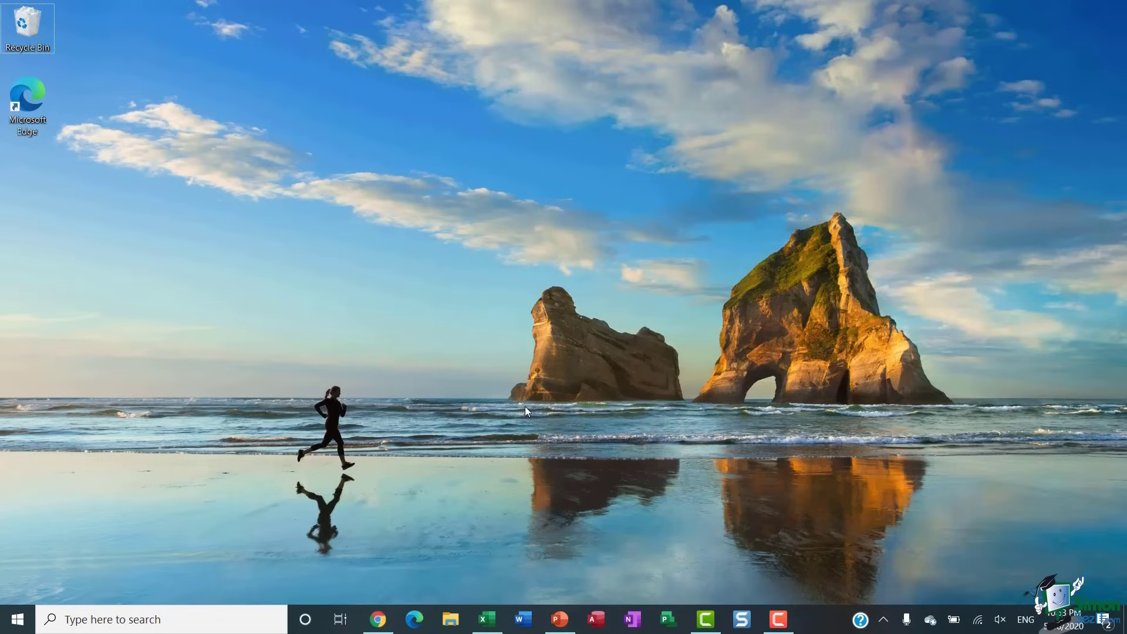
- Switch to Book1 - Excel through Task View, then close it from its Task View thumbnail
click(339, 624)
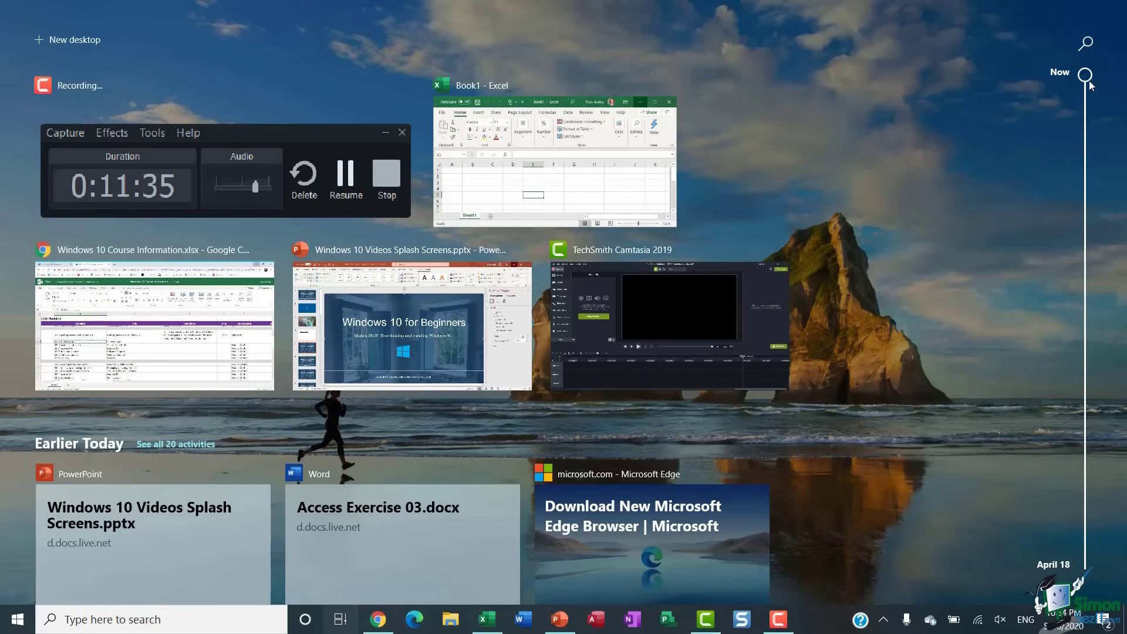
mouse_move(1085, 78)
mouse_down()
mouse_move(1086, 118)
mouse_move(1083, 76)
mouse_up()
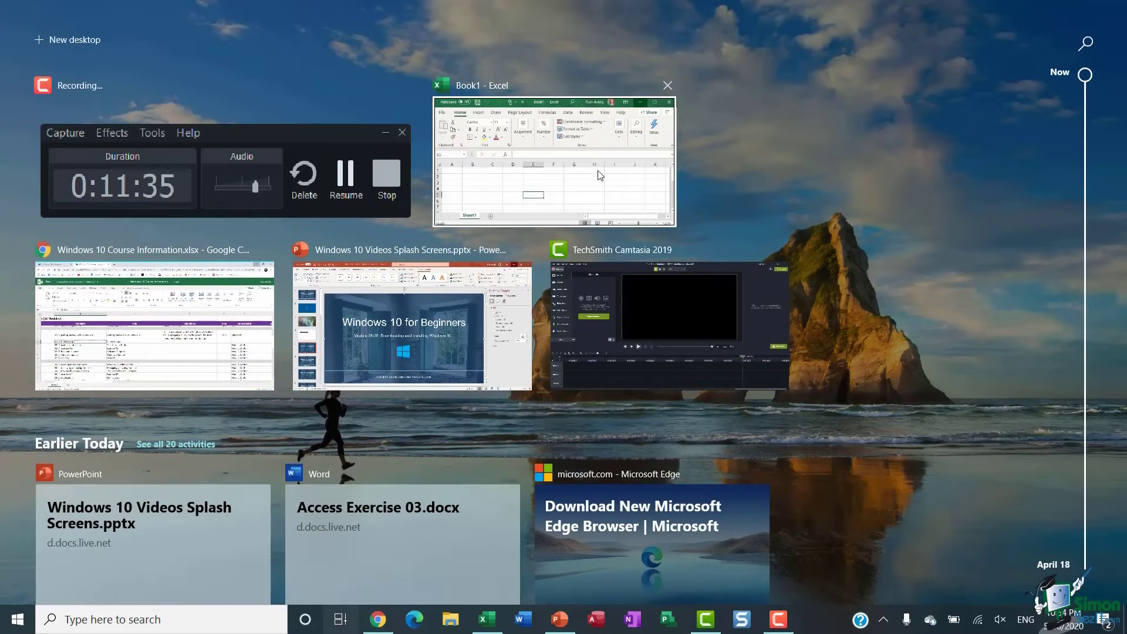
click(600, 176)
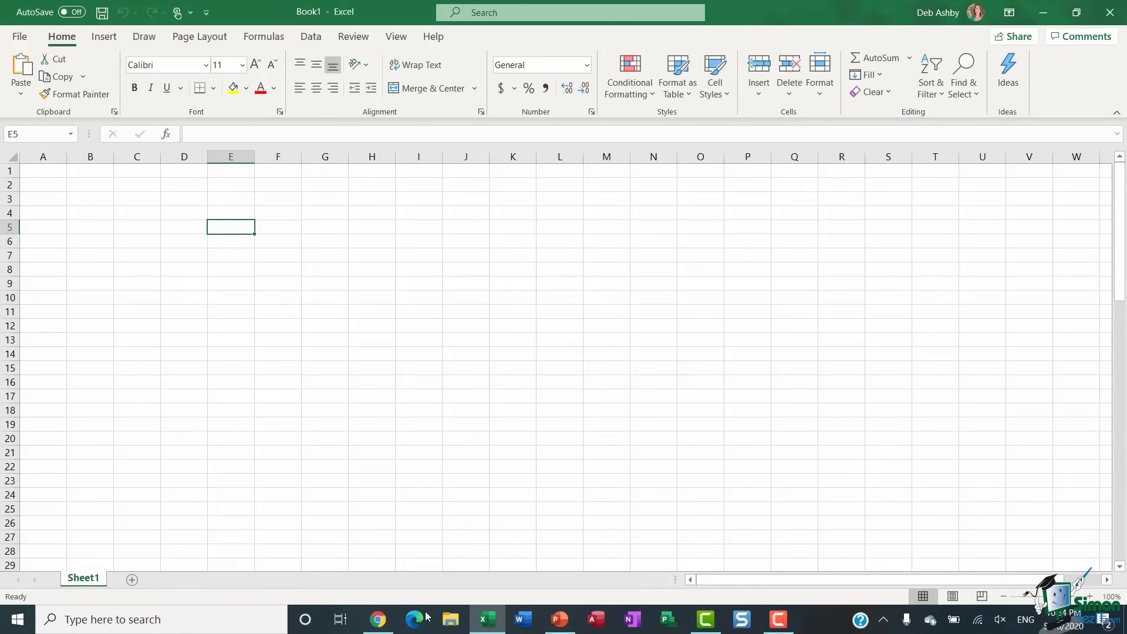
click(341, 621)
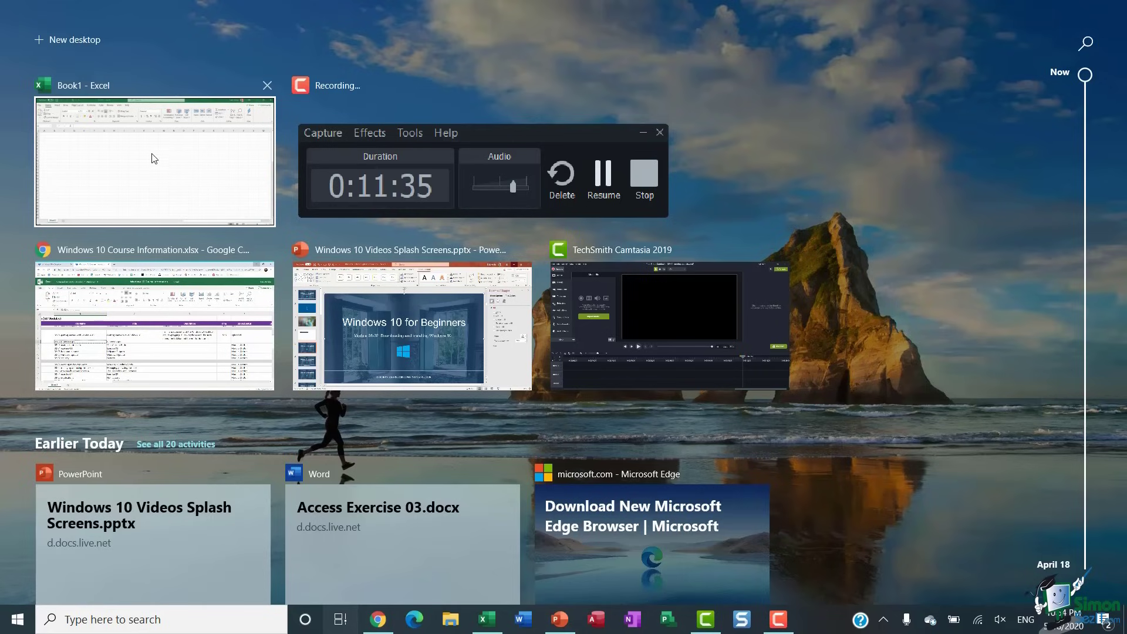
click(268, 85)
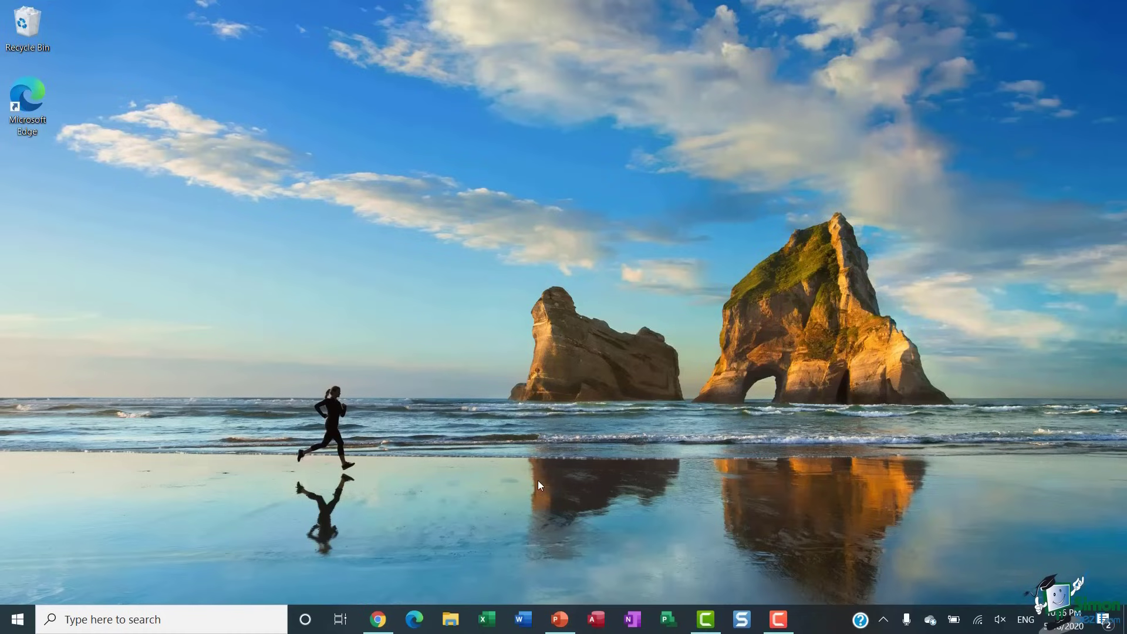
- Start a blank Document1 in Word, then bring up a new Edge window over it
click(527, 624)
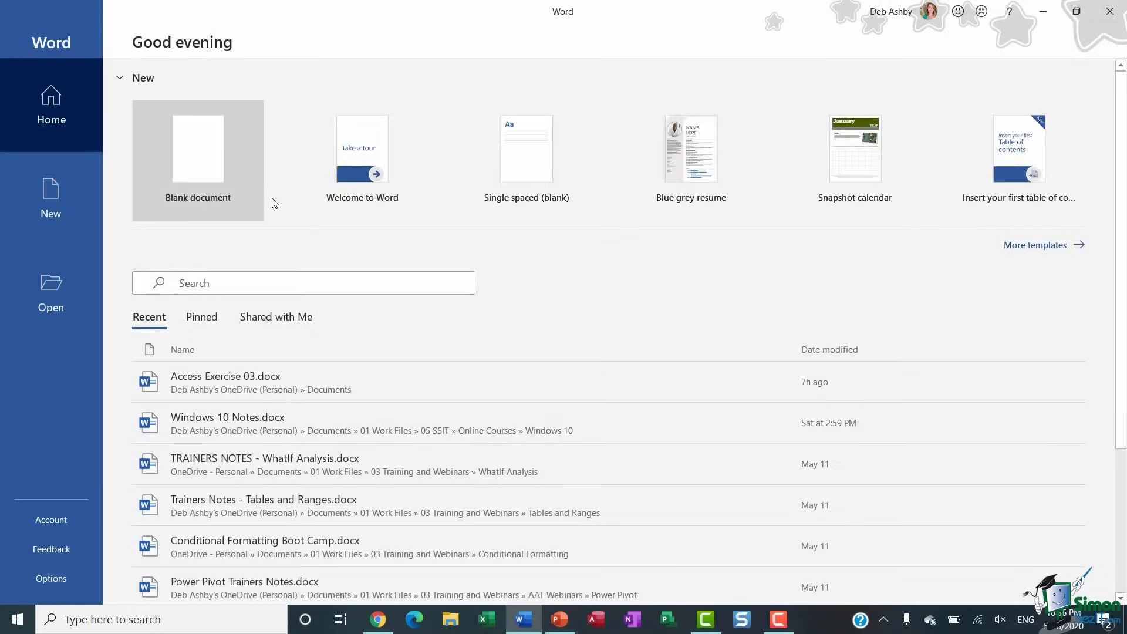
click(200, 170)
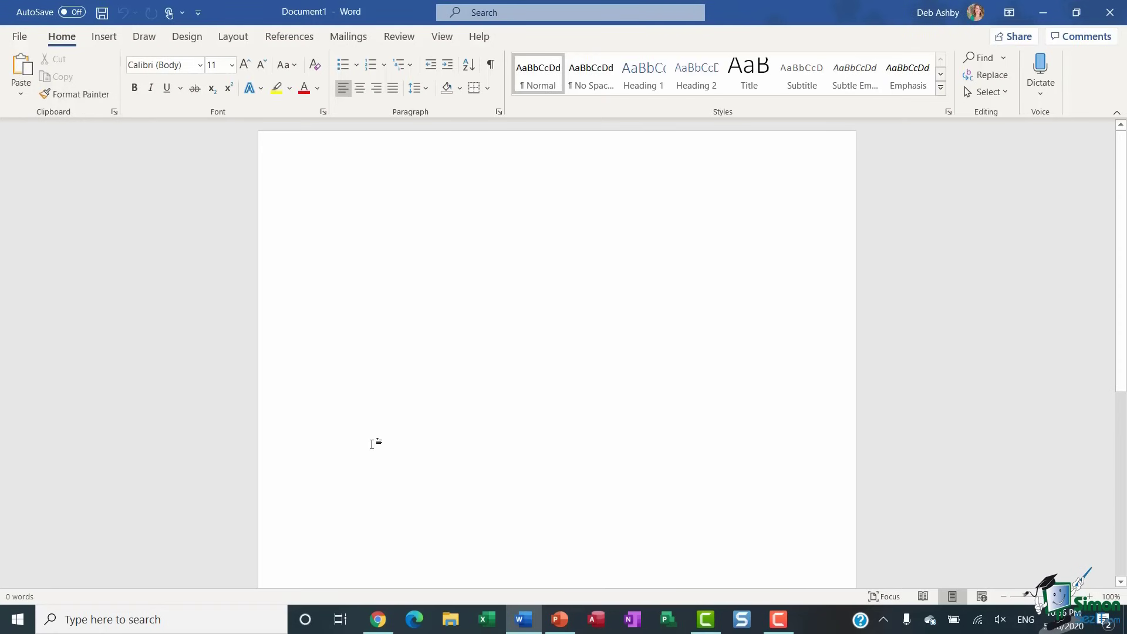
click(415, 620)
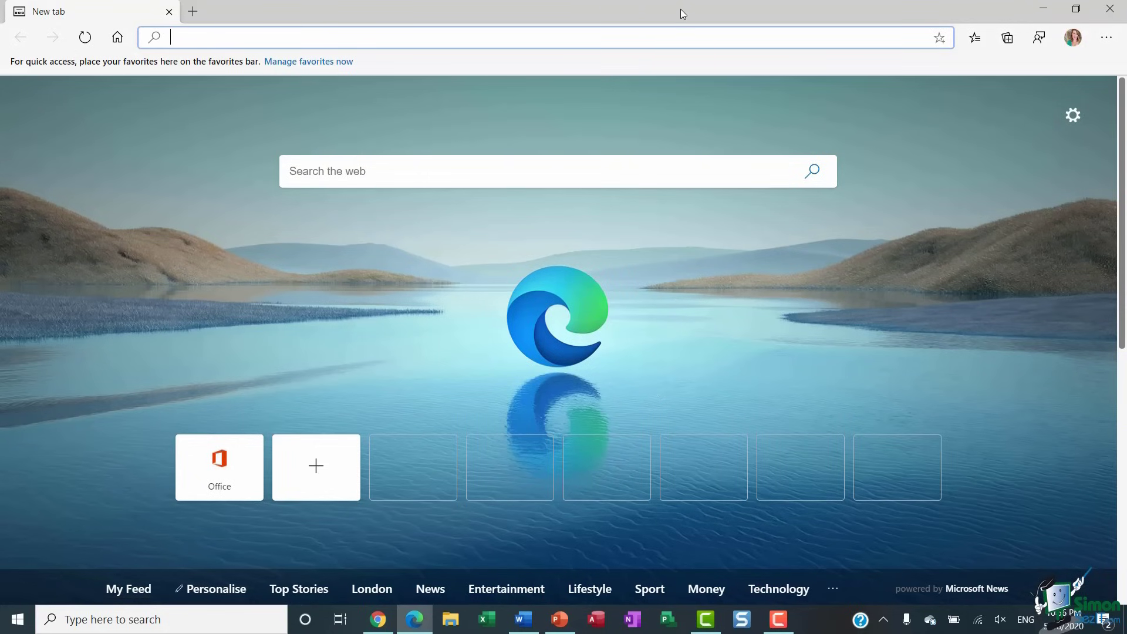
- Snap Edge to the left half and the blank Word document to the right half
drag(680, 9, 2, 35)
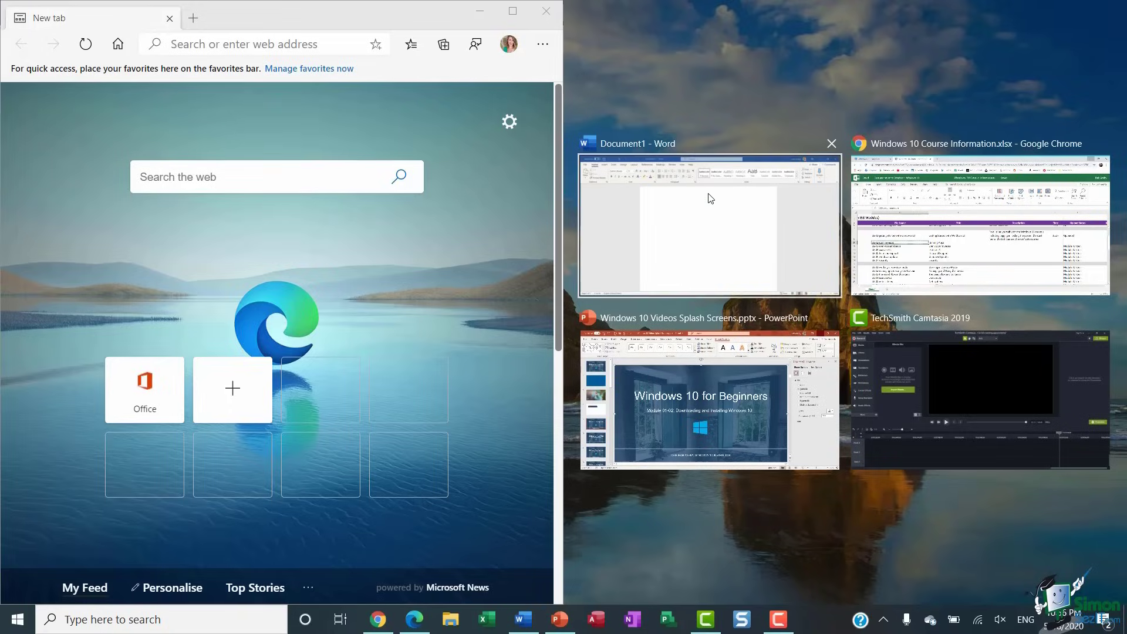
click(754, 228)
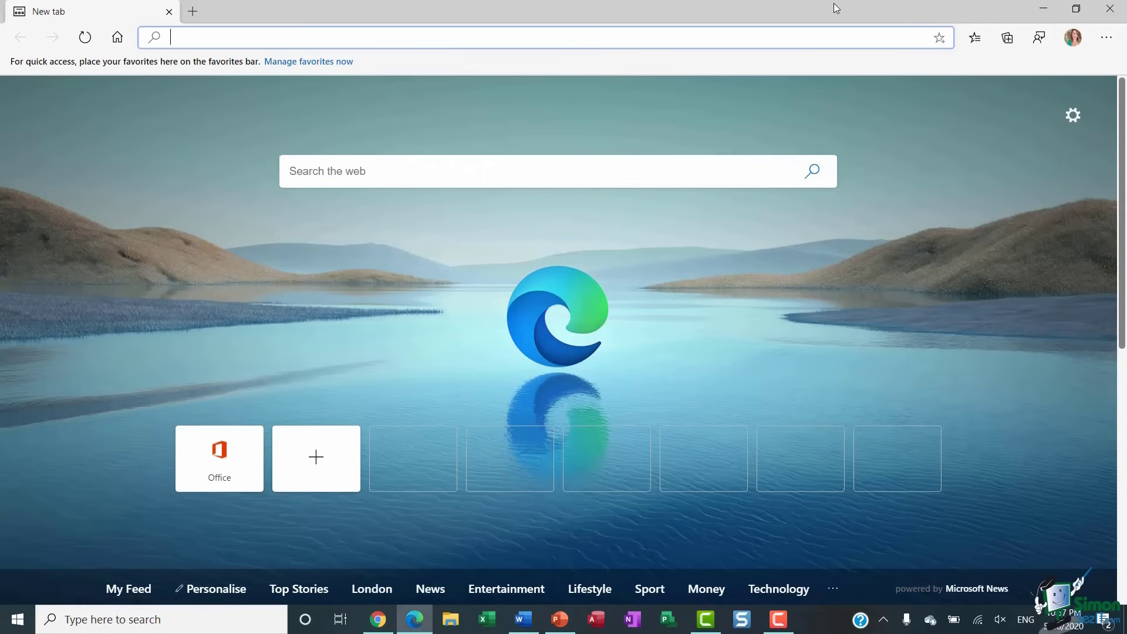
- Snap the Edge window into the top-left quarter of the screen
drag(826, 8, 2, 5)
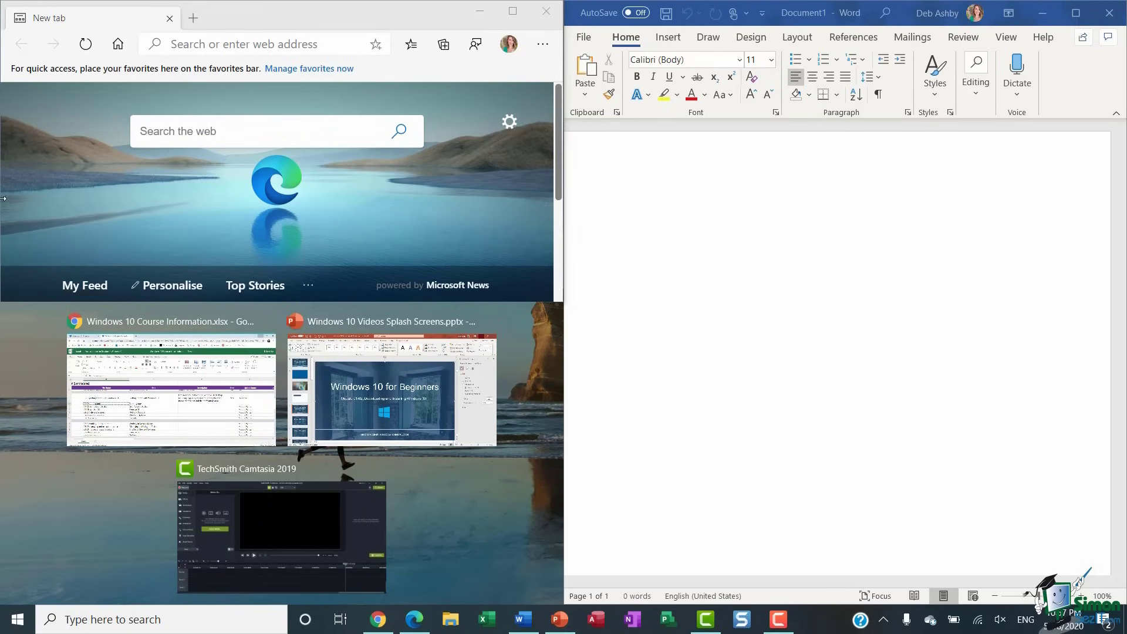
- Snap PowerPoint into the bottom-left quarter and Word into the top-right quarter
click(388, 395)
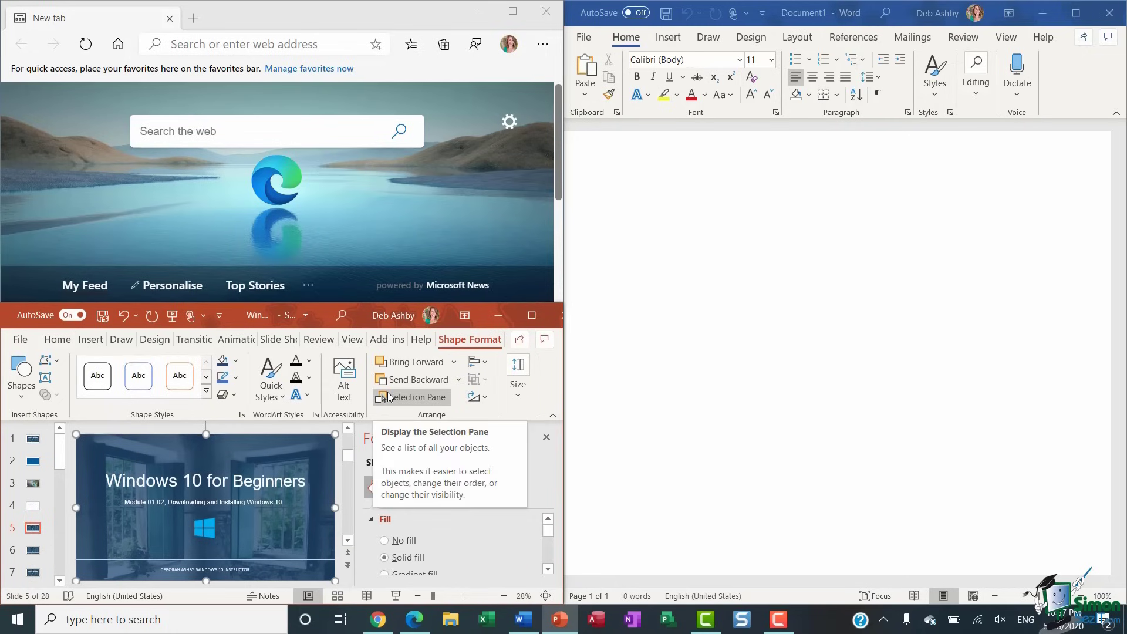
click(838, 10)
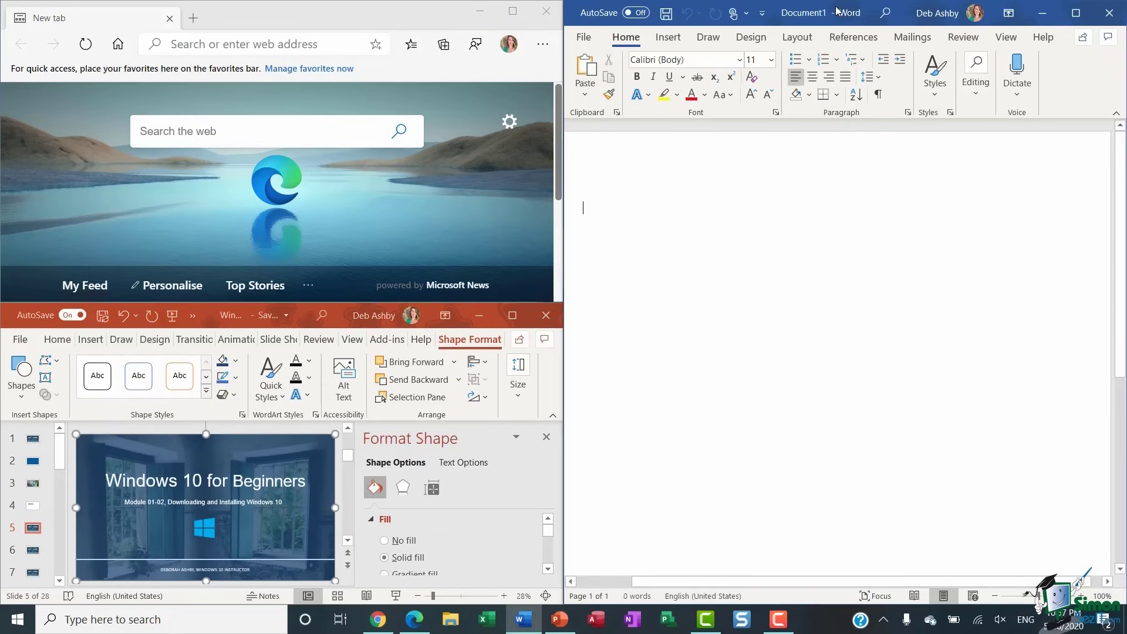
drag(839, 11, 1126, 3)
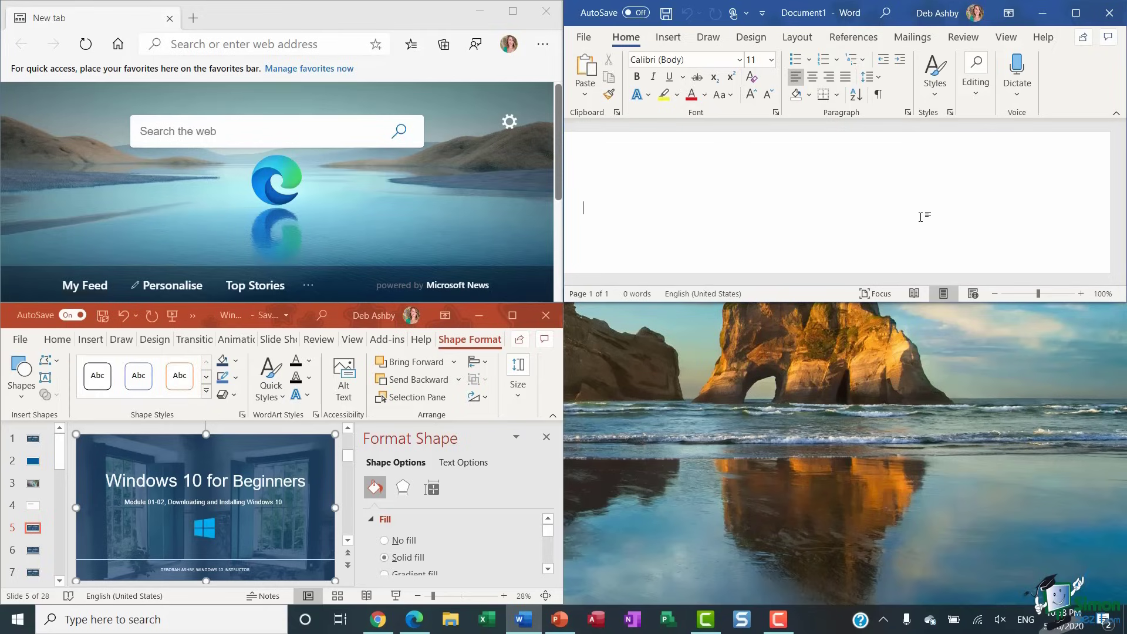
- Close the Word and PowerPoint windows, maximize Edge, then close Edge from its taskbar preview
click(1112, 16)
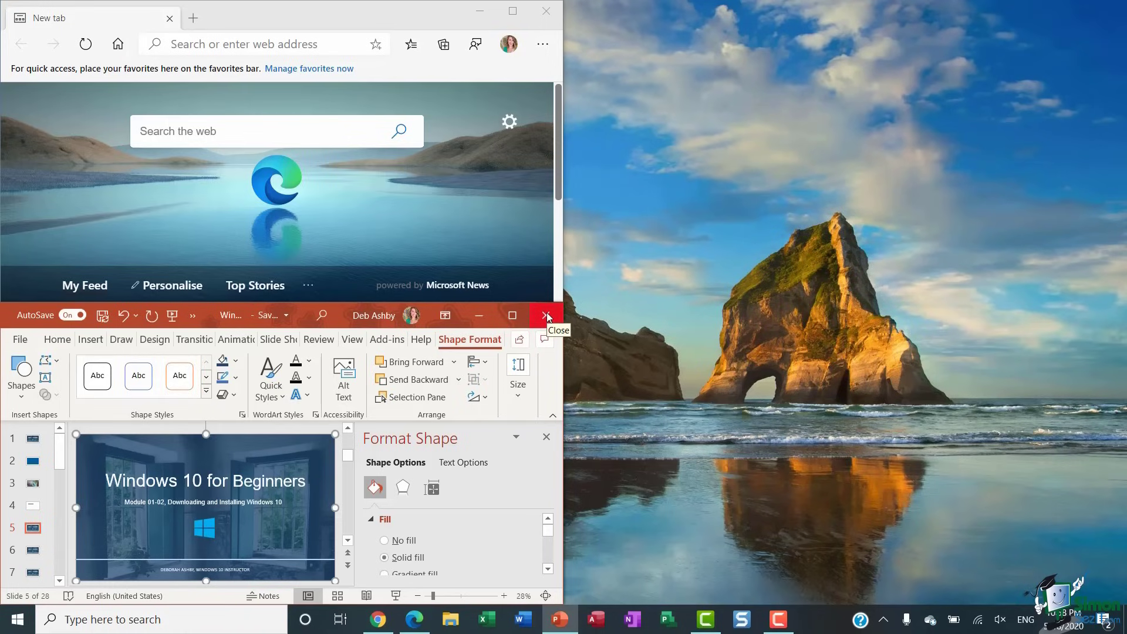
click(547, 317)
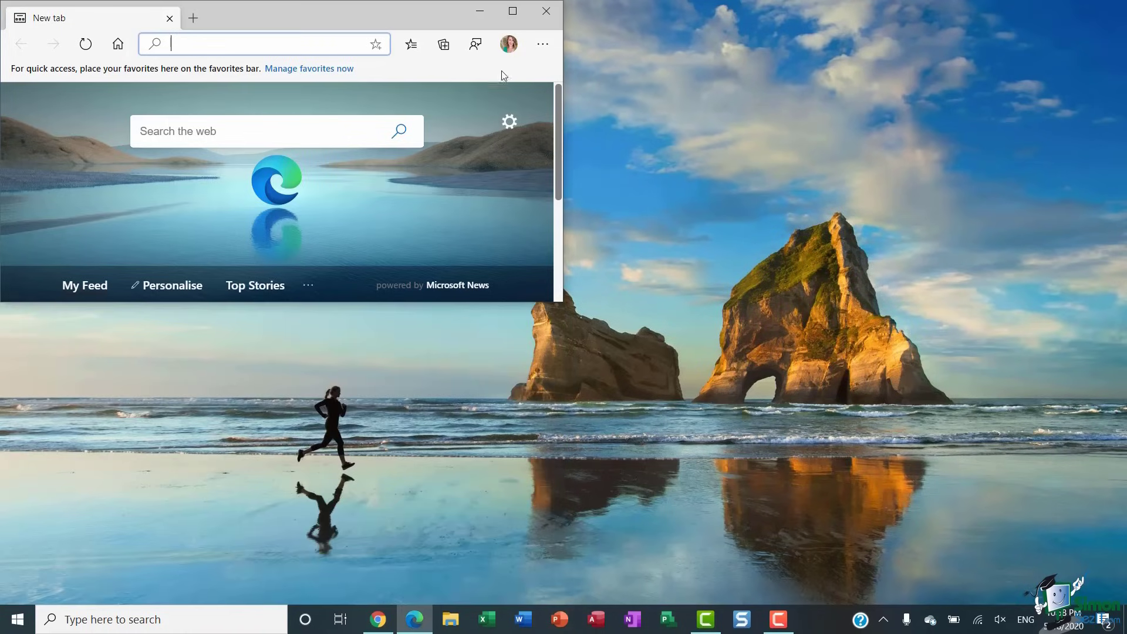
click(512, 10)
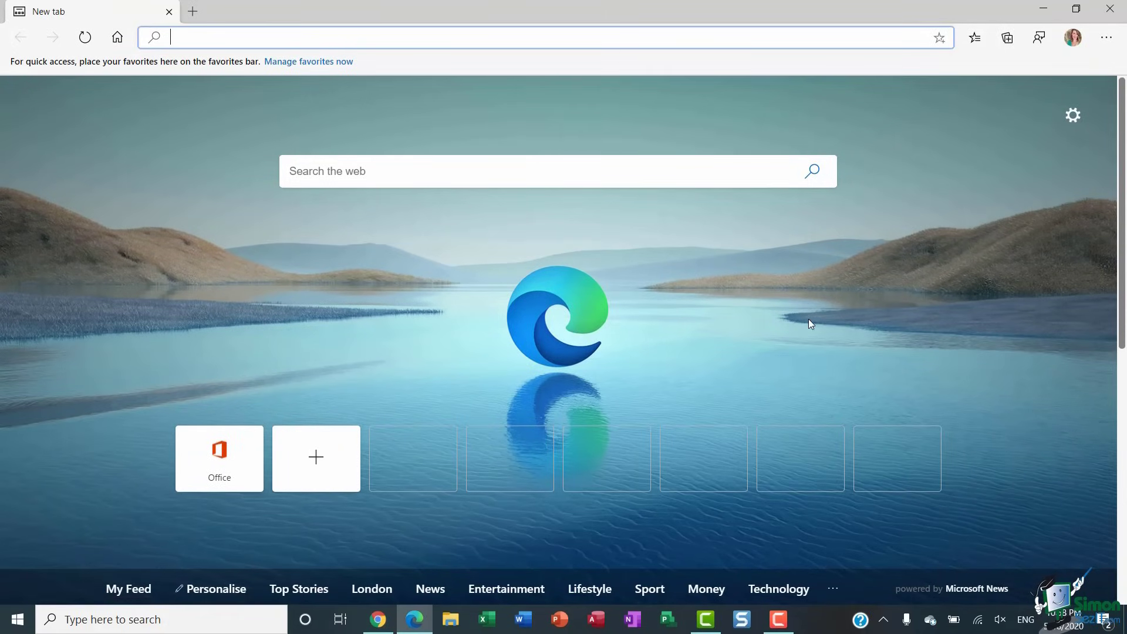
mouse_move(414, 624)
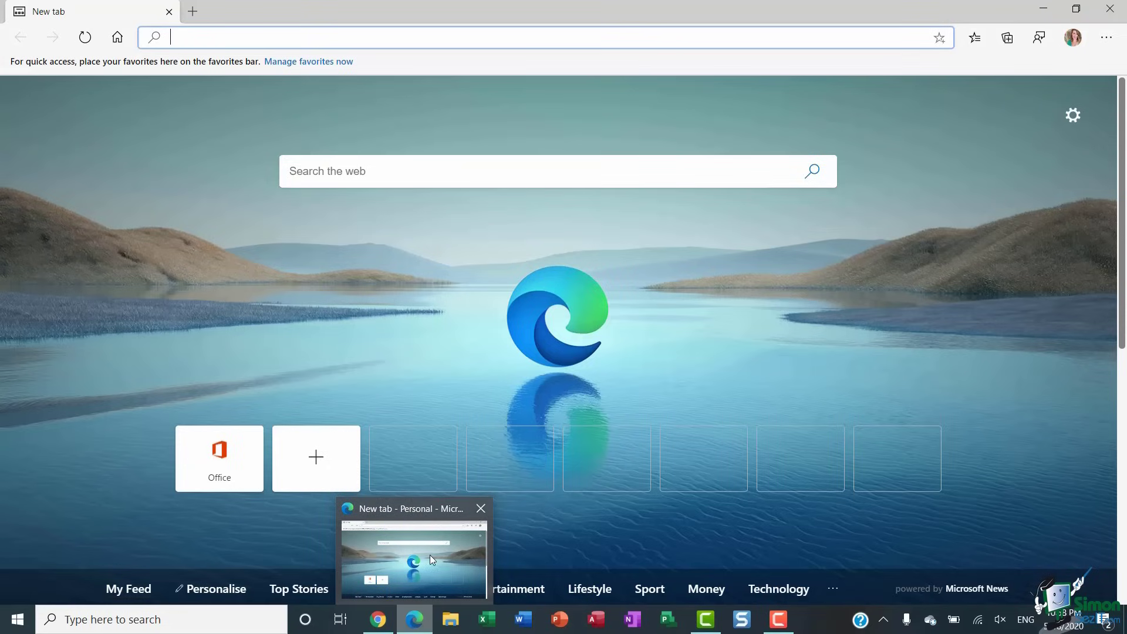
click(482, 509)
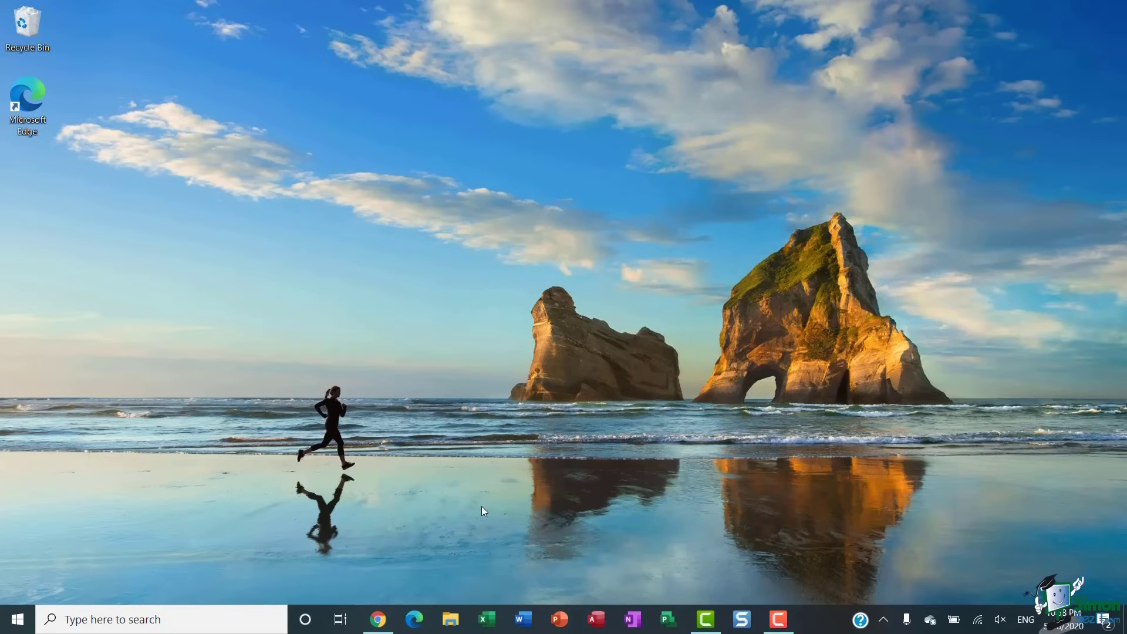
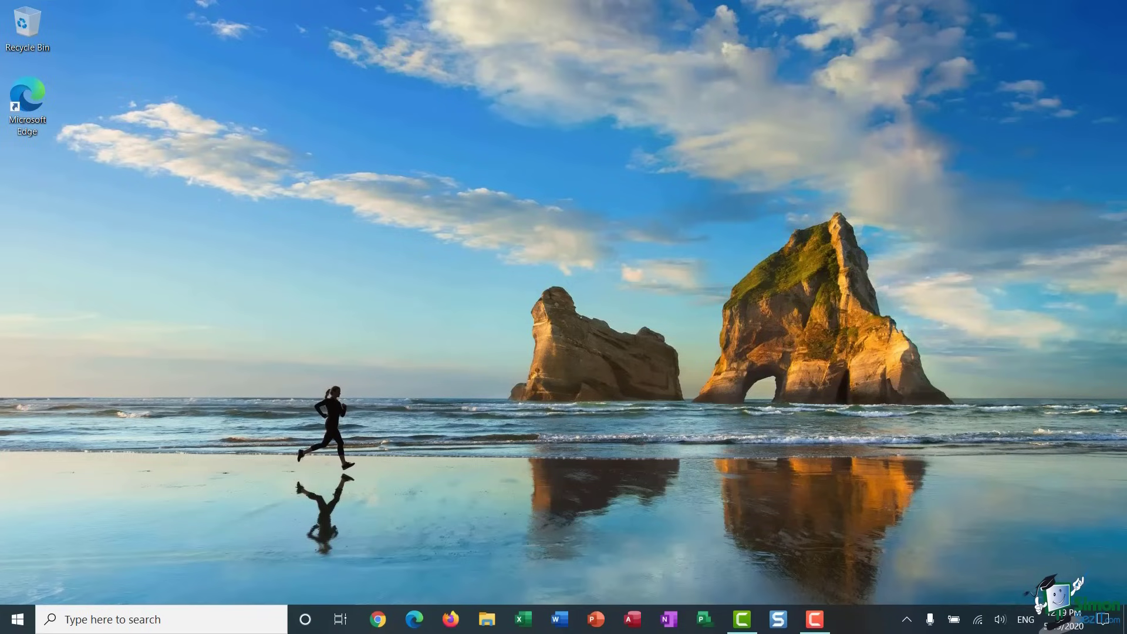
- Launch Settings from the Start menu and go into the Accounts section
click(16, 621)
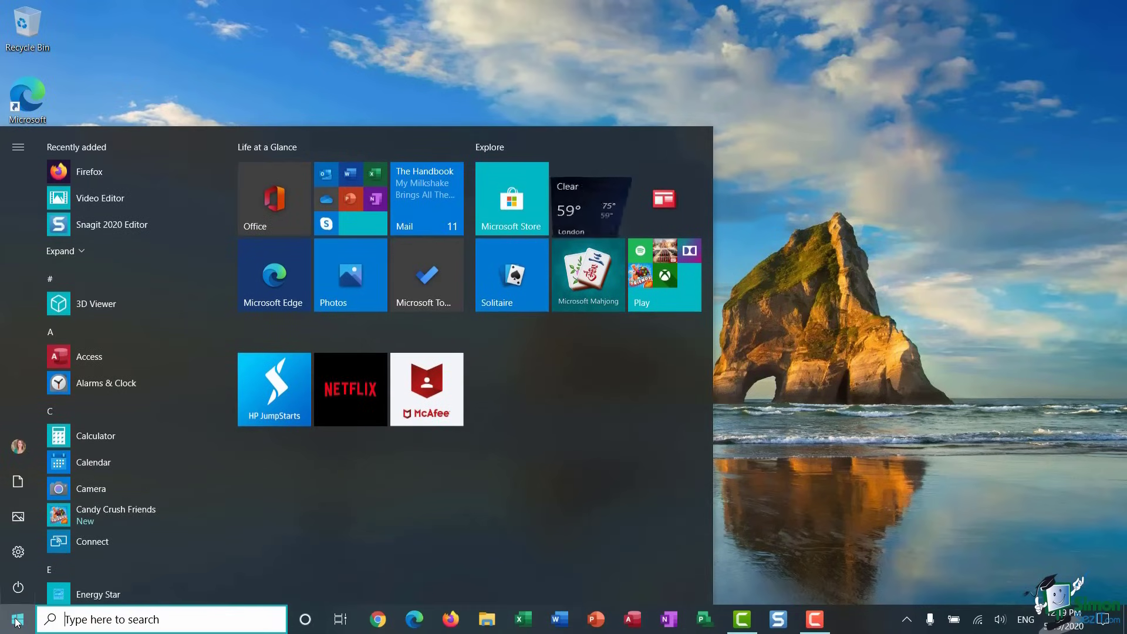
click(21, 558)
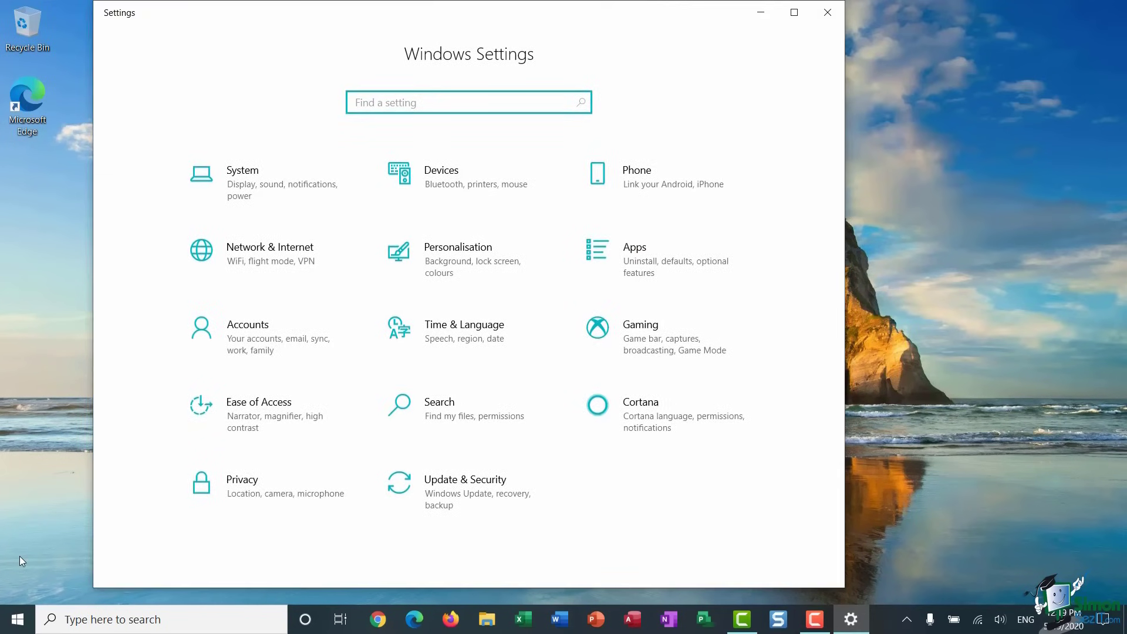
click(253, 332)
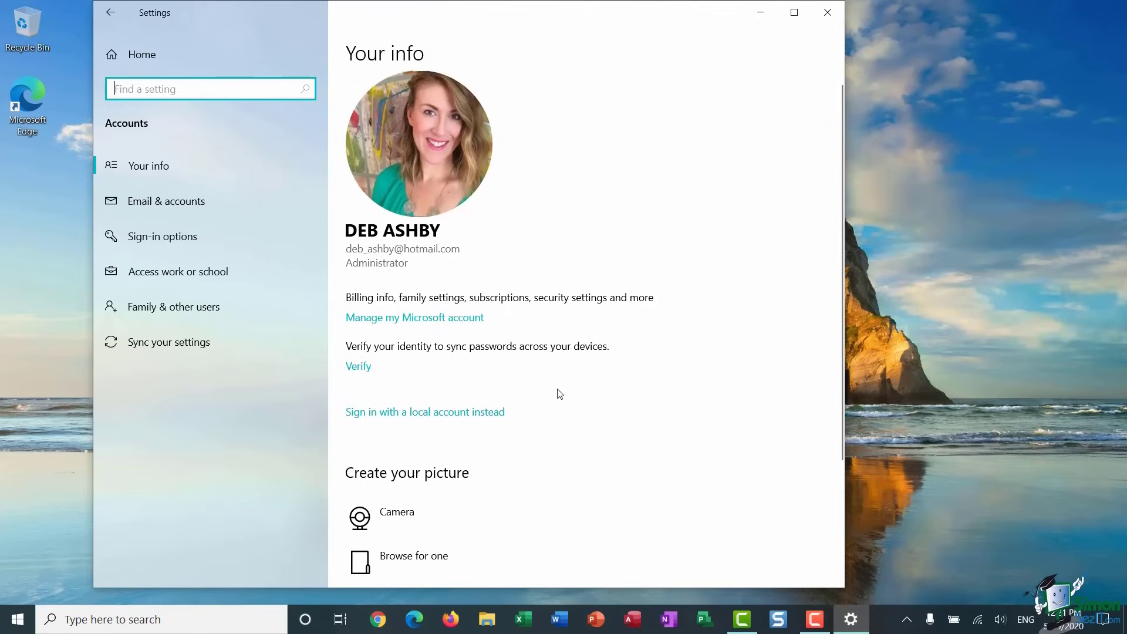
- Scroll through the Your info page, then switch to Email & accounts
scroll(559, 394, down, 1)
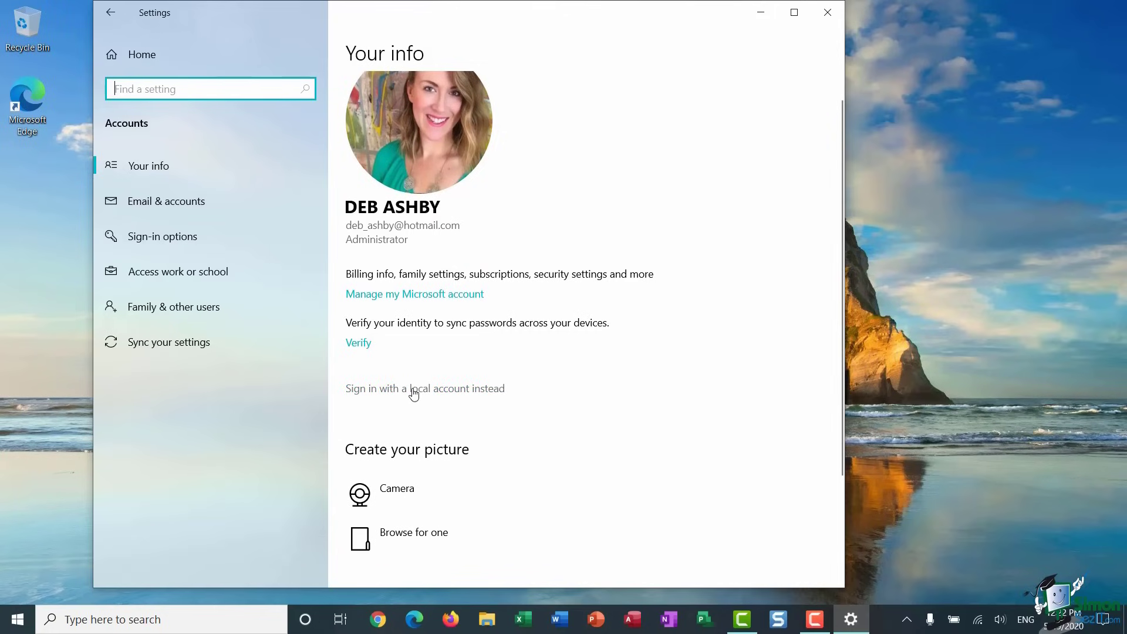
scroll(567, 430, down, 2)
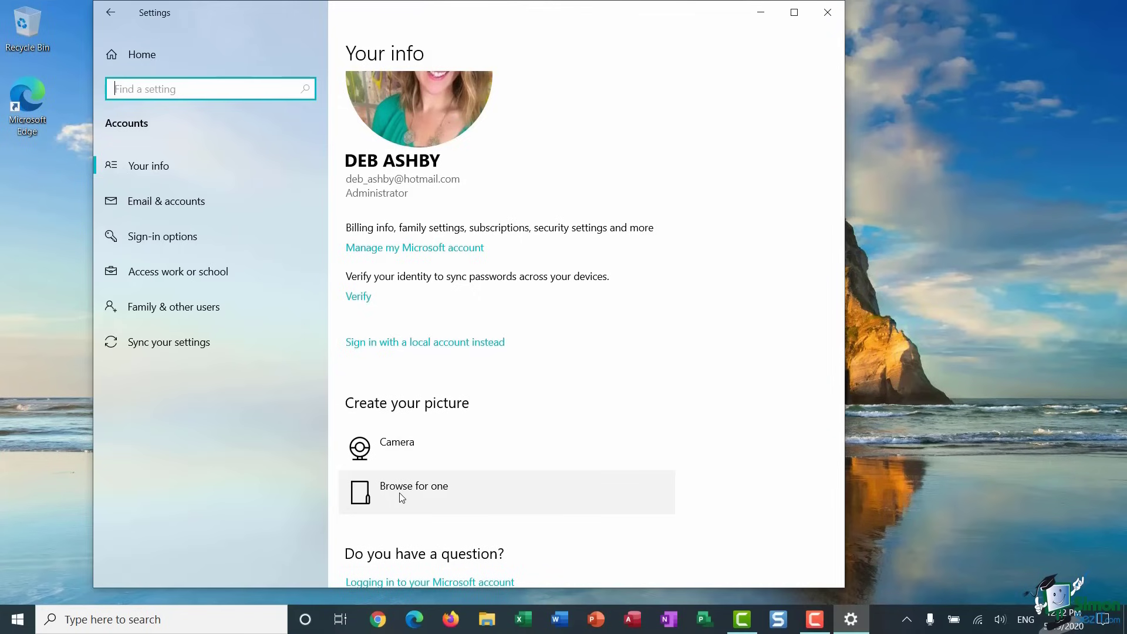
scroll(402, 498, up, 1)
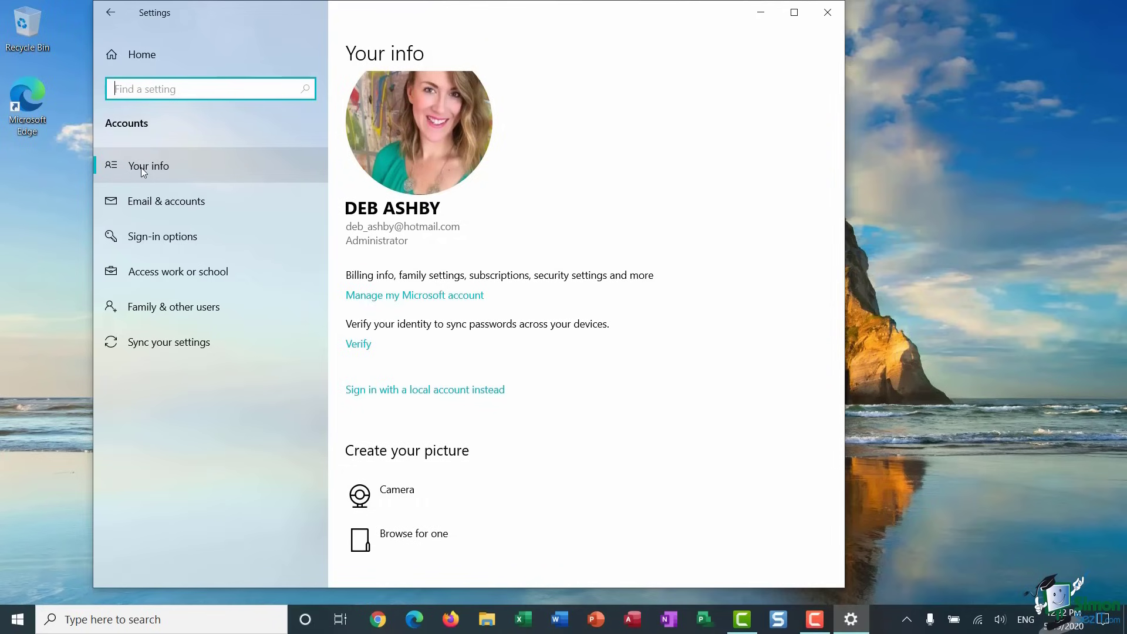
click(142, 202)
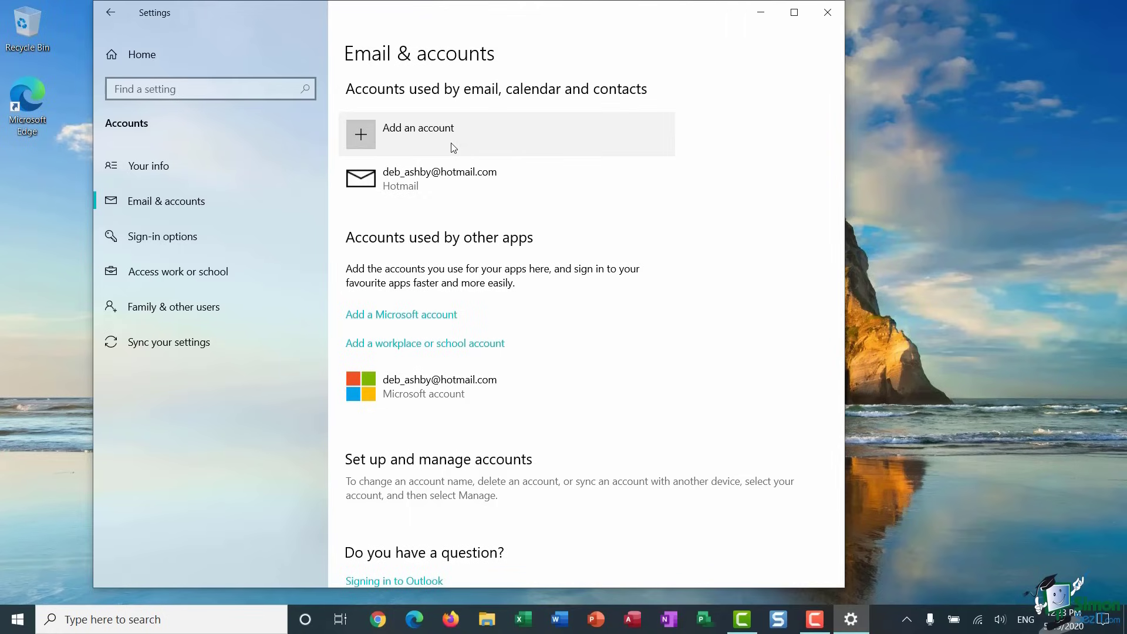
- Switch to the Sign-in options page
click(197, 244)
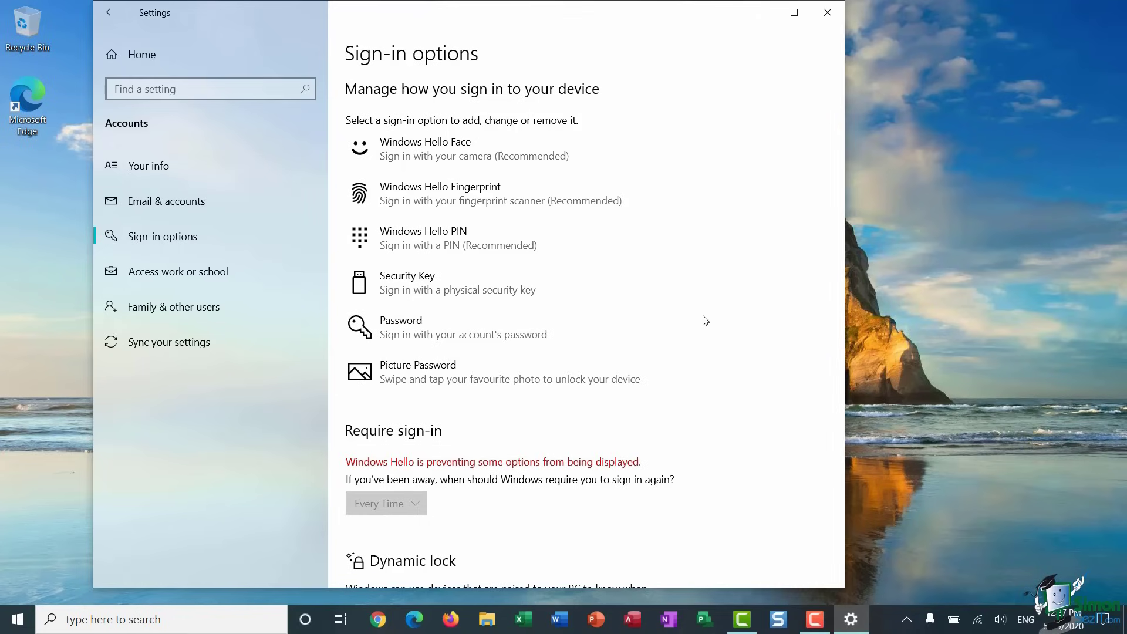
- Scroll Sign-in options down to its Privacy, Related settings and help links
scroll(705, 320, down, 10)
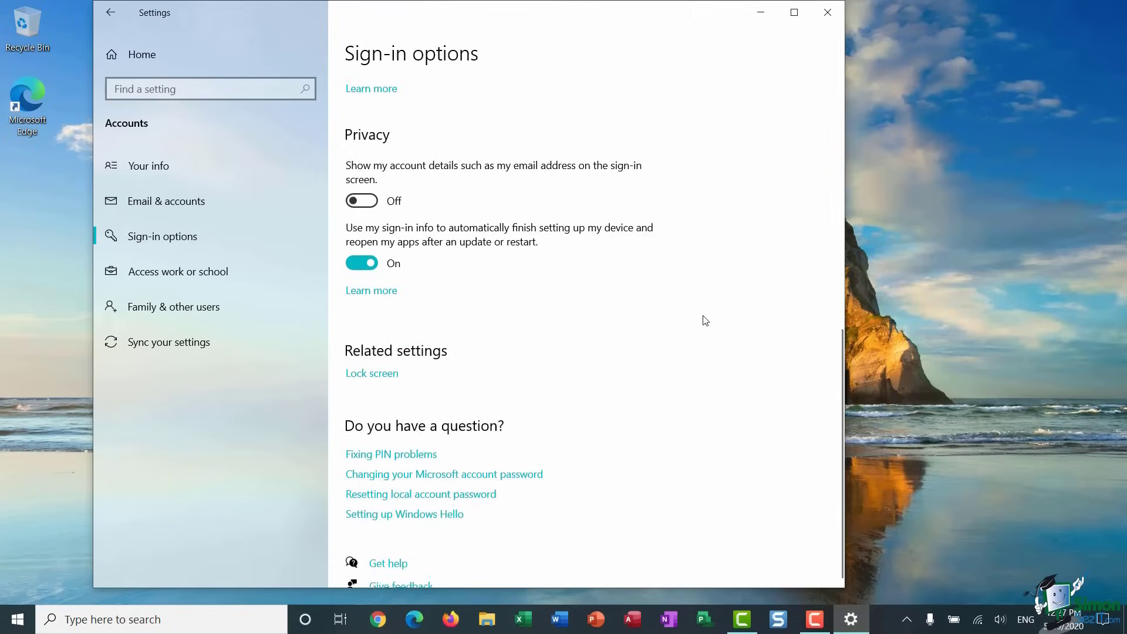
scroll(705, 320, down, 1)
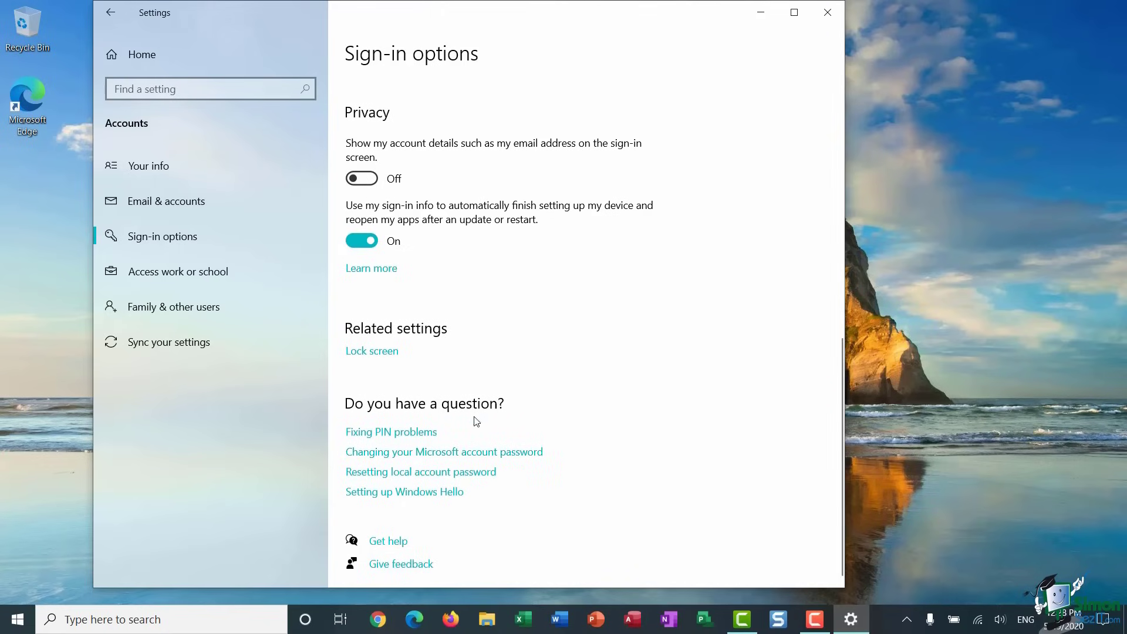
- Try the password help link, cancel the app prompt, then go to Family & other users
click(432, 458)
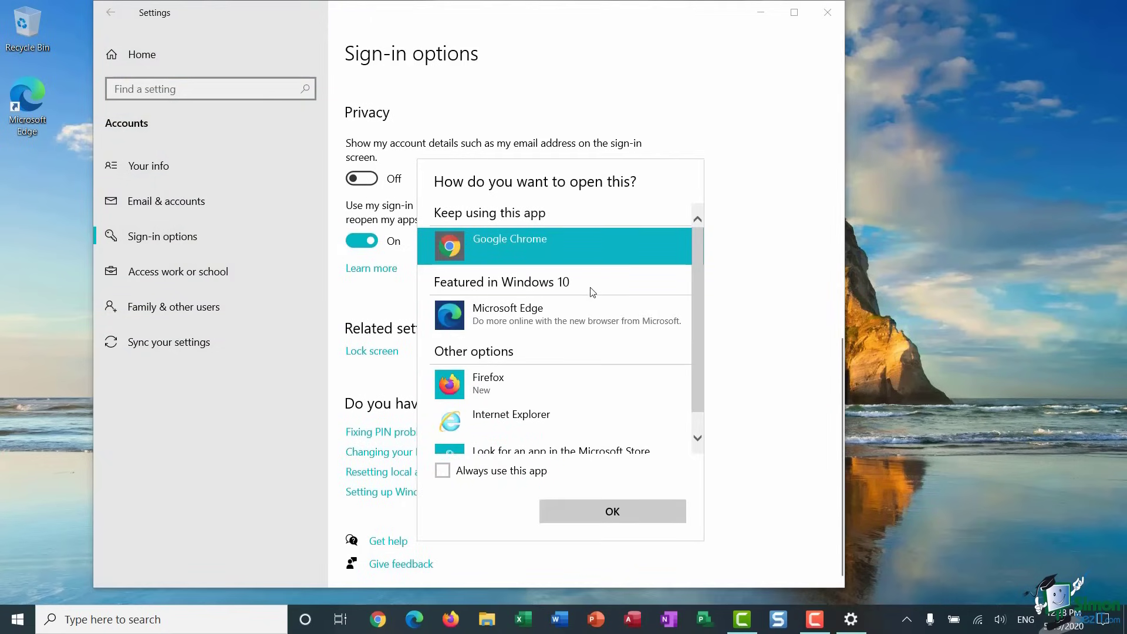
click(612, 512)
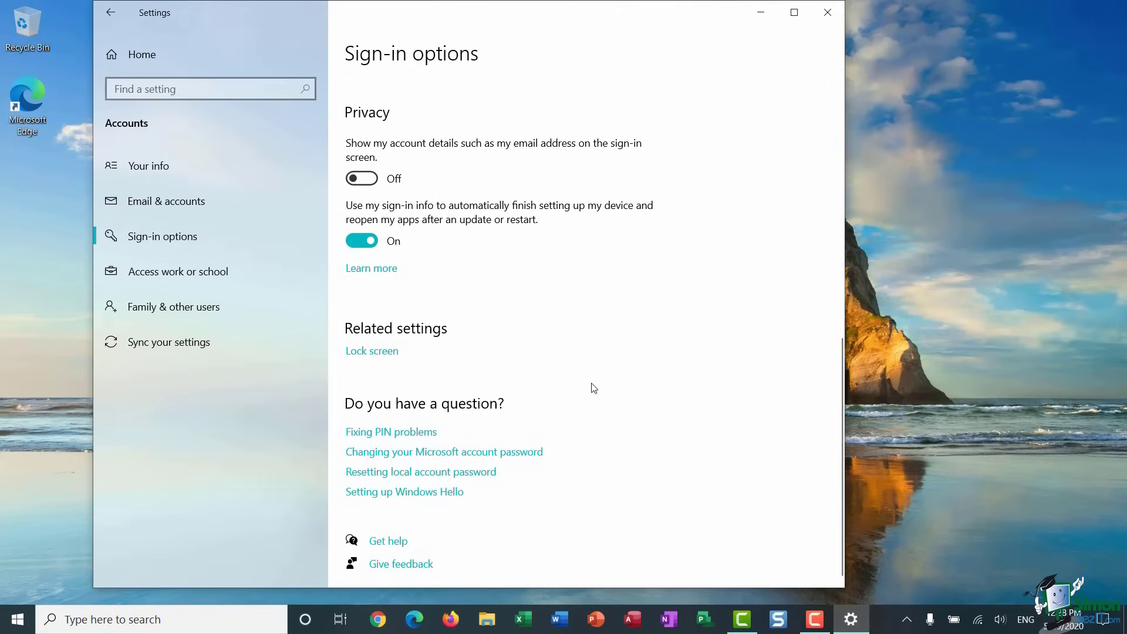
click(174, 307)
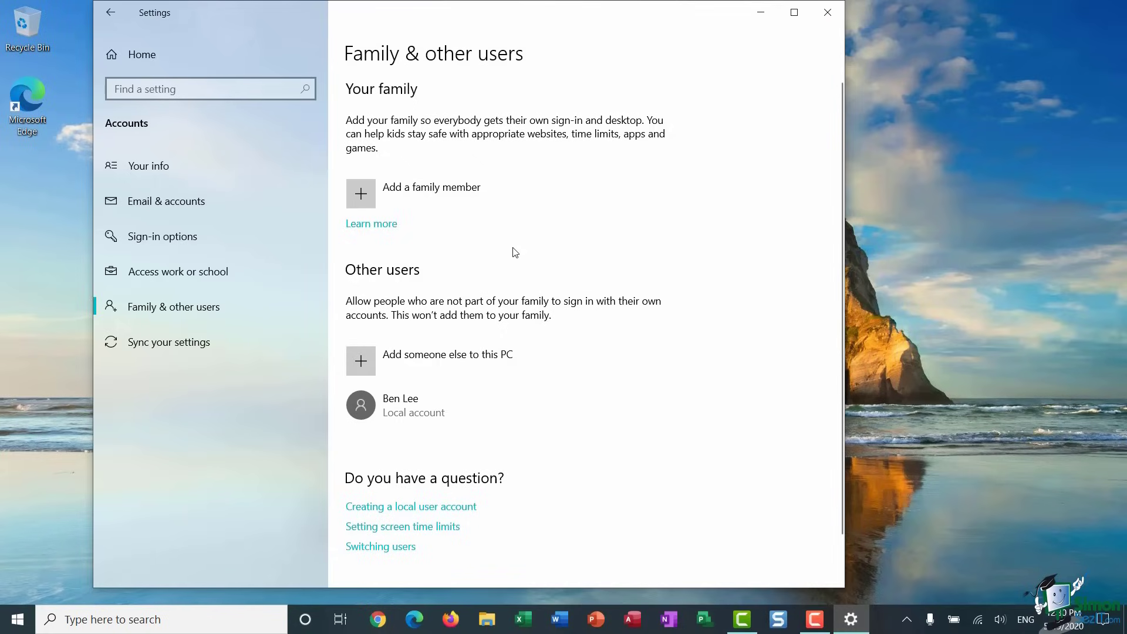
- From Email & accounts, bring up Add an account listing Outlook.com, Office 365, Google and others
click(160, 209)
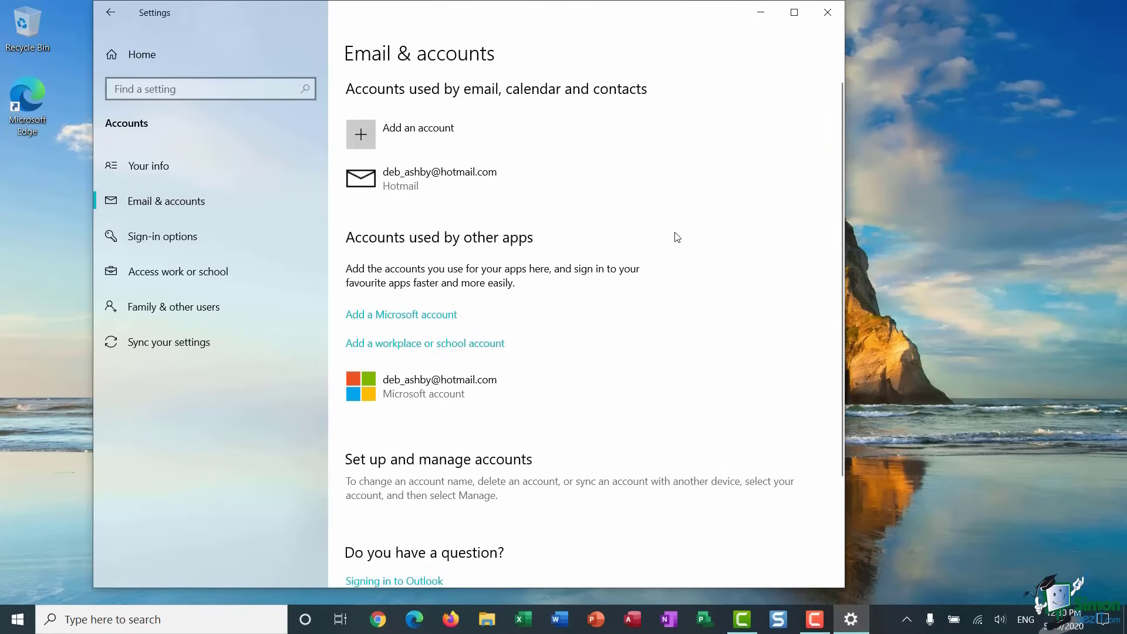
click(409, 142)
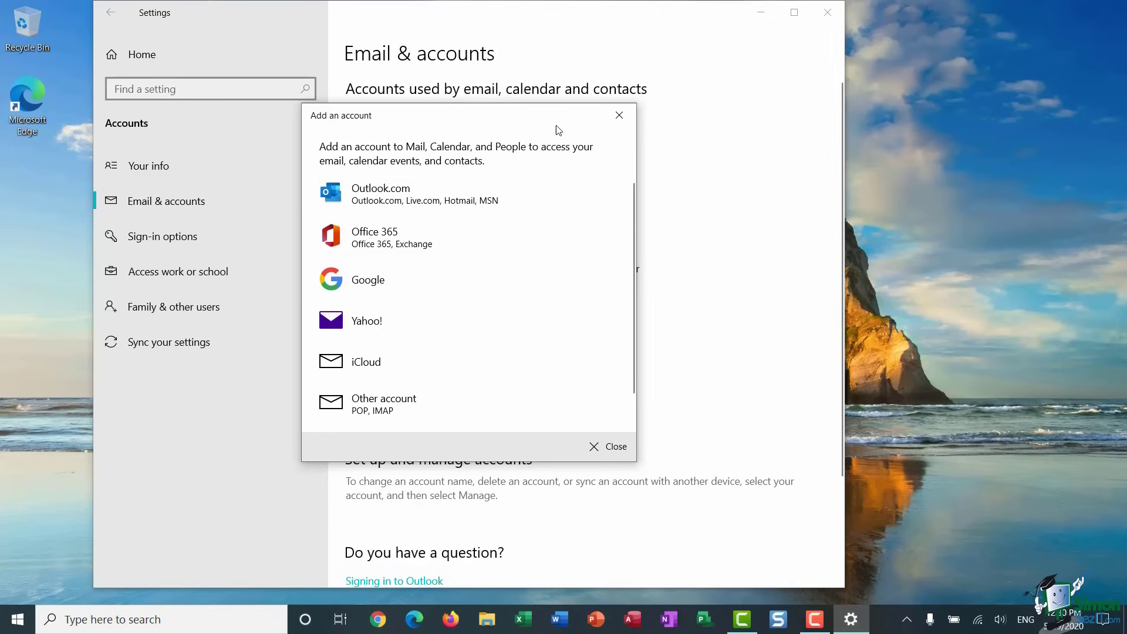
- Close the Add an account dialog and scroll through the Family & other users page
click(620, 126)
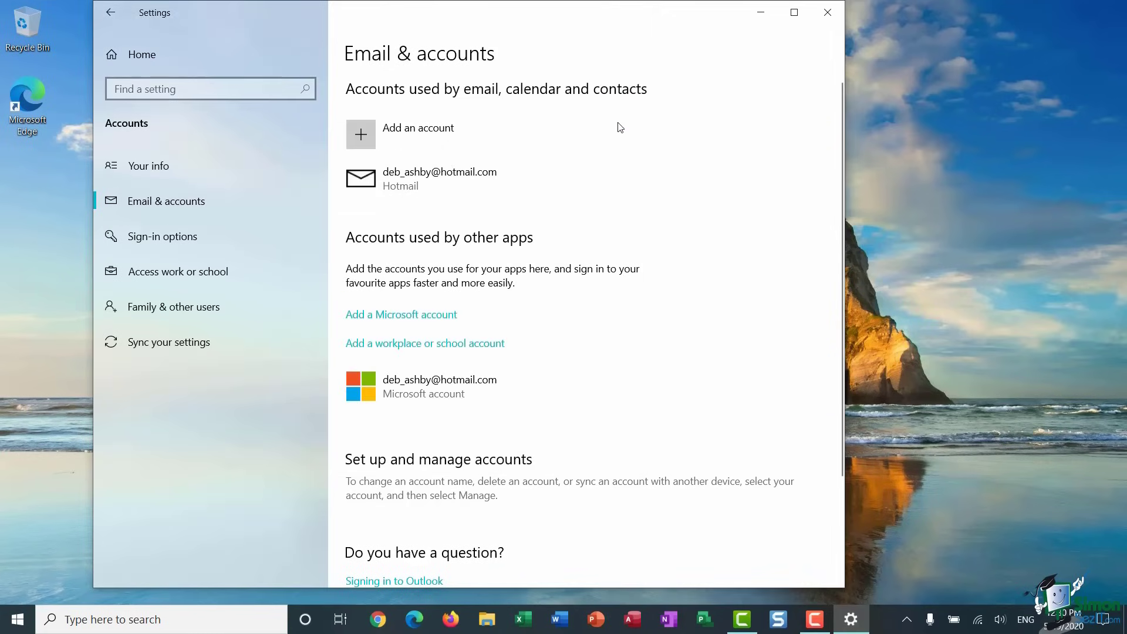
click(239, 309)
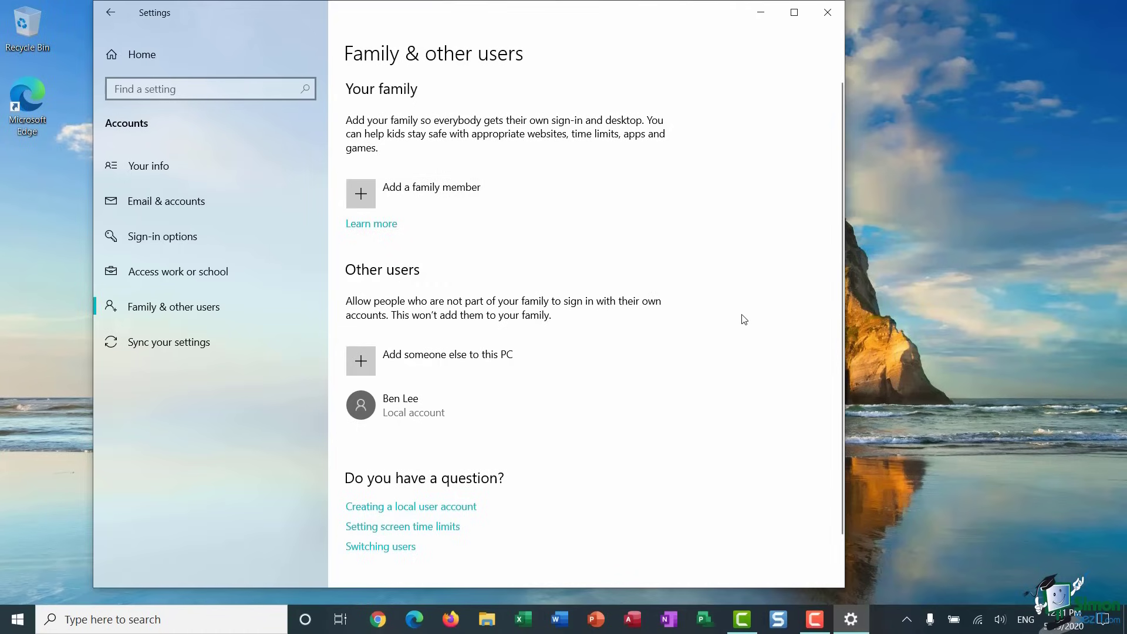
scroll(744, 320, down, 1)
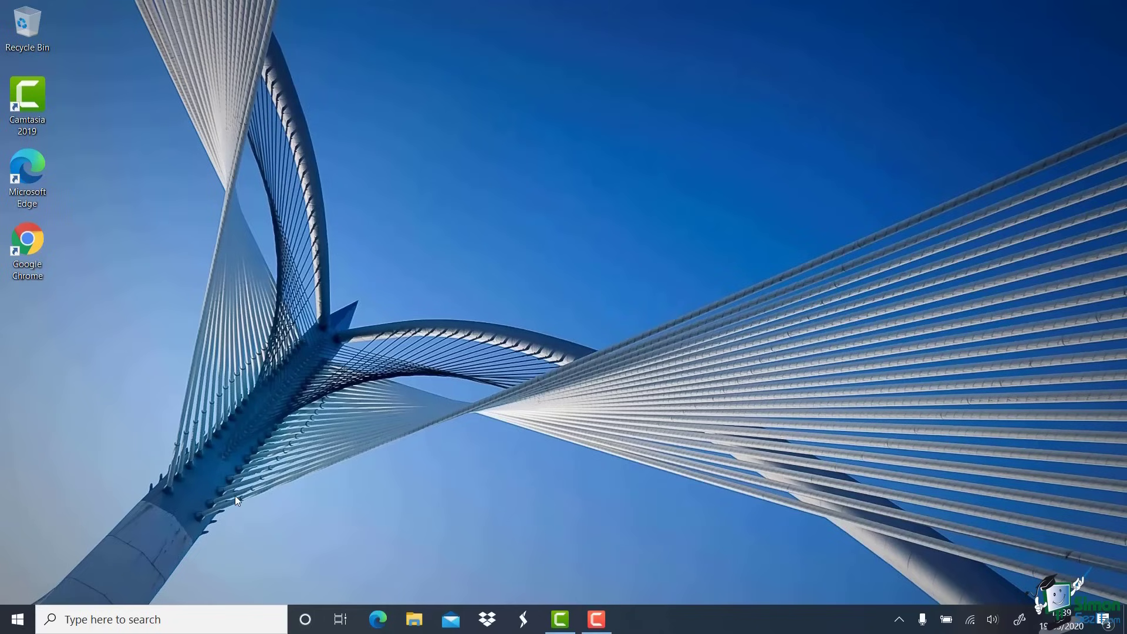
- Reopen Settings to the Accounts section, then close the Settings window
click(8, 631)
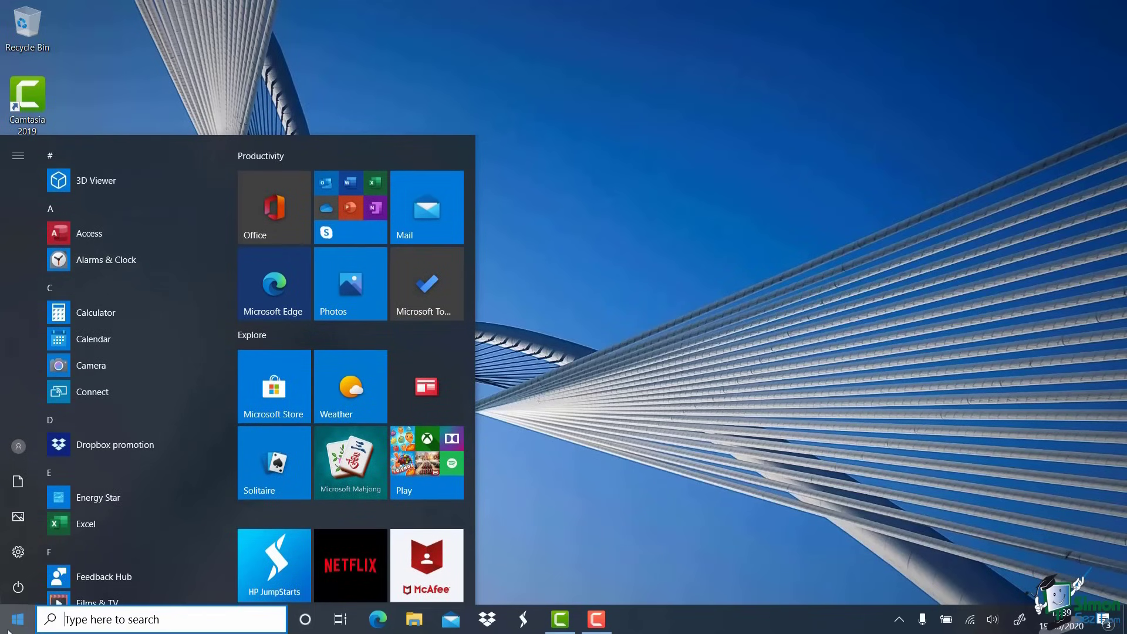
click(15, 550)
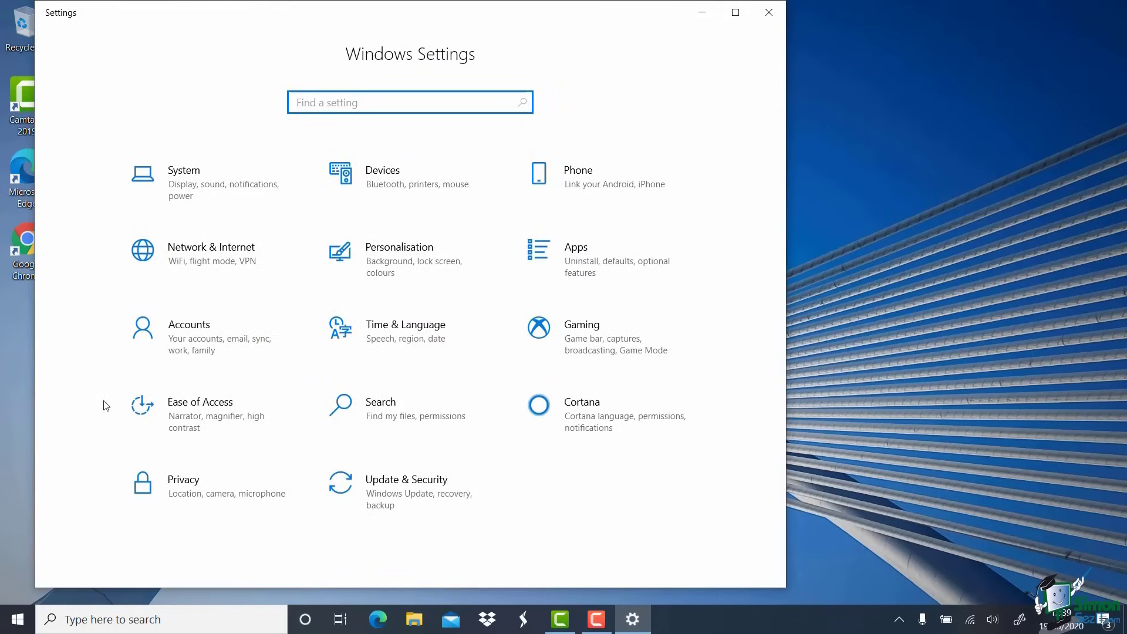
click(193, 337)
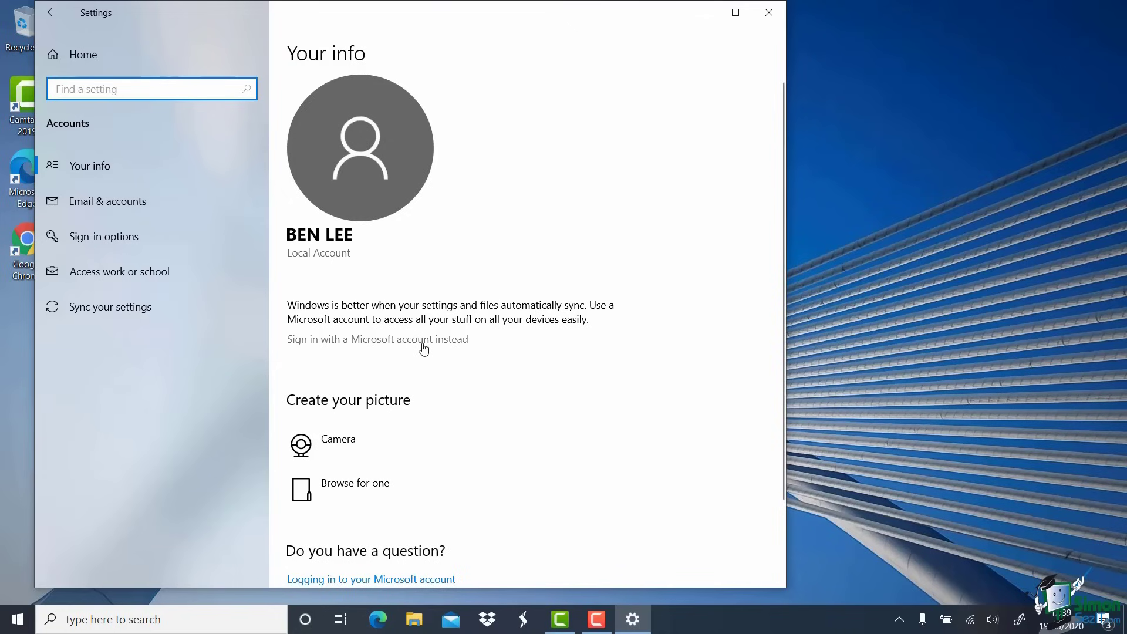
click(98, 178)
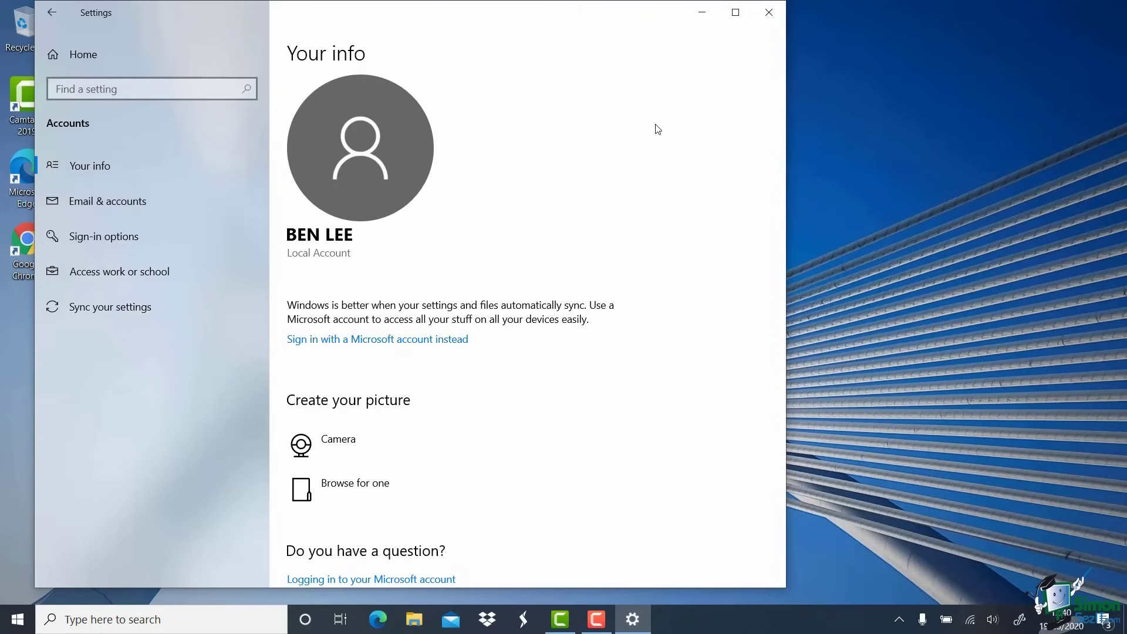
click(768, 11)
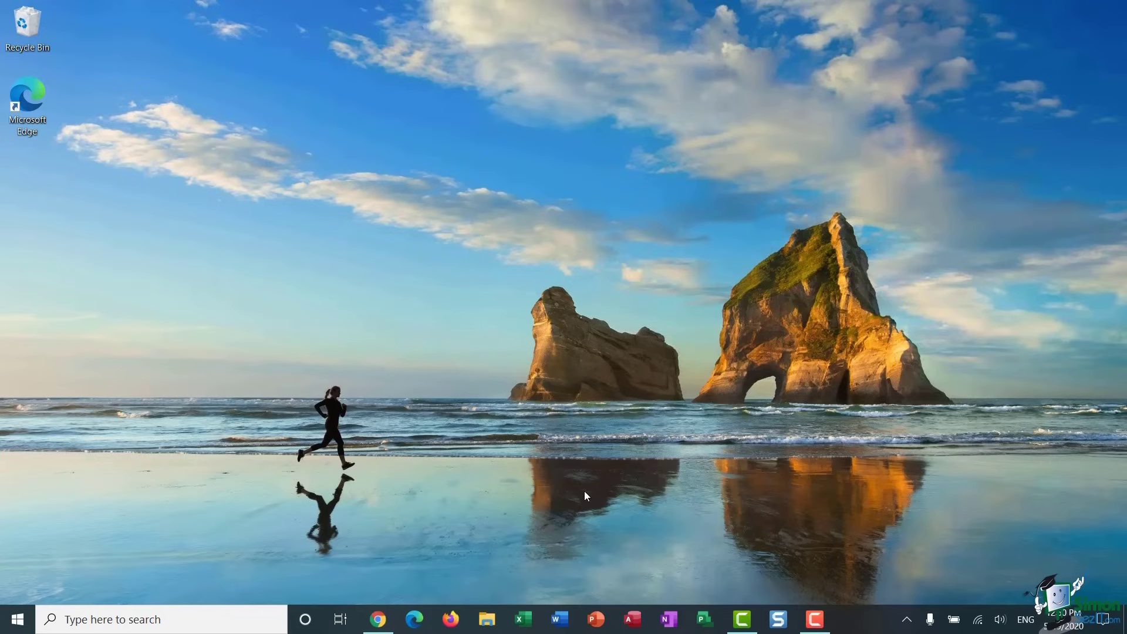
- Open Settings with the Windows key and go to the Accounts Your info page
key(super)
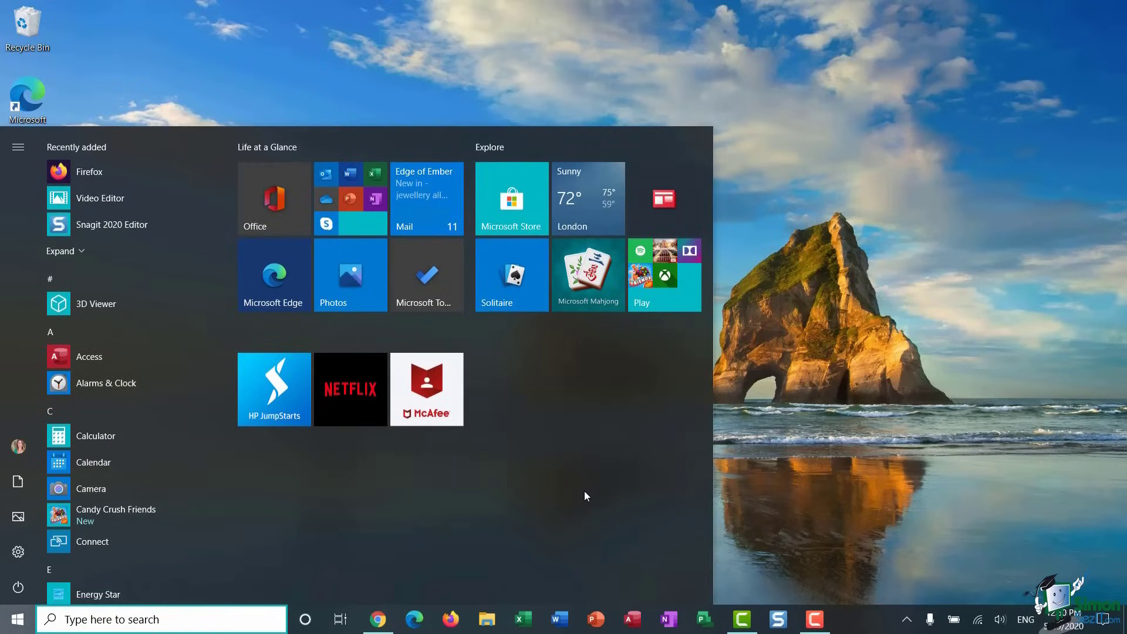
click(25, 547)
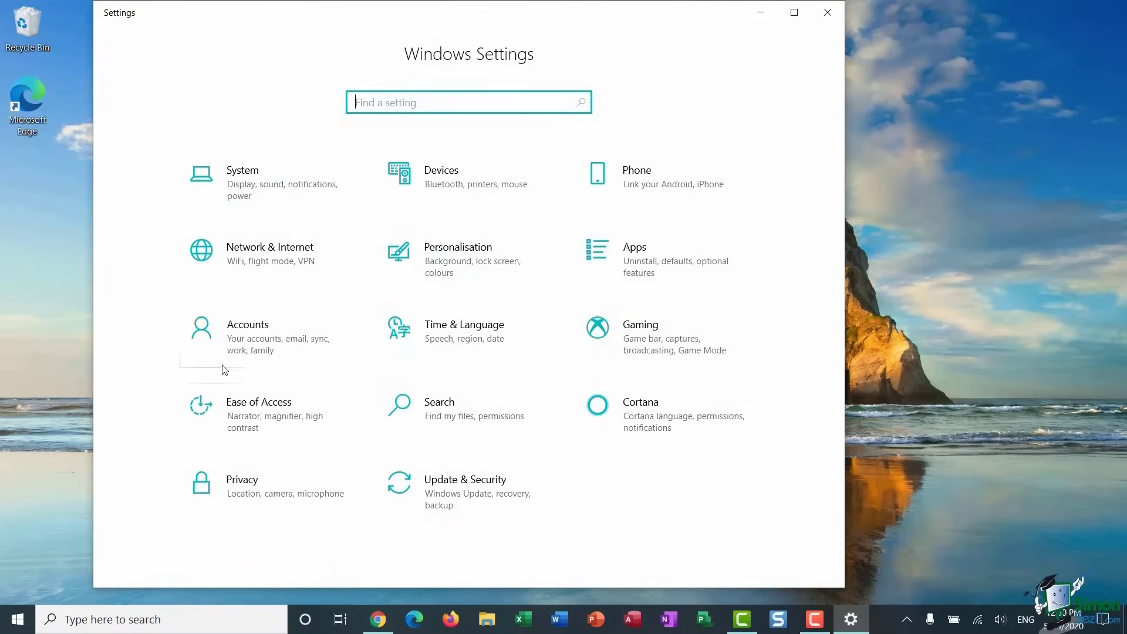
click(237, 357)
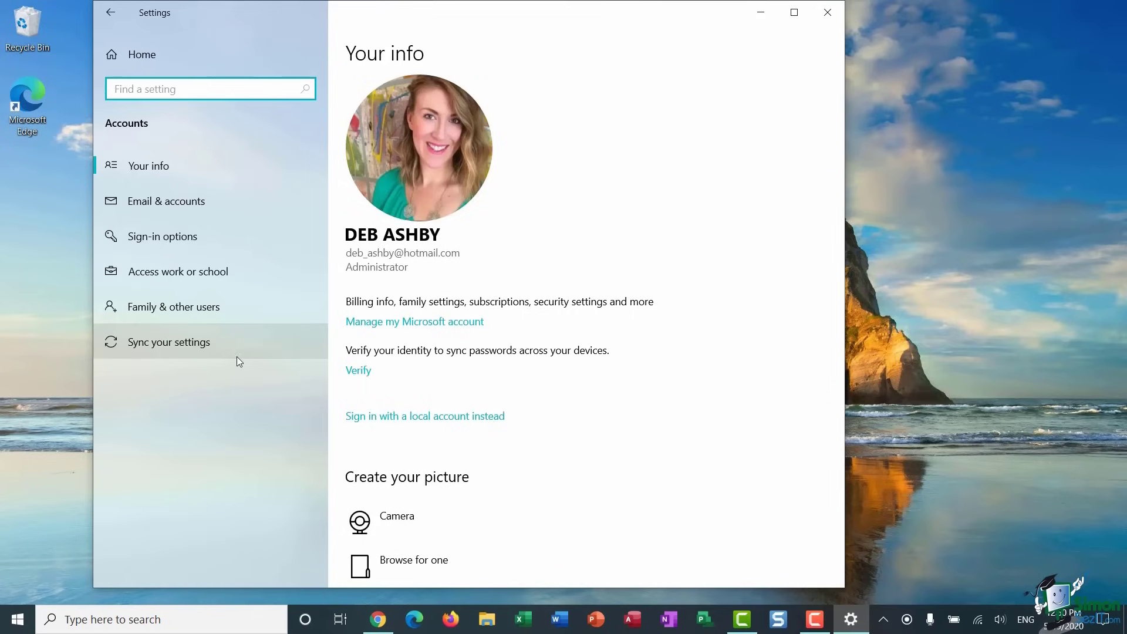
- On Family & other users, choose 'Add someone else to this PC'
click(219, 305)
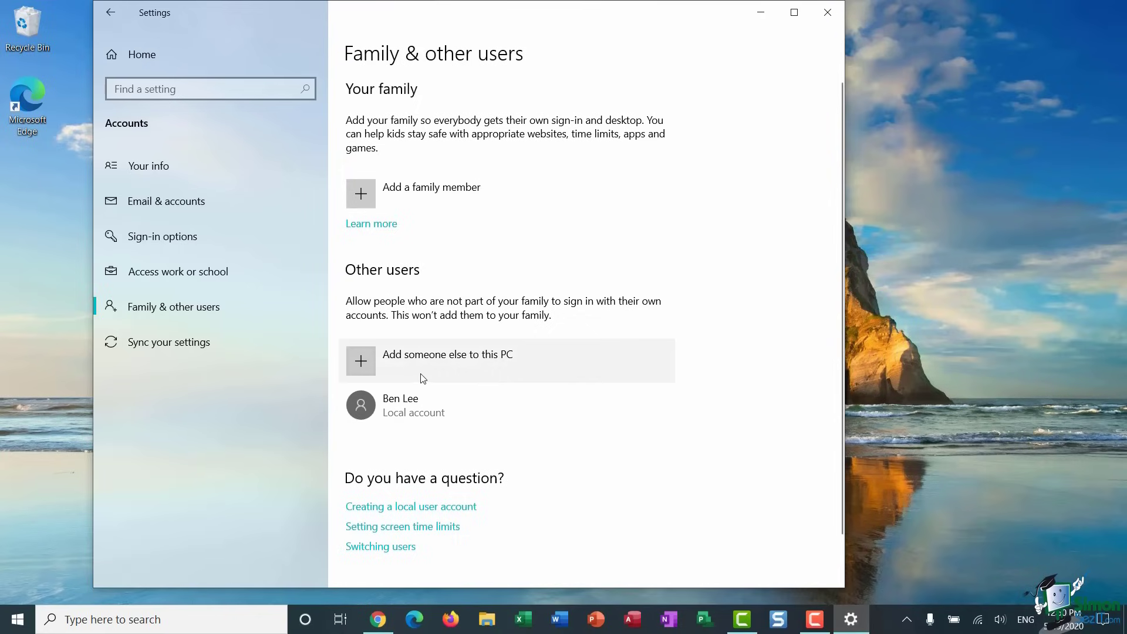
click(354, 365)
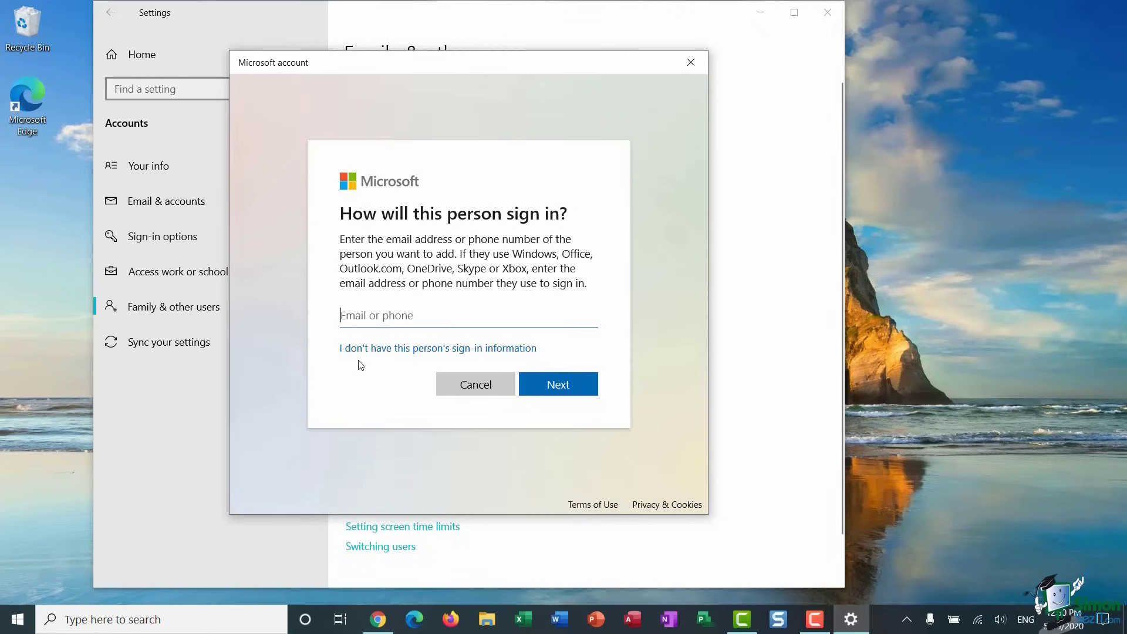
- Choose to add a local user without a Microsoft account and enter the new user's name
click(376, 349)
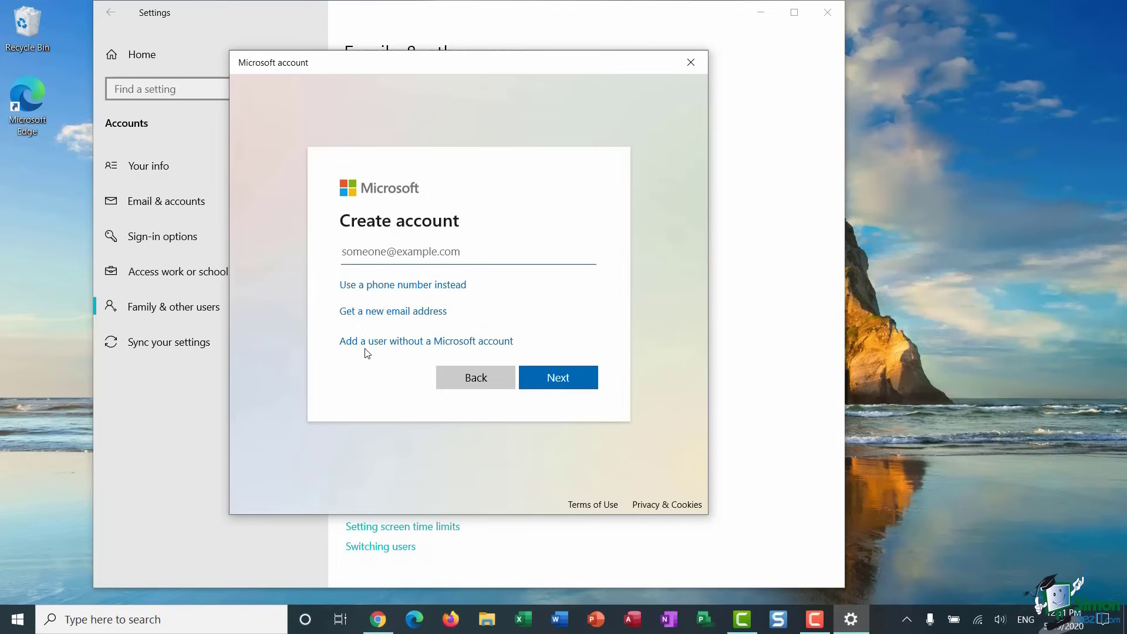
click(363, 344)
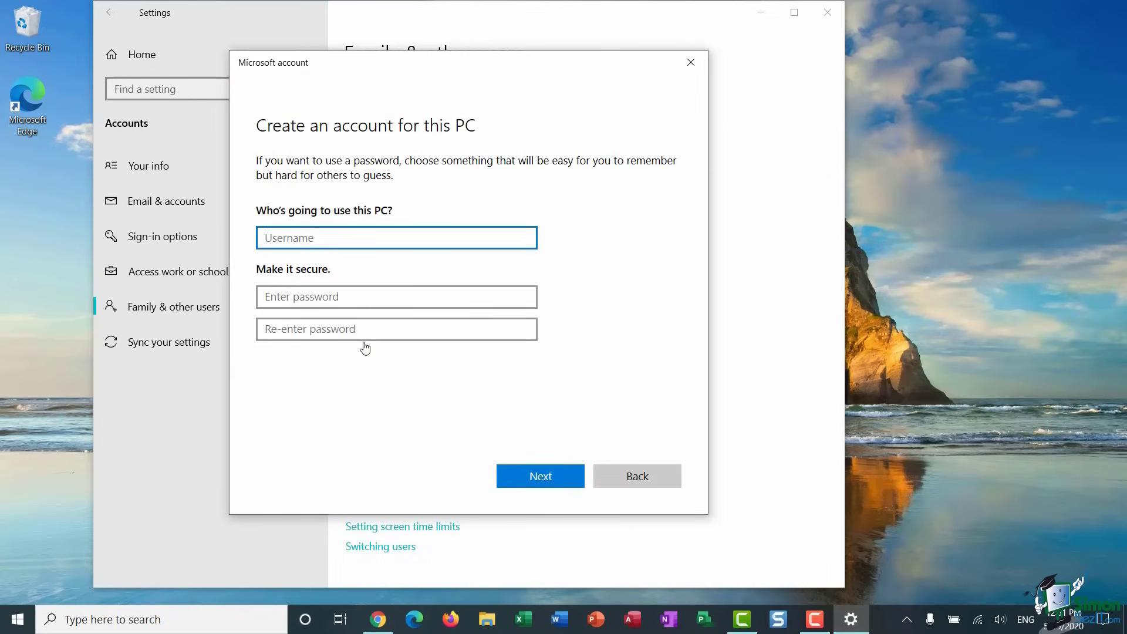
- Enter and confirm the new account's password
click(291, 297)
text(1234)
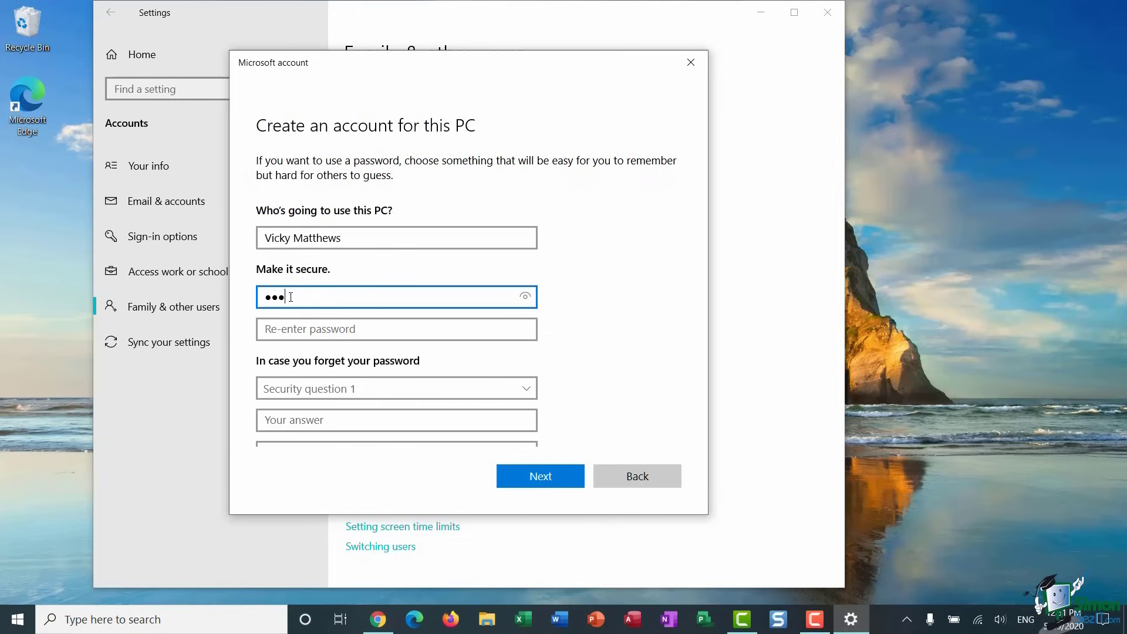
text(5678)
click(272, 332)
text(123456)
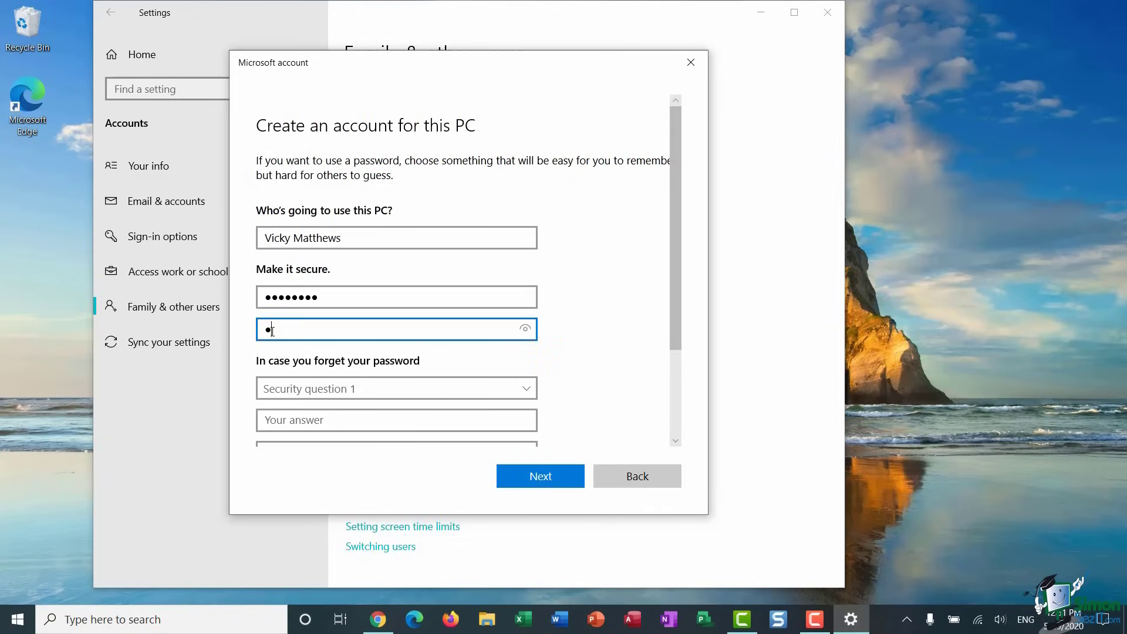
text(78)
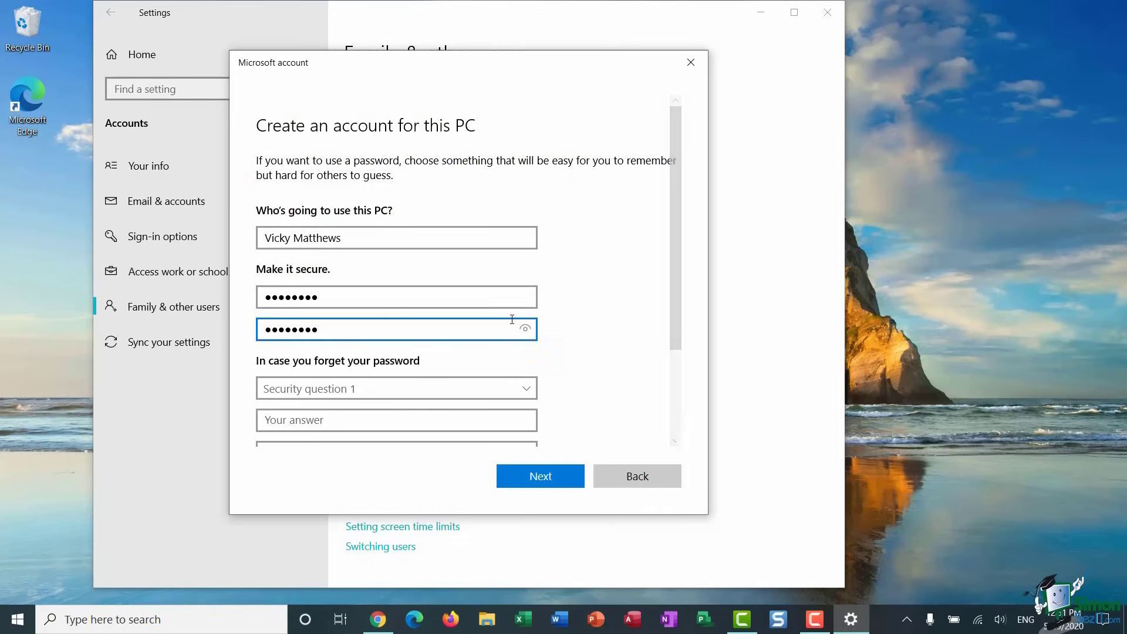
scroll(678, 235, down, 3)
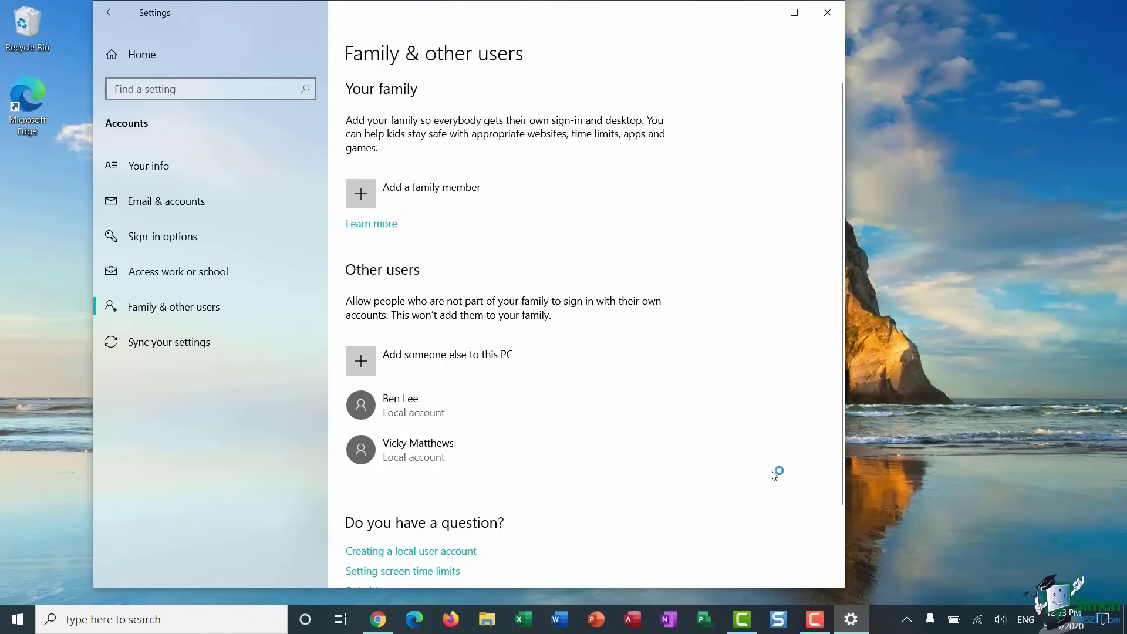
- Remove the new local account under Other users, deleting its account and data
click(489, 453)
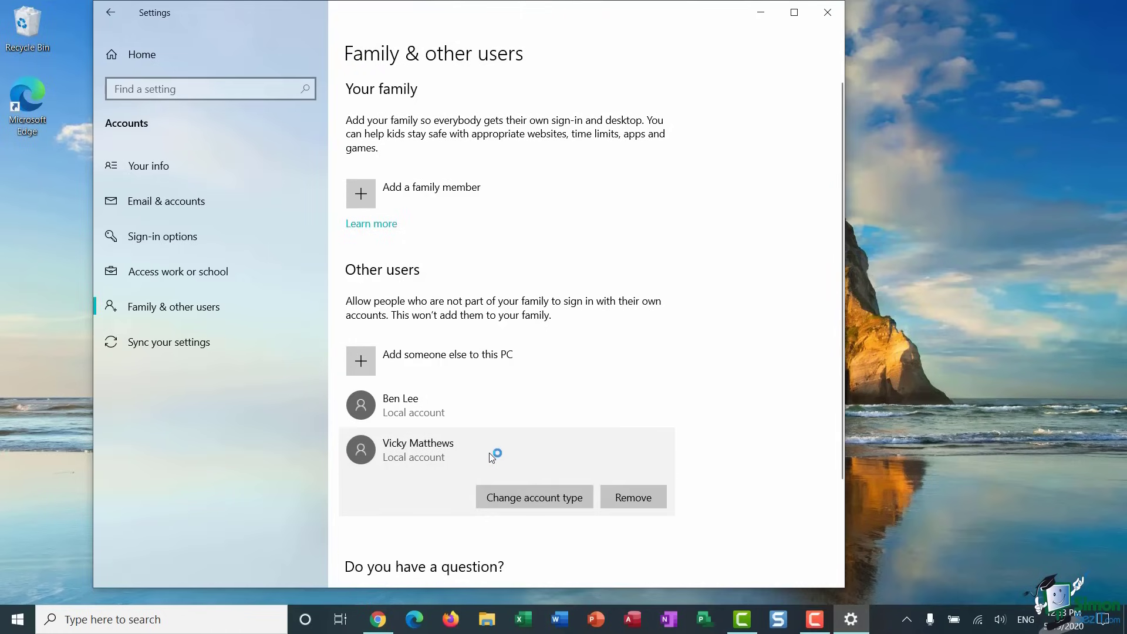
click(570, 504)
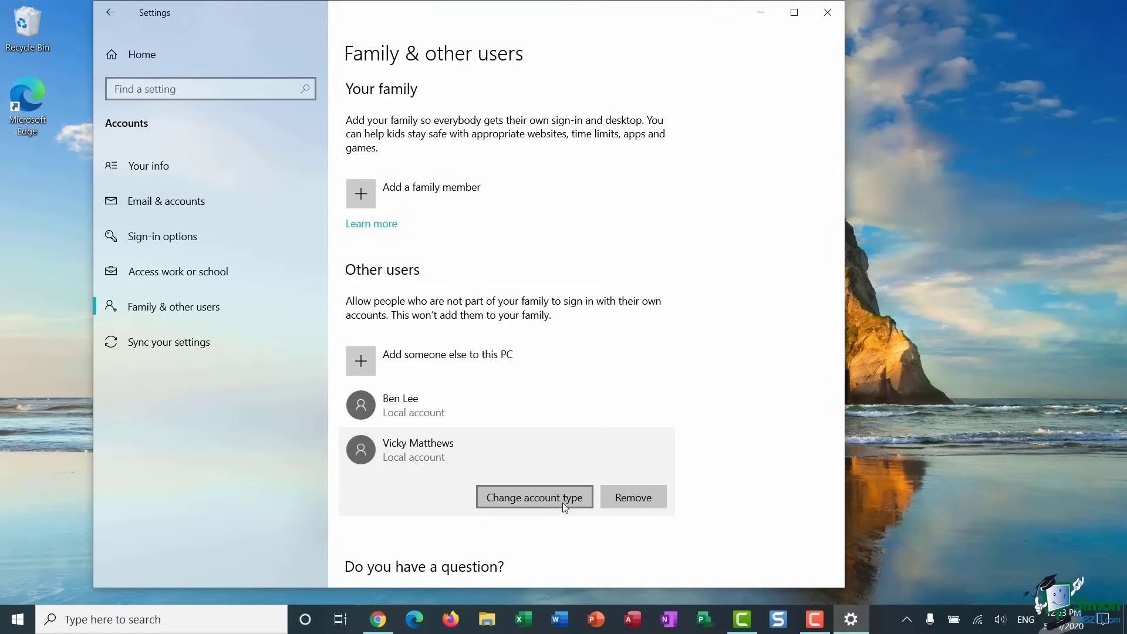
click(628, 501)
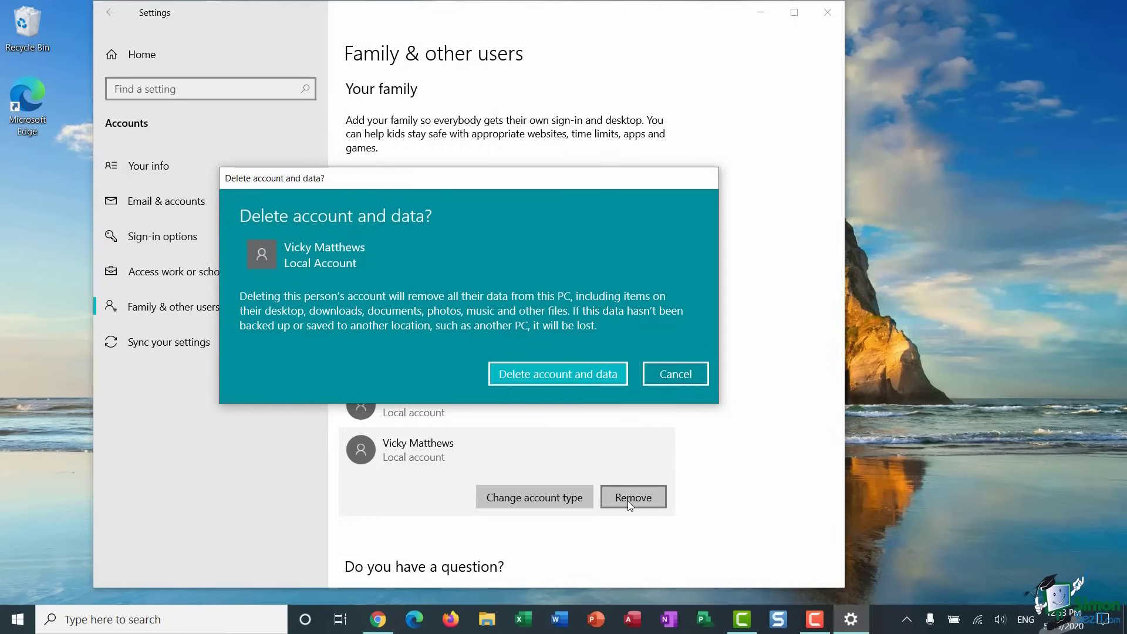
click(574, 378)
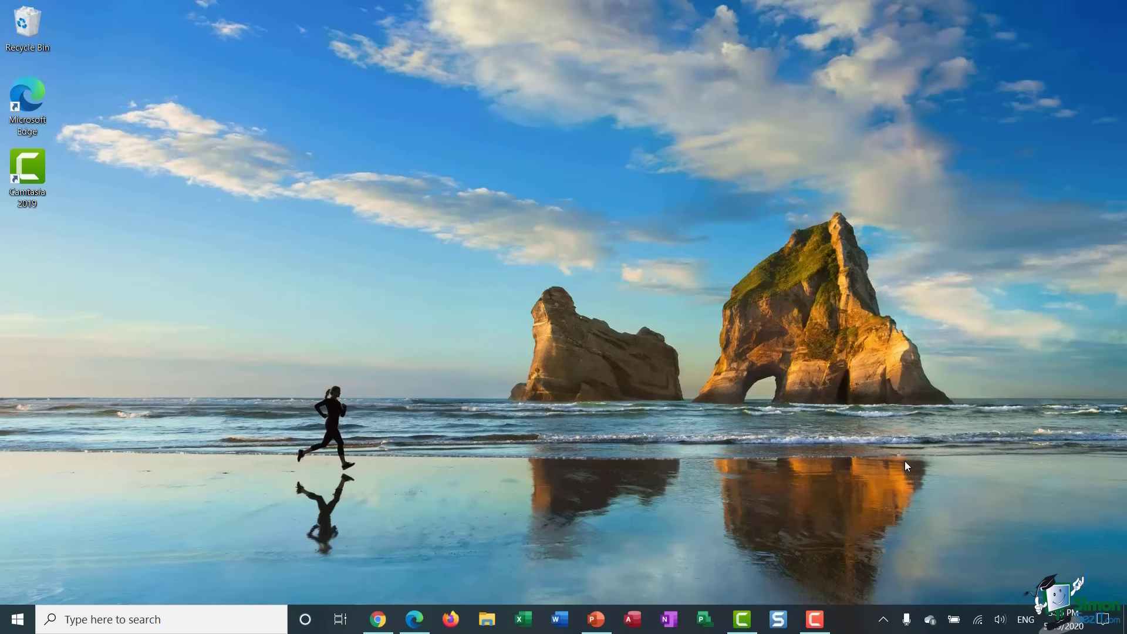
- Launch Get Help from the Start menu's app list under G
key(super)
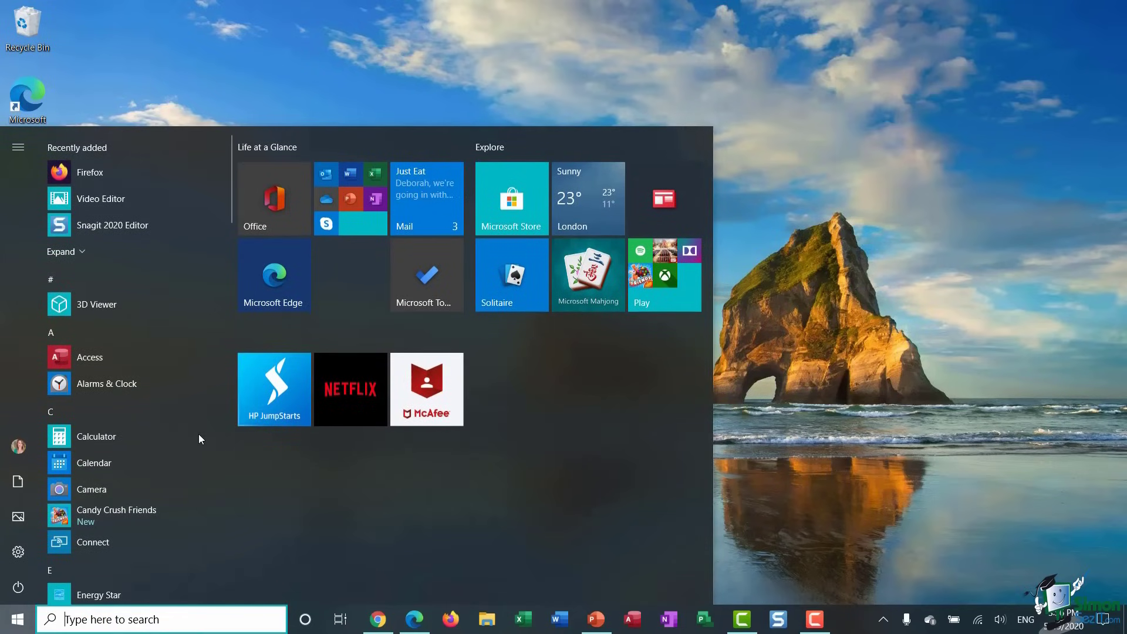
scroll(189, 438, down, 6)
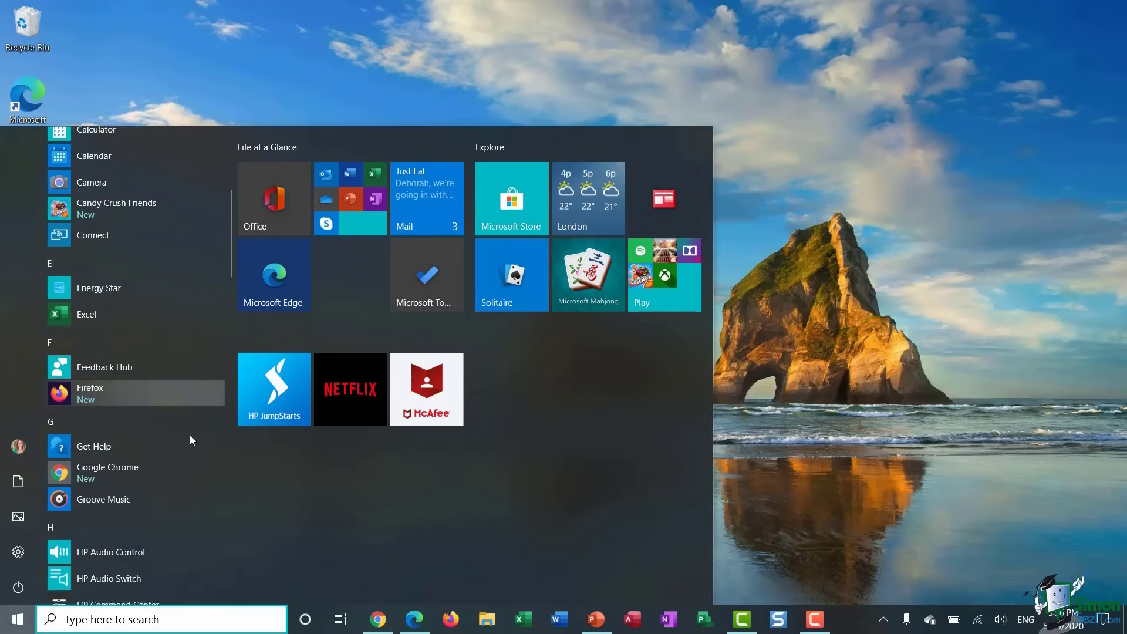
scroll(189, 435, down, 1)
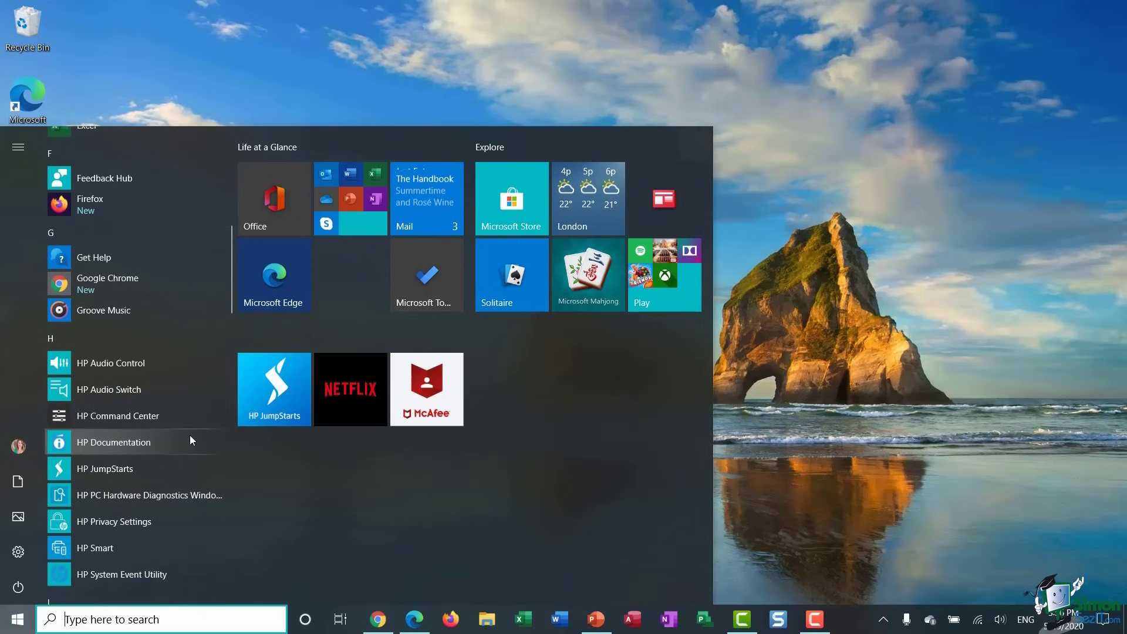
click(135, 261)
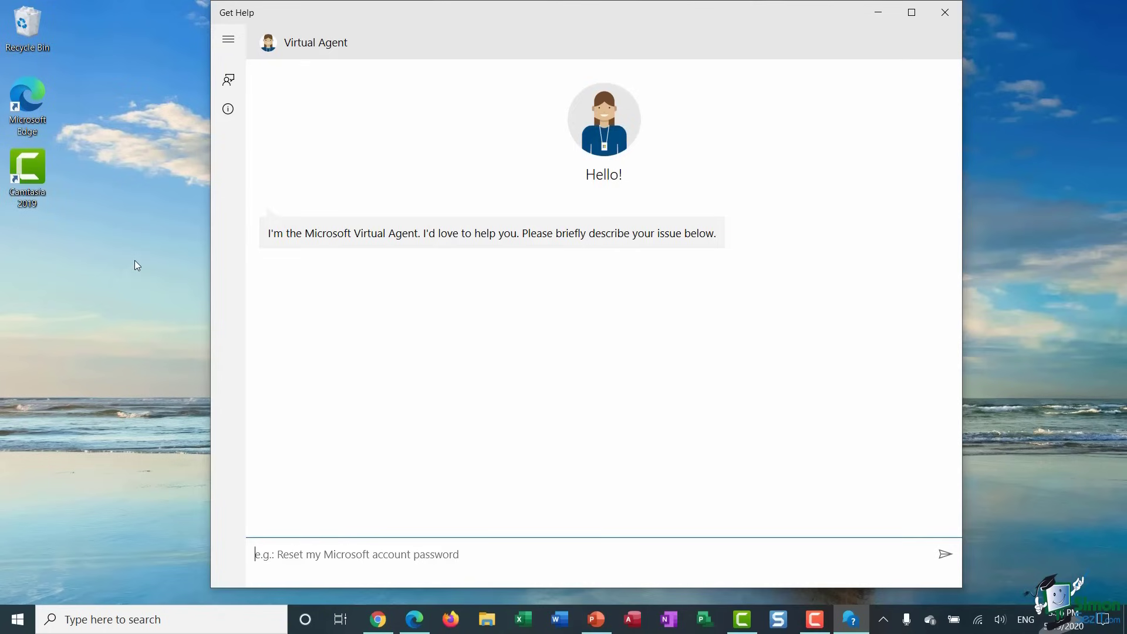
- Ask the Virtual Agent 'Create a new account', open the local user or administrator steps, and answer Yes
text(Cre)
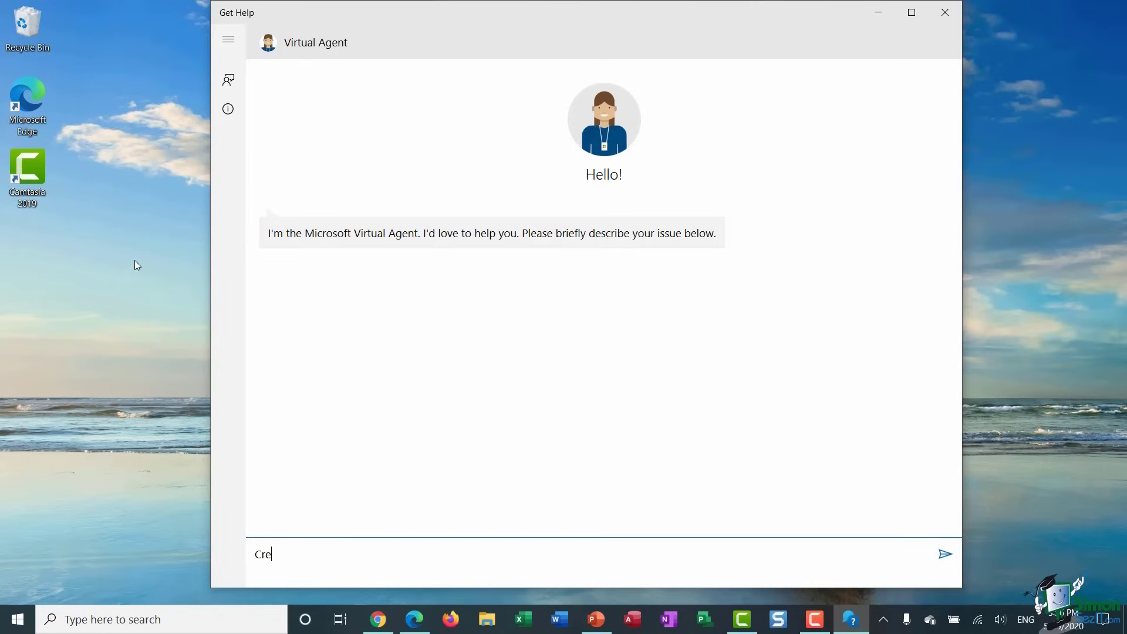
text(ate a new )
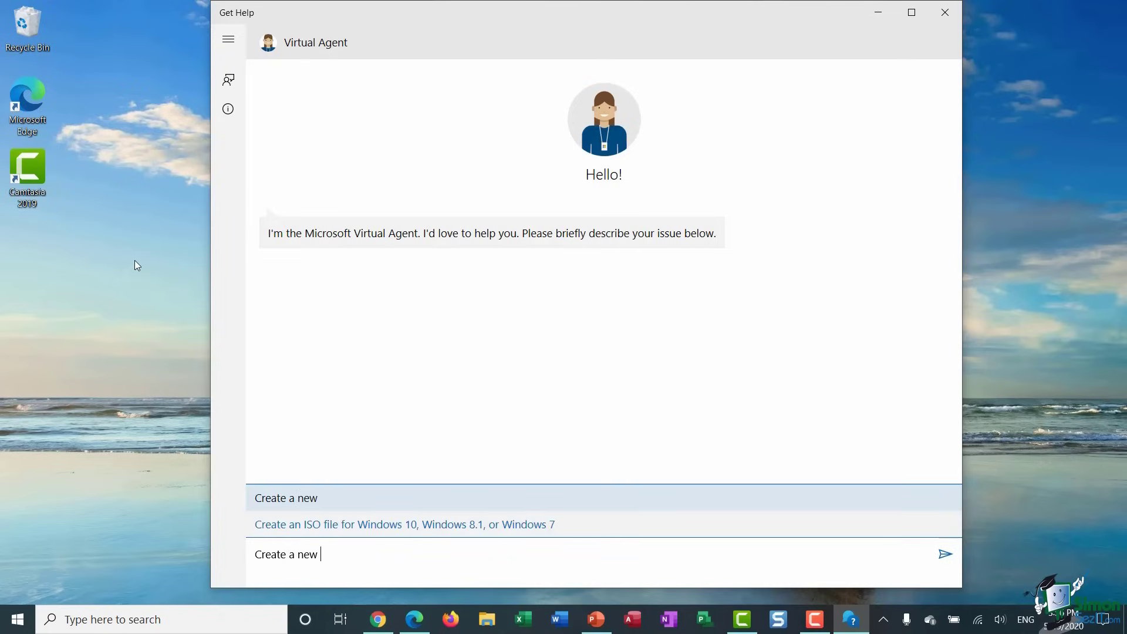
text(account)
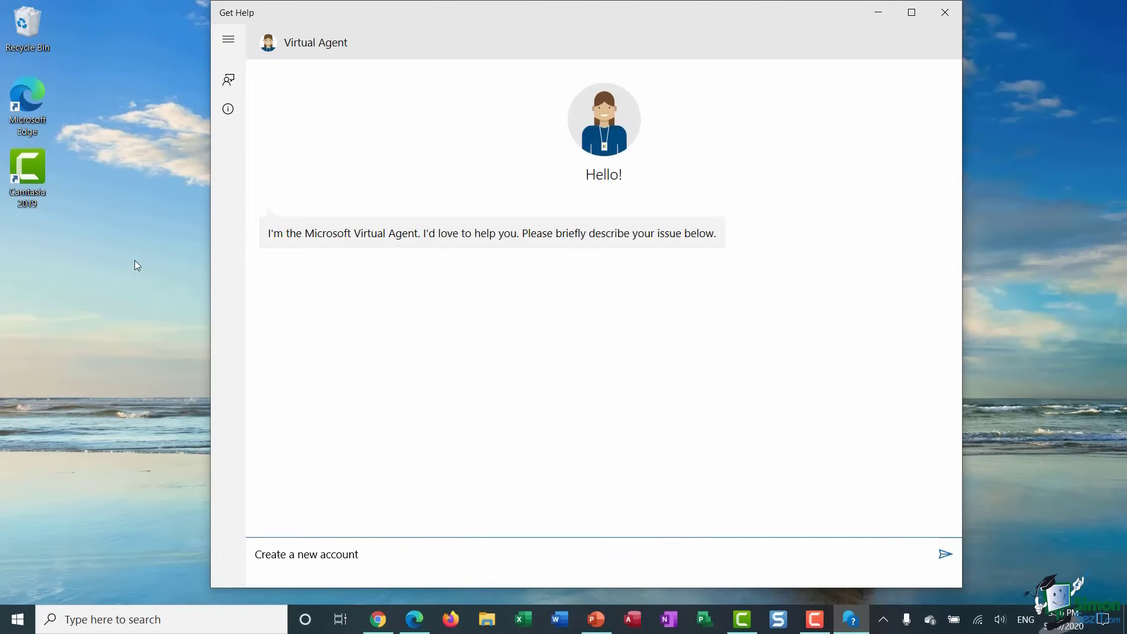
key(Return)
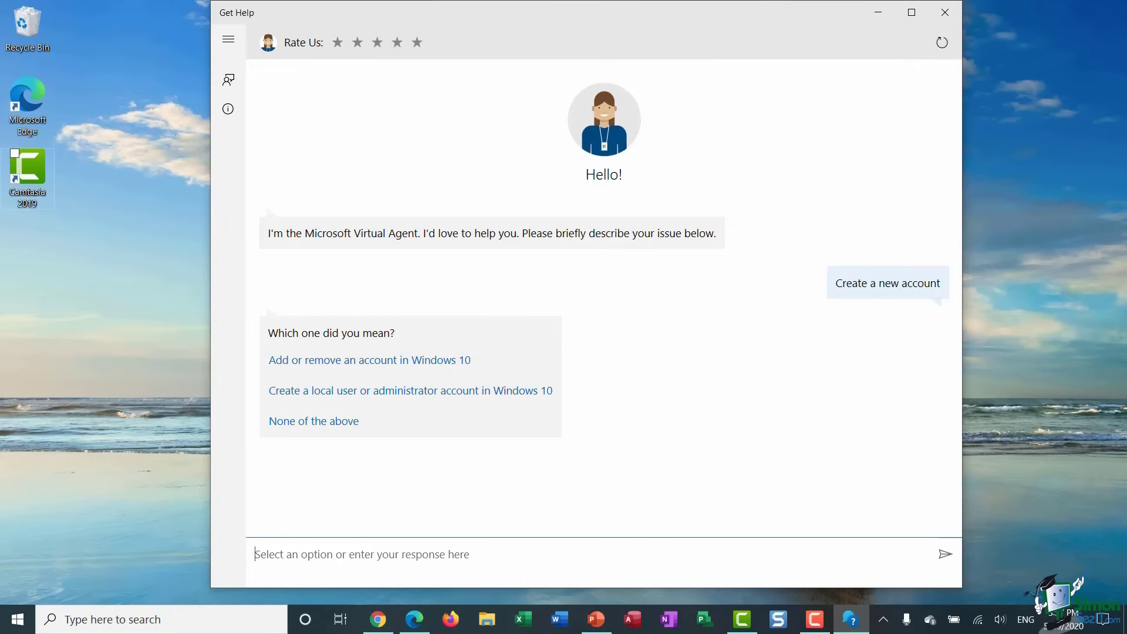
click(404, 393)
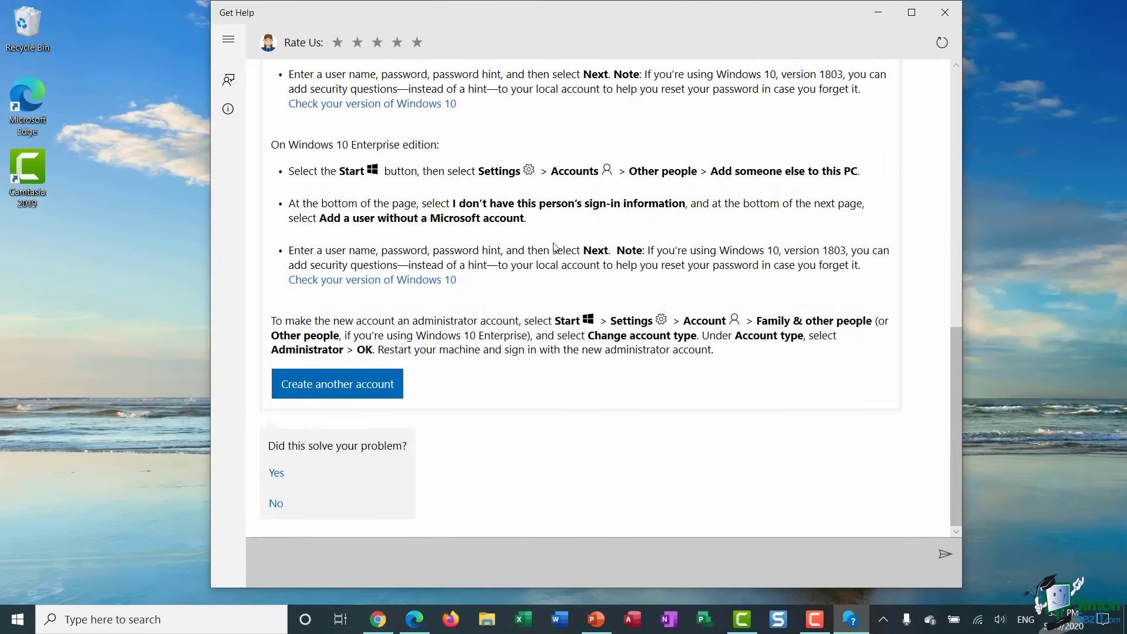
click(276, 477)
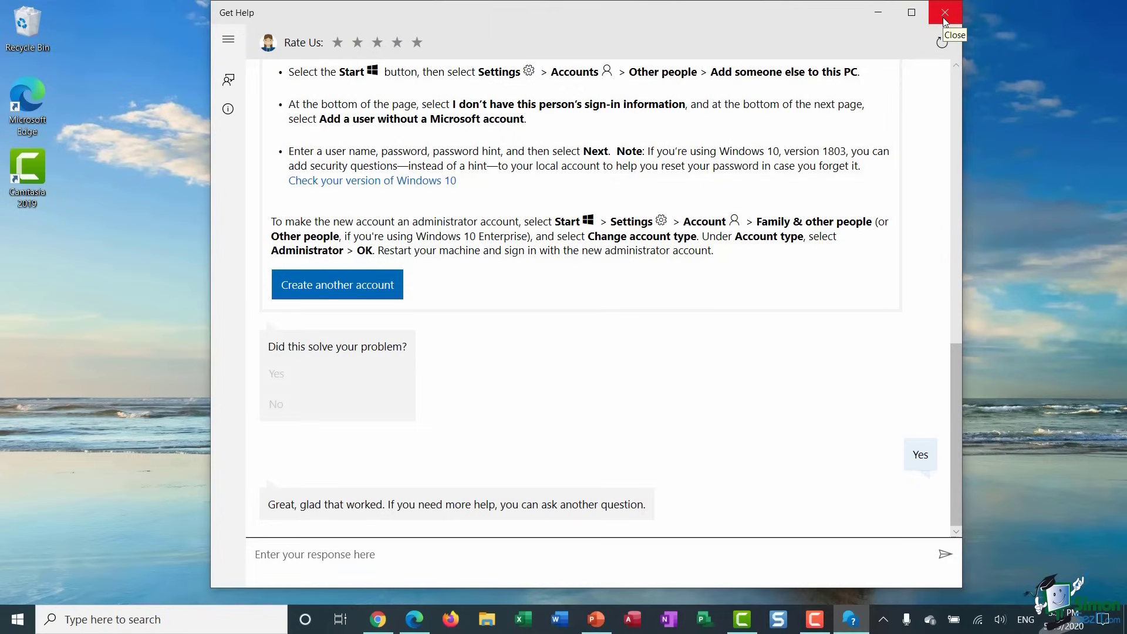
- Close Get Help and jump the Start menu app list to the letter T
click(944, 13)
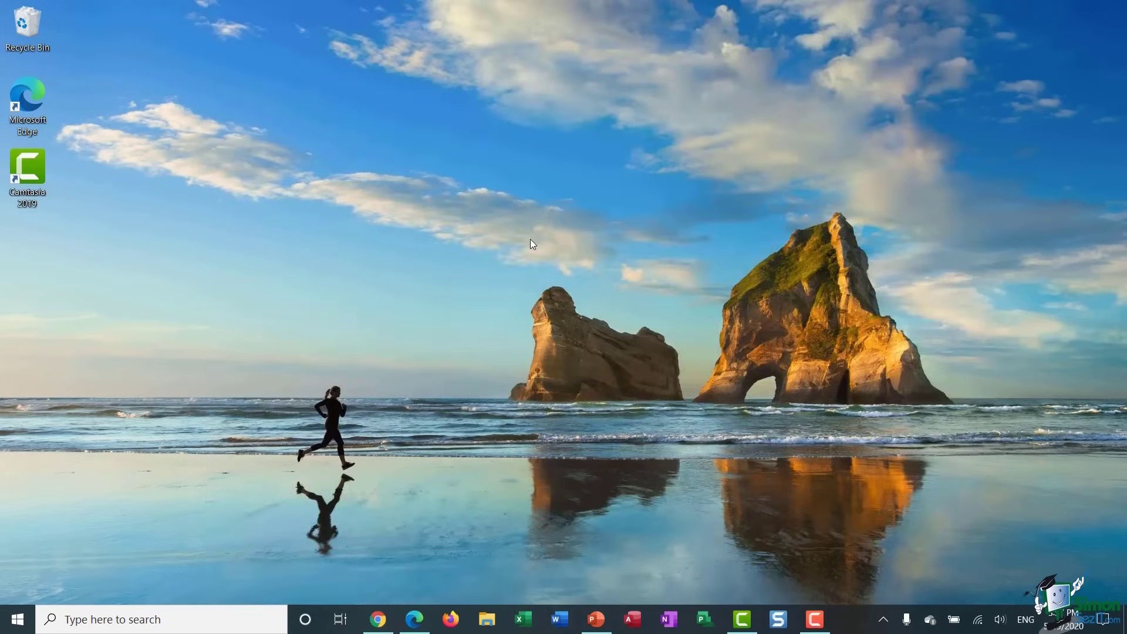
key(super)
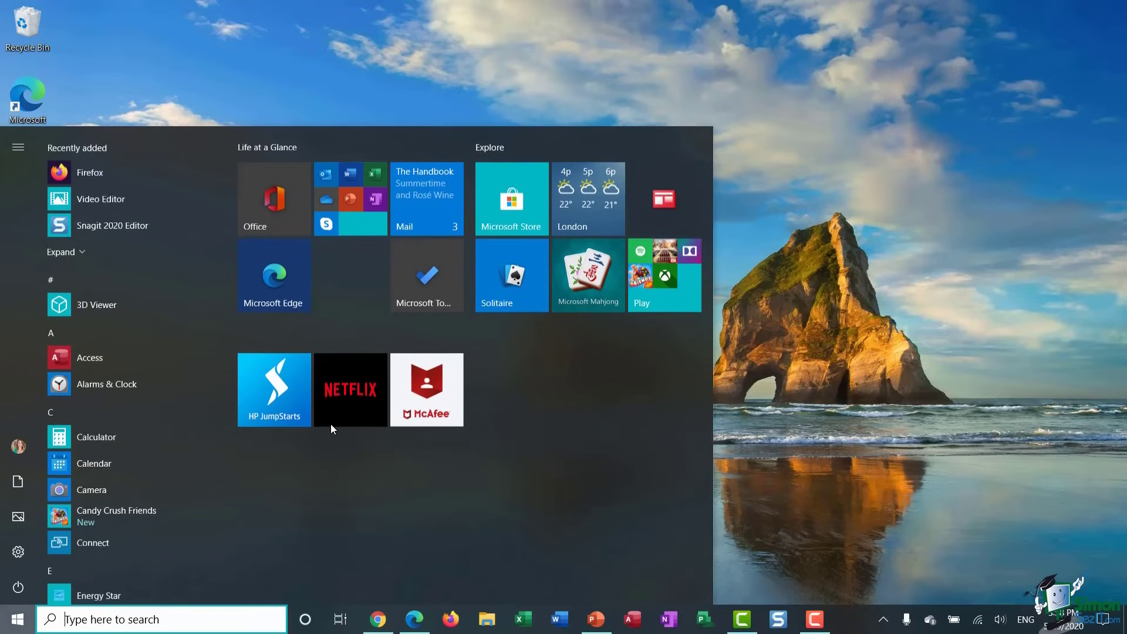
click(83, 332)
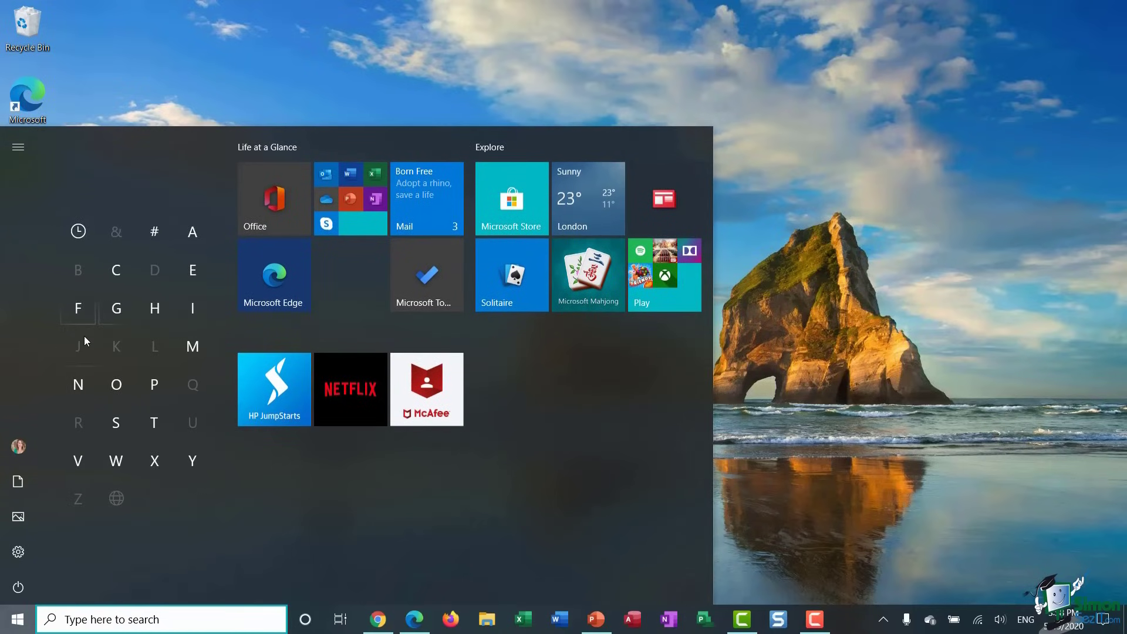
click(153, 419)
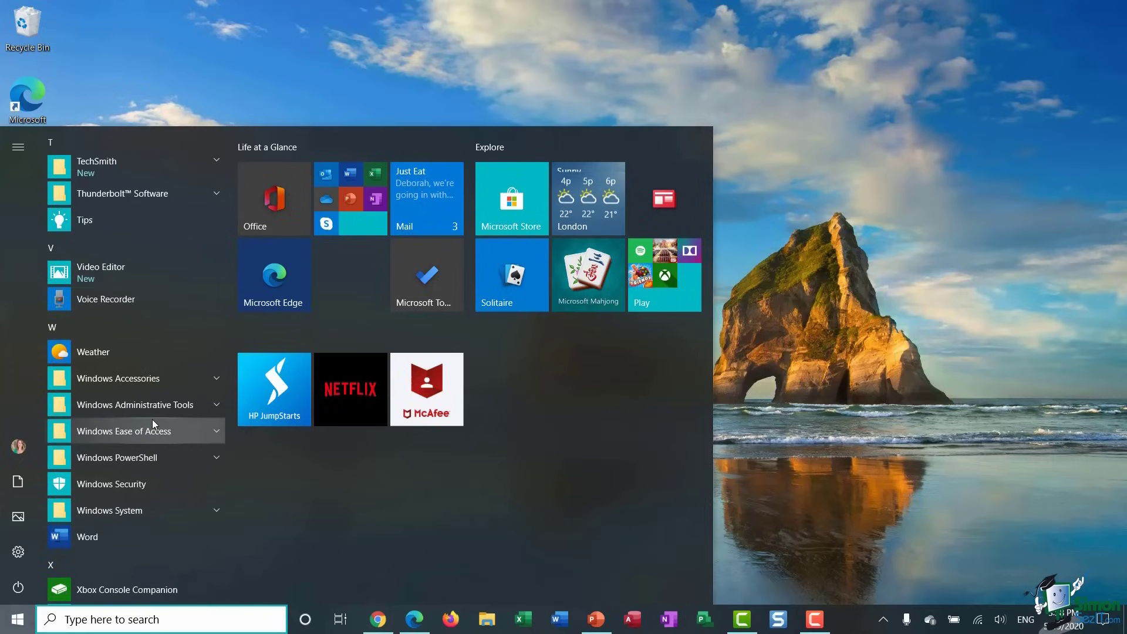
- Open Tips, page through Work remotely to the Use your phone tip, then close the card
click(90, 224)
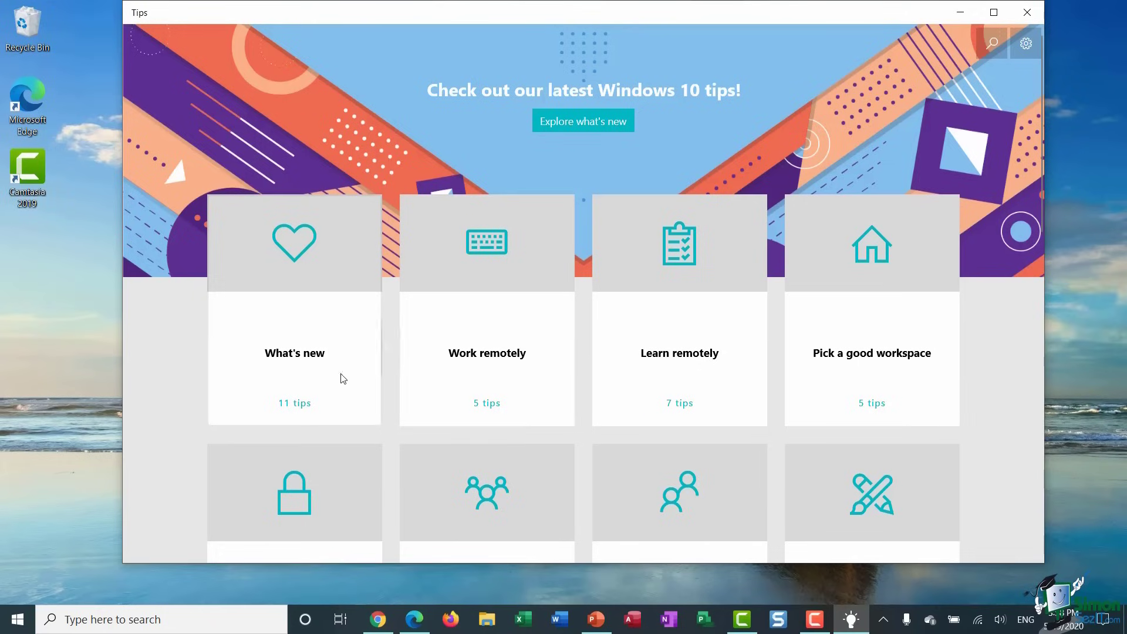
click(493, 368)
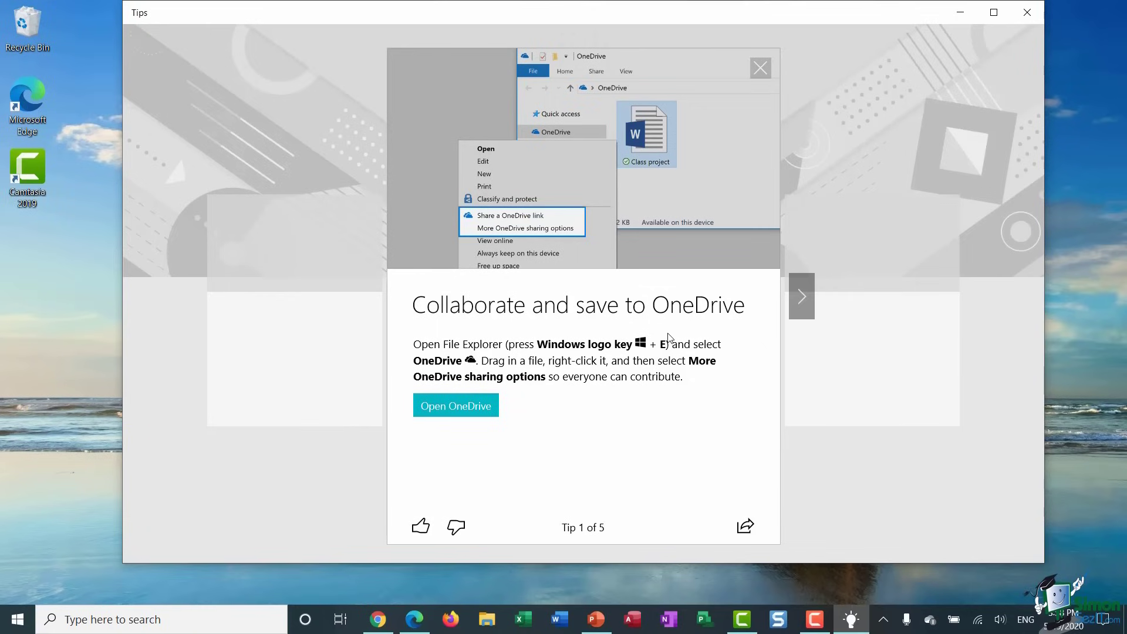
click(807, 299)
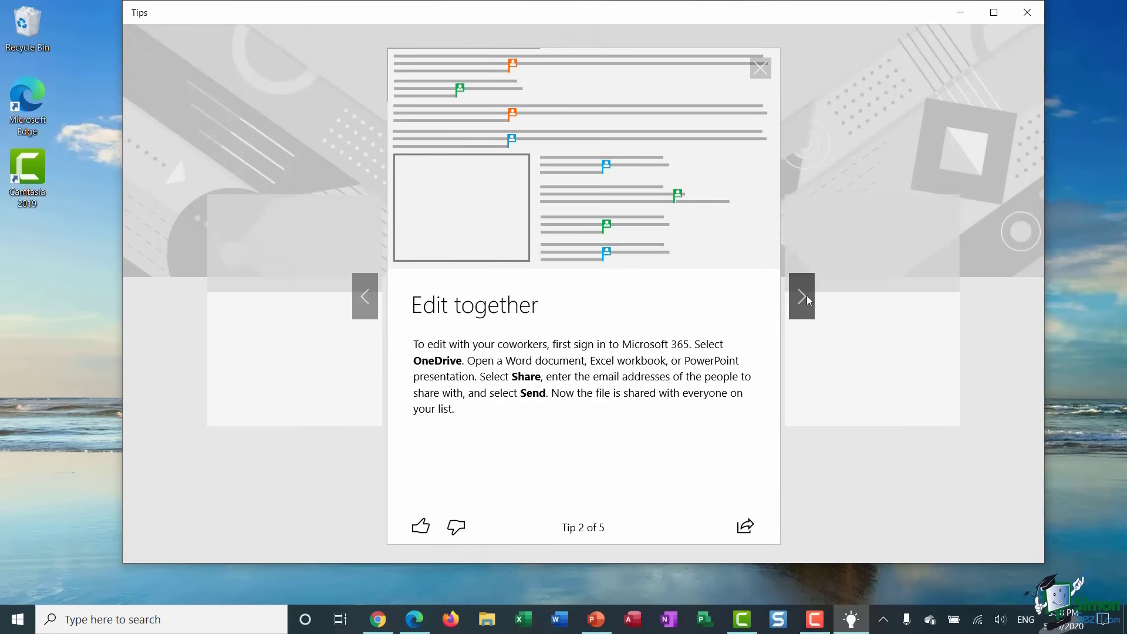
click(807, 299)
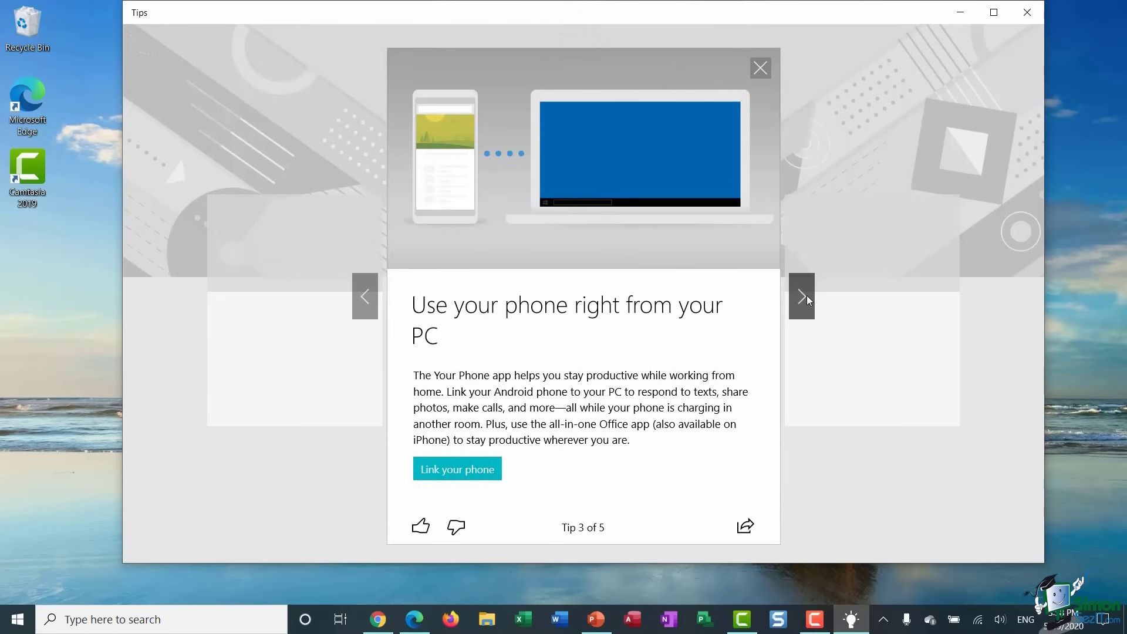
click(761, 68)
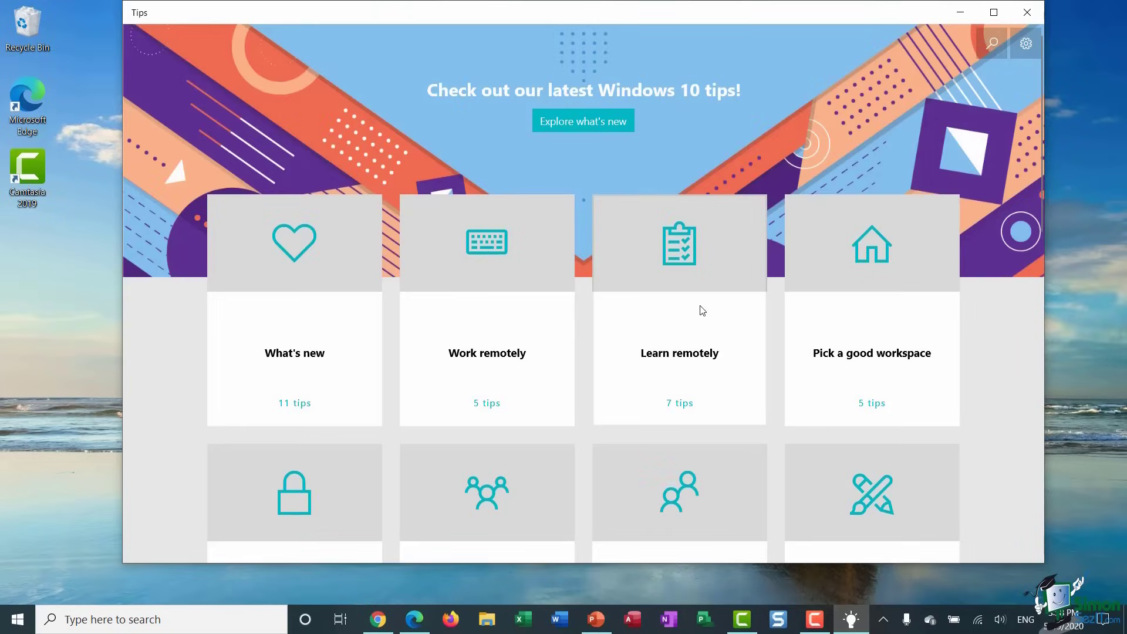
- Open Get started with Windows 10 and advance to the Customize your Start menu tip
scroll(702, 310, down, 4)
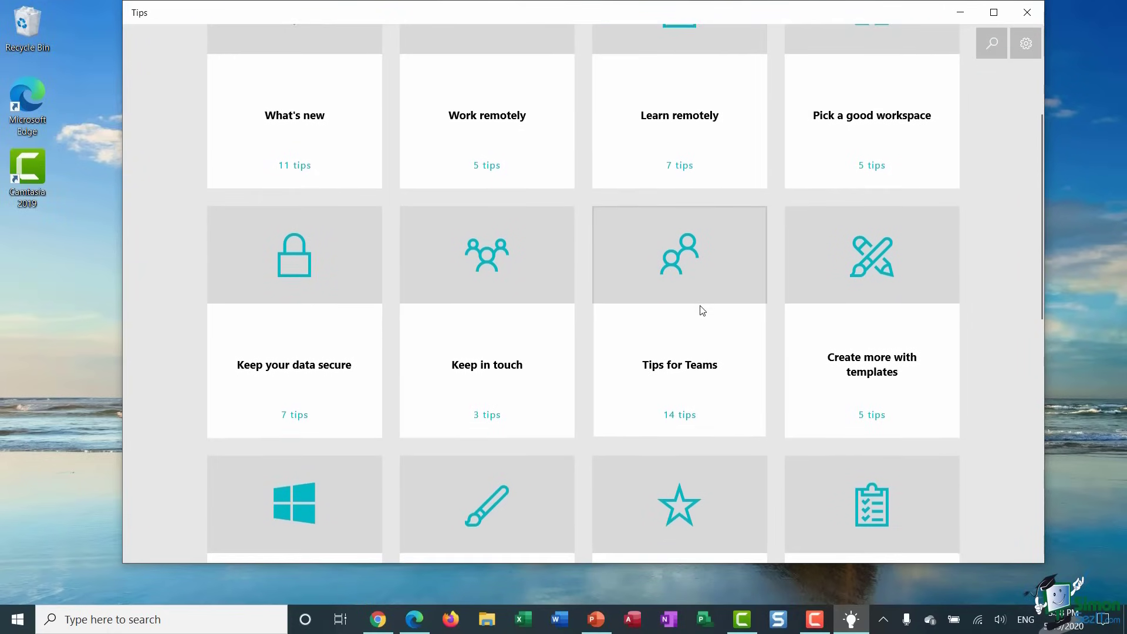
scroll(702, 311, down, 5)
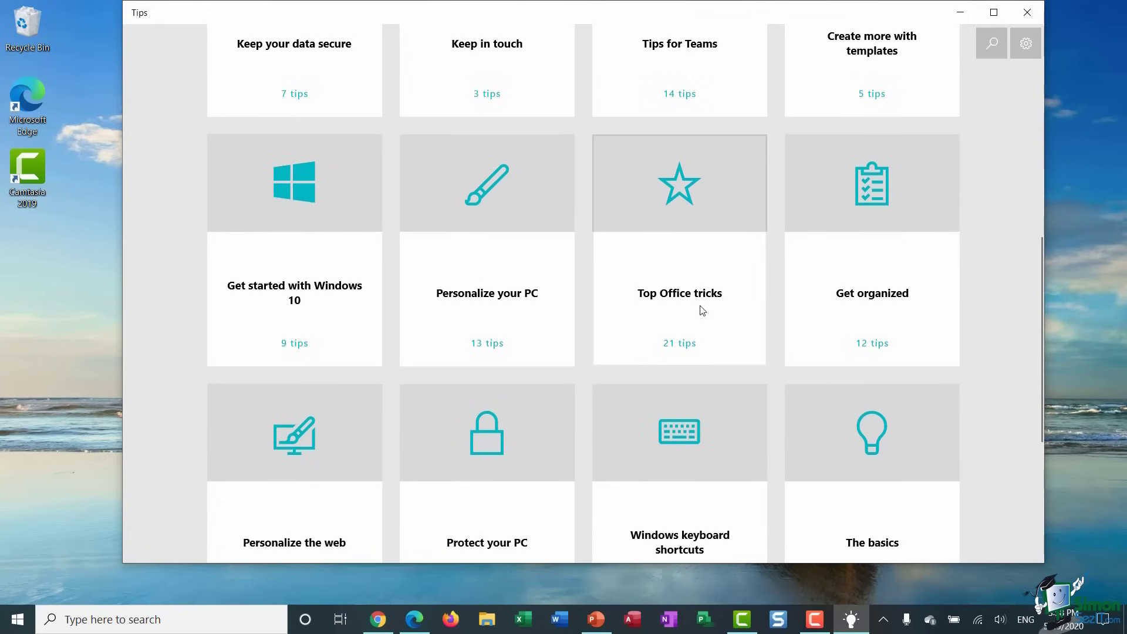
click(304, 307)
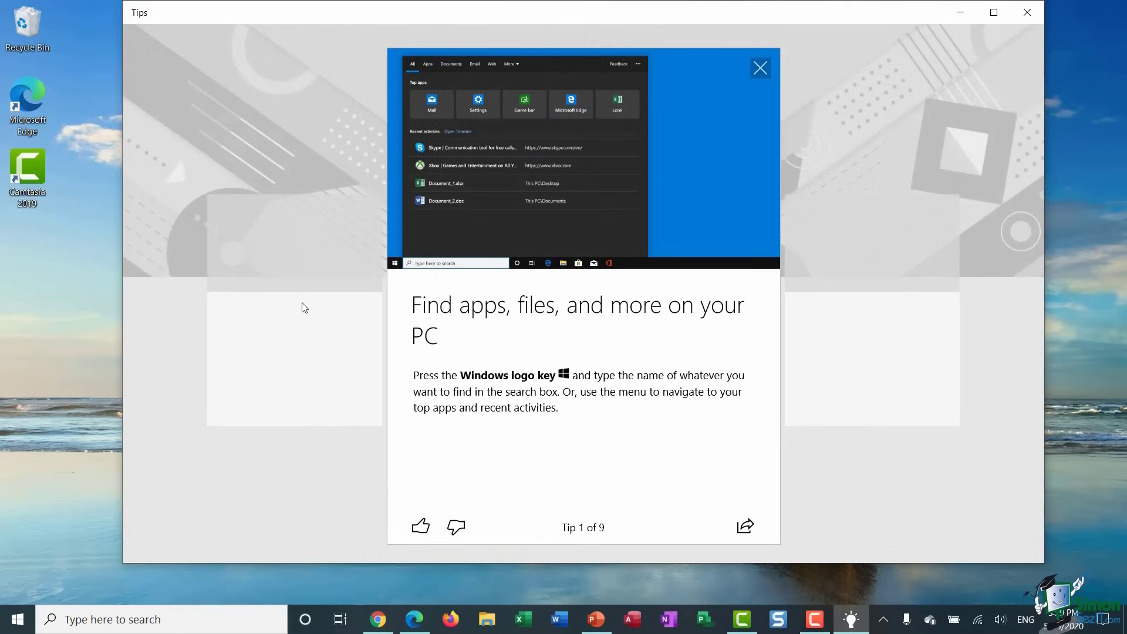
mouse_move(421, 448)
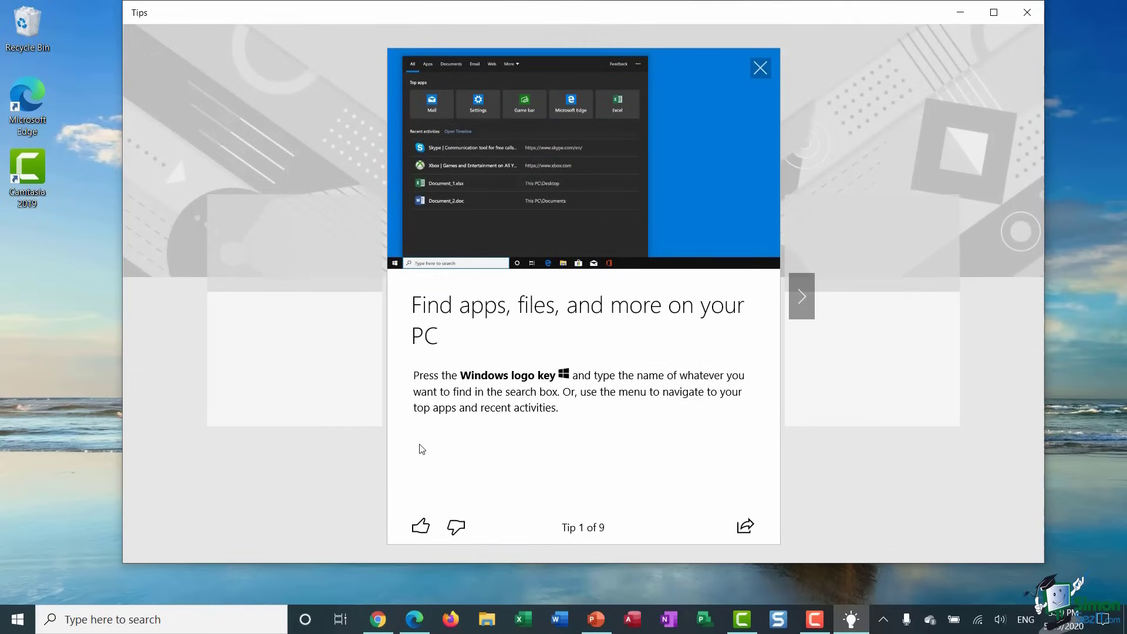
click(808, 297)
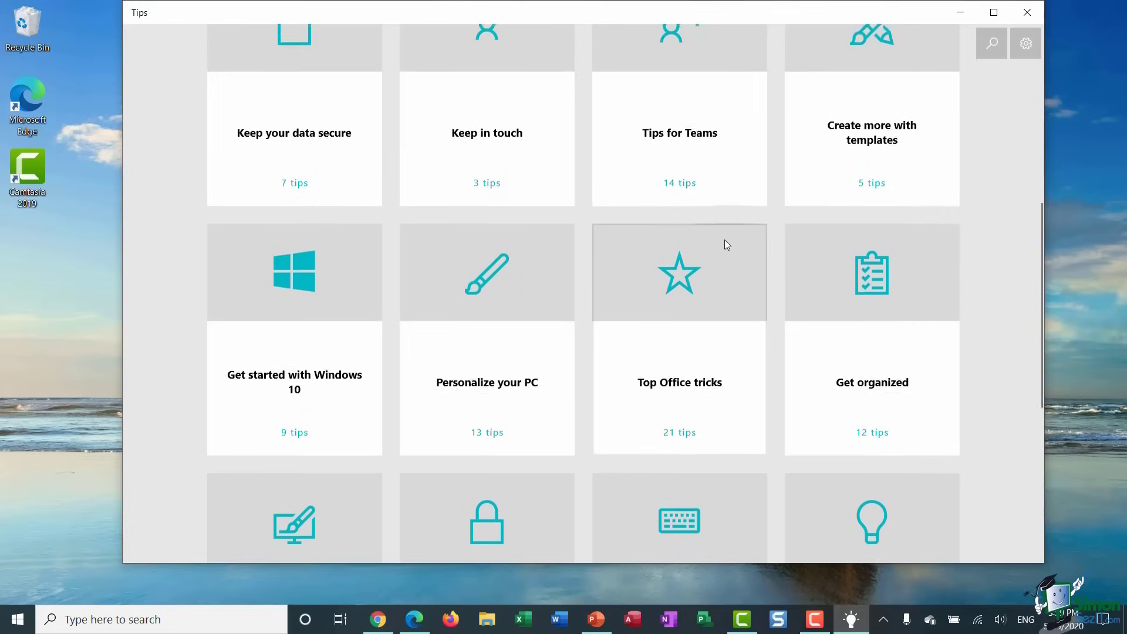
scroll(725, 243, up, 1)
scroll(725, 243, down, 1)
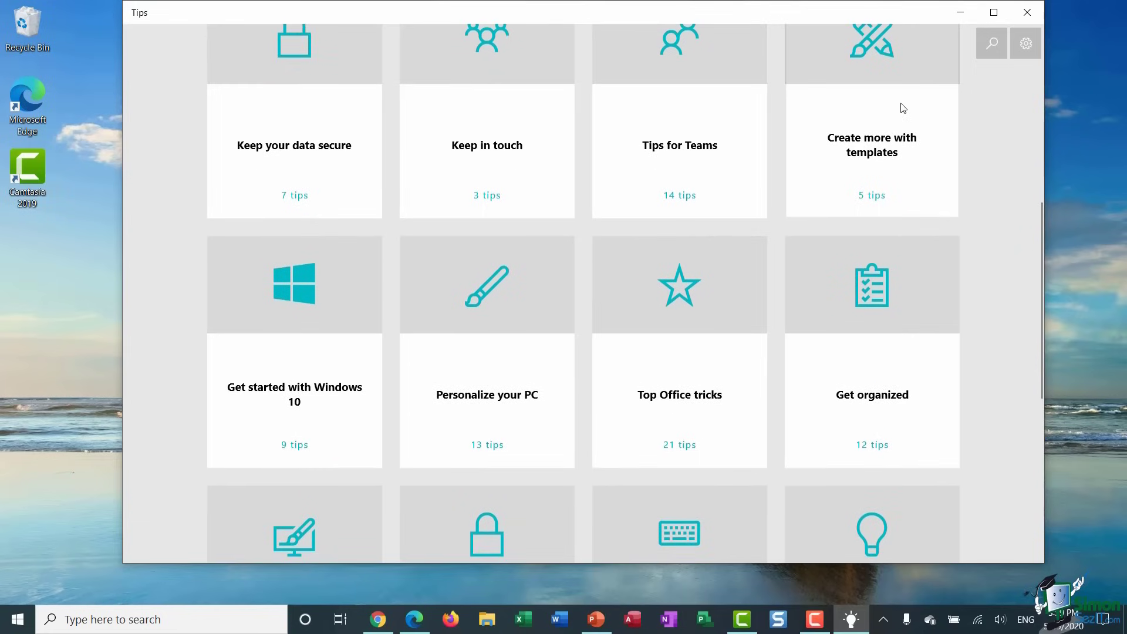
- Search Tips for 'create a theme', view and close the Create a theme tip, and dismiss the taskbar jump list
click(992, 43)
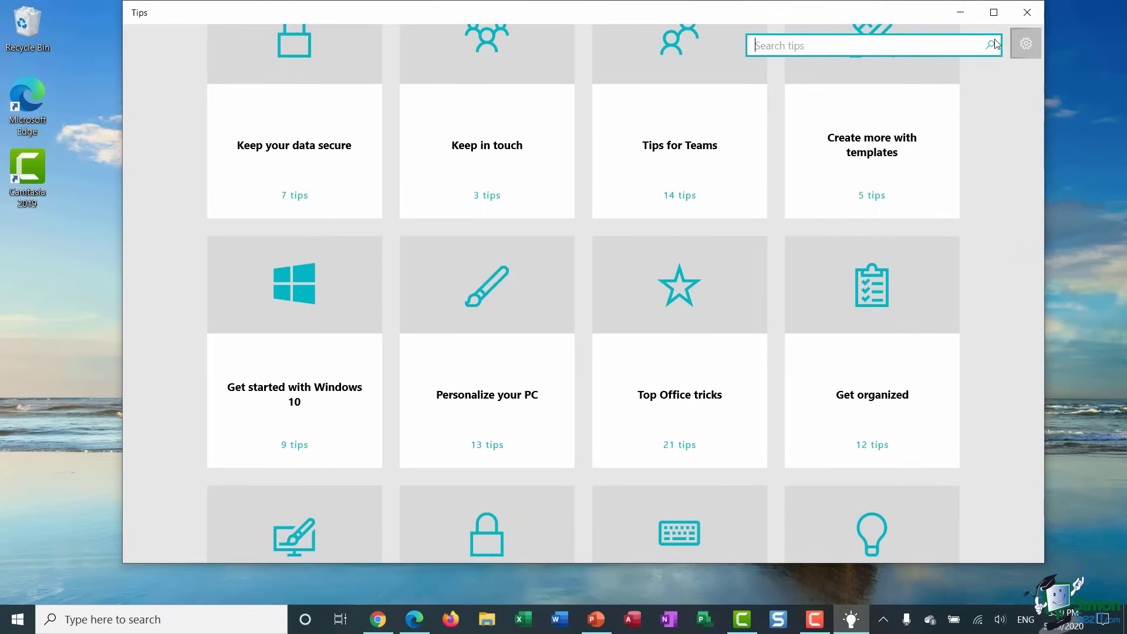
text(c)
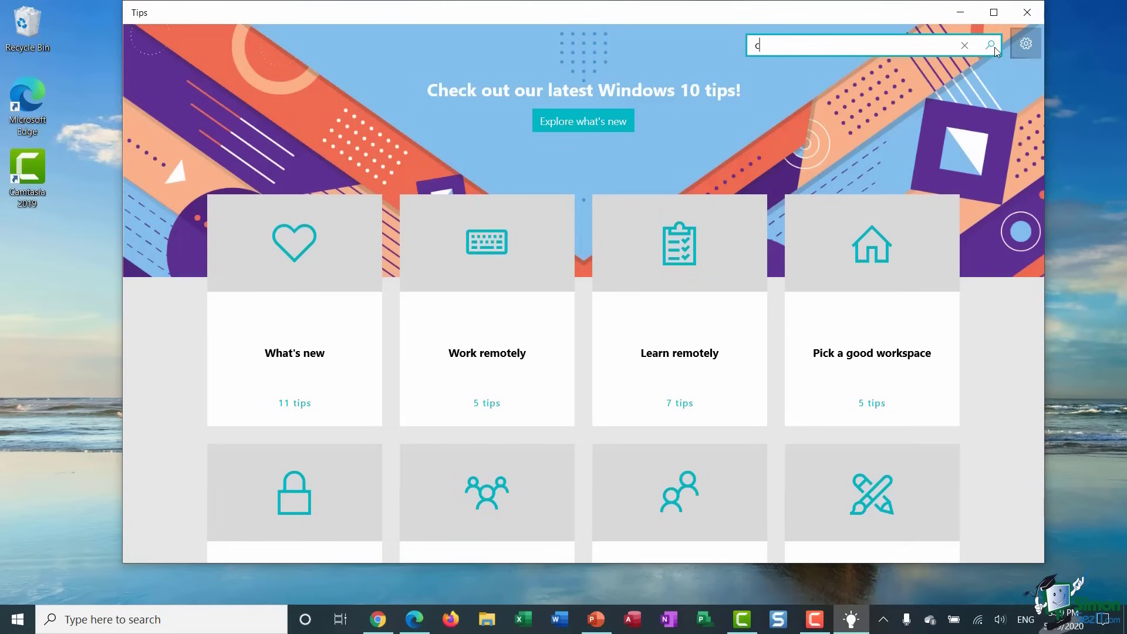
text(reate a theme)
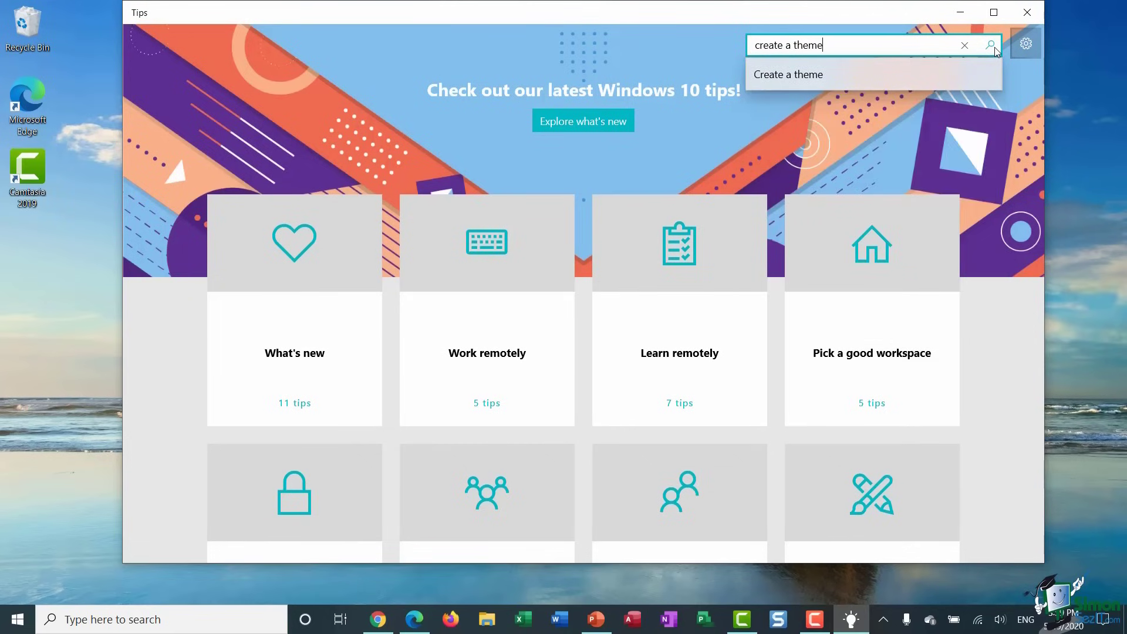
click(995, 48)
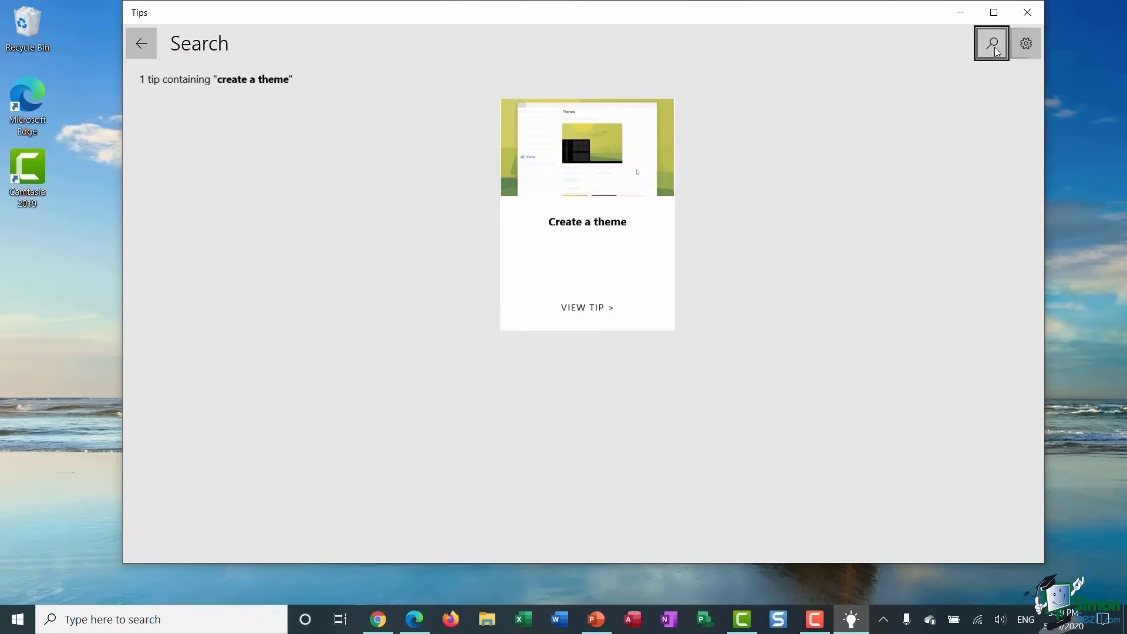
click(604, 195)
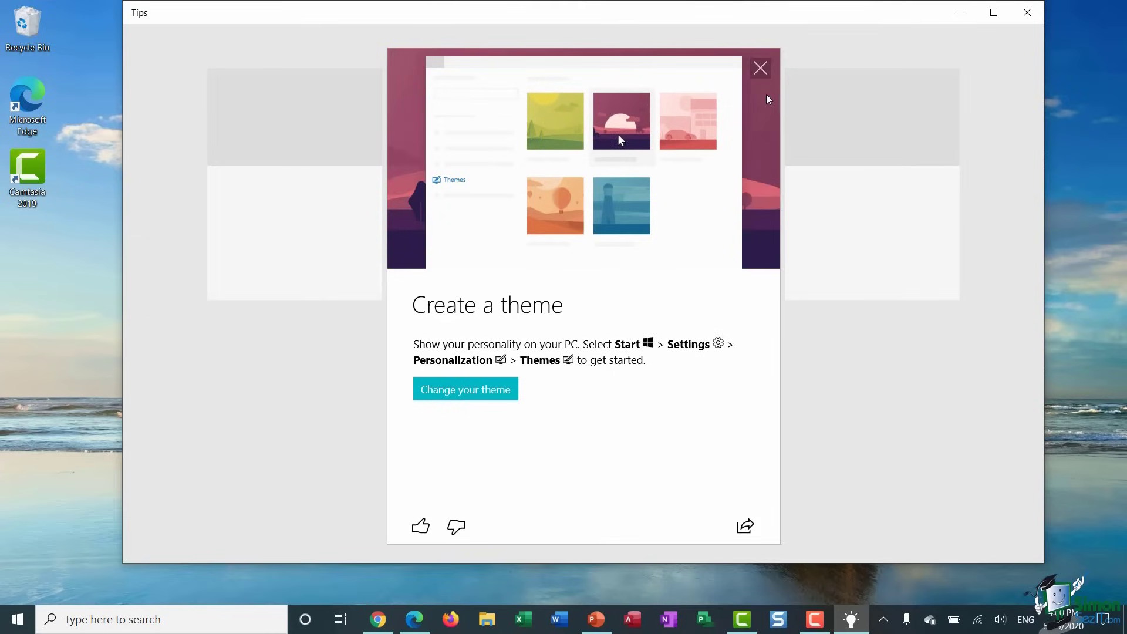
click(761, 69)
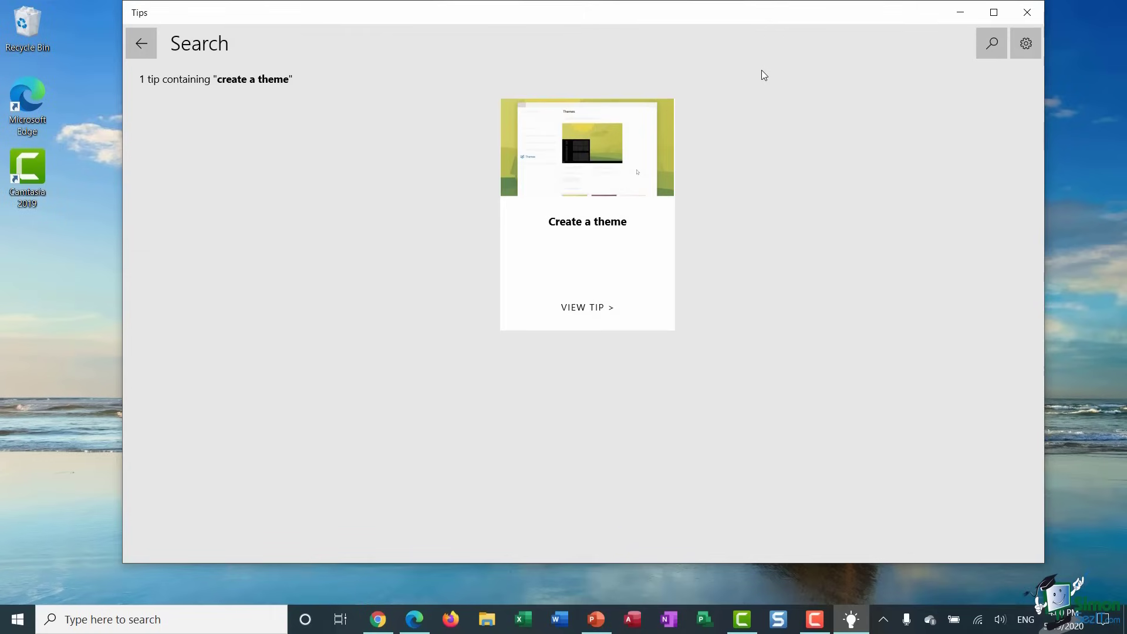
right_click(851, 624)
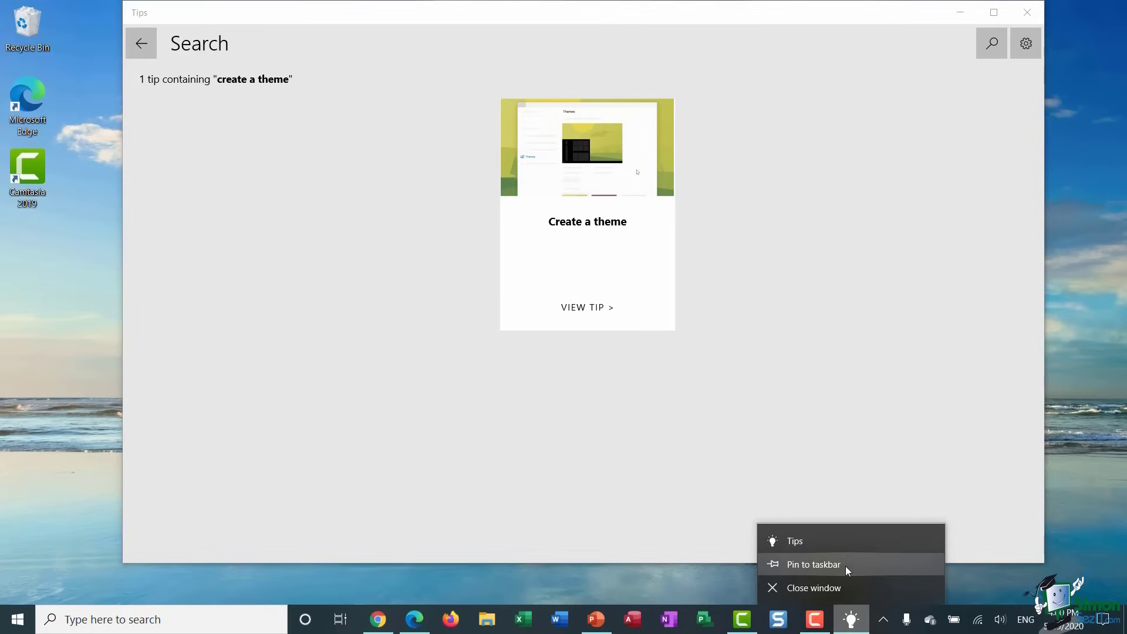
click(796, 452)
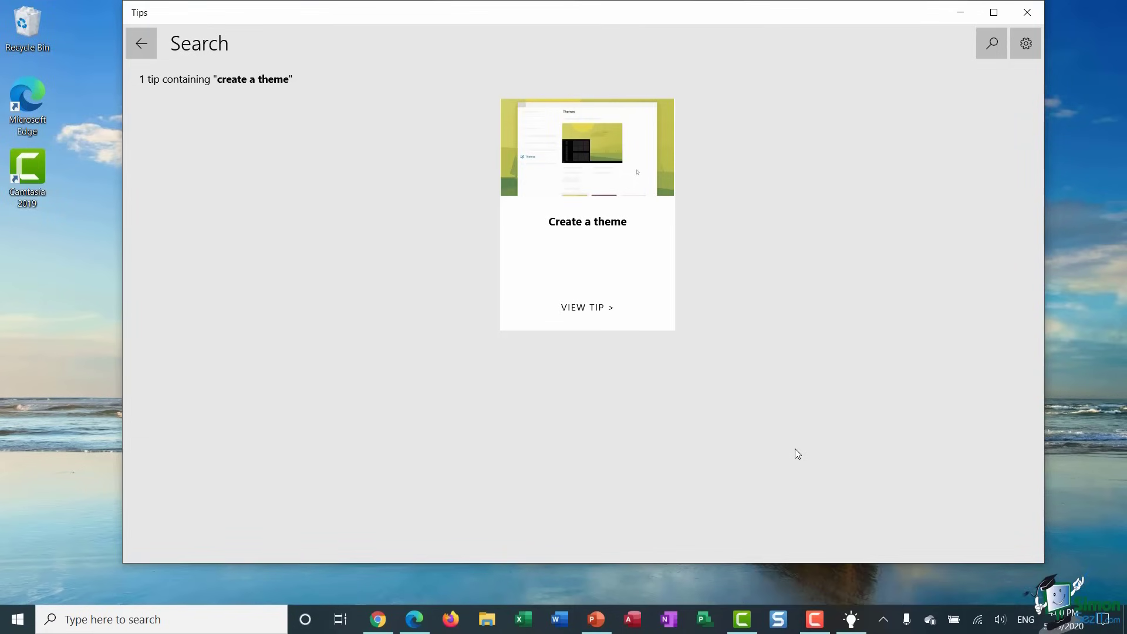
- Pin Tips to Start from the app list under T, then close Start and the Tips window
key(super)
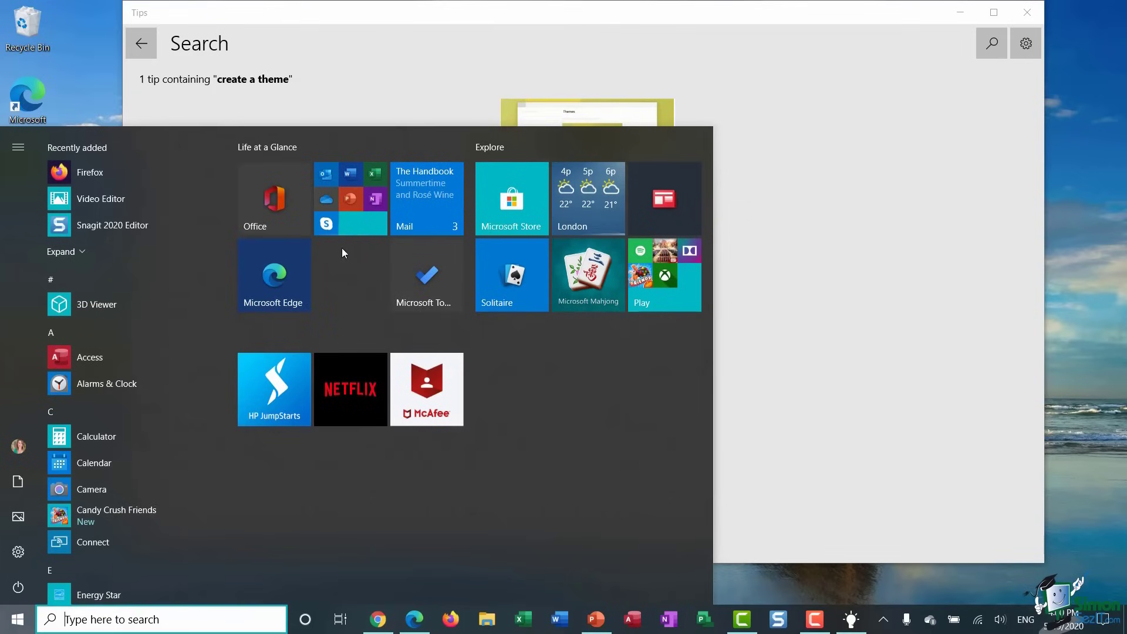
click(80, 414)
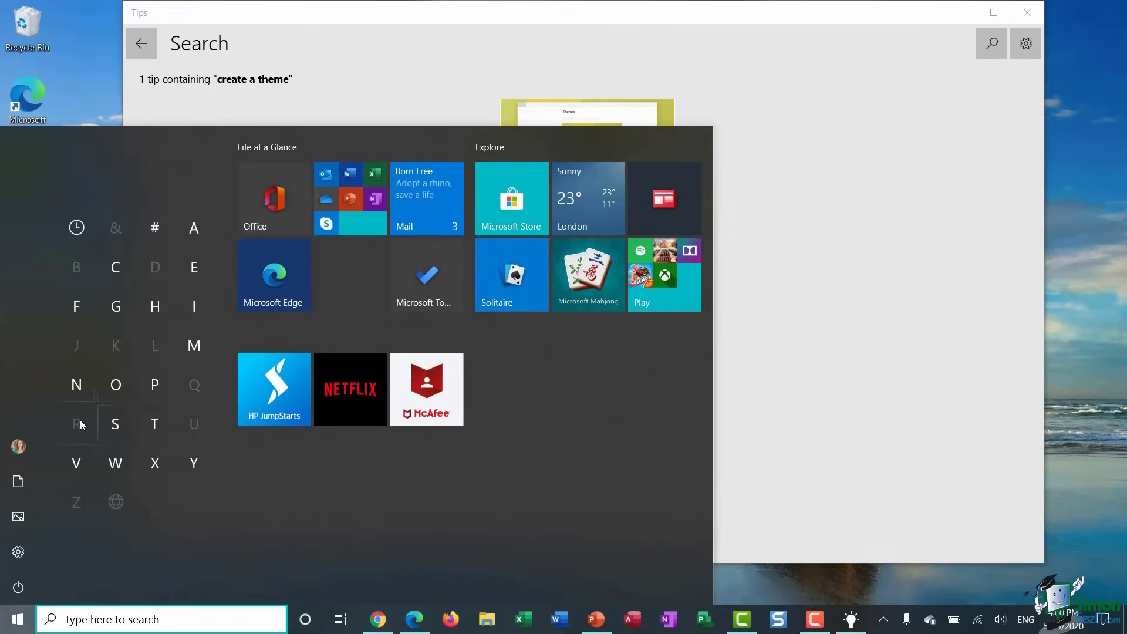
click(147, 420)
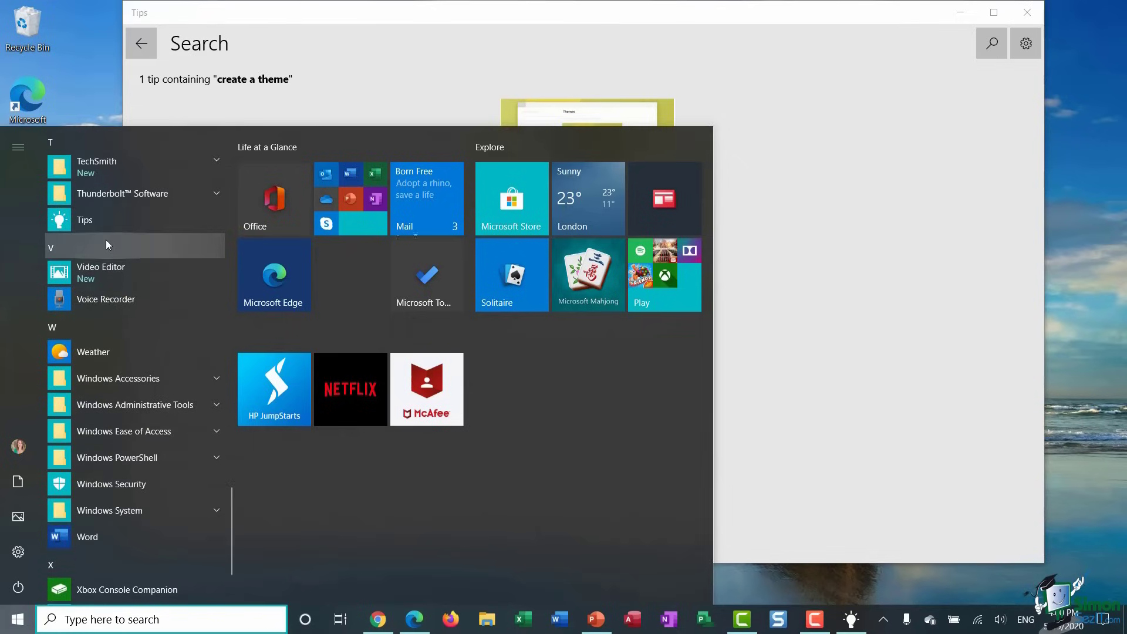
right_click(101, 222)
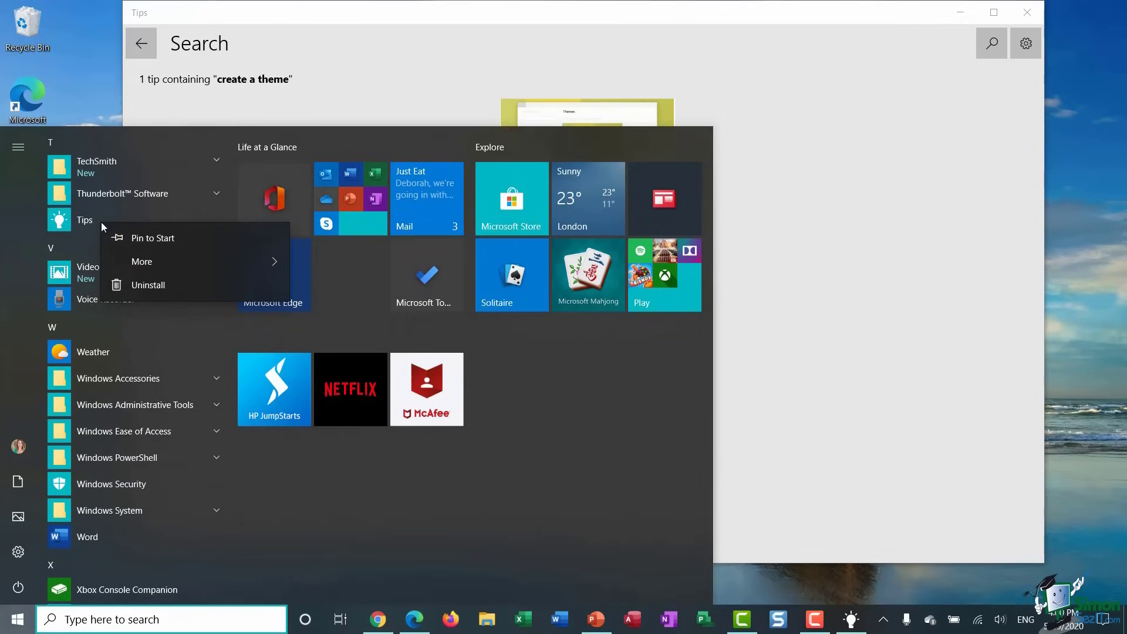
click(133, 246)
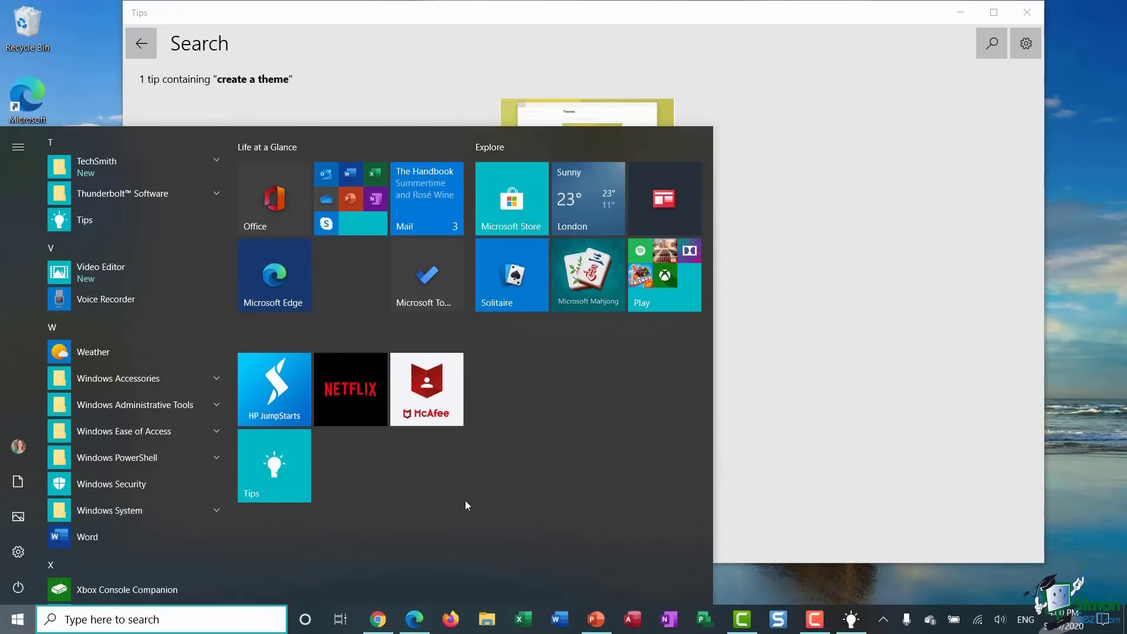
click(783, 299)
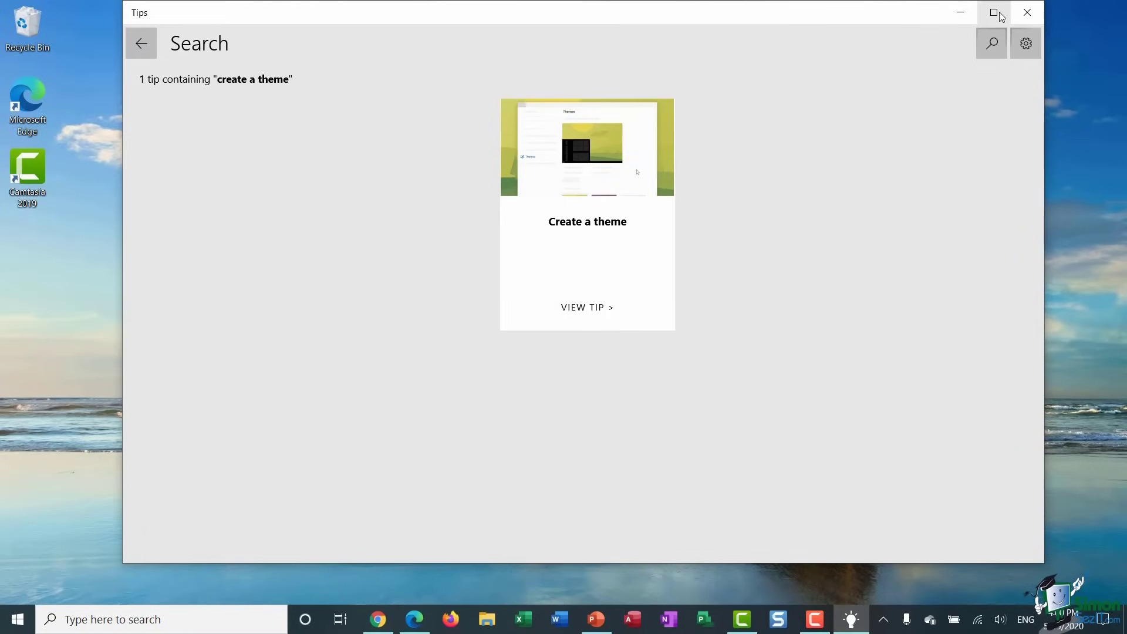
click(1042, 12)
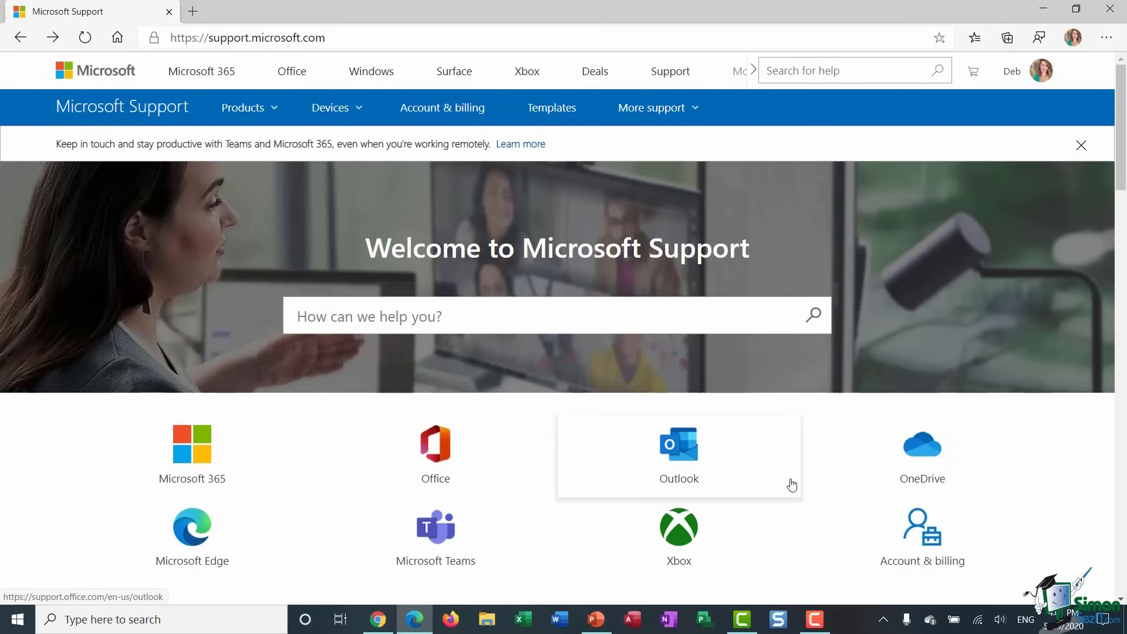
scroll(792, 485, down, 1)
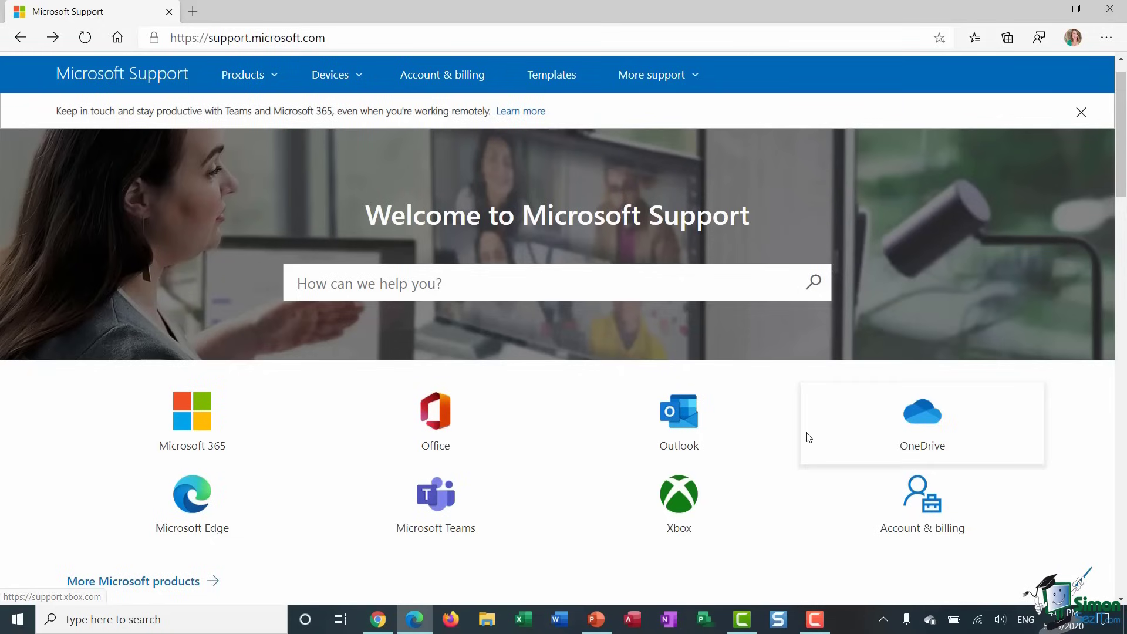
scroll(805, 438, down, 2)
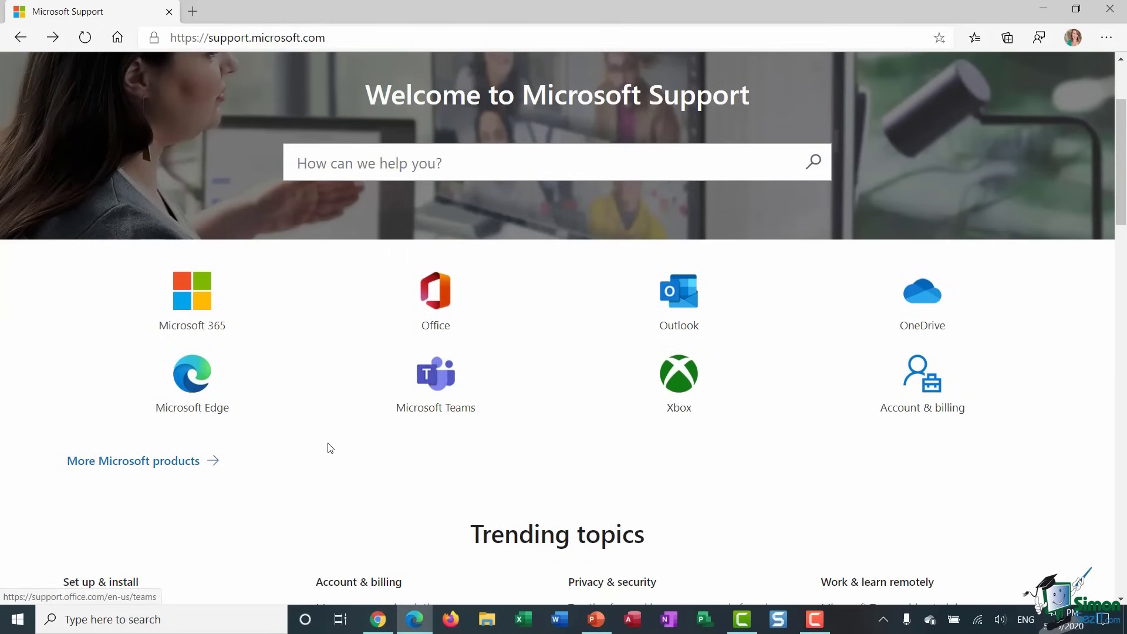
- Open More Microsoft products, choose Windows 10, and keep Windows 10 in the product dropdown
click(150, 464)
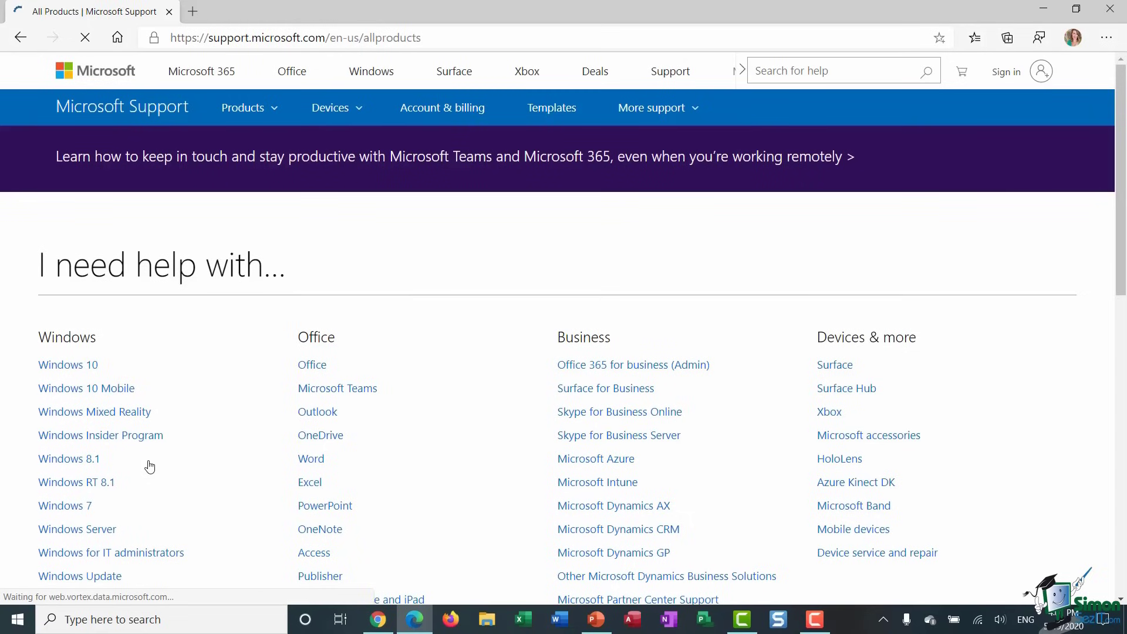
click(71, 366)
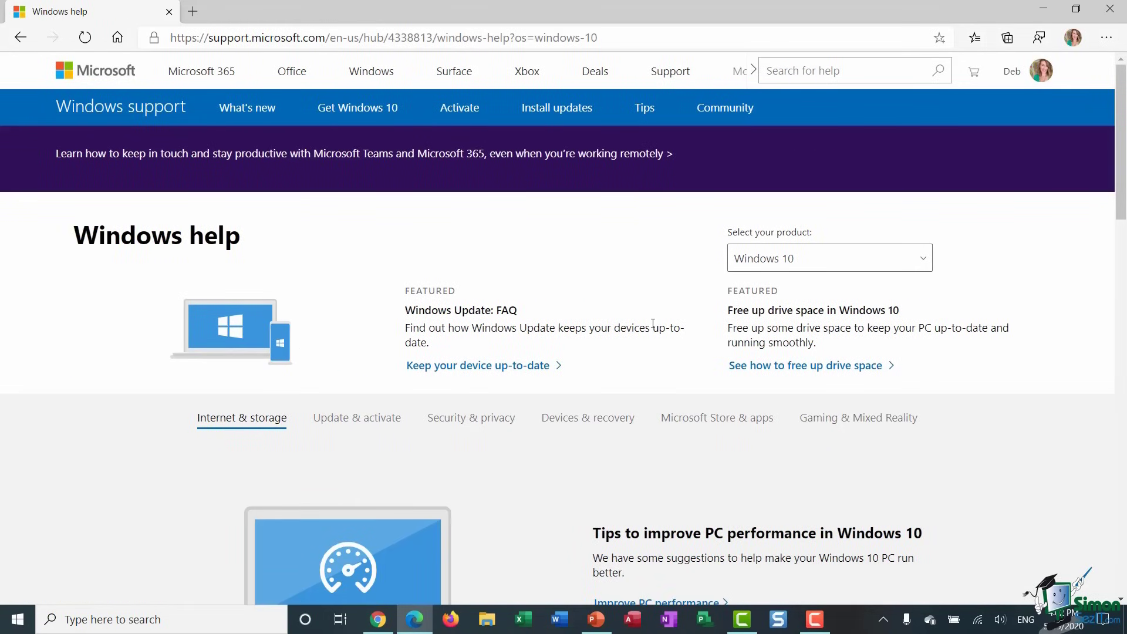
click(927, 262)
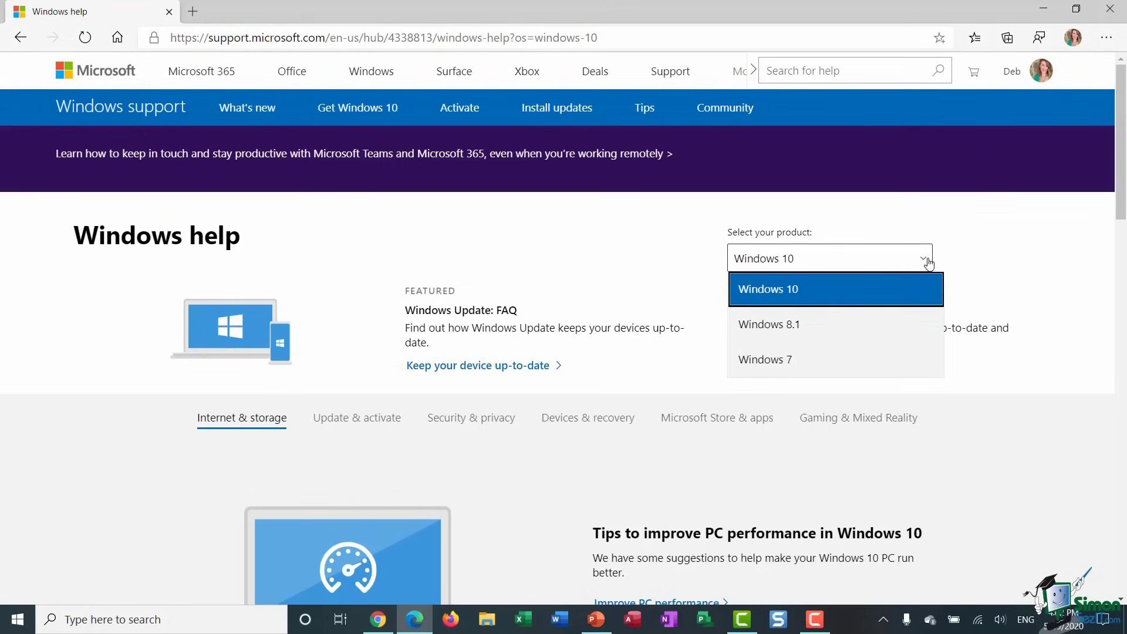
click(990, 274)
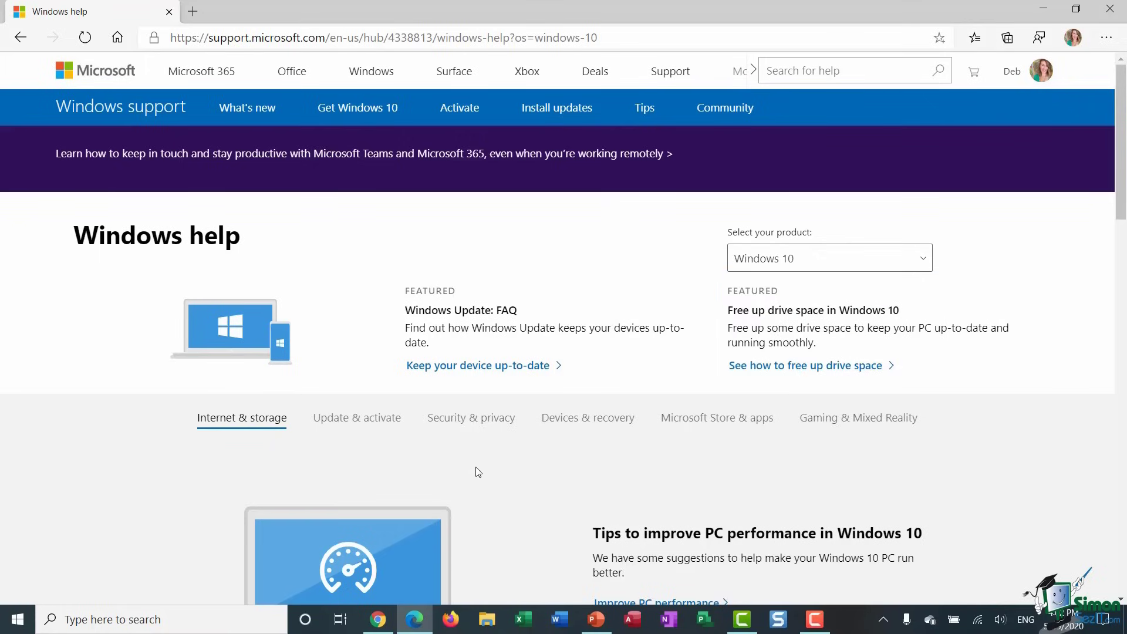
- Expand the Microsoft Edge and Files, folders & storage topics on the Windows help page
scroll(479, 472, down, 2)
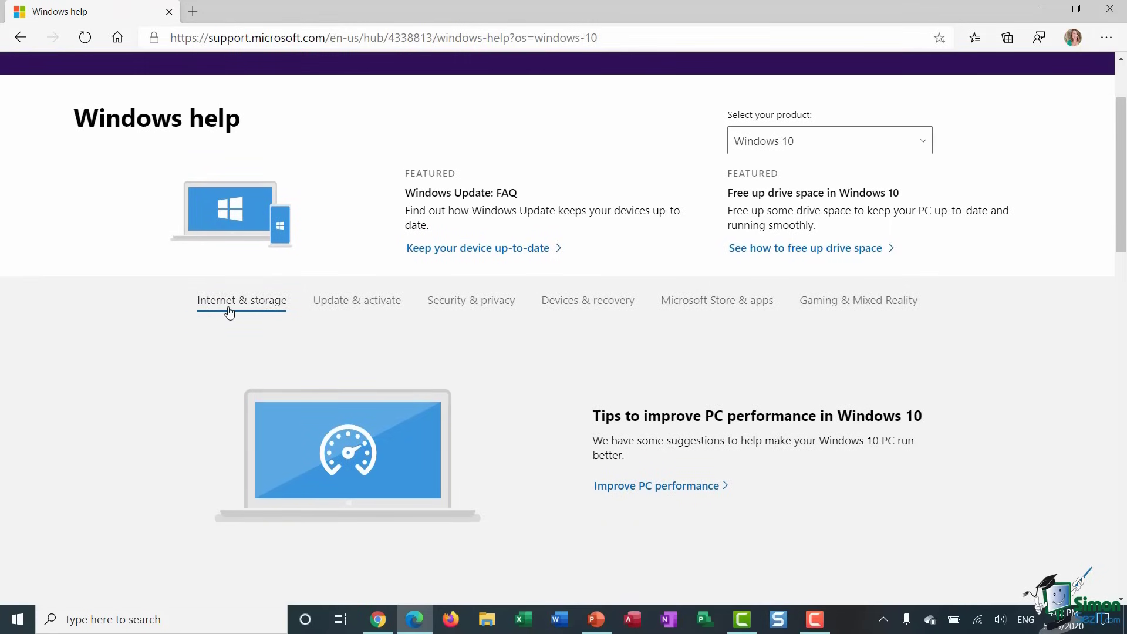
scroll(530, 437, down, 2)
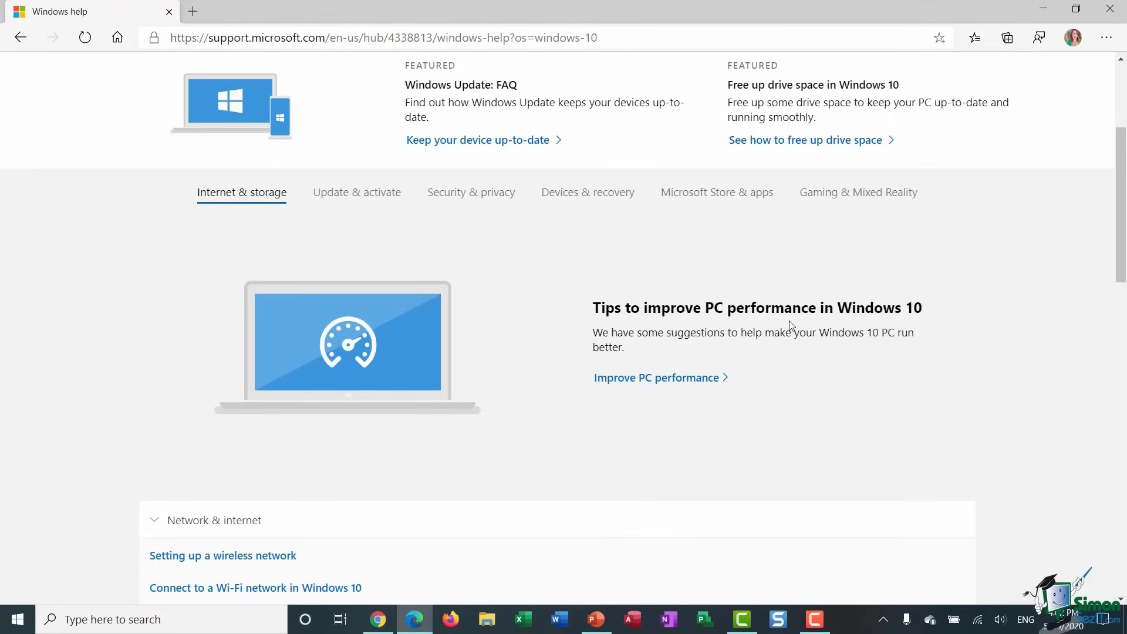
scroll(504, 408, down, 2)
scroll(505, 408, down, 6)
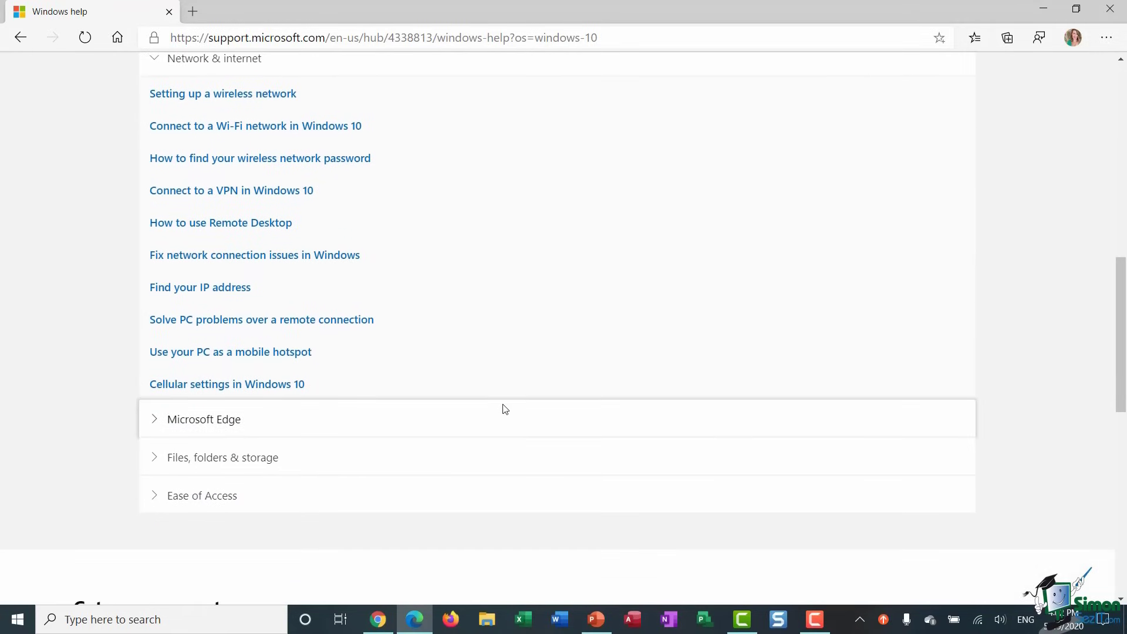
click(165, 424)
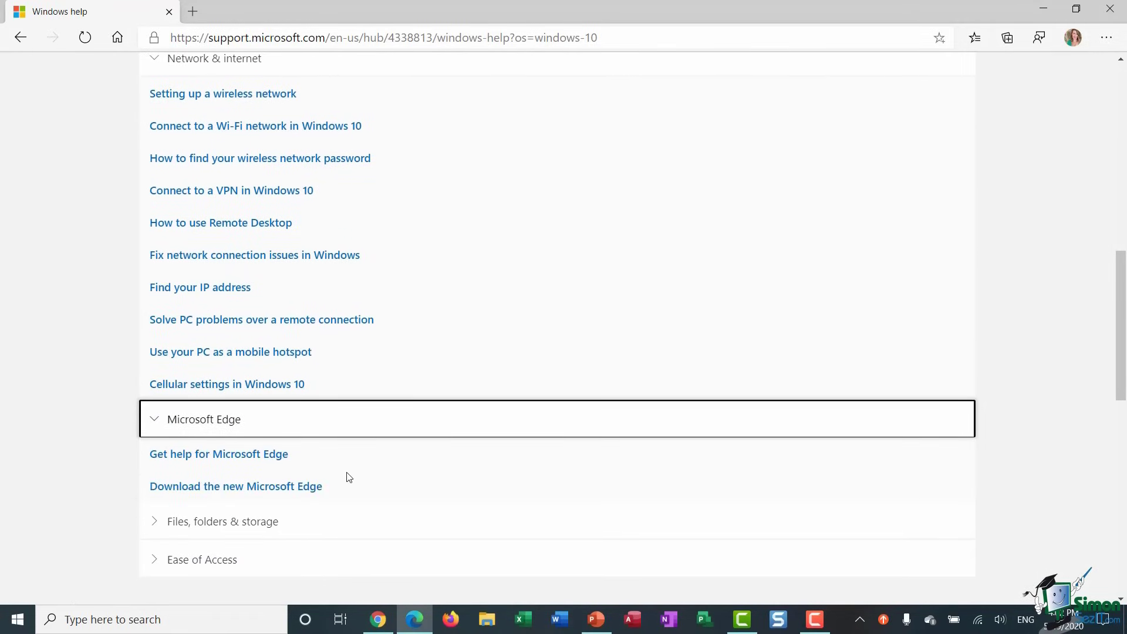
scroll(347, 477, down, 2)
click(154, 433)
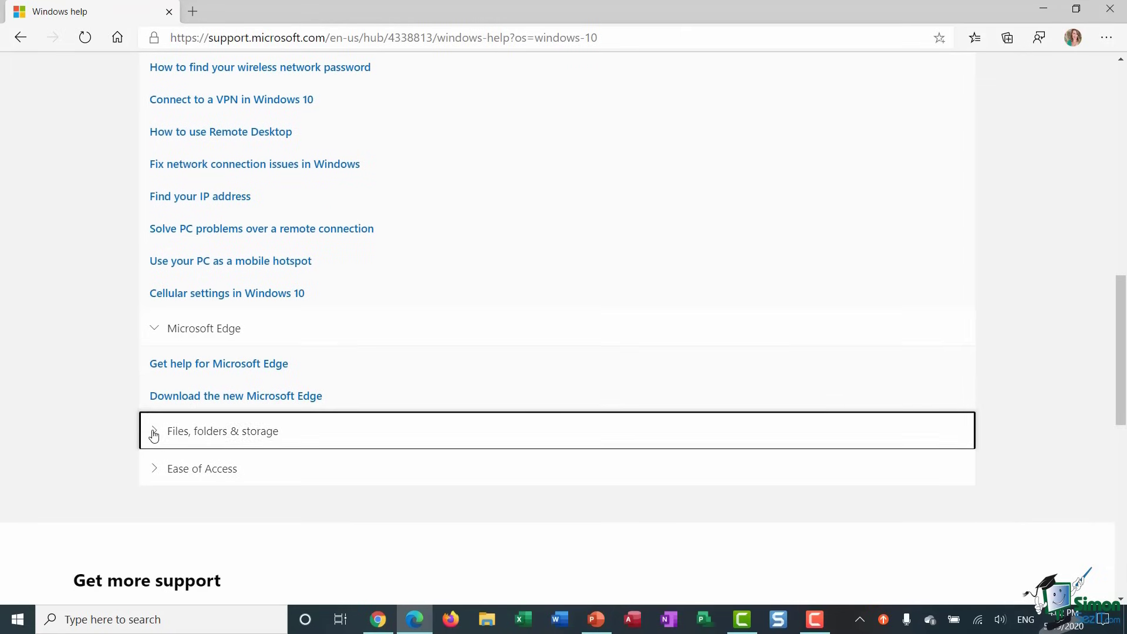
scroll(377, 494, up, 12)
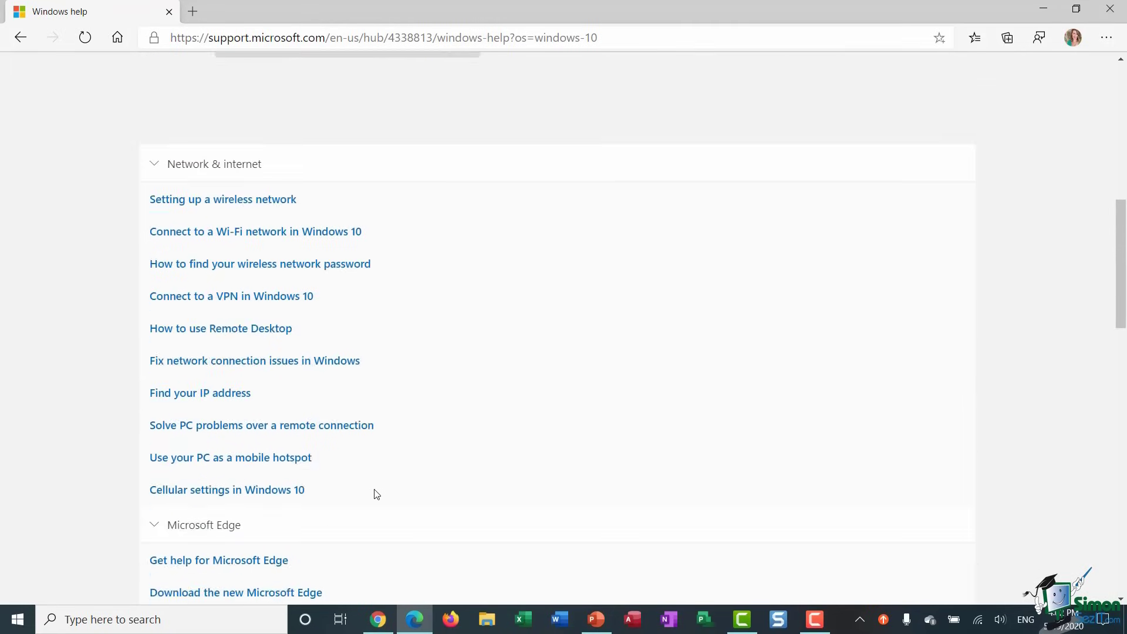
scroll(376, 494, down, 1)
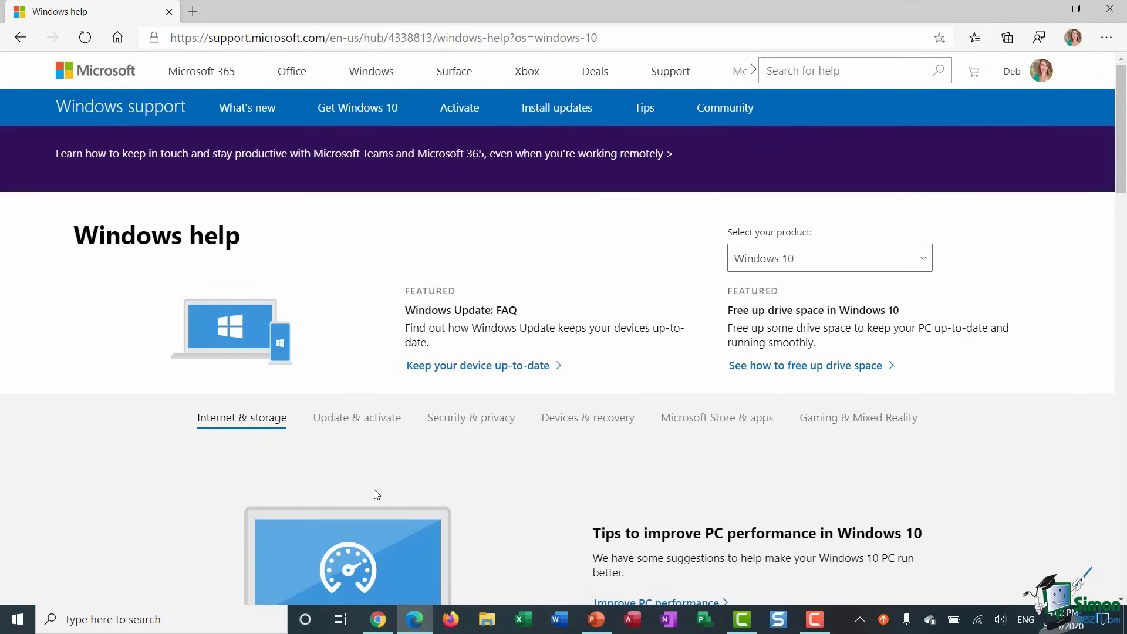
- Read through the what's new in Windows 10 article, then go to the Community forum
click(262, 112)
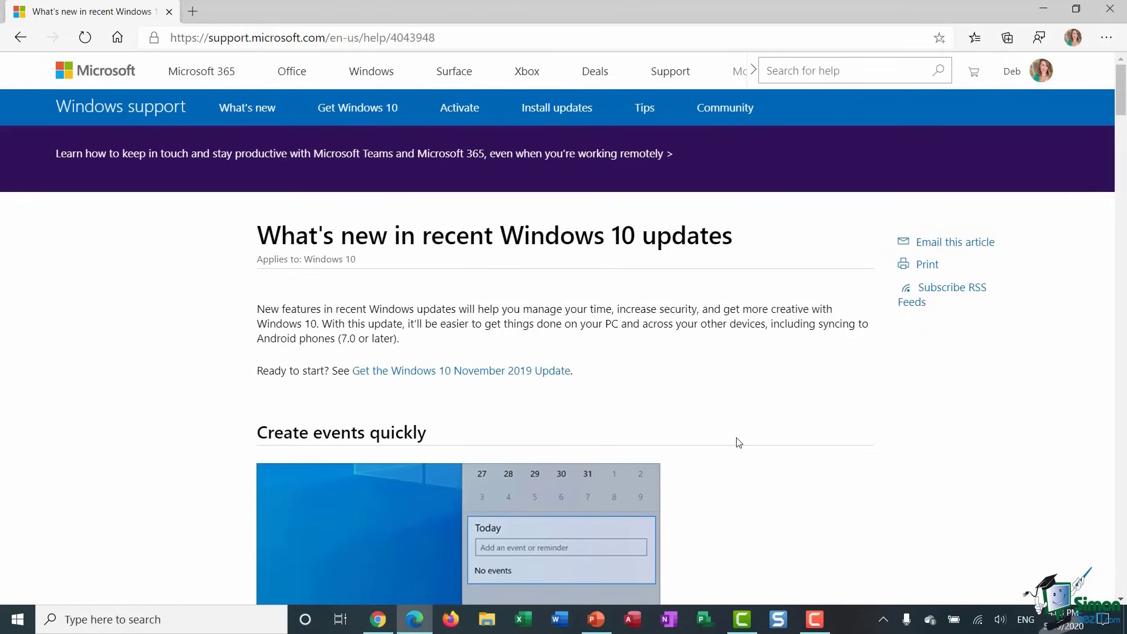
scroll(738, 443, down, 5)
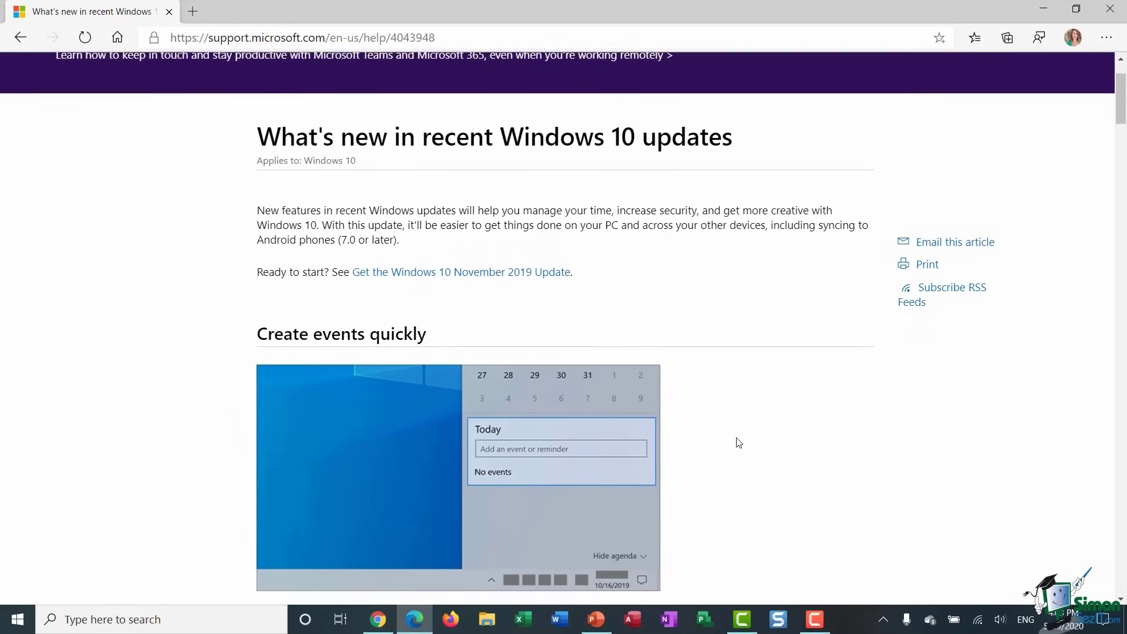
scroll(739, 442, down, 1)
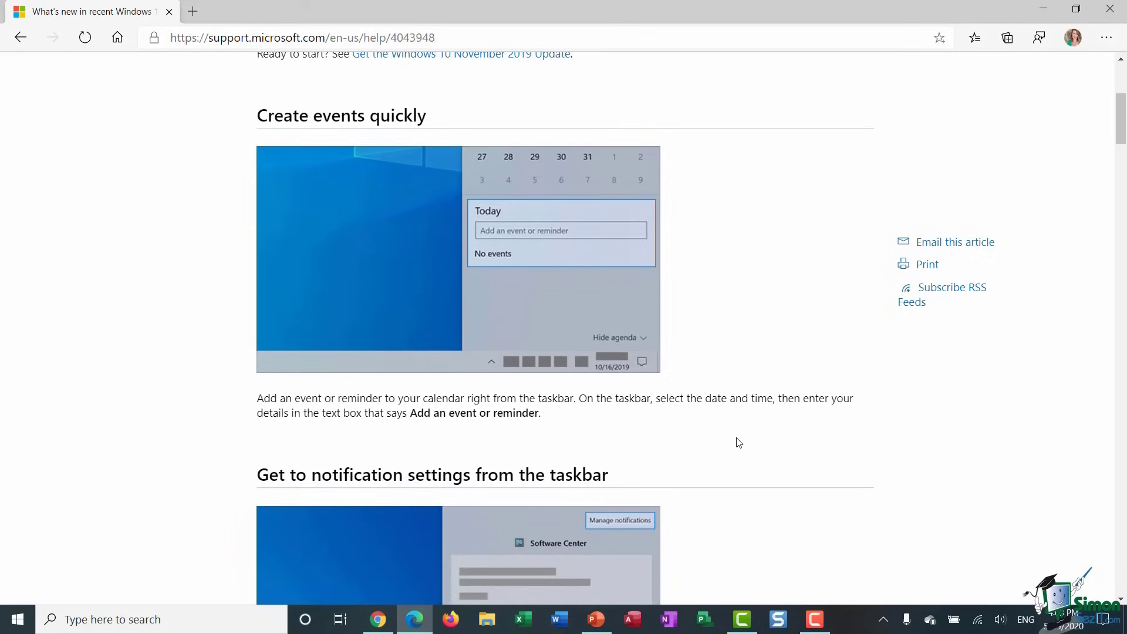
scroll(738, 442, down, 7)
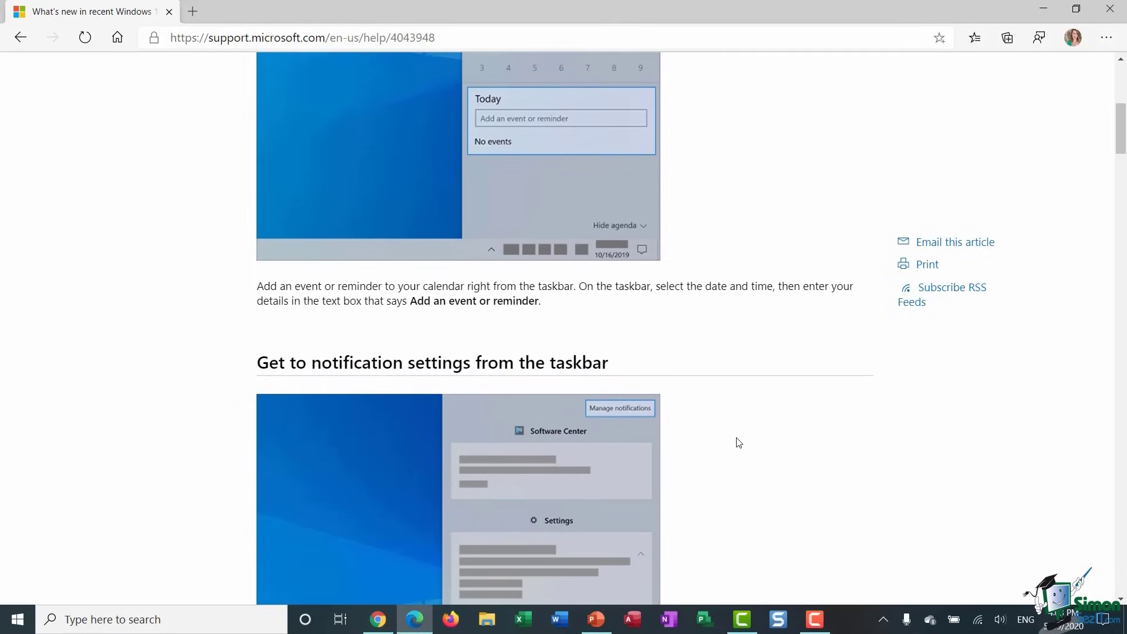
scroll(739, 443, down, 5)
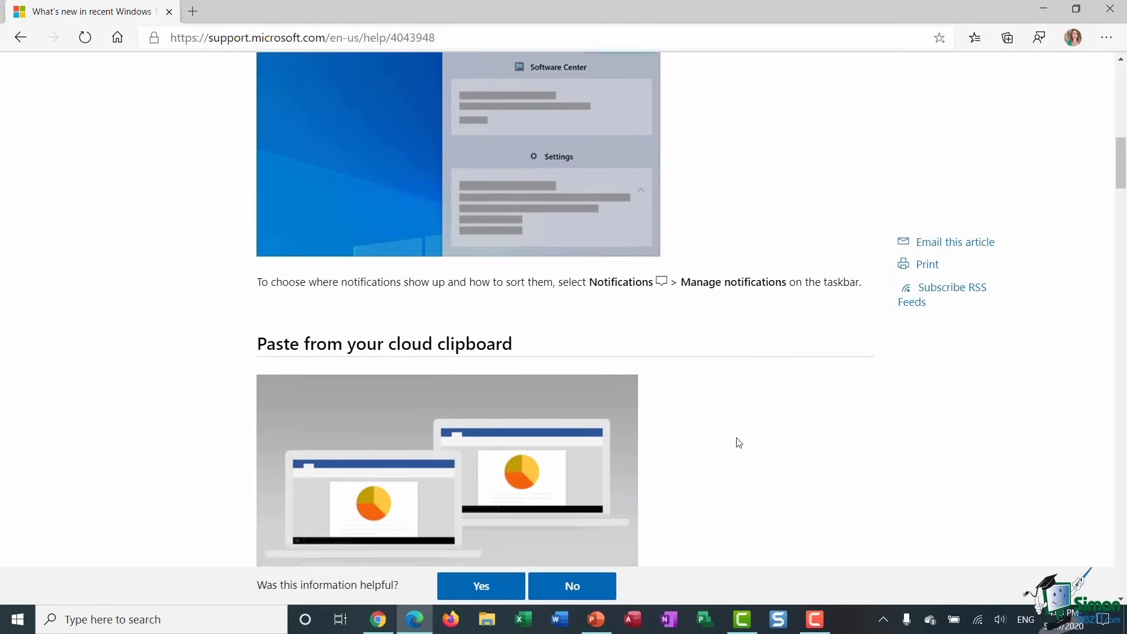
scroll(738, 443, up, 2)
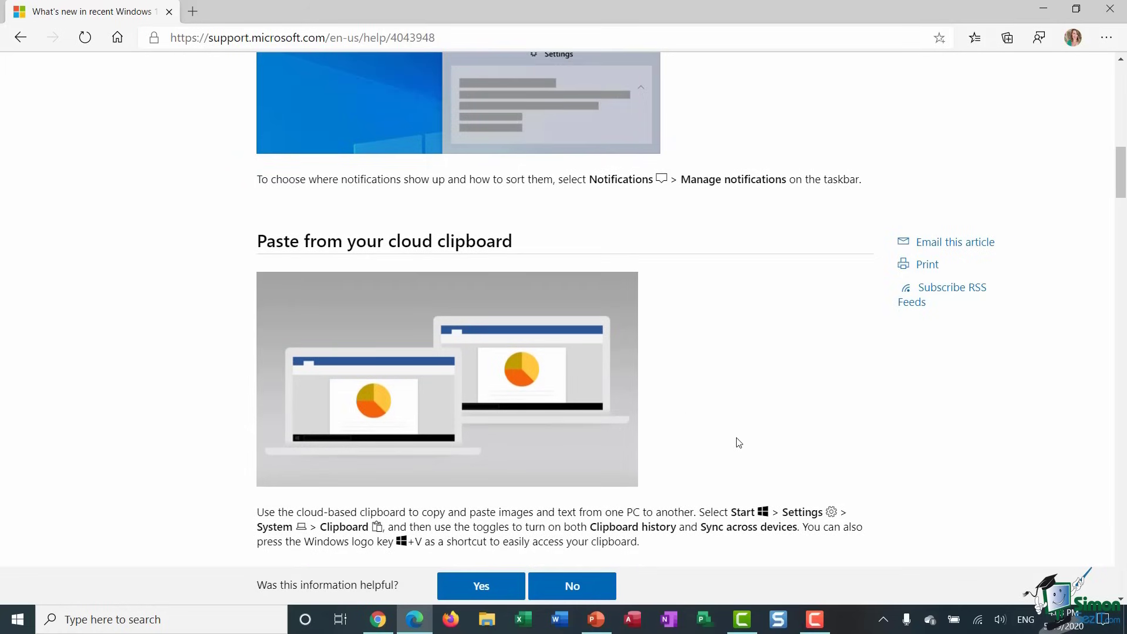
scroll(739, 442, up, 15)
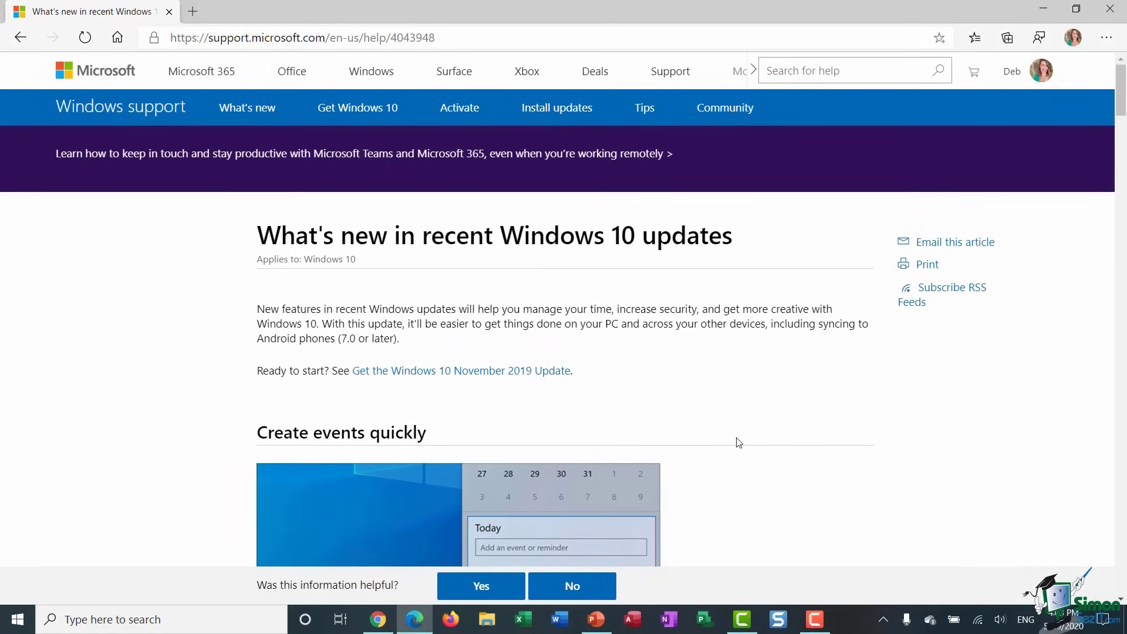
click(732, 107)
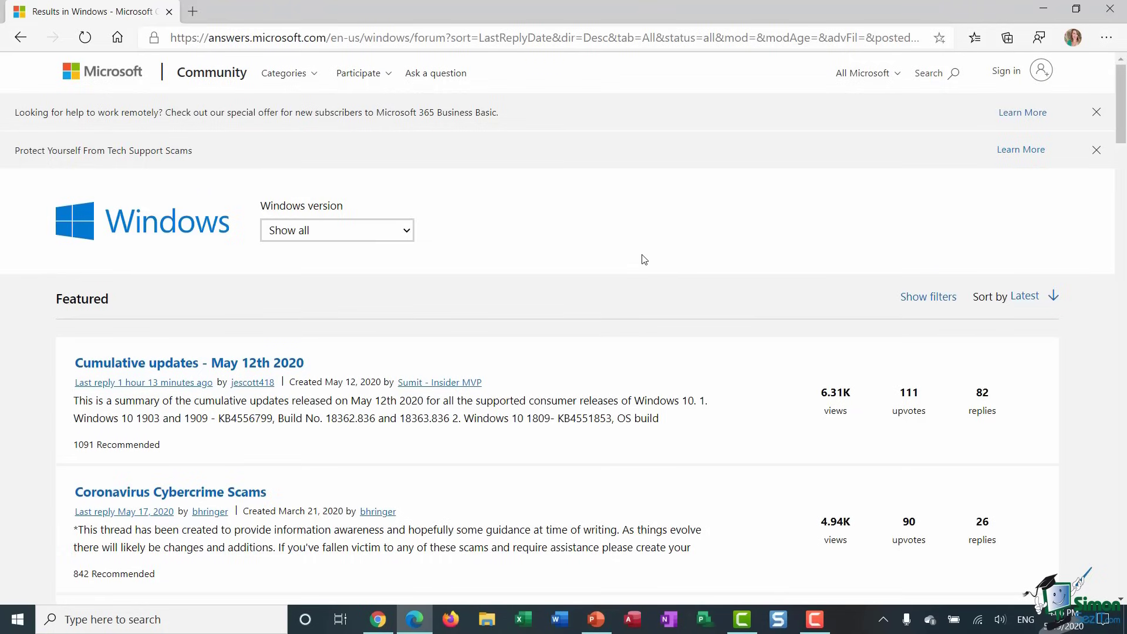
- Browse the Windows forum's featured and latest threads, then return to the top
scroll(644, 259, down, 12)
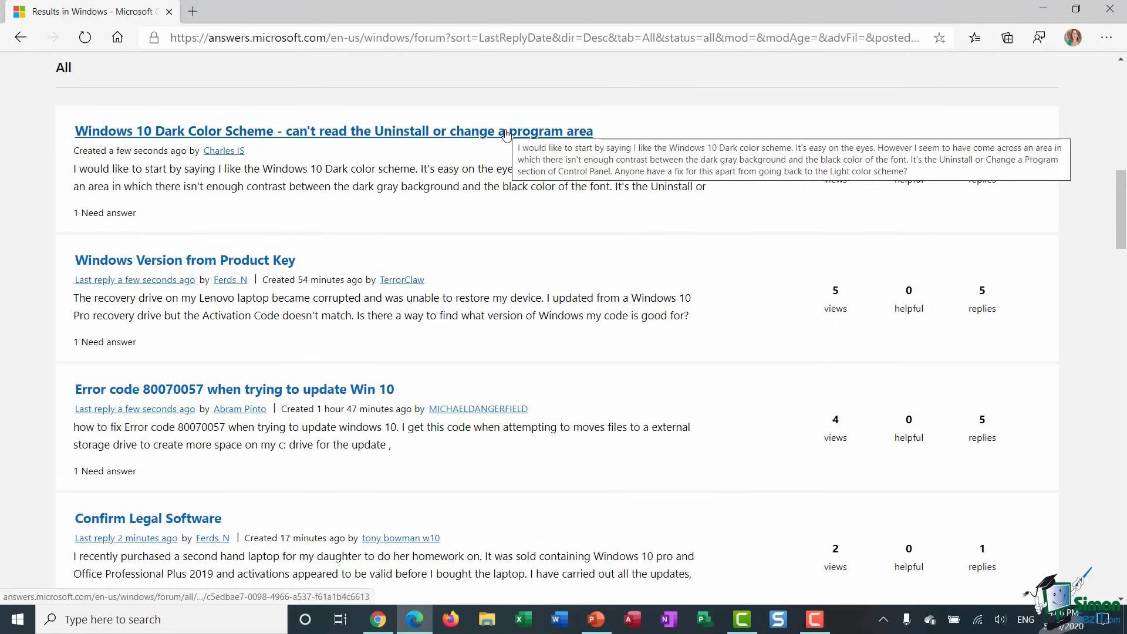
scroll(614, 230, down, 3)
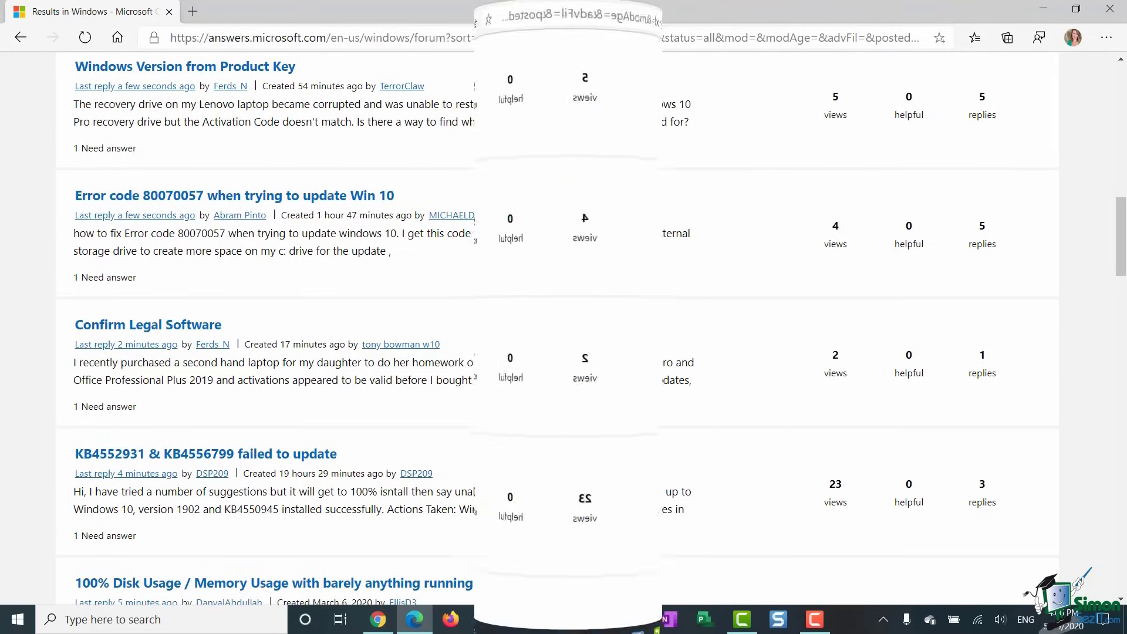
scroll(611, 229, up, 15)
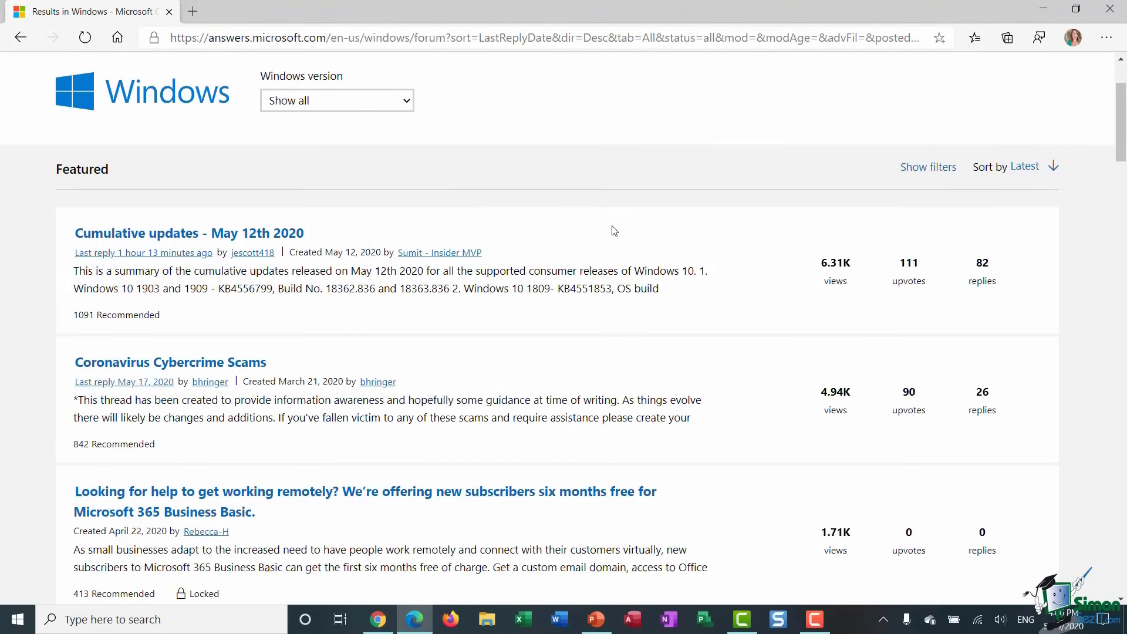
- Close Edge and launch Windows Settings from the Start menu
click(1113, 11)
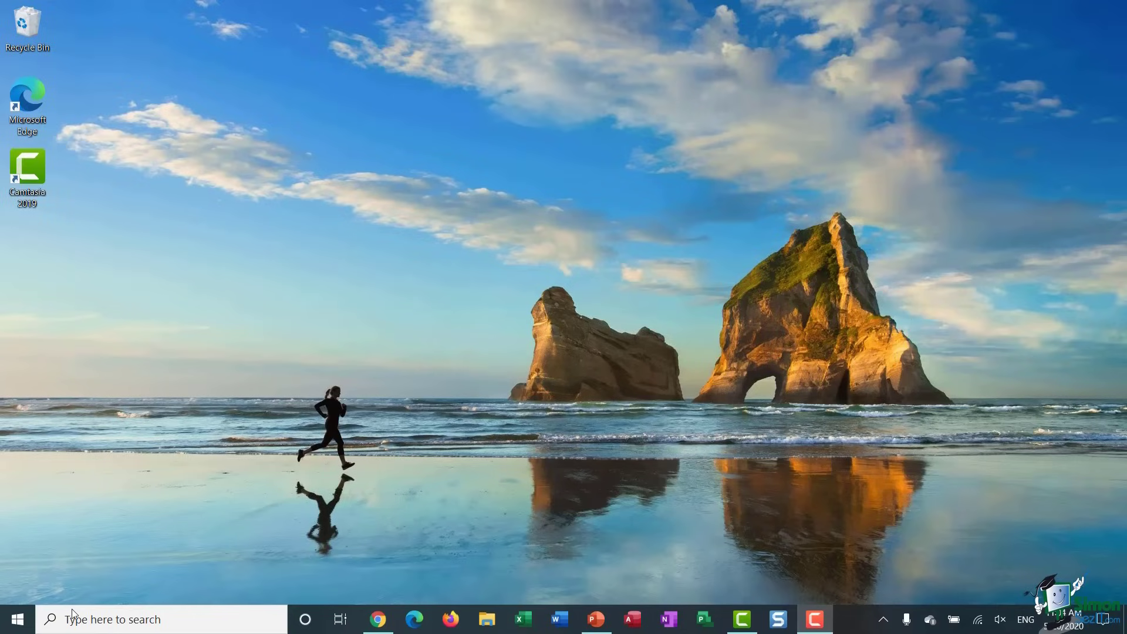
click(17, 624)
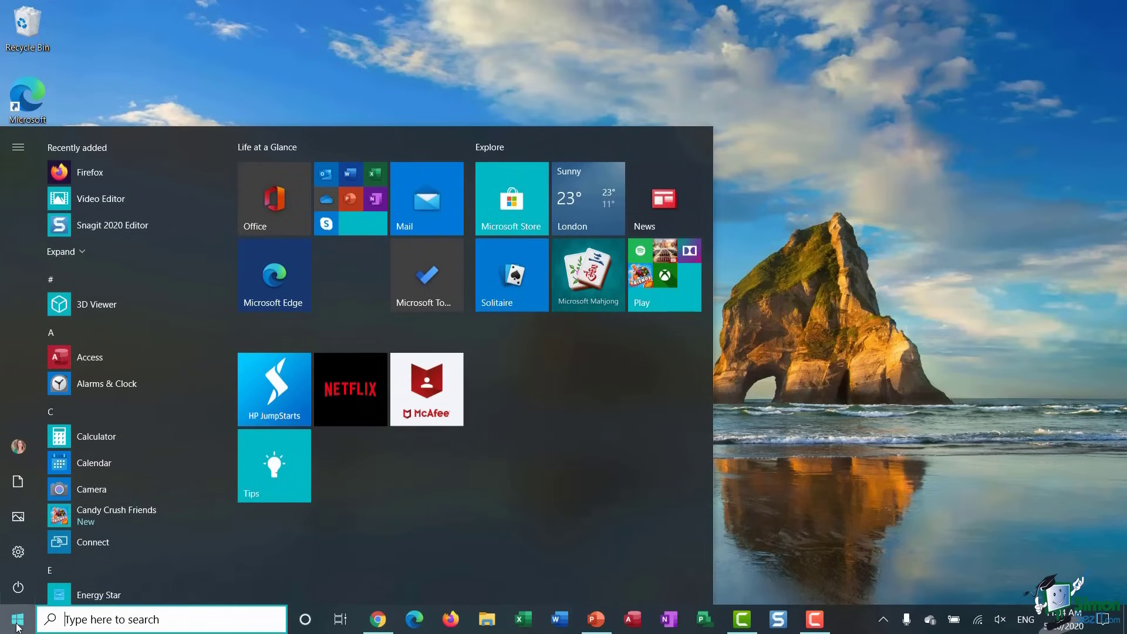
click(10, 555)
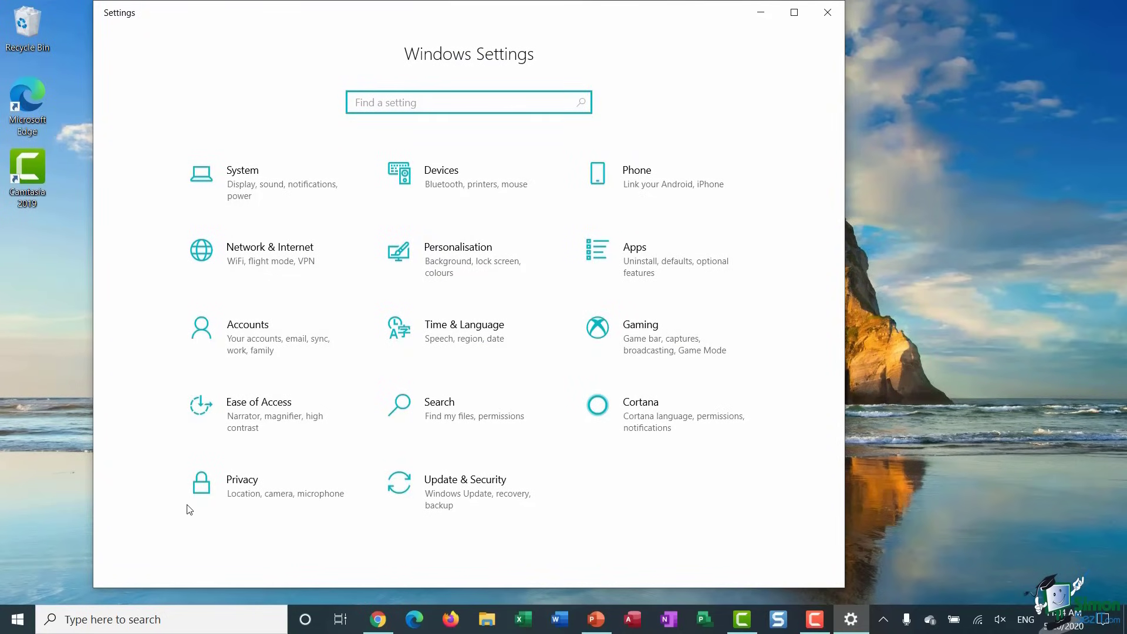
- Go to Update & Security and review the Windows Update list of pending-install updates
click(468, 491)
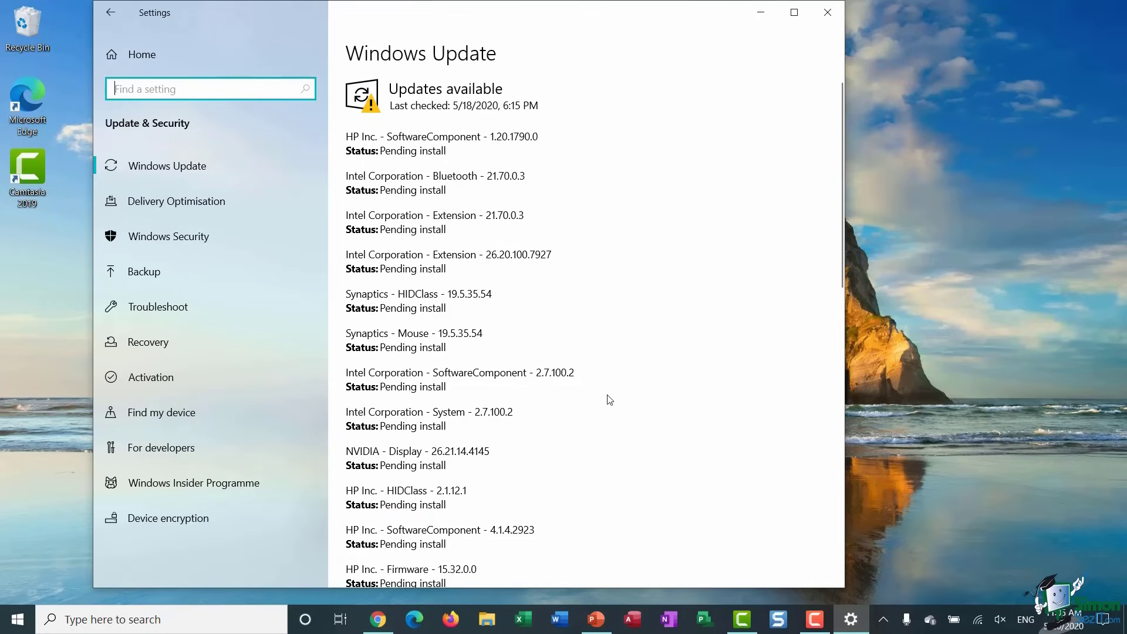
scroll(609, 400, down, 8)
scroll(610, 400, up, 8)
scroll(610, 401, down, 4)
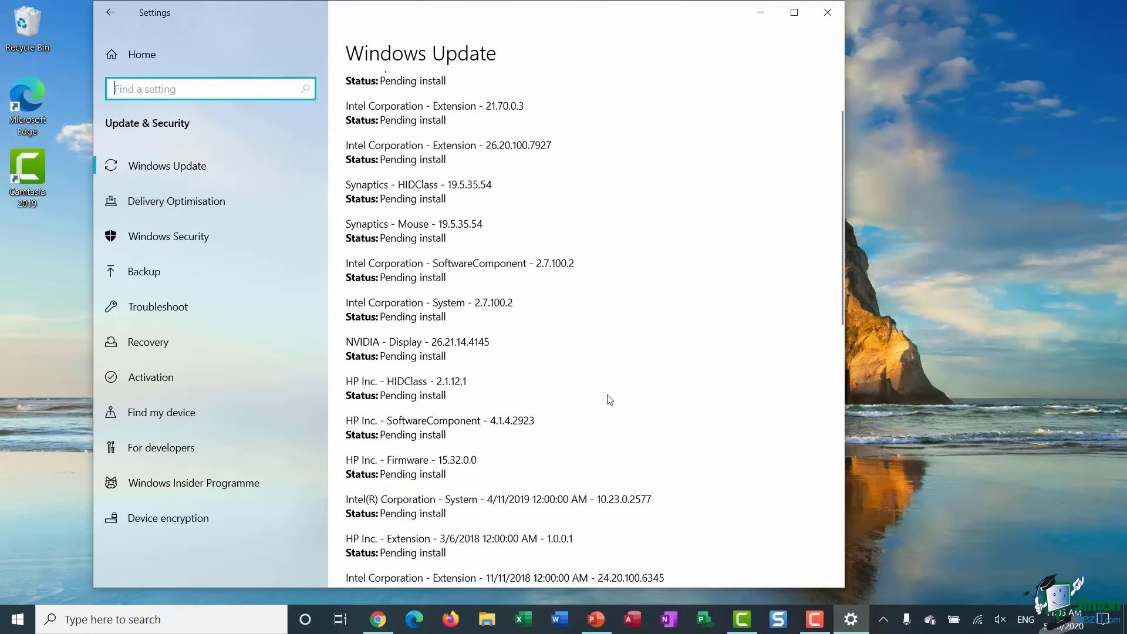
scroll(610, 400, up, 4)
scroll(609, 400, down, 9)
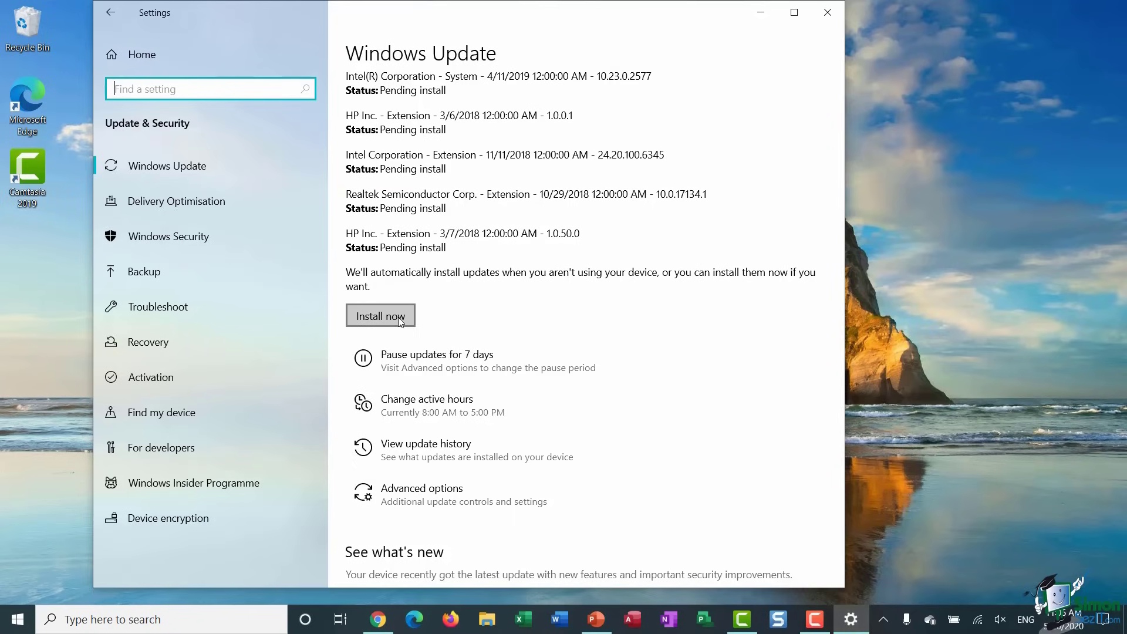
scroll(576, 304, down, 2)
scroll(575, 304, down, 2)
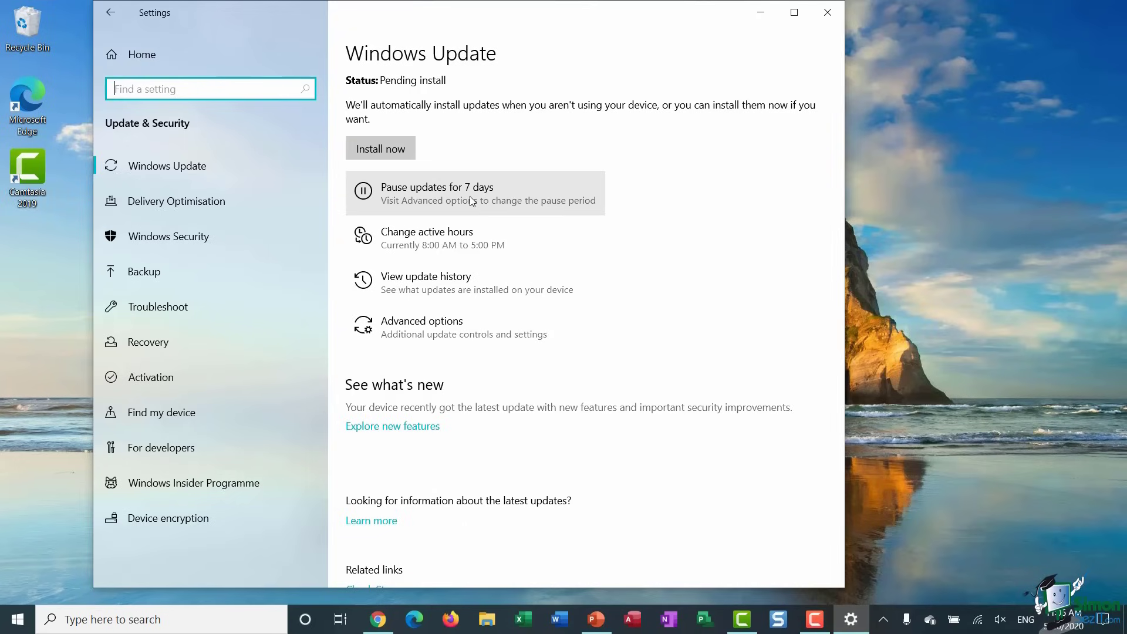
click(471, 200)
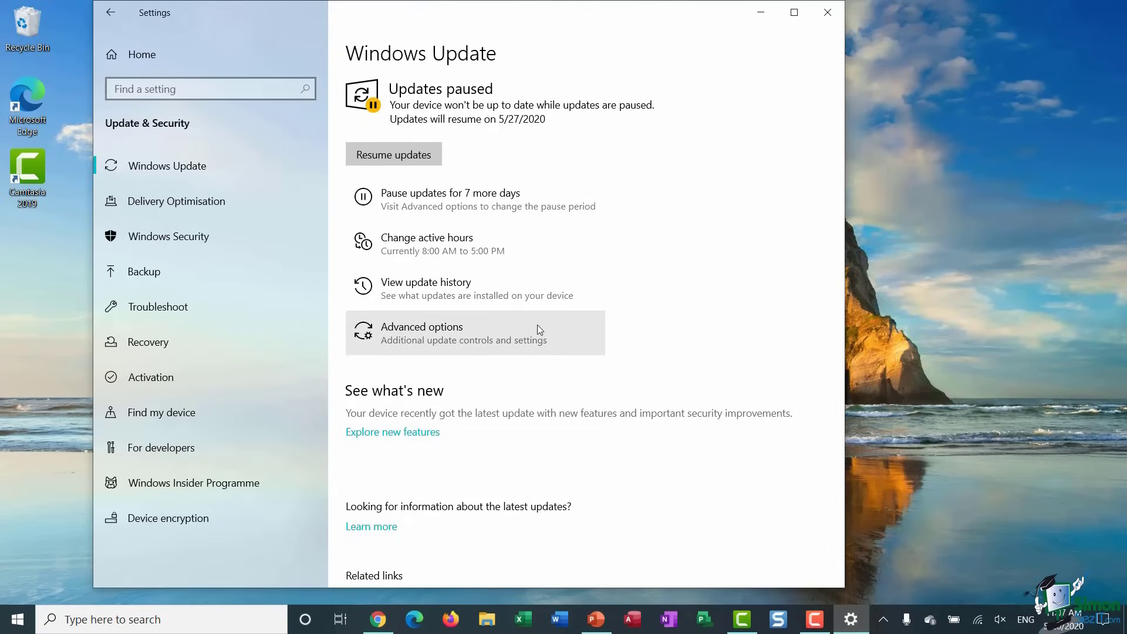
click(523, 241)
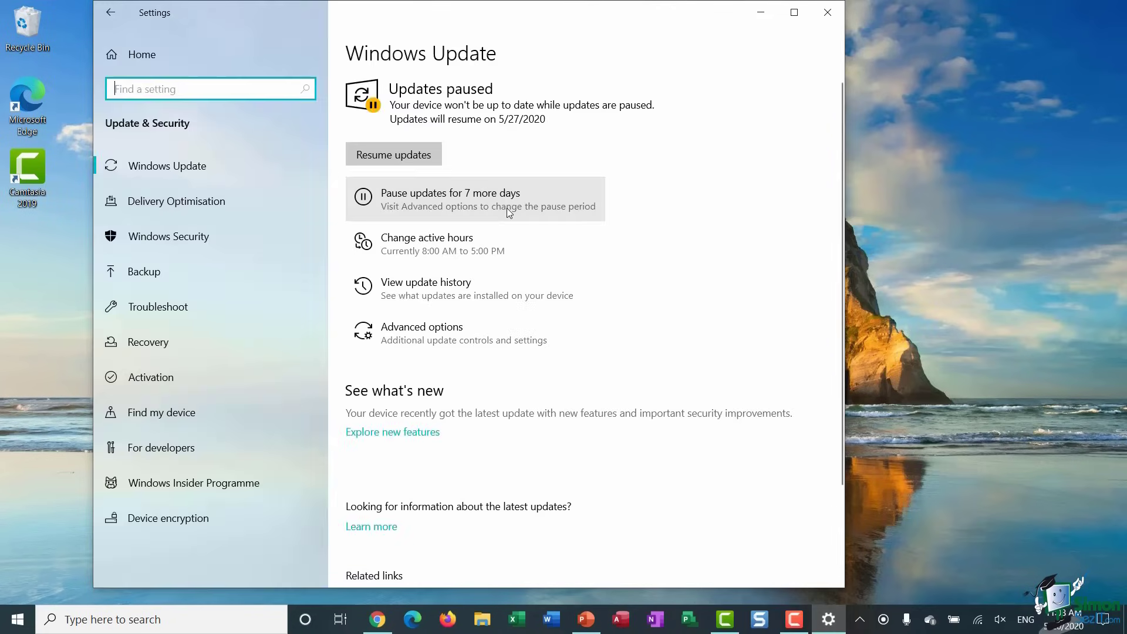
click(431, 291)
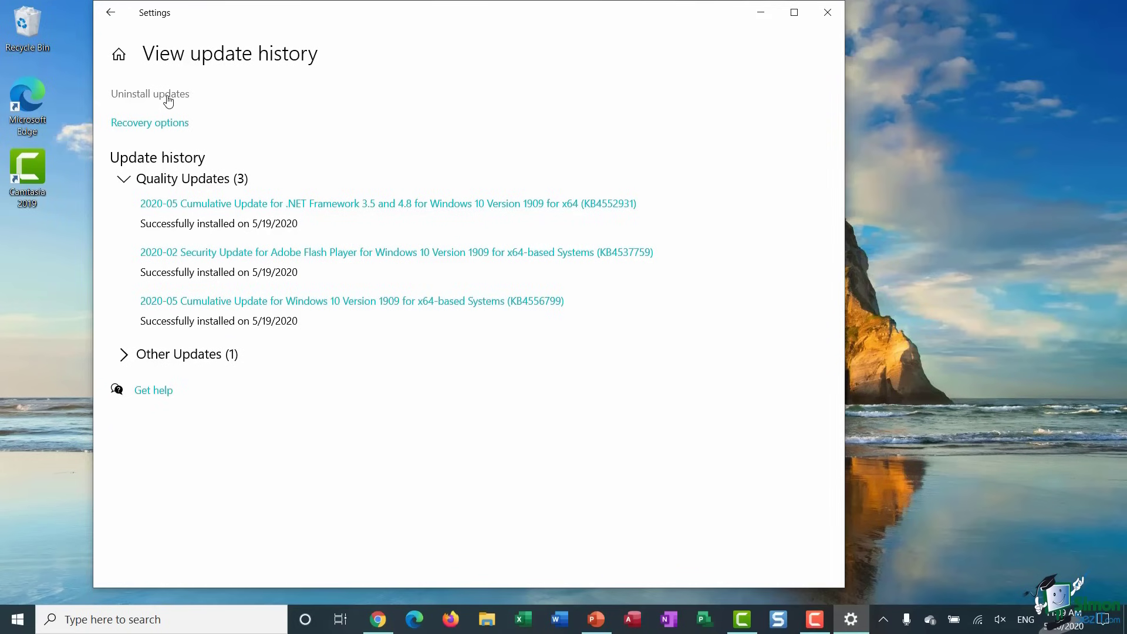
click(111, 13)
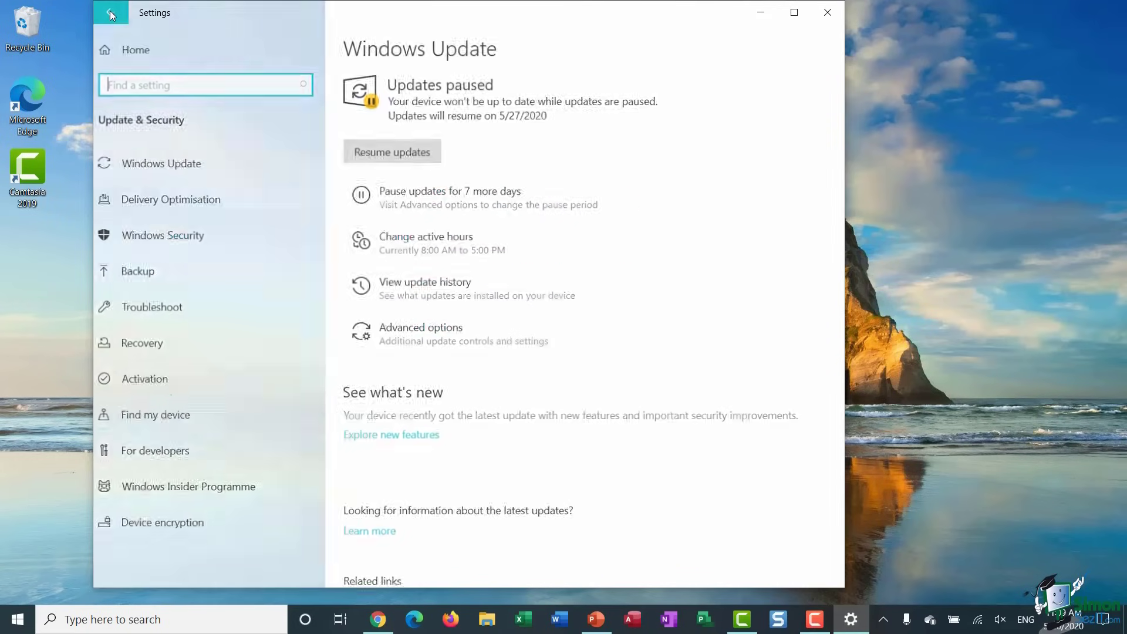
- Review the Advanced options toggles and Pause until date, then return to Windows Update
click(446, 334)
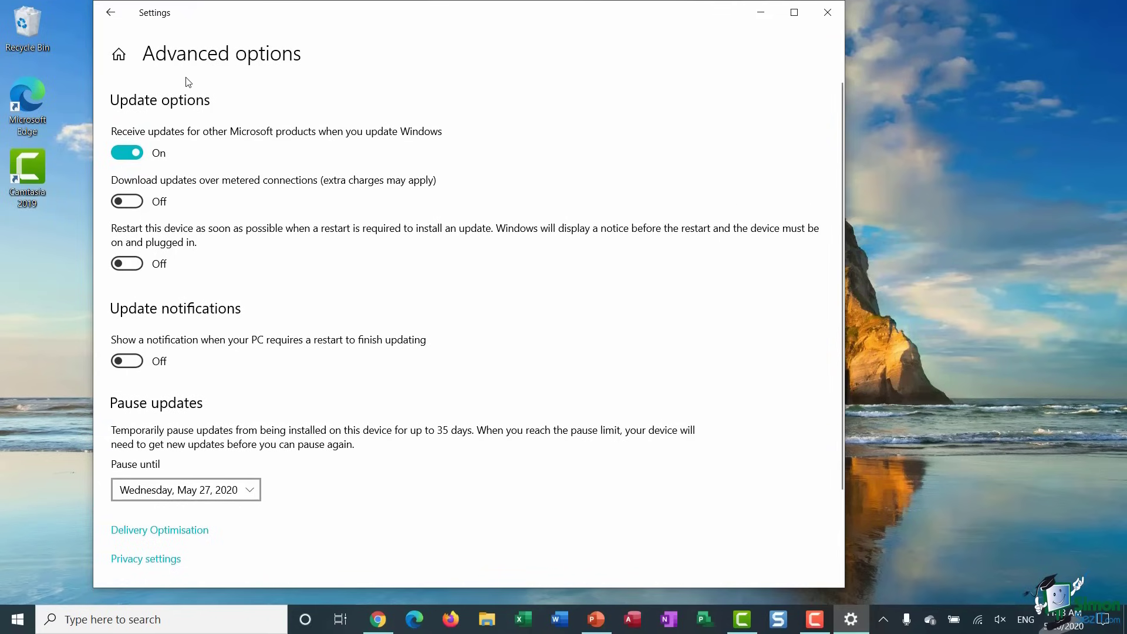
click(109, 14)
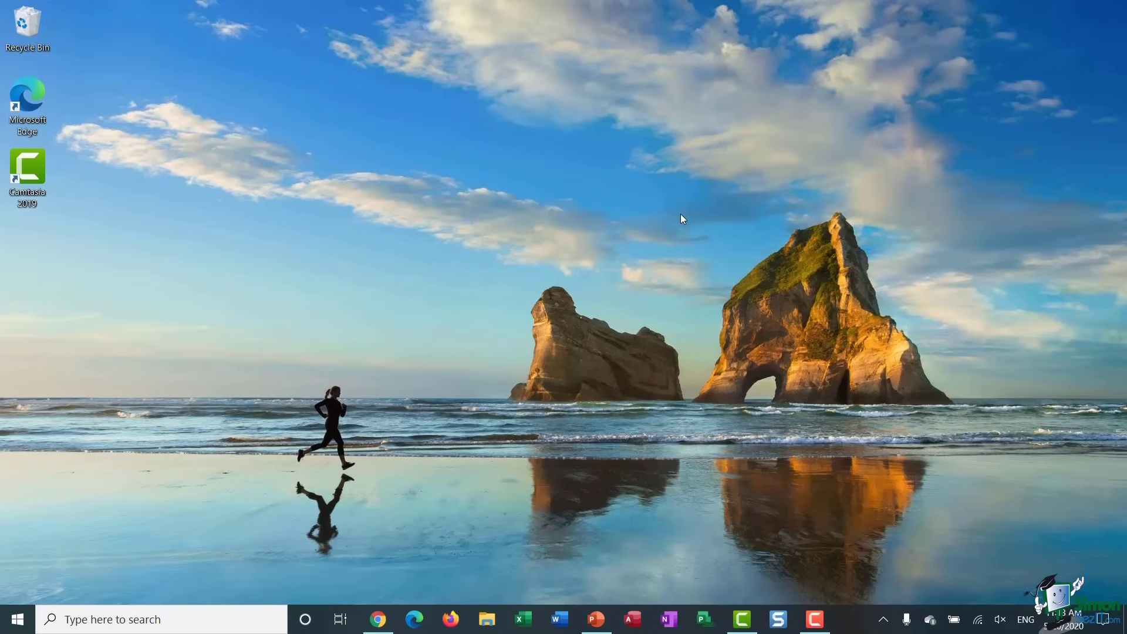
- Launch Microsoft Store from its Start menu tile
key(super)
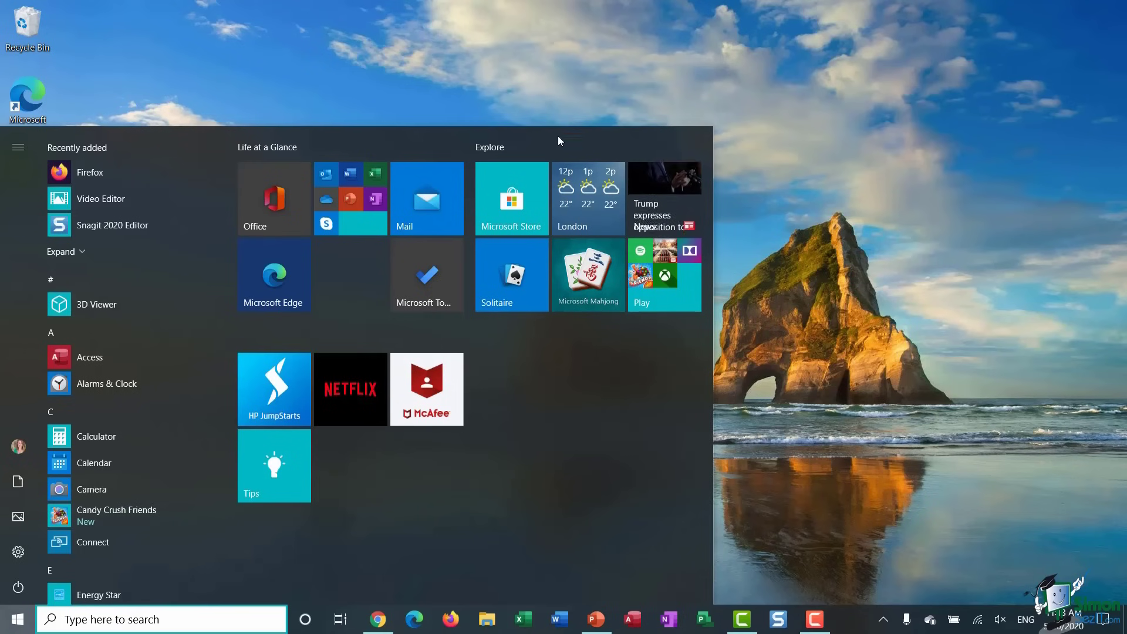
click(504, 209)
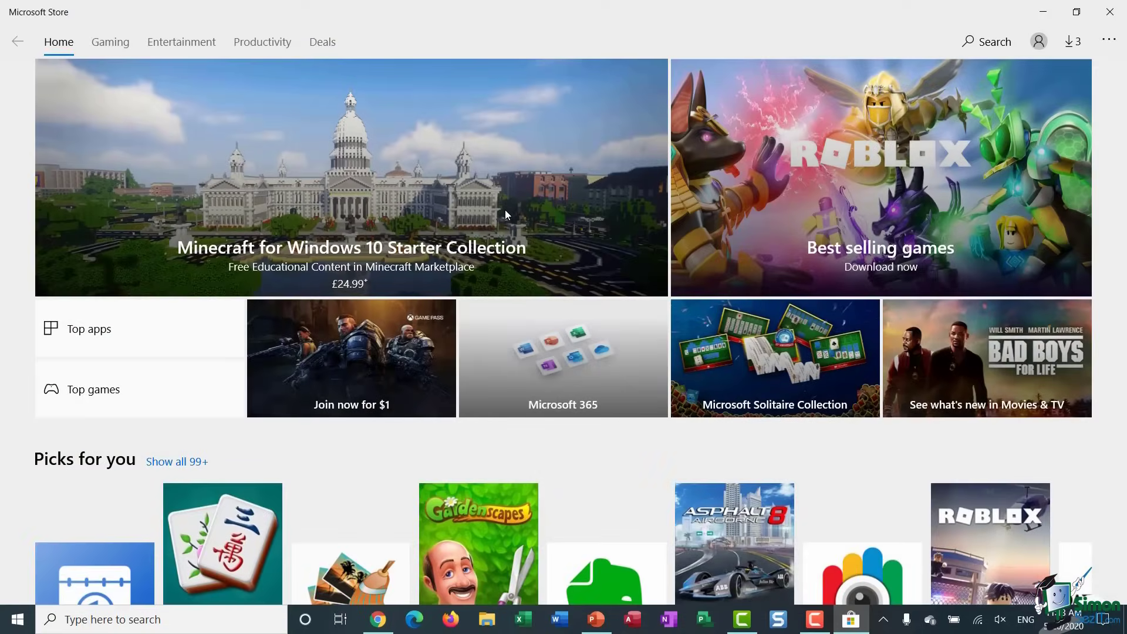
- Show Downloads and updates with Xbox Game Bar, Your Phone and VP9 Video Extensions updates
click(1108, 41)
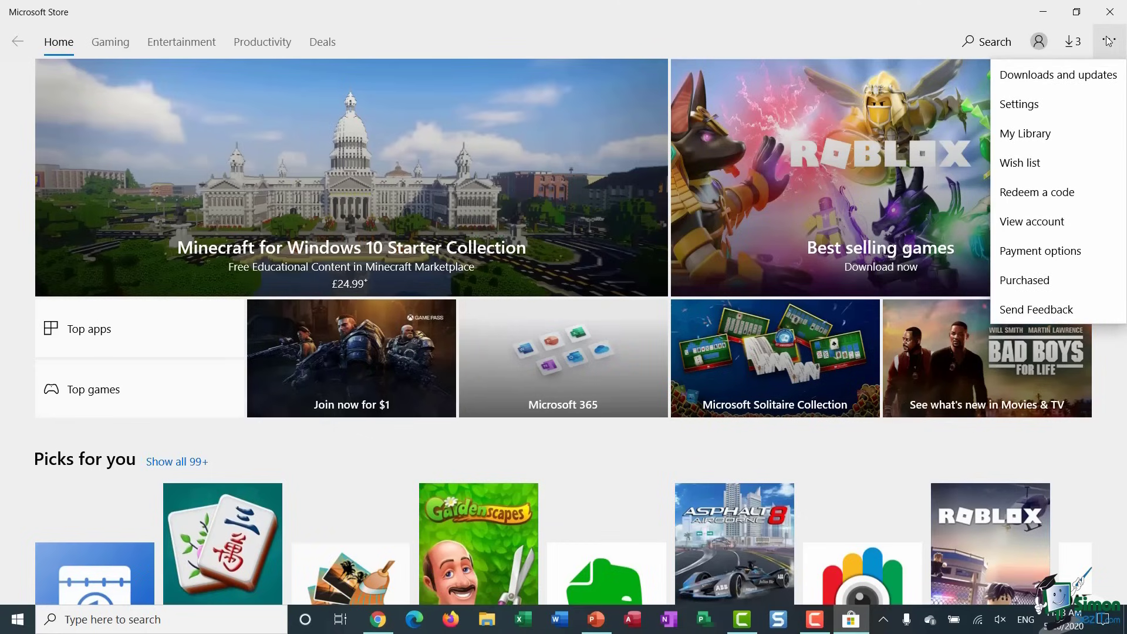
click(1089, 85)
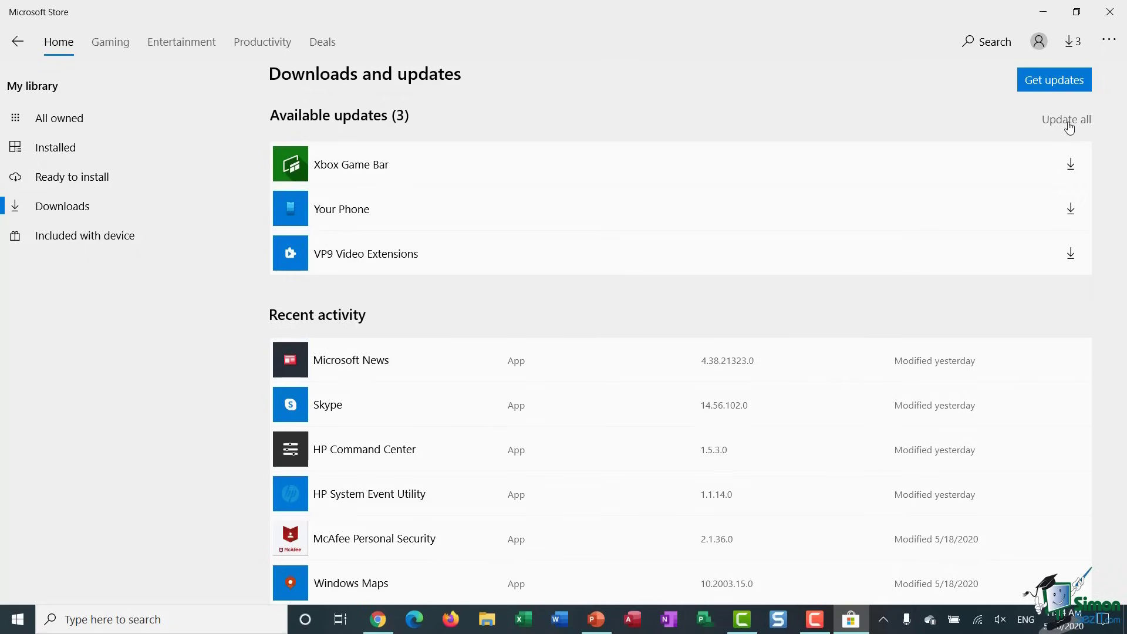
- Check for app updates, then view Store Settings for auto-update, live tile and video autoplay
click(1066, 77)
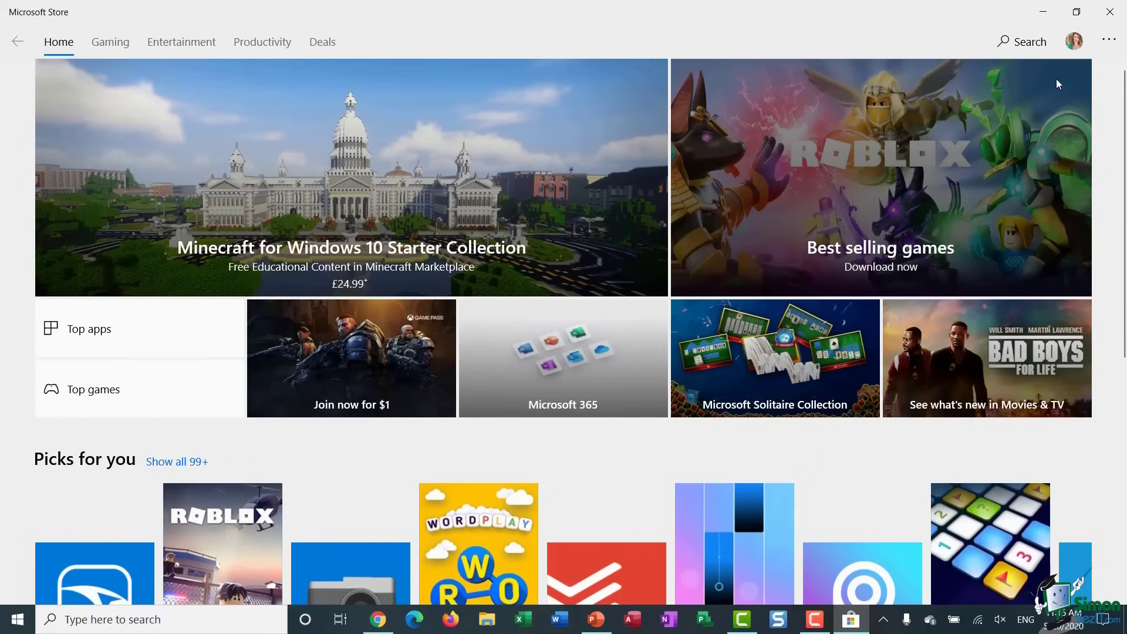
click(1116, 36)
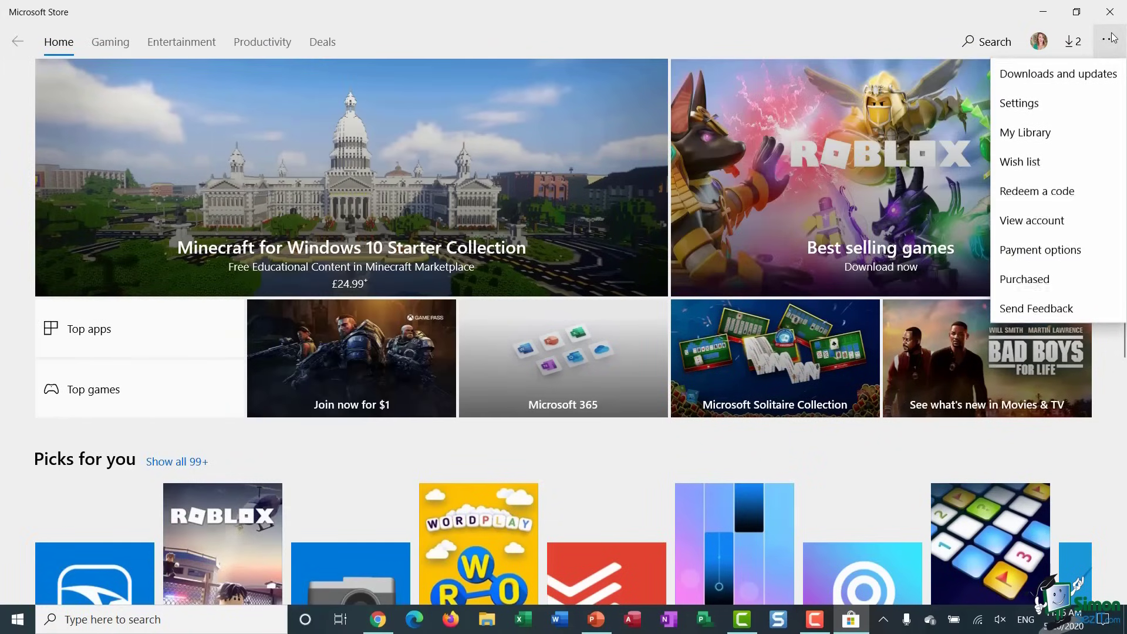
click(1049, 104)
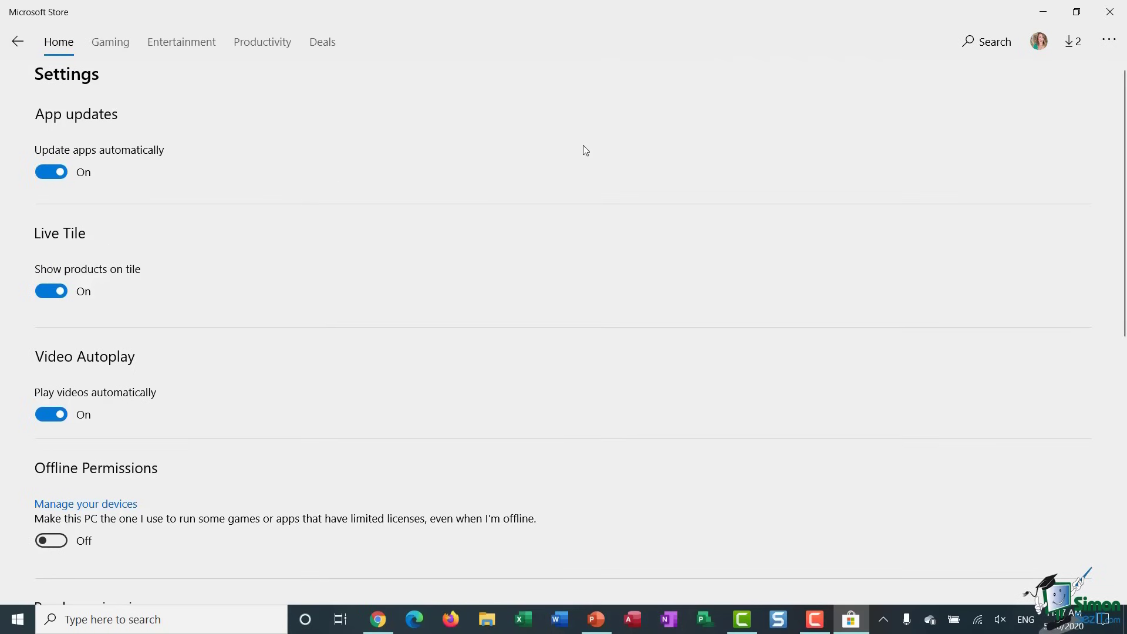
- Close the Store and bring up the News tile's More options in the Start menu
click(1113, 11)
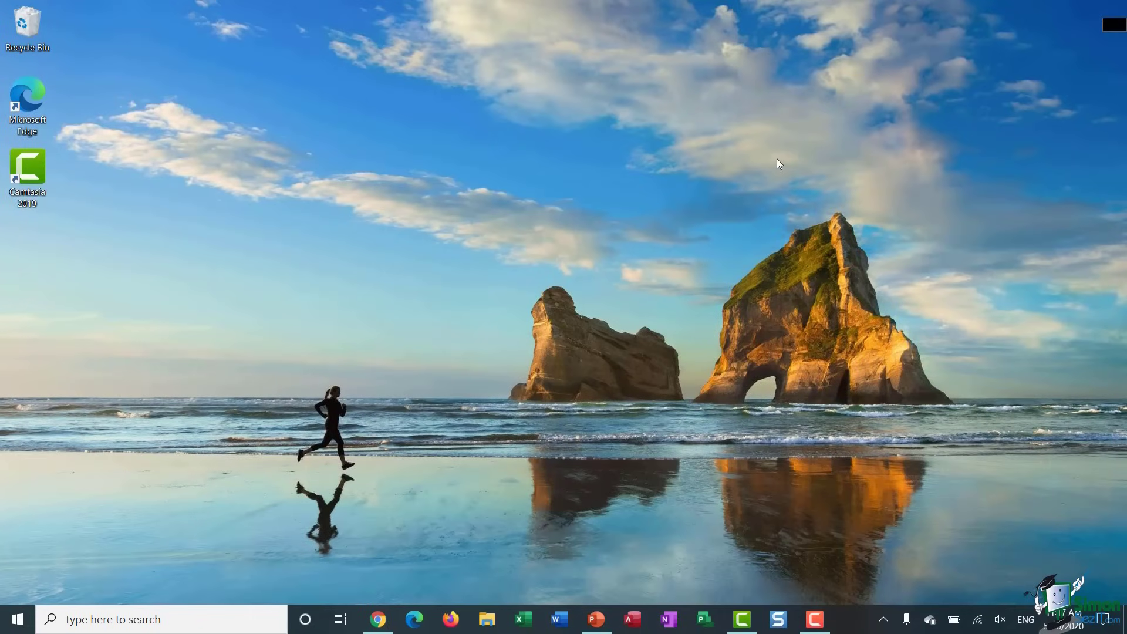
key(super)
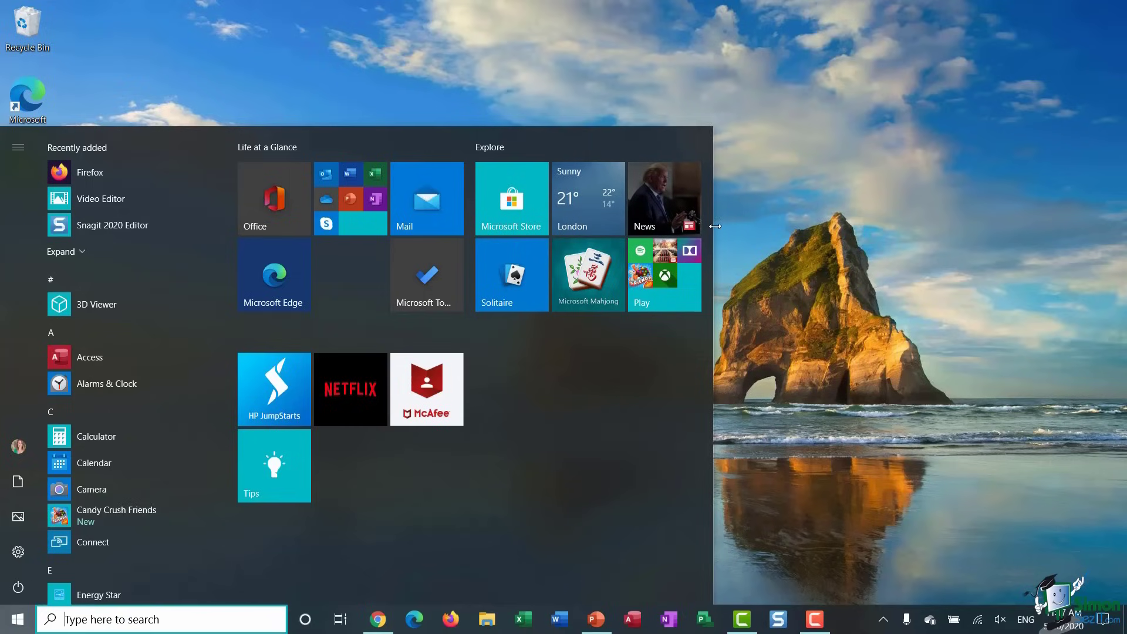
right_click(661, 197)
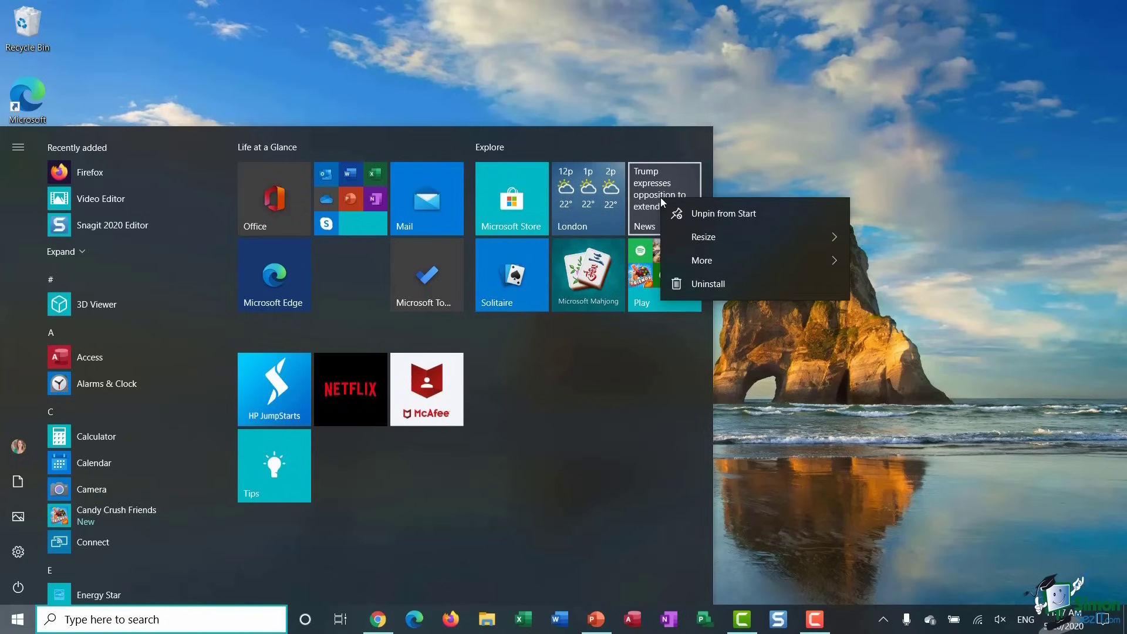
mouse_move(709, 260)
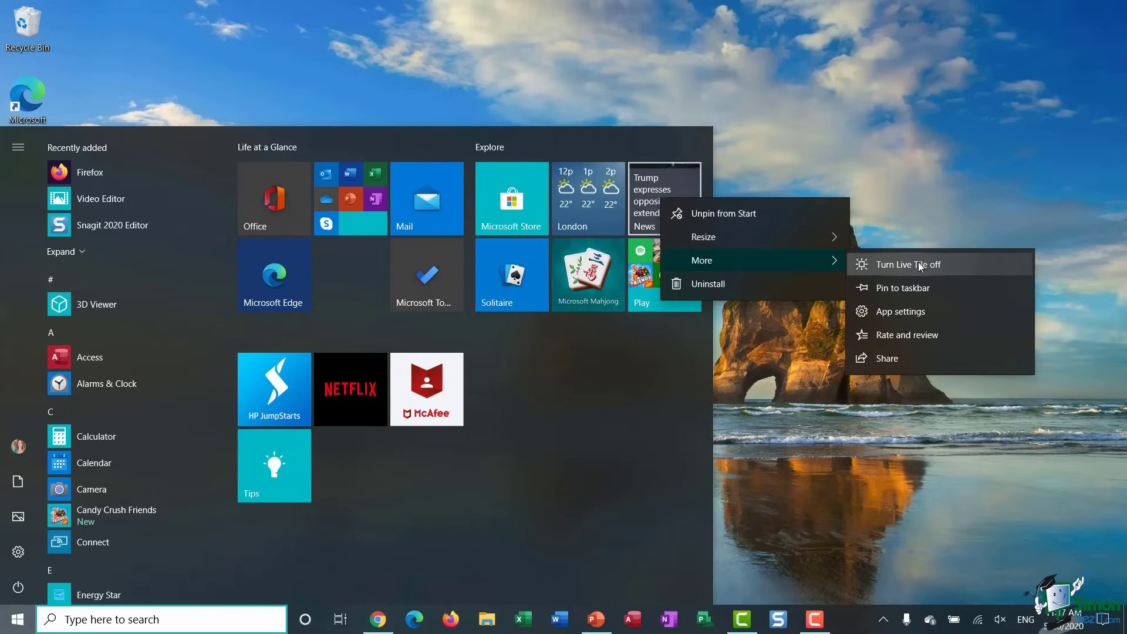
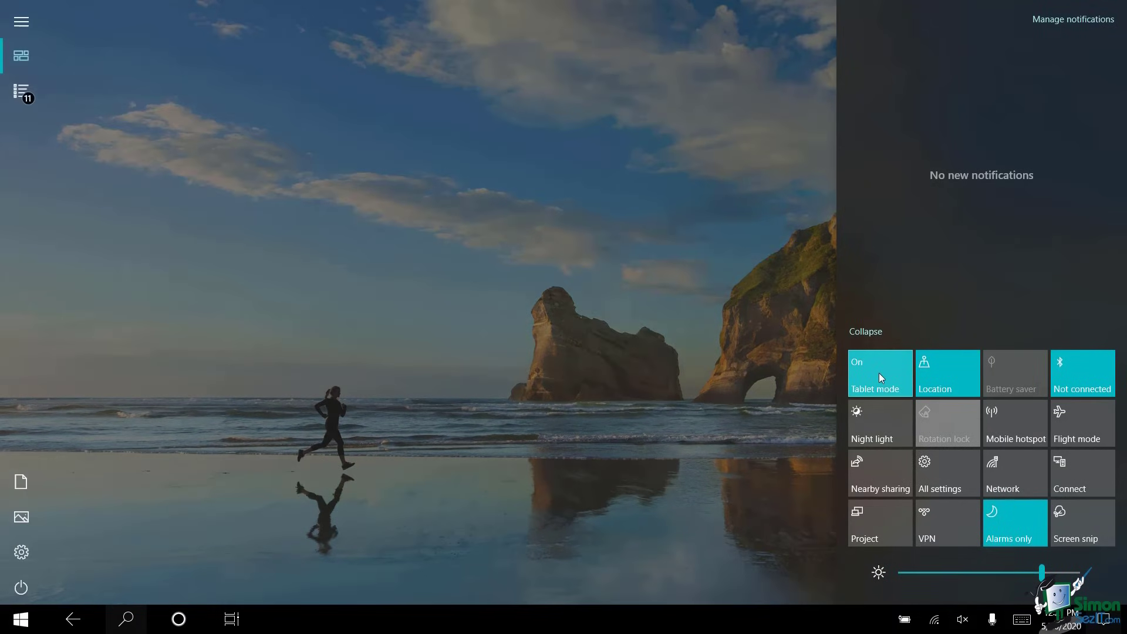
click(879, 372)
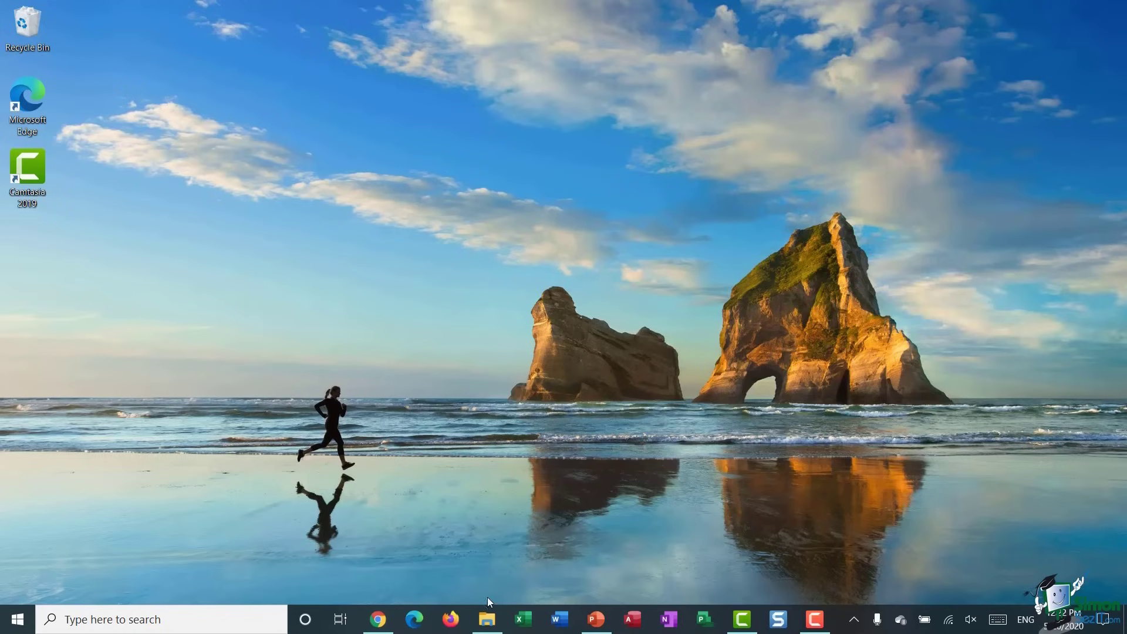
click(492, 631)
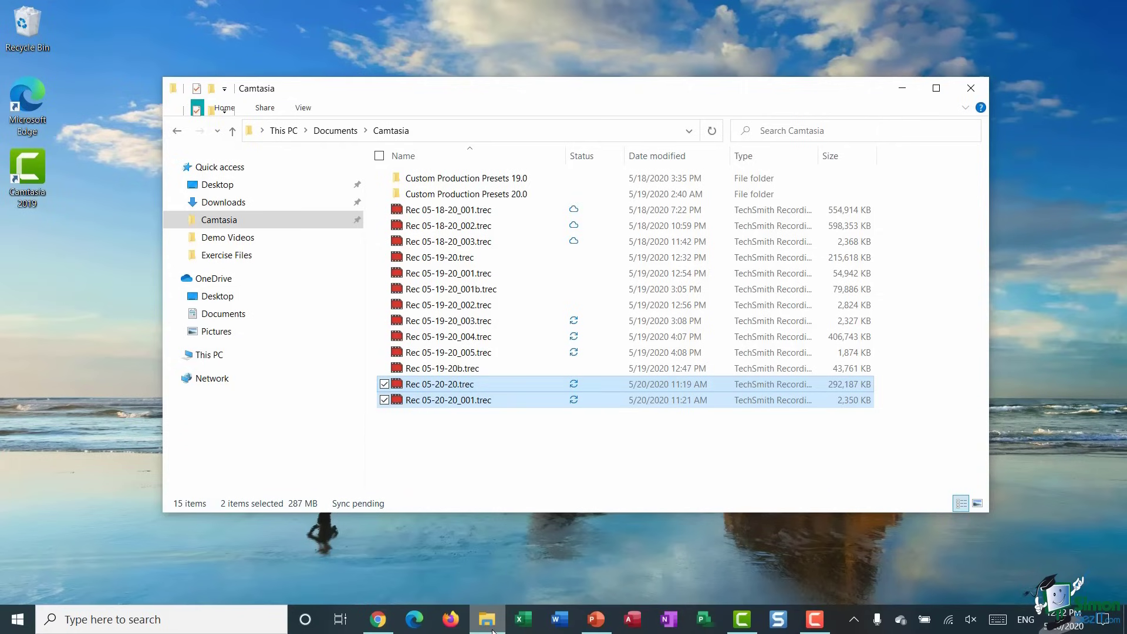
click(902, 90)
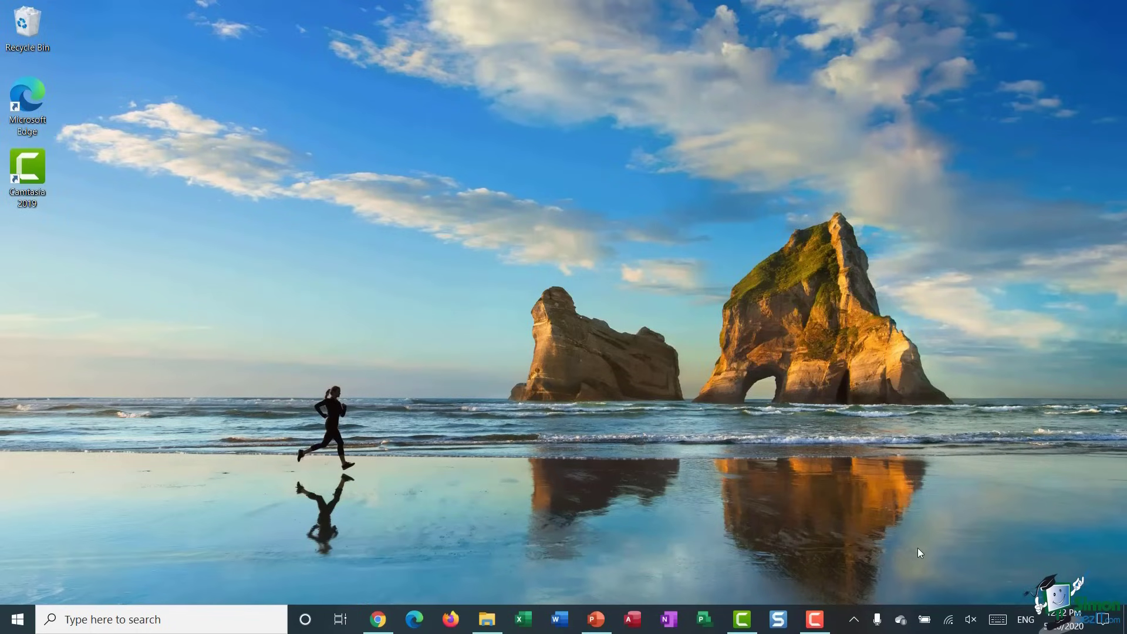
click(998, 620)
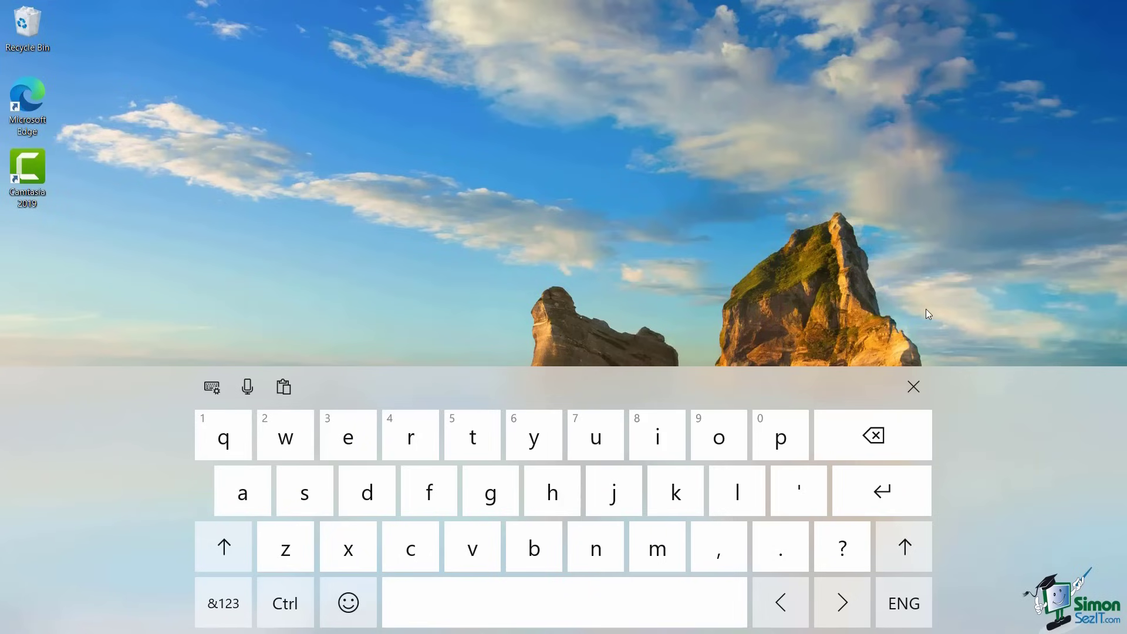
click(915, 381)
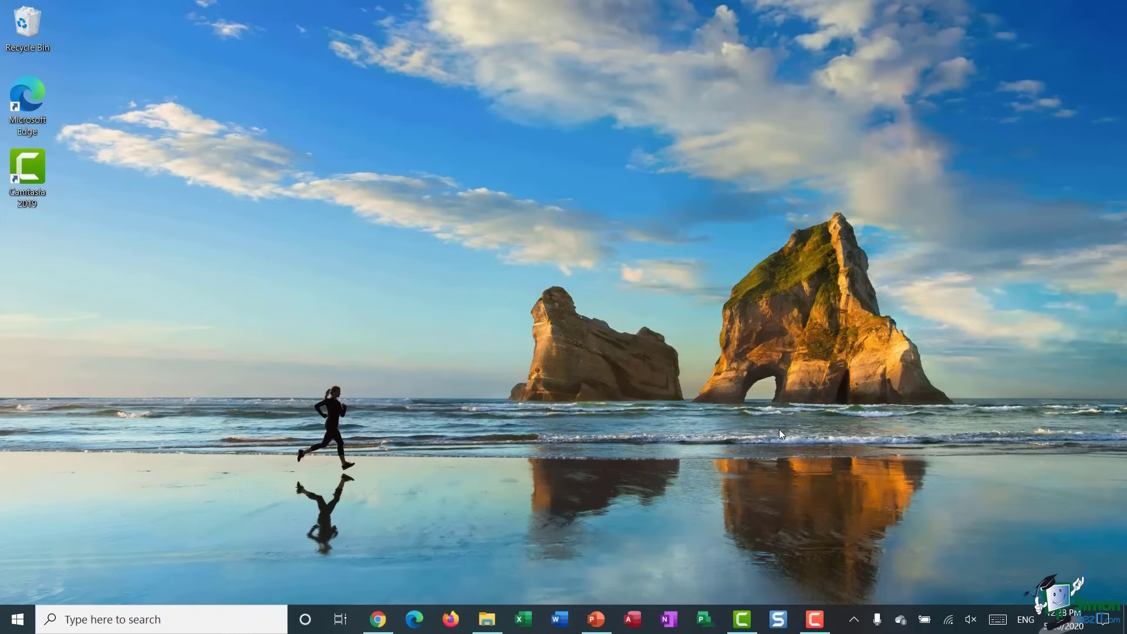
right_click(405, 144)
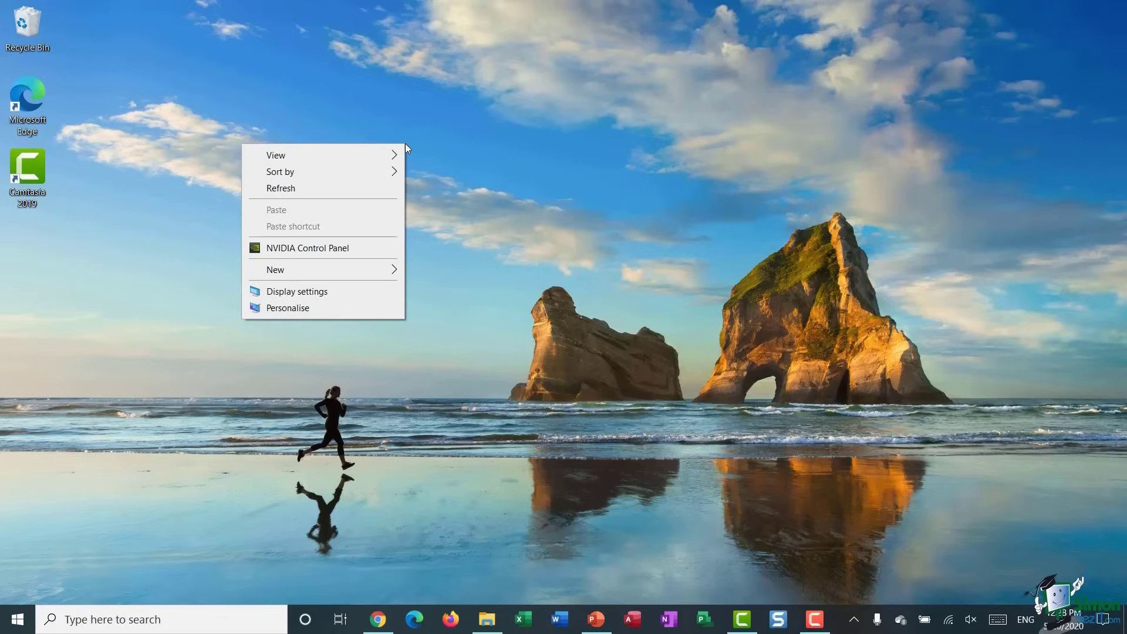
mouse_move(382, 163)
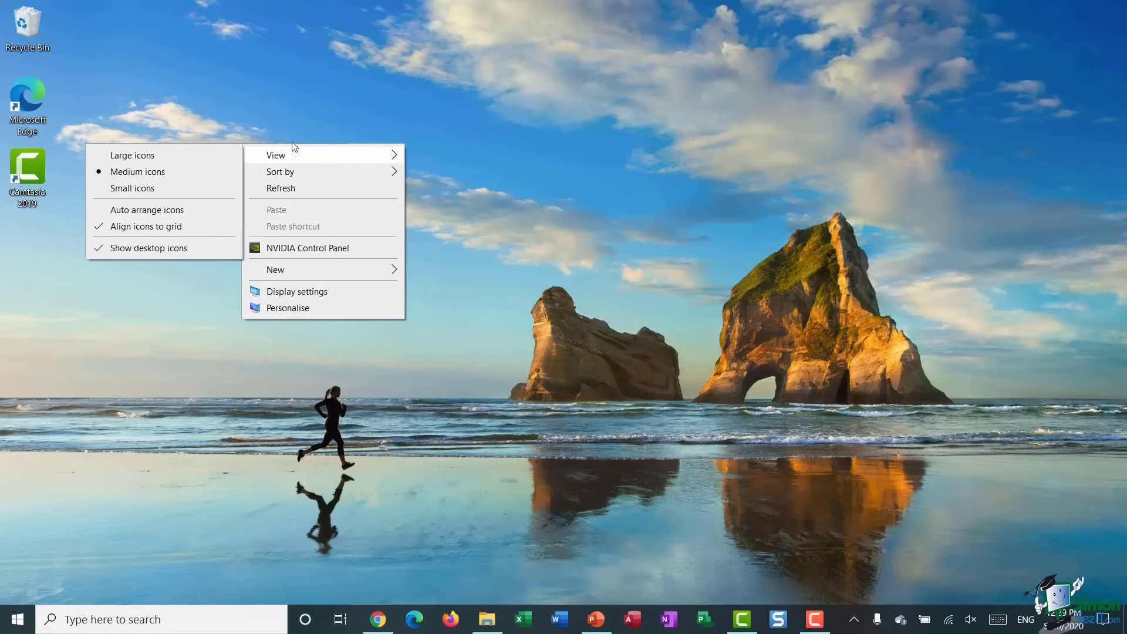
click(186, 163)
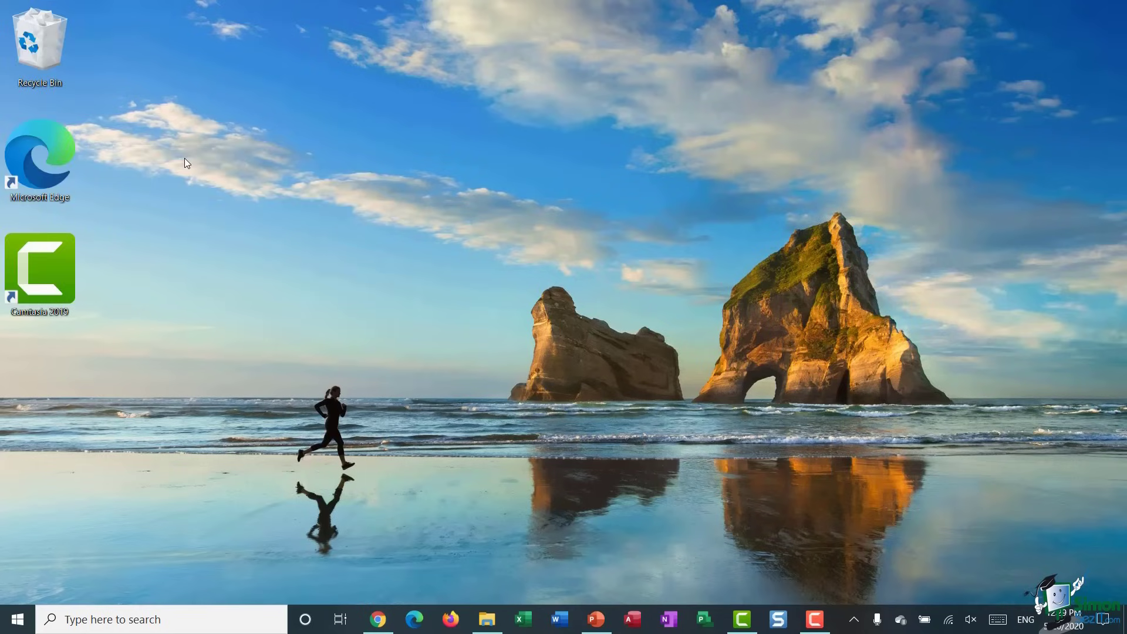
right_click(253, 151)
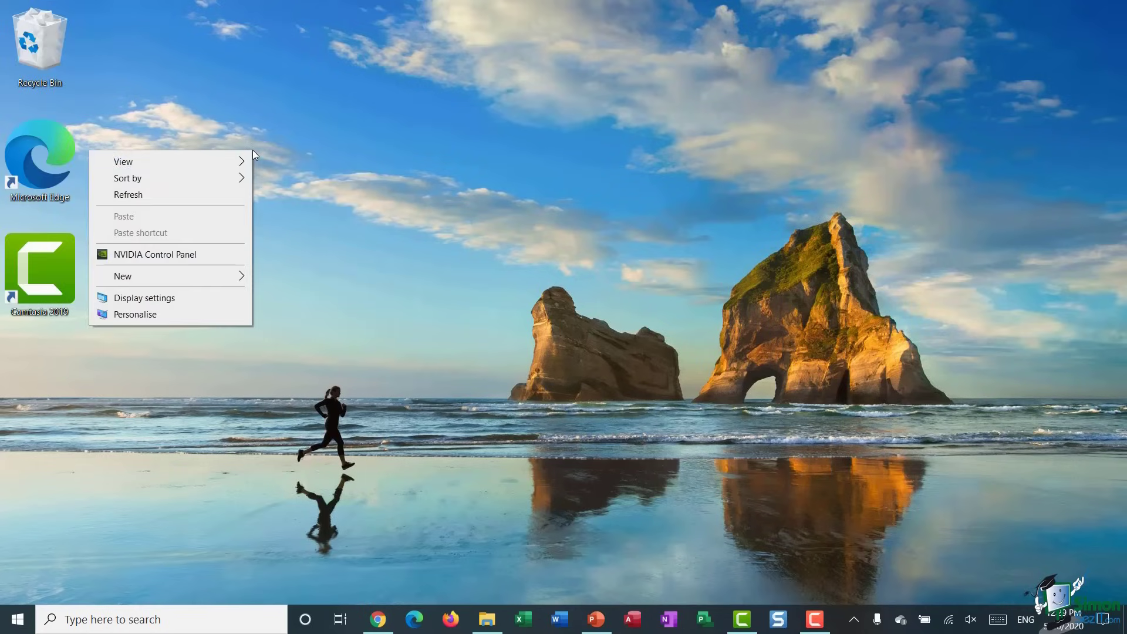
mouse_move(247, 164)
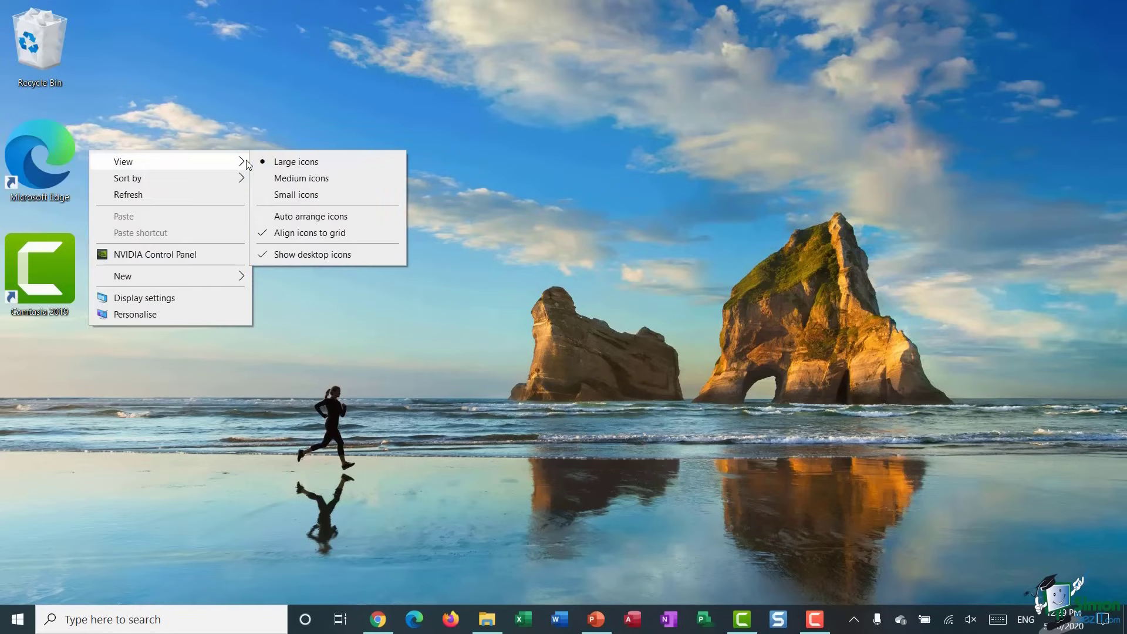
click(274, 199)
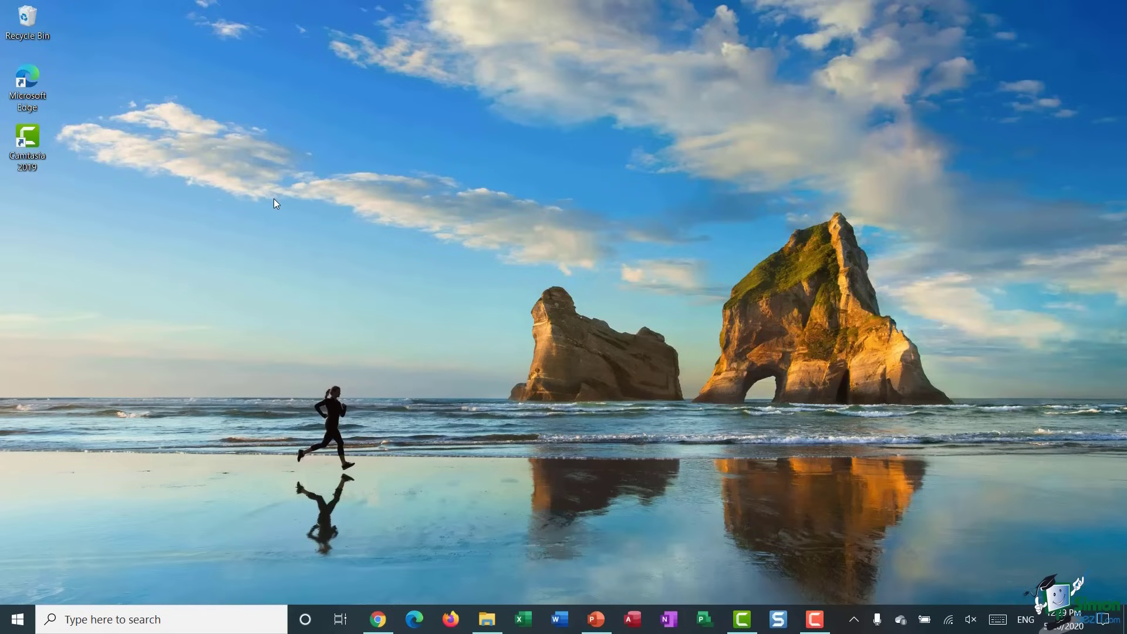
right_click(273, 199)
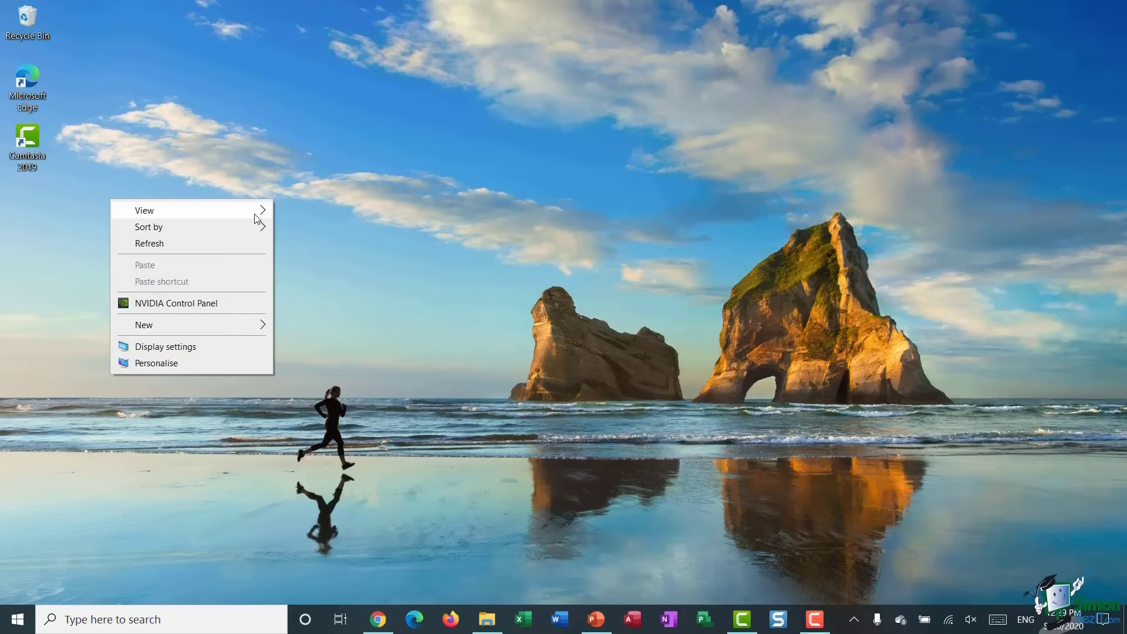
mouse_move(254, 215)
click(327, 227)
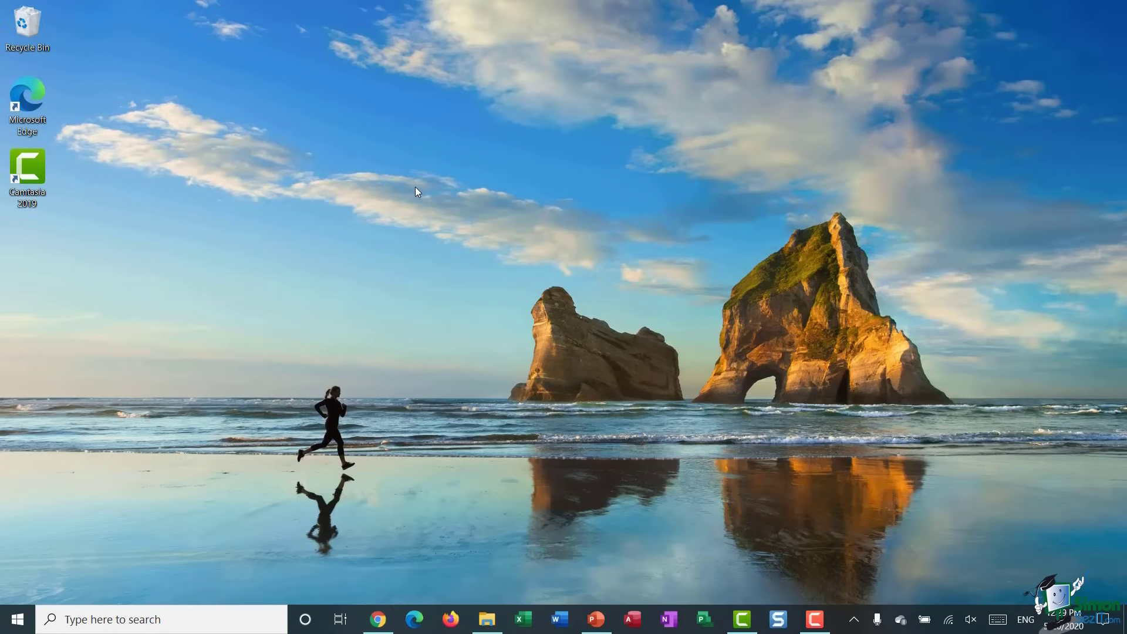
- Look at the desktop's Sort by options, then dismiss the menu without sorting
right_click(374, 175)
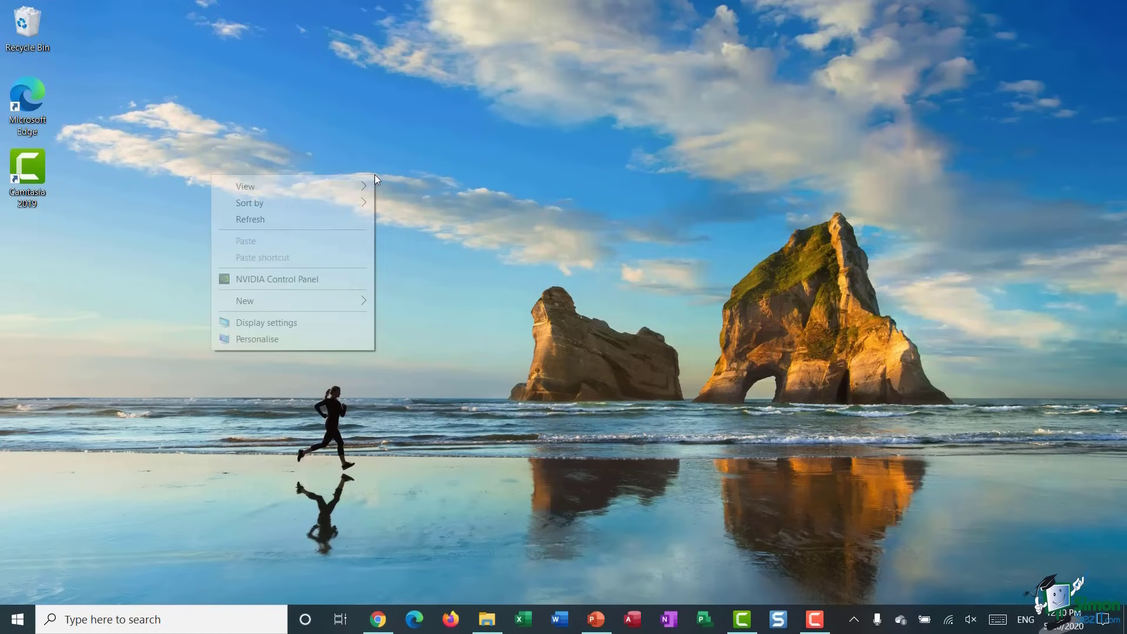
mouse_move(336, 203)
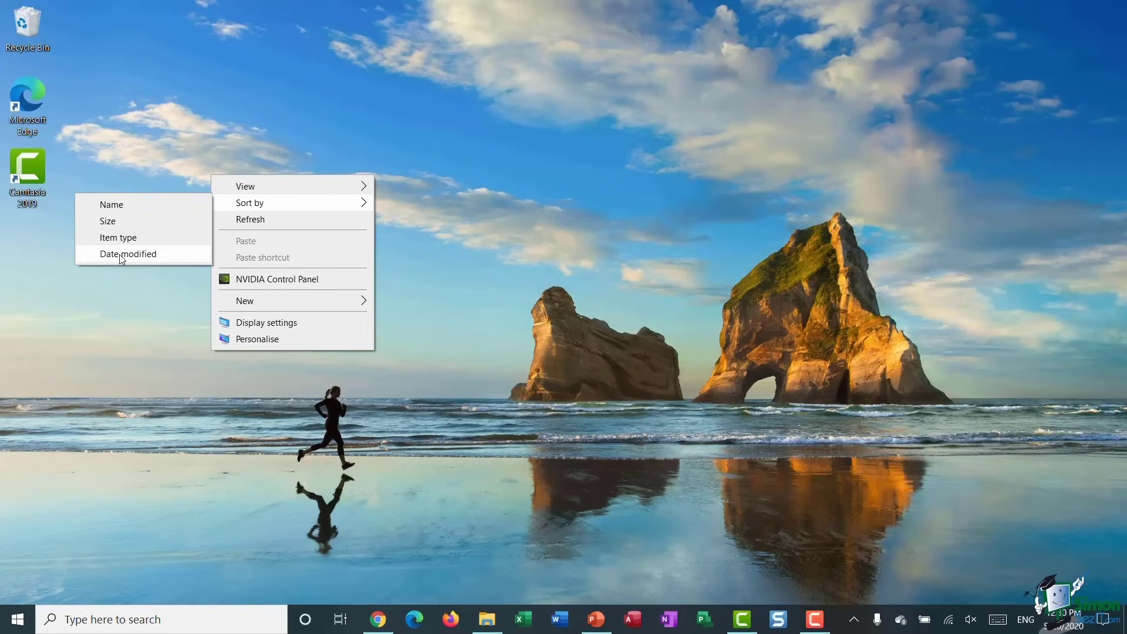
key(Escape)
key(Escape)
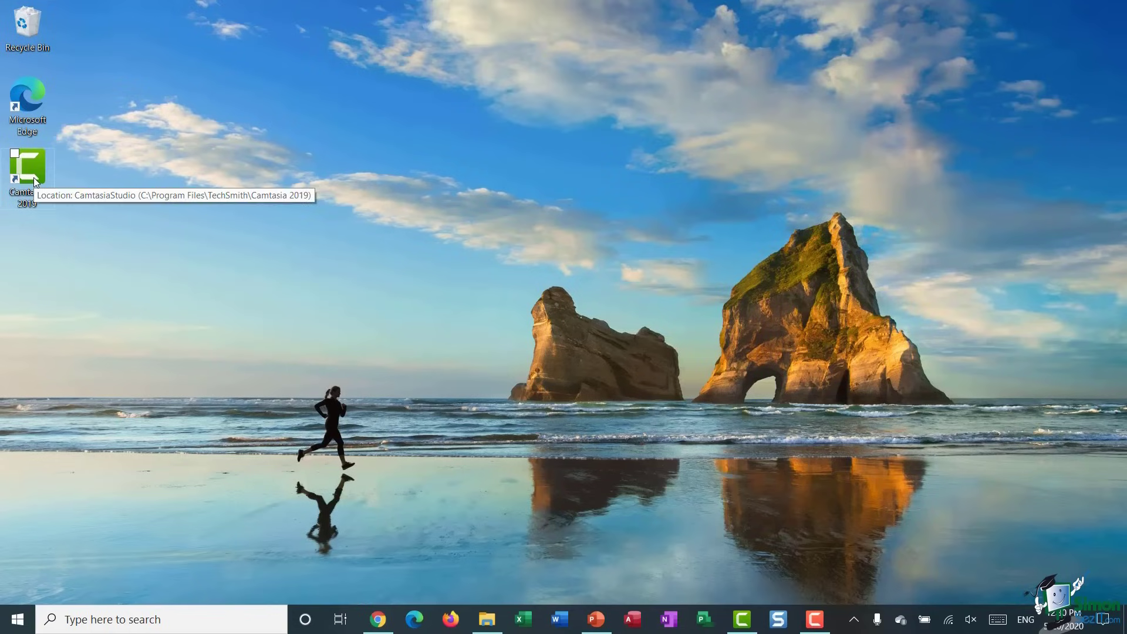
- Line up Recycle Bin, Microsoft Edge and Camtasia 2019 icons in a row along the top
drag(34, 177, 161, 51)
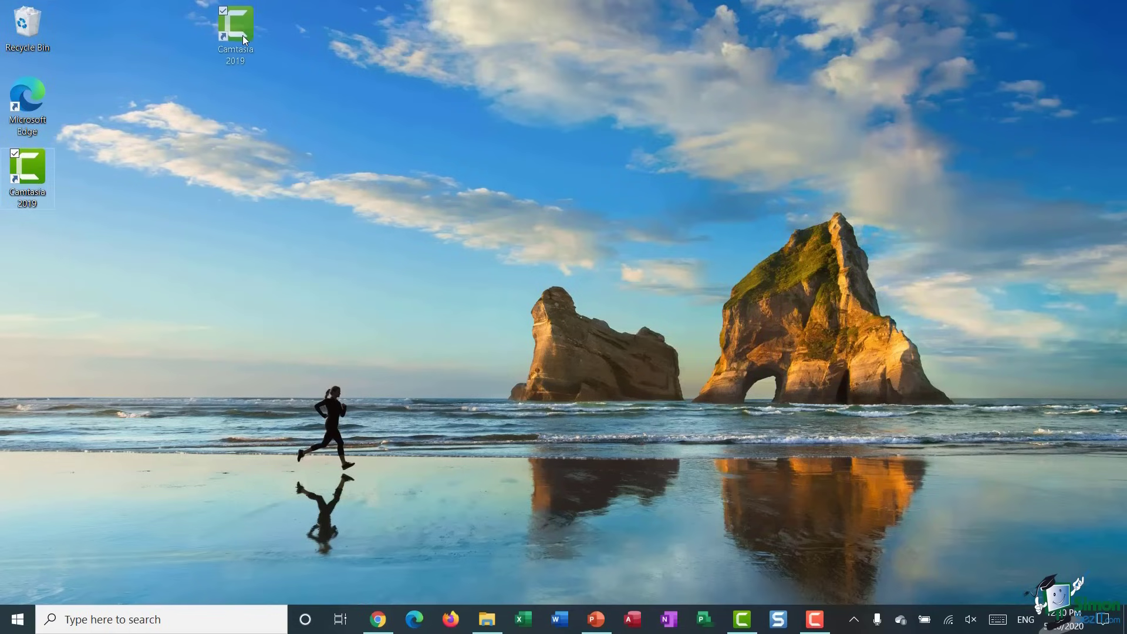
drag(245, 37, 245, 37)
drag(28, 110, 101, 38)
drag(248, 26, 142, 27)
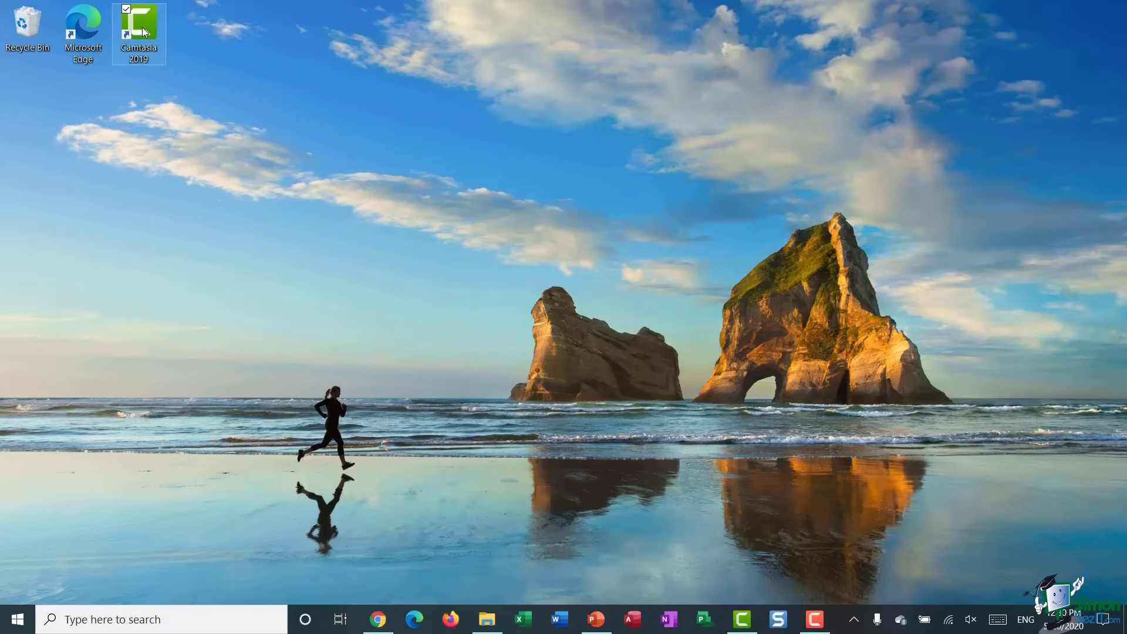
click(321, 79)
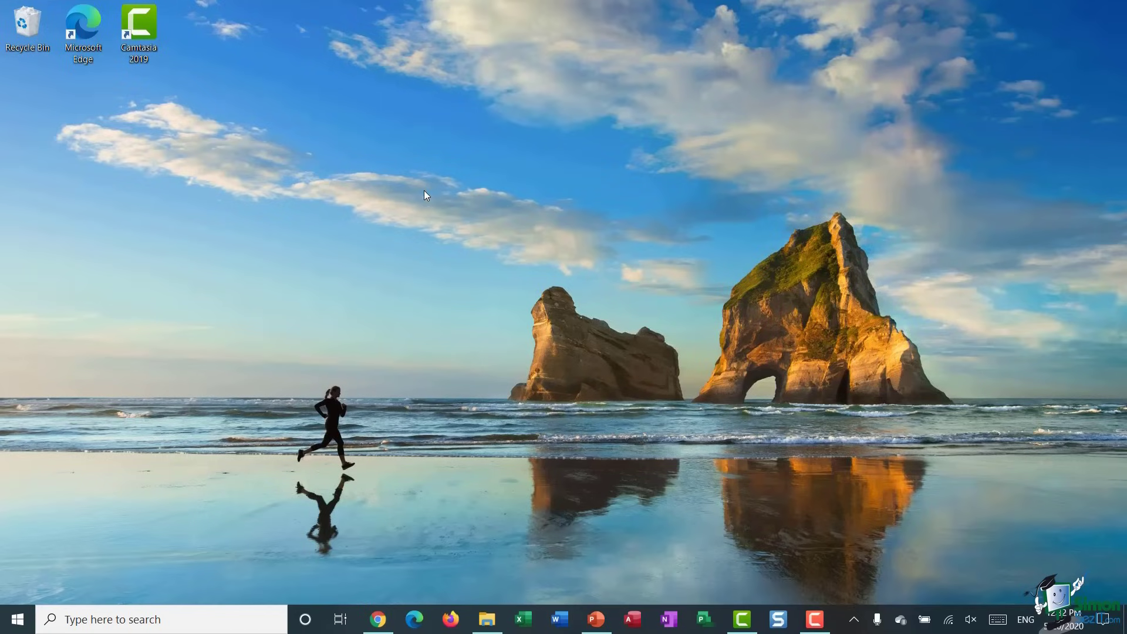
- Go to Personalise > Themes from the desktop menu and scroll down to Related Settings
right_click(379, 122)
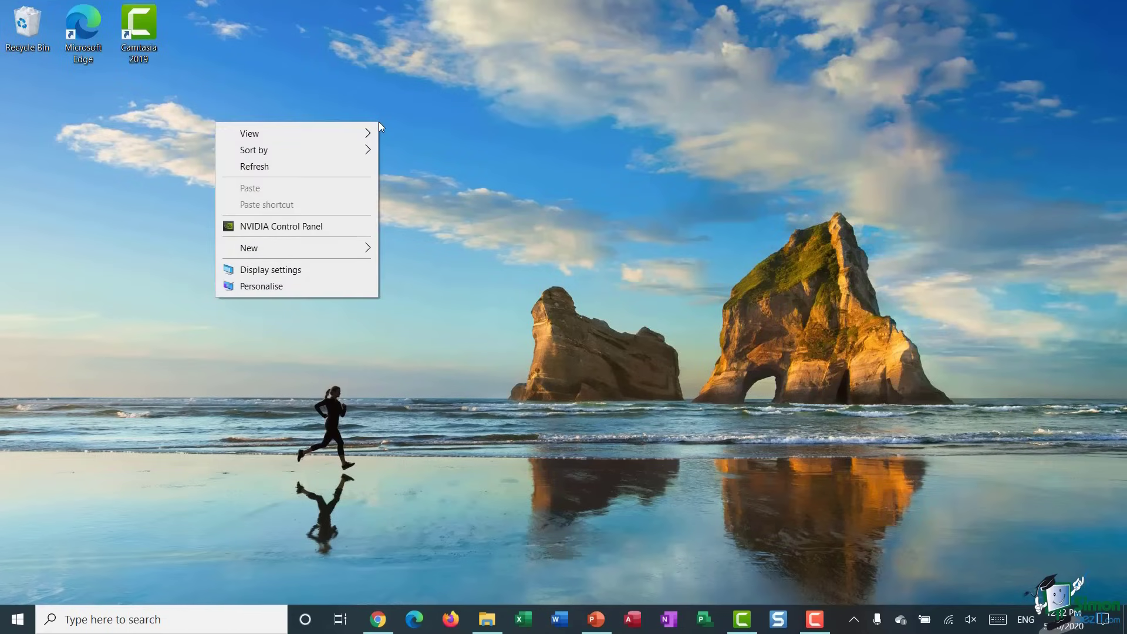
click(283, 287)
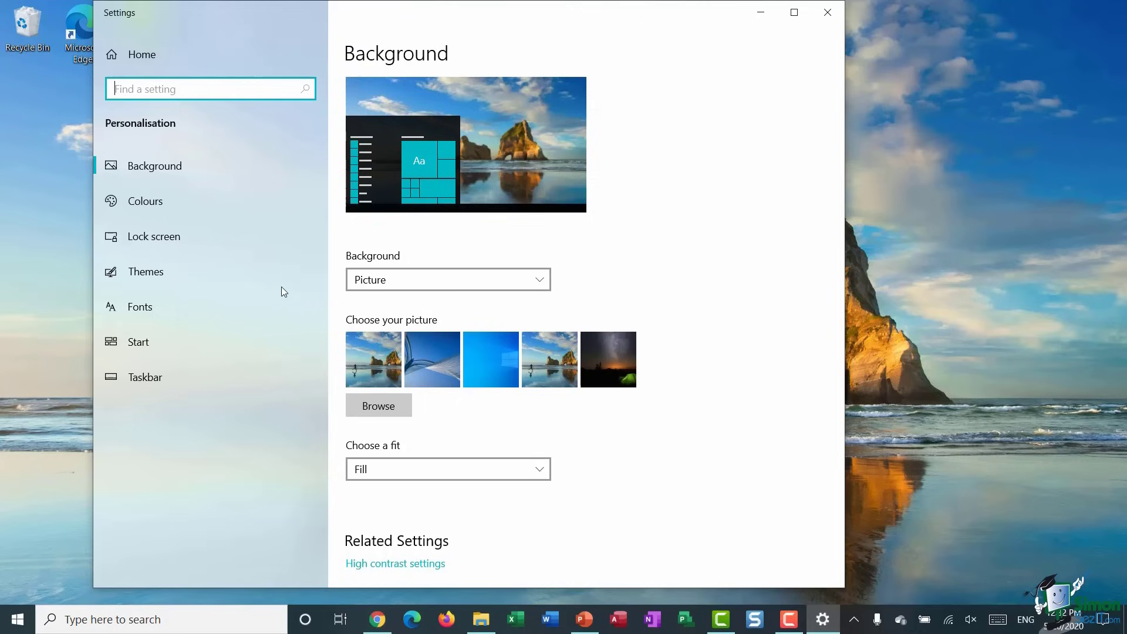
click(174, 274)
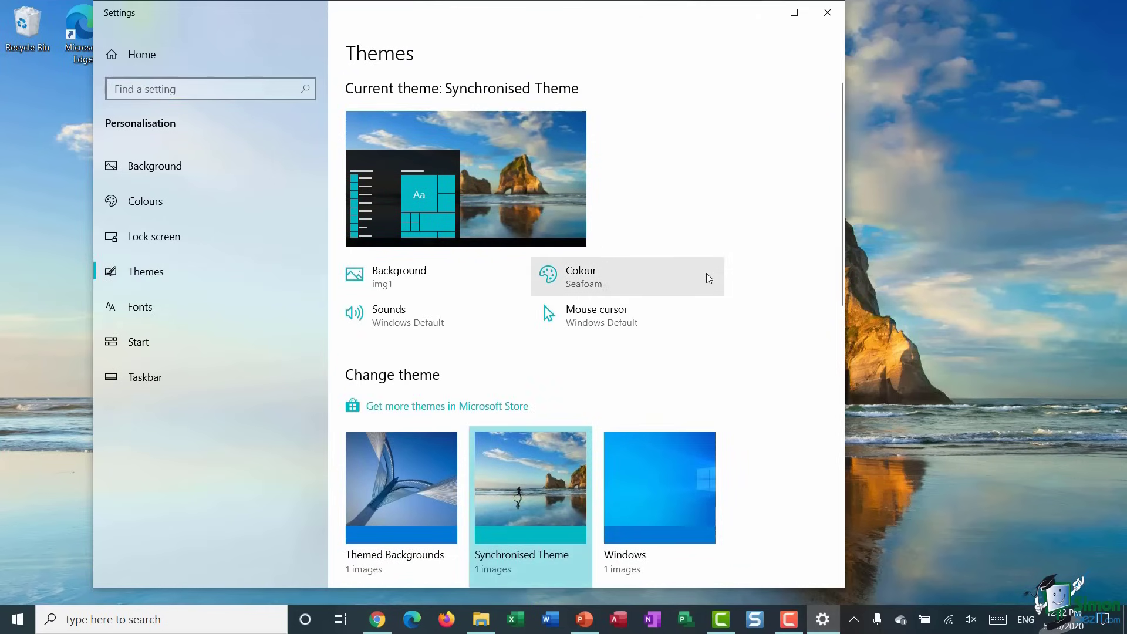
scroll(707, 275, down, 5)
scroll(706, 273, down, 5)
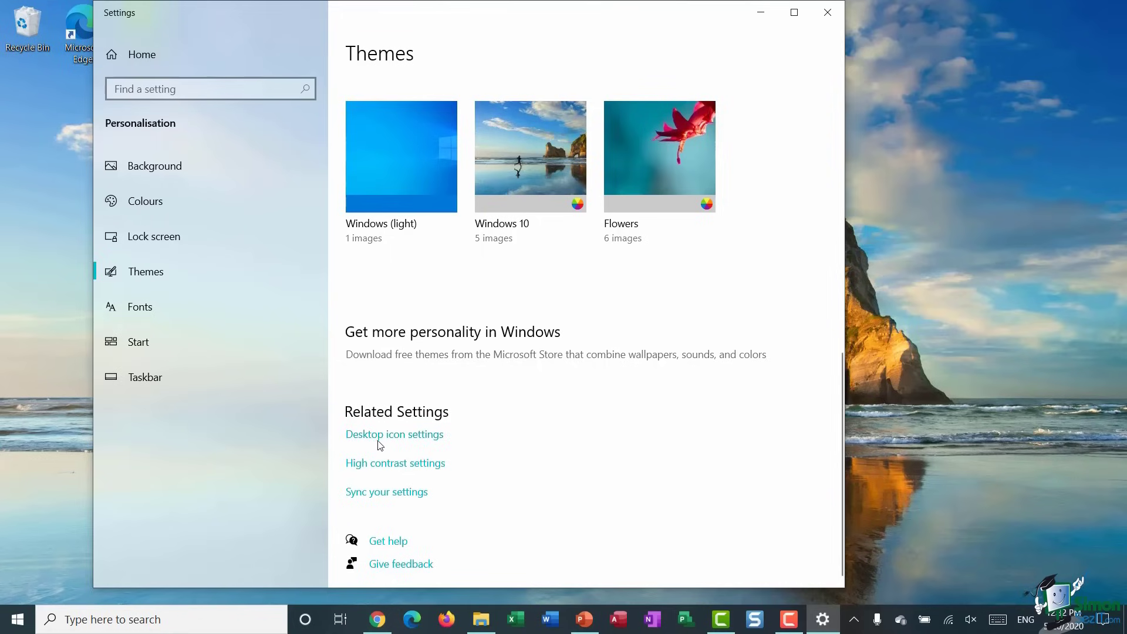
- Show the Computer icon on the desktop and open This PC from it
click(431, 438)
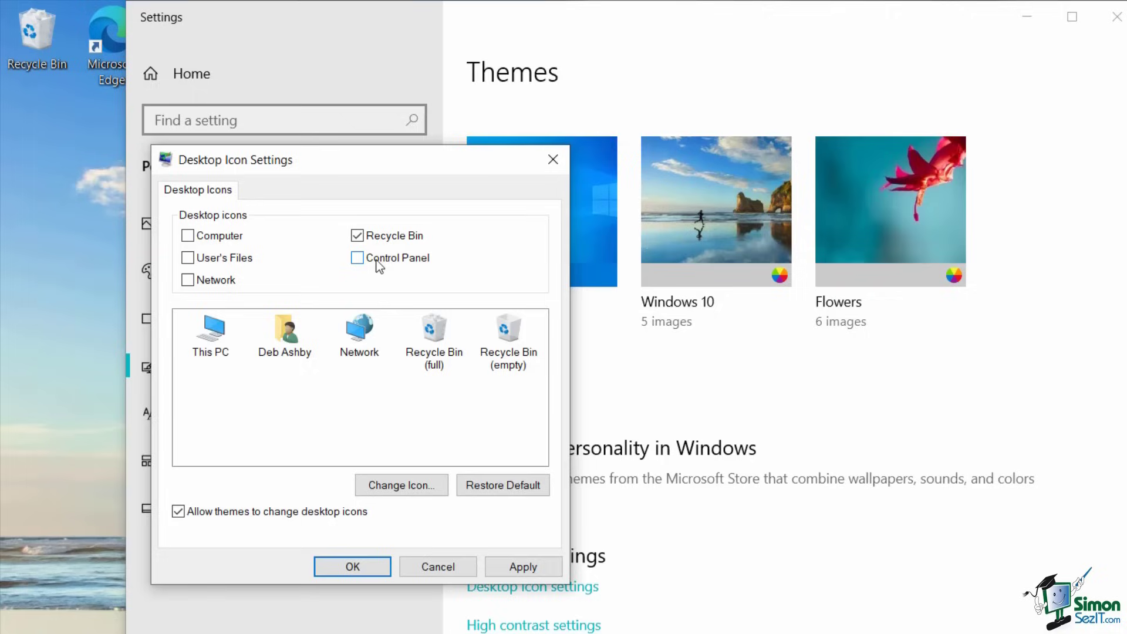
click(188, 235)
click(379, 570)
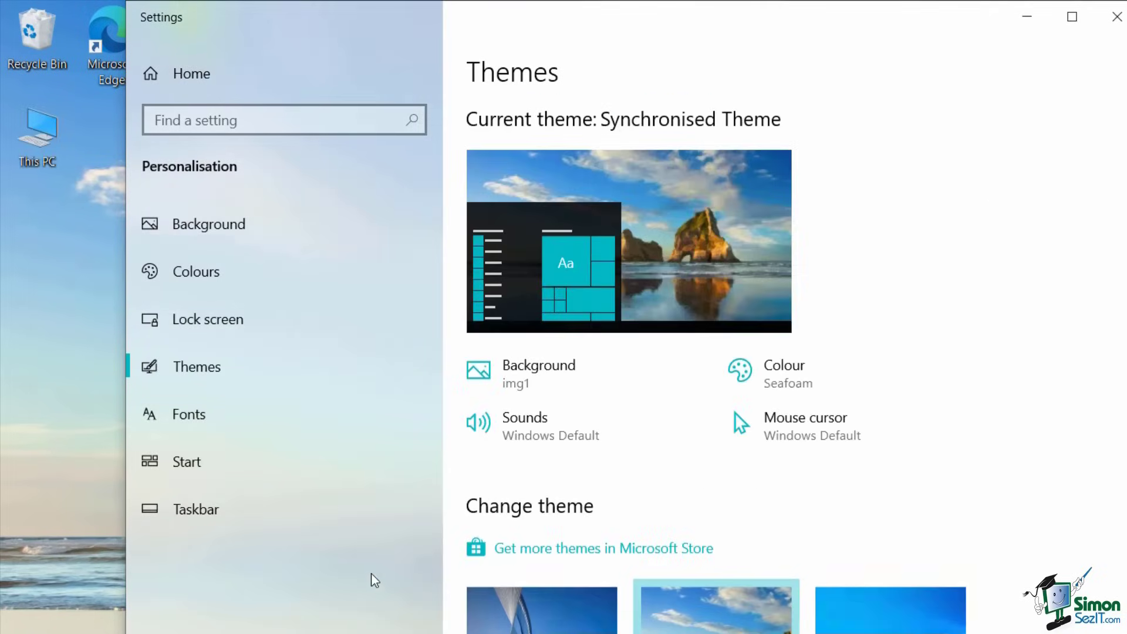
drag(824, 28, 1122, 28)
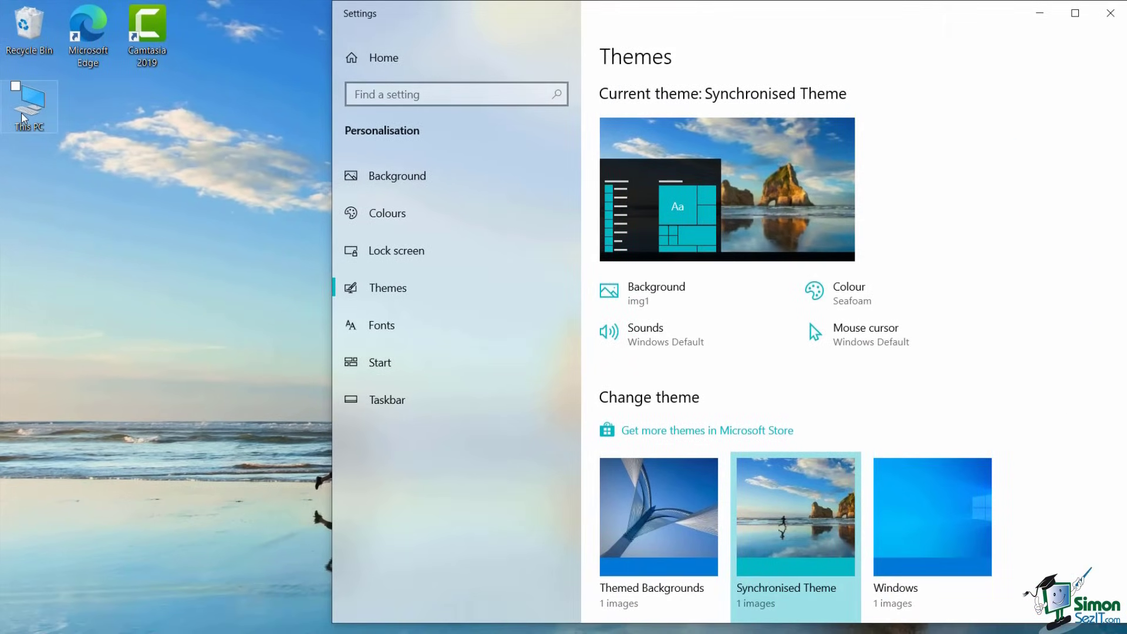
double_click(23, 117)
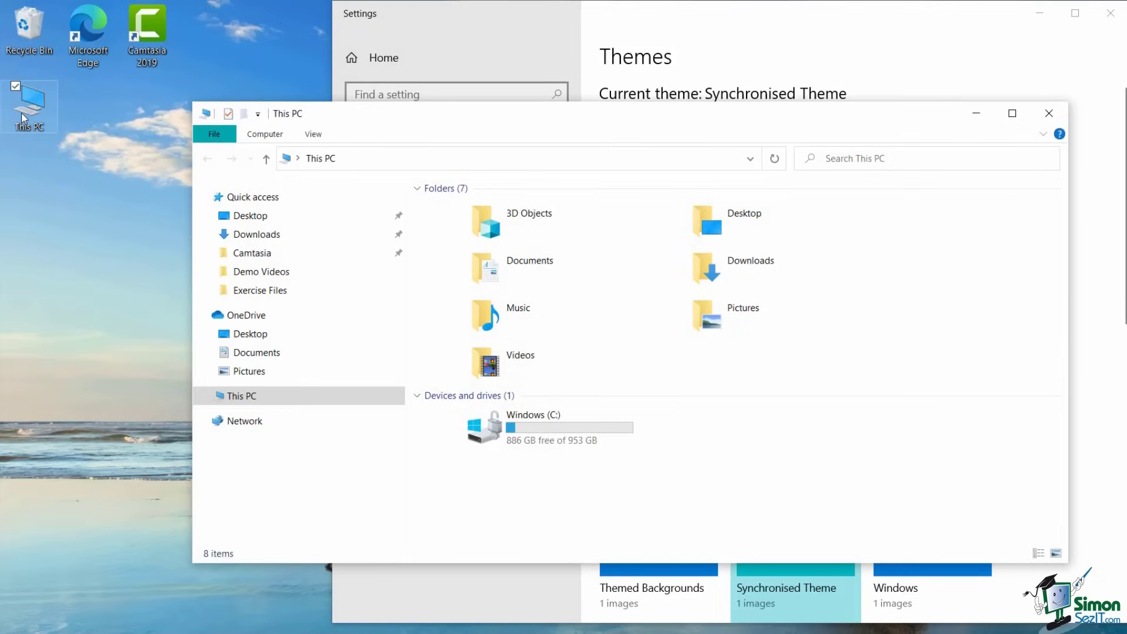
click(1055, 126)
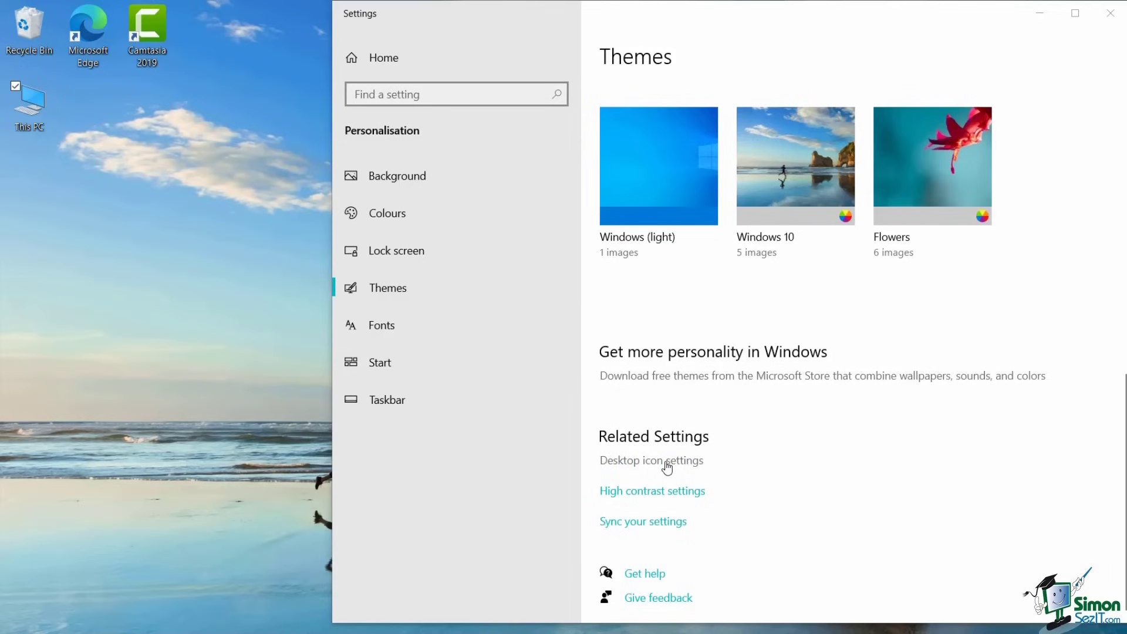
- Reopen Desktop icon settings and untick Computer
click(667, 461)
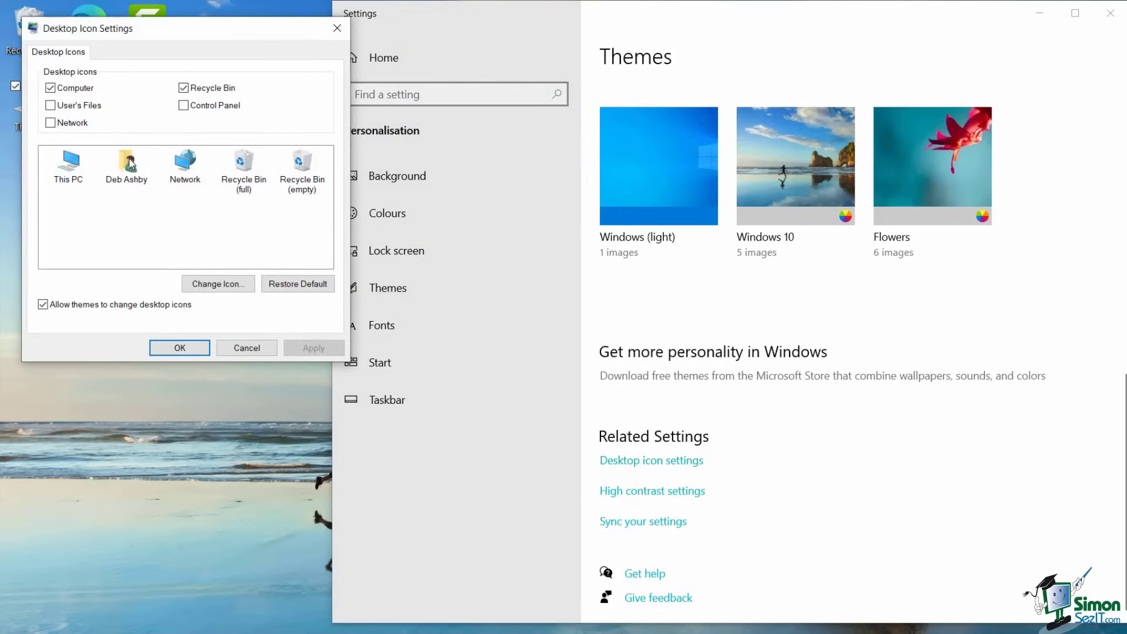
click(51, 88)
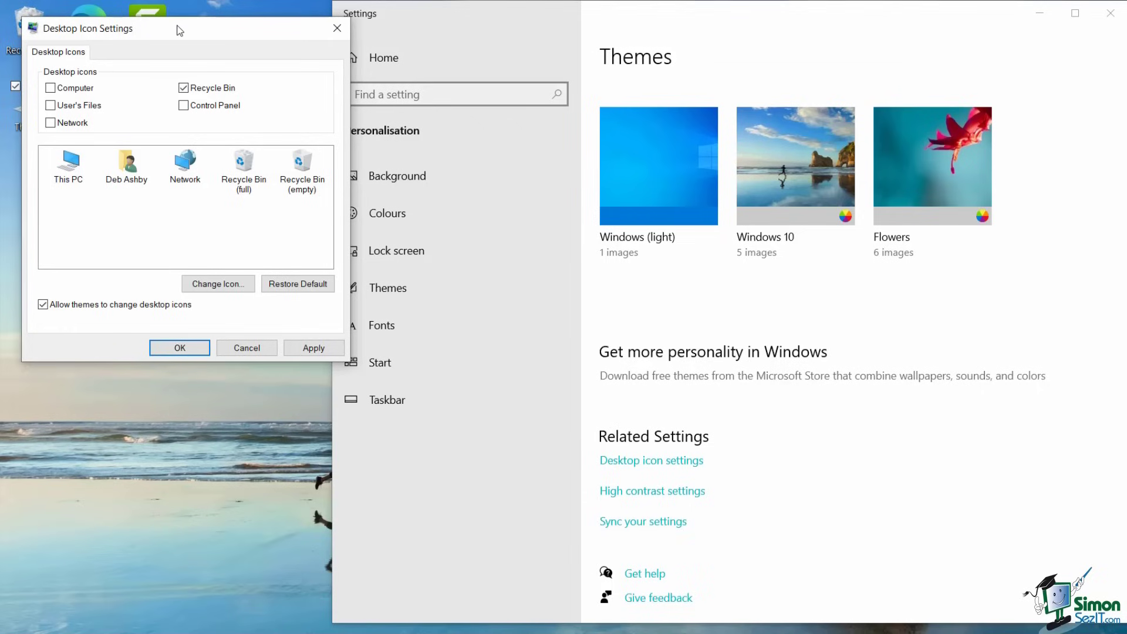
drag(177, 25, 452, 56)
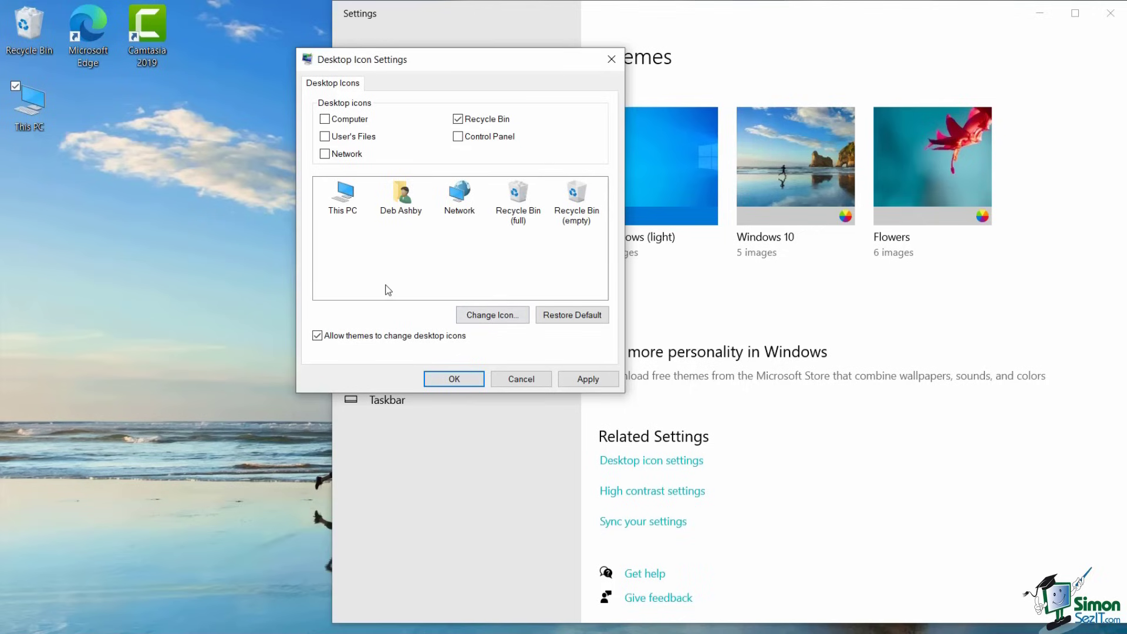
- Browse replacement icons for Recycle Bin (full) without changing it, apply, and close Settings
click(517, 202)
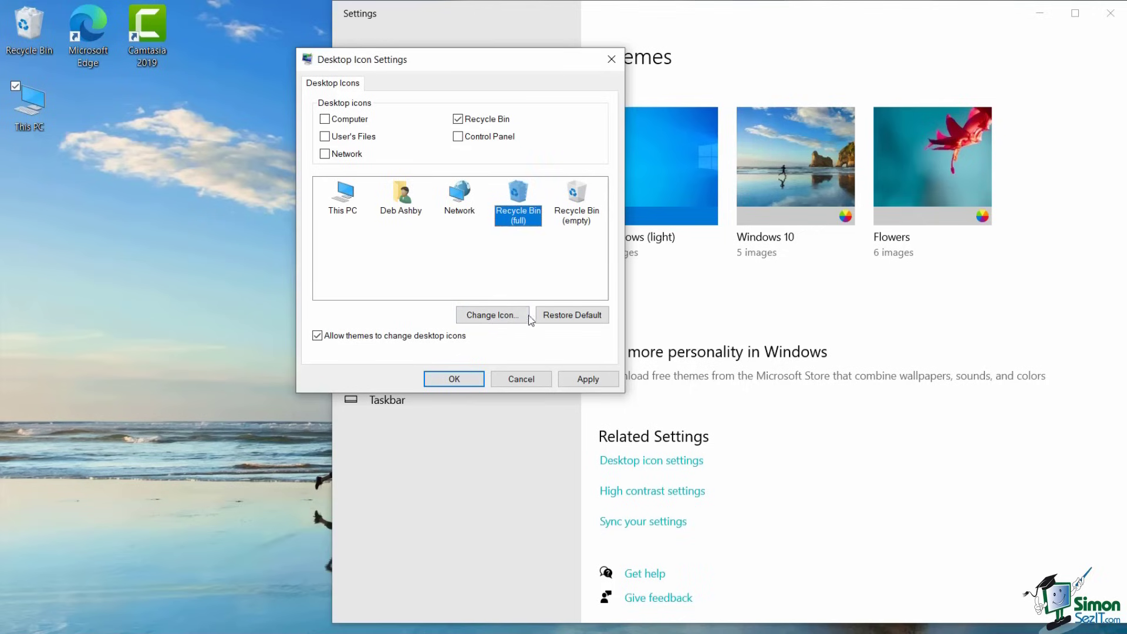
click(492, 315)
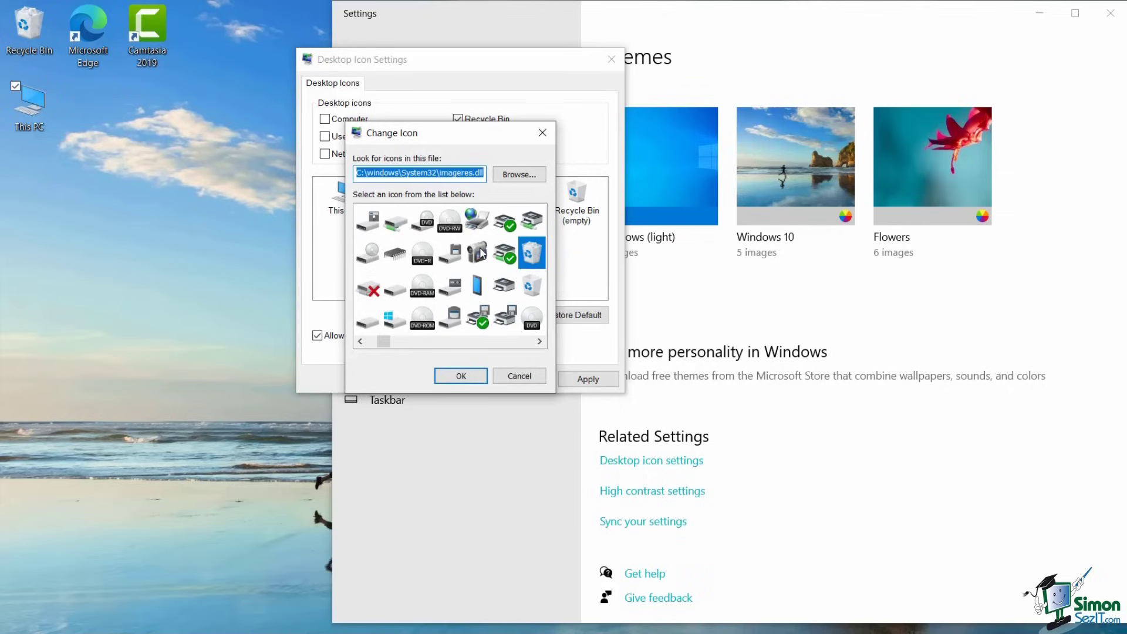
scroll(481, 254, down, 3)
scroll(481, 253, down, 10)
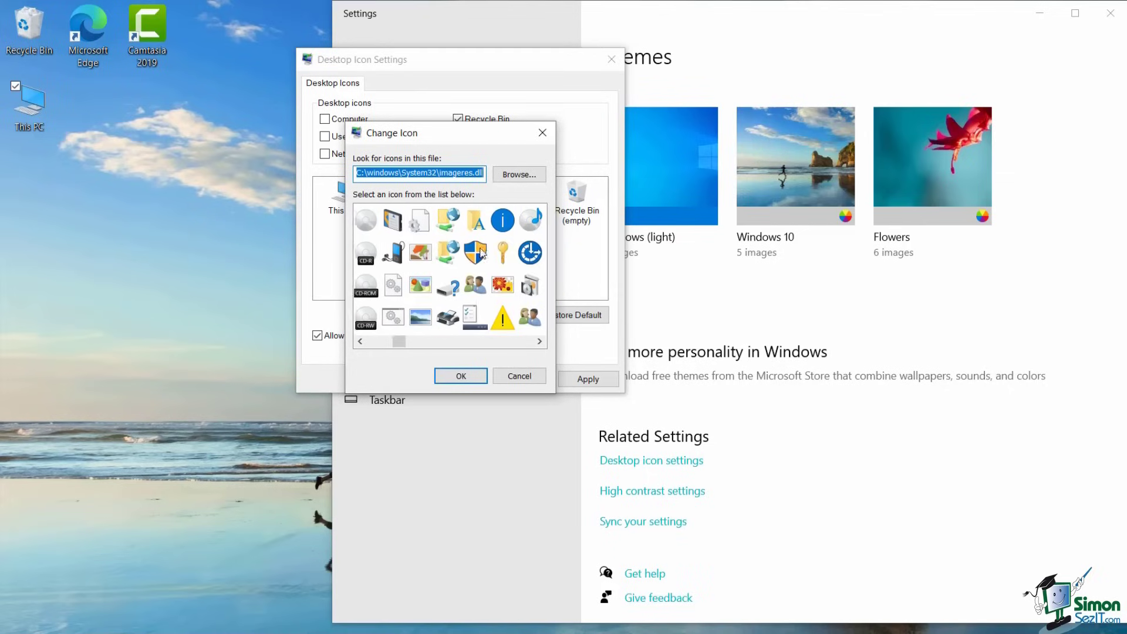
scroll(482, 254, up, 6)
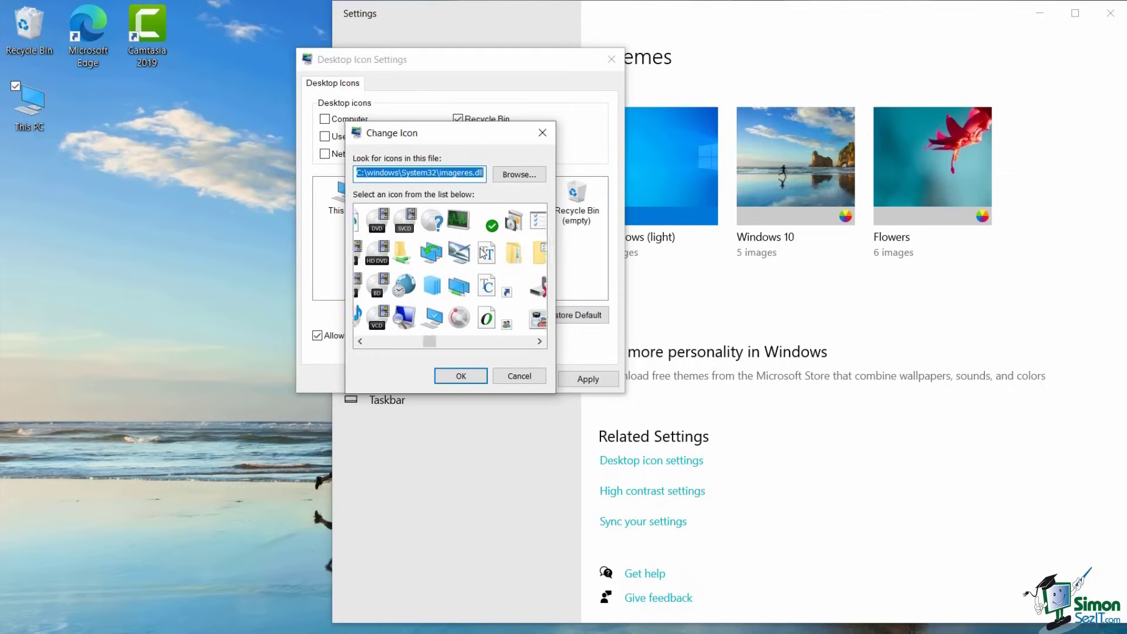
scroll(482, 253, up, 6)
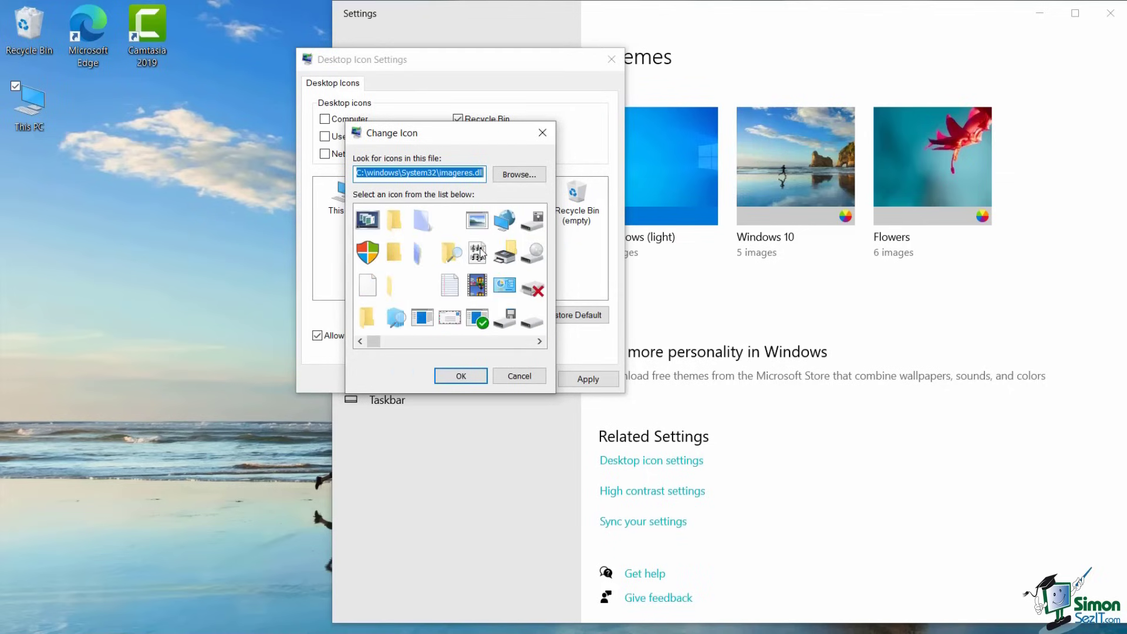
click(522, 376)
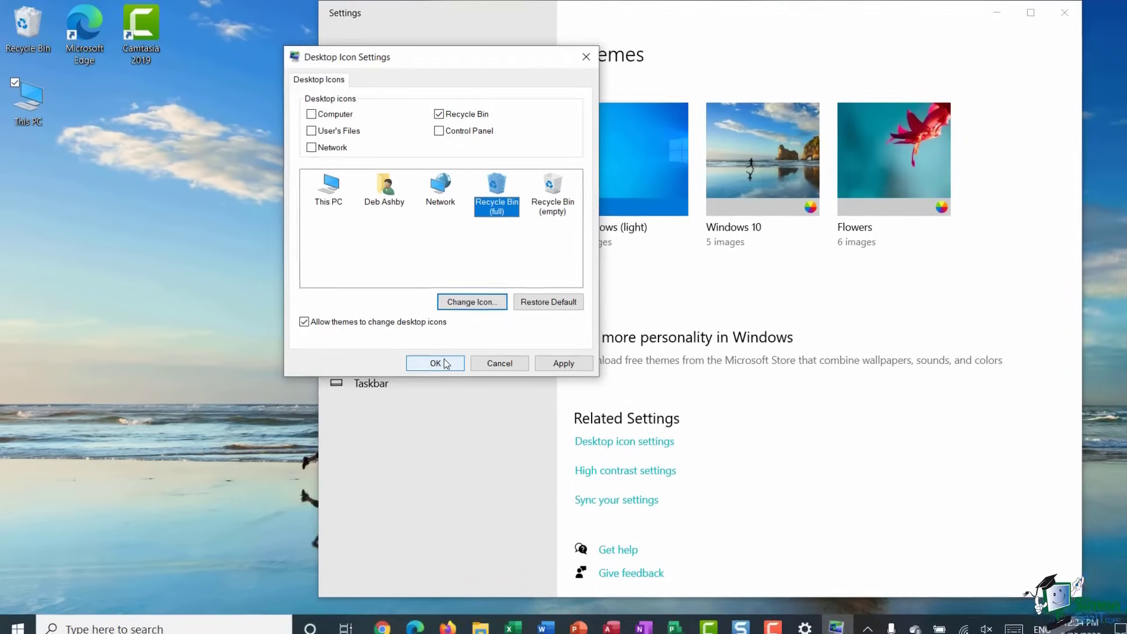
click(463, 378)
key(alt+F4)
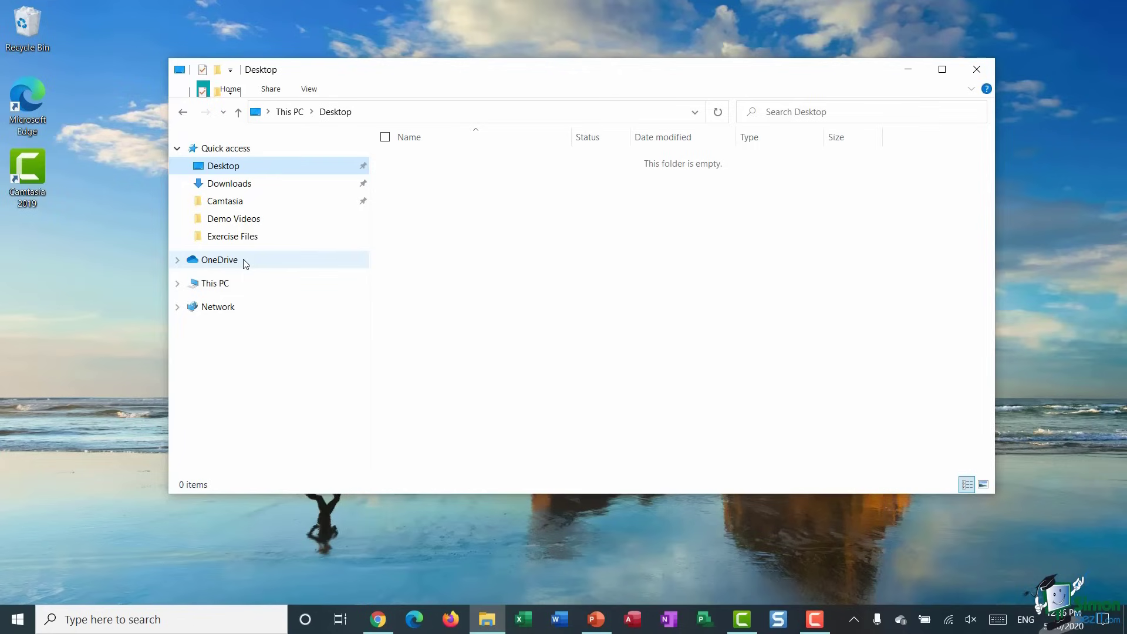
- Send OneDrive to Desktop (create shortcut) from the navigation pane
right_click(243, 259)
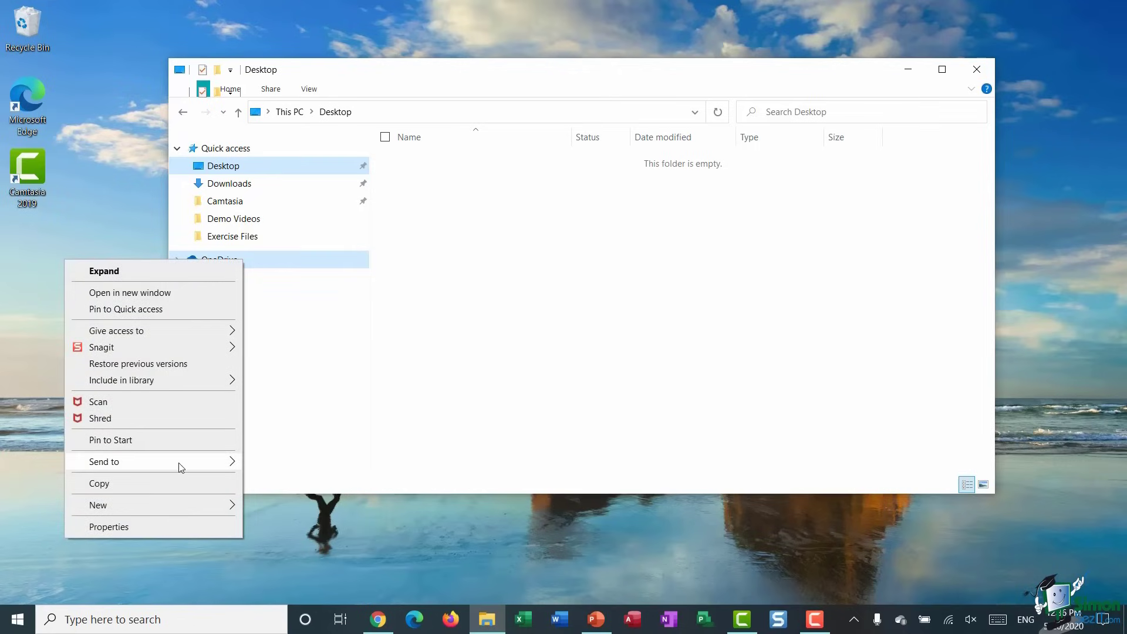
mouse_move(179, 464)
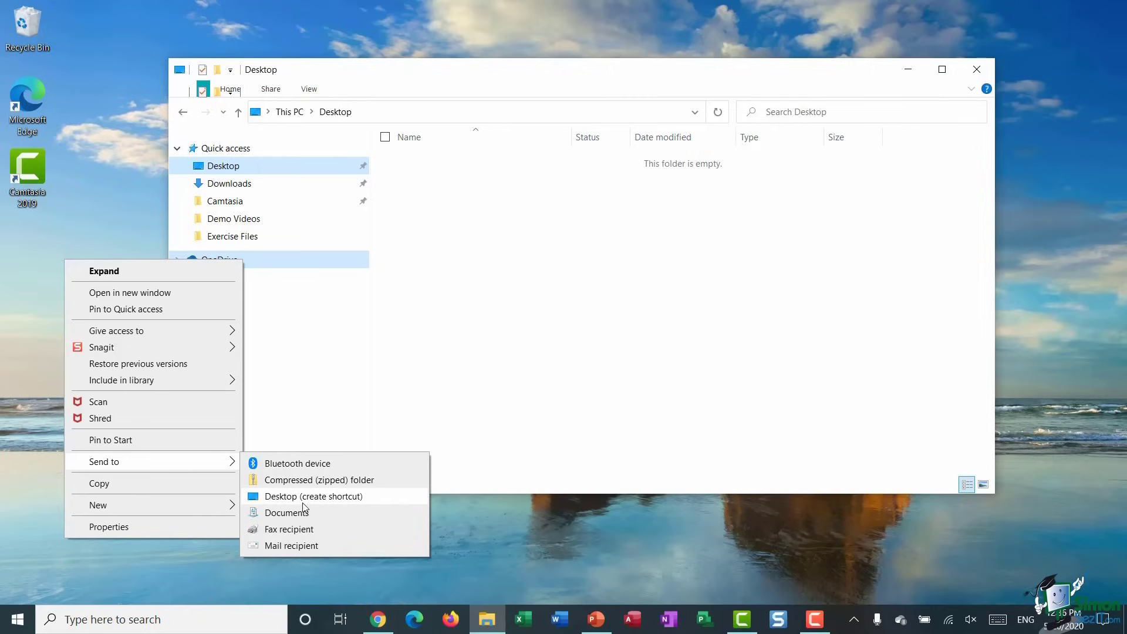
click(302, 502)
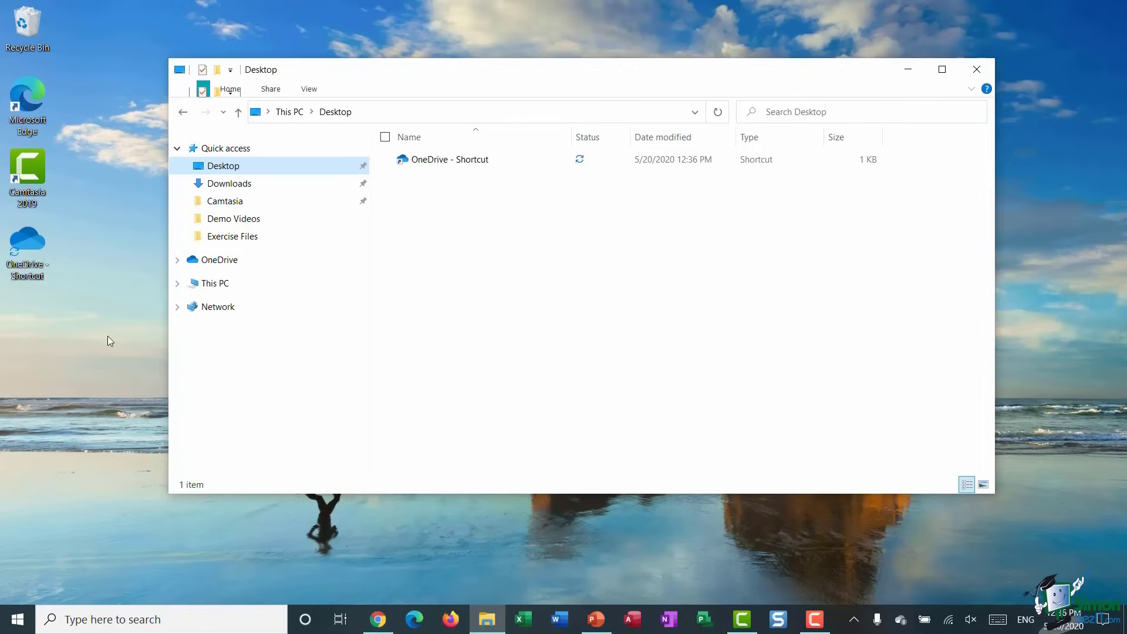
- Drag Calculator from the Start app list onto the desktop and place it below OneDrive
drag(374, 84, 462, 64)
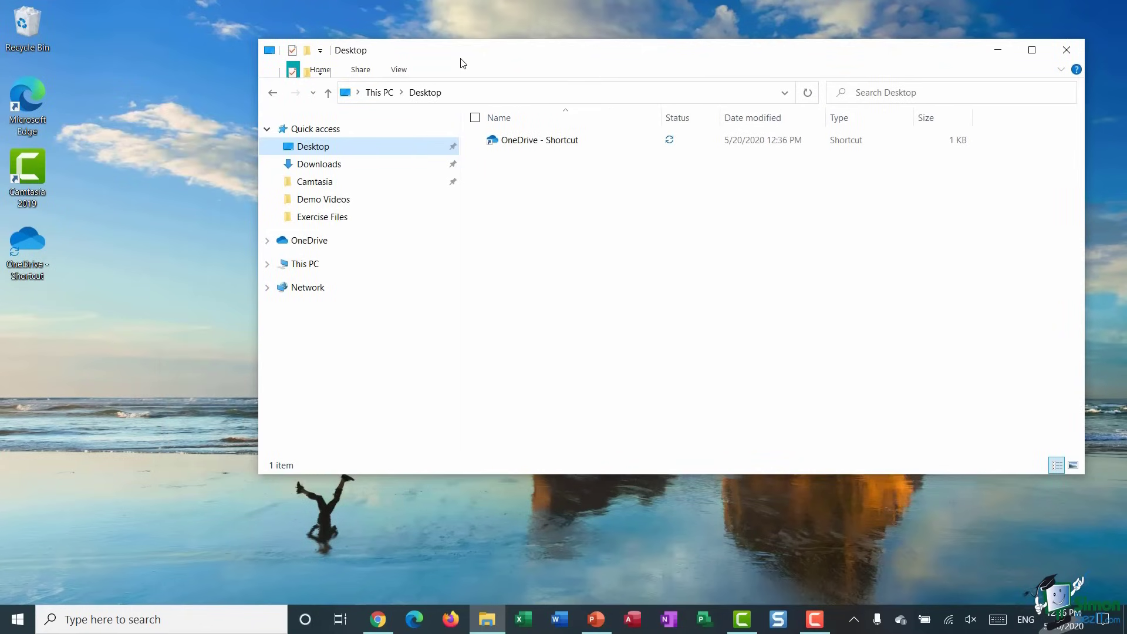
key(super)
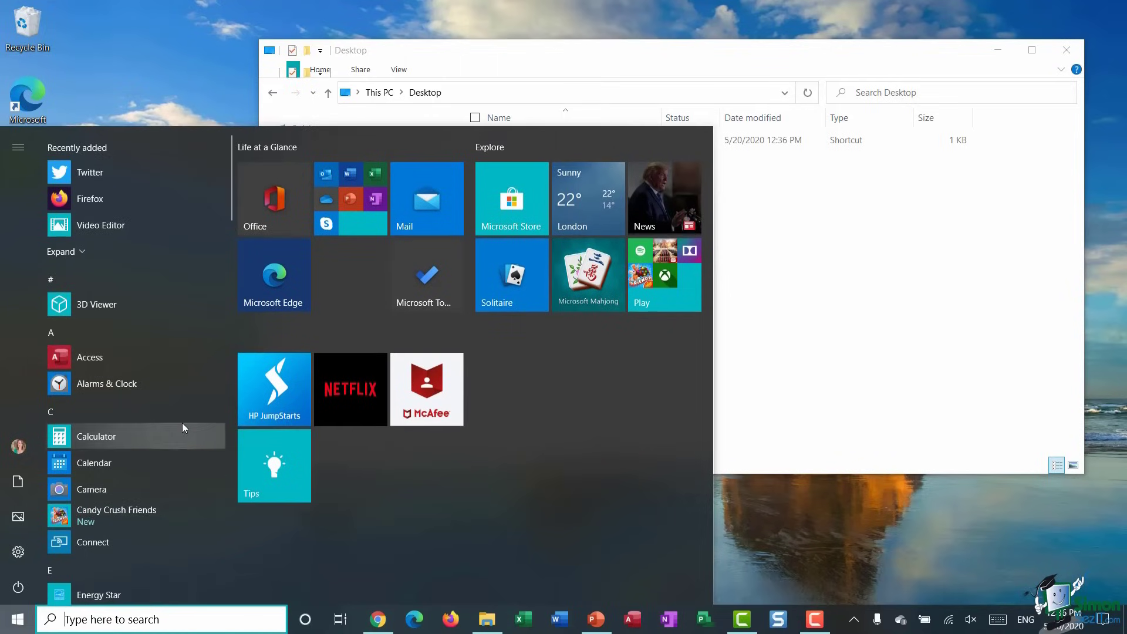
scroll(74, 445, down, 1)
scroll(73, 442, up, 1)
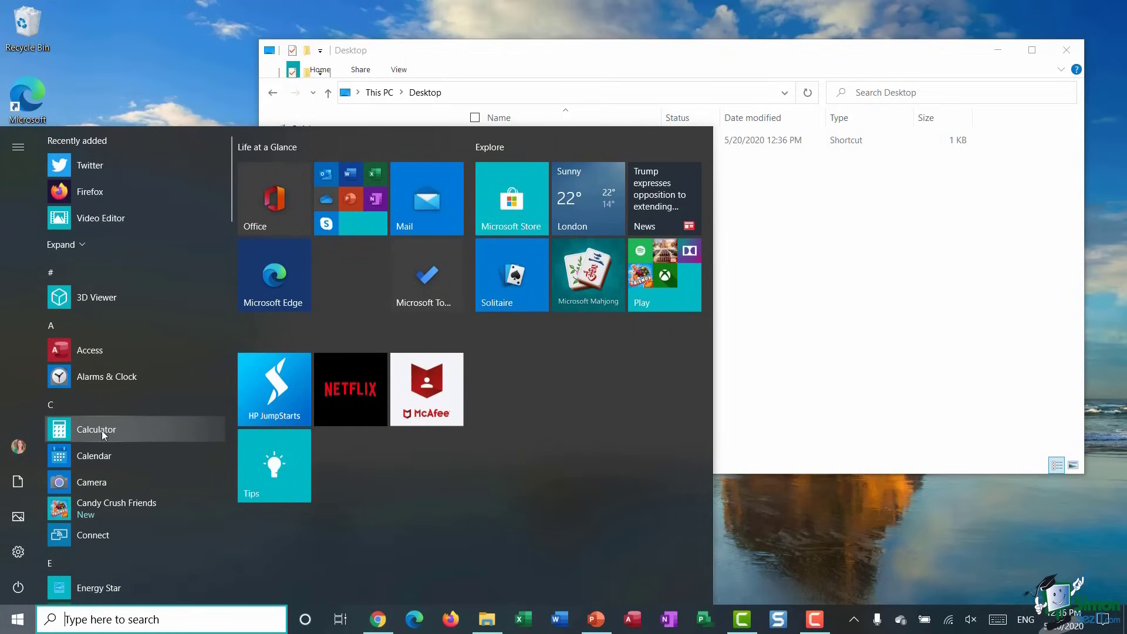
drag(101, 431, 145, 66)
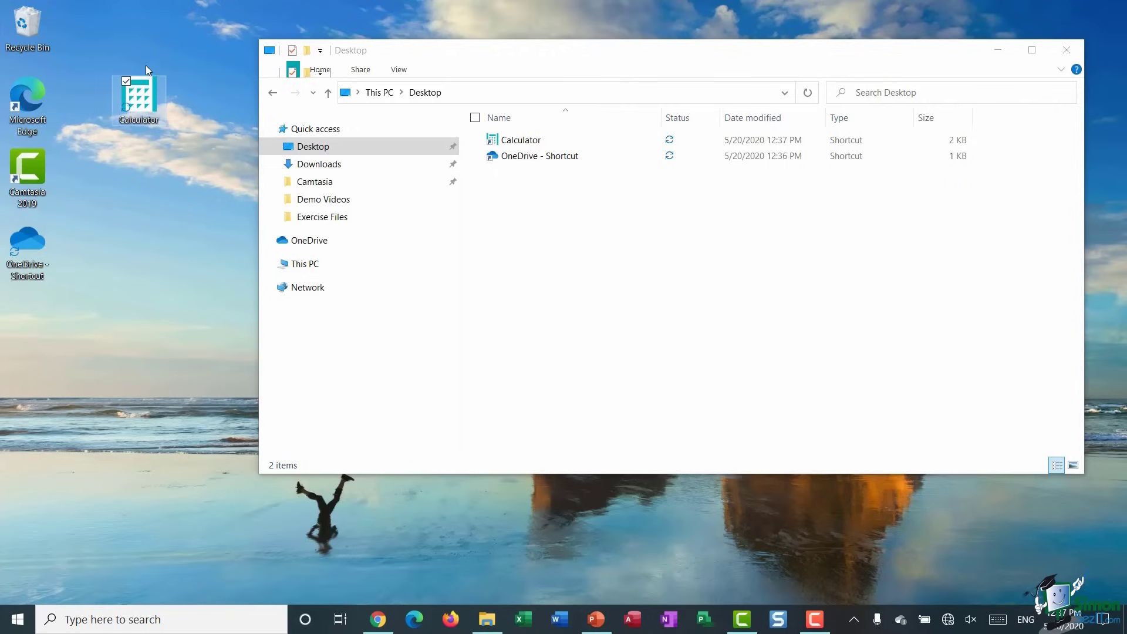
drag(135, 108, 32, 327)
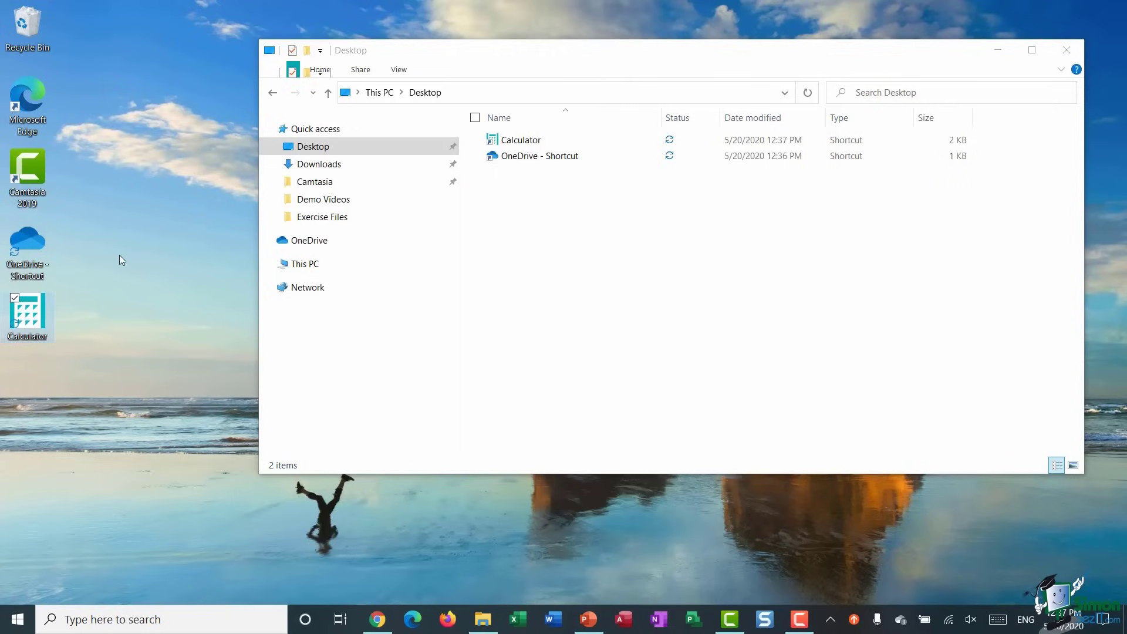
- Delete the Calculator and OneDrive desktop shortcuts, then close File Explorer
right_click(35, 306)
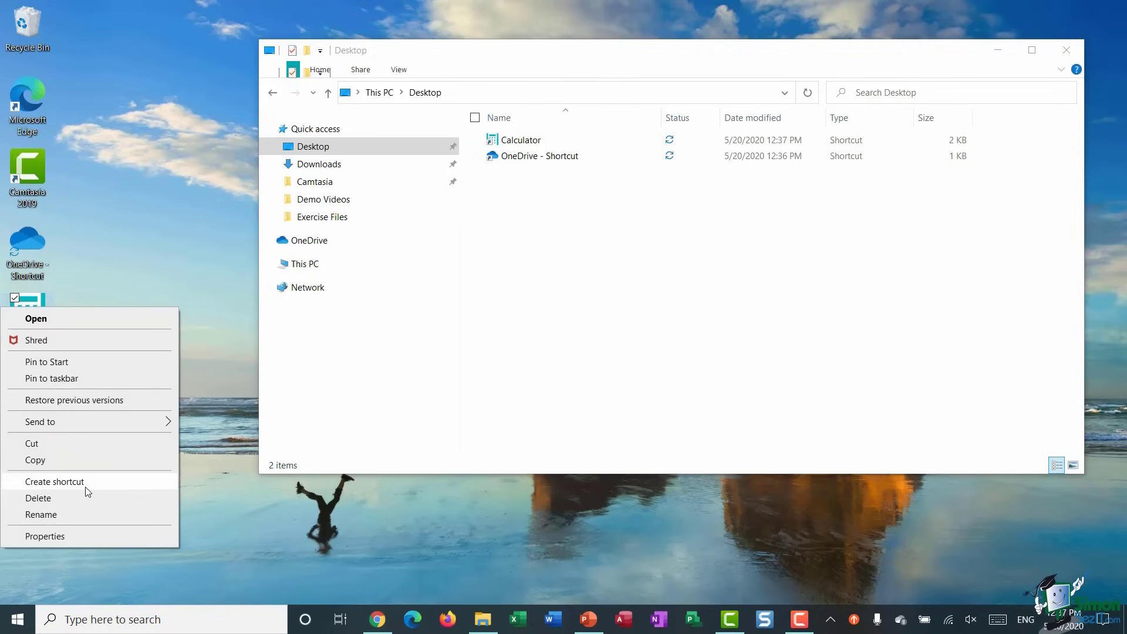
click(38, 498)
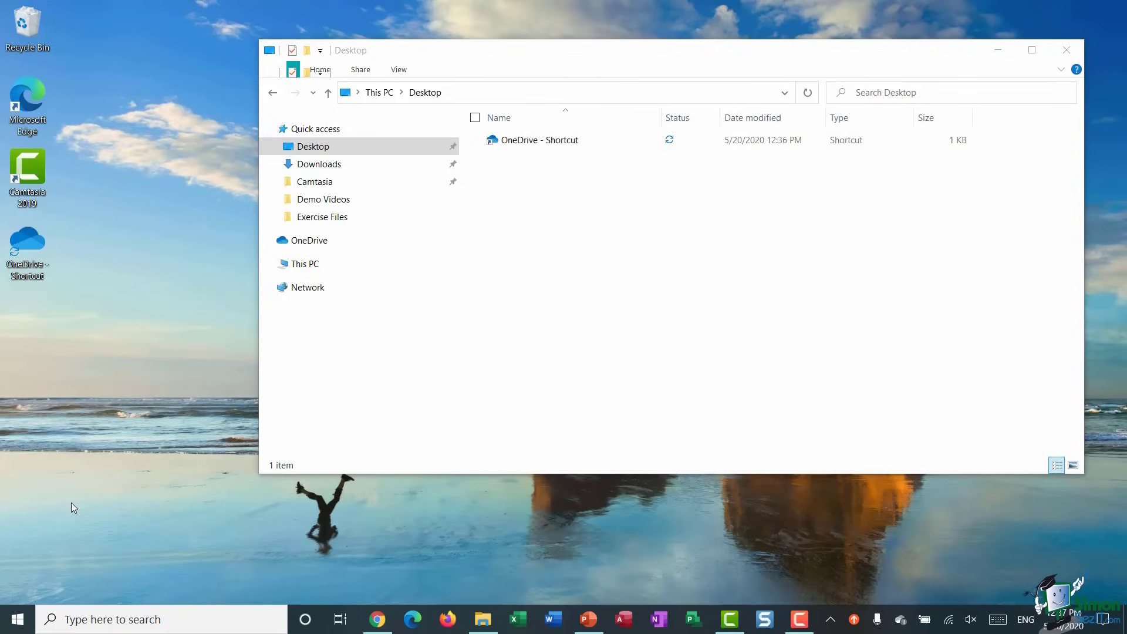
right_click(23, 251)
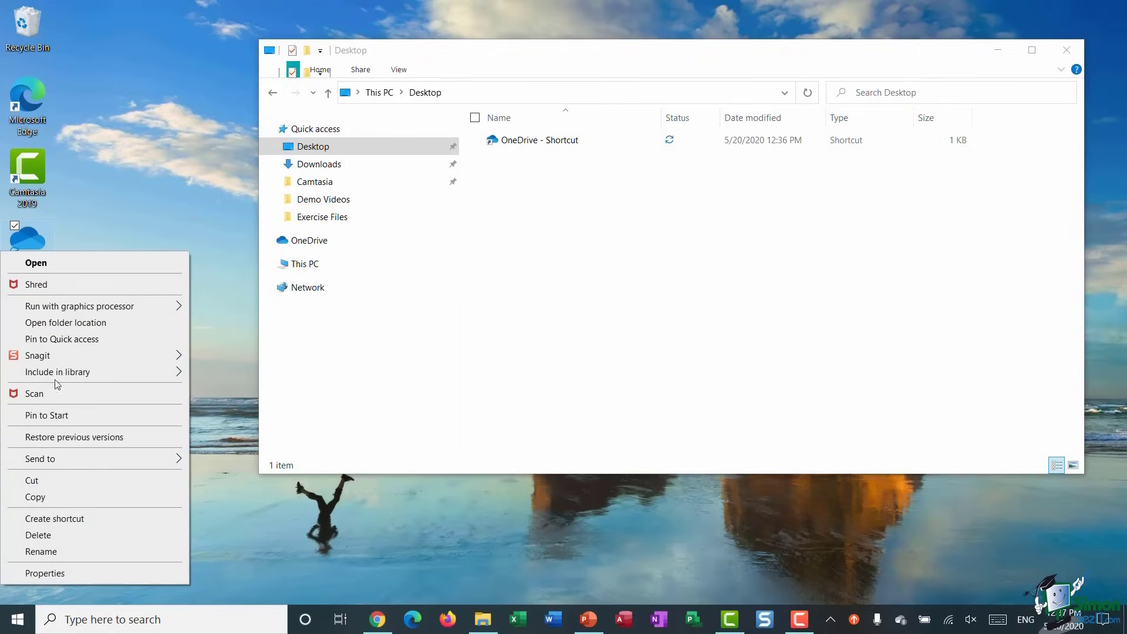
click(36, 535)
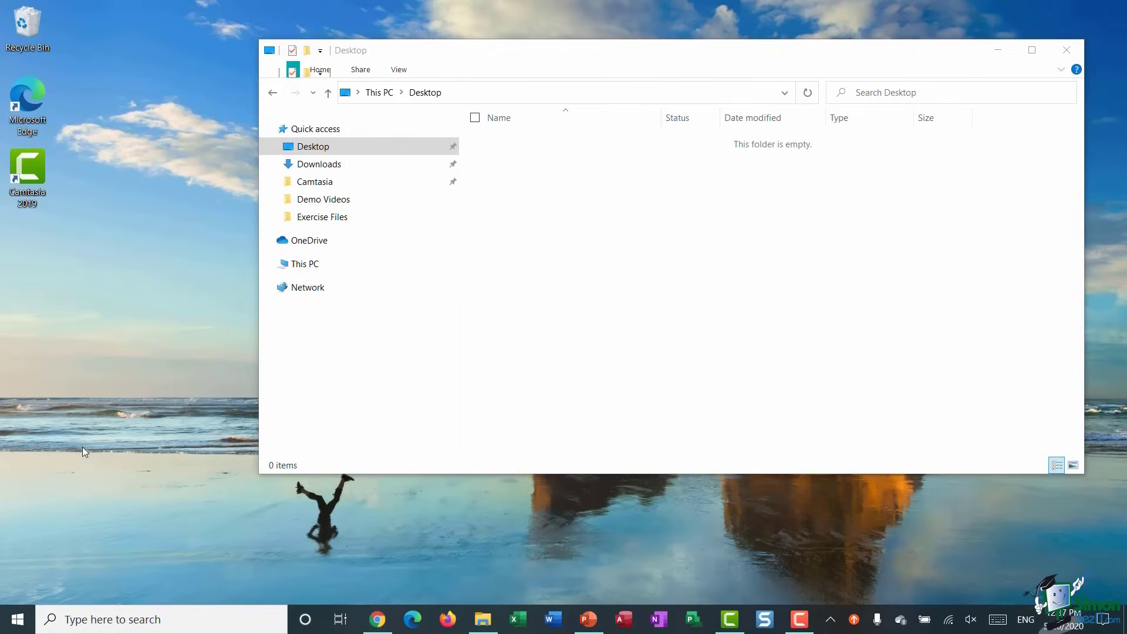
click(1067, 50)
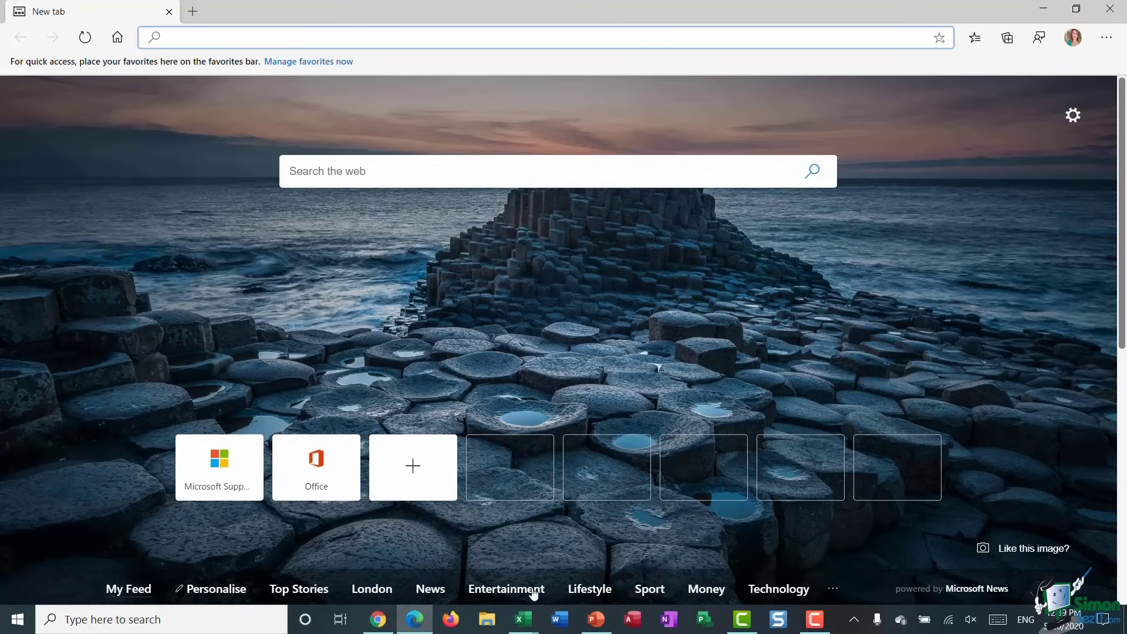
- Show the window previews of the Excel taskbar icon
mouse_move(526, 627)
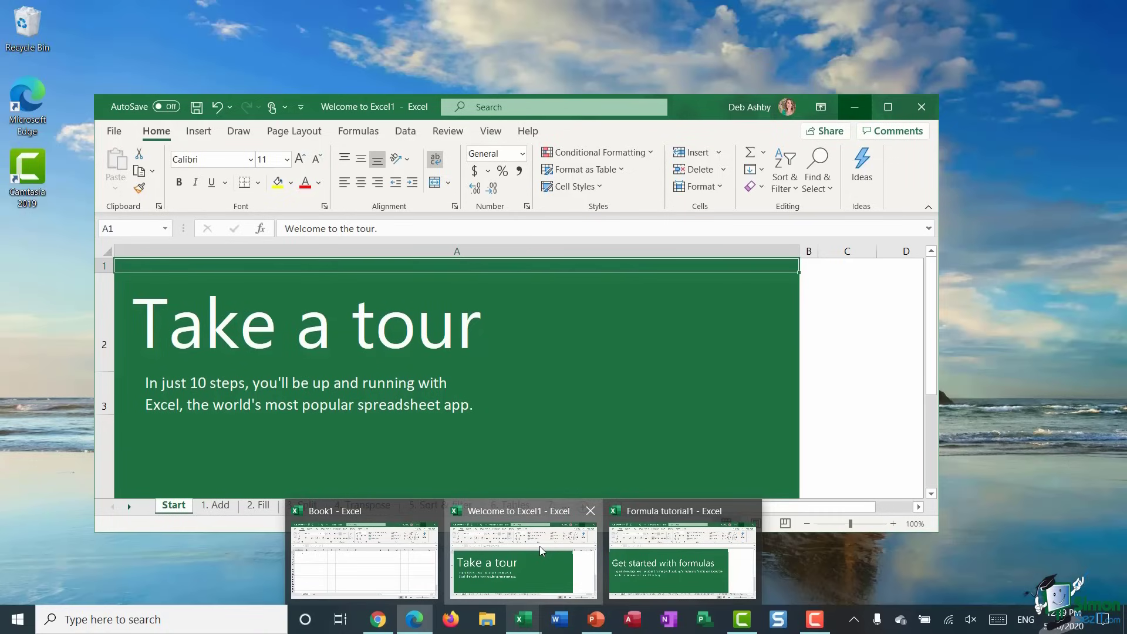
- Bring the Welcome to Excel1 workbook forward from its taskbar preview
click(540, 546)
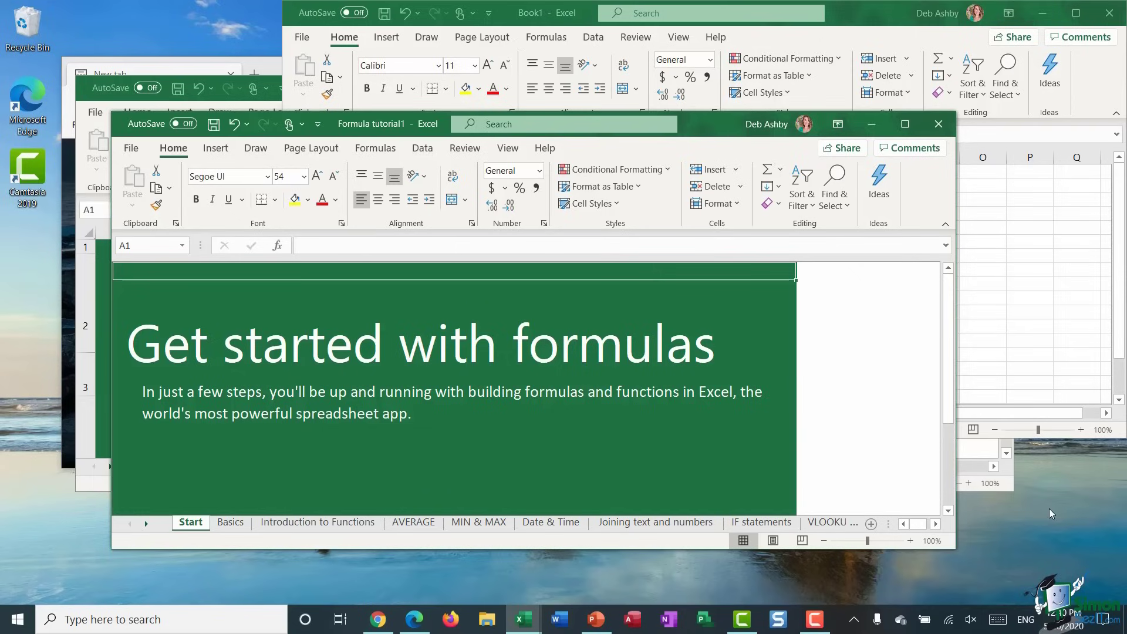
- Cascade the open windows from the taskbar menu and bring Welcome to Excel1 to the front
right_click(839, 621)
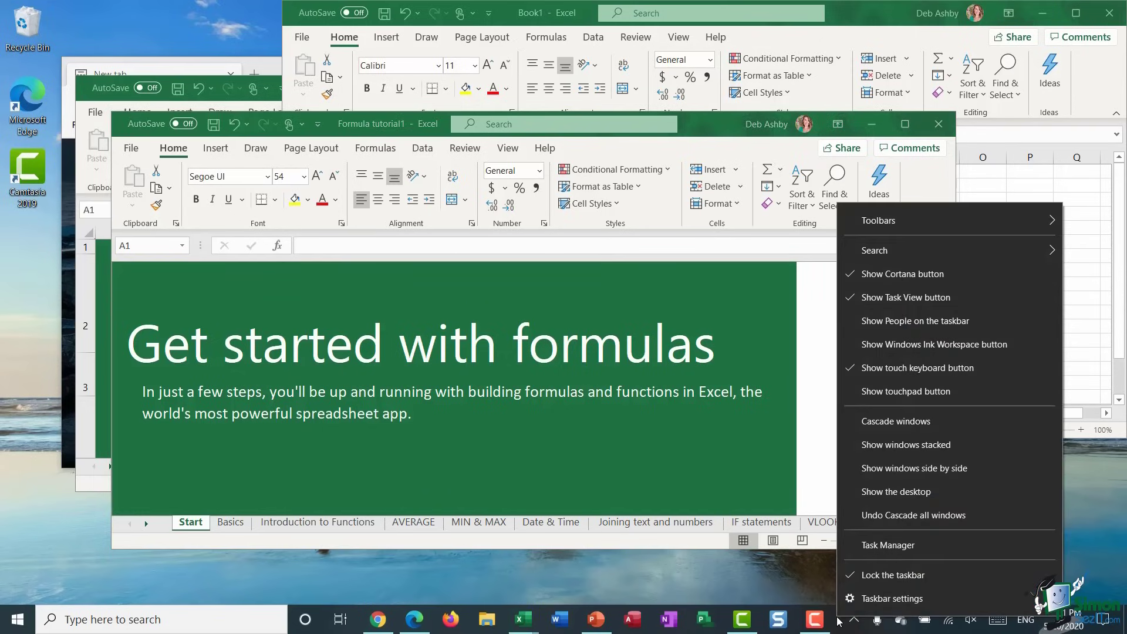
click(937, 423)
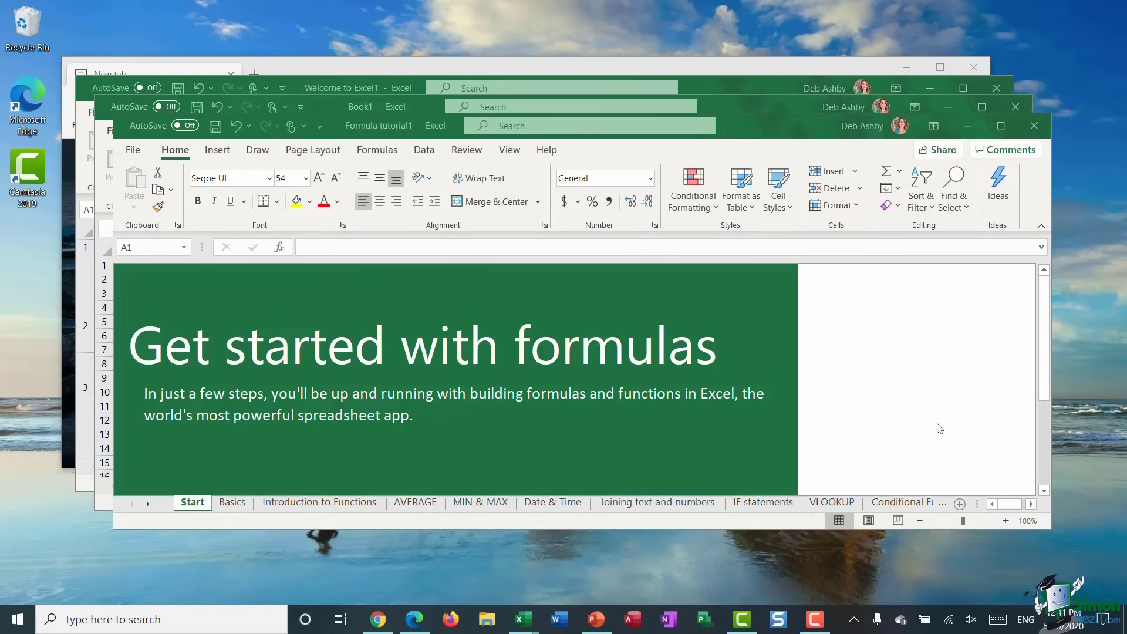
click(355, 89)
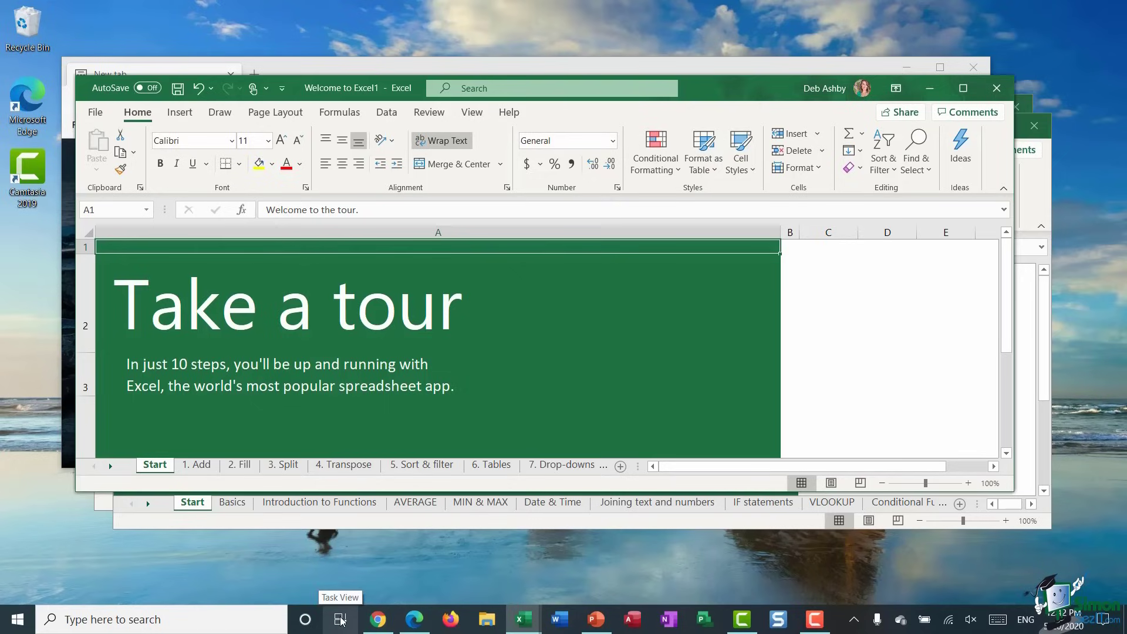
- Add a new virtual desktop in Task View and switch to the empty Desktop 2
click(340, 620)
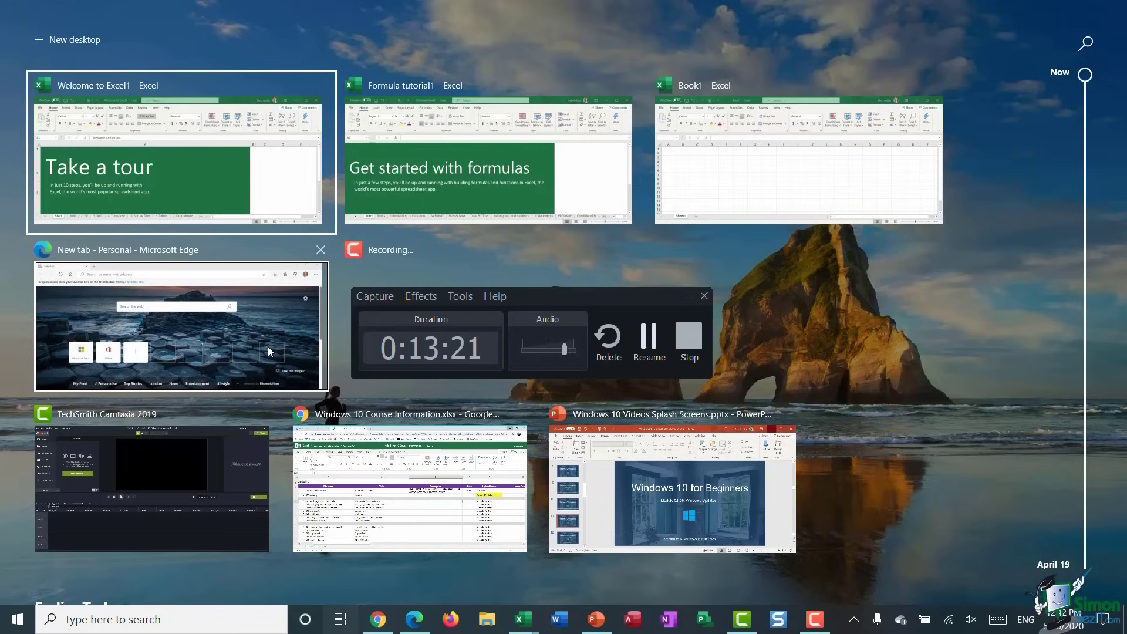
click(79, 40)
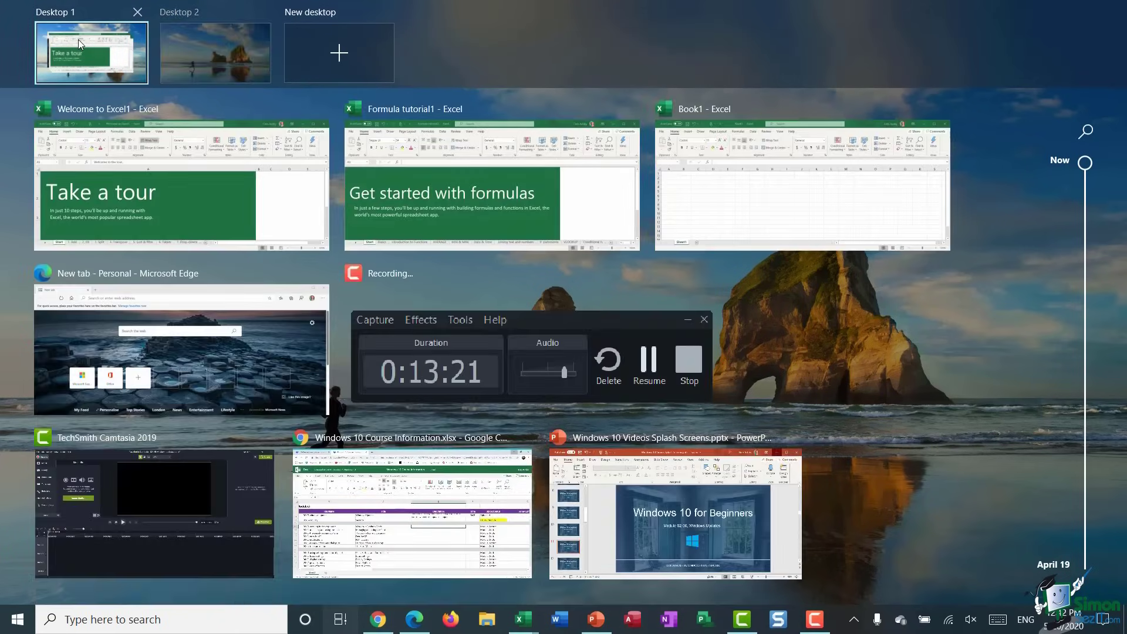
mouse_move(214, 31)
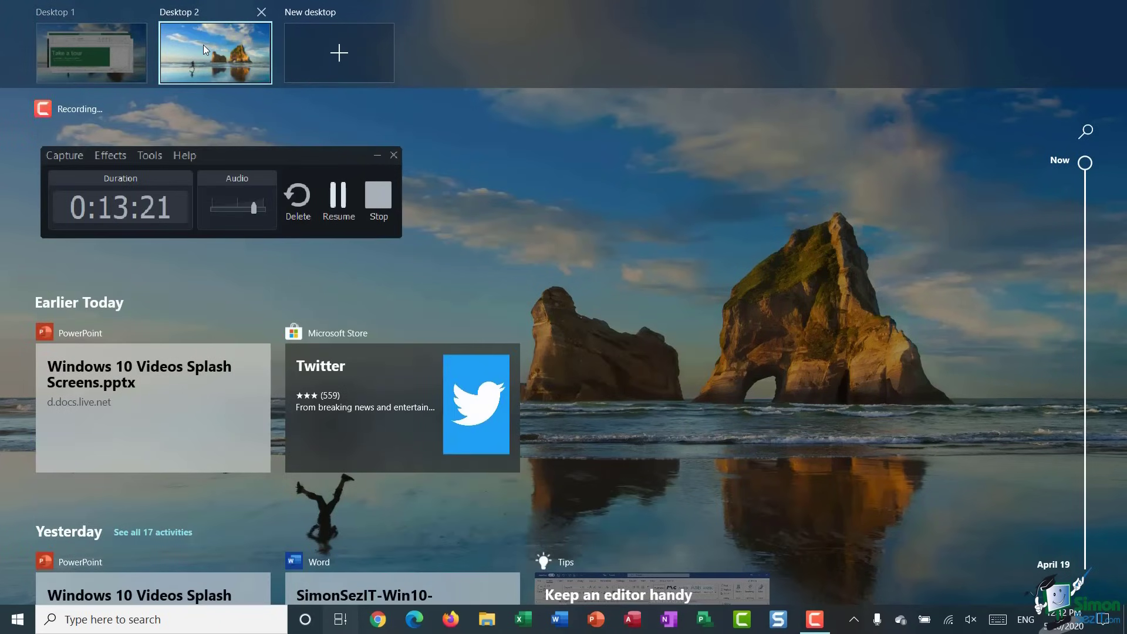
mouse_move(79, 66)
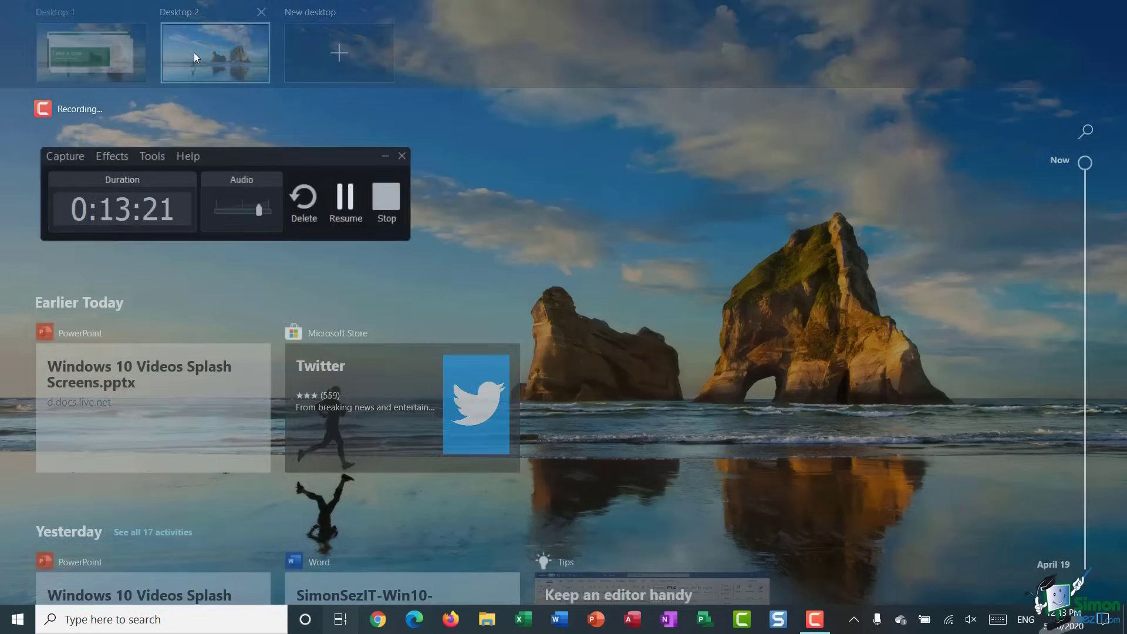
click(195, 54)
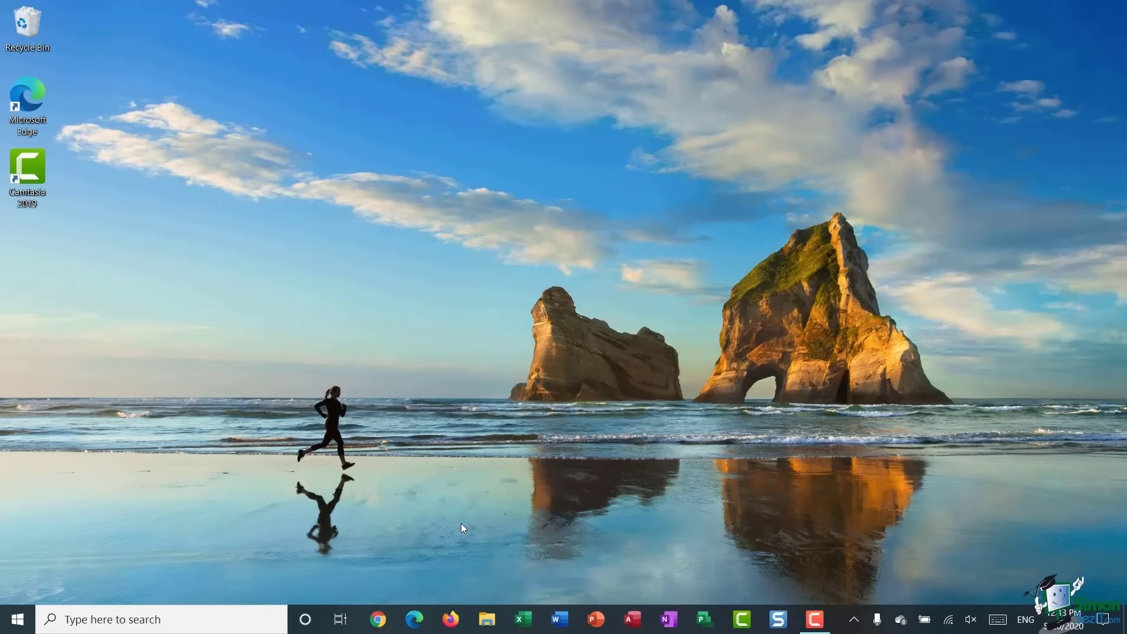
- Close Desktop 2 from Task View and return to the original desktop
click(342, 620)
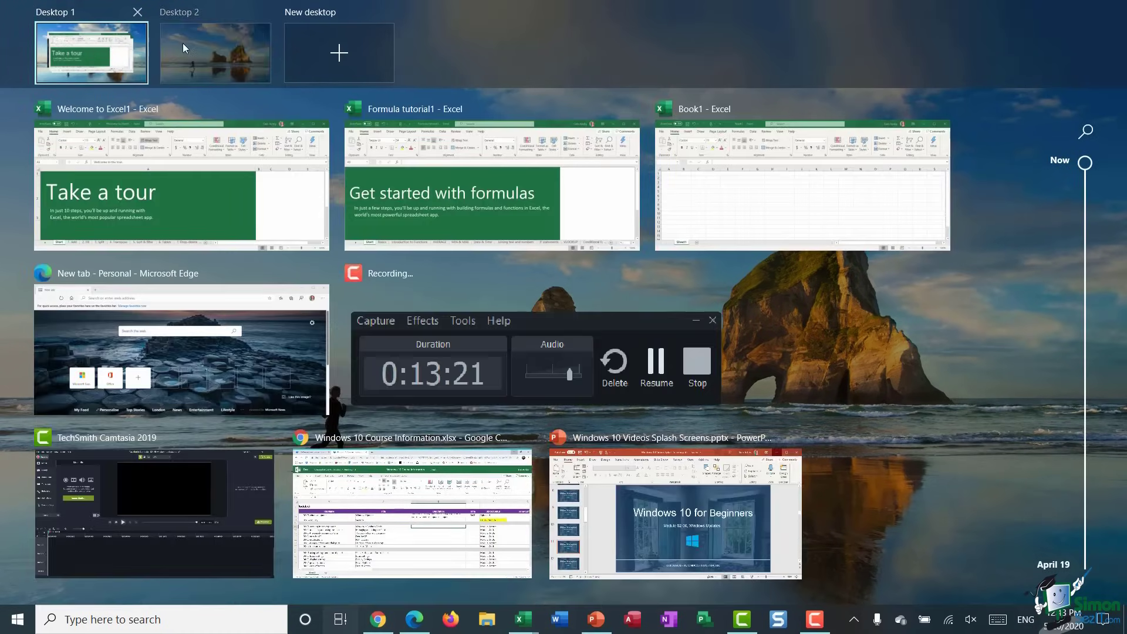
mouse_move(192, 44)
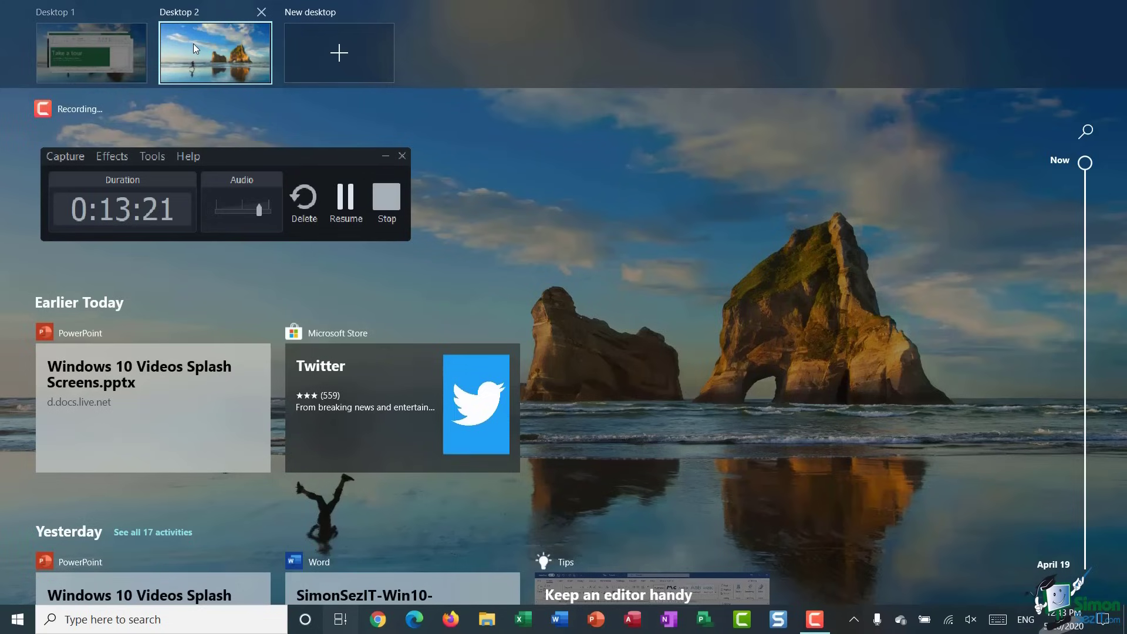
click(260, 13)
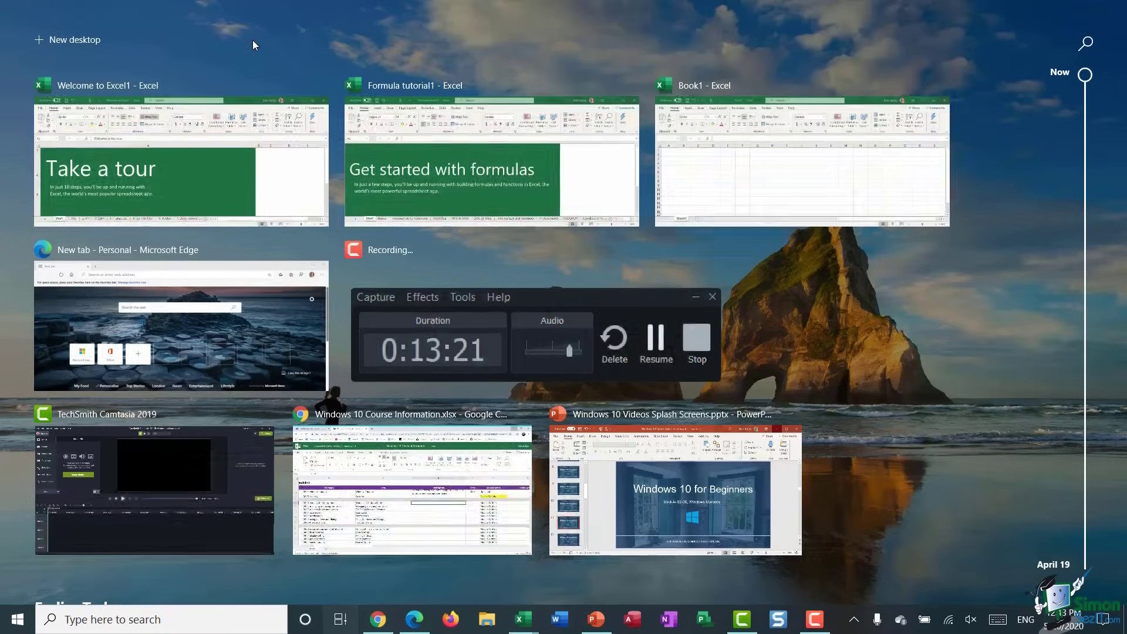
click(253, 40)
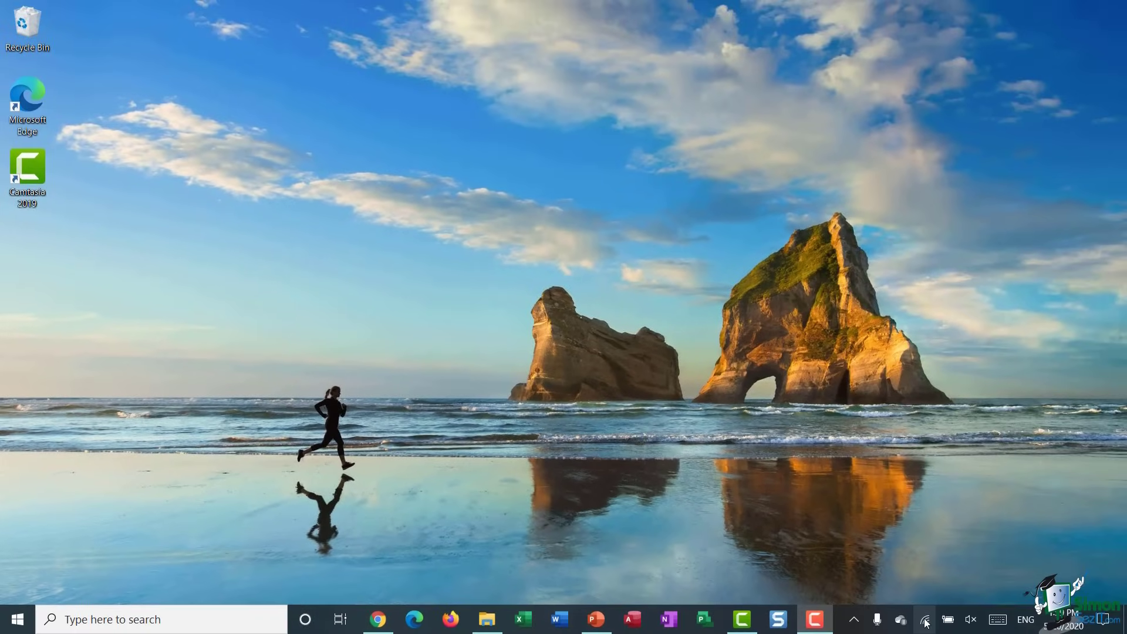
right_click(841, 630)
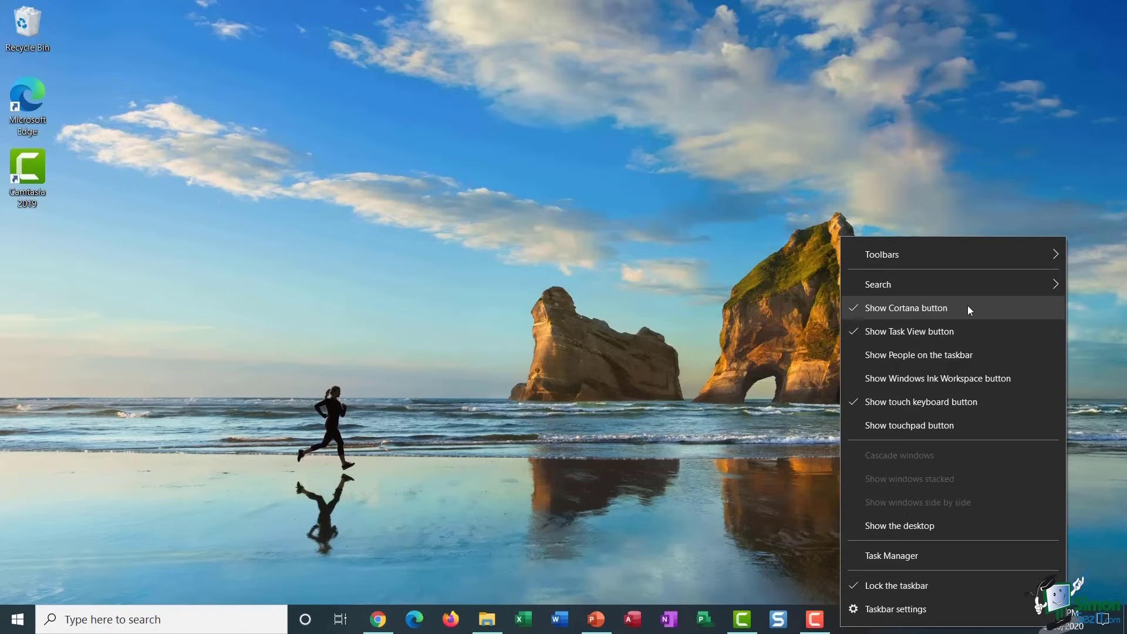
click(502, 542)
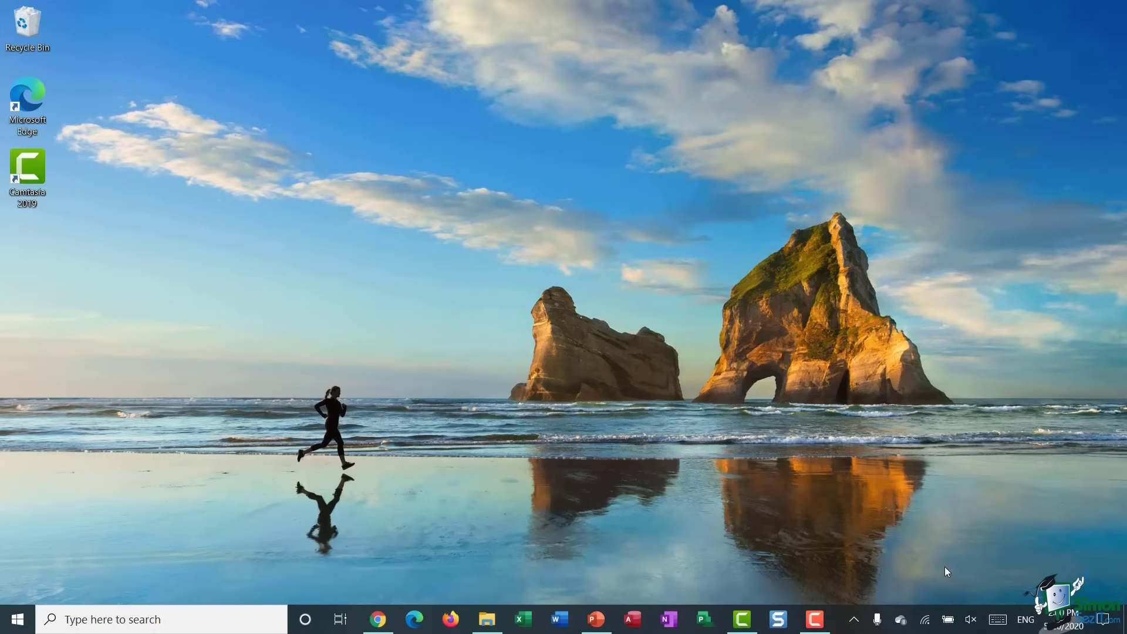
- Reveal the hidden notification-area icons, then bring up the taskbar's context menu
click(854, 620)
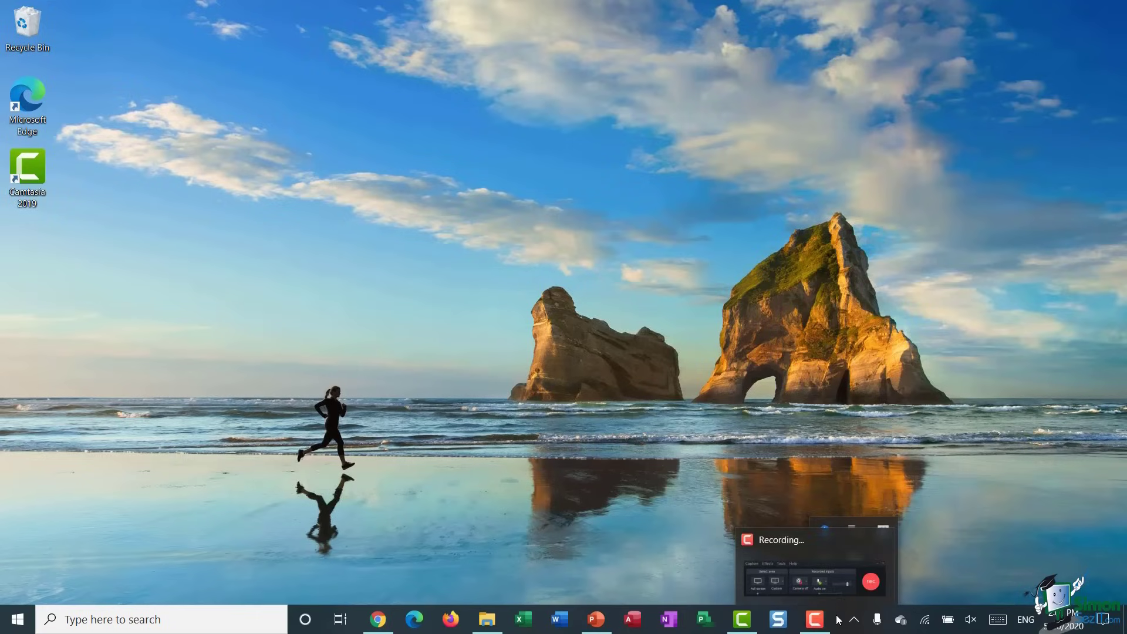
right_click(839, 619)
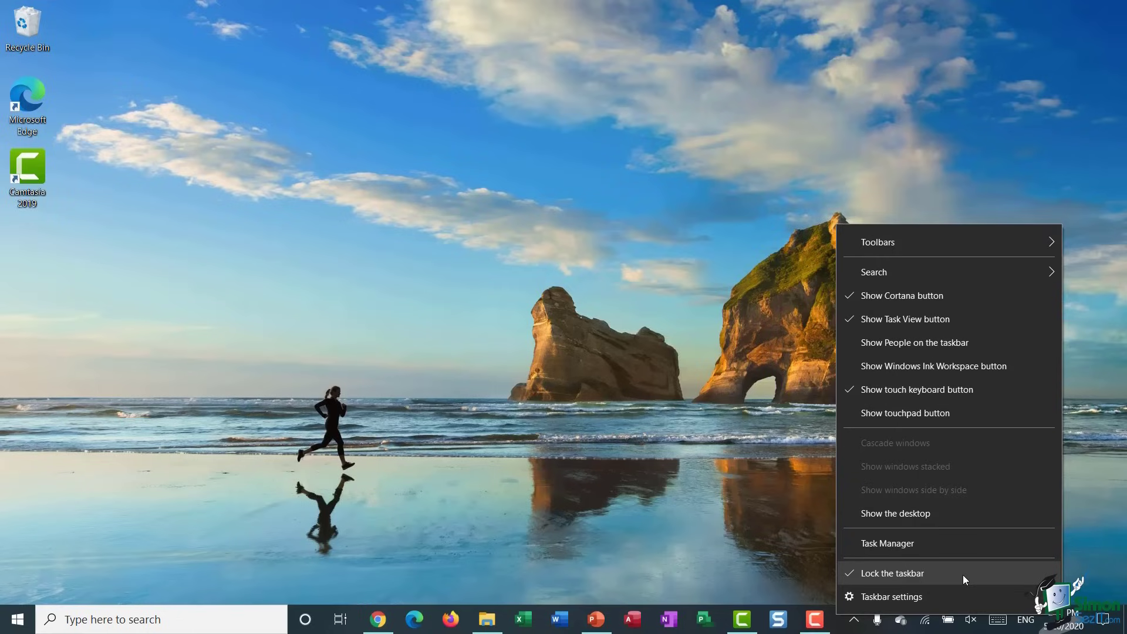
- Unlock the taskbar, stretch it to two rows tall, and show the hidden tray icons
click(963, 576)
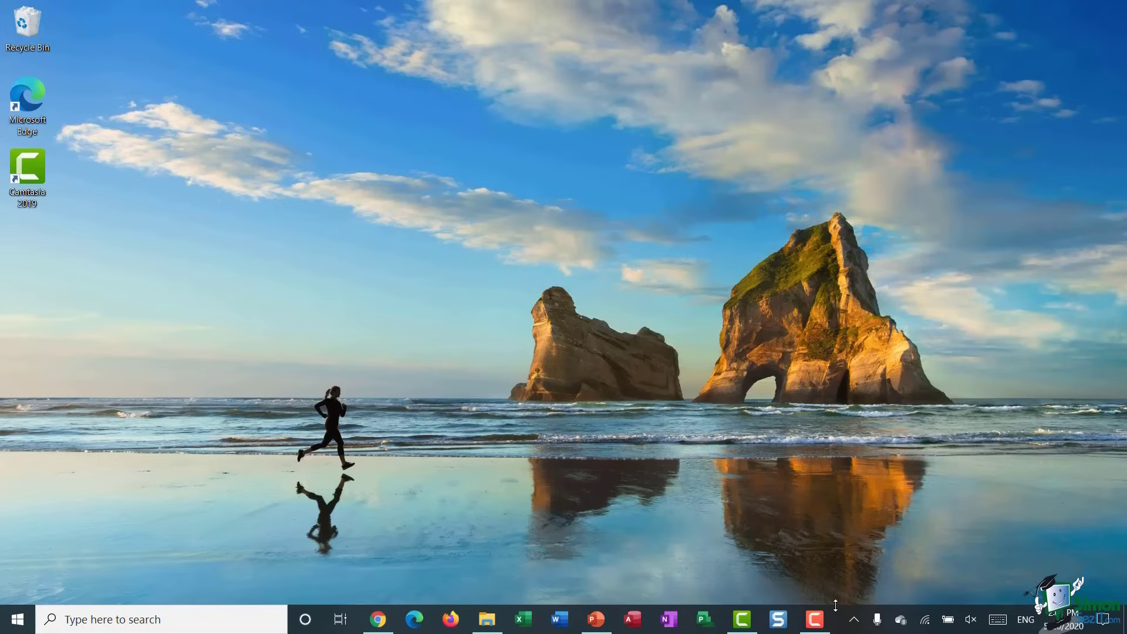
drag(836, 605, 833, 550)
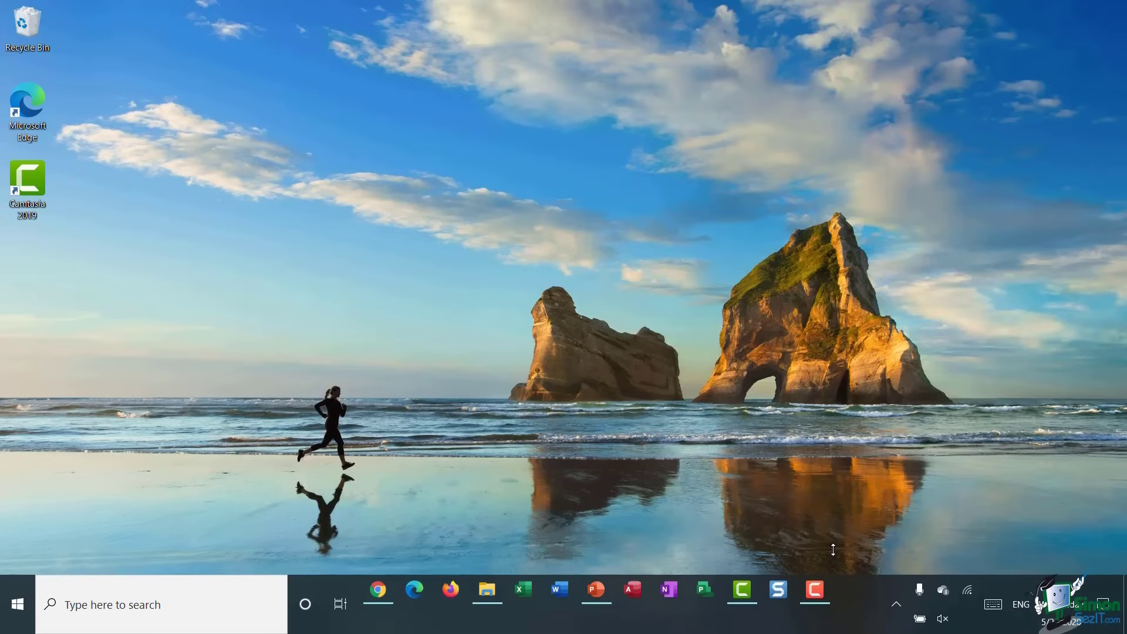
click(896, 605)
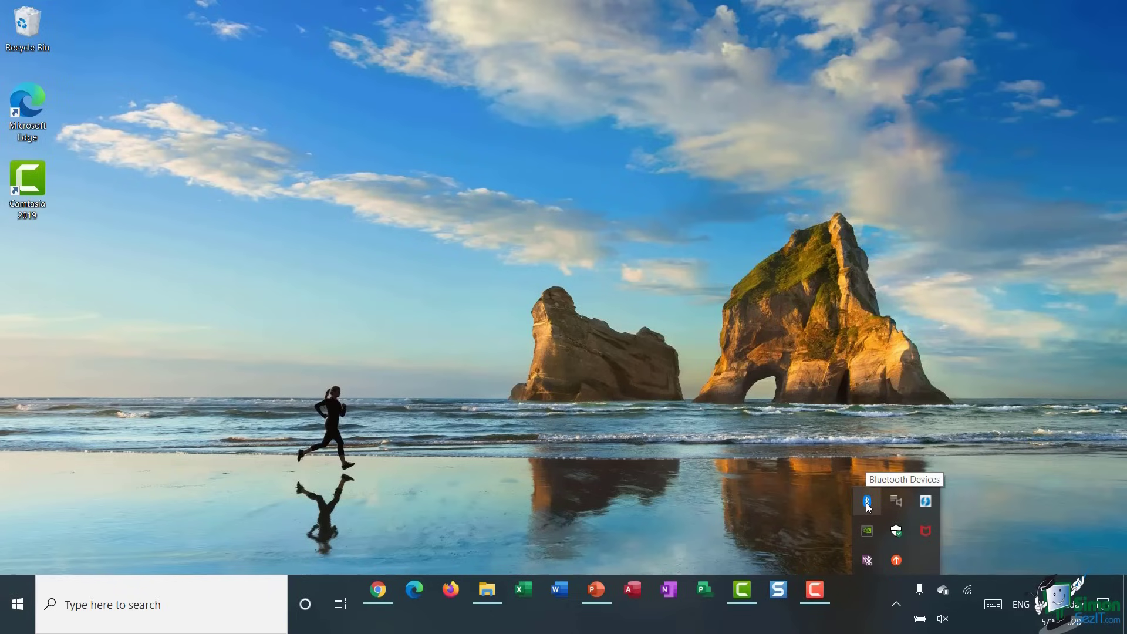
drag(868, 506, 972, 628)
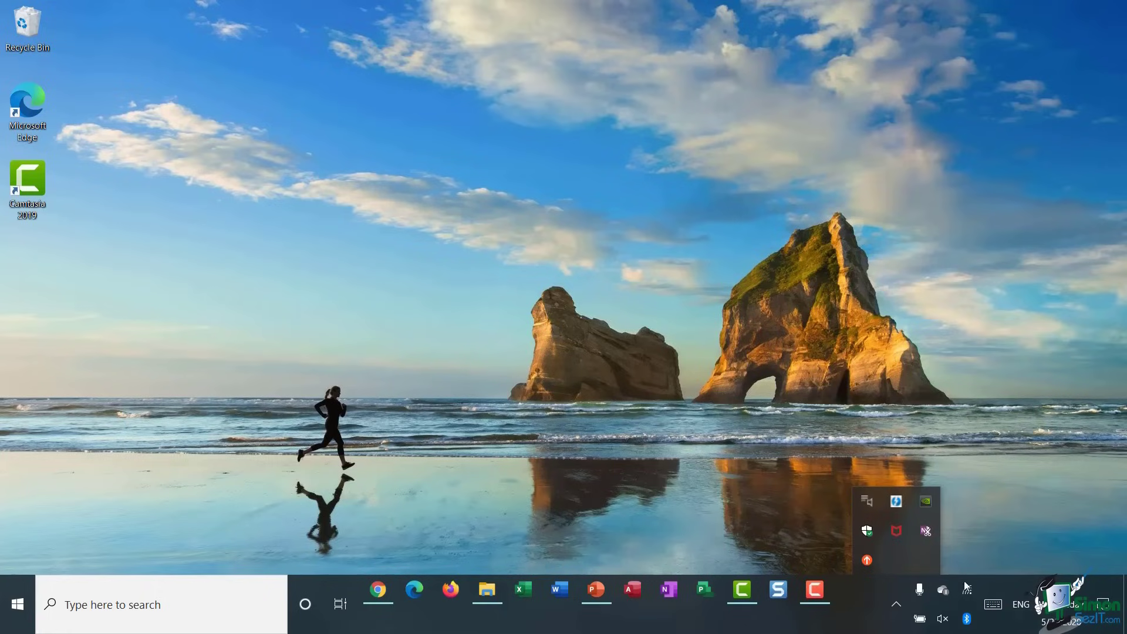
click(966, 620)
drag(967, 621, 901, 561)
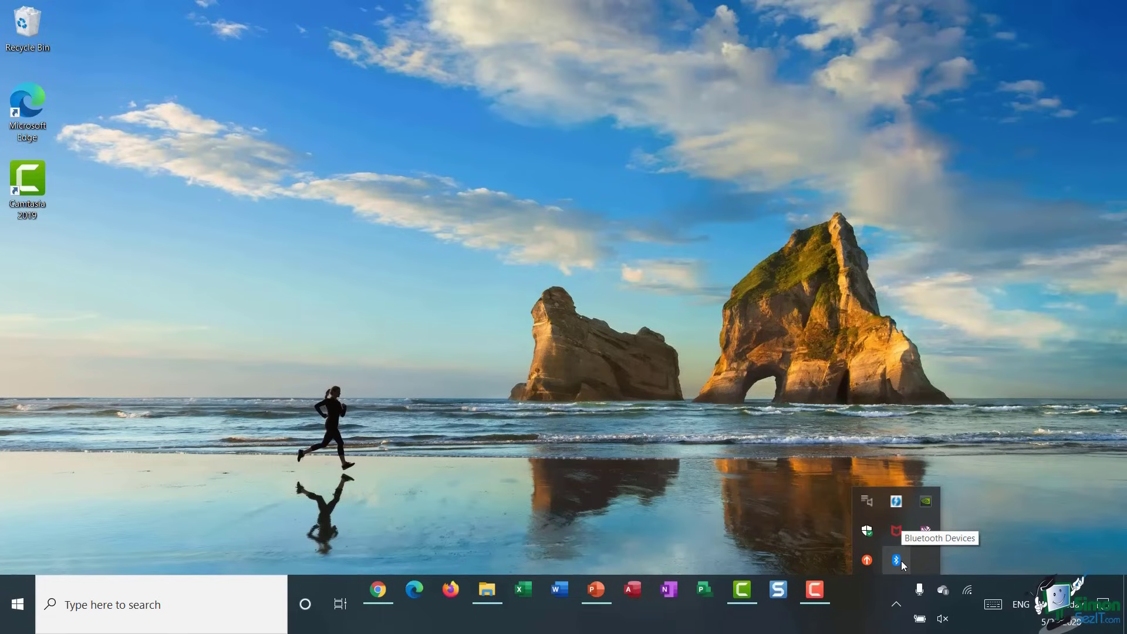
click(660, 477)
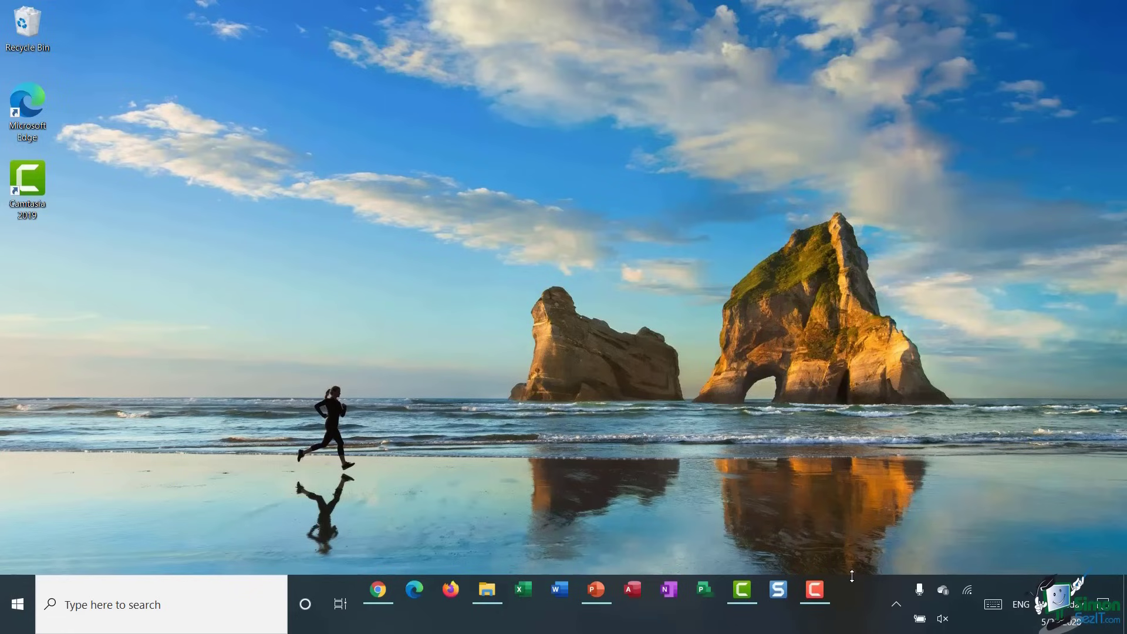
- Shrink the taskbar back to one row, lock it, and move OneDrive beside the battery icon
drag(852, 576, 854, 591)
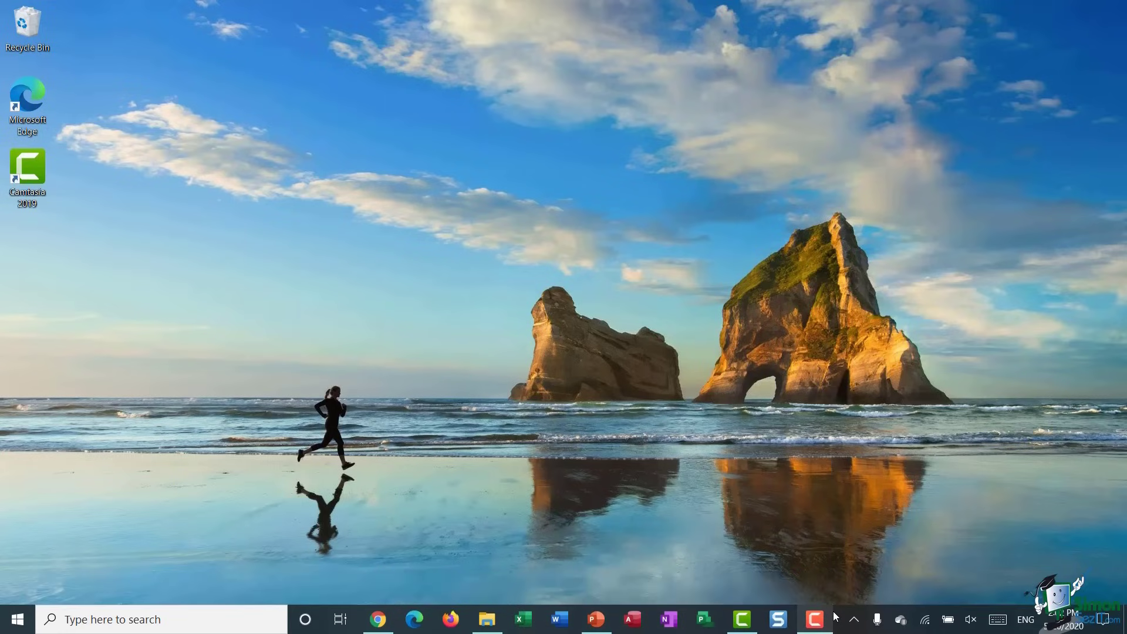
right_click(845, 611)
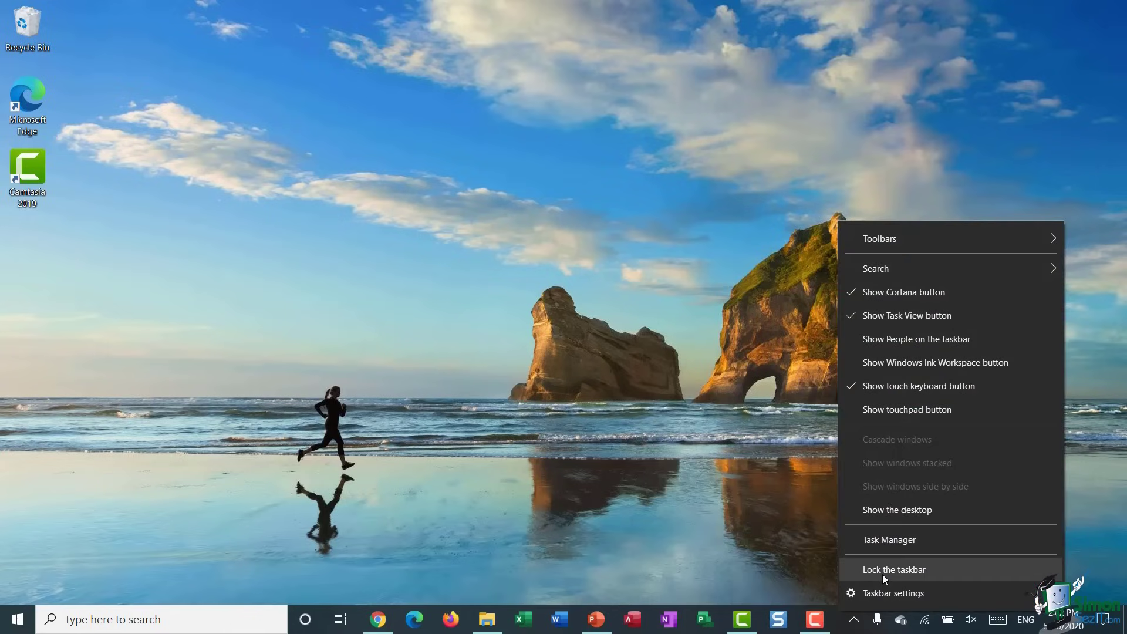
click(882, 572)
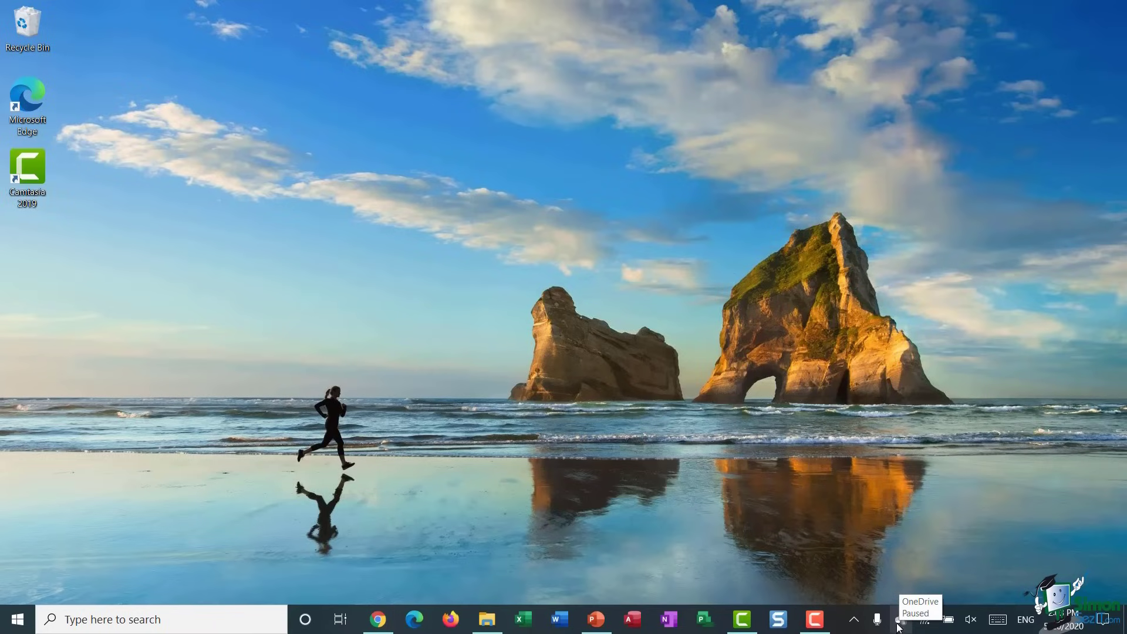
drag(901, 622, 933, 616)
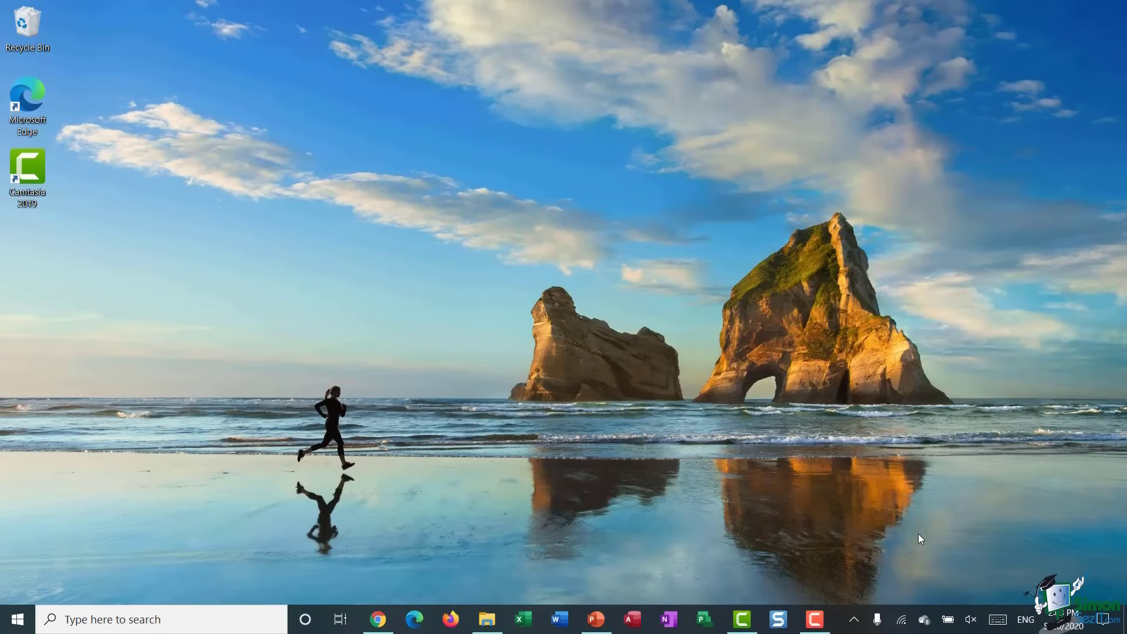
- Dismiss the taskbar options menu, then view and exit Task View's window timeline
right_click(841, 610)
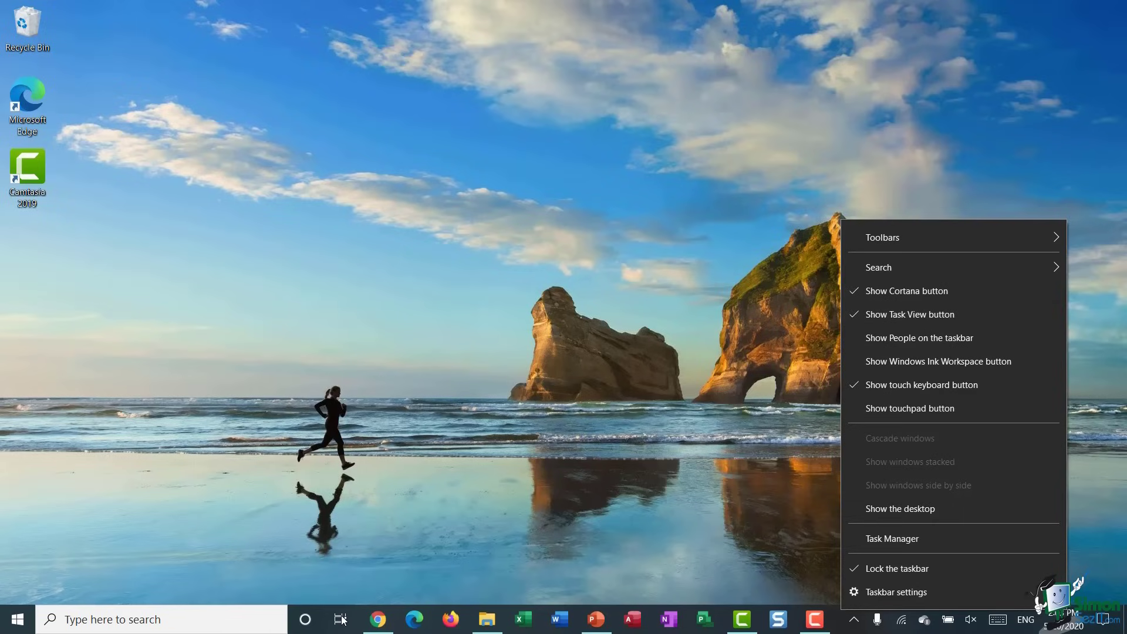
click(368, 571)
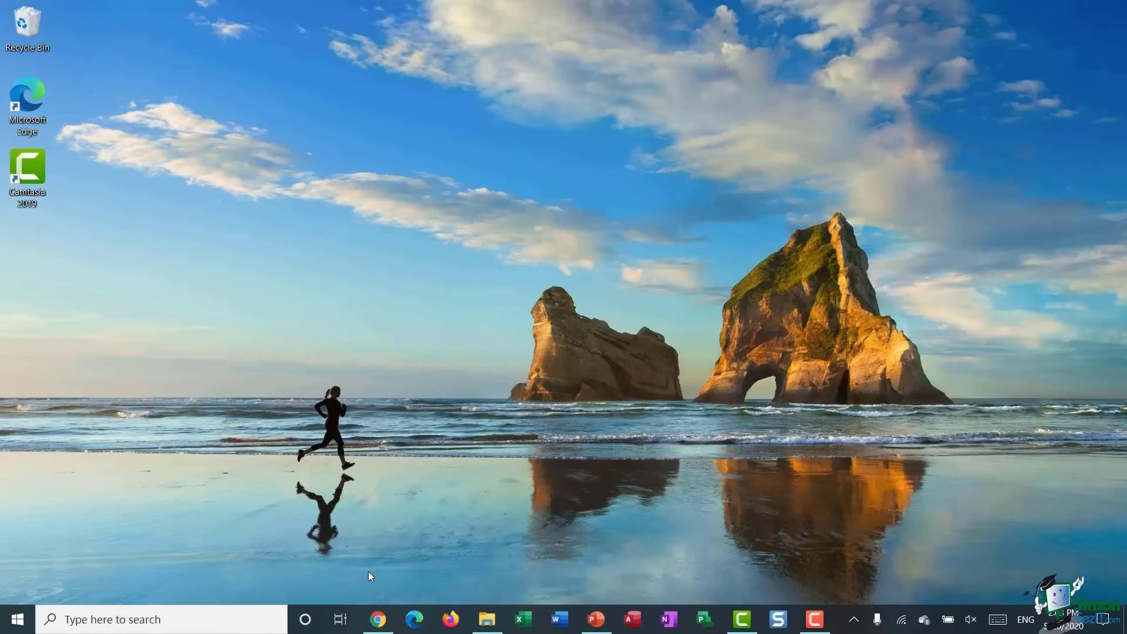
click(343, 619)
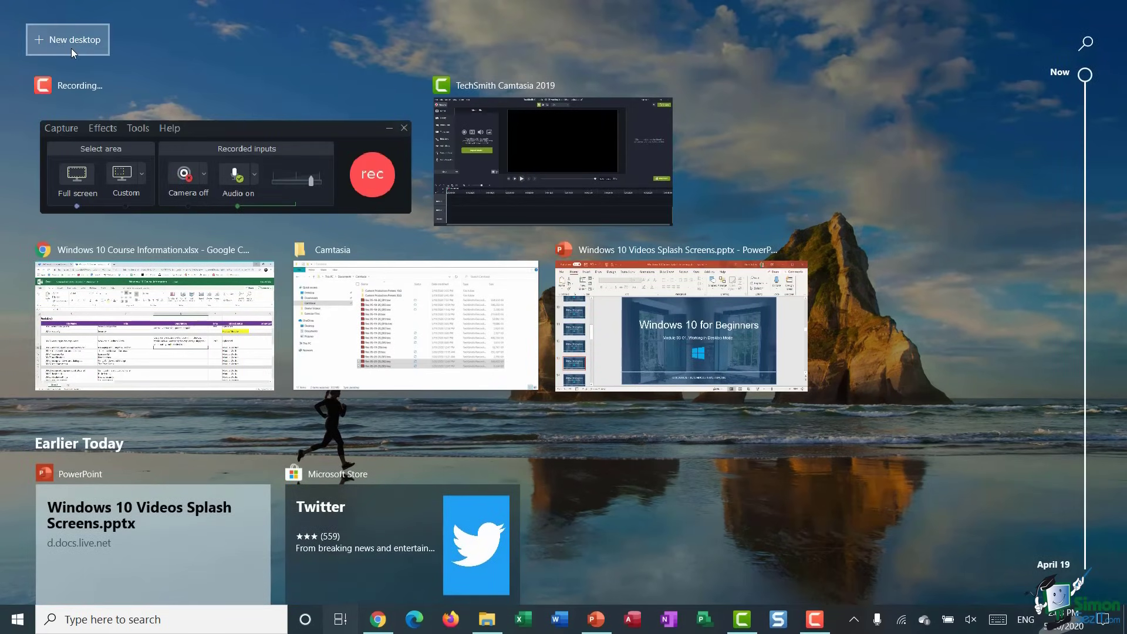
click(898, 332)
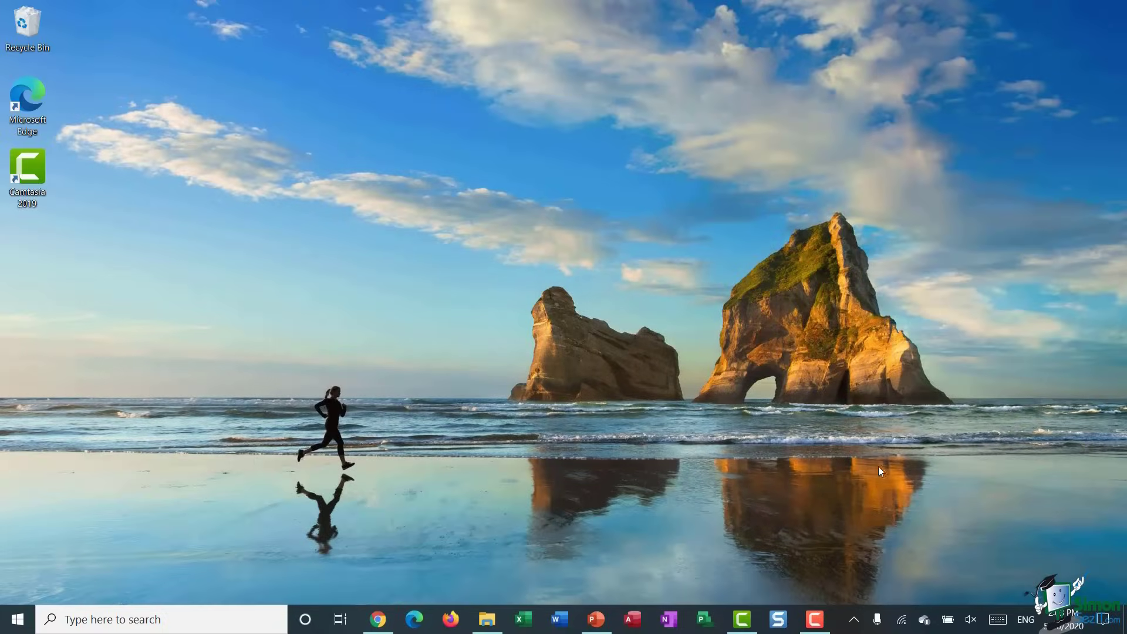
- Add the touchpad button to the system tray and briefly open its panel
right_click(837, 620)
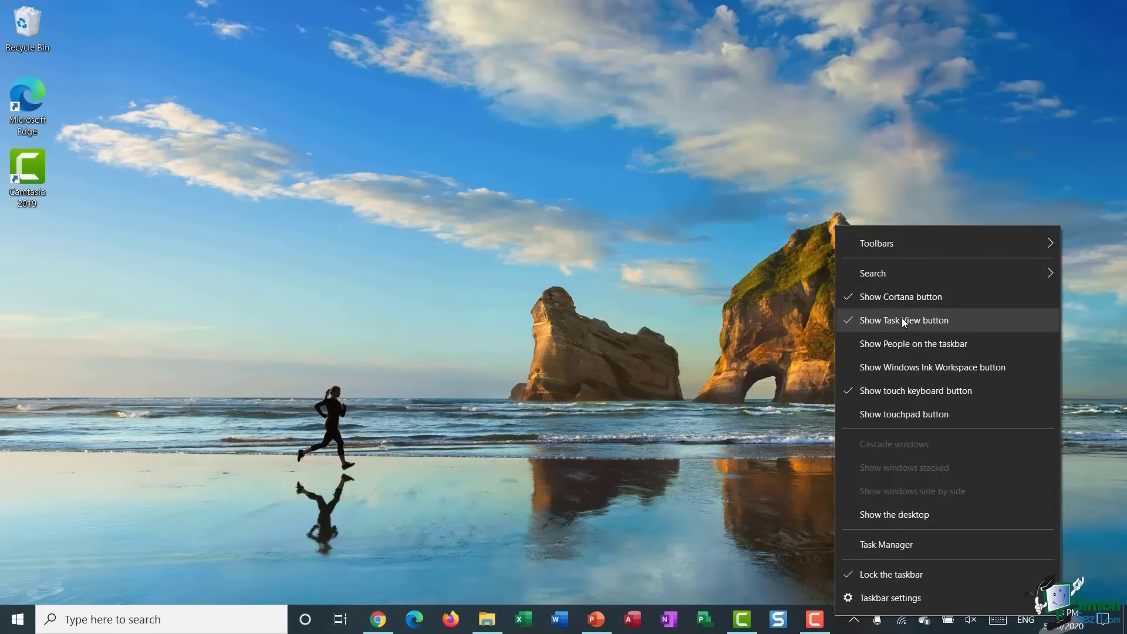
click(904, 415)
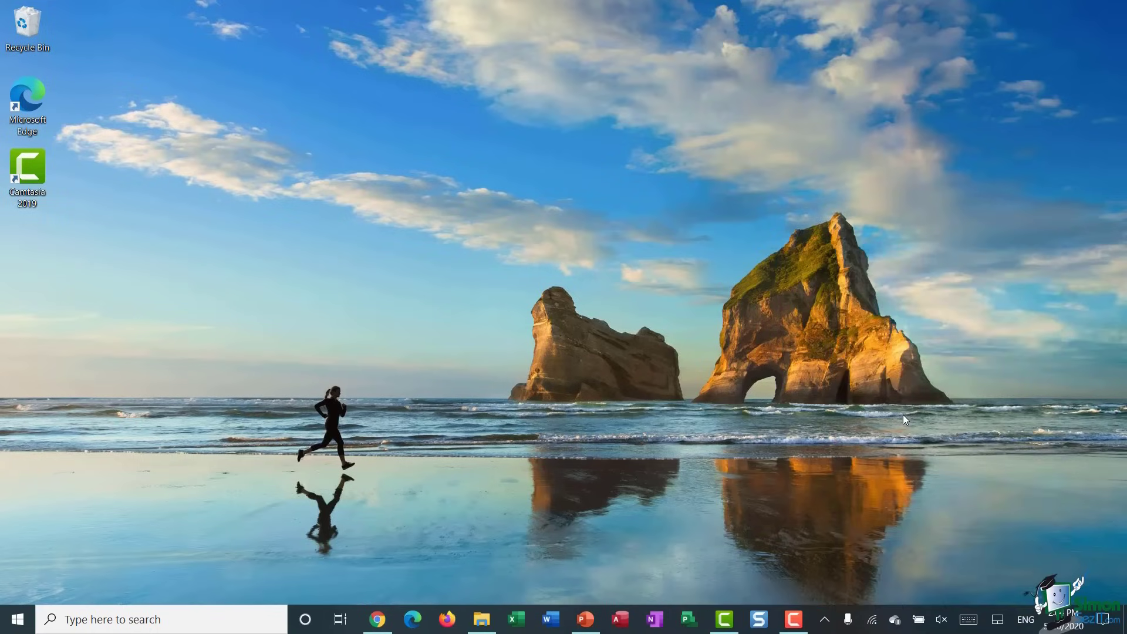
click(999, 617)
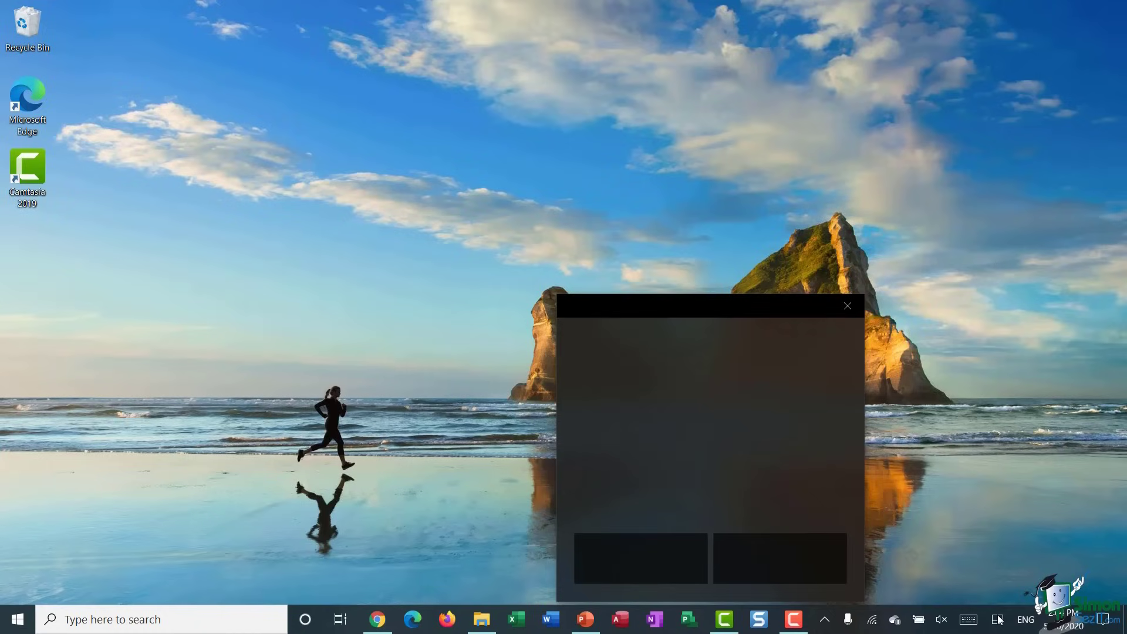
click(847, 306)
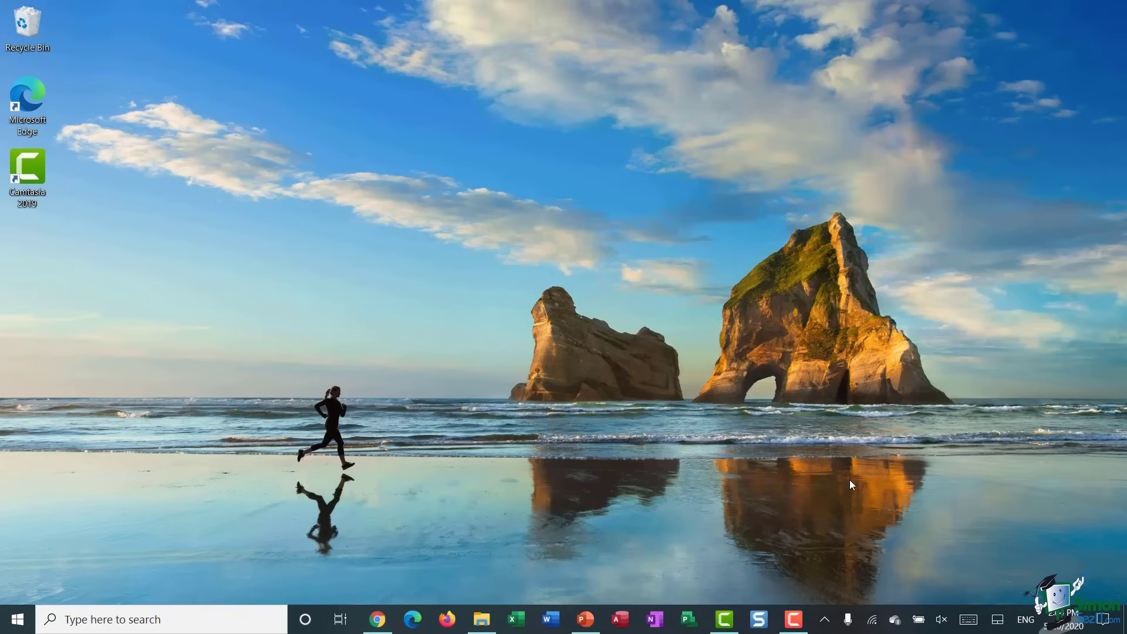
- Remove the touchpad button from the taskbar and go to Taskbar settings
right_click(831, 611)
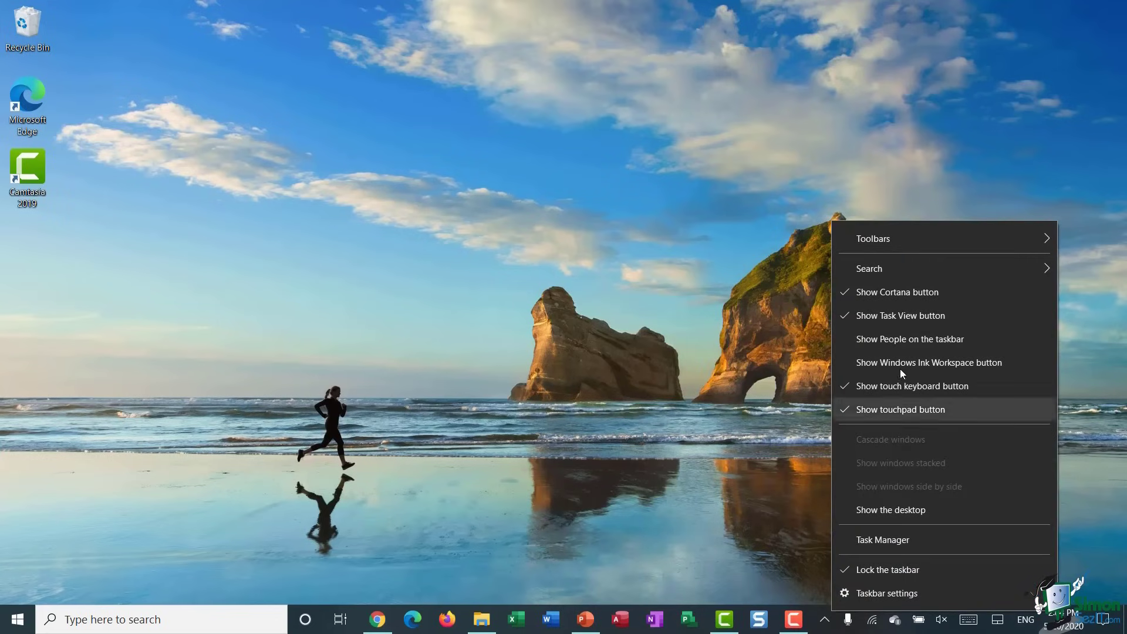
click(872, 409)
right_click(837, 621)
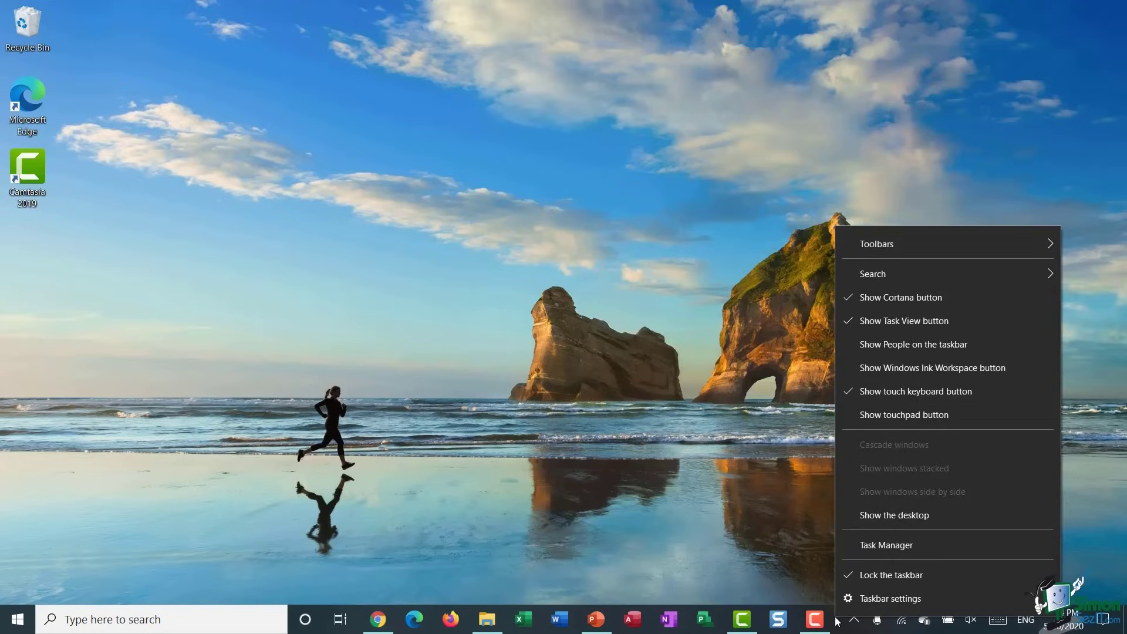
click(944, 597)
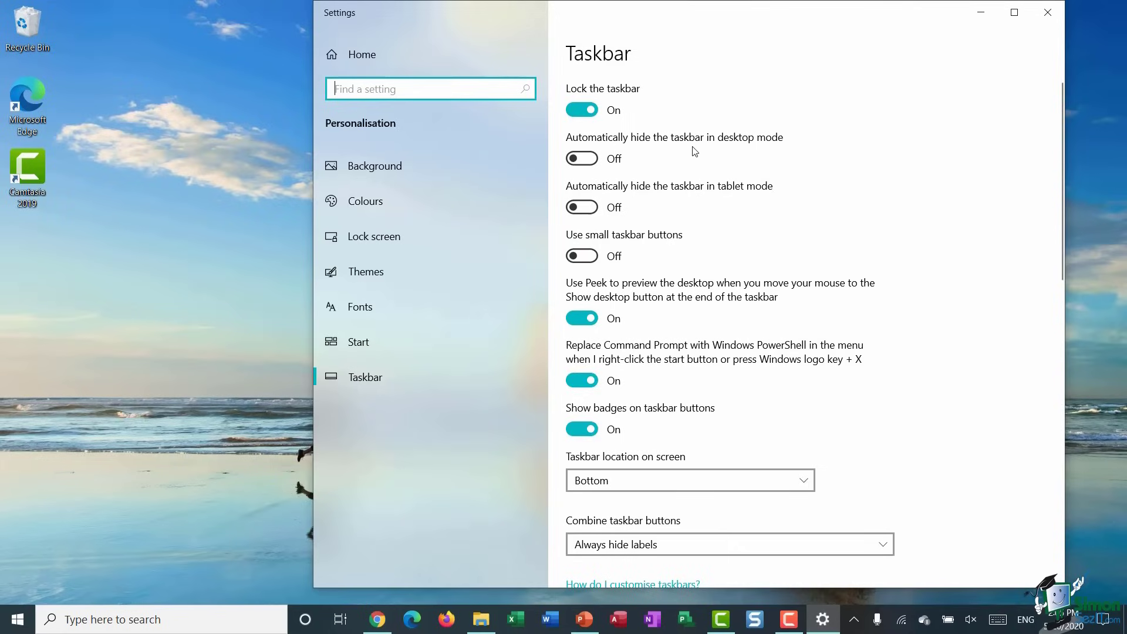
click(582, 158)
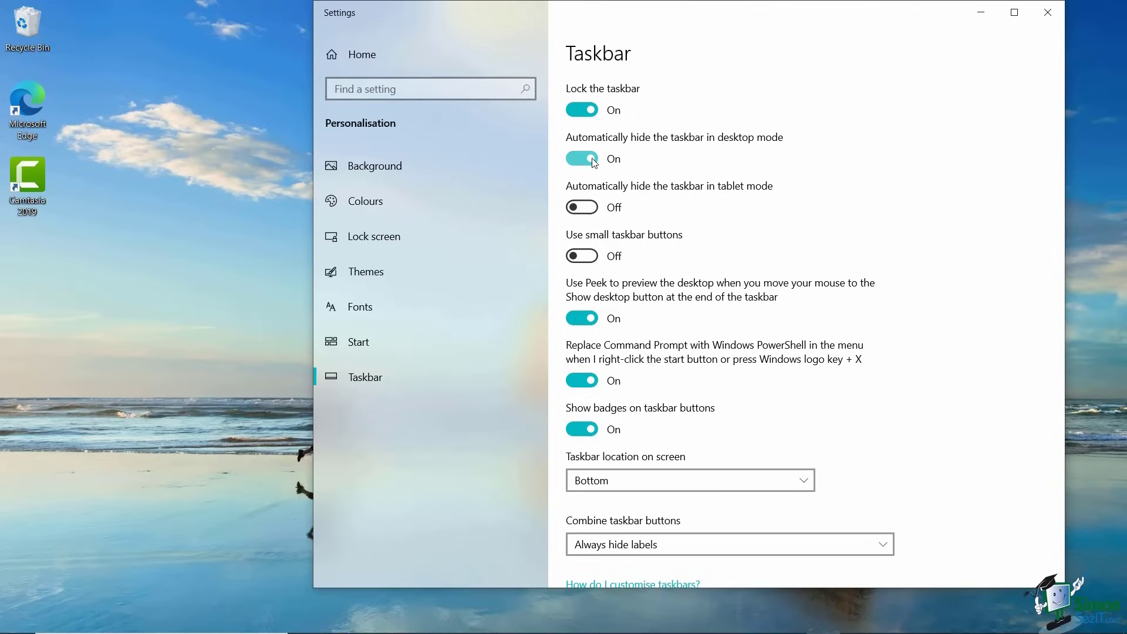
click(696, 158)
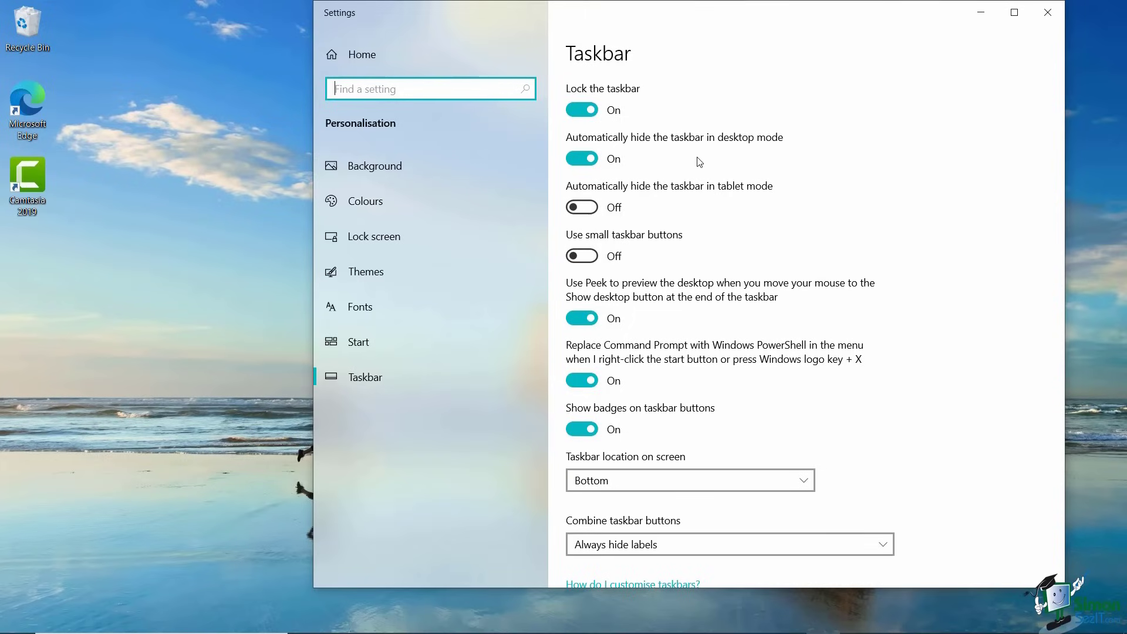
click(573, 160)
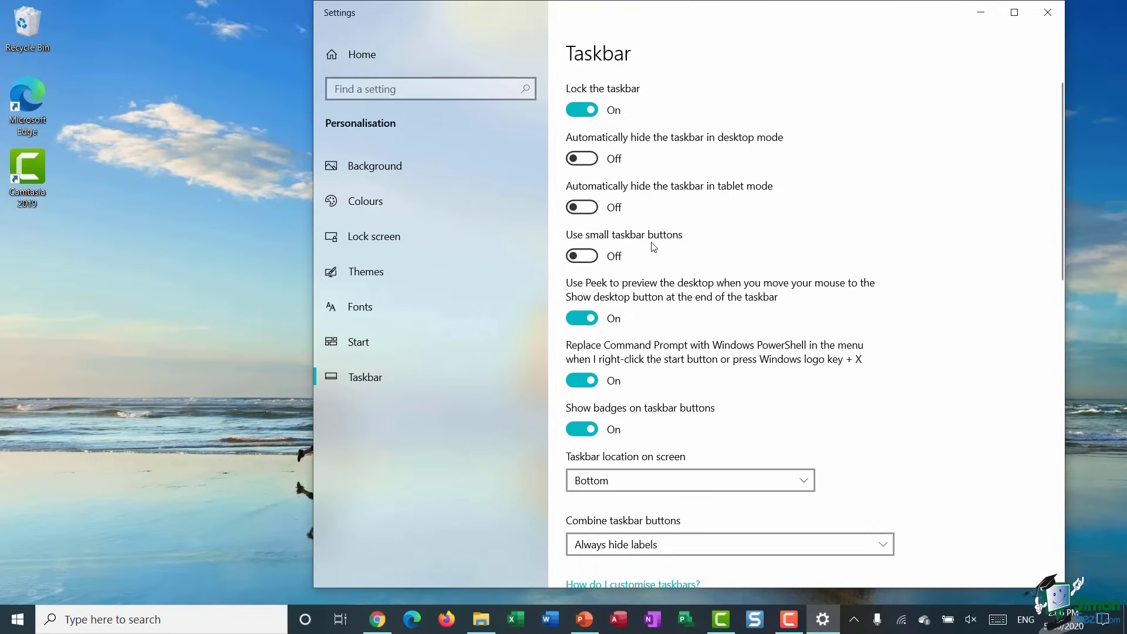
click(595, 259)
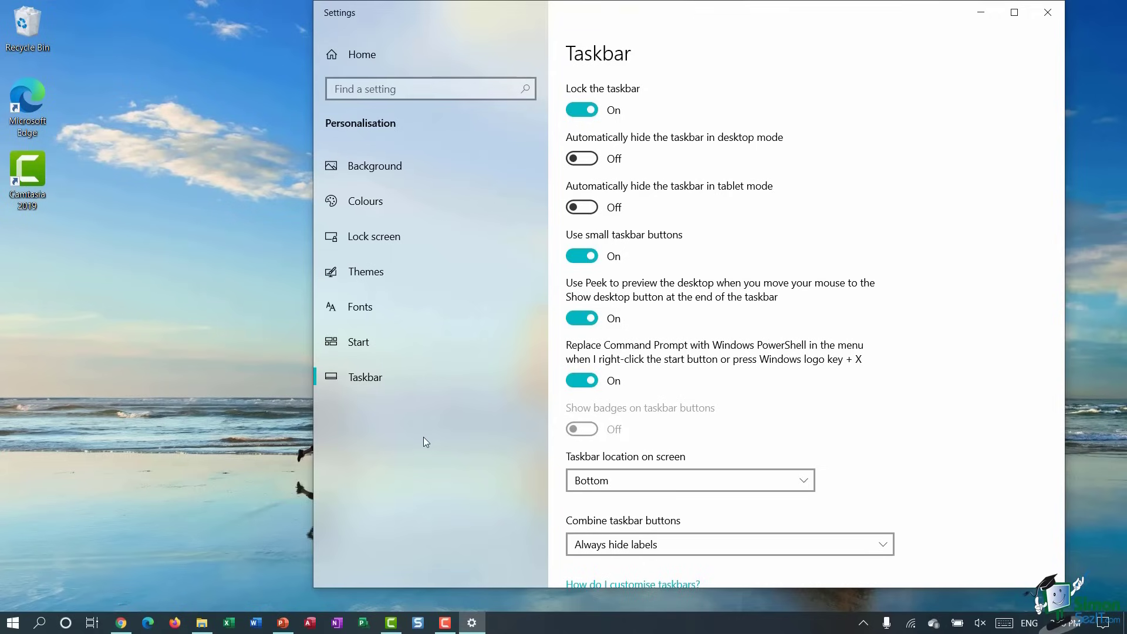
click(577, 257)
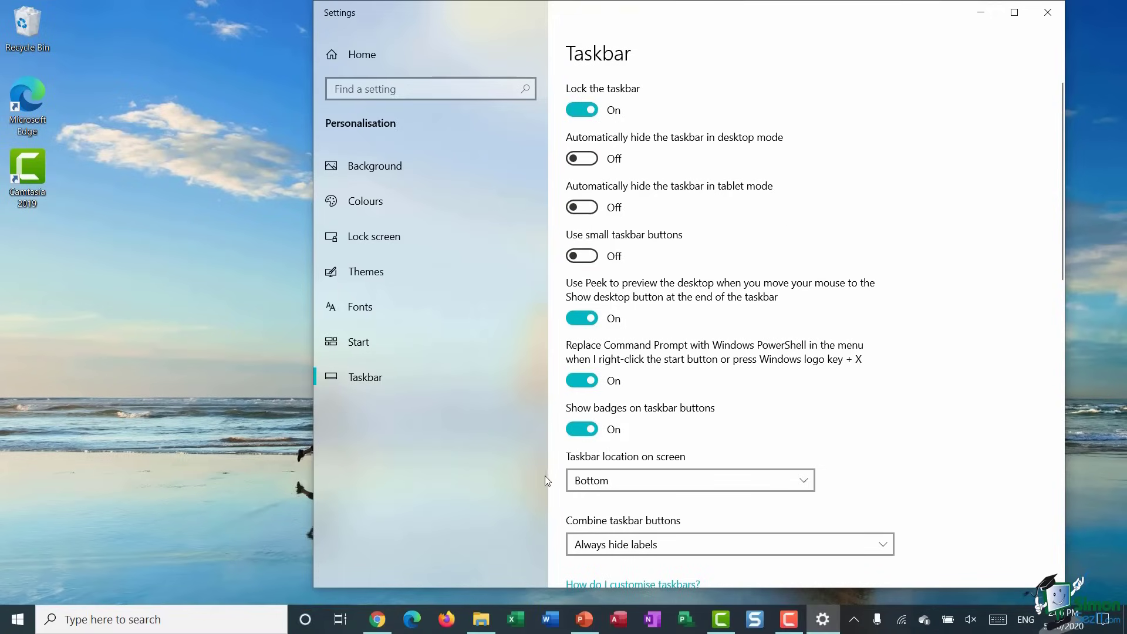
- Set the Taskbar location to Top
mouse_move(381, 624)
scroll(749, 303, down, 3)
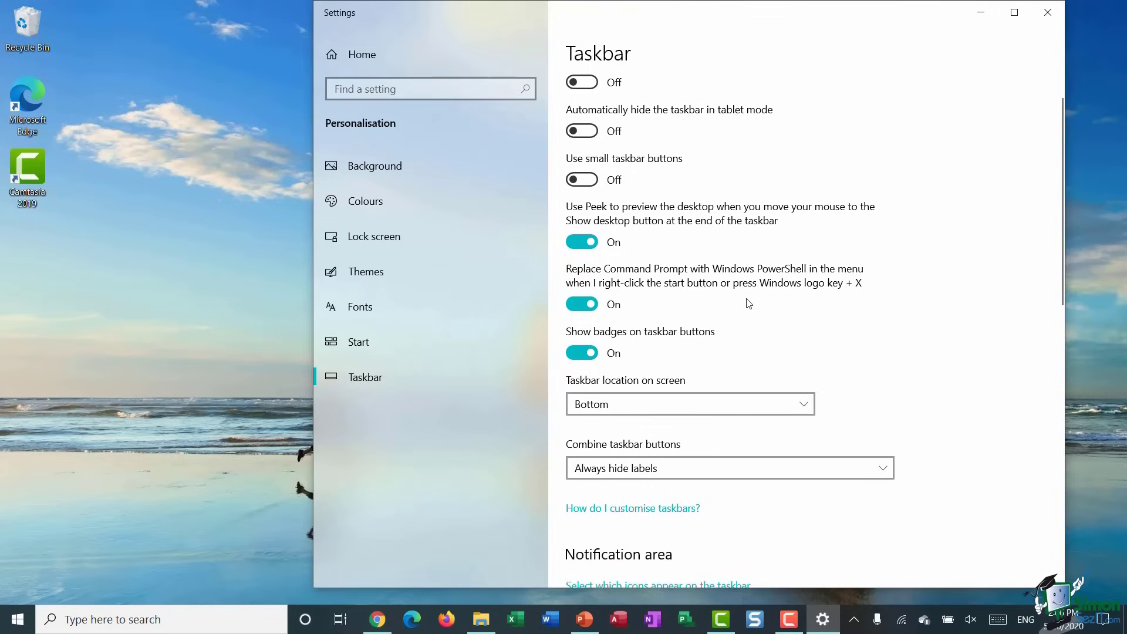
scroll(749, 303, up, 3)
scroll(749, 303, down, 5)
scroll(749, 302, down, 4)
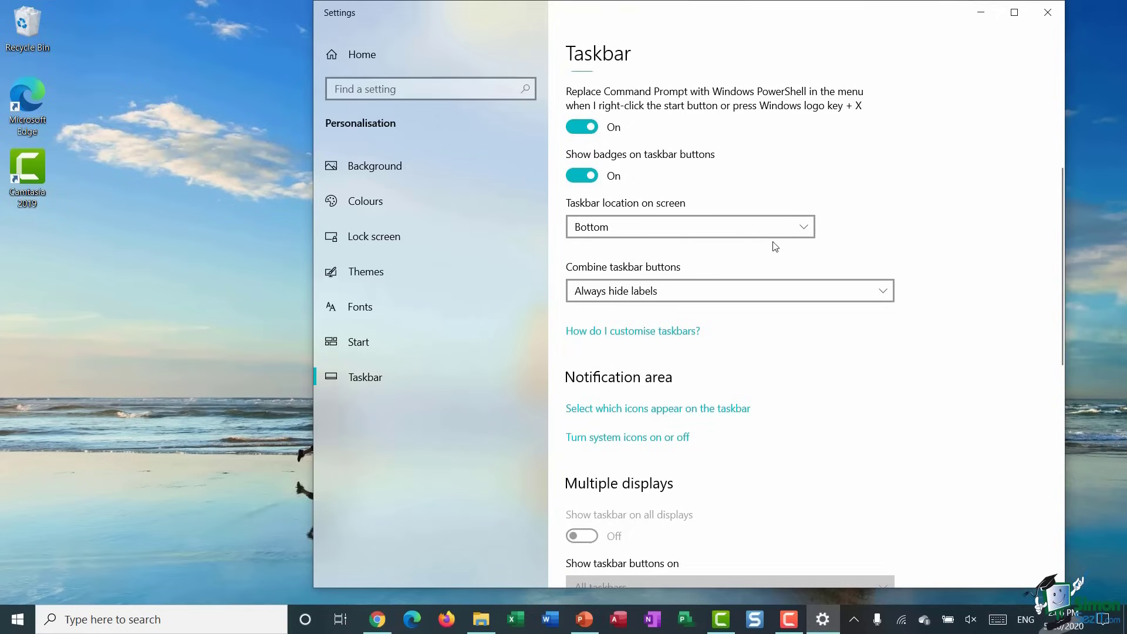
click(805, 229)
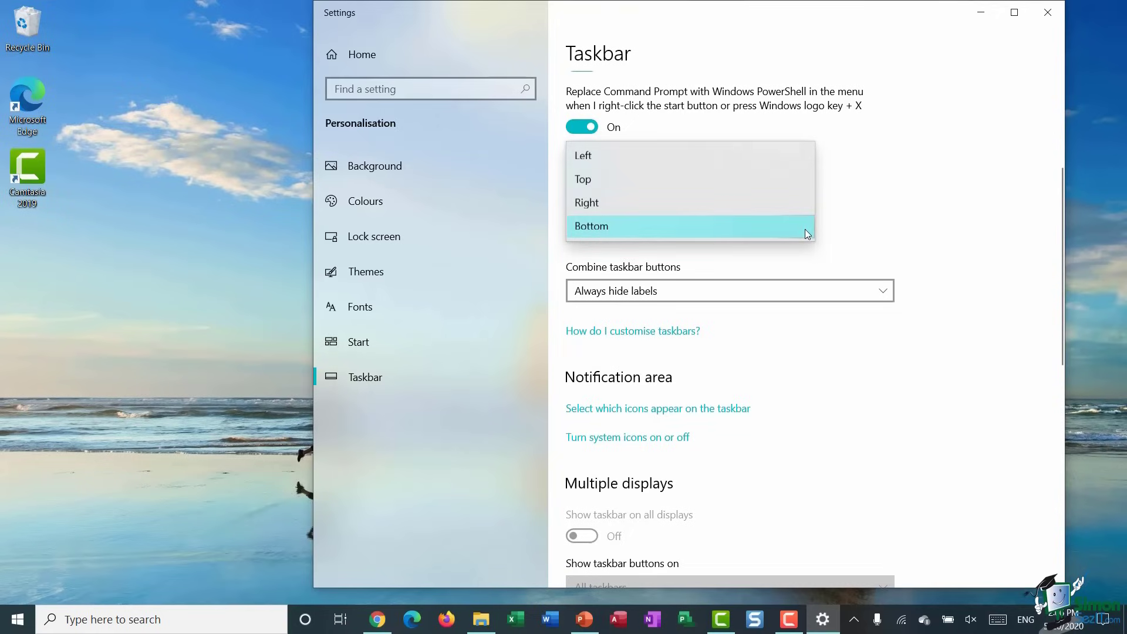
click(766, 181)
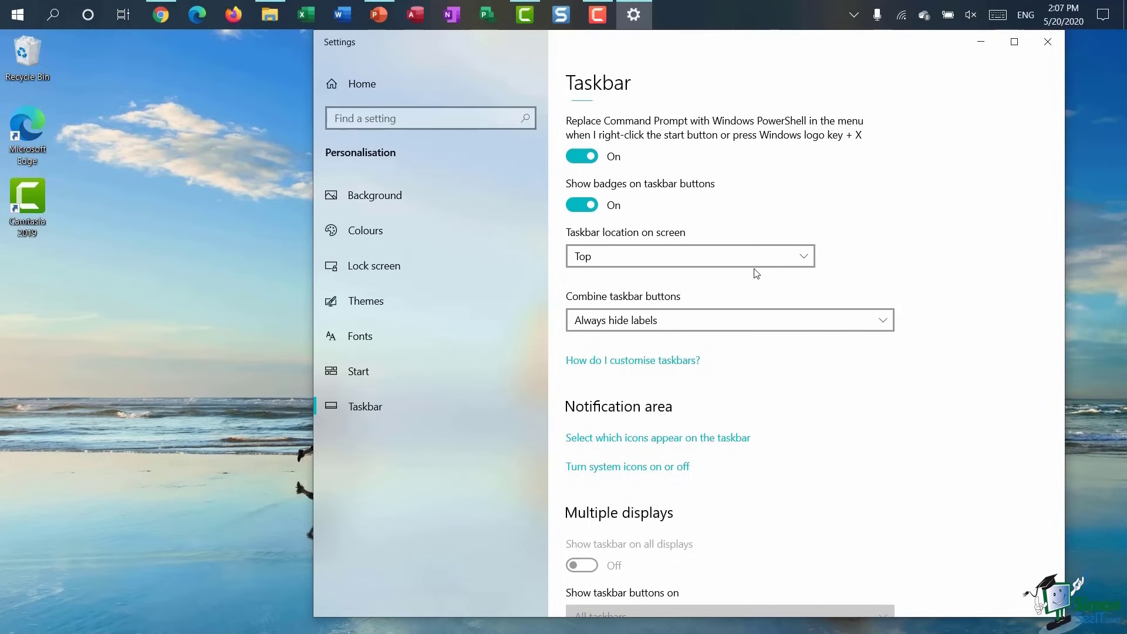
- Move the taskbar to Left, then back to Bottom, and show the Combine buttons choices
click(806, 255)
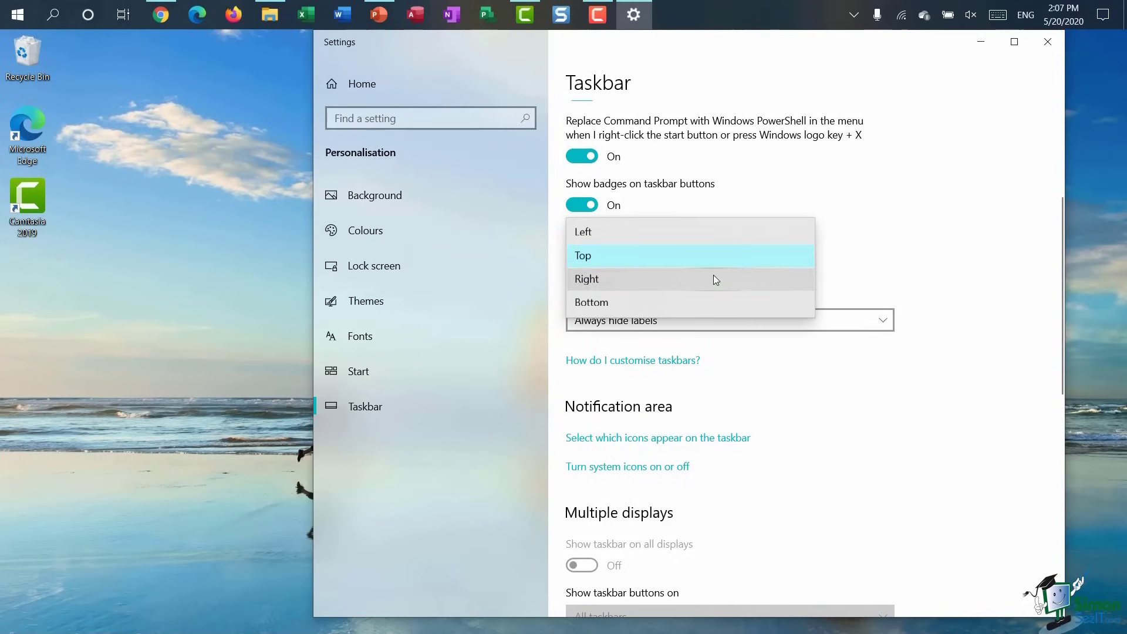
click(728, 233)
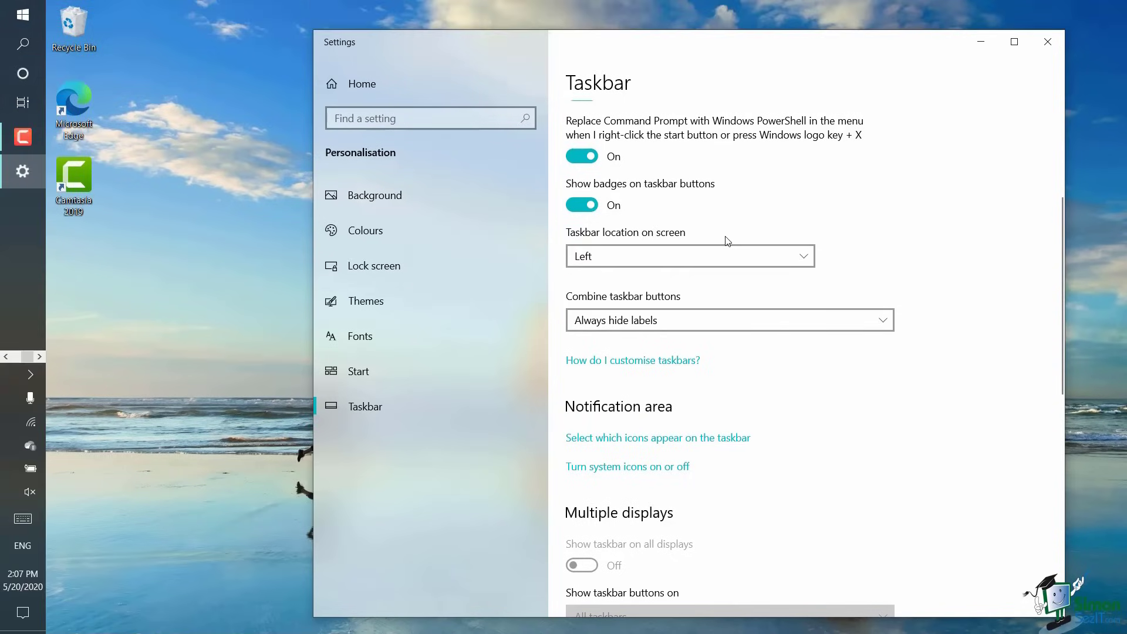
click(801, 255)
click(728, 328)
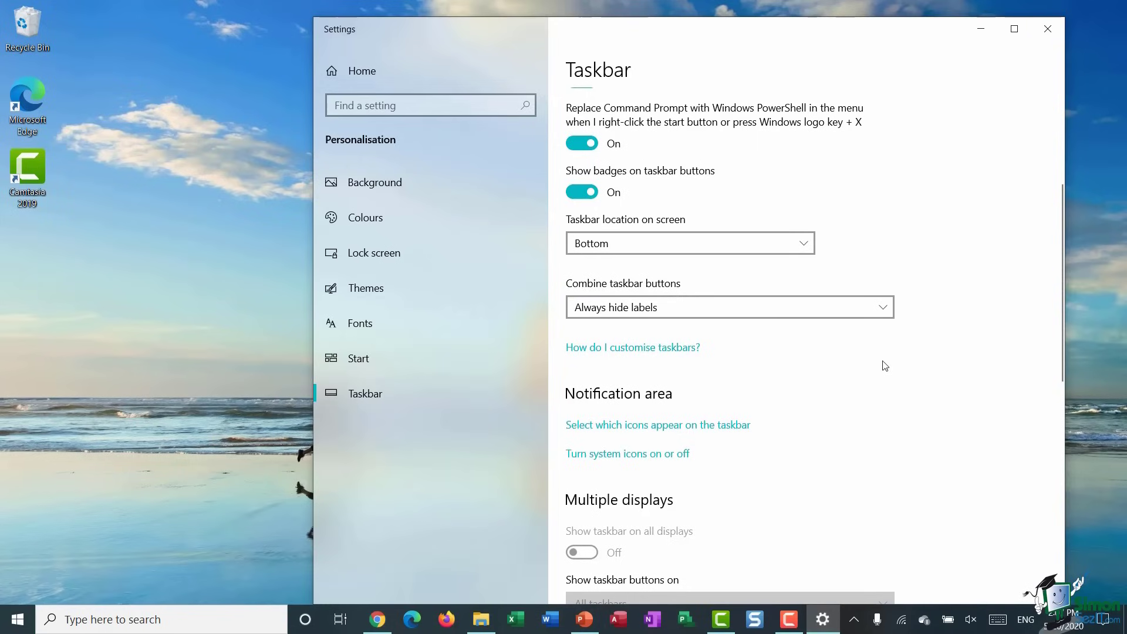
click(883, 310)
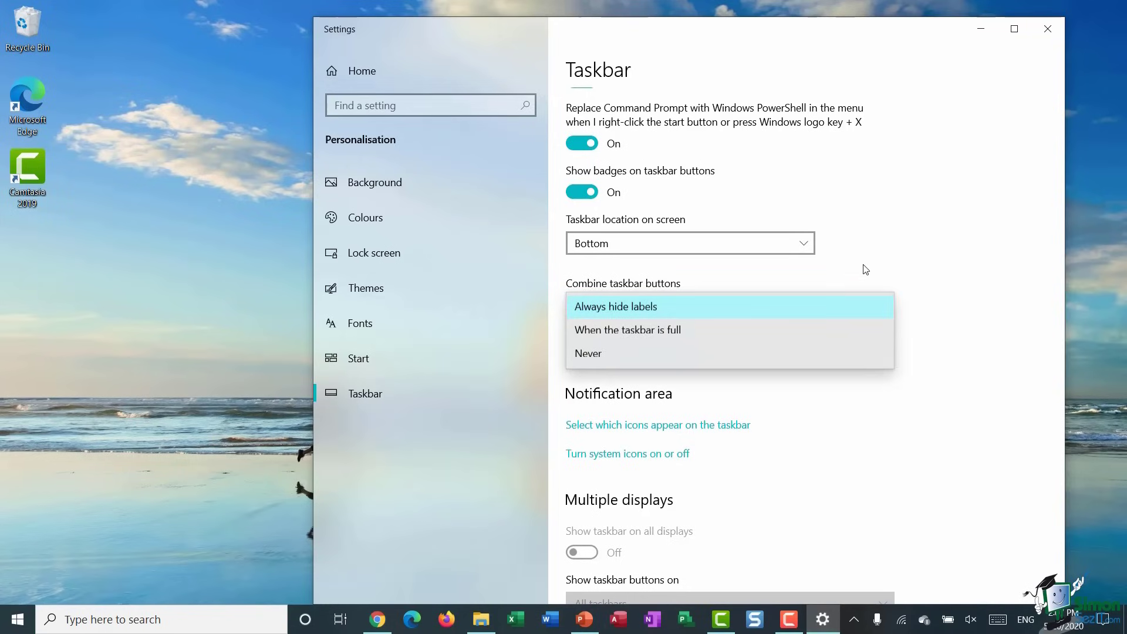
- Switch Combine taskbar buttons to Never, then back to Always hide labels
click(756, 364)
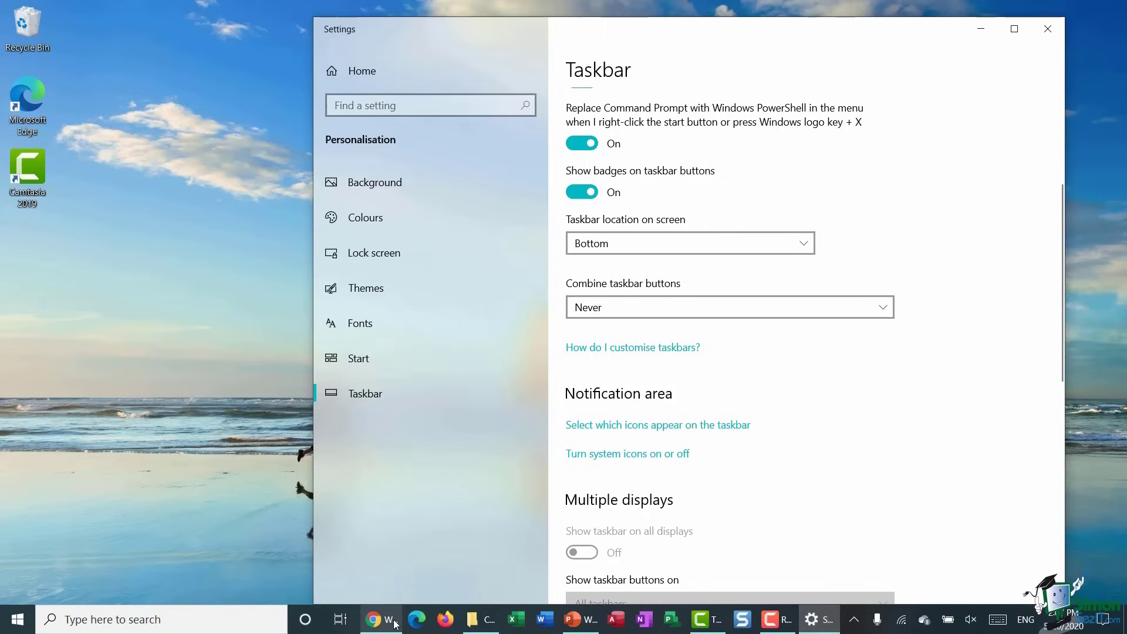
mouse_move(393, 624)
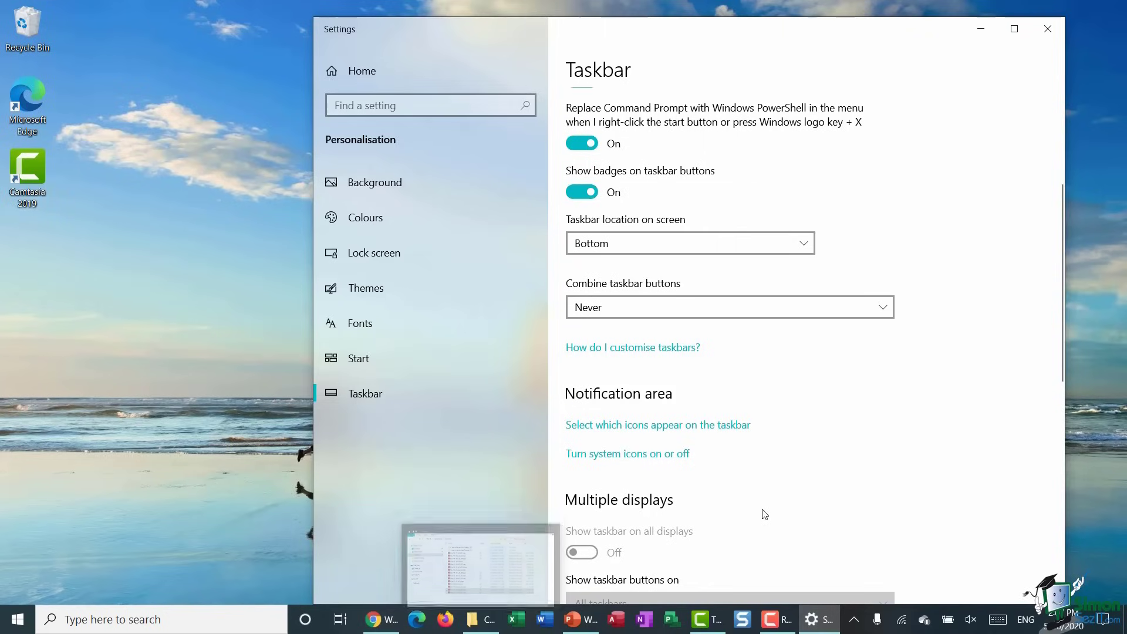
click(886, 308)
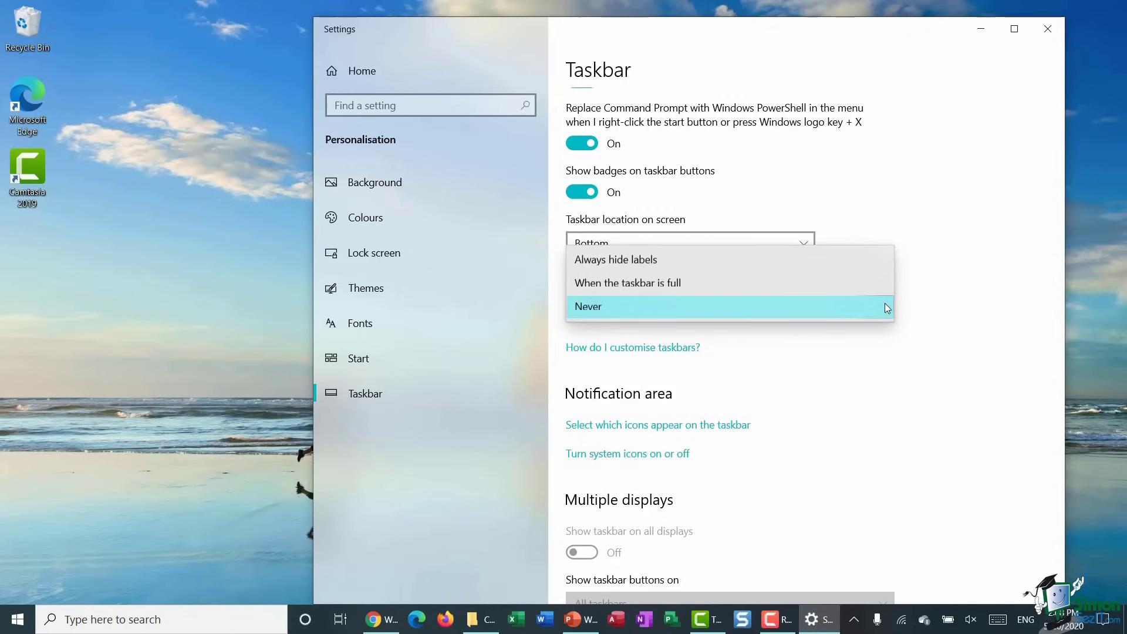
click(856, 253)
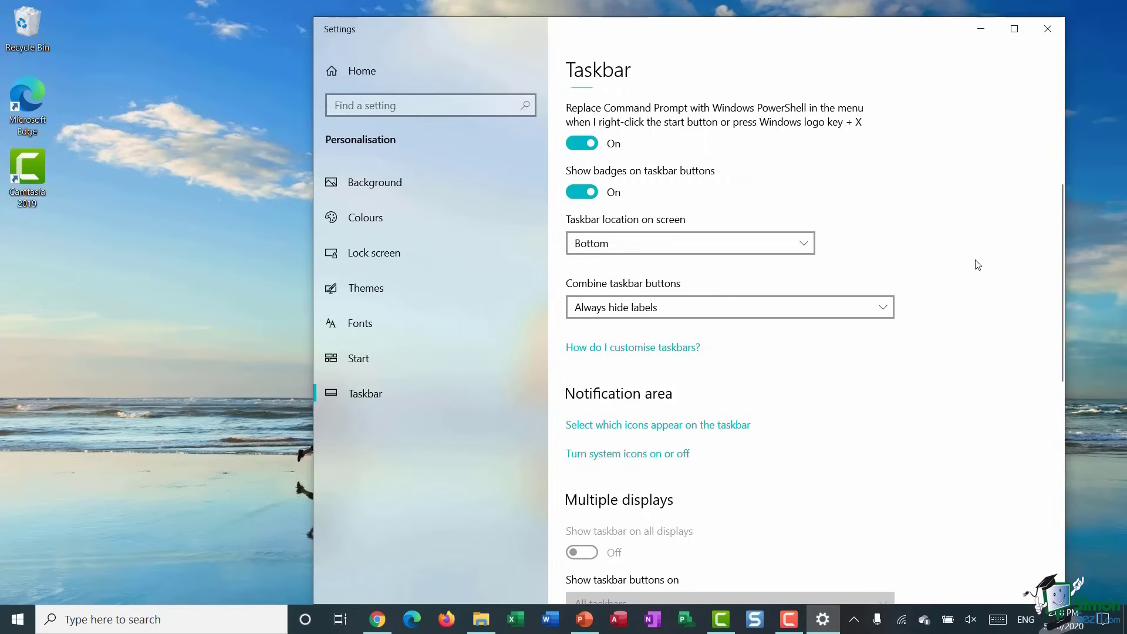
scroll(963, 219, up, 5)
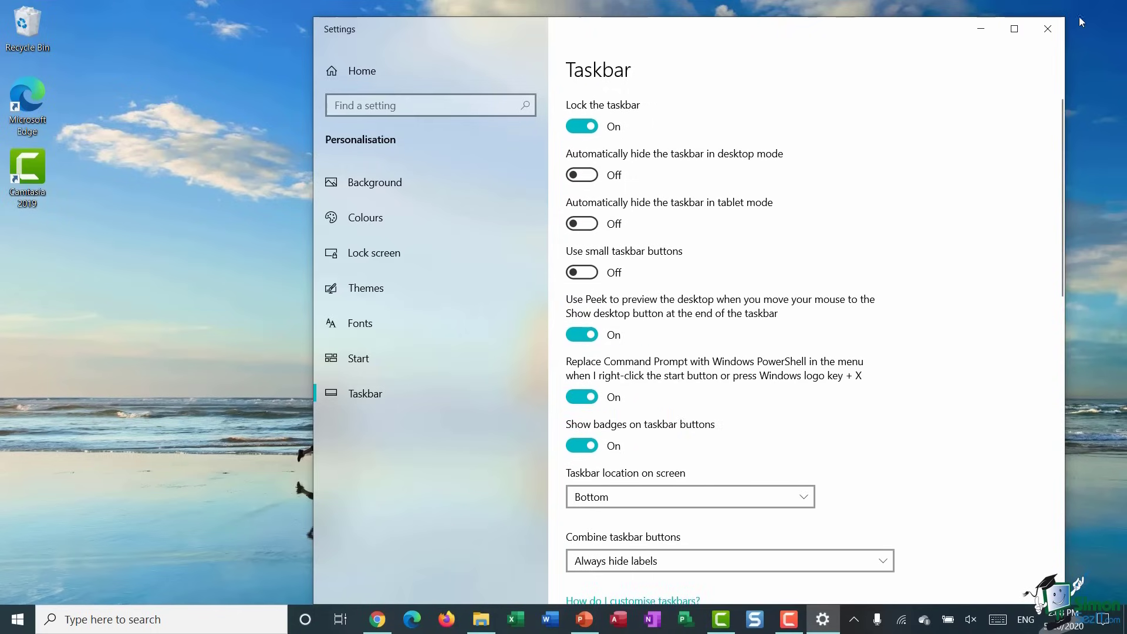
- Close Settings and show the desktop from the taskbar menu
click(1049, 29)
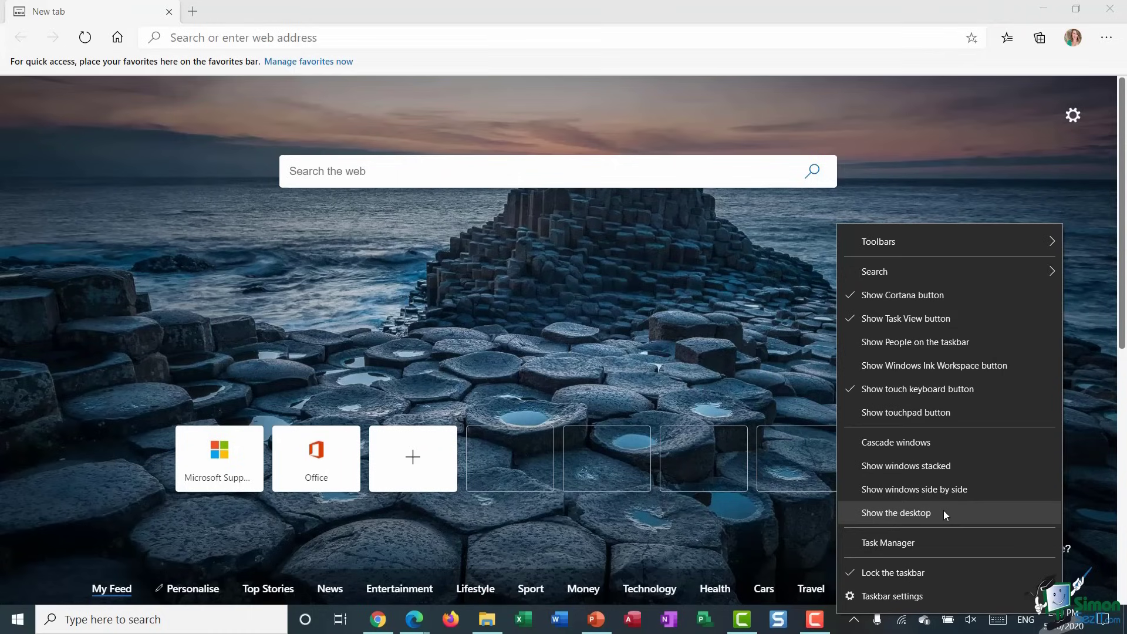
click(945, 515)
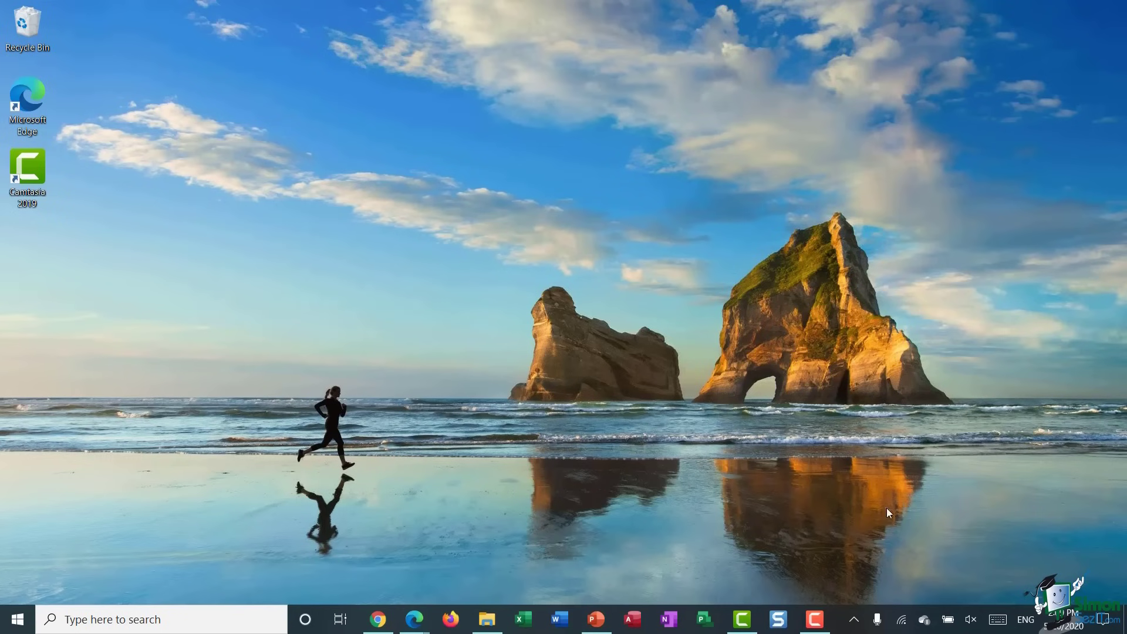
- Bring the second Edge New tab window forward, then minimise everything with Win+D
mouse_move(414, 620)
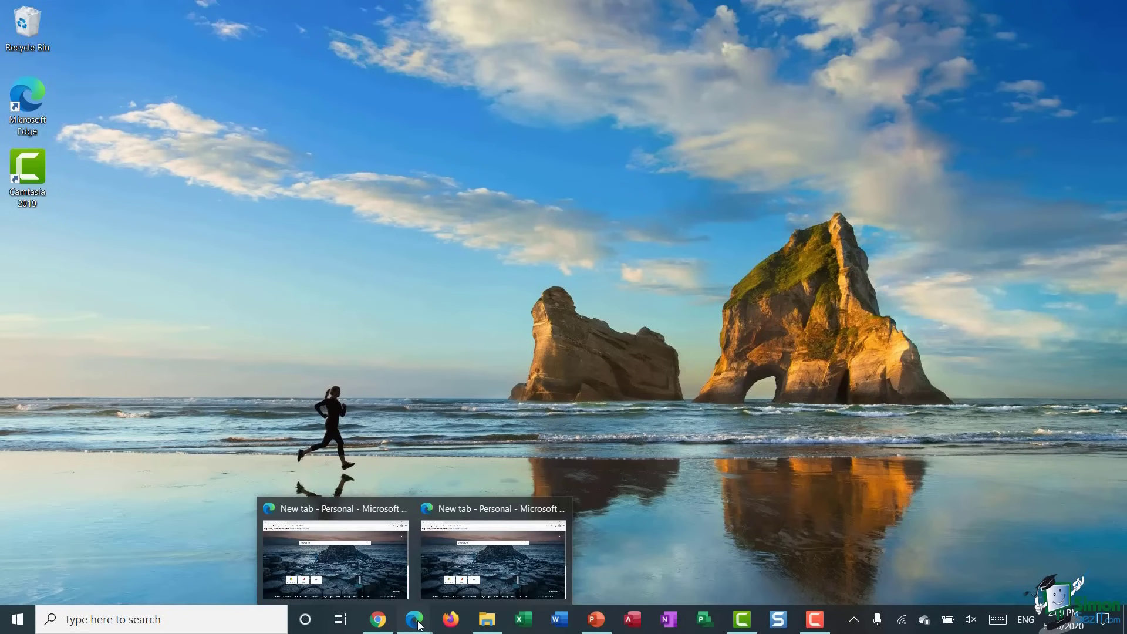
click(509, 566)
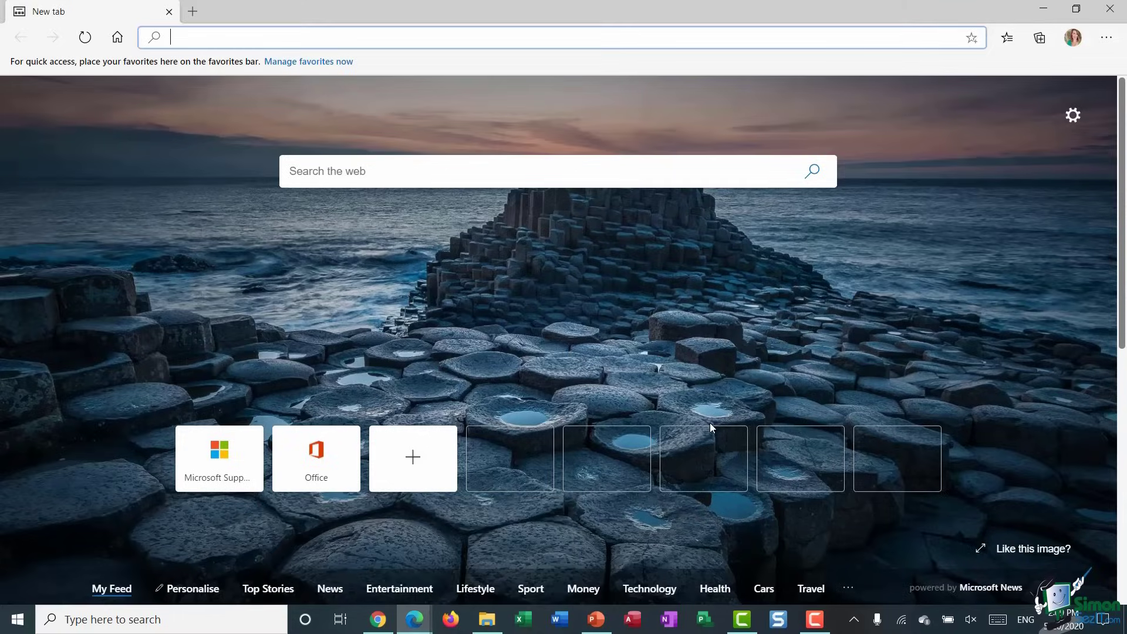
key(super+d)
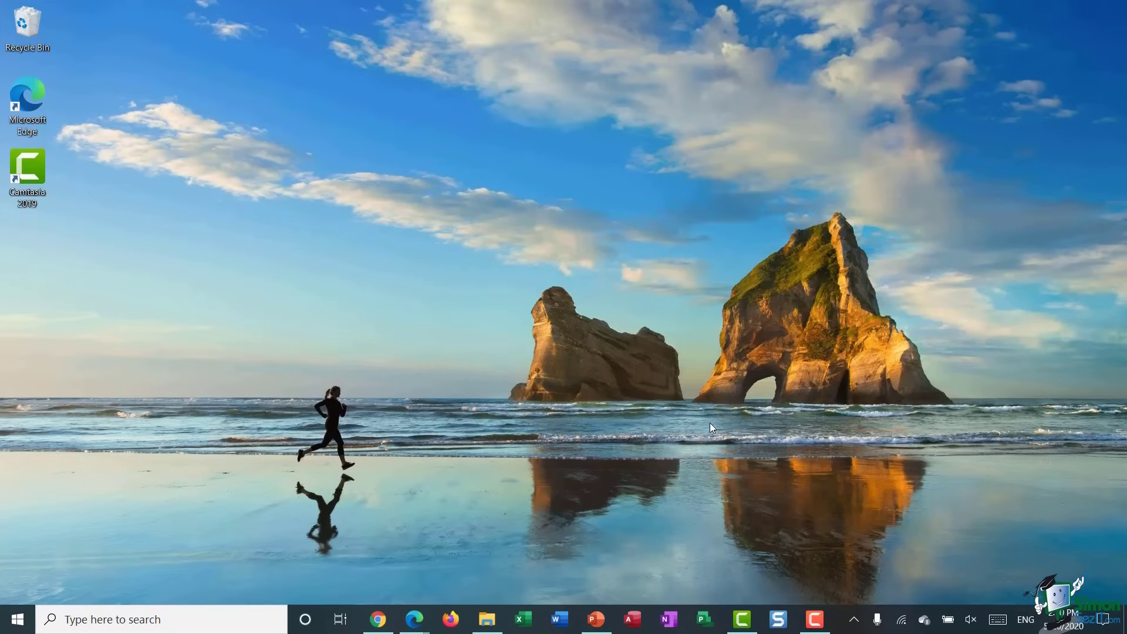
right_click(840, 621)
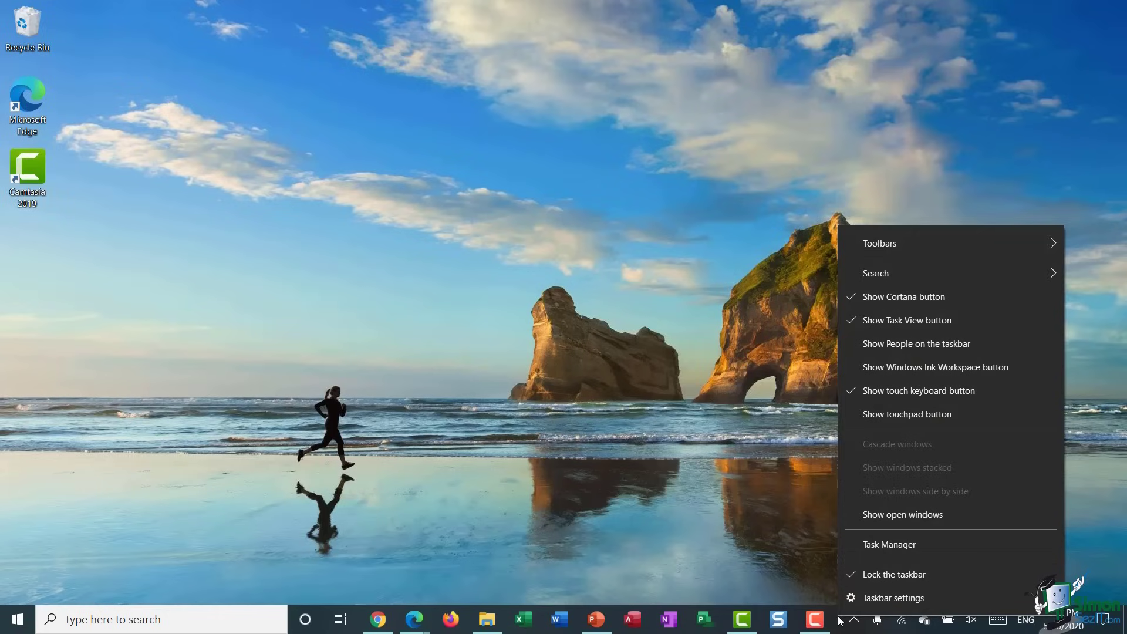
mouse_move(900, 248)
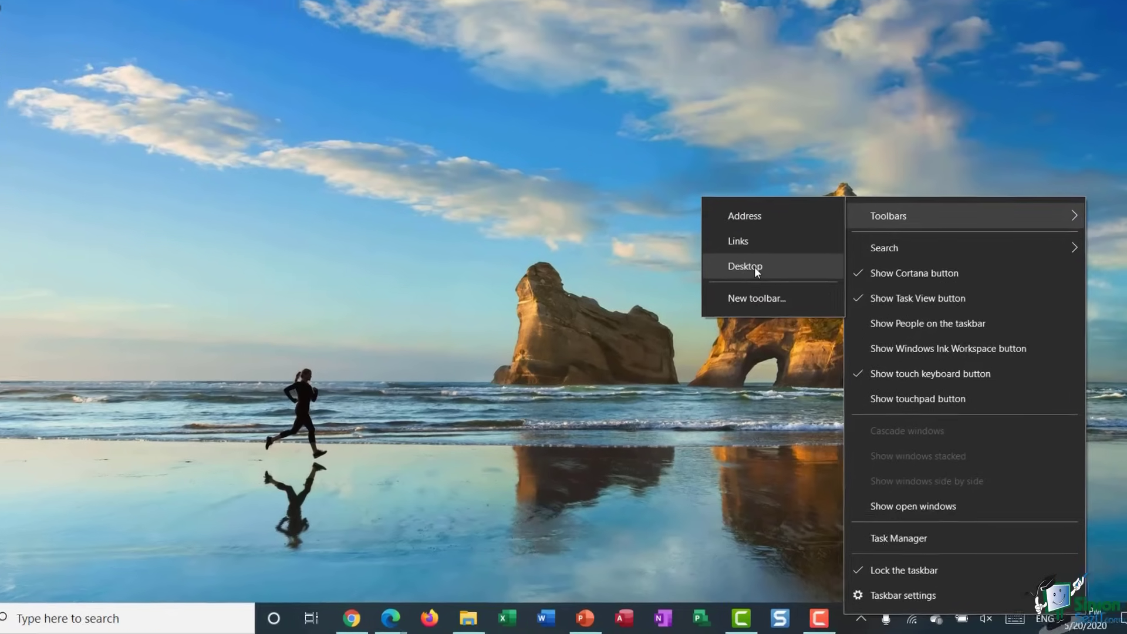
click(755, 291)
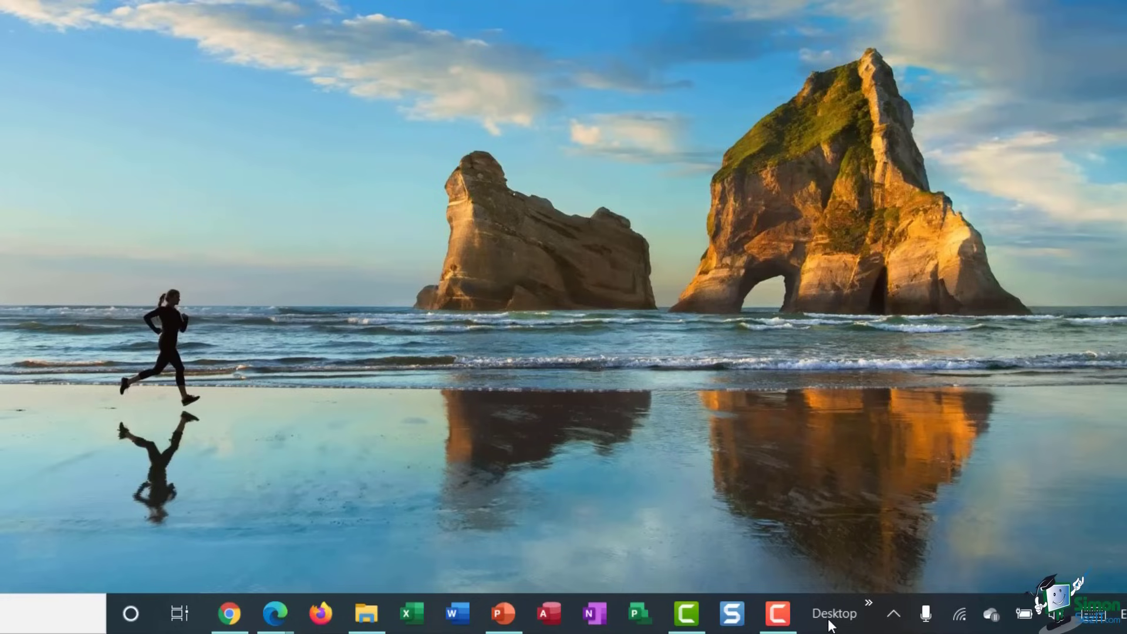
click(869, 611)
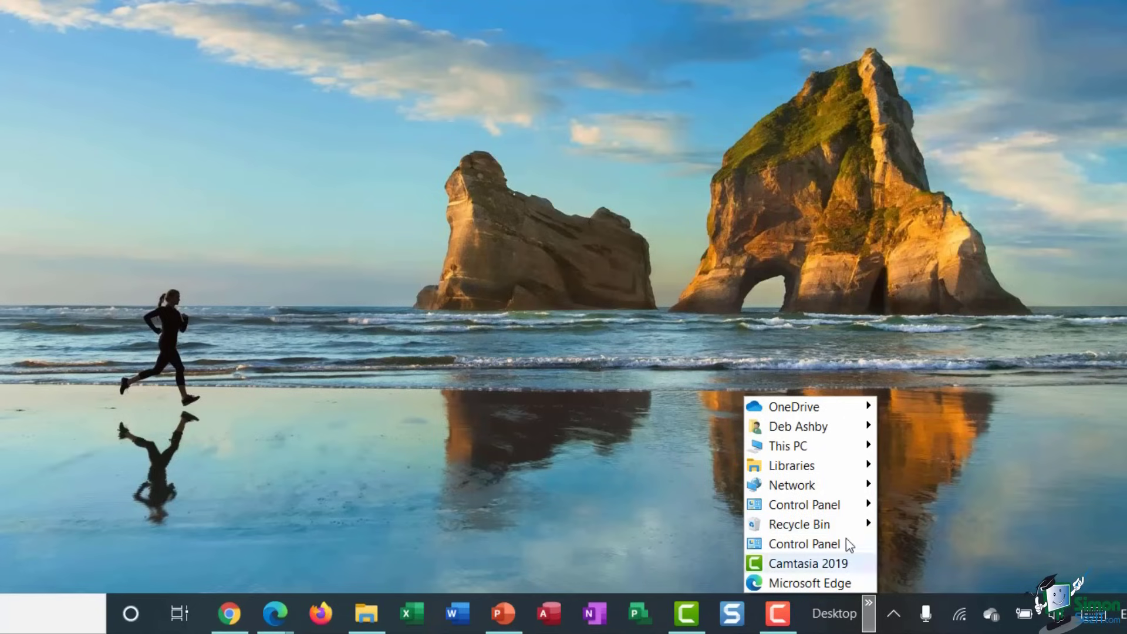
mouse_move(825, 470)
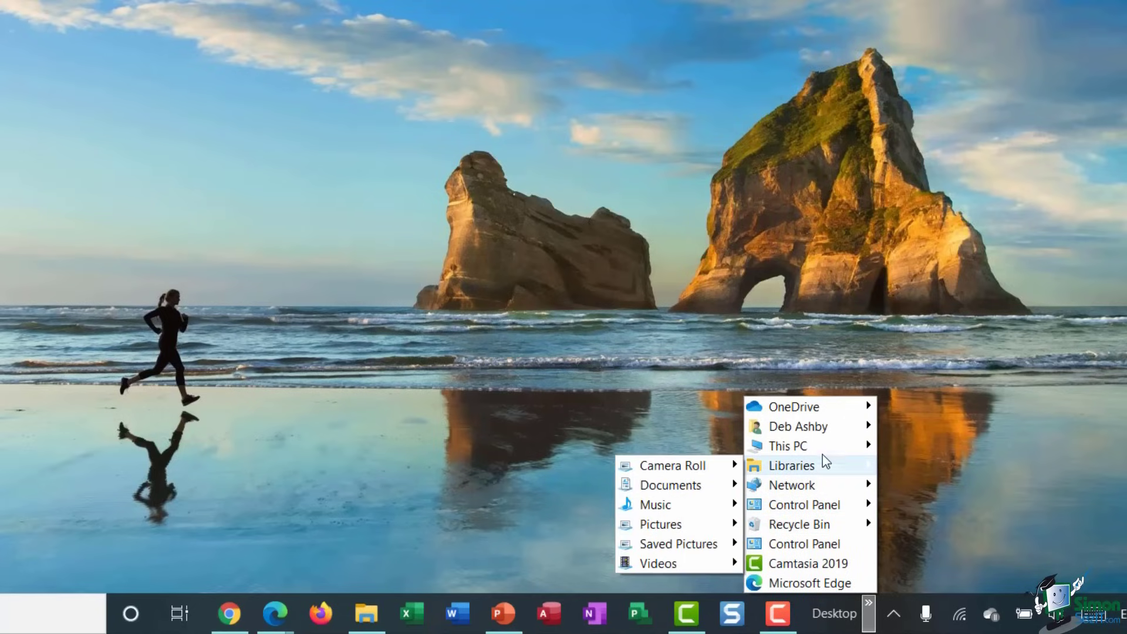
mouse_move(827, 407)
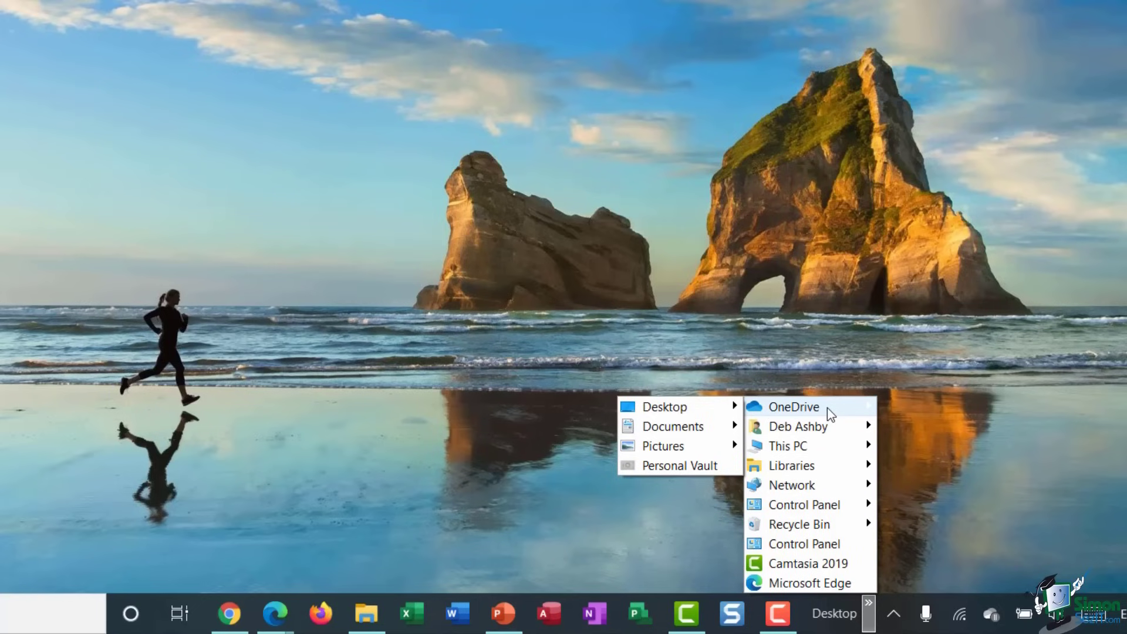
mouse_move(710, 427)
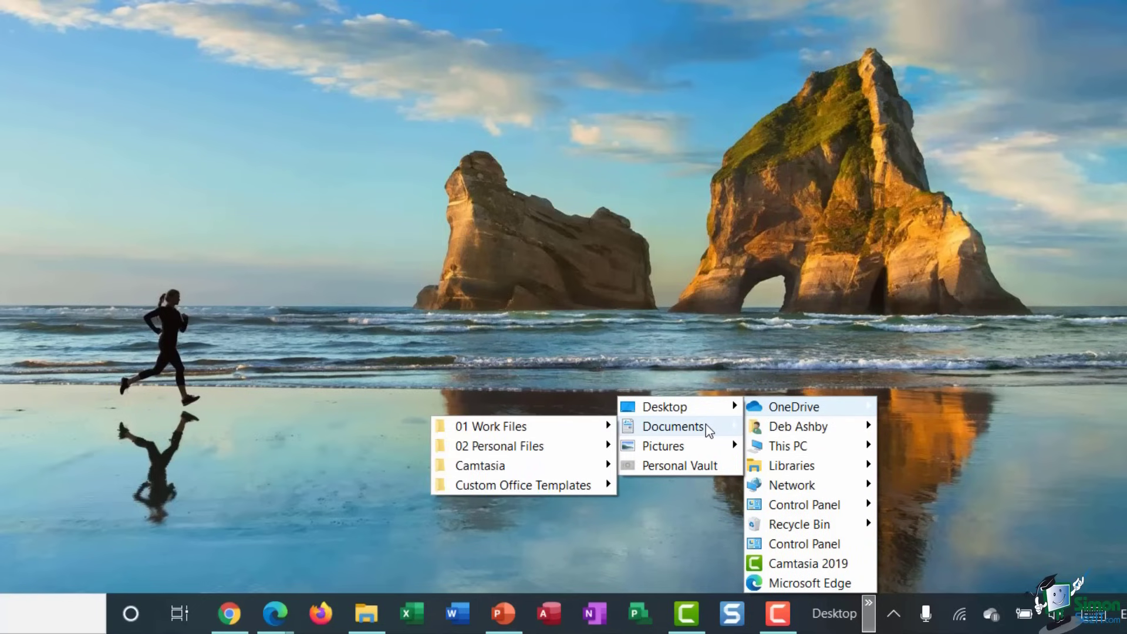
mouse_move(580, 432)
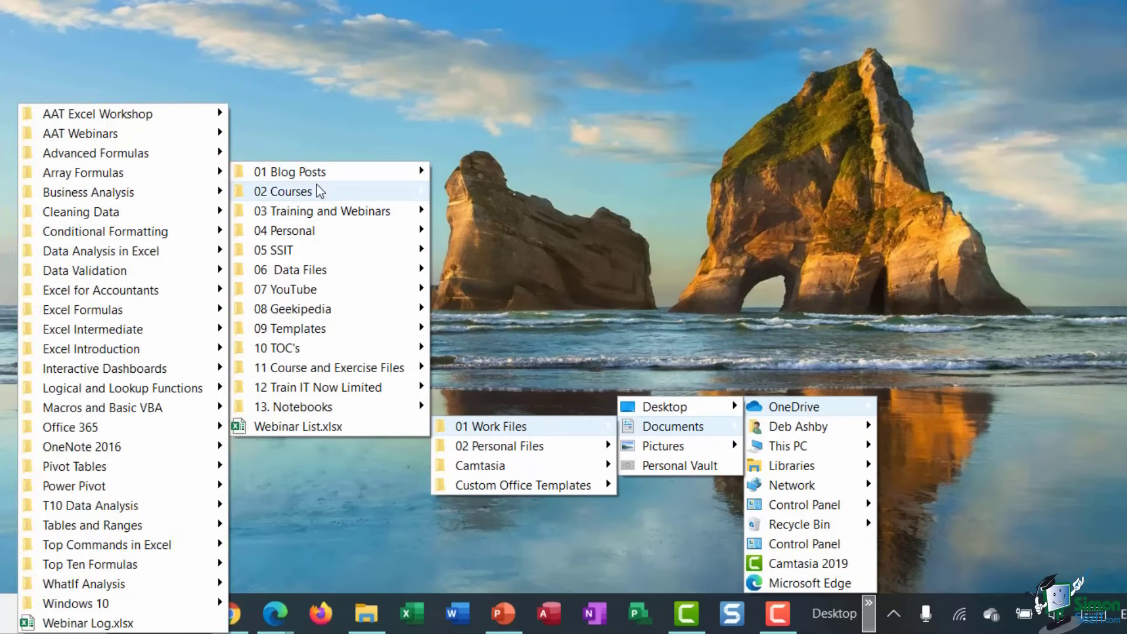
mouse_move(317, 186)
mouse_move(277, 212)
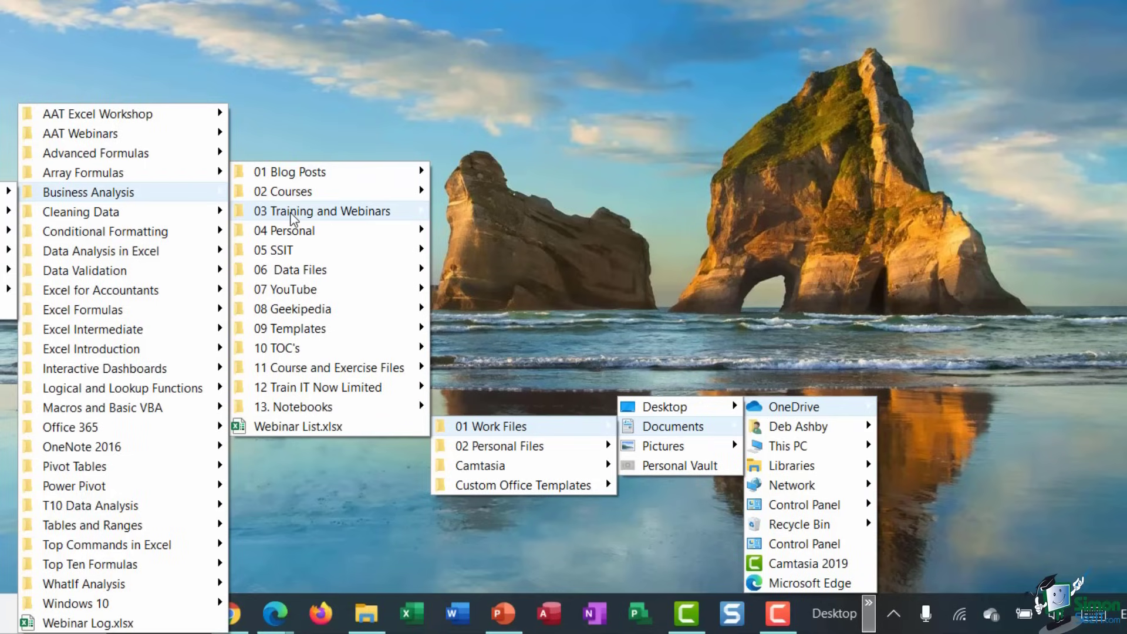
click(645, 123)
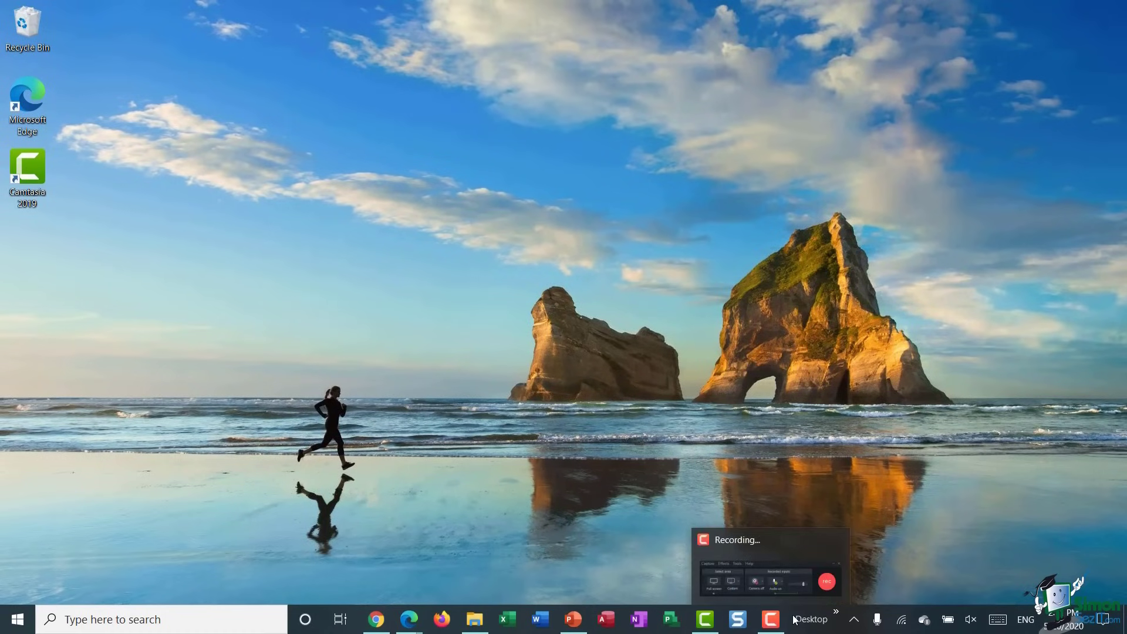
right_click(818, 631)
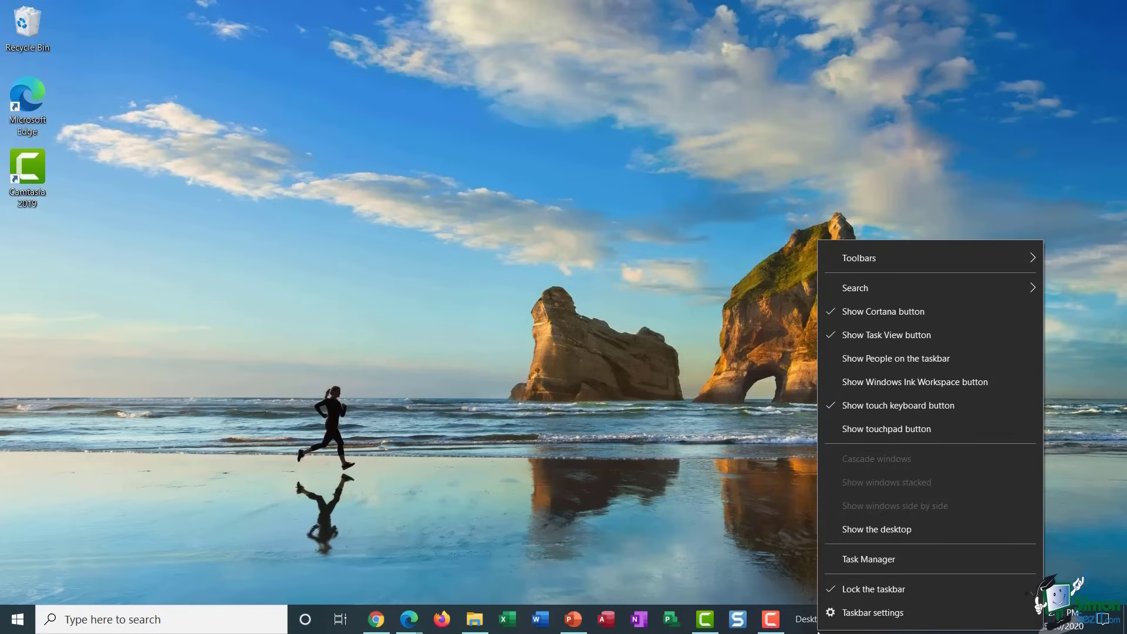
mouse_move(922, 261)
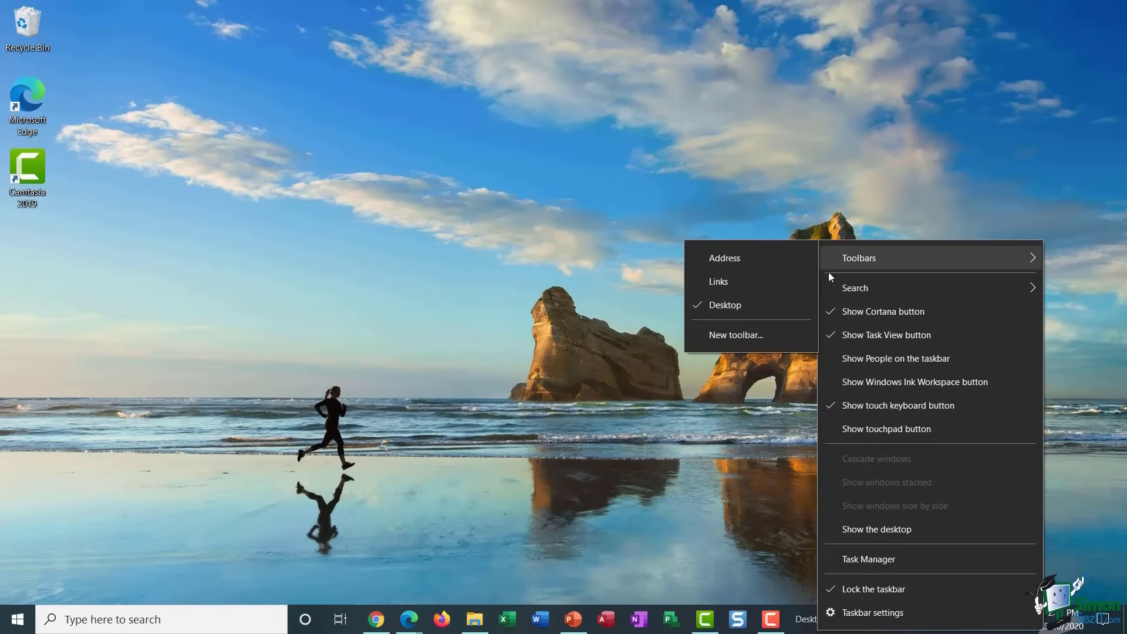
click(776, 312)
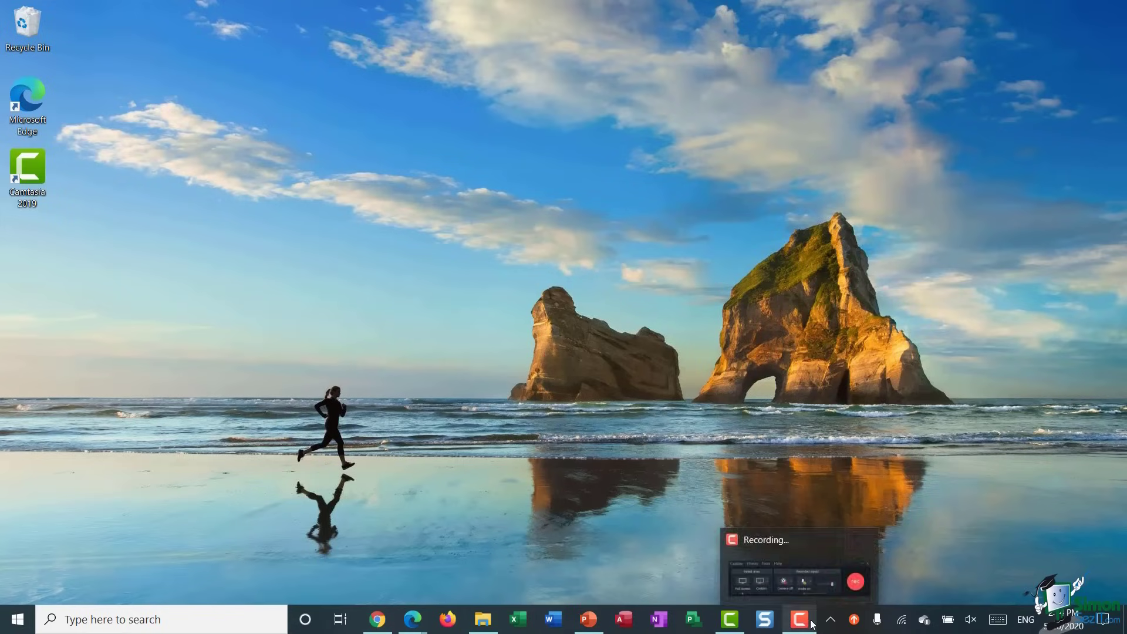
- From the taskbar's Taskbar settings, open 'Select which icons appear on the taskbar' and review it
right_click(837, 621)
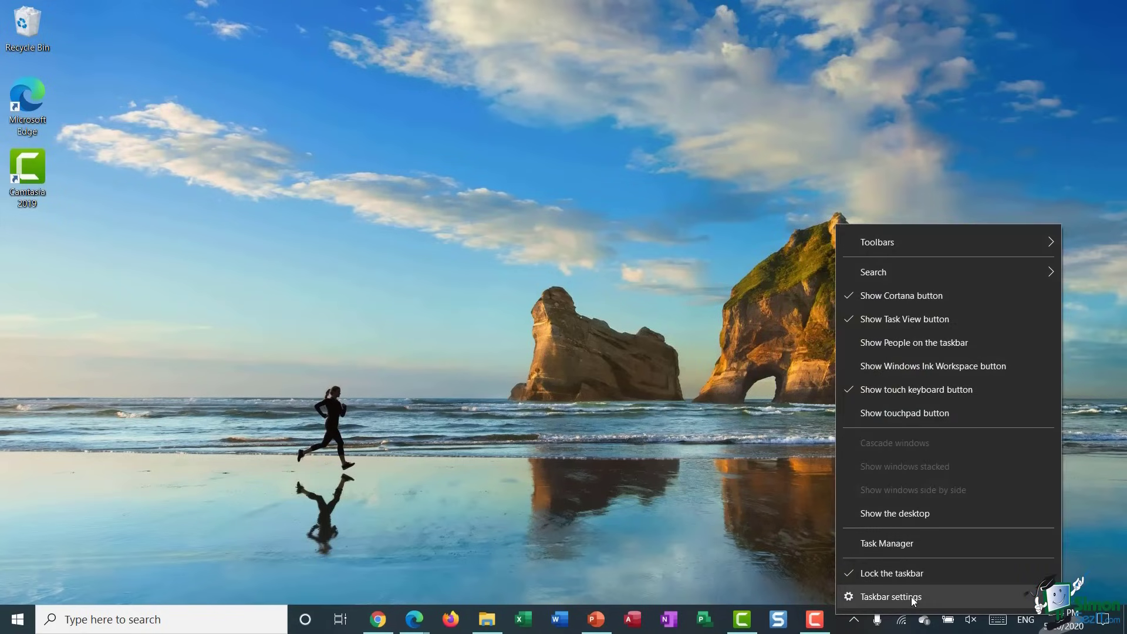
click(913, 599)
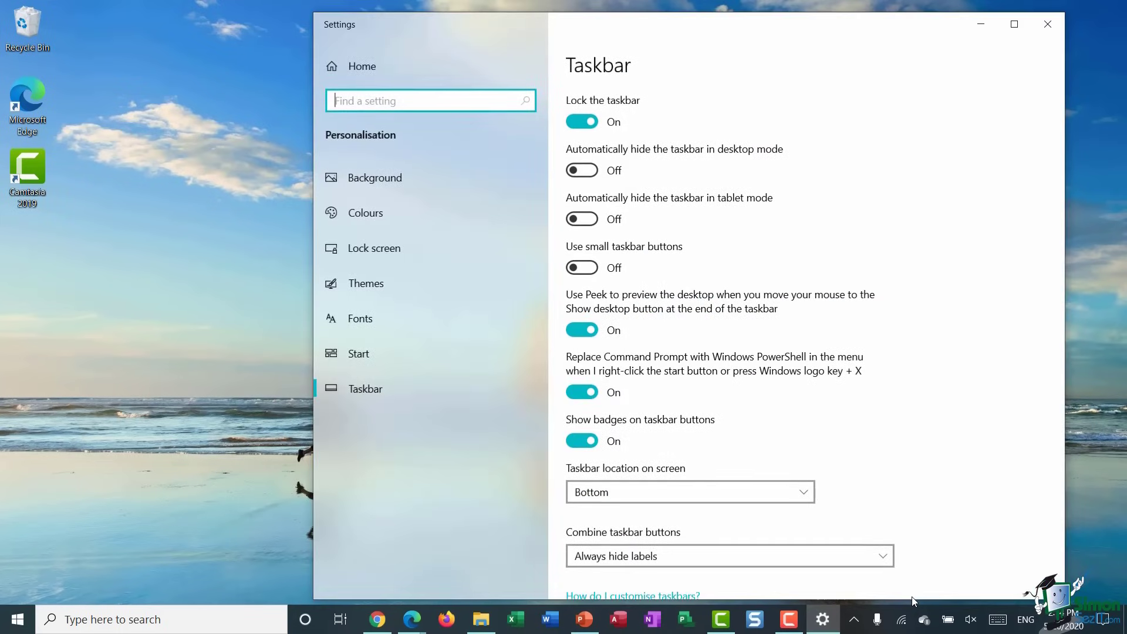
scroll(885, 437, down, 3)
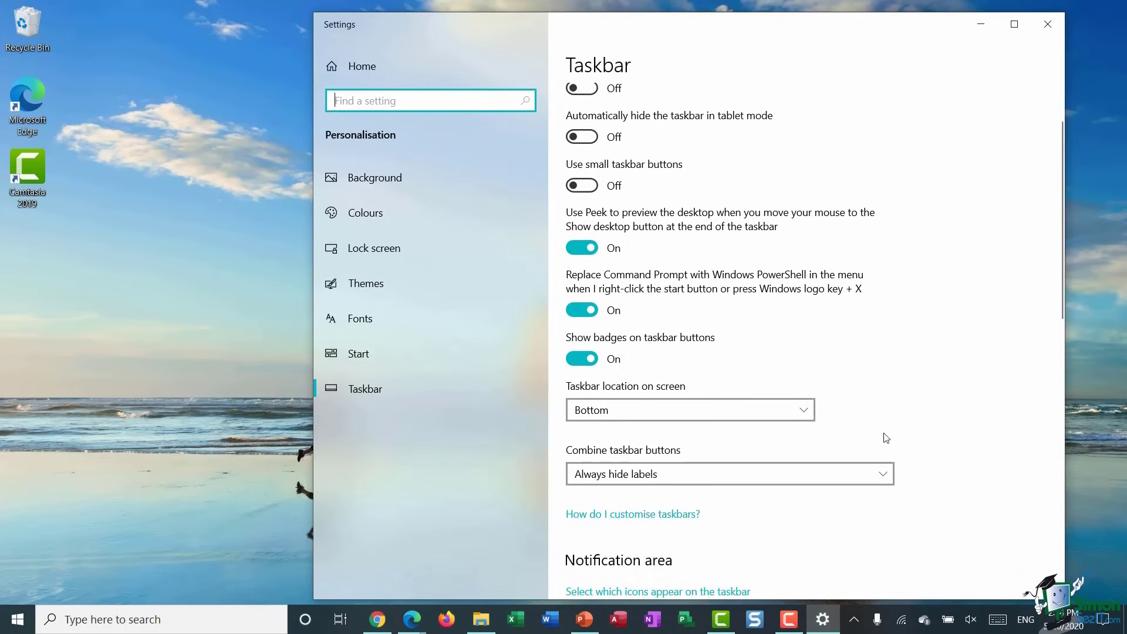
scroll(885, 438, down, 4)
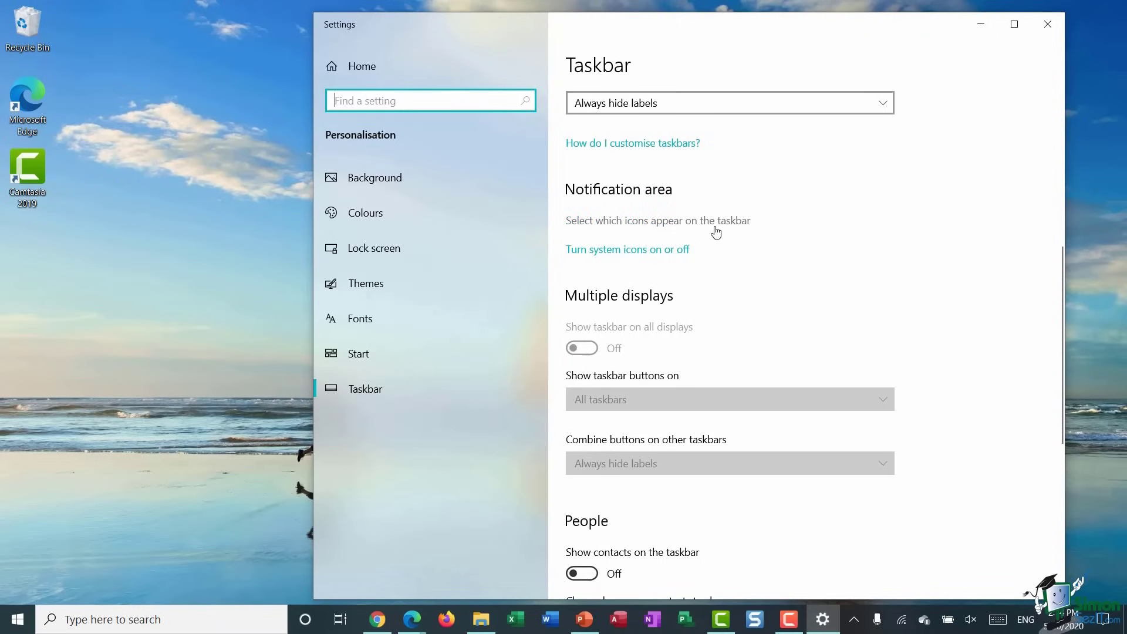
click(650, 227)
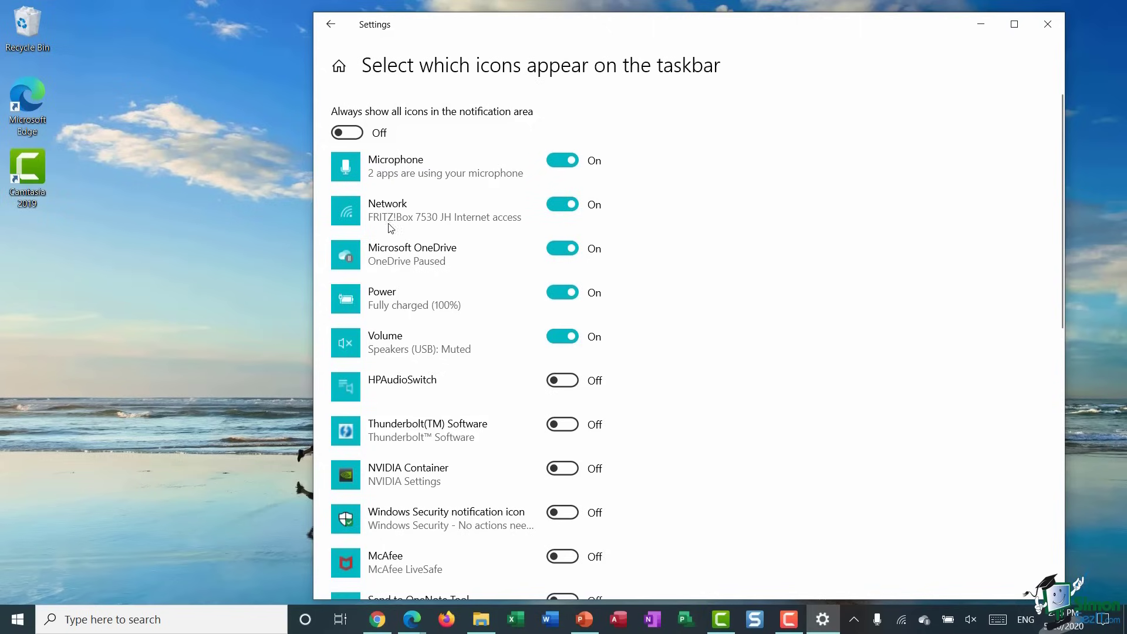
scroll(392, 230, down, 2)
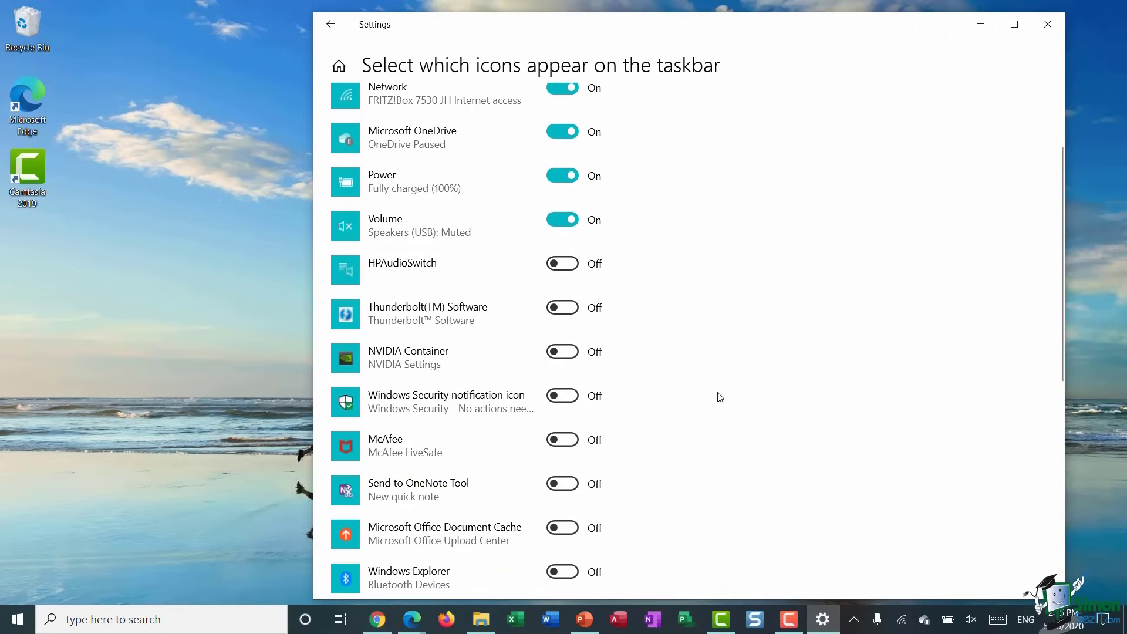
scroll(721, 398, down, 8)
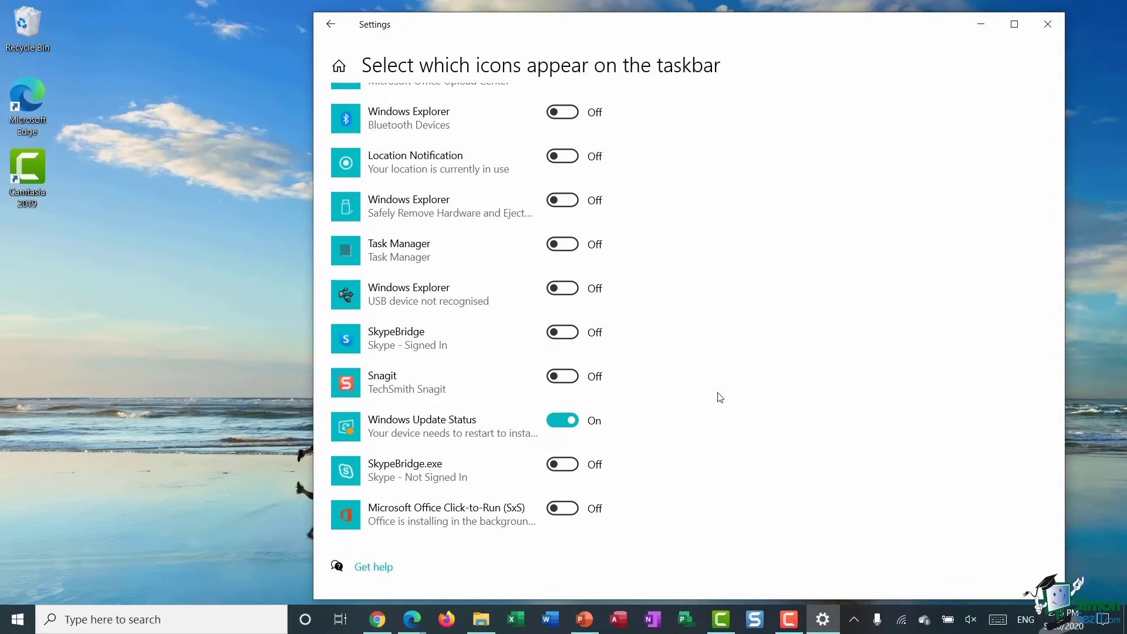
scroll(719, 396, up, 10)
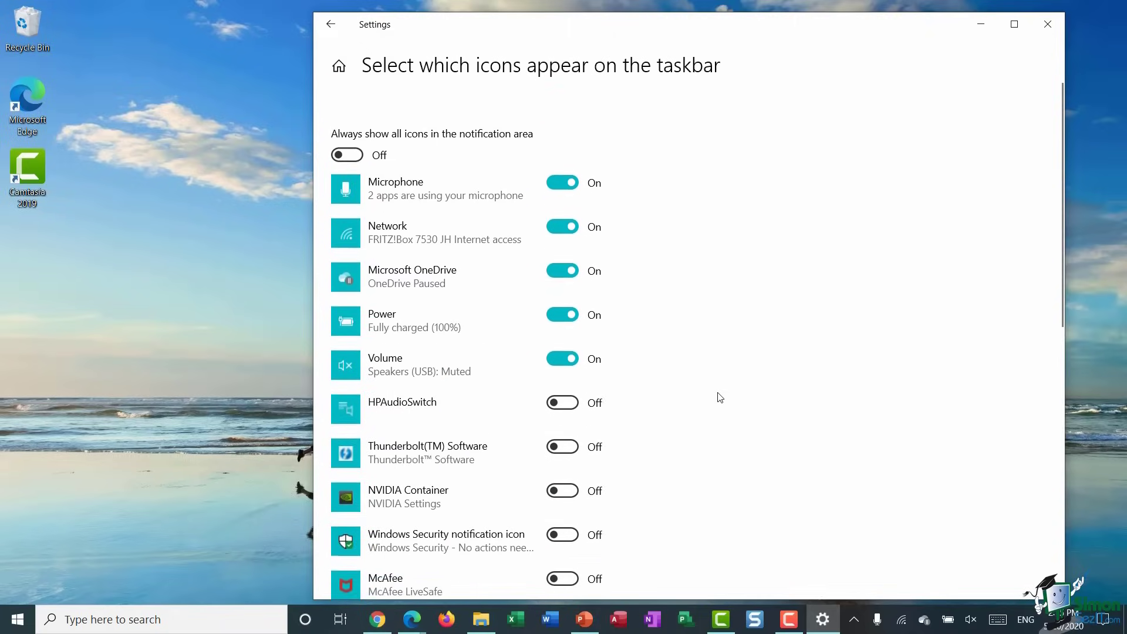
- Return to taskbar settings, close the Settings window, and open the taskbar search panel
click(333, 27)
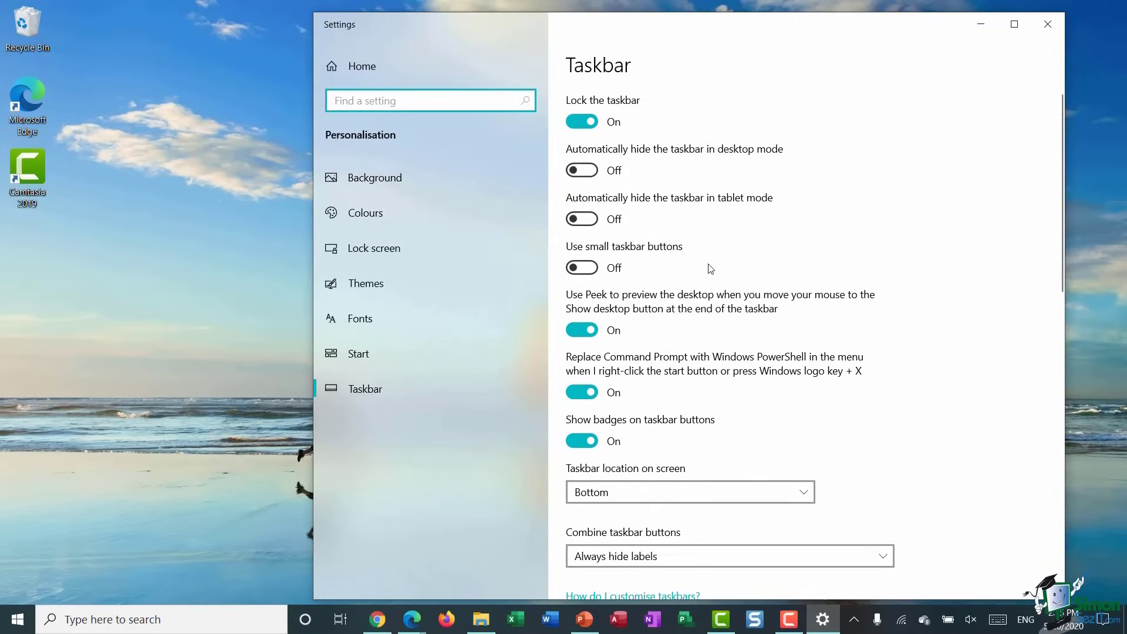
scroll(711, 269, down, 15)
click(1047, 24)
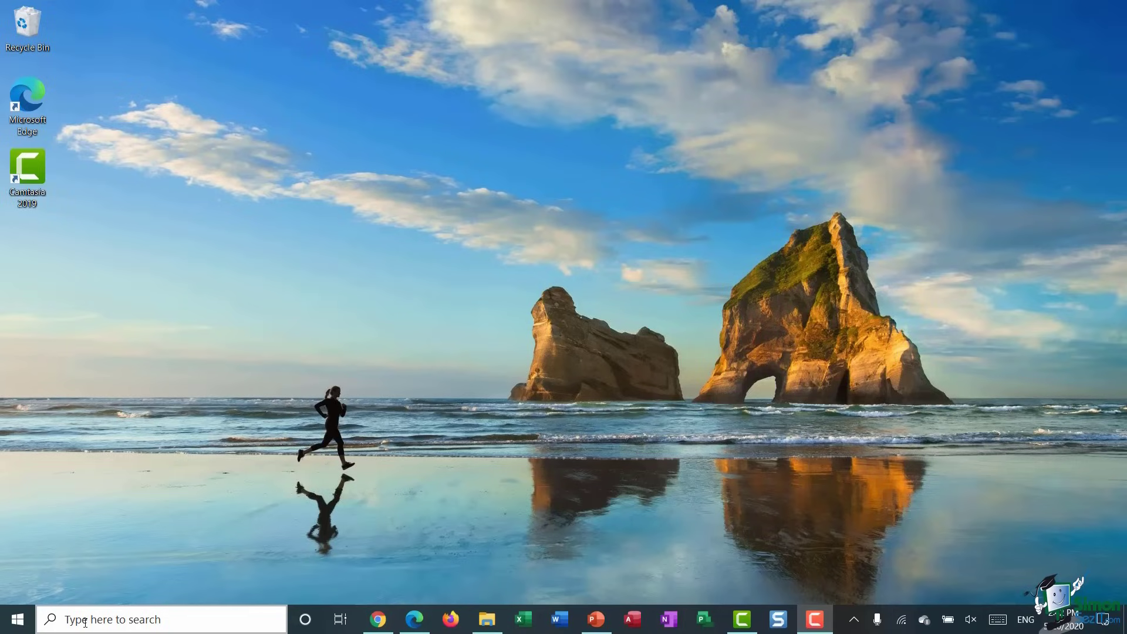
click(72, 621)
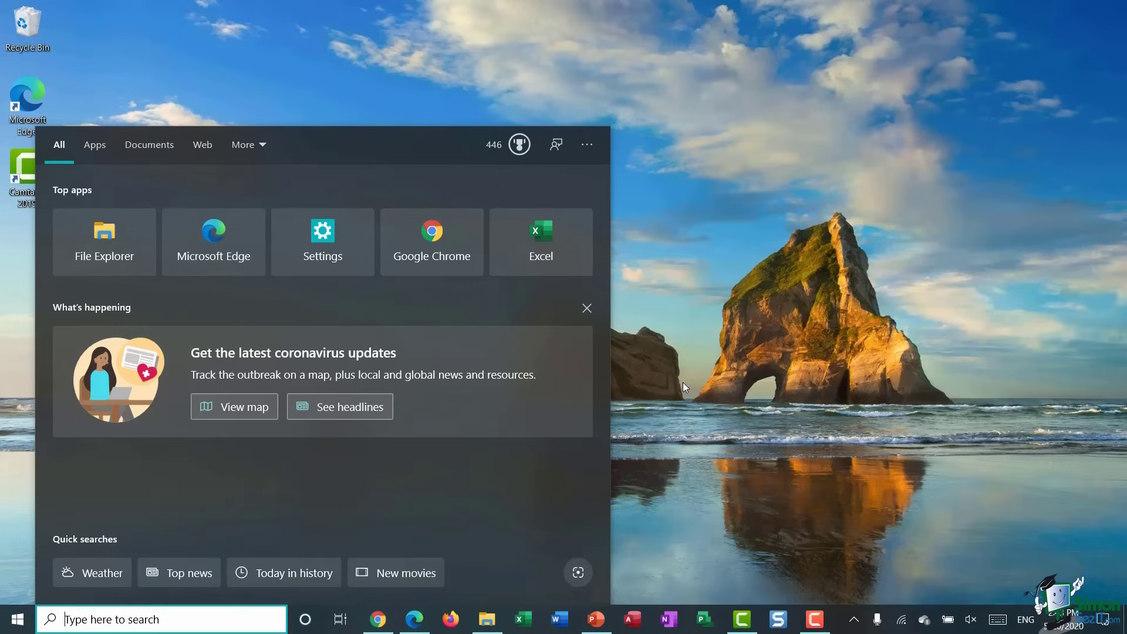
- Search for 'paint' in the taskbar search box
text(p)
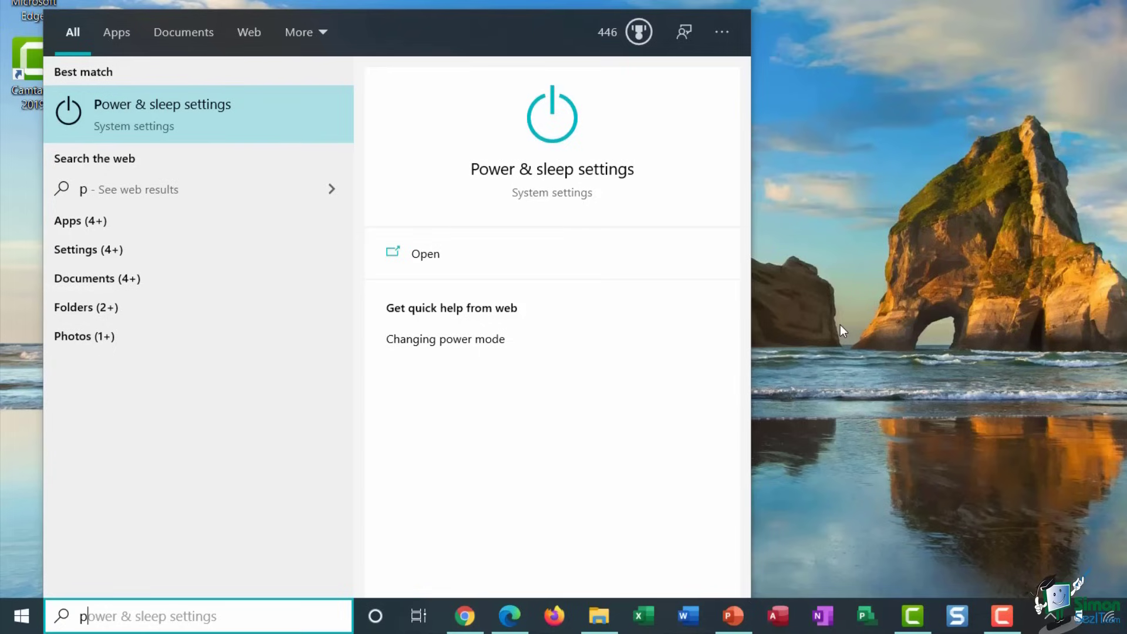
text(ai)
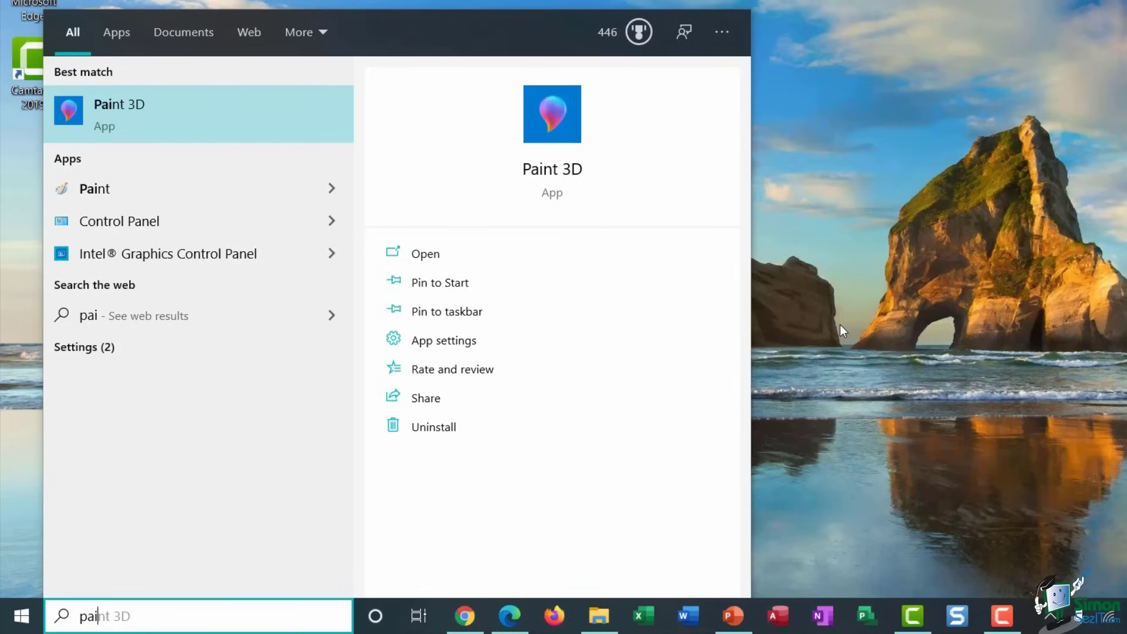
text(nt)
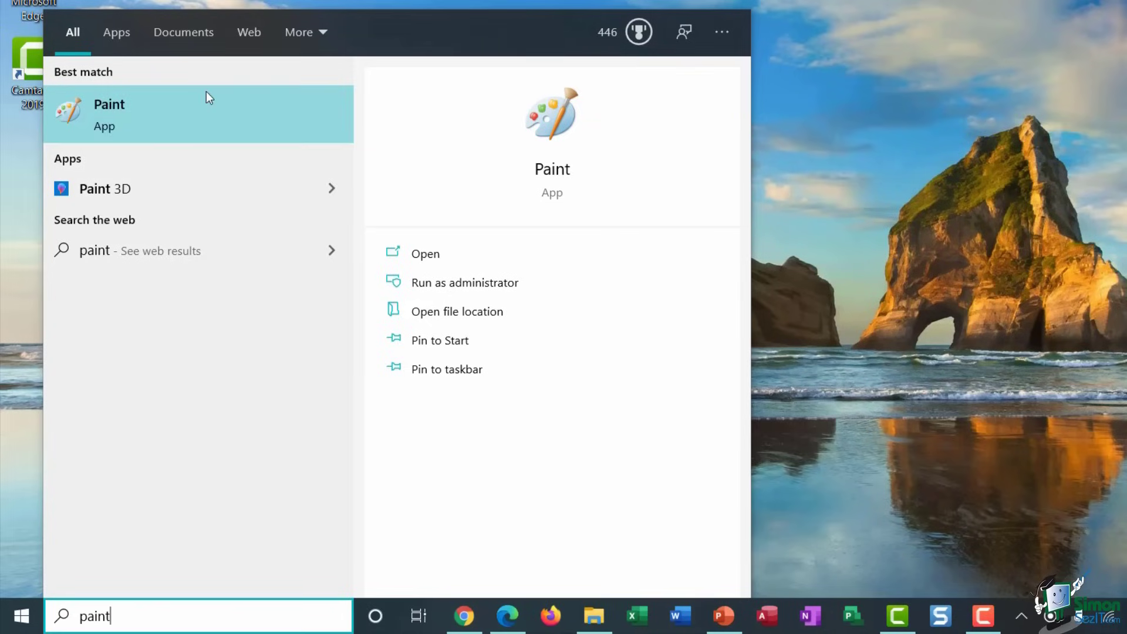
- Browse the 'paint' results under Apps, Documents, Web, More and All, then launch Paint
click(111, 33)
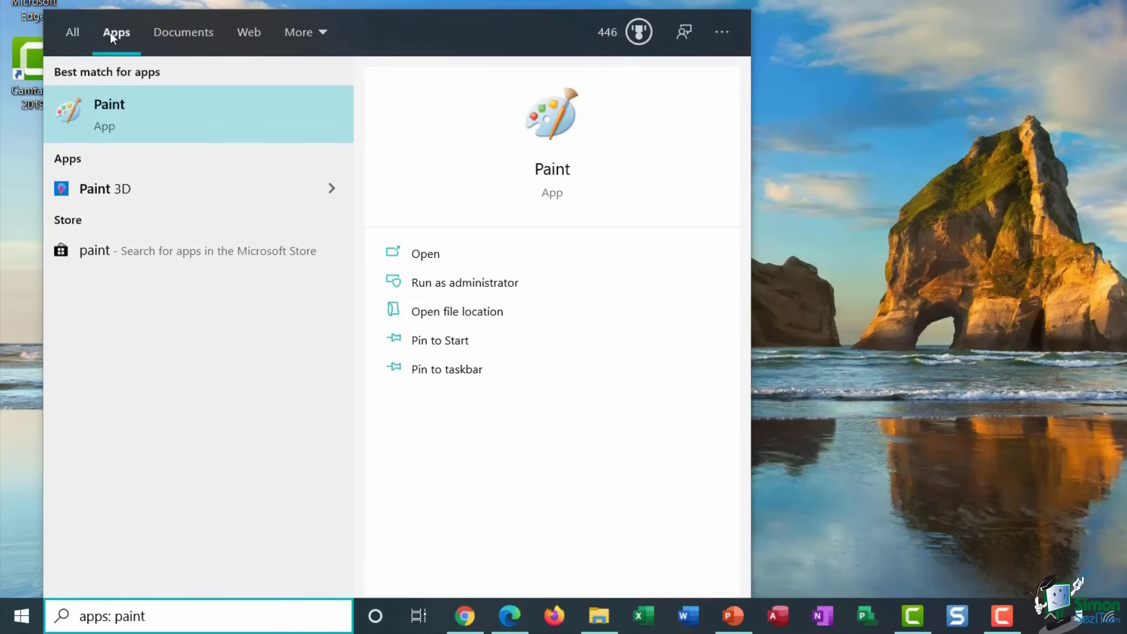
click(189, 33)
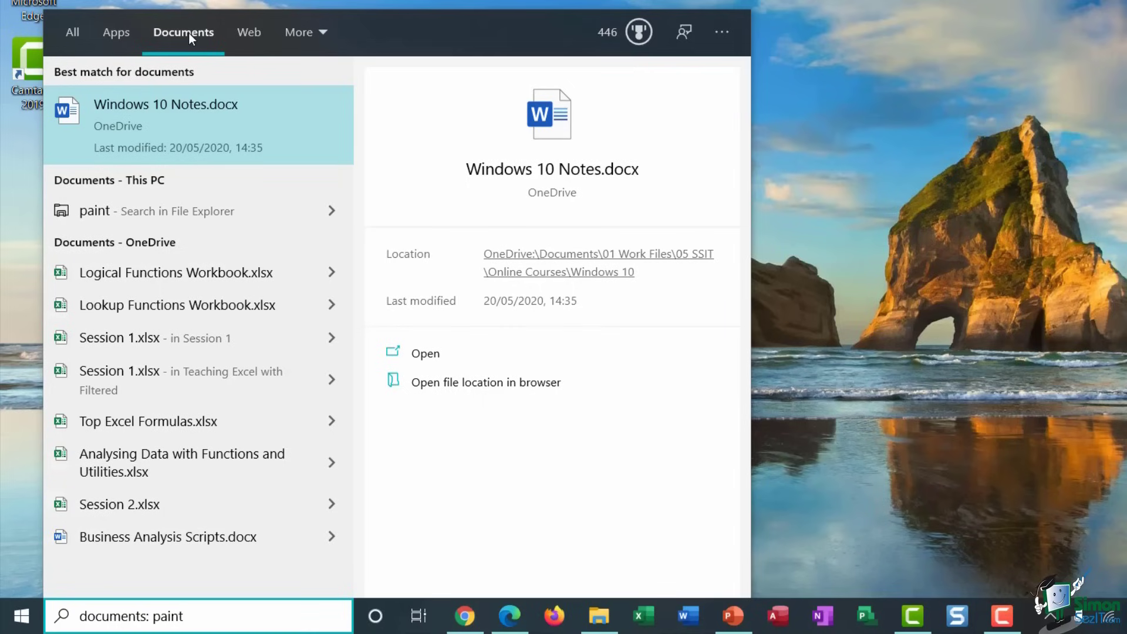
click(258, 36)
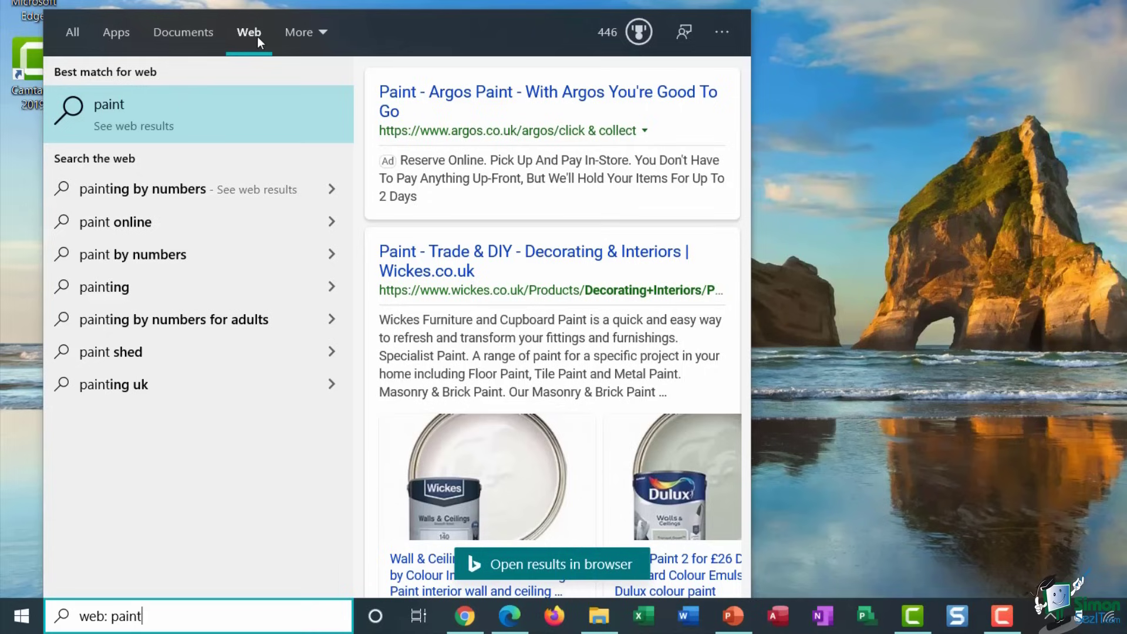
click(321, 30)
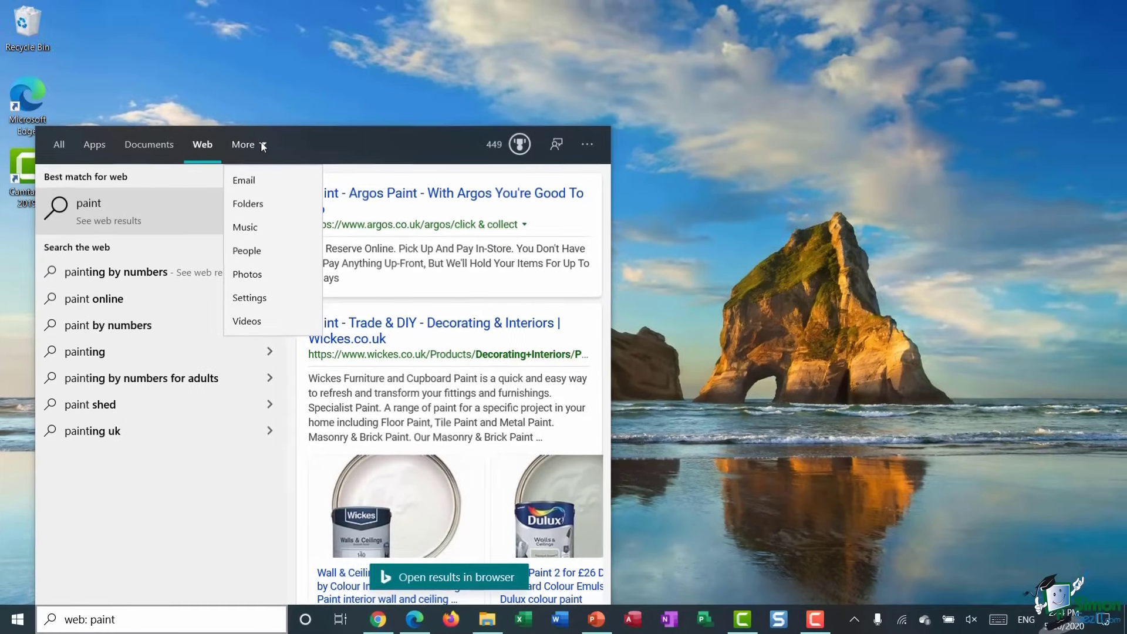
click(58, 146)
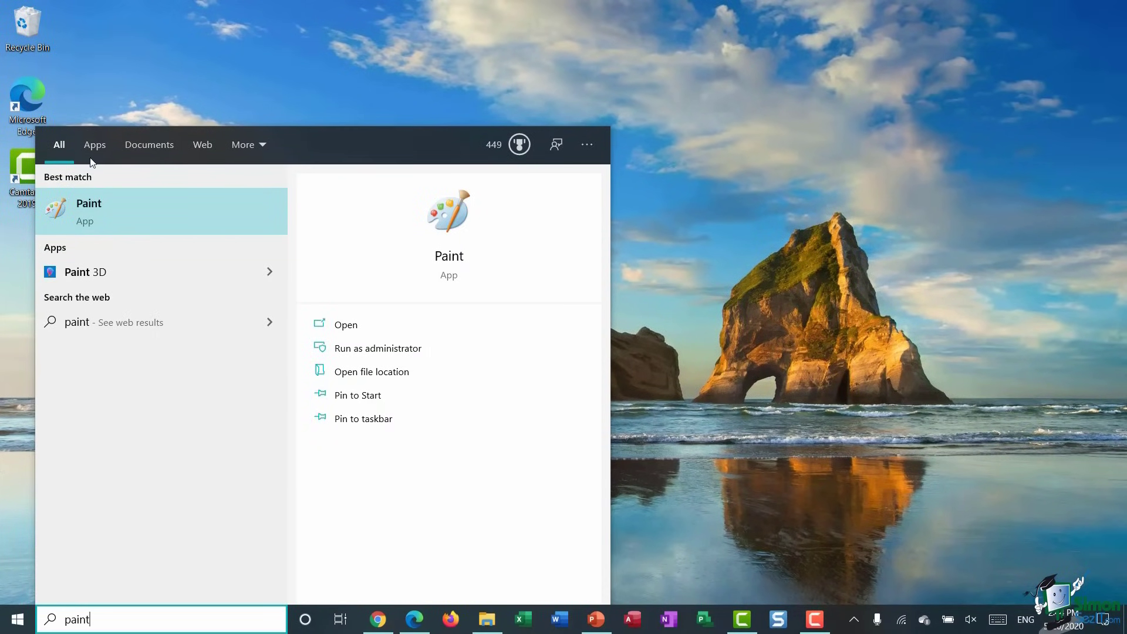
click(132, 219)
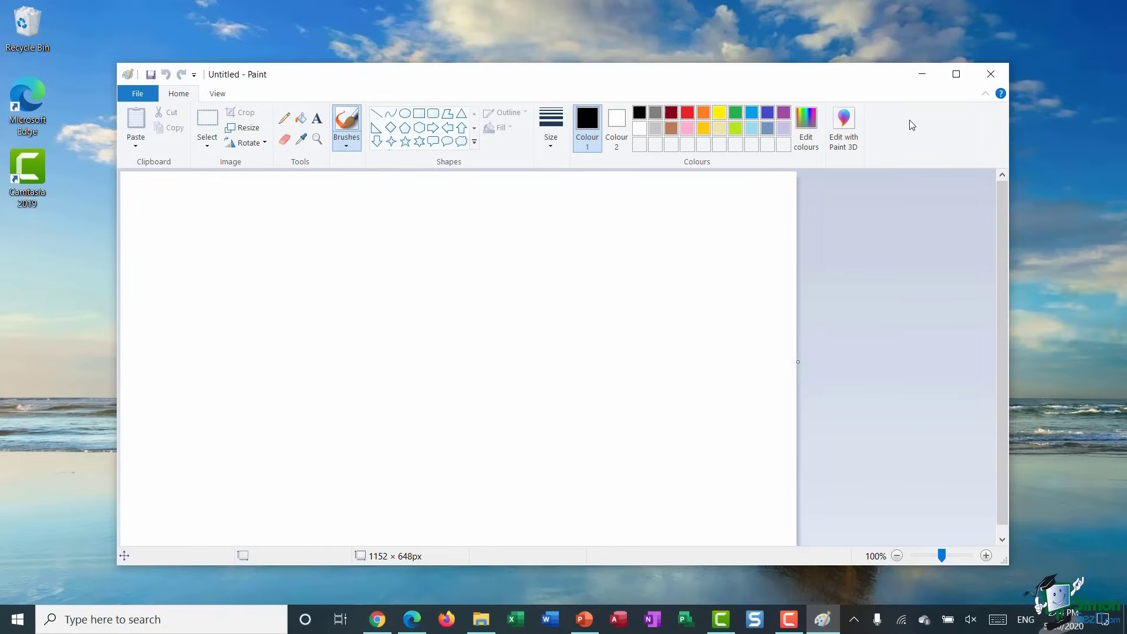
- Close Paint and search for 'sales' in the taskbar search box
click(991, 75)
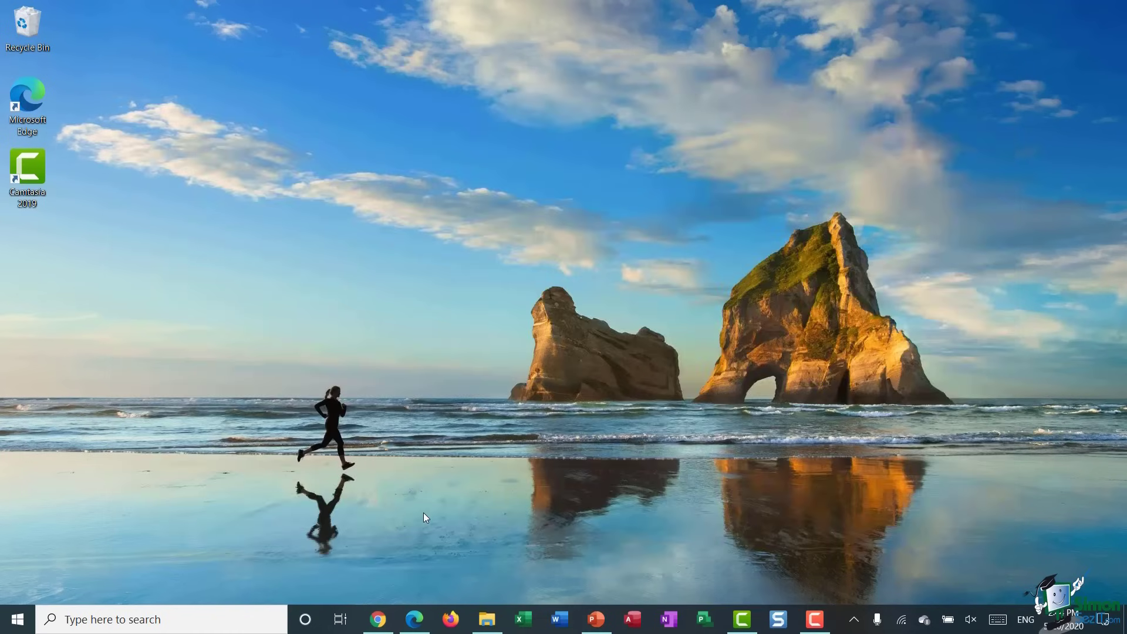
click(86, 619)
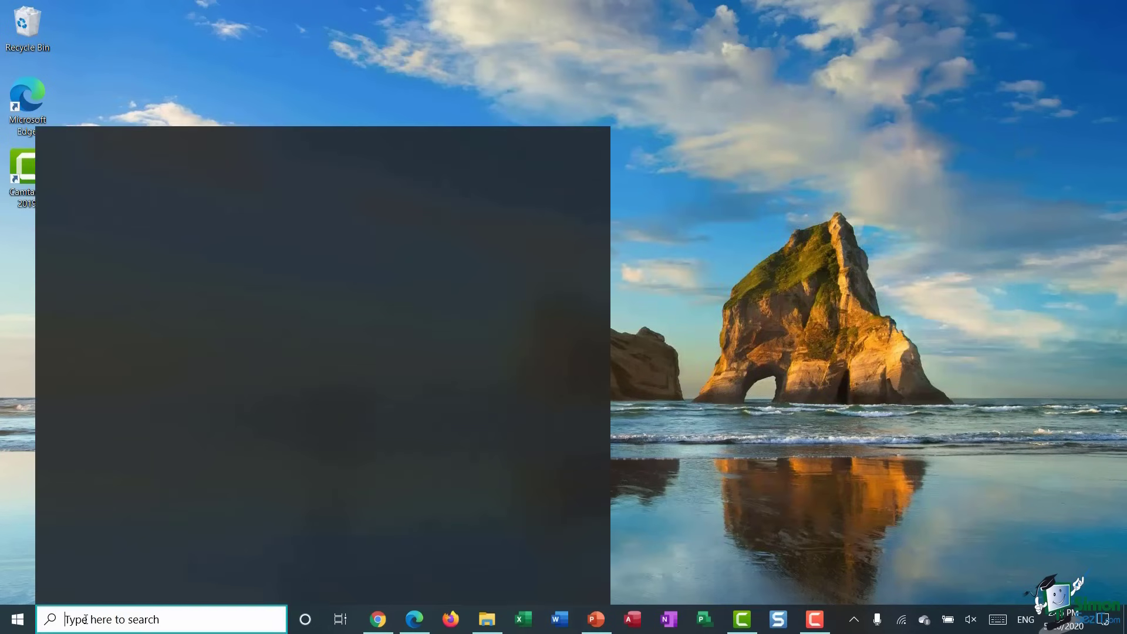
text(sales)
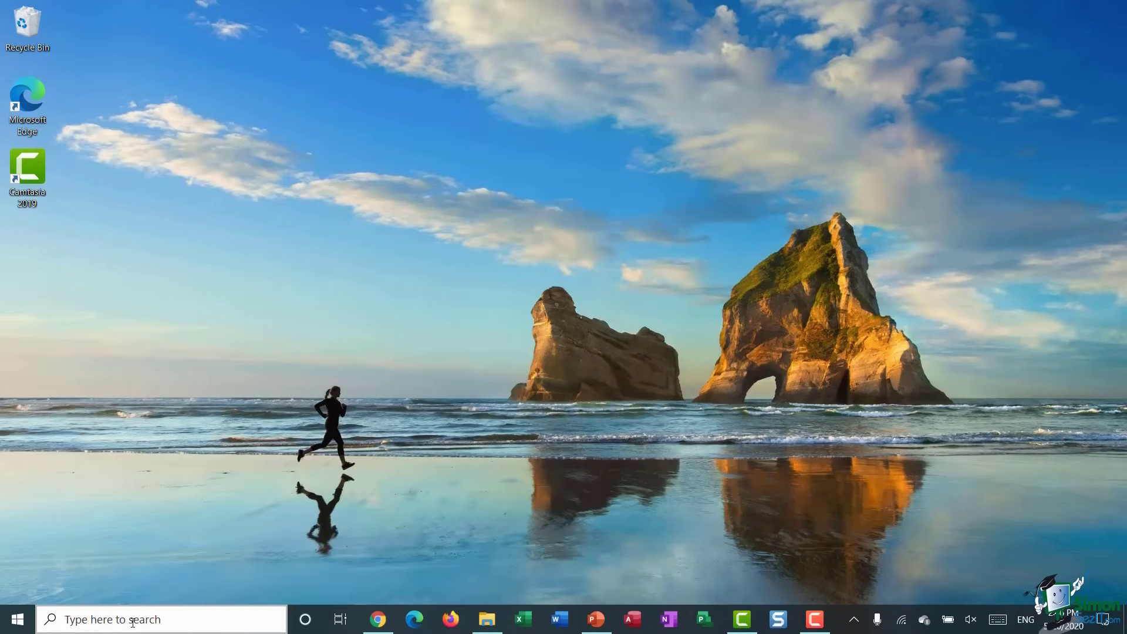
- Search 'wikipedia', open its web results in Edge, then close the browser
click(133, 622)
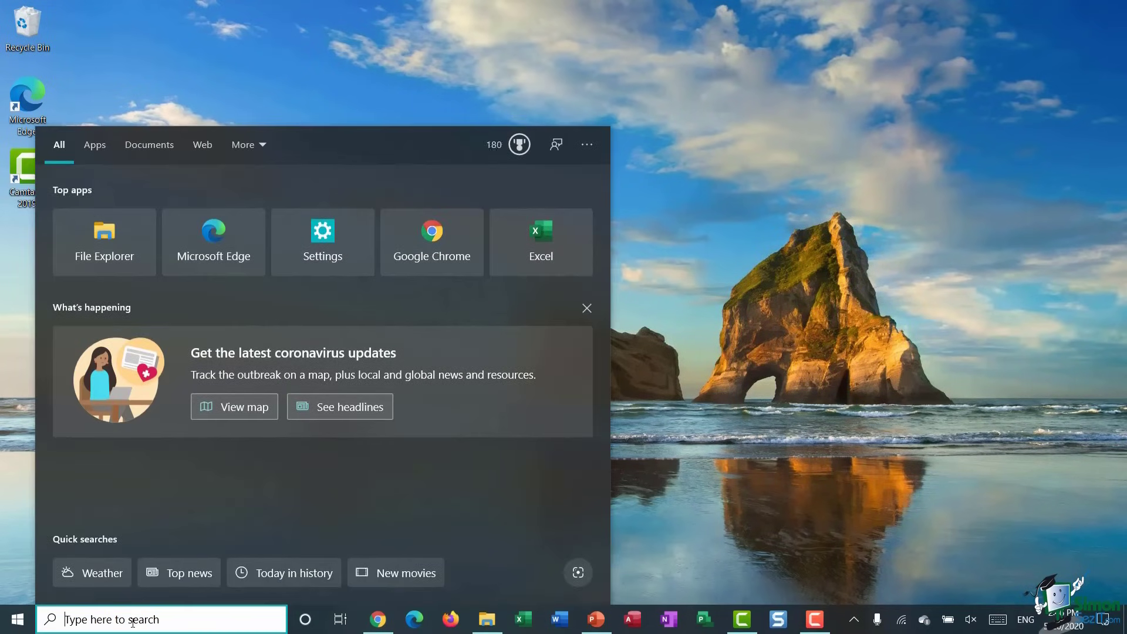
text(wi)
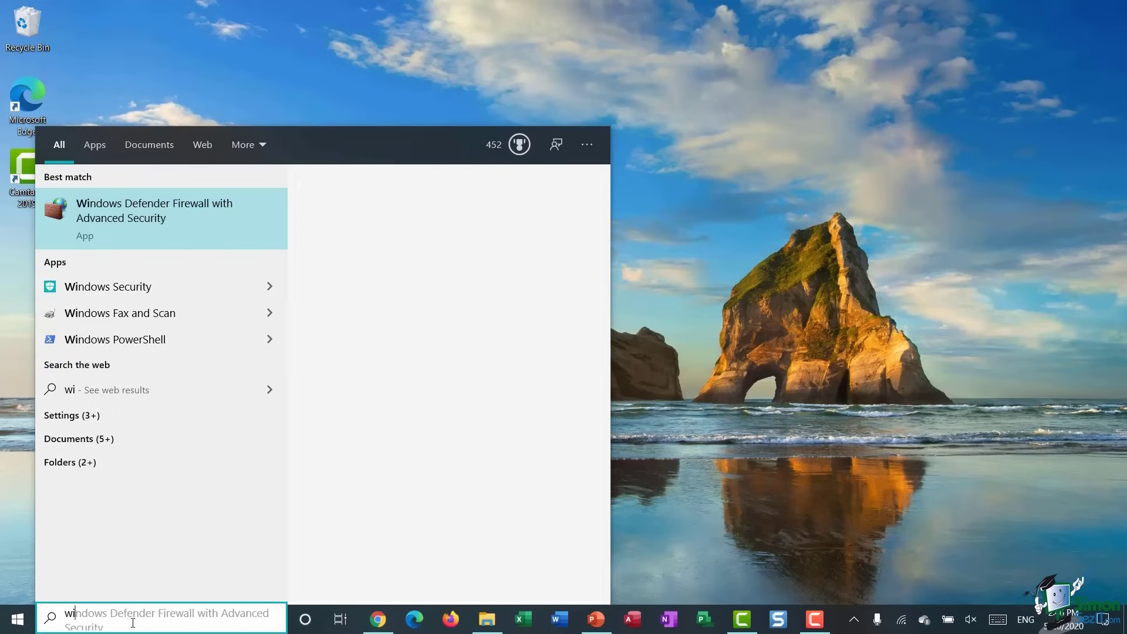
text(kipedia)
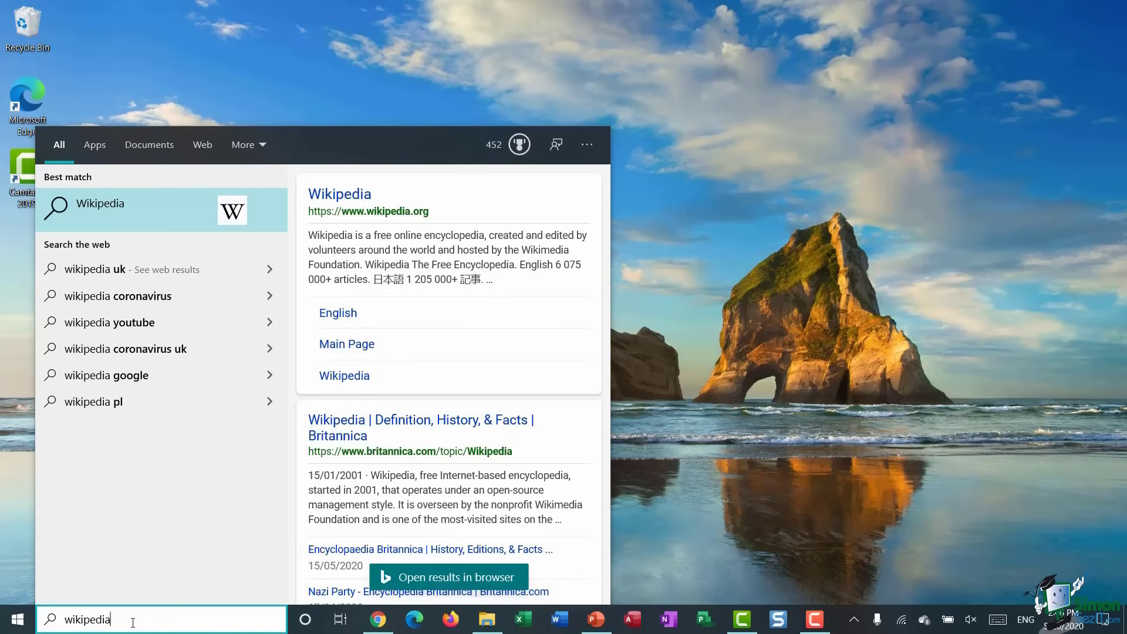
click(148, 221)
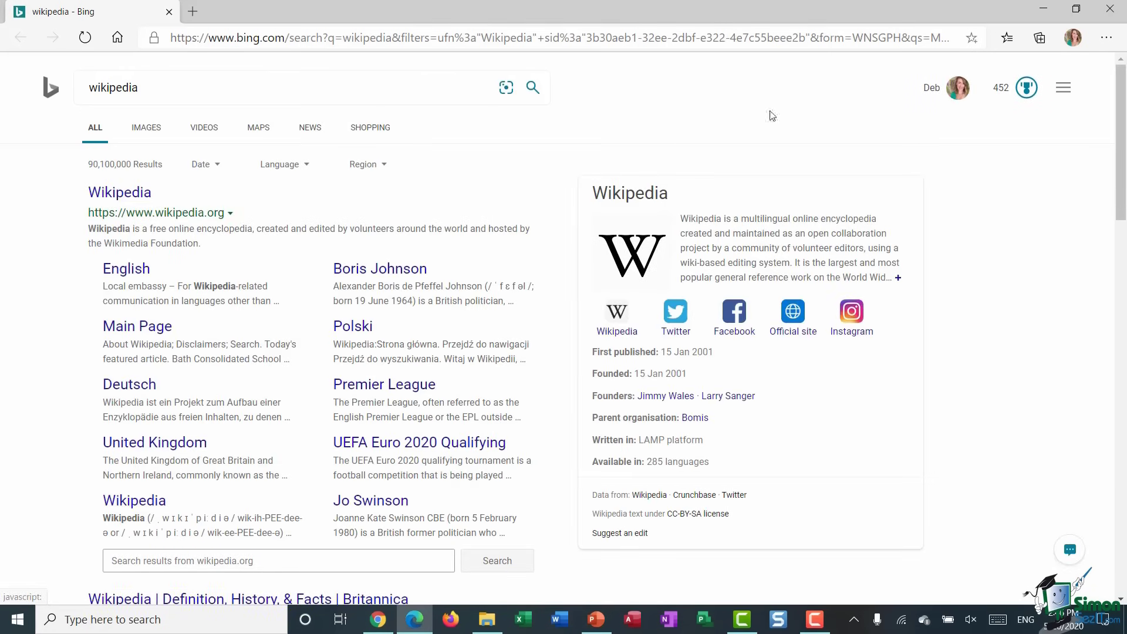
click(1110, 16)
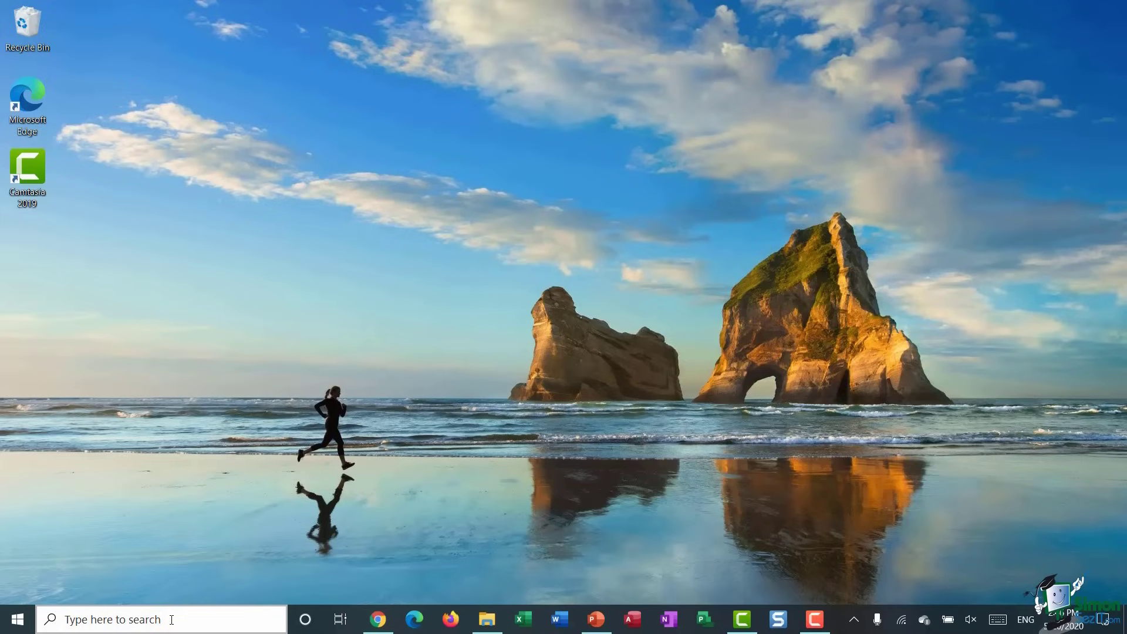
click(172, 620)
text(course)
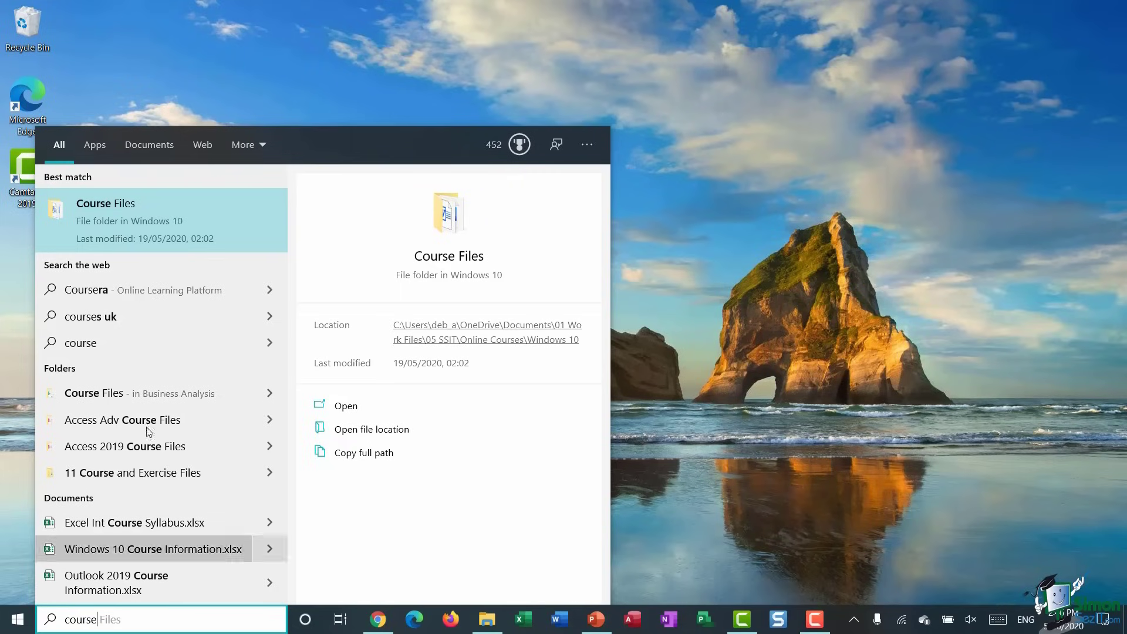
click(127, 229)
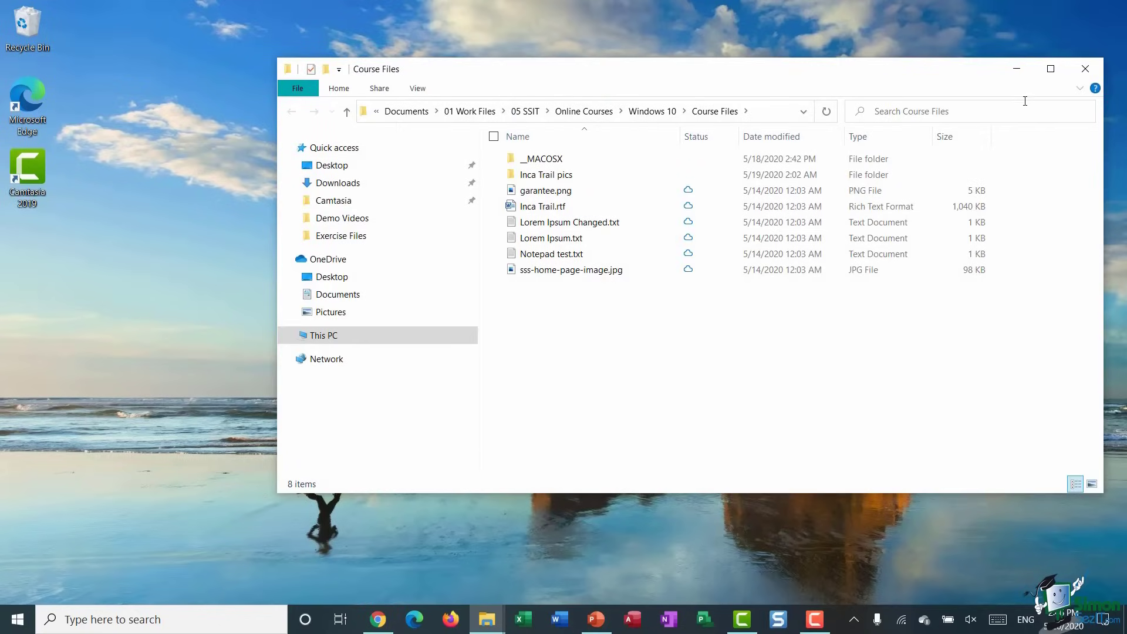
click(1085, 69)
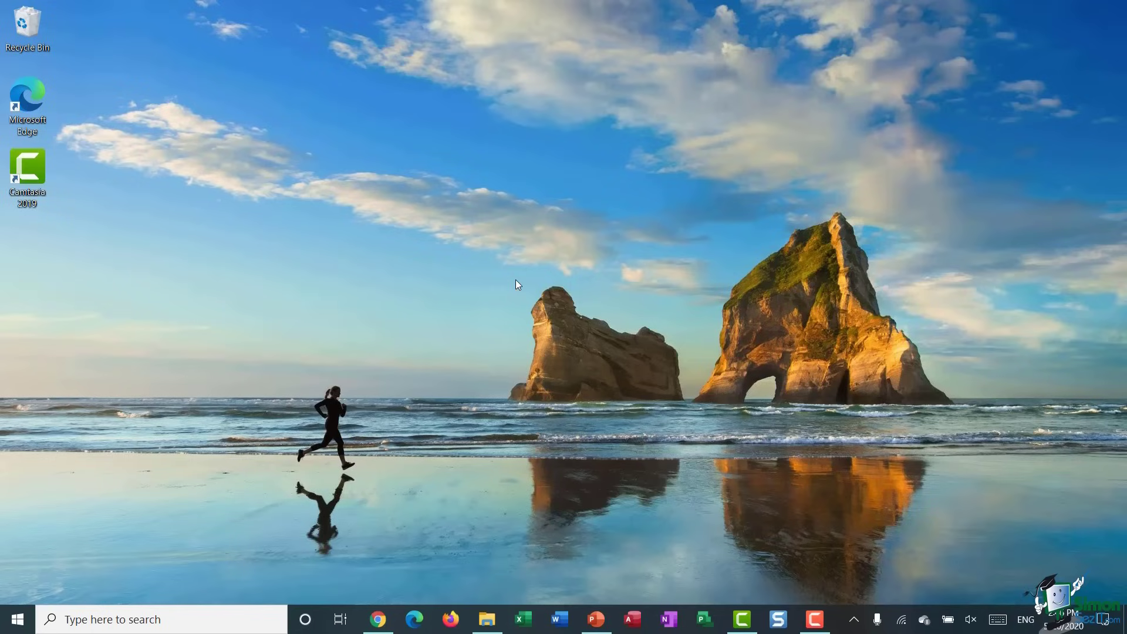
- Scroll through the Start menu, then search for 'adjust brightness' in the taskbar search box
click(18, 620)
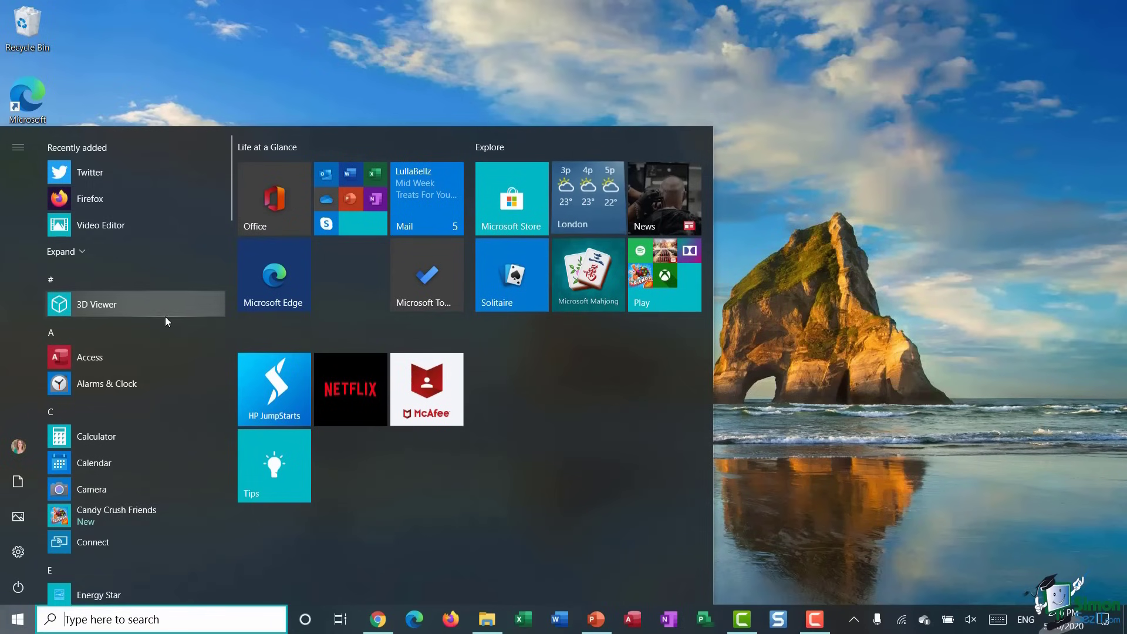
scroll(165, 317, down, 2)
scroll(166, 317, down, 8)
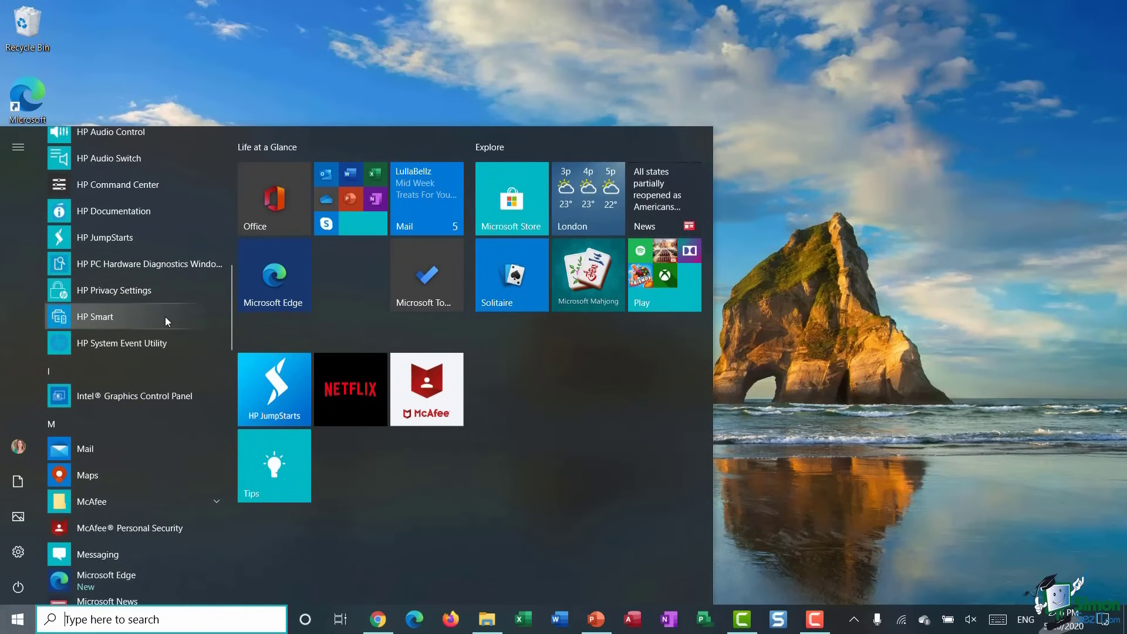
click(78, 621)
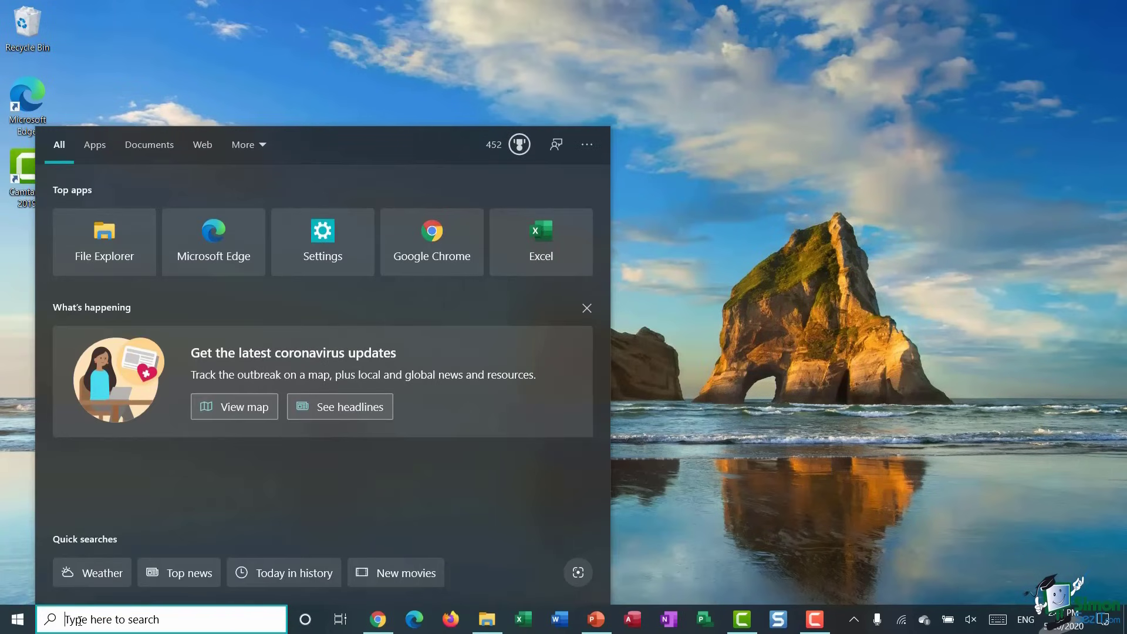
text(adjust)
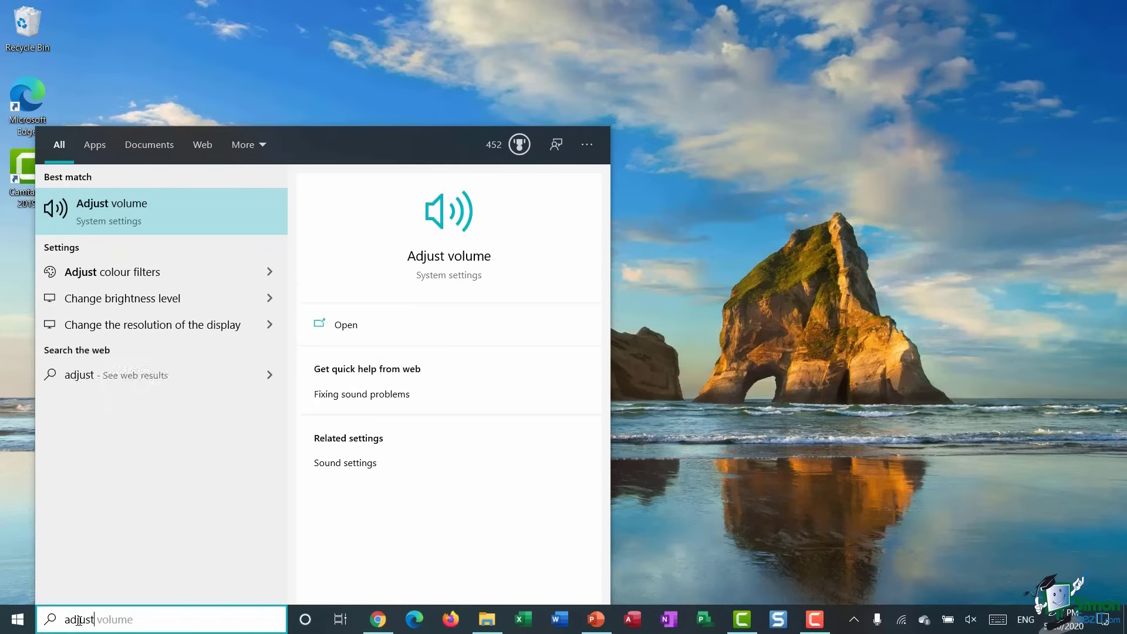
text( brightness)
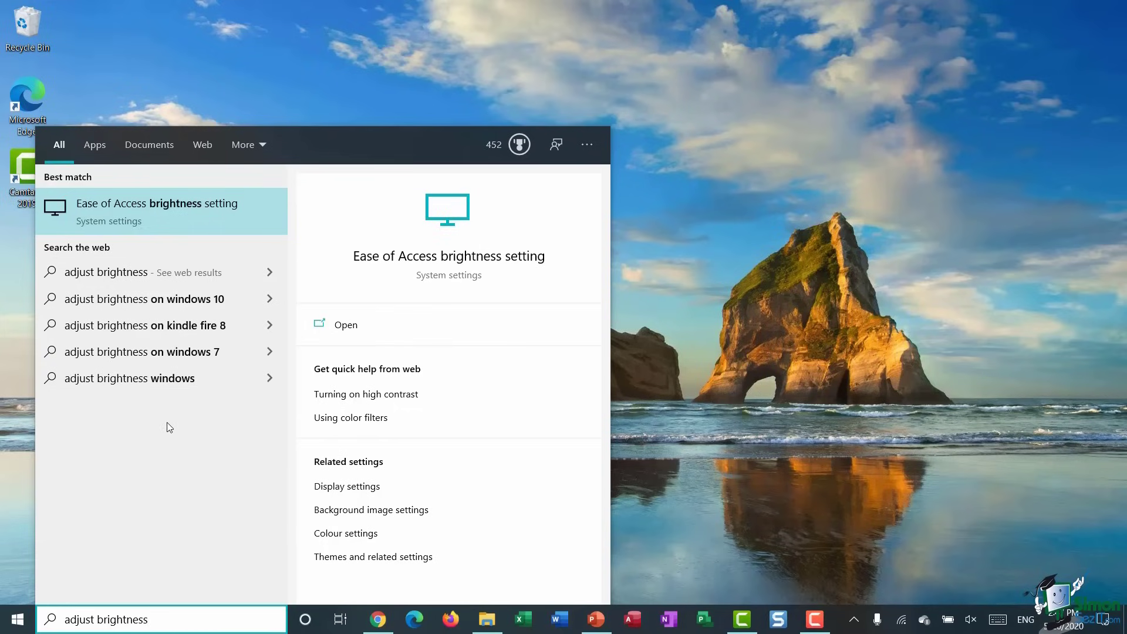
- Open the Ease of Access brightness setting, view the 80% brightness slider, then close Settings
click(150, 219)
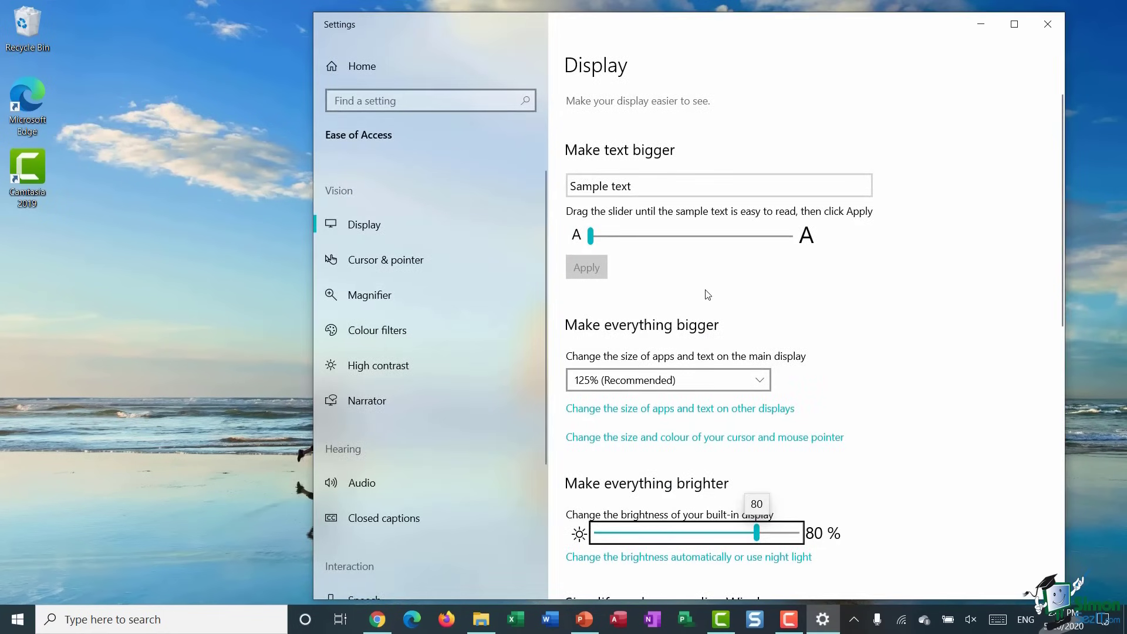
scroll(707, 293, down, 2)
scroll(707, 293, down, 2)
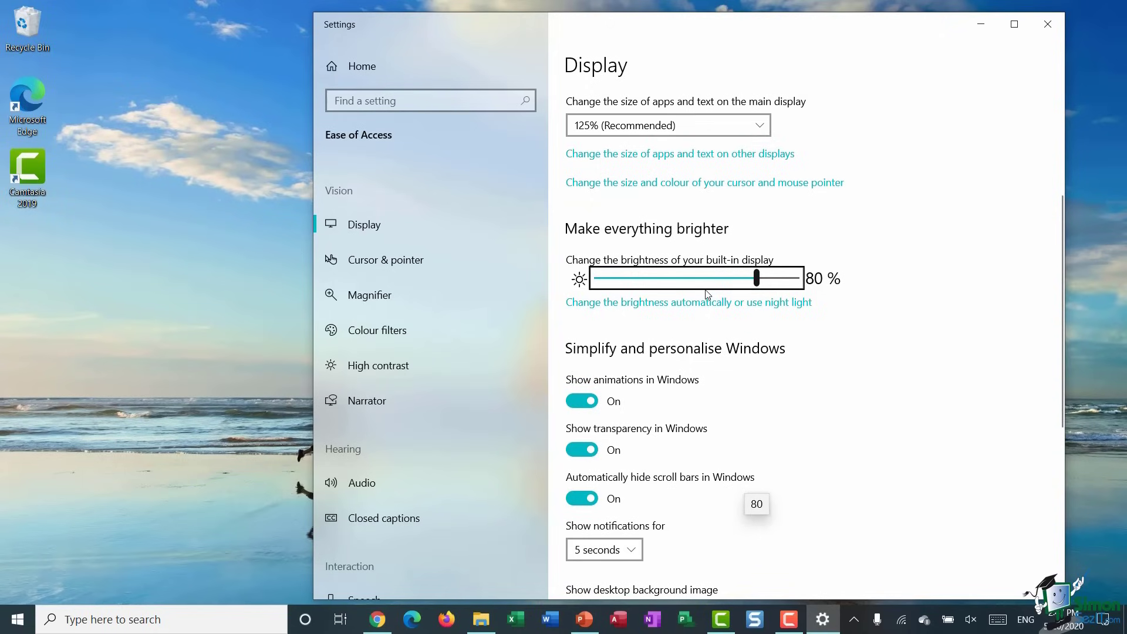
click(1048, 25)
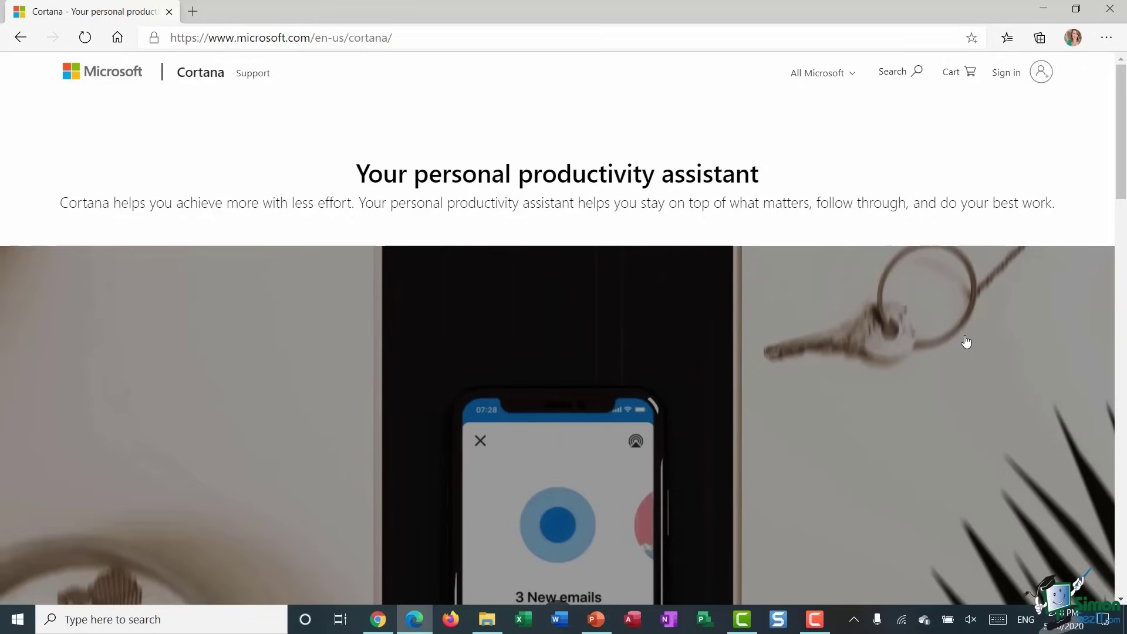
- Scroll the Cortana page in Edge down to the Cortana on Windows video
scroll(966, 342, down, 3)
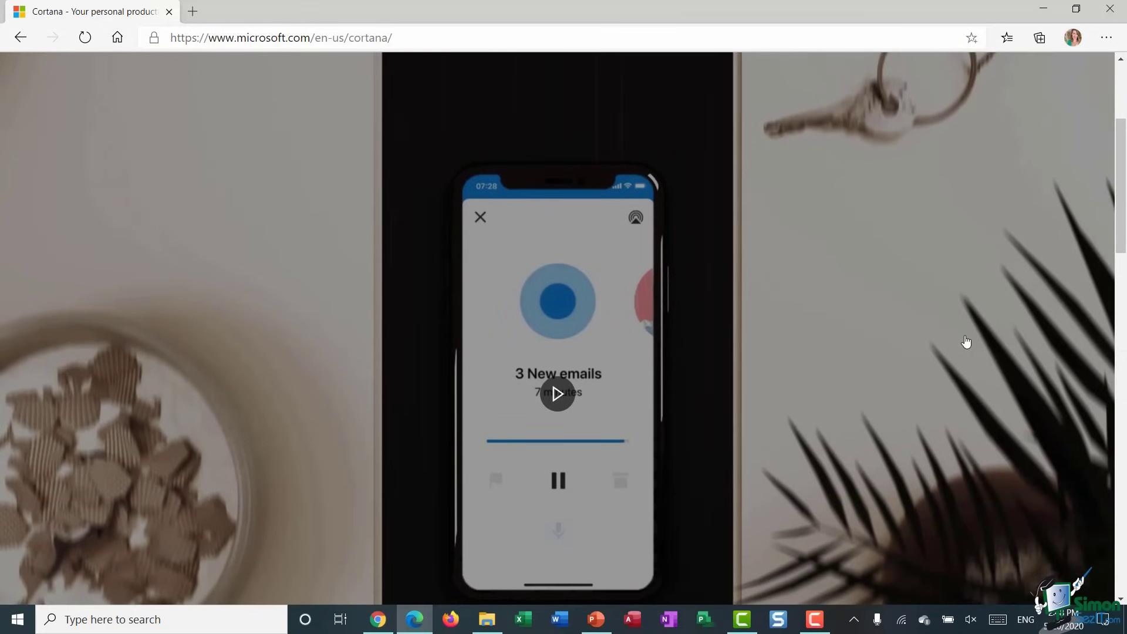
scroll(966, 342, down, 1)
scroll(966, 342, down, 2)
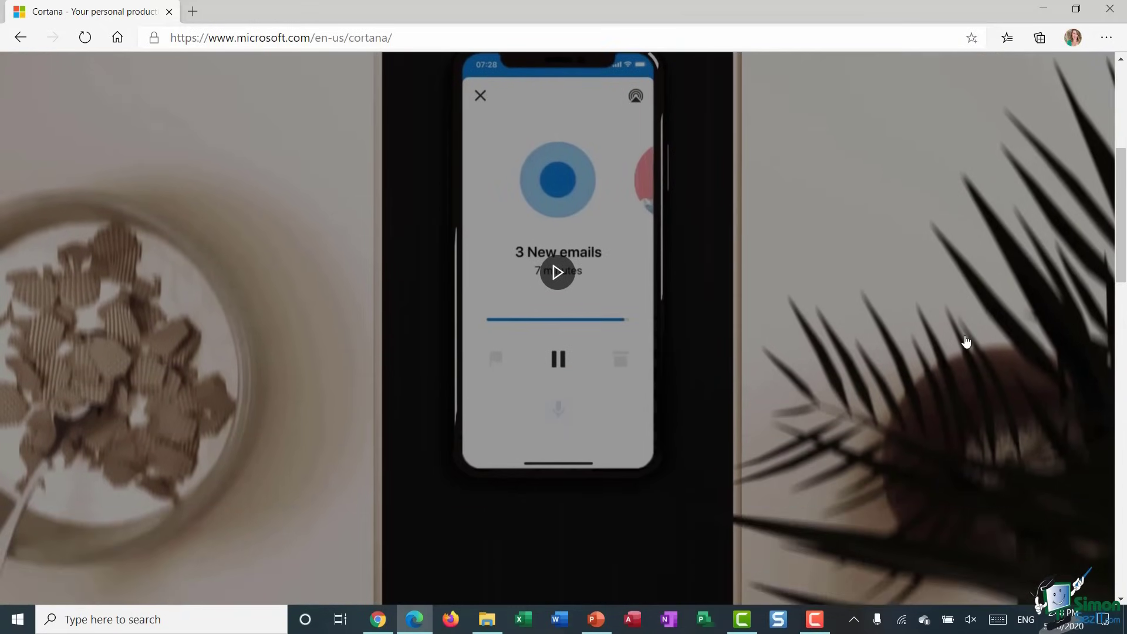
scroll(966, 342, down, 1)
scroll(966, 342, up, 1)
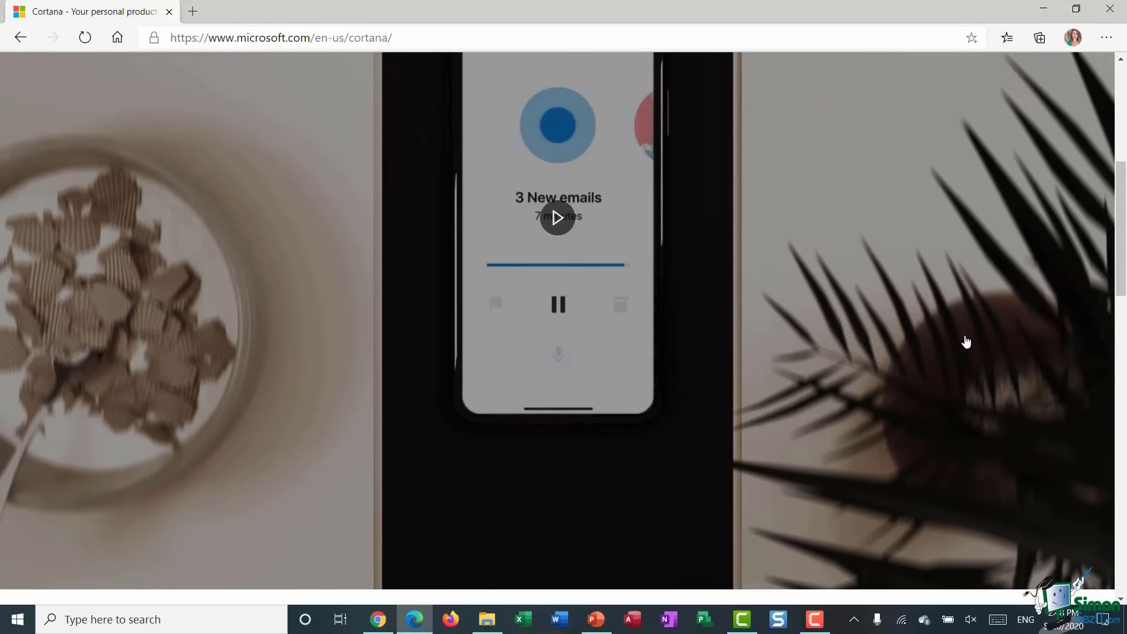
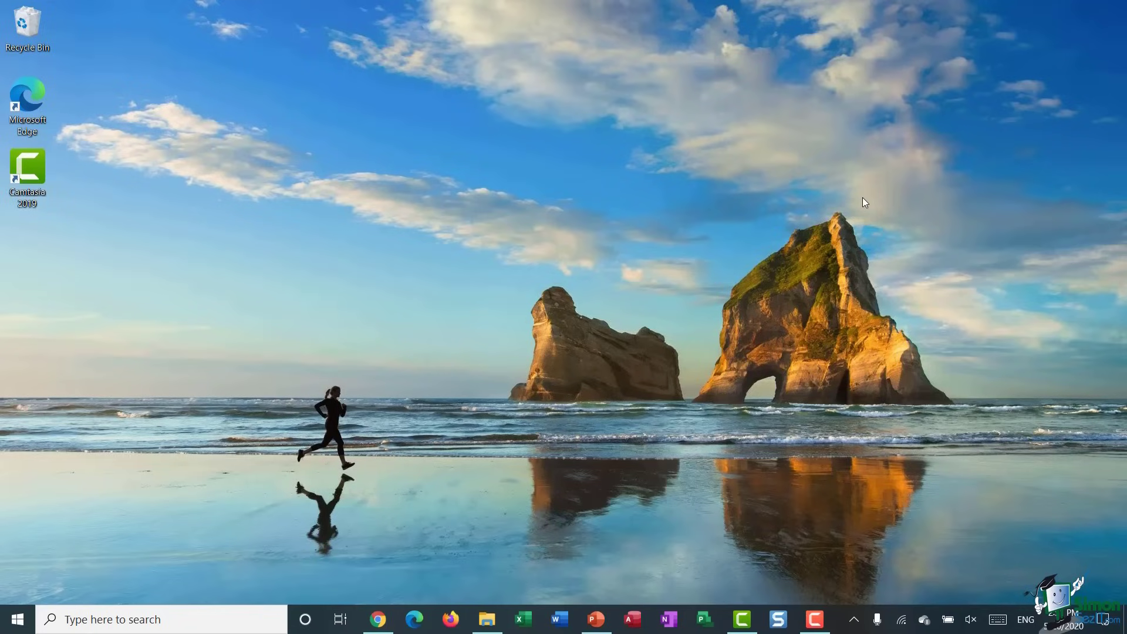
- Search 'cortana', open Cortana permissions, and go to the Talk to Cortana settings page
click(104, 620)
text(cortana)
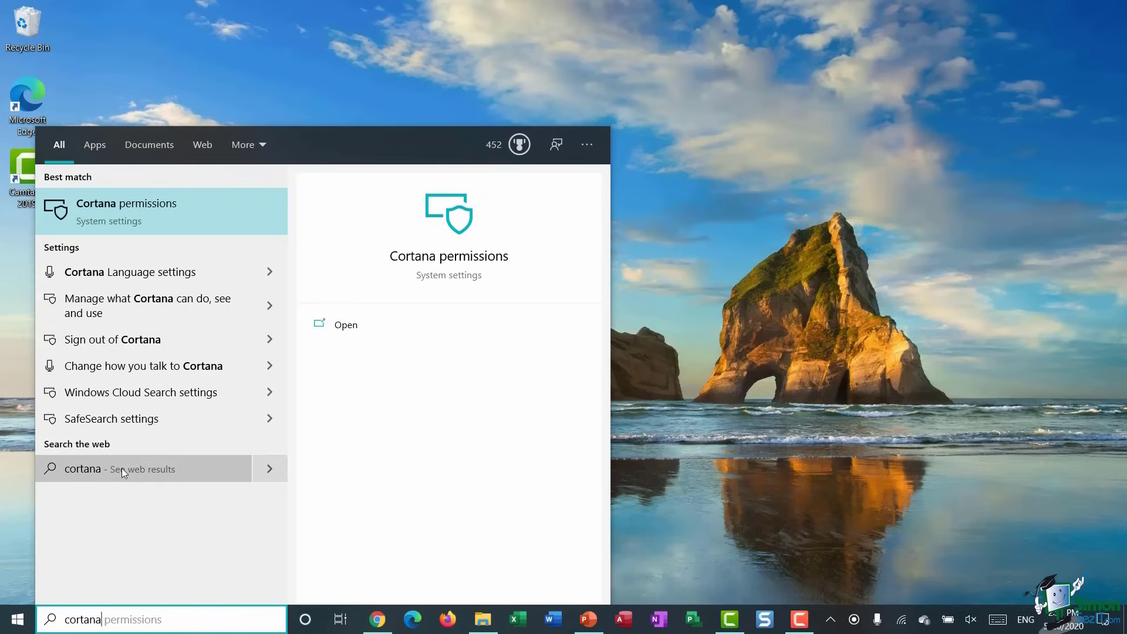
click(151, 216)
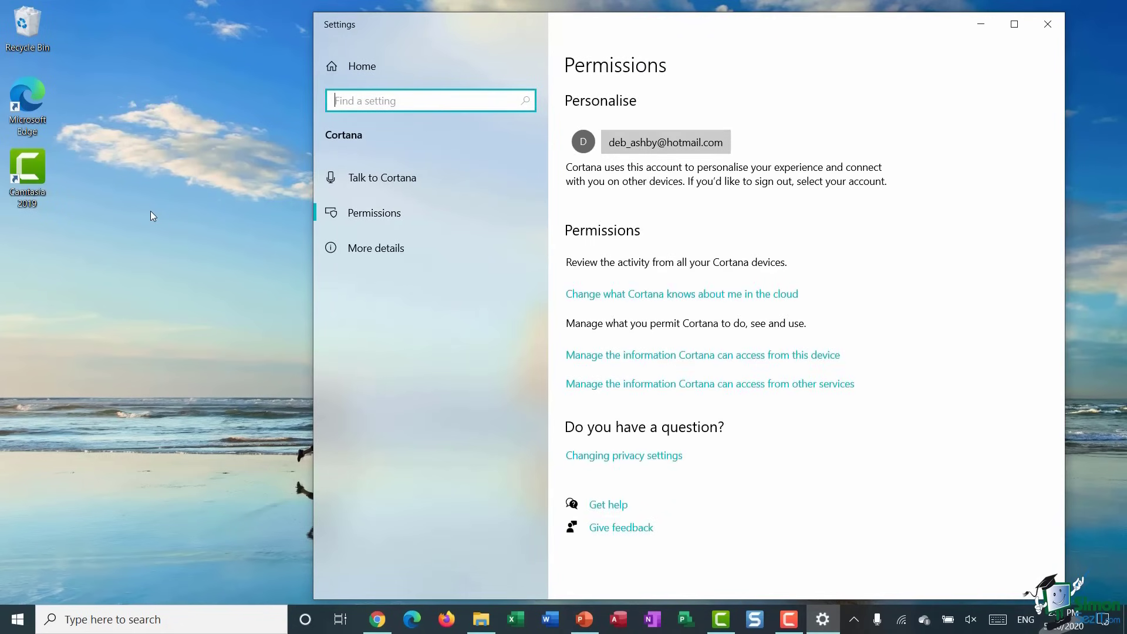
click(368, 181)
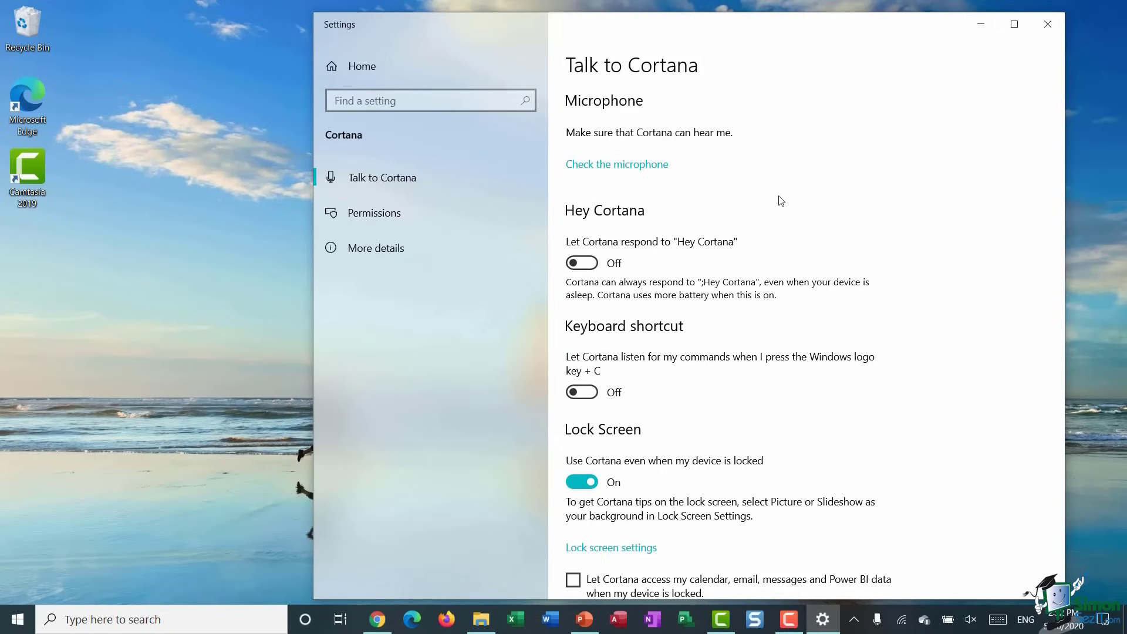
scroll(780, 200, down, 3)
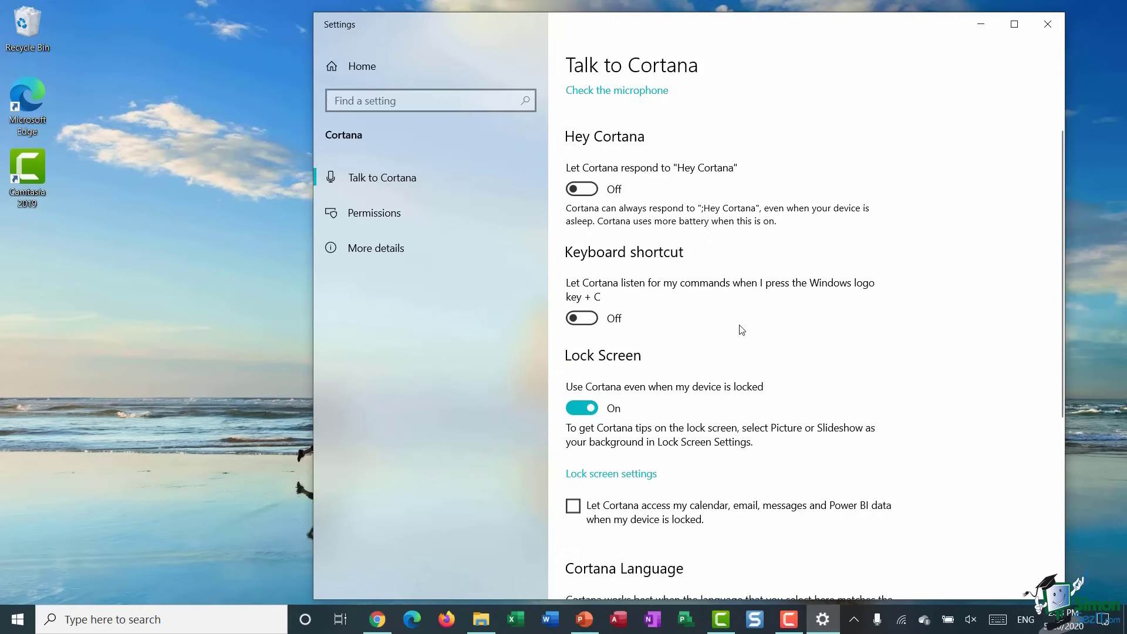
scroll(742, 330, down, 2)
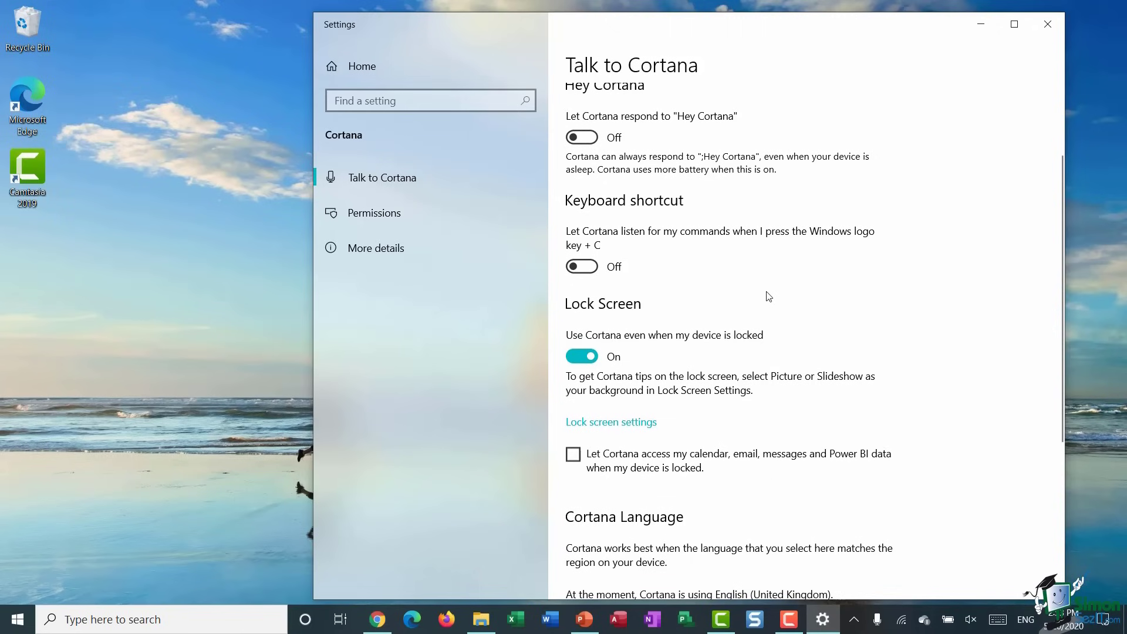
scroll(767, 296, down, 5)
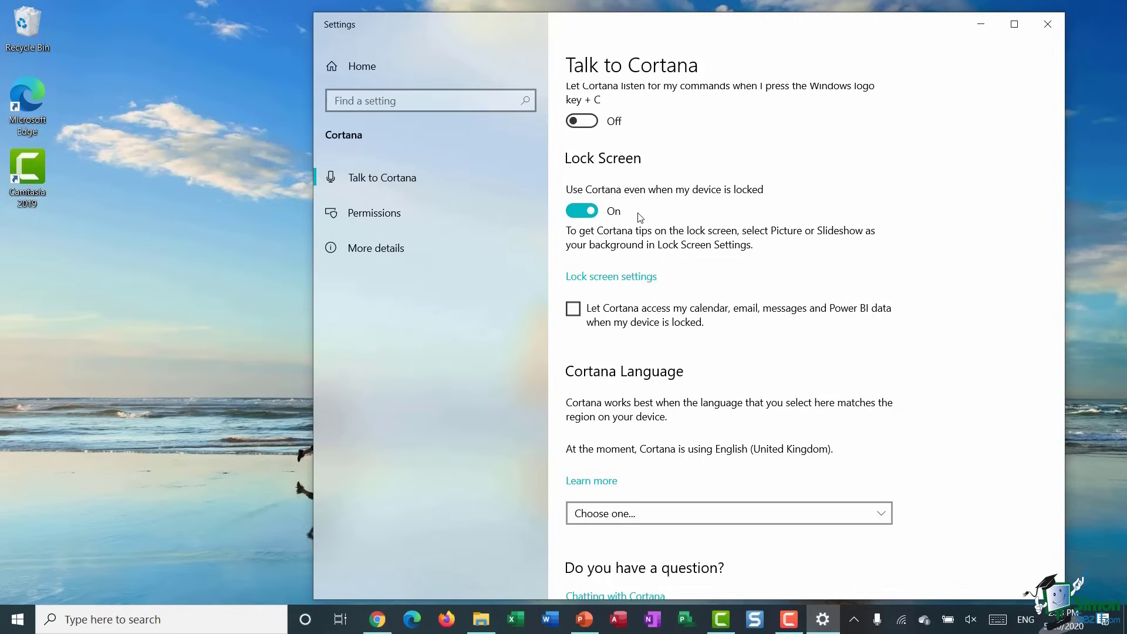
scroll(639, 217, down, 4)
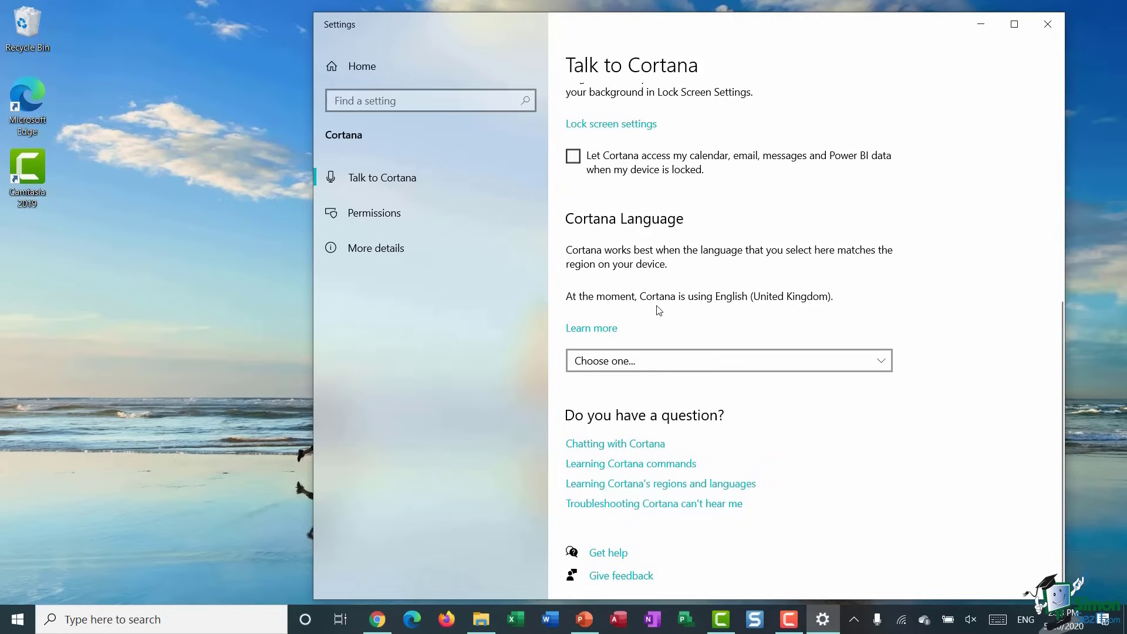
click(882, 368)
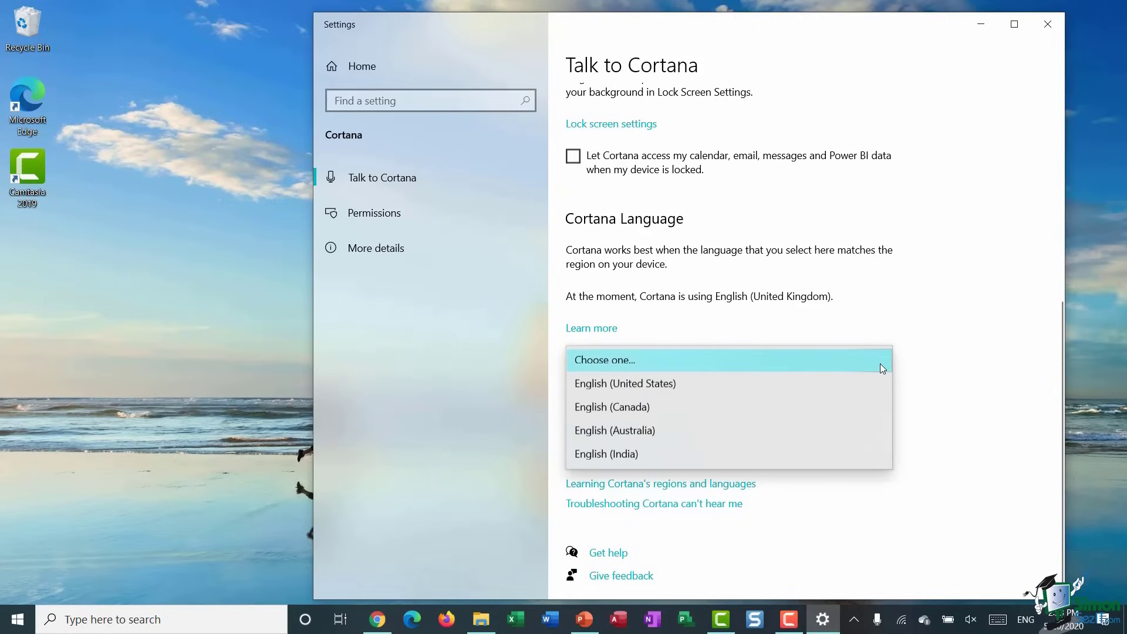
click(941, 294)
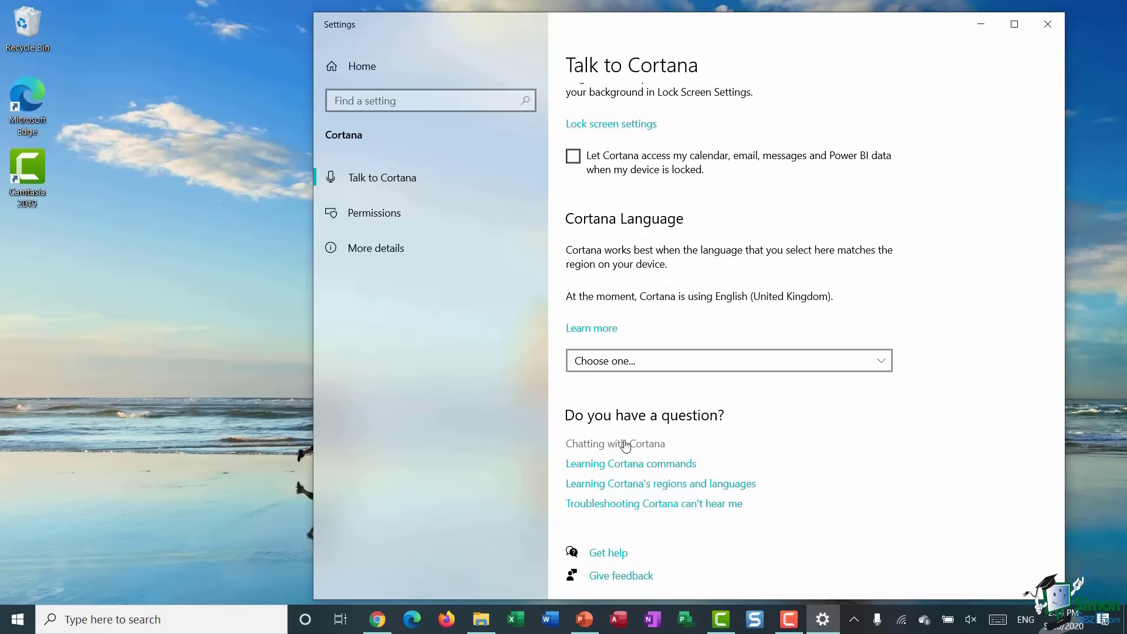
scroll(812, 261, up, 6)
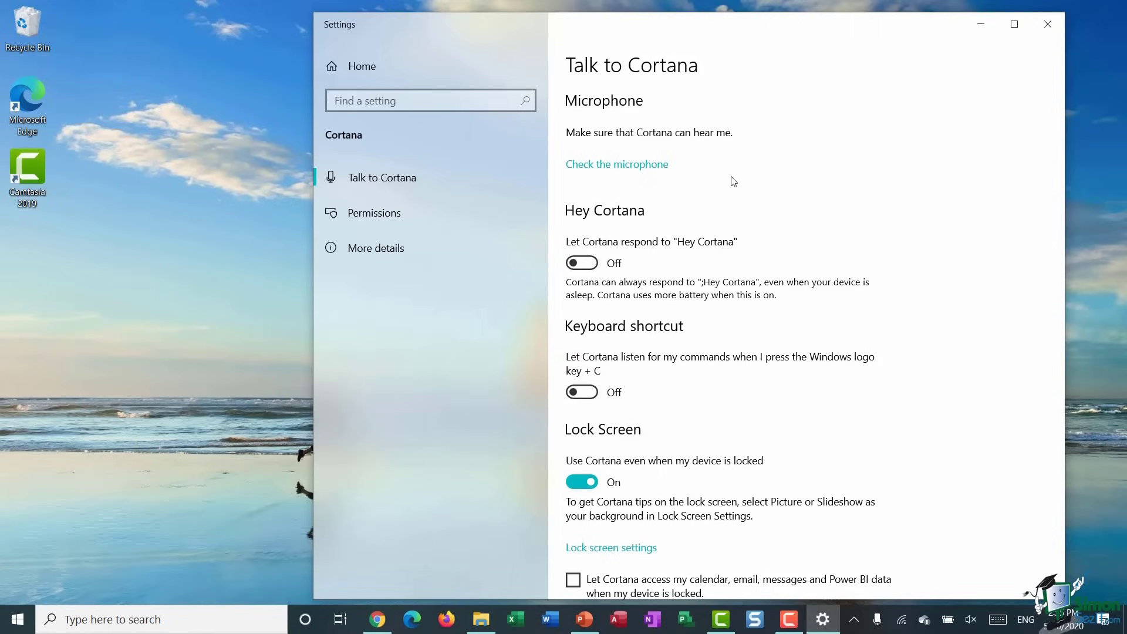
click(624, 166)
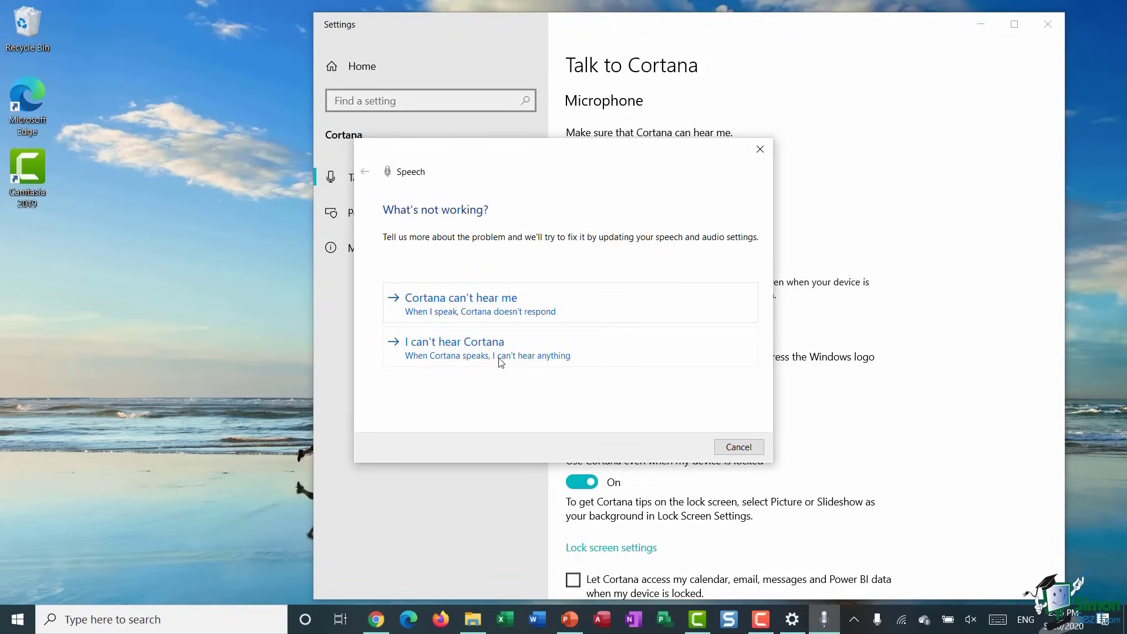
click(760, 149)
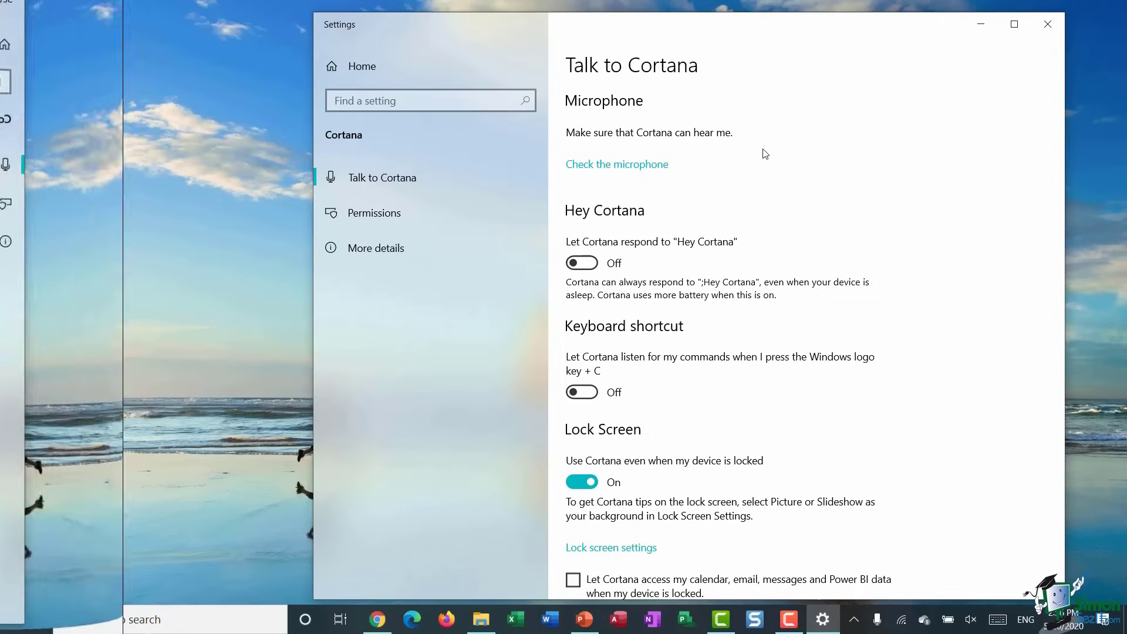
- Turn Hey Cortana on, close Settings, and dismiss Cortana's London weather forecast
click(595, 266)
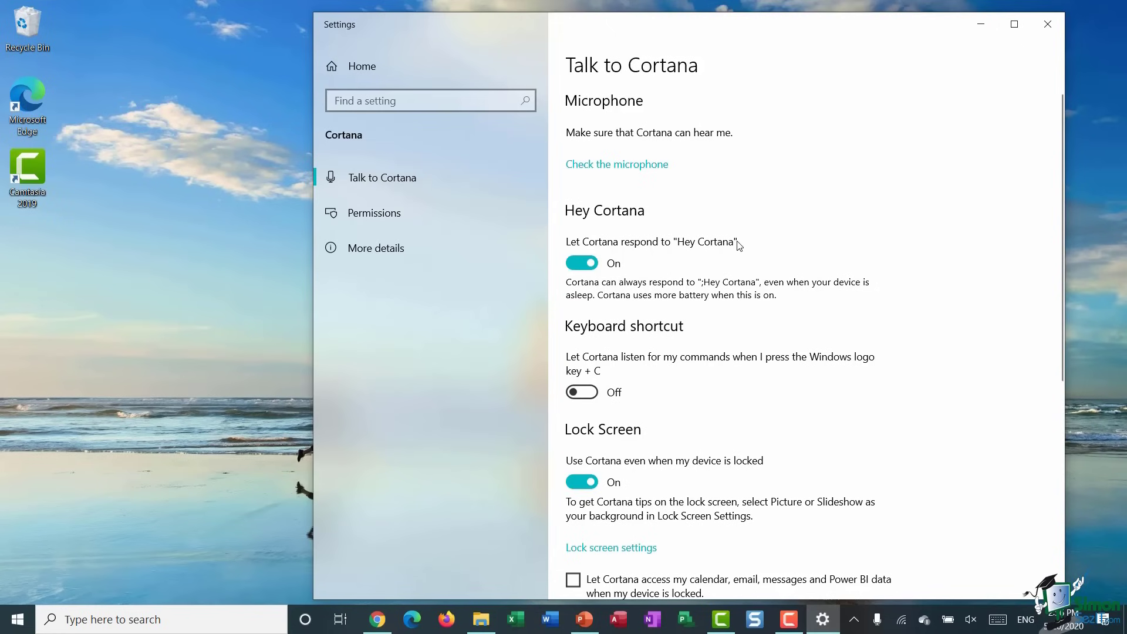
click(1058, 25)
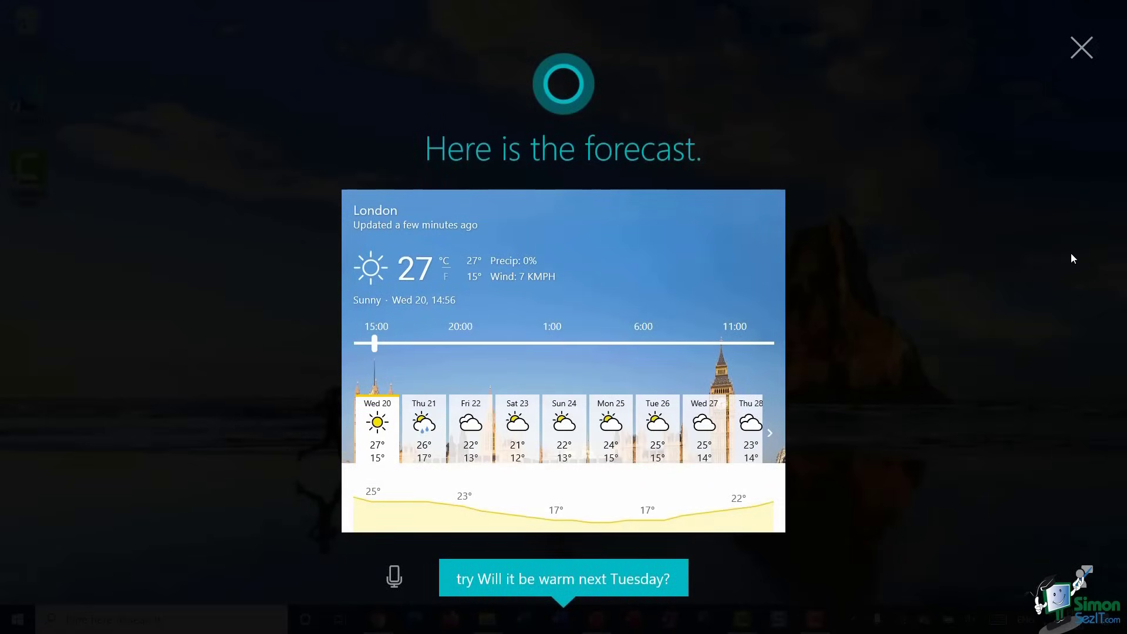
click(1079, 53)
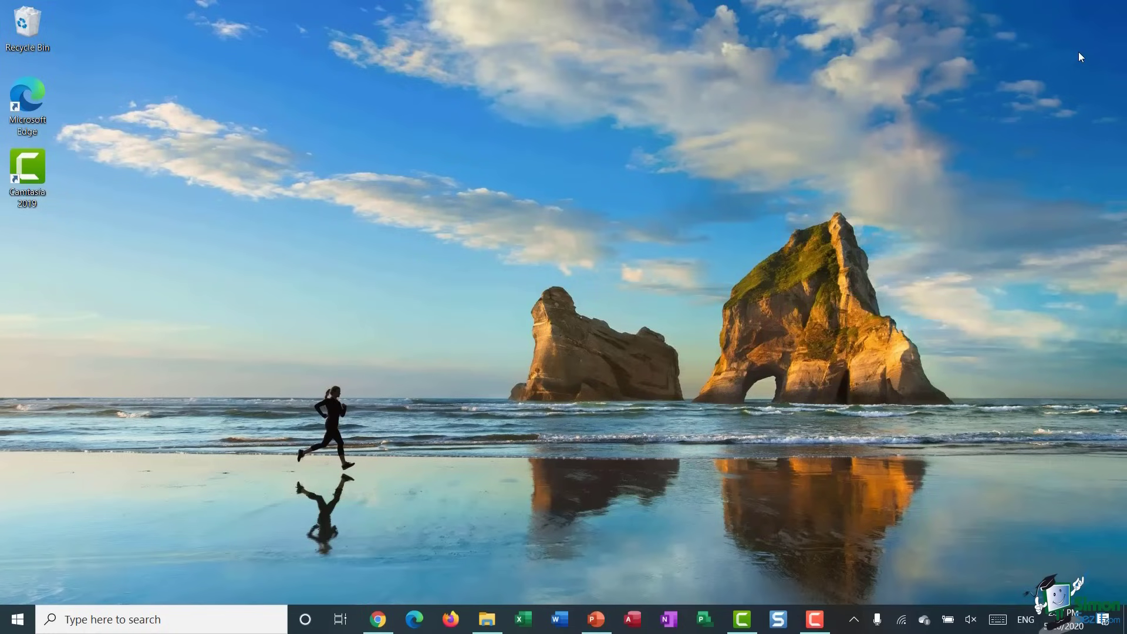
- Search 'cortan', go to Talk to Cortana, switch Hey Cortana off, and close Settings
click(216, 621)
text(cortan)
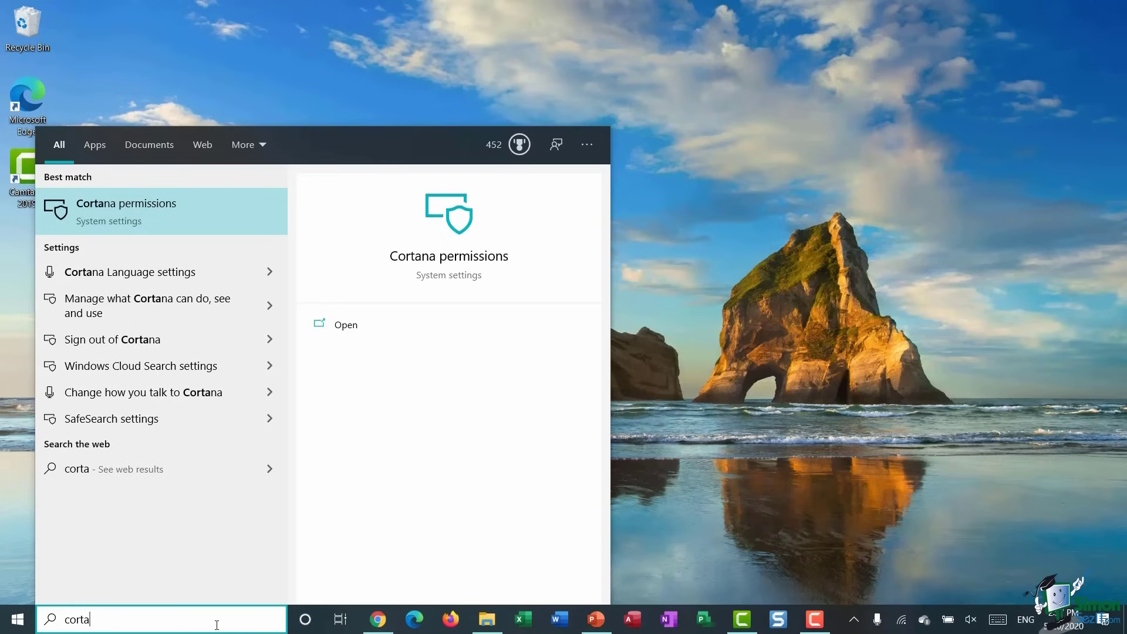
click(222, 222)
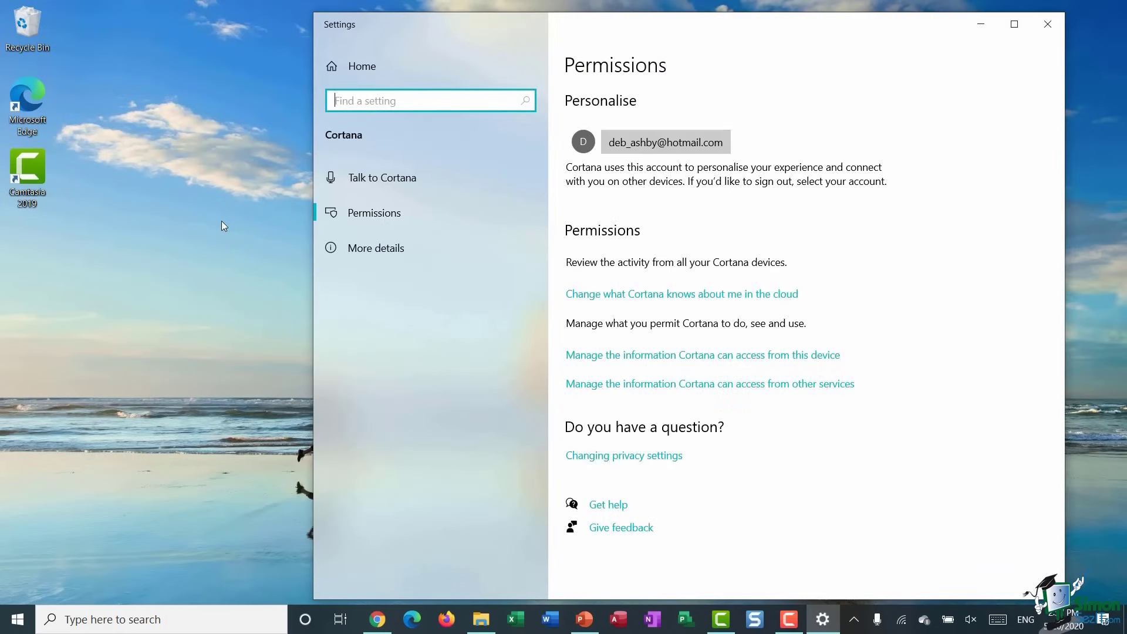
click(400, 178)
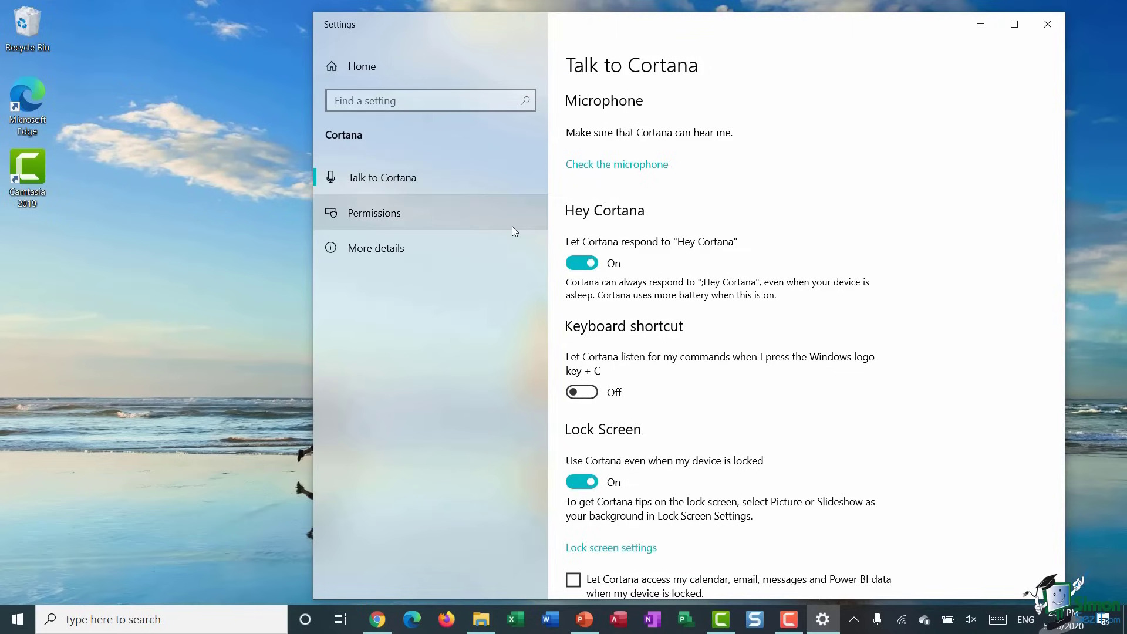
click(580, 264)
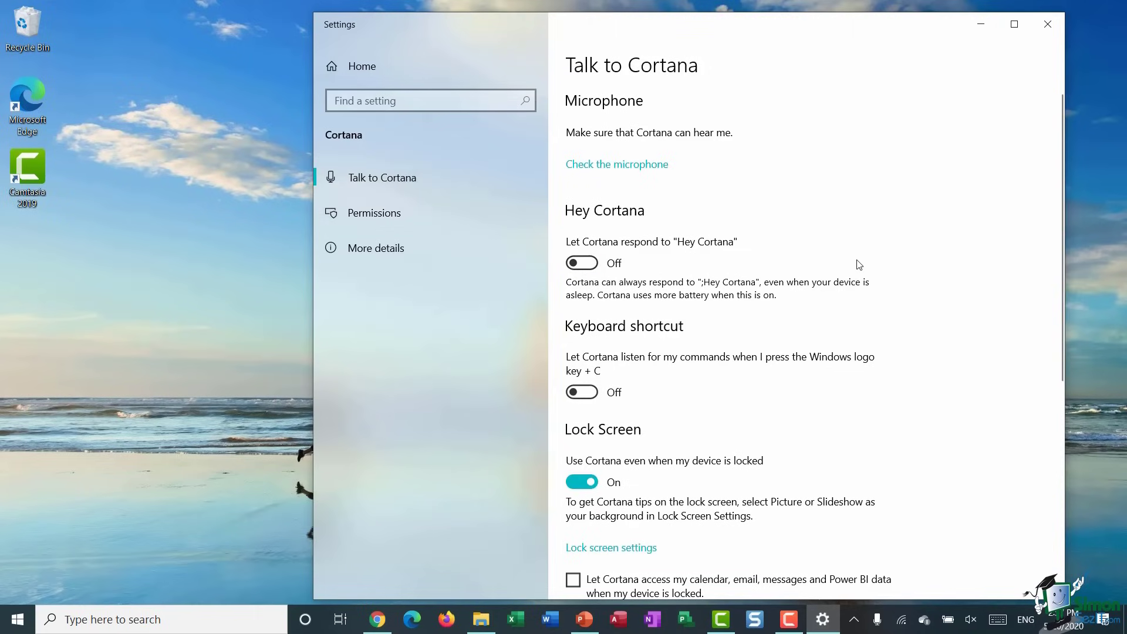
click(1050, 28)
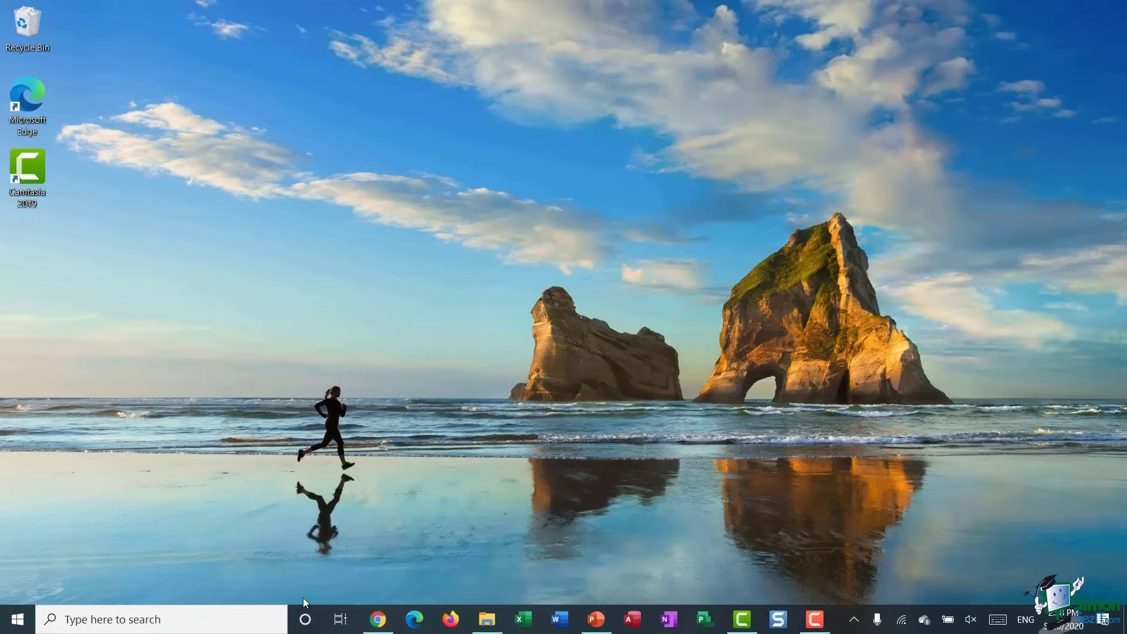
click(305, 619)
click(306, 618)
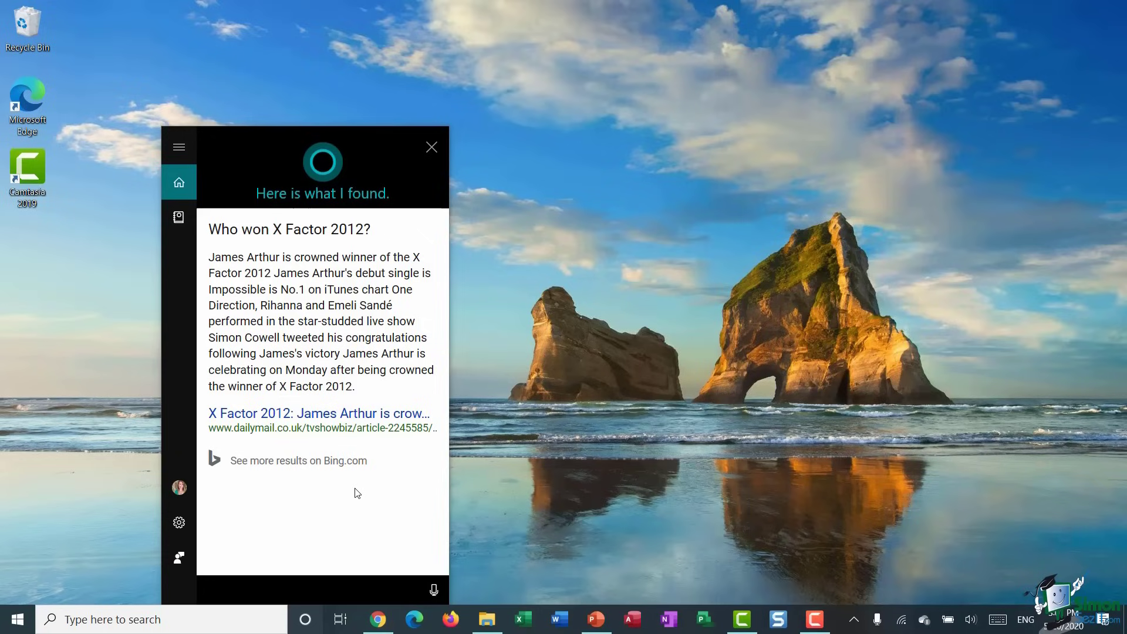
click(431, 147)
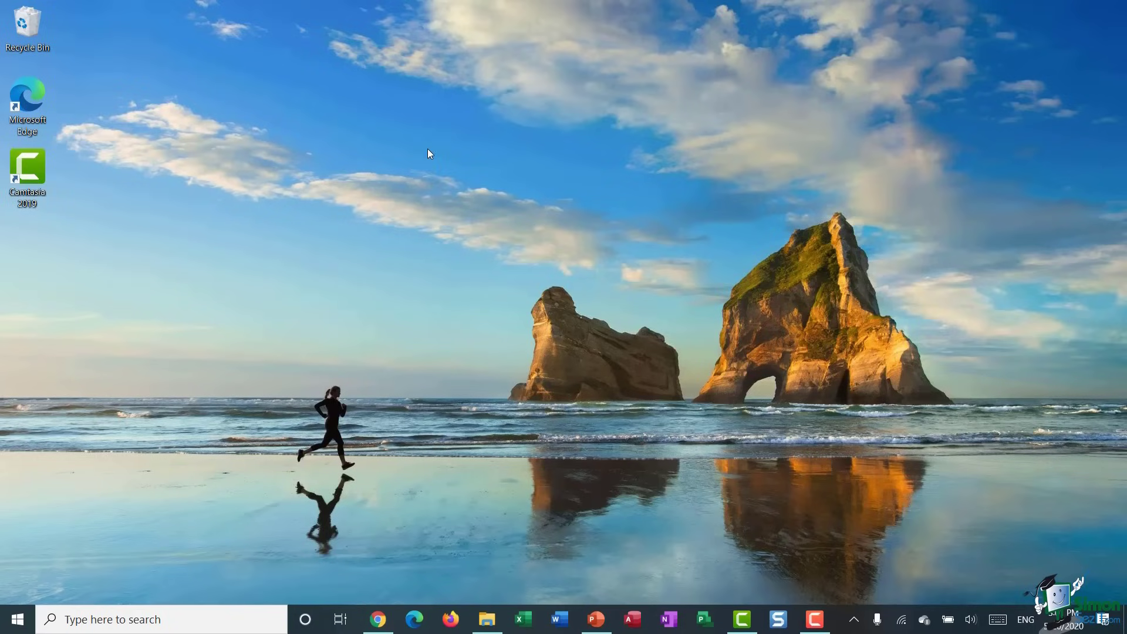
click(86, 620)
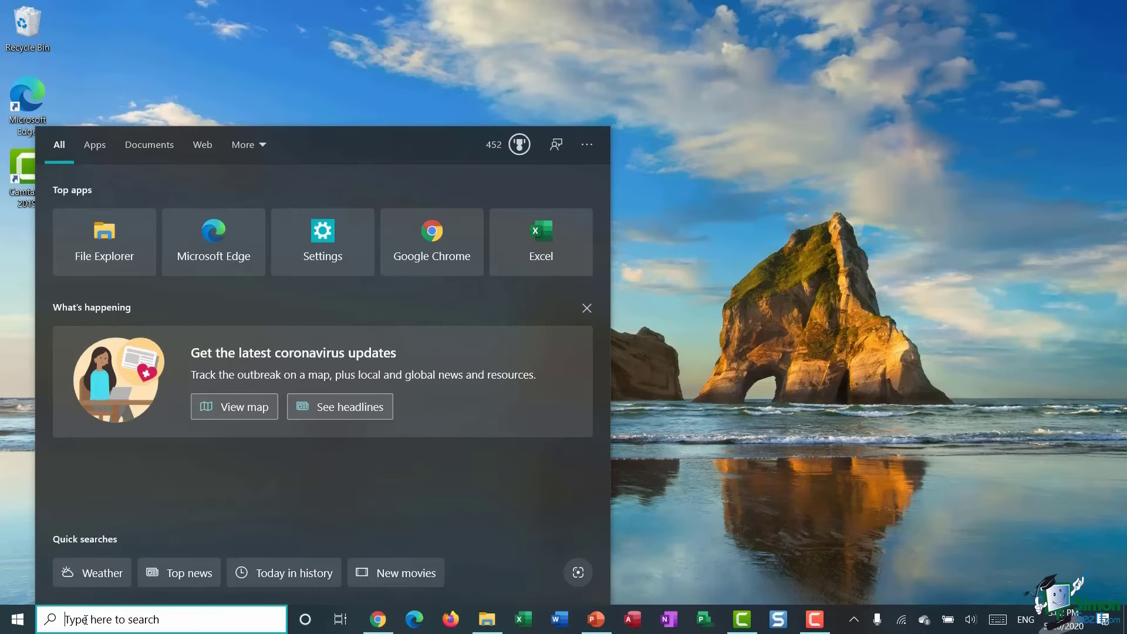
text(groove)
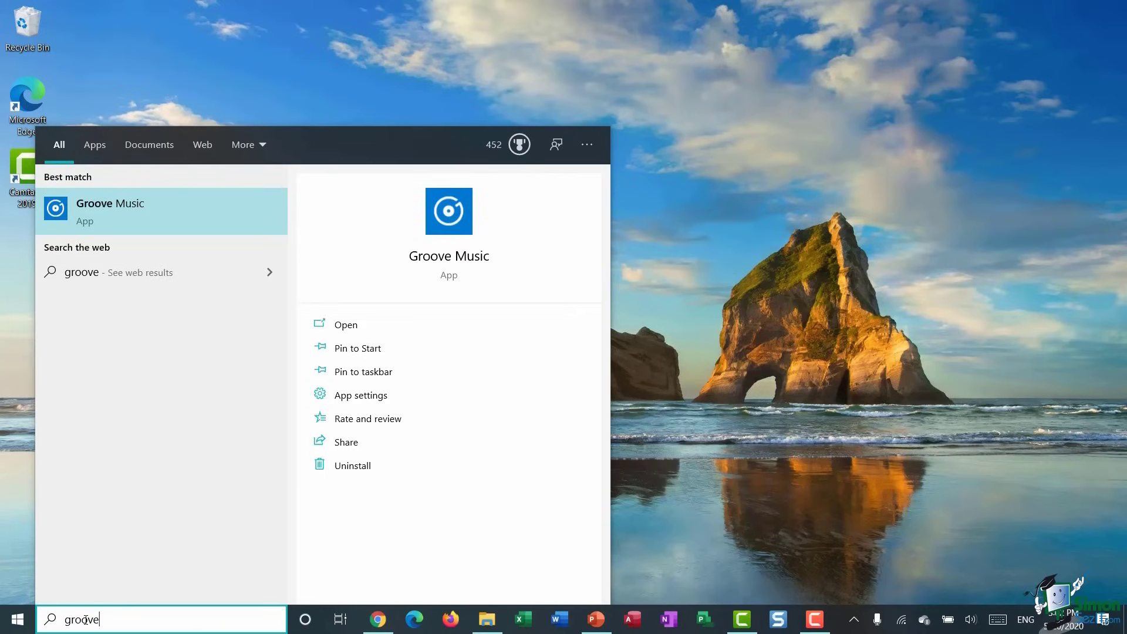
click(146, 225)
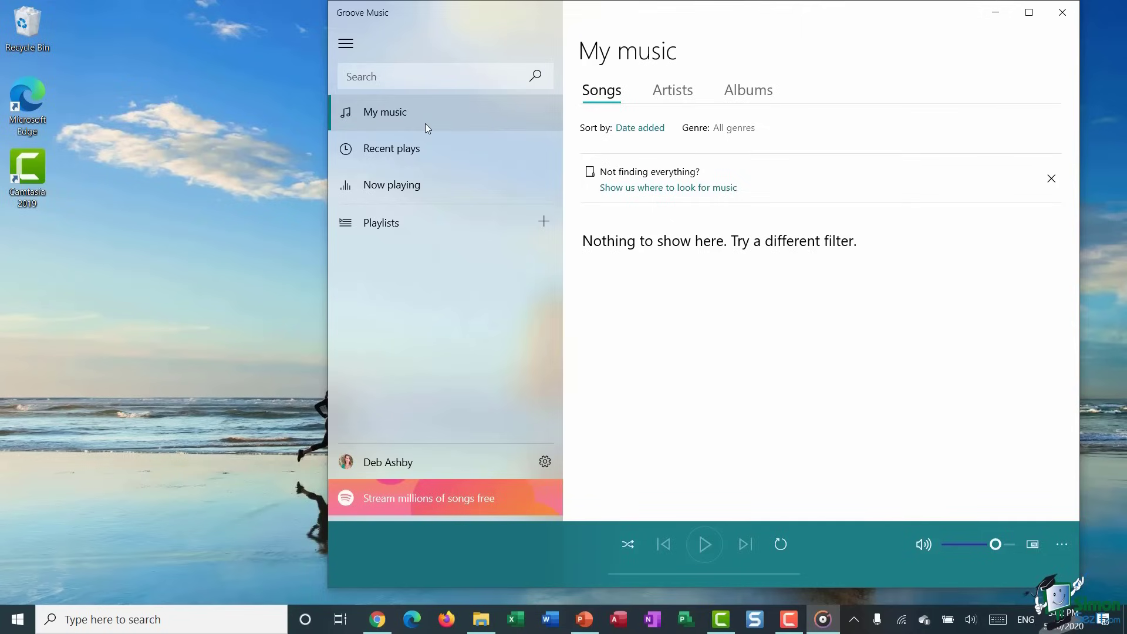
click(1063, 12)
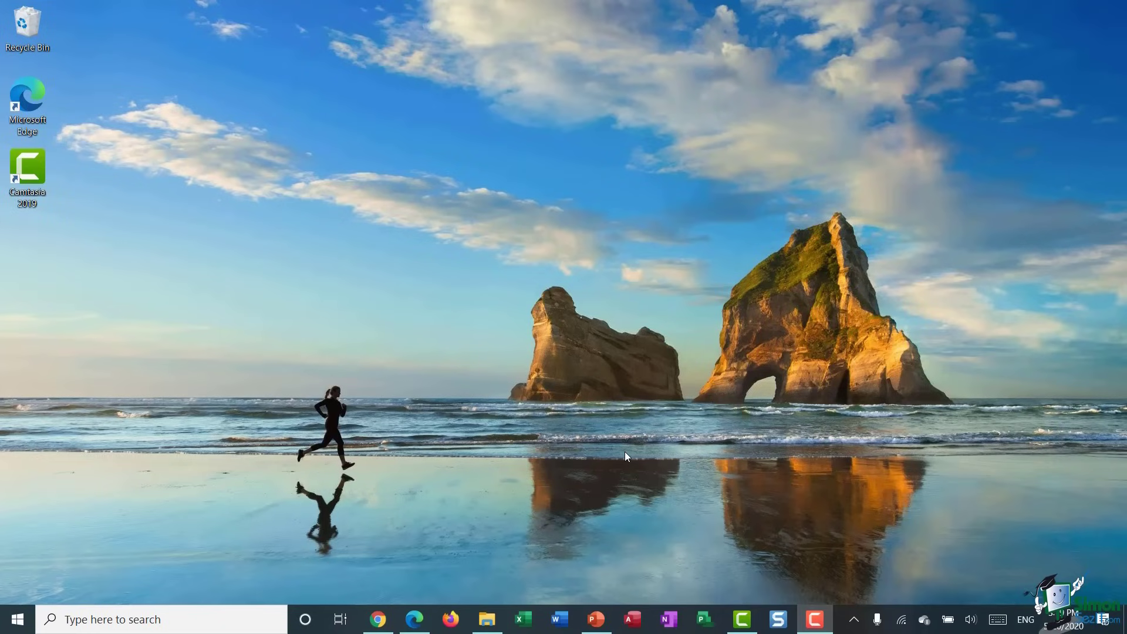
- Search 'notifications' and open the Notifications & actions settings page
click(82, 617)
text(n)
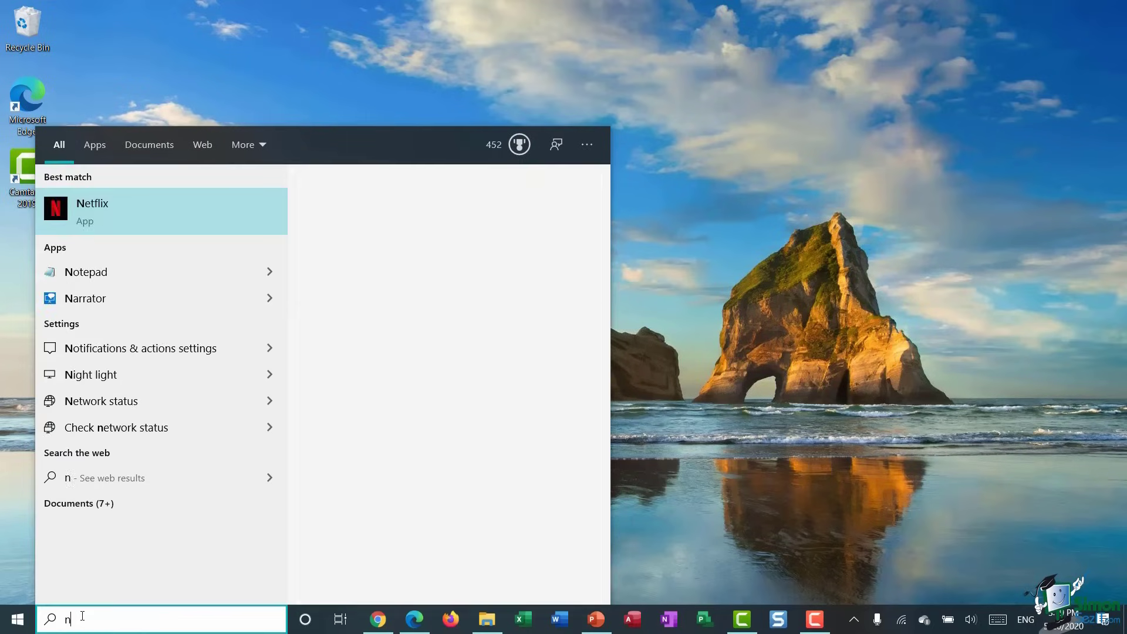
text(otifications)
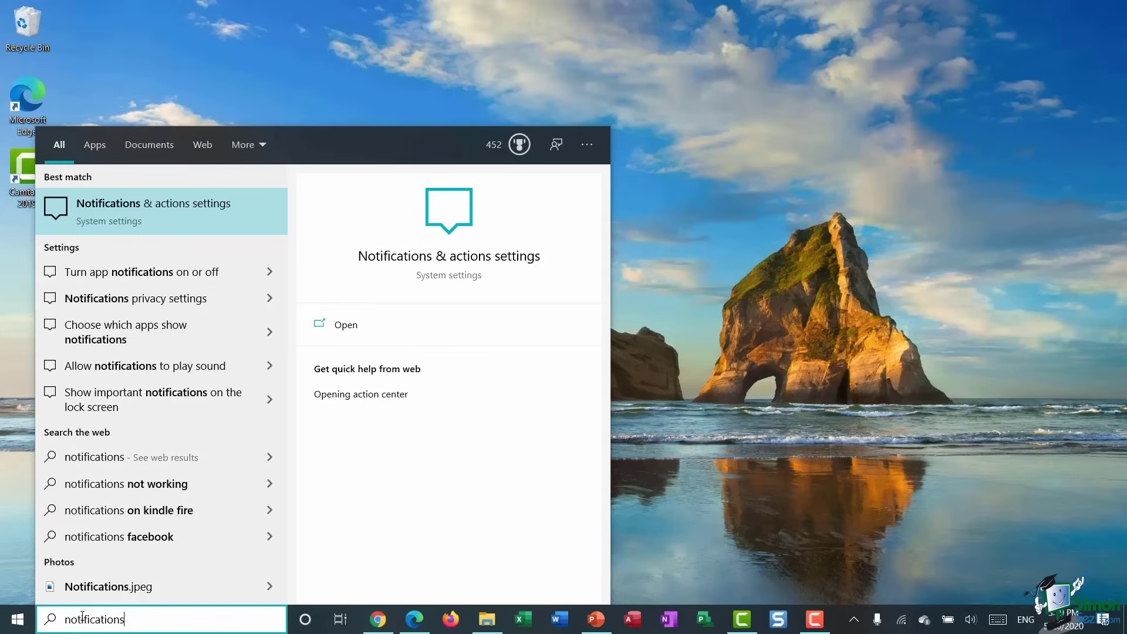
click(106, 217)
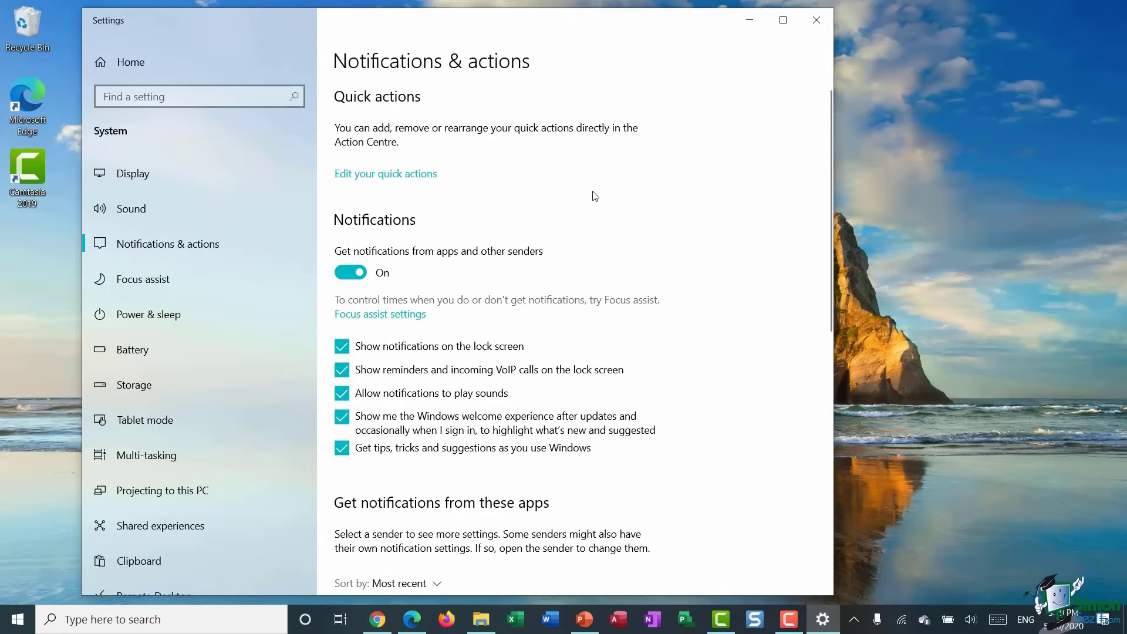
scroll(595, 196, down, 2)
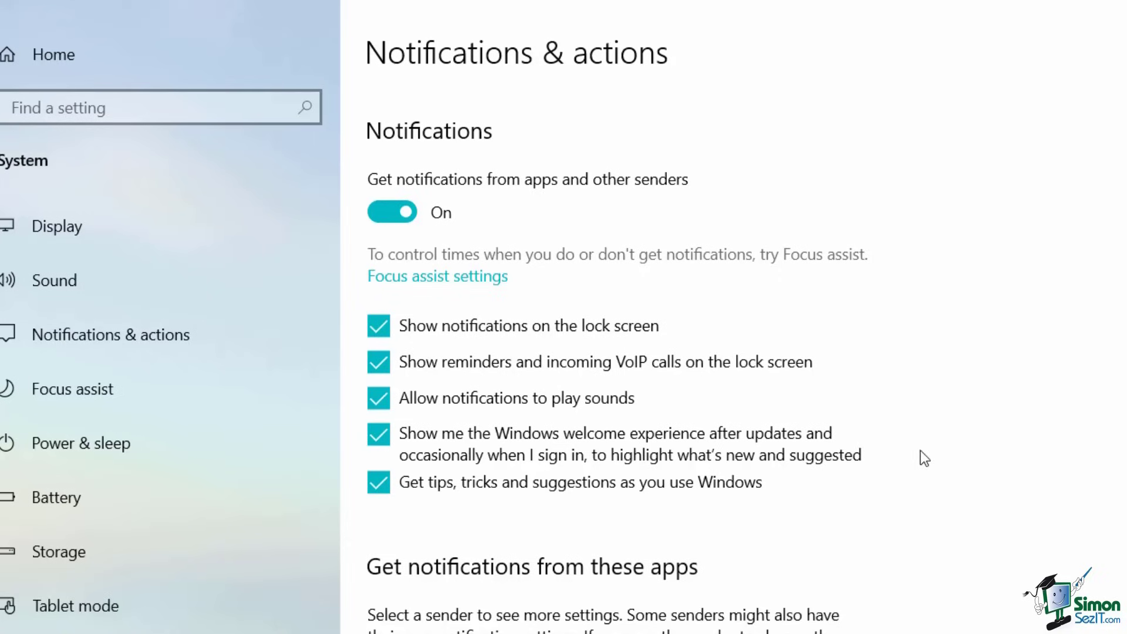
- Scroll to the per-app notification list and turn off notifications from Mail
scroll(1015, 530, down, 3)
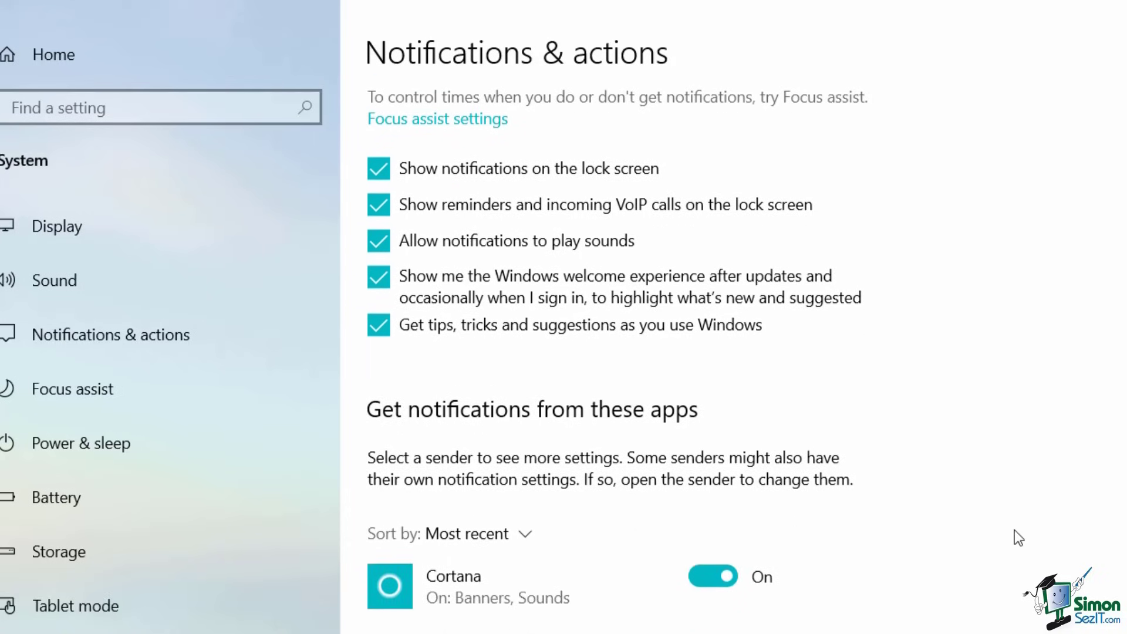
scroll(1015, 530, down, 4)
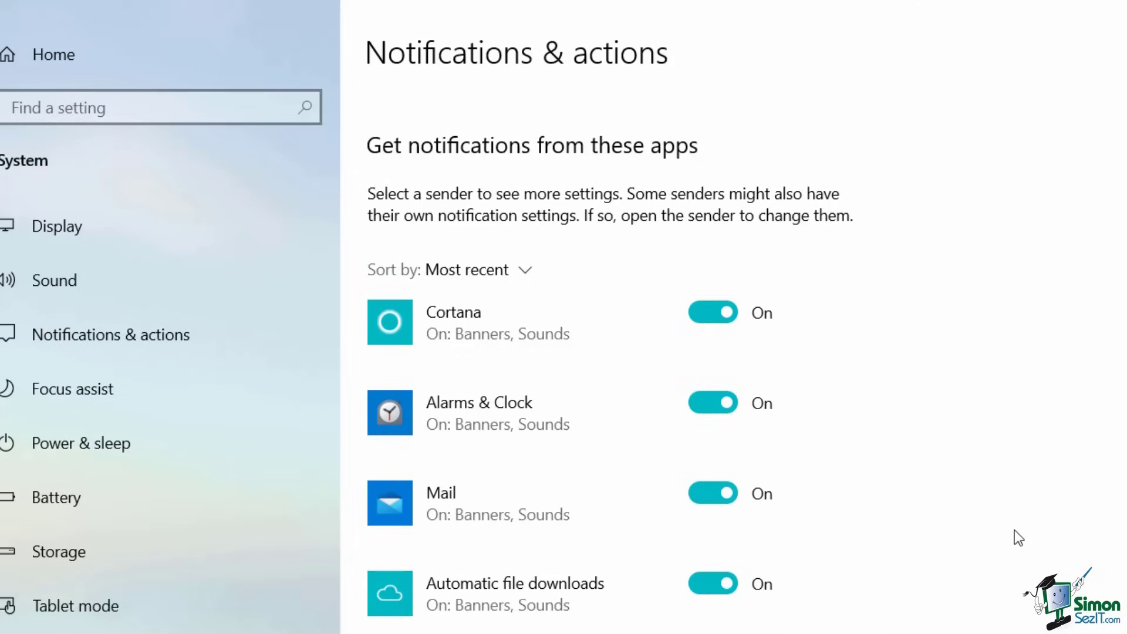
click(697, 494)
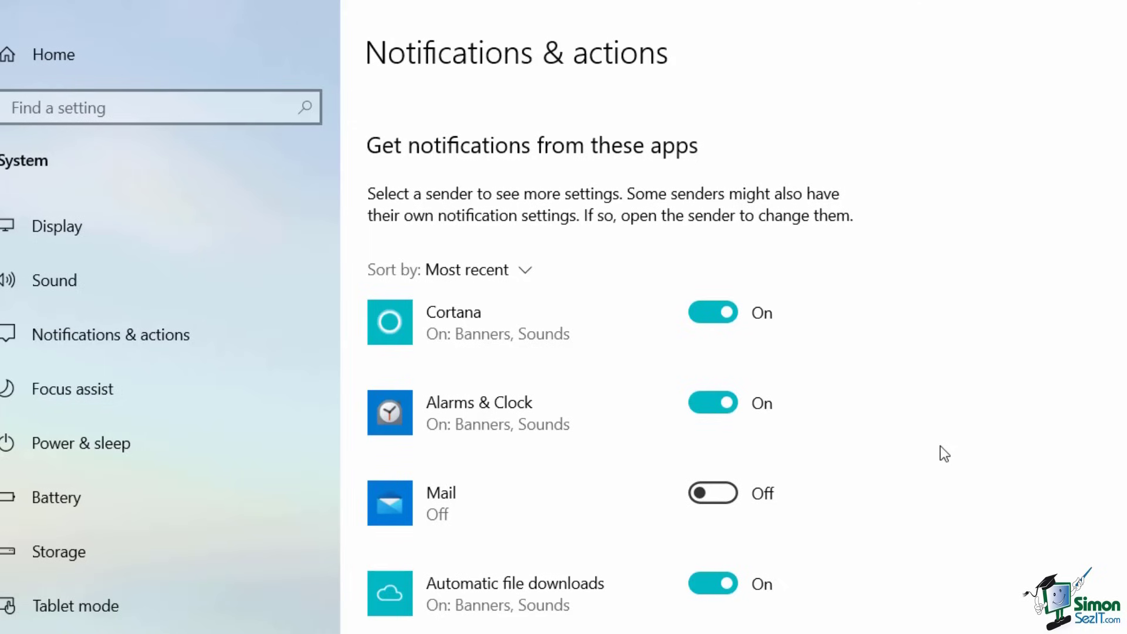
scroll(944, 454, down, 3)
scroll(944, 454, up, 2)
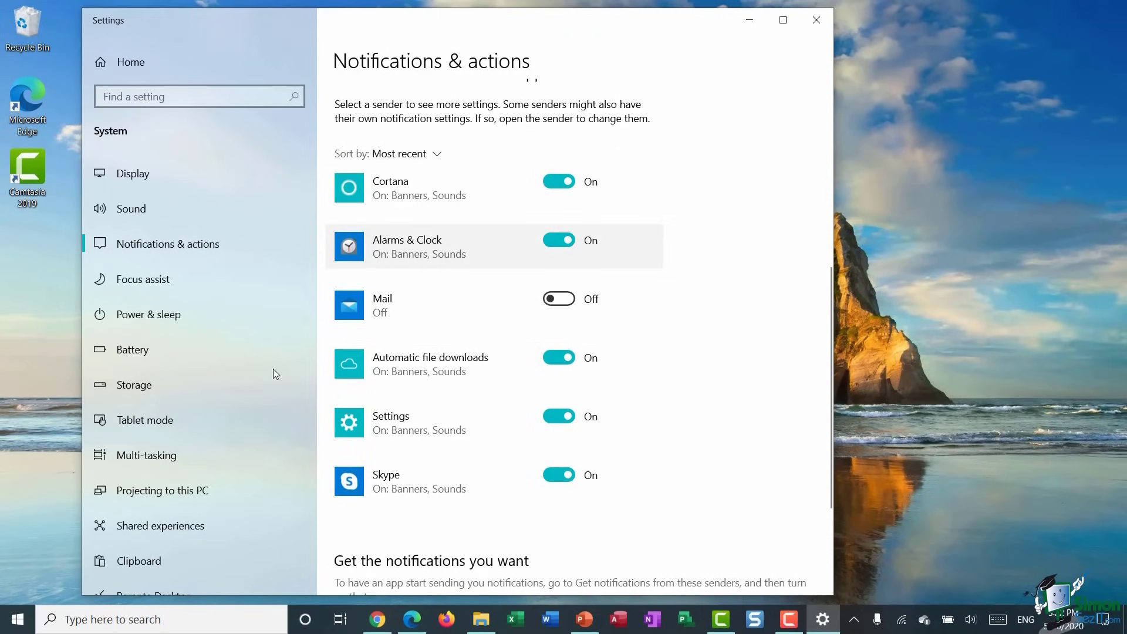
- Search 'alarm', open Alarms & Clock, and save the alarm at 3:24 PM
click(84, 621)
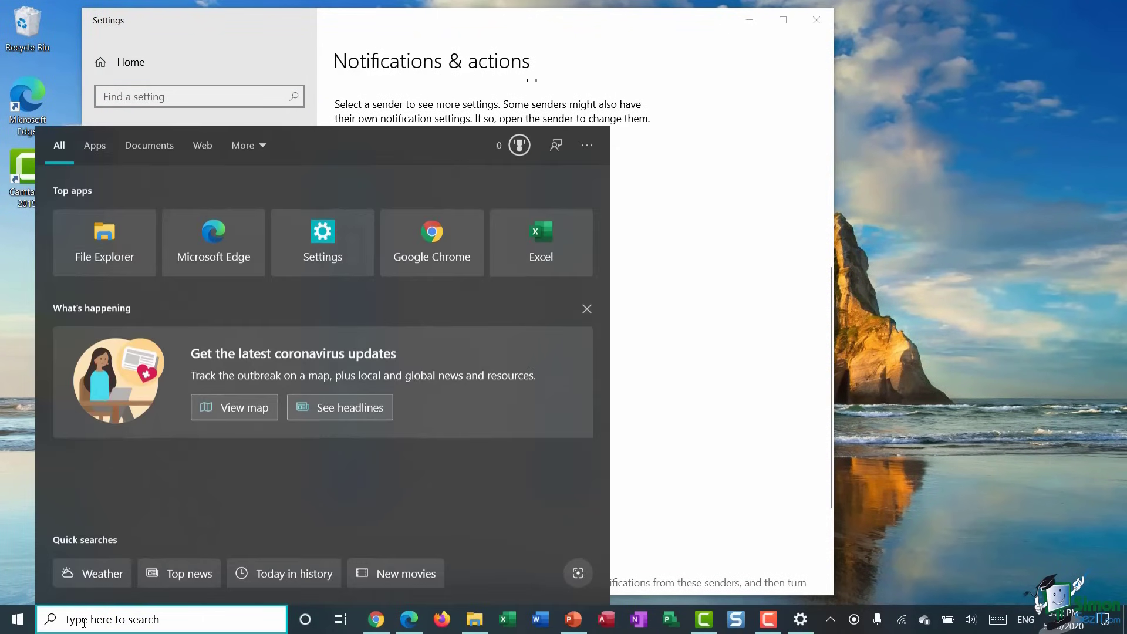
text(alarm)
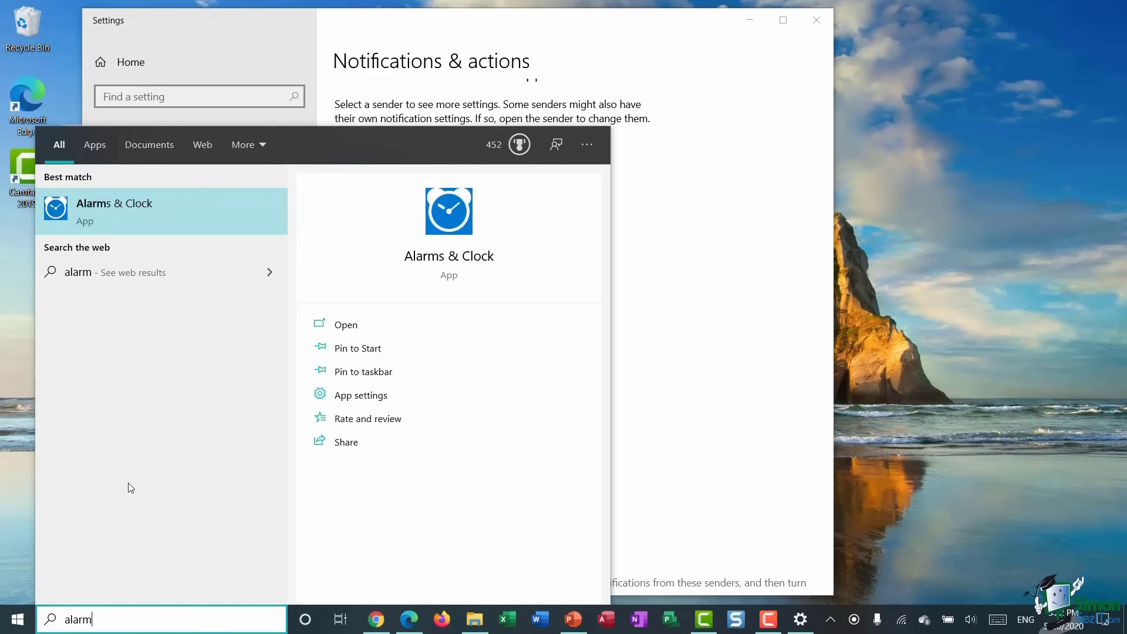
click(188, 217)
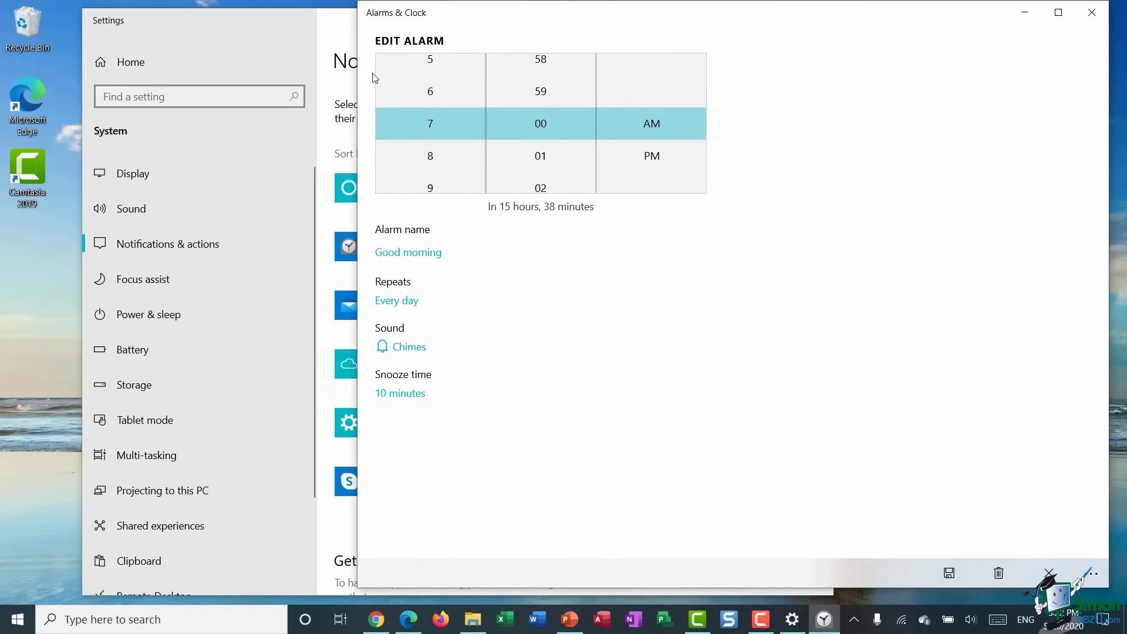
click(649, 157)
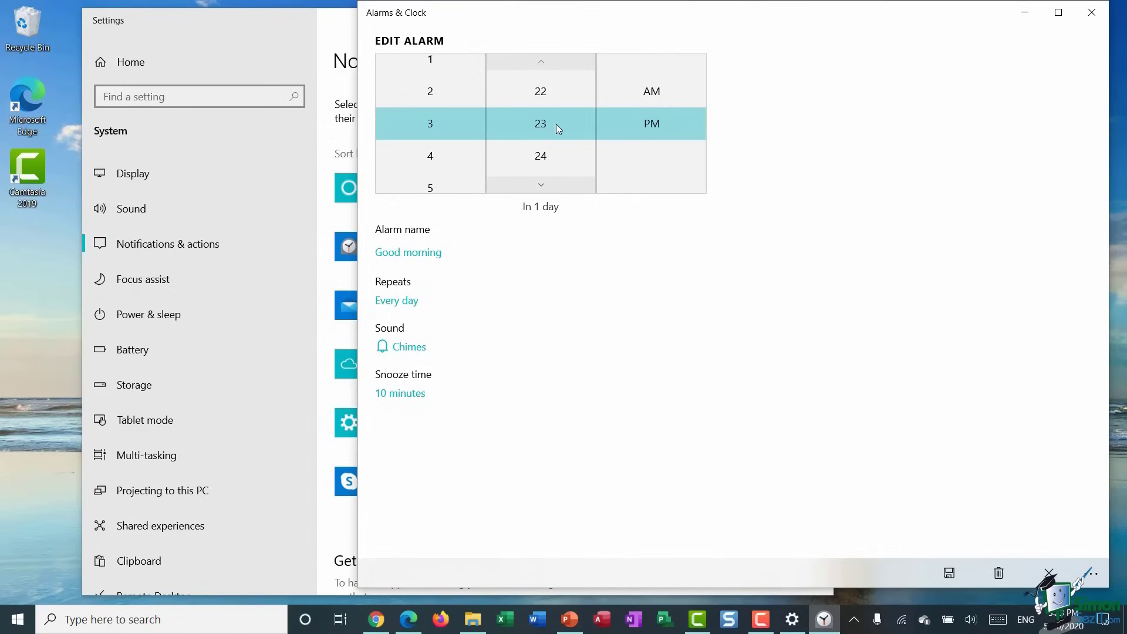
click(540, 157)
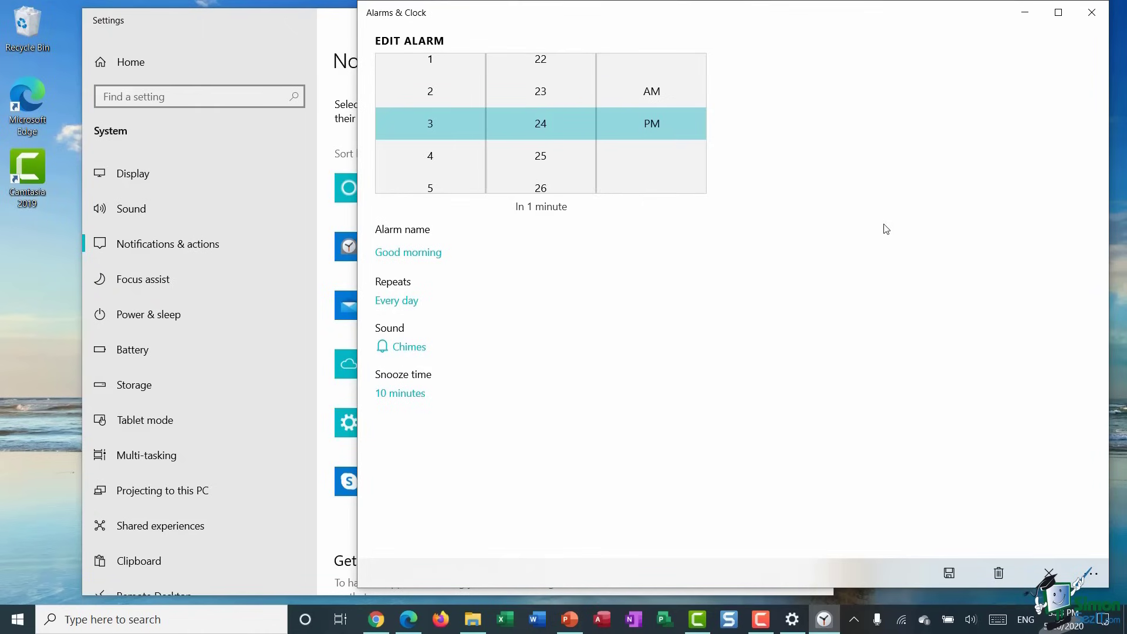
click(948, 574)
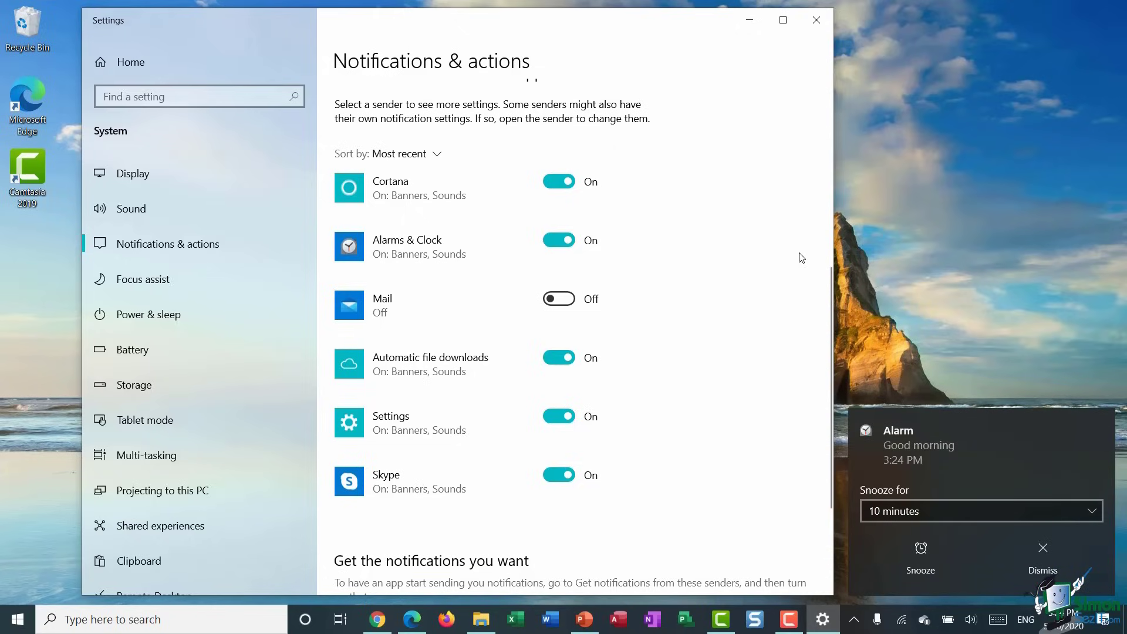
- Dismiss the alarm notification, scroll the Notifications page, and open the Action Centre
click(1043, 567)
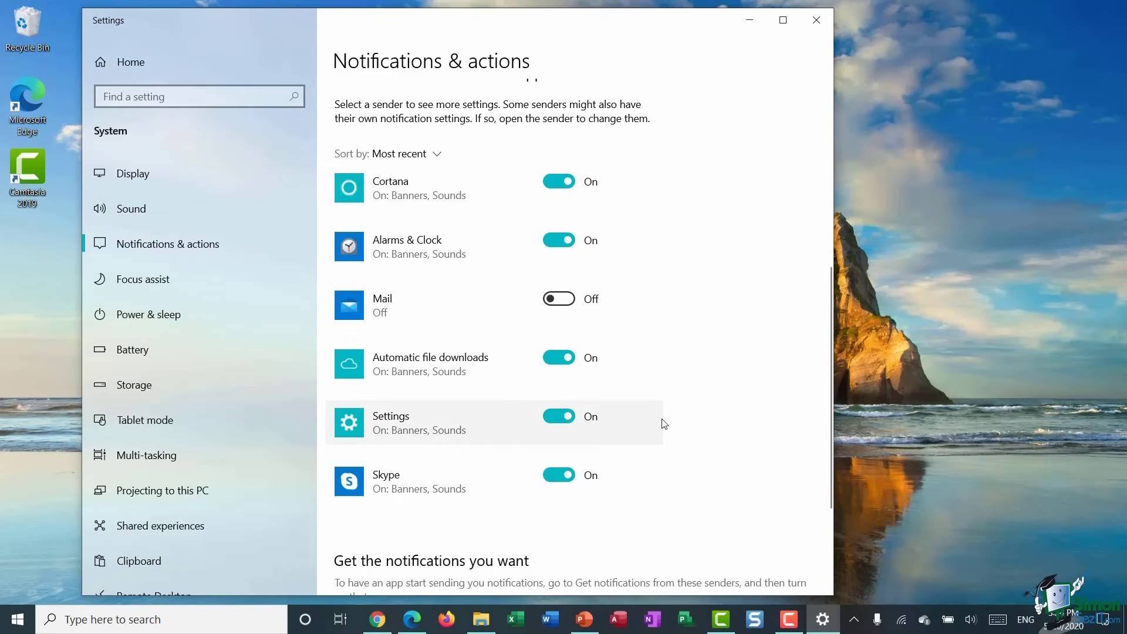
scroll(664, 424, down, 3)
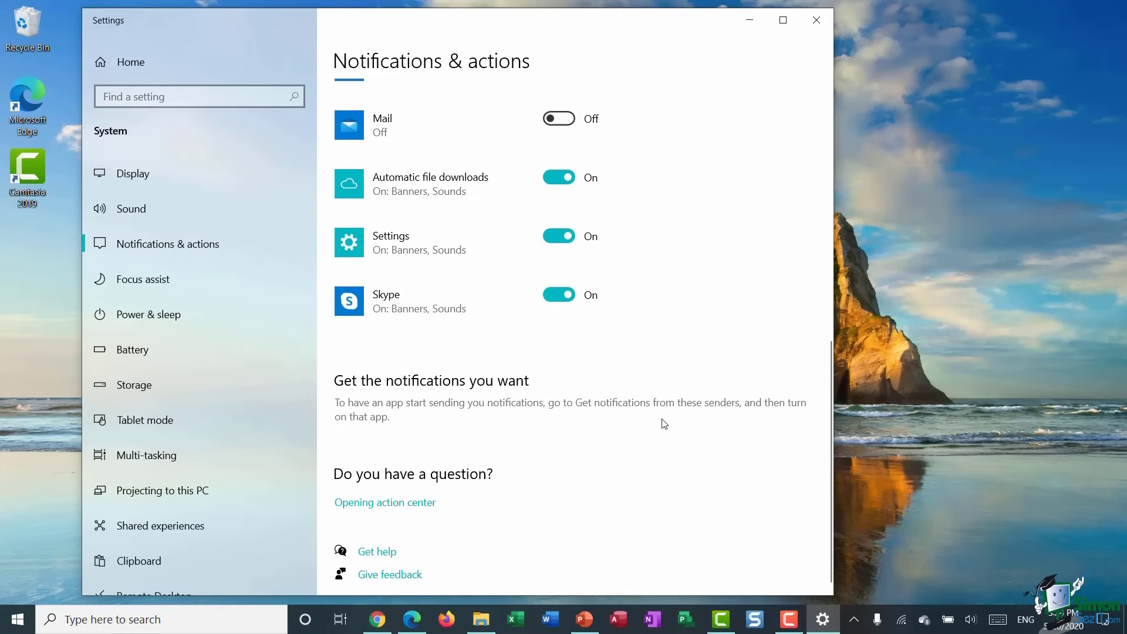
scroll(664, 424, up, 8)
scroll(663, 424, up, 2)
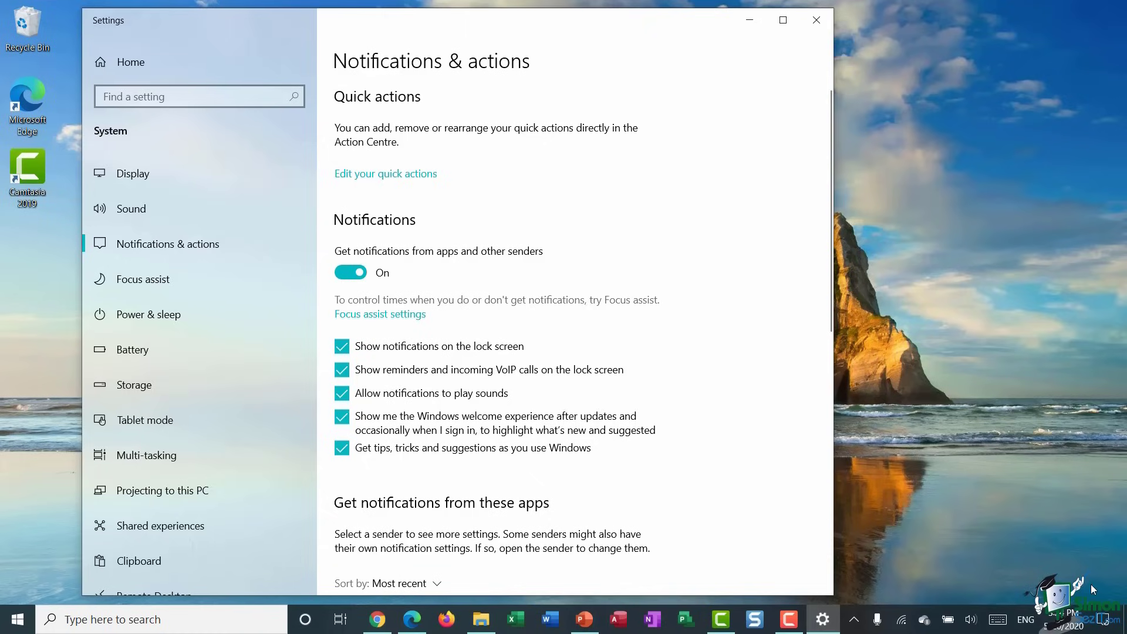
click(1103, 620)
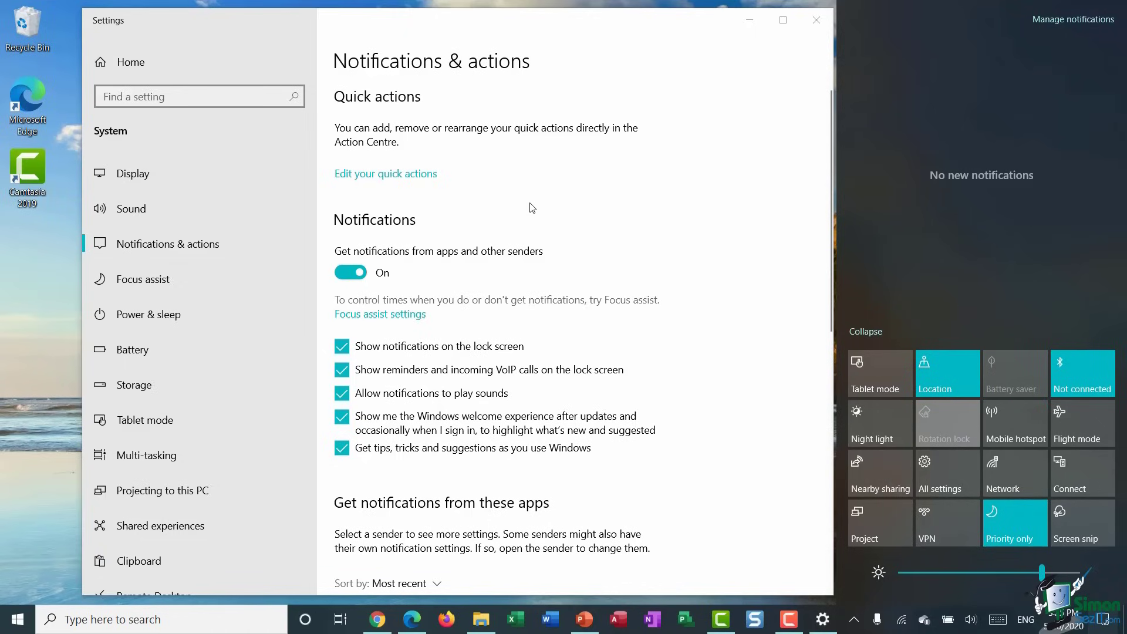
- Edit quick actions: move Tablet mode, then unpin Tablet mode, Flight mode and Project
click(386, 176)
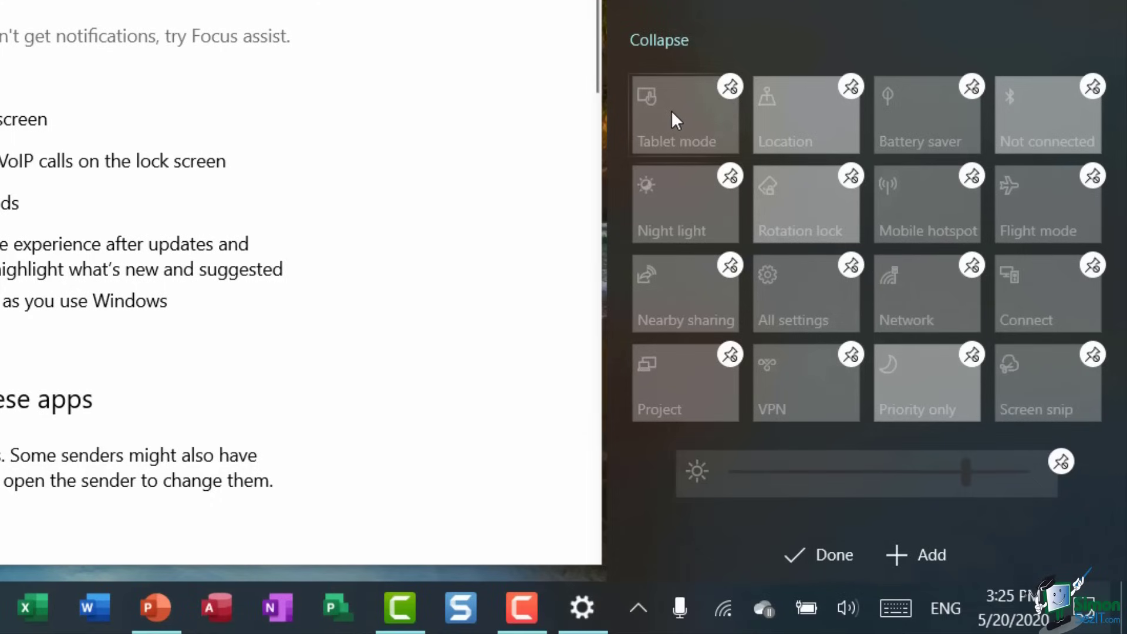
drag(671, 110, 795, 110)
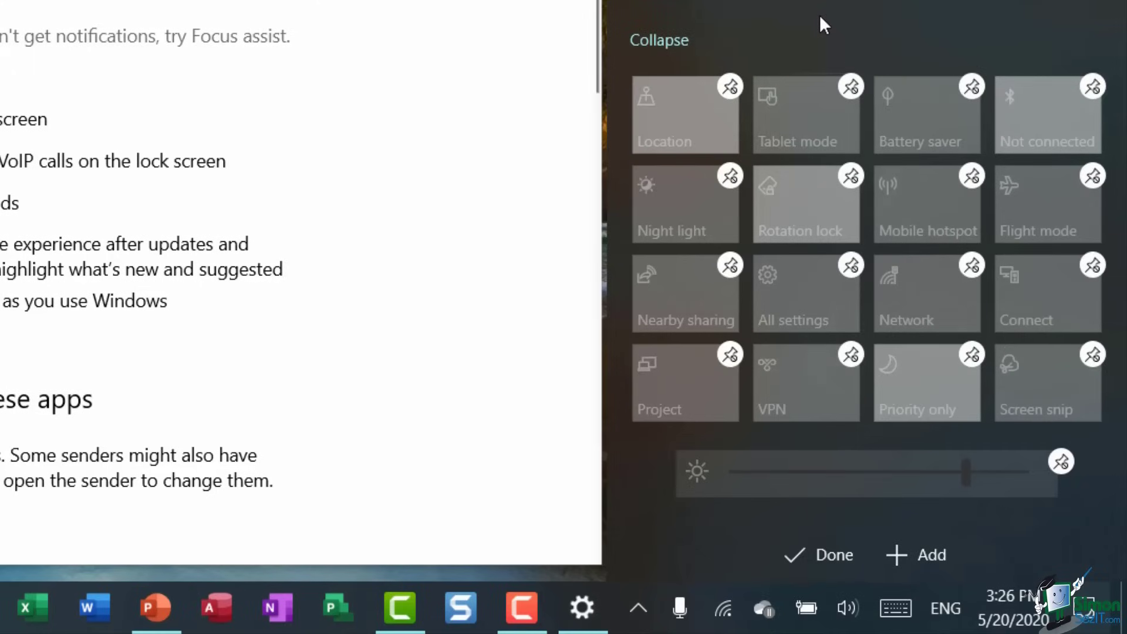
click(850, 87)
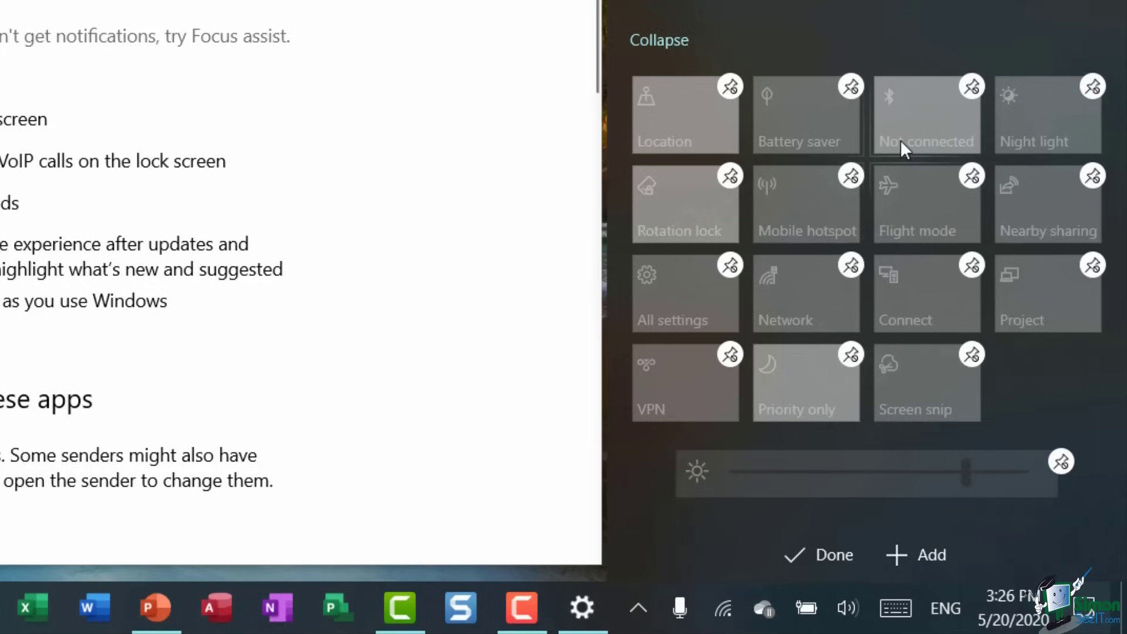
click(972, 176)
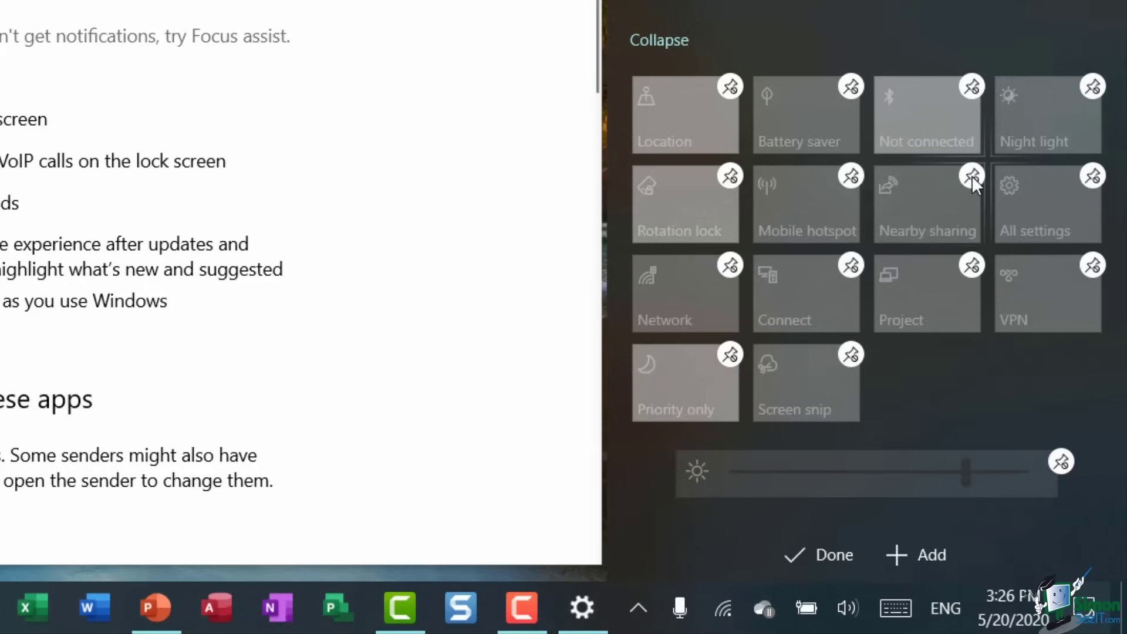
click(971, 267)
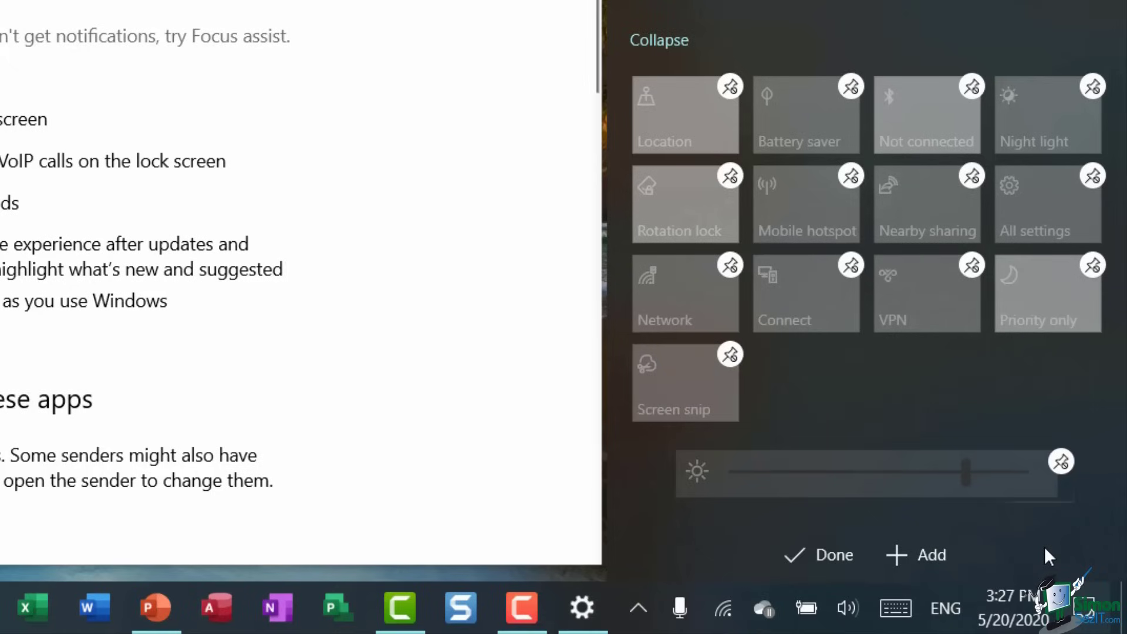
- Add a WiFi tile to the quick actions and finish editing
click(917, 555)
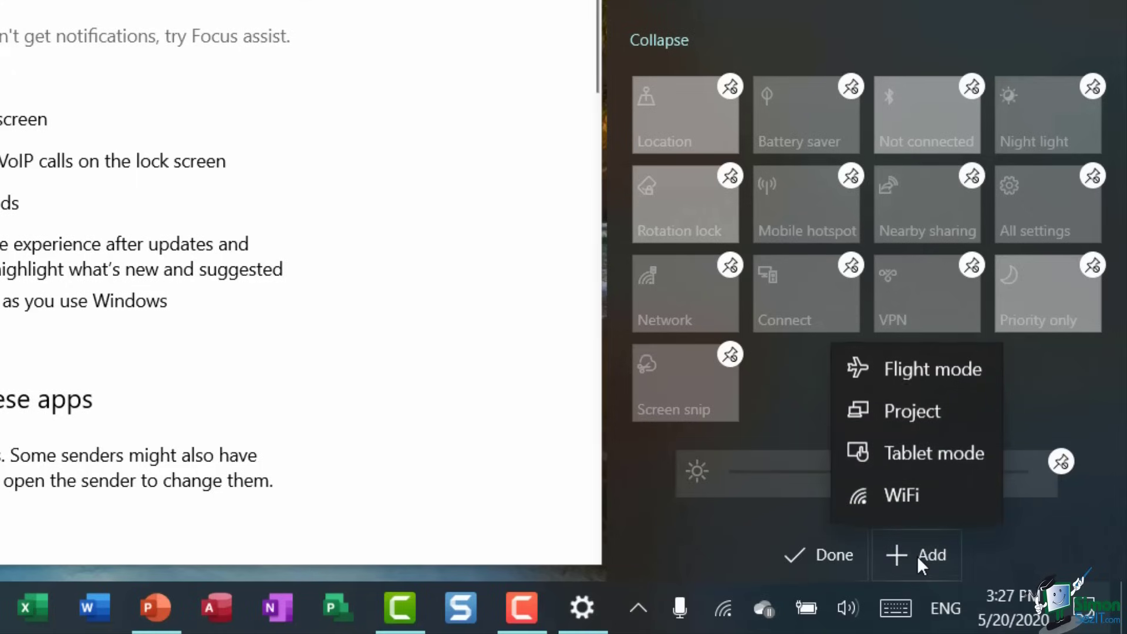
click(893, 494)
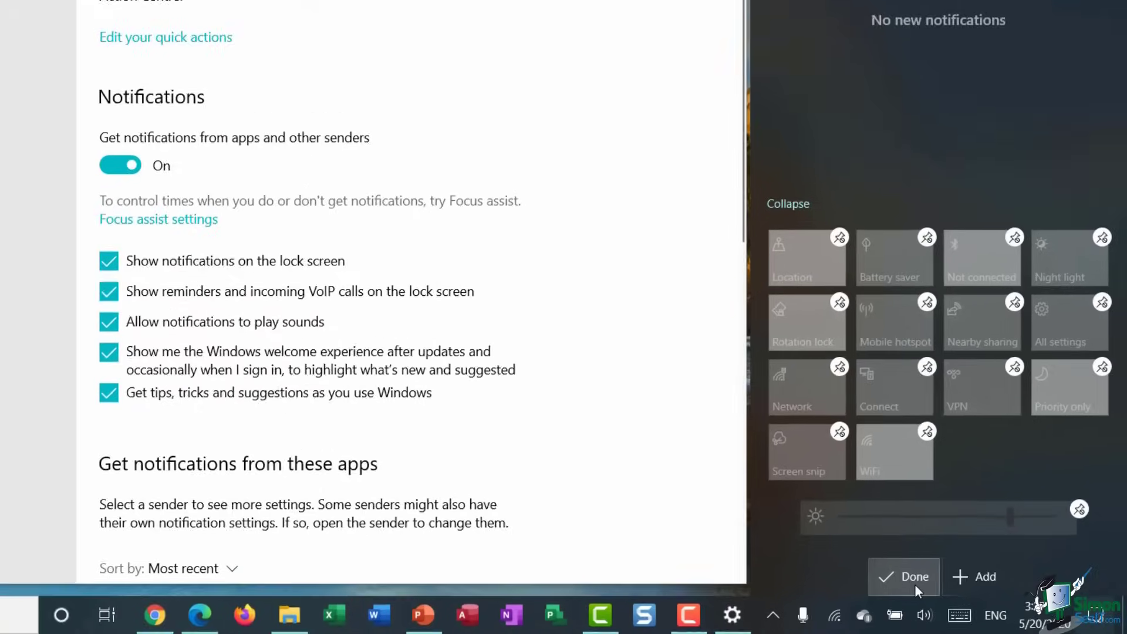
click(836, 566)
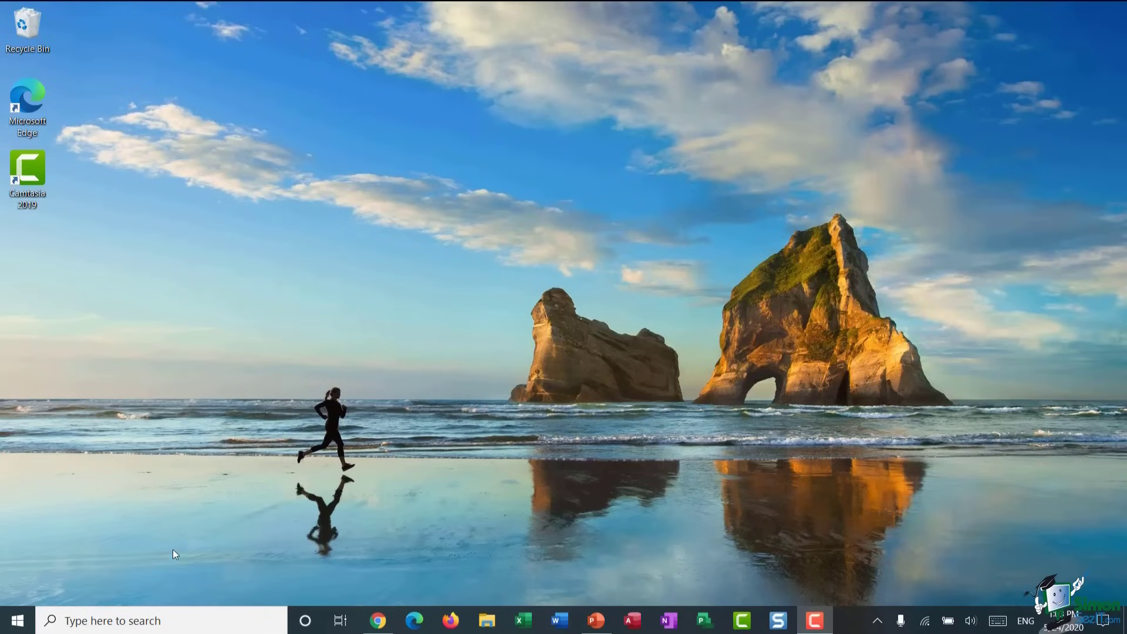
- Search 'notep' and launch Notepad from the best match
click(69, 622)
text(no)
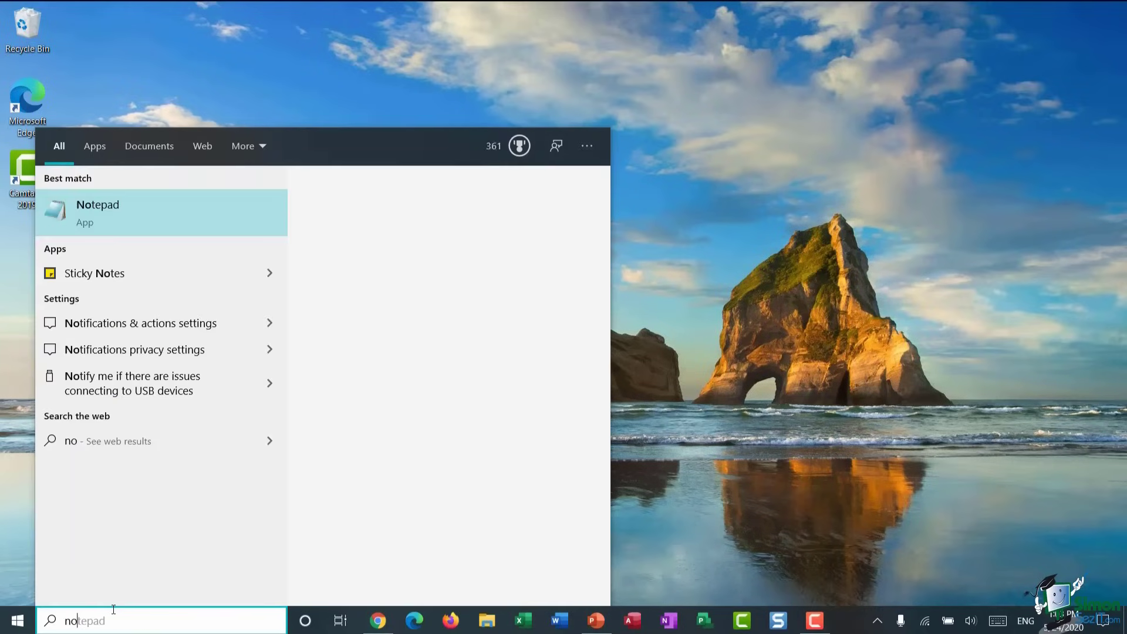
text(tep)
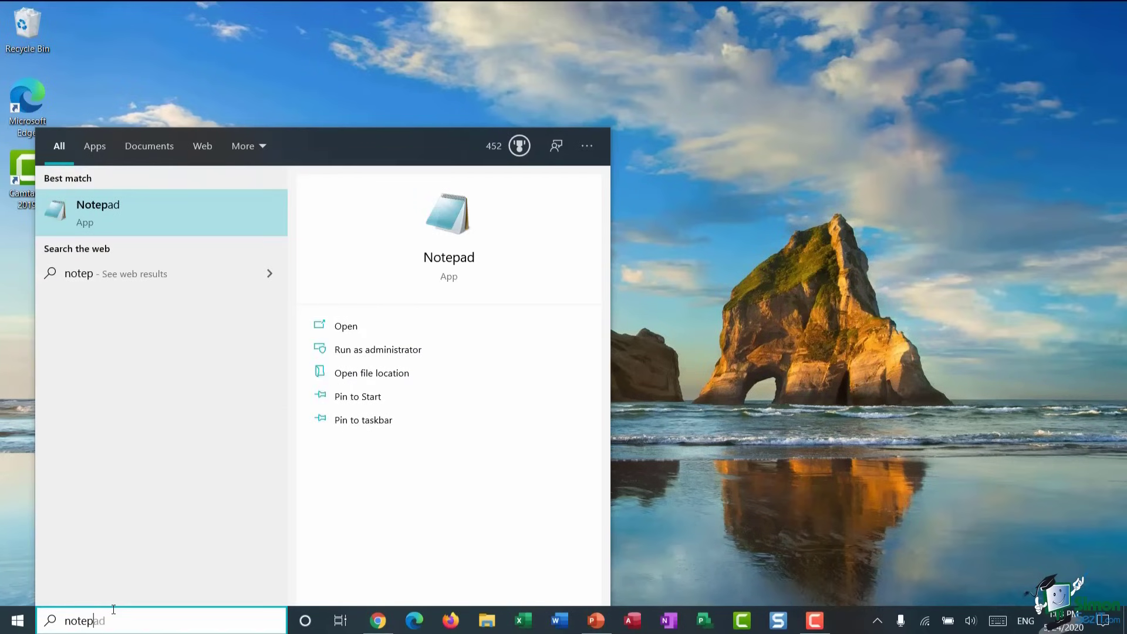
click(150, 217)
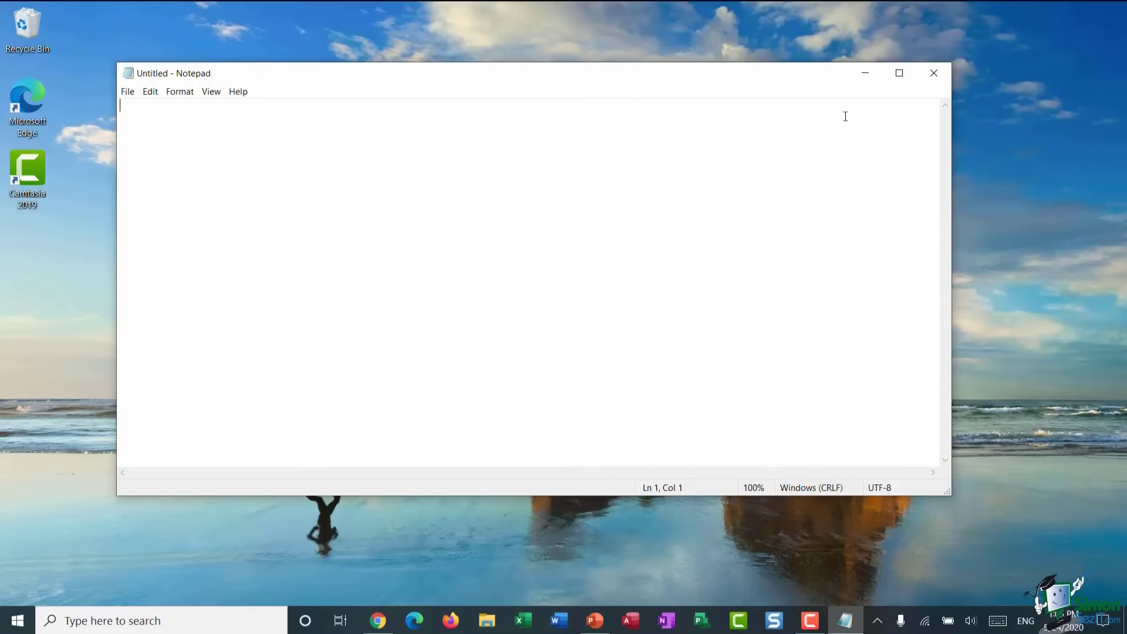
click(865, 72)
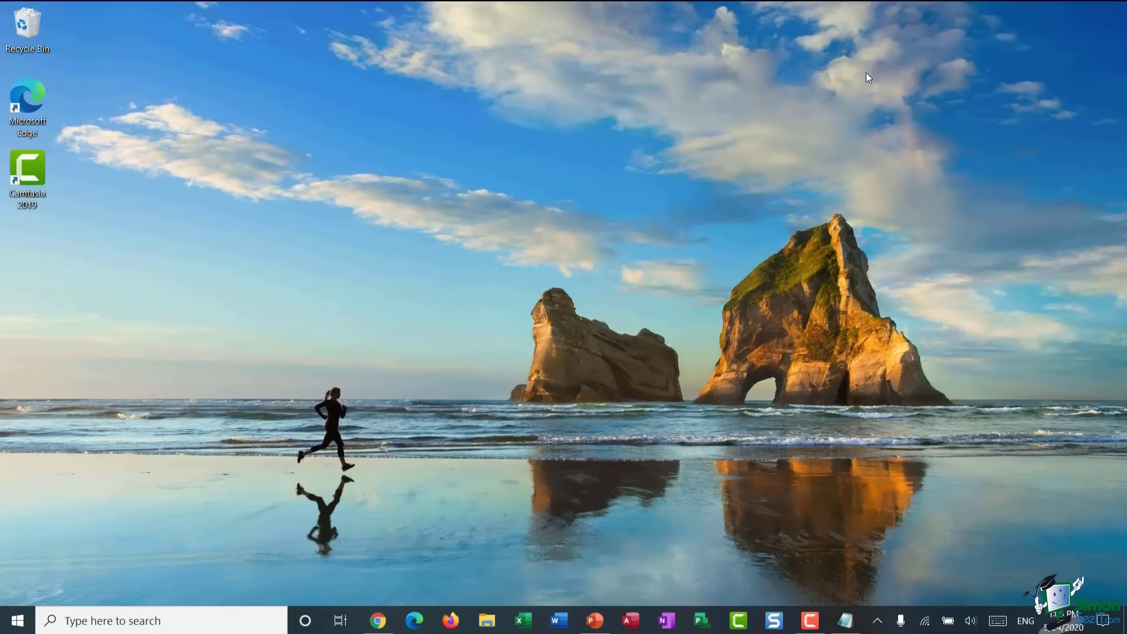
click(851, 624)
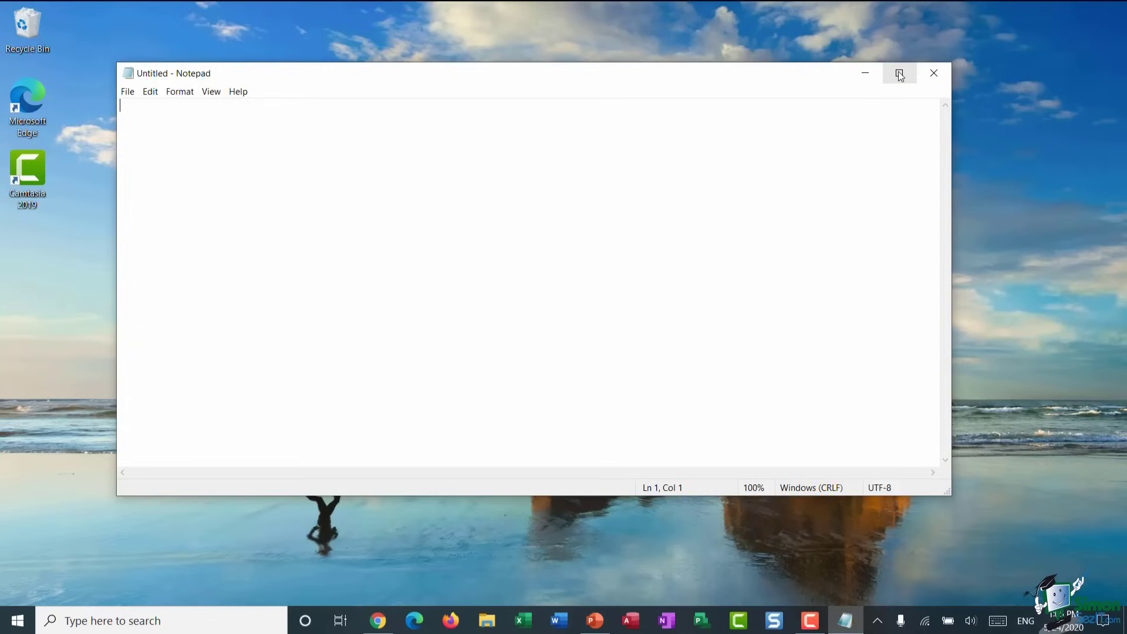
click(900, 75)
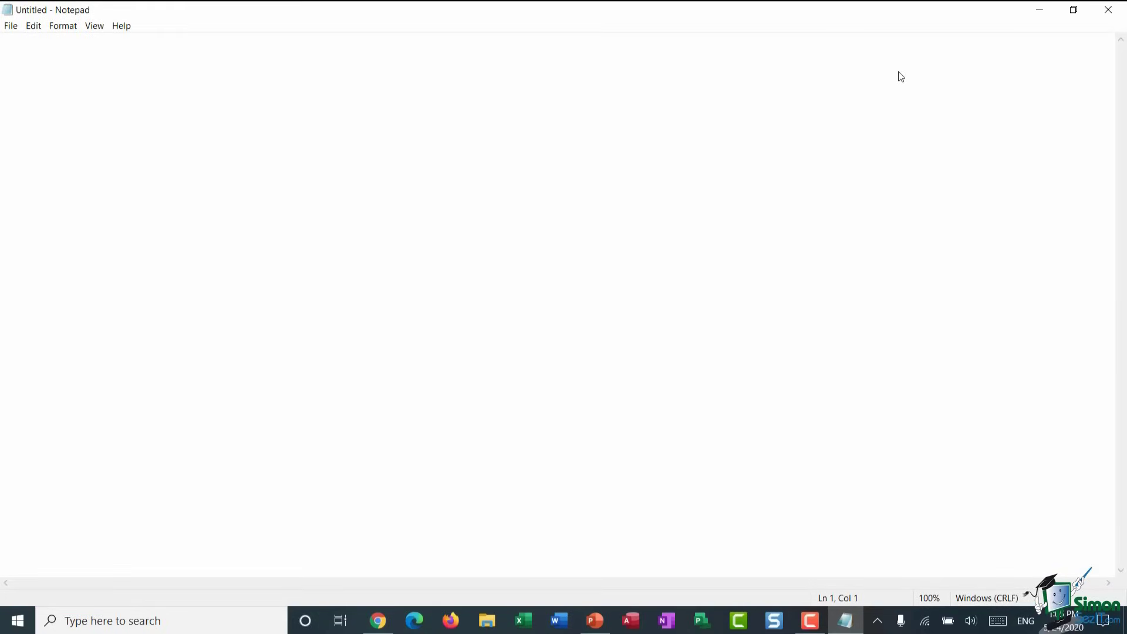
click(1074, 10)
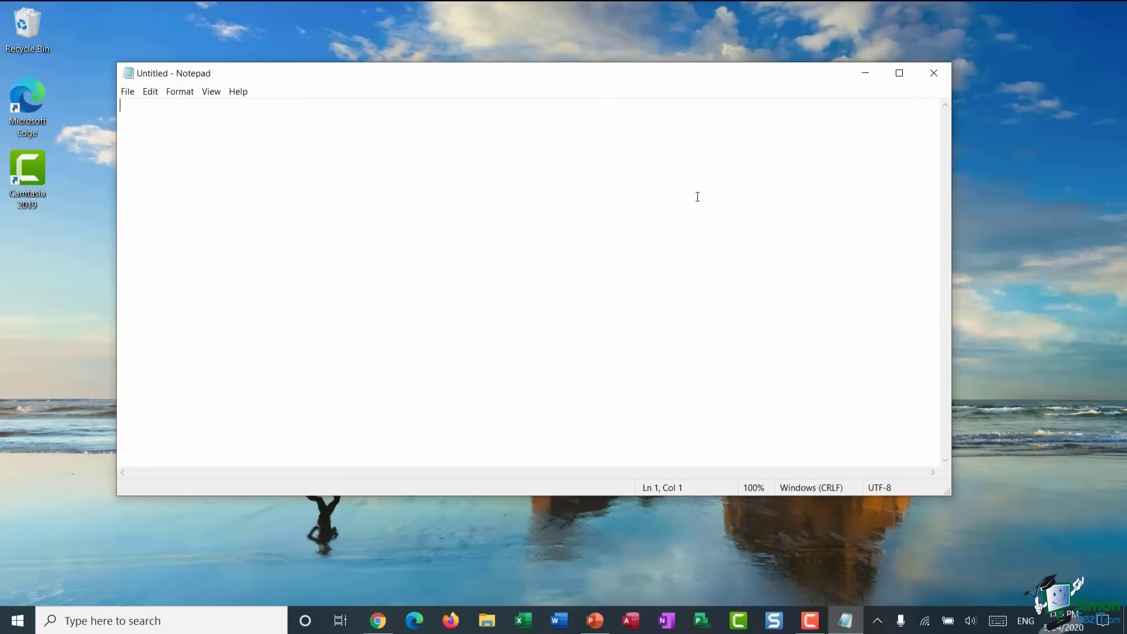
click(939, 73)
- Save the blank document to the Desktop as 'My first file.txt'
click(127, 91)
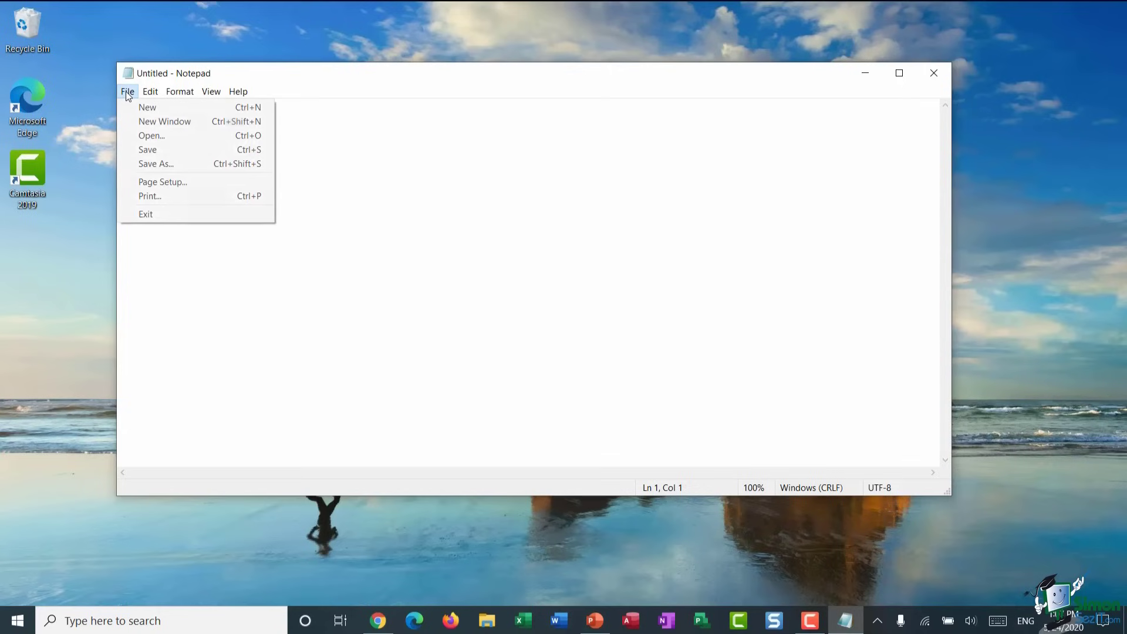
click(133, 162)
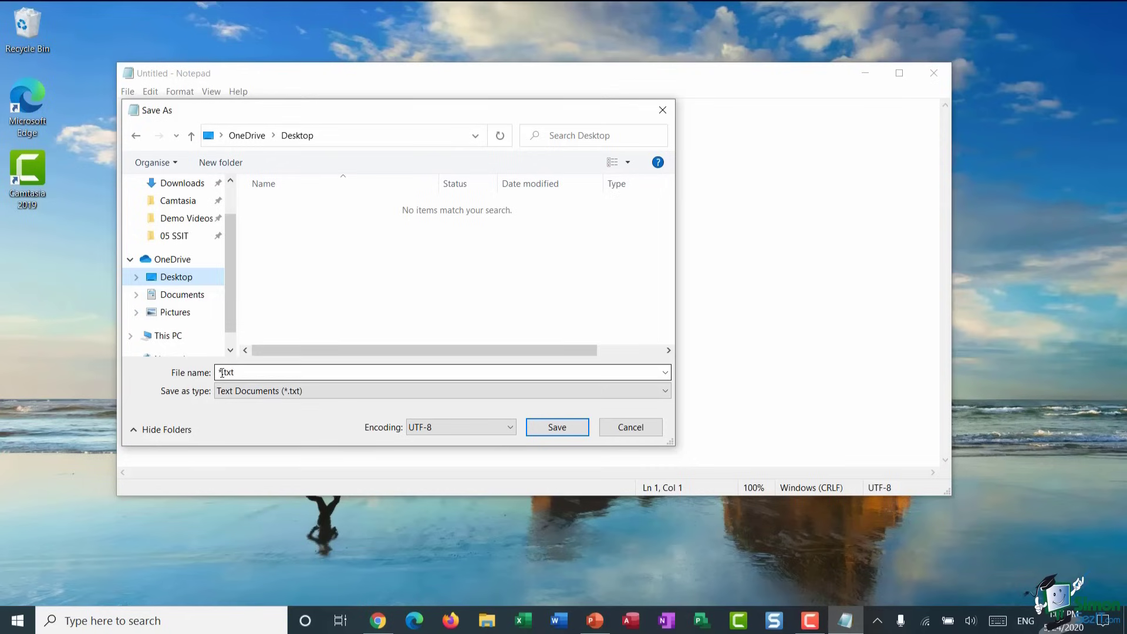
drag(221, 371, 276, 374)
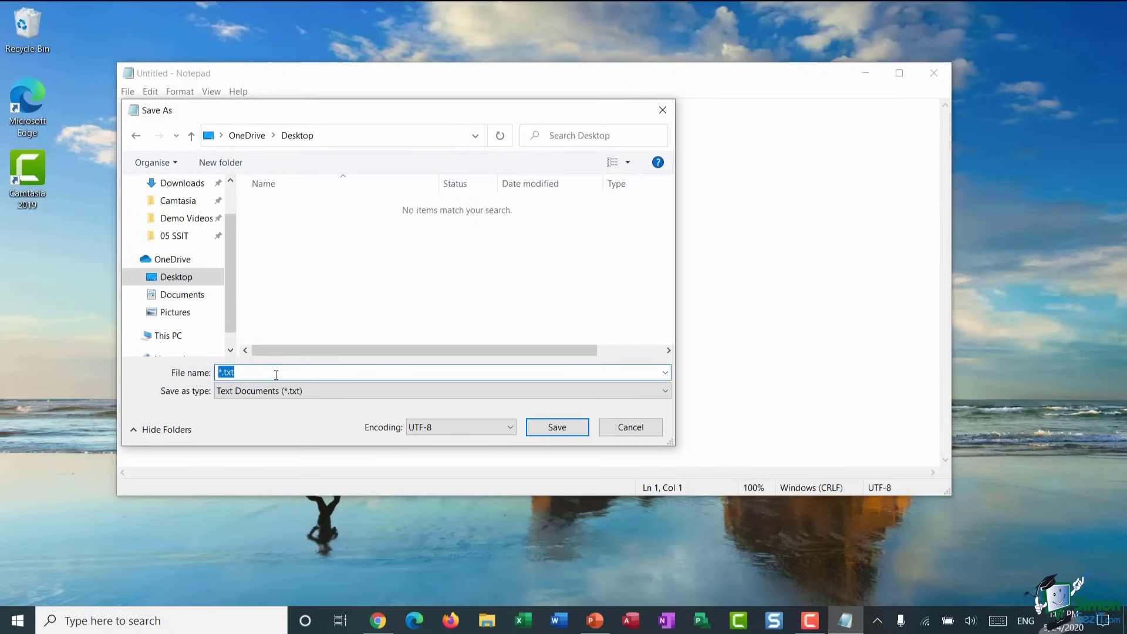
text(My first file)
click(568, 428)
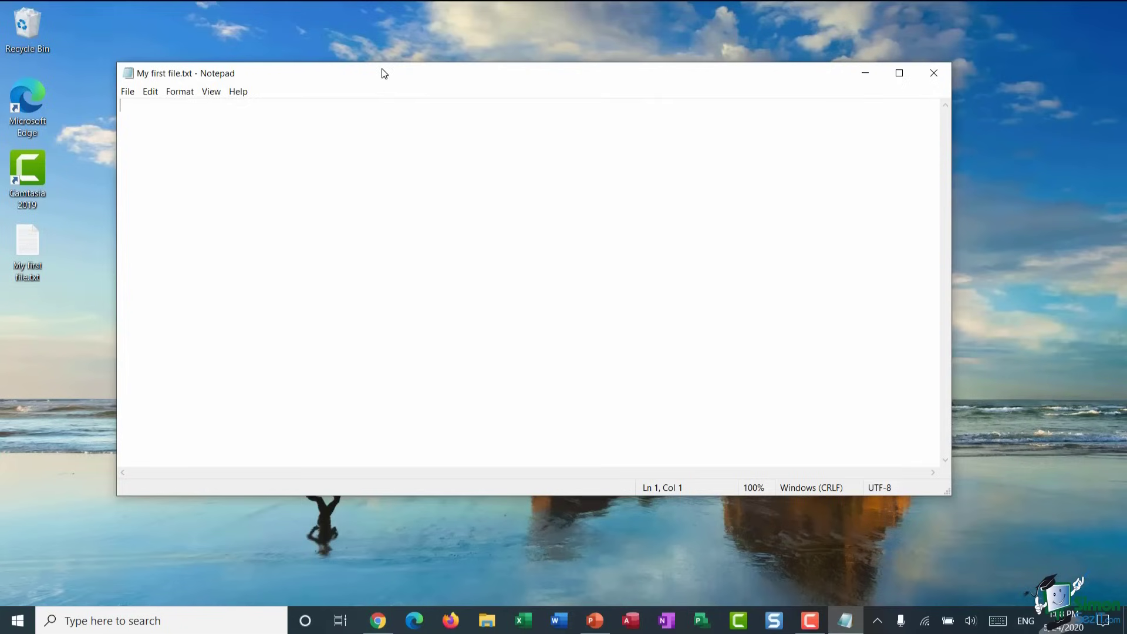
- Snap Notepad to the right half of the screen, then unsnap it to float at centre
drag(384, 72, 1125, 114)
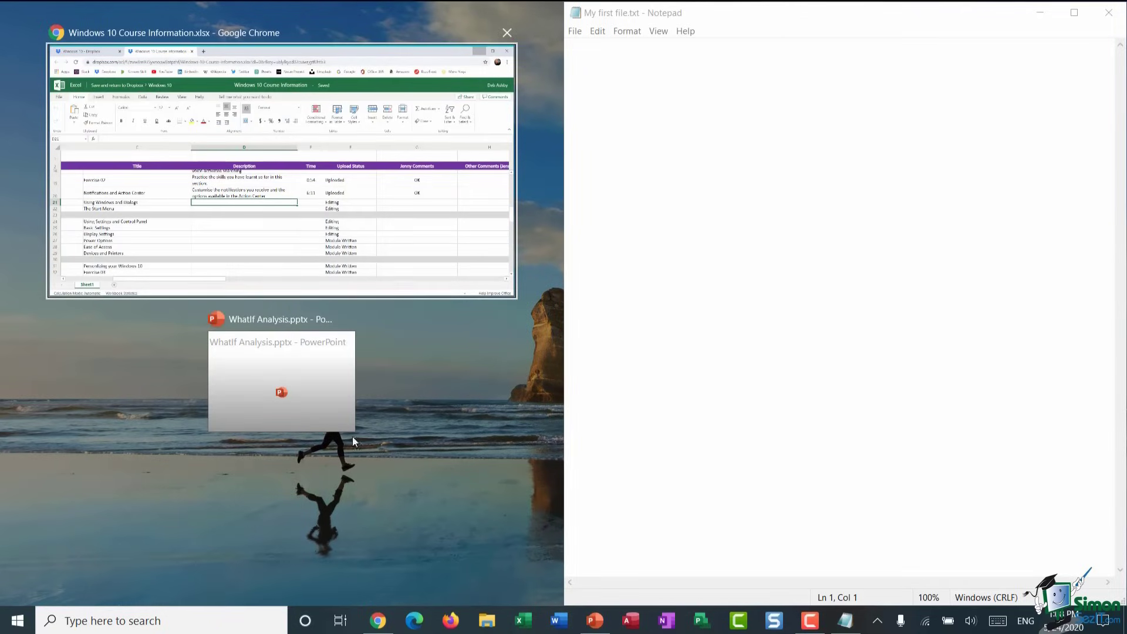
click(478, 486)
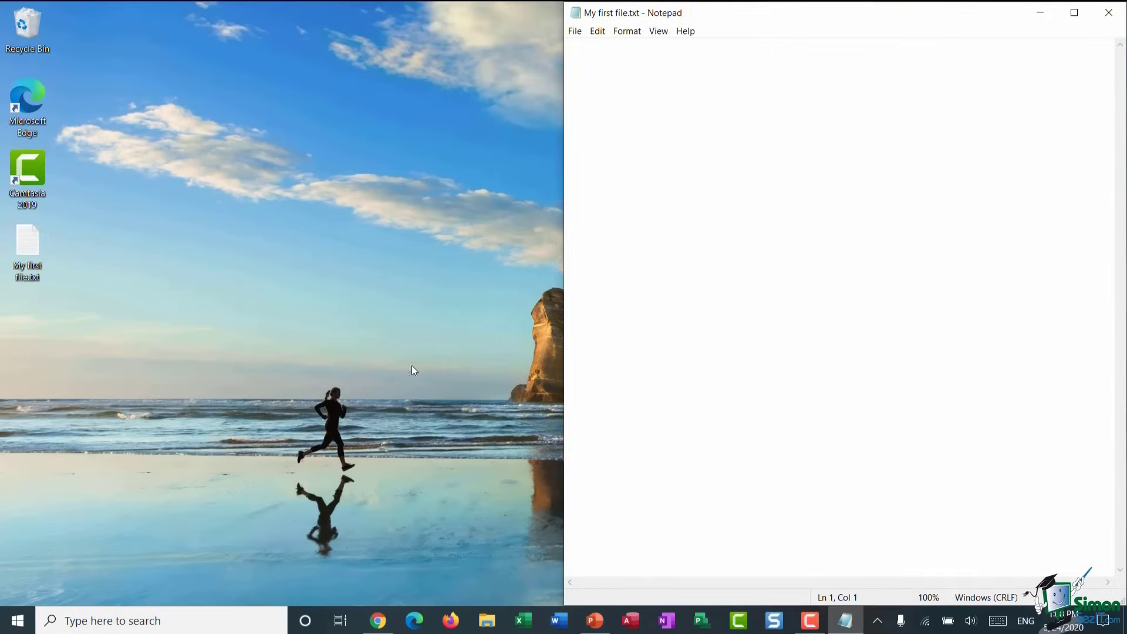
drag(984, 15, 836, 80)
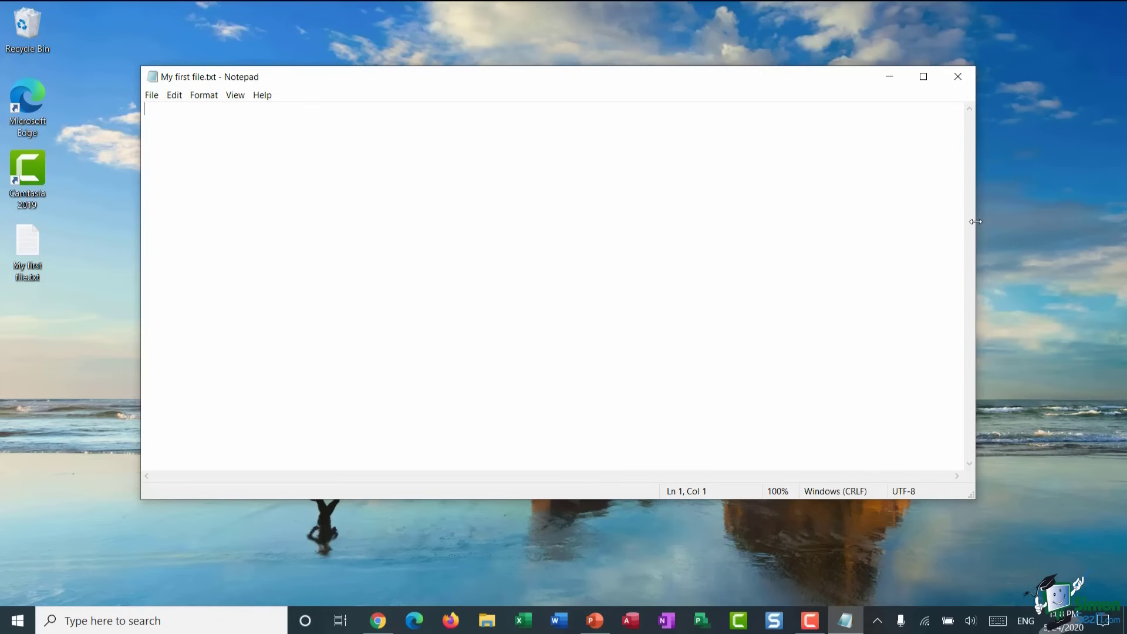
- Resize the Notepad window narrower and shorter, then back to a medium size
drag(975, 222, 363, 225)
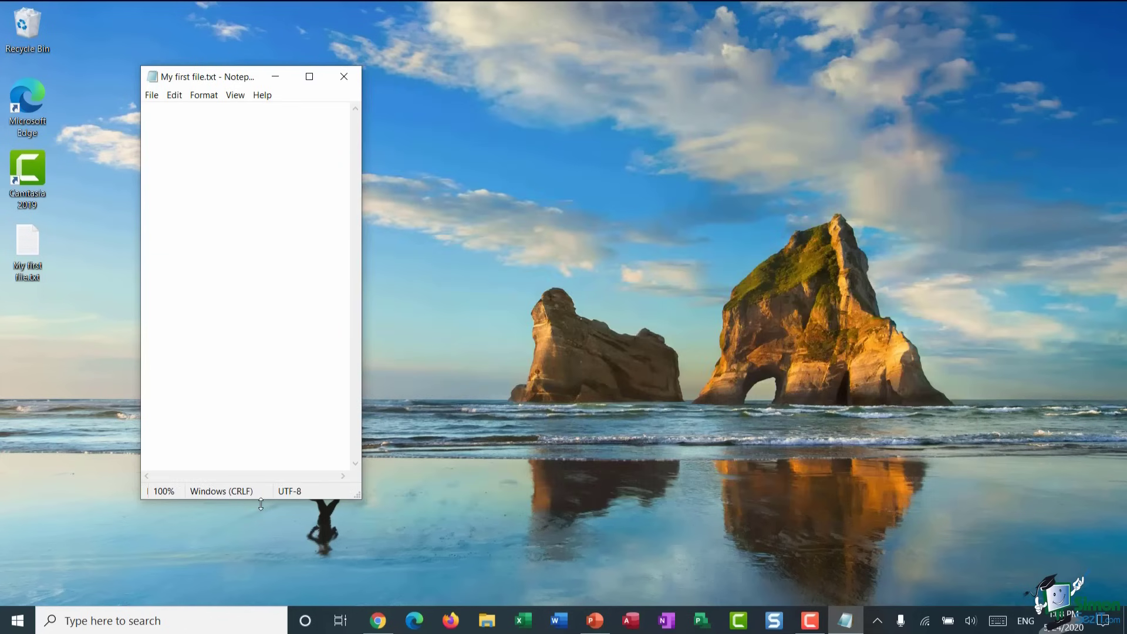
drag(263, 499, 321, 207)
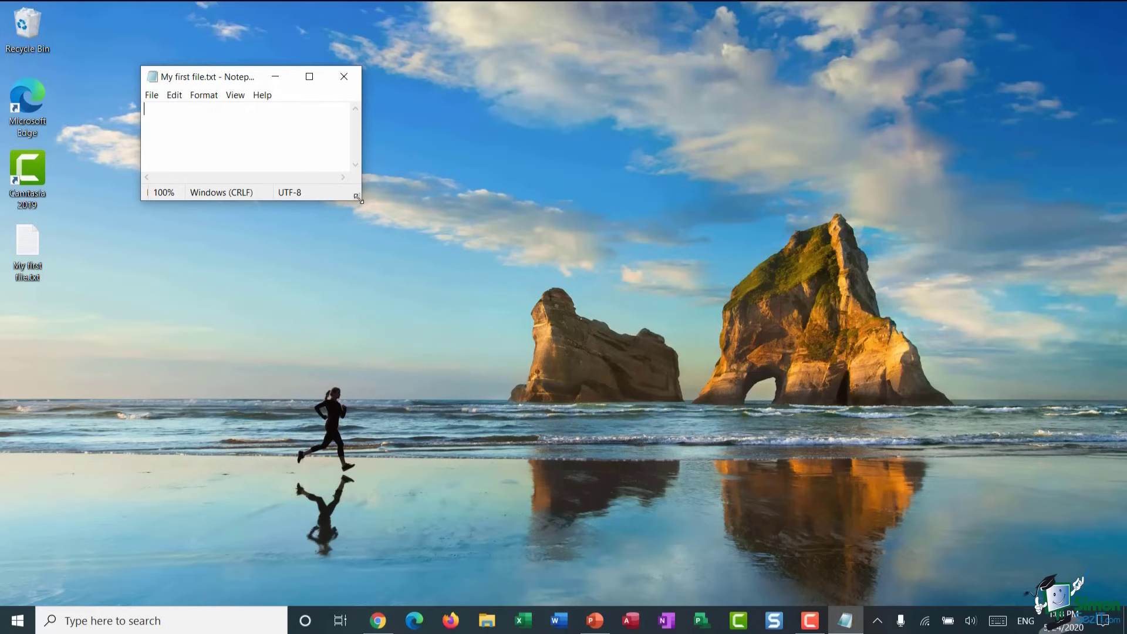
drag(357, 197, 948, 523)
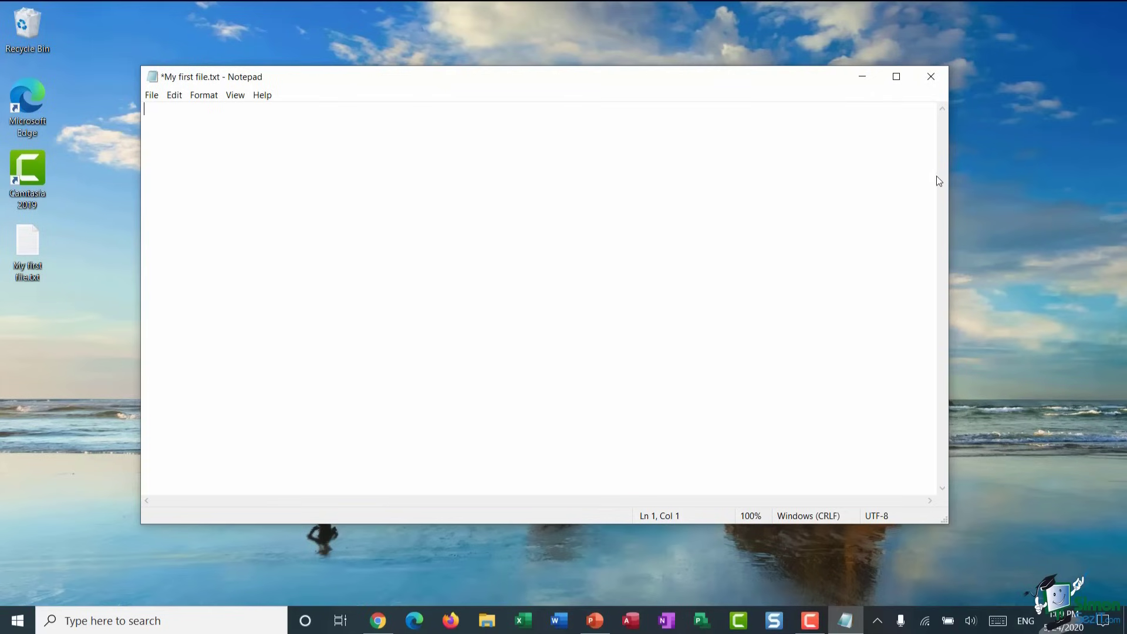
- Add blank lines down to about line 50 and save My first file.txt with Ctrl+S
click(182, 118)
key(Return)
key(Return)
key(Return)
key(Return)
key(Return)
key(Return)
key(Return)
key(Return)
key(Return)
key(Return)
key(Return)
key(Return)
key(Return)
key(Return)
key(Return)
key(Return)
key(Return)
key(Return)
key(Return)
key(Return)
key(Return)
key(Return)
key(Return)
key(Return)
key(Return)
key(Return)
key(Return)
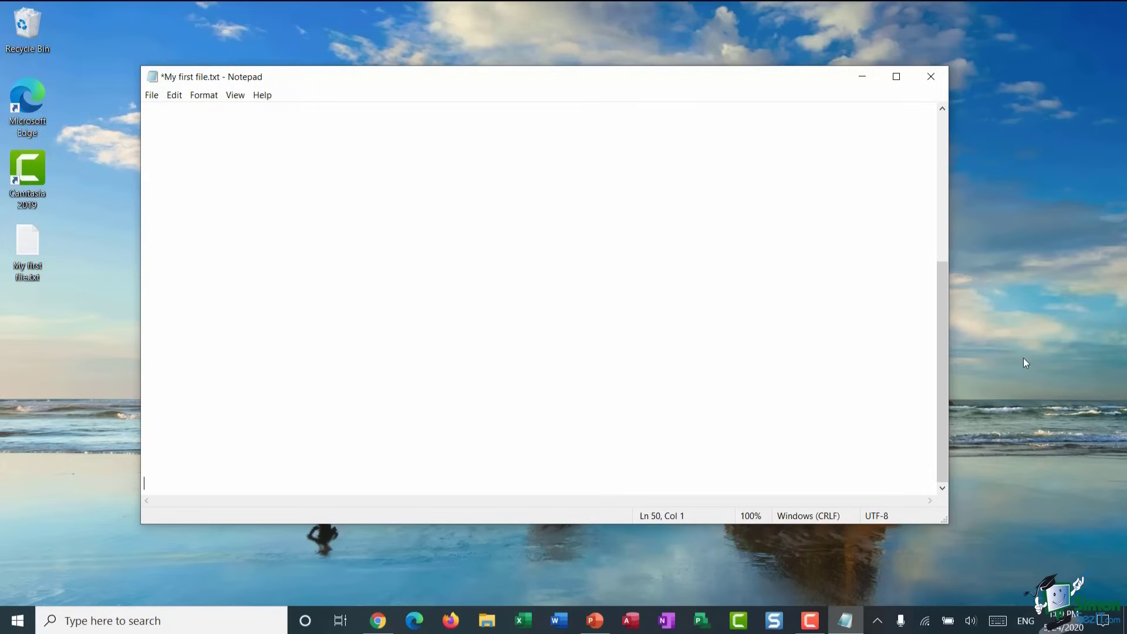
drag(944, 329, 957, 151)
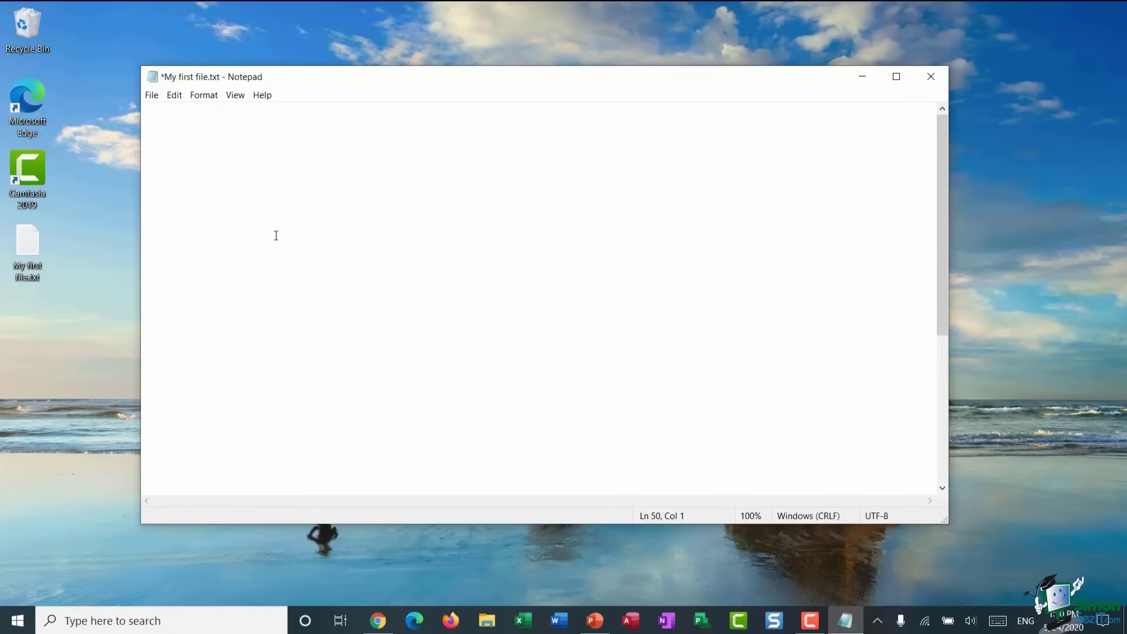
key(ctrl+s)
- Bring up the Open dialog and centre it over the Notepad window
click(148, 93)
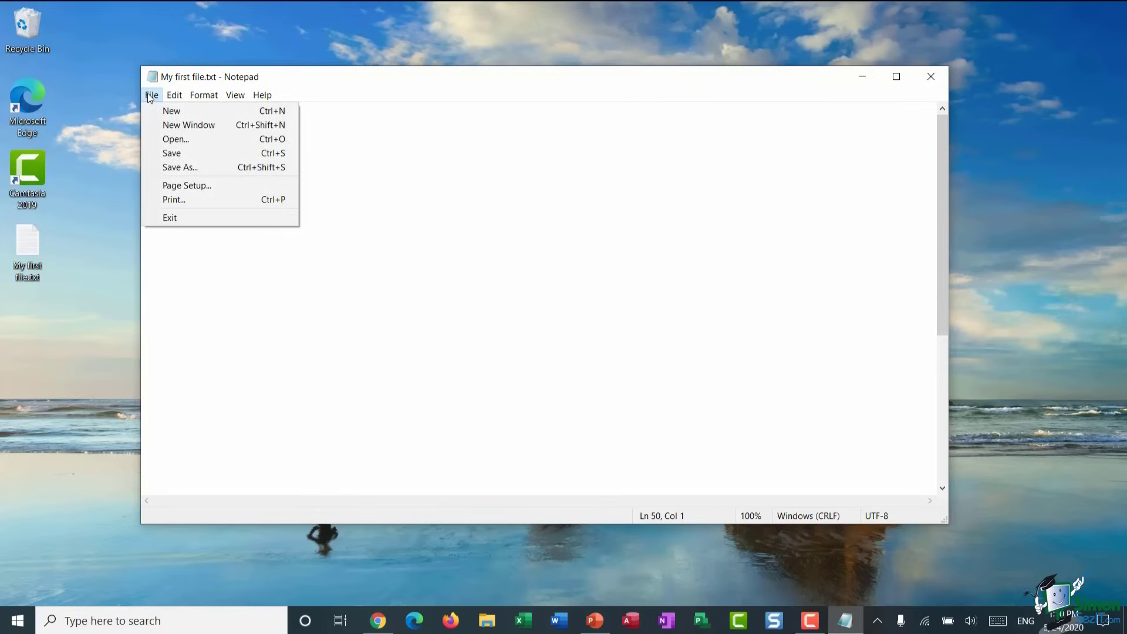
click(173, 140)
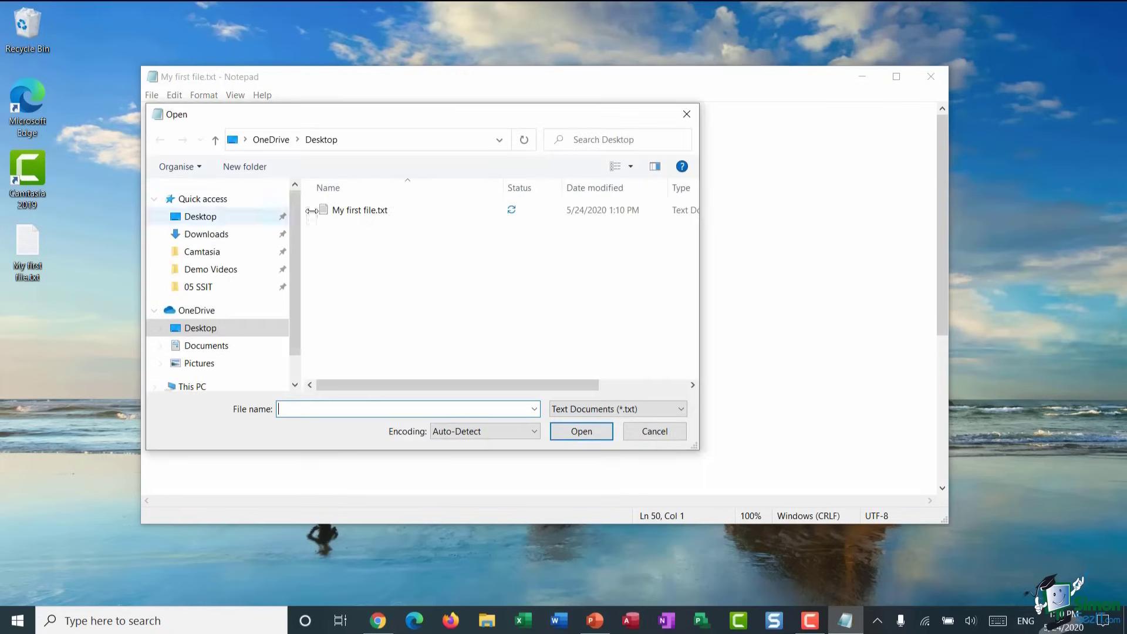
drag(377, 117, 486, 129)
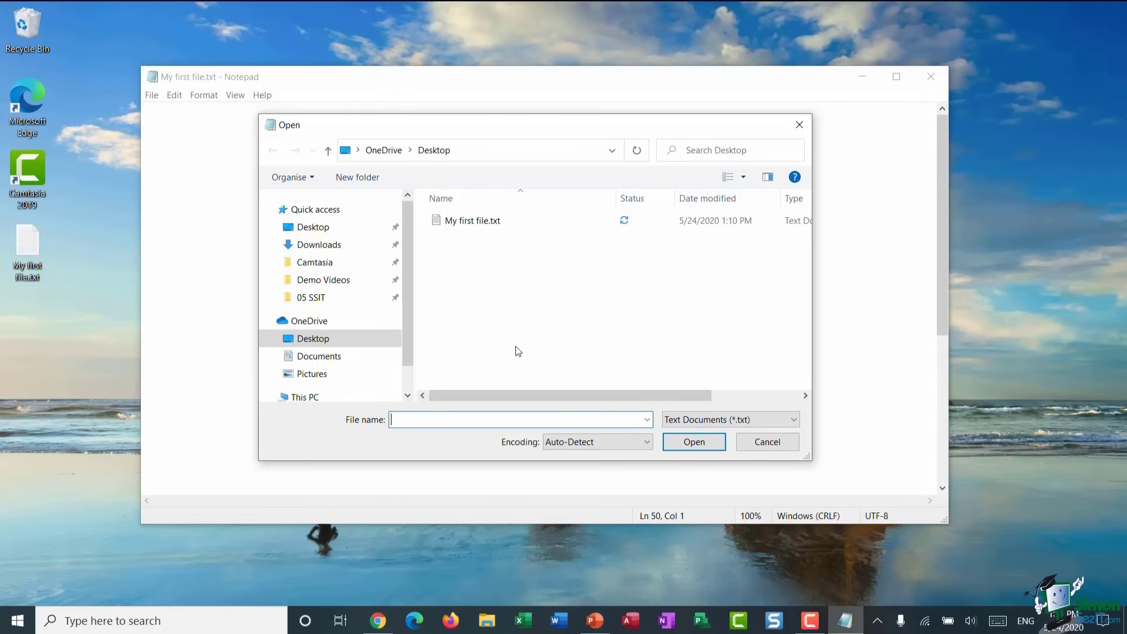
drag(488, 127, 784, 59)
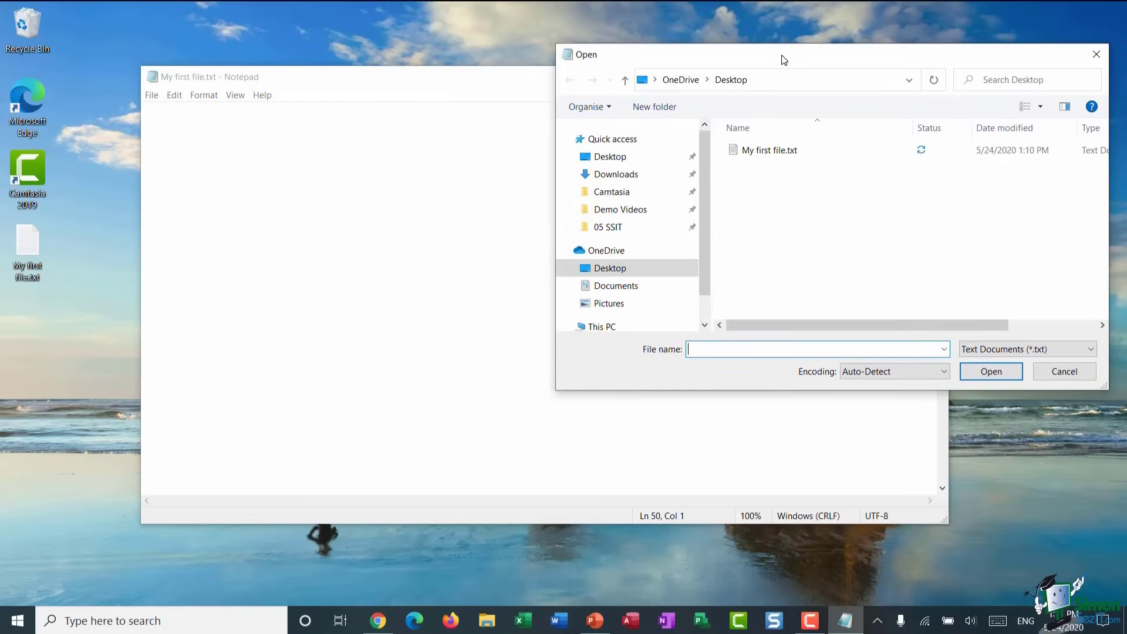
click(168, 119)
drag(865, 57, 581, 127)
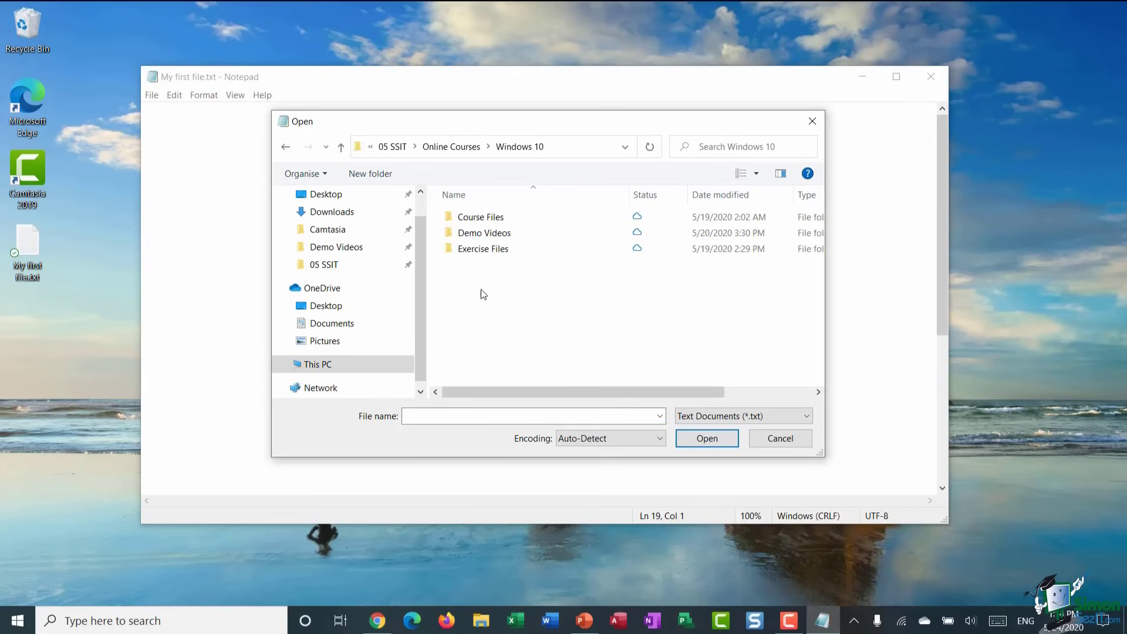
- Open Notepad test.txt from the Course Files folder
double_click(486, 223)
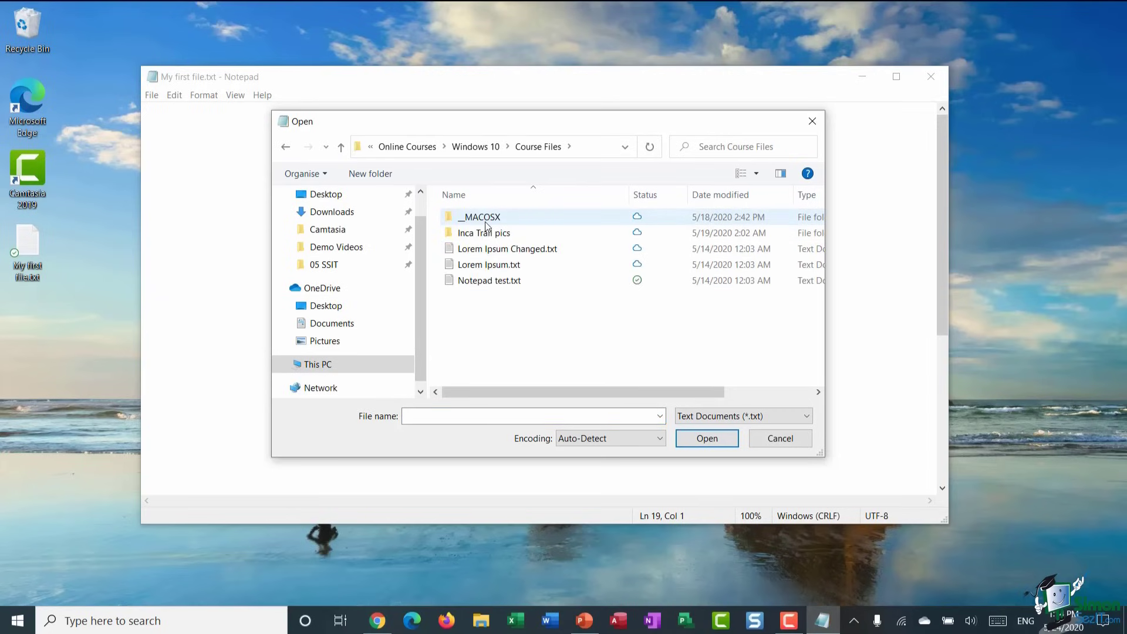
click(474, 282)
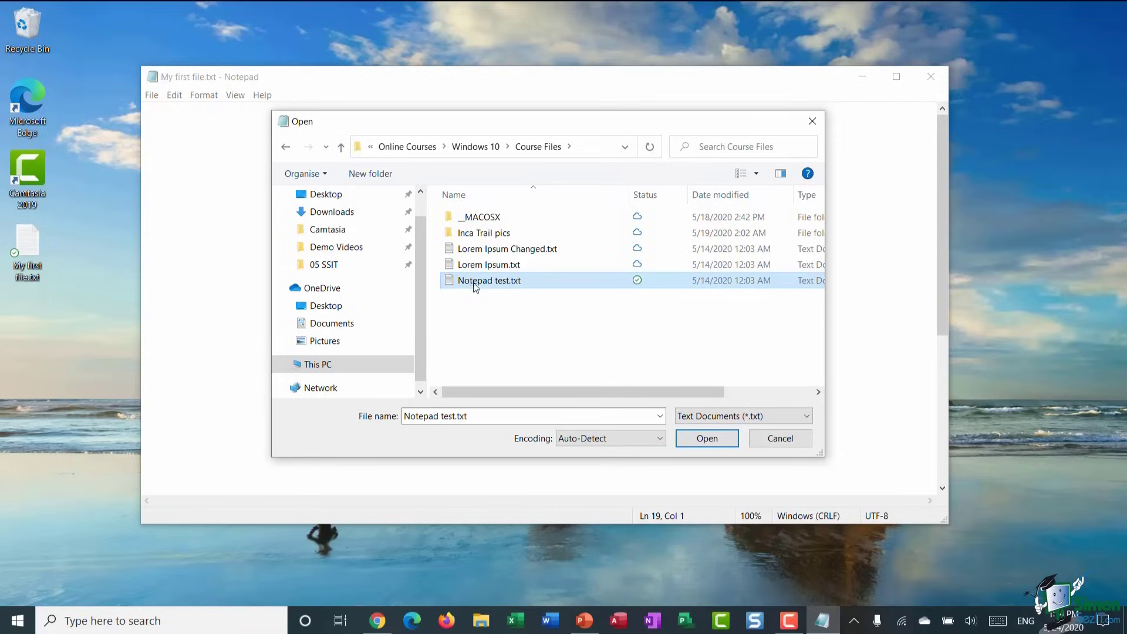
click(708, 439)
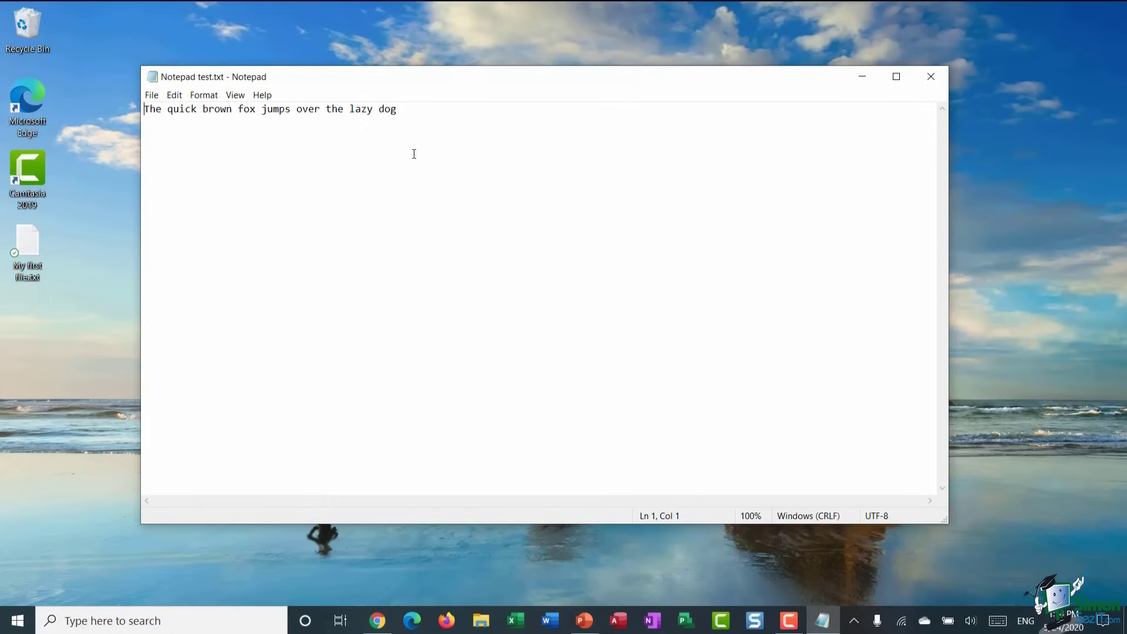
- Place the caret after 'dog', then exit Notepad to close Notepad test.txt
click(428, 108)
click(152, 95)
click(176, 216)
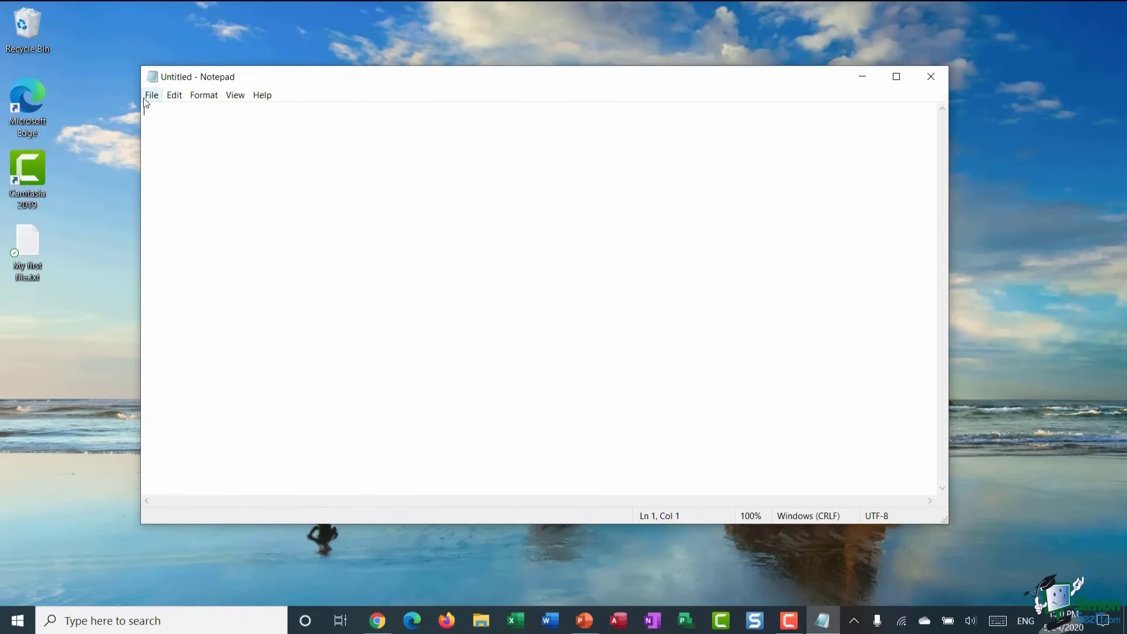
- In the Open dialog, go to the Desktop and select My first file.txt
click(152, 96)
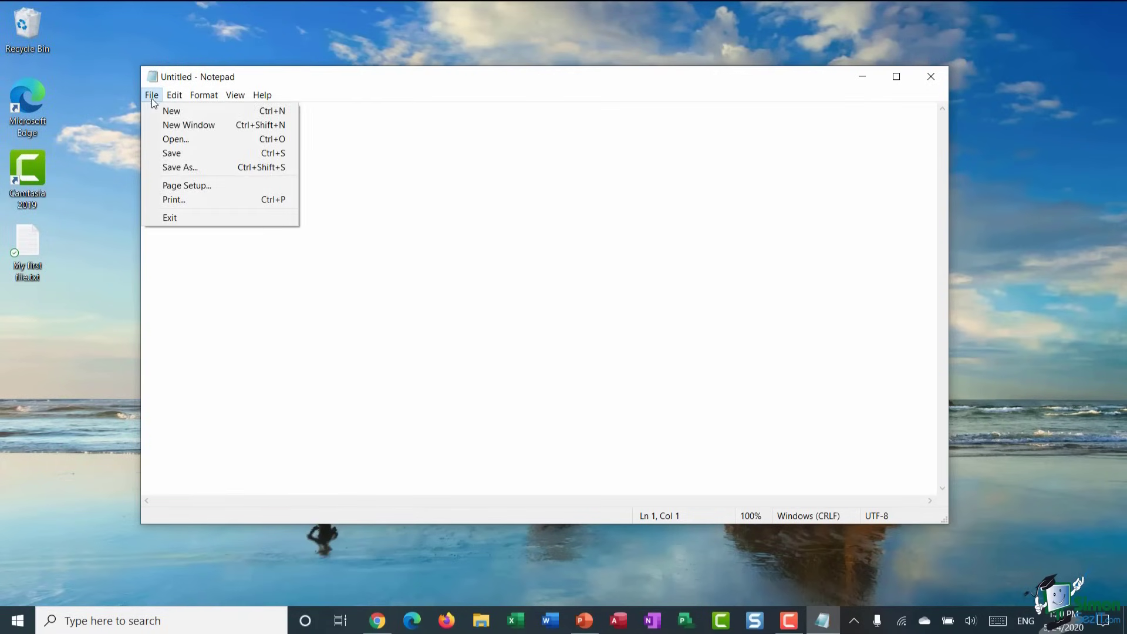
click(157, 141)
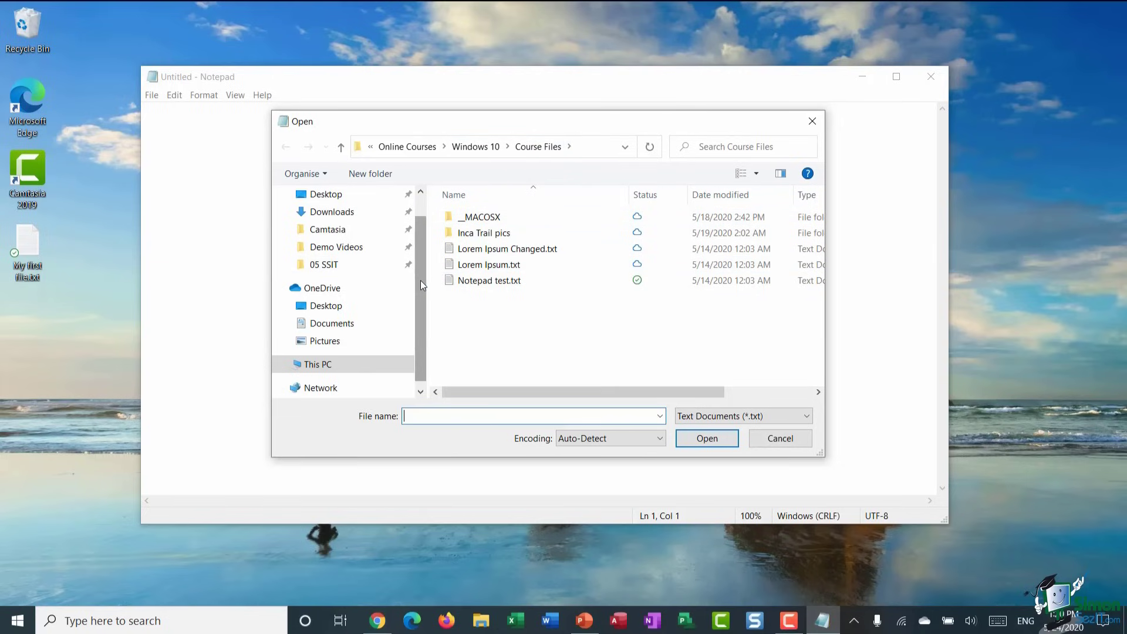
scroll(420, 283, up, 2)
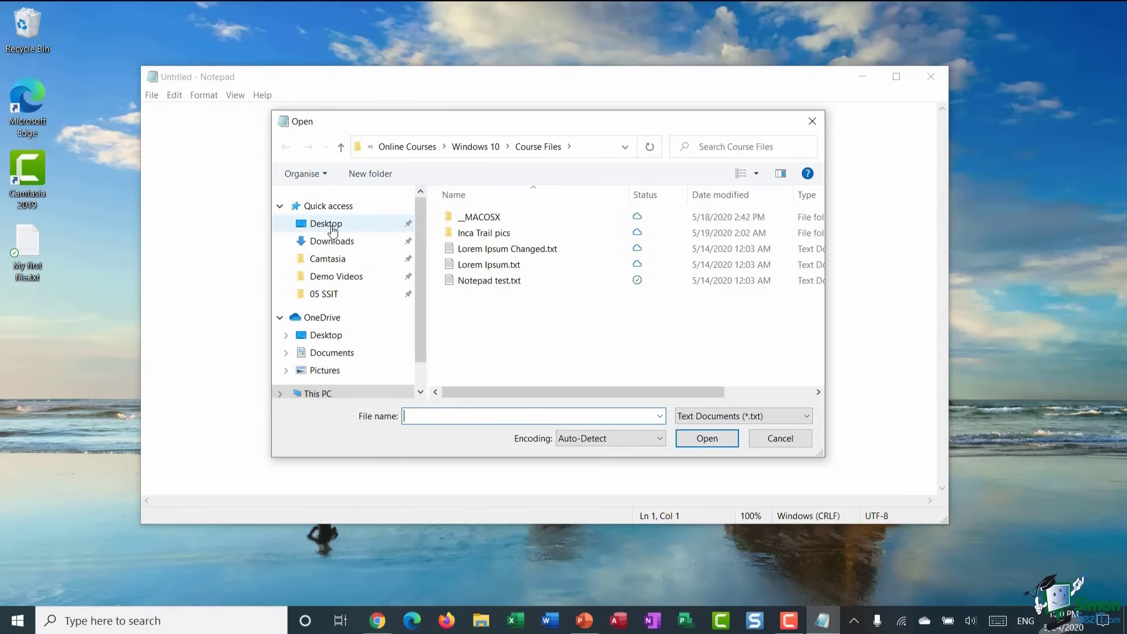
click(333, 228)
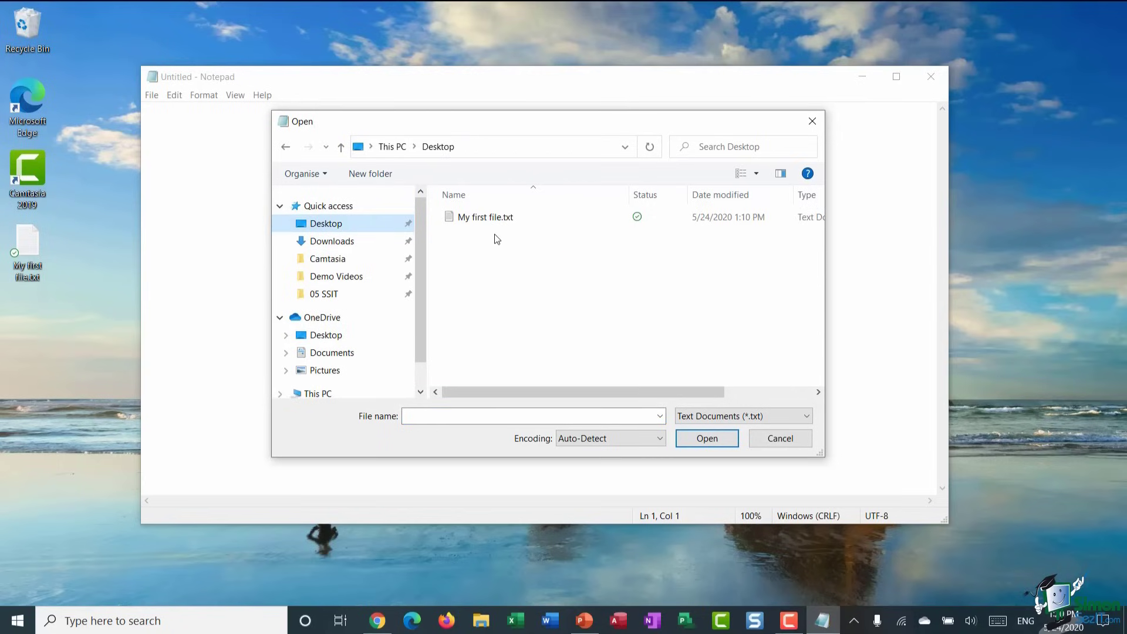
click(469, 219)
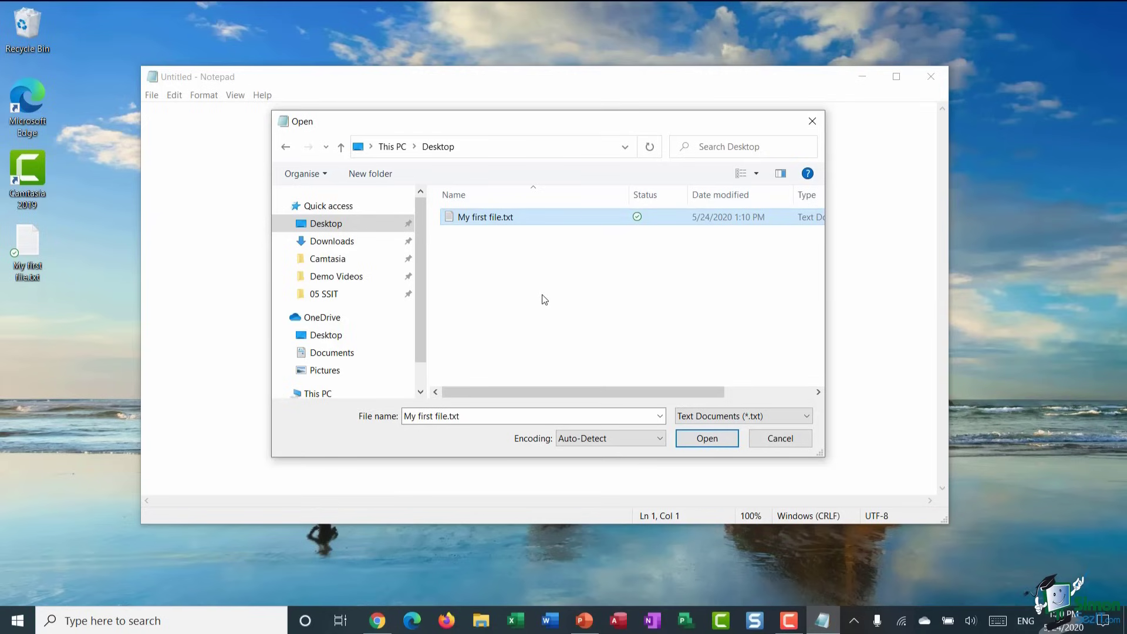
- Move and enlarge the dialog, show the preview pane, and open My first file.txt
drag(570, 131, 493, 101)
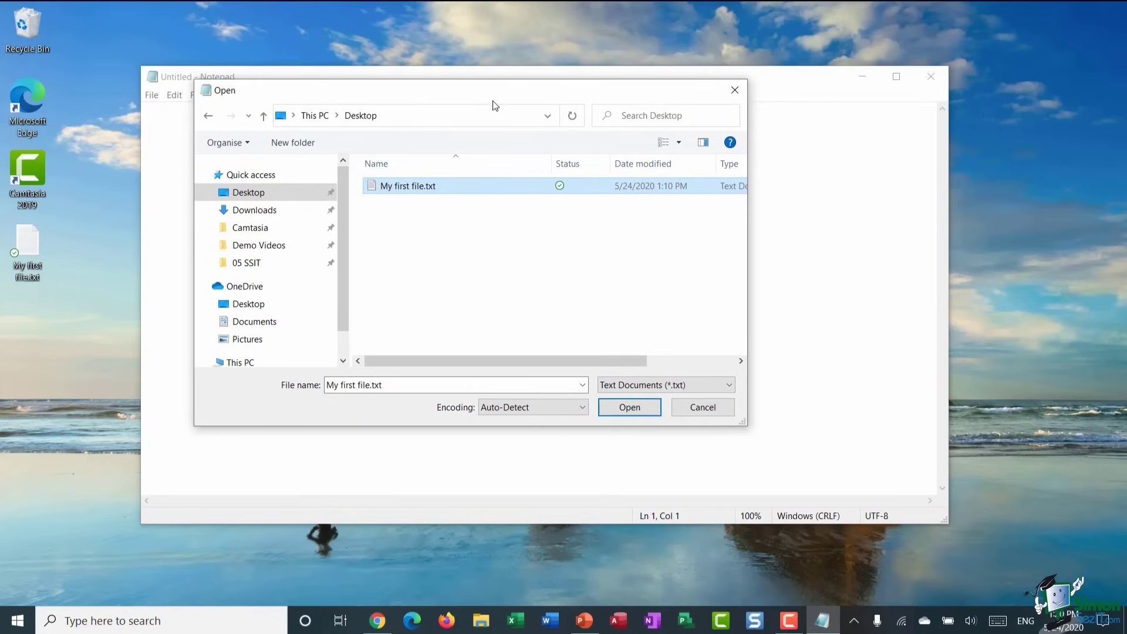
drag(750, 430, 914, 510)
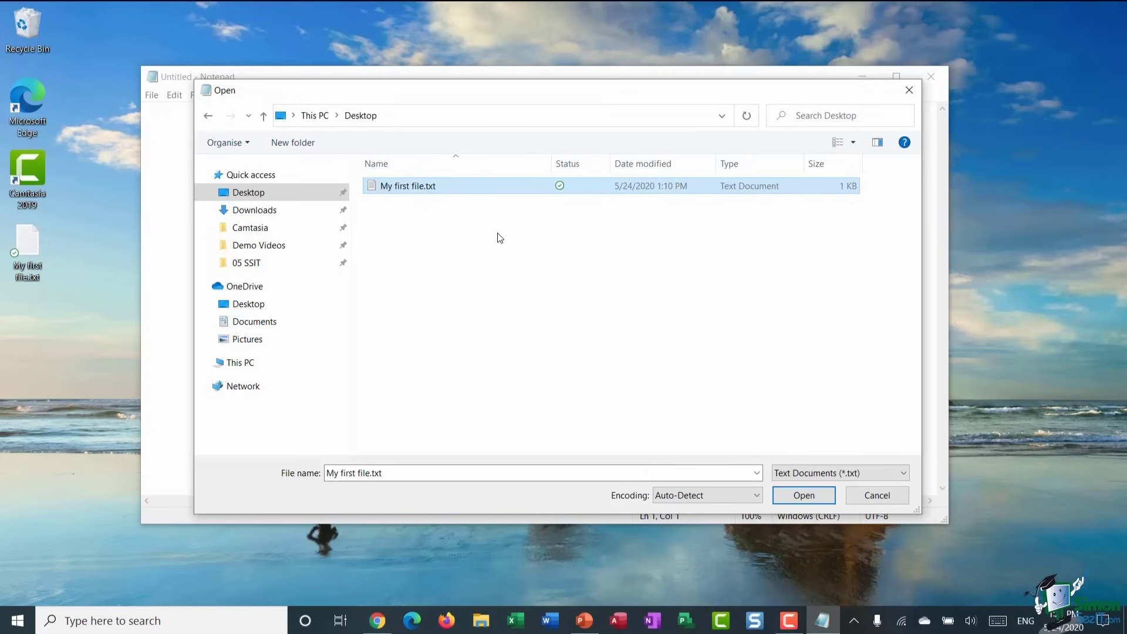
click(879, 144)
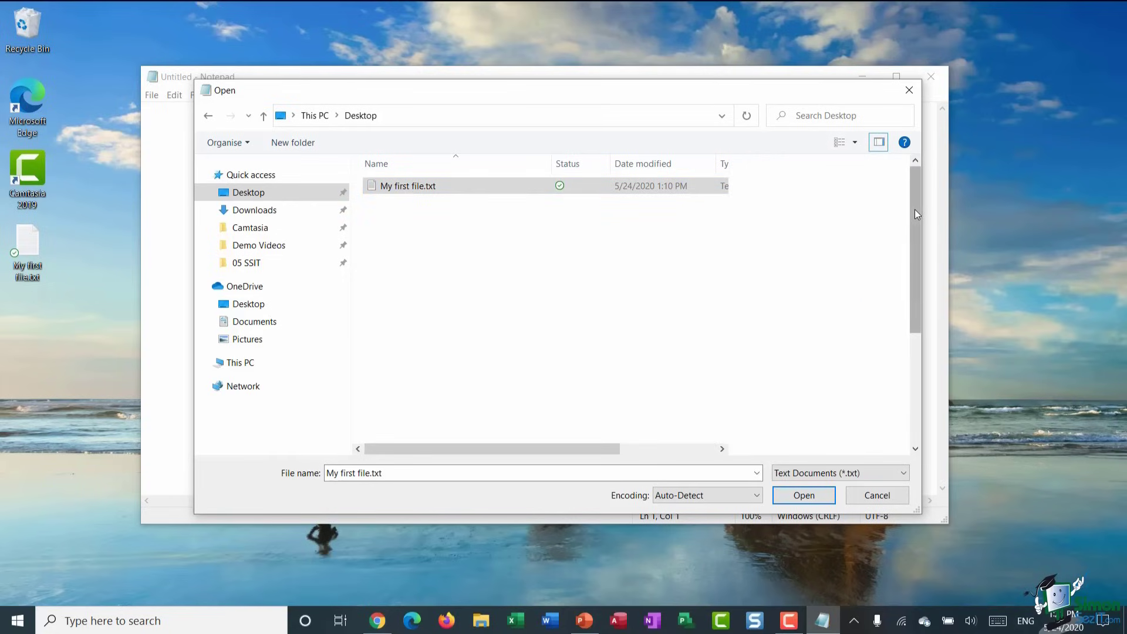
mouse_move(914, 214)
mouse_down()
mouse_move(909, 285)
mouse_move(913, 194)
mouse_up()
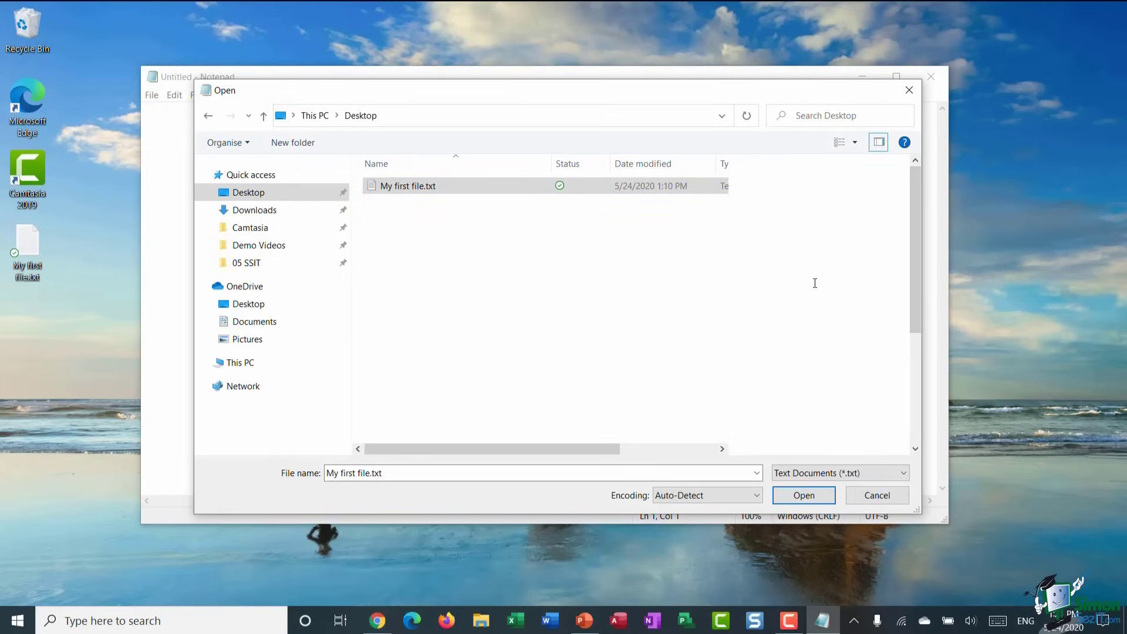
double_click(470, 186)
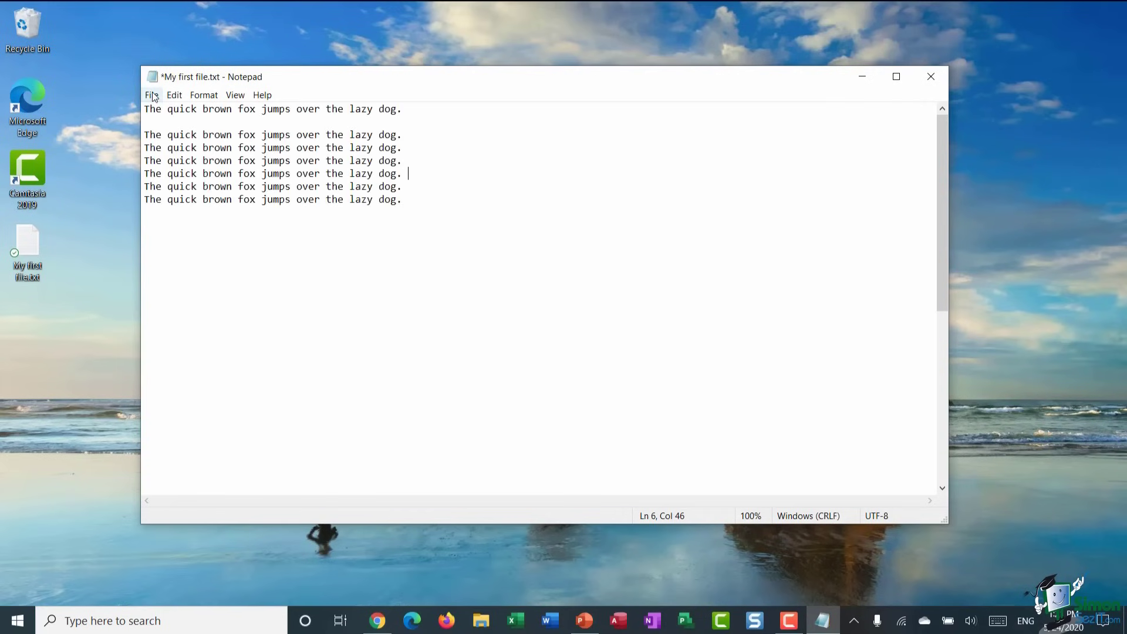
- Save My first file.txt, then select it again in the Open dialog before dismissing it
click(152, 95)
click(167, 155)
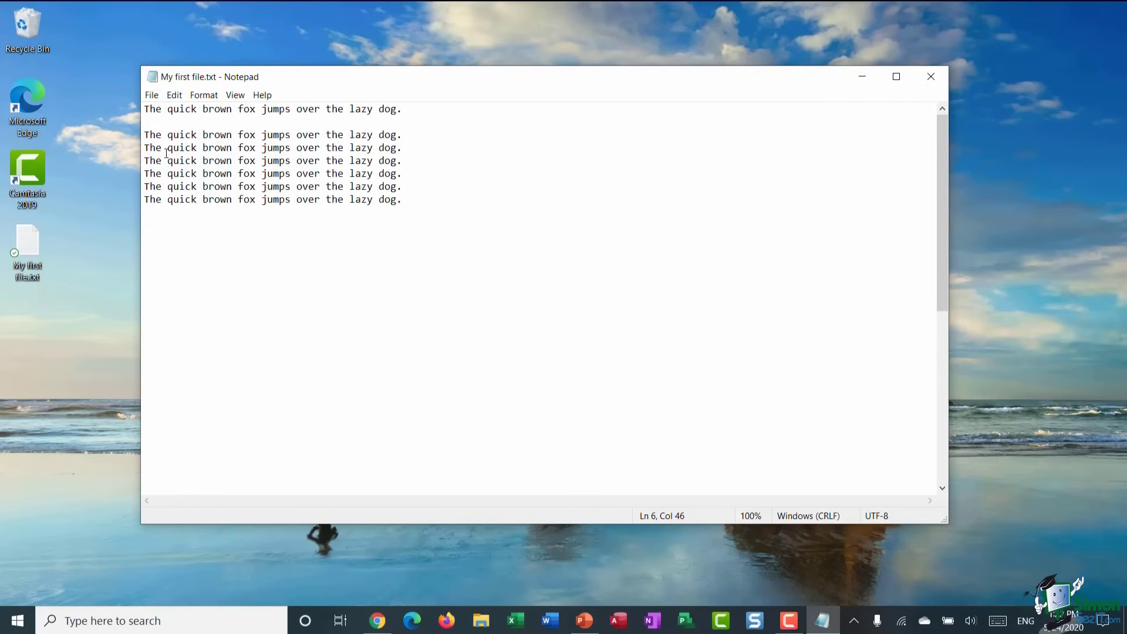
click(152, 95)
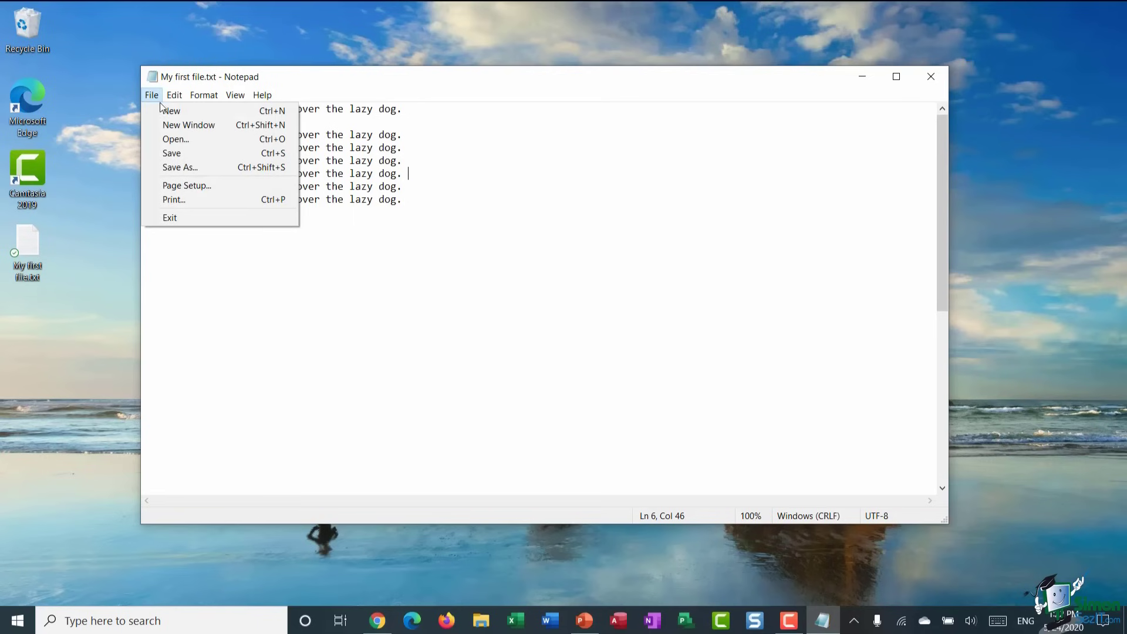
click(169, 143)
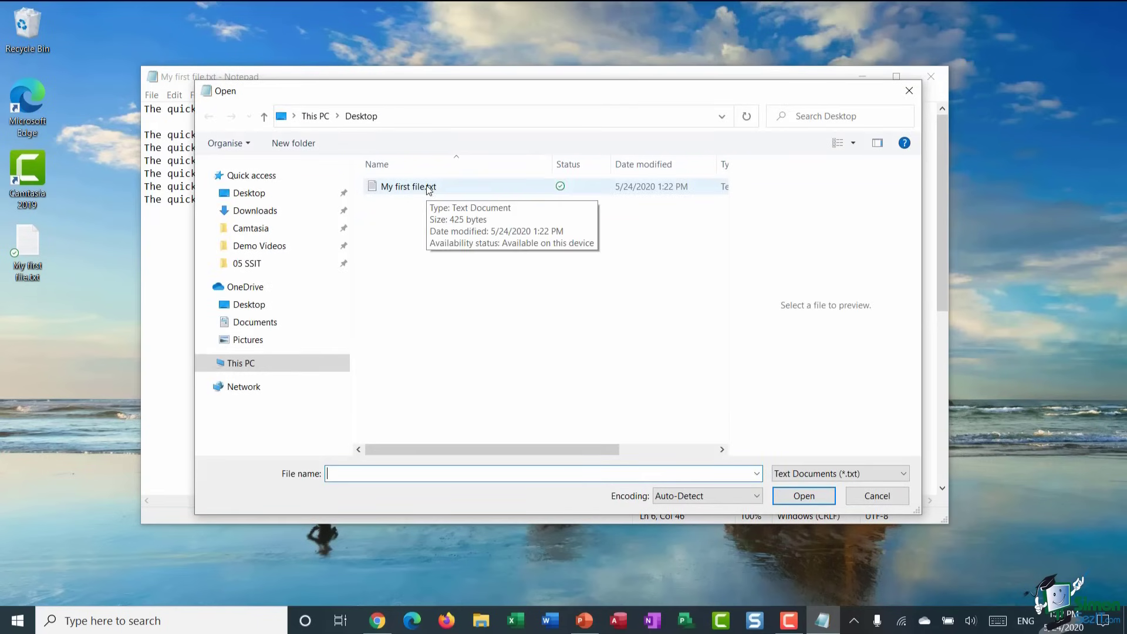
click(426, 186)
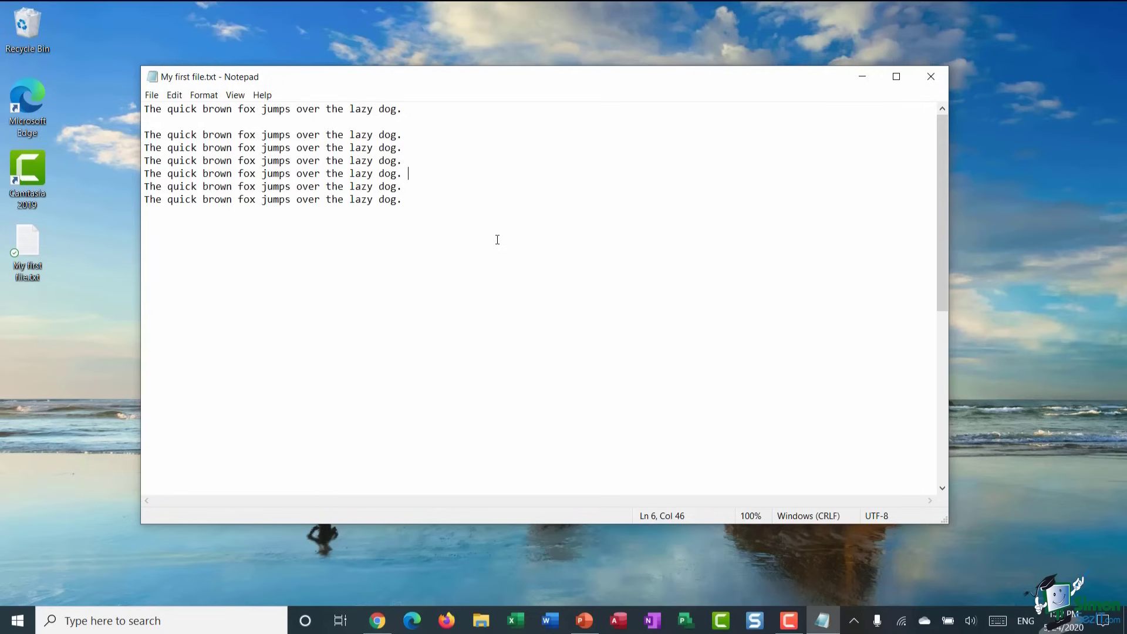
click(152, 96)
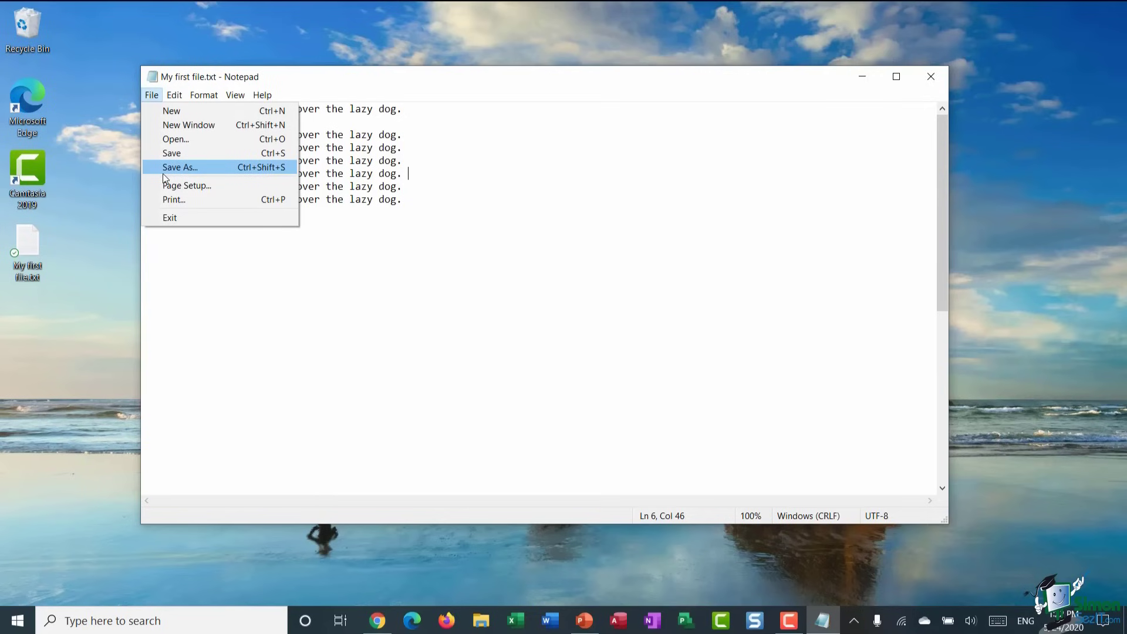
- Save a copy of the document on the Desktop as 'My first file v2.txt'
click(163, 169)
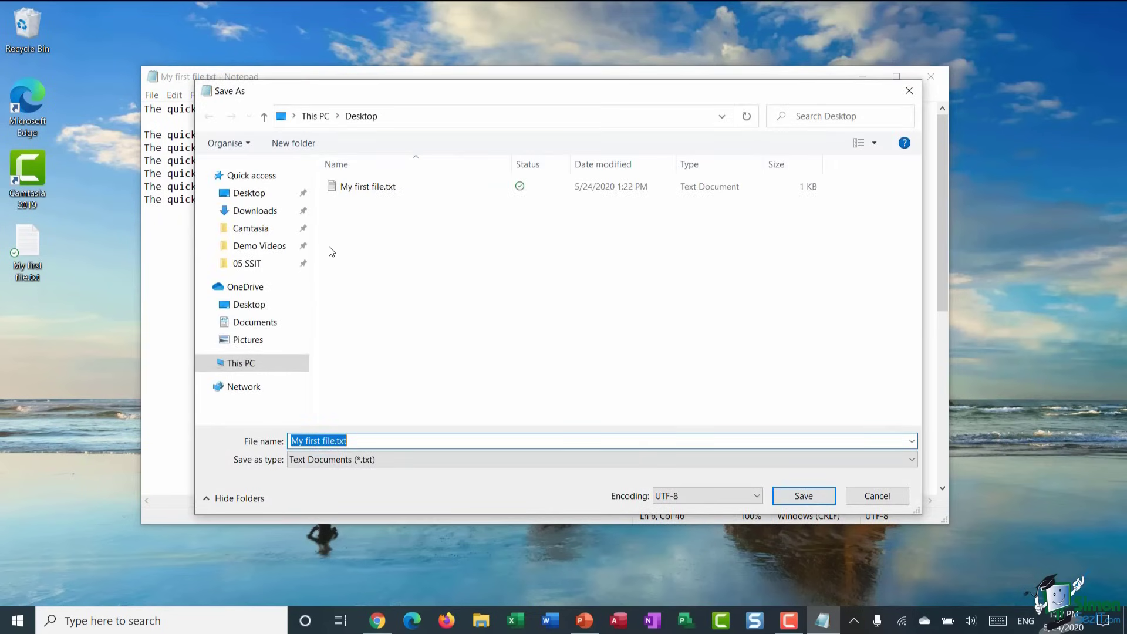
click(334, 440)
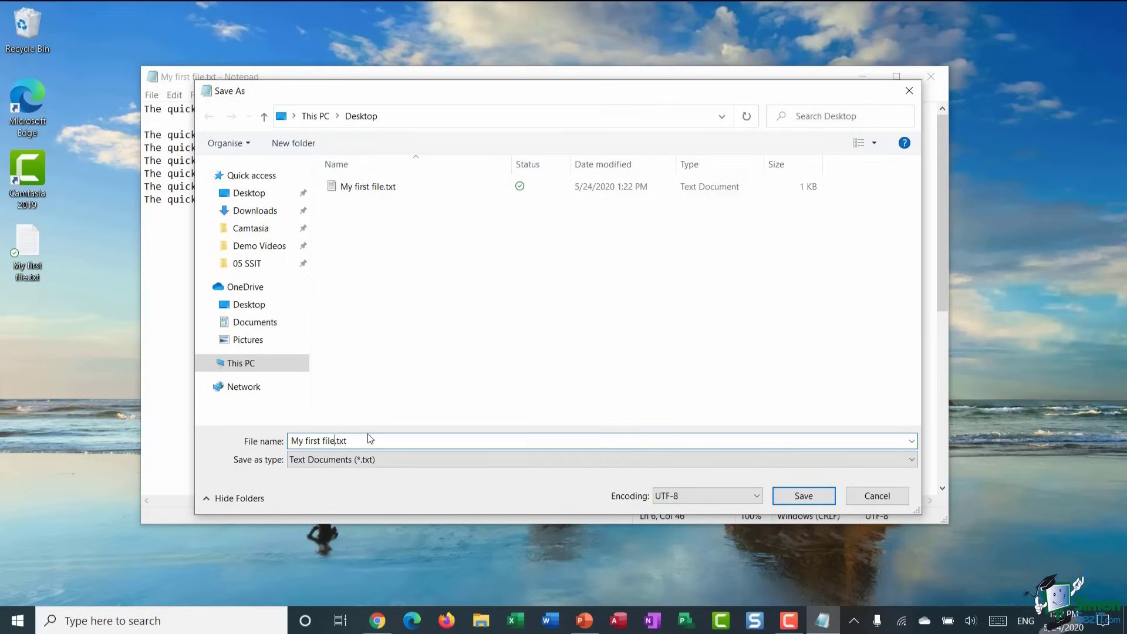
text(v2)
click(804, 496)
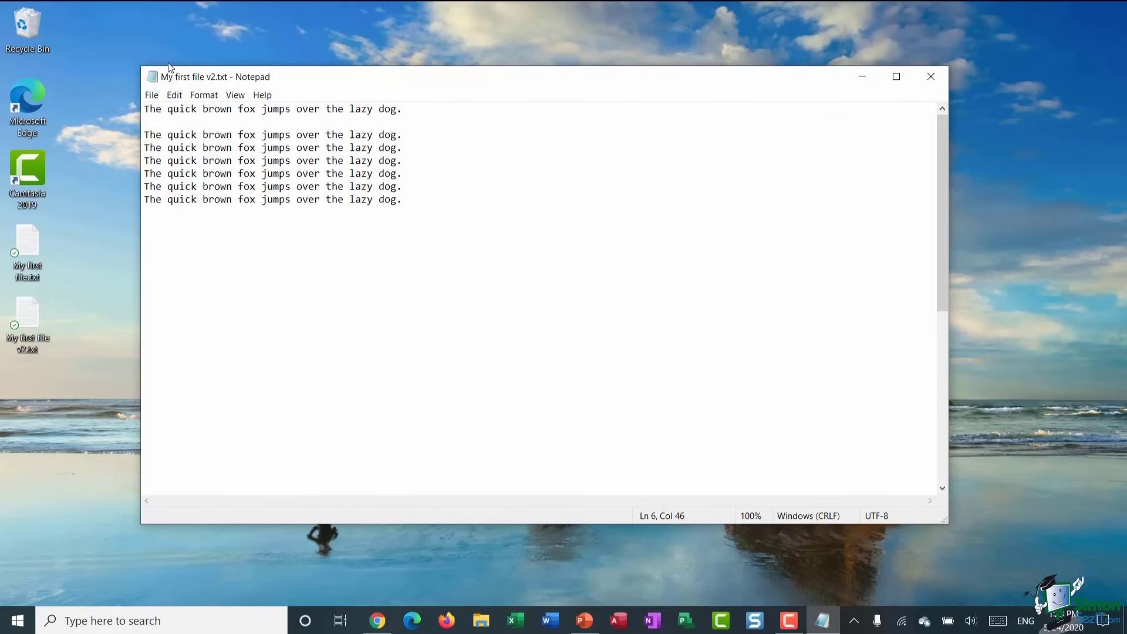
- Add a 'Hi there, my name is…' greeting line with the author's name below the text and save
click(426, 203)
key(Return)
key(Return)
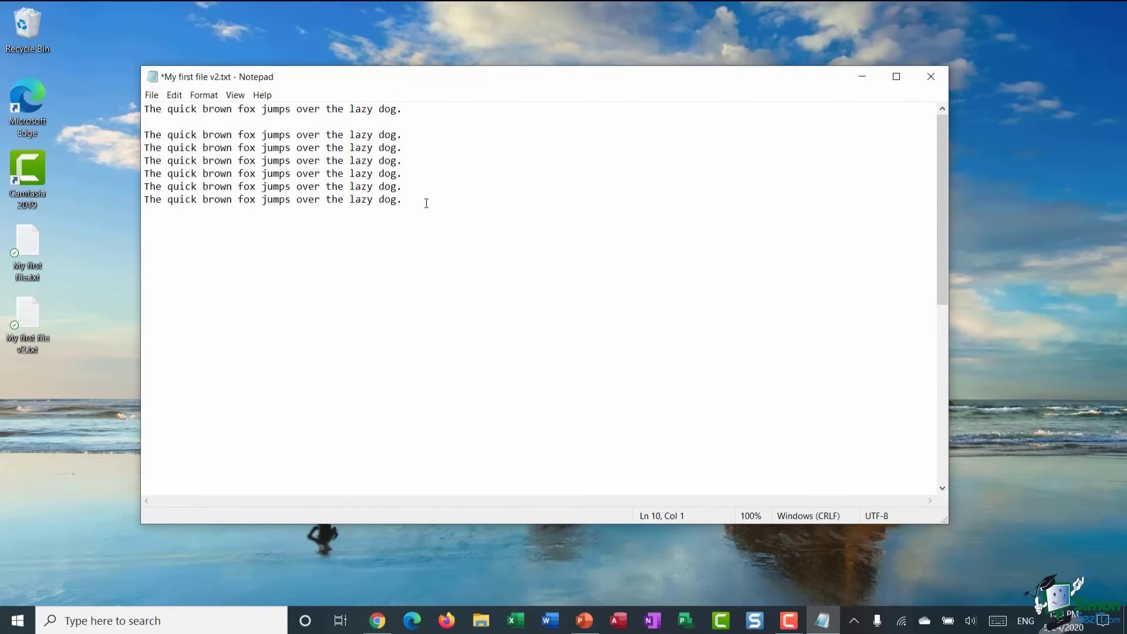
text(Hi there, my name is Deb!)
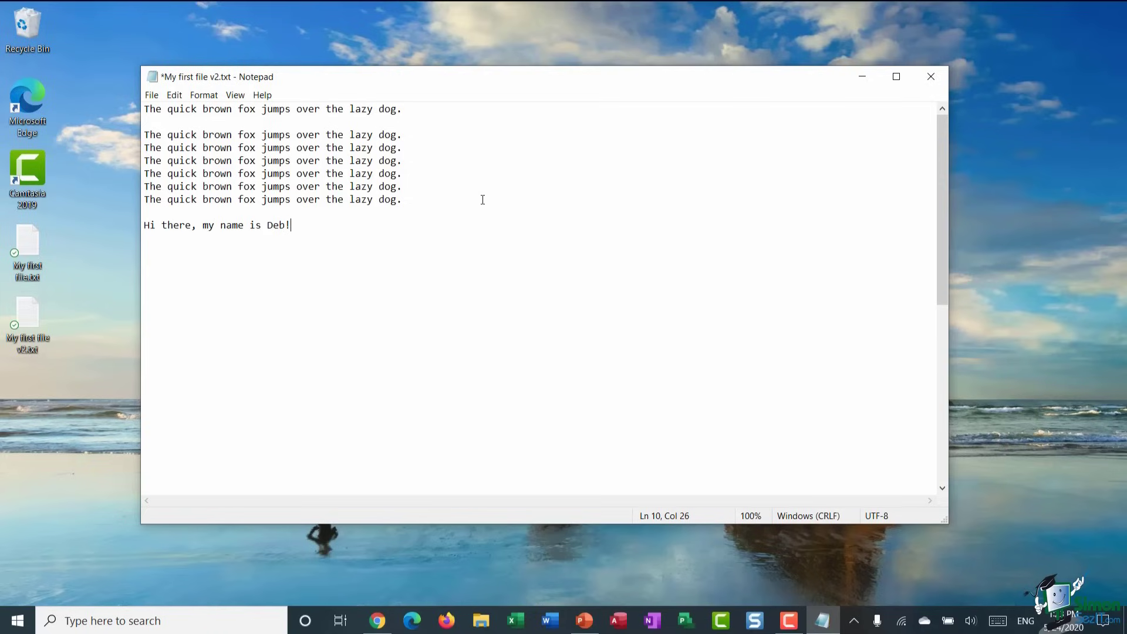
click(152, 95)
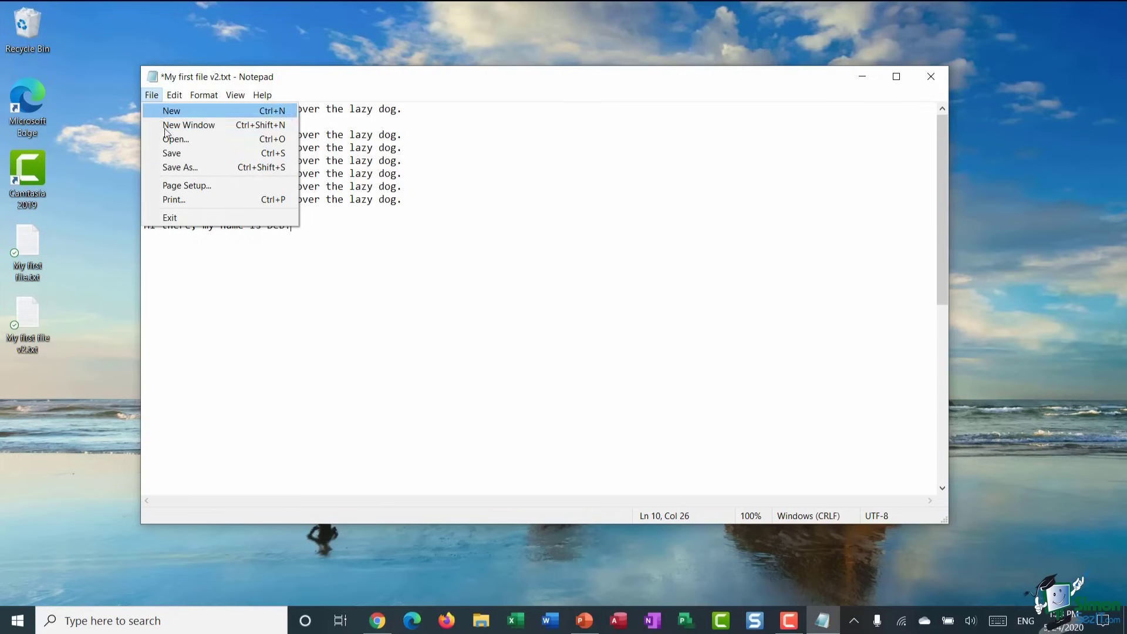
click(170, 154)
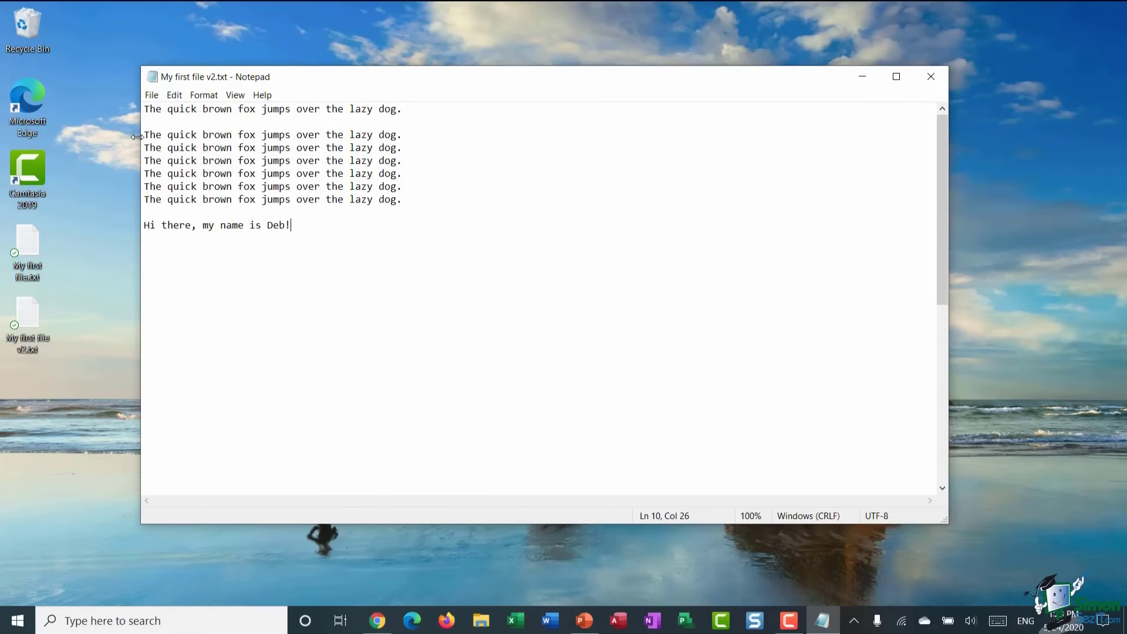
- Reopen the original My first file.txt from the Desktop
click(153, 96)
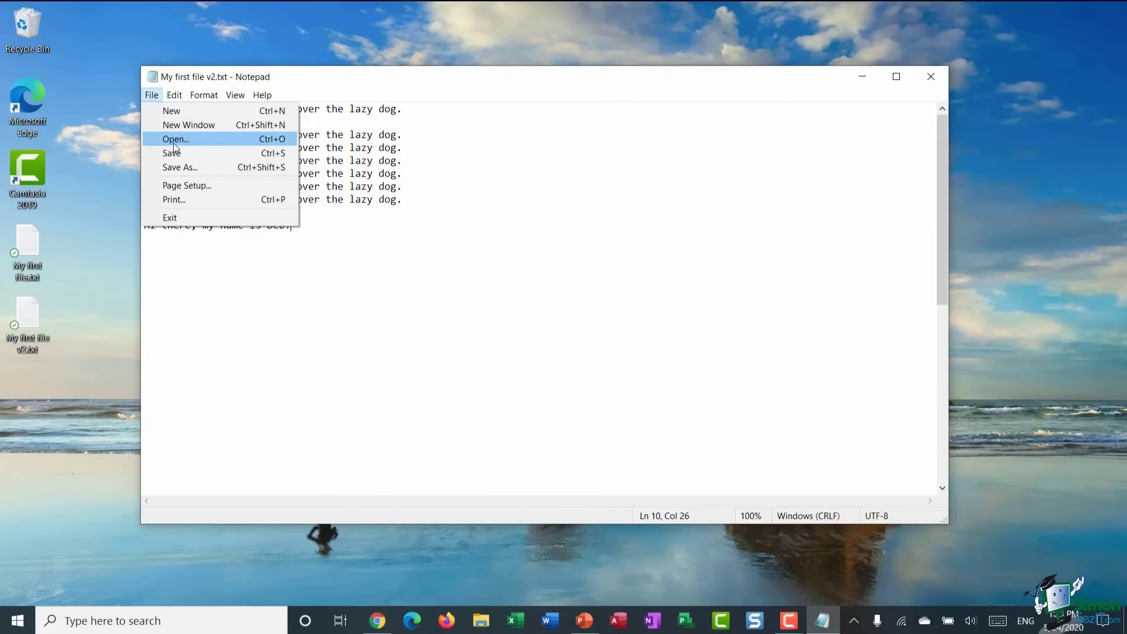
click(172, 140)
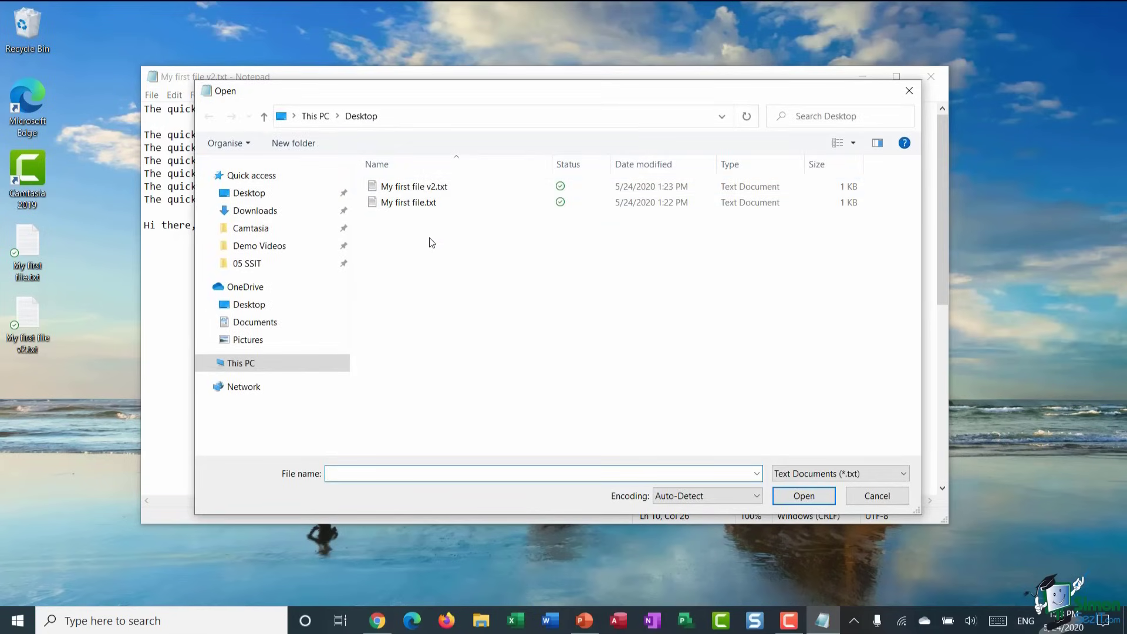
click(412, 203)
click(815, 499)
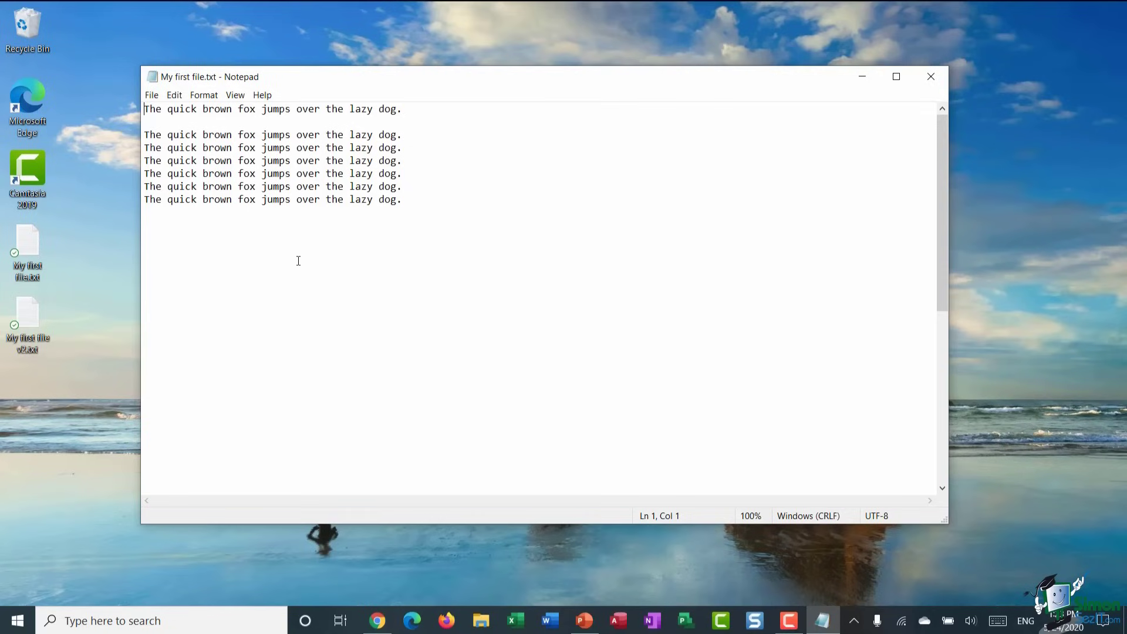
- Start a new blank Untitled document and reposition the Notepad window
click(152, 95)
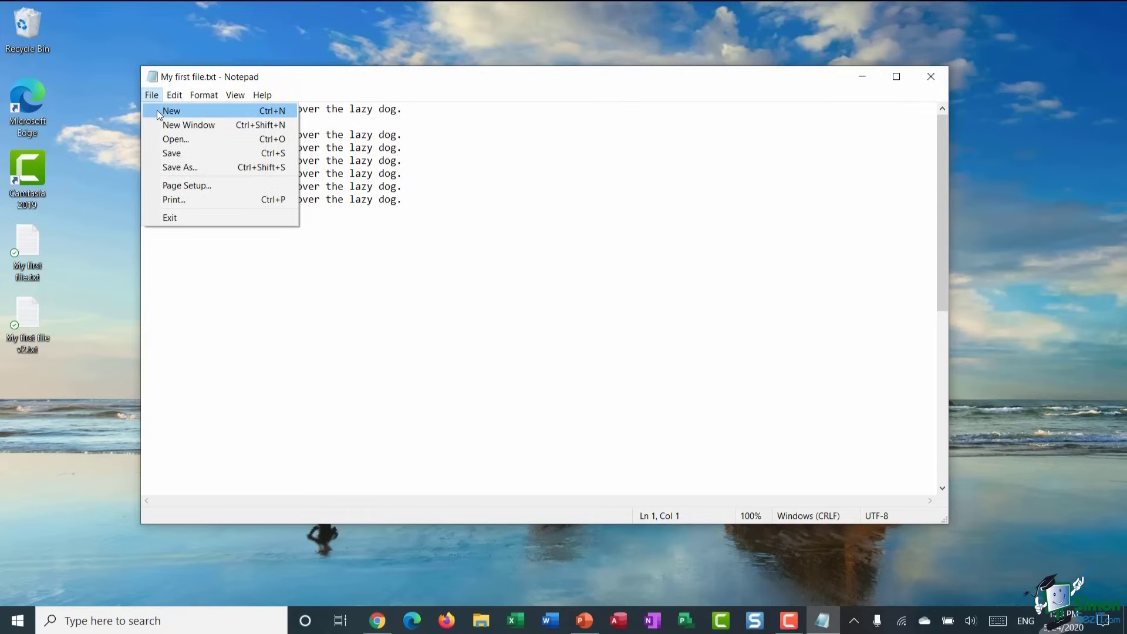
click(158, 110)
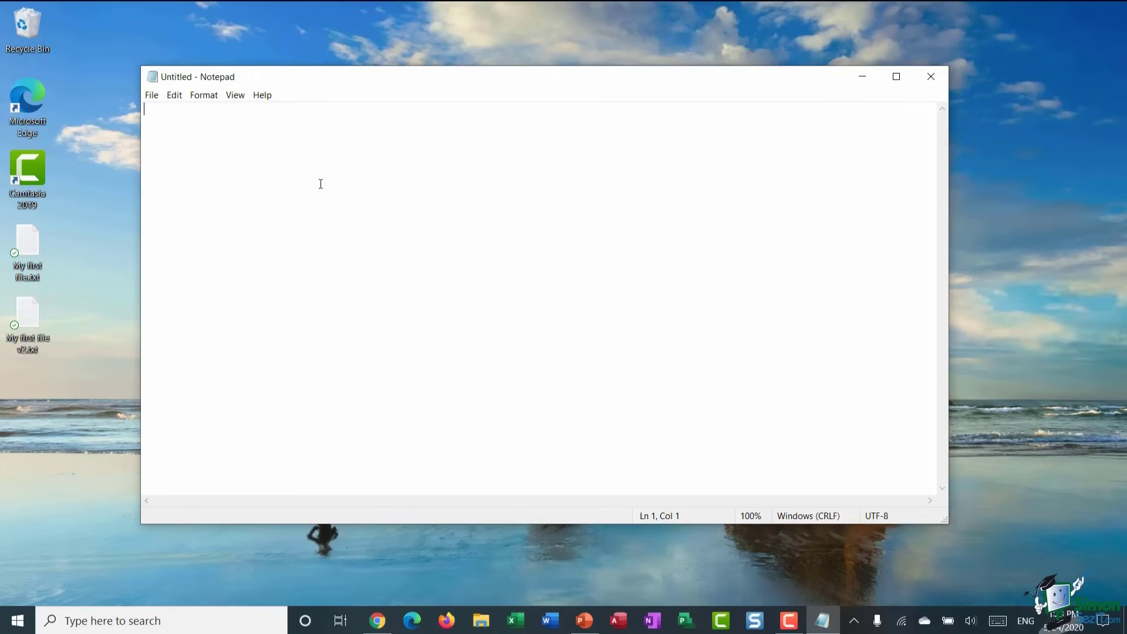
mouse_move(419, 83)
mouse_down()
mouse_move(377, 108)
mouse_move(411, 72)
mouse_up()
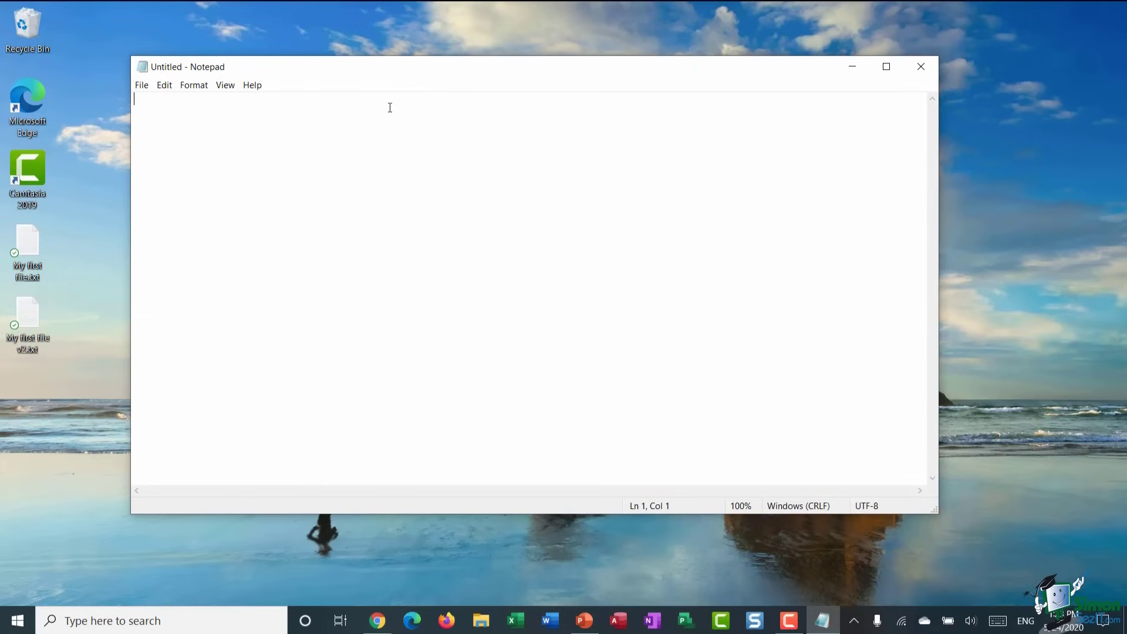
- Open a second separate Notepad window, move it, then close both blank windows
click(140, 86)
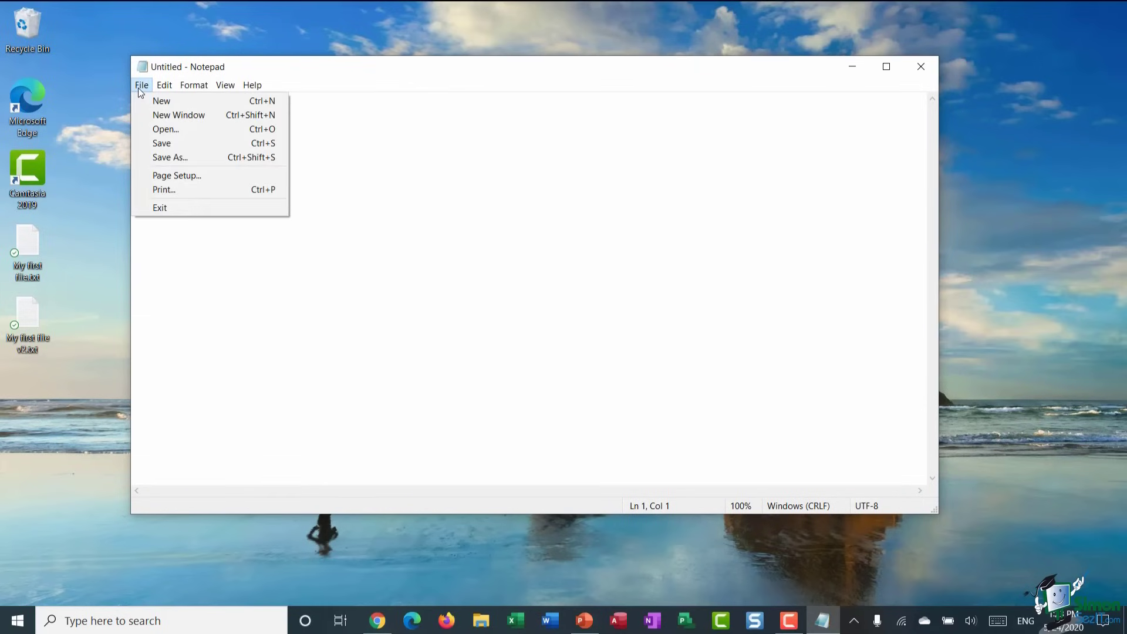
click(153, 116)
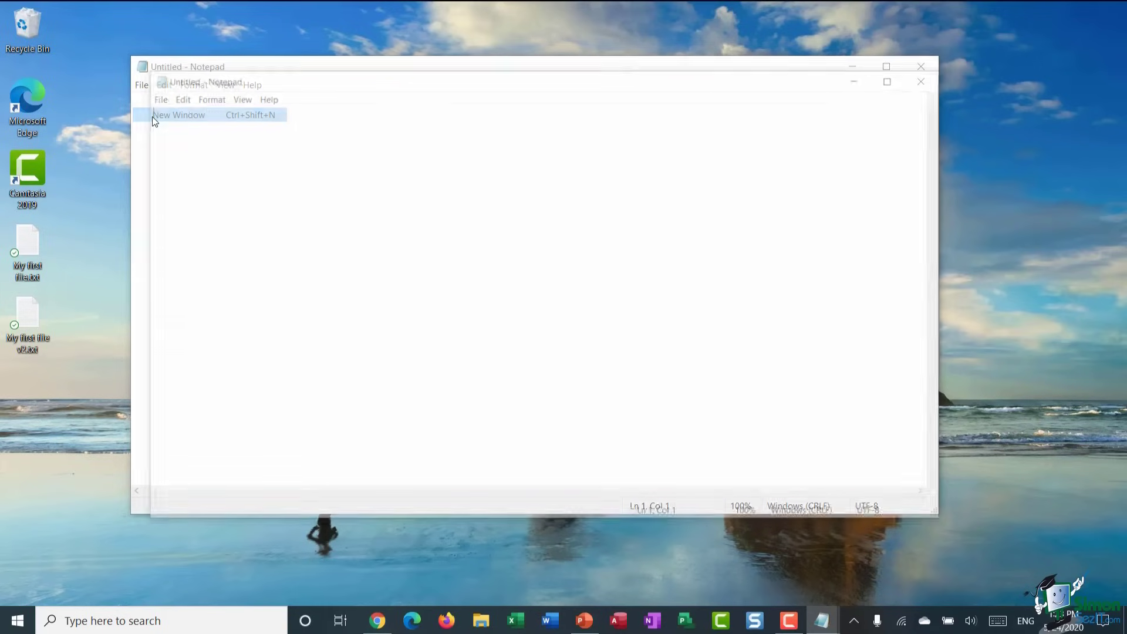
drag(563, 86, 510, 113)
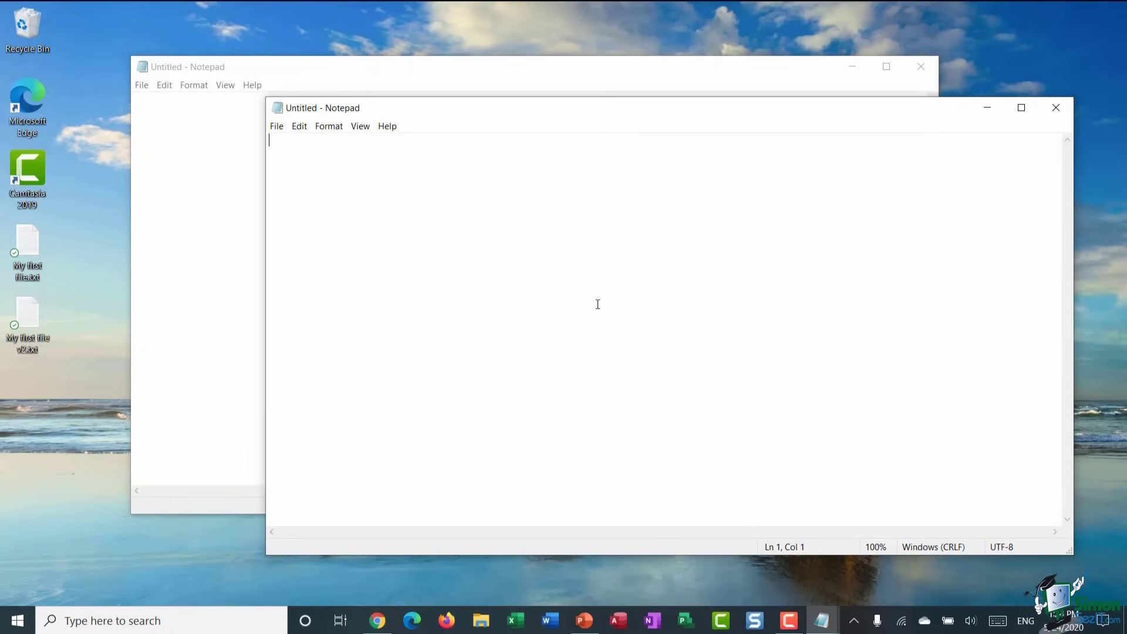
click(1056, 108)
click(921, 67)
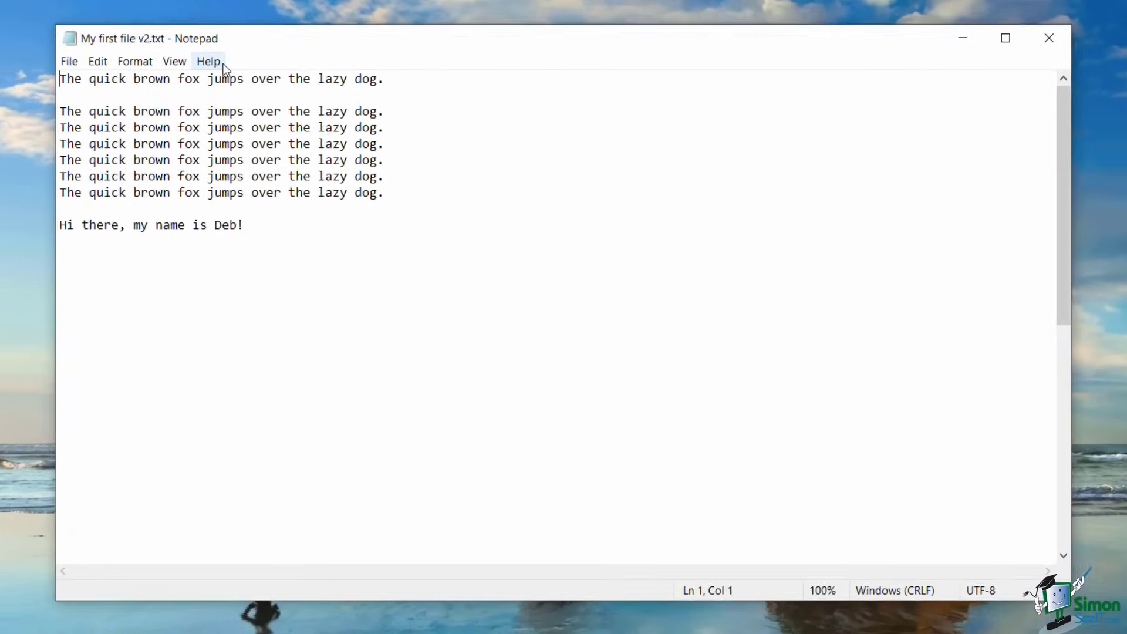
click(70, 61)
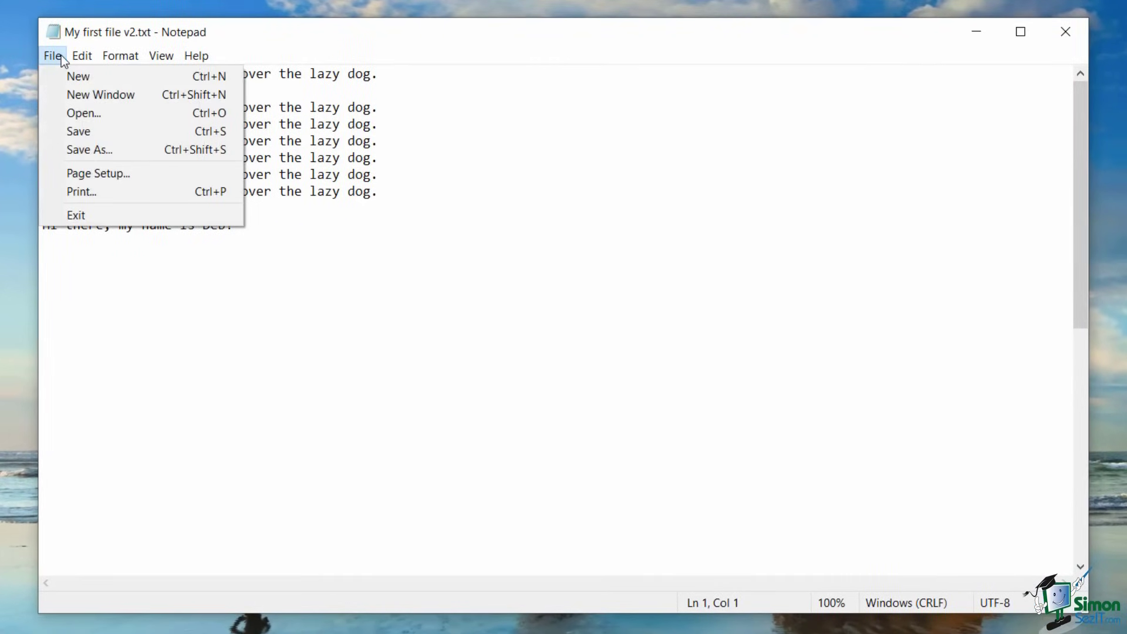
mouse_move(170, 60)
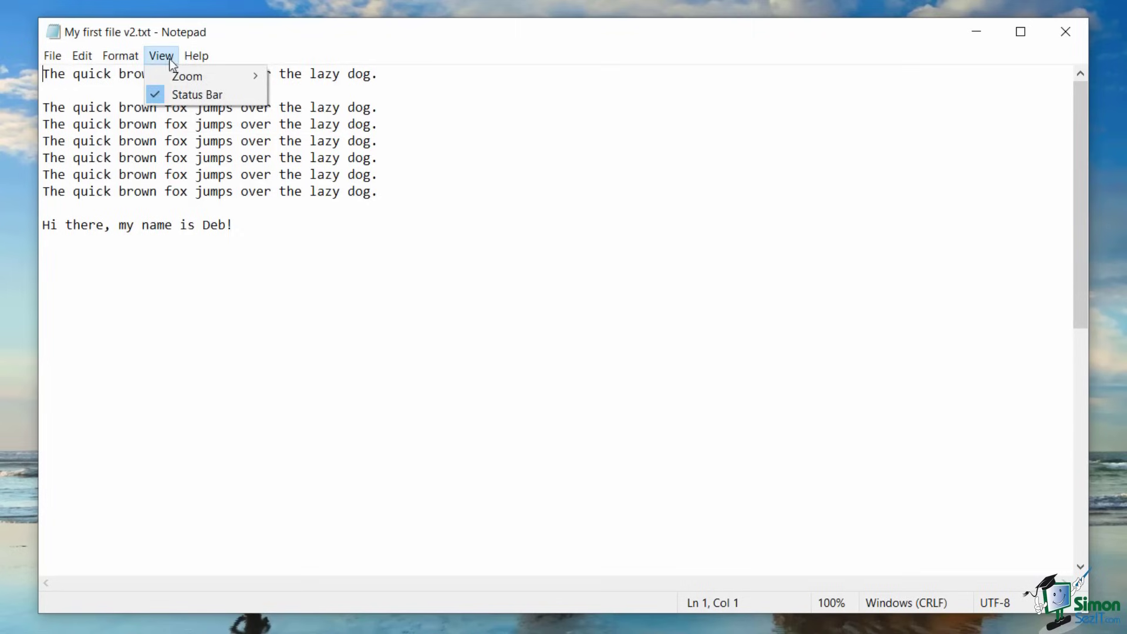
mouse_move(61, 61)
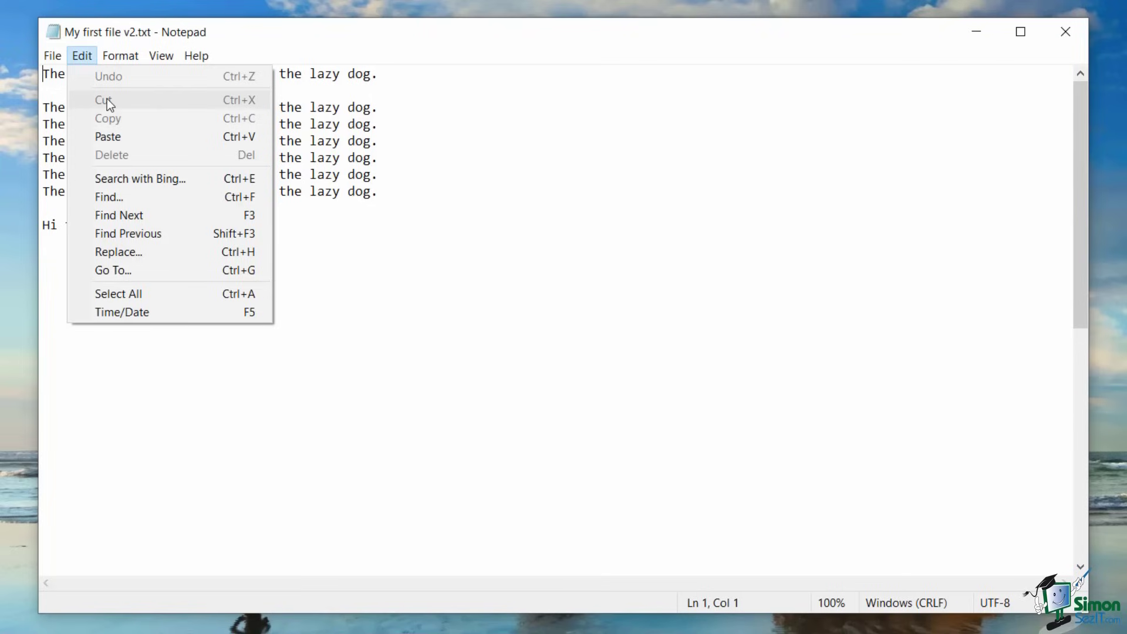
- Cut the first 'quick brown fox' line from the top of My first file v2.txt
click(393, 164)
drag(43, 75, 386, 73)
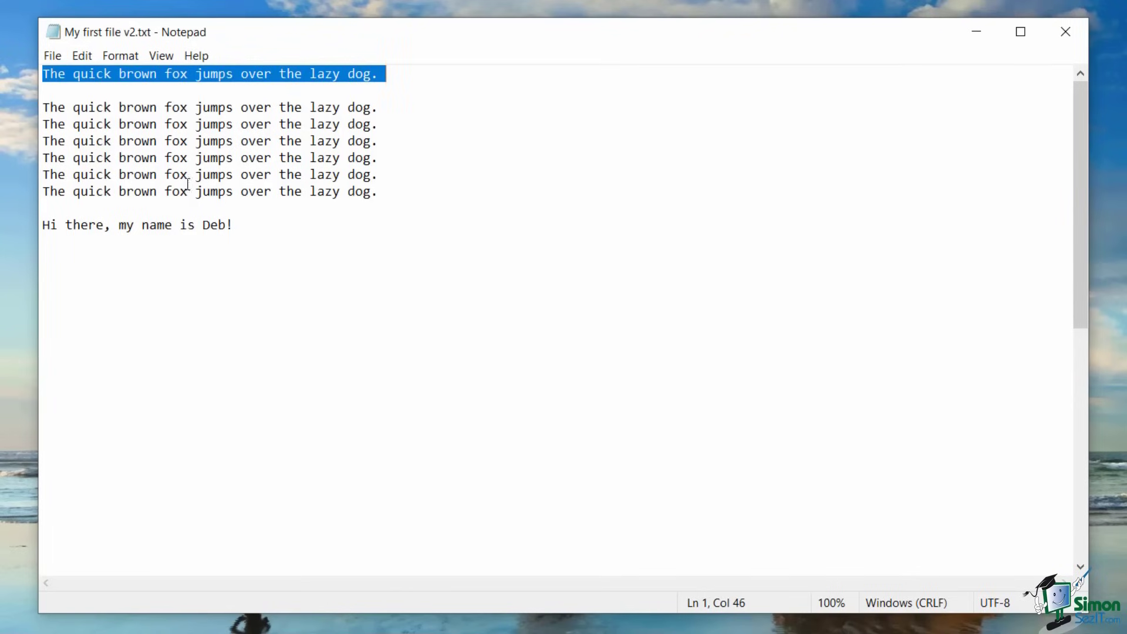
click(81, 57)
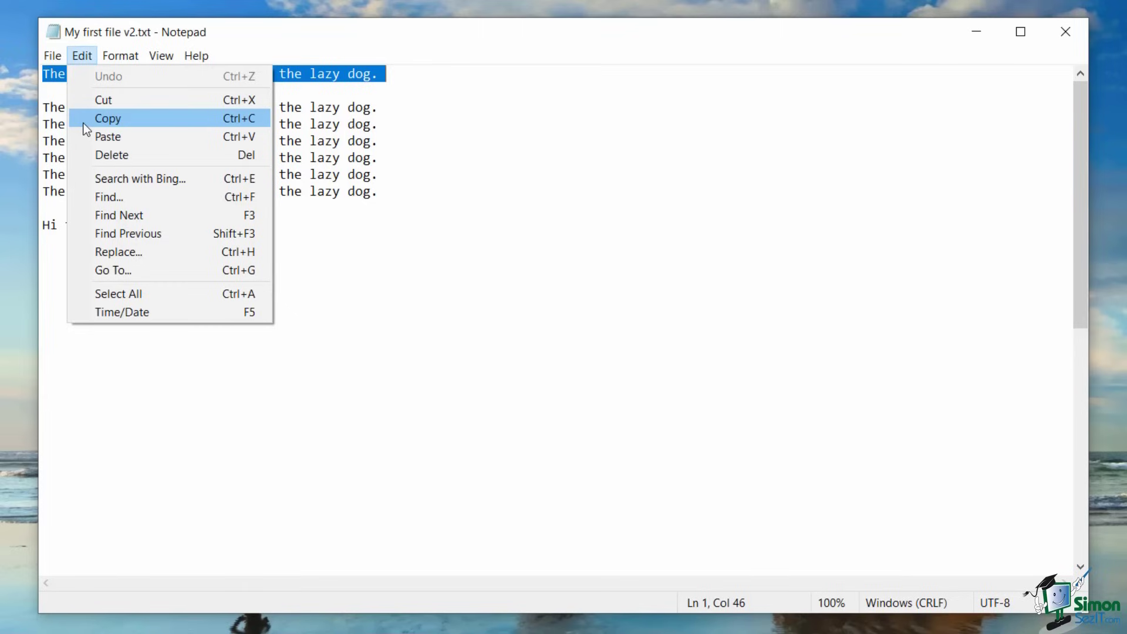
click(88, 101)
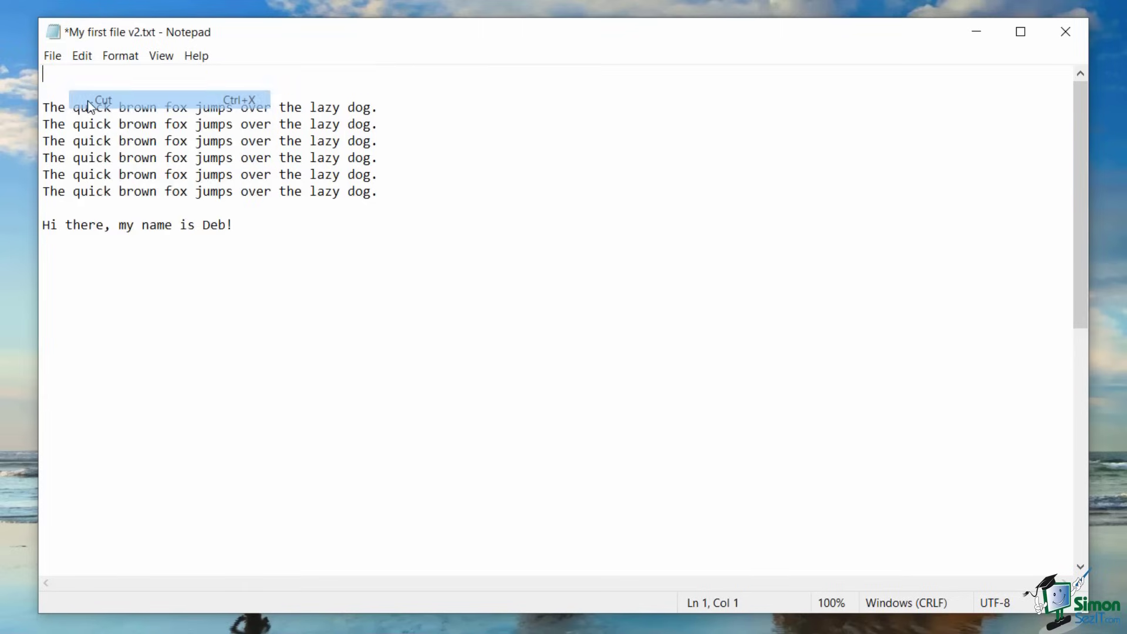
- Paste the cut line at the end of the document, below the greeting
click(62, 262)
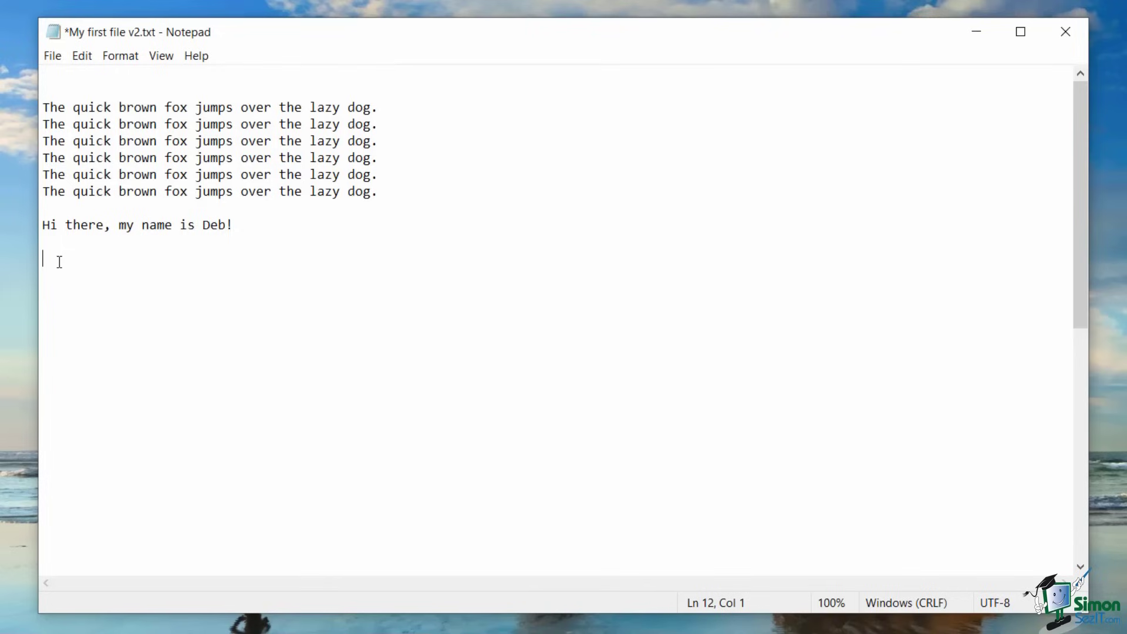
click(52, 55)
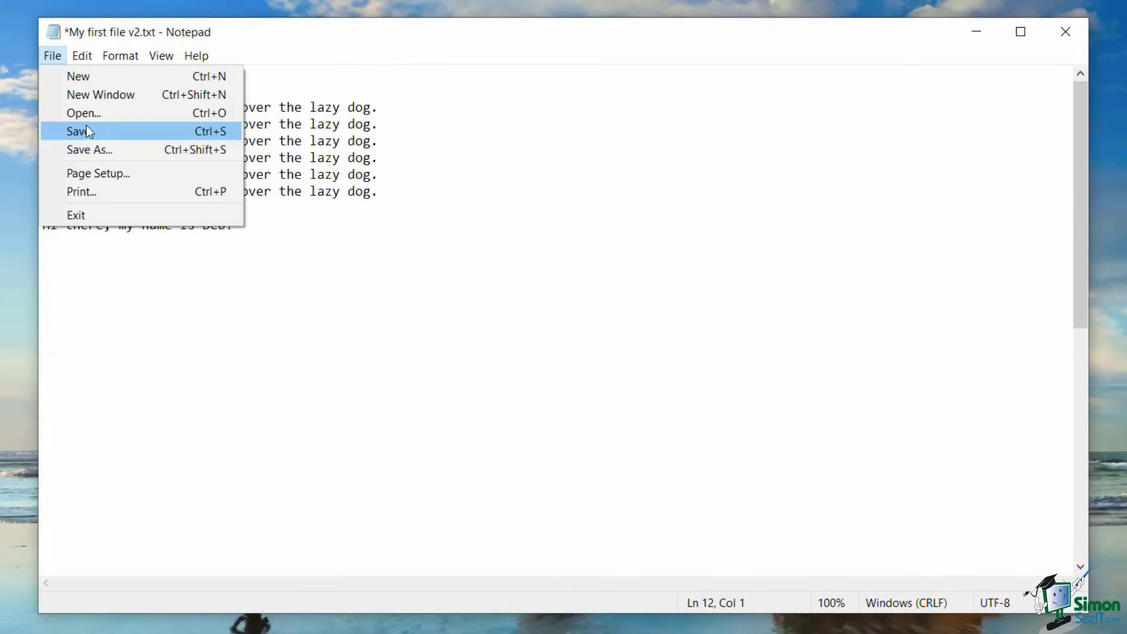
click(82, 55)
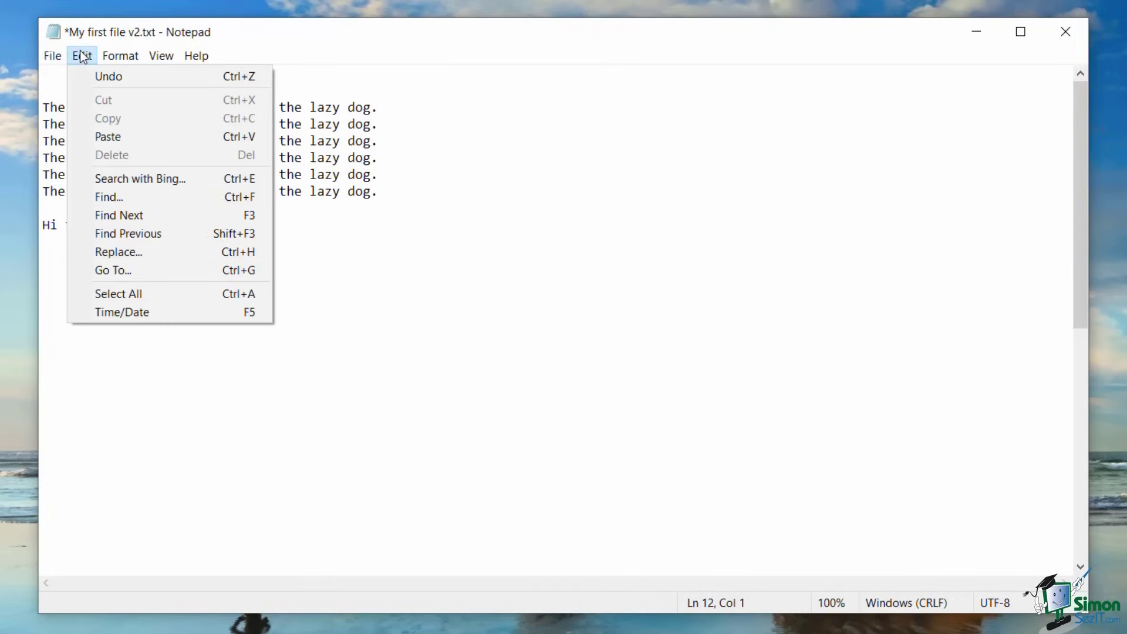
click(87, 140)
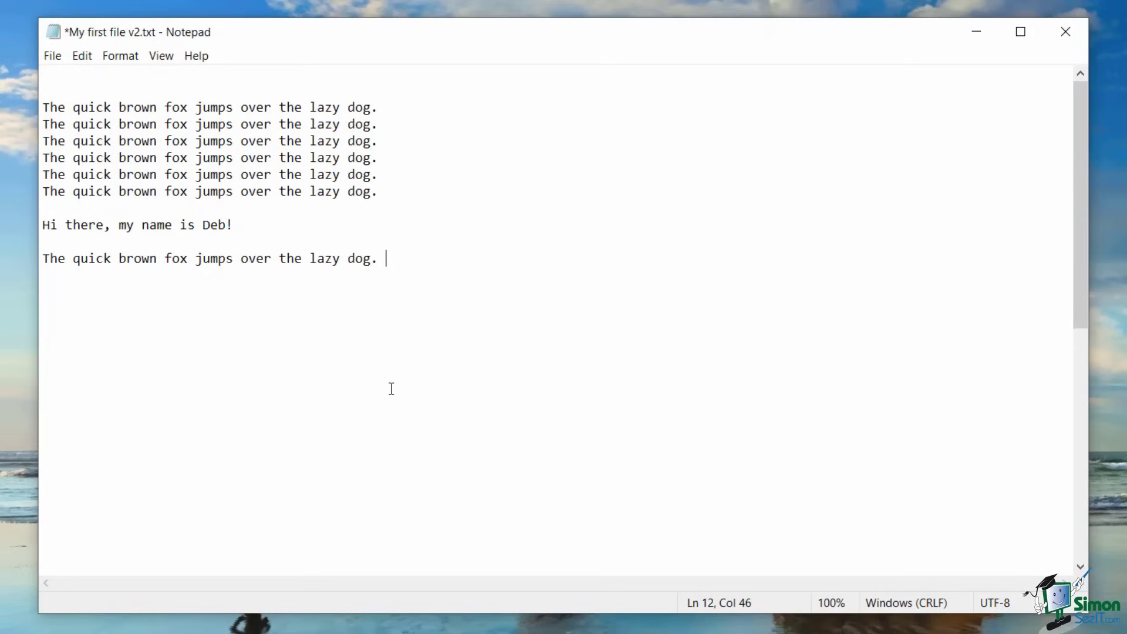
click(89, 59)
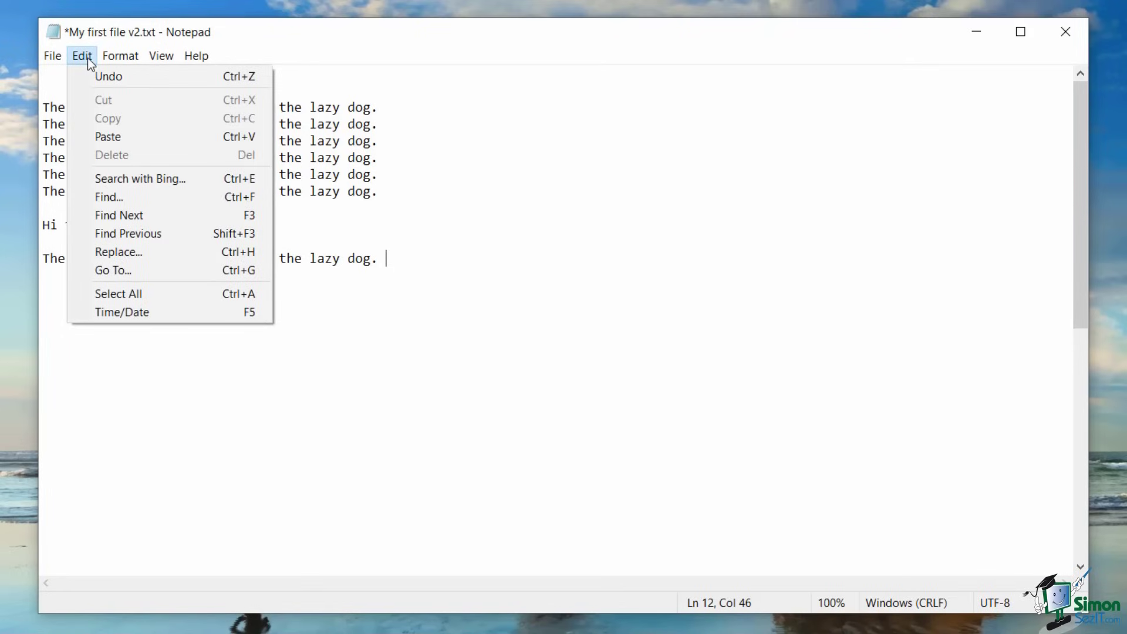
mouse_move(108, 58)
mouse_move(117, 56)
mouse_move(52, 58)
mouse_move(204, 58)
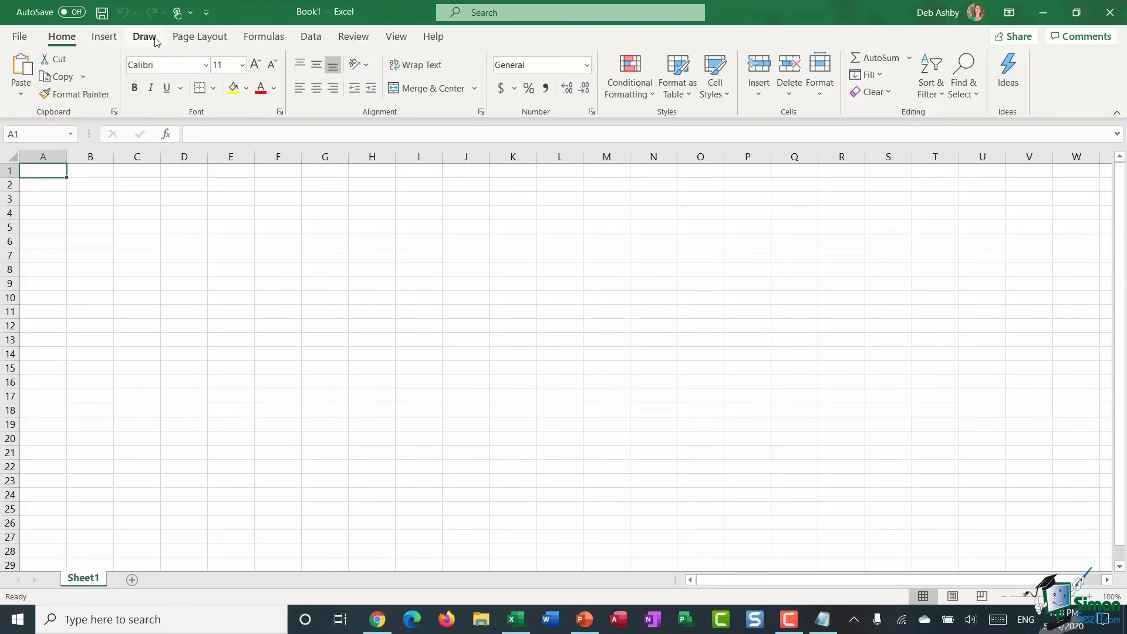
click(105, 37)
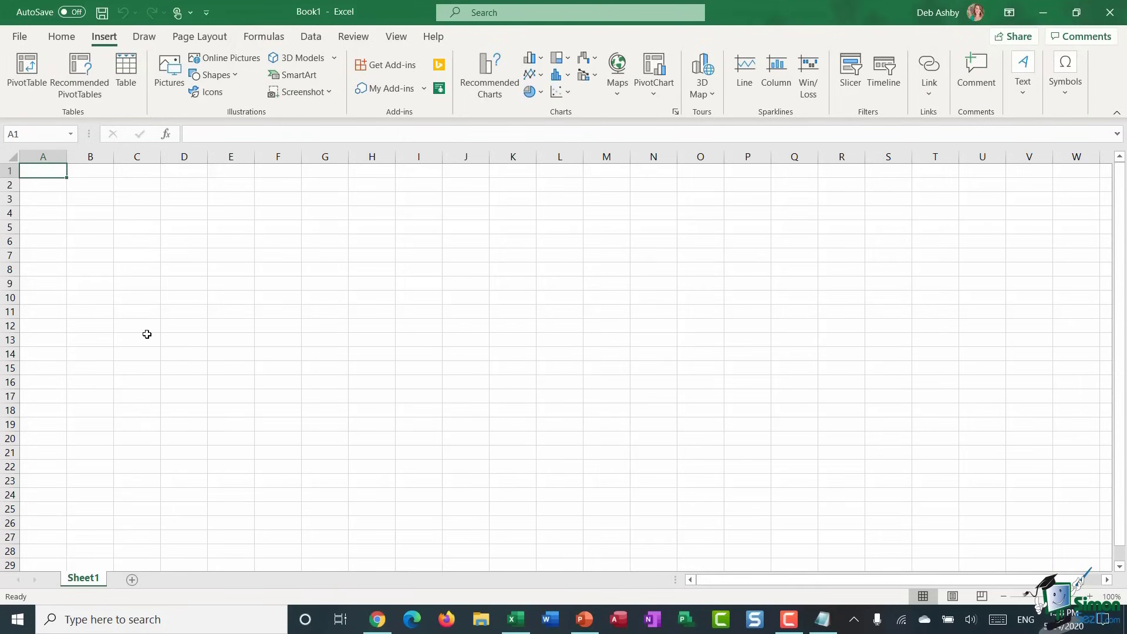
click(145, 39)
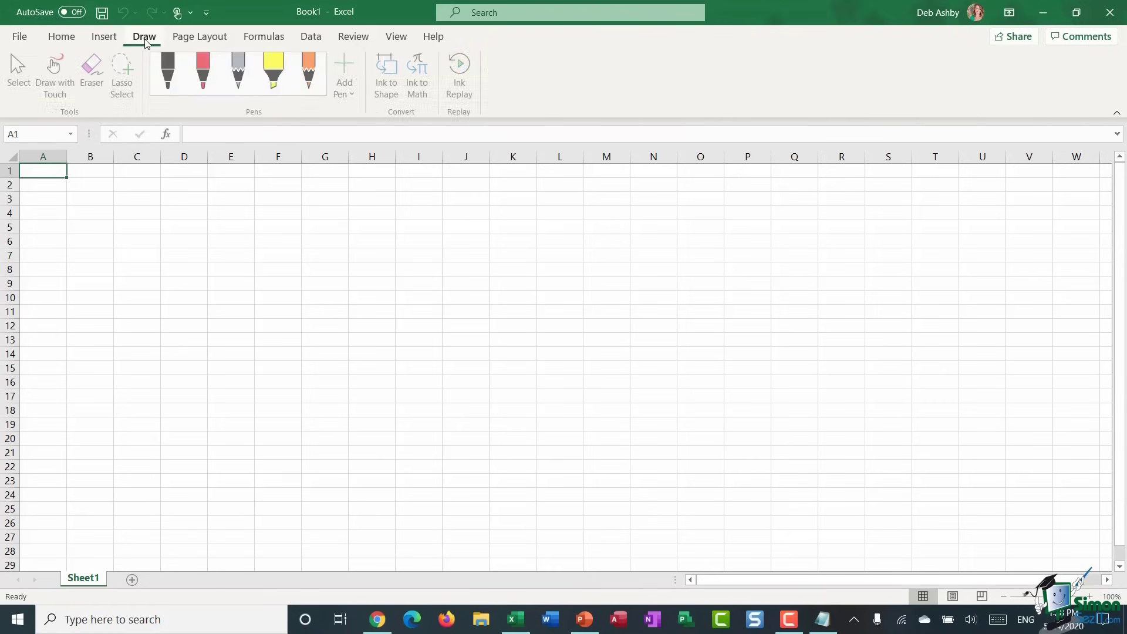
click(179, 39)
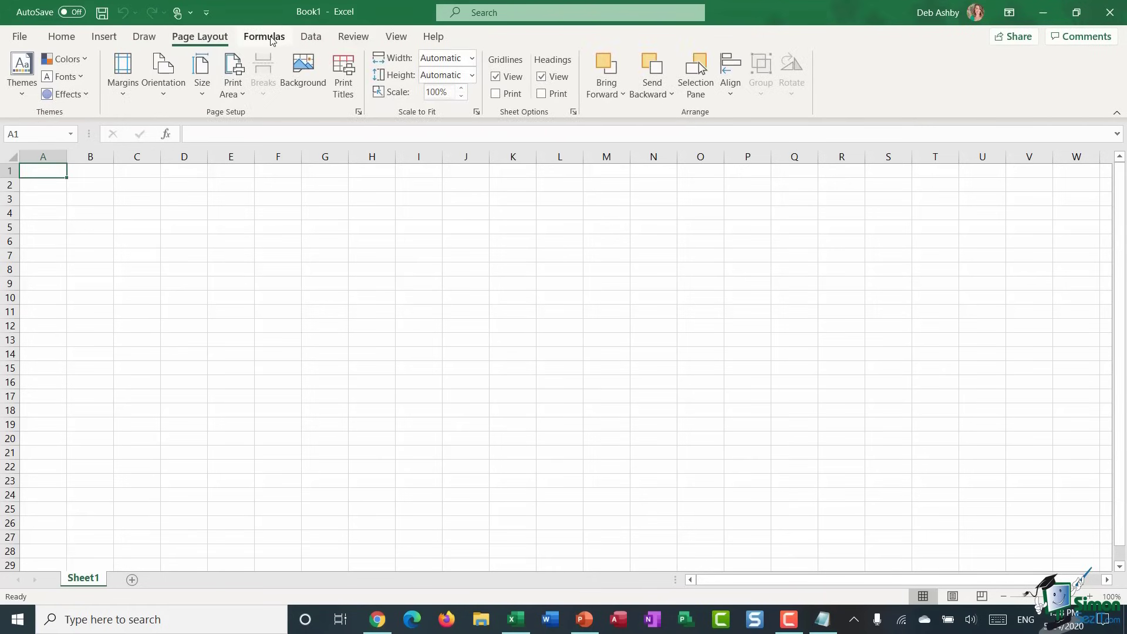
click(270, 39)
click(311, 38)
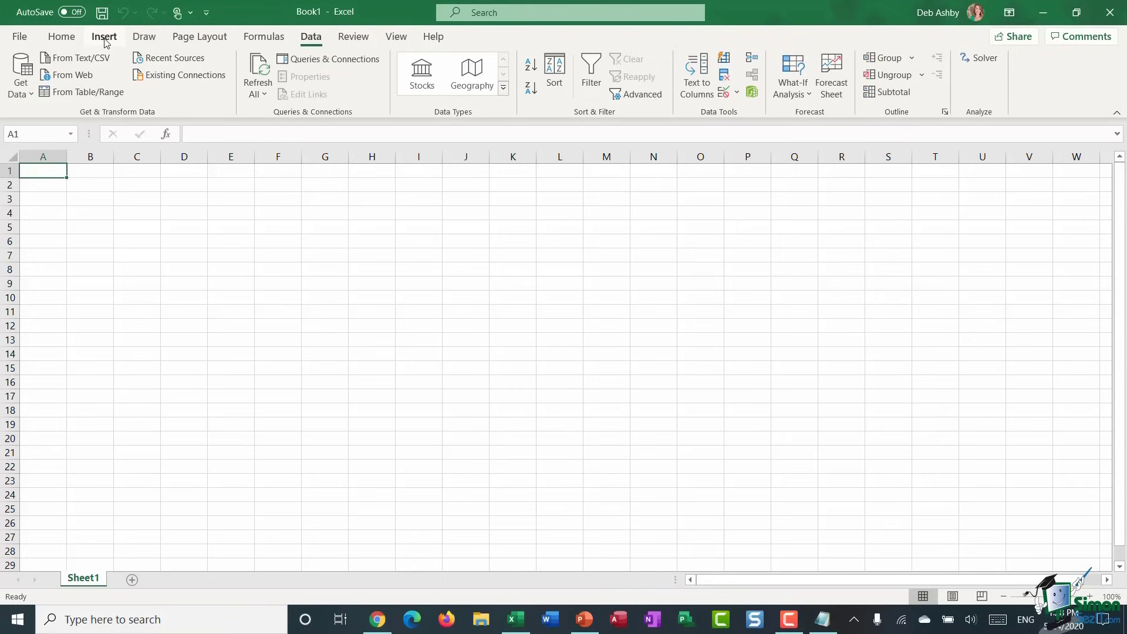
click(62, 42)
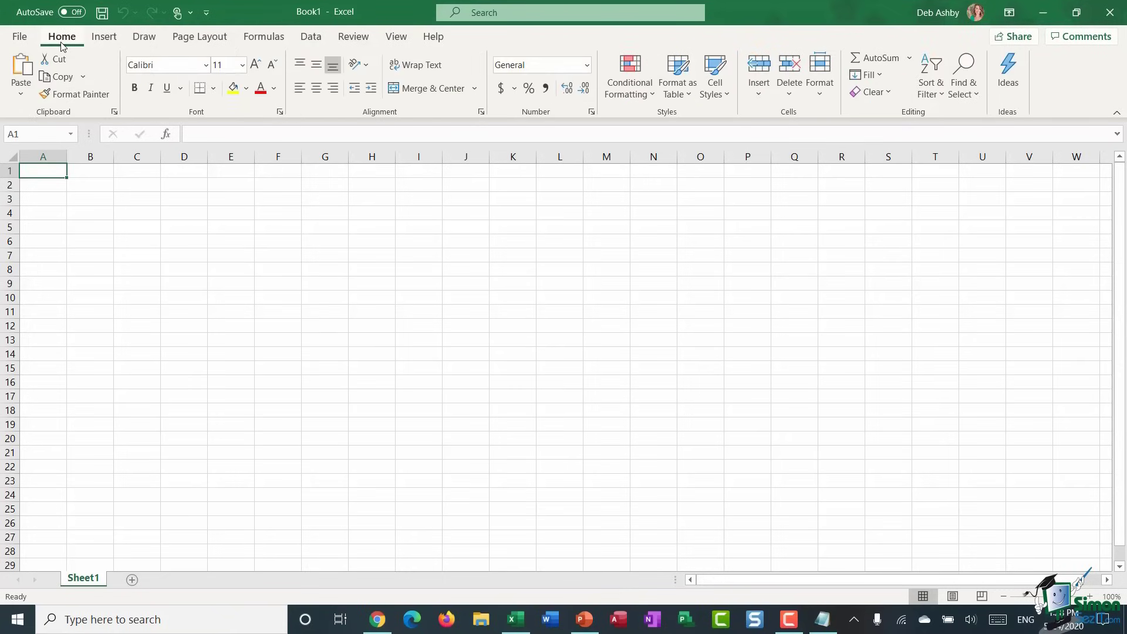
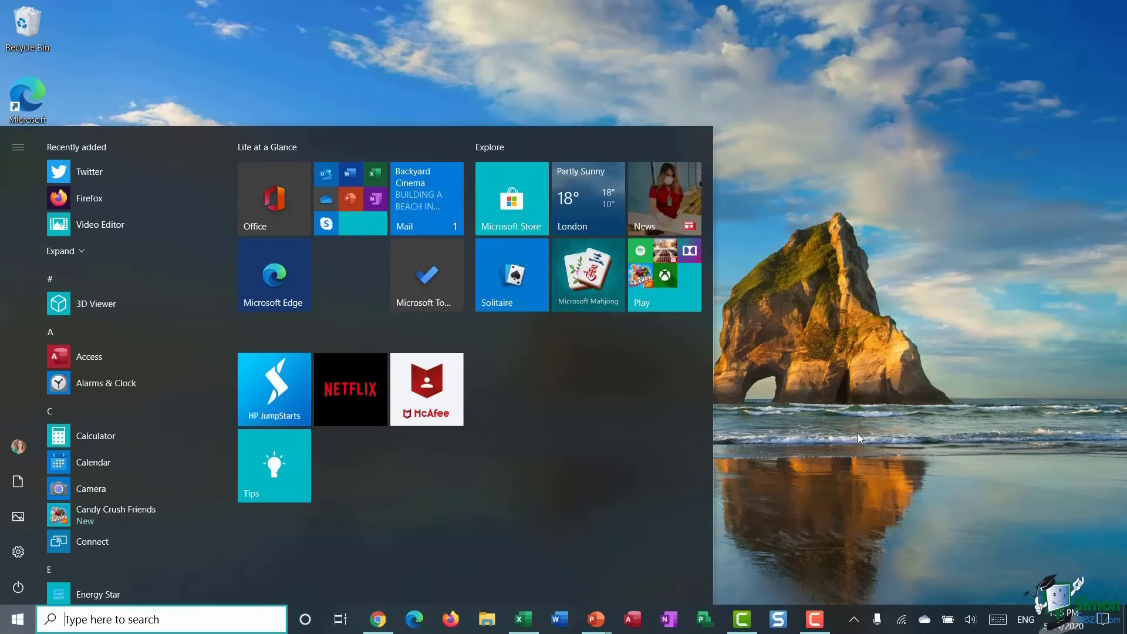
- Resize the open Start menu taller and wider by dragging its top and right edges
mouse_move(202, 127)
mouse_down()
mouse_move(204, 38)
mouse_move(203, 111)
mouse_up()
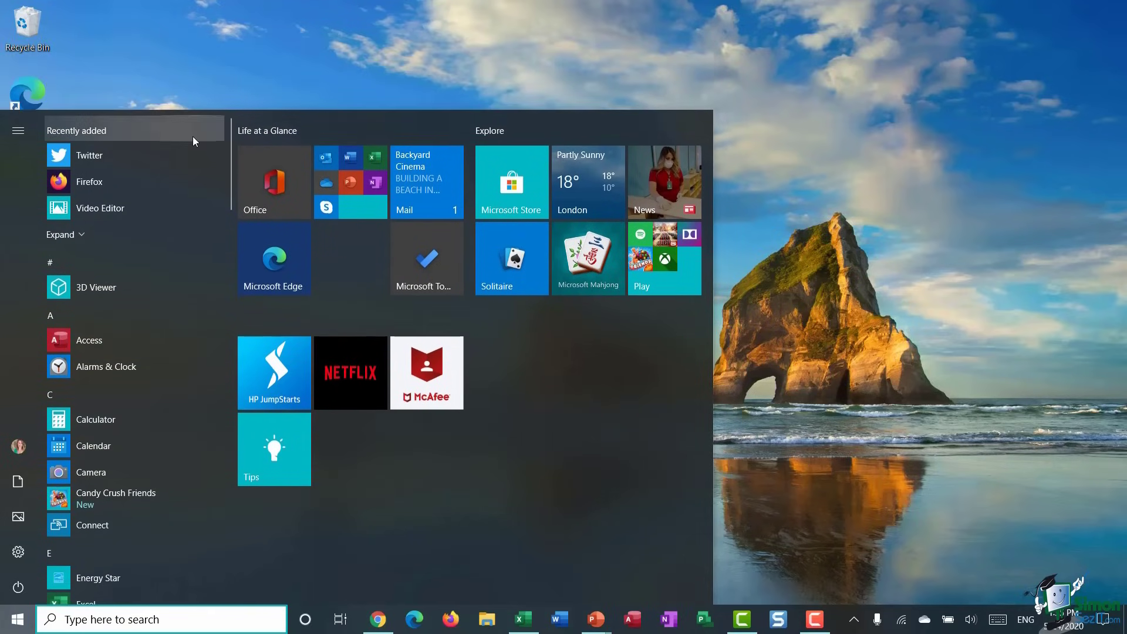
drag(713, 385, 725, 410)
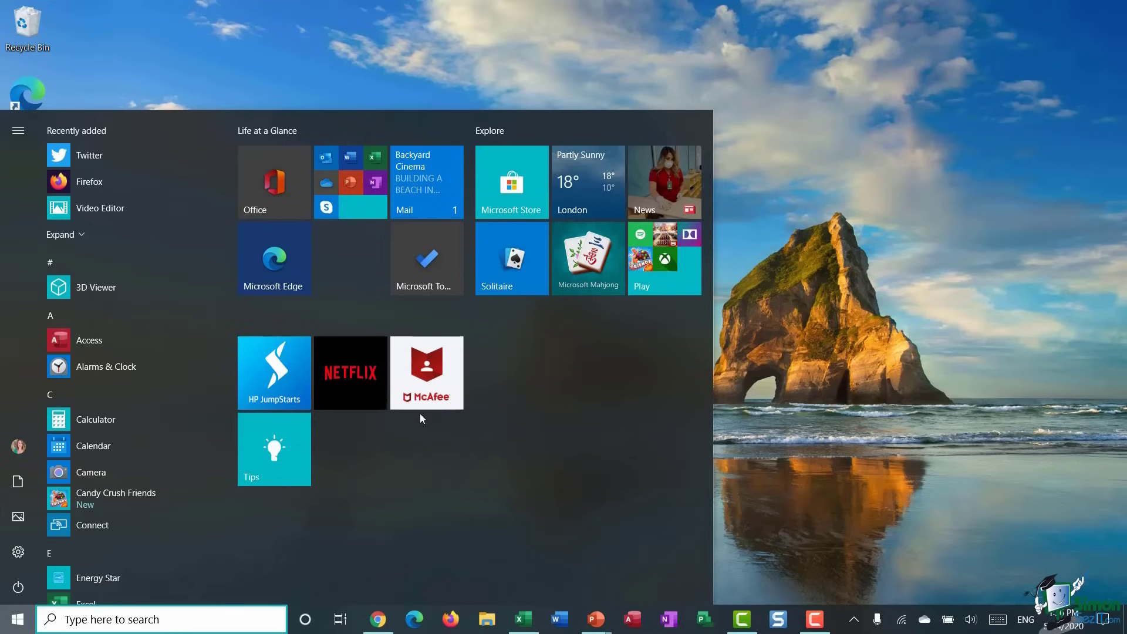
- Turn on Use Start full screen in Personalisation settings and try the full-screen Start menu
click(826, 227)
right_click(826, 227)
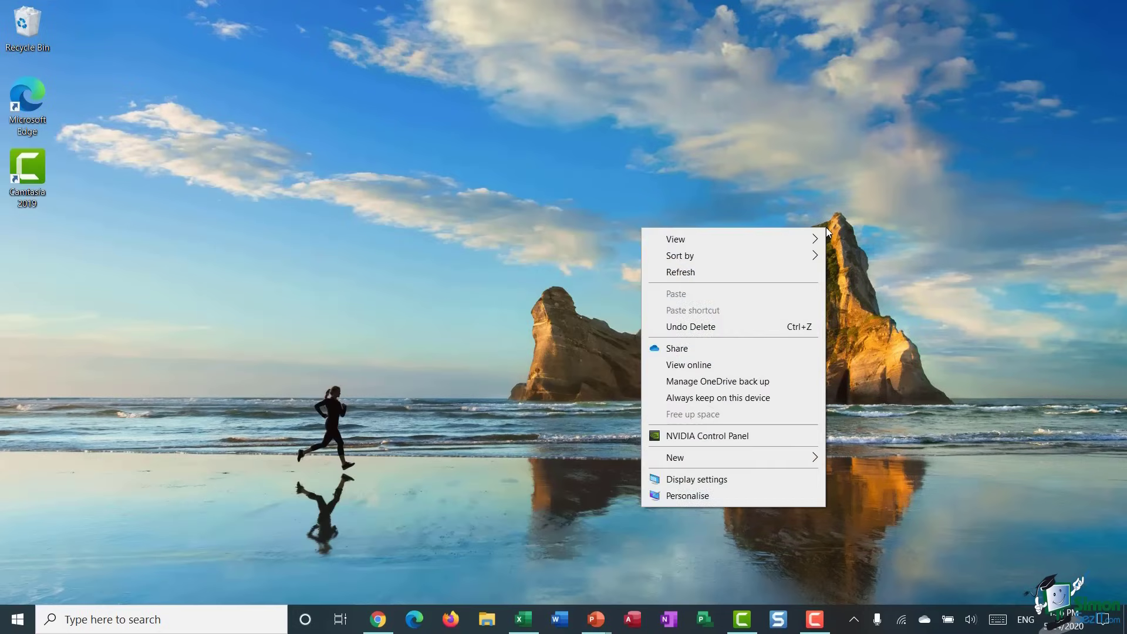
click(702, 496)
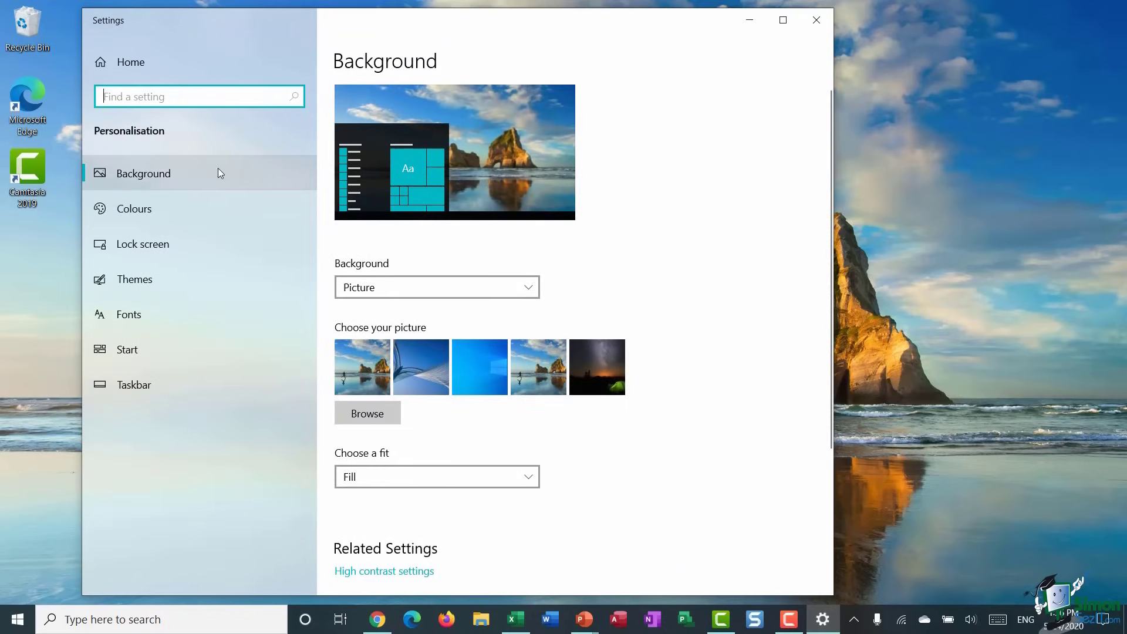
click(137, 349)
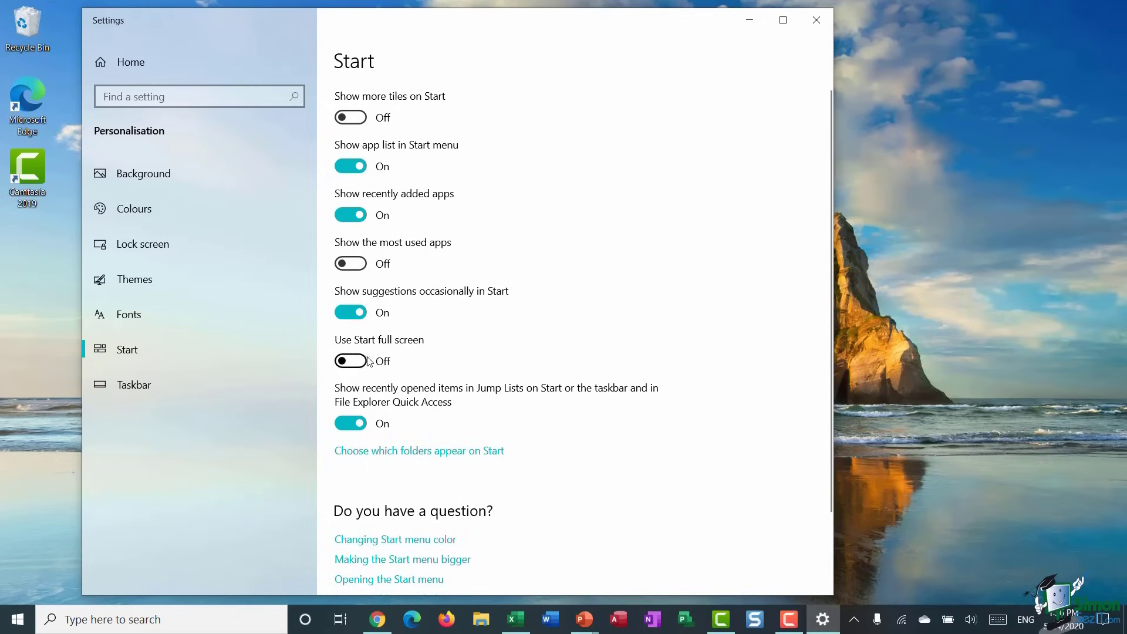
click(361, 364)
click(818, 23)
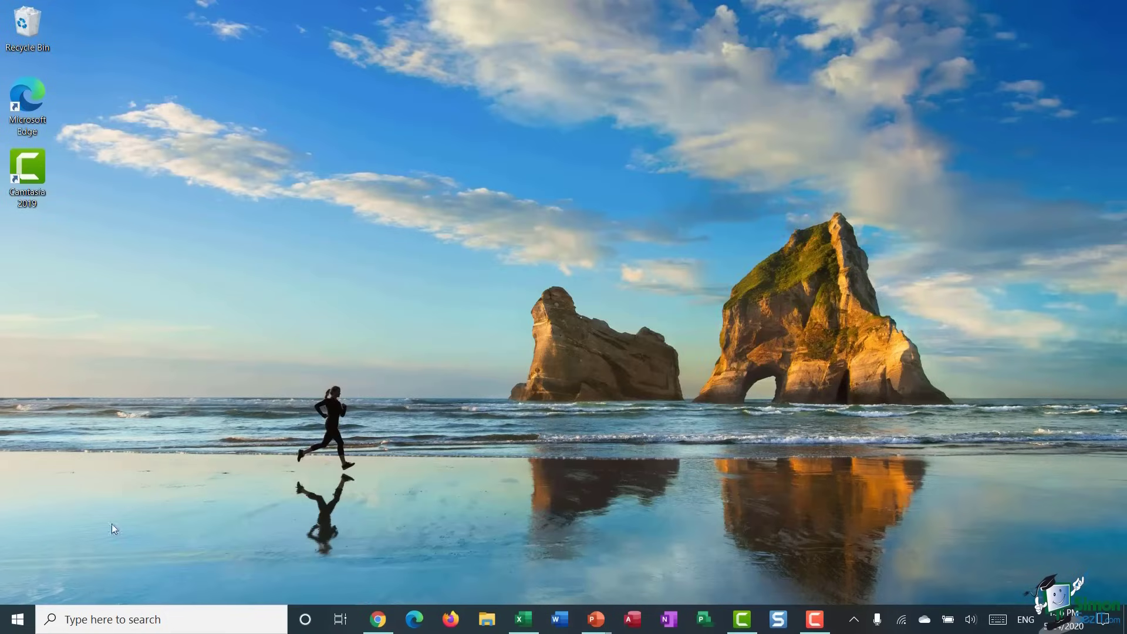
click(18, 620)
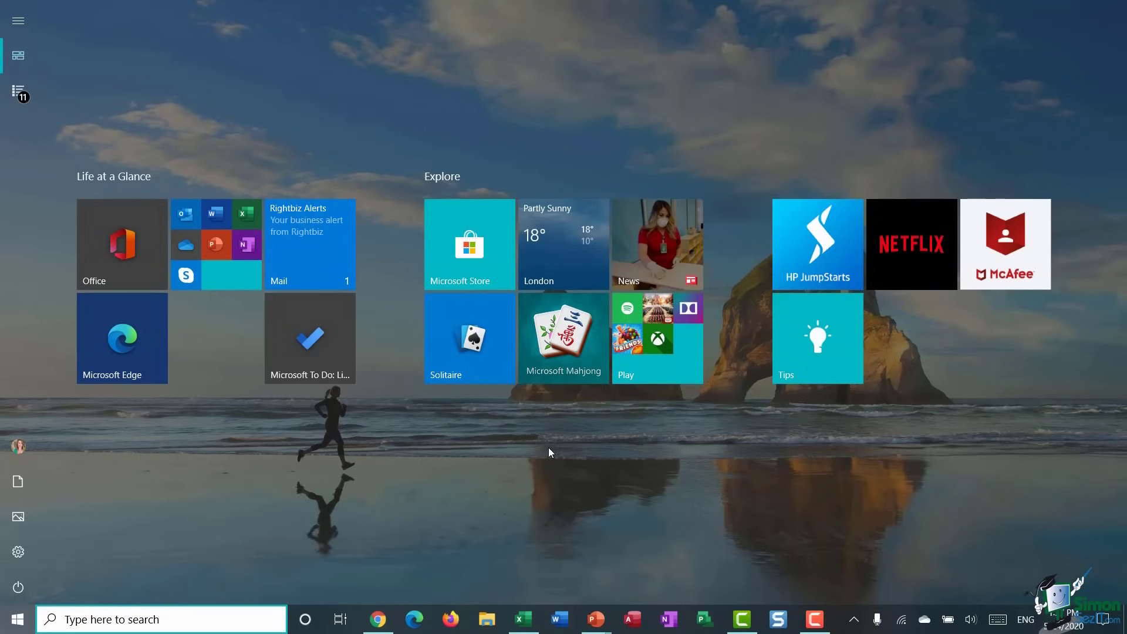
click(17, 619)
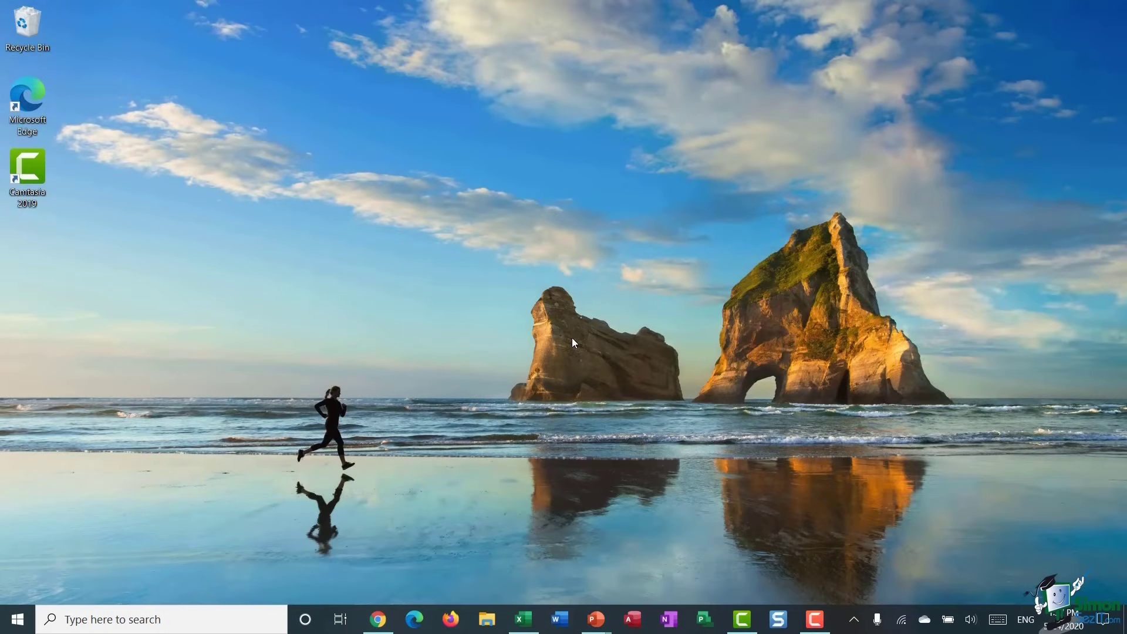
- Turn Use Start full screen back off and go to the Colours page
right_click(593, 172)
click(494, 441)
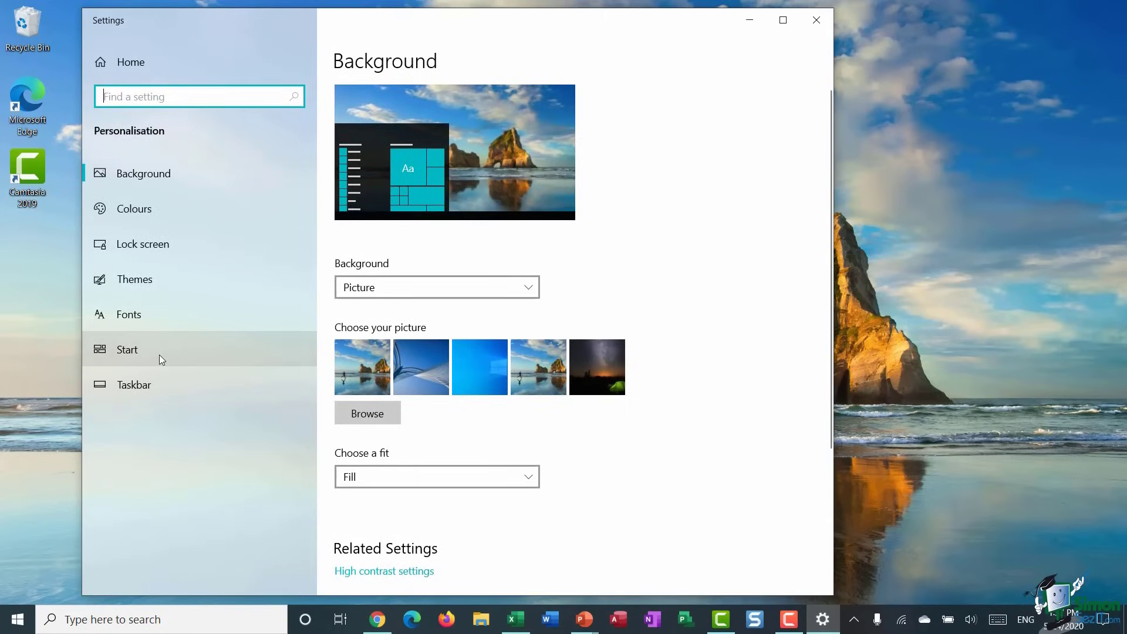
click(160, 355)
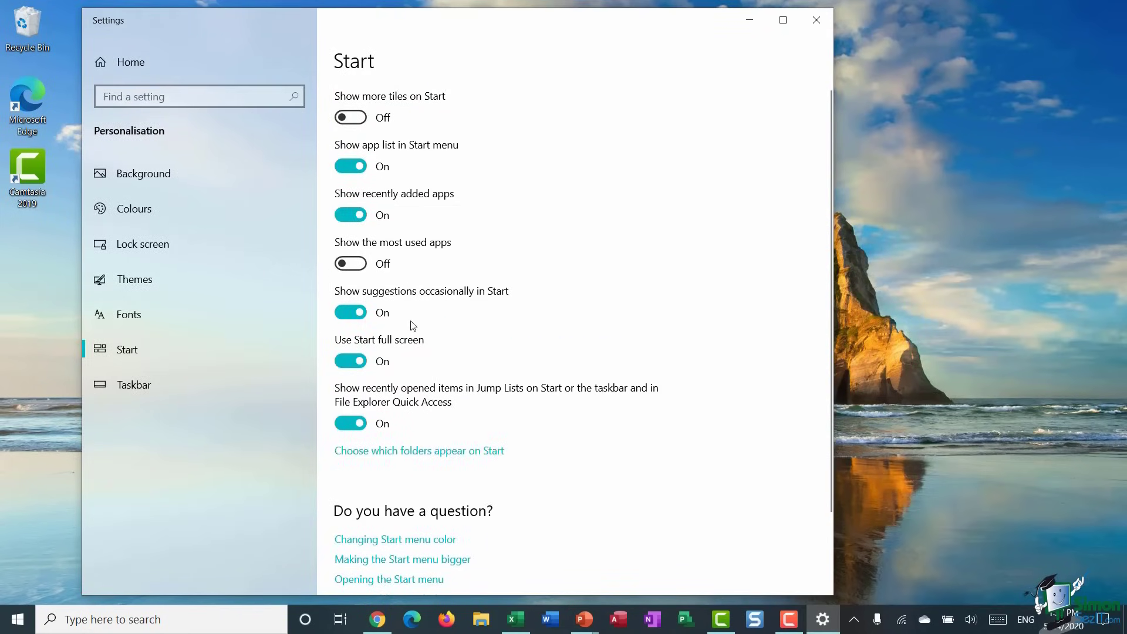
click(339, 361)
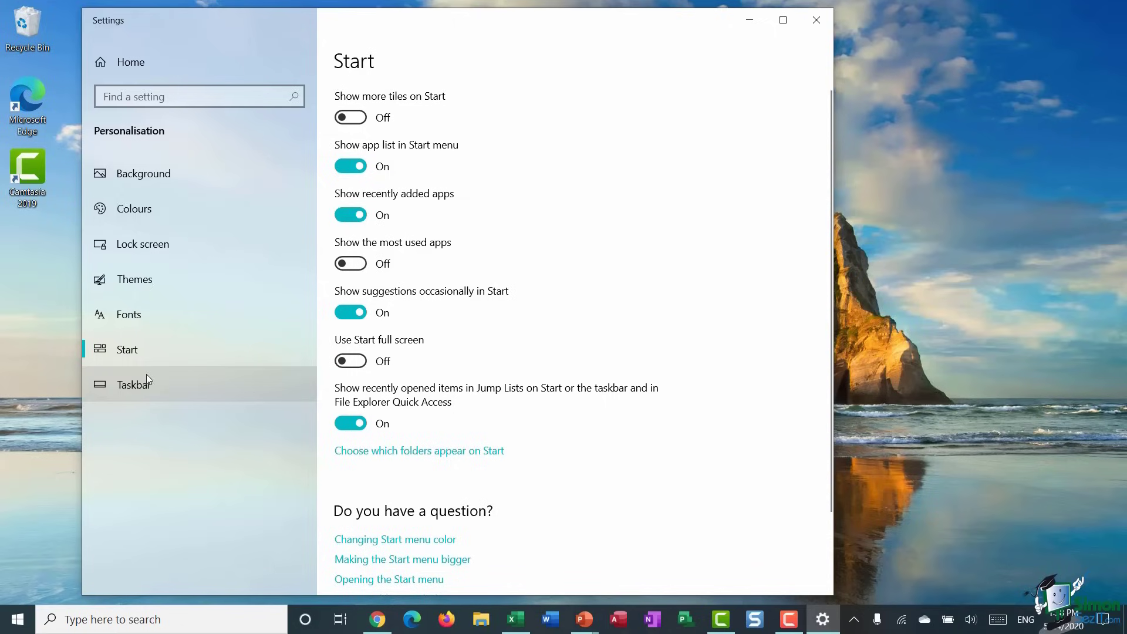
click(149, 212)
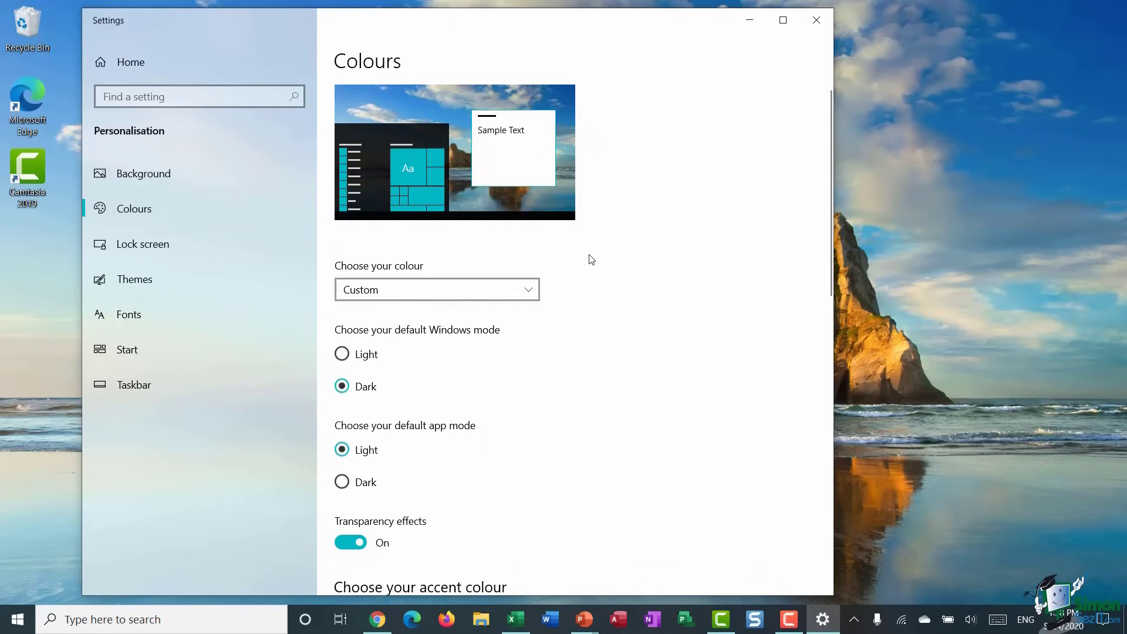
- Switch the colour scheme to Dark, then Light, and toggle transparency effects off and back on
click(527, 289)
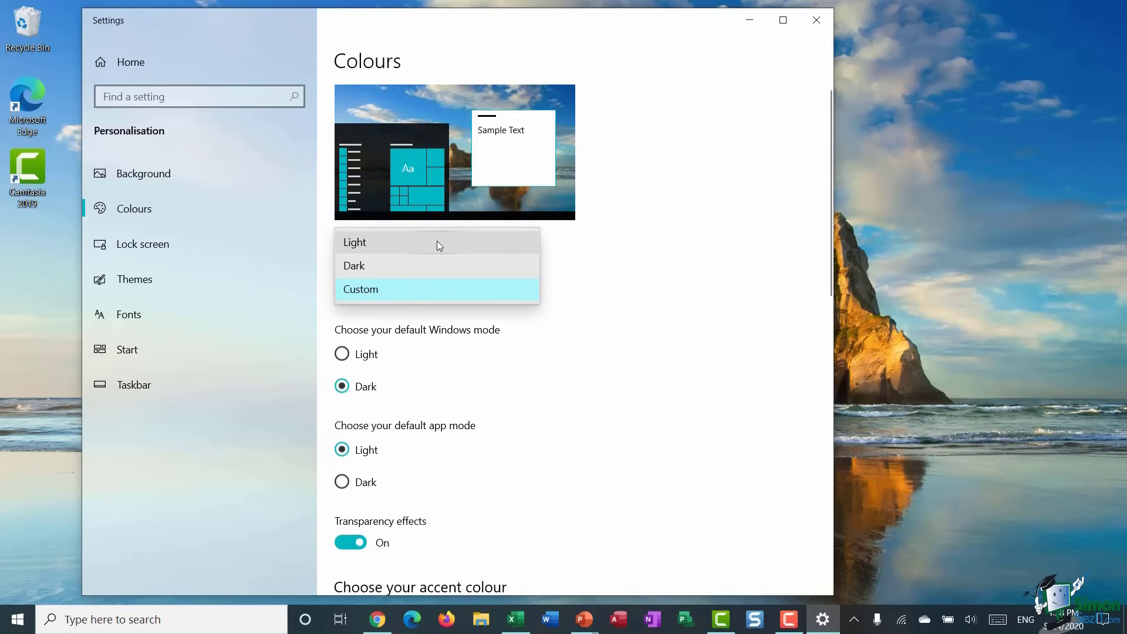
click(421, 262)
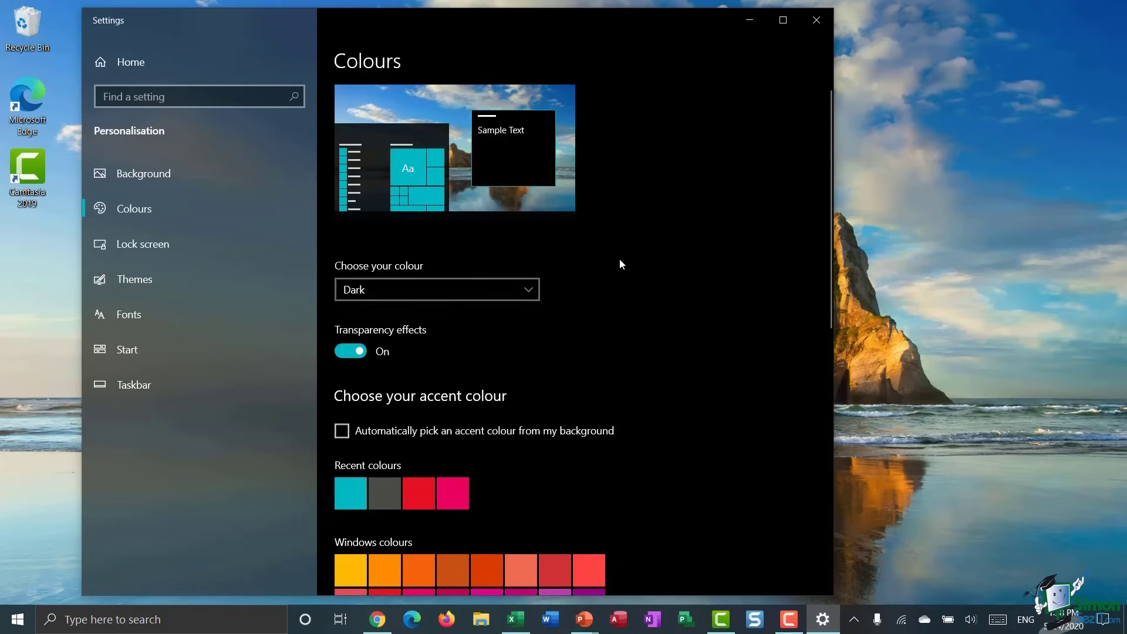
click(531, 293)
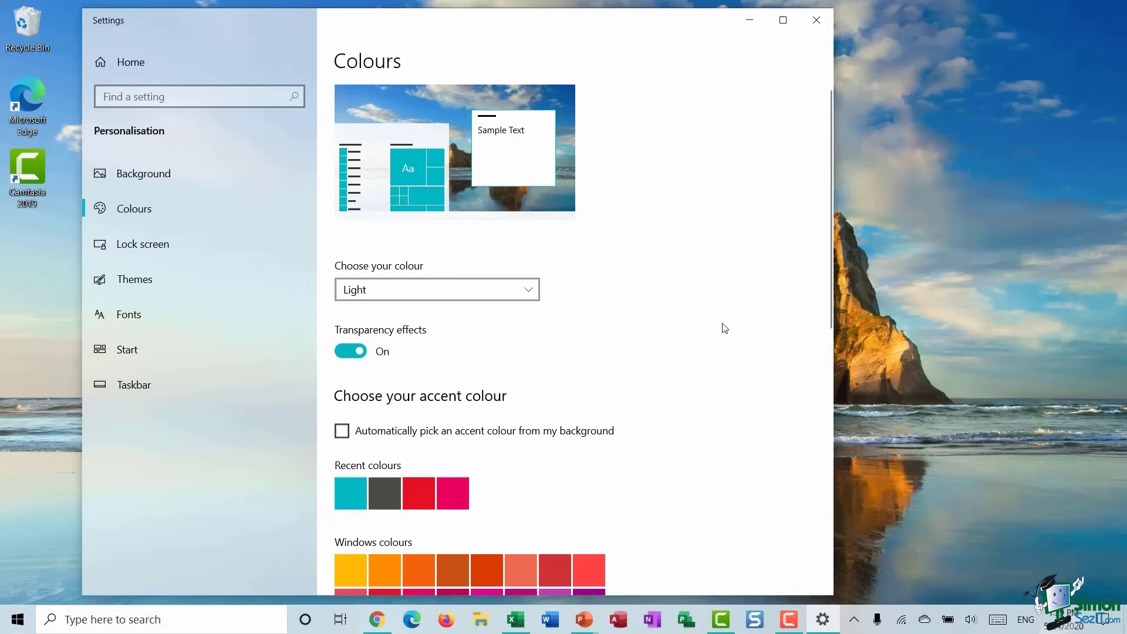
scroll(563, 333, down, 3)
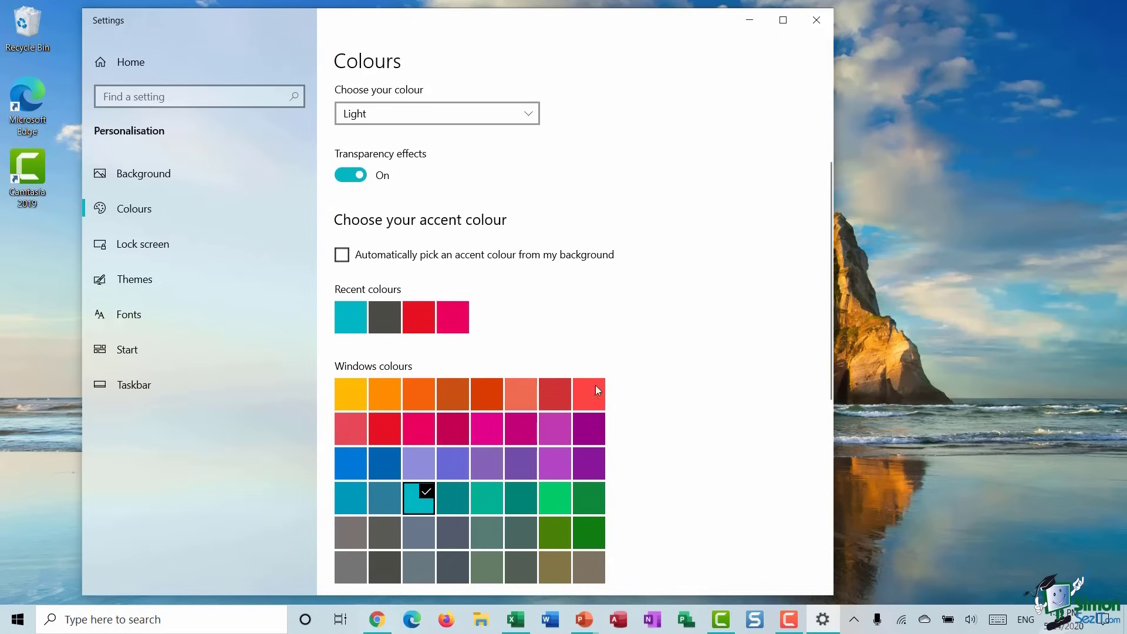
click(346, 176)
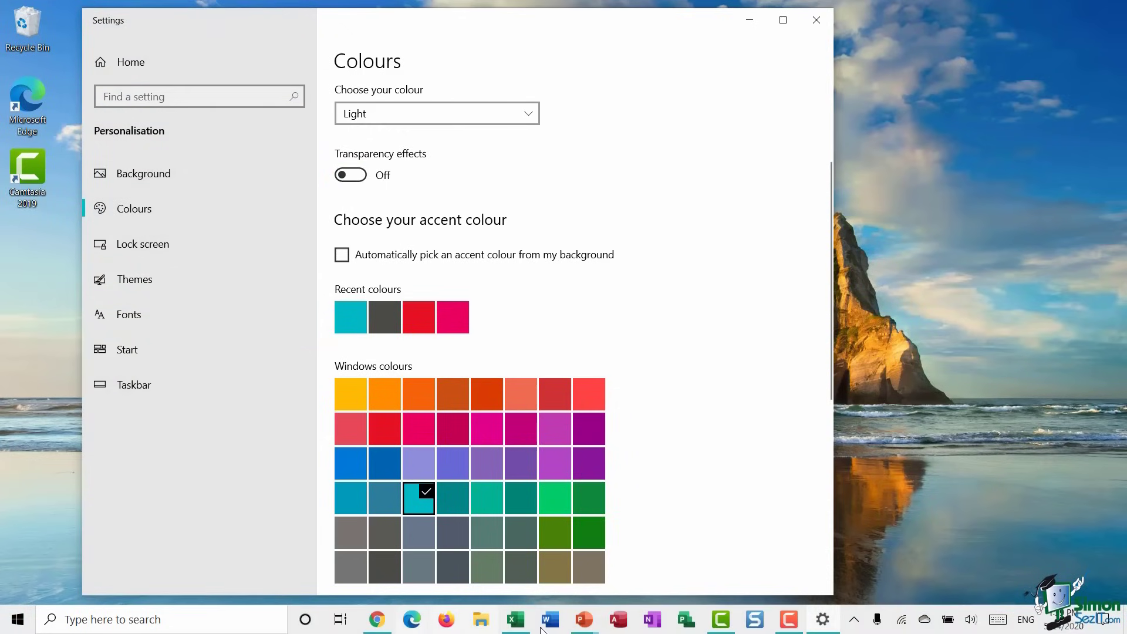
click(350, 175)
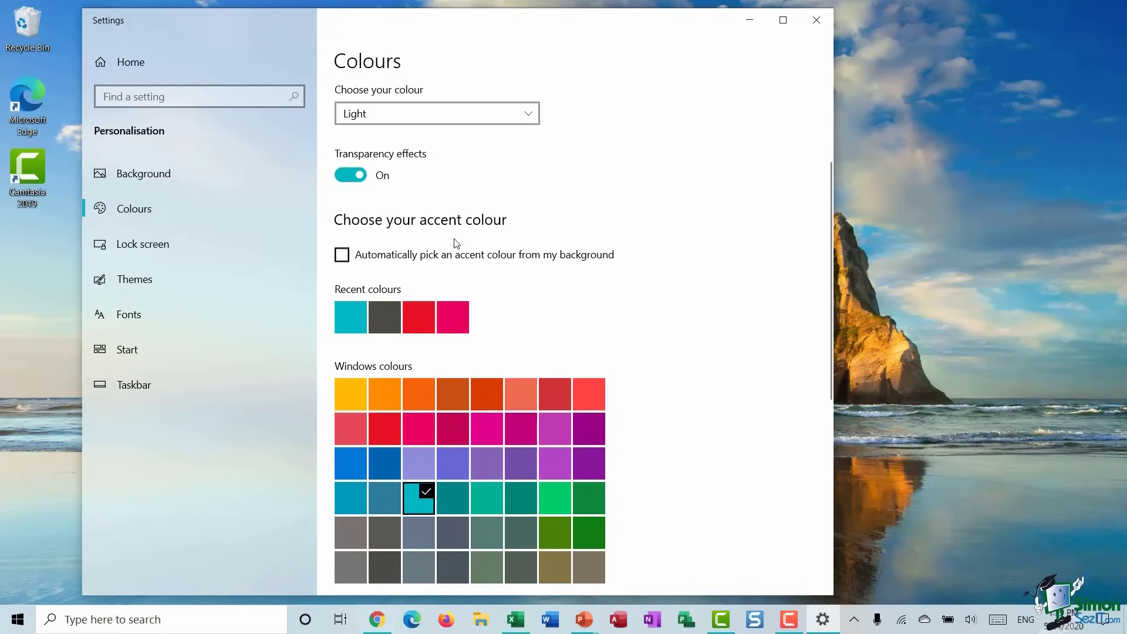
click(529, 113)
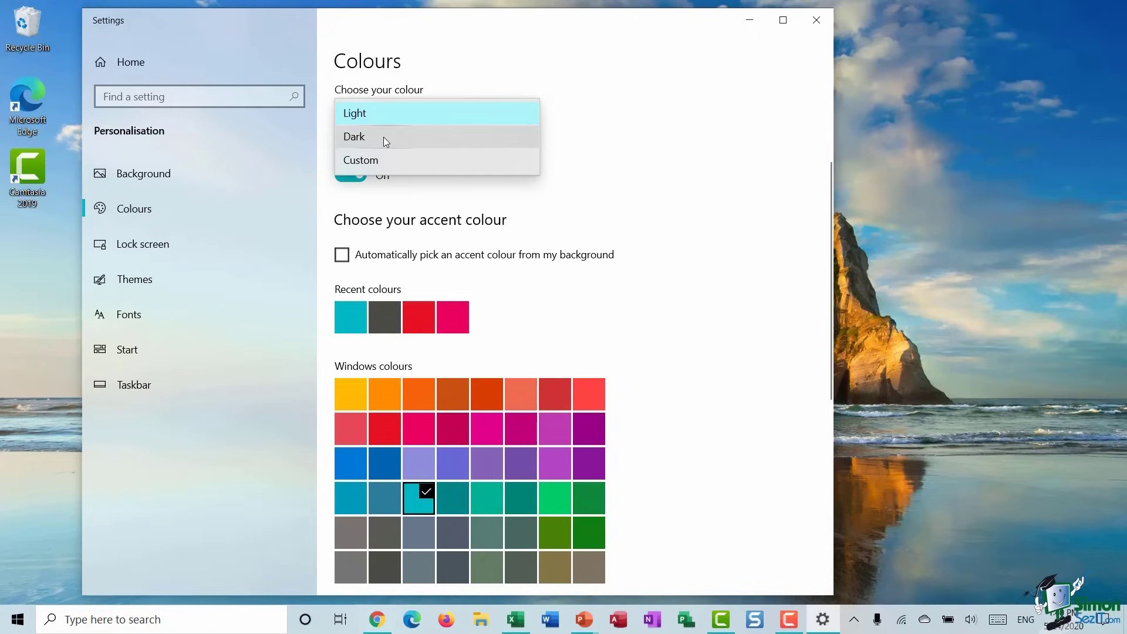
- Return to Custom colours with Dark Windows mode and a dark grey accent, then show Start
click(383, 136)
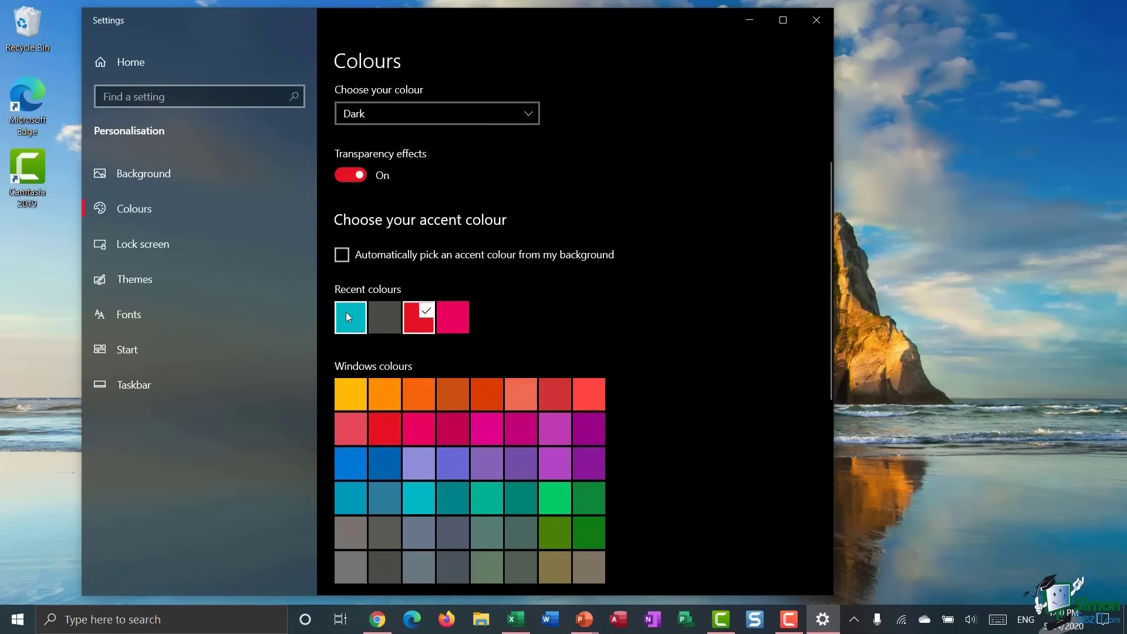
scroll(658, 321, down, 5)
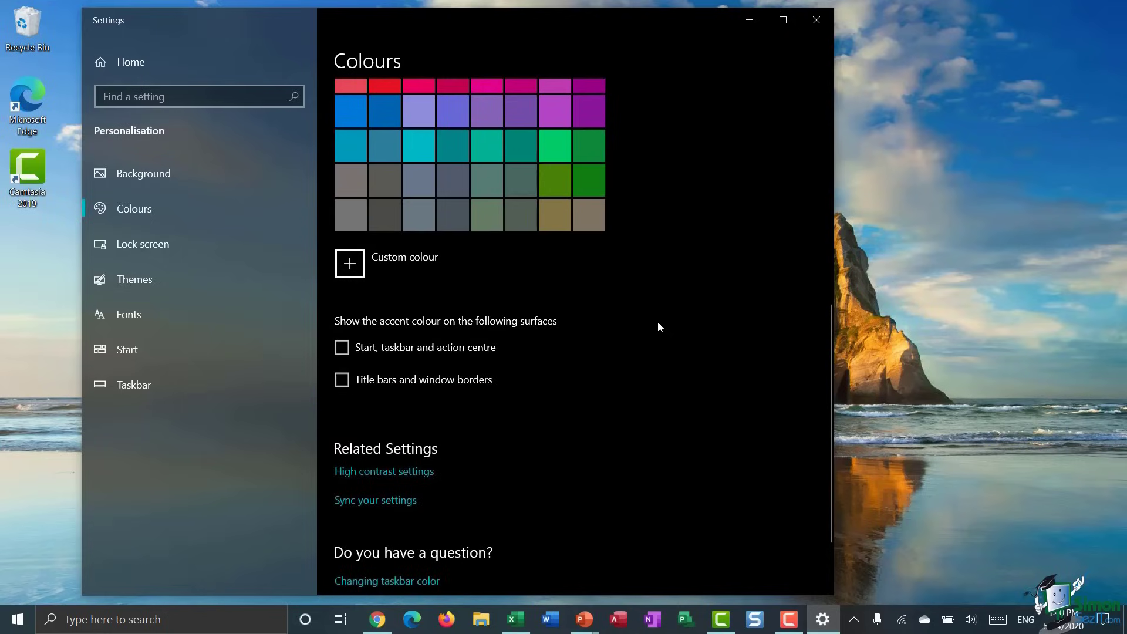
scroll(657, 326, up, 6)
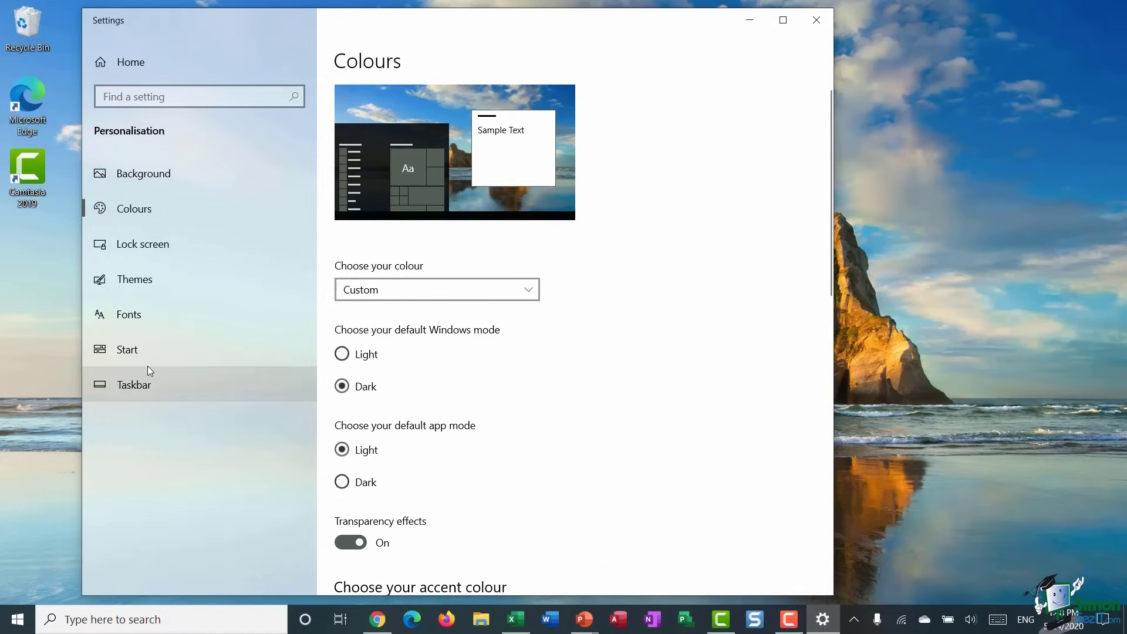
click(147, 351)
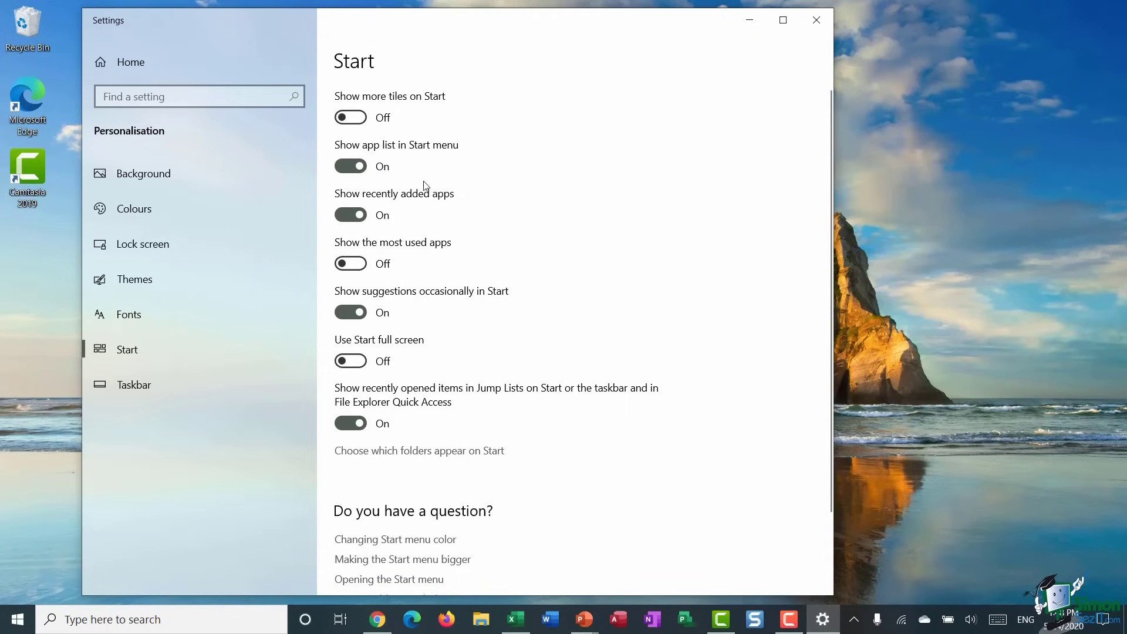
click(117, 210)
scroll(702, 228, down, 5)
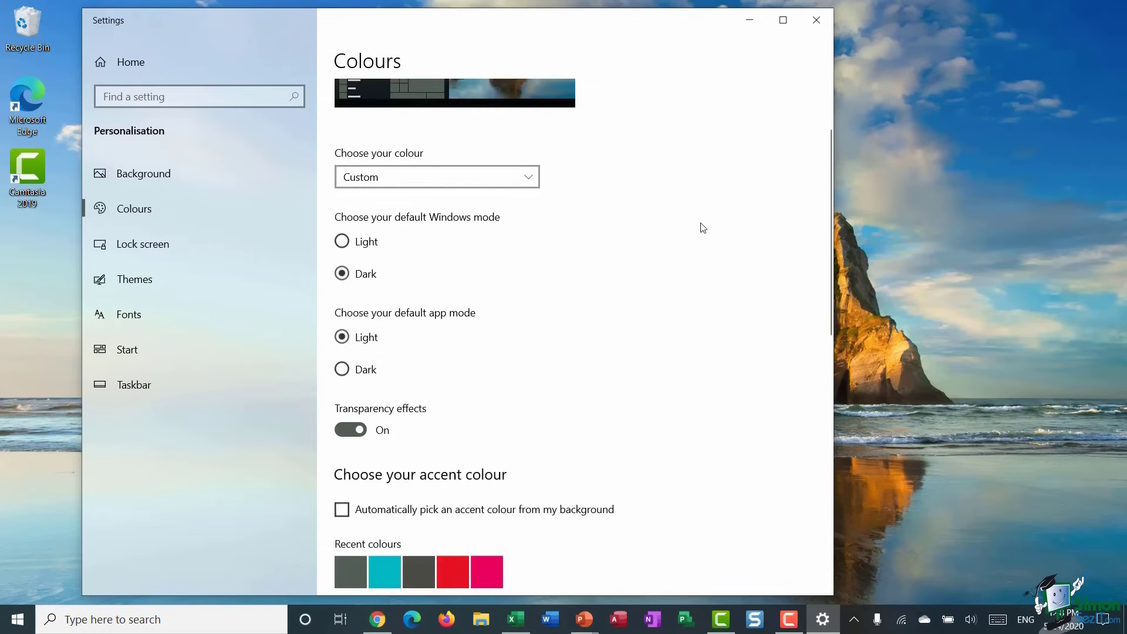
scroll(702, 228, down, 3)
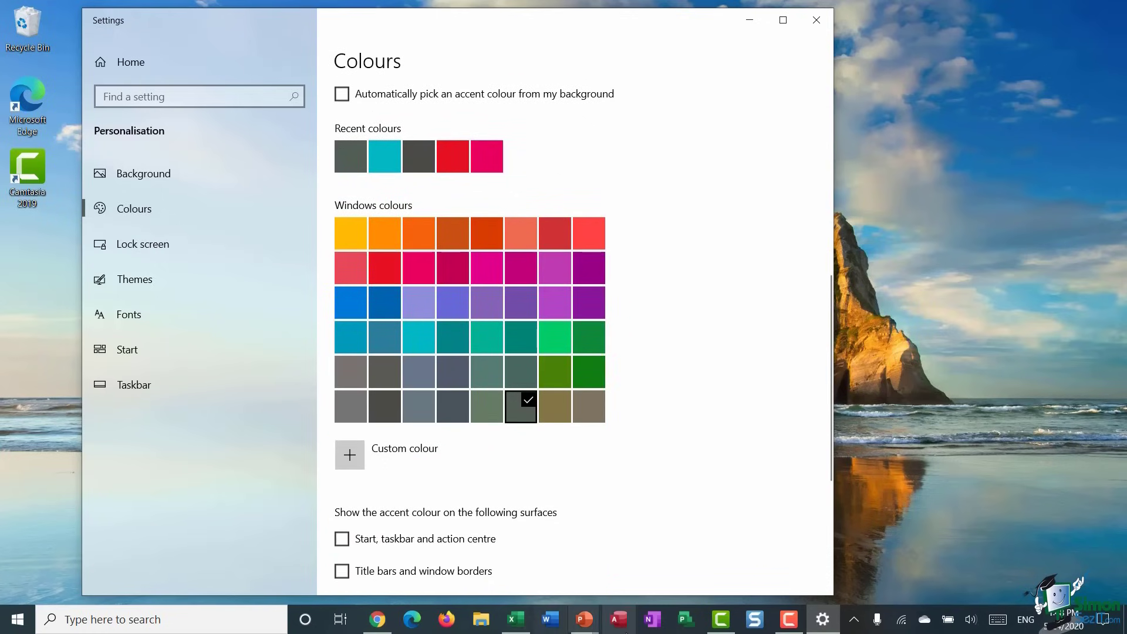
scroll(683, 294, up, 10)
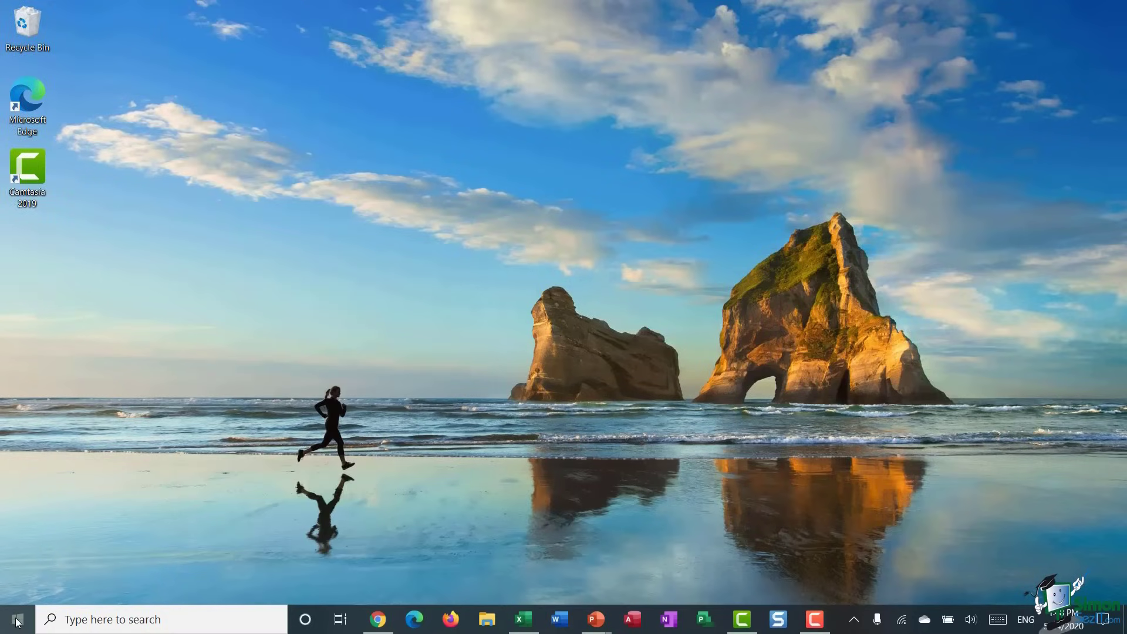
click(17, 619)
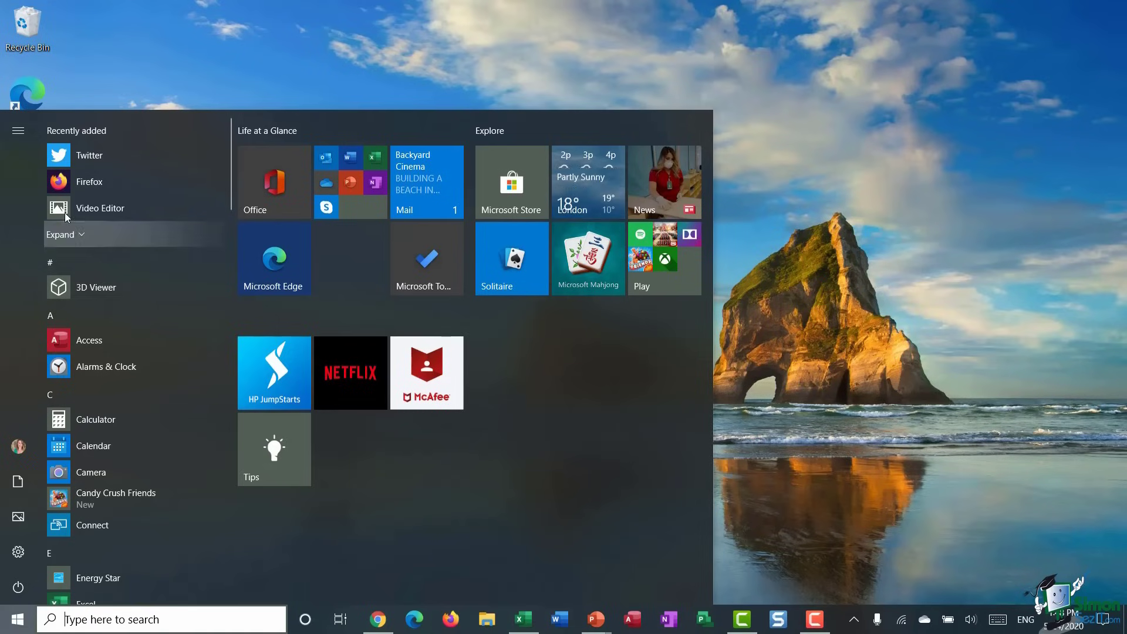
- Jump to the M apps via the alphabet index, then close Start and show Action Center
click(72, 318)
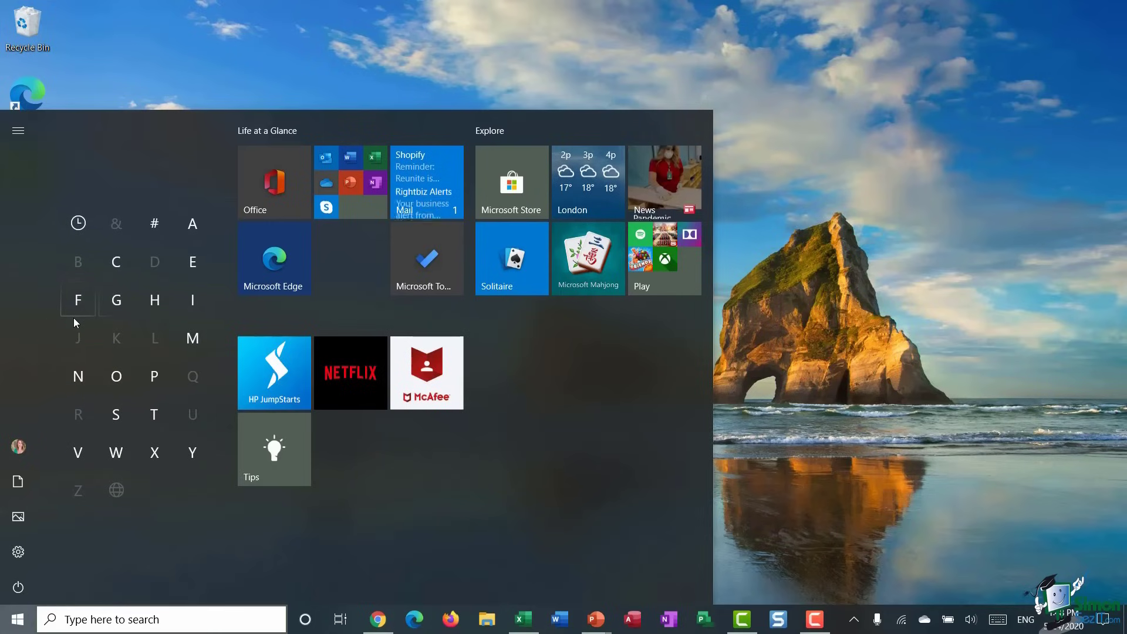
click(192, 340)
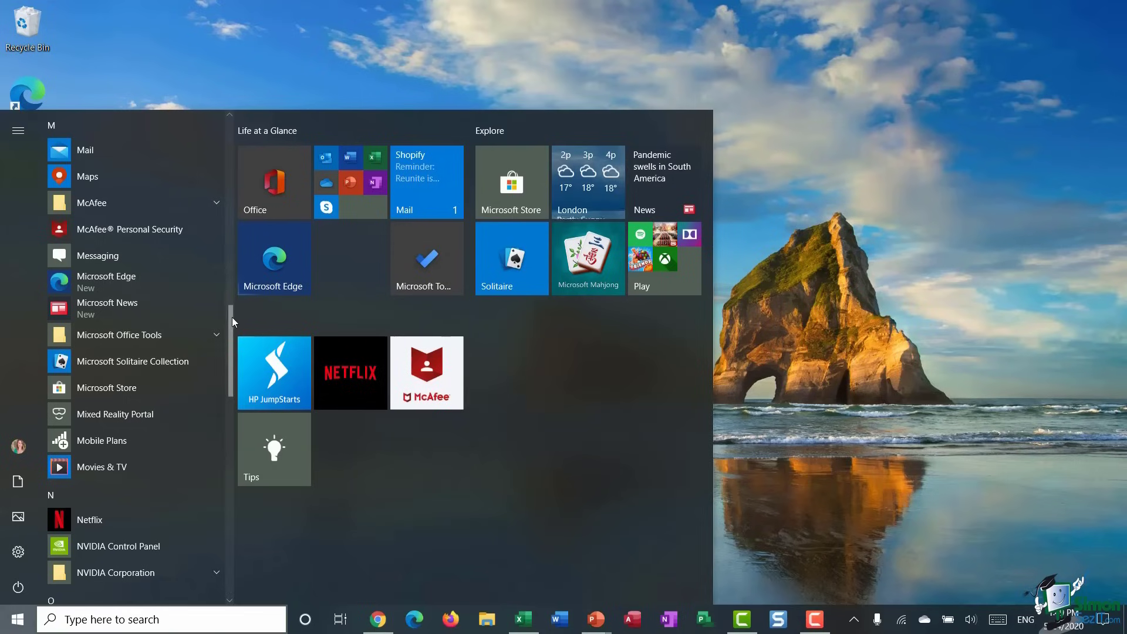
drag(231, 318, 256, 249)
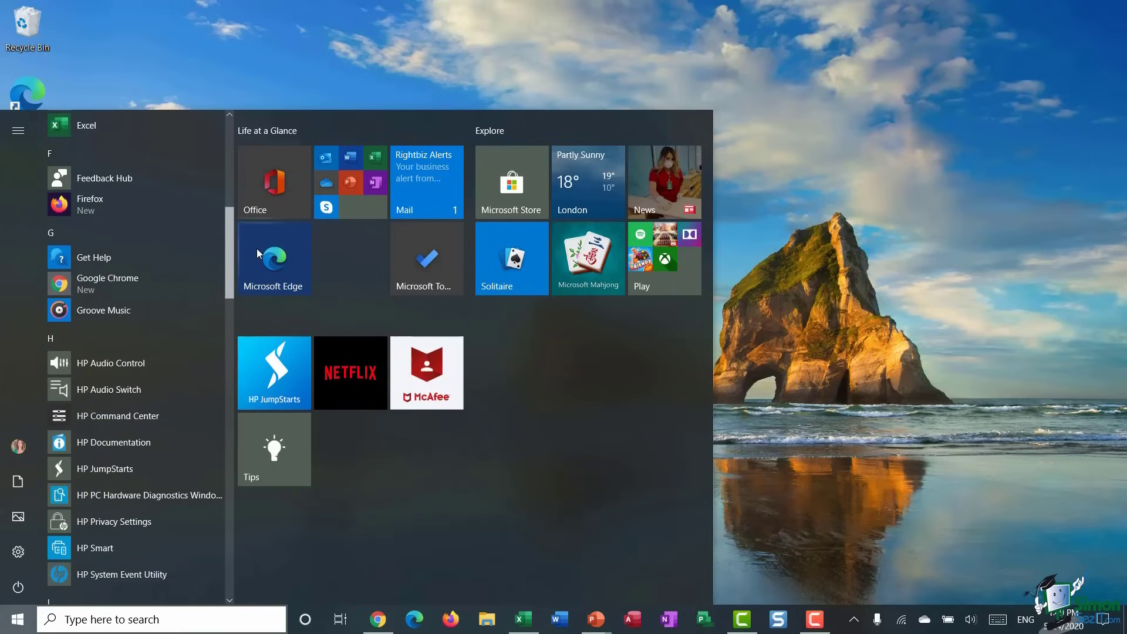
click(920, 235)
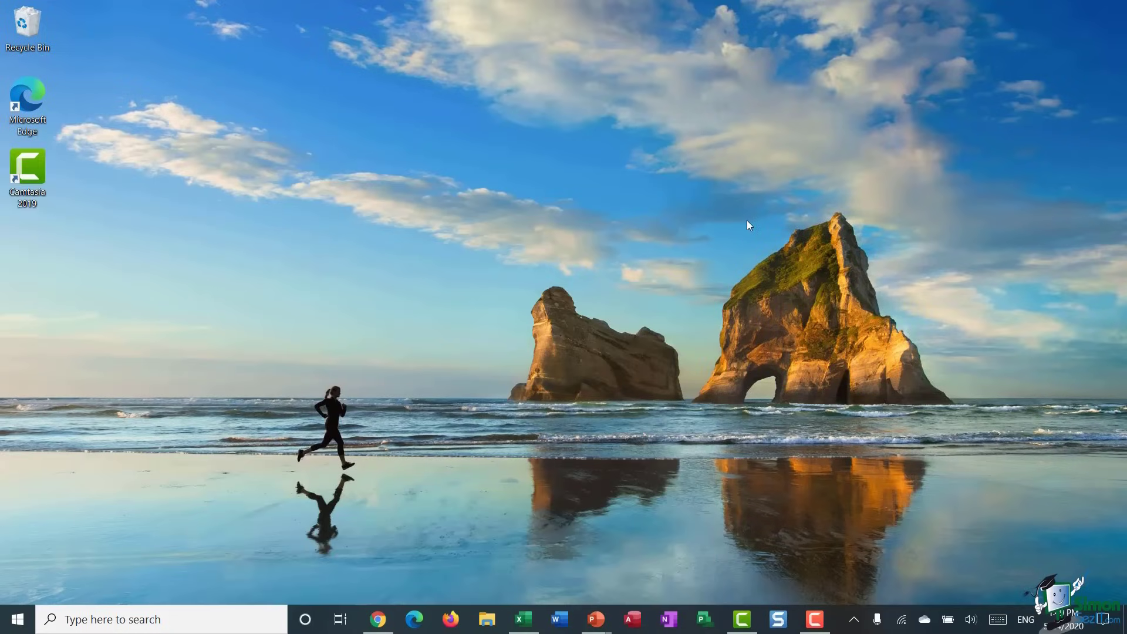
click(1103, 619)
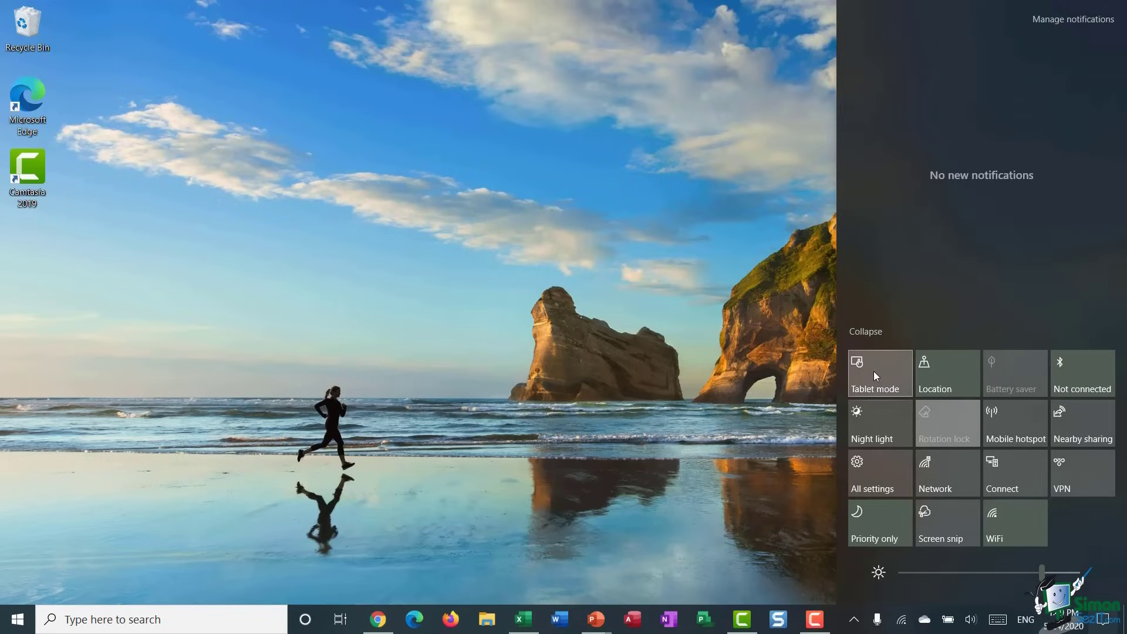
- Turn on Tablet mode from Action Center and dismiss the panel to reveal the Start screen
click(872, 375)
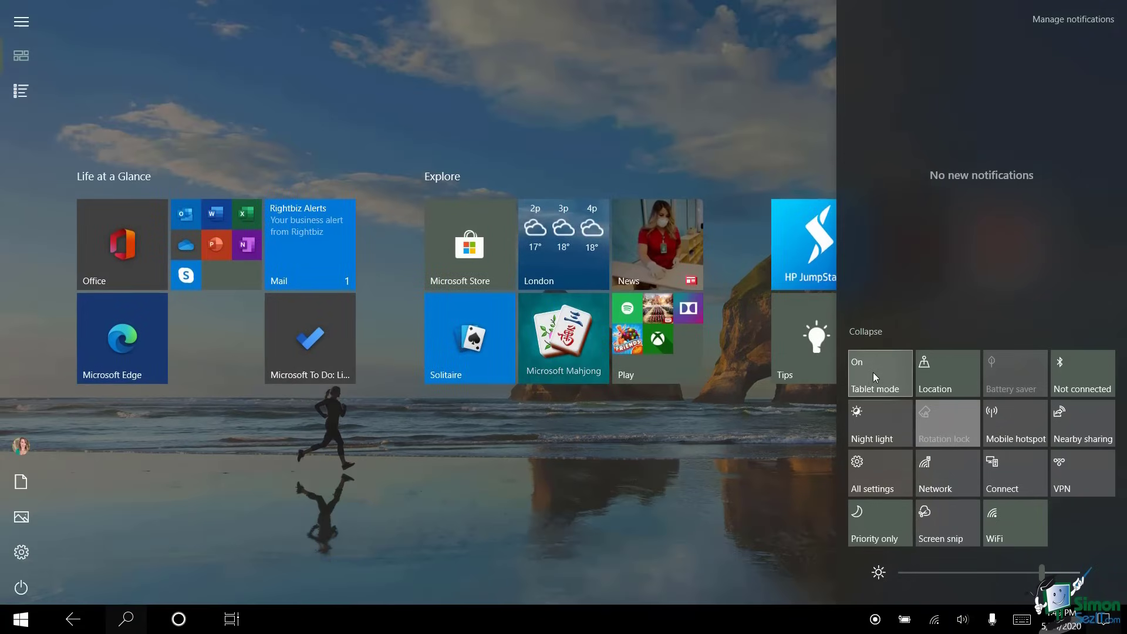
click(783, 127)
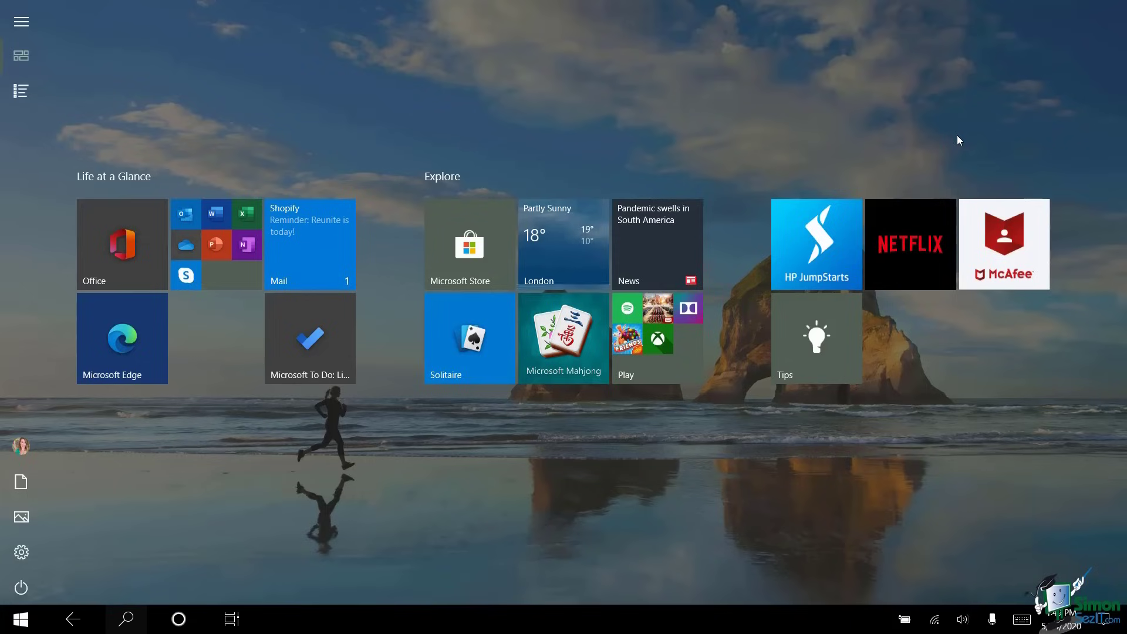
- Launch Notepad from Windows Accessories in the tablet-mode All apps list
key(Return)
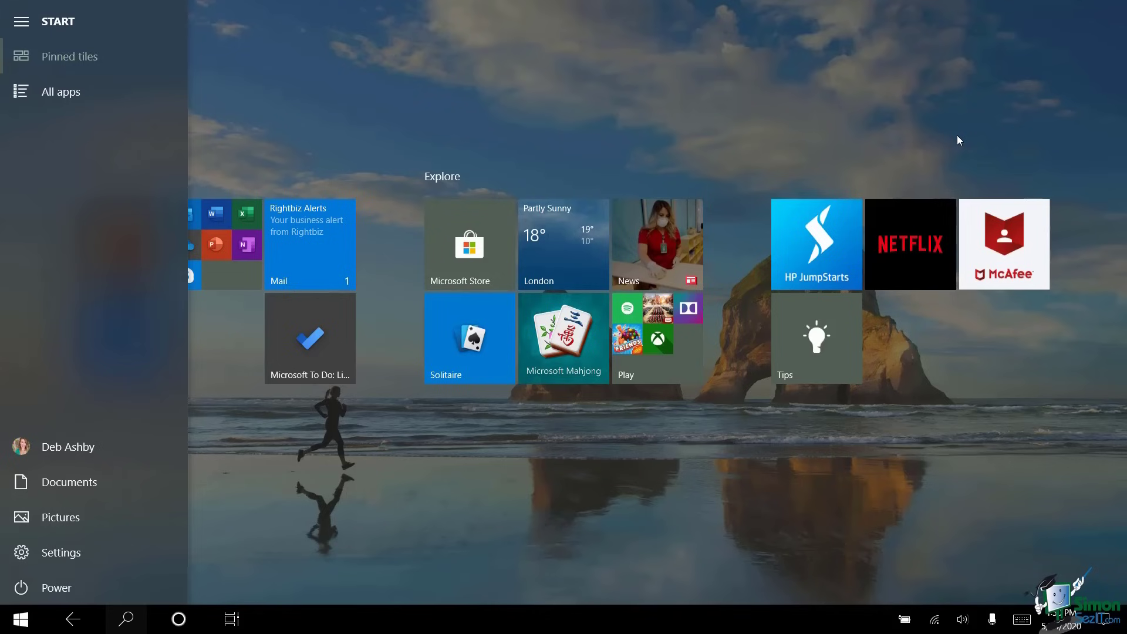
key(Return)
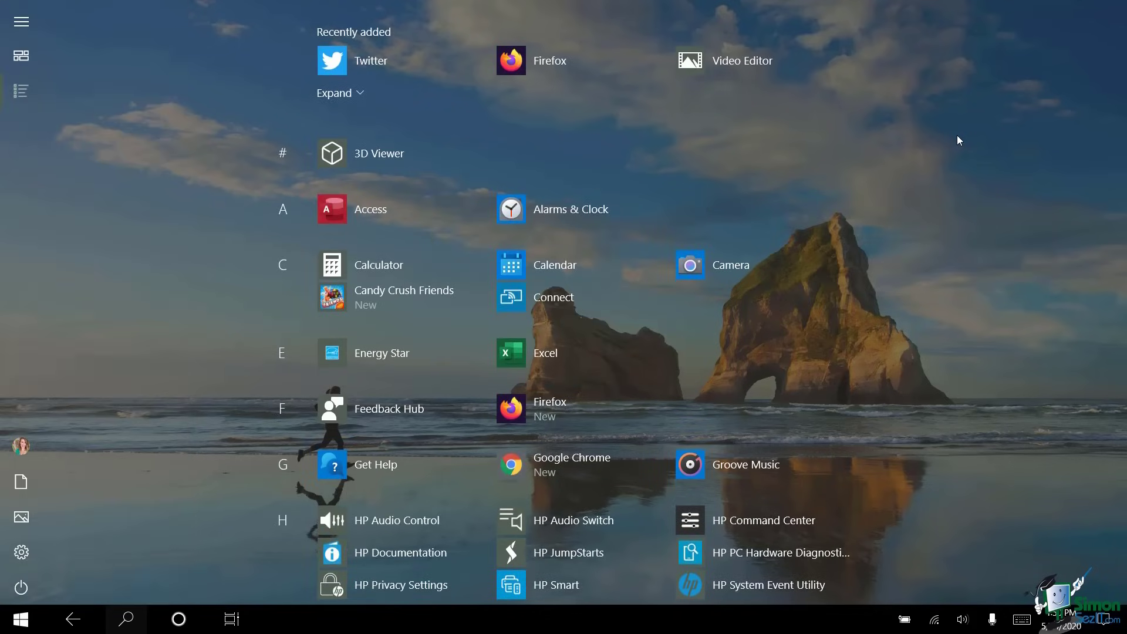
scroll(957, 139, down, 10)
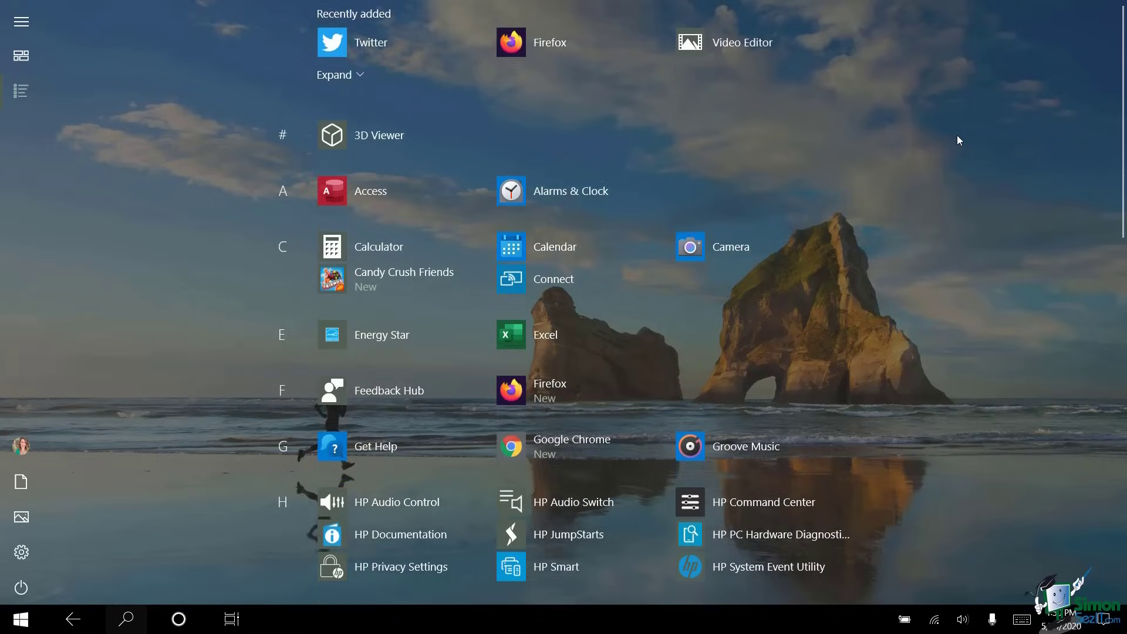
scroll(958, 137, down, 6)
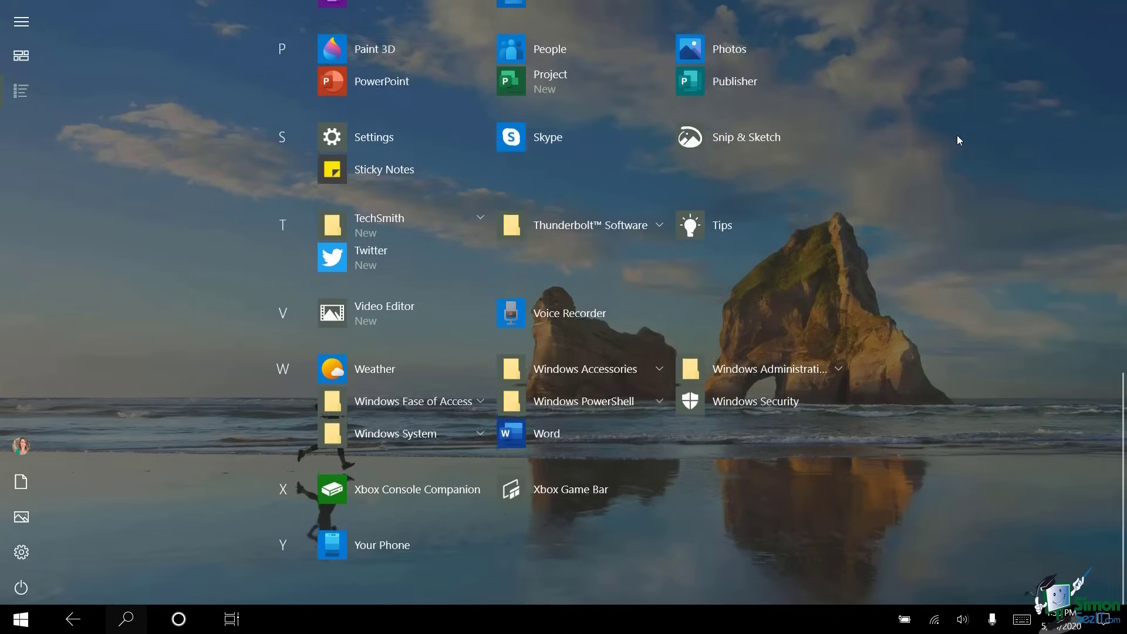
key(Return)
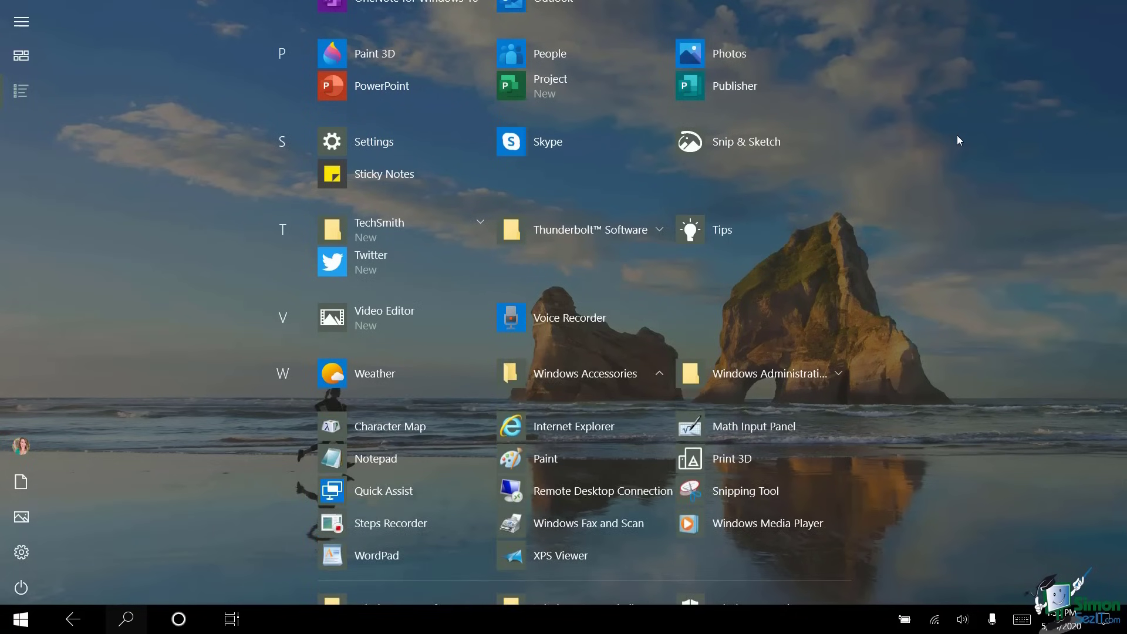
key(Return)
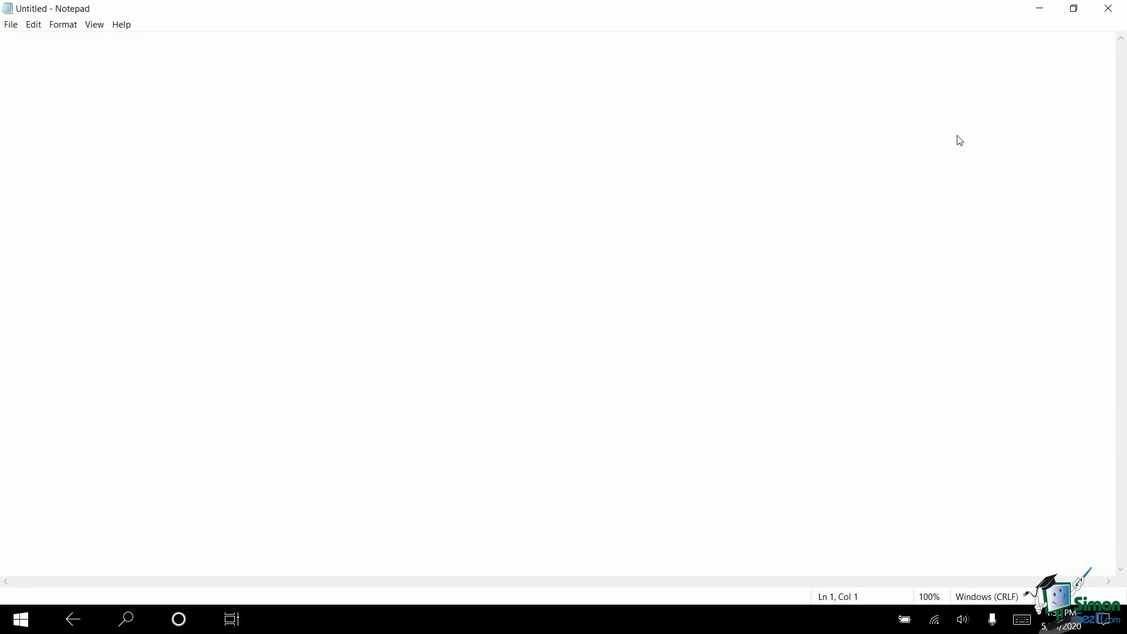
- Leave Notepad and return to the tablet-mode Start screen with the Windows key
key(super)
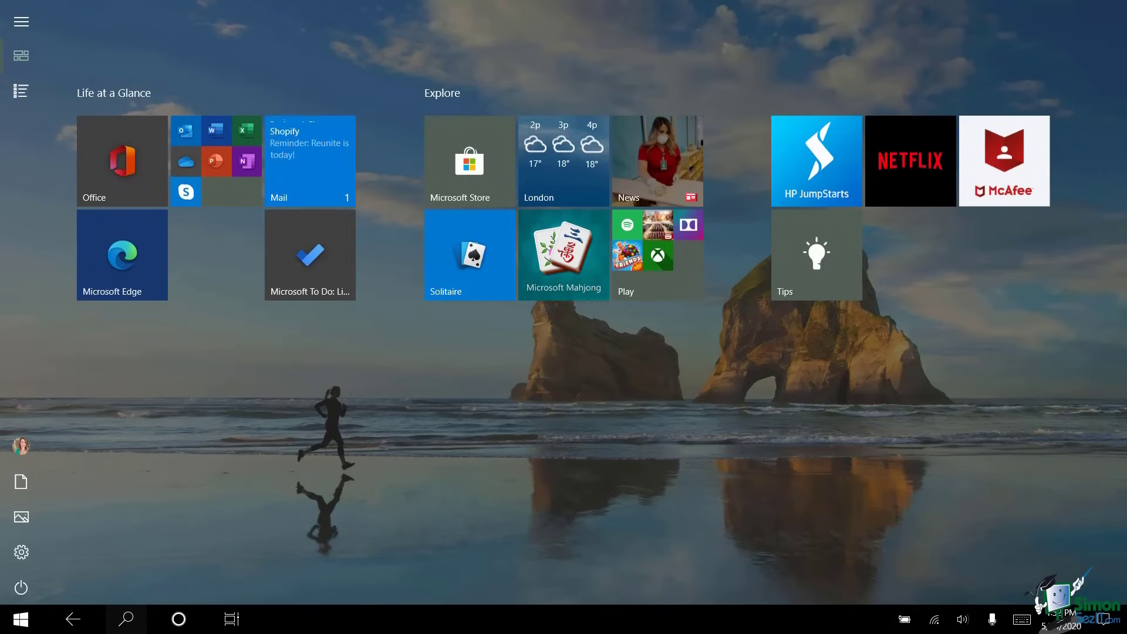
- Check the Office tile's More options, then unpin it from the Life at a Glance group
click(122, 161)
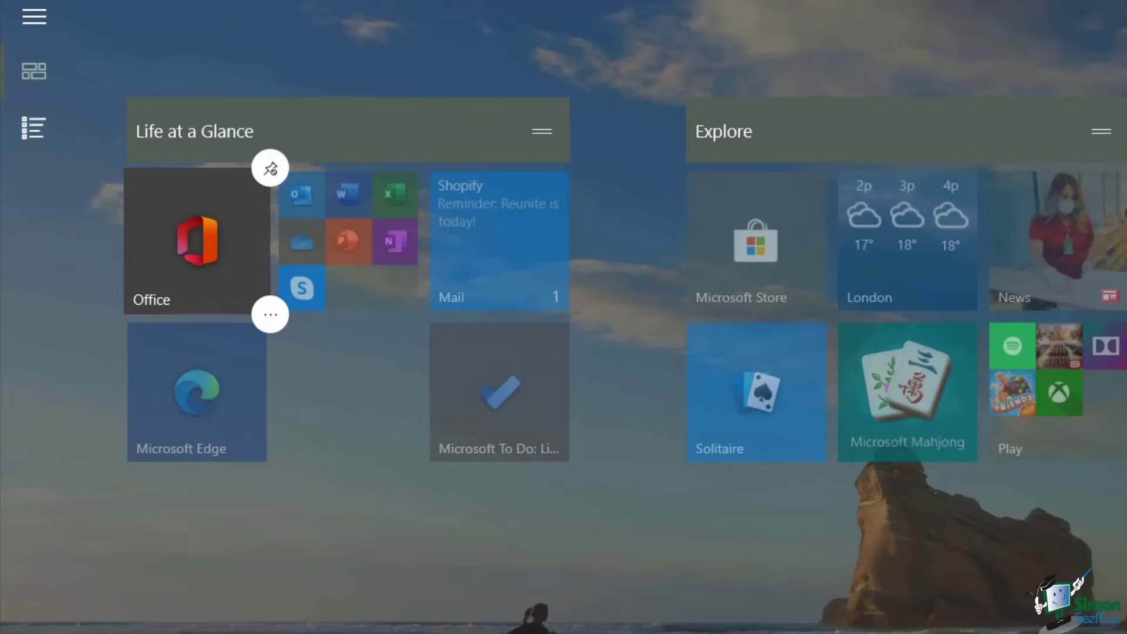
click(270, 315)
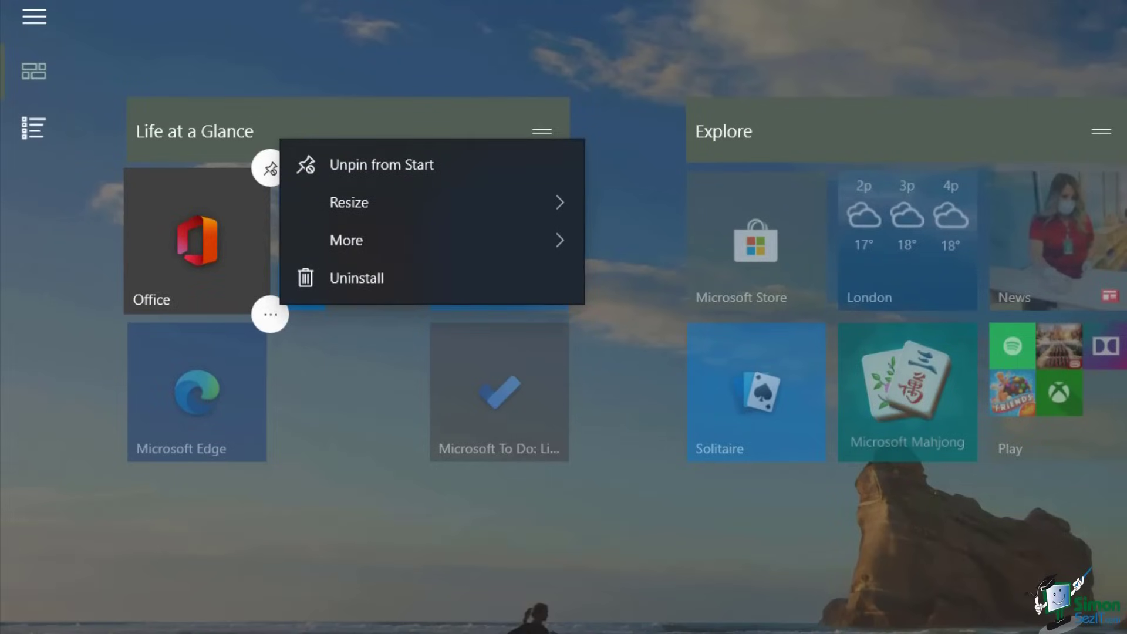
click(378, 251)
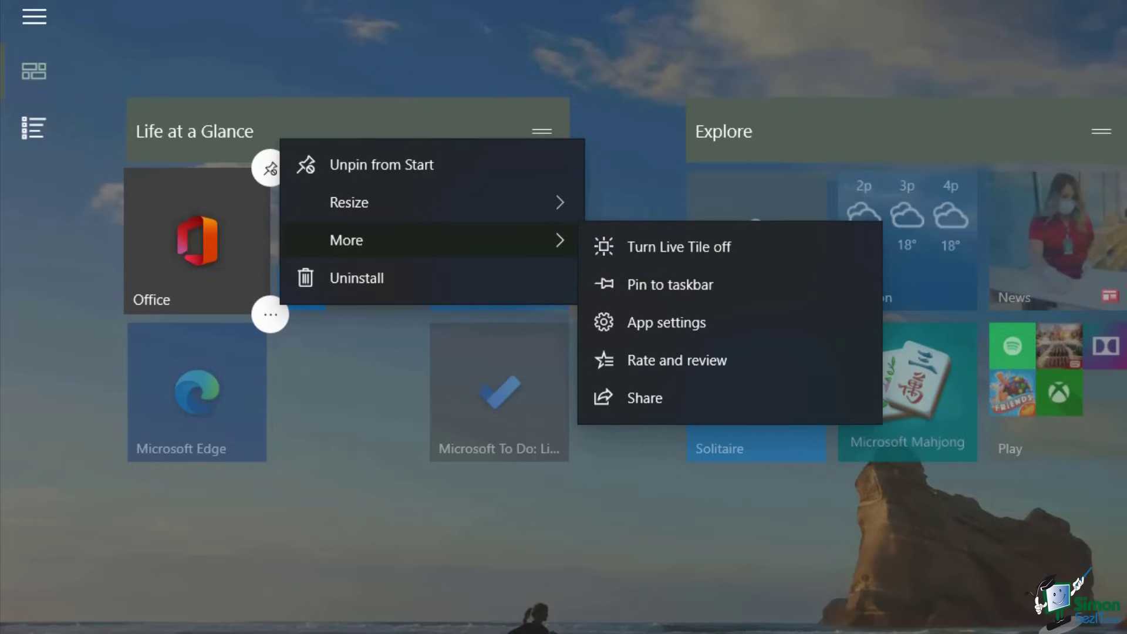
key(Escape)
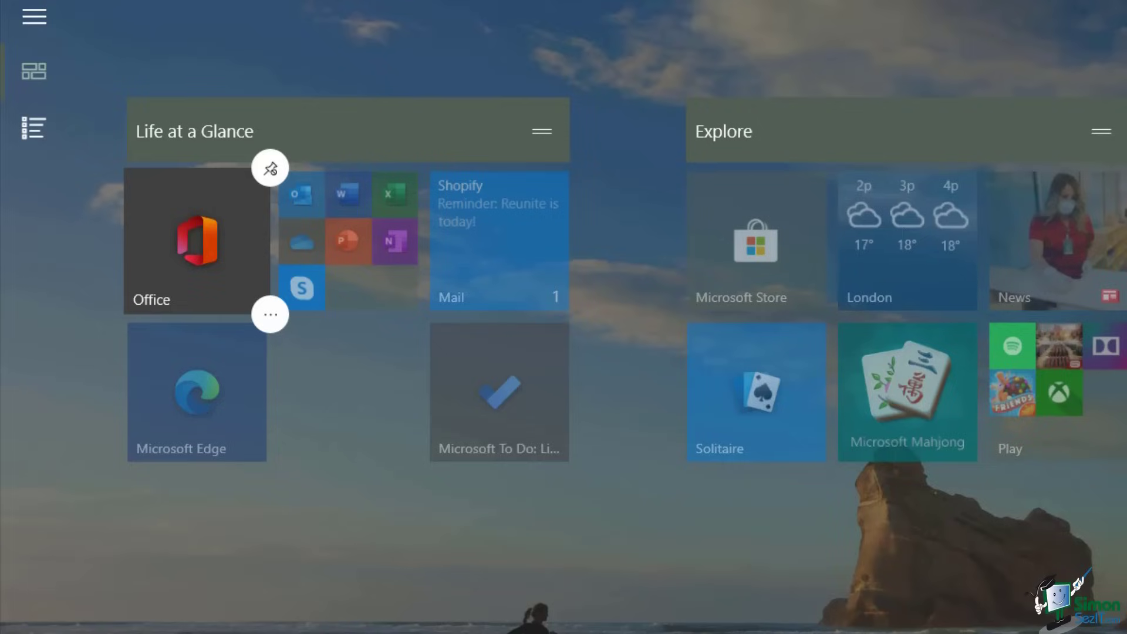
click(272, 168)
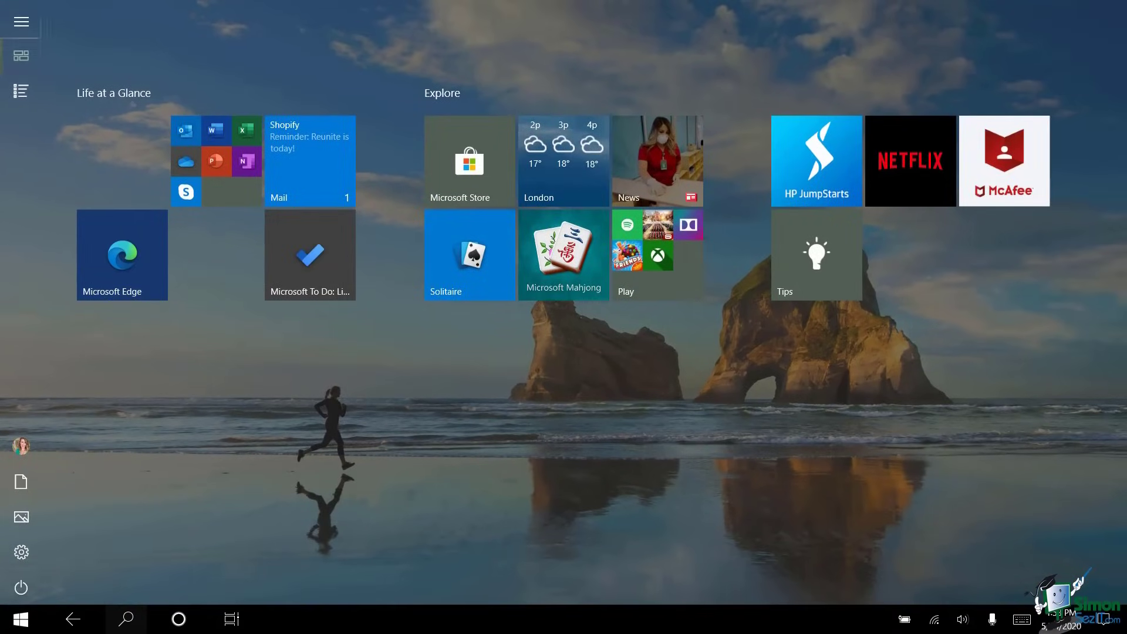
- Pin Office to Start again from the All apps list and return to the pinned tiles
click(21, 22)
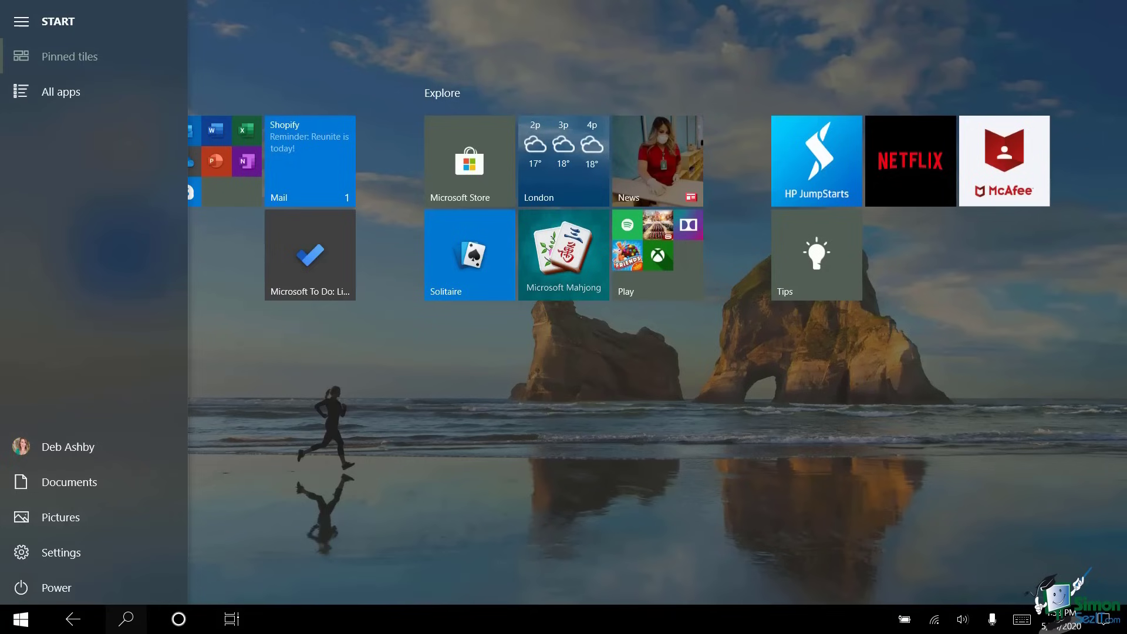
click(61, 92)
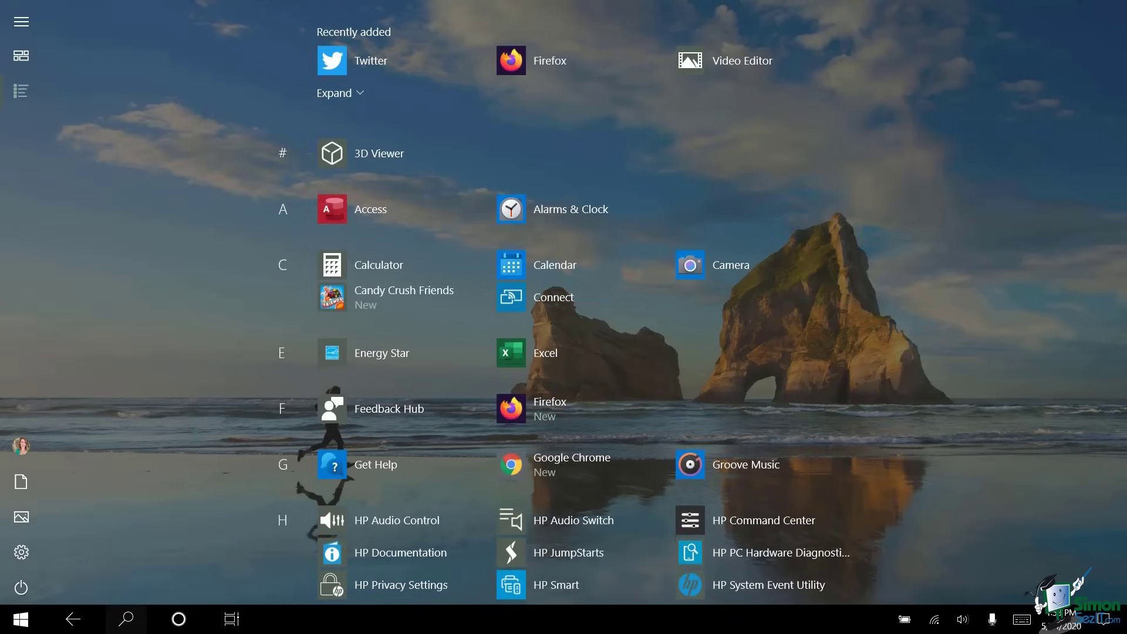
scroll(700, 303, down, 10)
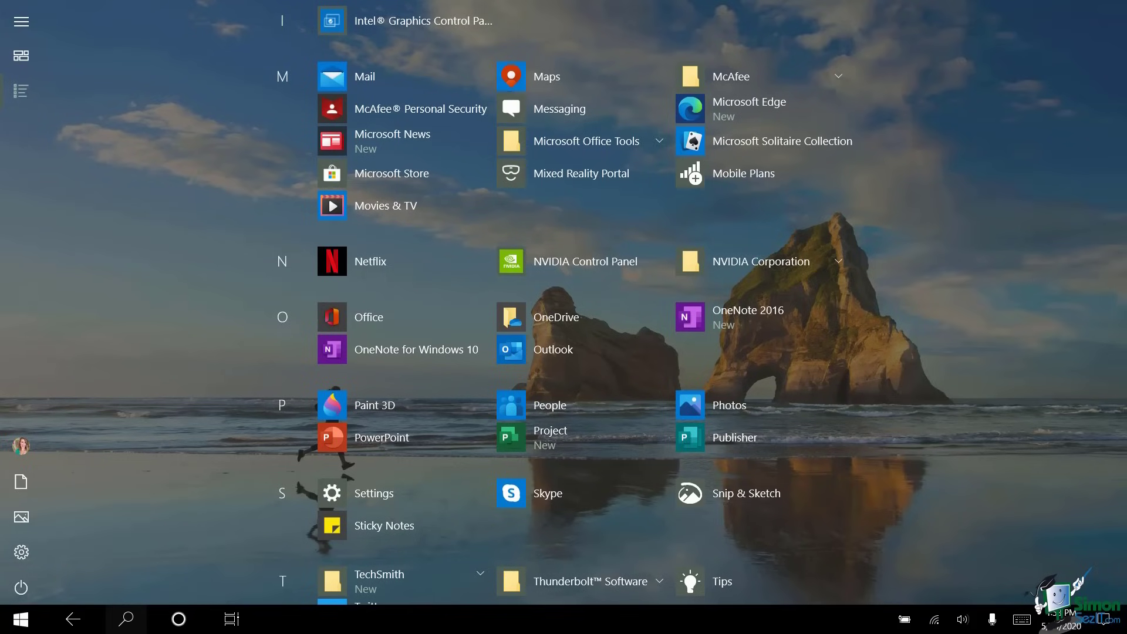
right_click(334, 316)
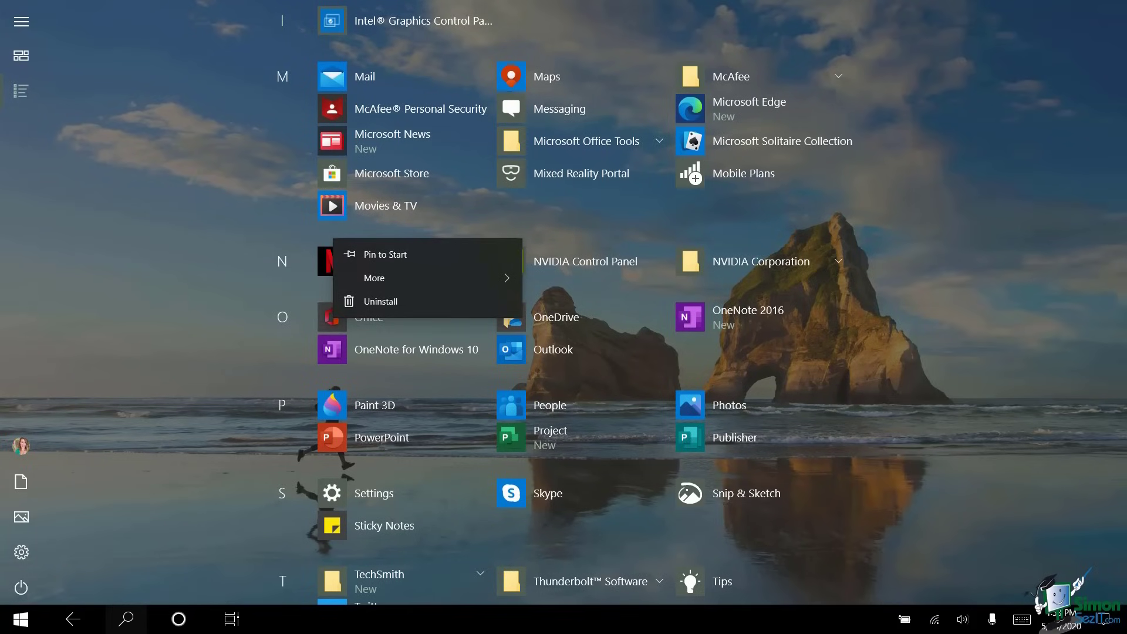
key(Escape)
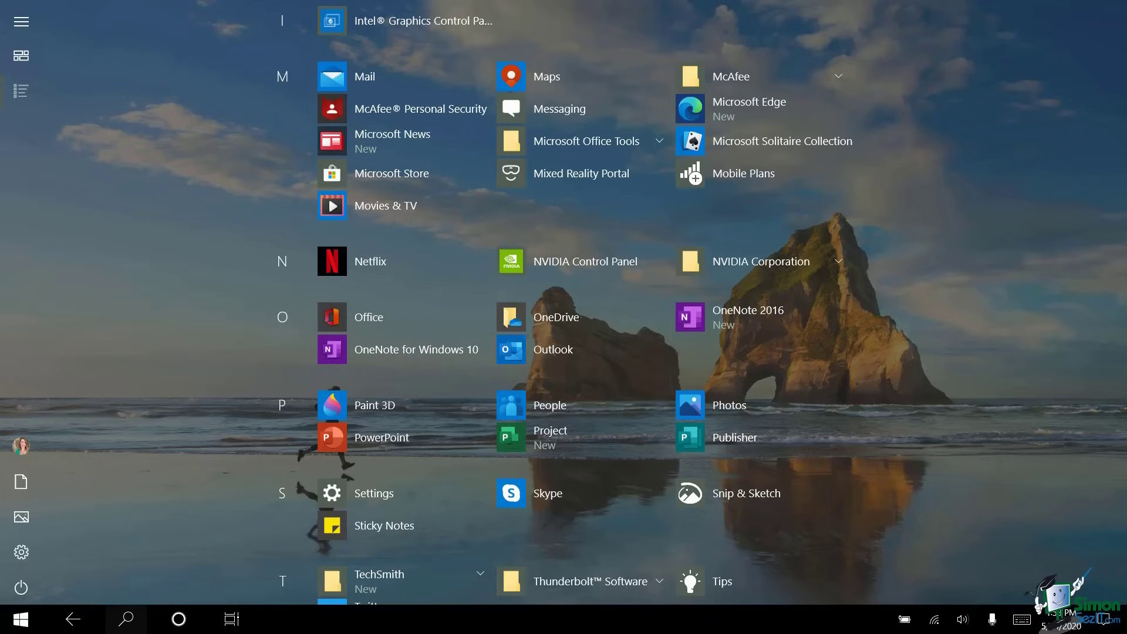
click(21, 22)
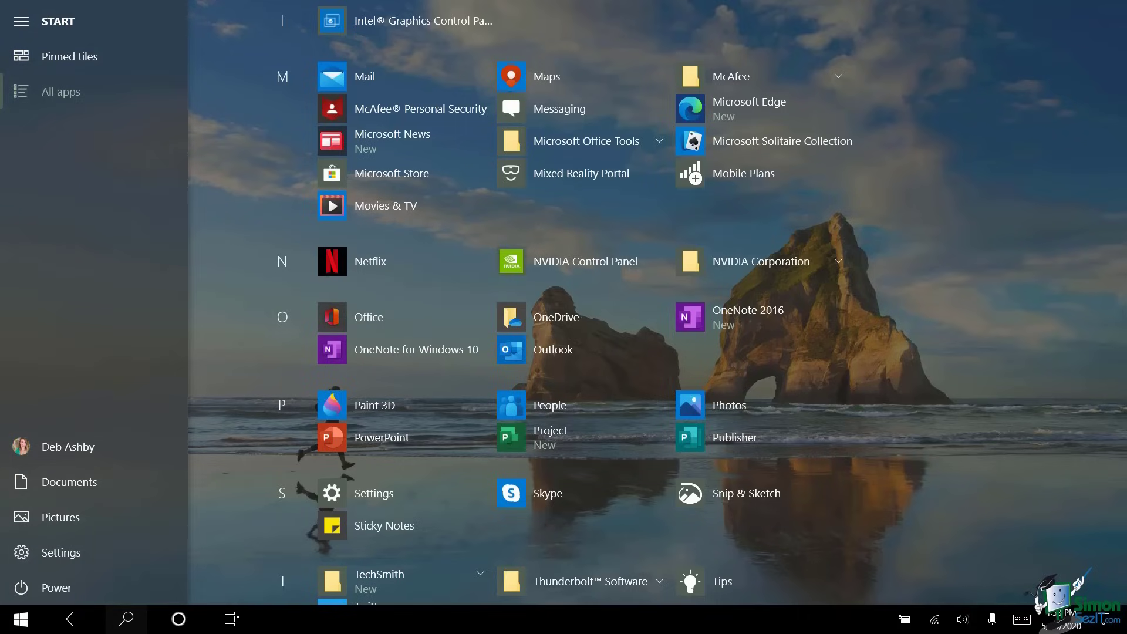
click(93, 61)
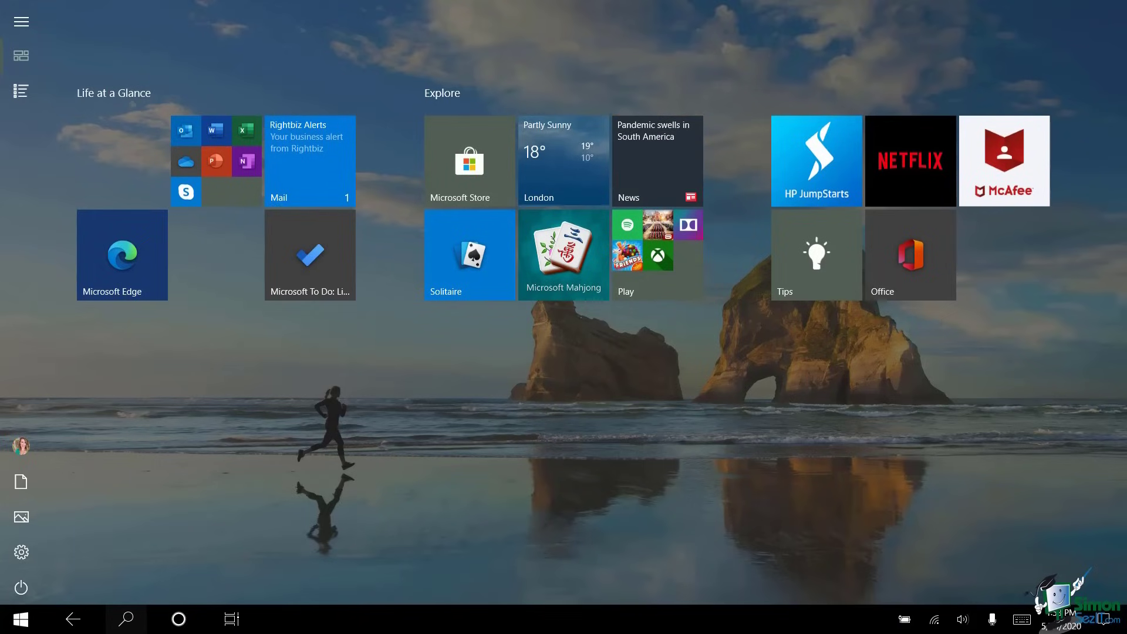
- Drag the Office tile back to the front of the Life at a Glance group
drag(910, 255, 111, 149)
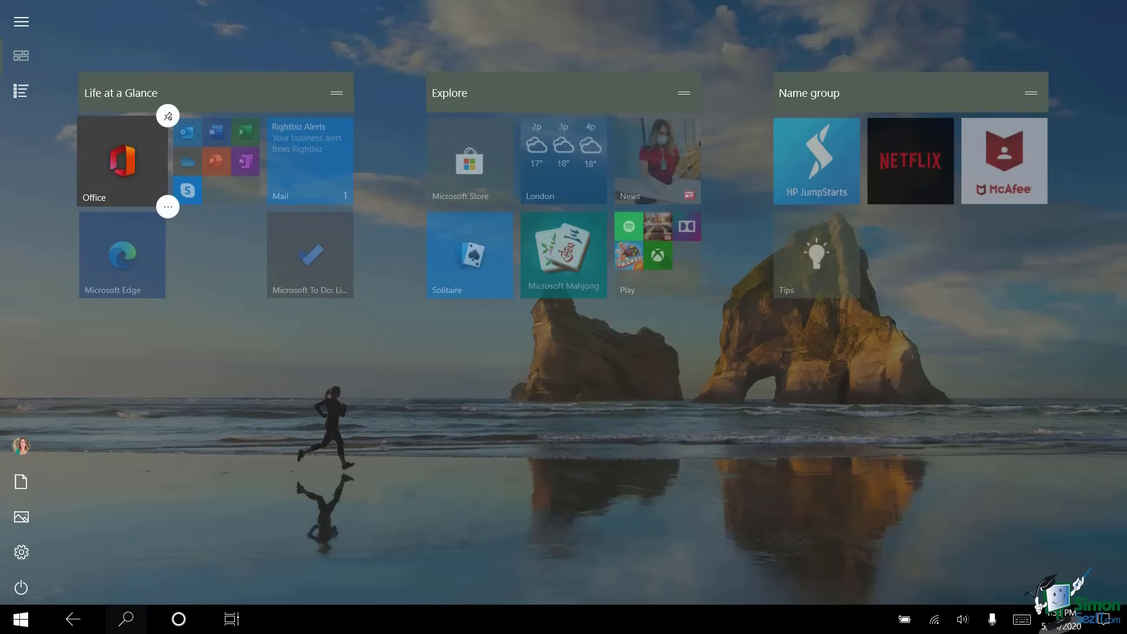
key(Escape)
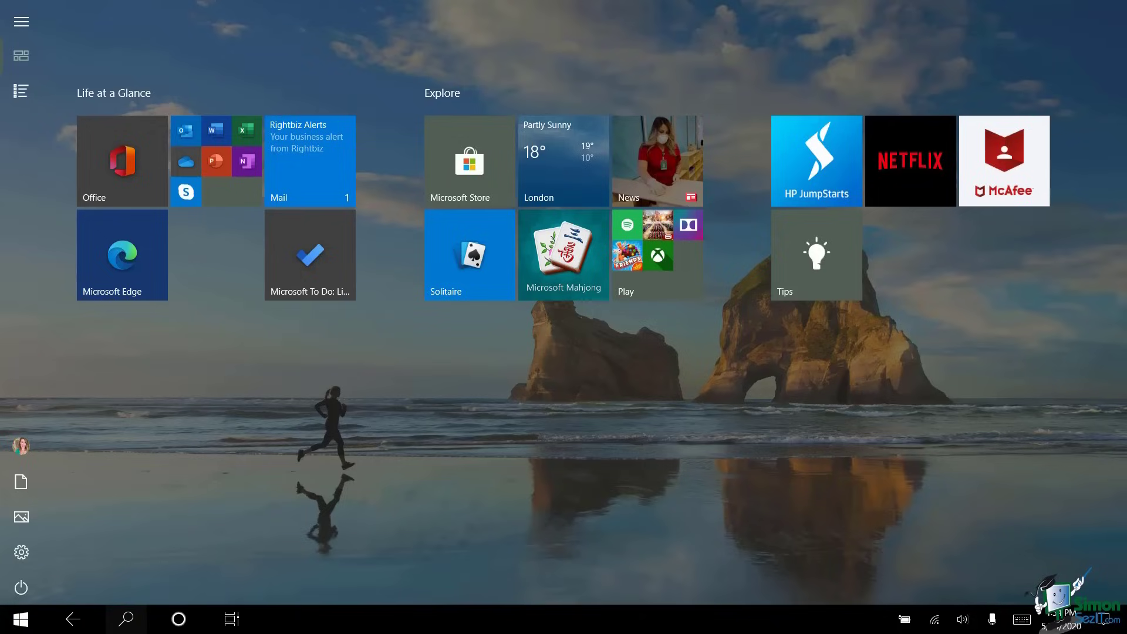
- Turn off the live tile for the London Weather tile on Start
click(564, 170)
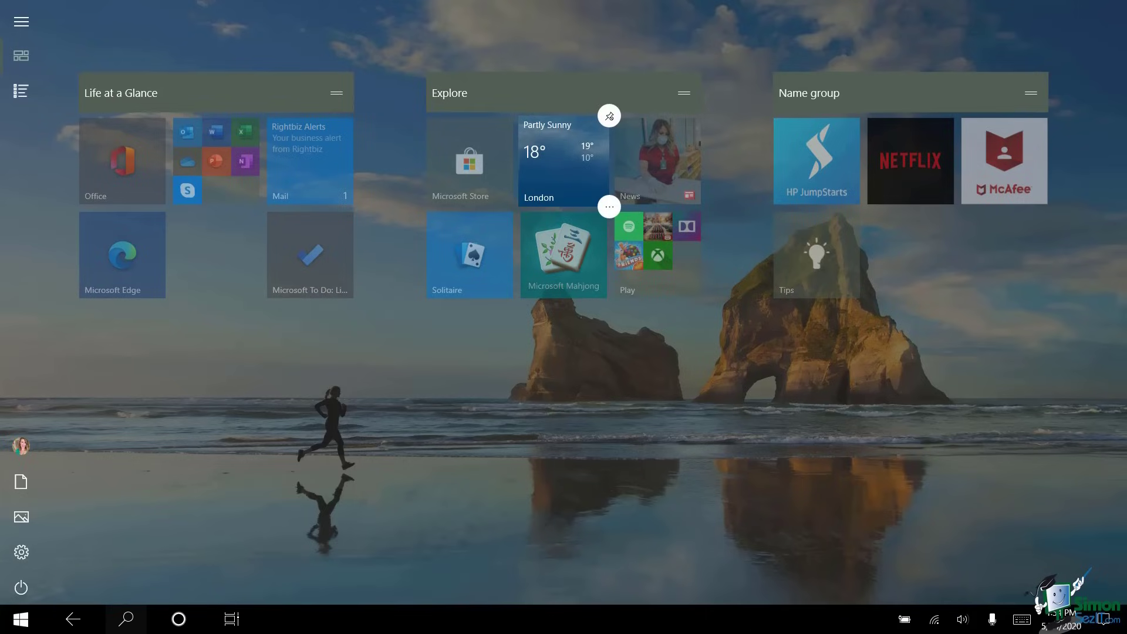
click(610, 207)
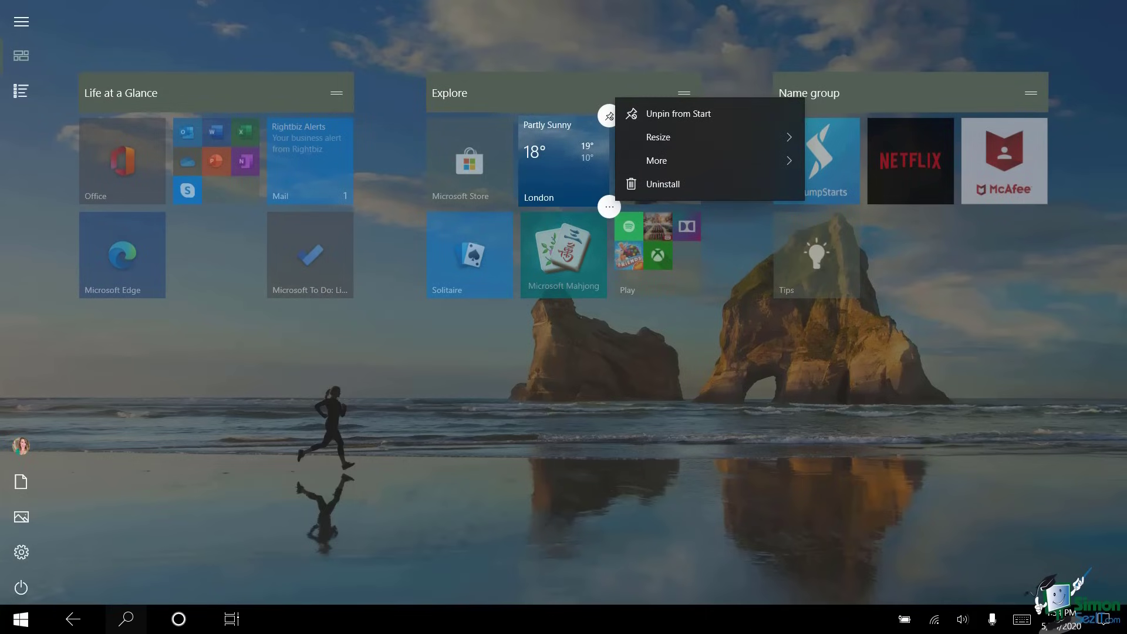
click(658, 160)
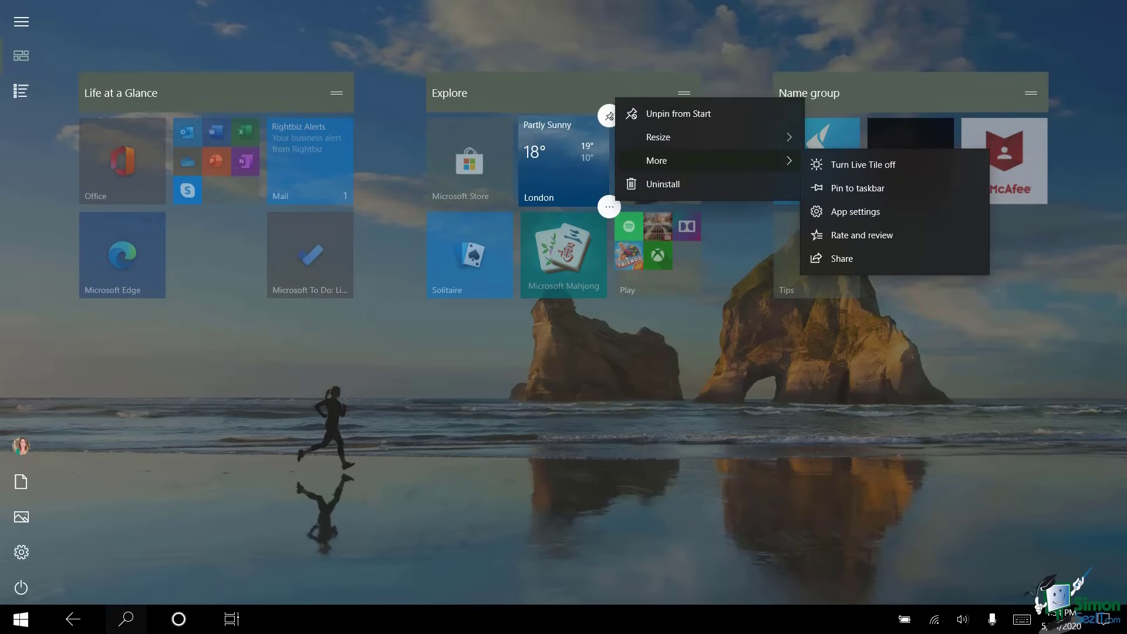
click(863, 164)
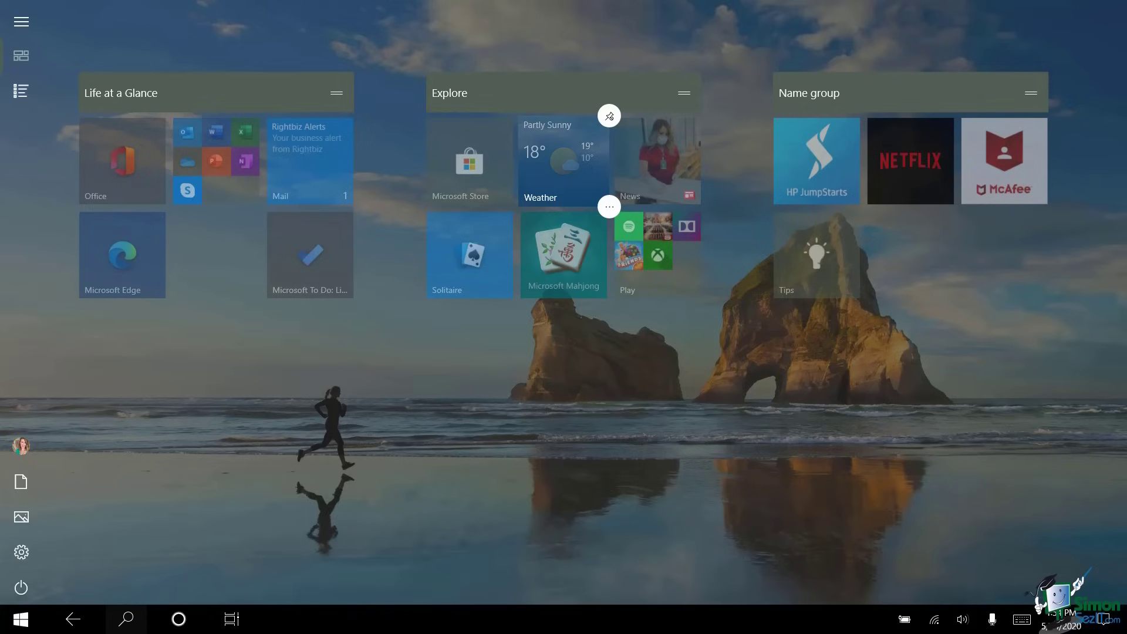
key(Escape)
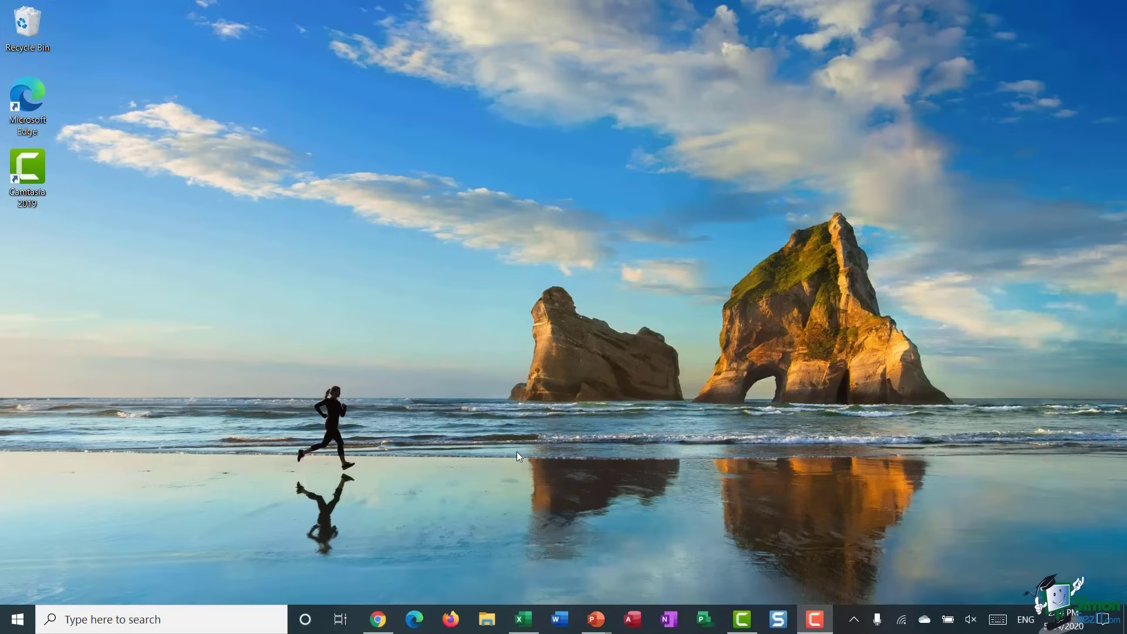
- Search for 'control panel' and open Control Panel in Category view
click(82, 621)
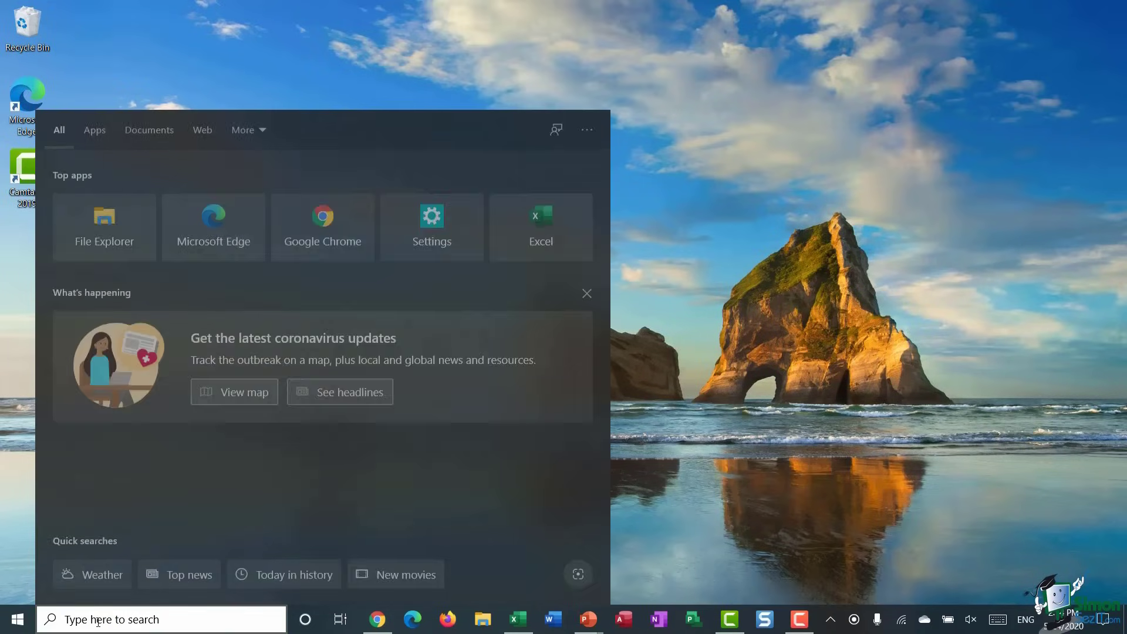
text(control panel)
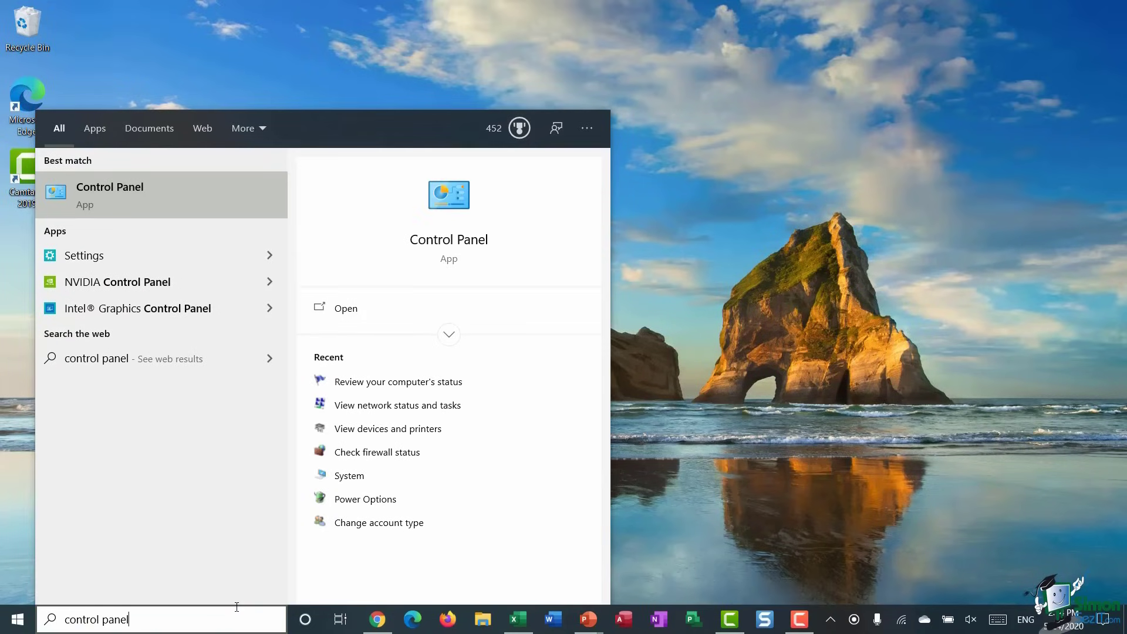
click(165, 193)
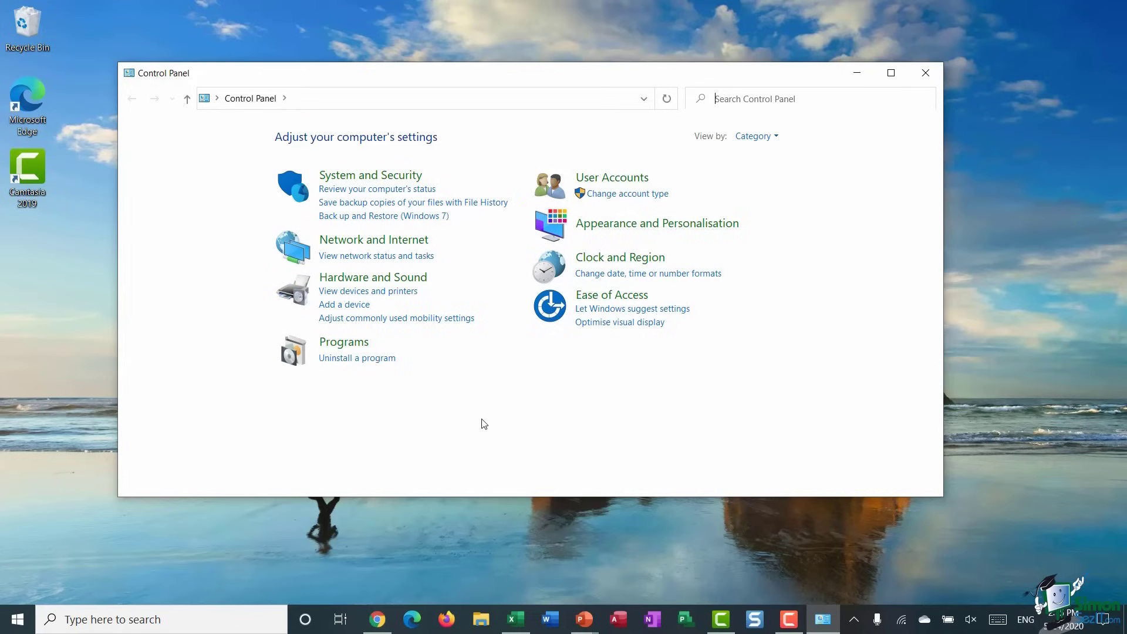
- Open Security and Maintenance and expand its Security and Maintenance sections
click(383, 190)
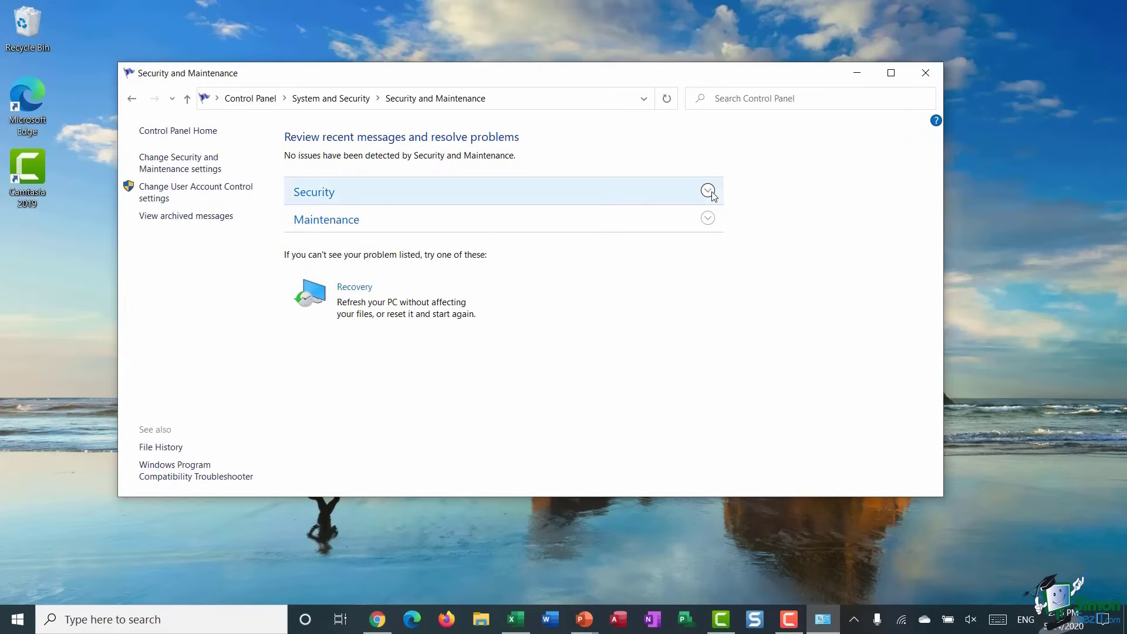
click(709, 191)
scroll(702, 279, down, 1)
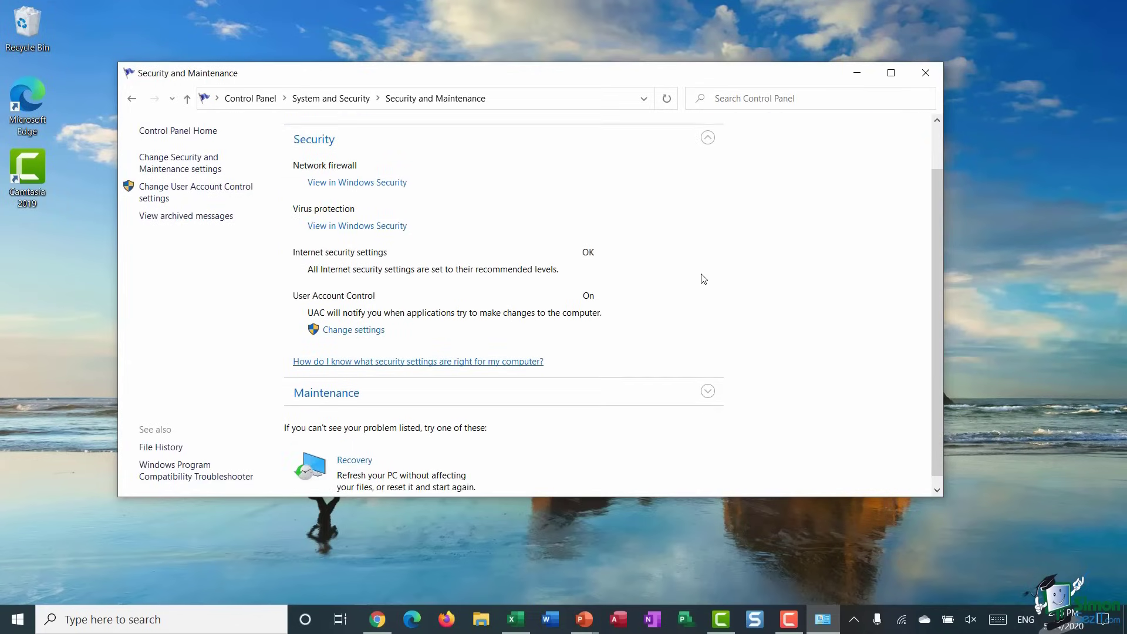
click(708, 381)
scroll(685, 317, down, 1)
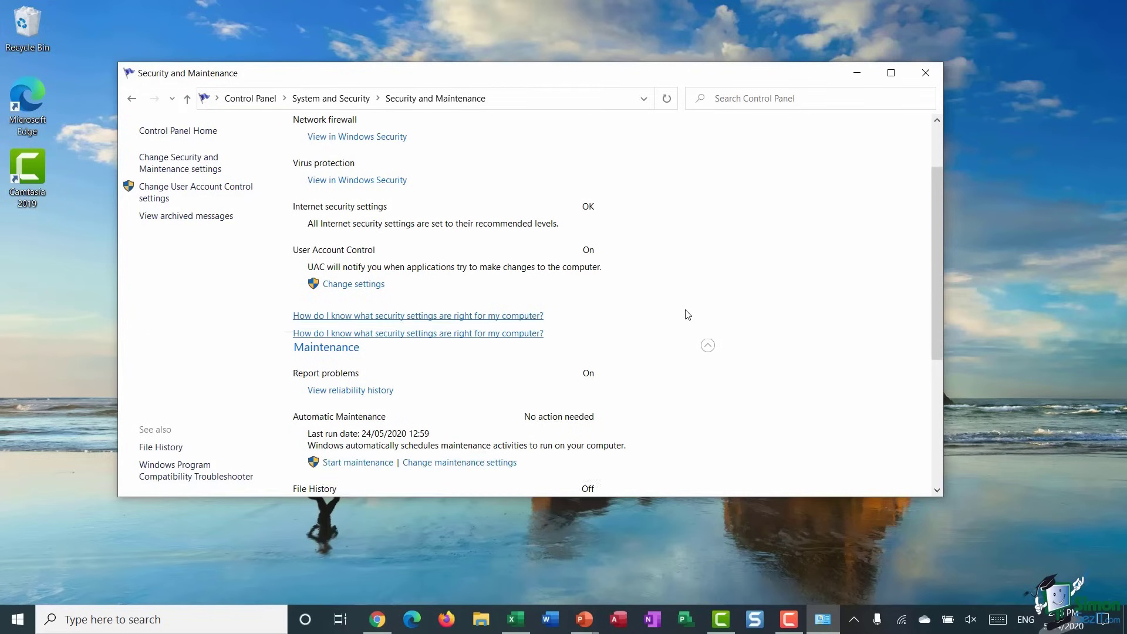
- Visit the Network and Sharing Centre from Control Panel home, then return home
click(132, 102)
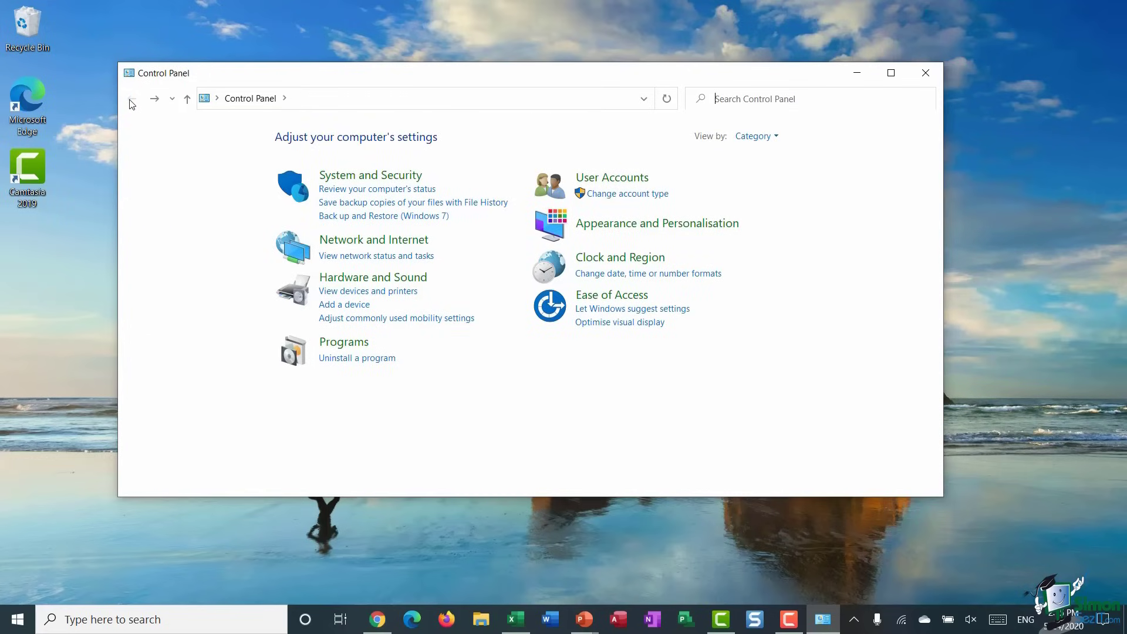
click(372, 259)
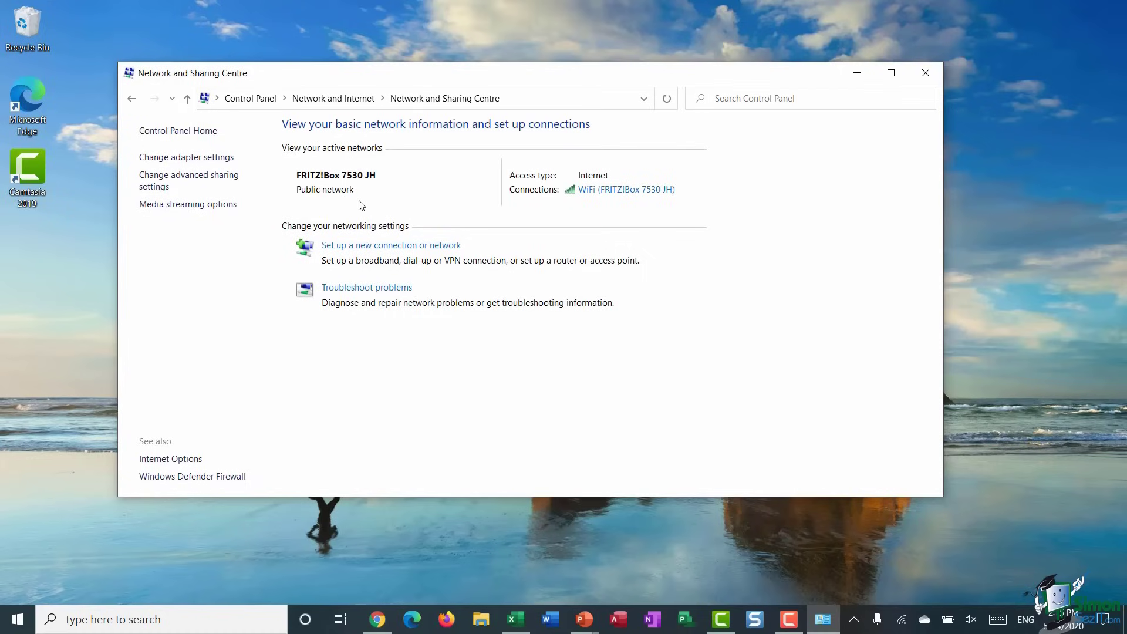
click(132, 98)
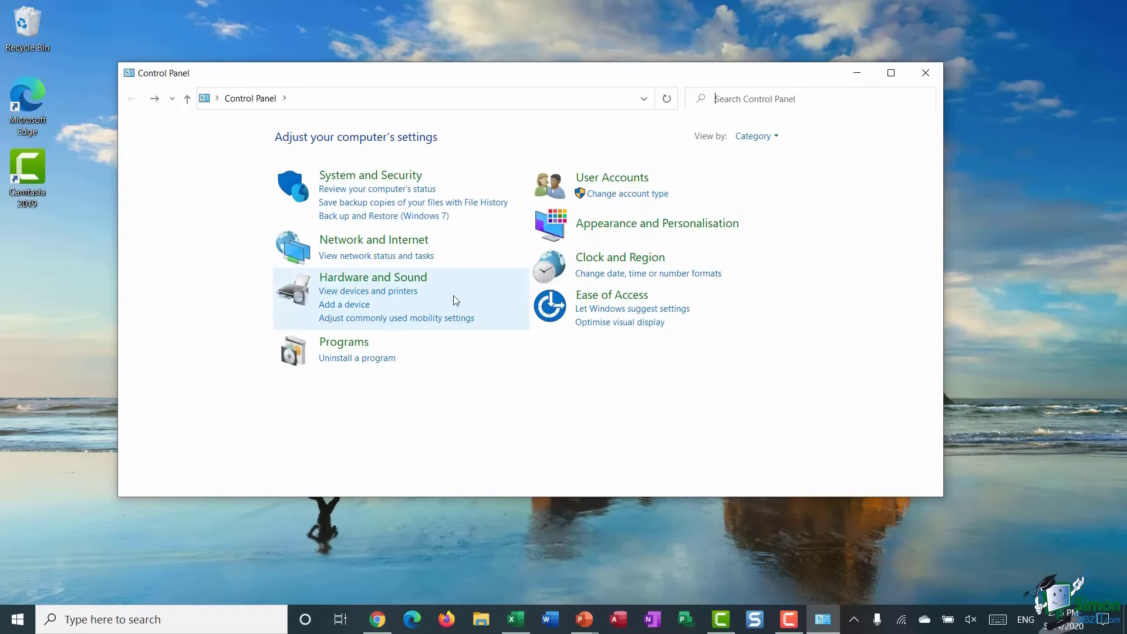
click(399, 293)
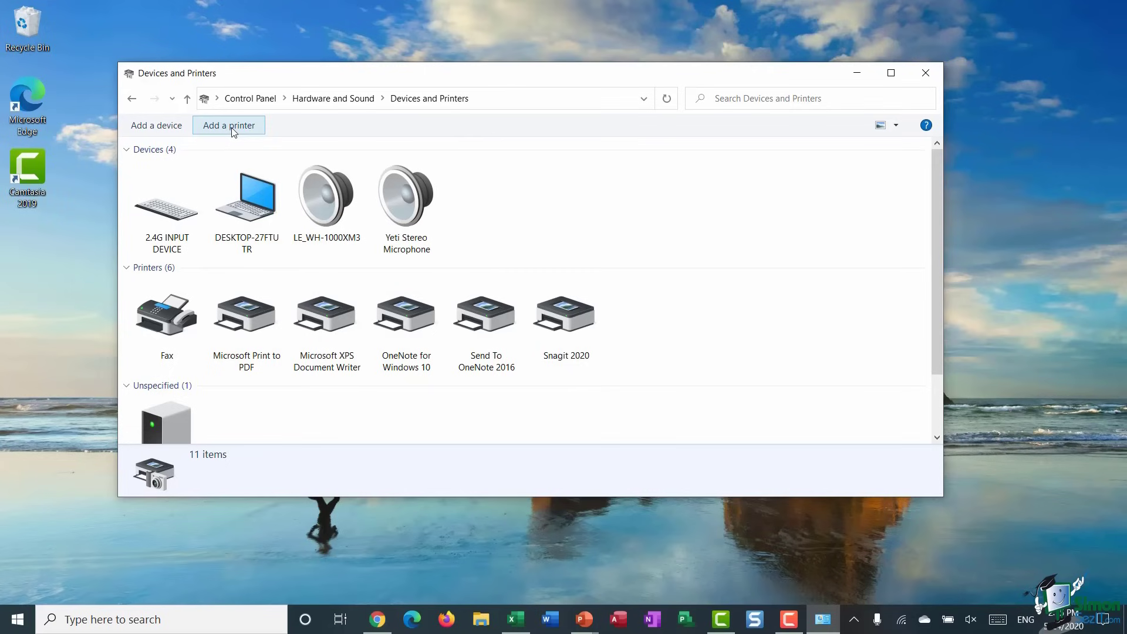
click(132, 98)
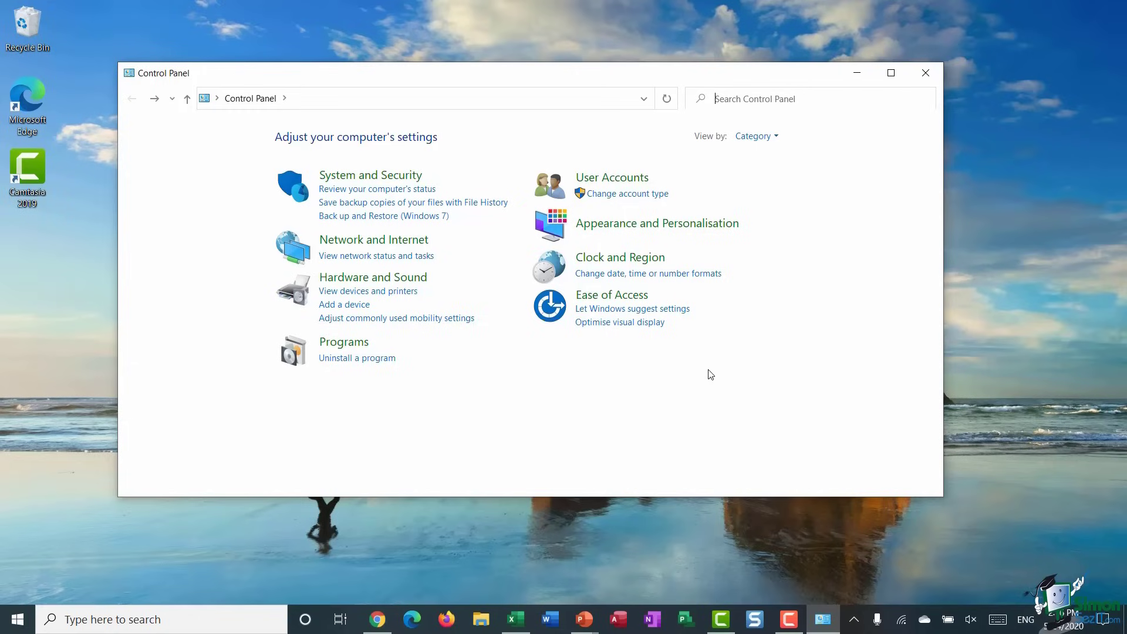
- Open Settings from search and snap it right, with Control Panel snapped left
click(198, 614)
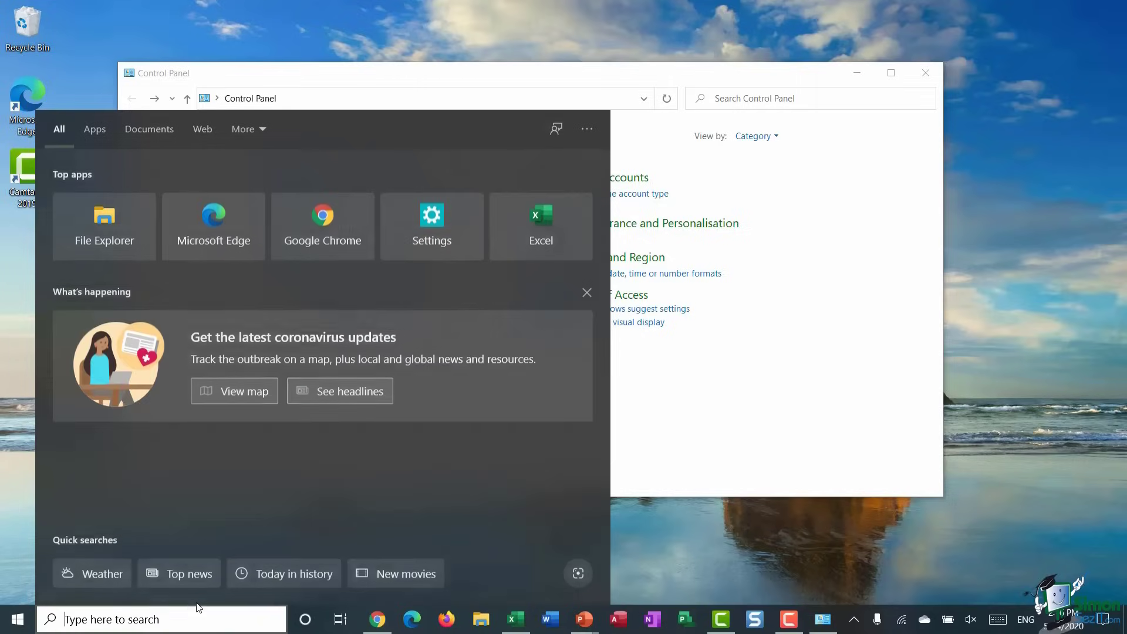
text(settings)
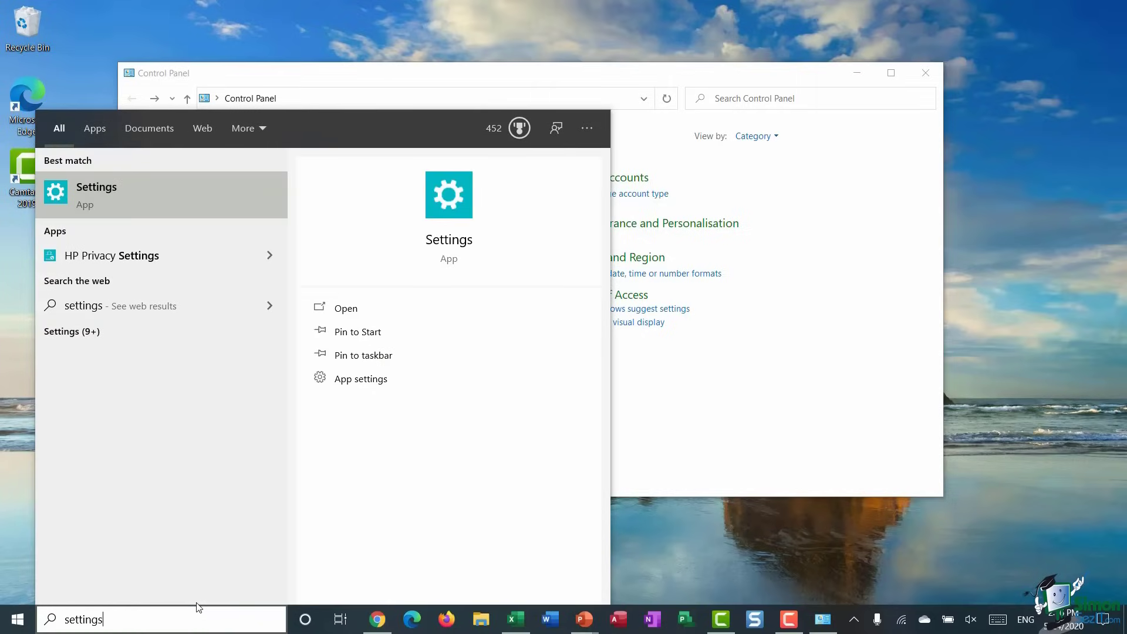
click(153, 195)
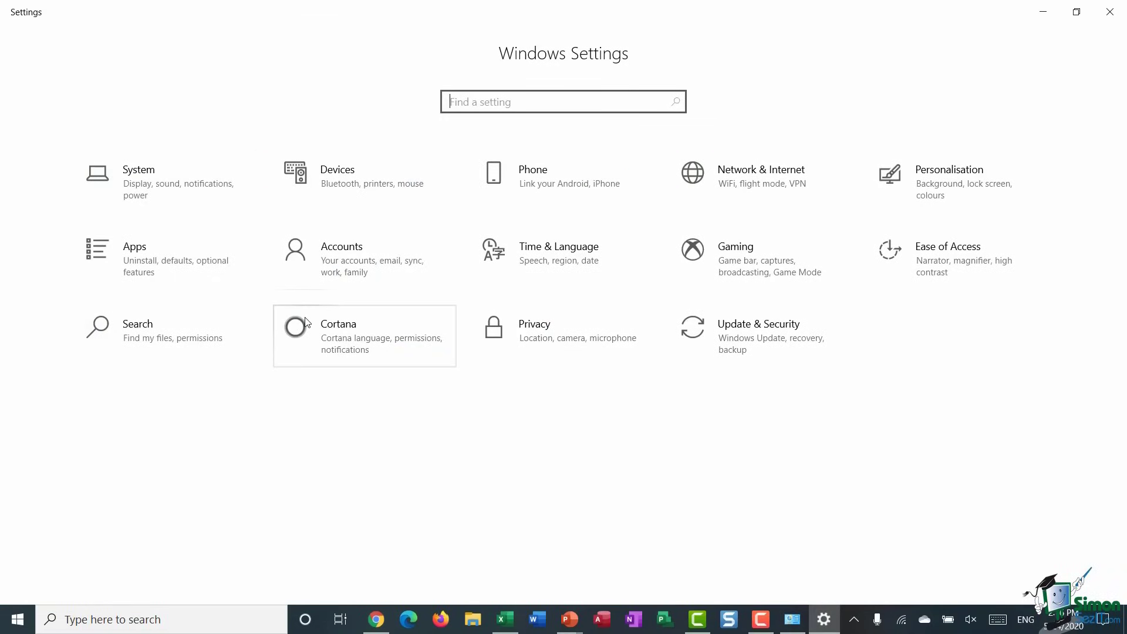
click(1084, 17)
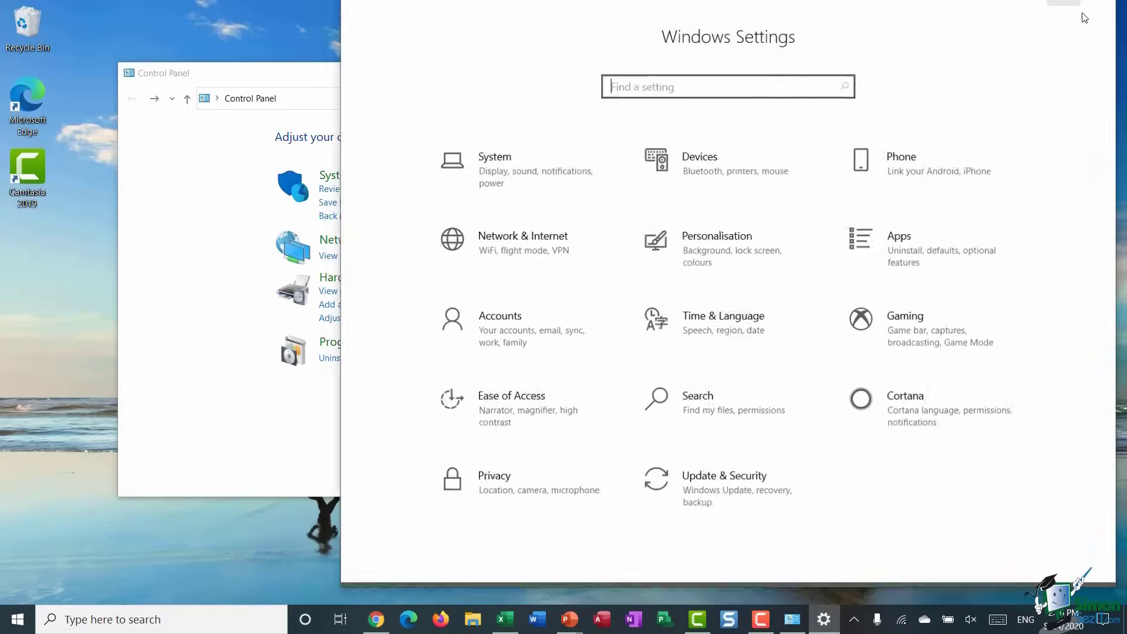
drag(557, 14, 1125, 28)
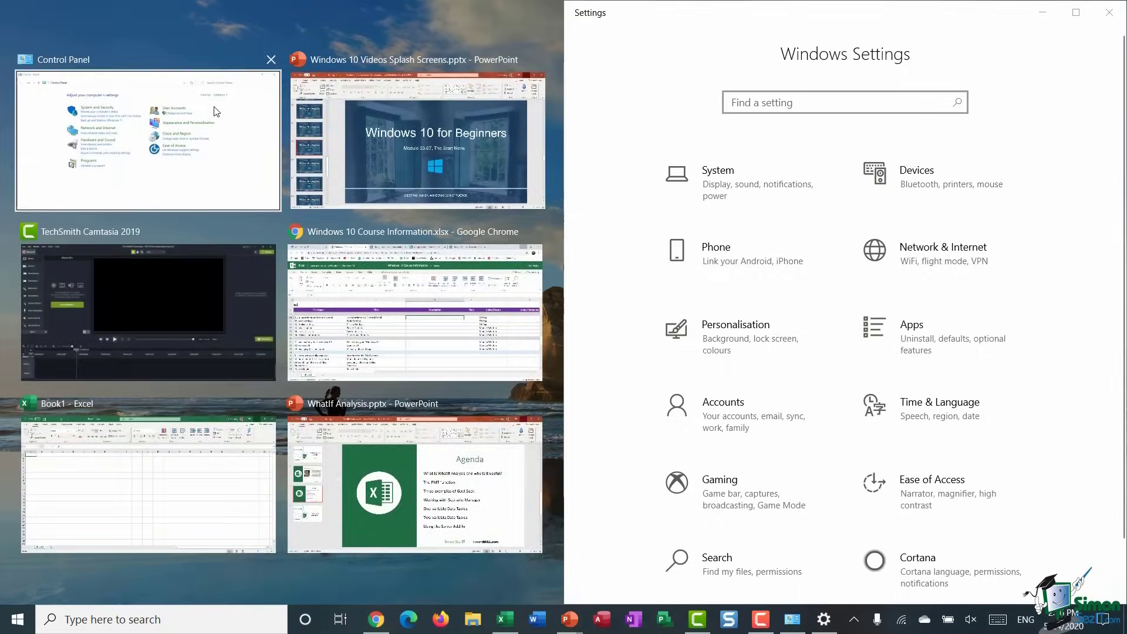
click(232, 111)
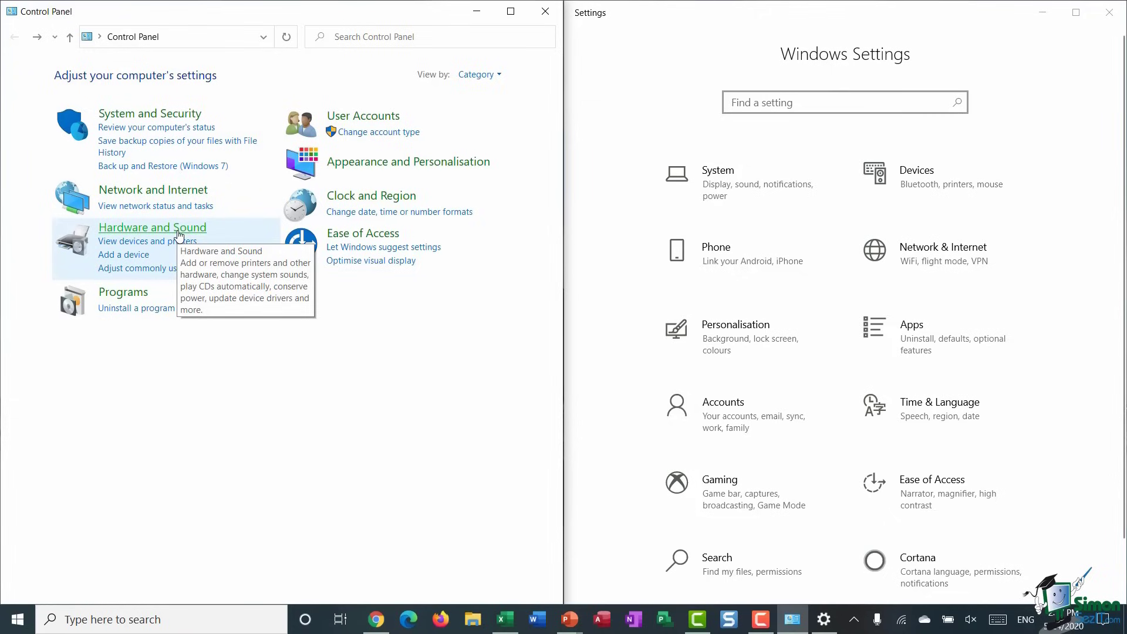
- Open Devices and Printers, cancel Add a printer, and show Settings' Printers & scanners page
click(120, 242)
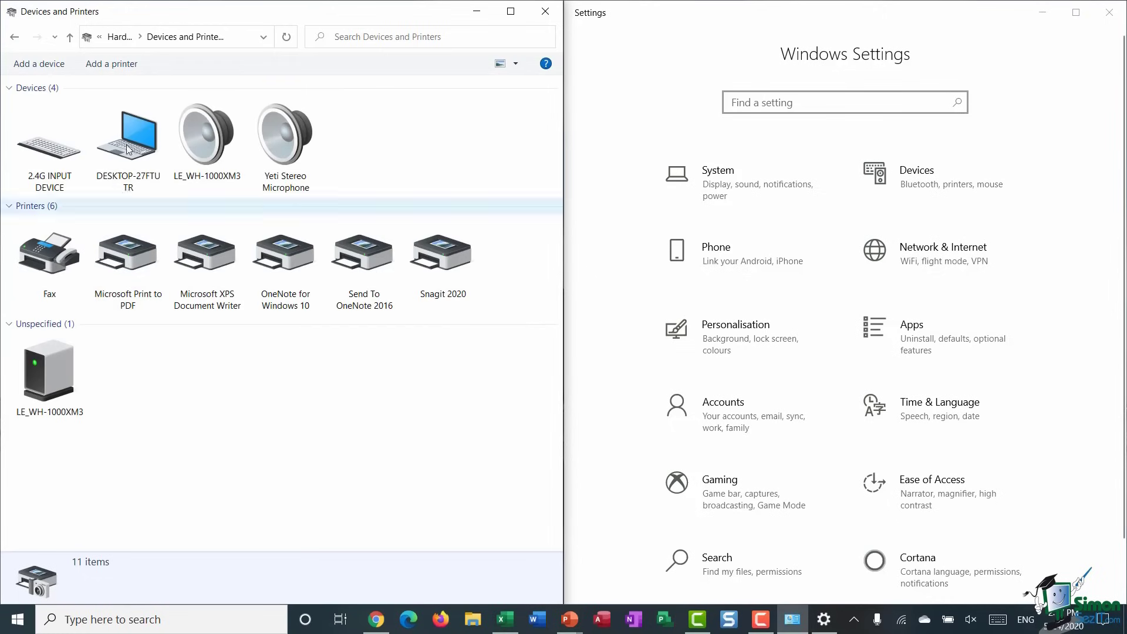
click(119, 62)
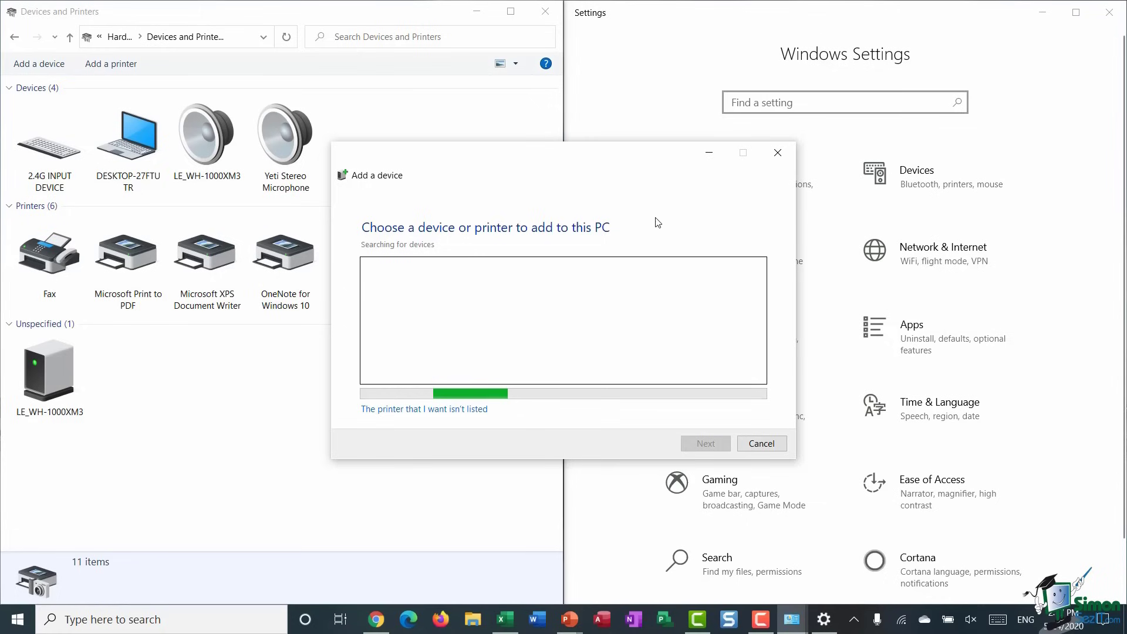
click(761, 443)
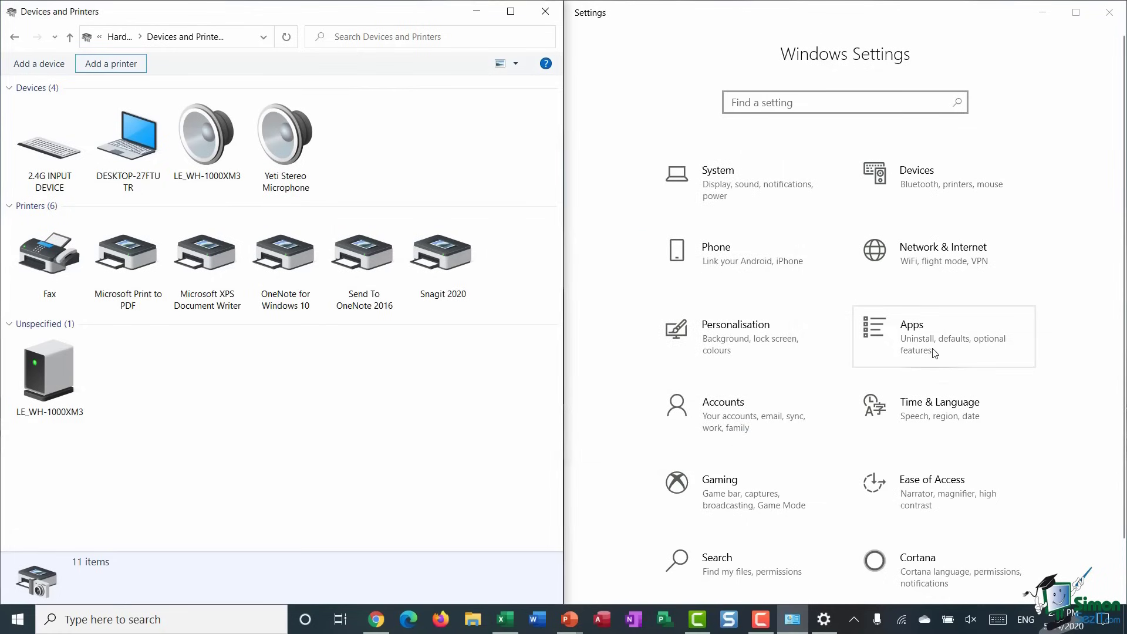
click(930, 182)
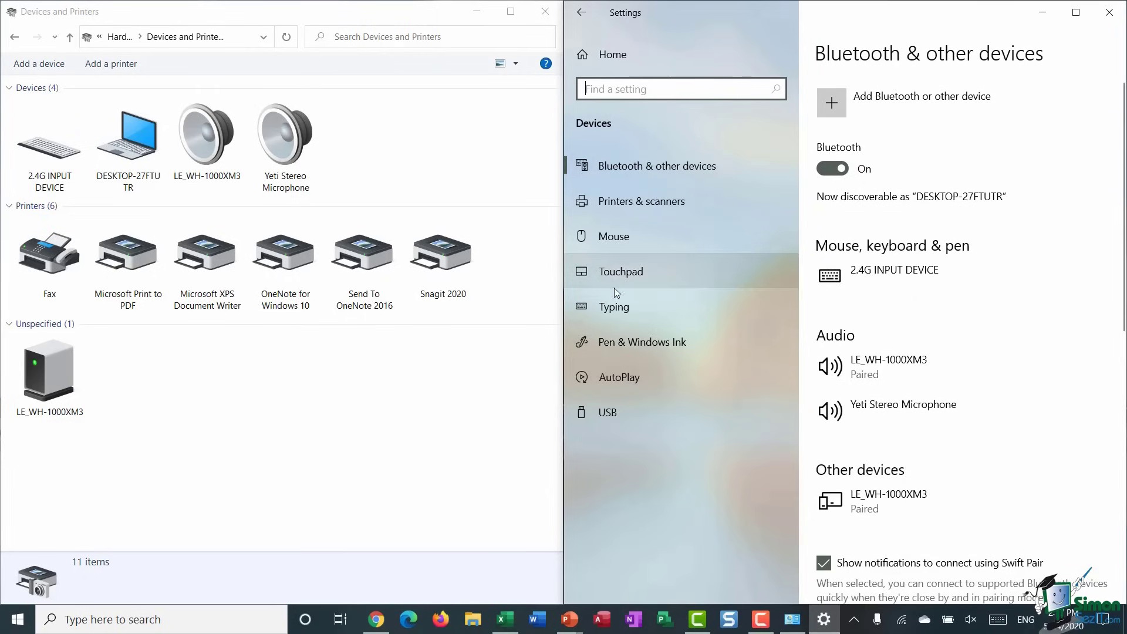
click(641, 202)
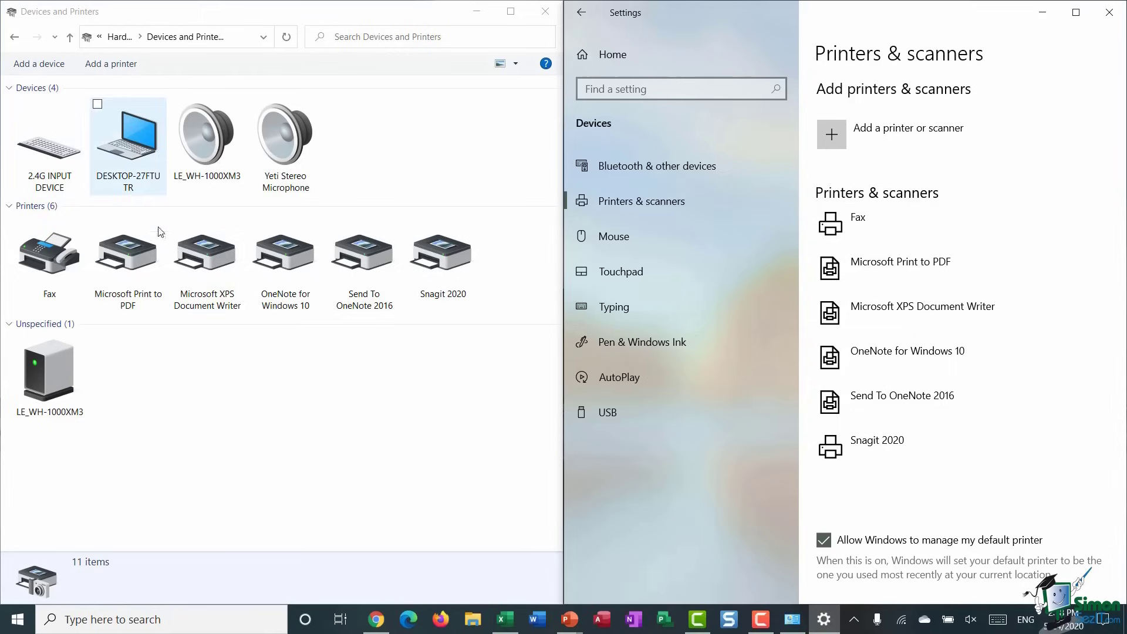
- Switch Devices and Printers to Medium icons and back to Large icons, then go Back
click(516, 65)
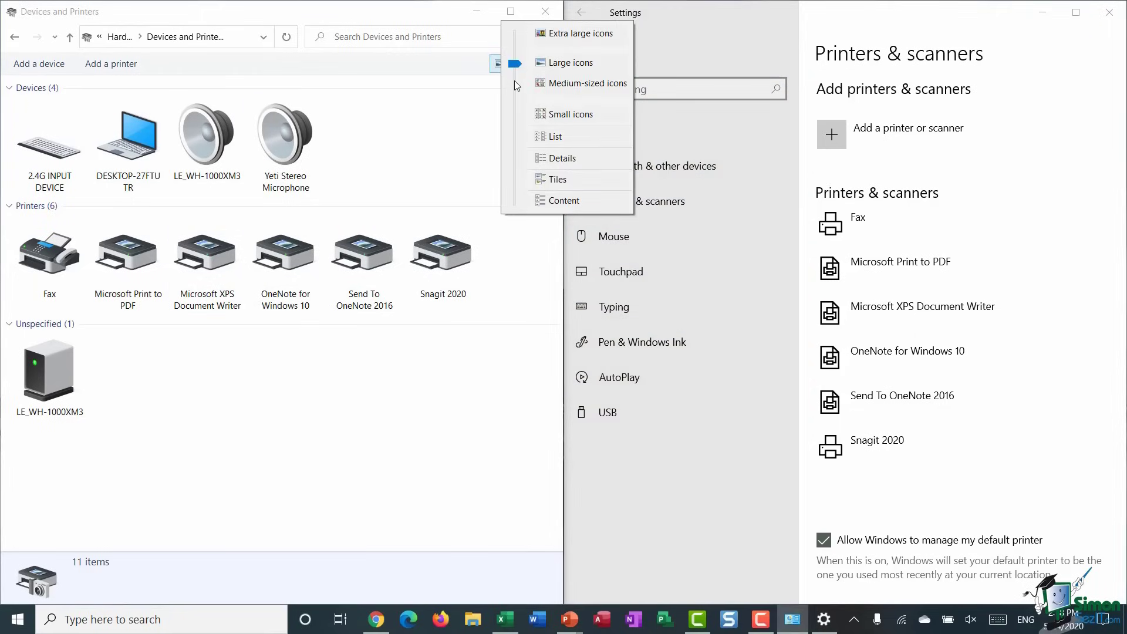
click(559, 83)
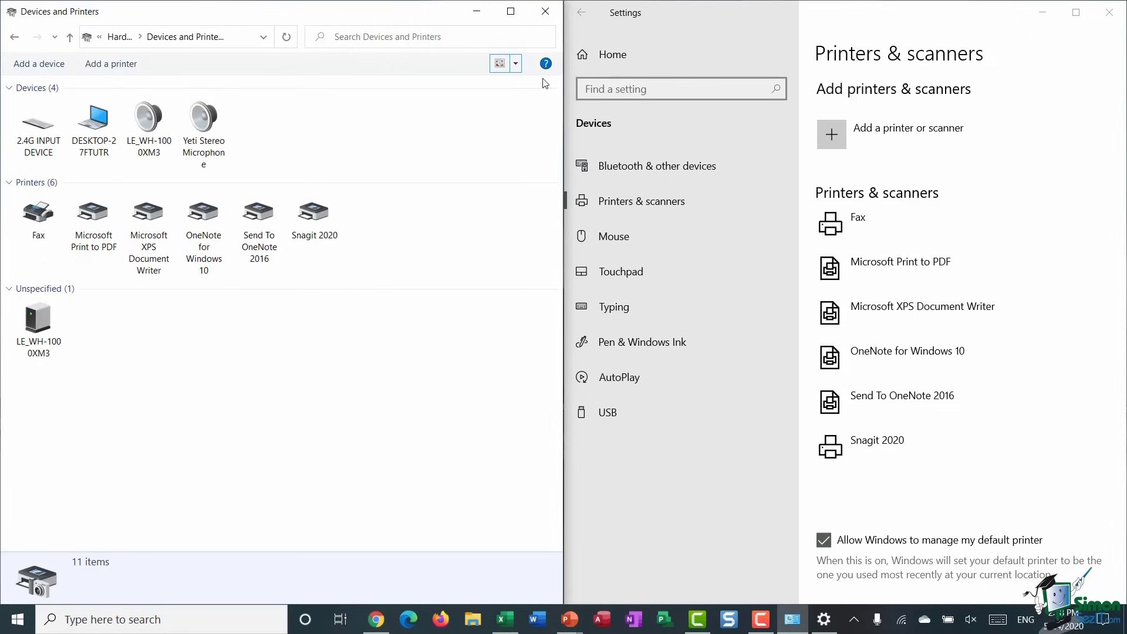
click(516, 65)
click(561, 41)
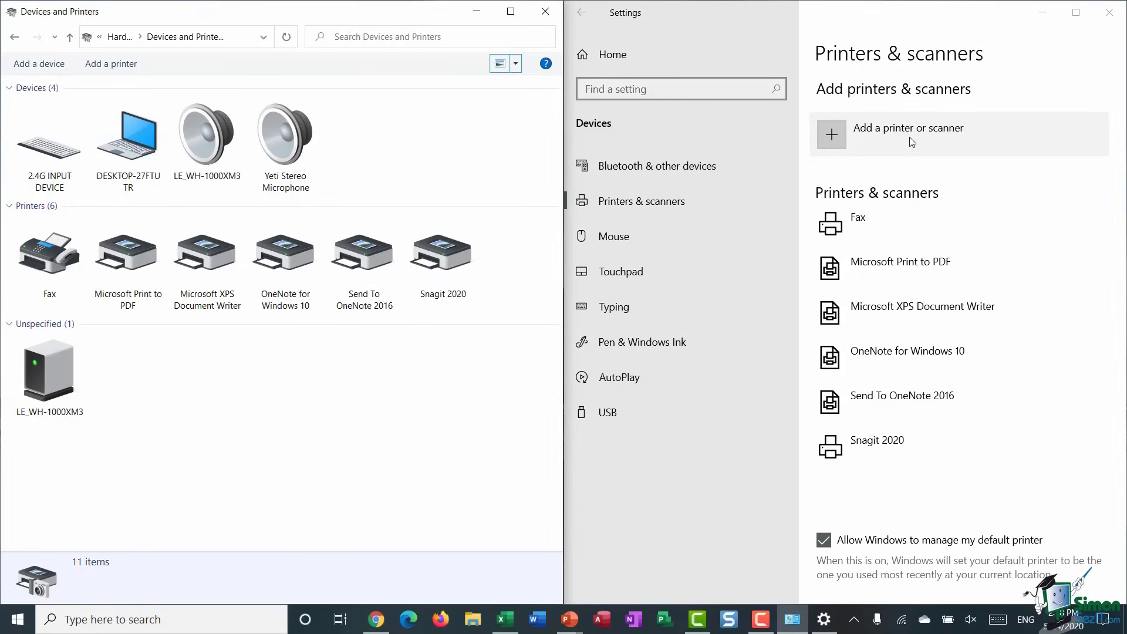
click(14, 37)
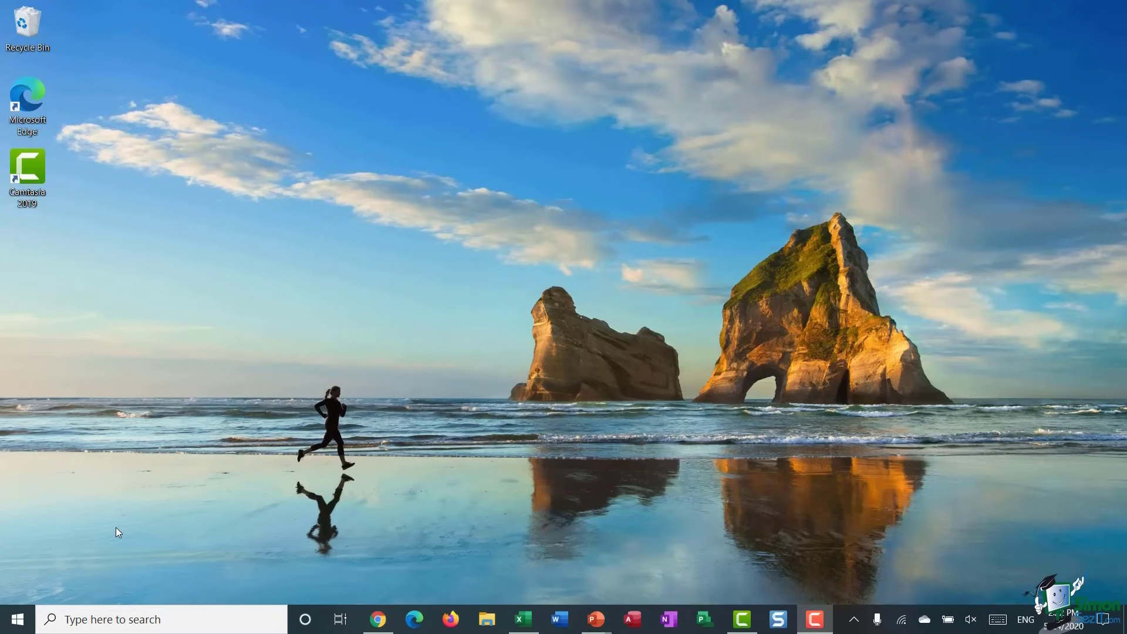
- Open Settings from search, maximize it, and go to Time & Language's Date & time page
click(69, 619)
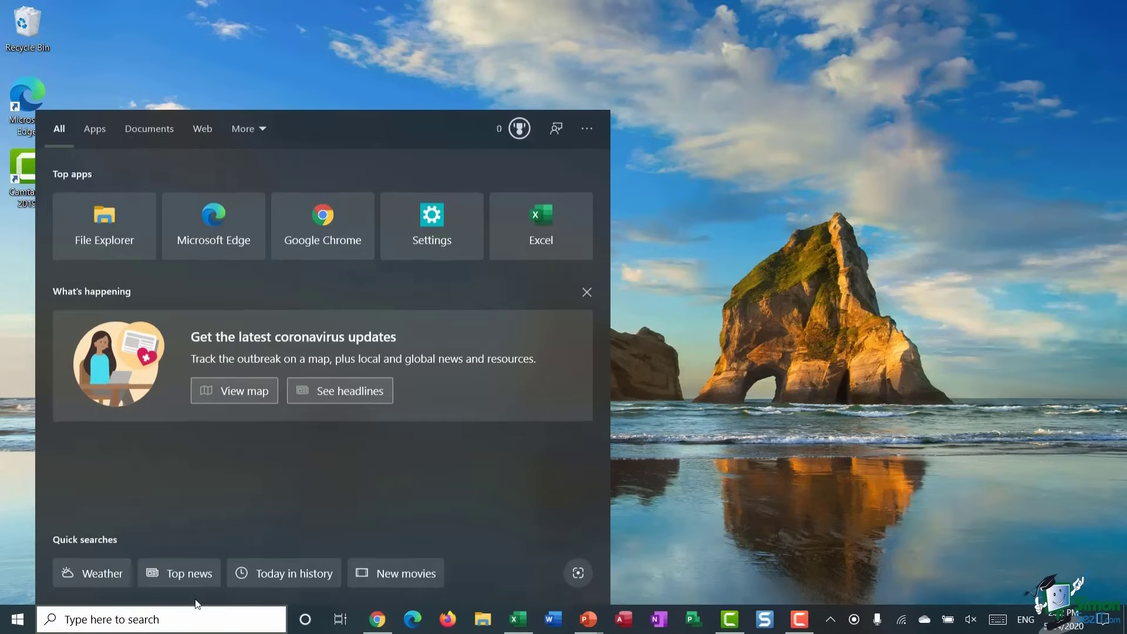
text(settings)
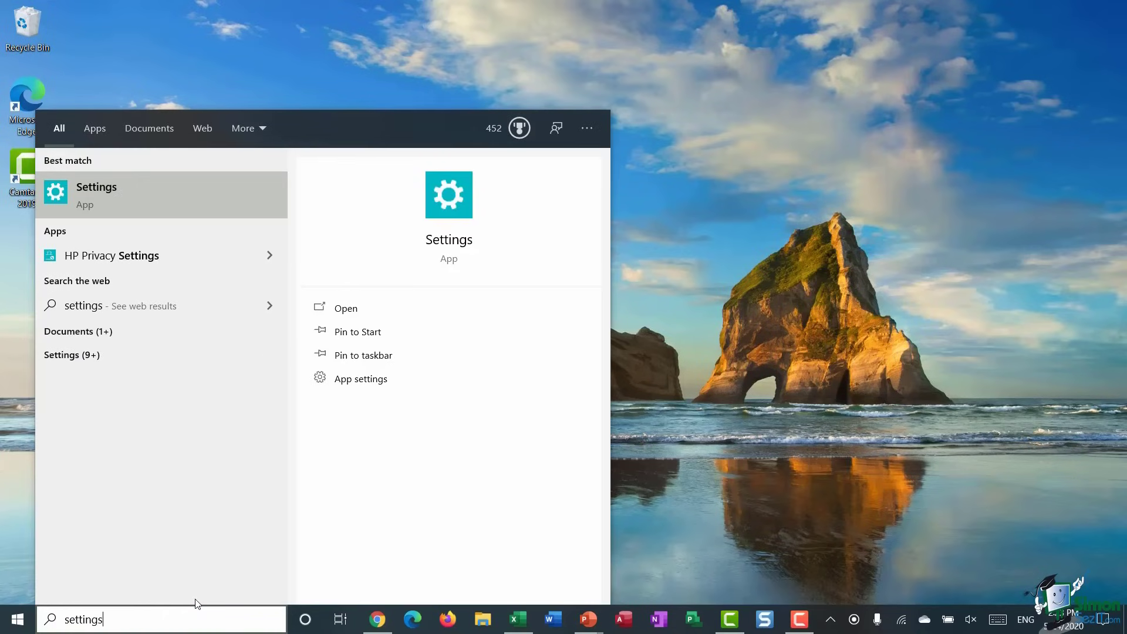
click(109, 192)
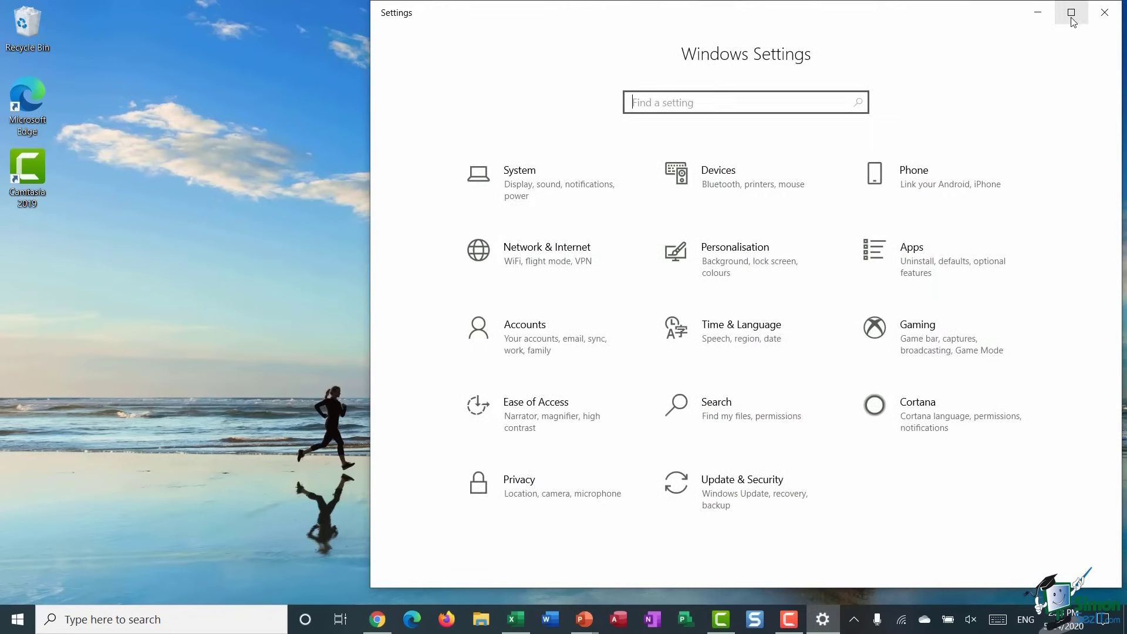
click(1071, 13)
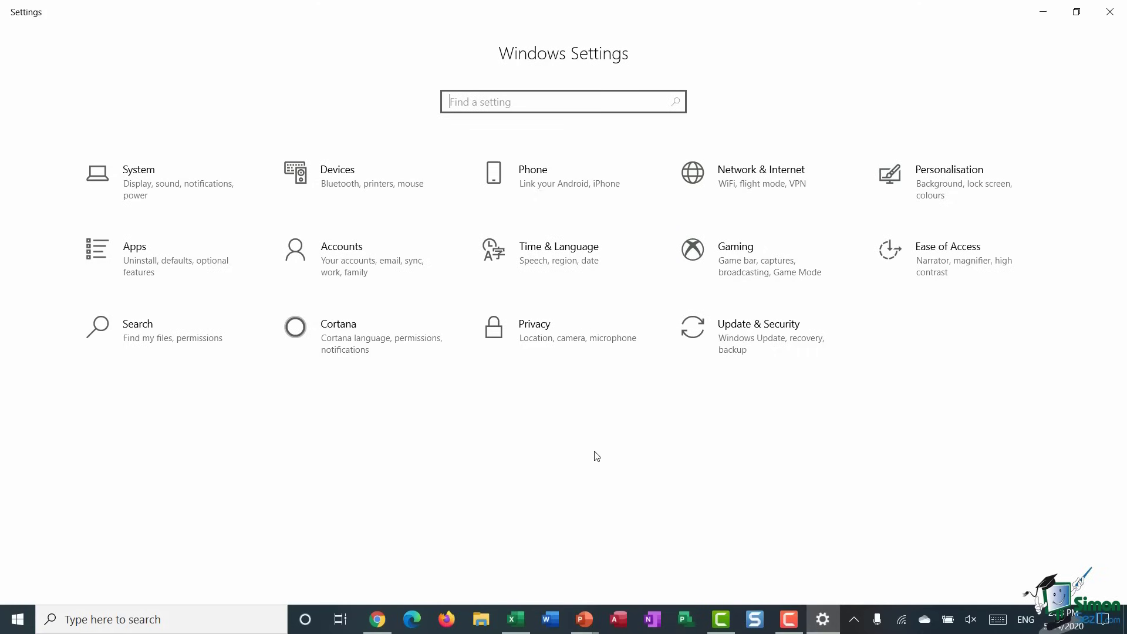
click(541, 265)
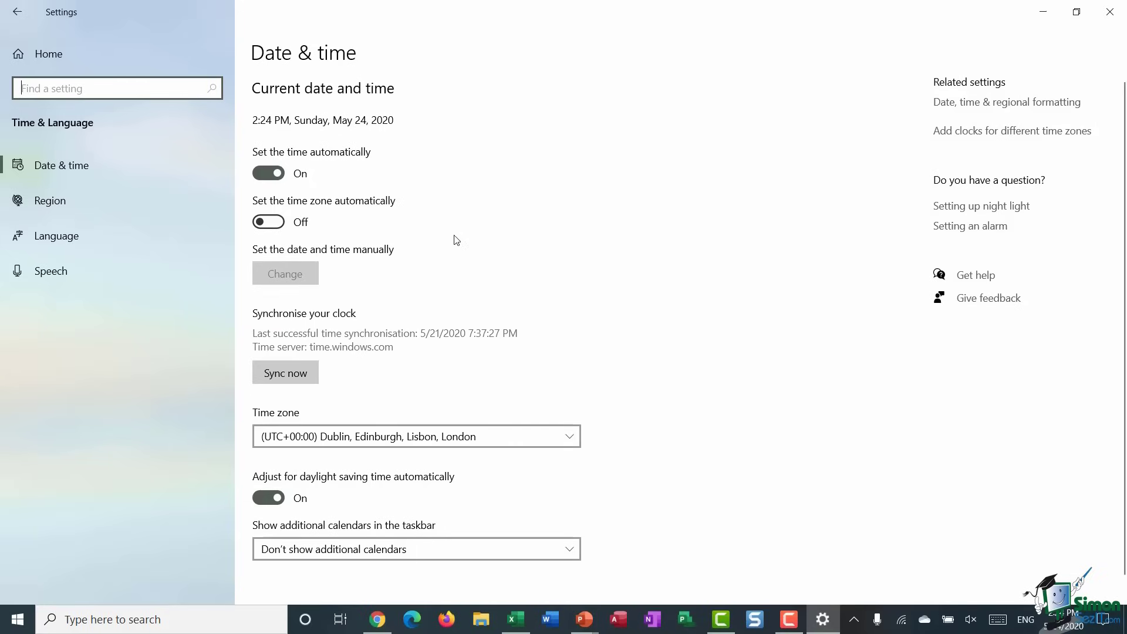
click(281, 223)
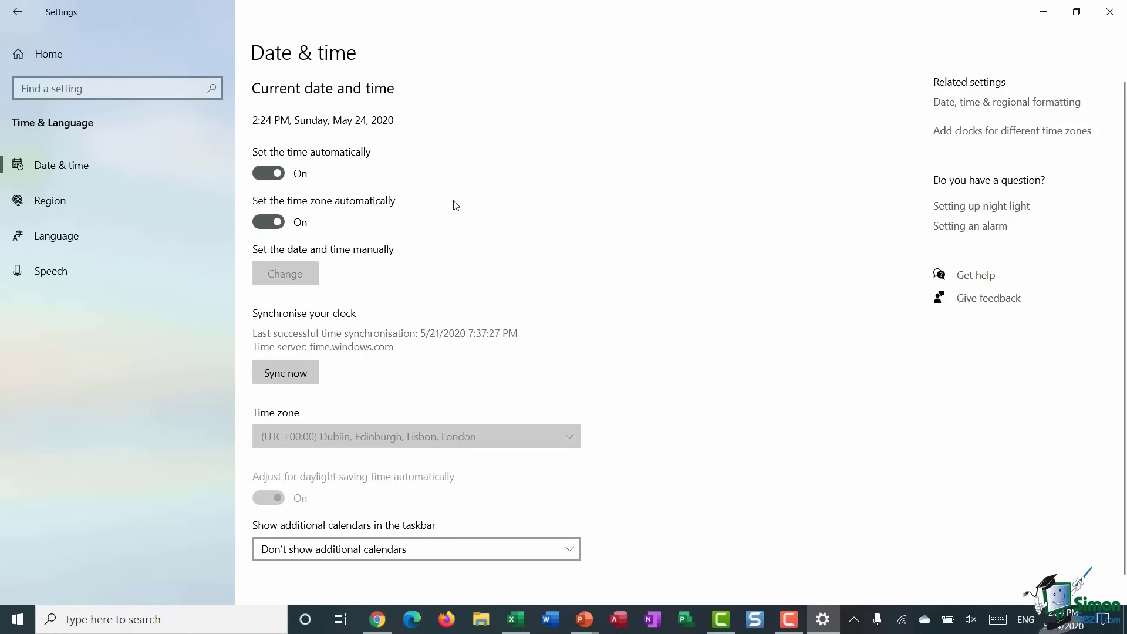
click(259, 222)
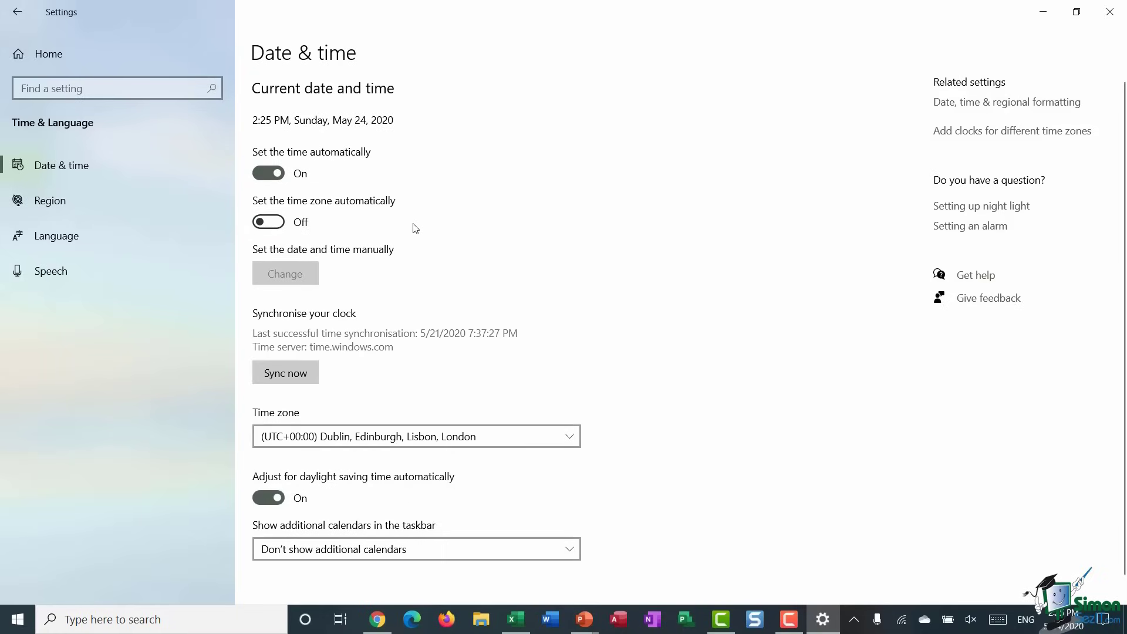
click(259, 174)
click(283, 275)
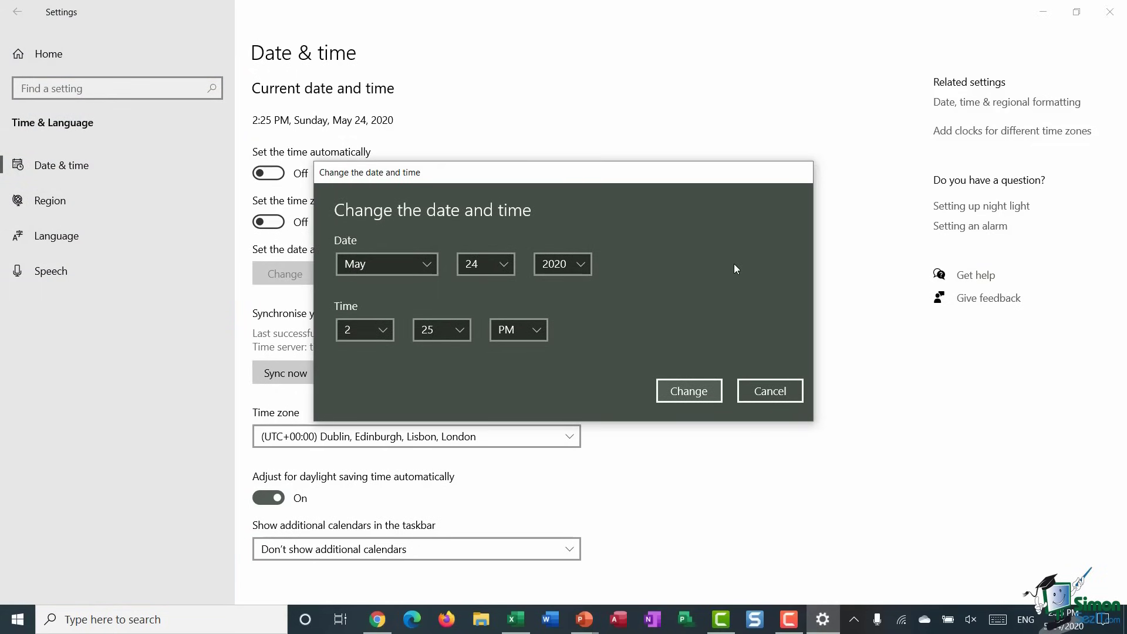
key(Escape)
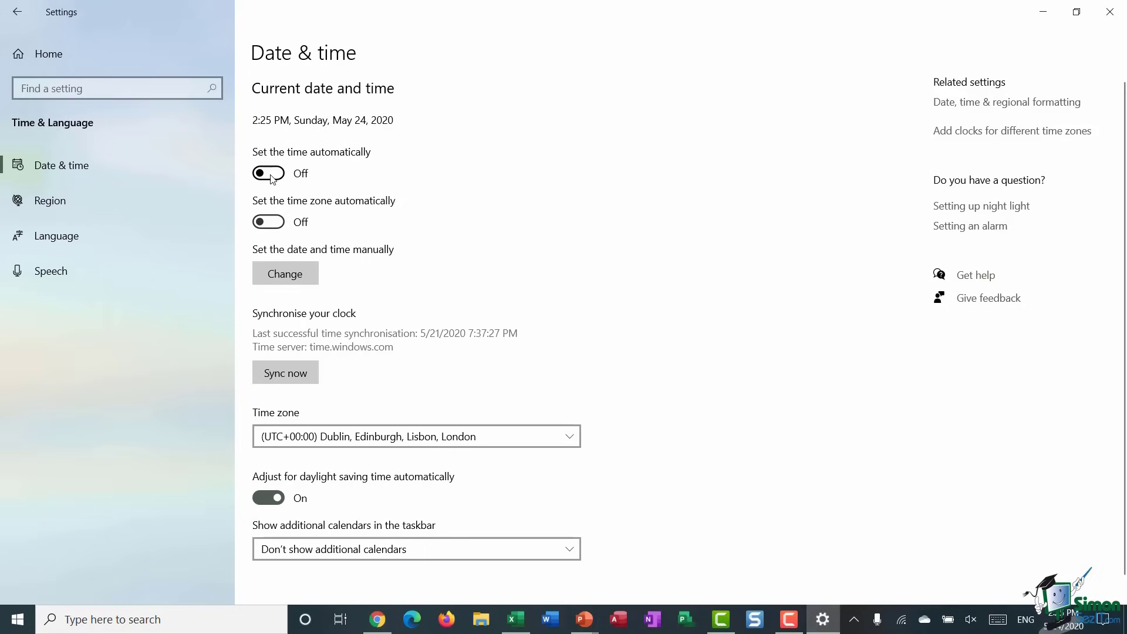
click(280, 174)
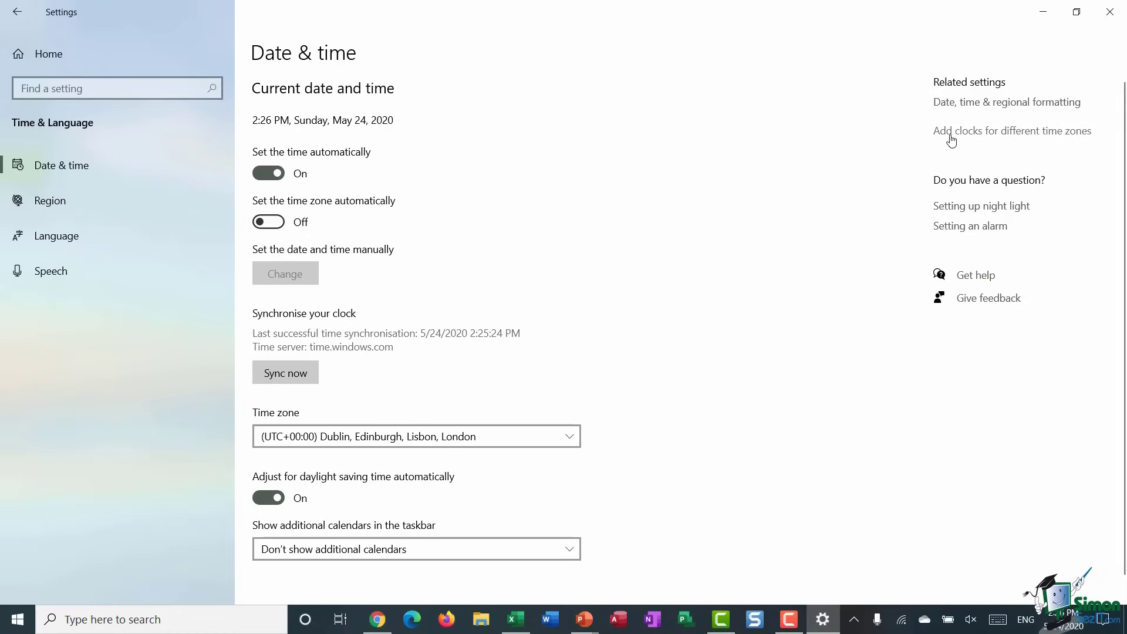
- Enable the first additional clock and name it London
click(1003, 137)
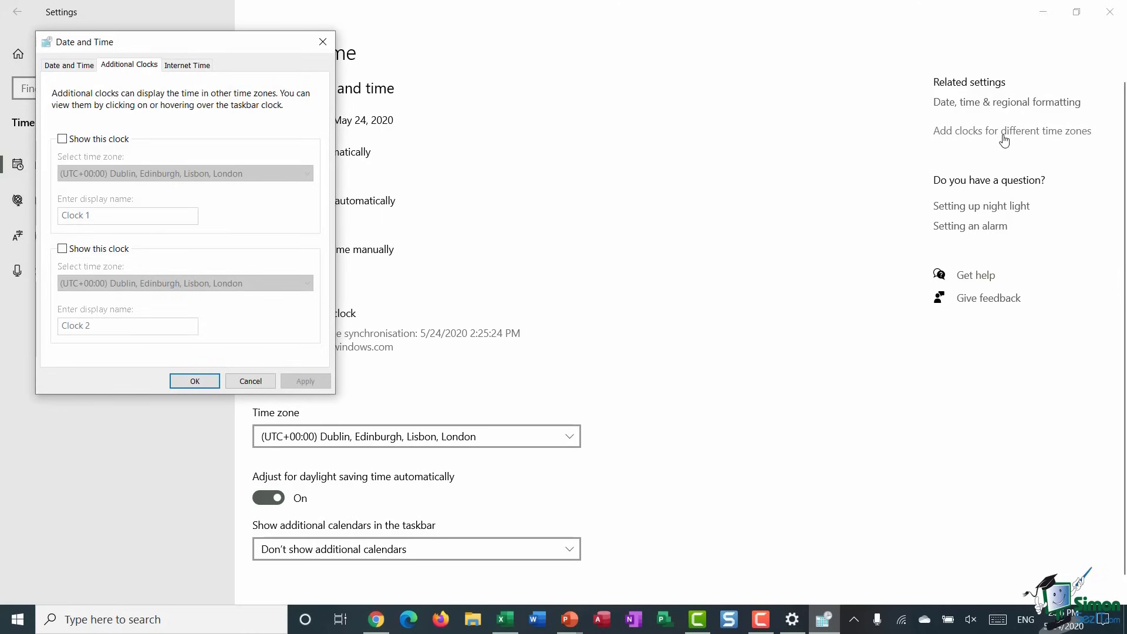
click(62, 140)
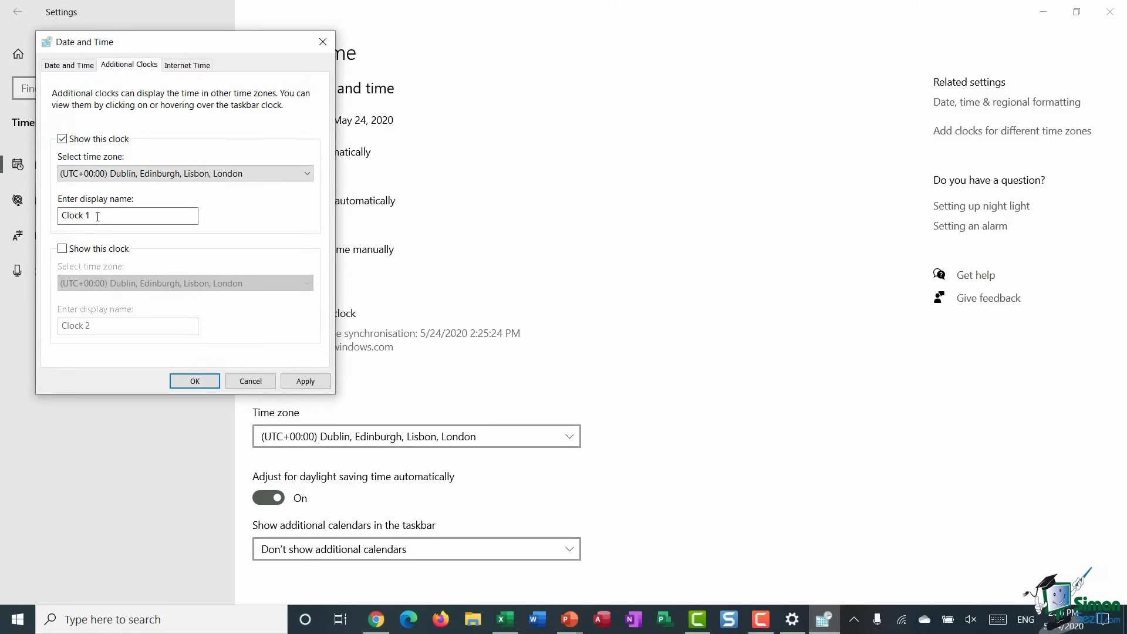
drag(163, 215, 58, 216)
text(Lond)
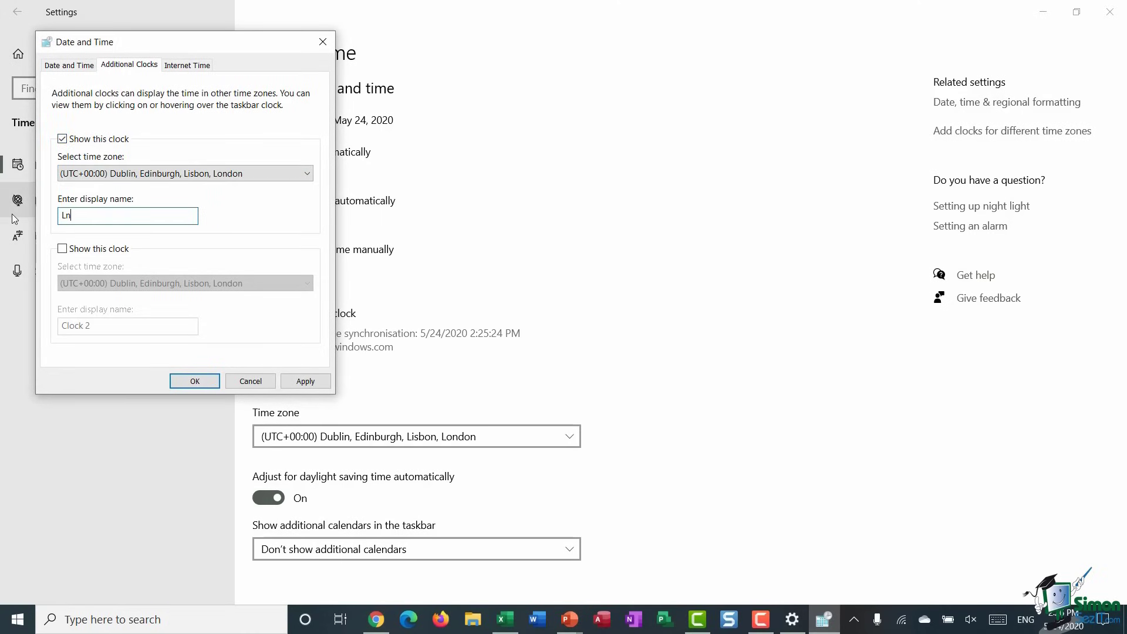
text(on)
- Enable a second clock named US on Eastern Time (US & Canada), then apply and confirm
click(63, 248)
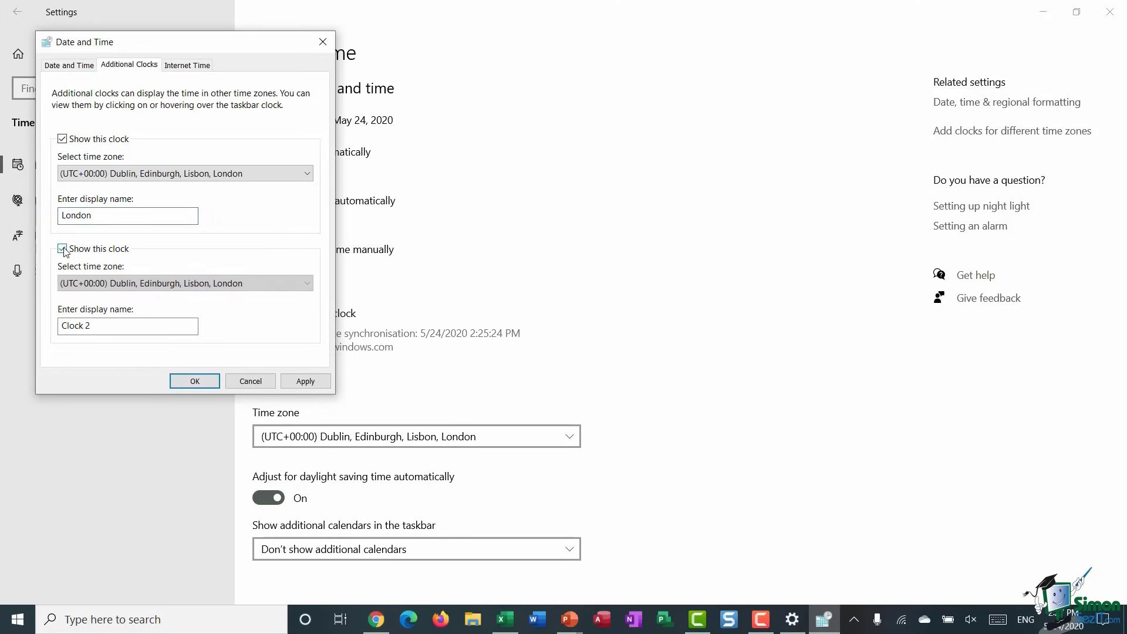
click(306, 284)
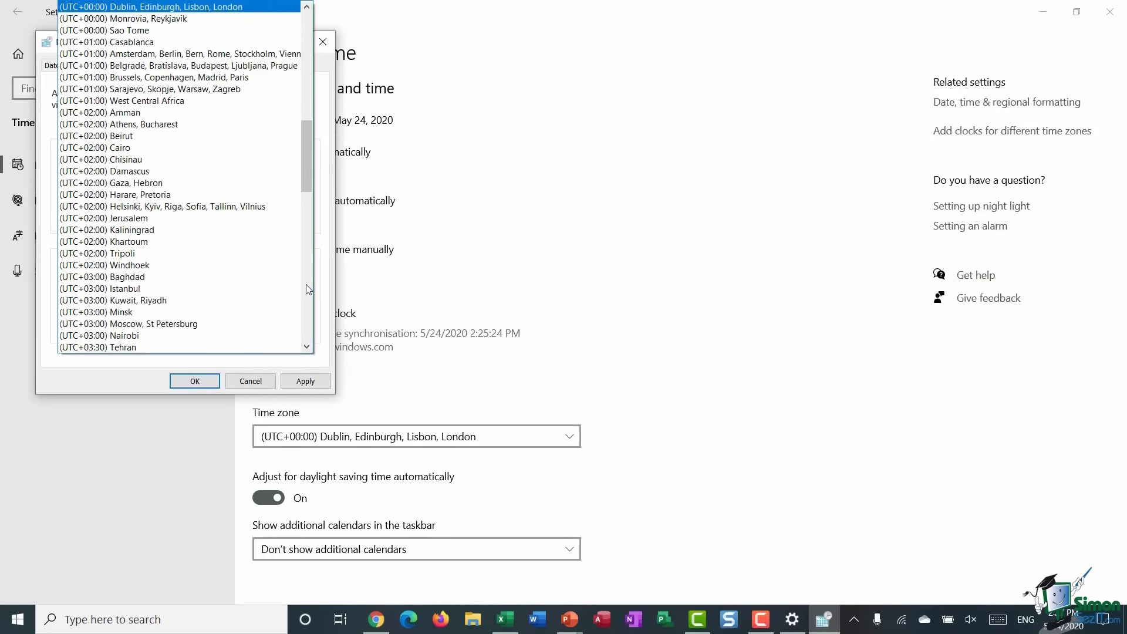
scroll(306, 289, up, 10)
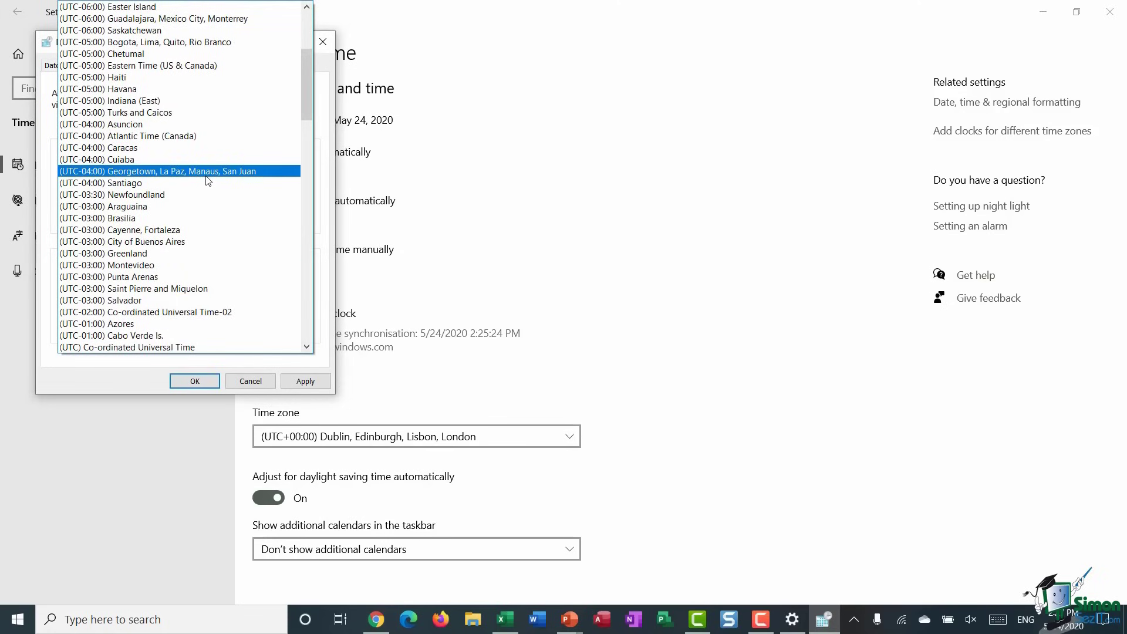
click(174, 66)
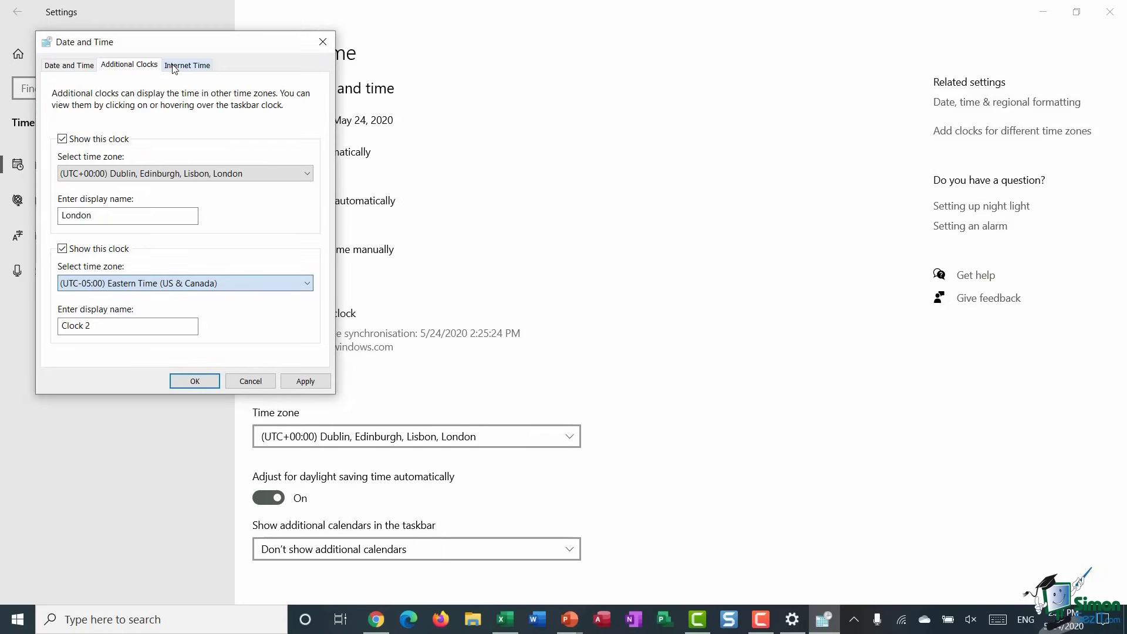
click(112, 330)
drag(112, 330, 15, 326)
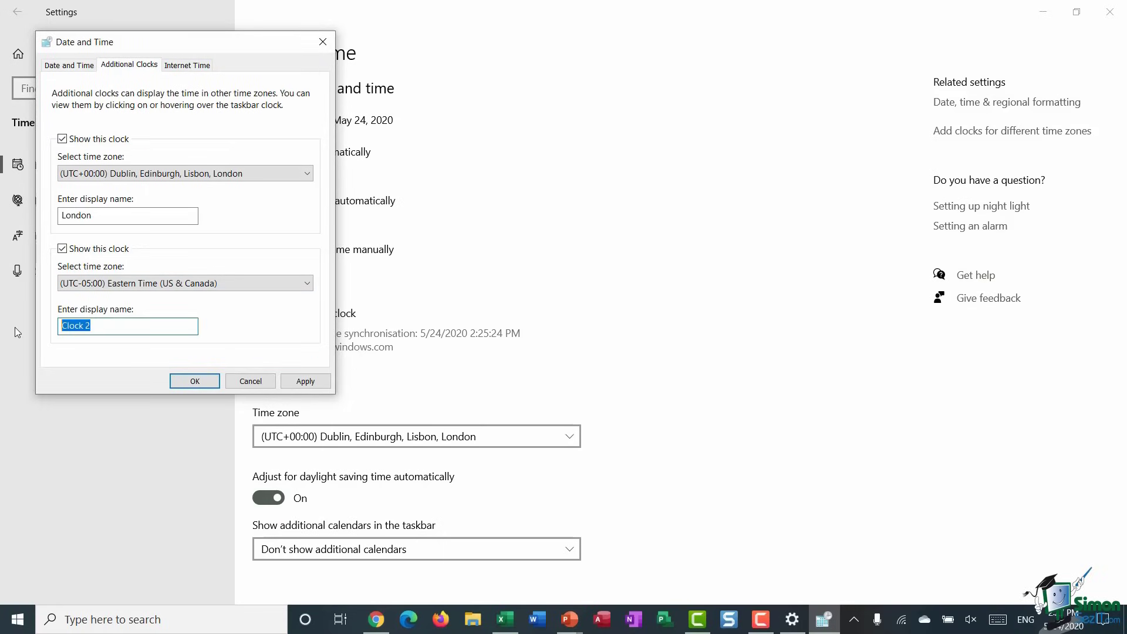
text(Y)
key(BackSpace)
text(US)
click(315, 384)
click(195, 381)
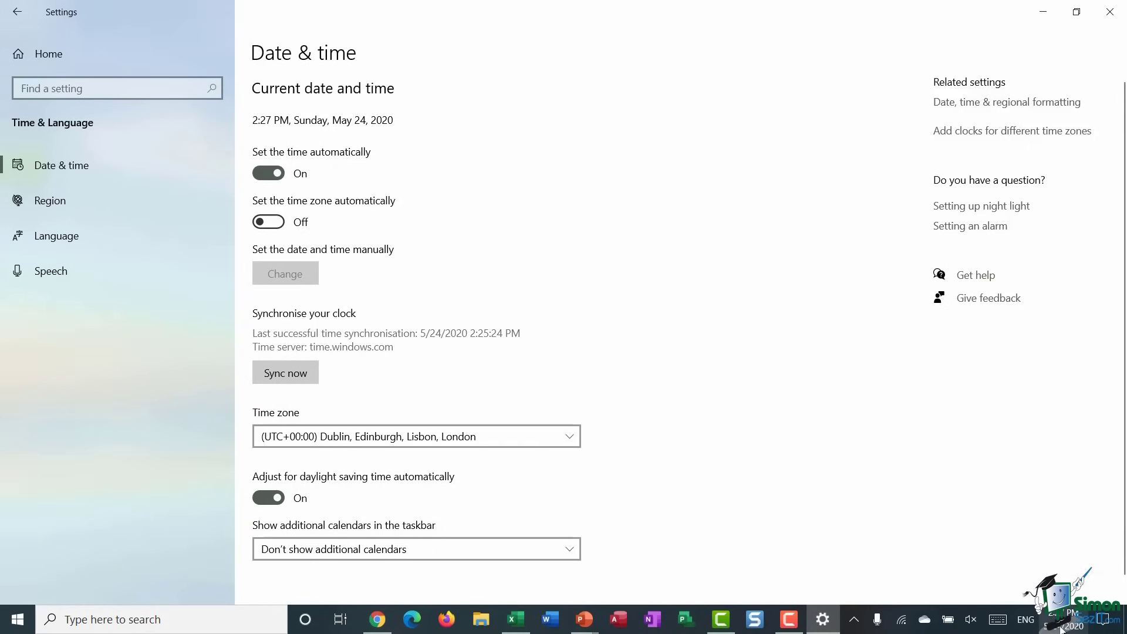
mouse_move(1066, 620)
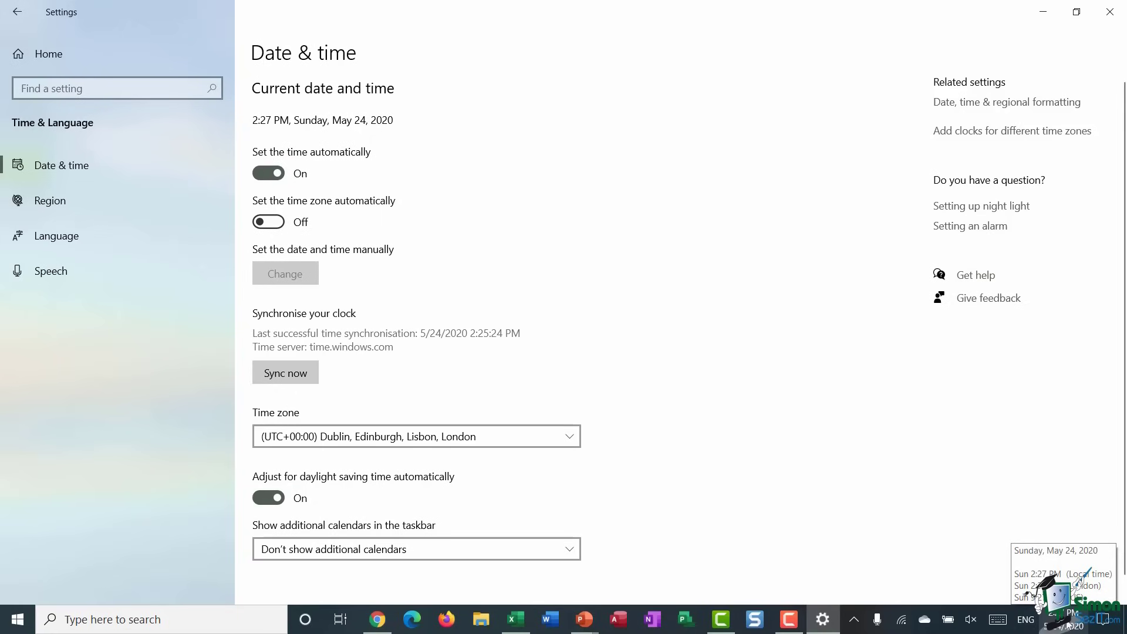
click(1068, 626)
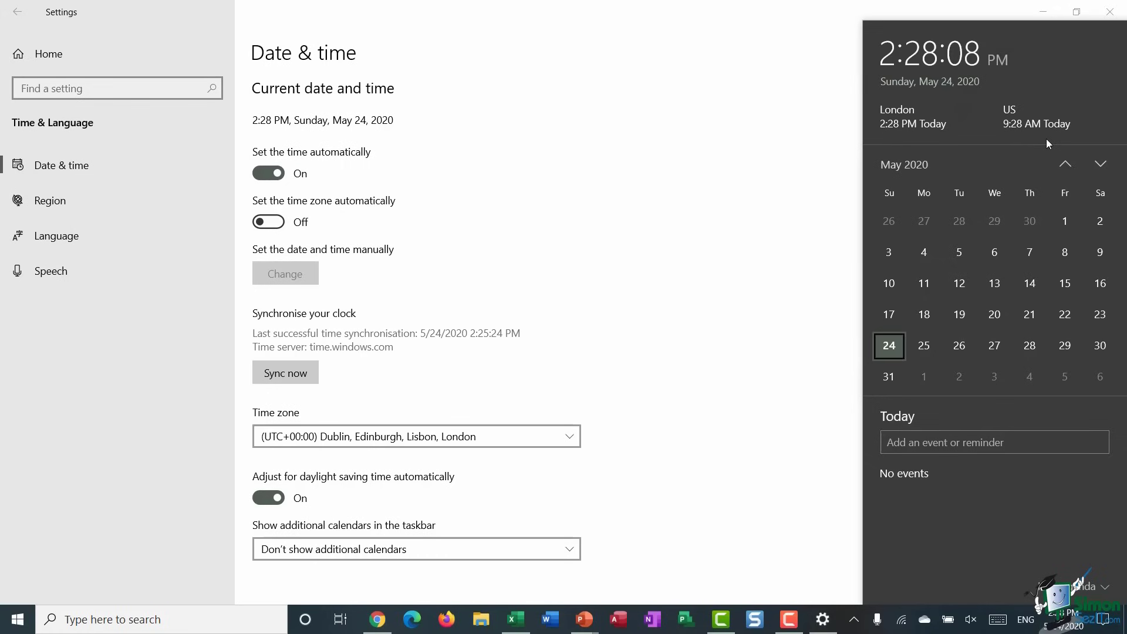
click(734, 137)
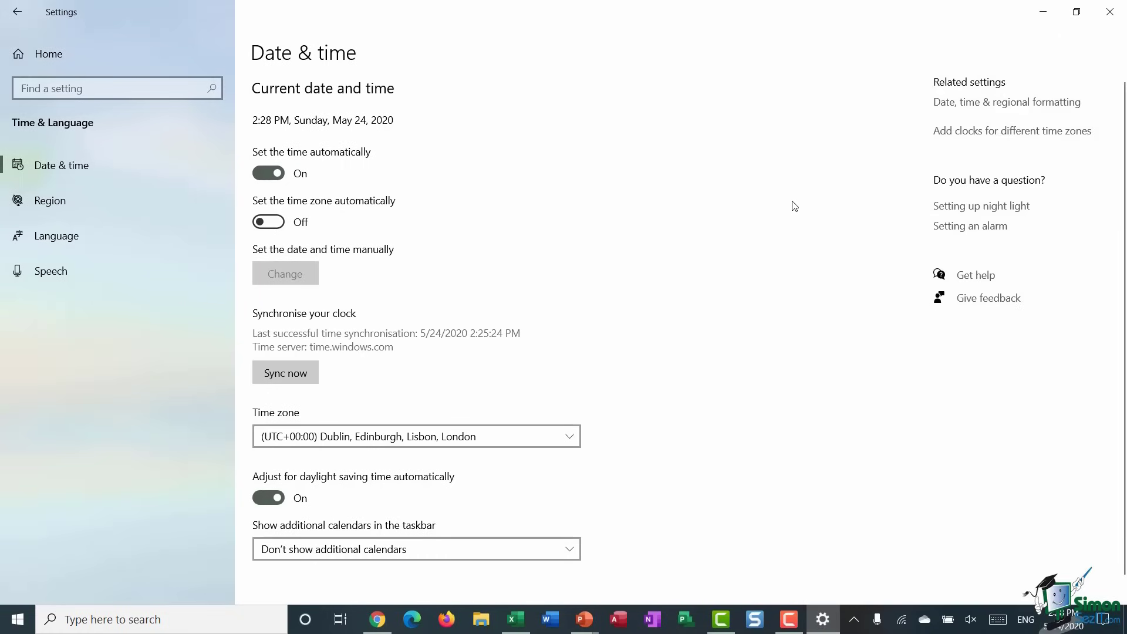
scroll(734, 229, down, 1)
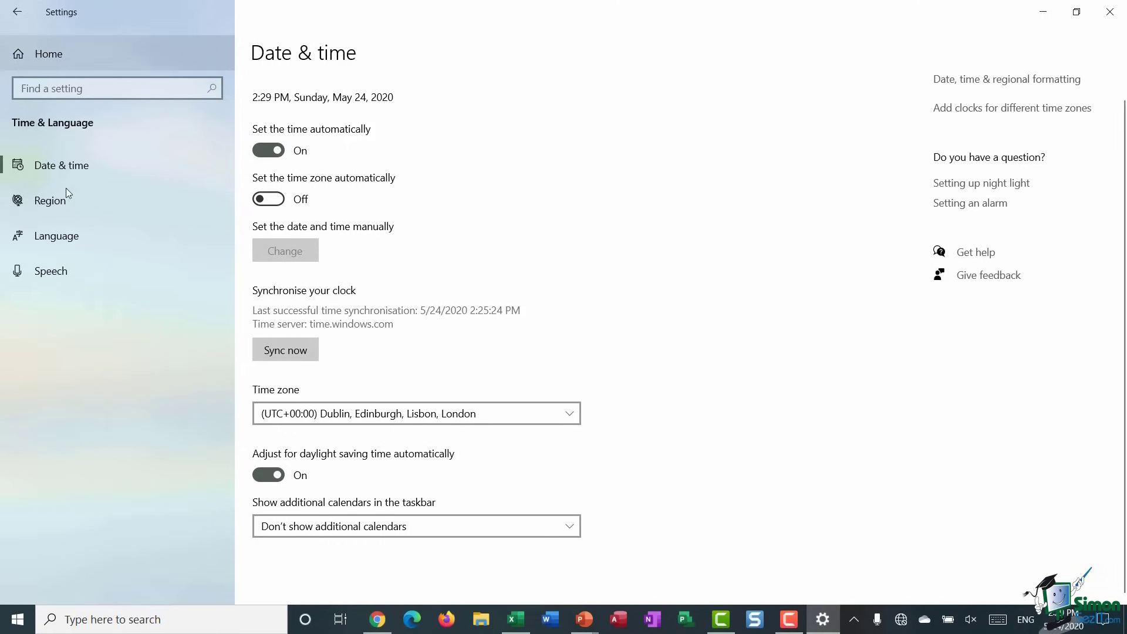
- Open Region, view the Regional format list without changing it, then open Language
click(65, 202)
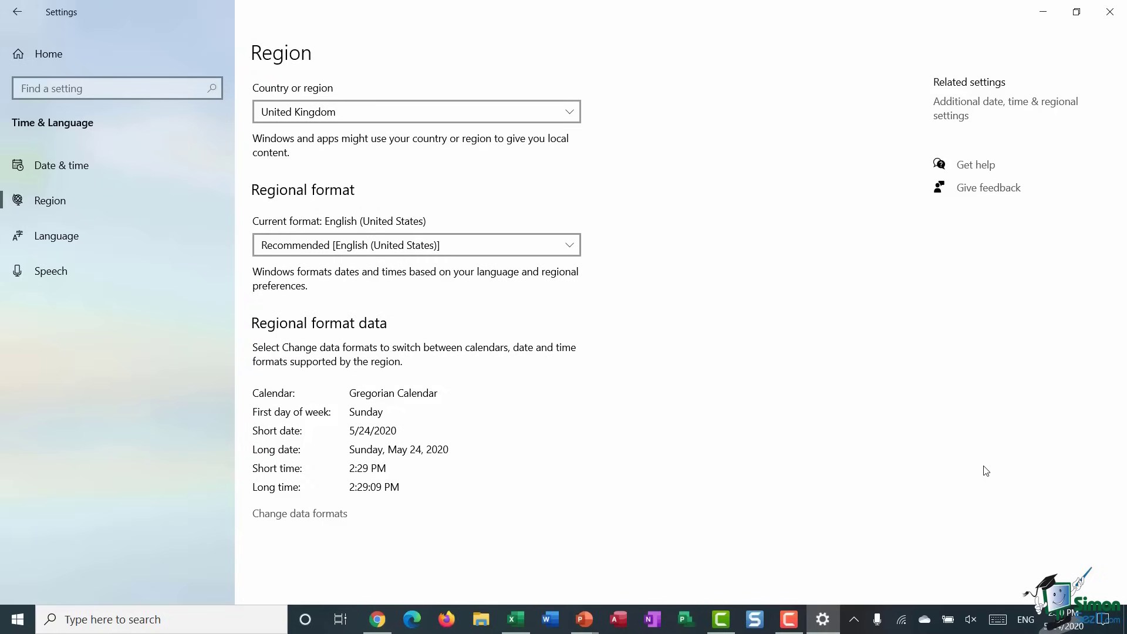
click(569, 244)
click(672, 238)
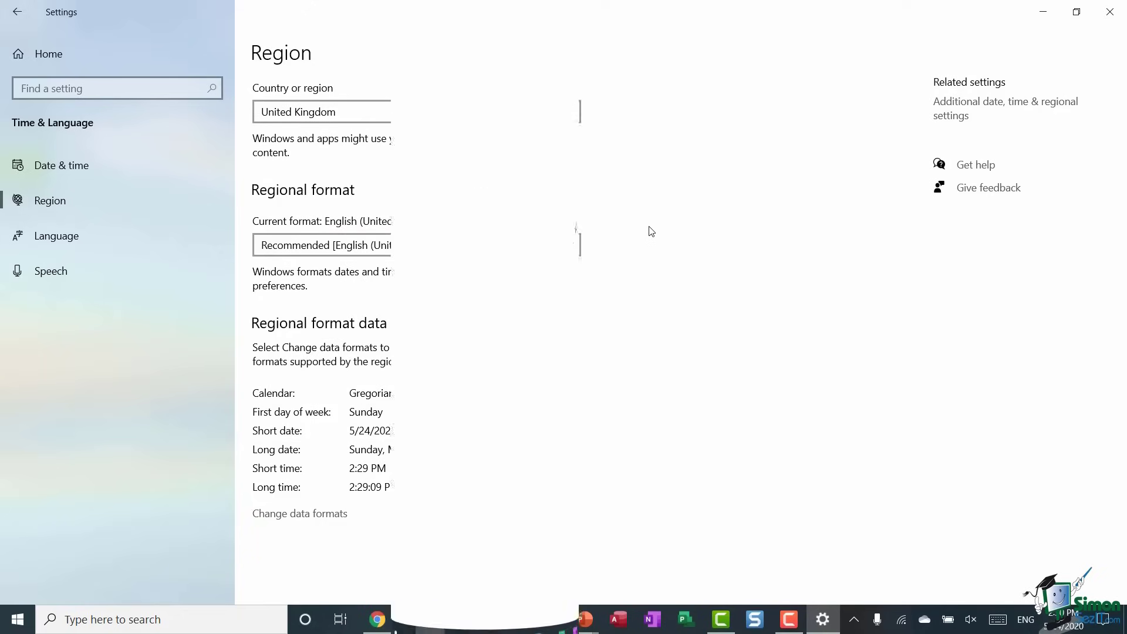
click(67, 244)
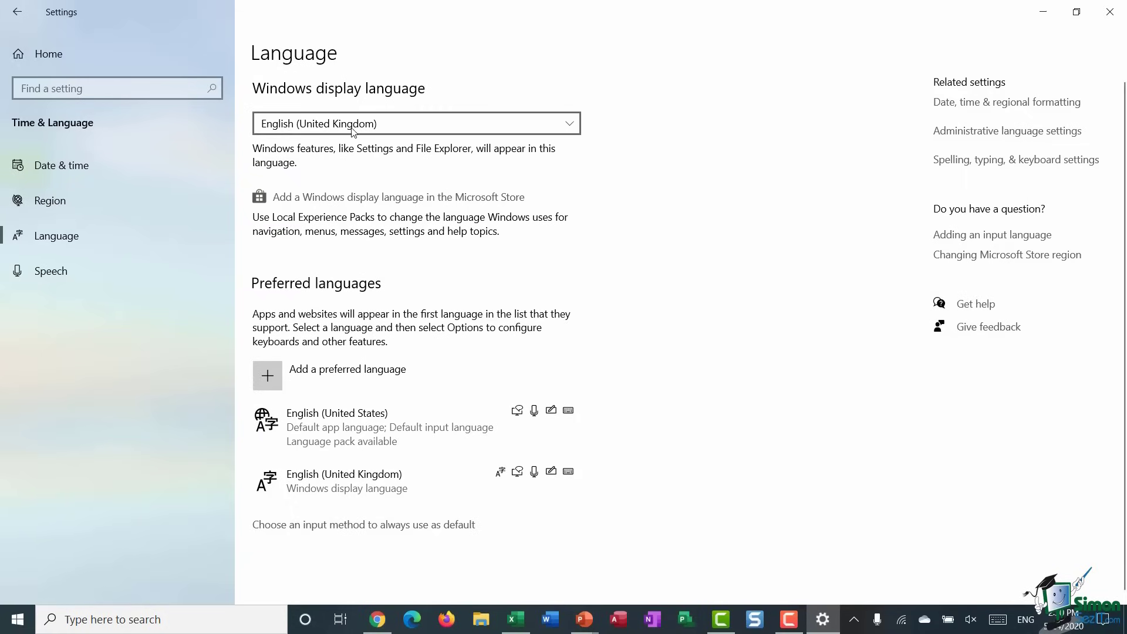
- Check the Windows display language list, then get more display languages from the Microsoft Store
click(570, 122)
click(569, 122)
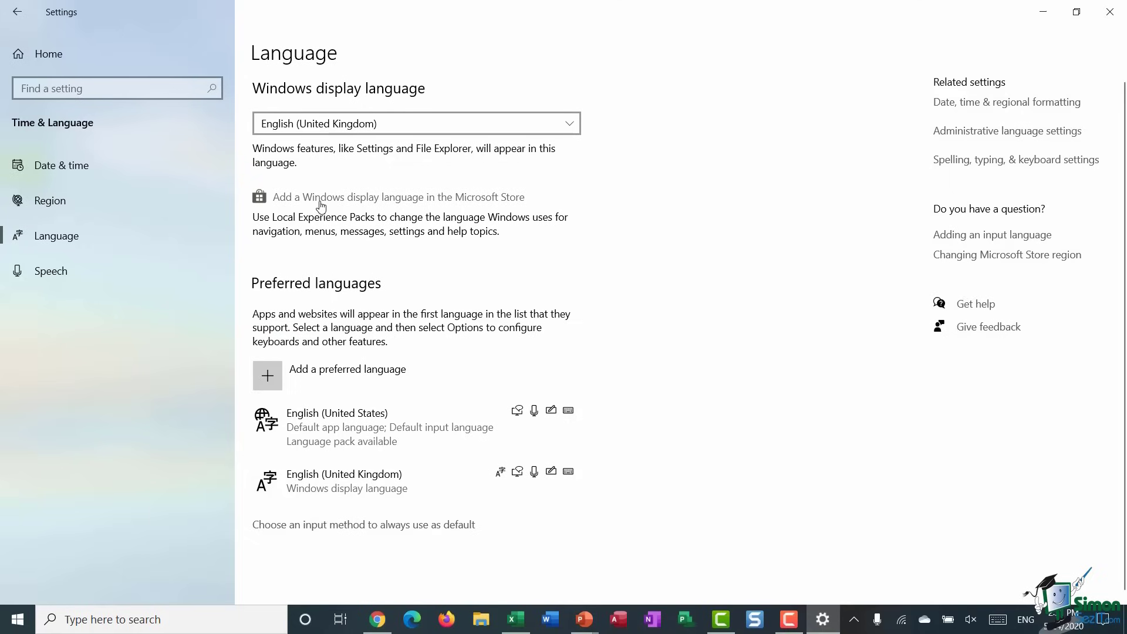
click(321, 197)
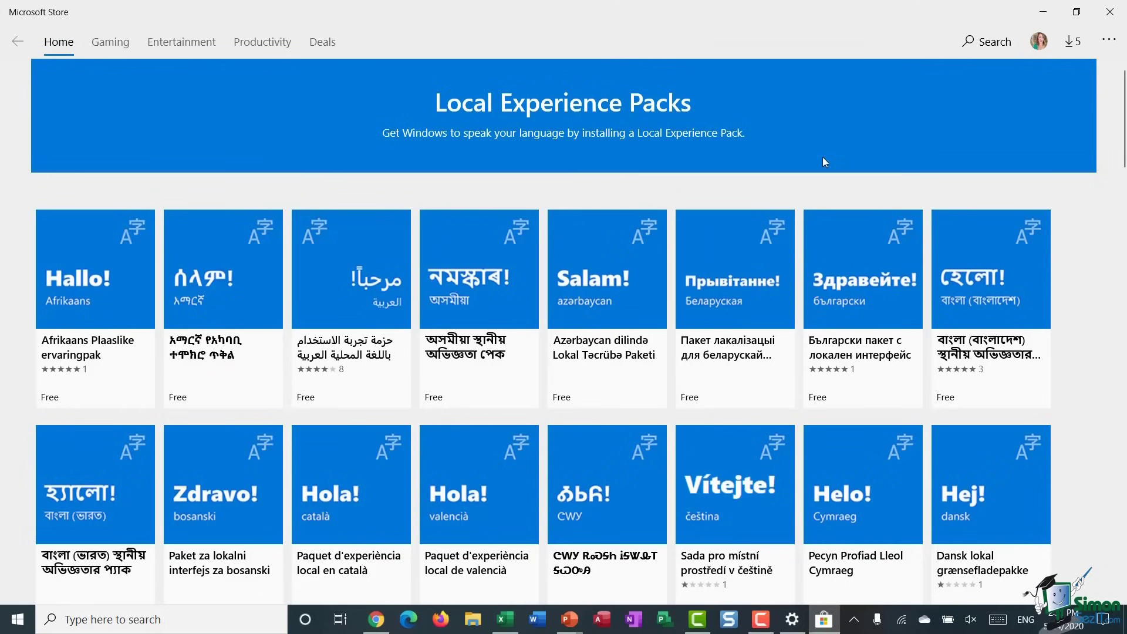
- Browse the free Local Experience Packs language listing, then close the Microsoft Store window
scroll(650, 270, down, 10)
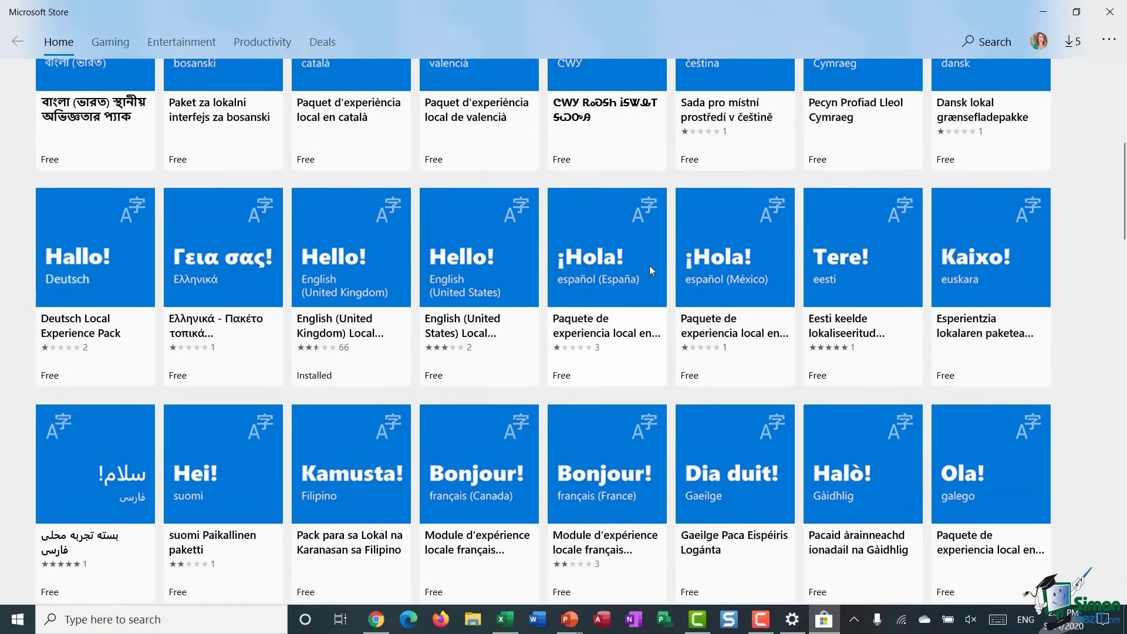
scroll(650, 268, down, 5)
scroll(649, 266, up, 15)
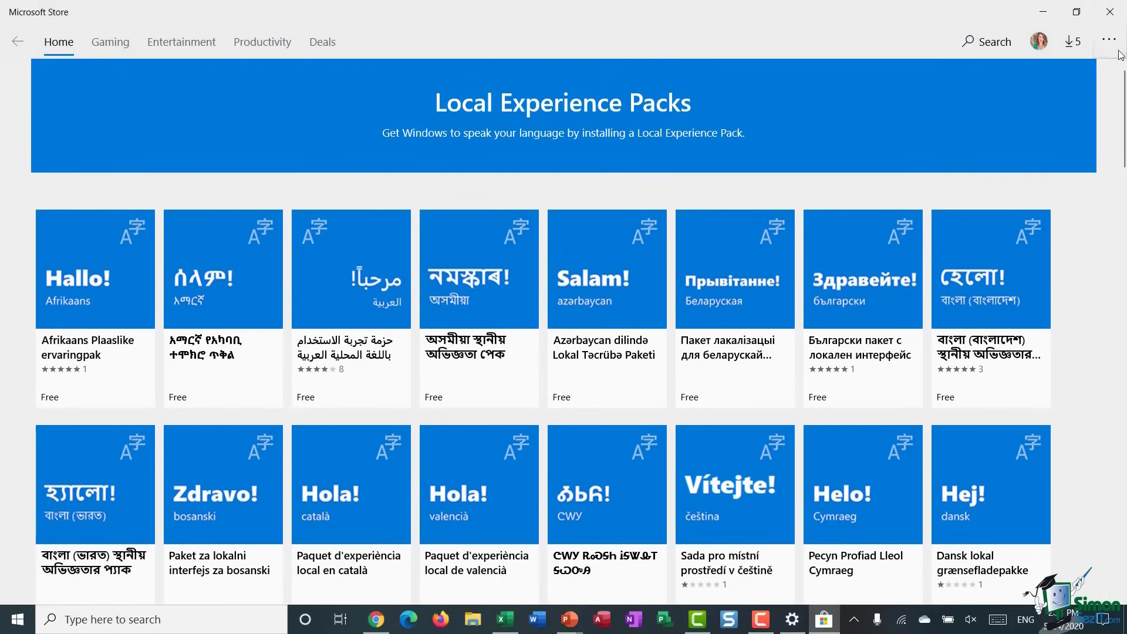
click(1116, 16)
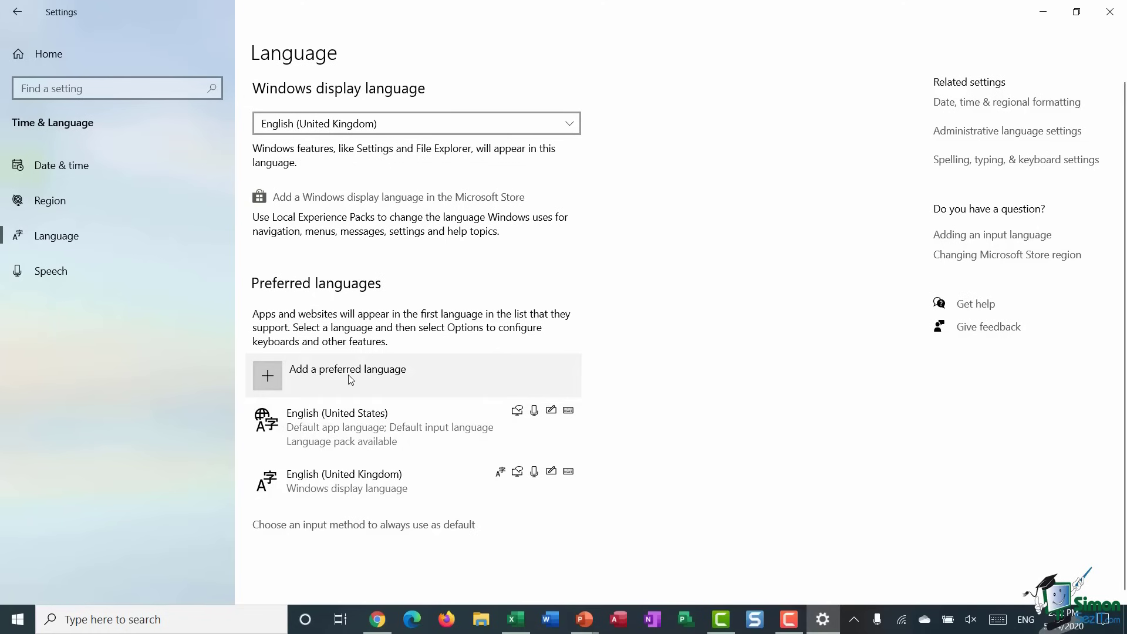
click(330, 380)
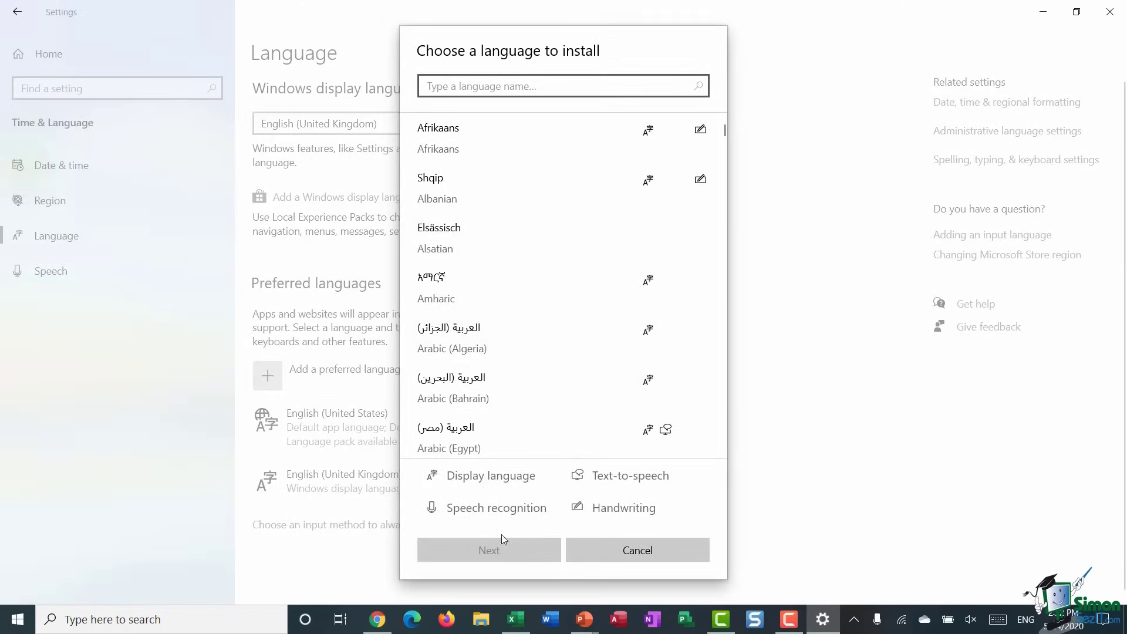
click(639, 560)
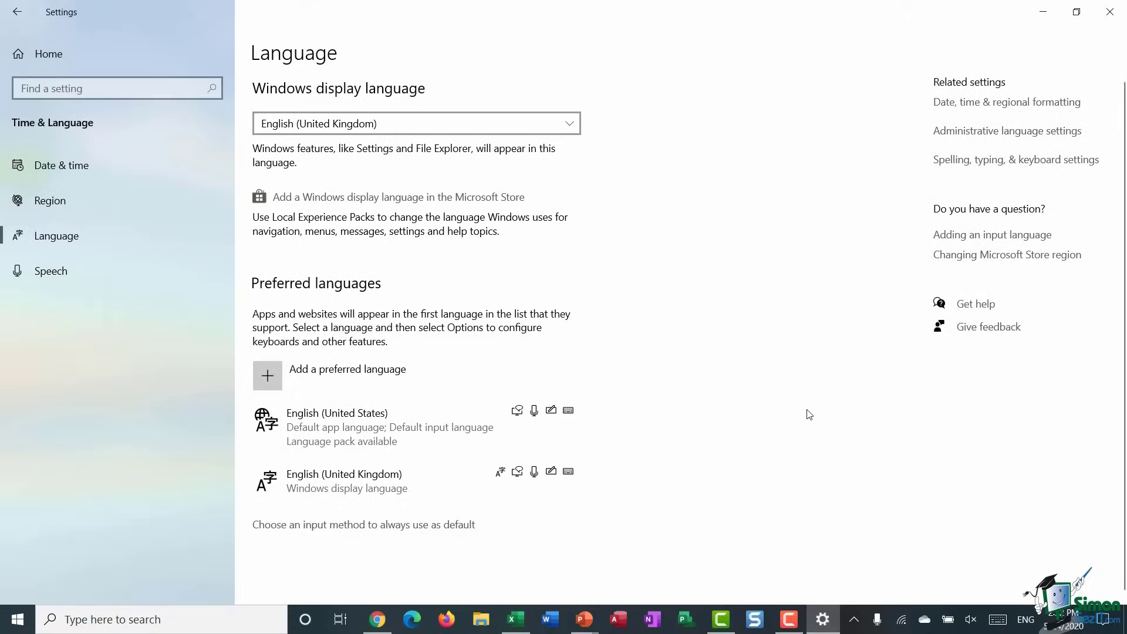
click(57, 236)
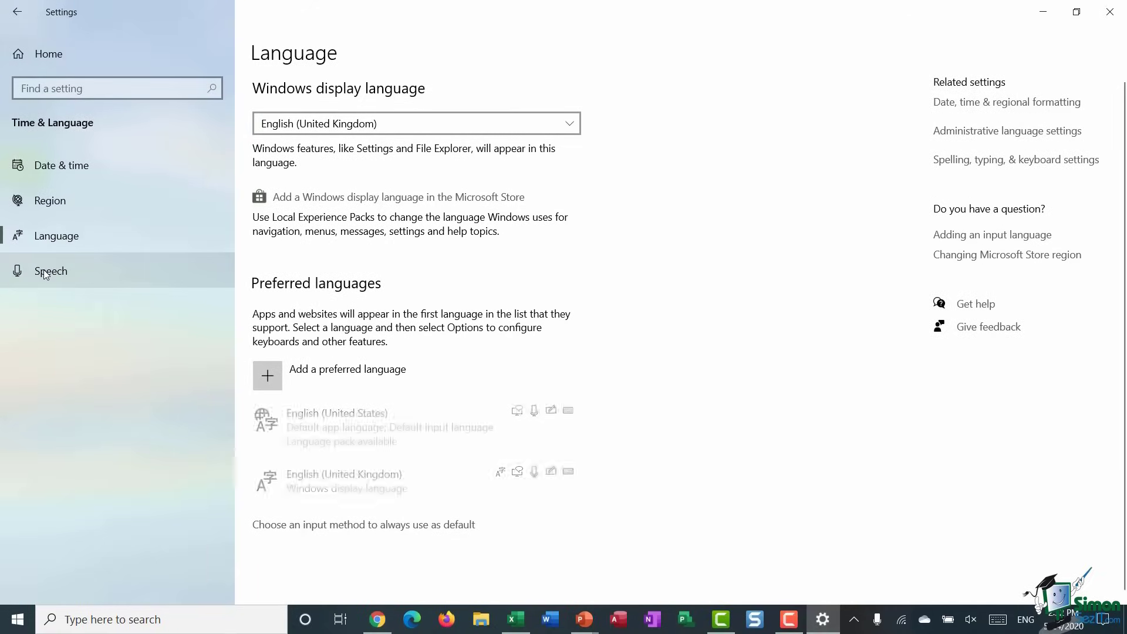
- On the Speech page, review the available voices, keeping Microsoft George
click(44, 271)
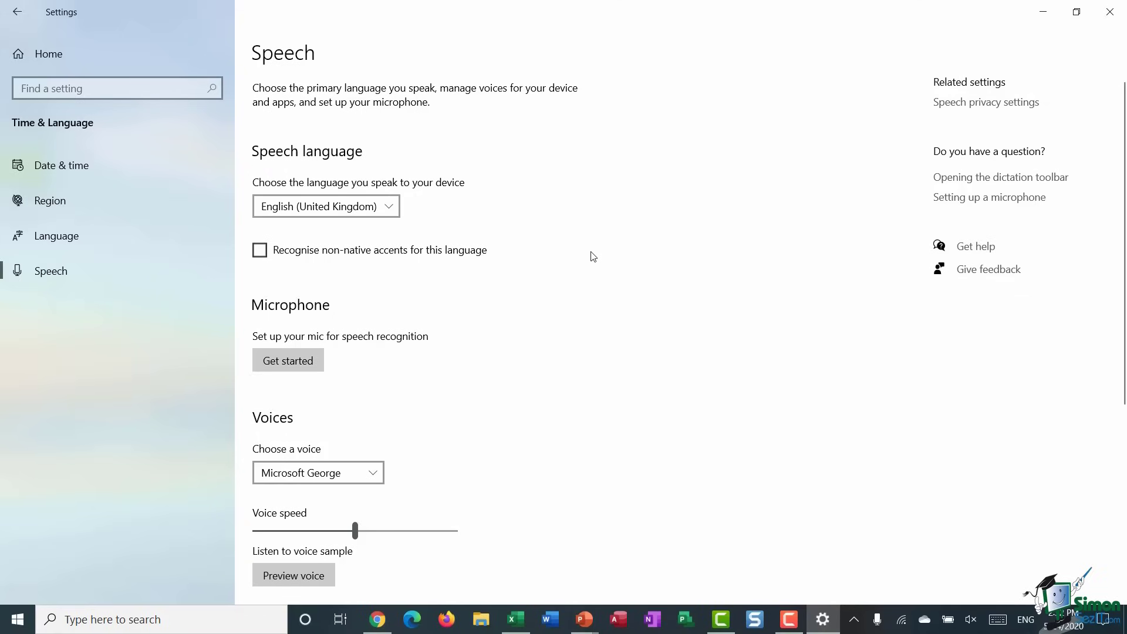
scroll(590, 257, down, 3)
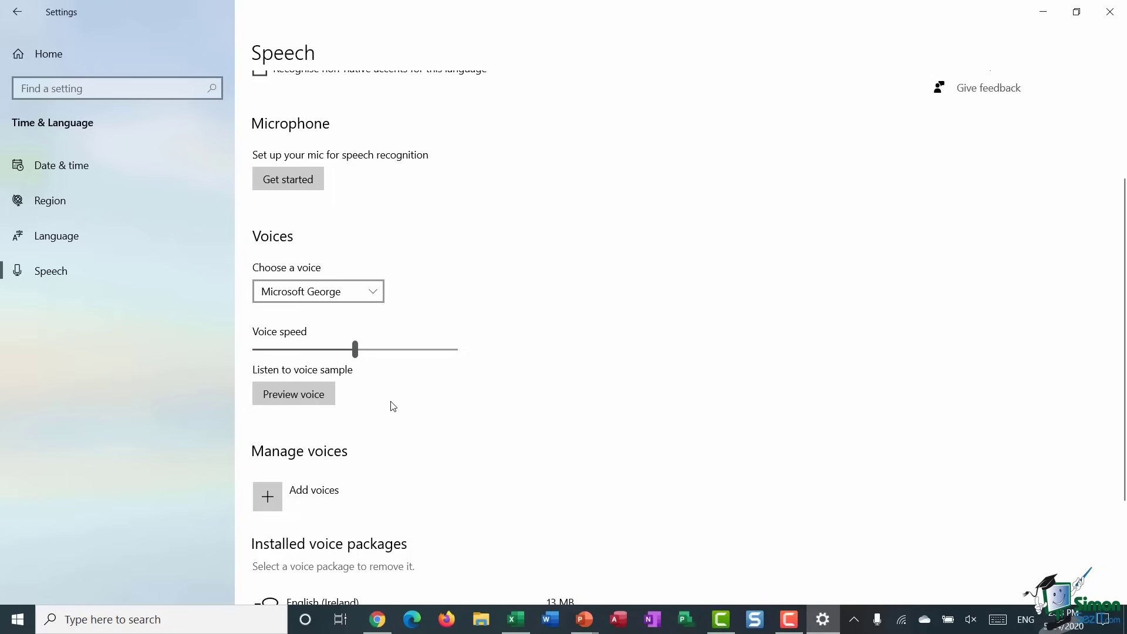
click(375, 292)
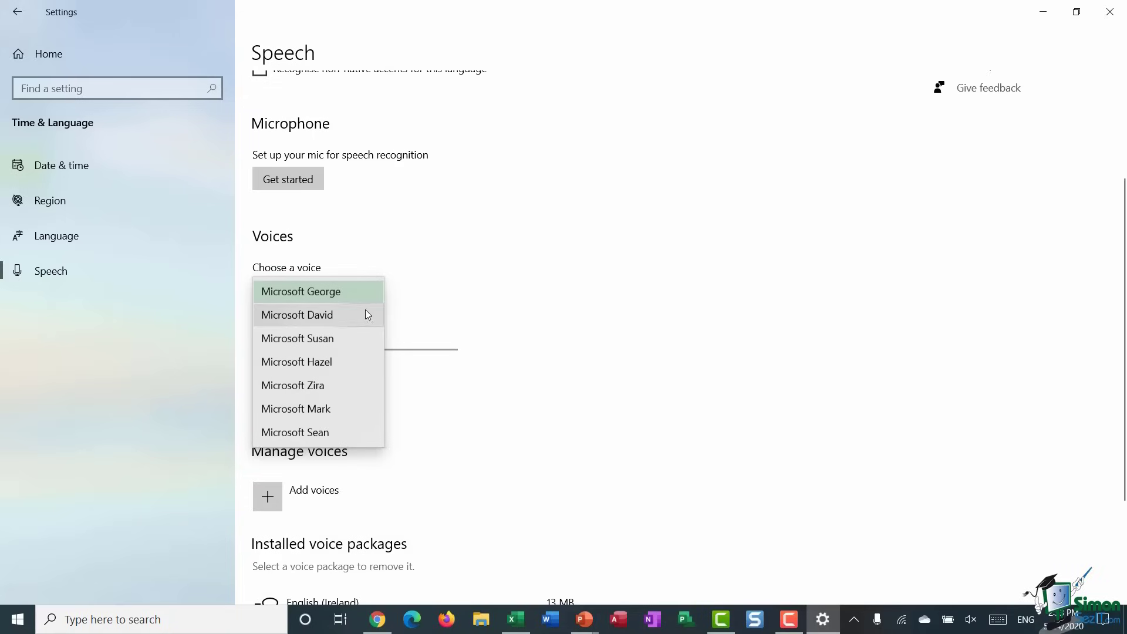
click(432, 299)
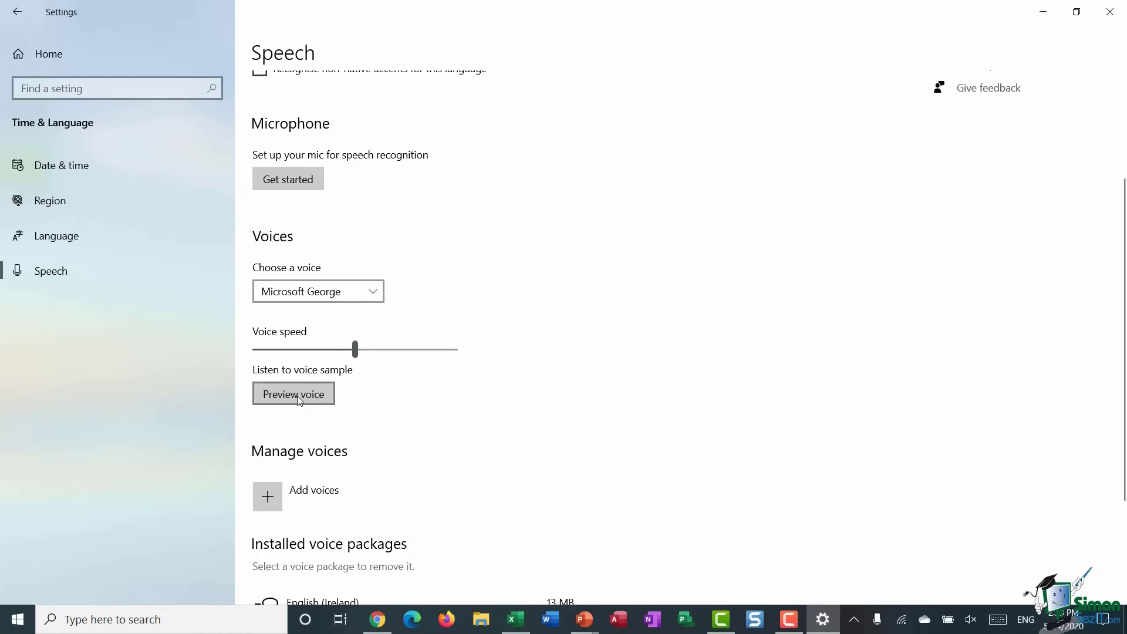
- Return to the Settings home and go to Devices for the Bluetooth settings
scroll(579, 383, down, 2)
scroll(579, 383, up, 5)
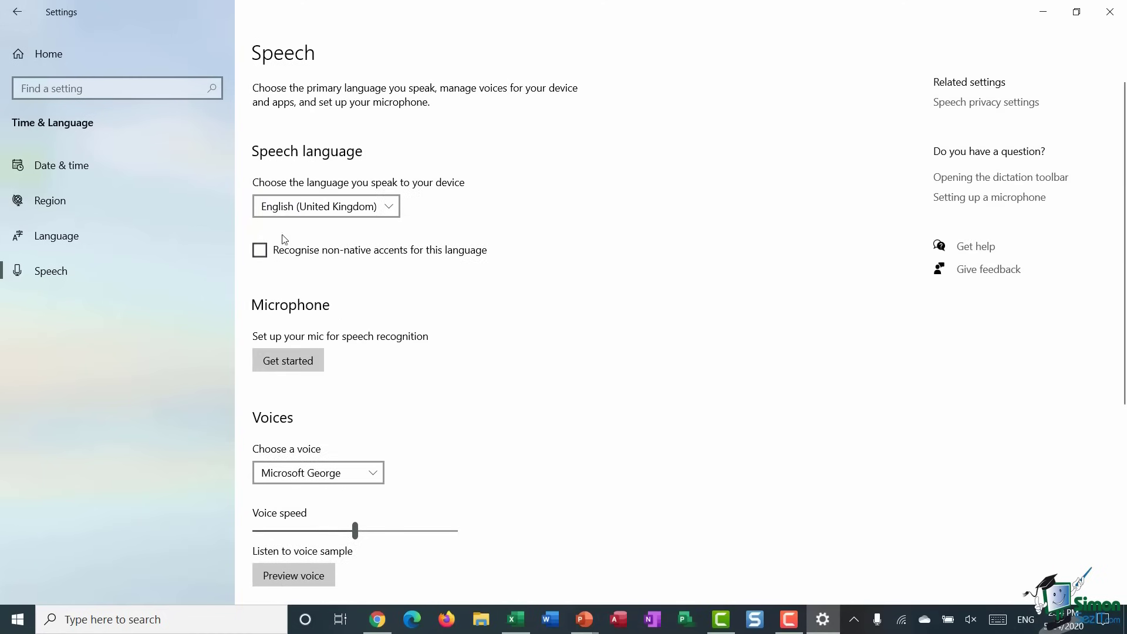
click(24, 15)
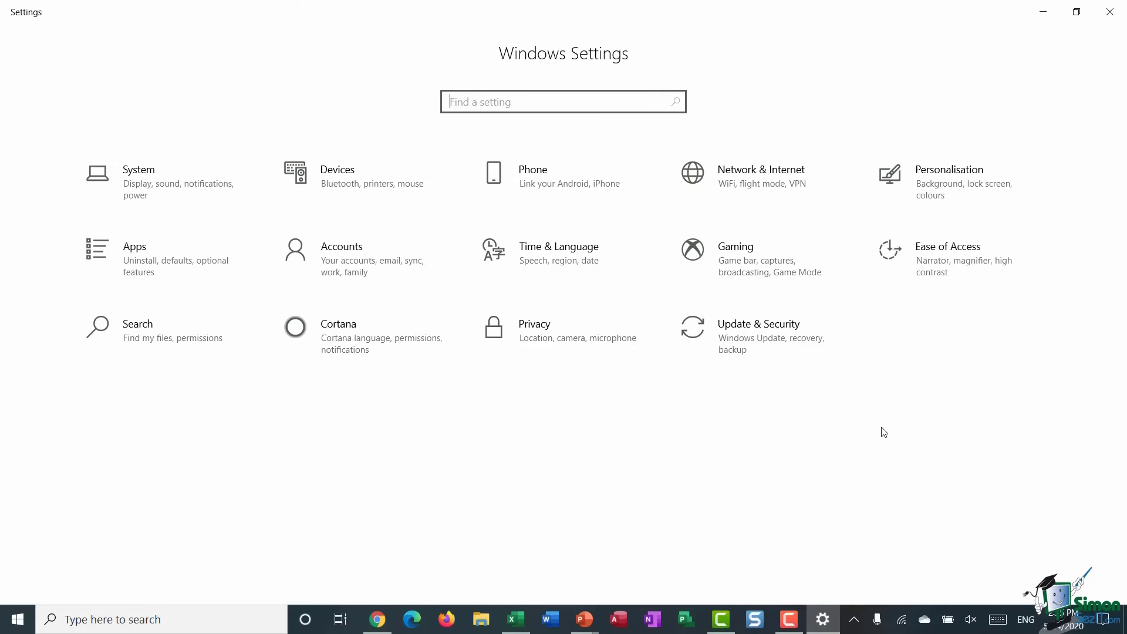
click(344, 186)
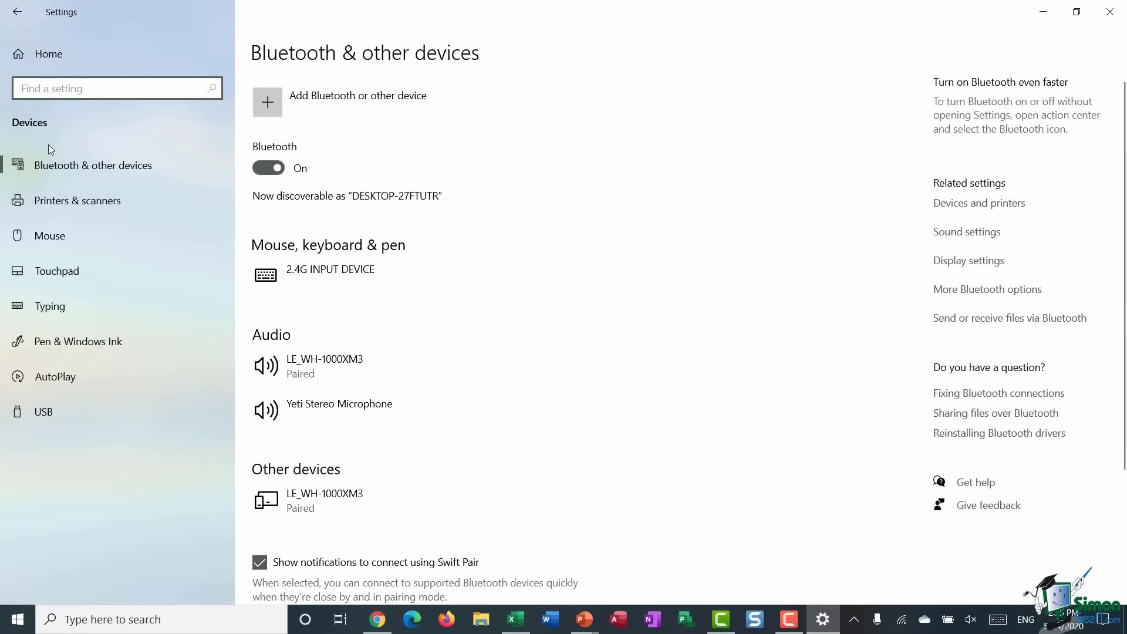
- Show the Mouse page with Left primary button and multiple-line scrolling
click(81, 239)
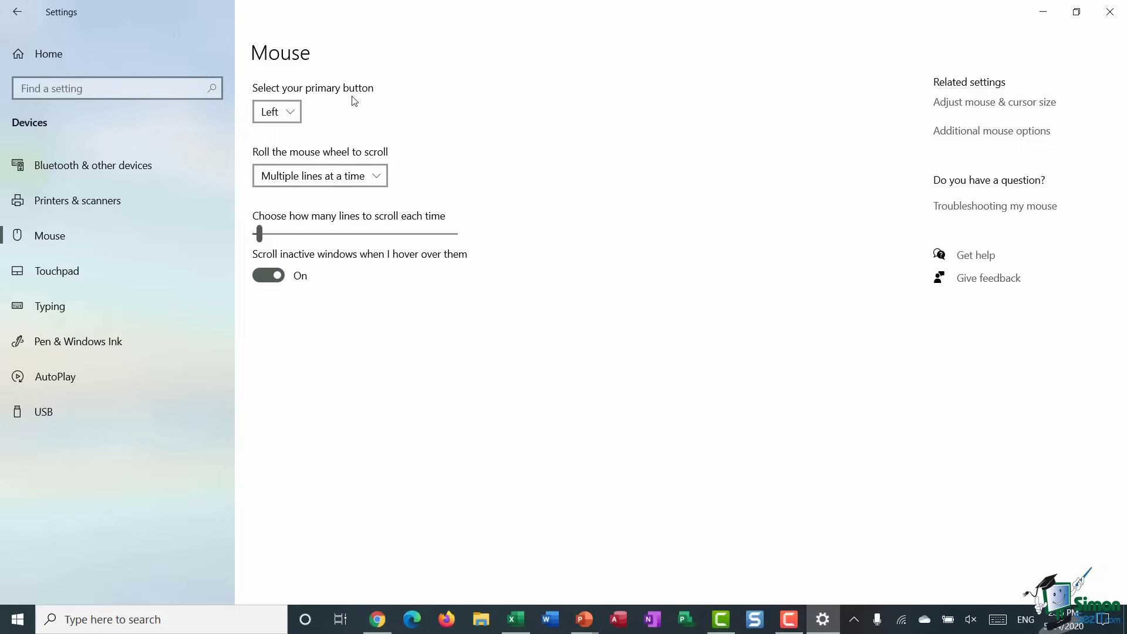
click(287, 111)
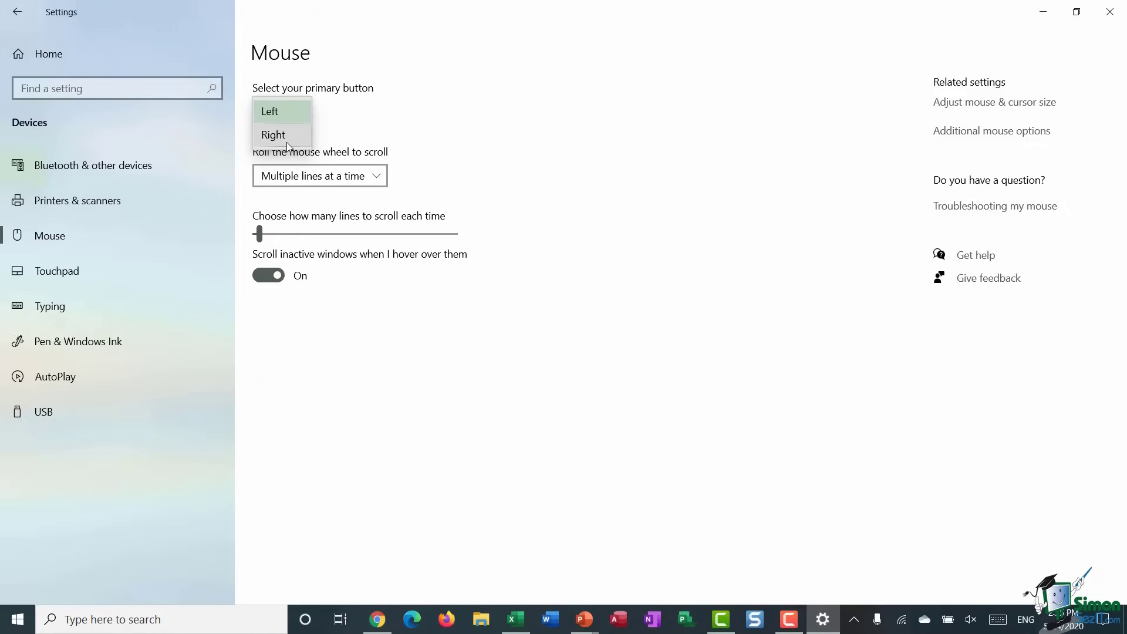
click(448, 136)
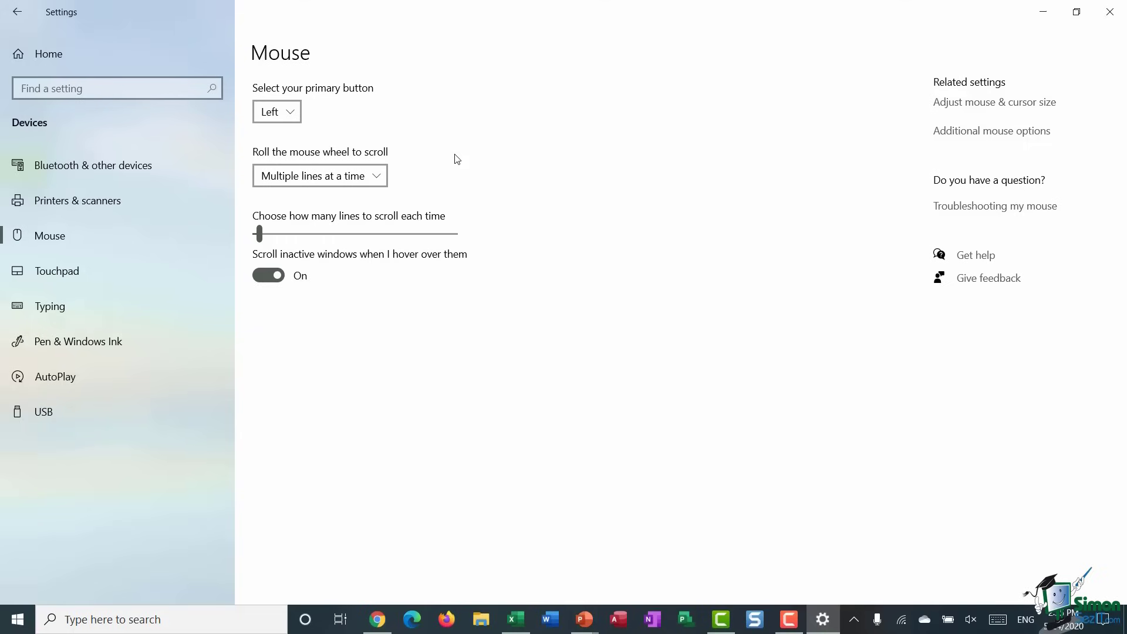
click(379, 176)
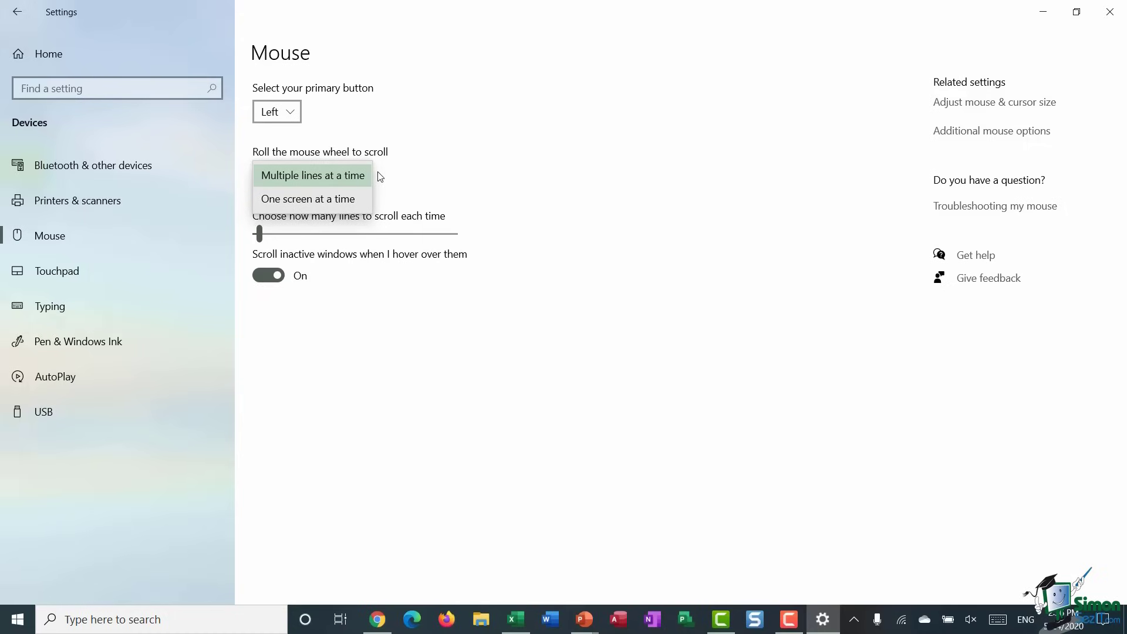
click(380, 176)
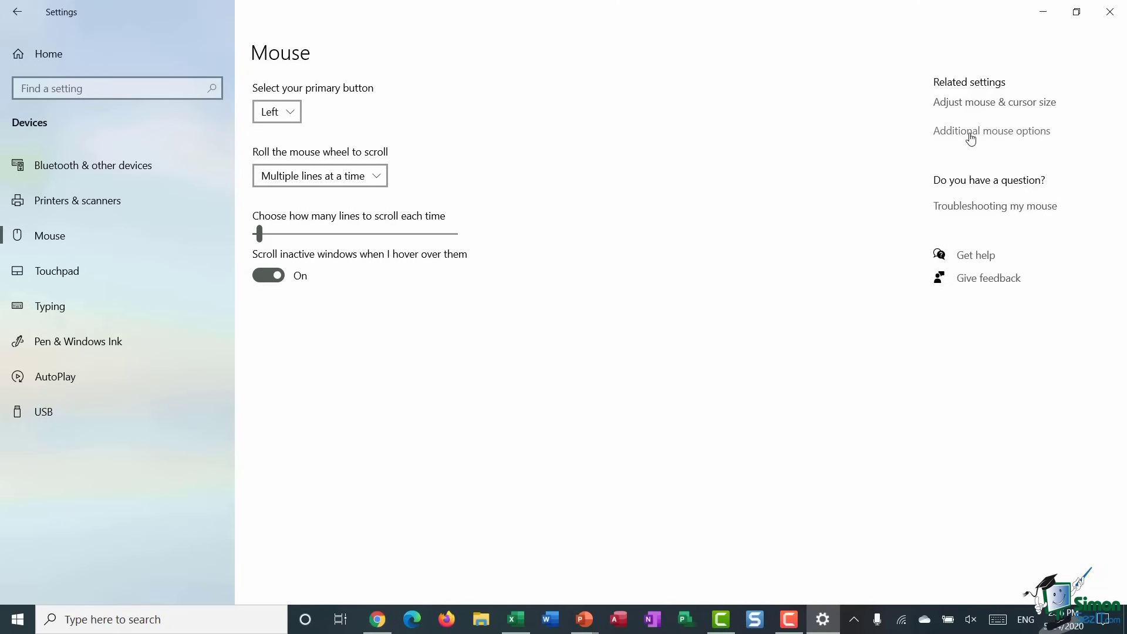
click(971, 135)
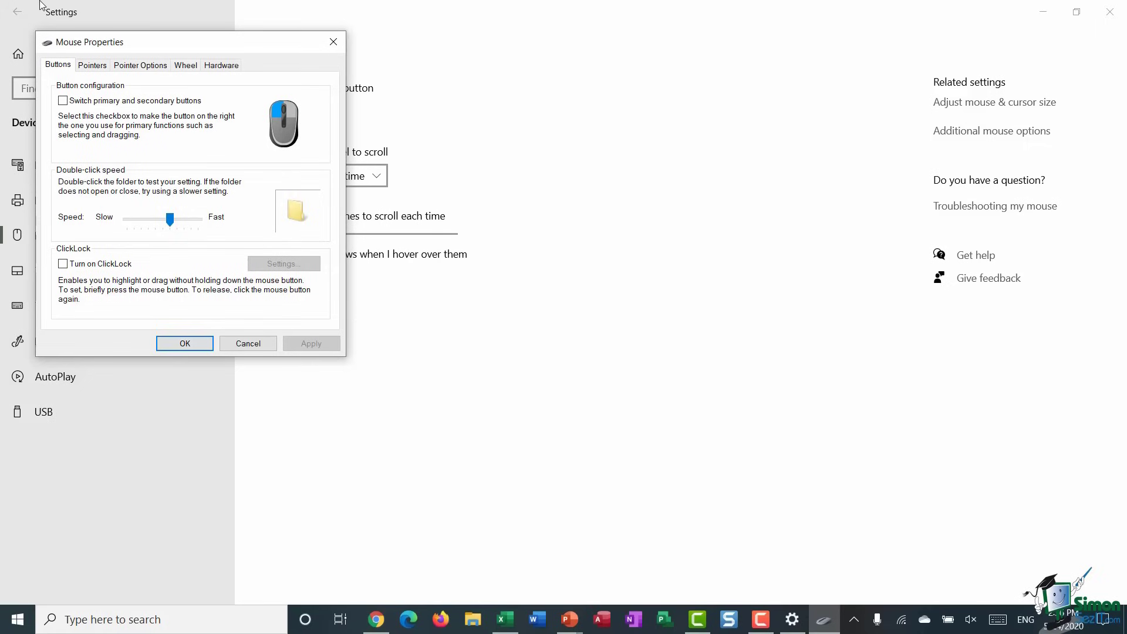
drag(176, 46, 669, 125)
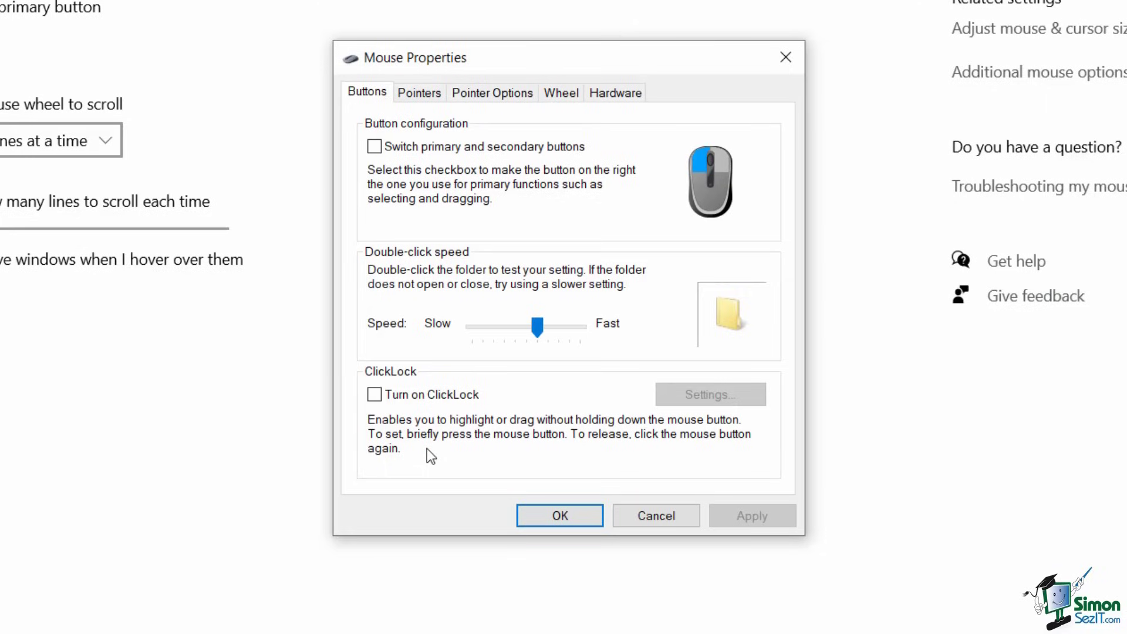
click(423, 96)
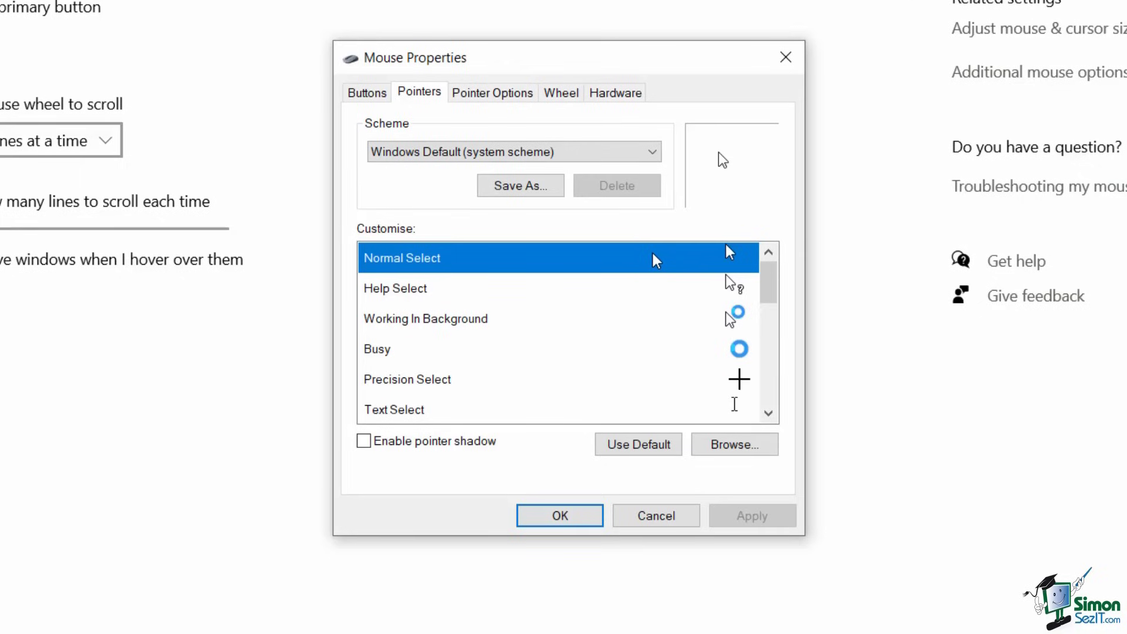
click(432, 292)
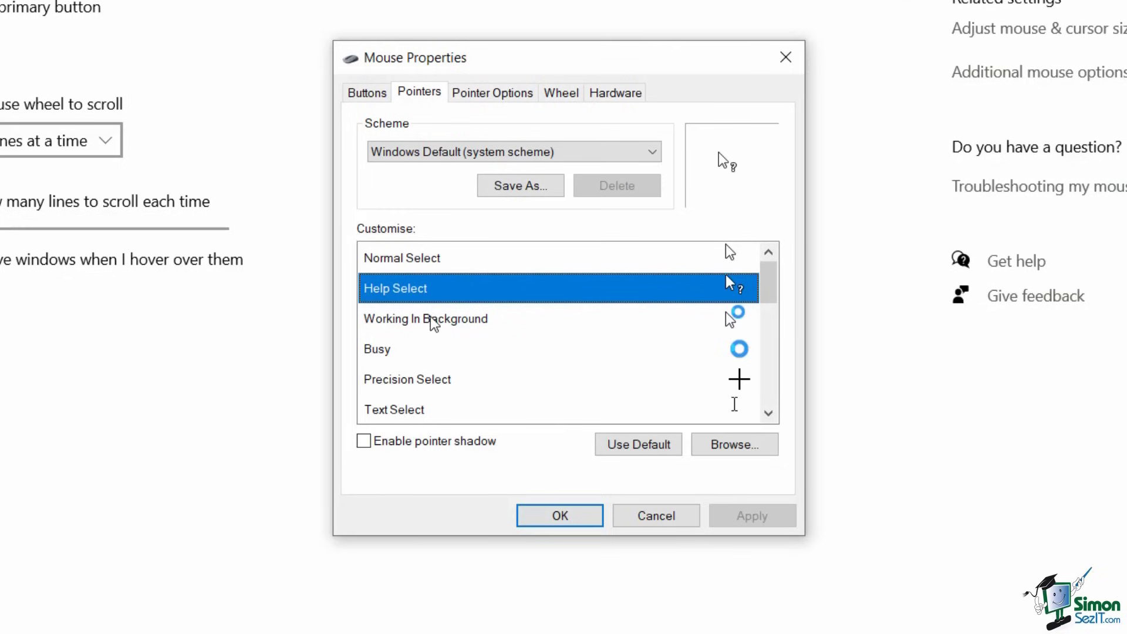
click(432, 320)
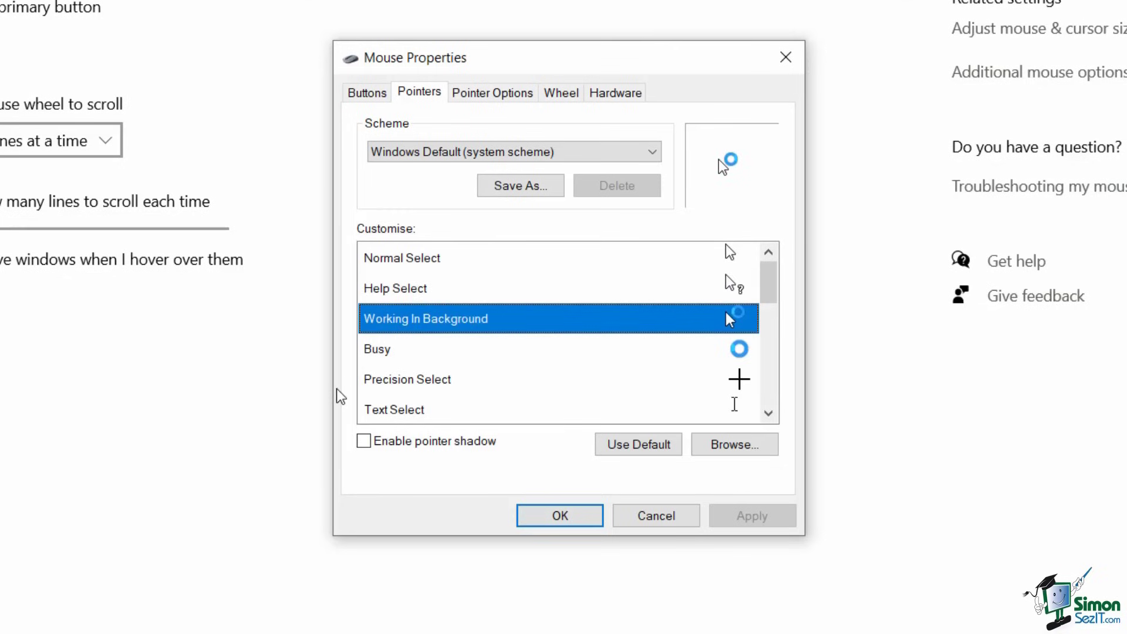
click(501, 101)
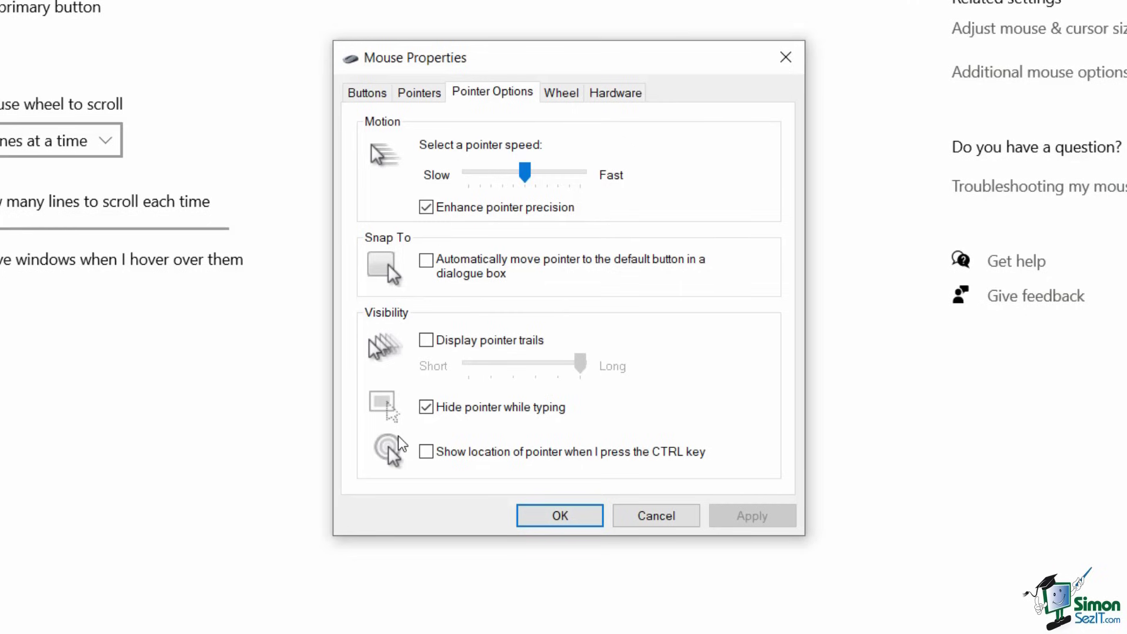
click(558, 99)
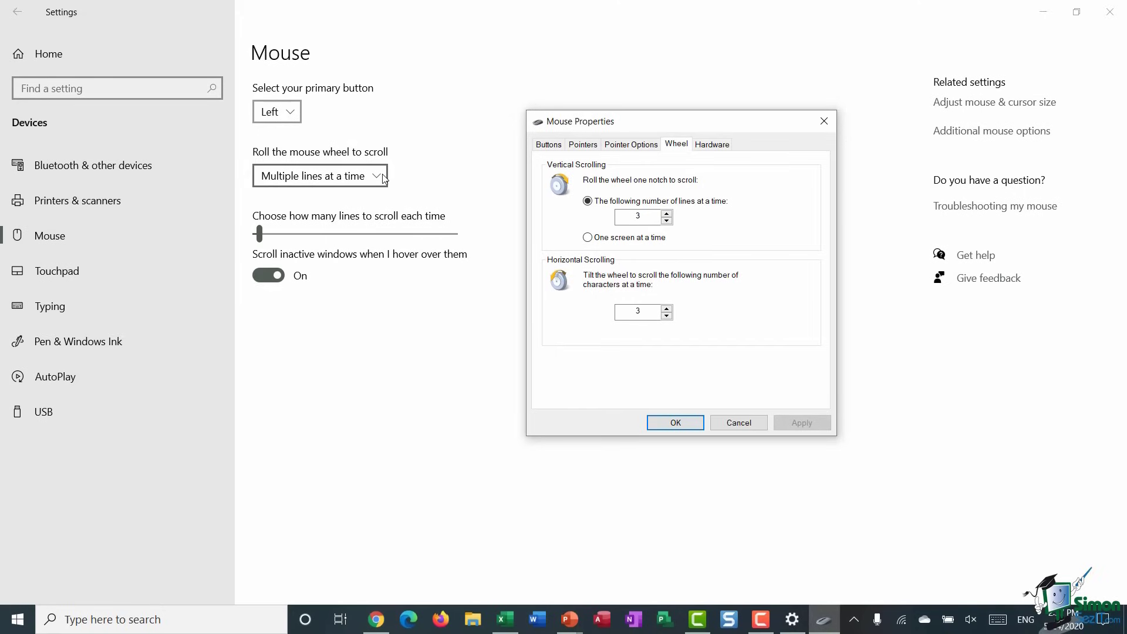
click(714, 145)
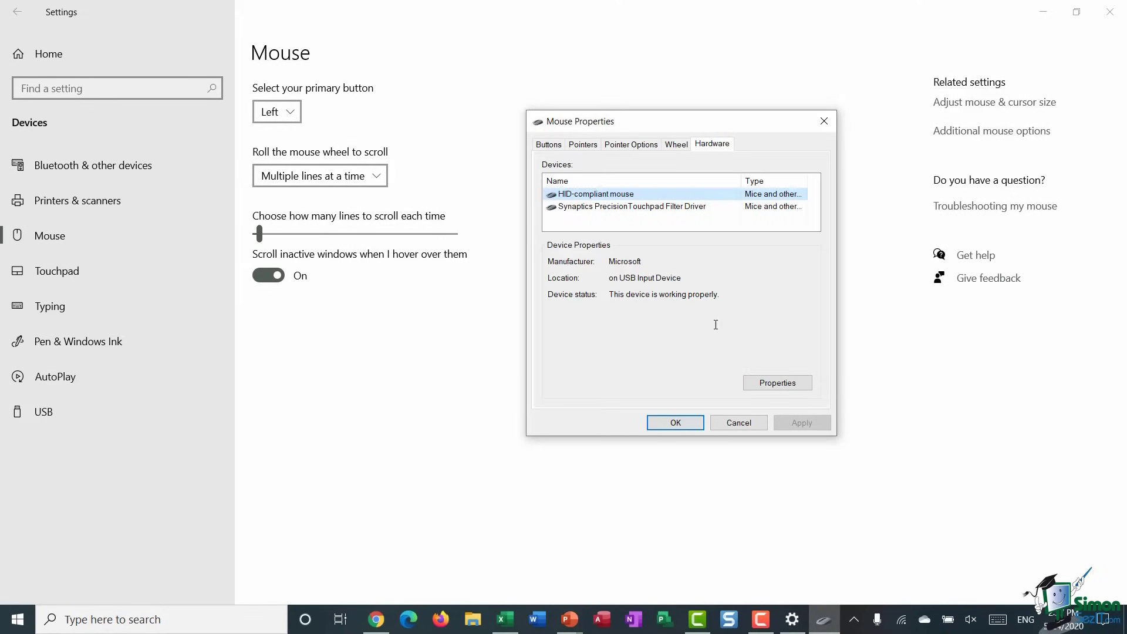
click(738, 423)
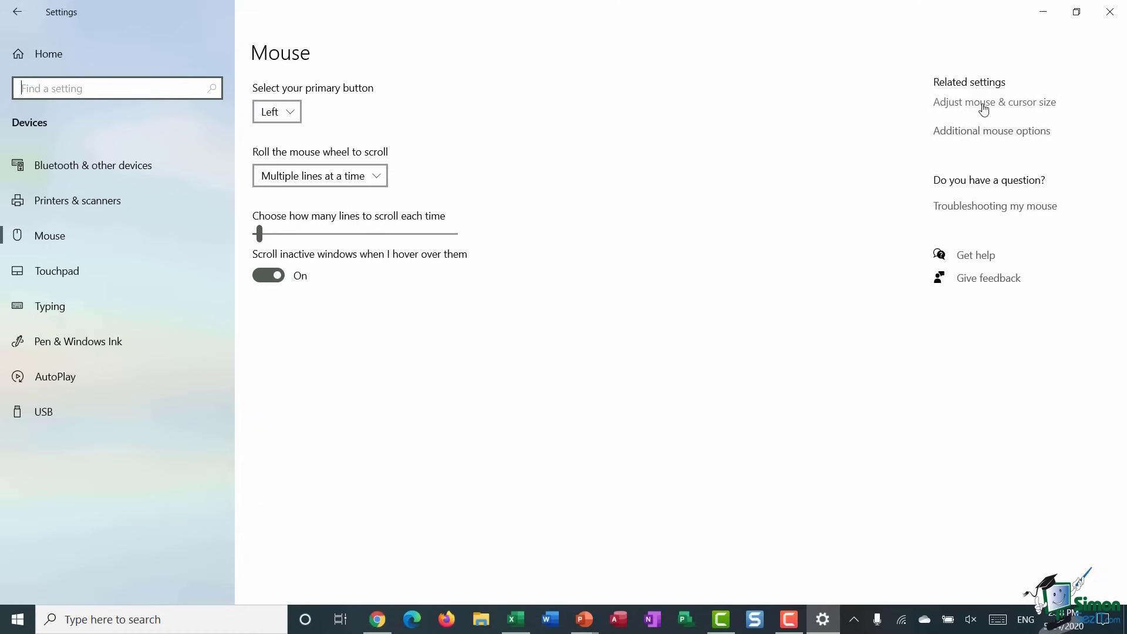
click(984, 106)
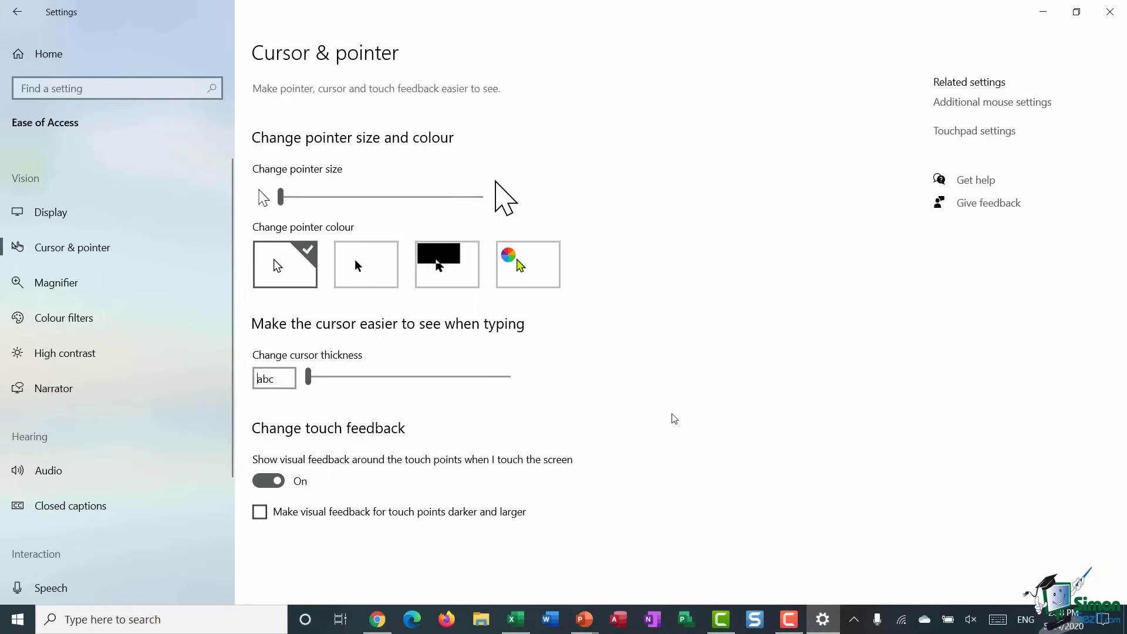
click(17, 13)
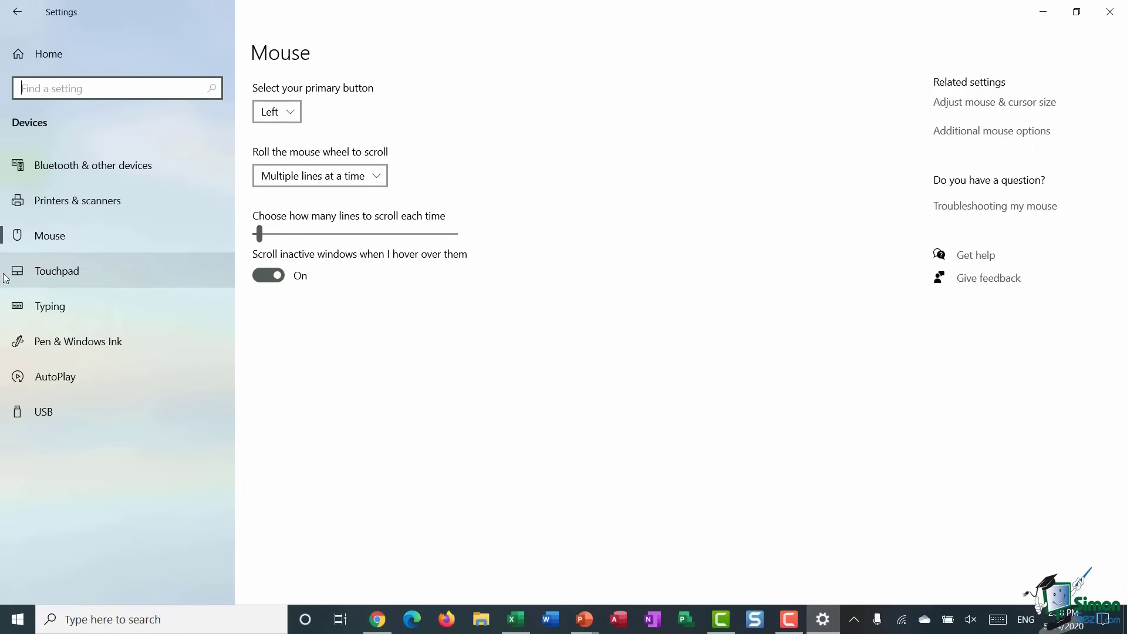
- Open Touchpad settings and review its sensitivity, tap, scroll and three-finger gesture options
click(58, 271)
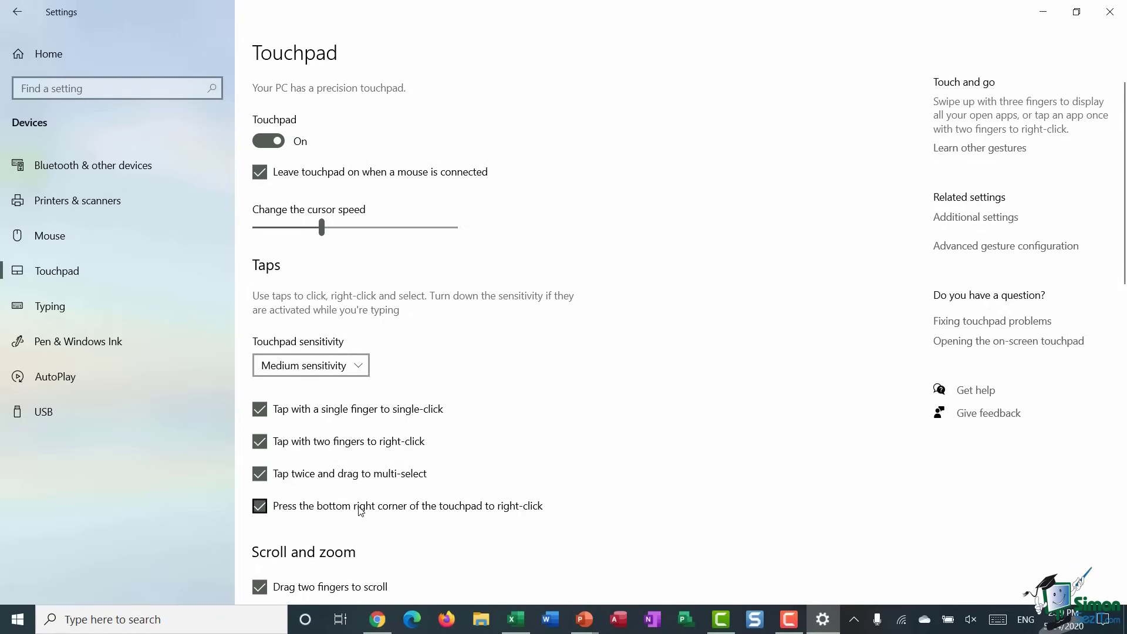
scroll(475, 408, down, 3)
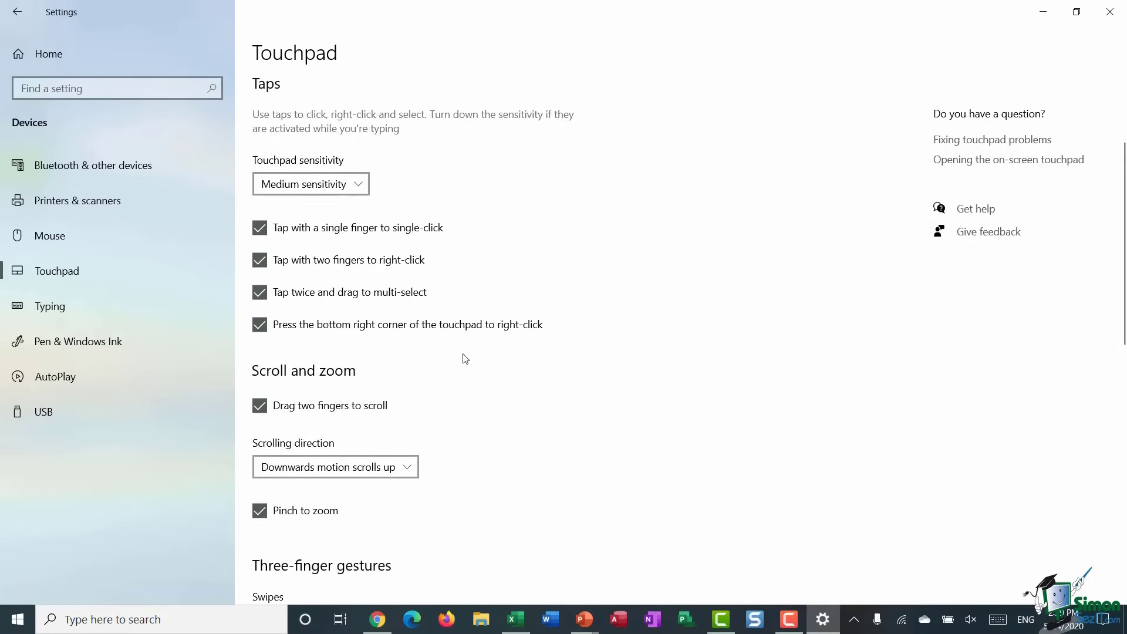
scroll(465, 359, down, 3)
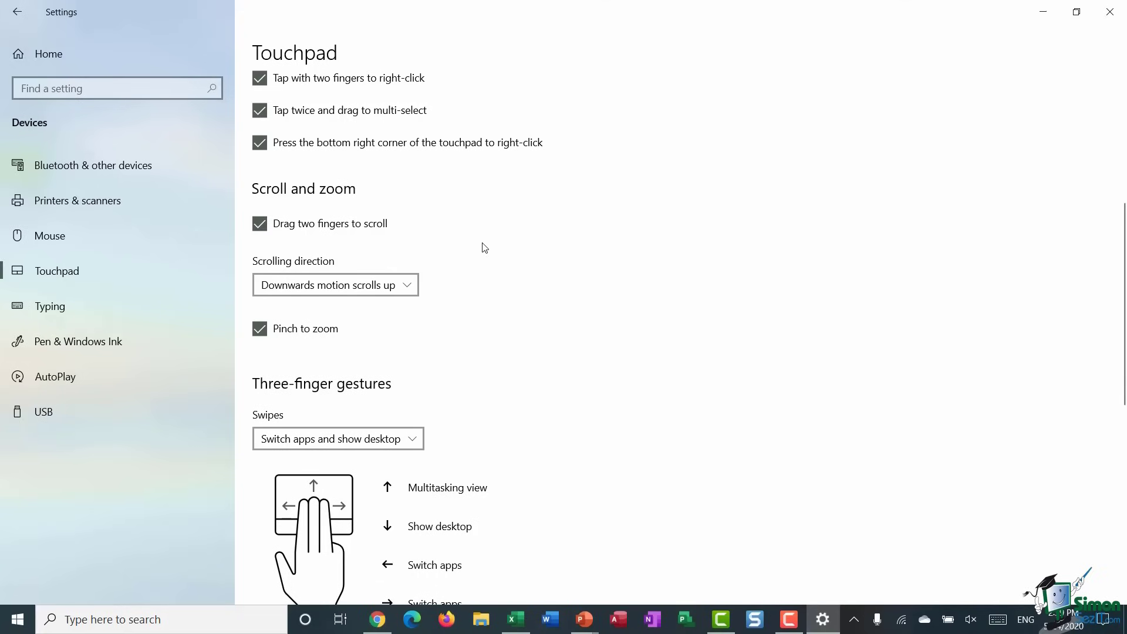
scroll(484, 247, down, 2)
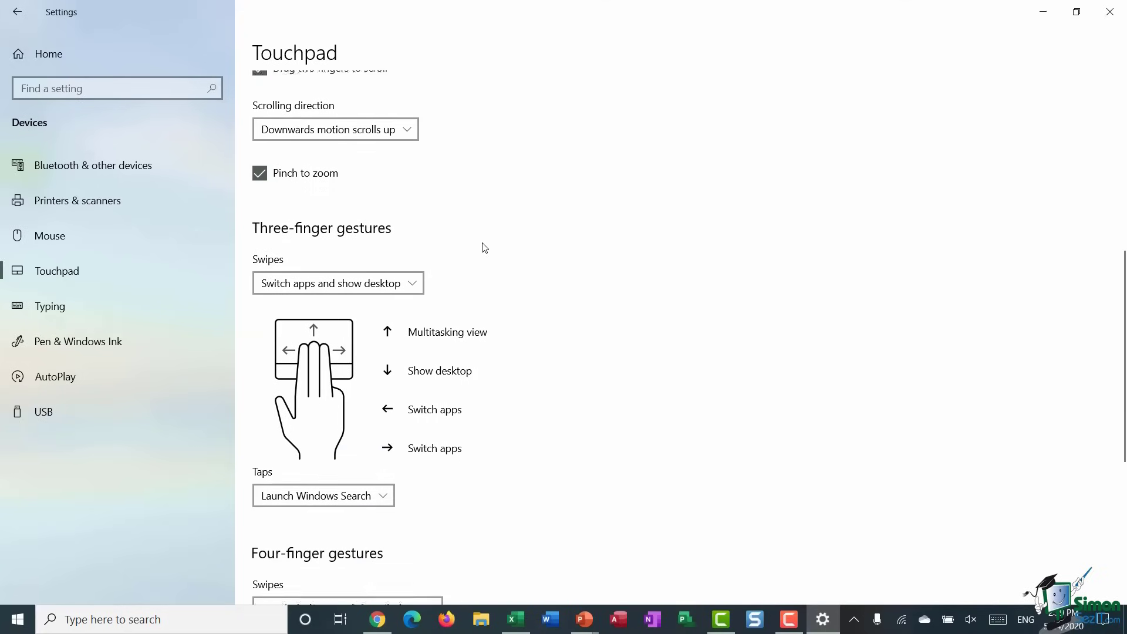
scroll(484, 247, up, 4)
scroll(484, 247, down, 4)
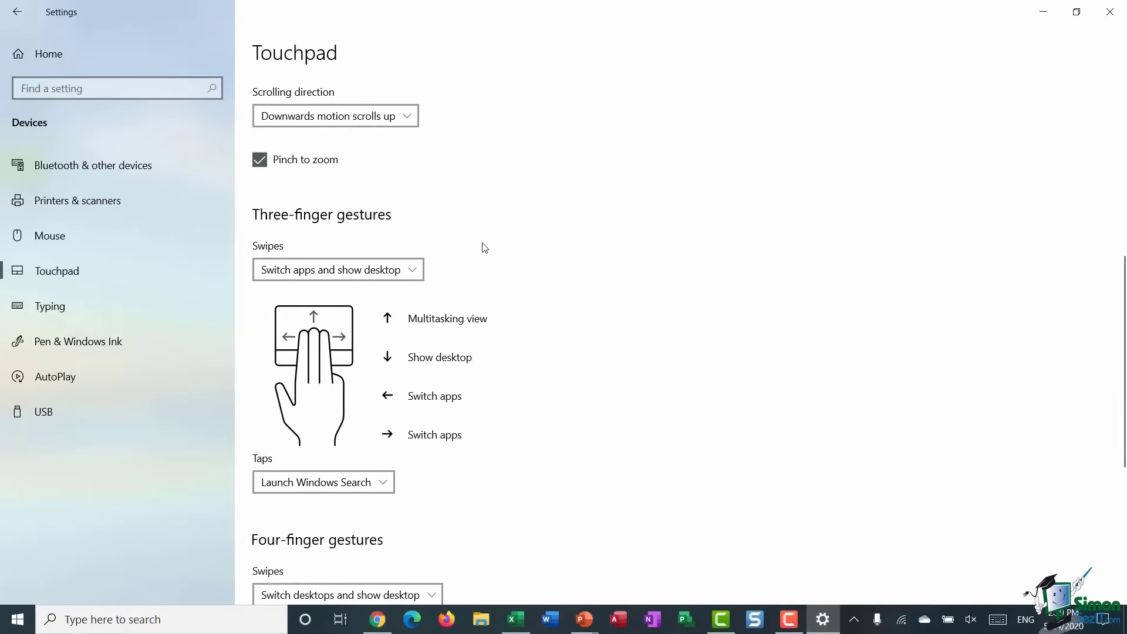
scroll(484, 248, up, 5)
scroll(483, 247, down, 4)
scroll(483, 247, up, 3)
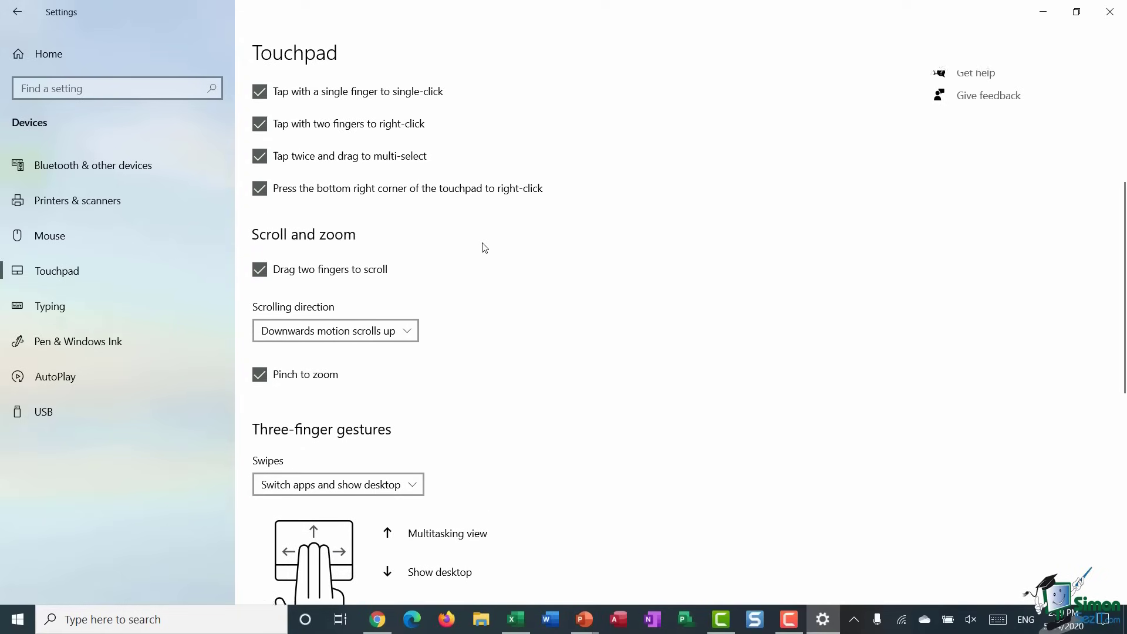
scroll(484, 247, down, 2)
scroll(485, 247, up, 2)
scroll(484, 247, down, 4)
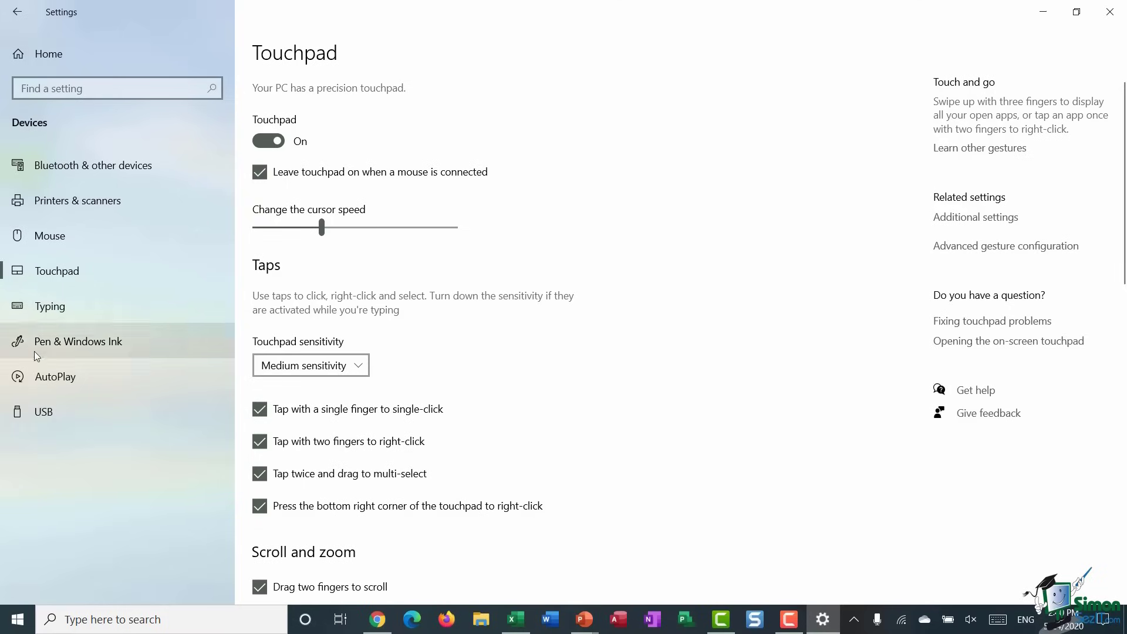
- Review the Pen & Windows Ink settings, keeping Right Hand as the writing hand
click(75, 341)
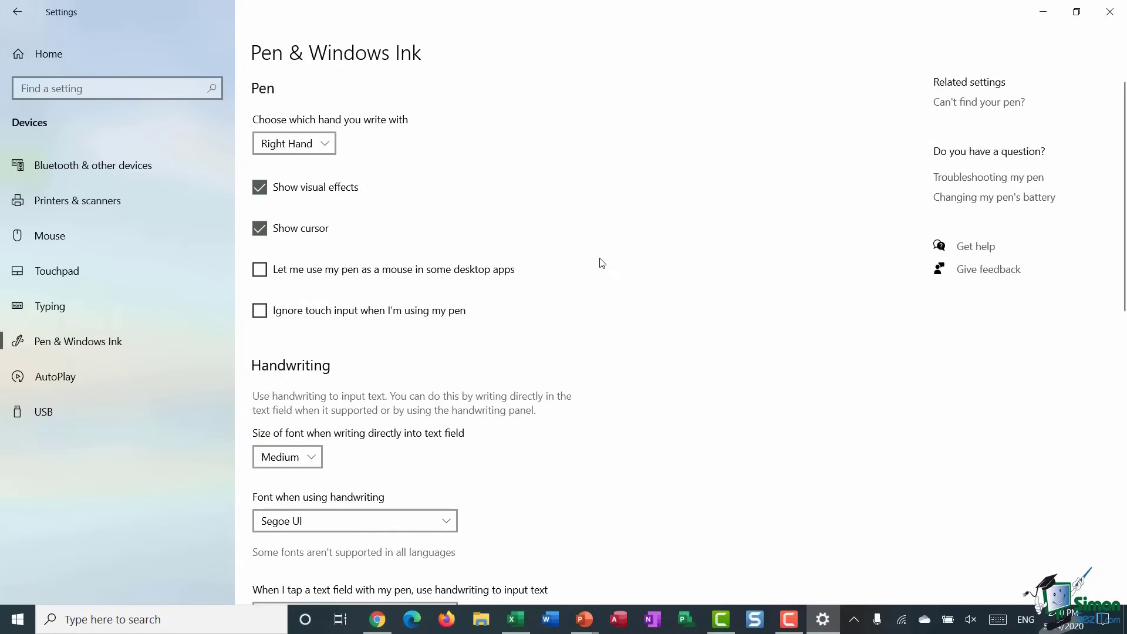
click(327, 144)
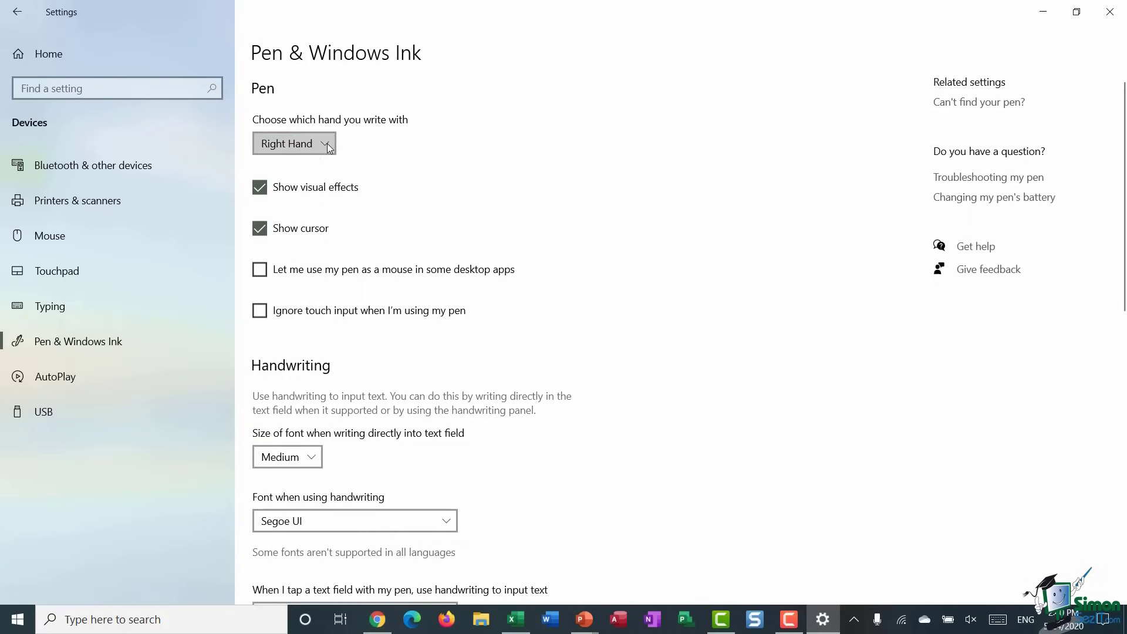
click(439, 166)
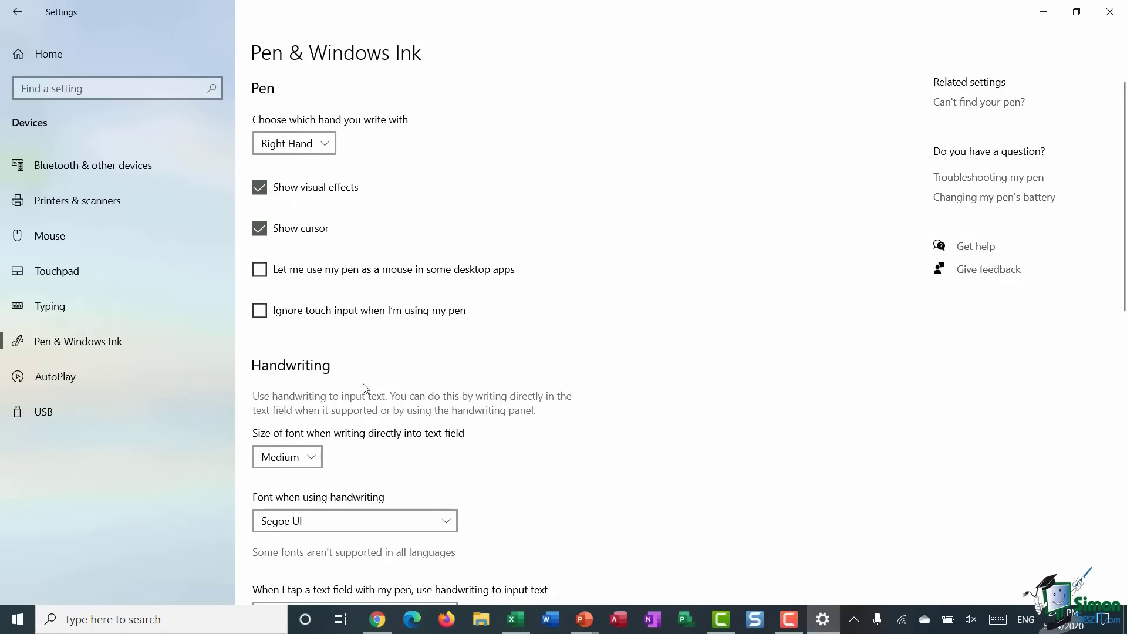
scroll(548, 325, down, 3)
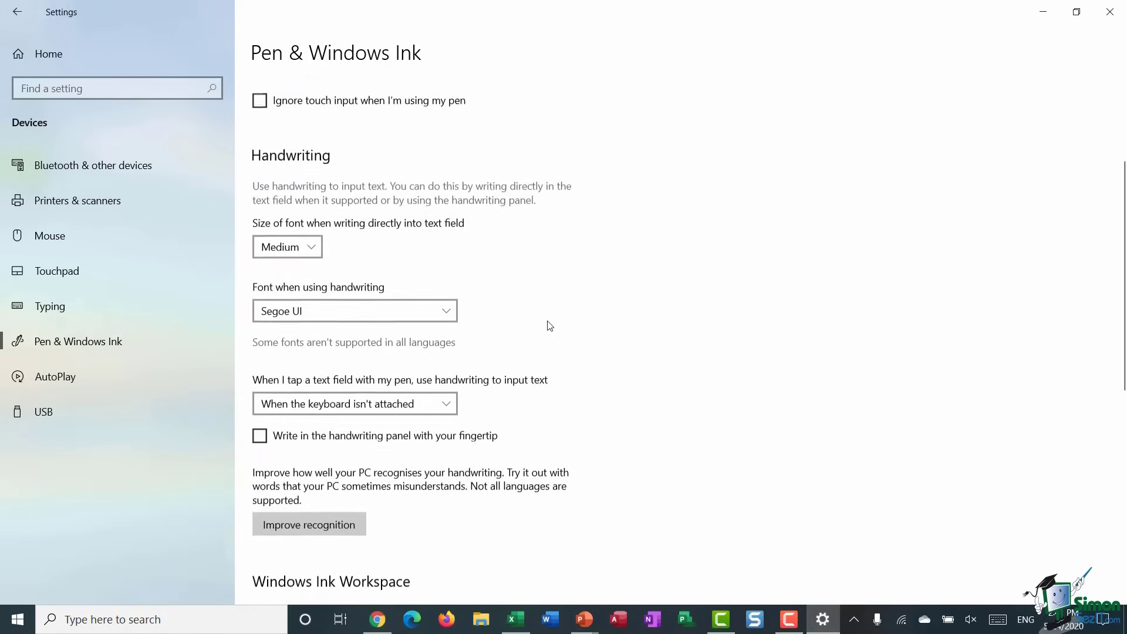
scroll(550, 325, down, 3)
scroll(550, 325, down, 3)
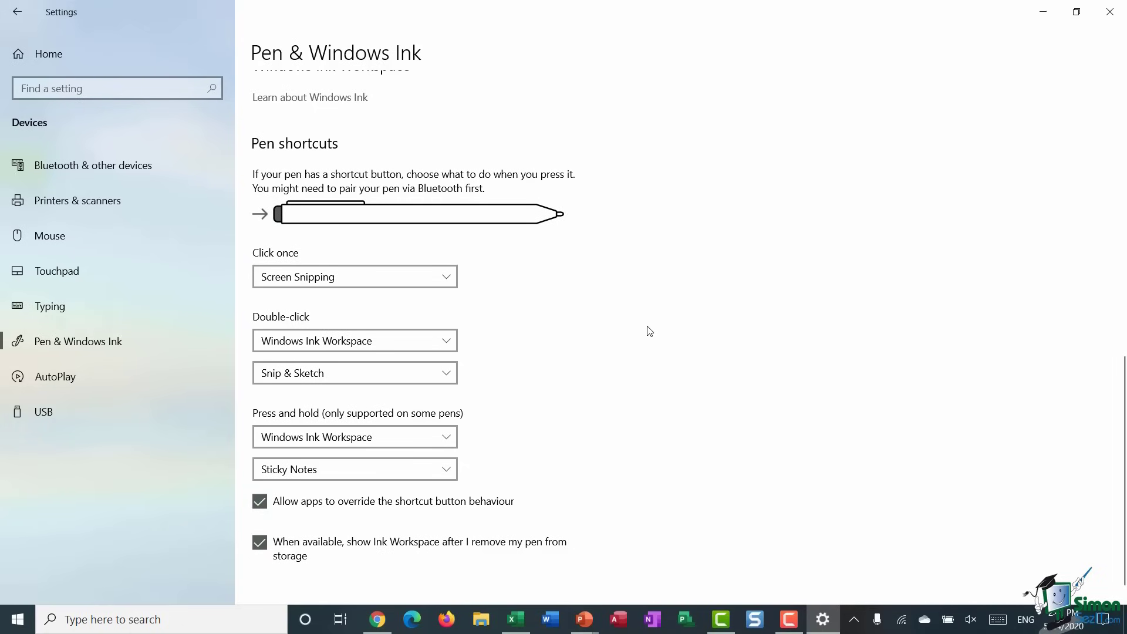
scroll(648, 328, up, 8)
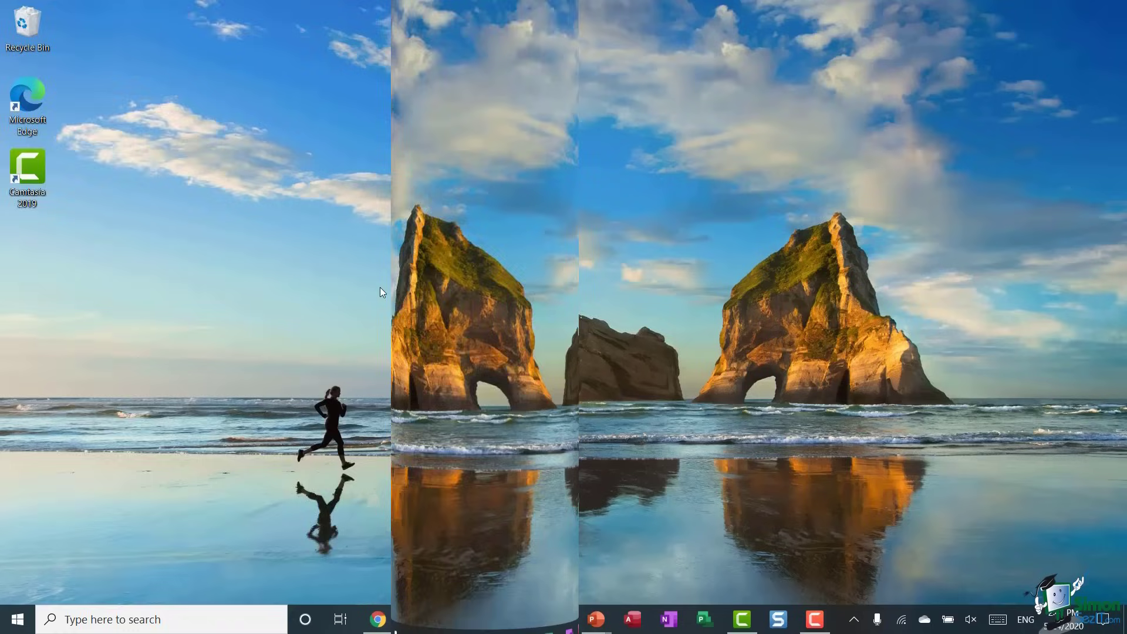
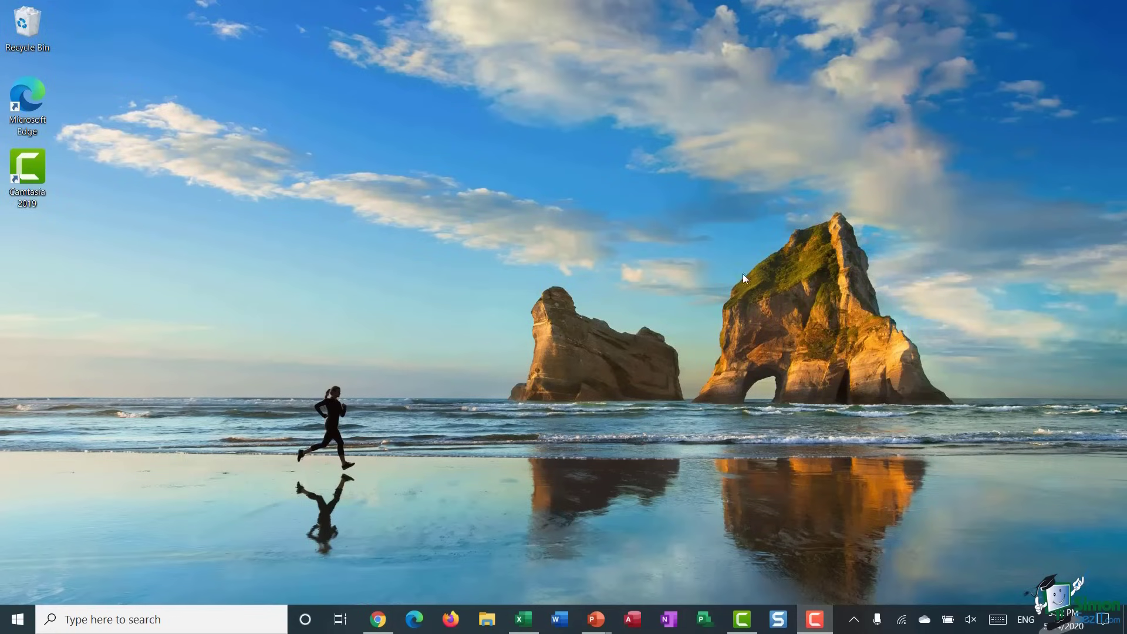
- Open Display settings from the desktop menu, lower the brightness, and toggle night light on, then off
right_click(242, 174)
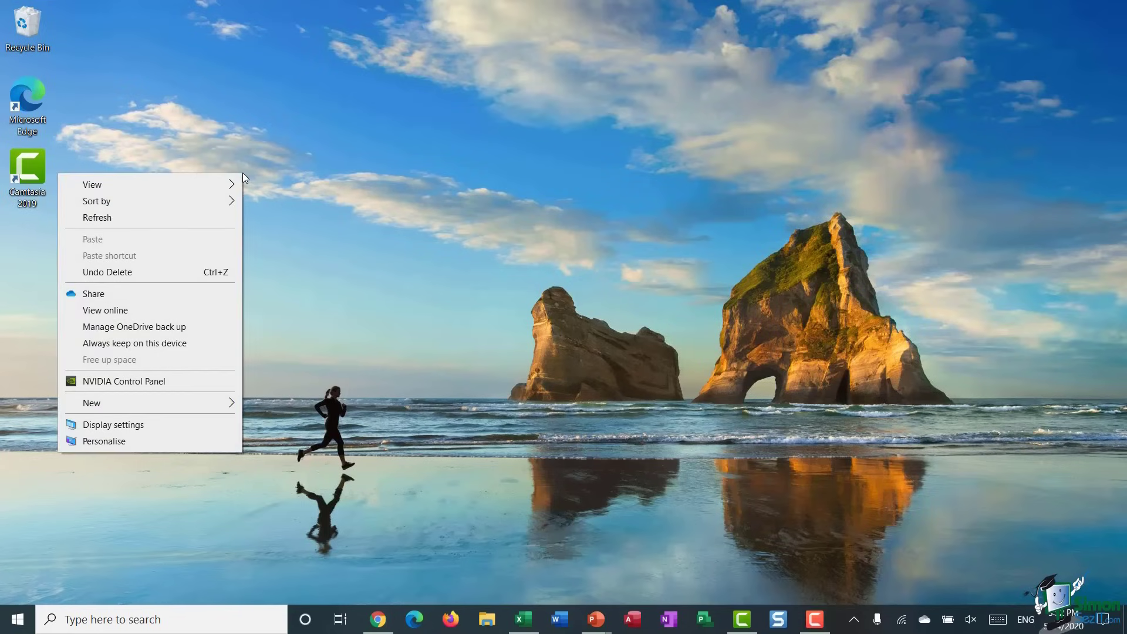
click(140, 428)
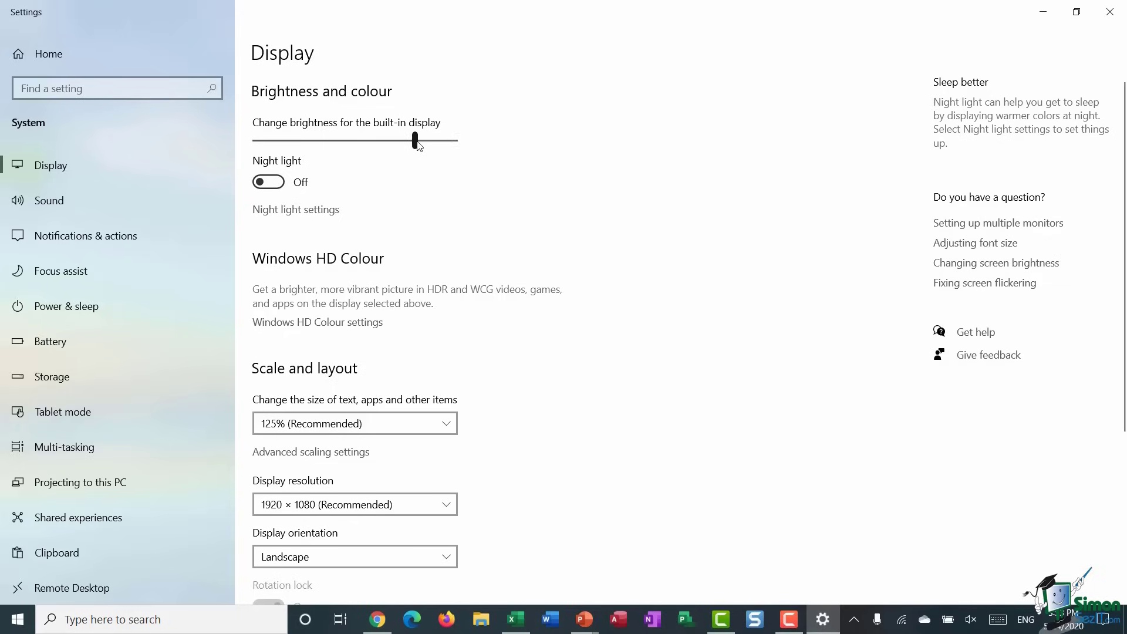
mouse_move(417, 142)
mouse_down()
mouse_move(304, 150)
mouse_move(428, 152)
mouse_move(416, 153)
mouse_up()
click(274, 180)
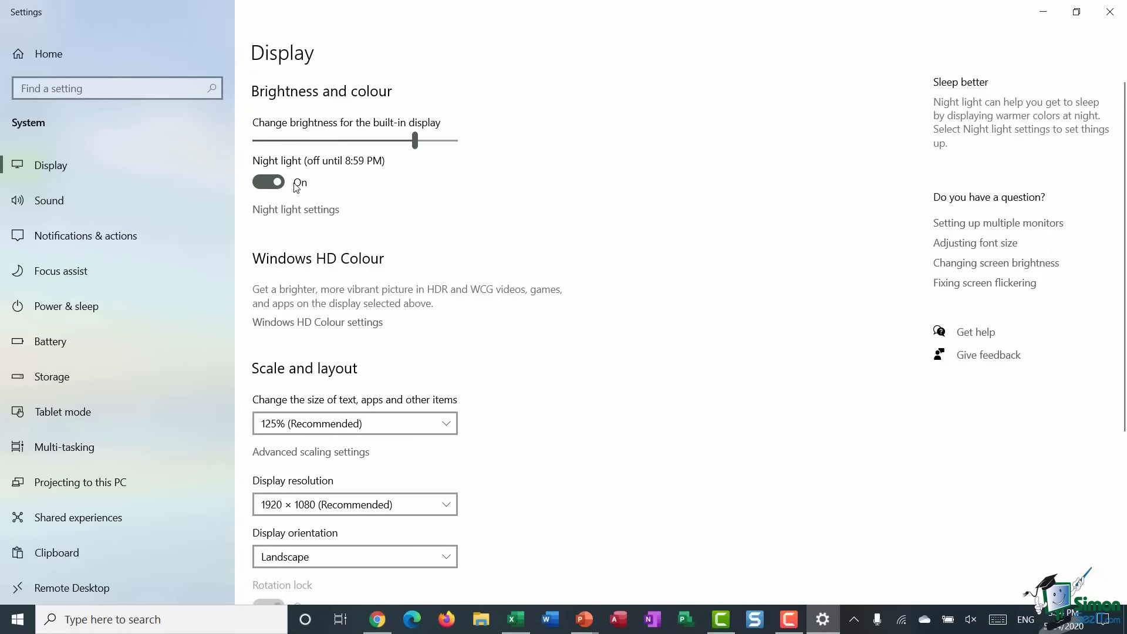
click(260, 186)
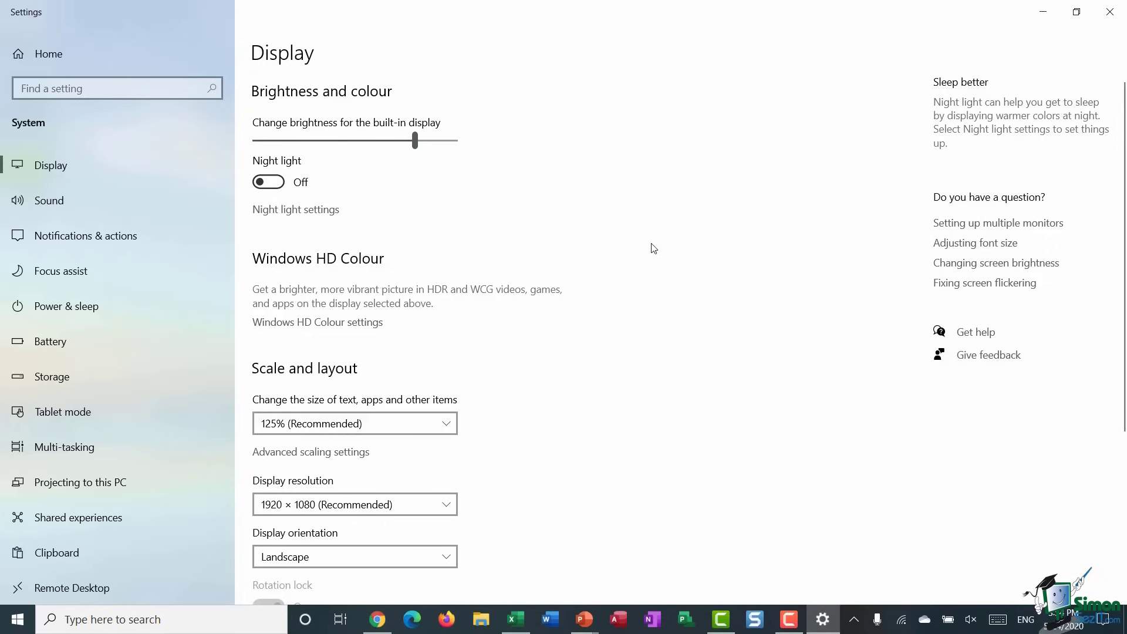
scroll(669, 223, down, 2)
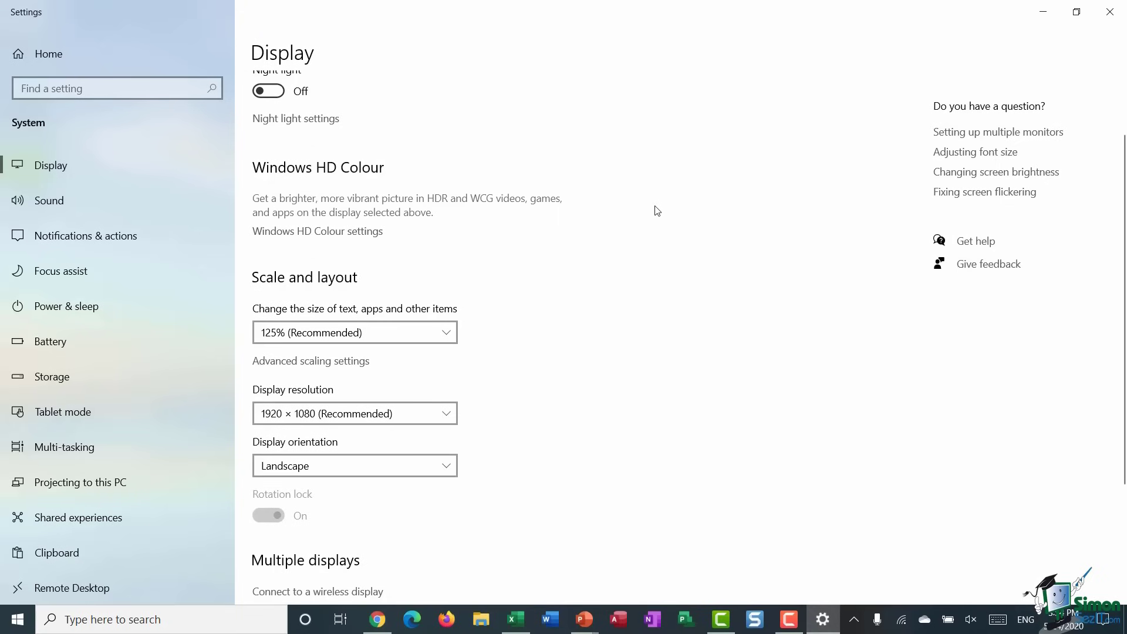
scroll(660, 211, down, 2)
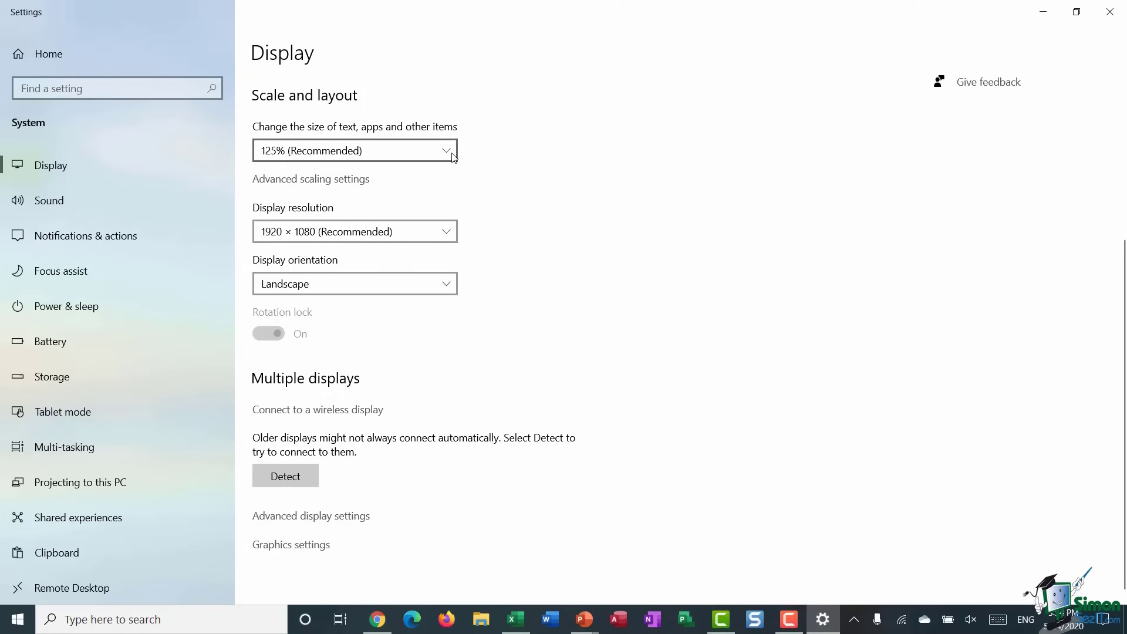
scroll(634, 227, up, 3)
scroll(604, 217, down, 4)
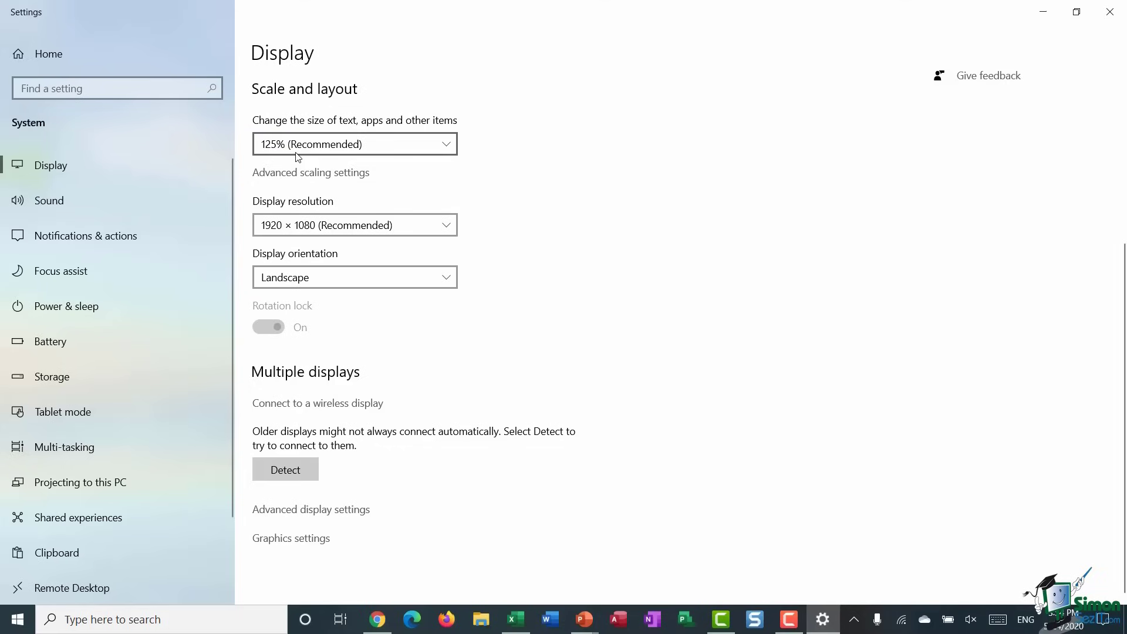
click(445, 146)
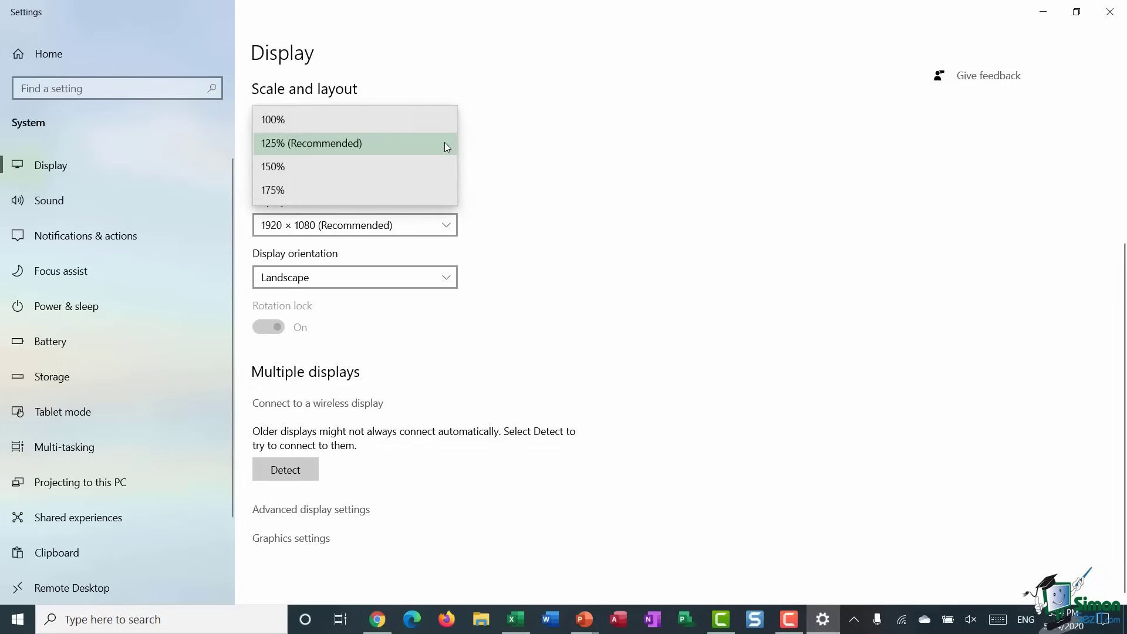
click(387, 118)
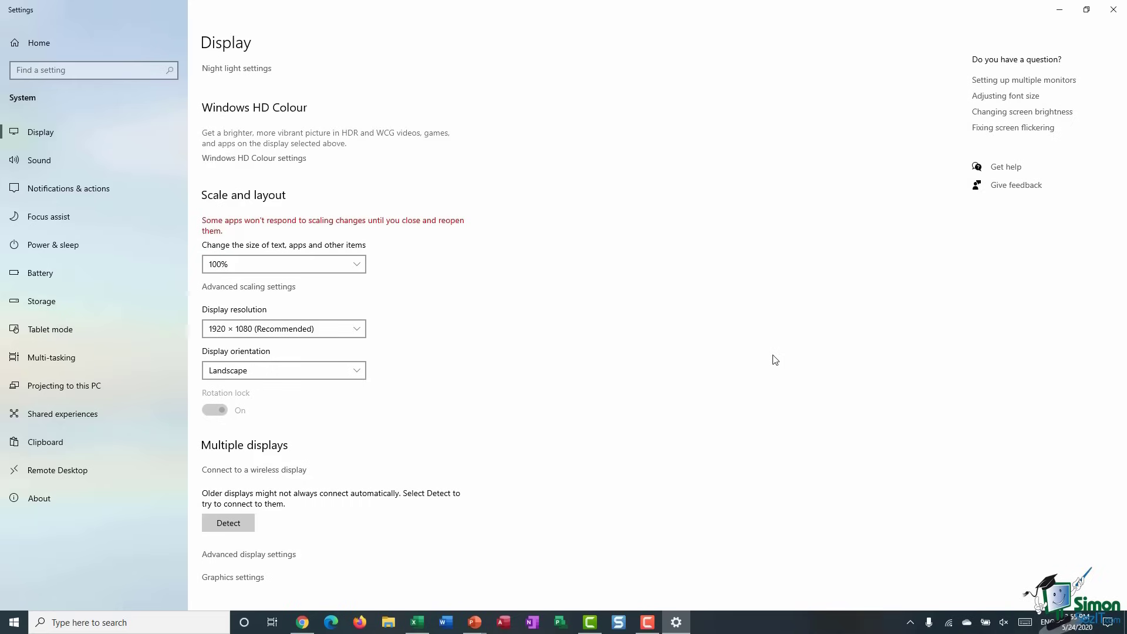
click(339, 266)
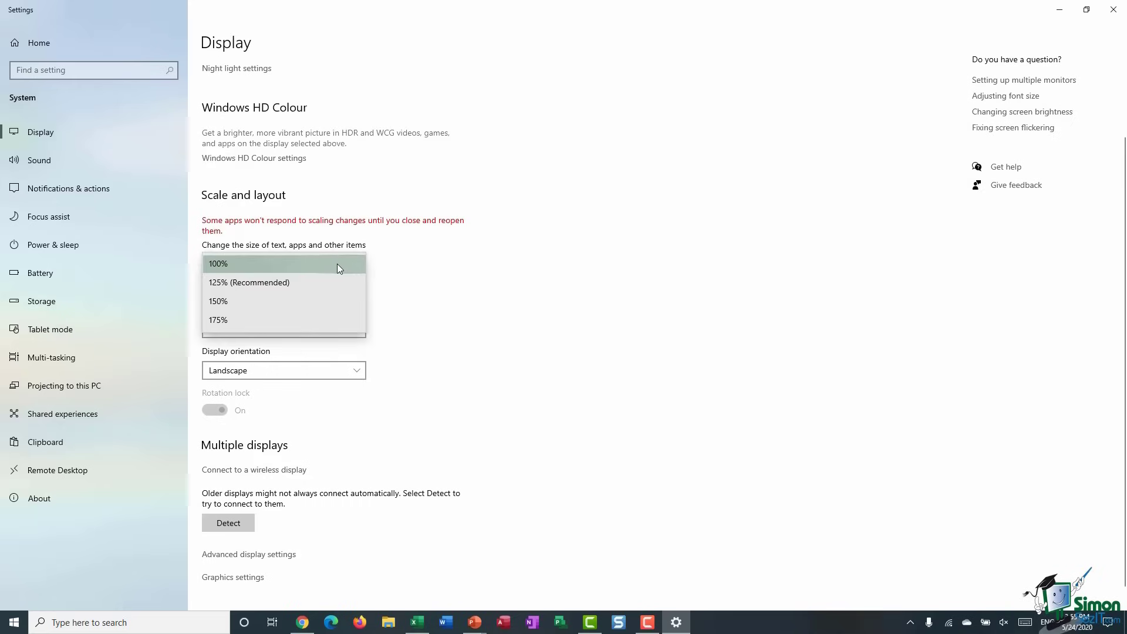
click(301, 280)
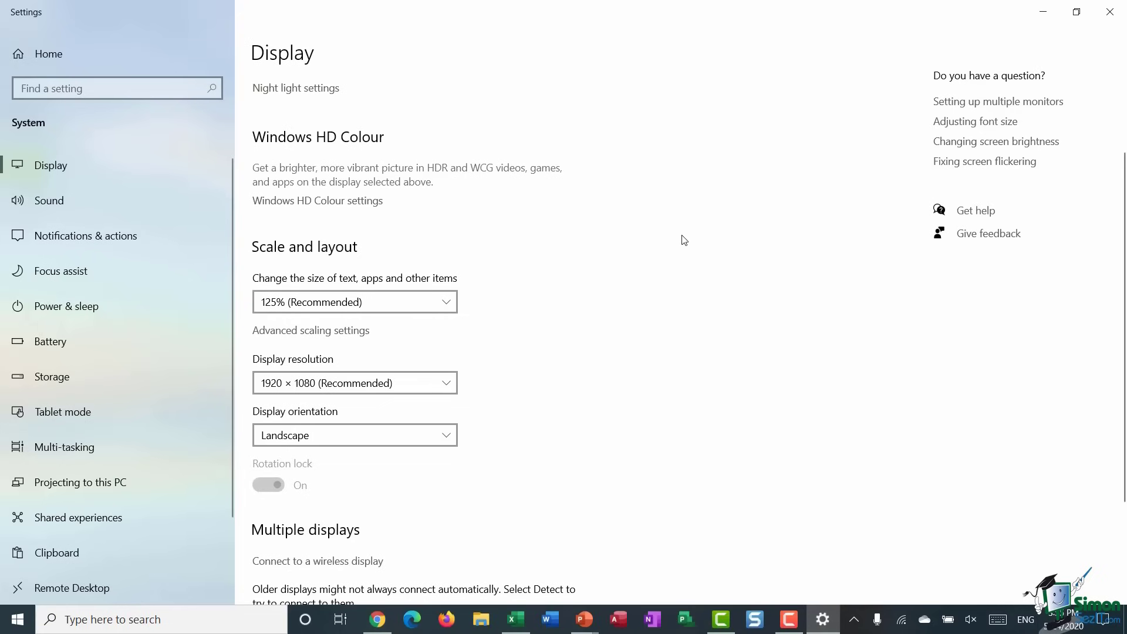
scroll(683, 239, down, 3)
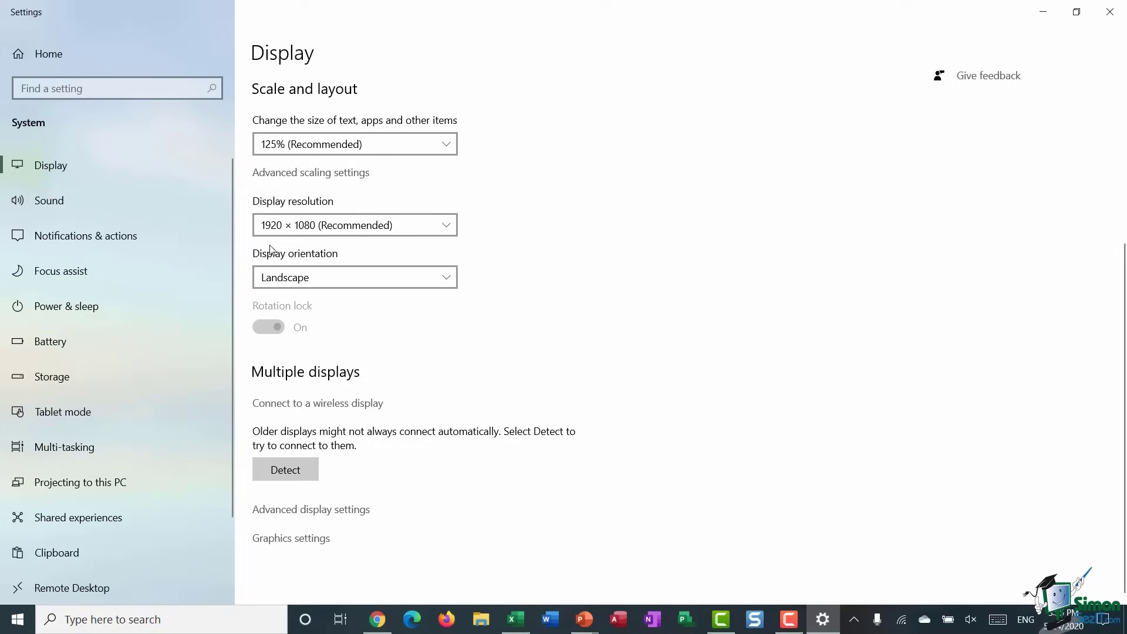
click(447, 226)
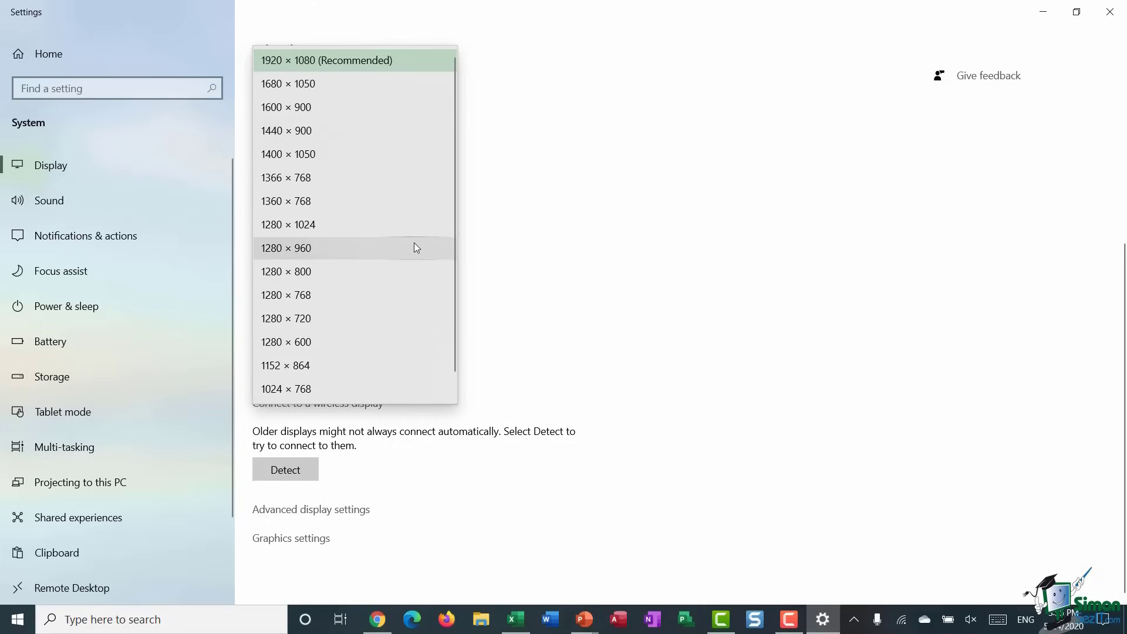
click(518, 154)
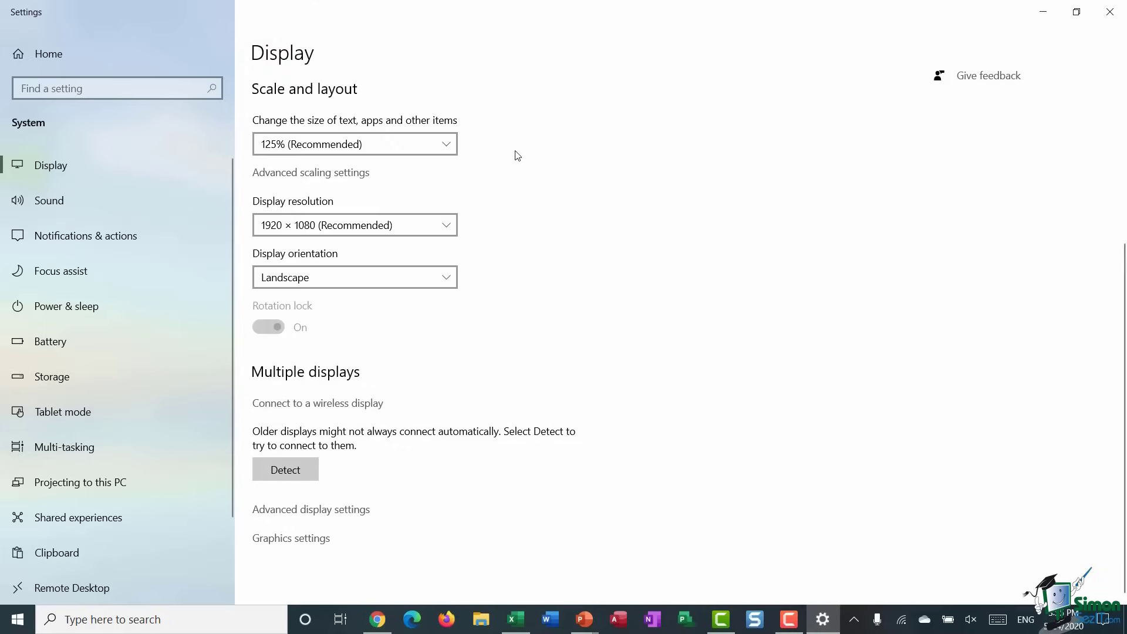
click(449, 279)
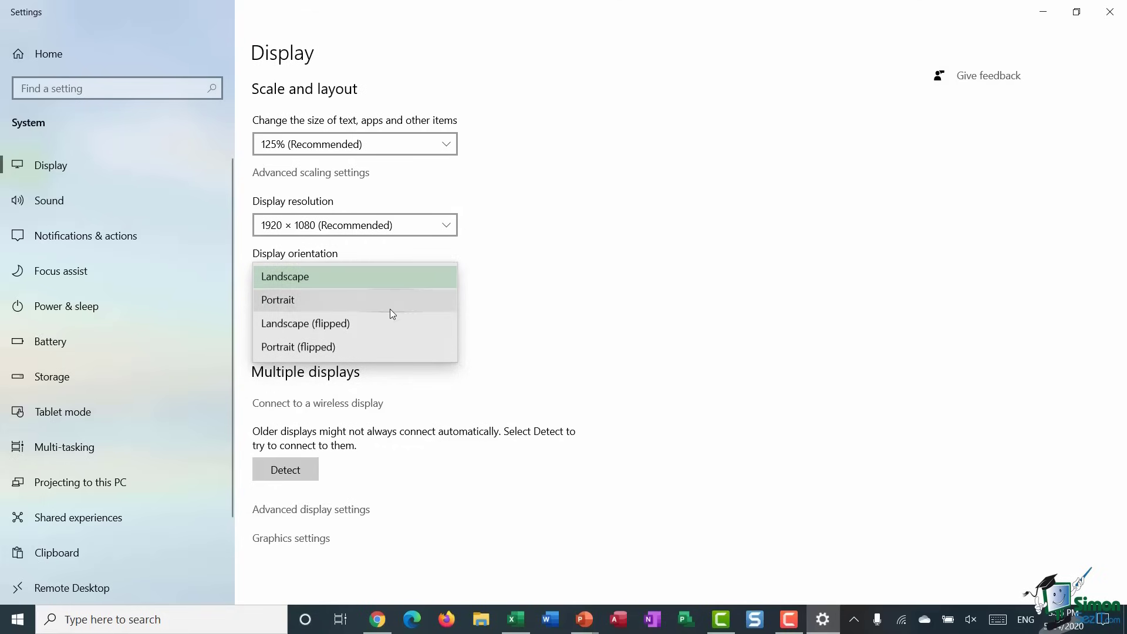
key(Return)
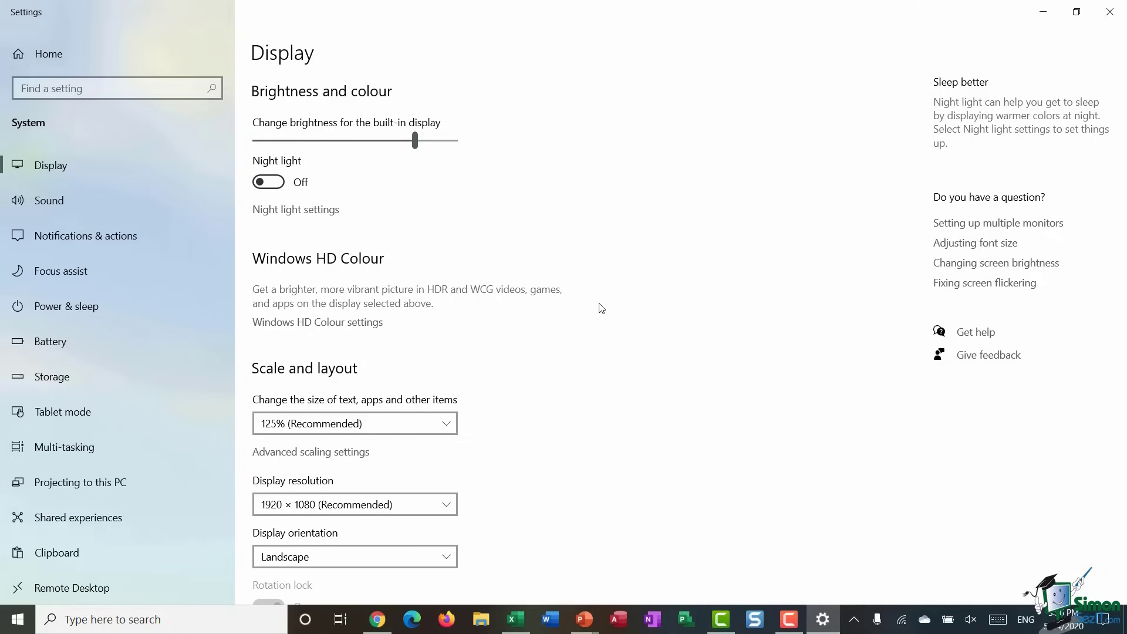
- Scroll down the Display page to Multiple displays, then back up to the top
scroll(654, 278, down, 5)
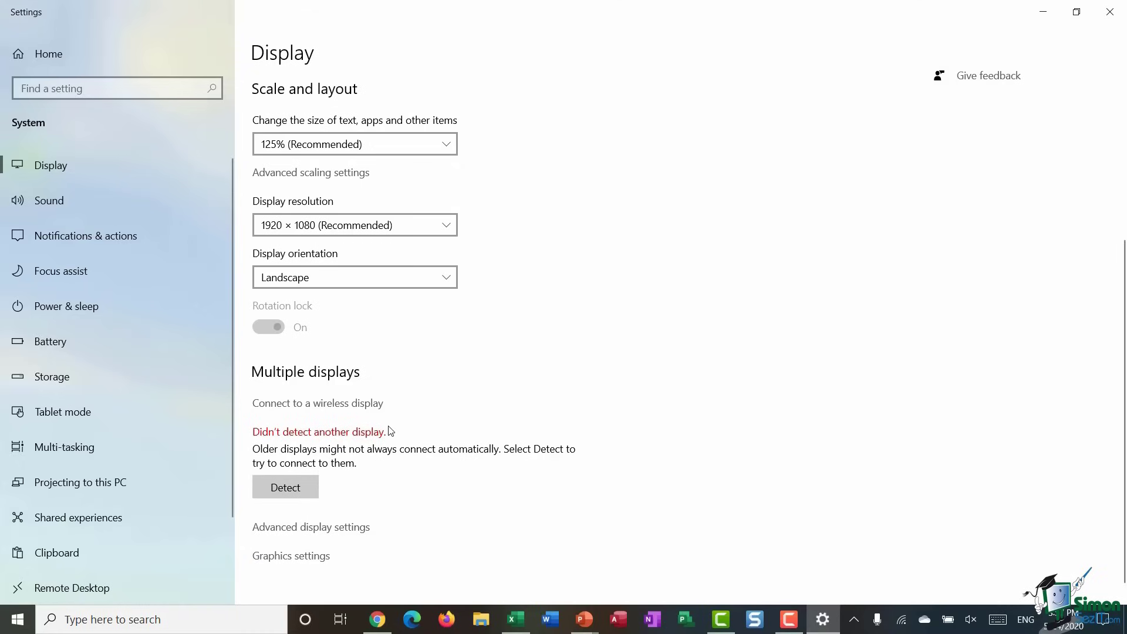
scroll(657, 374, down, 1)
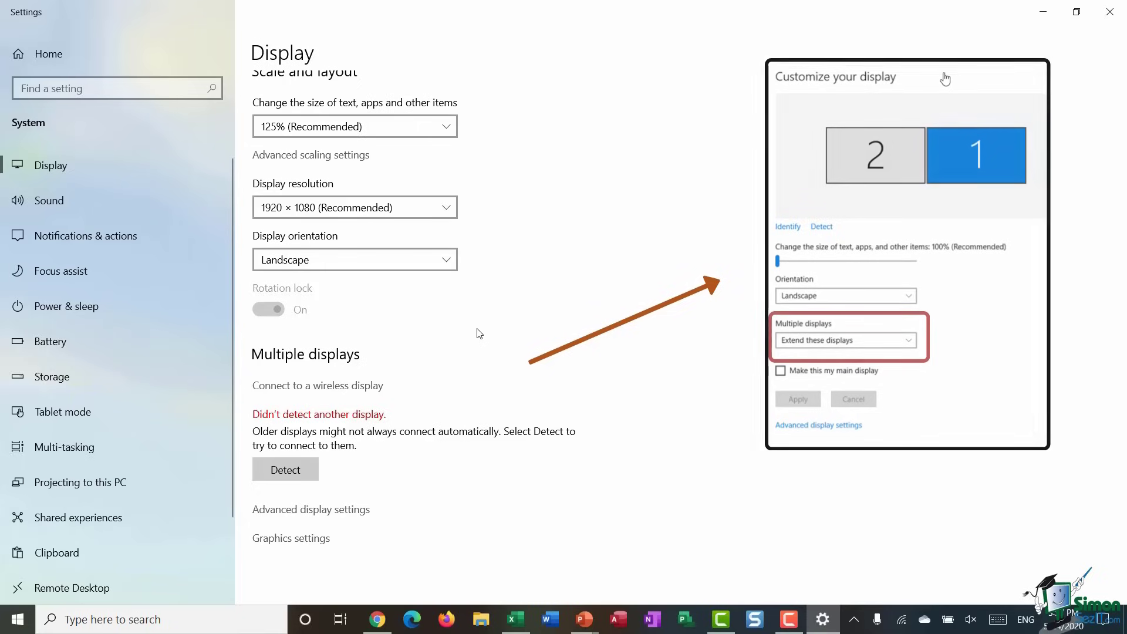
scroll(632, 327, up, 5)
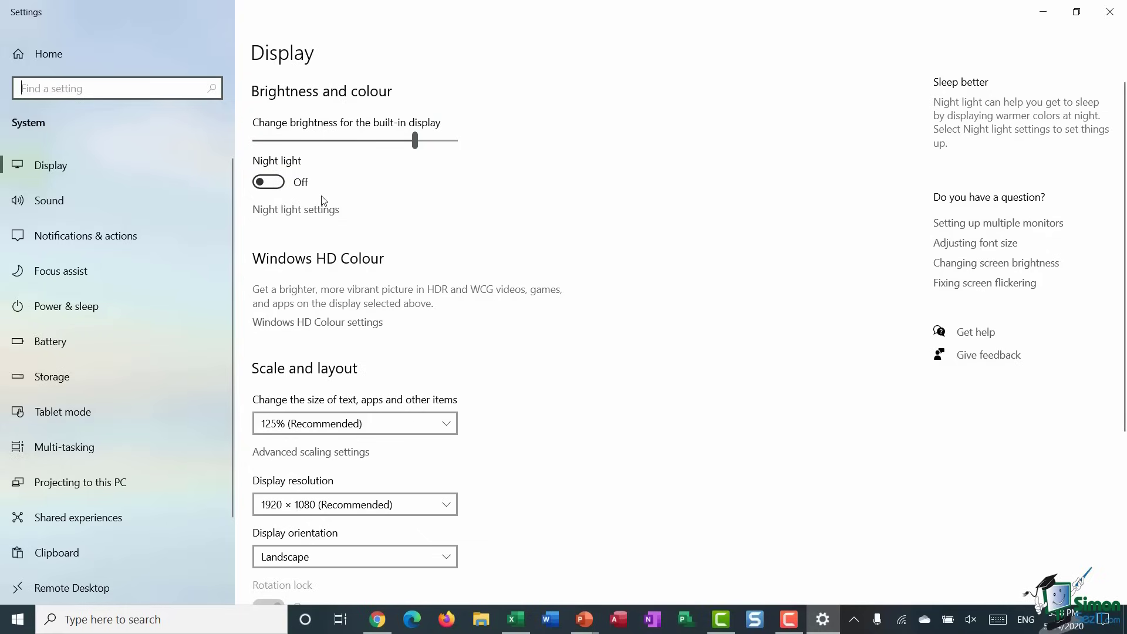
- Switch night light on immediately from the Night light settings page
click(301, 216)
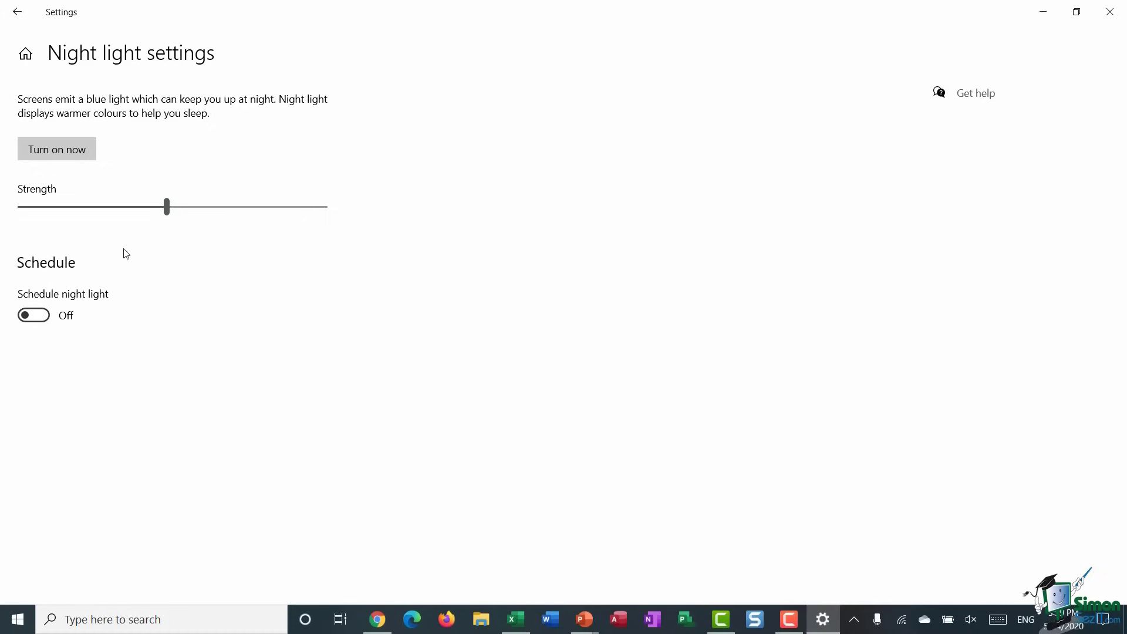
click(71, 155)
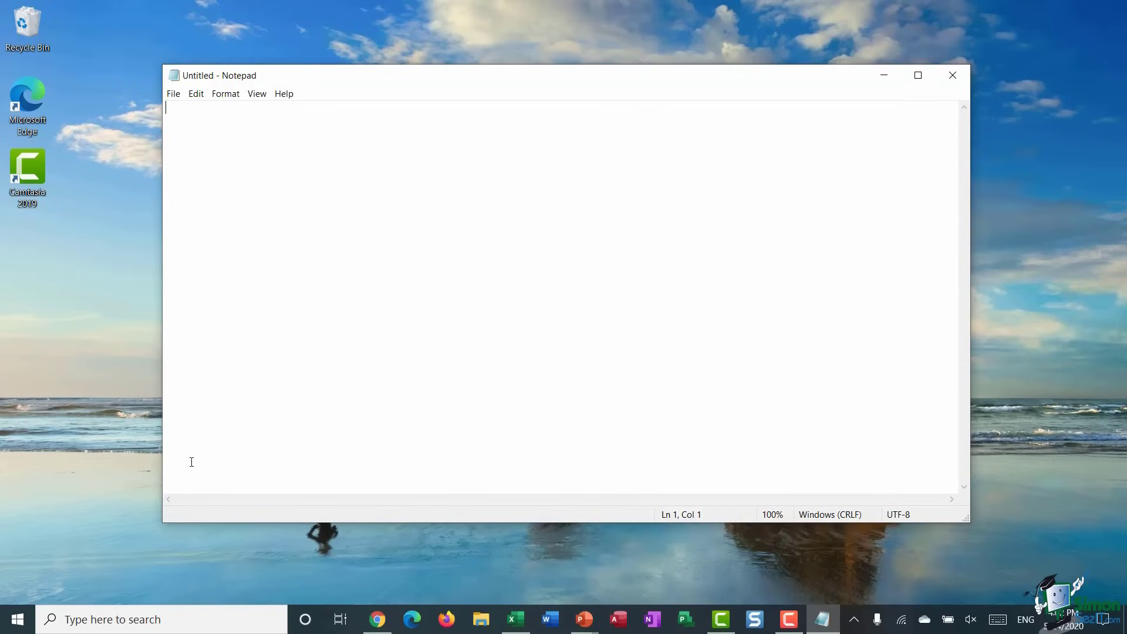
- Find the 'make text bigger' setting and arrange Settings on the right, Notepad on the left
click(99, 624)
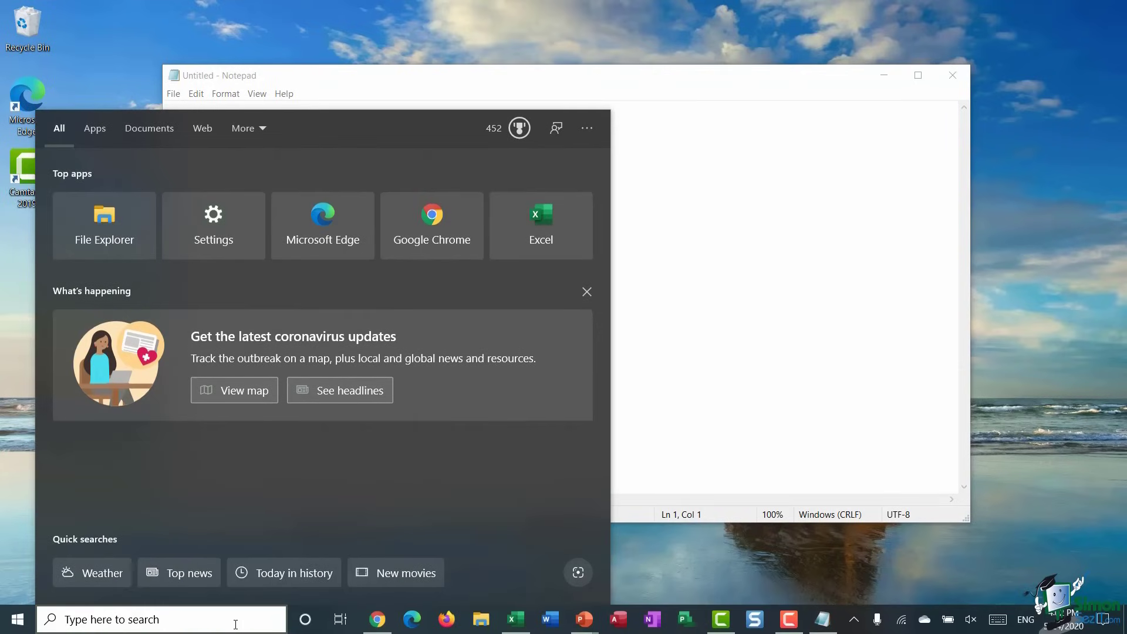
text(make text)
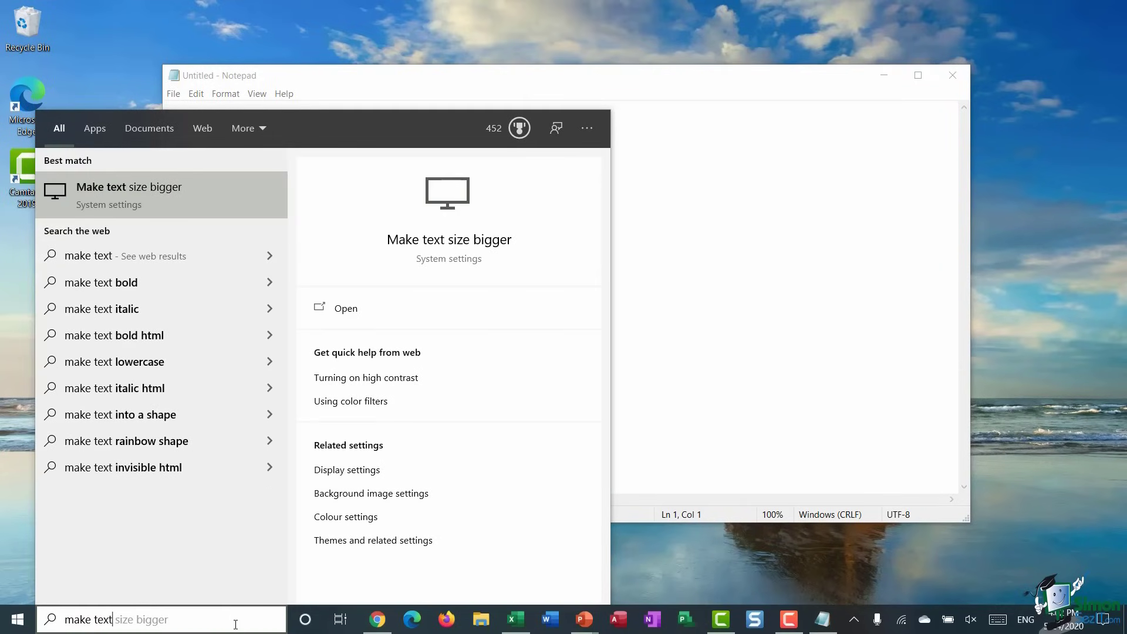
text( bigger)
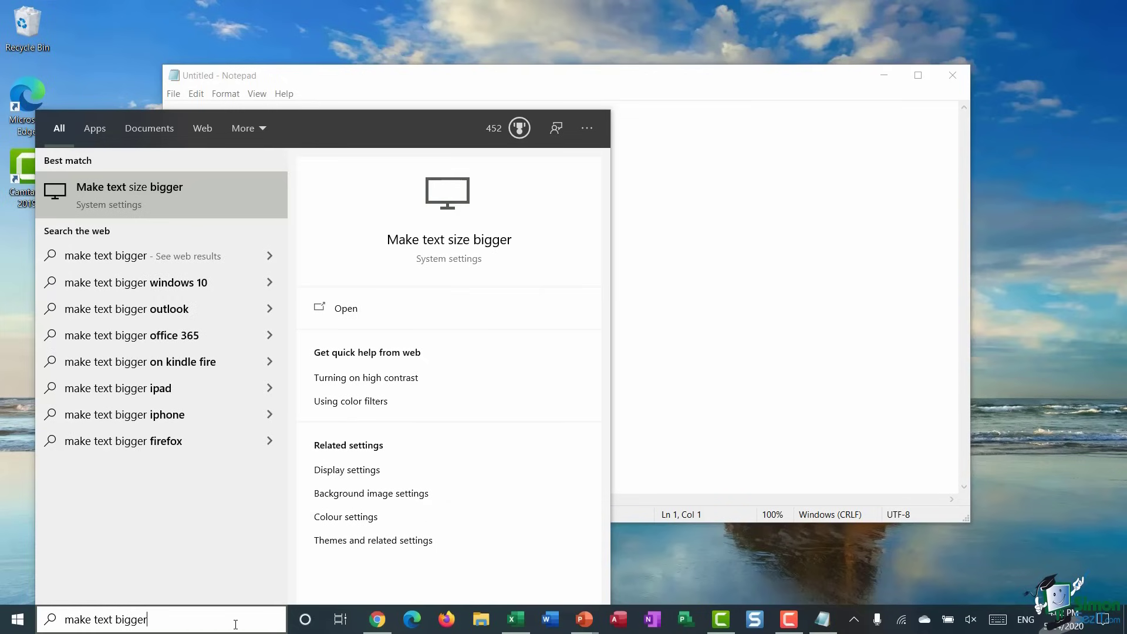
click(141, 202)
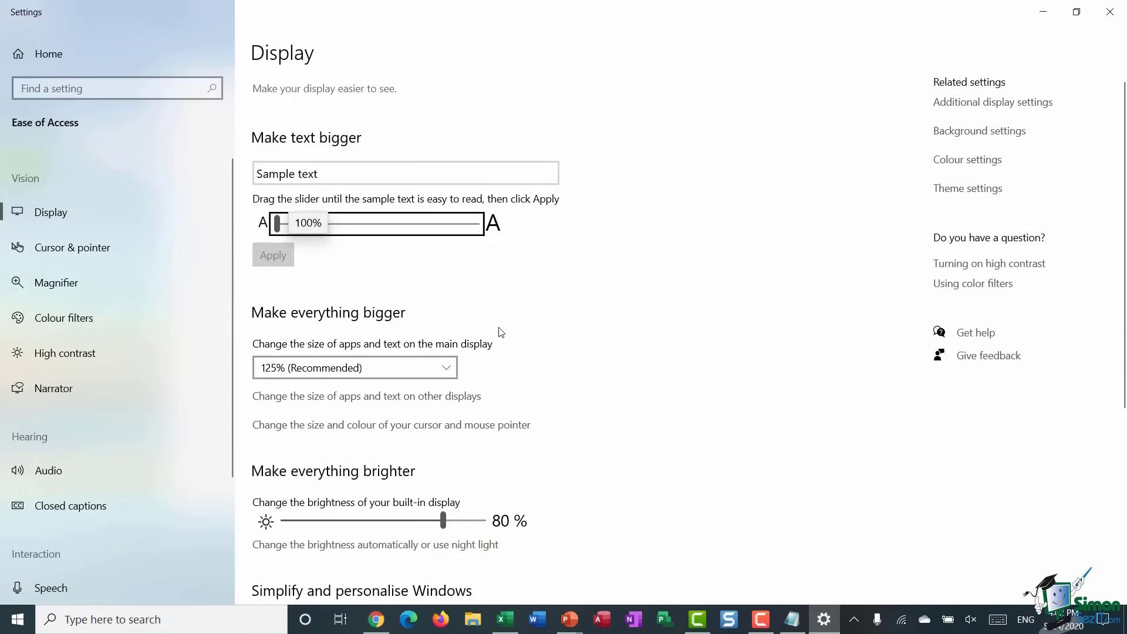
click(1076, 12)
drag(455, 35, 849, 16)
drag(372, 82, 219, 97)
click(850, 45)
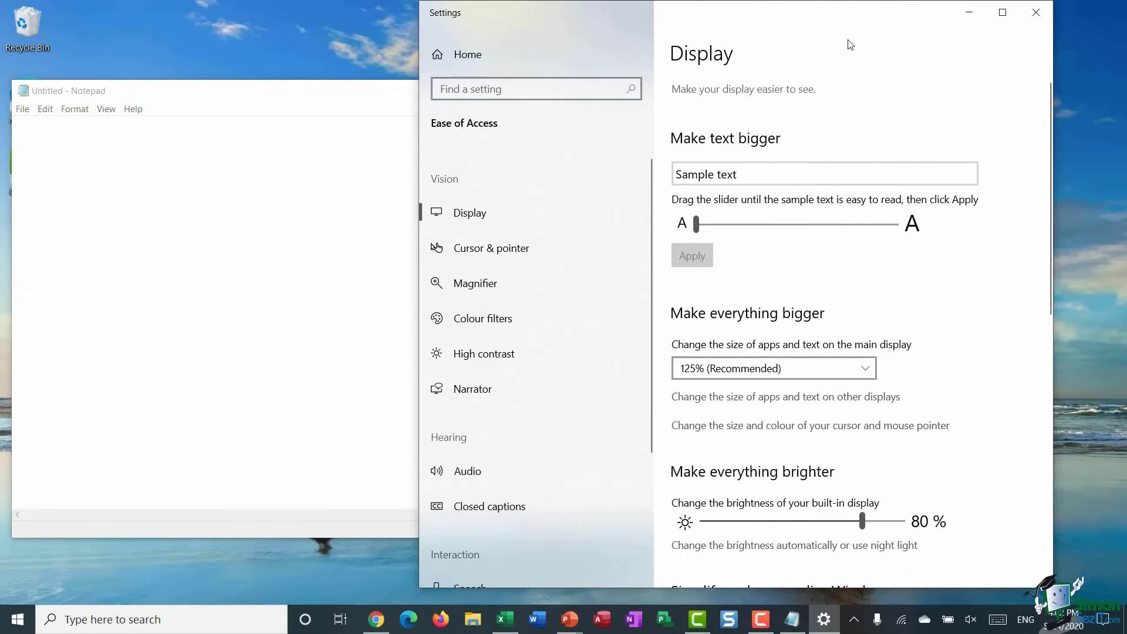
- Increase the text size in stages to about 177% and apply it
drag(697, 224, 727, 226)
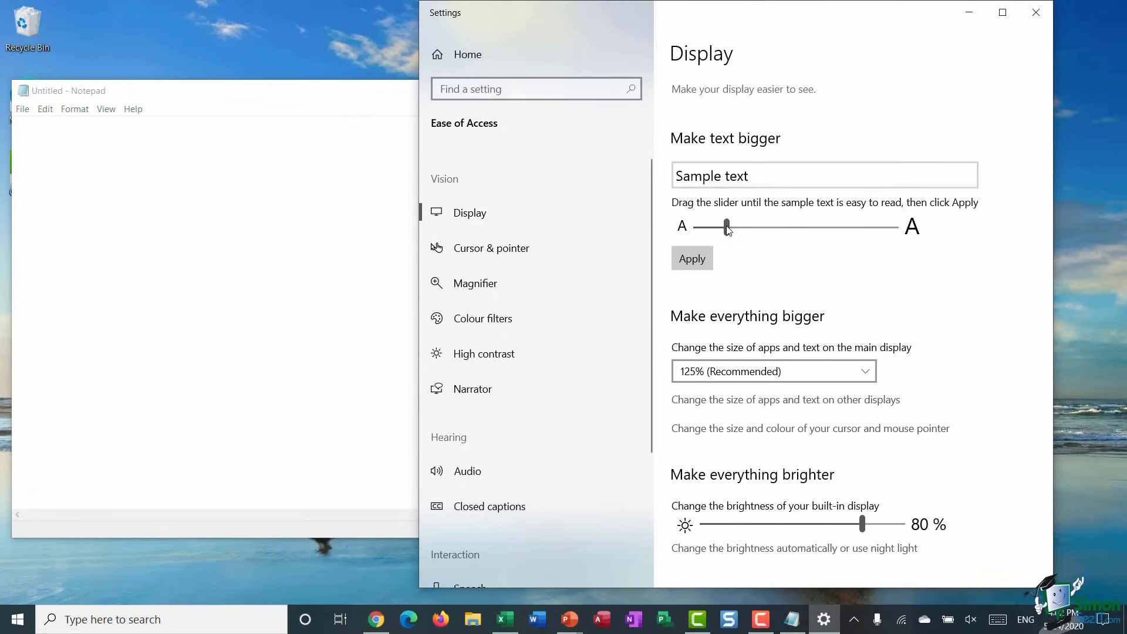
click(698, 260)
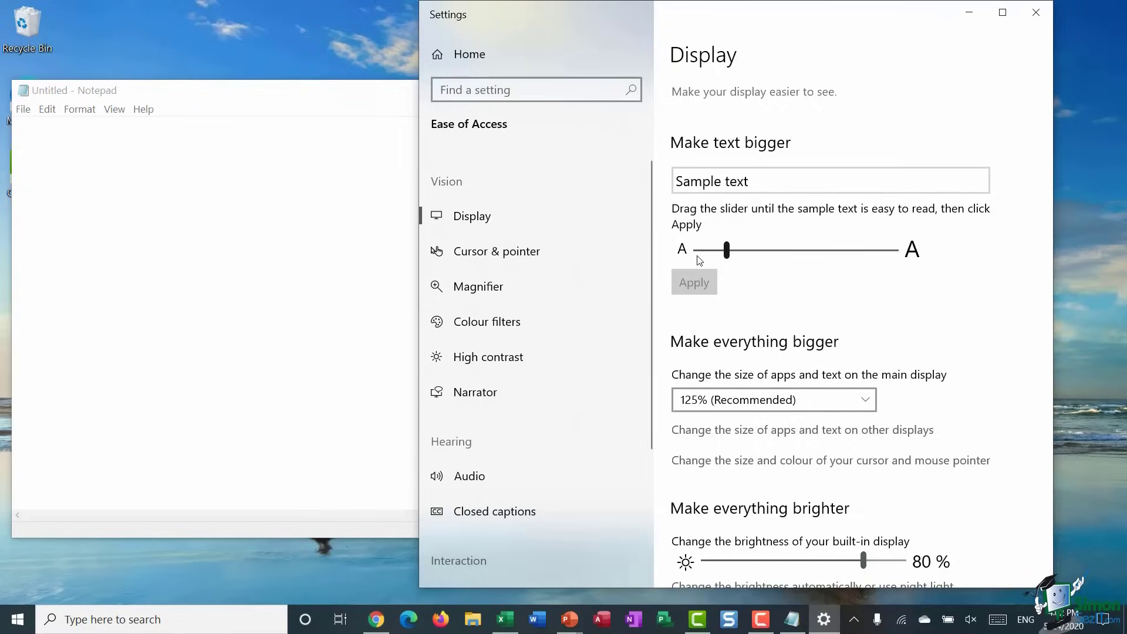
click(265, 111)
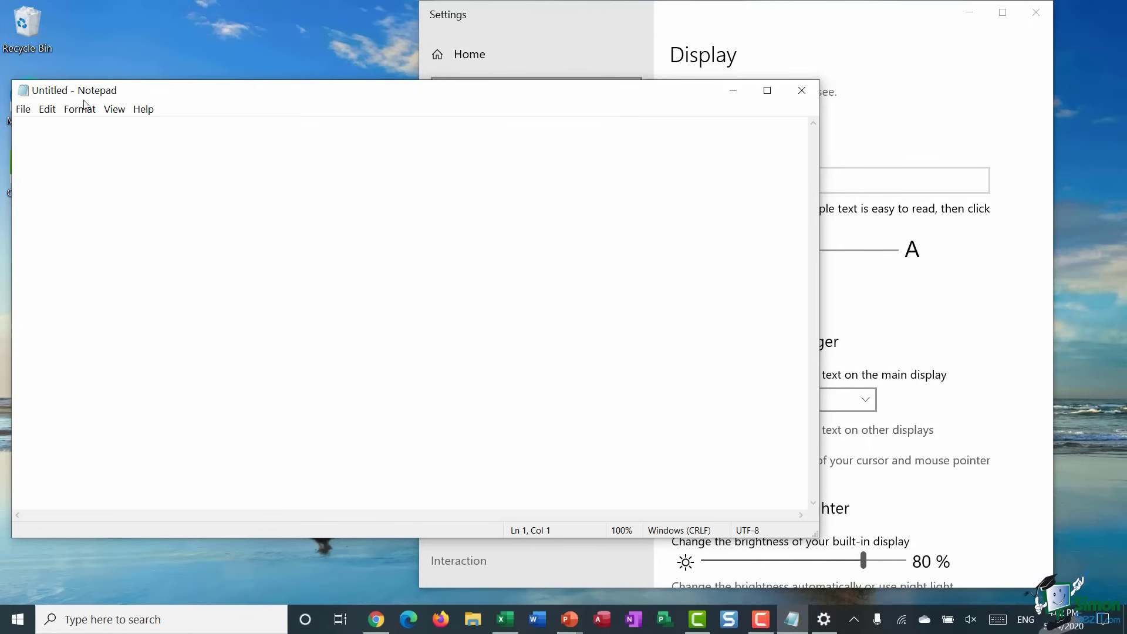
click(914, 128)
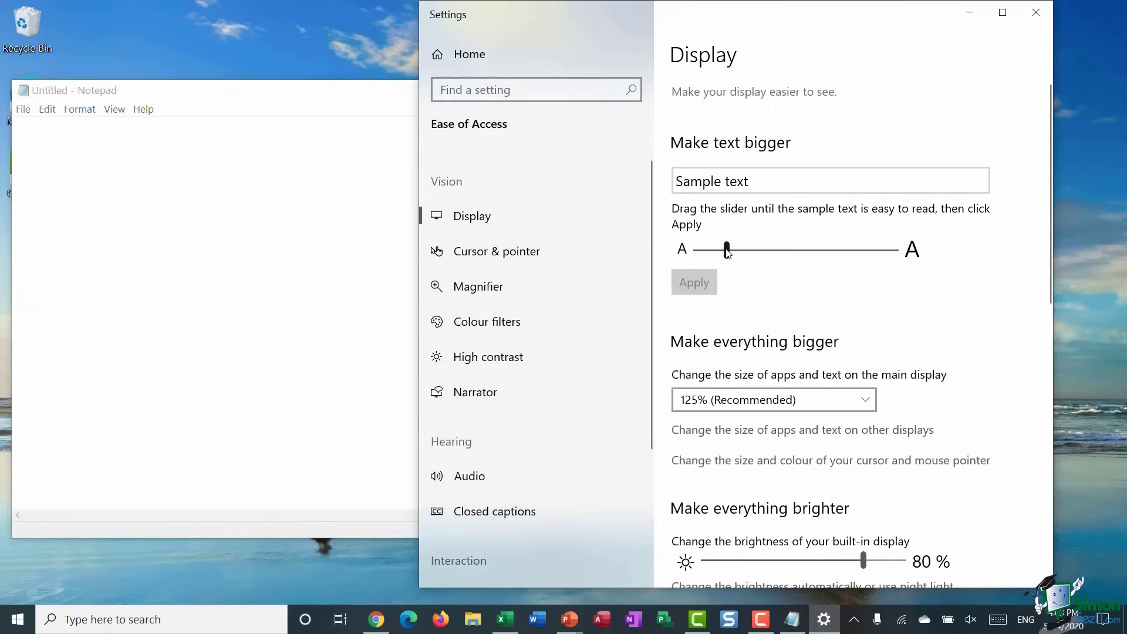
drag(726, 249, 820, 262)
click(702, 293)
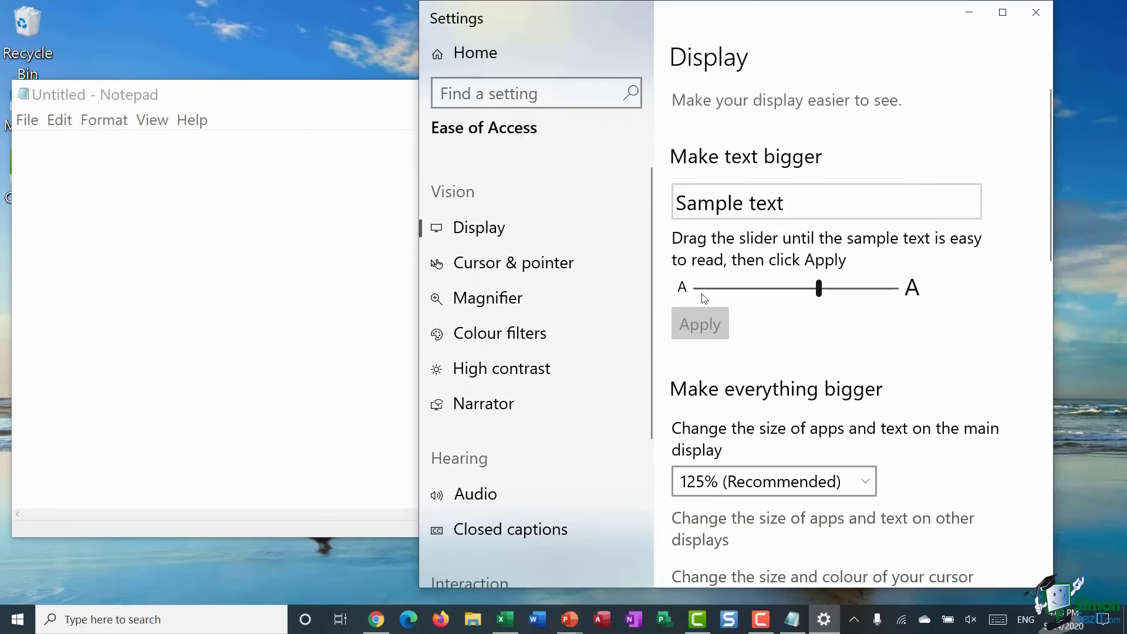
- Check the enlarged text in Notepad, then reset the text size to 100% and apply
click(269, 126)
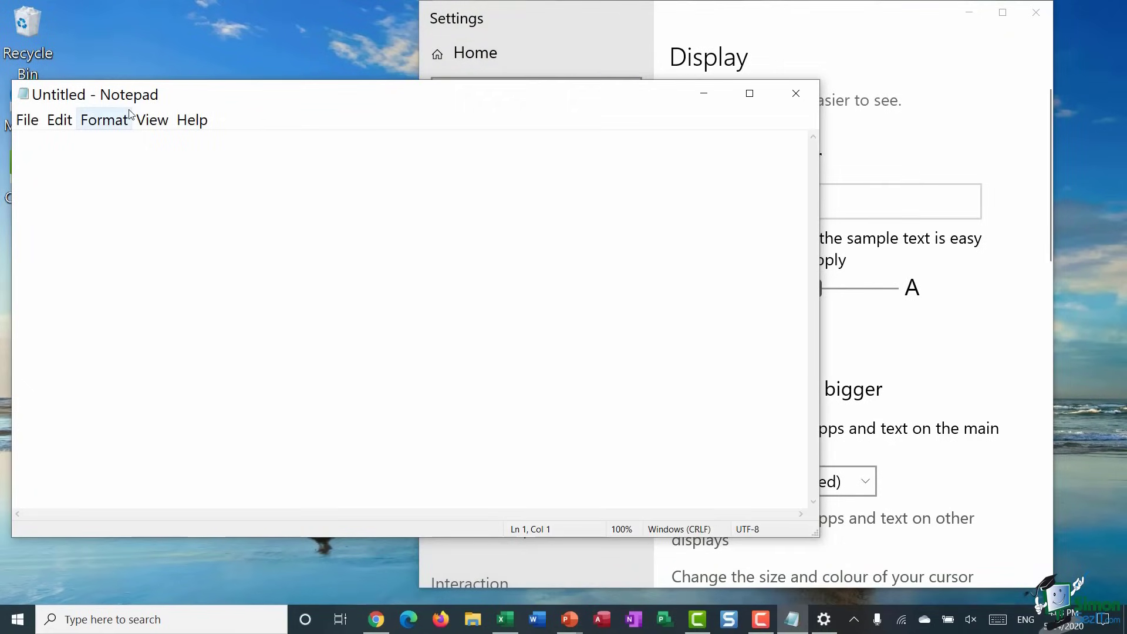
drag(227, 101, 398, 108)
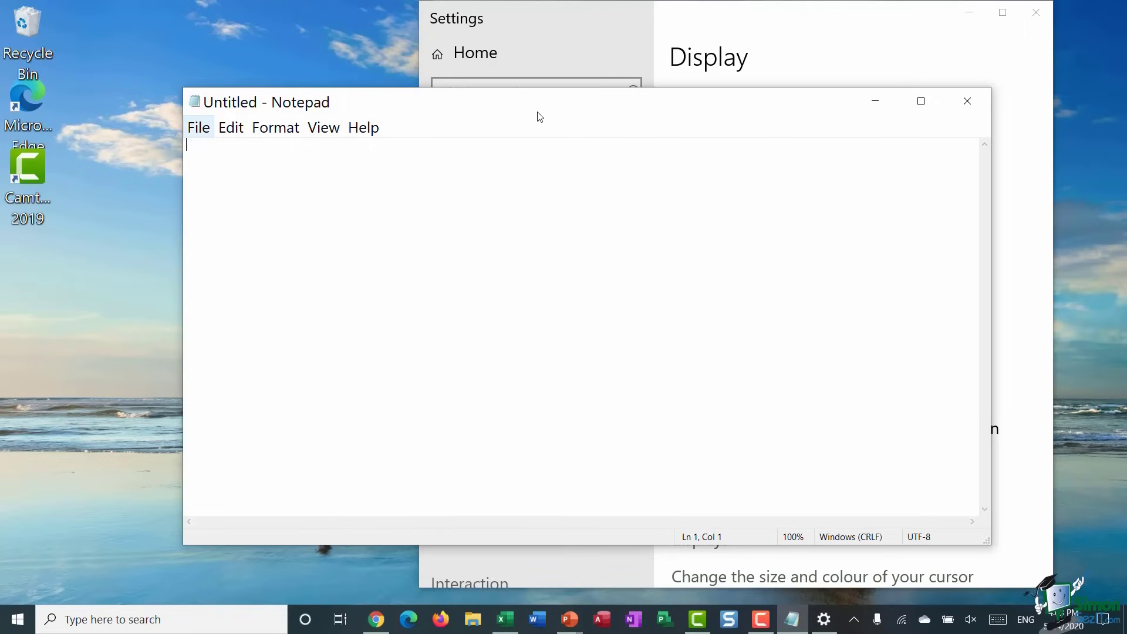
drag(536, 113, 402, 84)
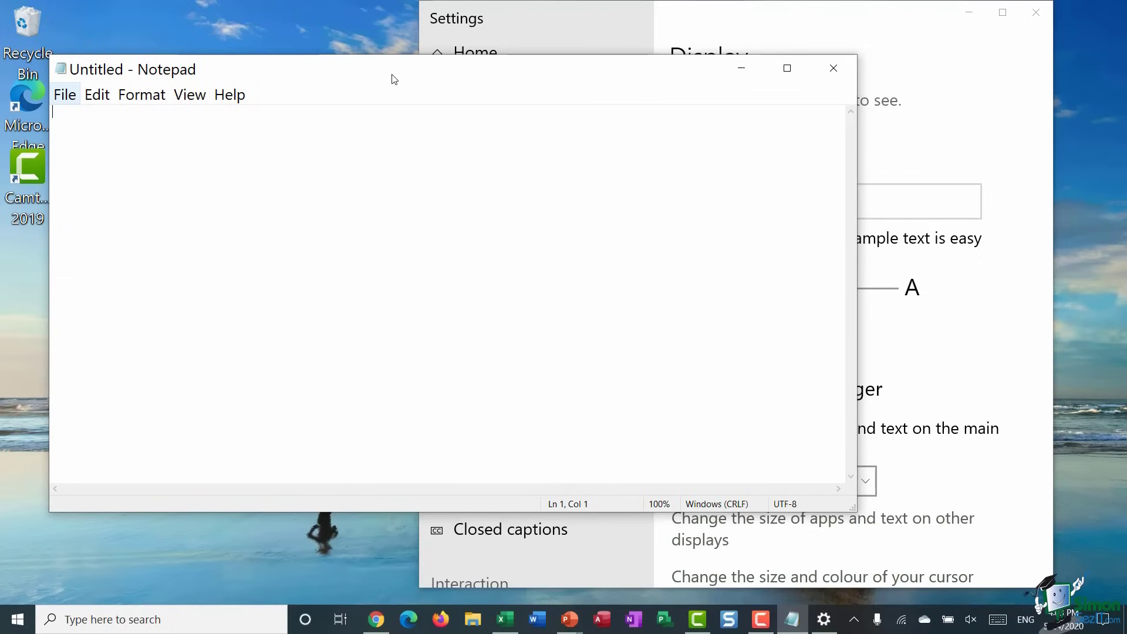
click(927, 88)
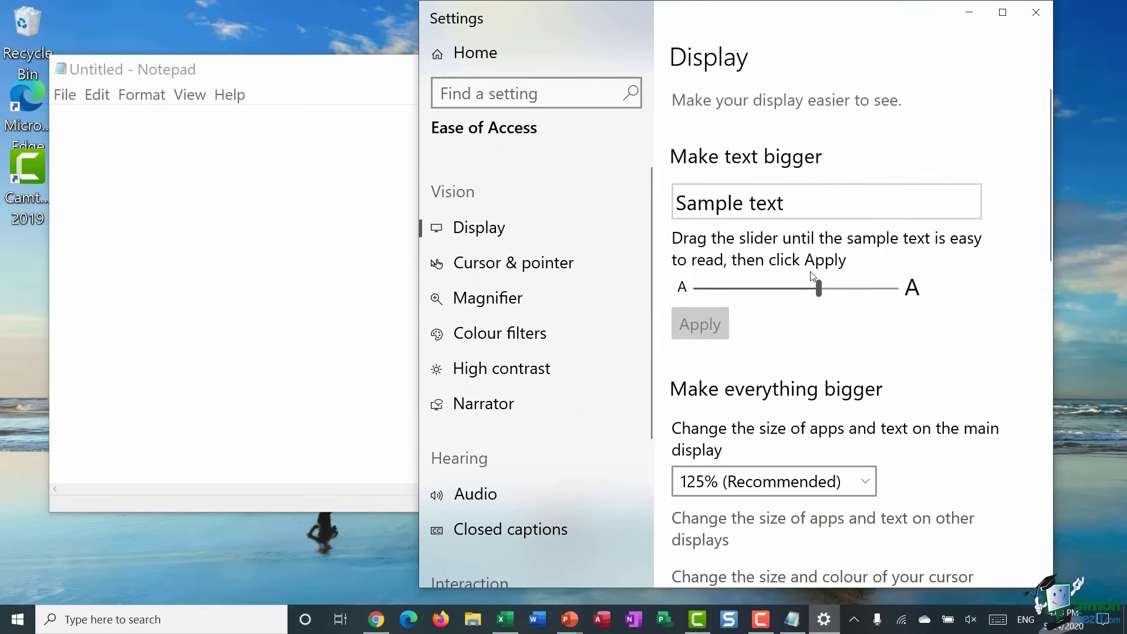
drag(822, 289, 697, 277)
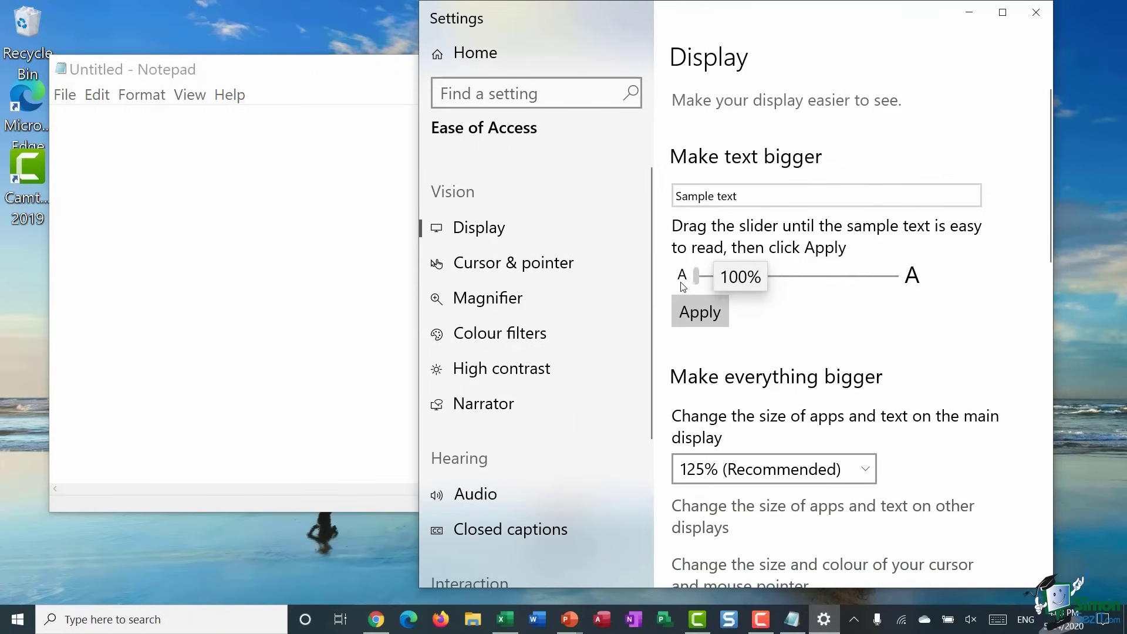
click(702, 316)
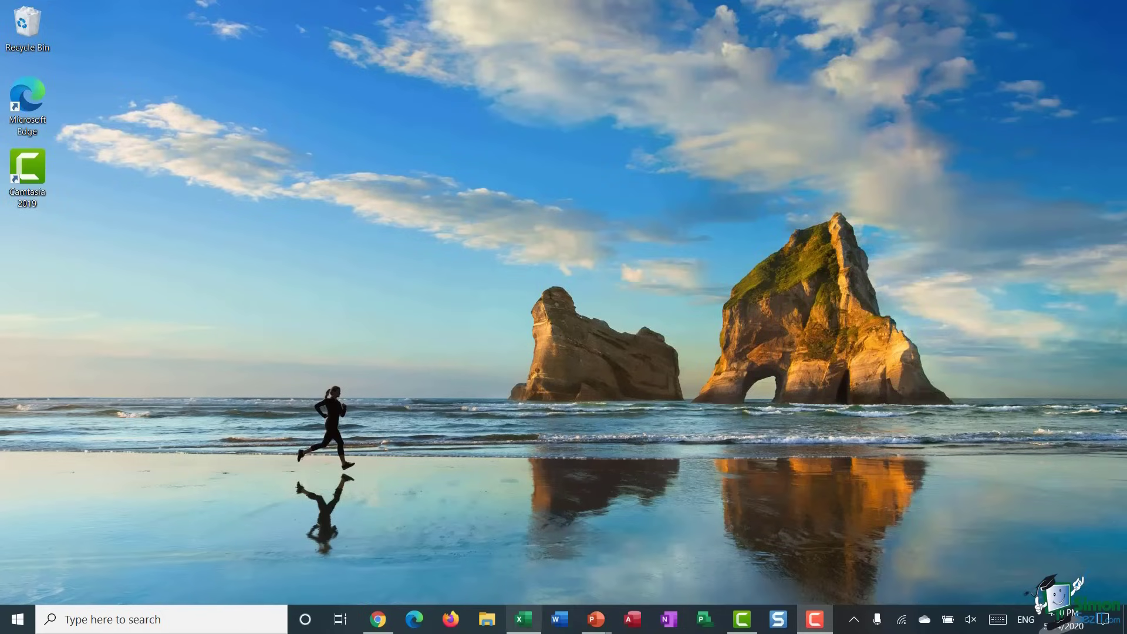
- Search for 'power' and open the Power & sleep settings
click(74, 619)
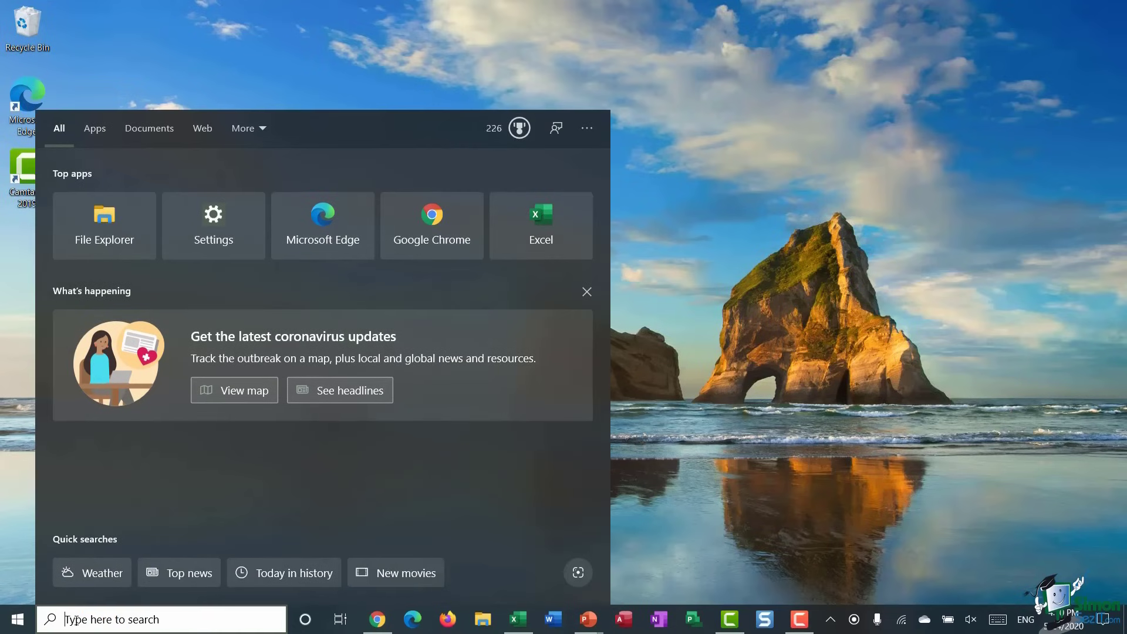
text(power)
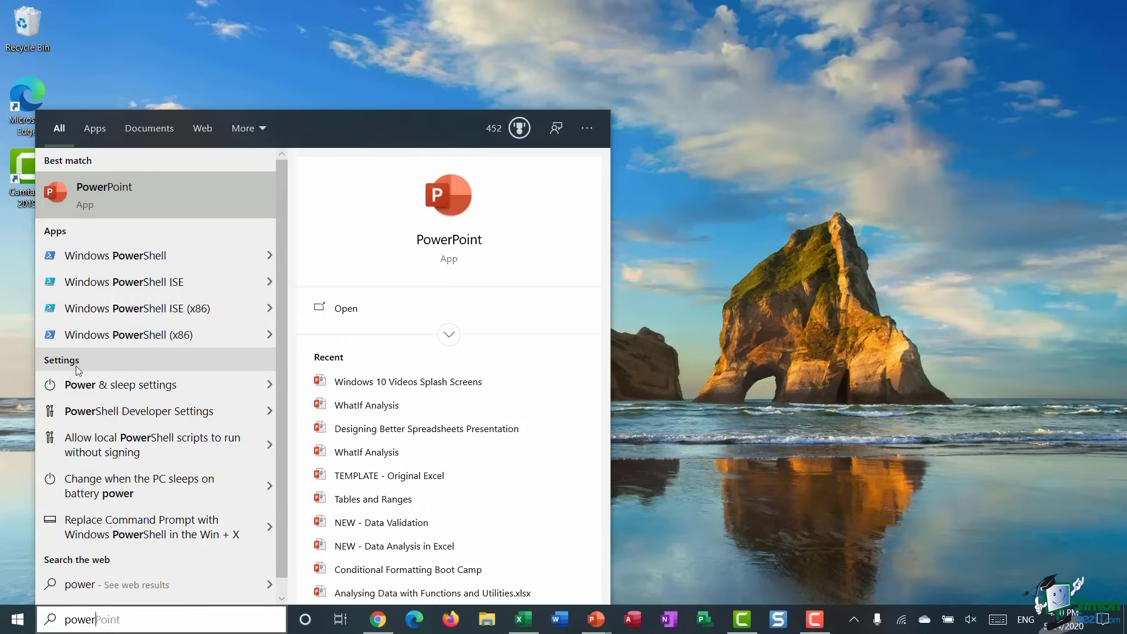
click(123, 386)
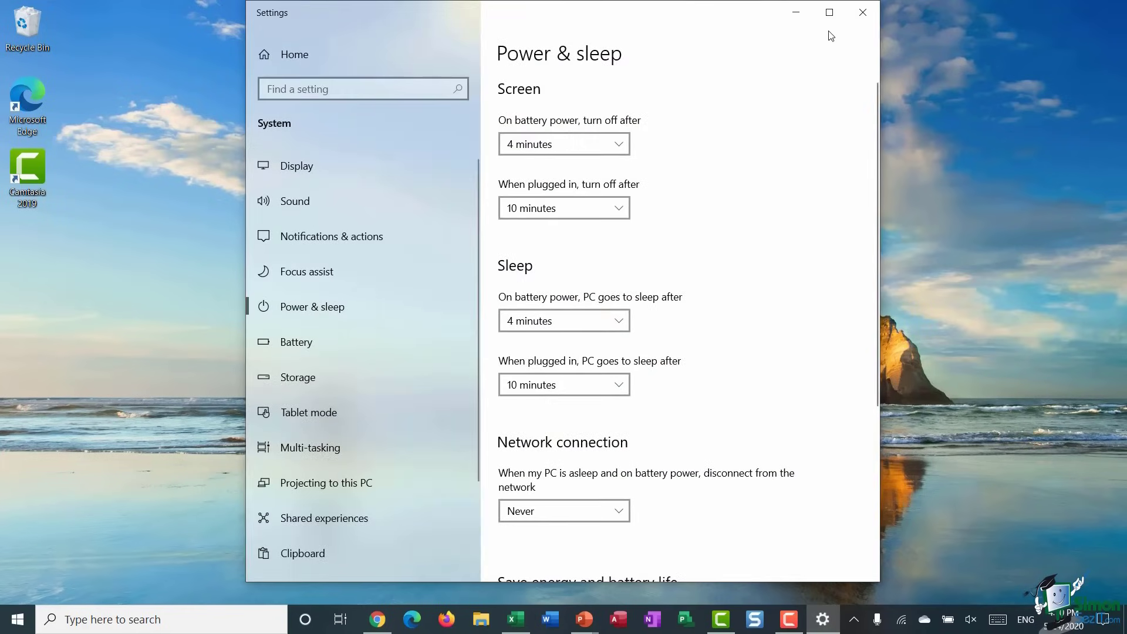
- Maximize the Power & sleep Settings window to reveal the related settings column
click(829, 12)
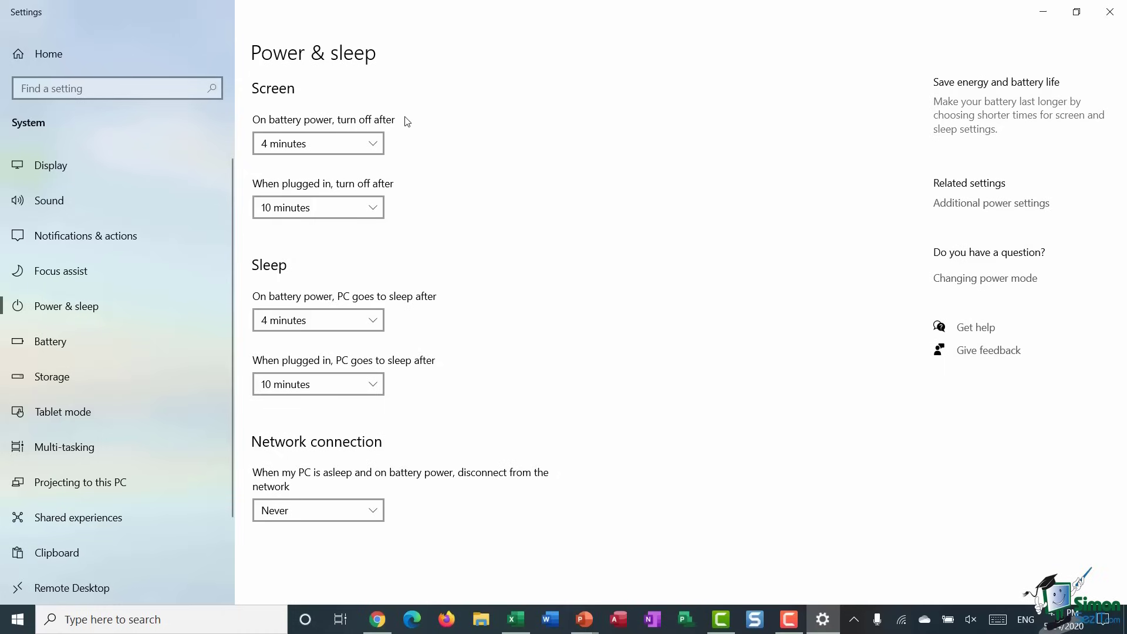
click(376, 144)
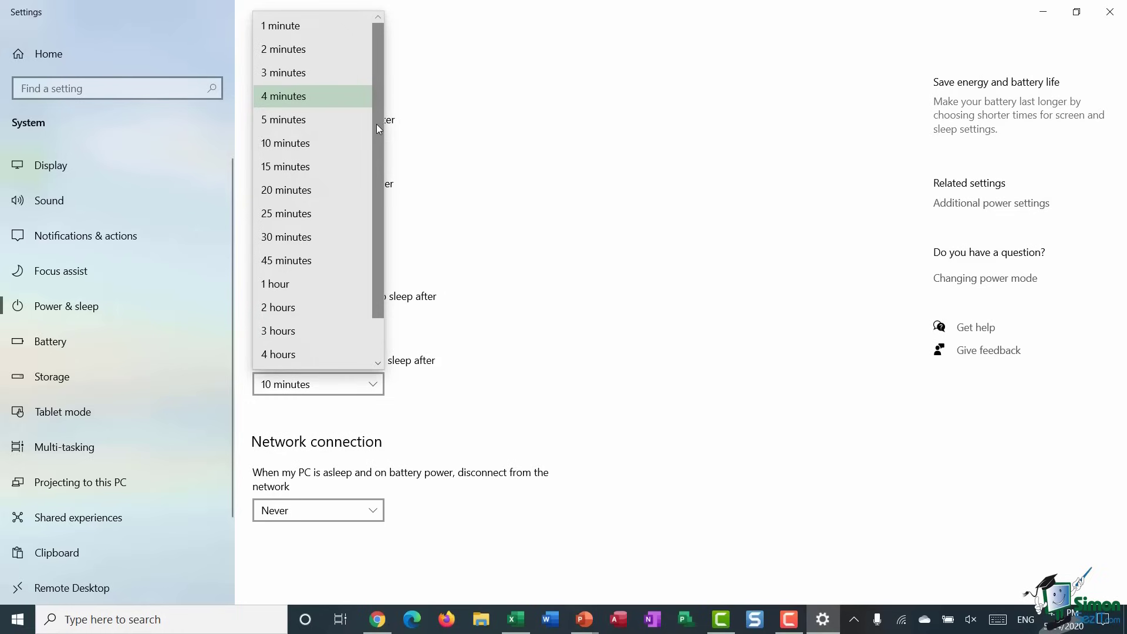
click(356, 97)
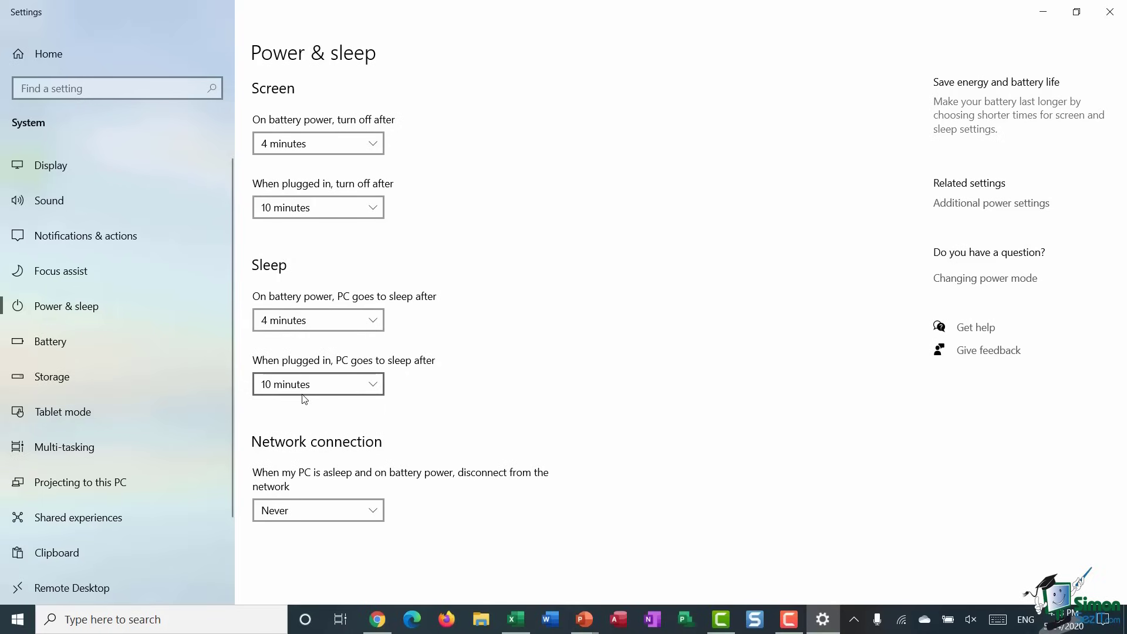
click(379, 386)
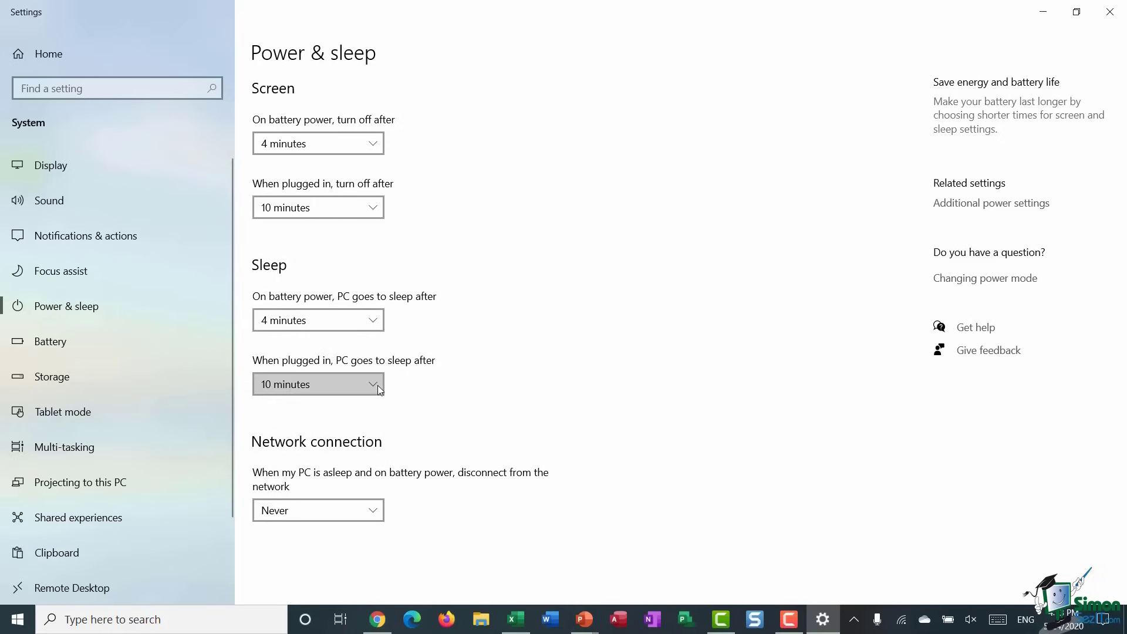
click(499, 332)
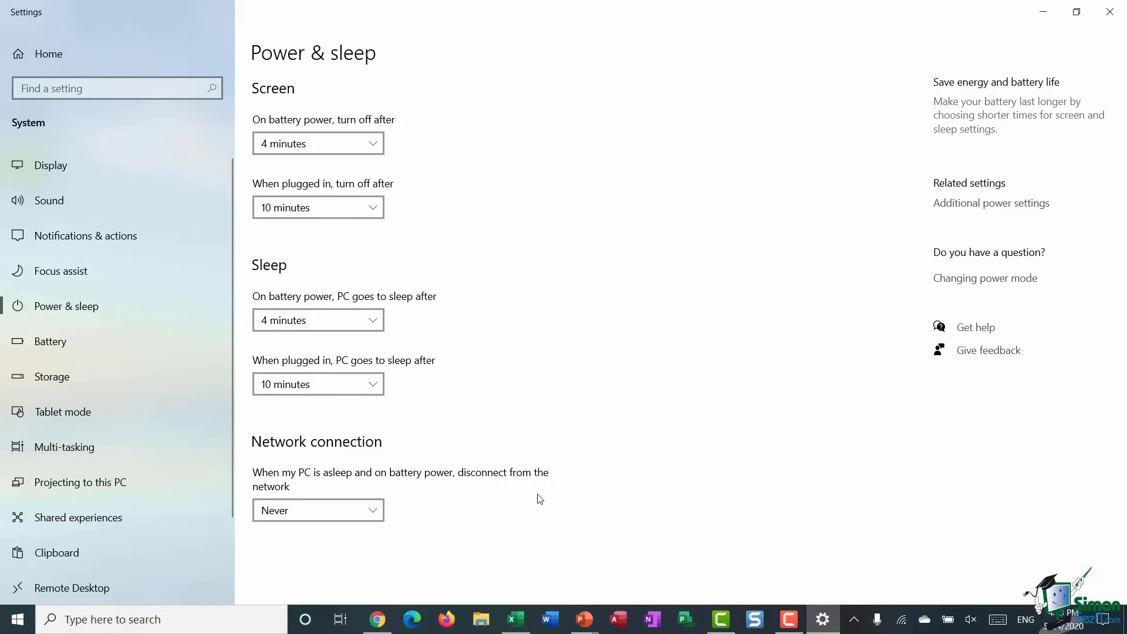
click(373, 510)
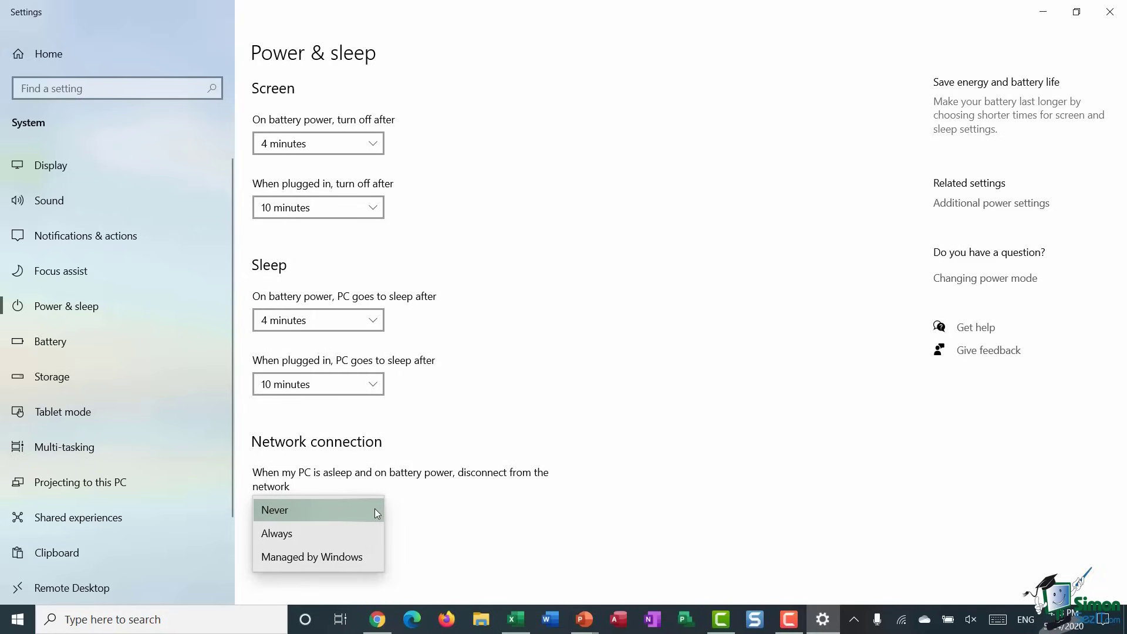
click(594, 429)
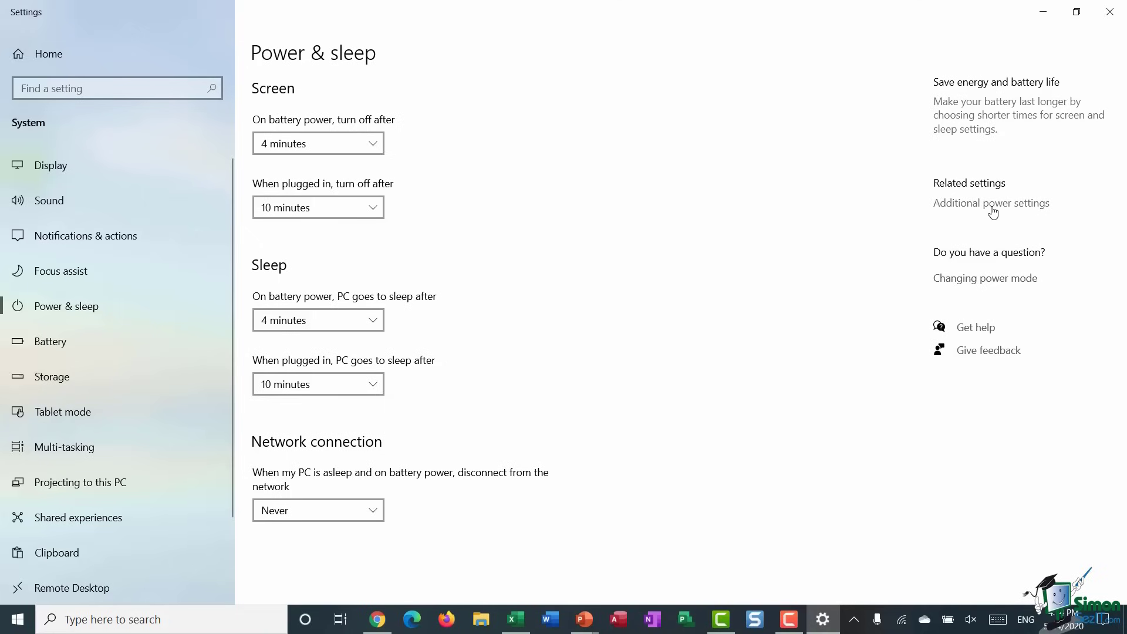
- In Power Options, set the lid-close action to Hibernate on battery and plugged in, and save
click(992, 206)
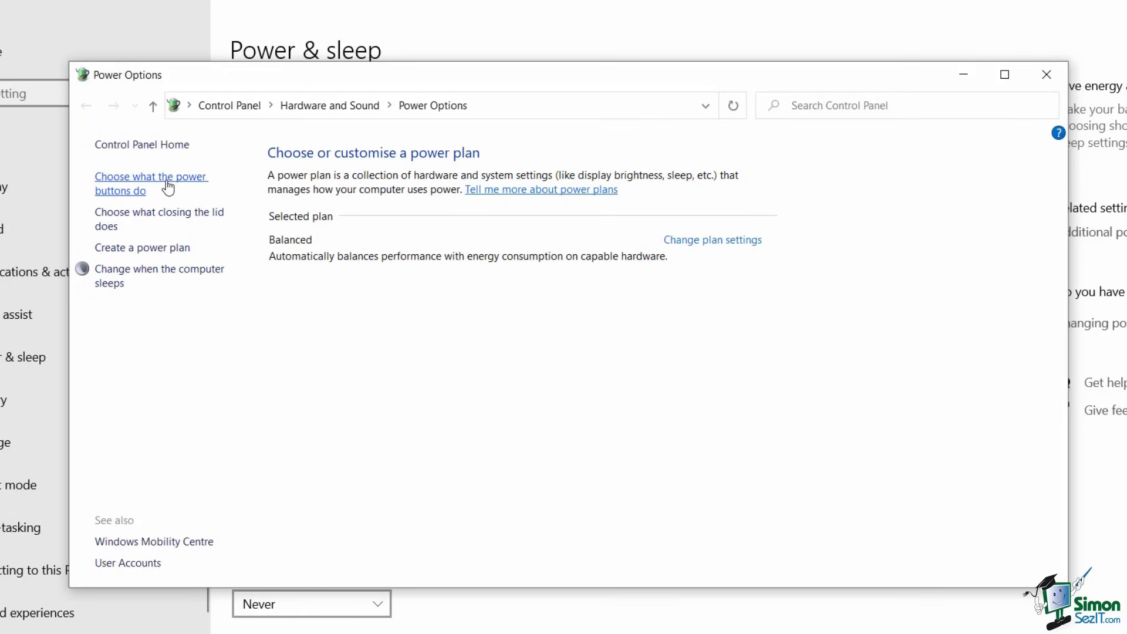
click(123, 183)
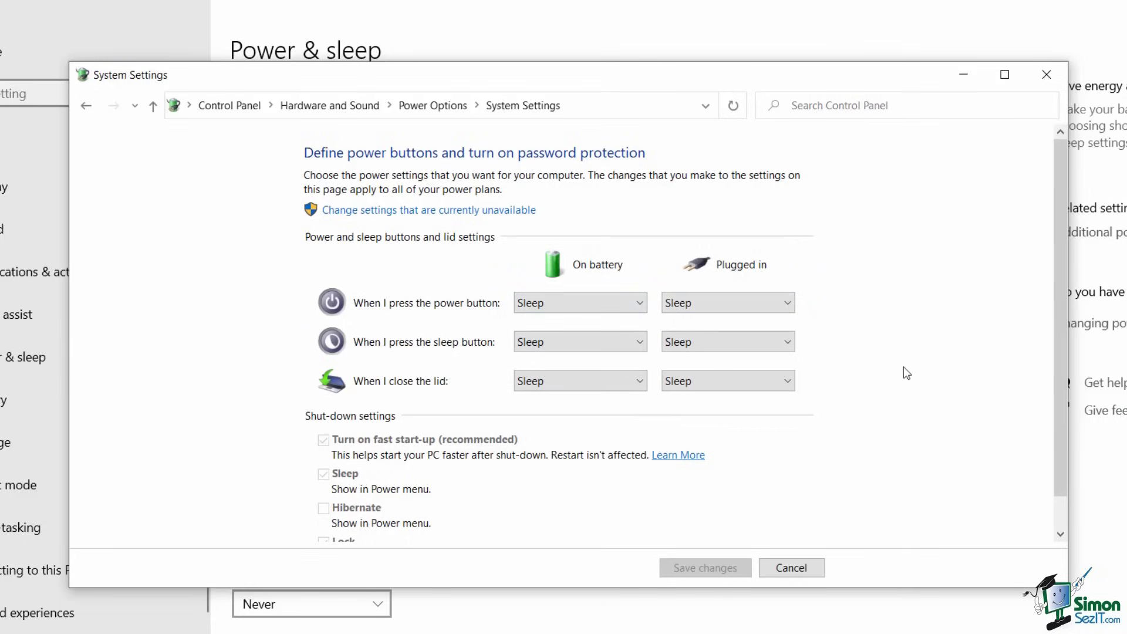
click(644, 385)
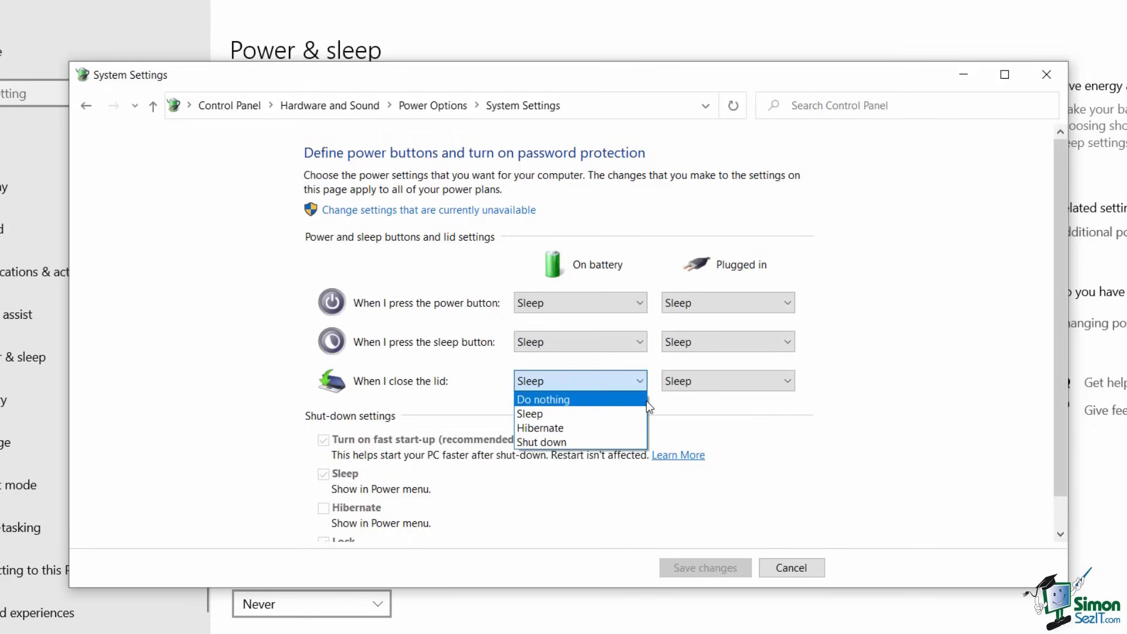
click(595, 441)
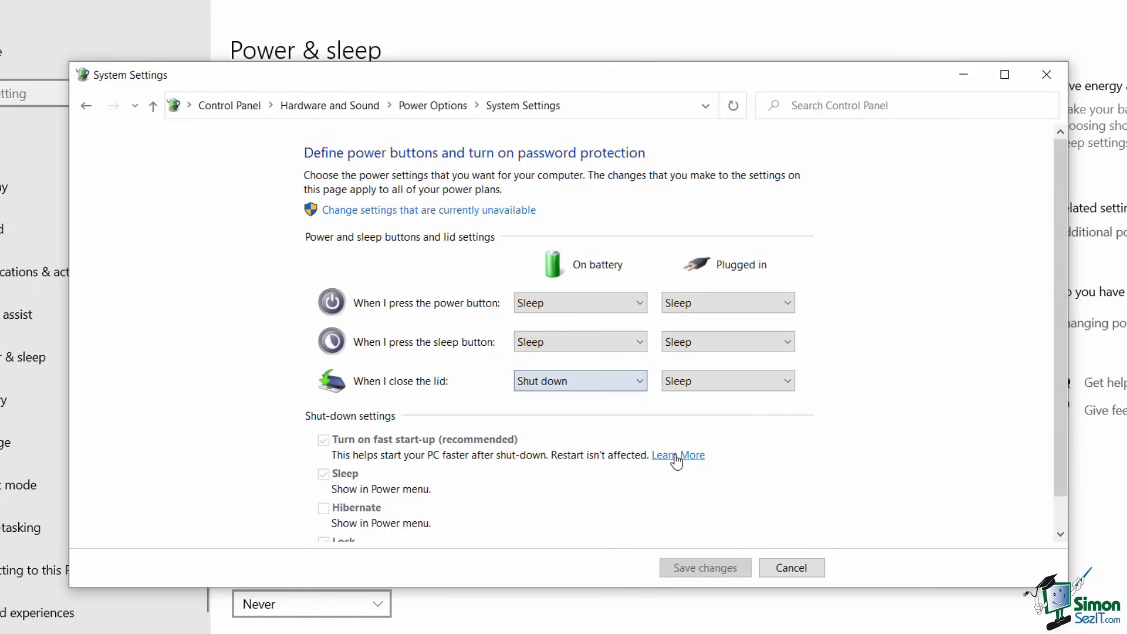
click(640, 382)
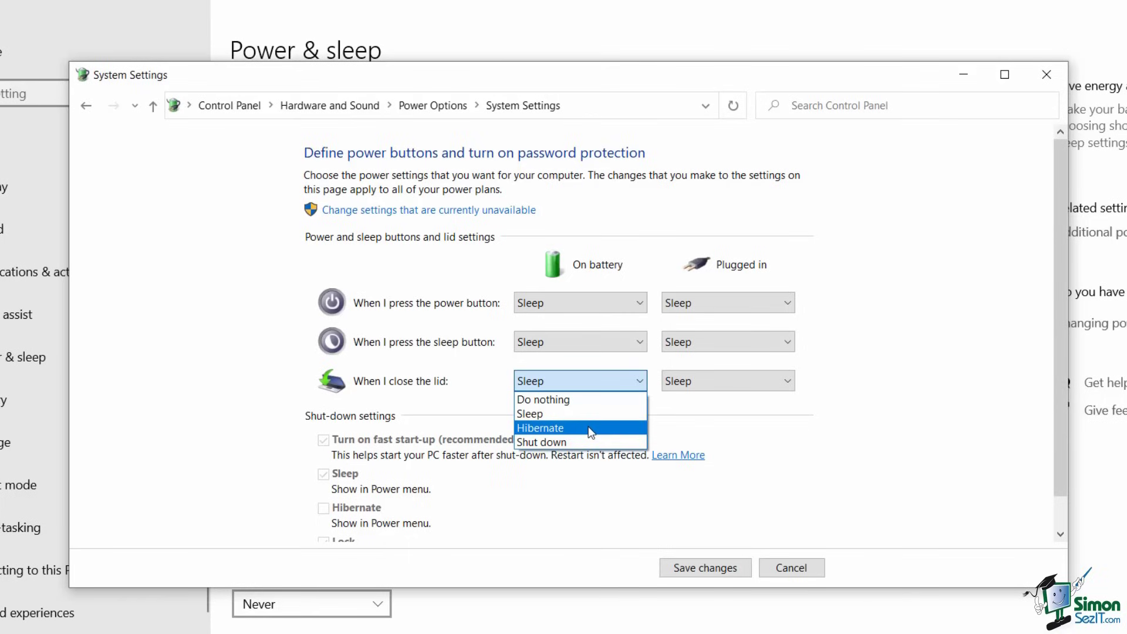
click(592, 432)
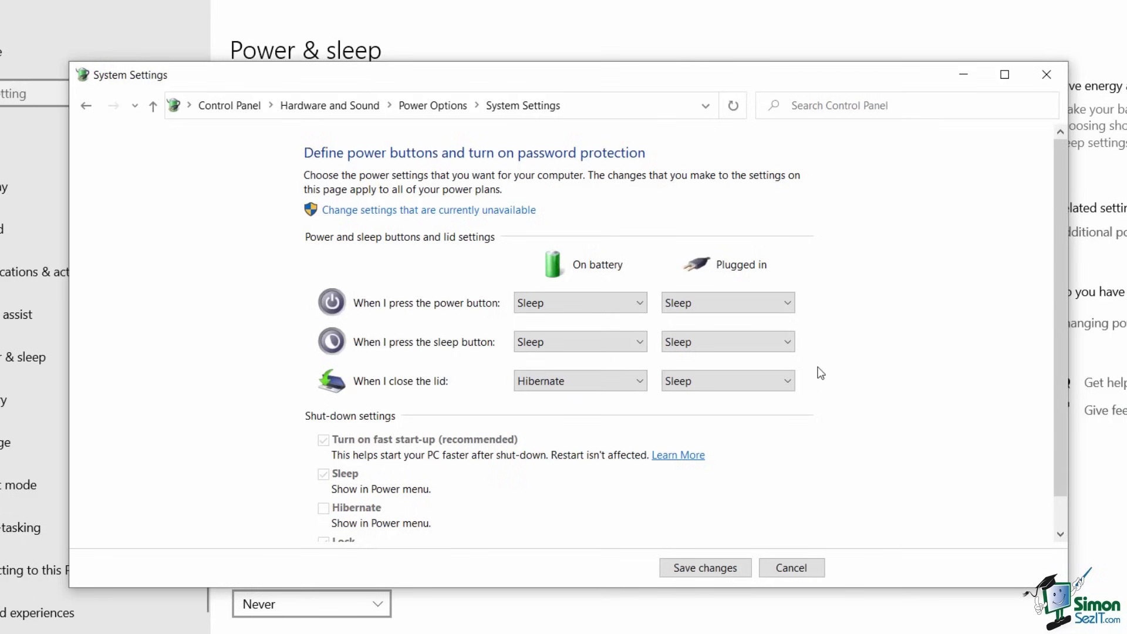
click(788, 379)
click(688, 428)
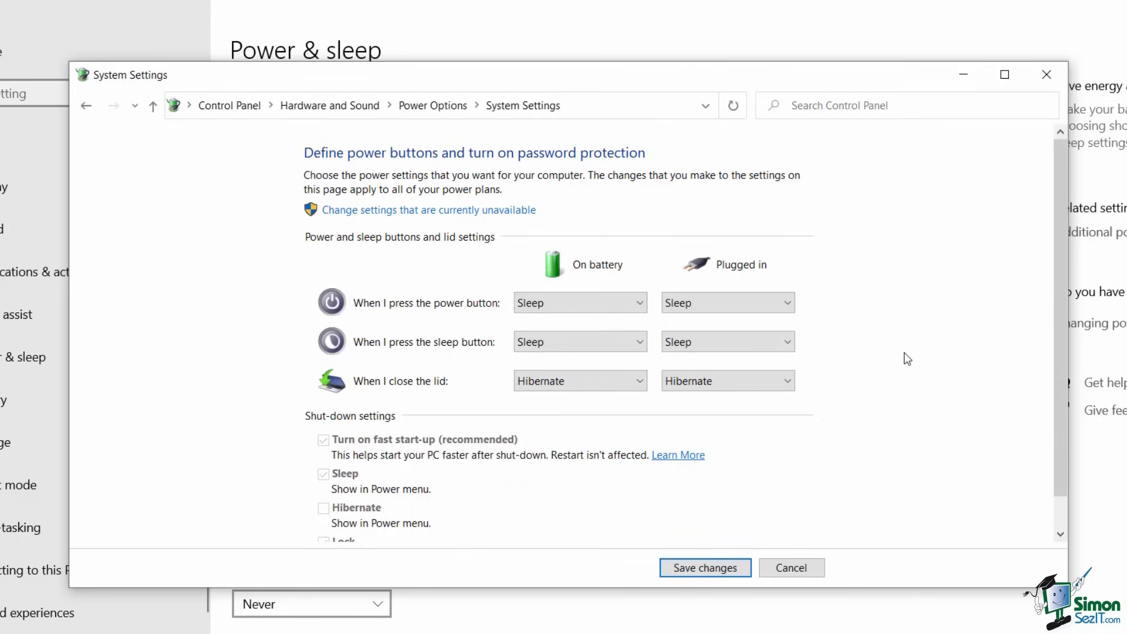
click(704, 569)
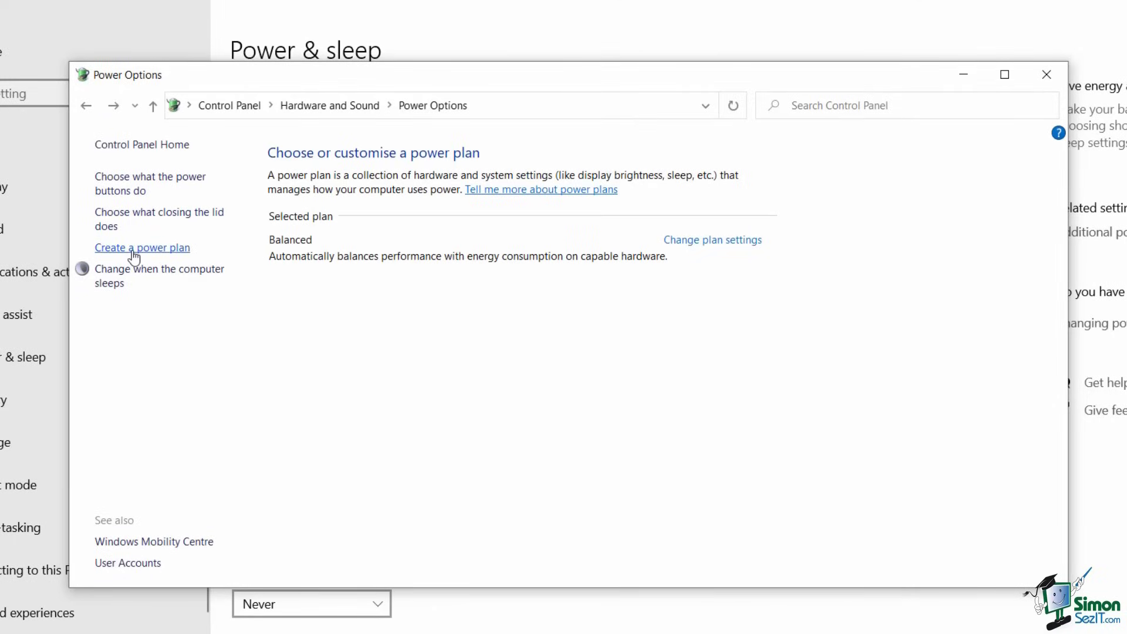
- Create a new power plan named 'Debs Plan' with 4 and 10 minute timeouts
click(134, 249)
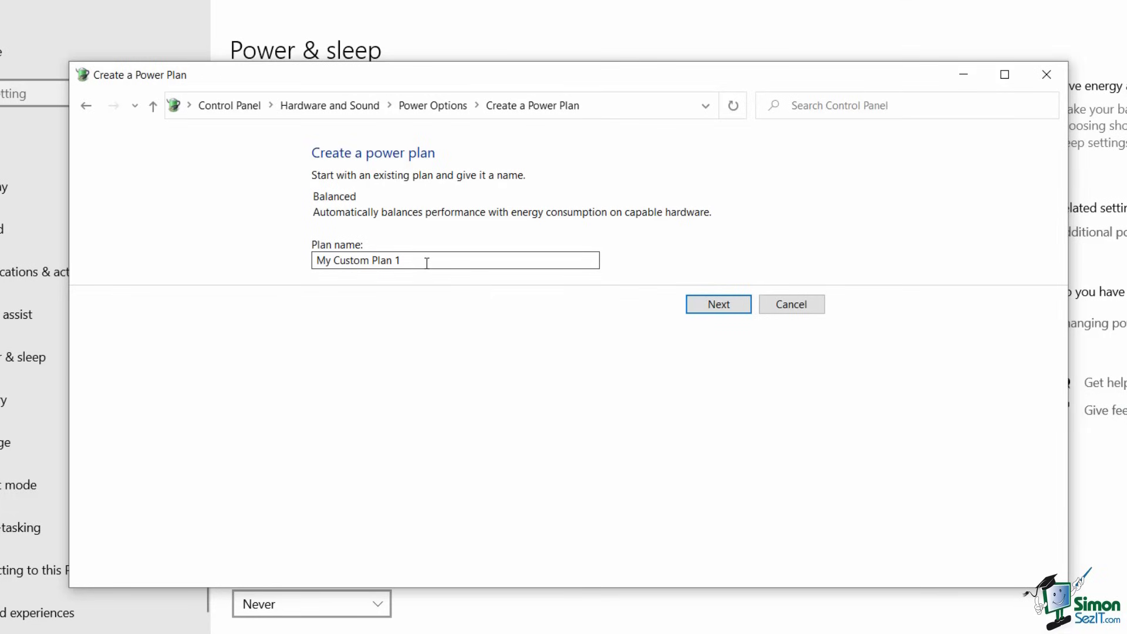
drag(414, 260, 457, 281)
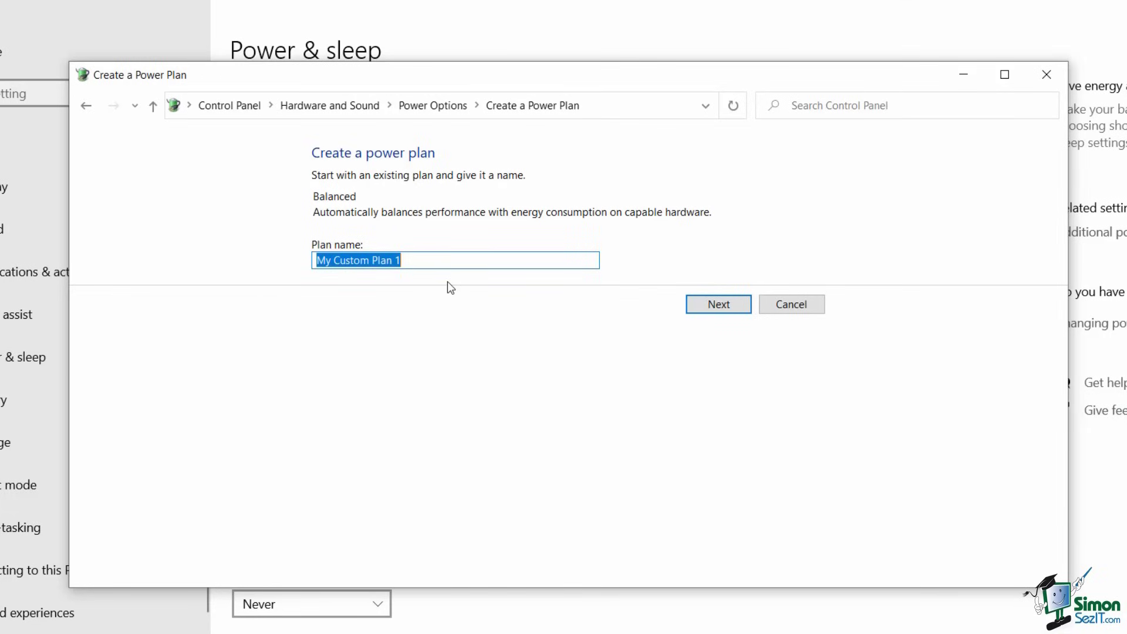
text(Debs Plan)
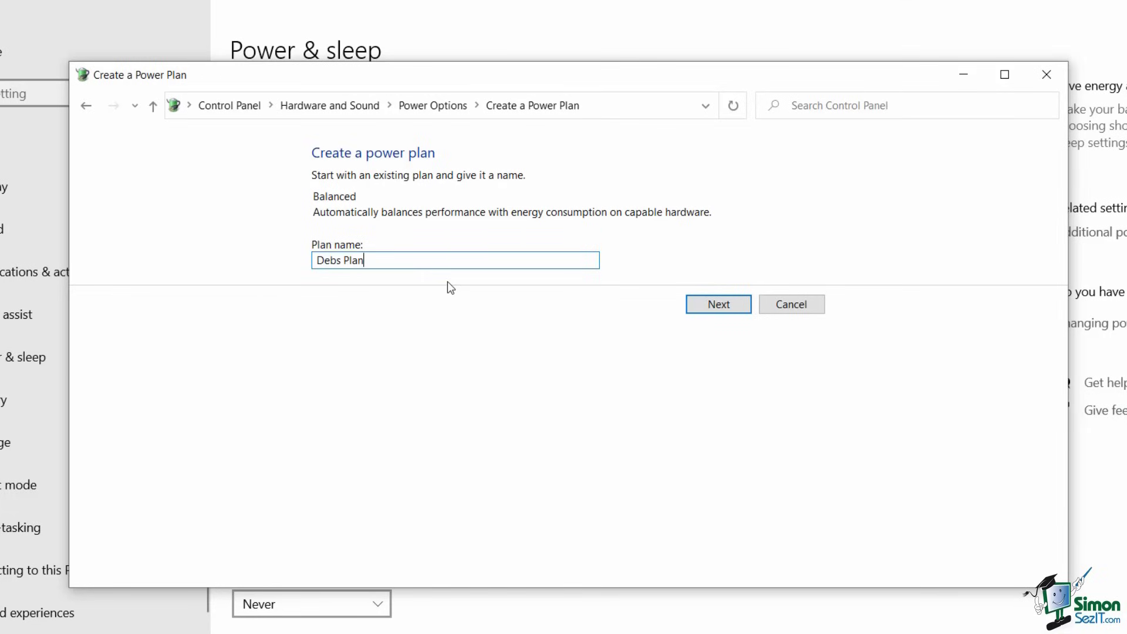
click(737, 303)
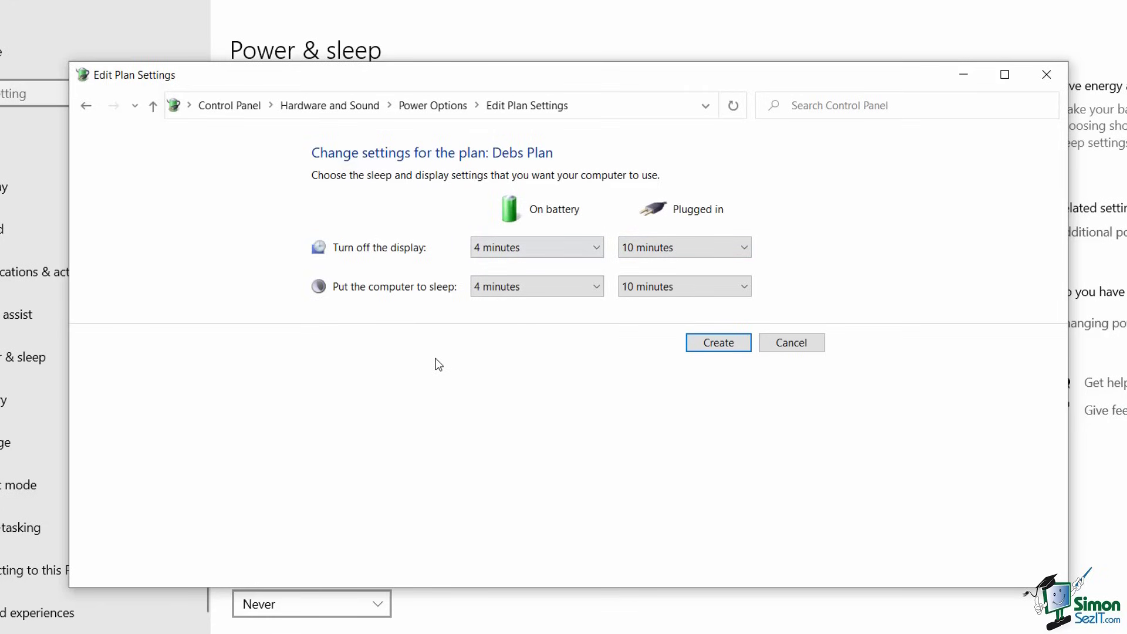
click(723, 345)
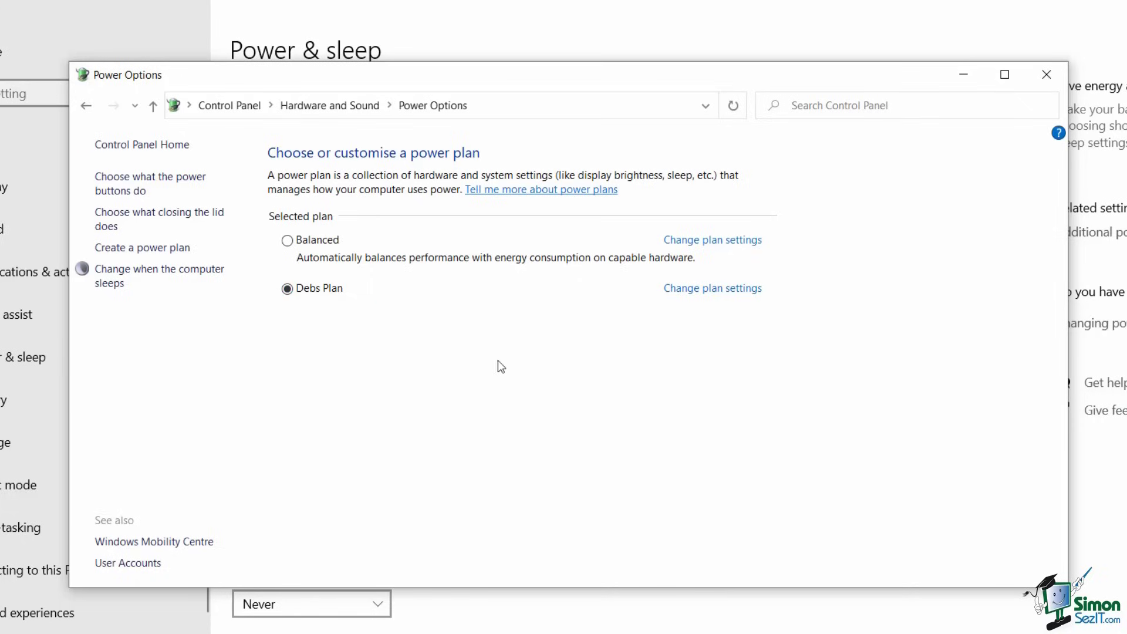
- Open Debs Plan's advanced power settings and keep the plugged-in lid-close action at Hibernate
click(722, 293)
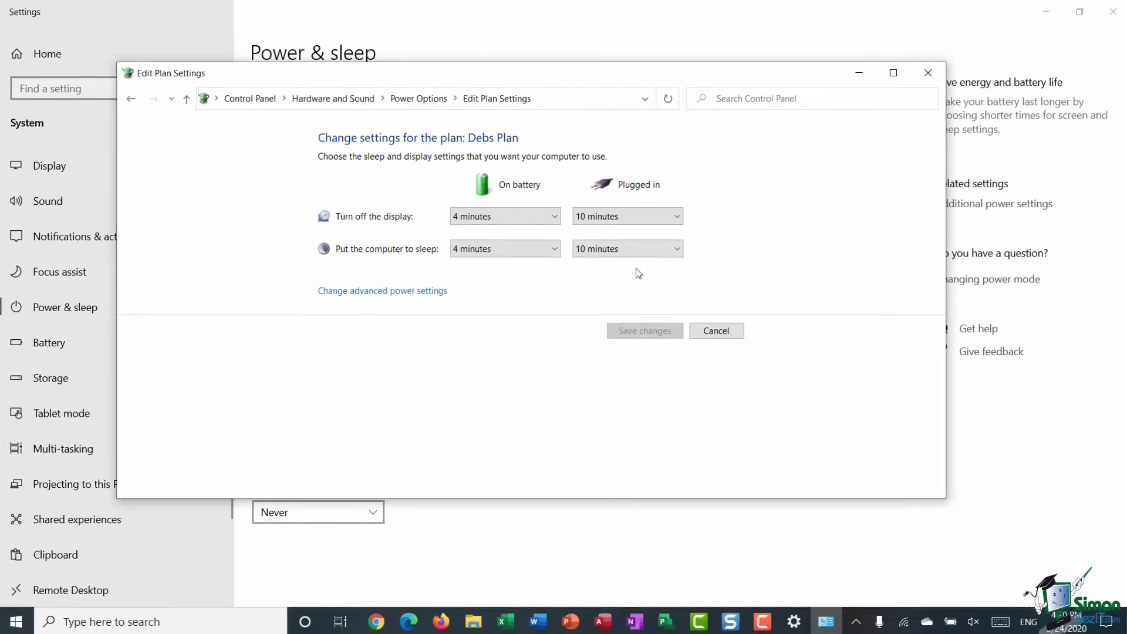
click(379, 292)
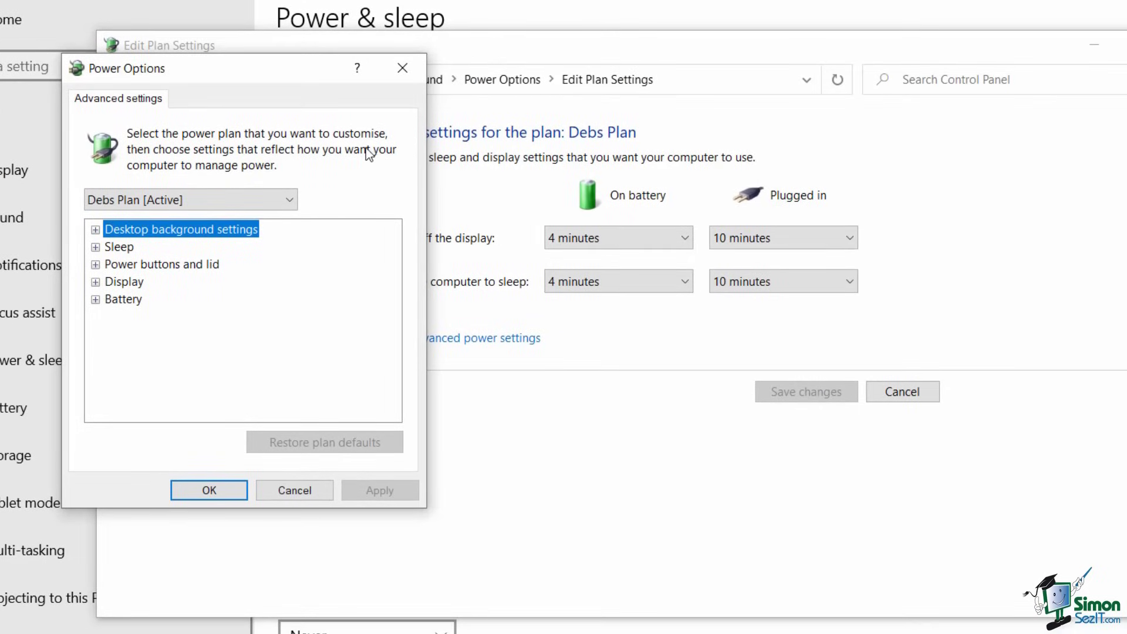
click(293, 199)
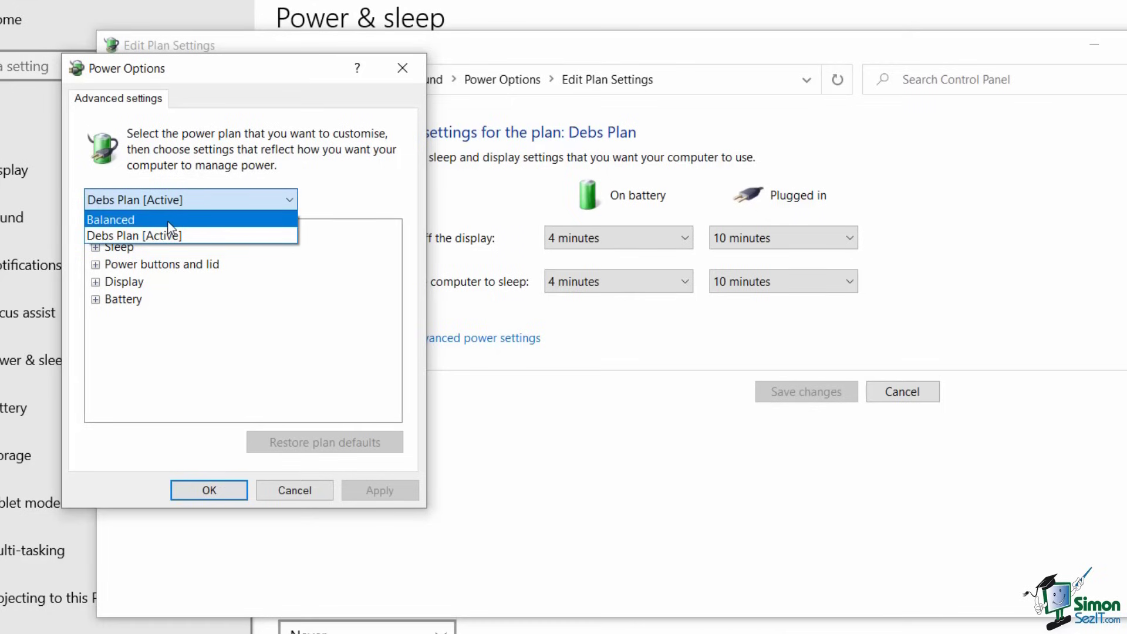
click(150, 236)
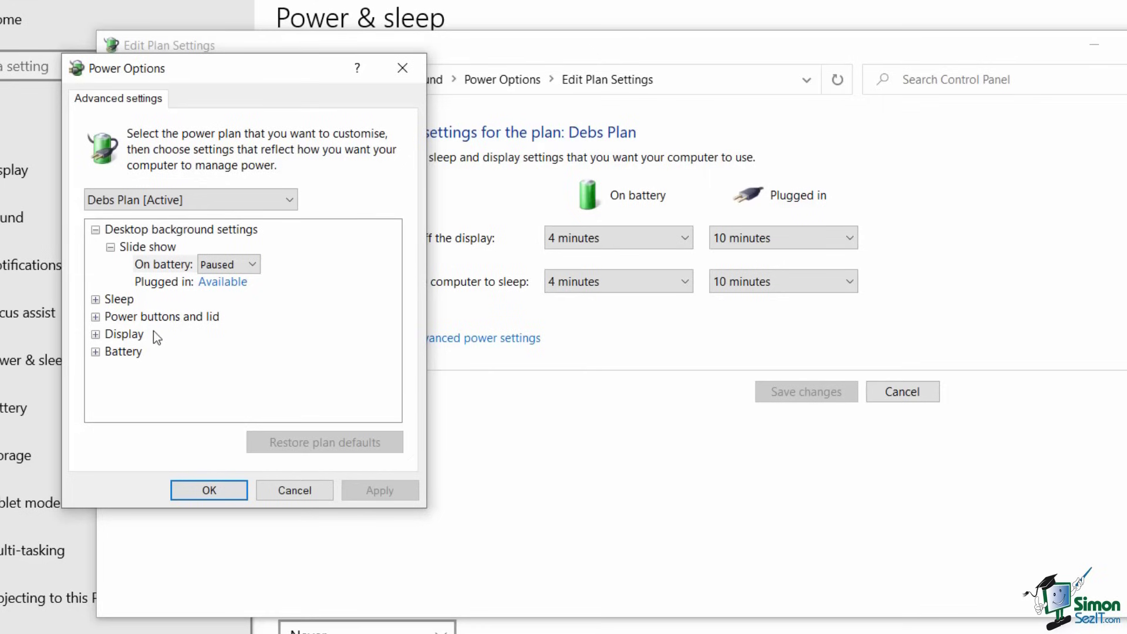
click(95, 316)
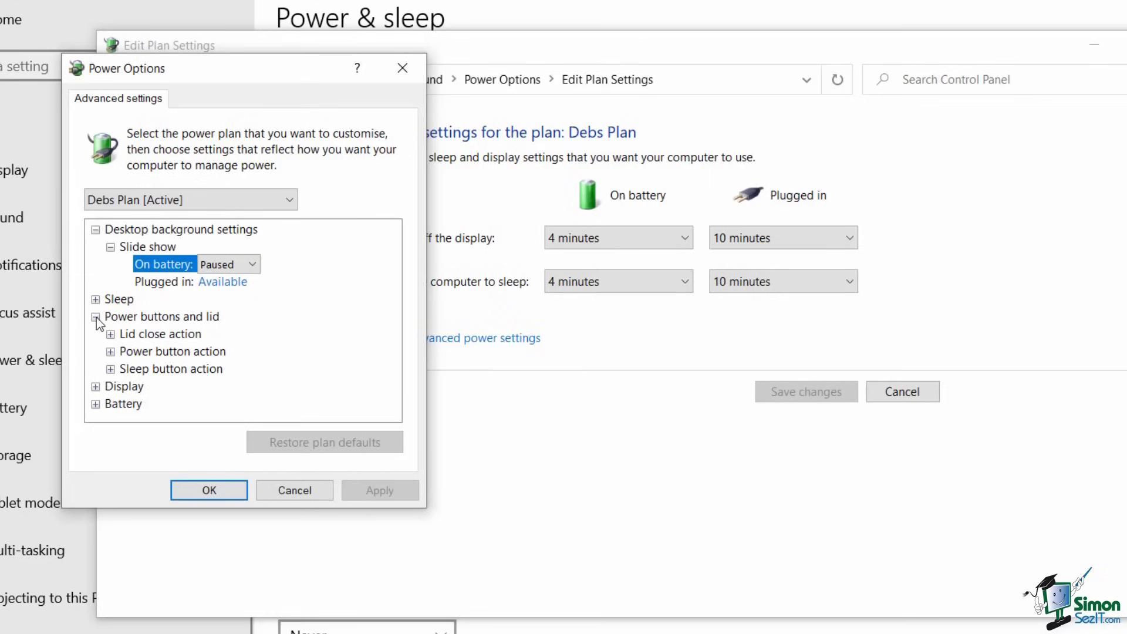
click(110, 334)
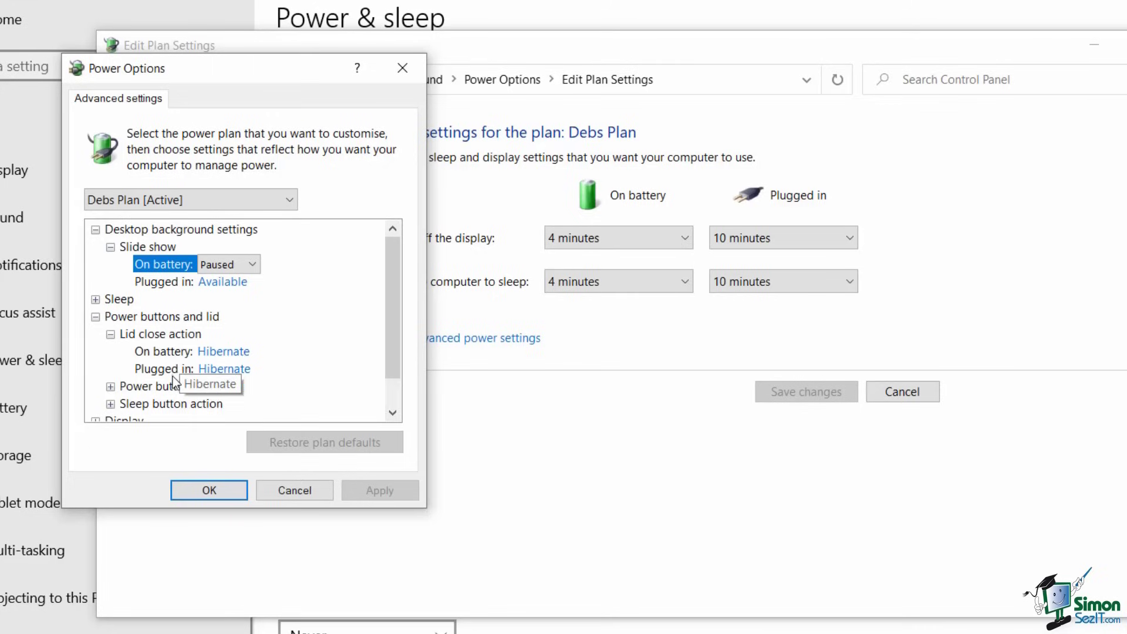
click(230, 370)
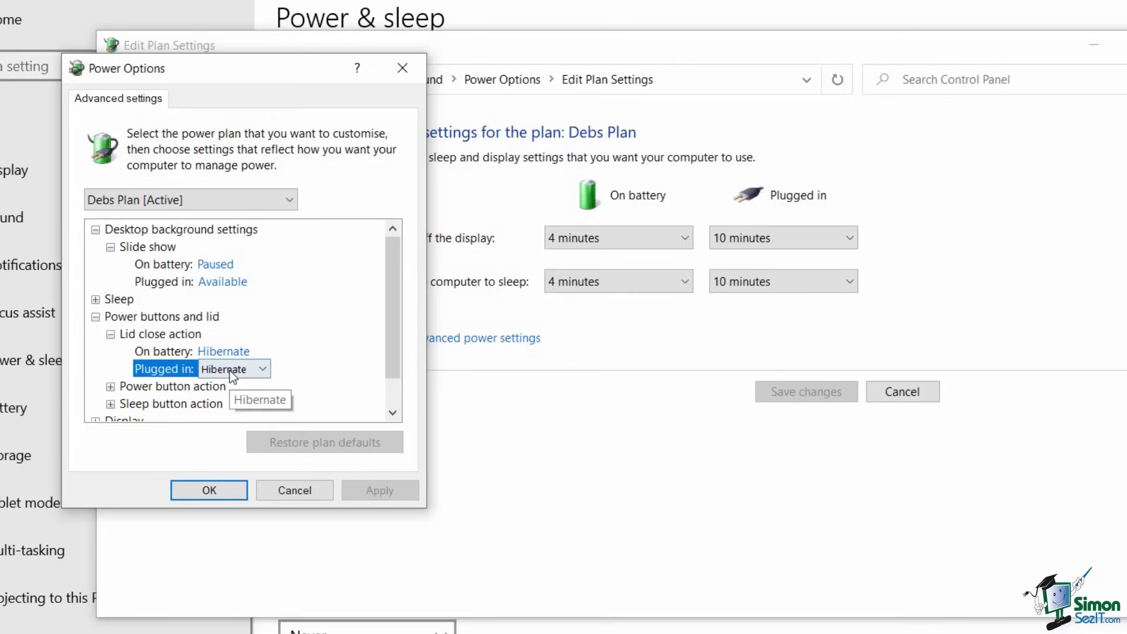
click(262, 370)
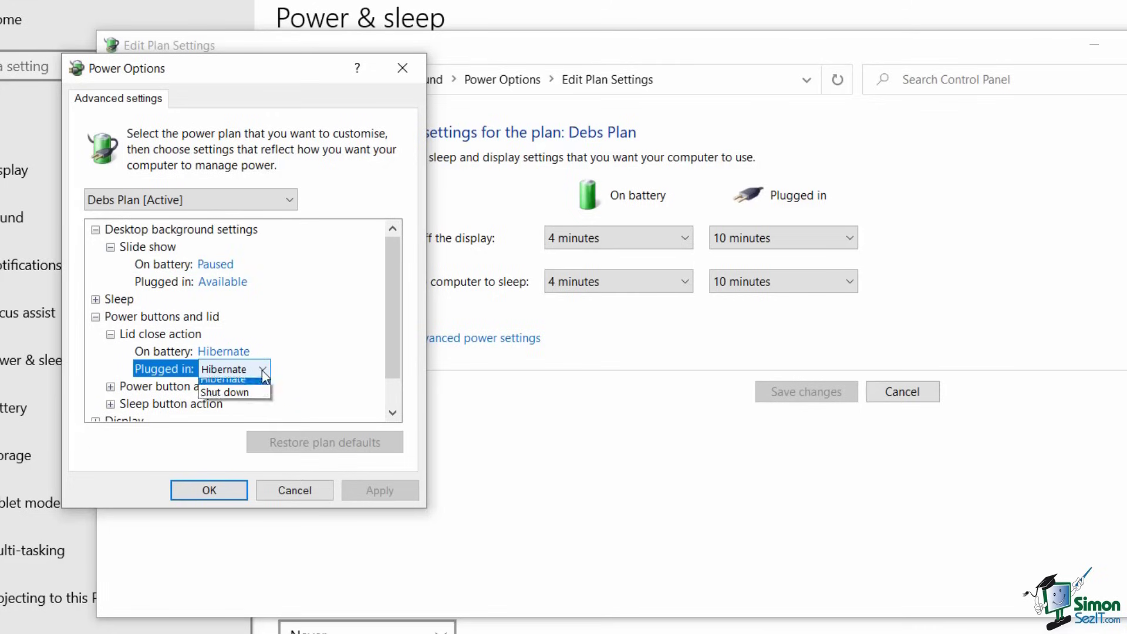
click(329, 358)
drag(396, 315, 391, 351)
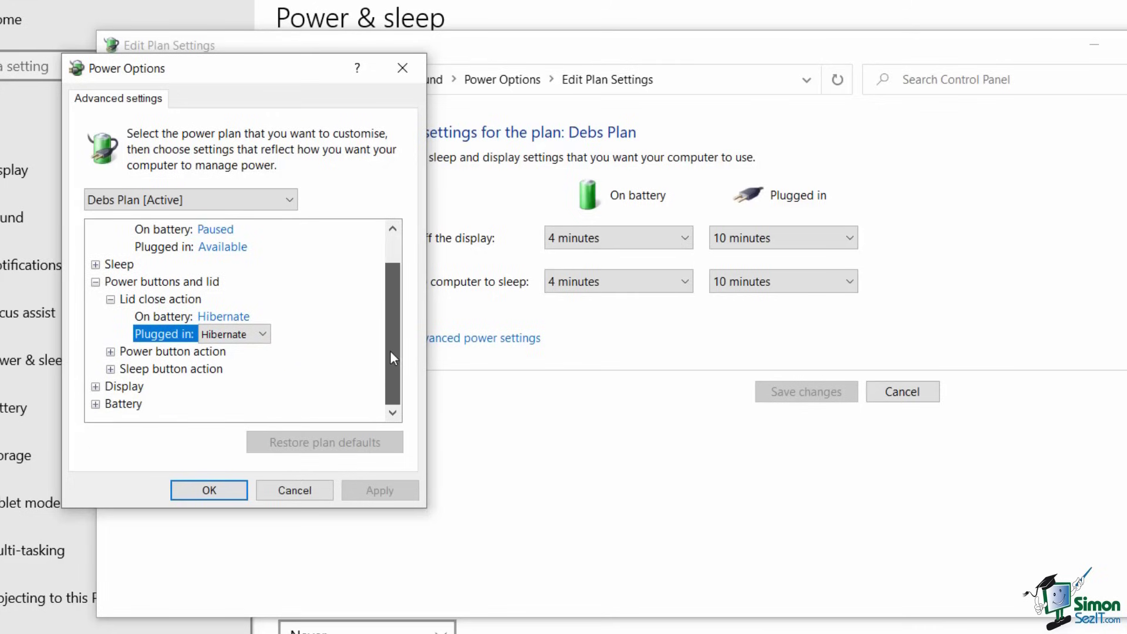
- Review the Display and Battery entries, including critical battery notification, then close with OK
click(95, 386)
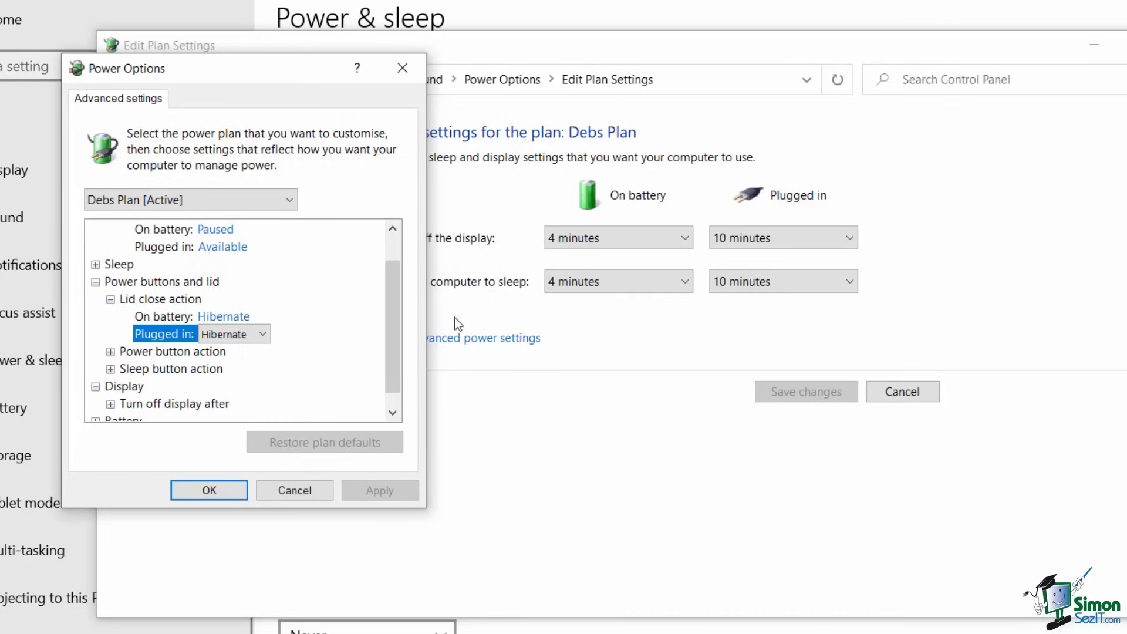
scroll(396, 289, down, 1)
click(95, 404)
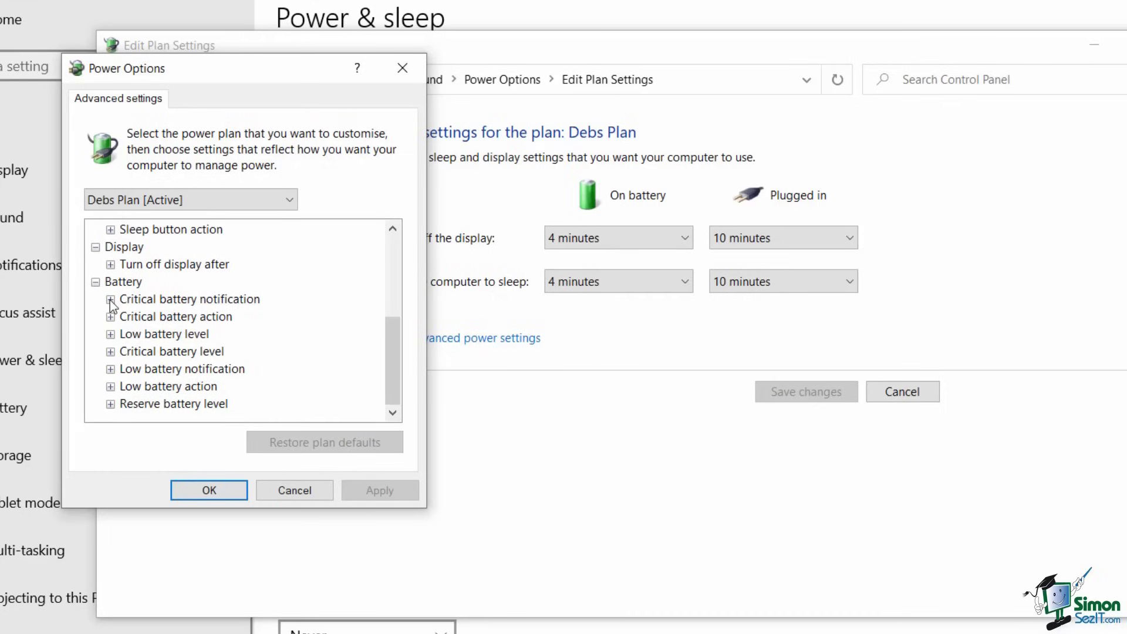
double_click(143, 300)
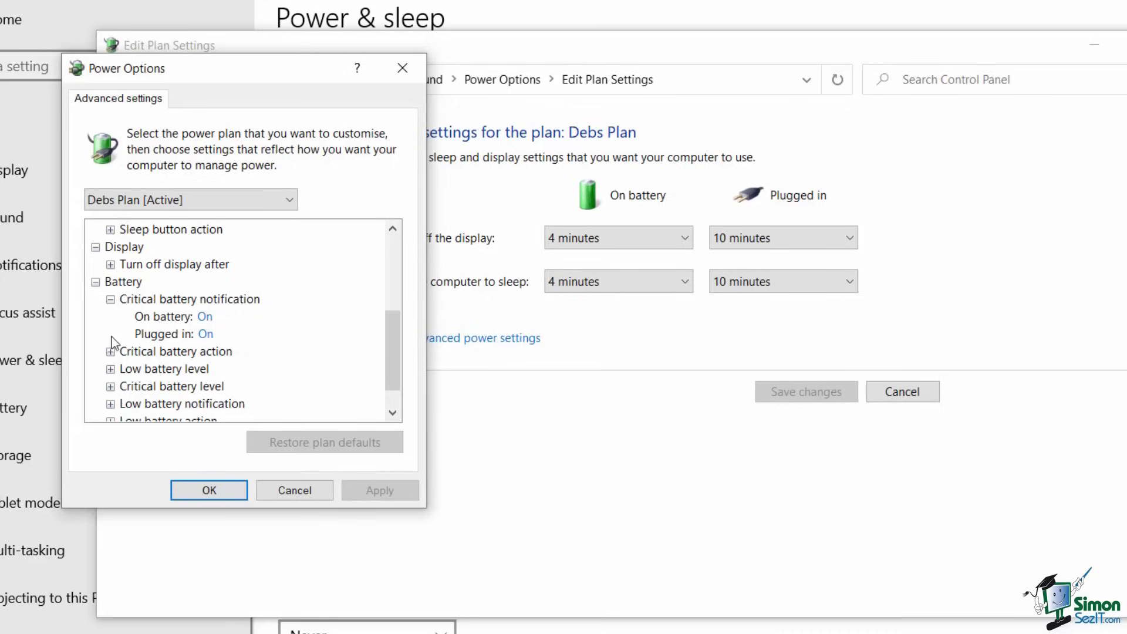
click(108, 300)
click(96, 283)
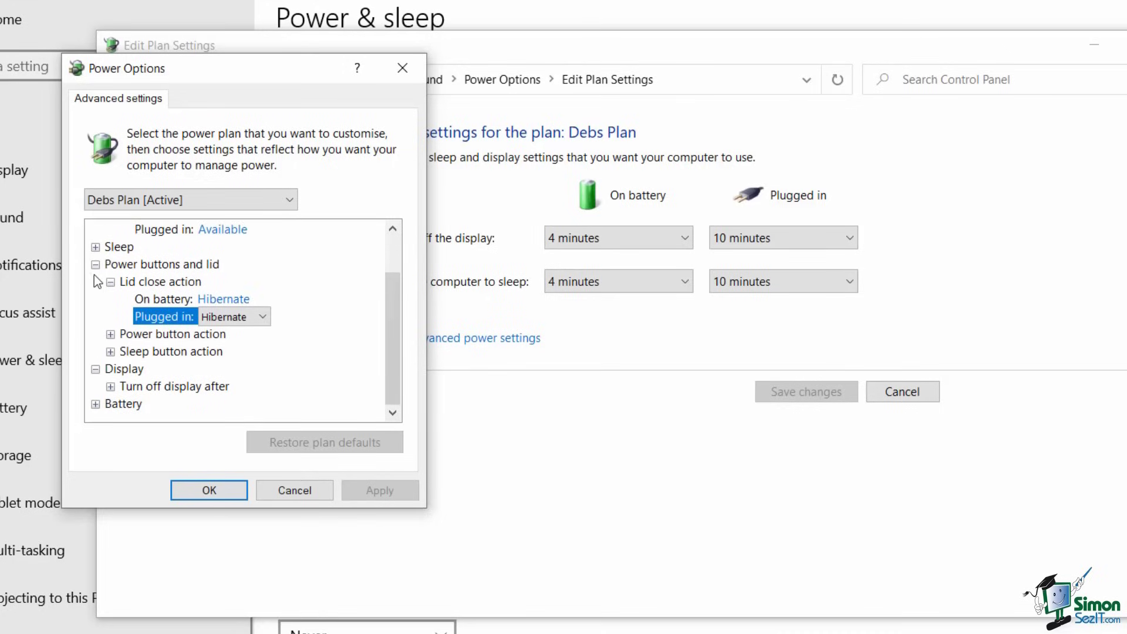
click(95, 265)
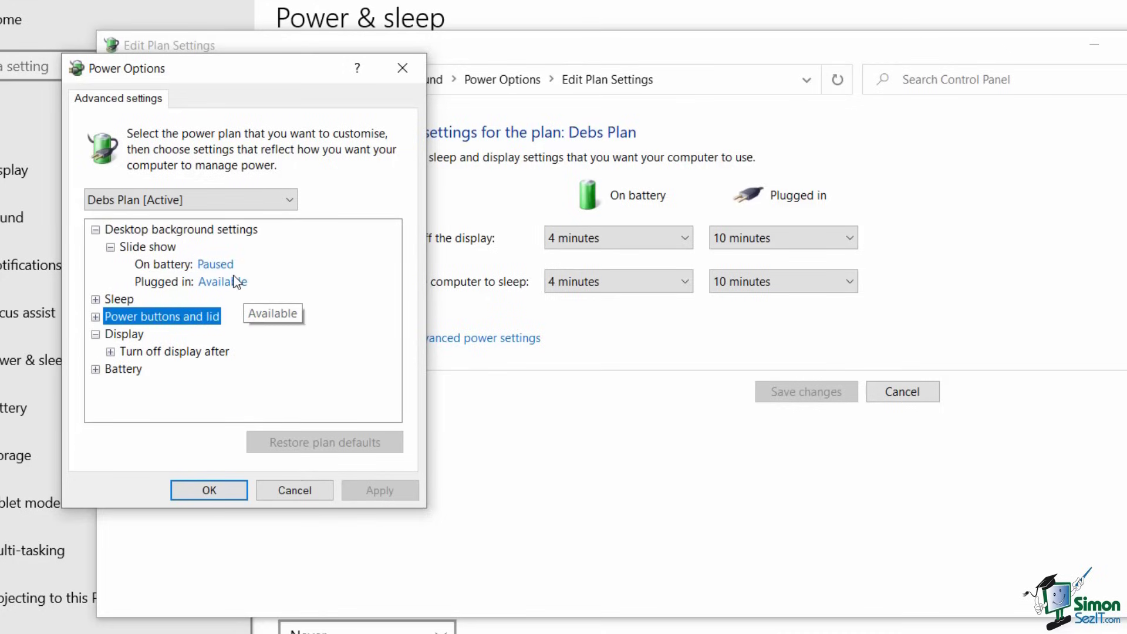
click(226, 490)
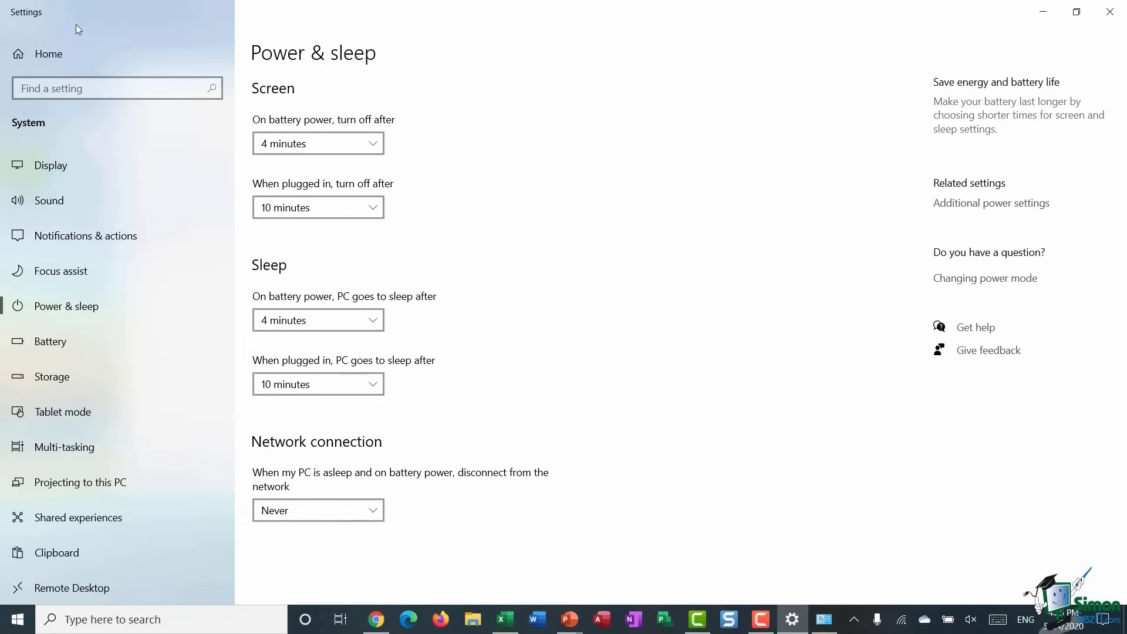
- View the Battery page (100%, saver below 20%) from the sidebar, then again via the tray flyout
click(58, 344)
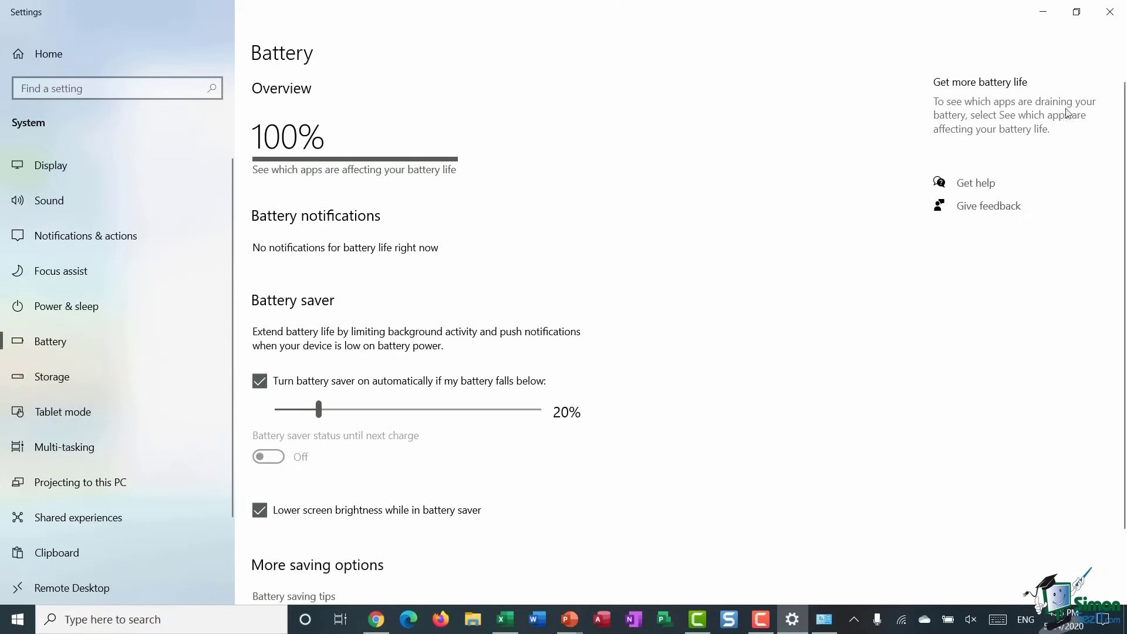
click(1110, 12)
mouse_move(947, 628)
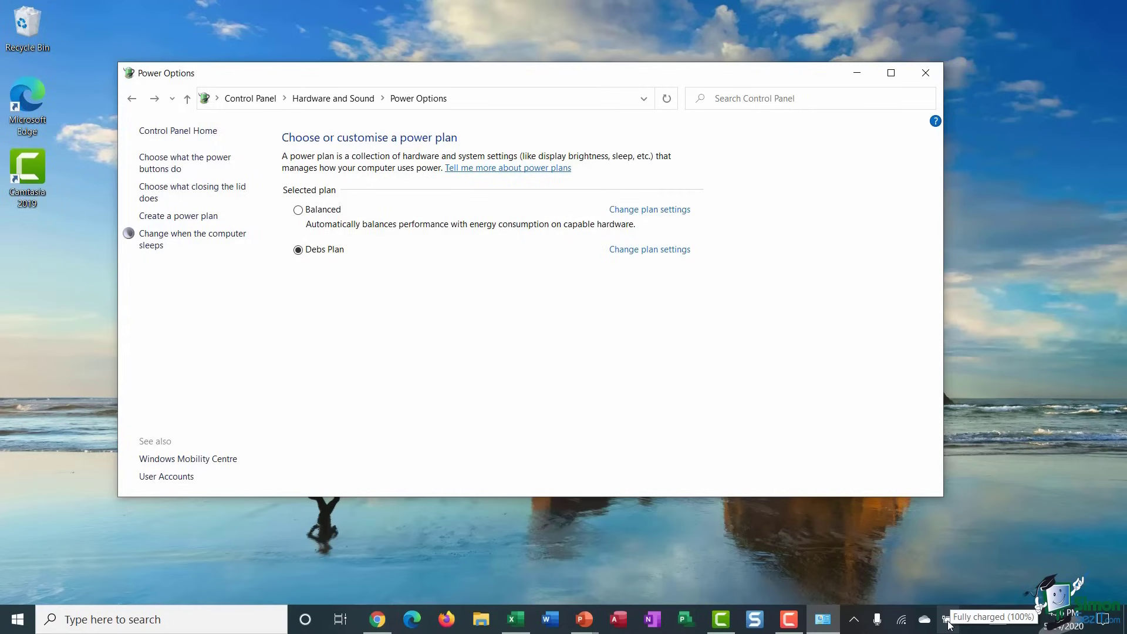
click(949, 625)
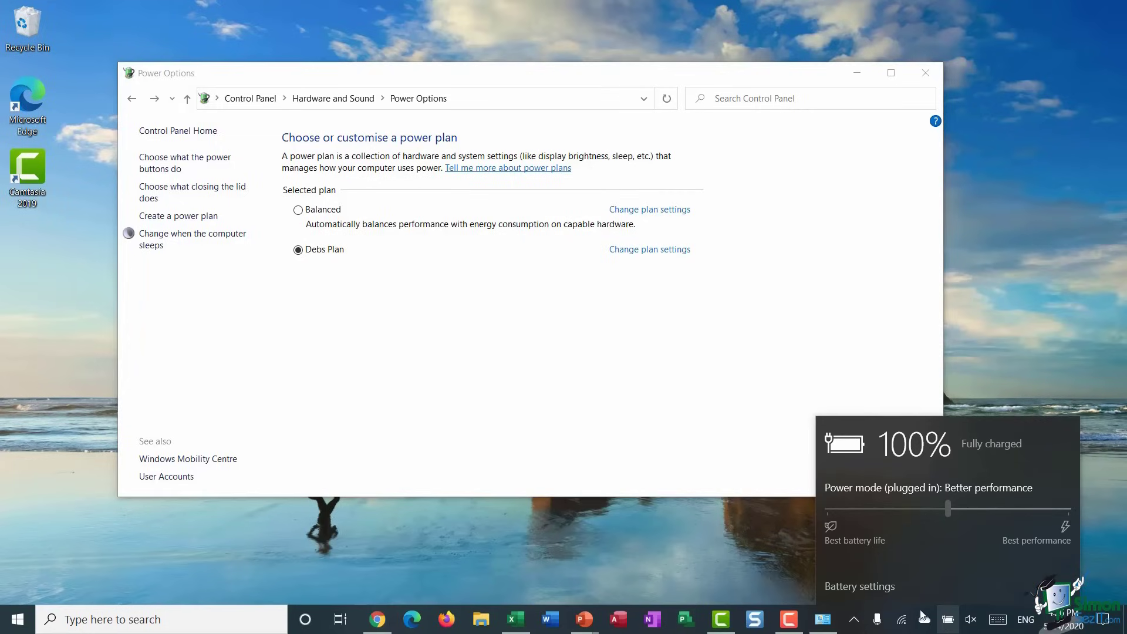
click(879, 595)
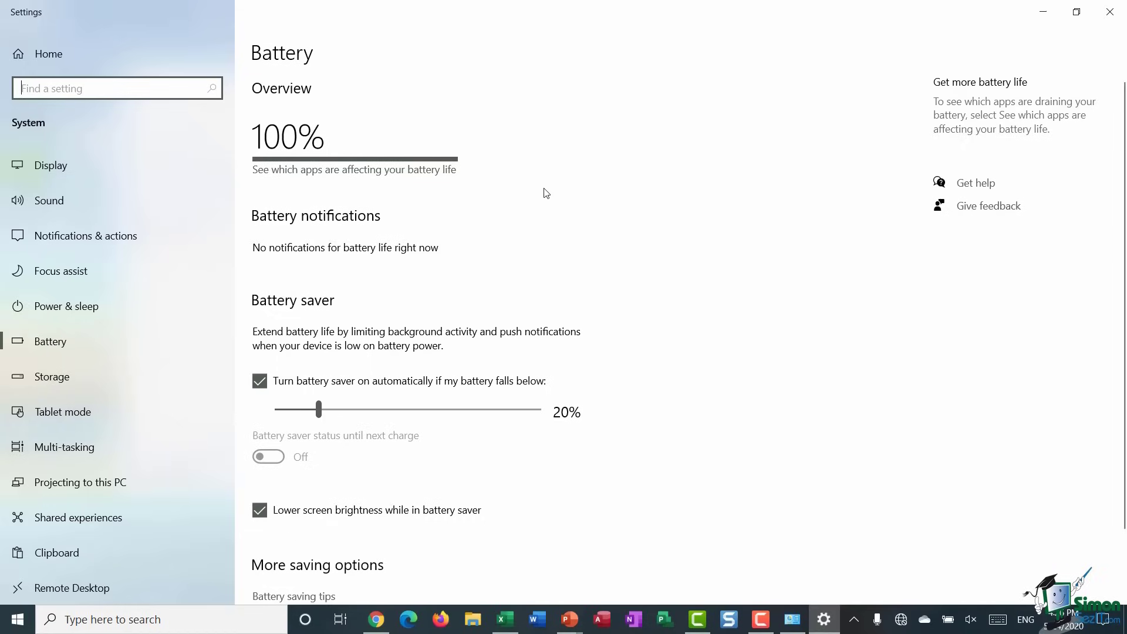
click(371, 175)
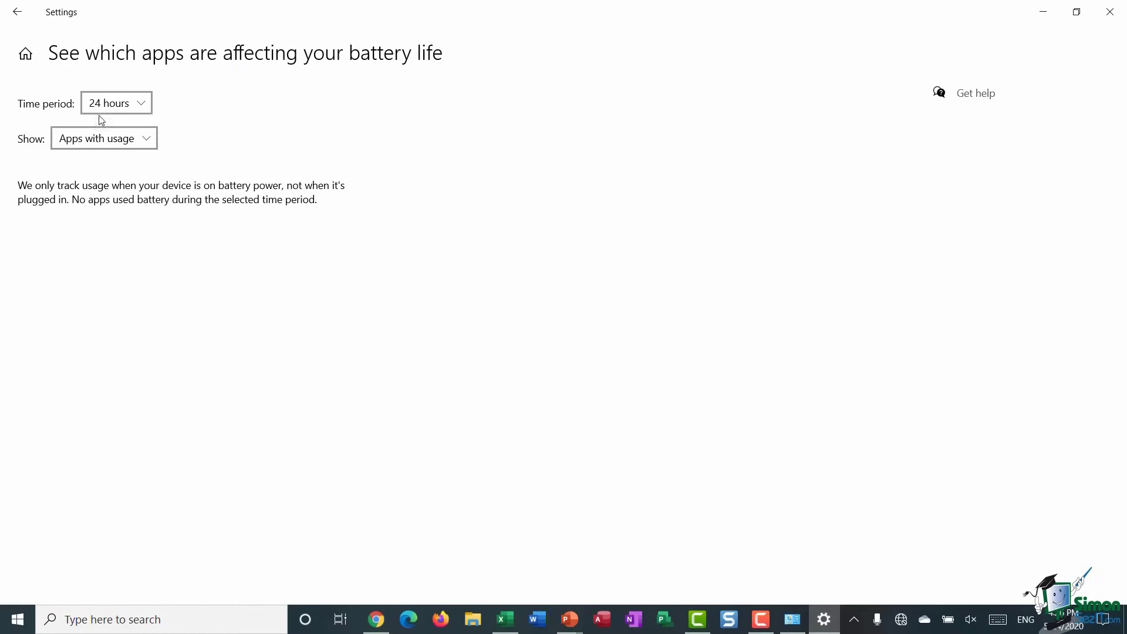
click(145, 105)
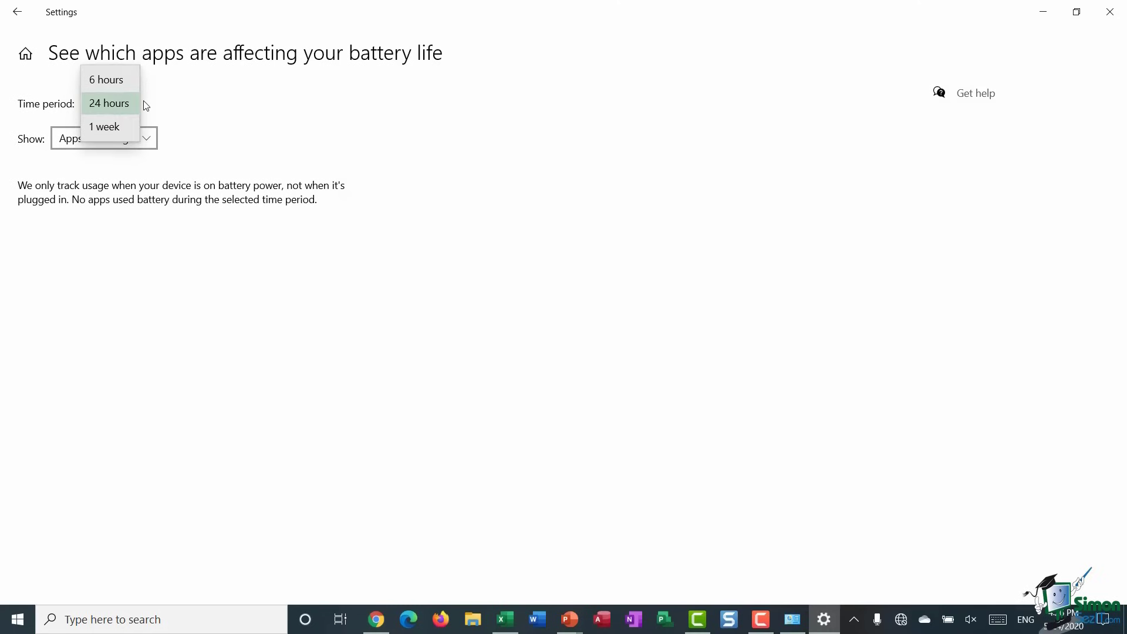
click(127, 128)
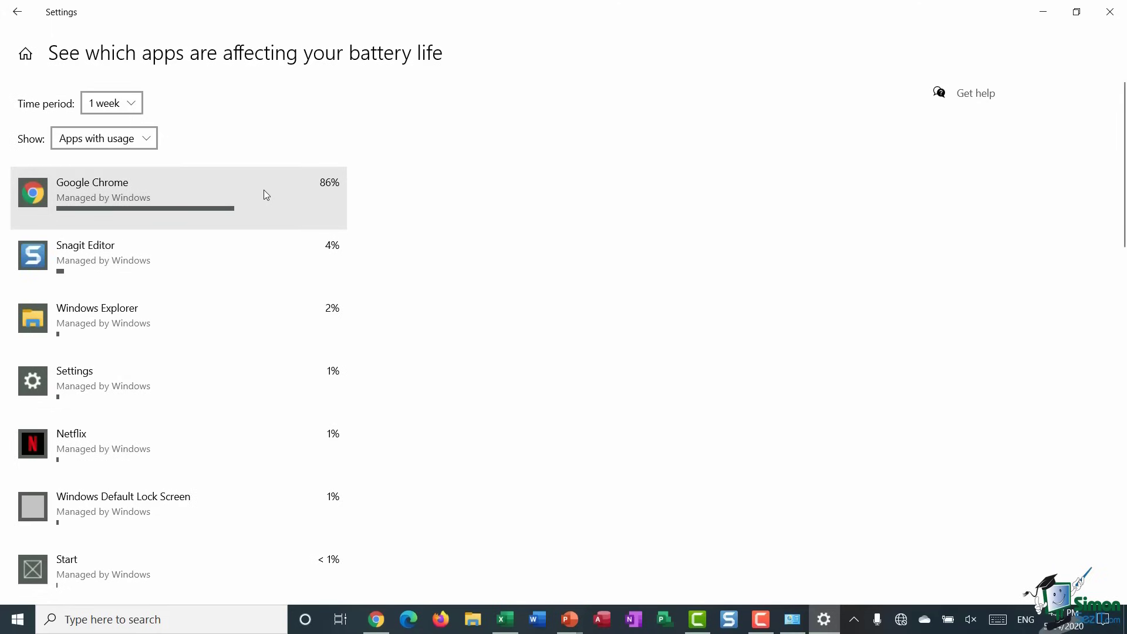
scroll(279, 253, down, 4)
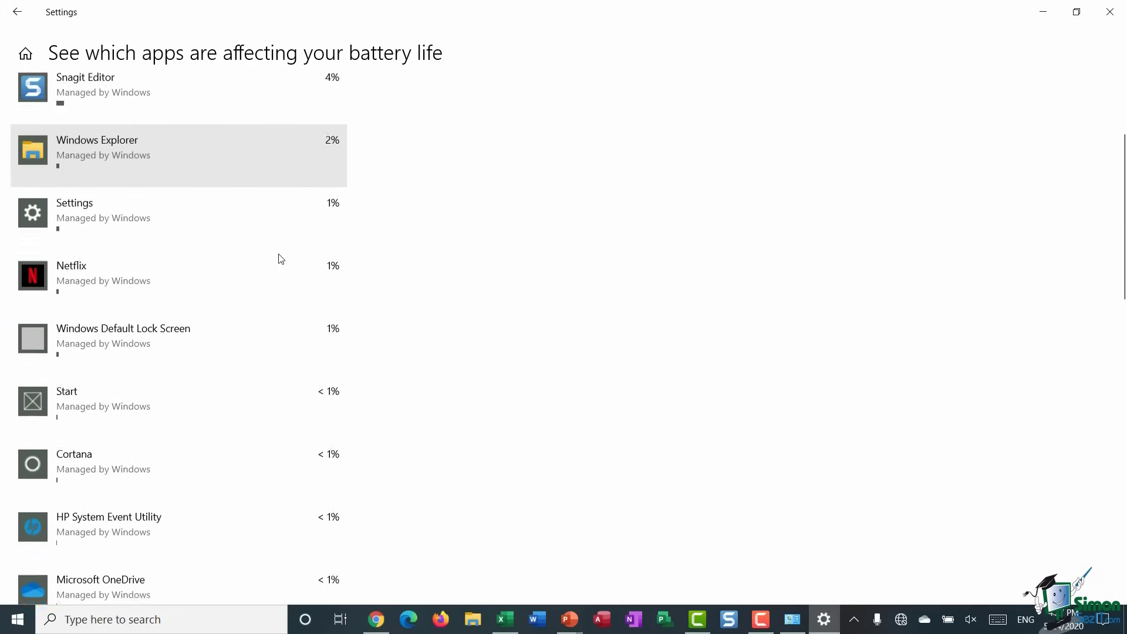
scroll(280, 259, up, 4)
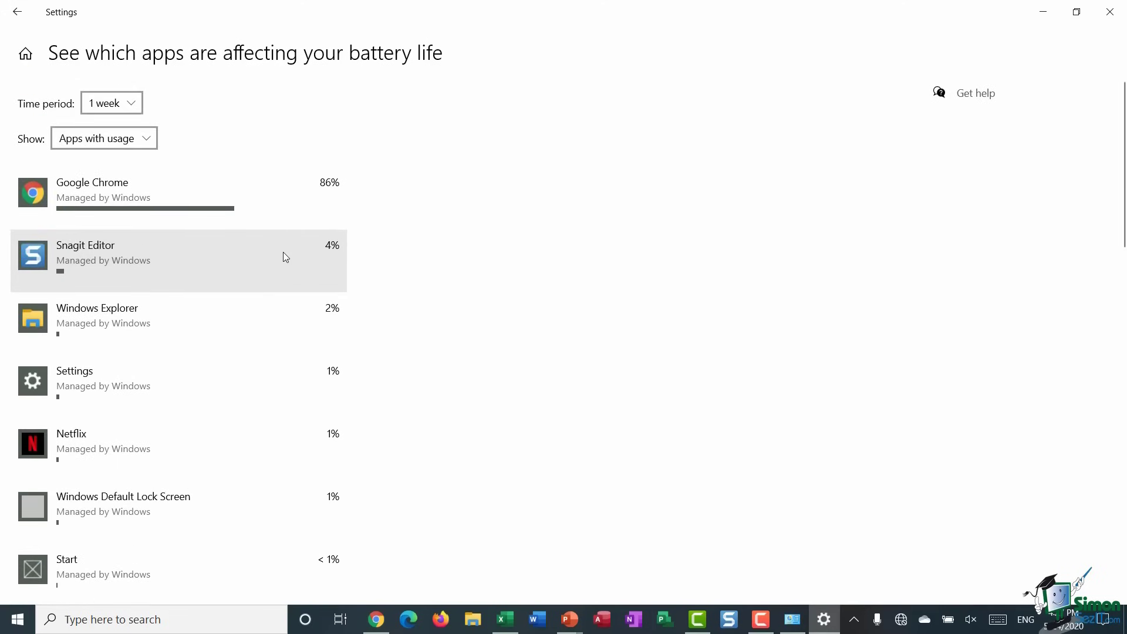
click(25, 18)
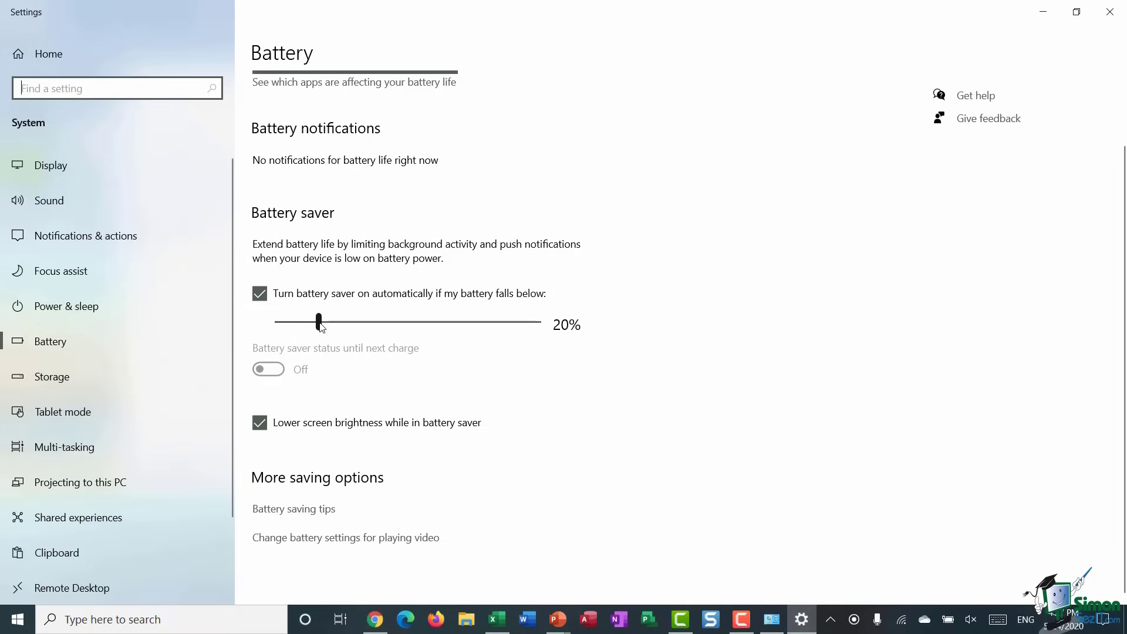
- Nudge the battery saver slider, ending on the Ease of Access Display page at 125% scaling
drag(320, 325, 321, 327)
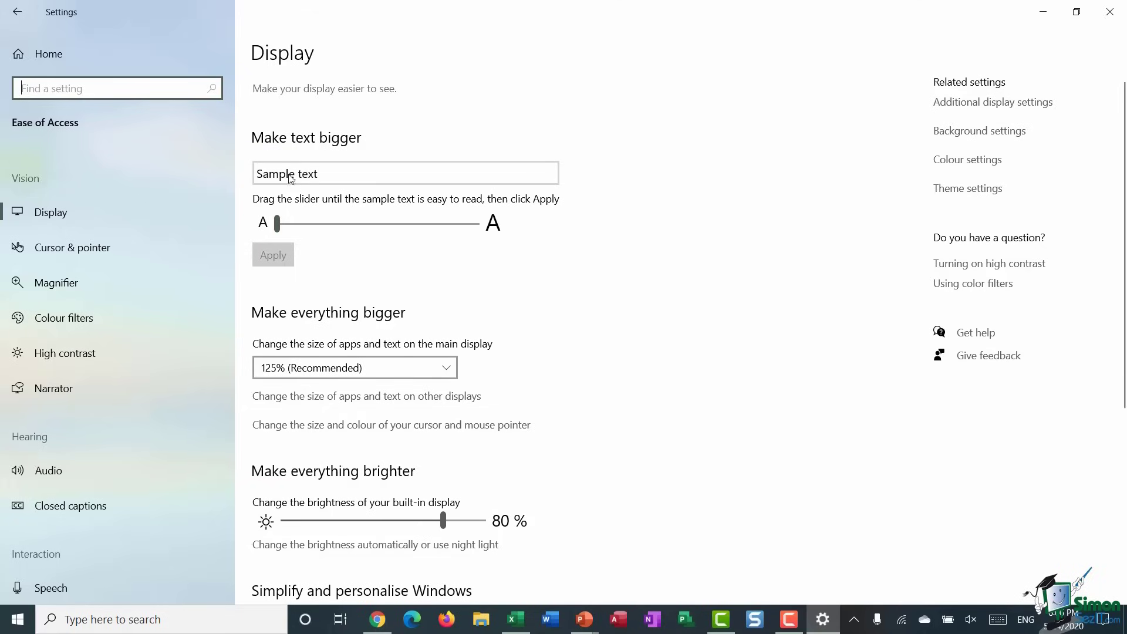
- Preview larger text with the Make text bigger slider, leave it at 100%, then go to Cursor & pointer
click(267, 234)
mouse_move(267, 234)
mouse_down()
mouse_move(422, 234)
mouse_move(258, 237)
mouse_up()
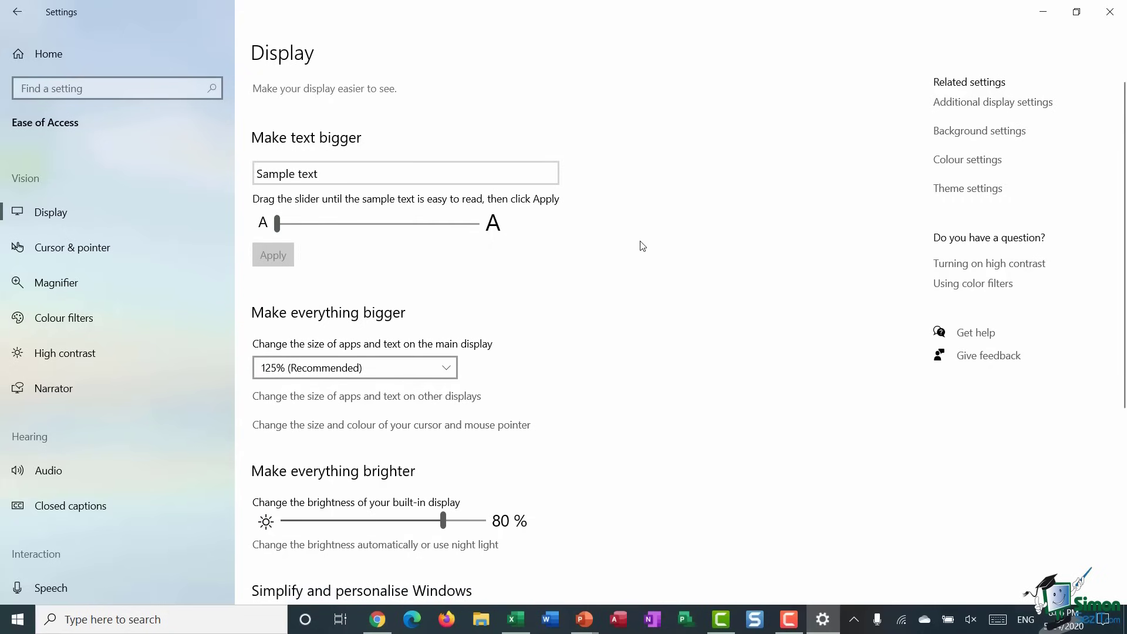
scroll(528, 247, down, 5)
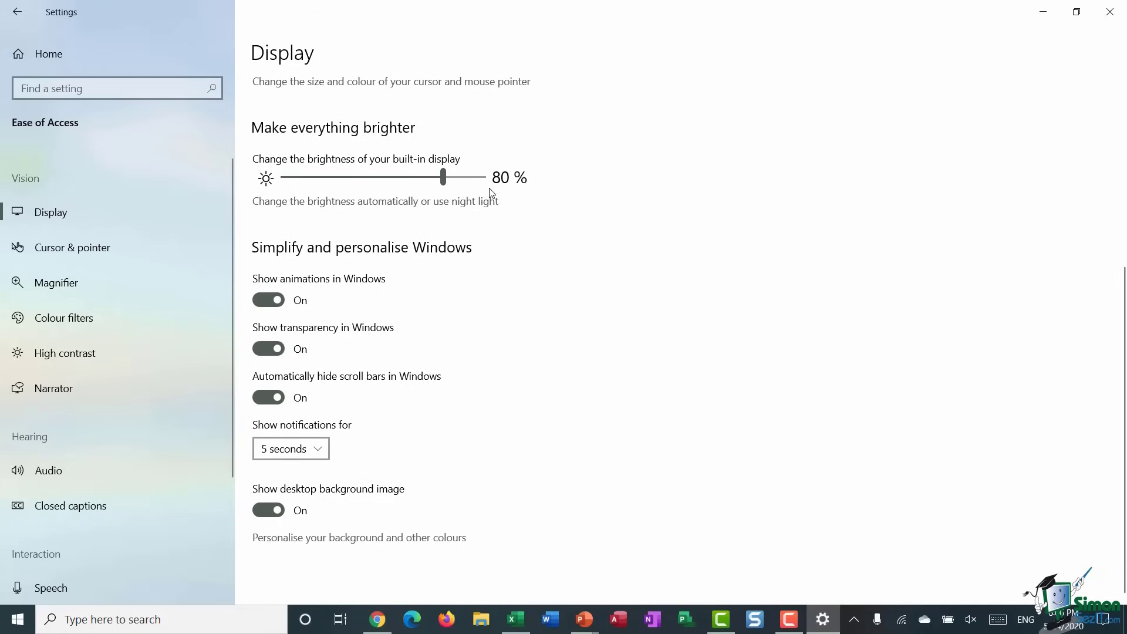
scroll(684, 249, up, 5)
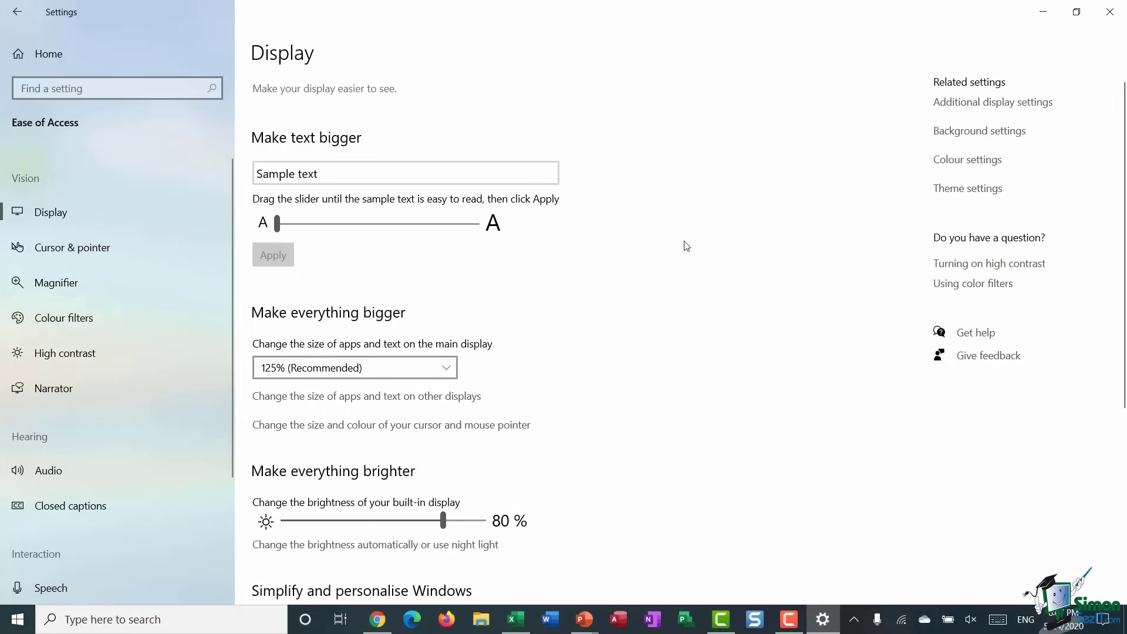
click(61, 249)
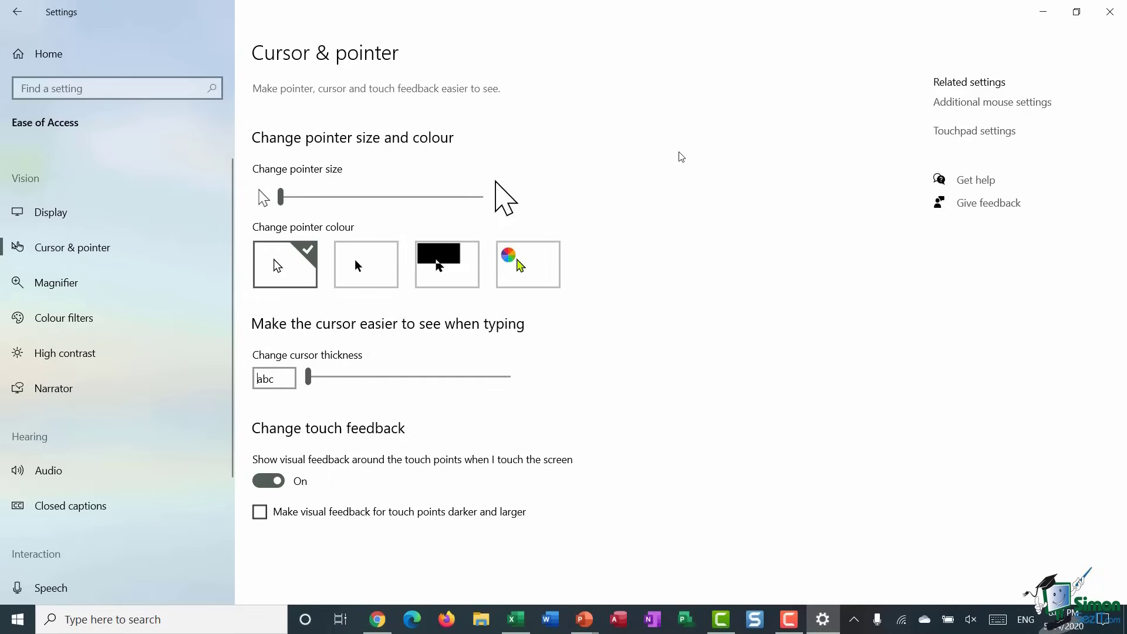
- Try larger pointer sizes and the black and magenta pointer colours, then go to Magnifier
drag(281, 198, 431, 209)
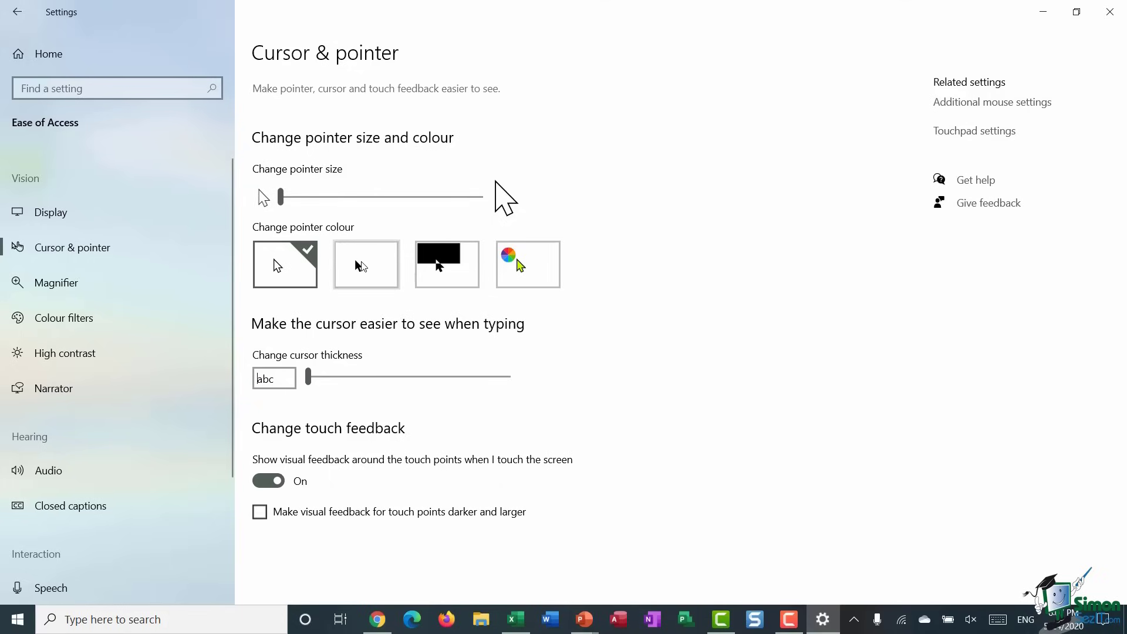
click(363, 267)
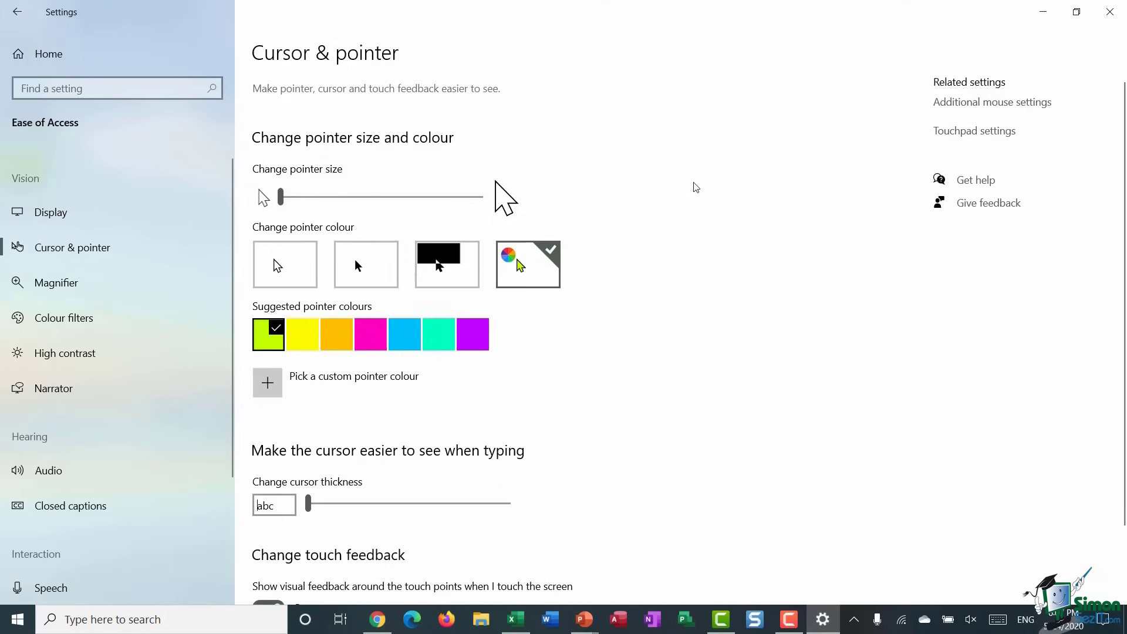
click(371, 334)
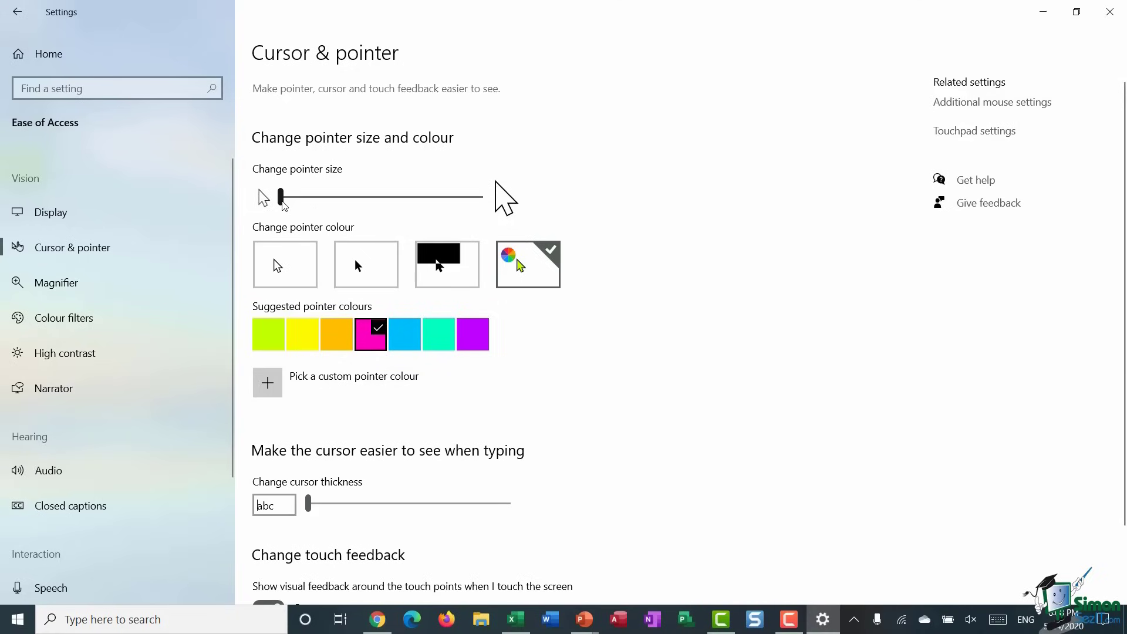
drag(281, 196, 409, 196)
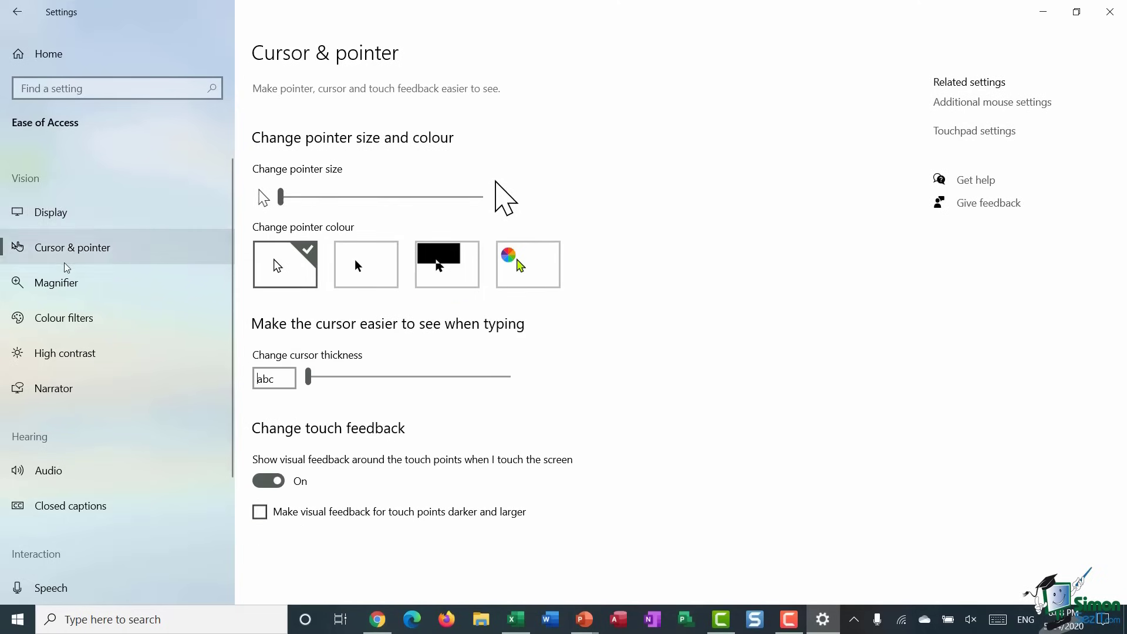
click(62, 285)
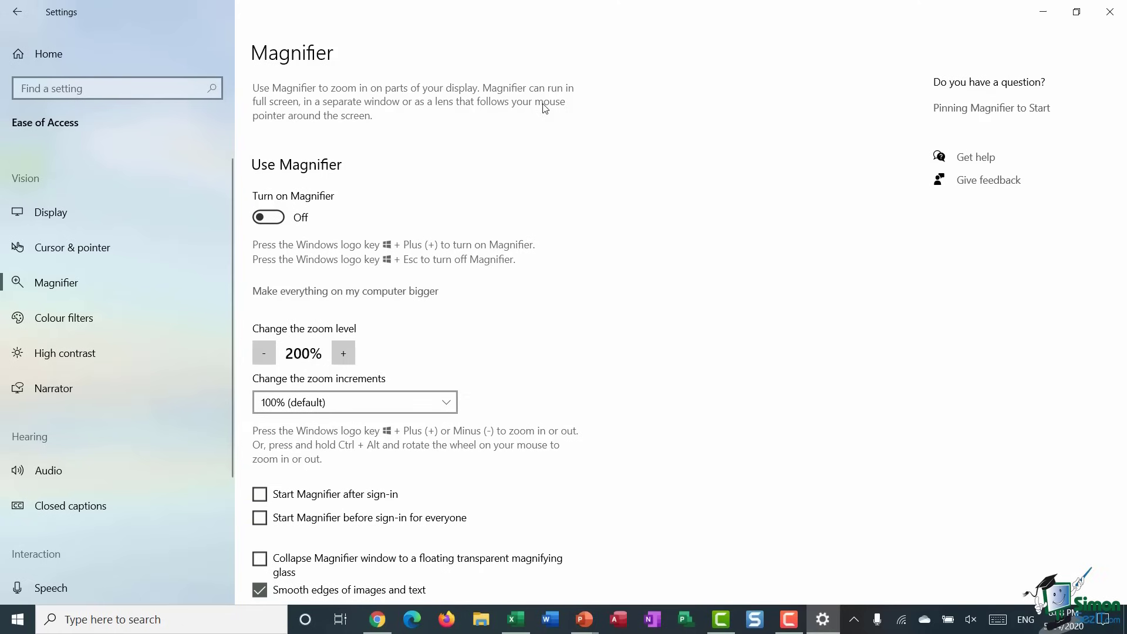
- Turn Magnifier on and step its zoom from 100% up to 400% and back to 100%
click(275, 219)
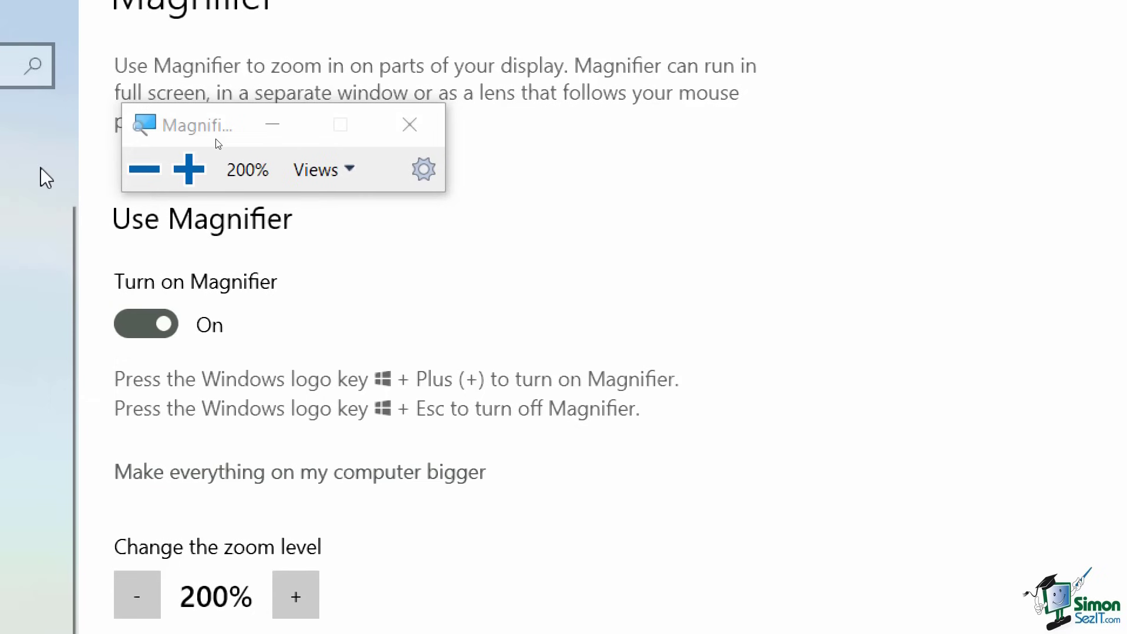
click(143, 169)
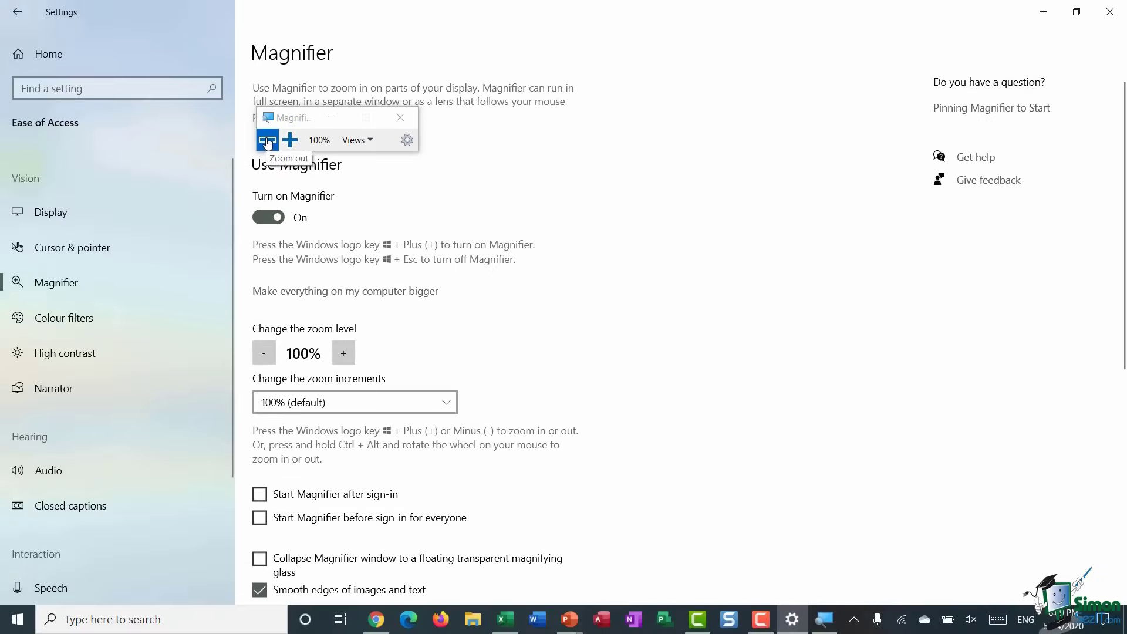
click(289, 141)
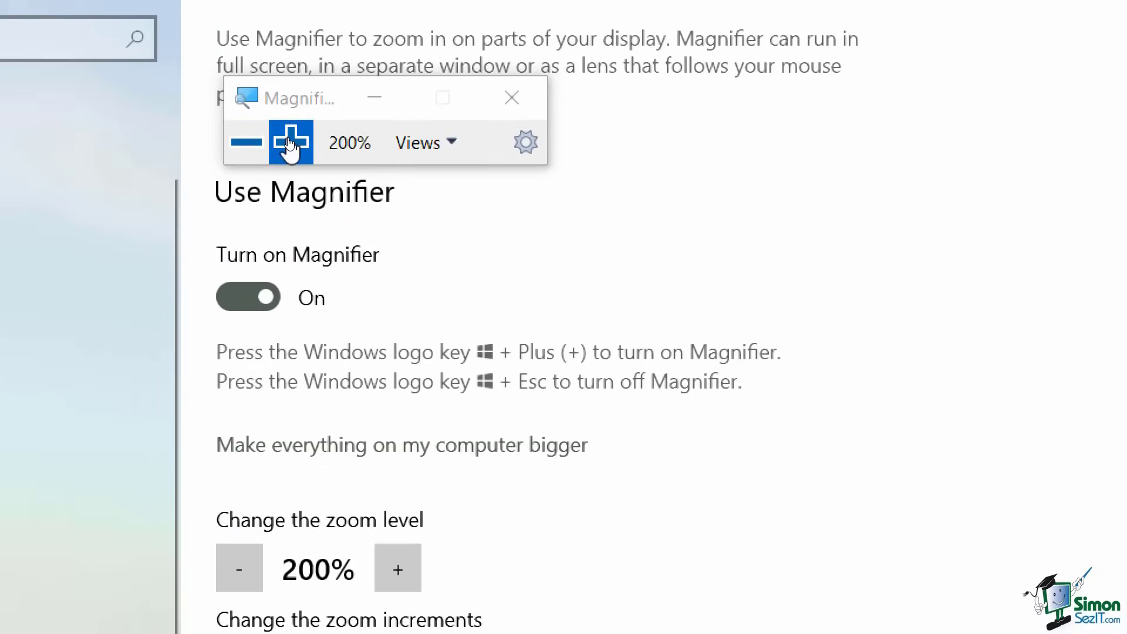
click(290, 142)
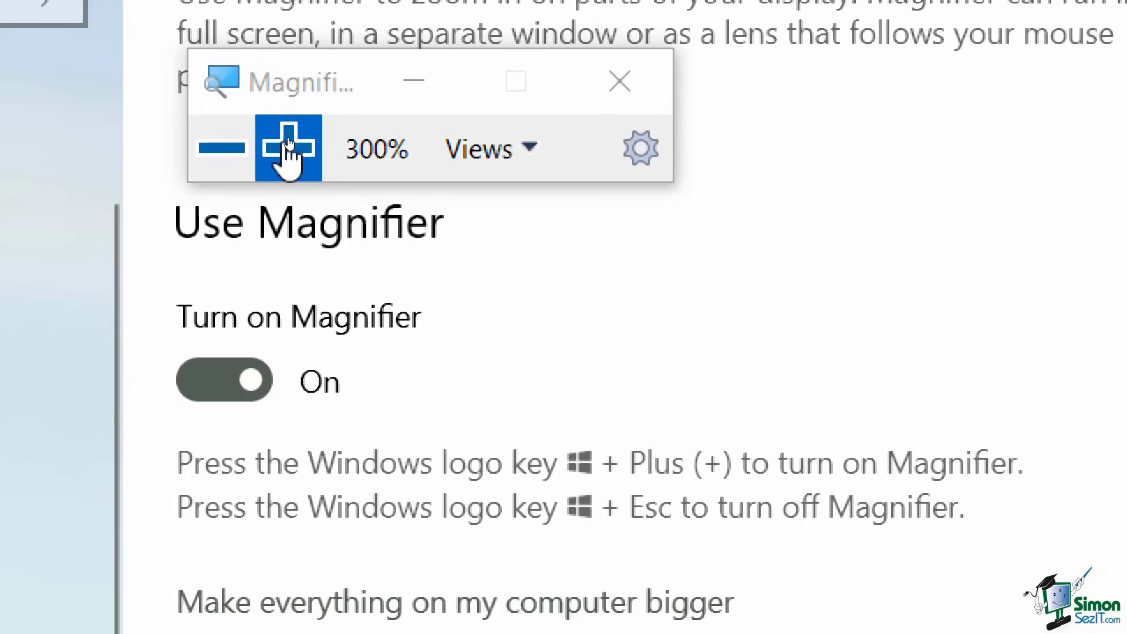
click(288, 143)
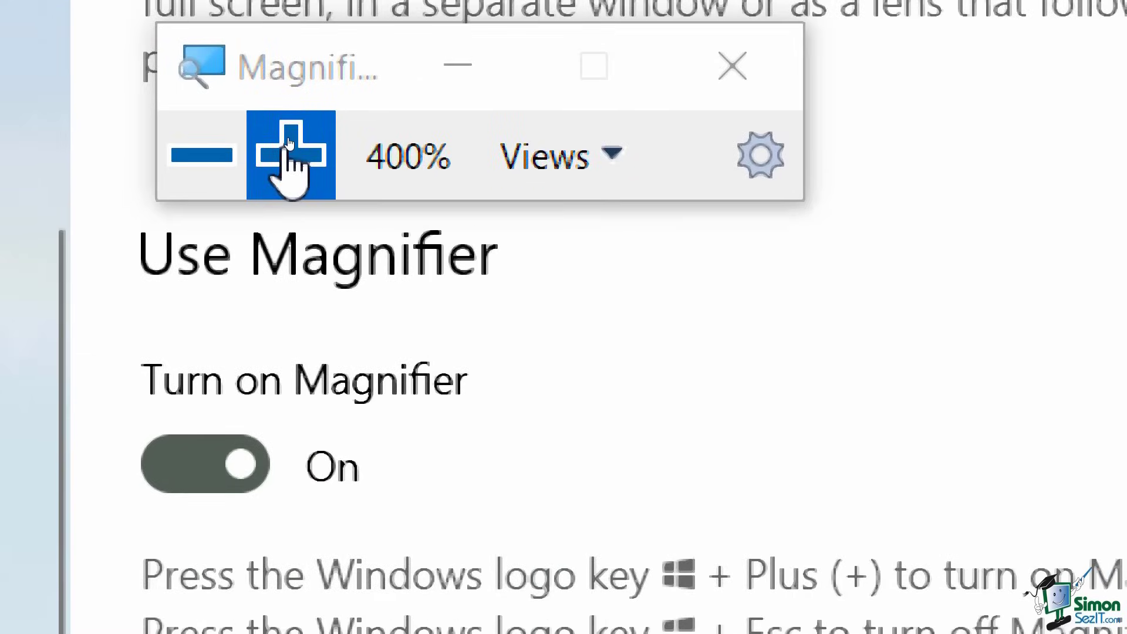
click(235, 165)
click(217, 152)
click(217, 151)
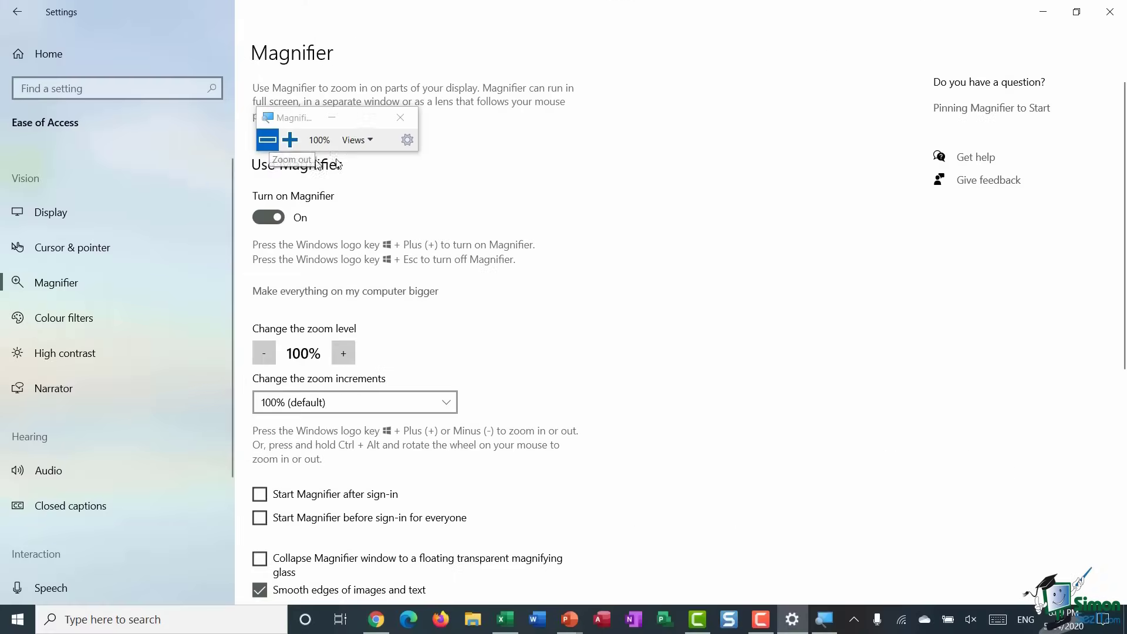
- Switch Magnifier to Lens view at 200% zoom, then close Magnifier
click(369, 143)
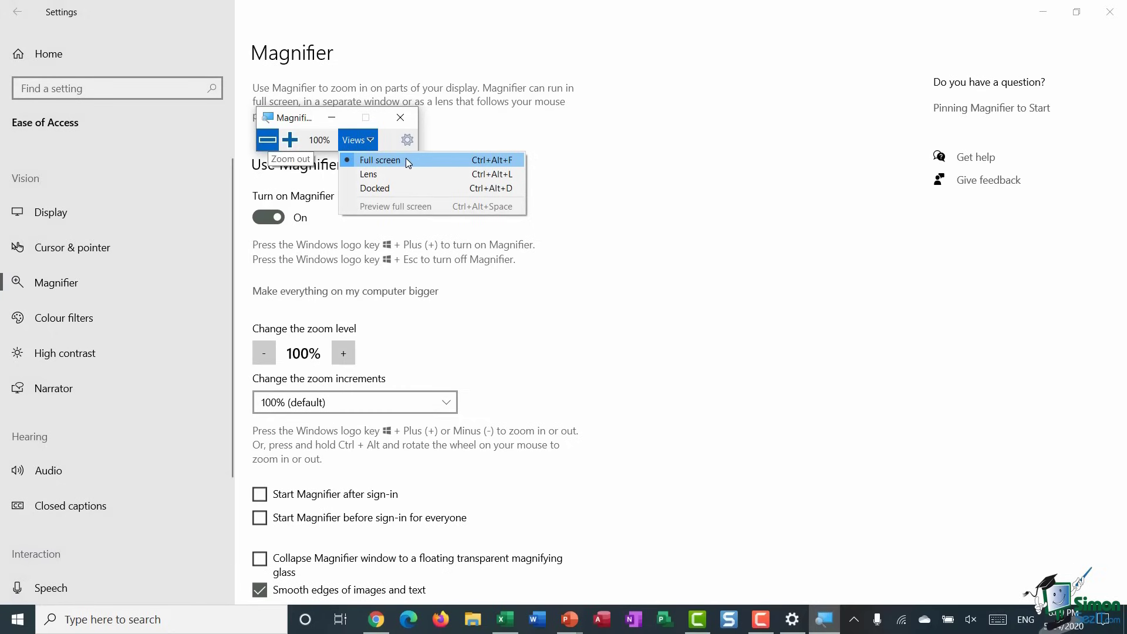
click(380, 175)
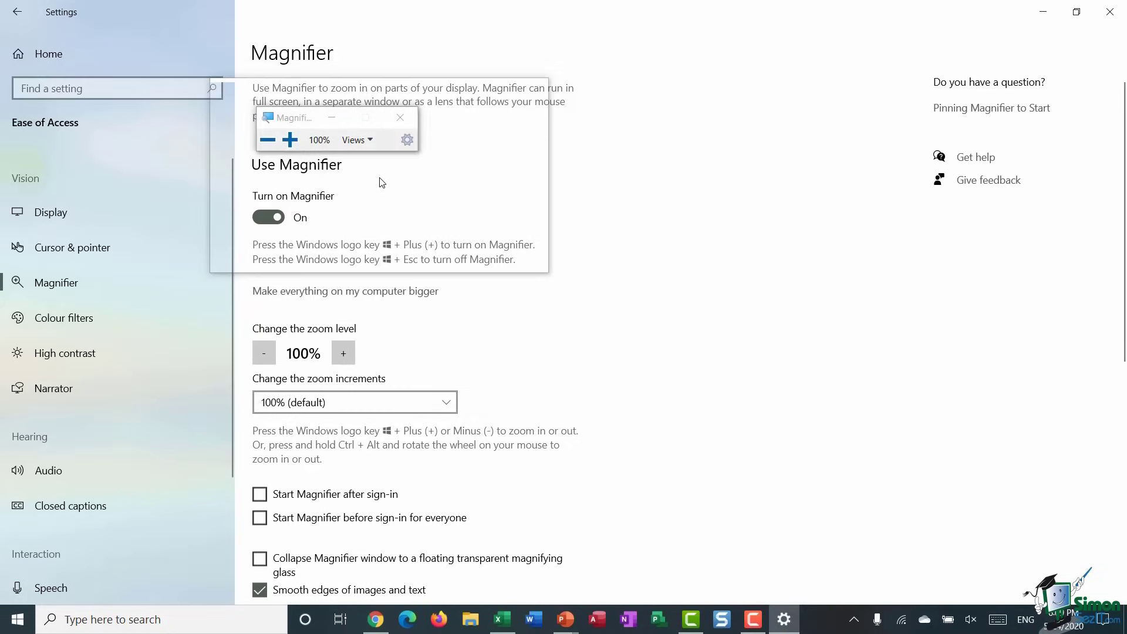
click(290, 140)
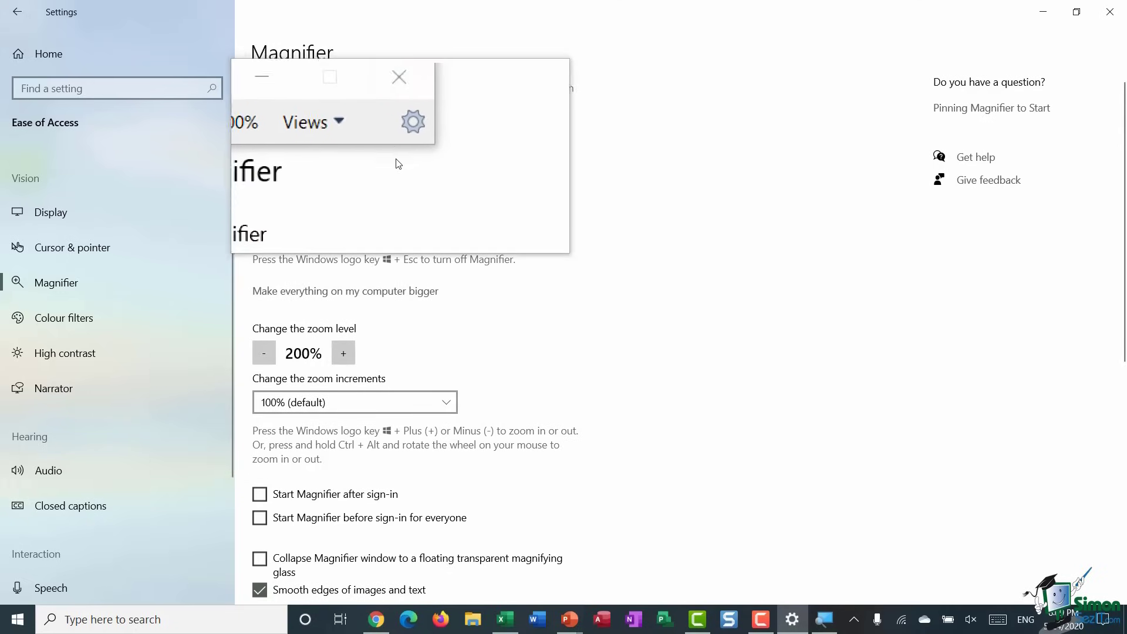
click(401, 115)
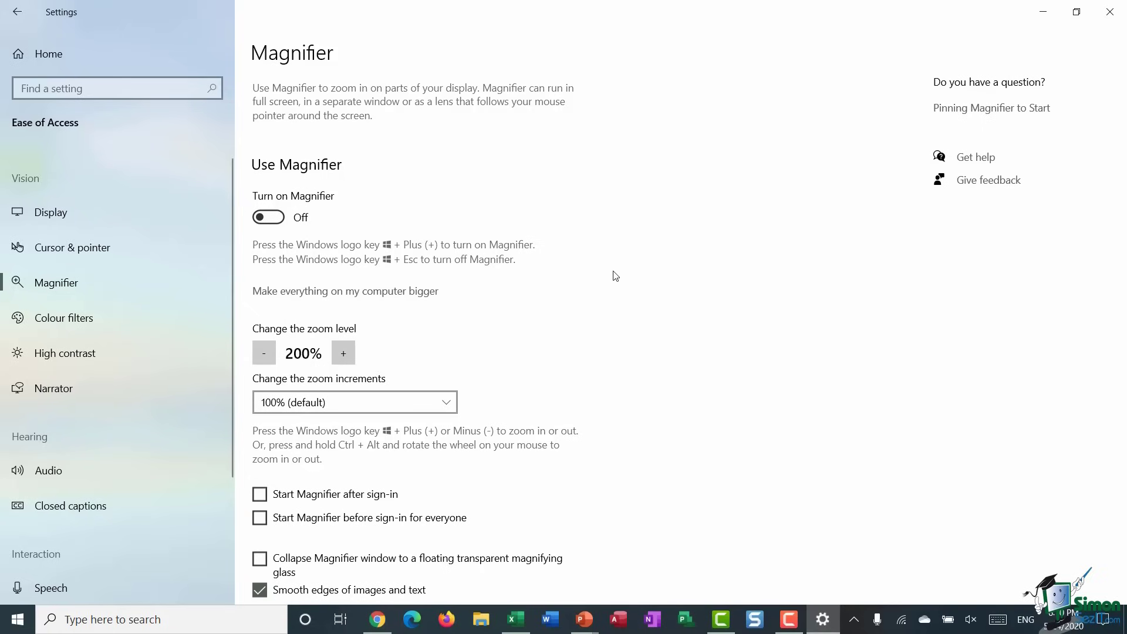
- Toggle Magnifier on with Win+Plus and off with Win+Esc, then go to Colour filters
key(super+plus)
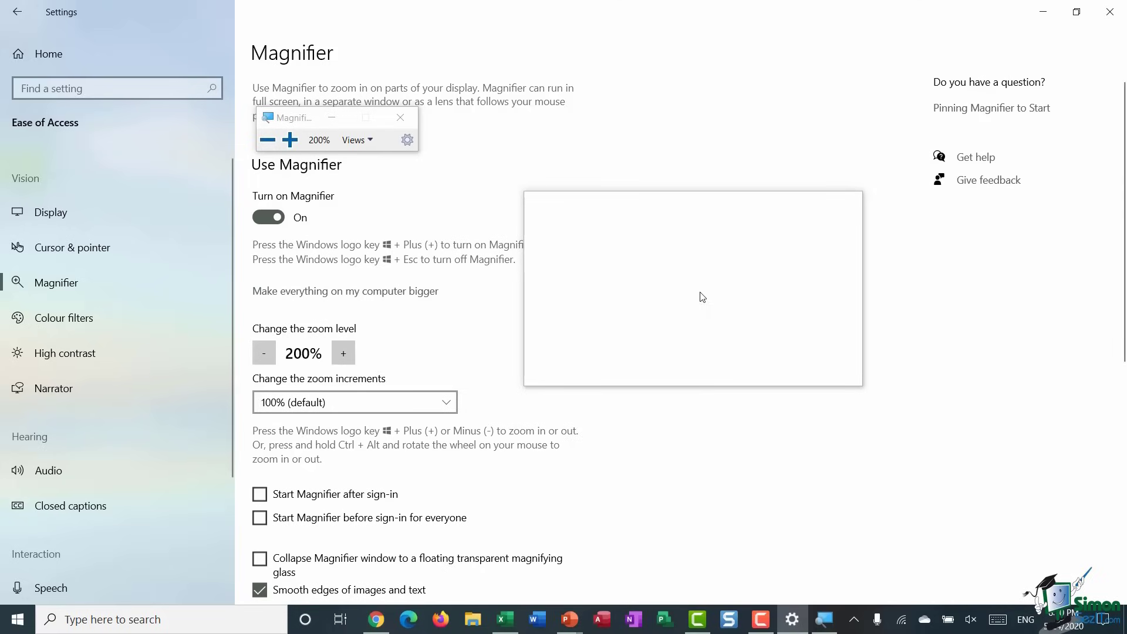
key(super+Escape)
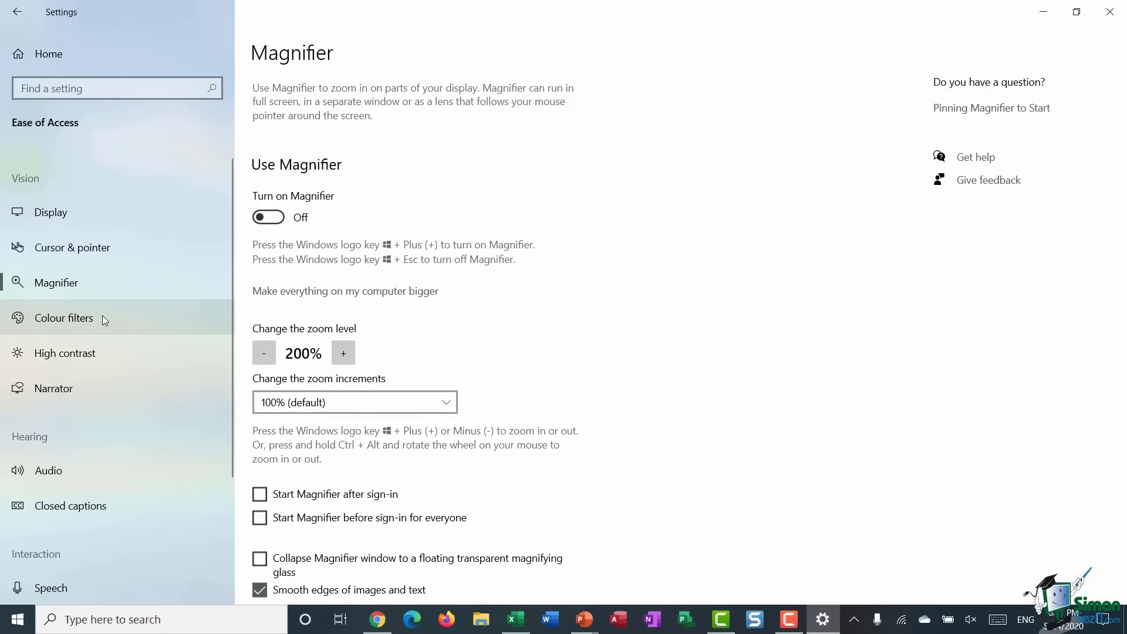
click(103, 317)
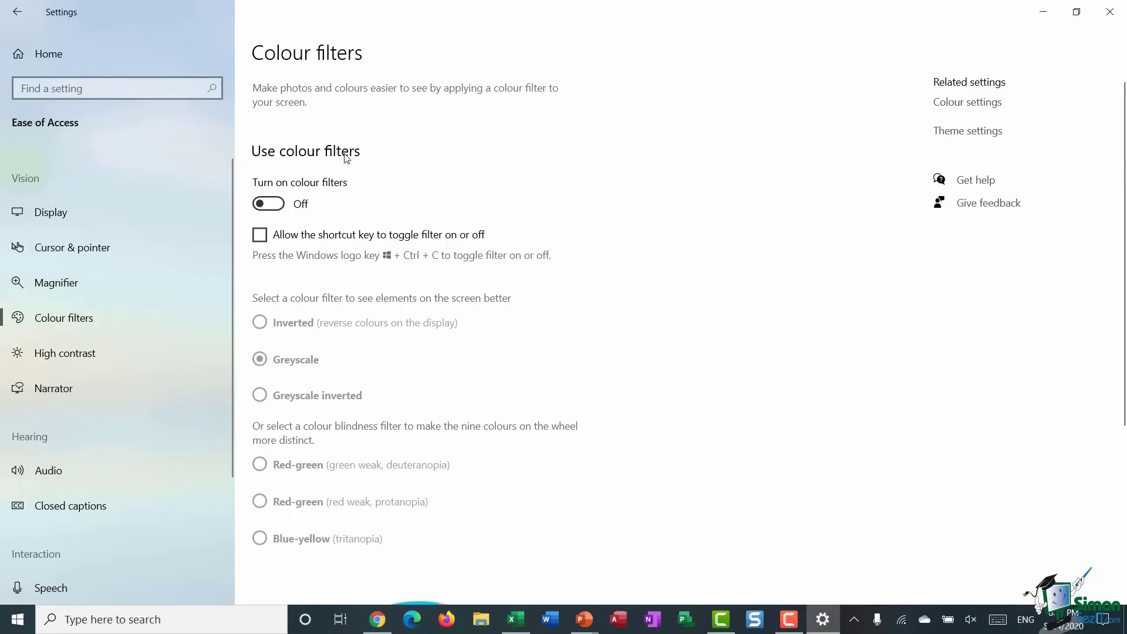
- Try Inverted, Greyscale inverted, deuteranopia, protanopia and tritanopia filters, then turn colour filters off
click(278, 207)
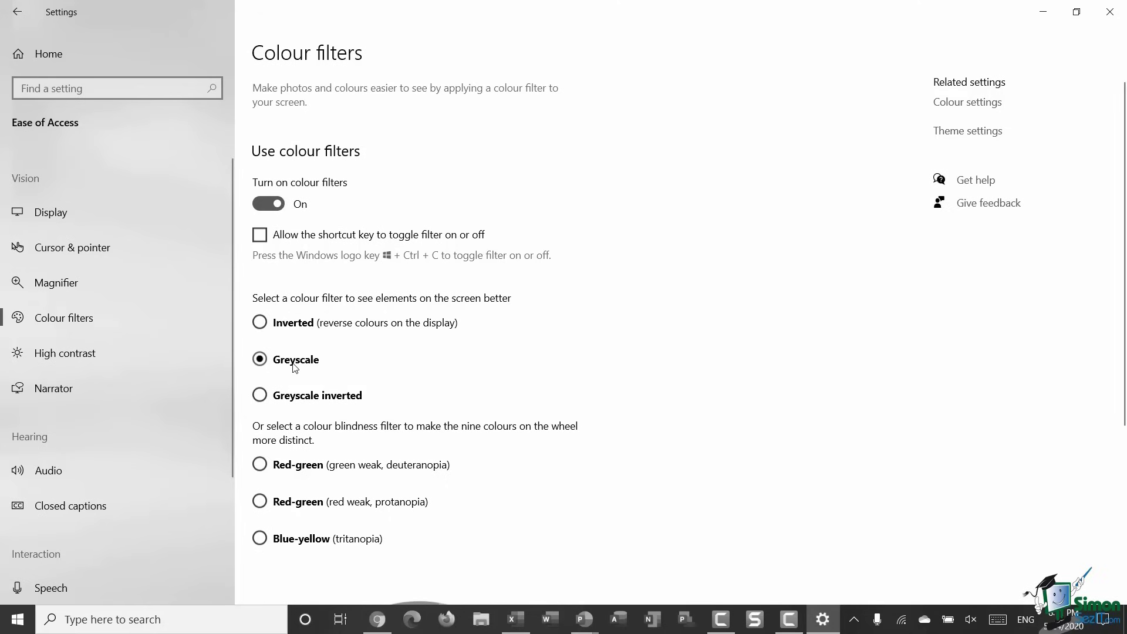
click(259, 323)
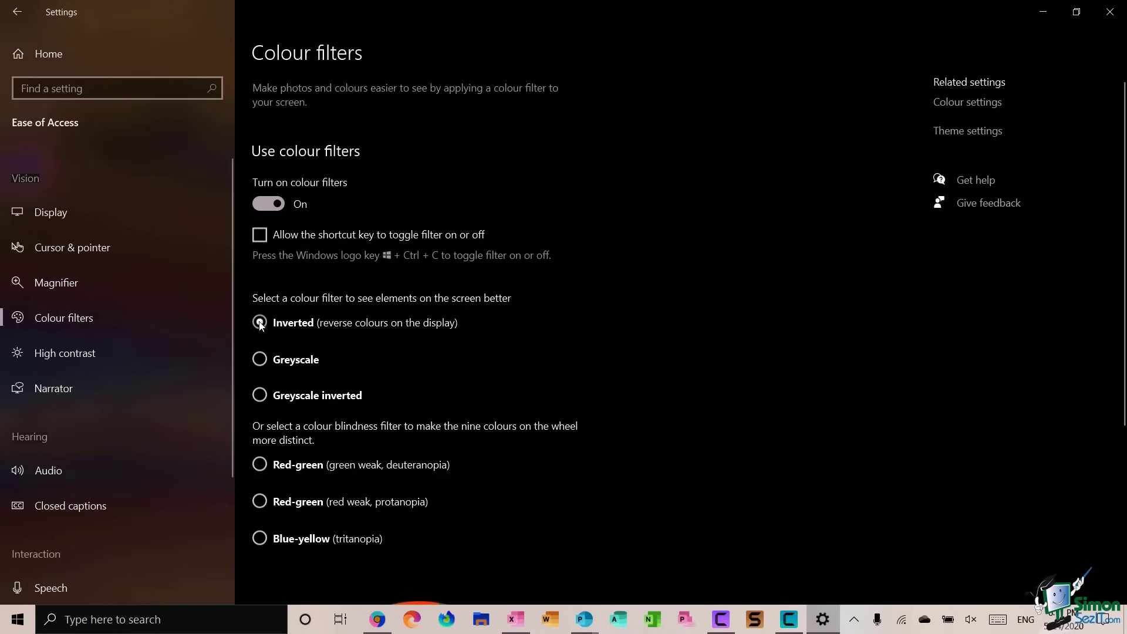
click(259, 395)
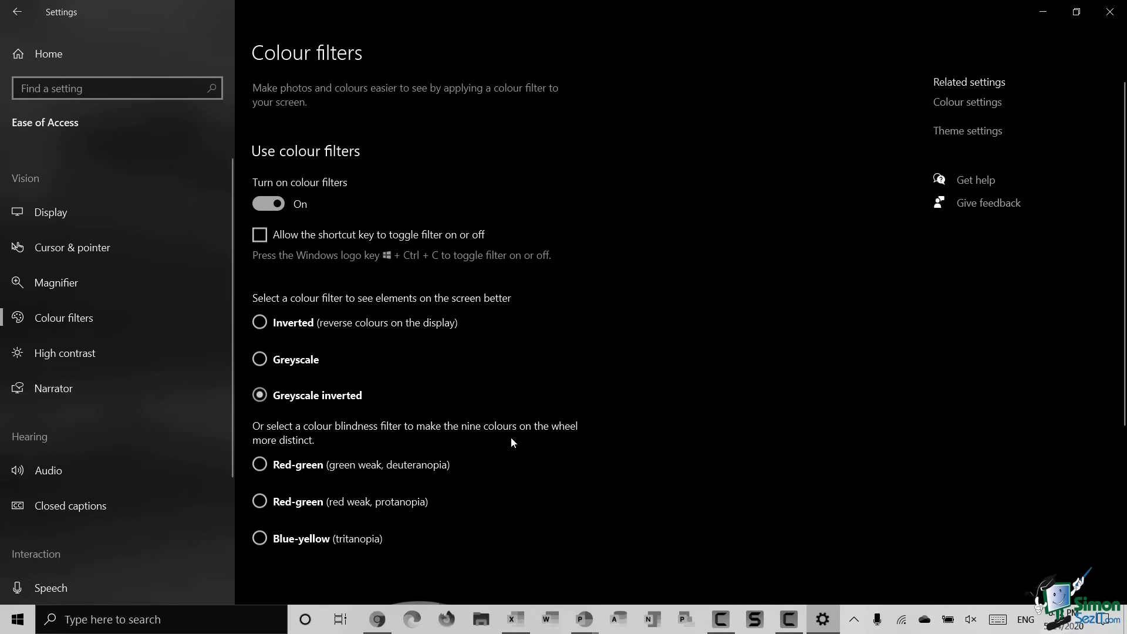
click(260, 467)
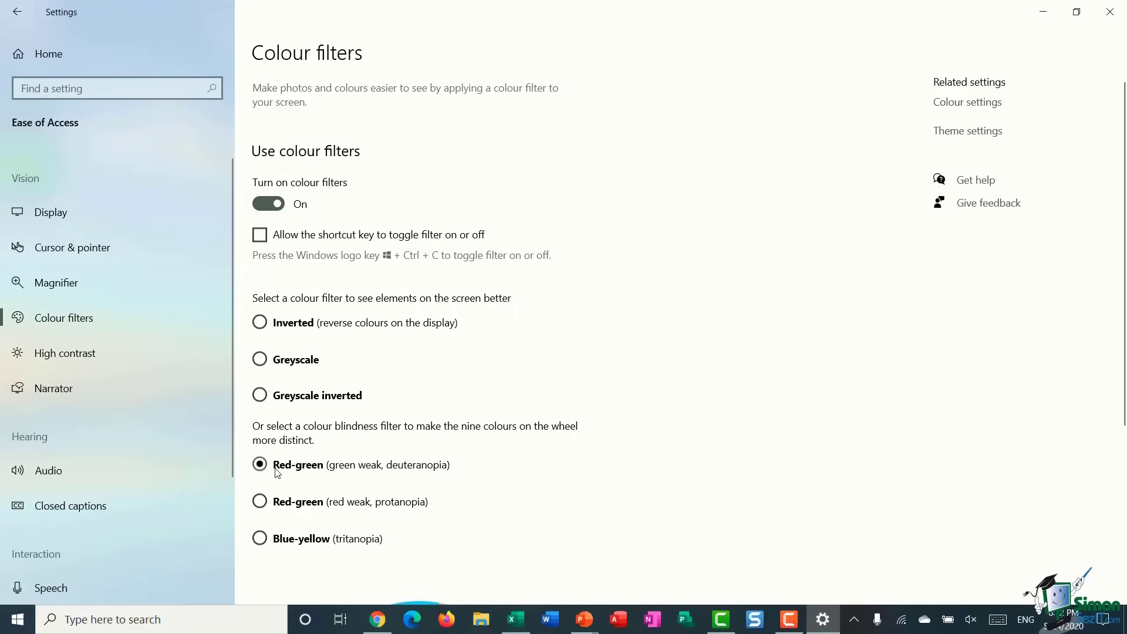
click(259, 503)
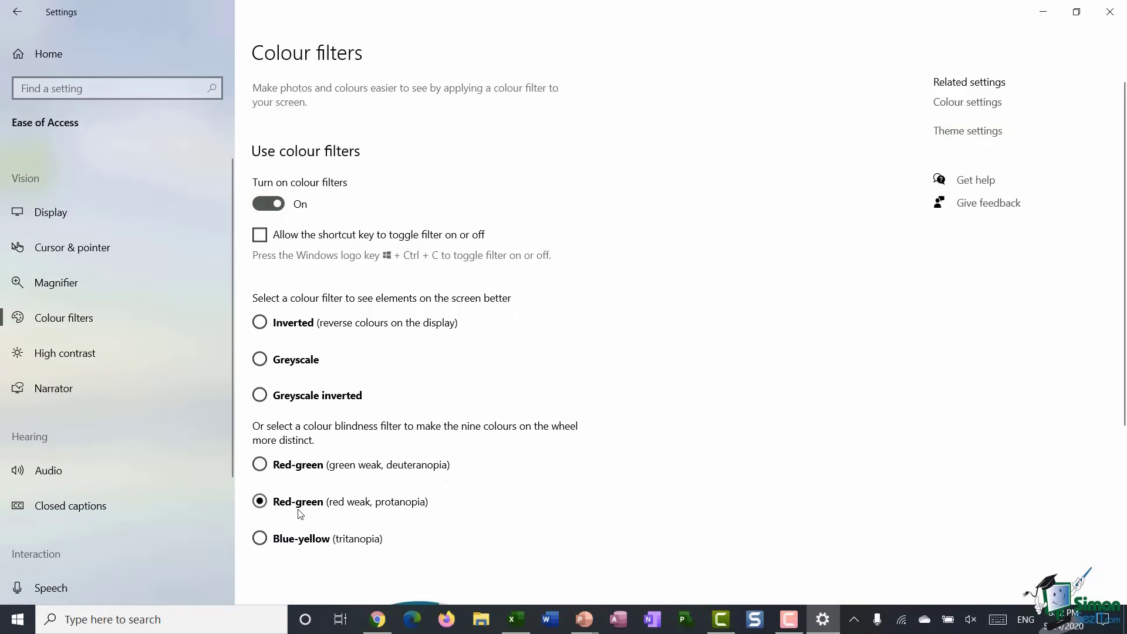
click(258, 538)
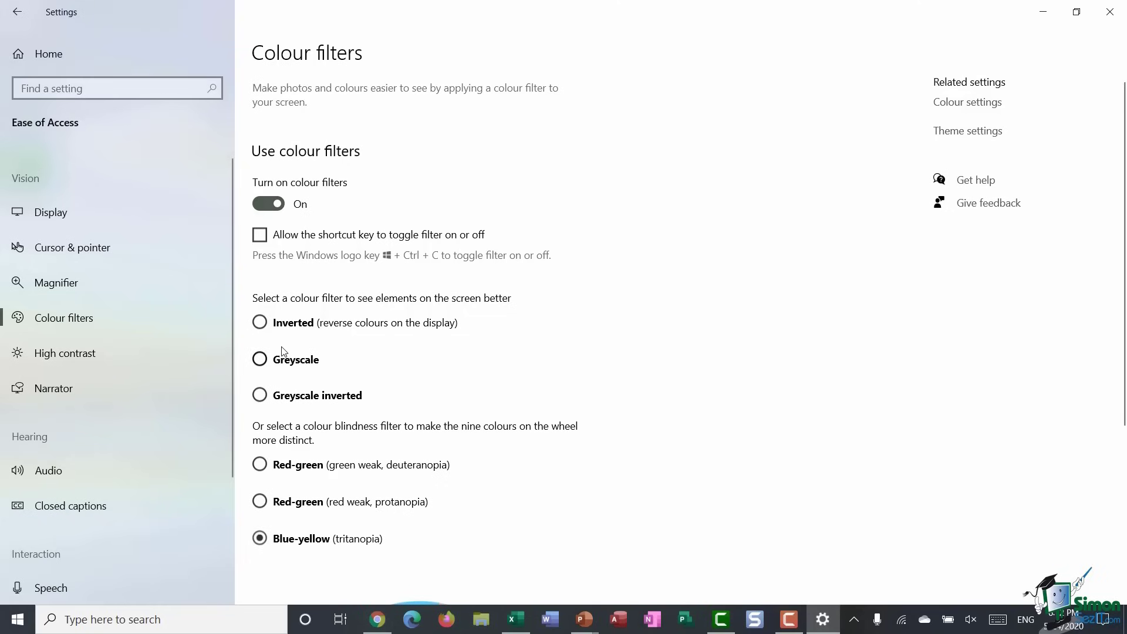
click(261, 203)
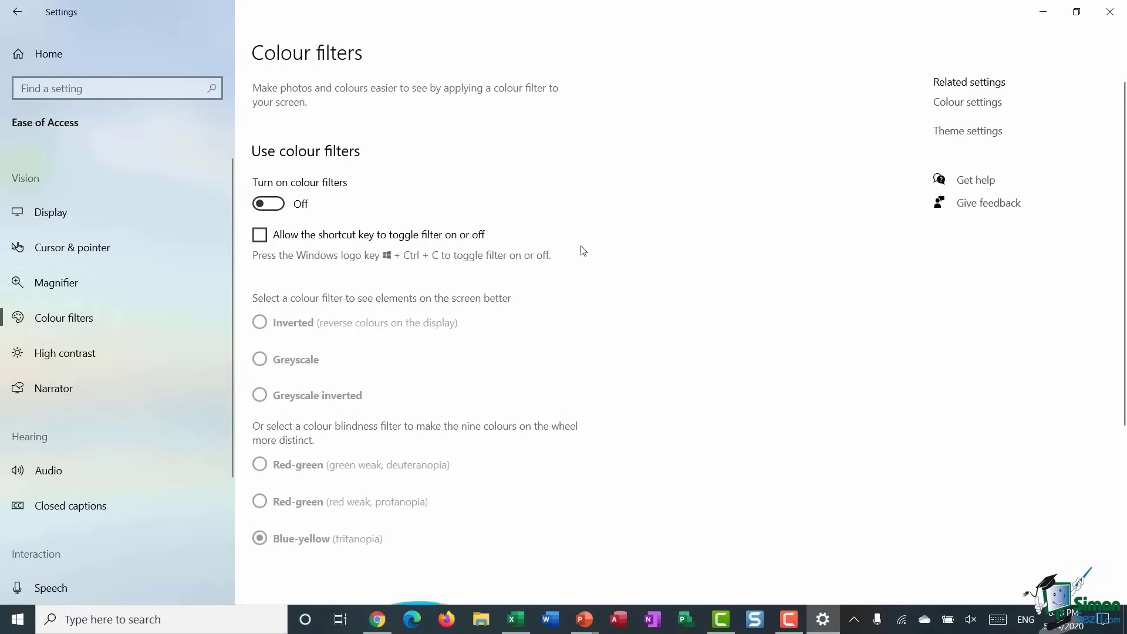
click(76, 357)
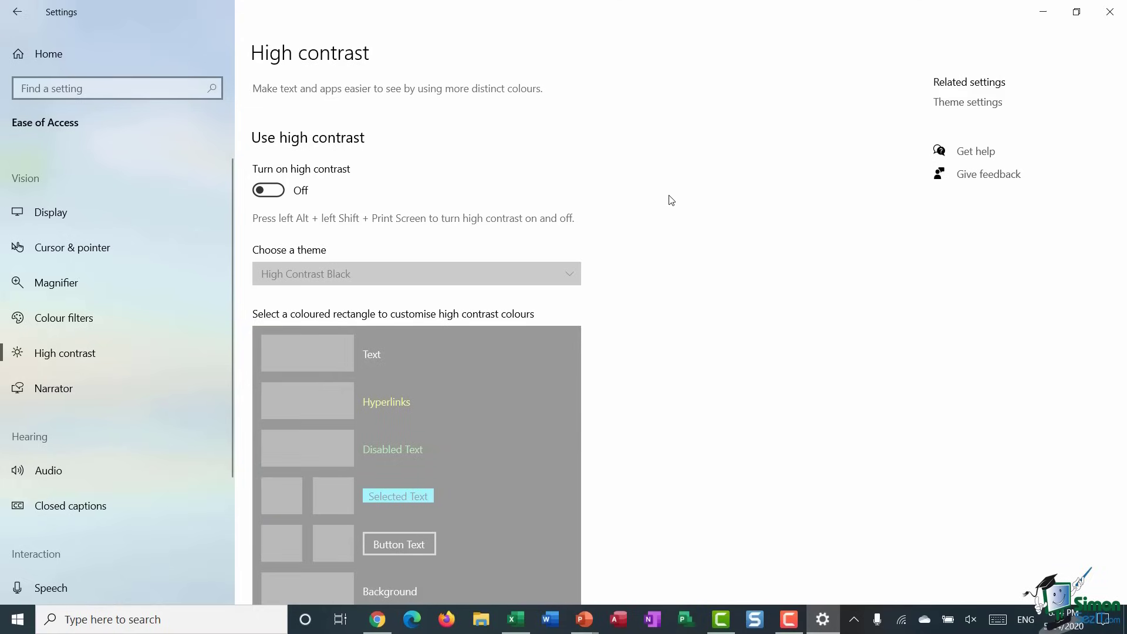
- Turn on high contrast and choose the High Contrast #1 theme
click(273, 191)
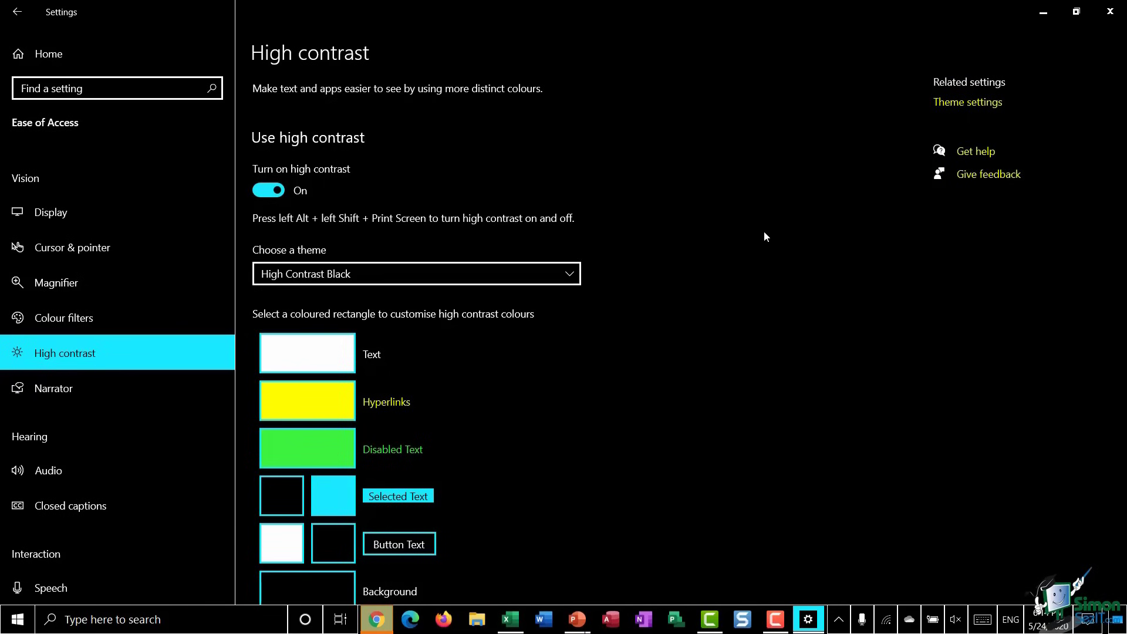
click(569, 275)
click(534, 228)
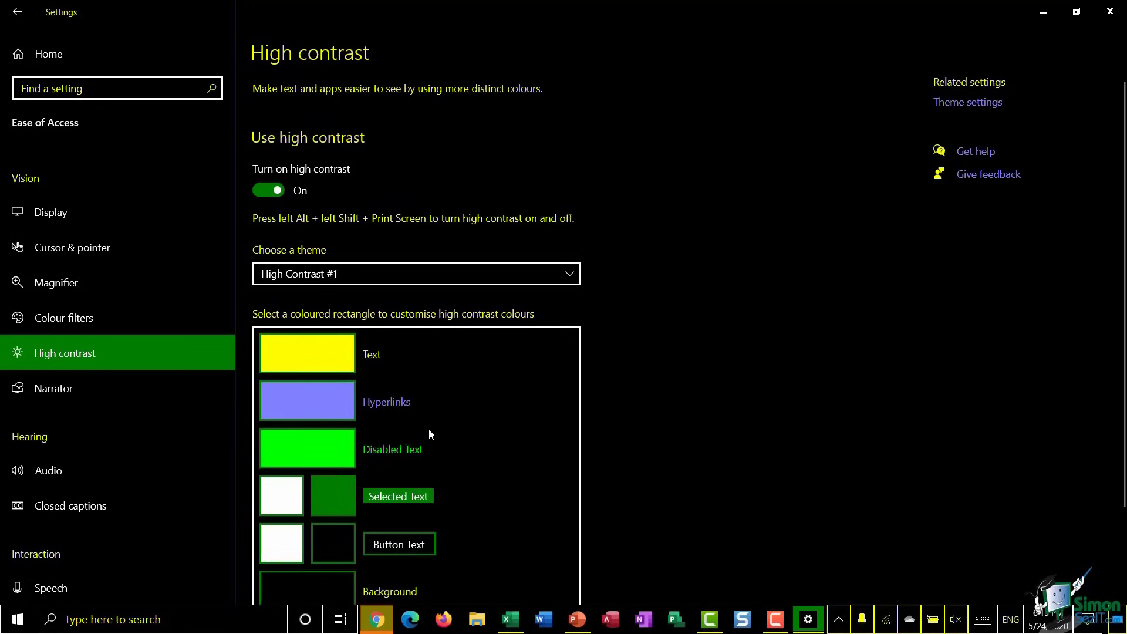
- Change the high contrast text colour from yellow to pink and apply it
click(327, 357)
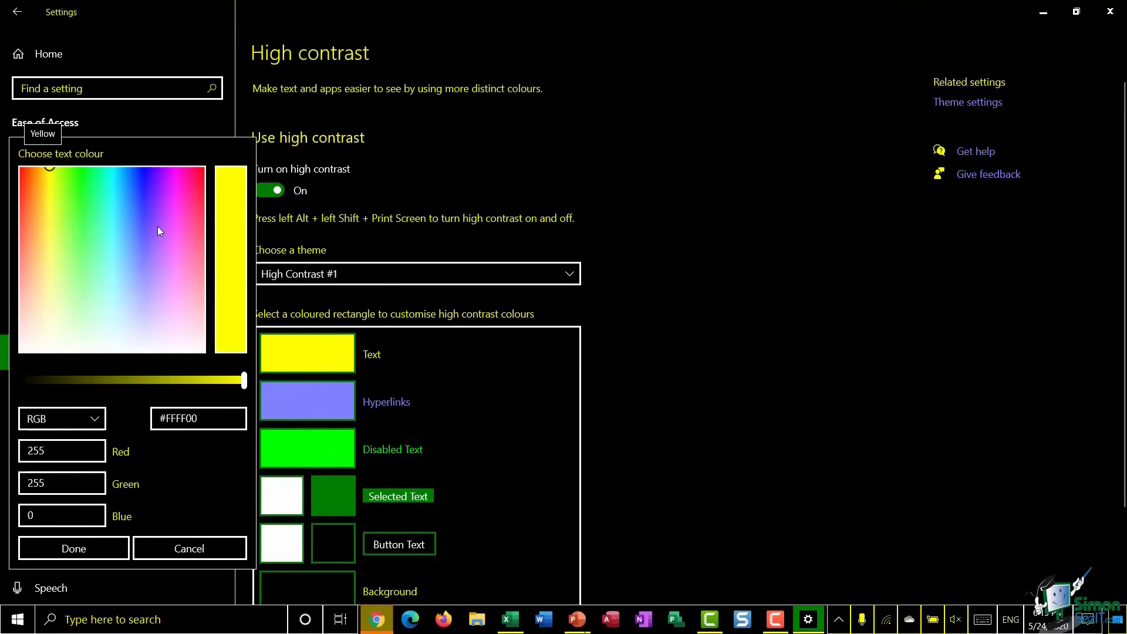
drag(50, 171, 184, 214)
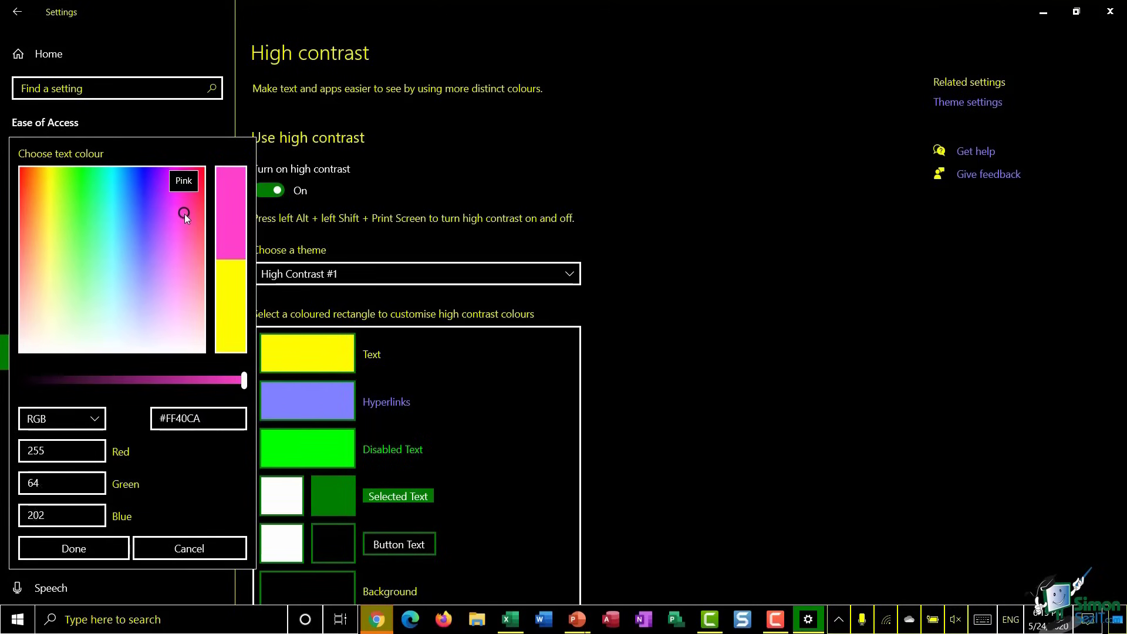
click(92, 542)
scroll(606, 378, down, 3)
click(286, 526)
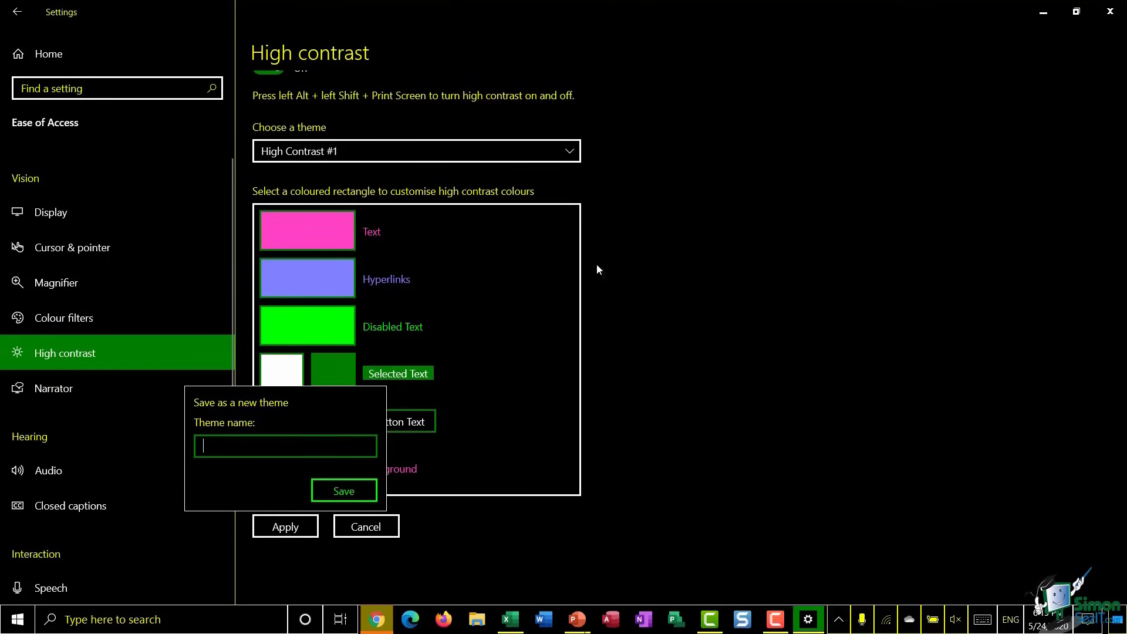
- Dismiss the save-theme prompt, discard the pink text change and turn high contrast off
click(451, 548)
click(372, 526)
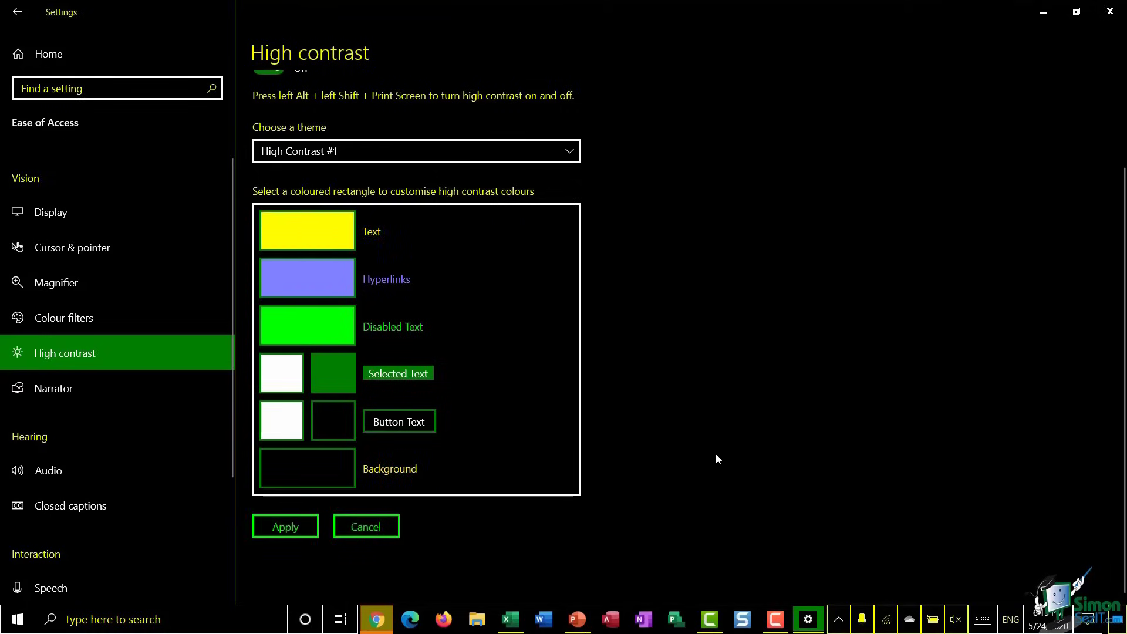
click(365, 528)
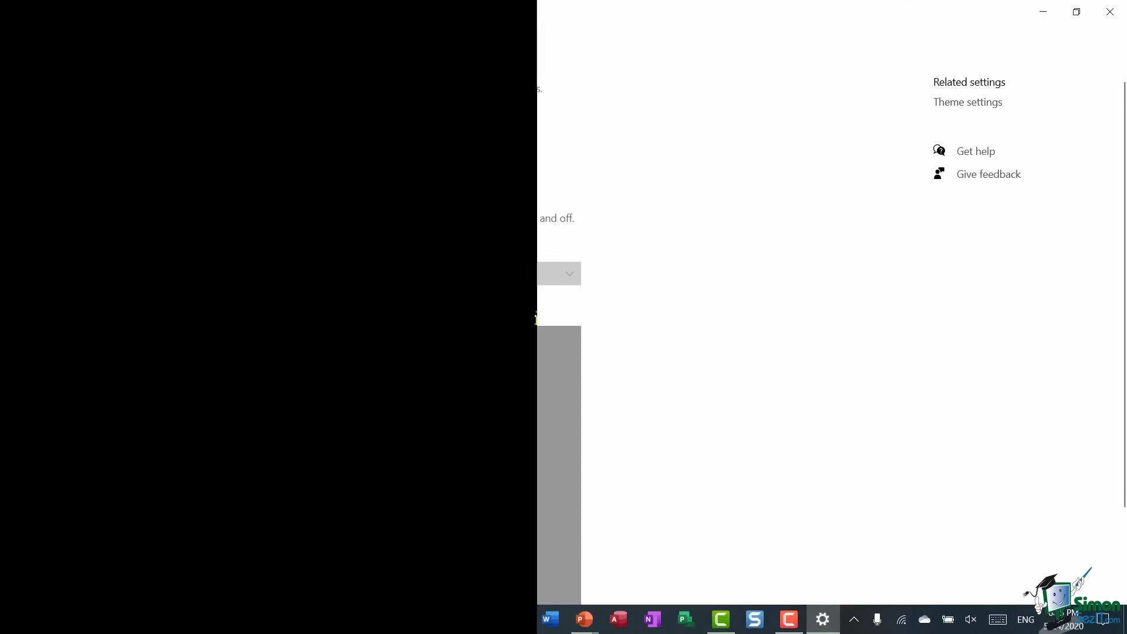
click(63, 390)
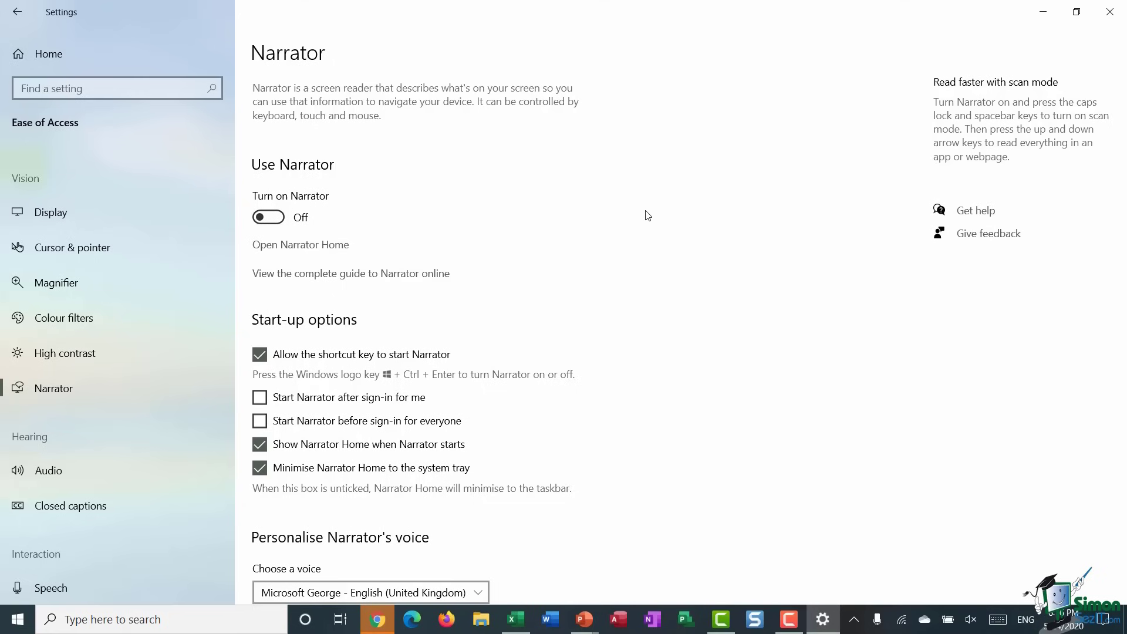
scroll(513, 231, down, 3)
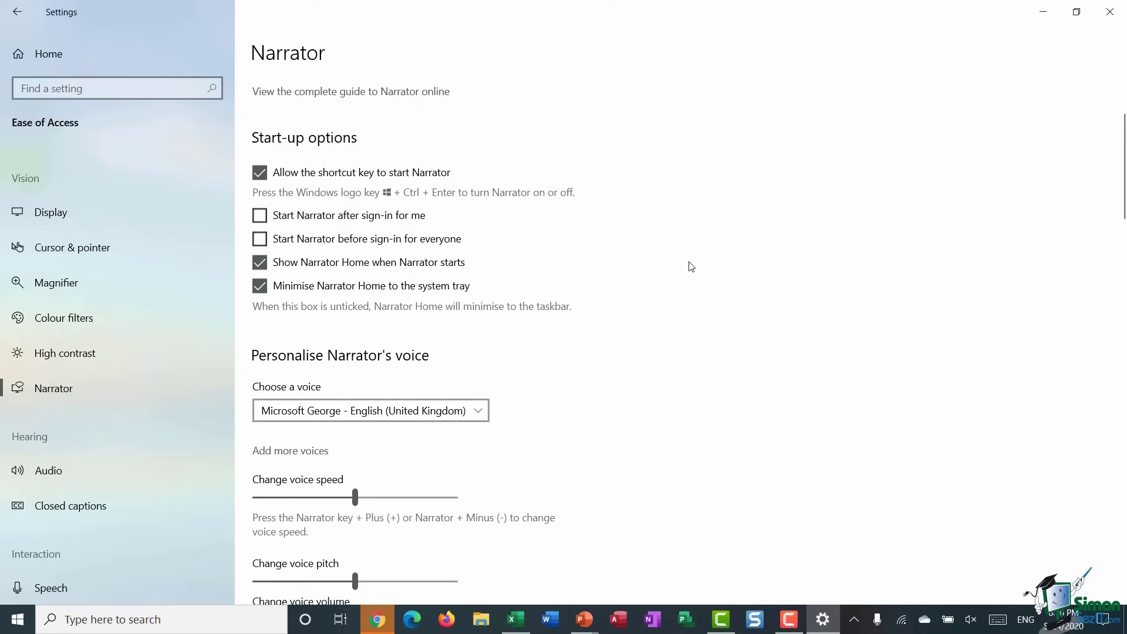
scroll(691, 266, down, 3)
click(474, 229)
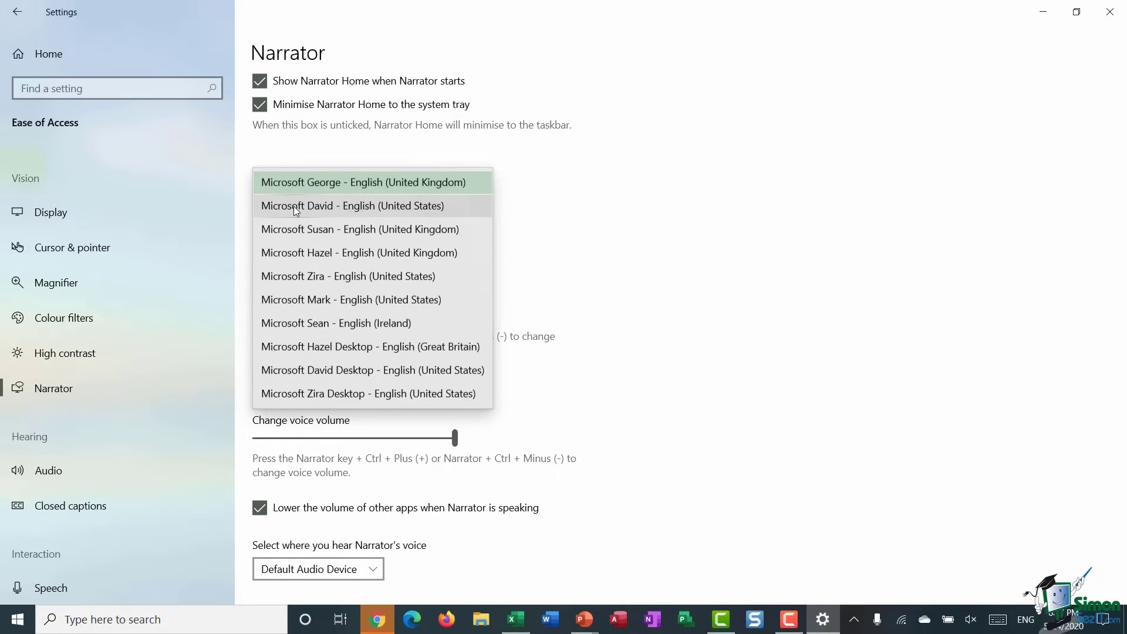
click(717, 217)
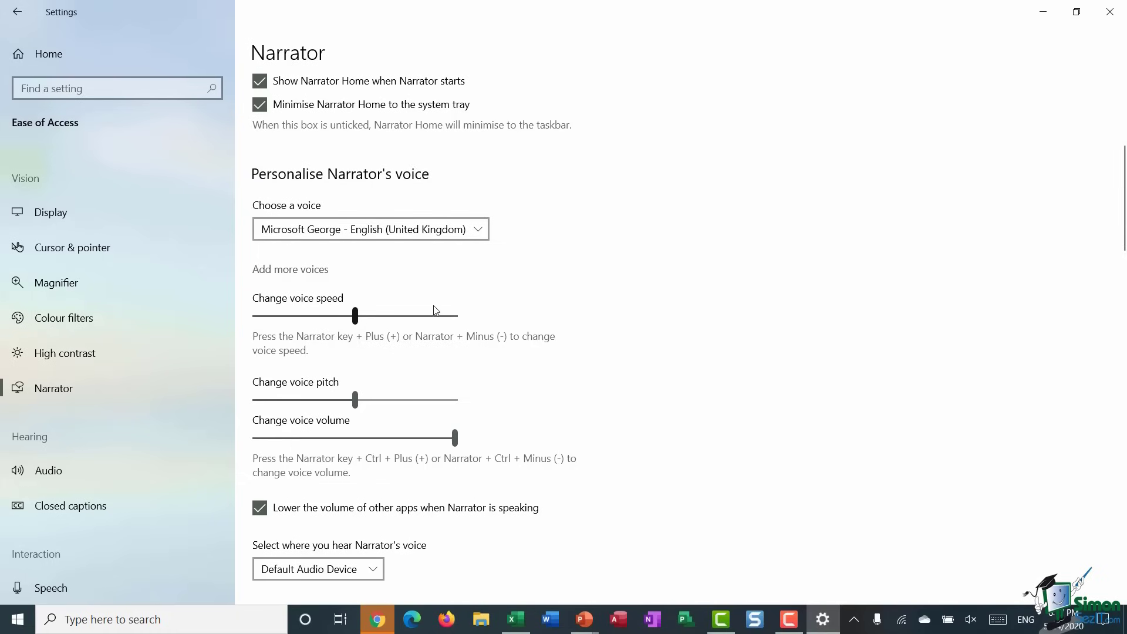
scroll(565, 306, down, 3)
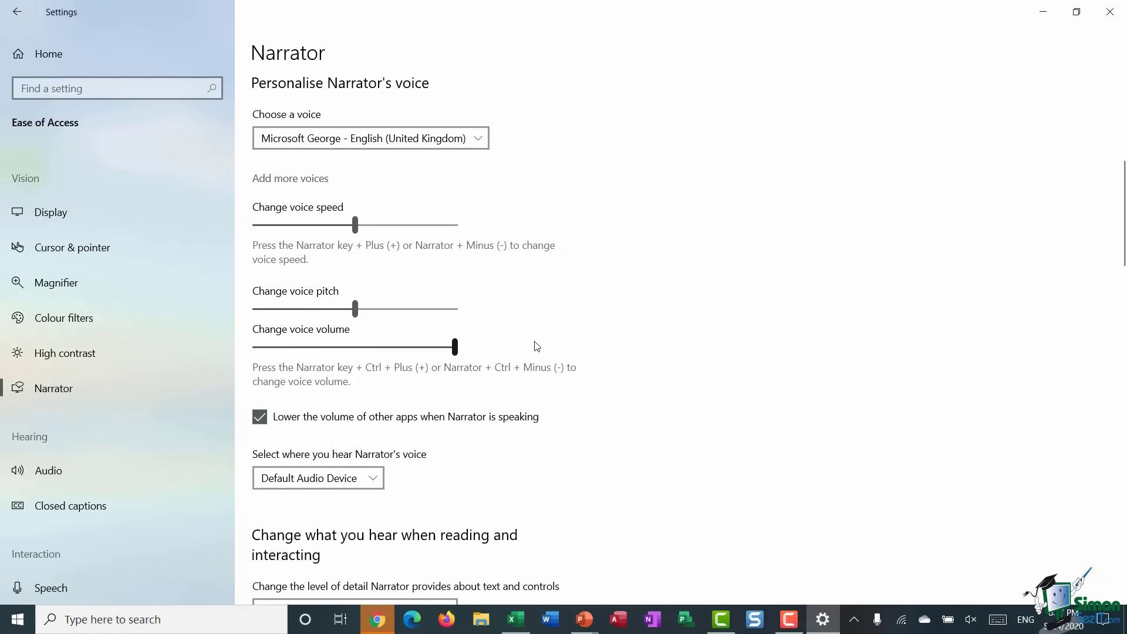
scroll(410, 317, up, 5)
scroll(139, 310, down, 2)
scroll(140, 307, down, 1)
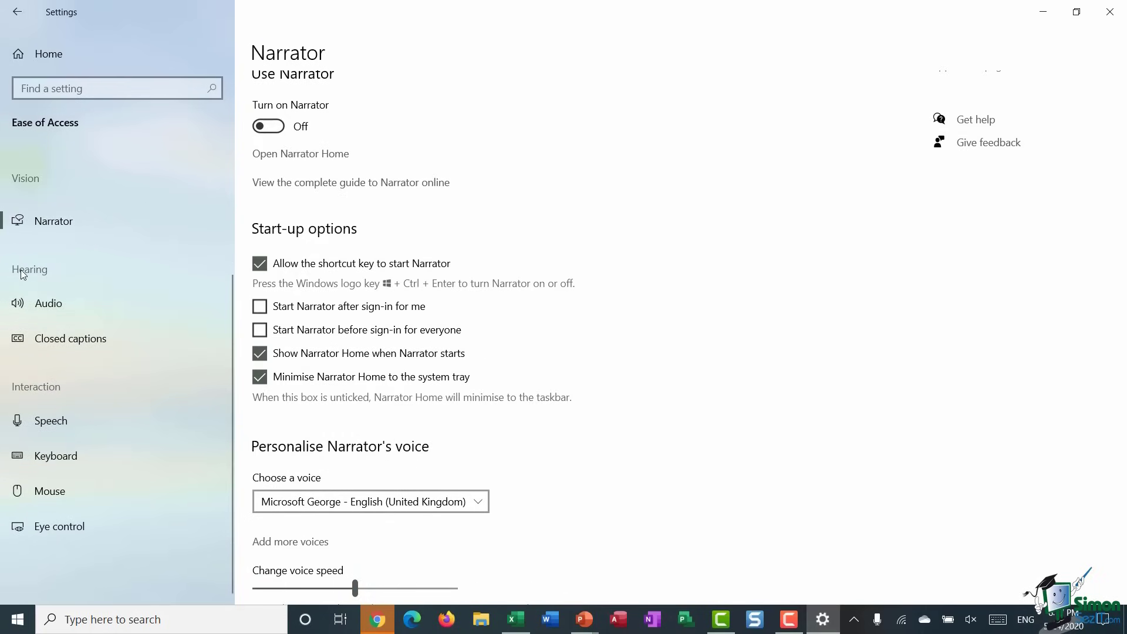
- On the Audio page, check the 55% speaker volume and keep No visual alert for notifications
click(78, 305)
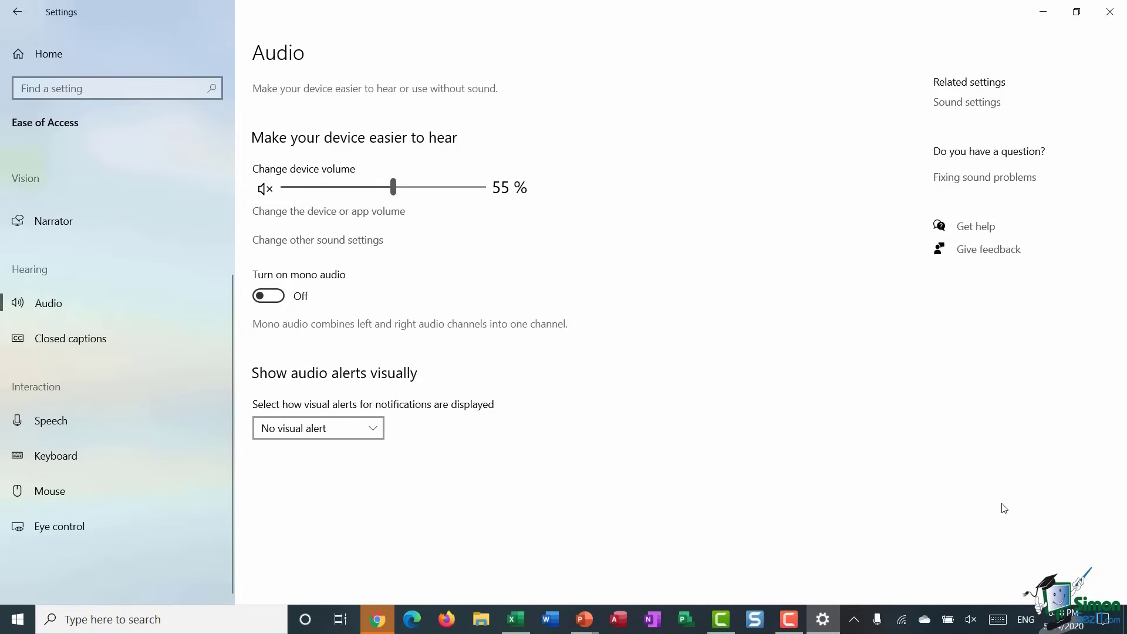
click(971, 621)
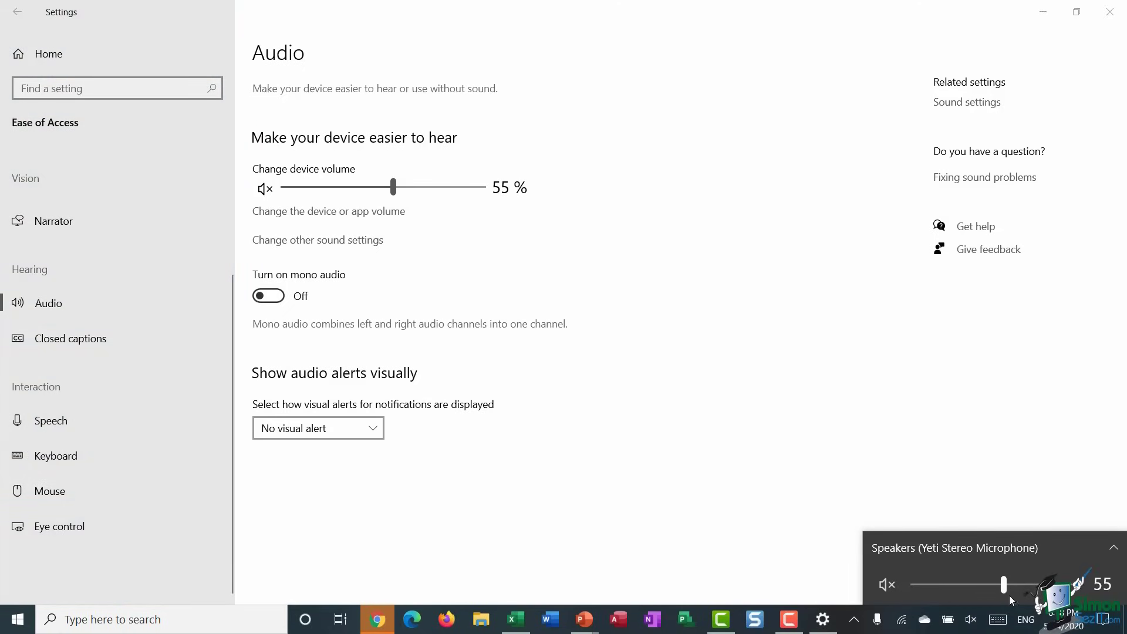
click(951, 468)
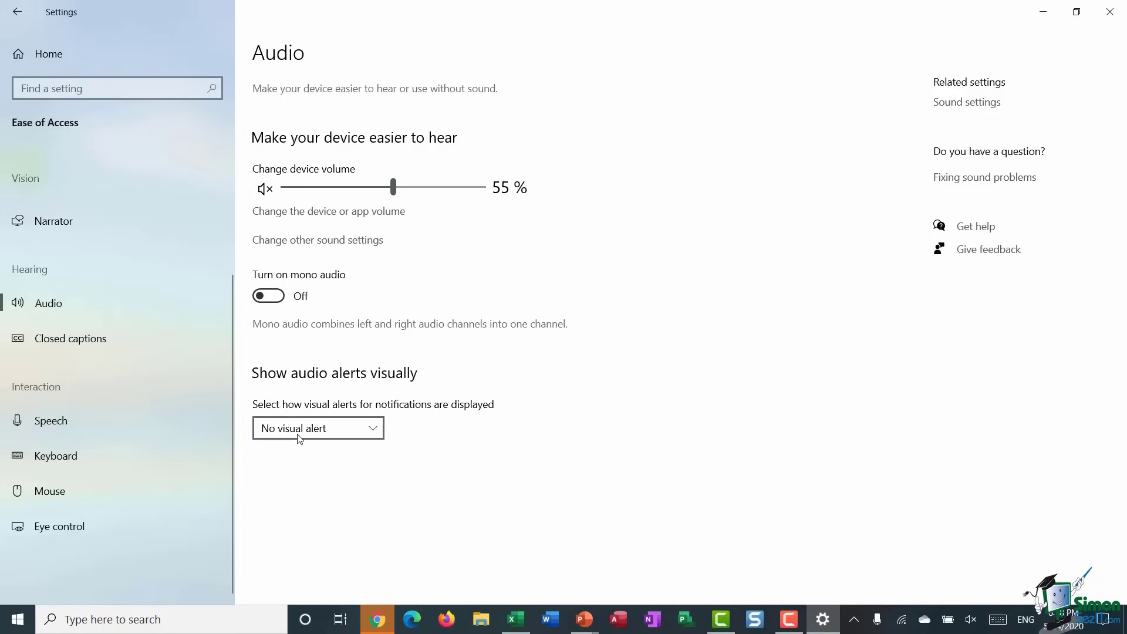
click(374, 429)
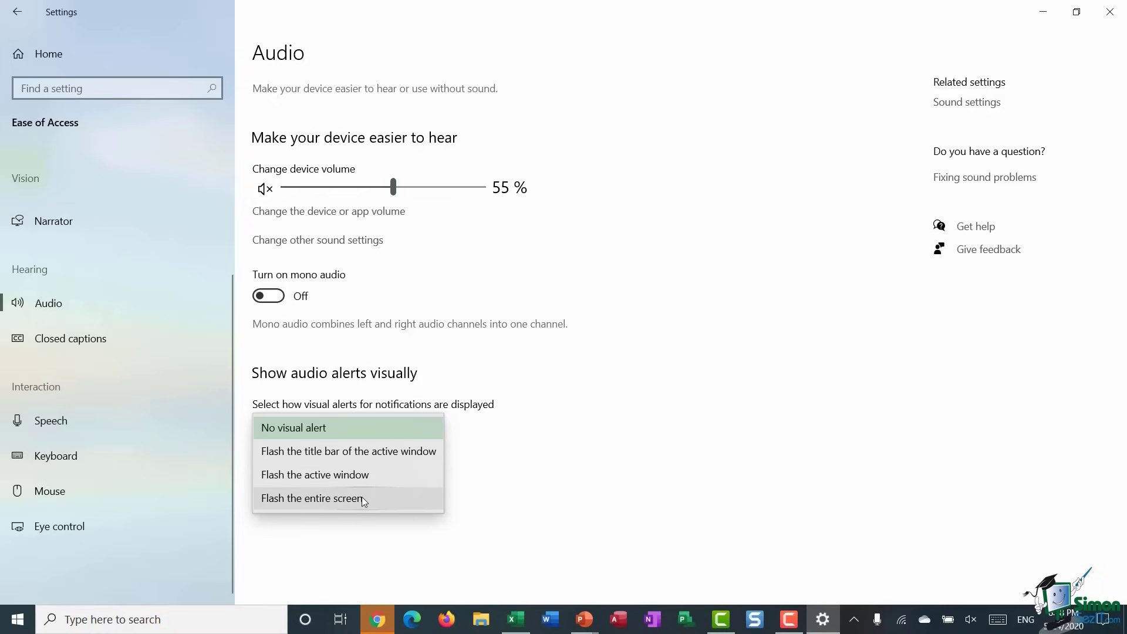
click(129, 301)
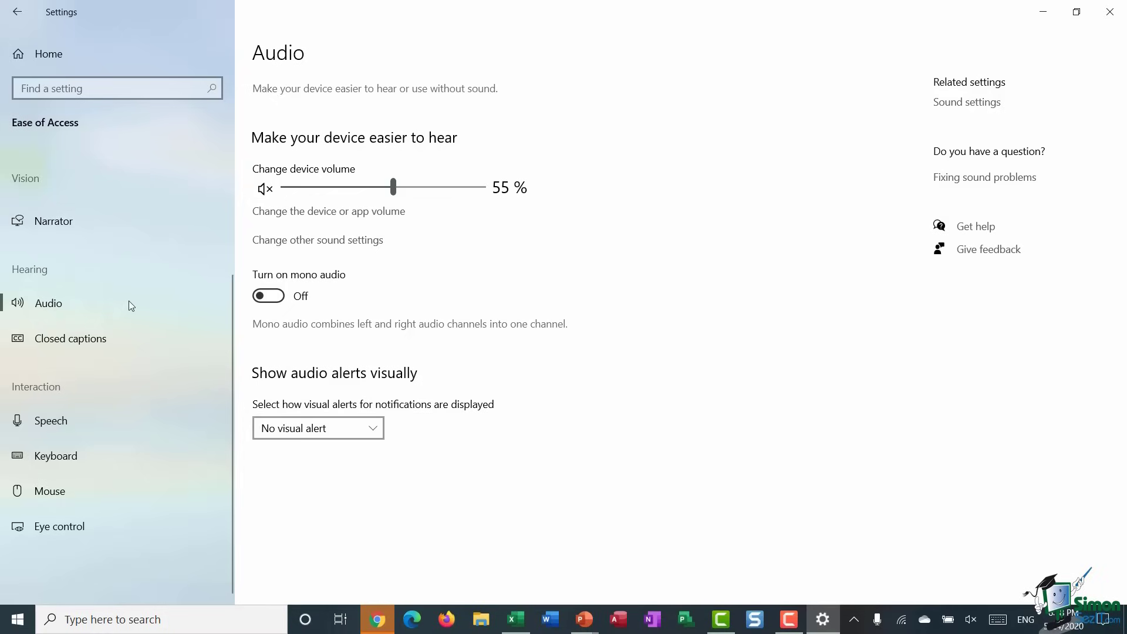
- Browse the Closed captions options, leaving caption background colour at Default
click(90, 340)
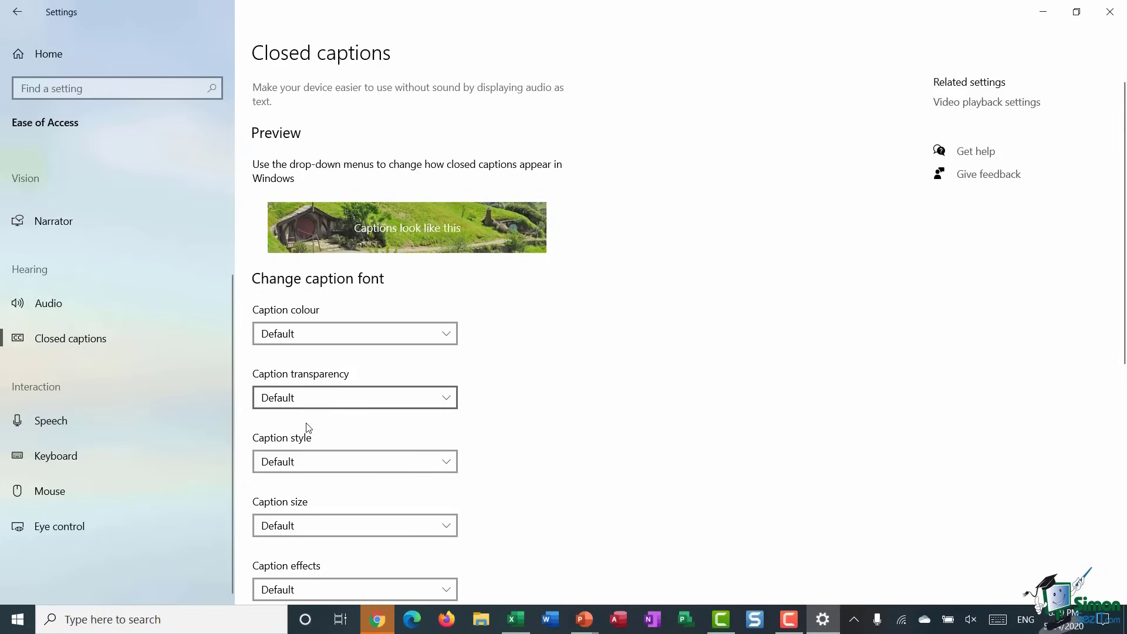
scroll(614, 276, down, 3)
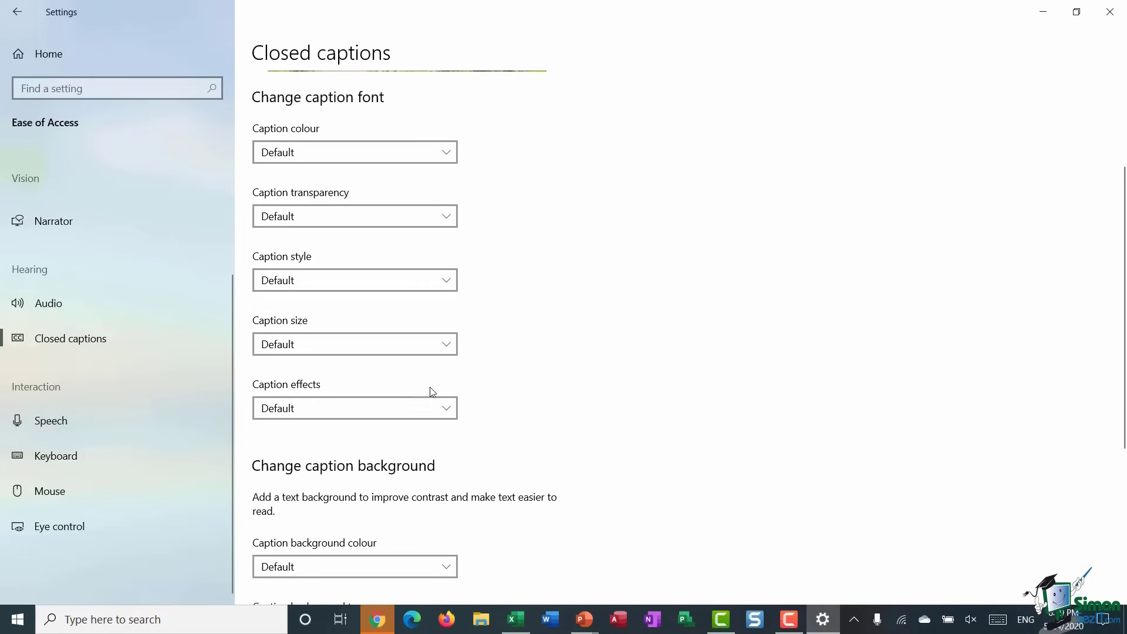
scroll(583, 347, down, 5)
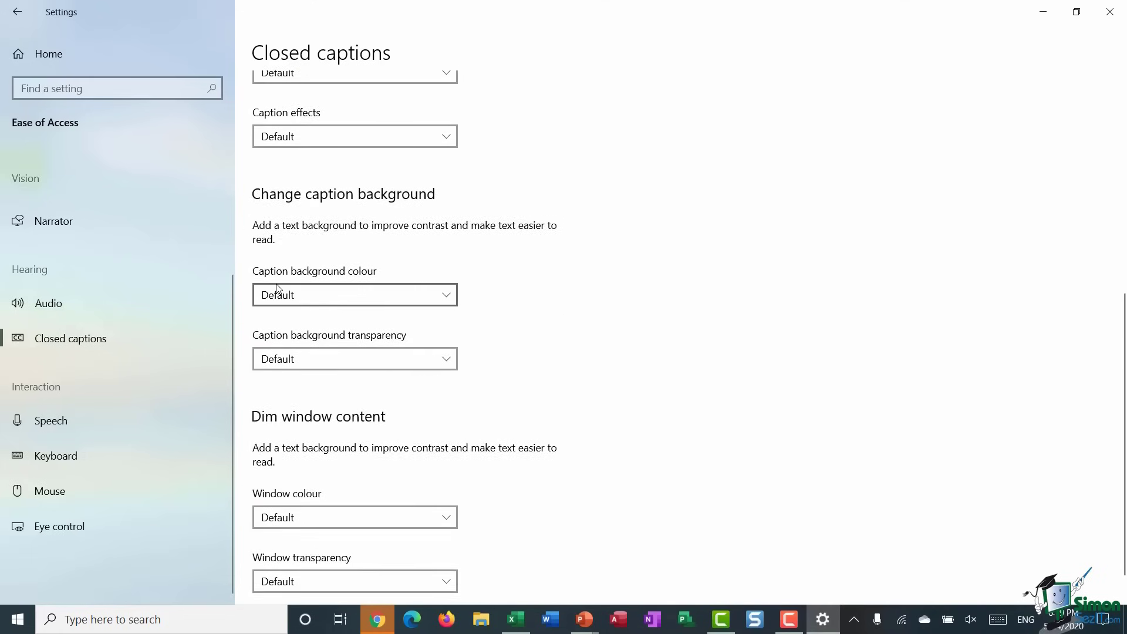
click(445, 295)
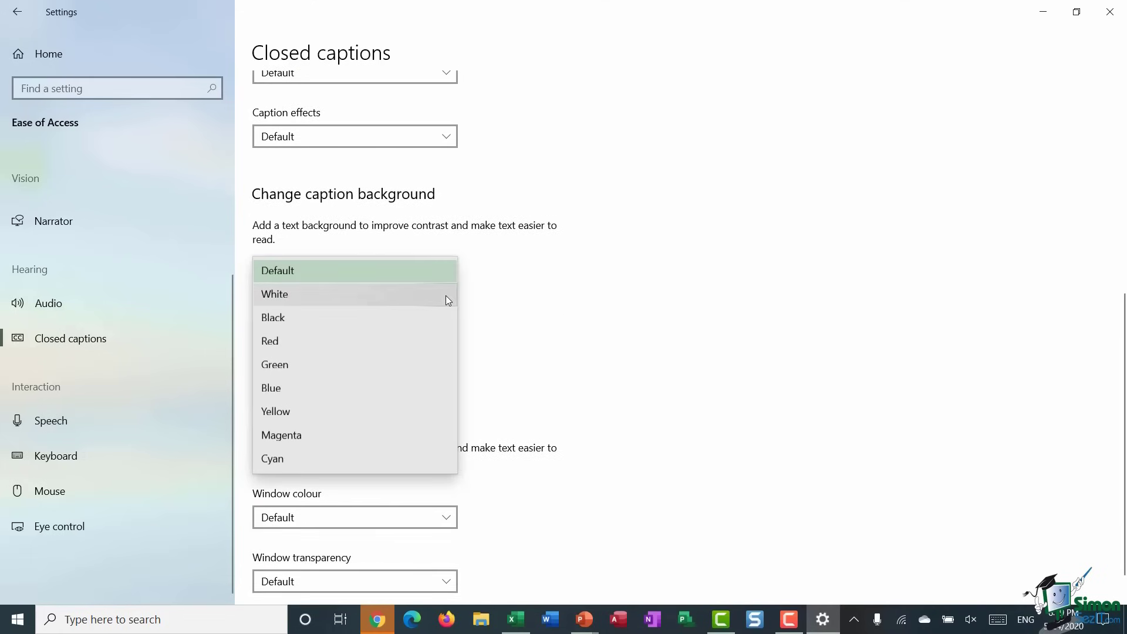
click(617, 305)
scroll(617, 308, up, 8)
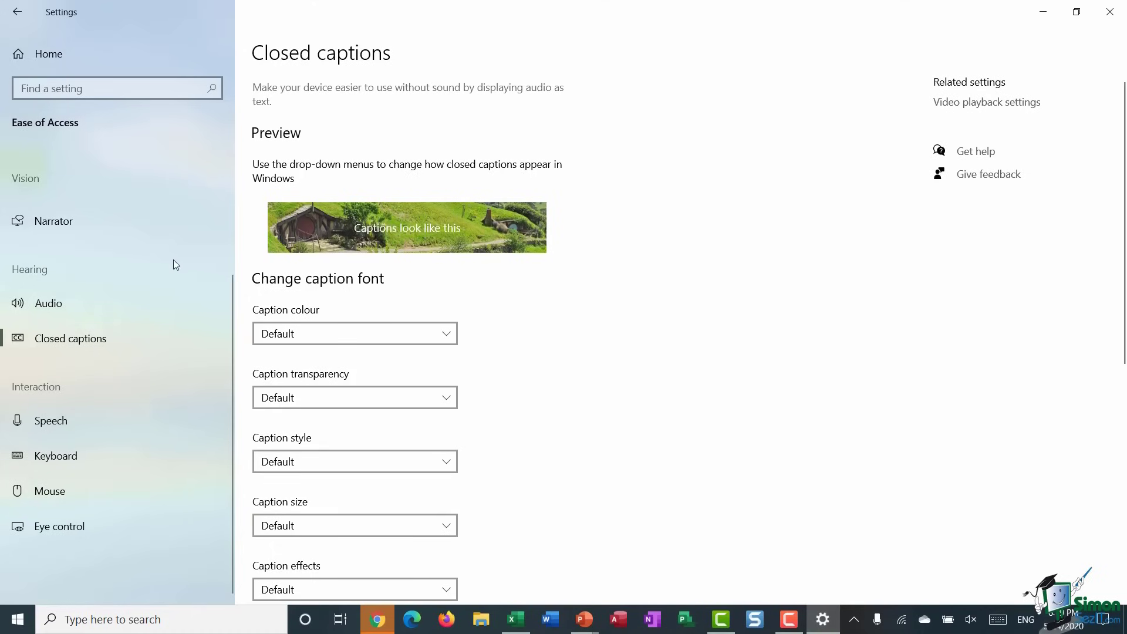
- Browse the Speech settings page, then show the Keyboard page with On-Screen Keyboard, Sticky Keys and Toggle Keys off
click(64, 425)
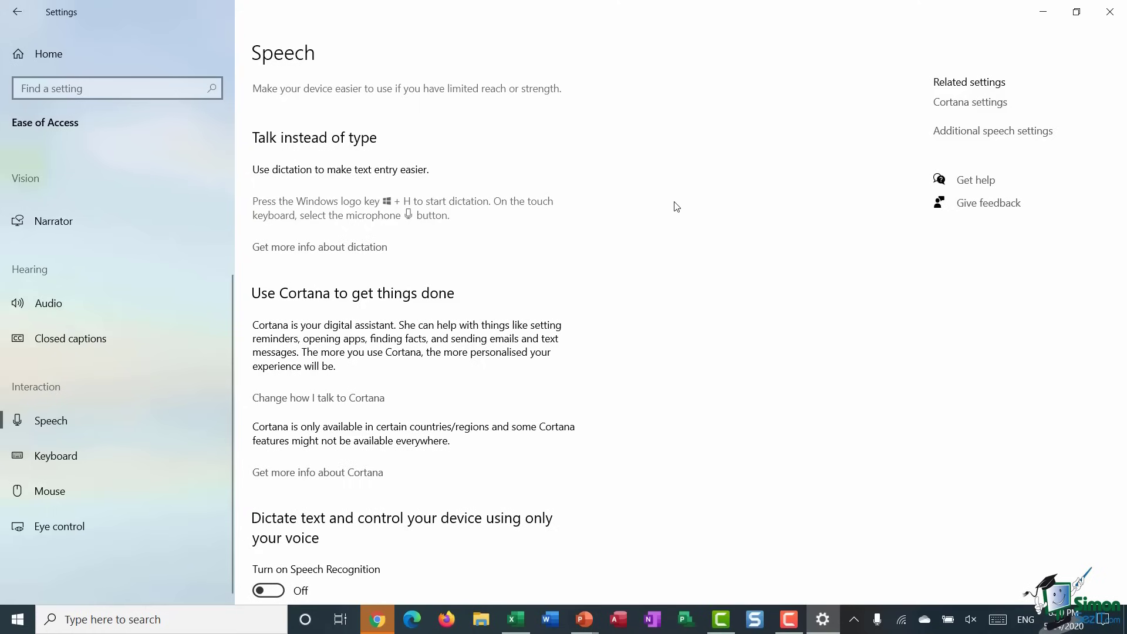
scroll(678, 204, down, 2)
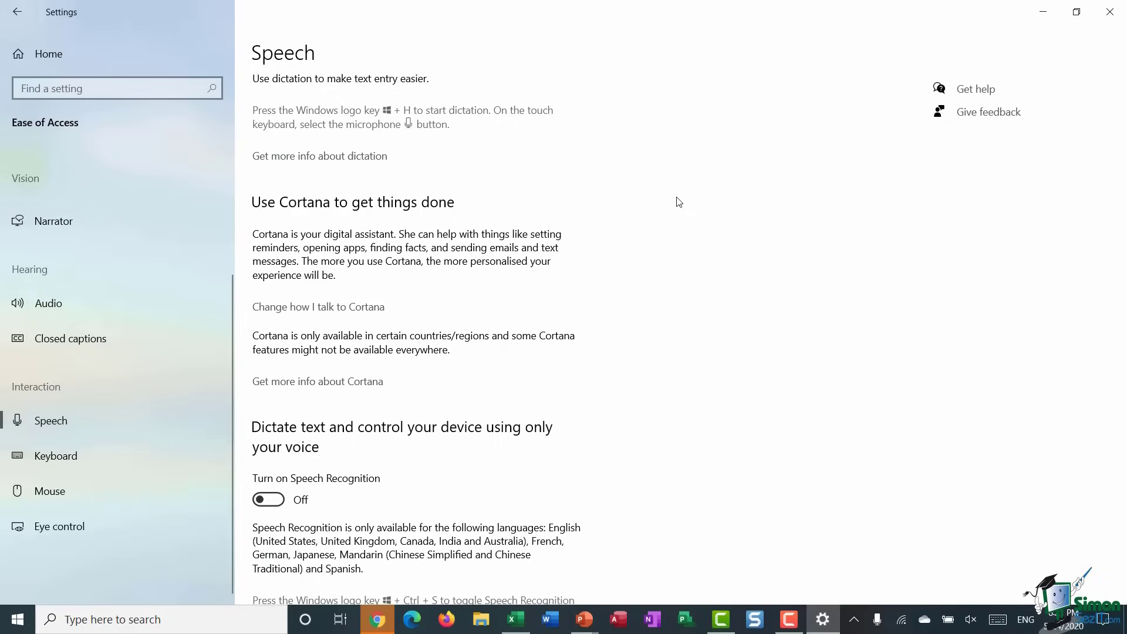
scroll(679, 202, down, 2)
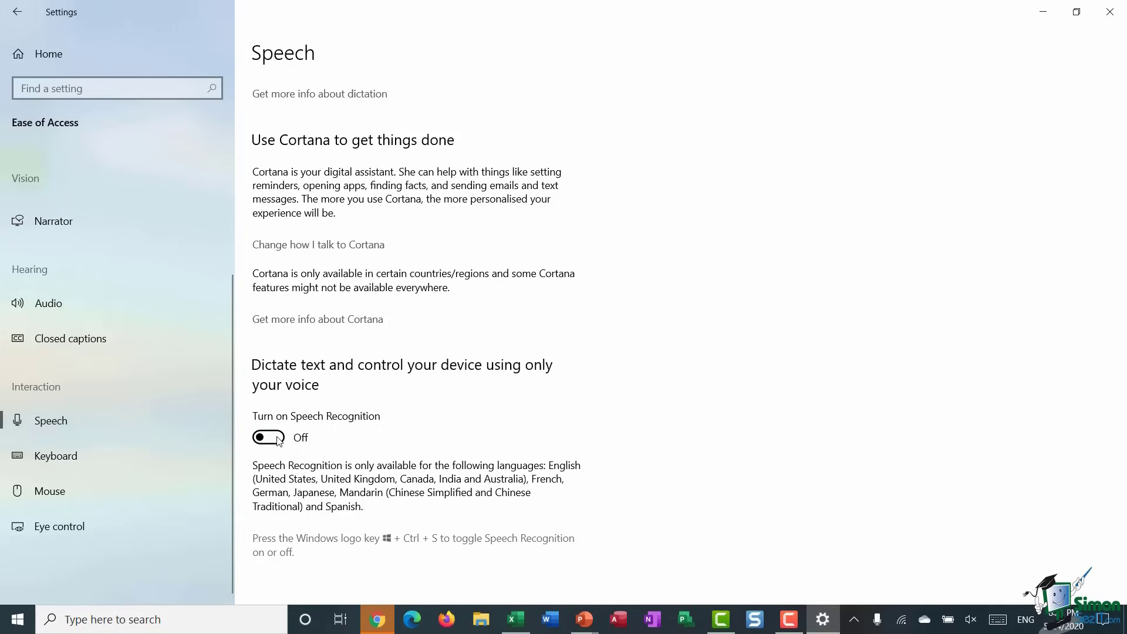
click(59, 458)
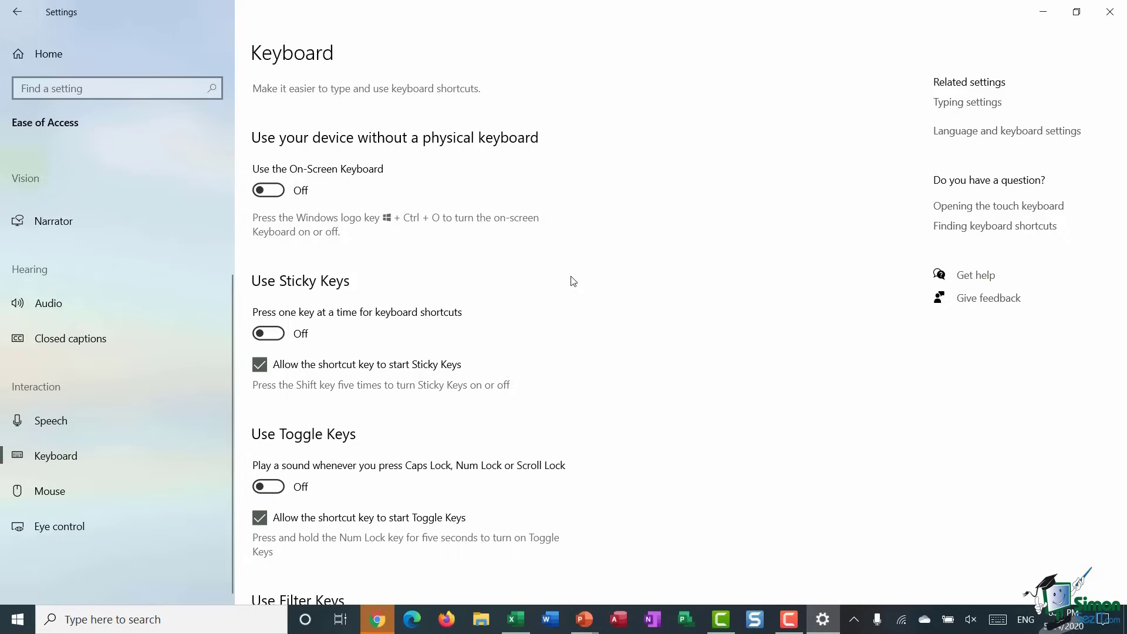
click(268, 190)
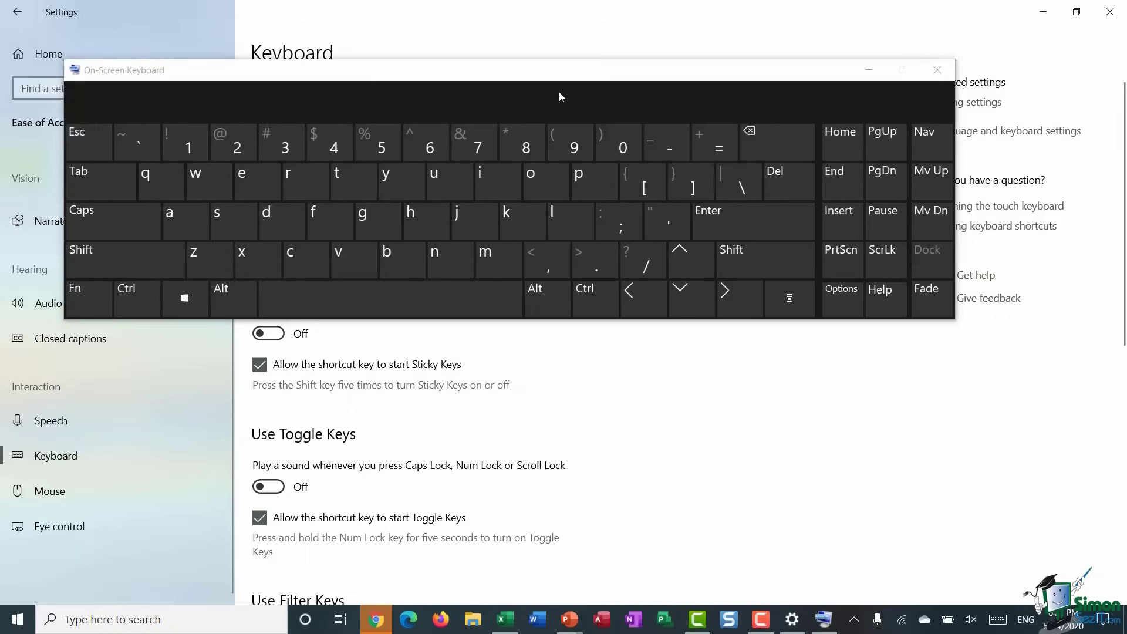
drag(569, 71, 598, 310)
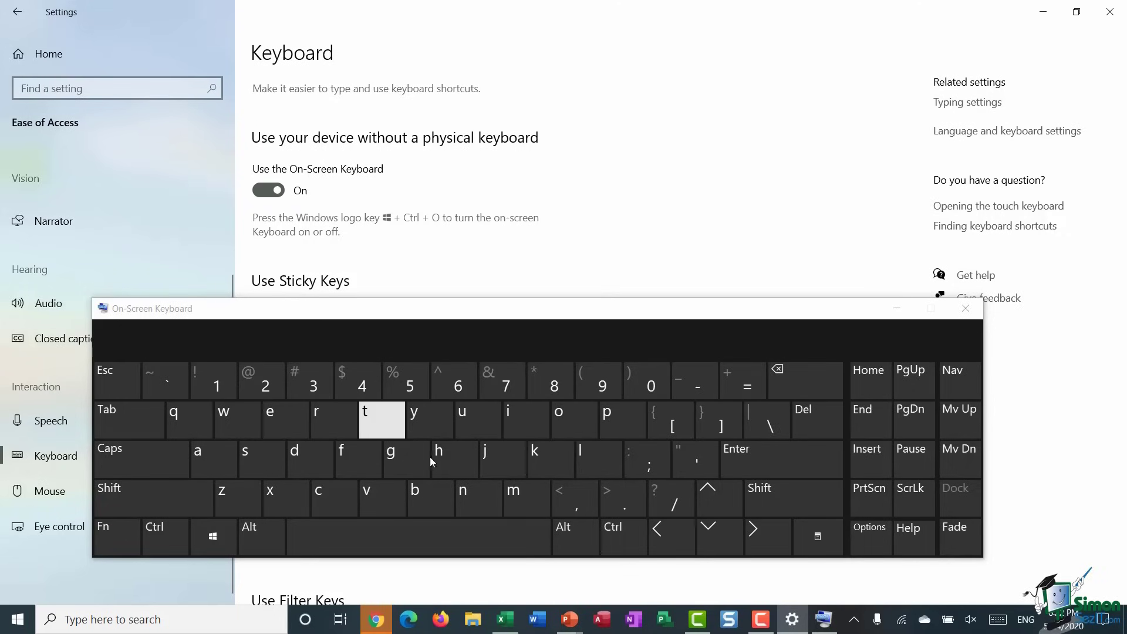
click(968, 310)
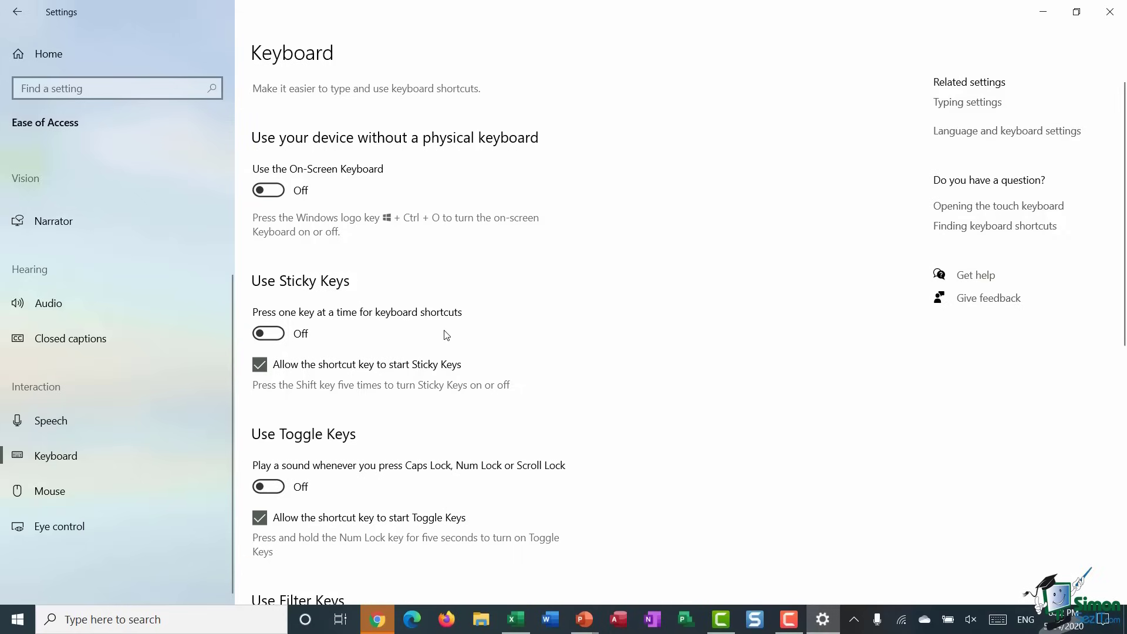
- Switch Sticky Keys on, glance at the desktop, then switch Sticky Keys back off
click(273, 334)
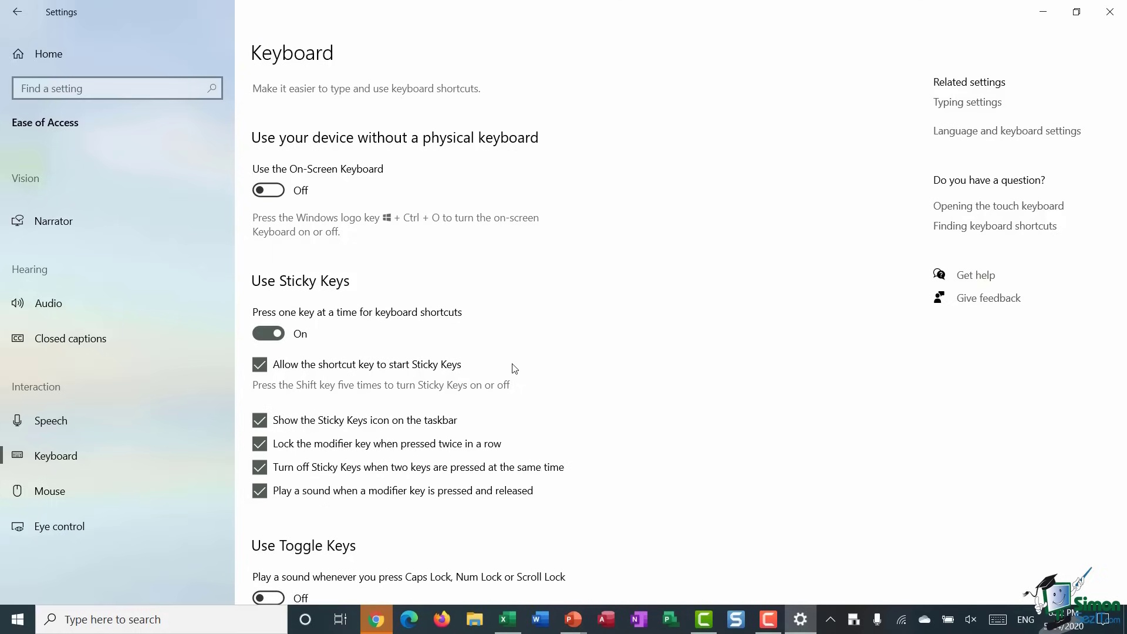
key(super+d)
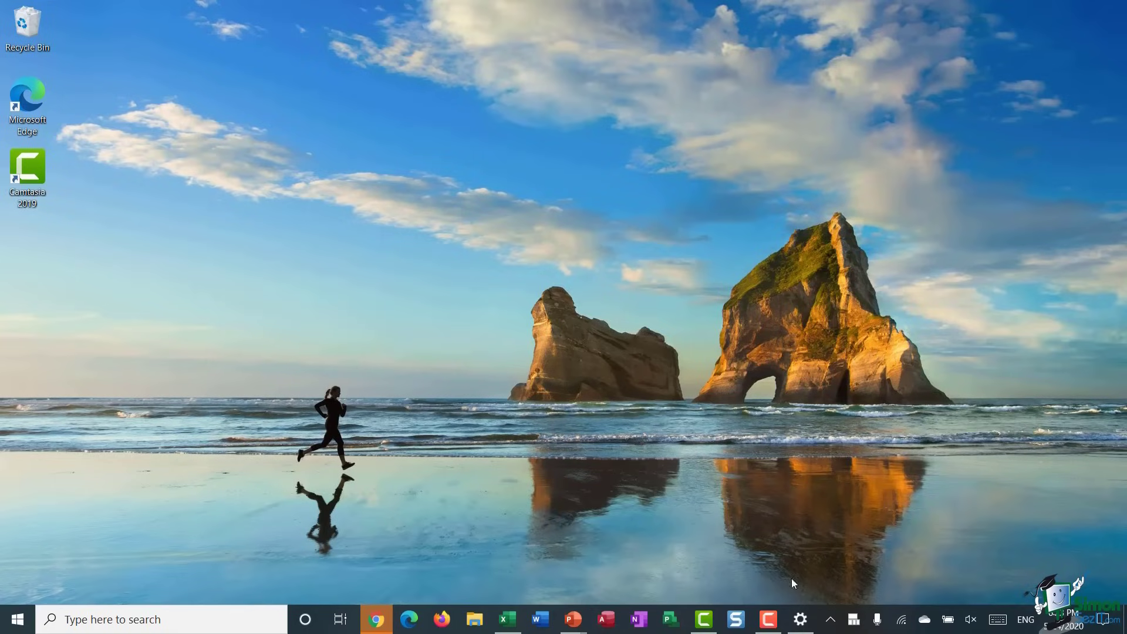
click(800, 619)
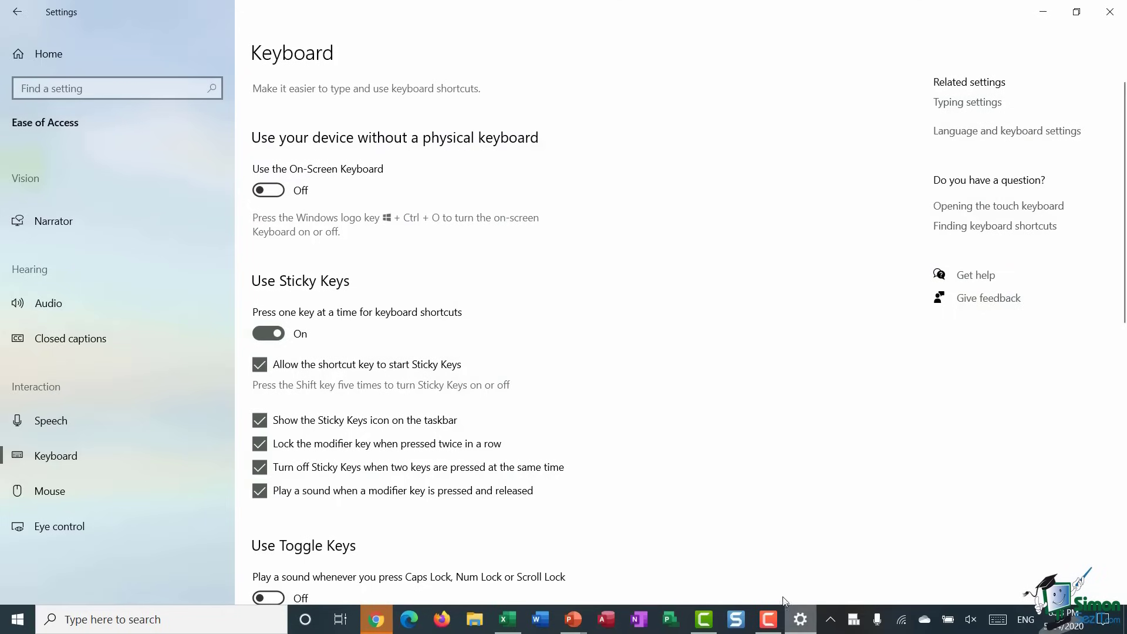
click(263, 334)
- Turn on 'Use the PrtScn button to open screen snipping' and go to the Mouse page
scroll(676, 355, down, 5)
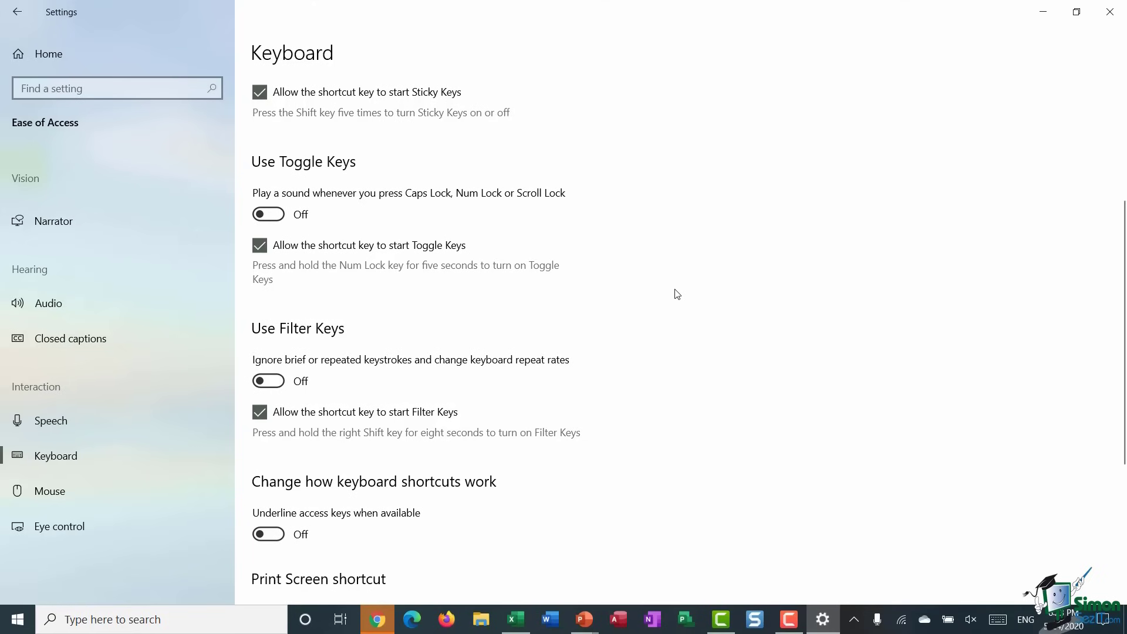
scroll(677, 293, down, 5)
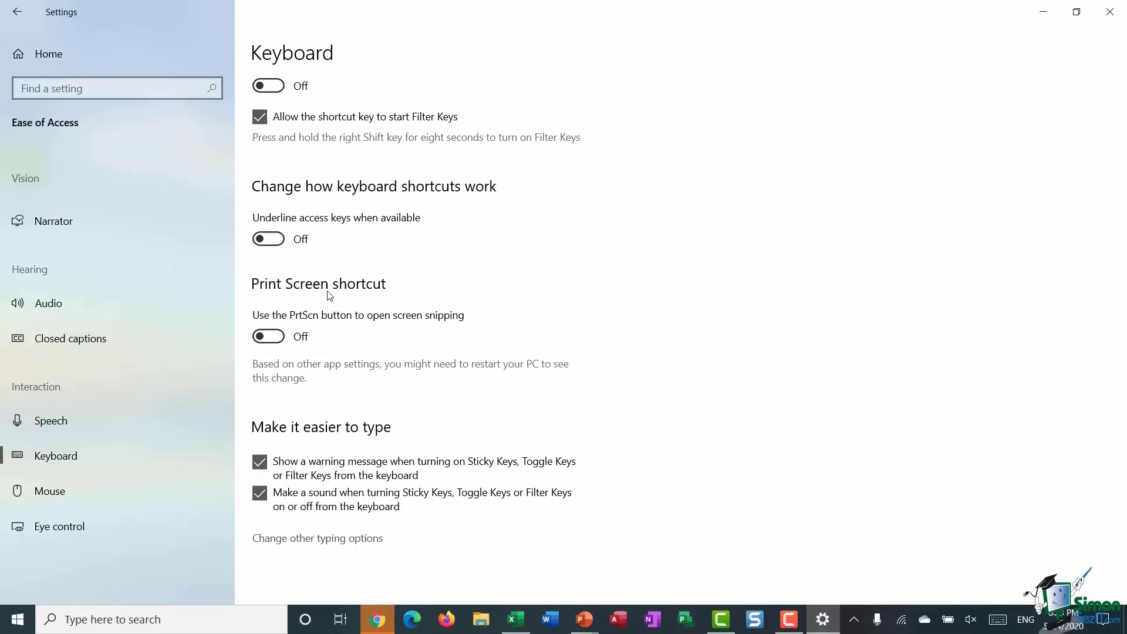
click(268, 337)
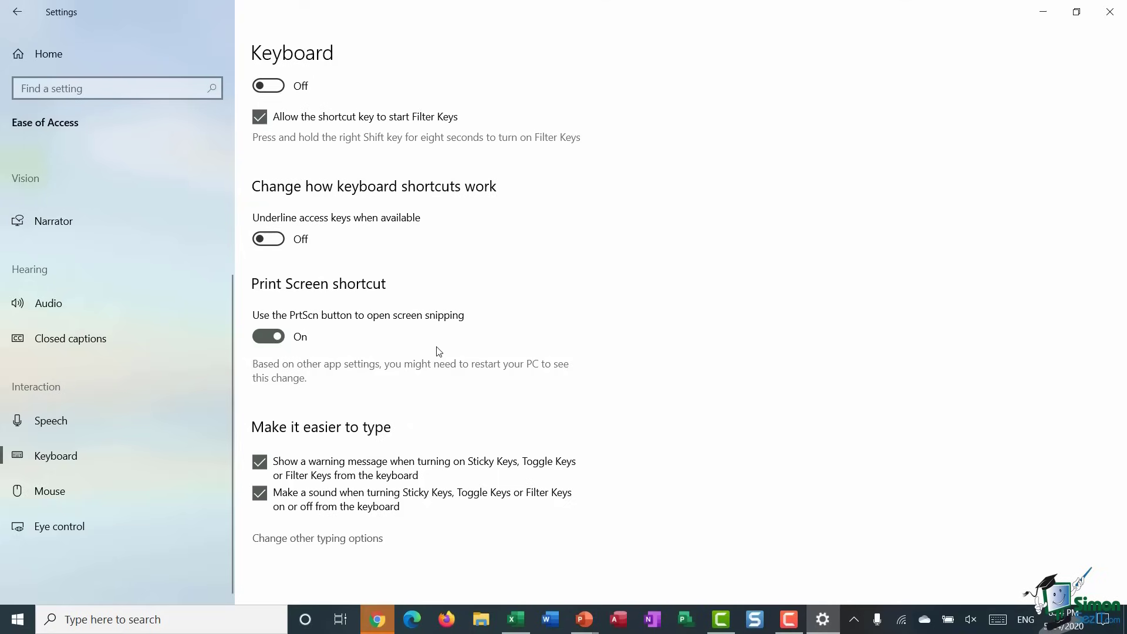
click(60, 495)
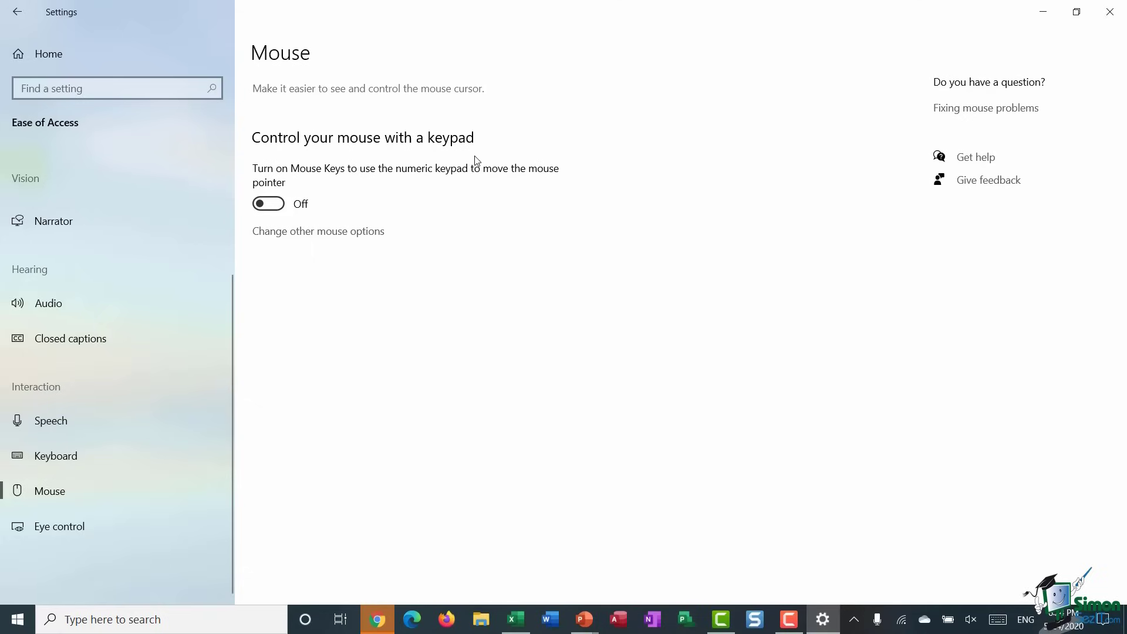
- Toggle Mouse Keys on and back off, view the Eye control page, then close Settings
click(268, 203)
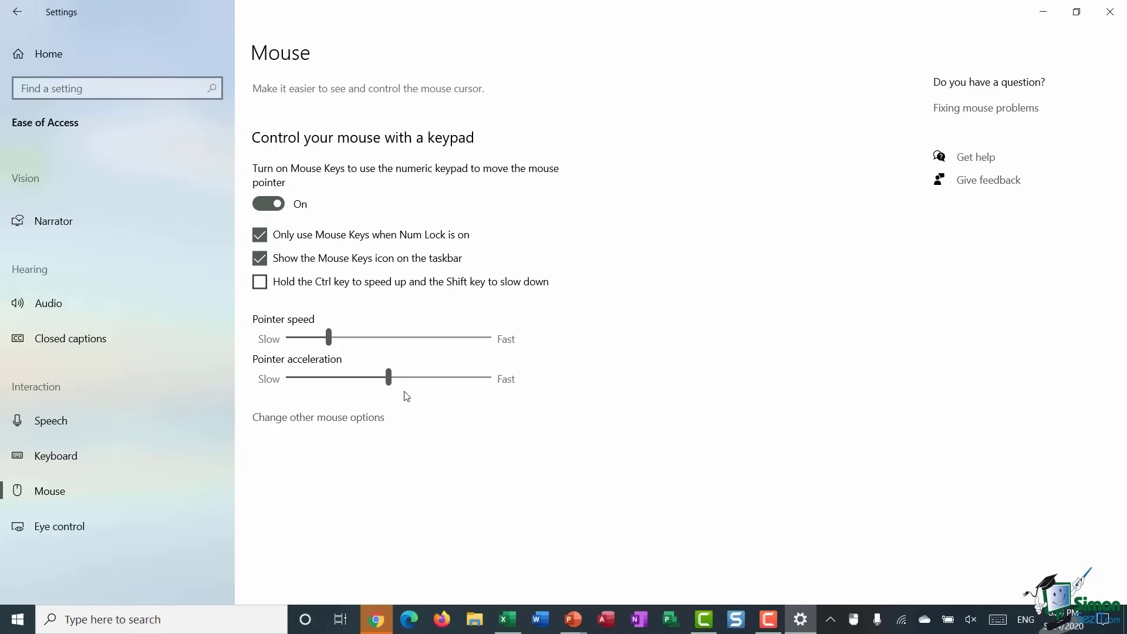
click(268, 203)
click(117, 528)
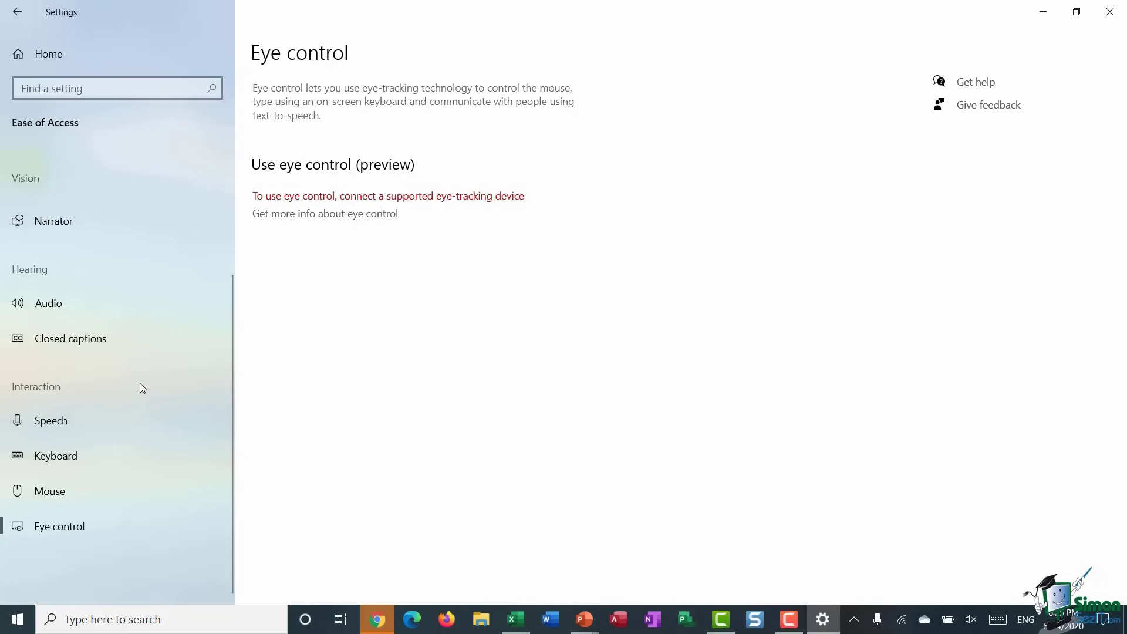
scroll(123, 385, up, 3)
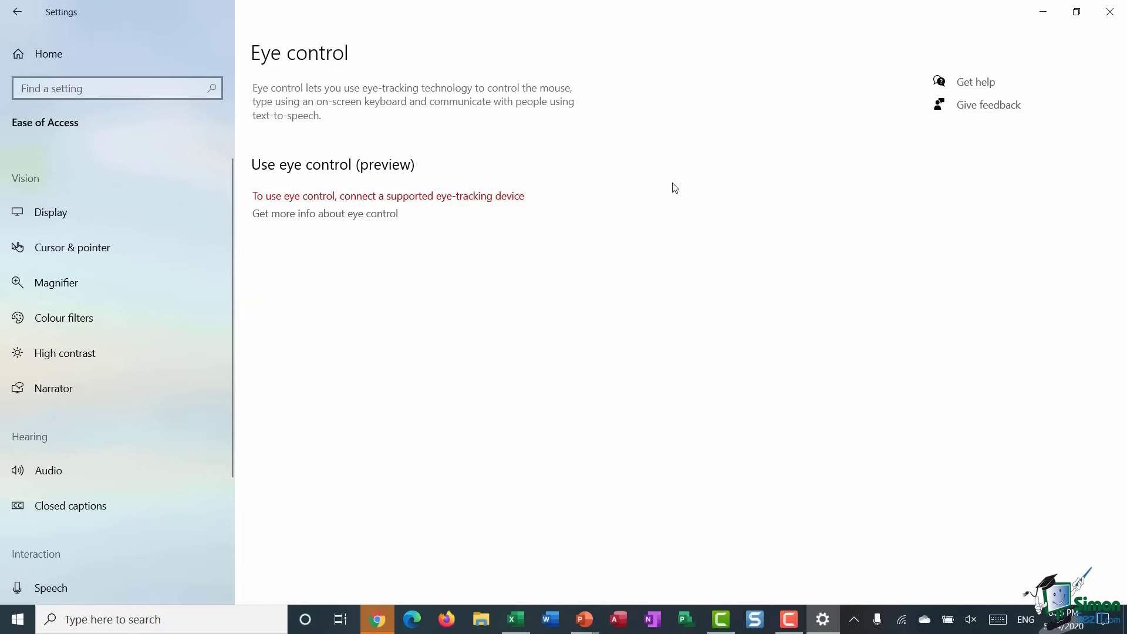
click(1110, 12)
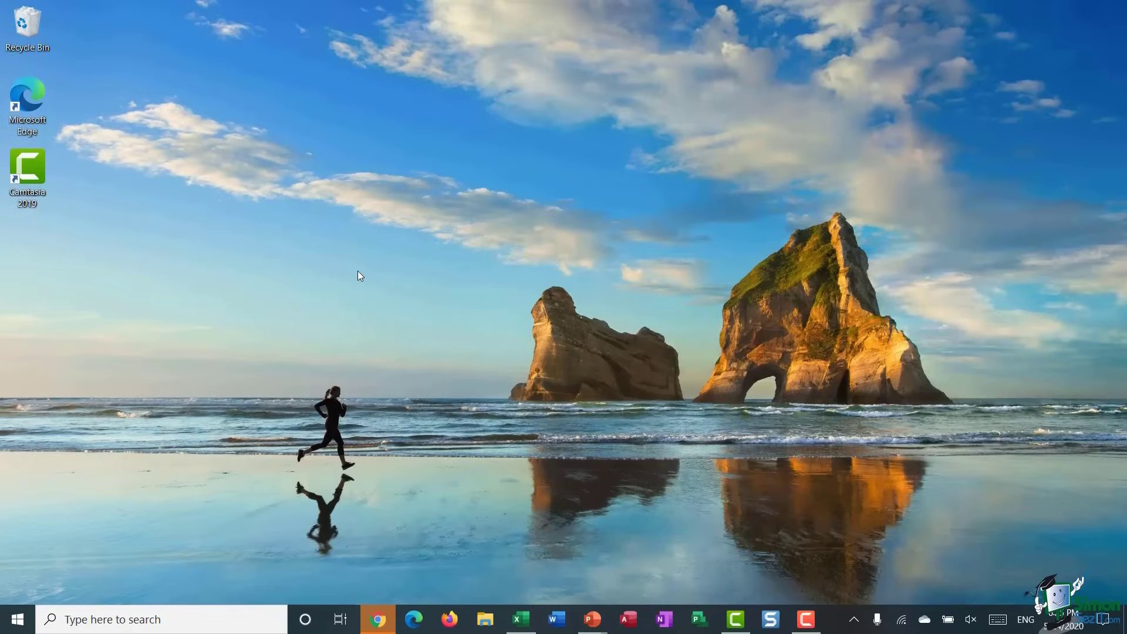
- Open Control Panel via search and start Ease of Access 'Let Windows suggest settings'
click(72, 620)
text(control panel)
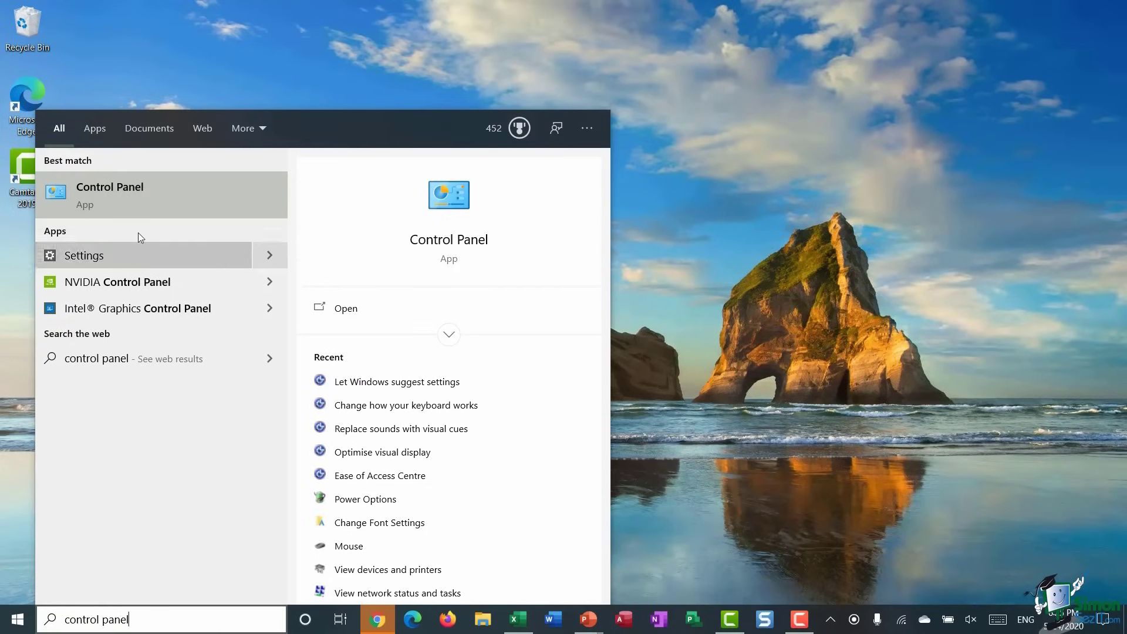
click(152, 201)
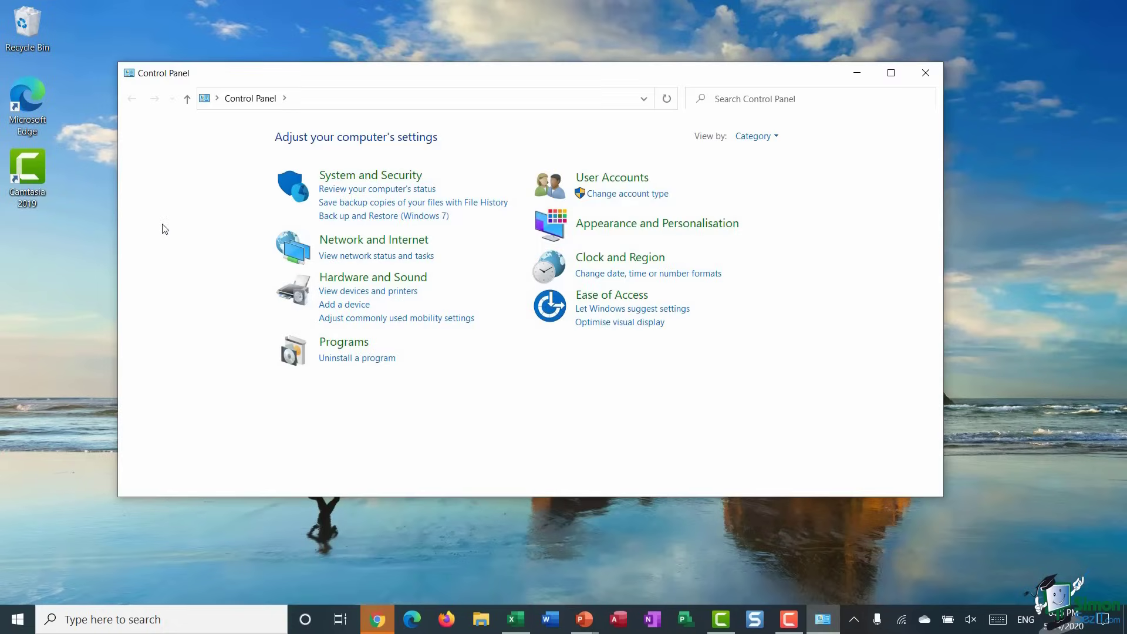
click(605, 302)
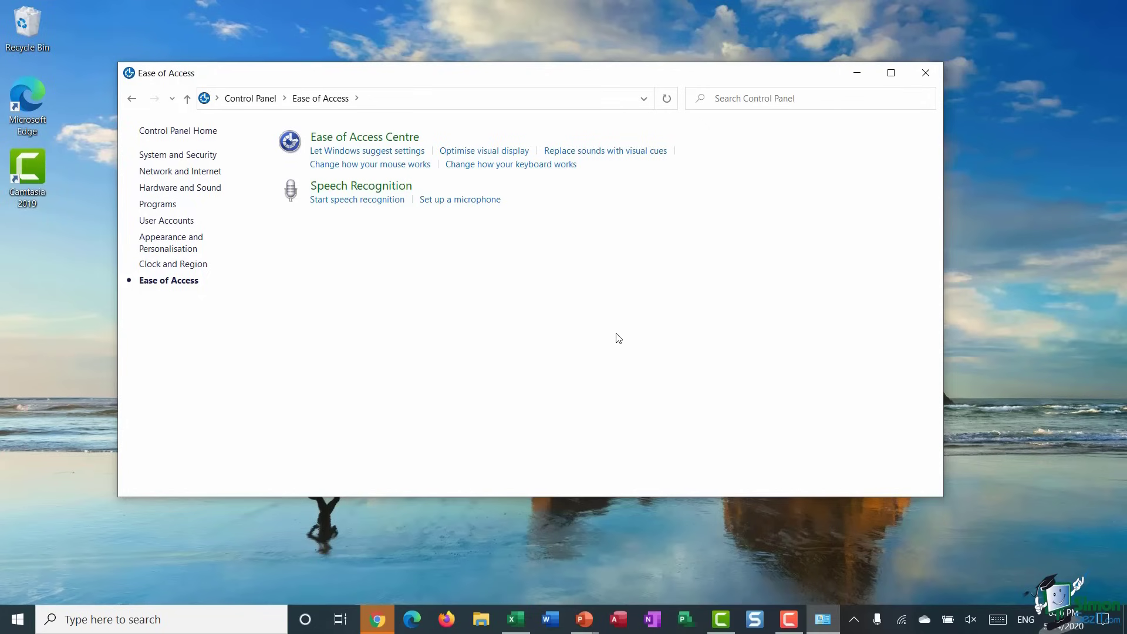
click(343, 151)
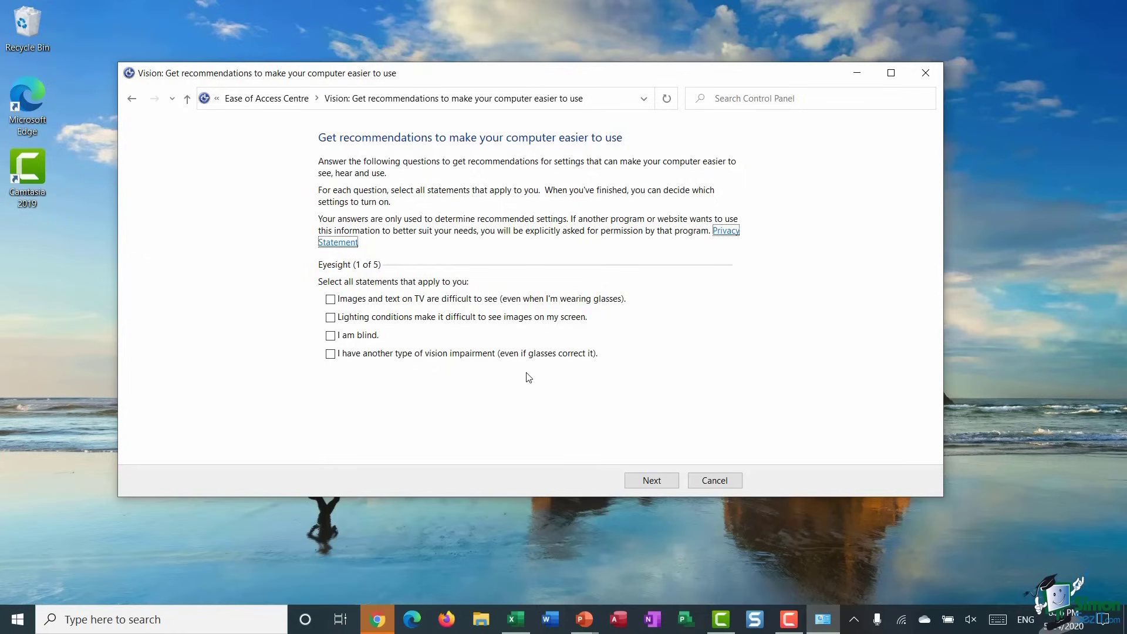
- Tick the first two Eyesight statements, go to Dexterity, cancel the questionnaire and close Control Panel
click(330, 299)
click(330, 317)
click(652, 480)
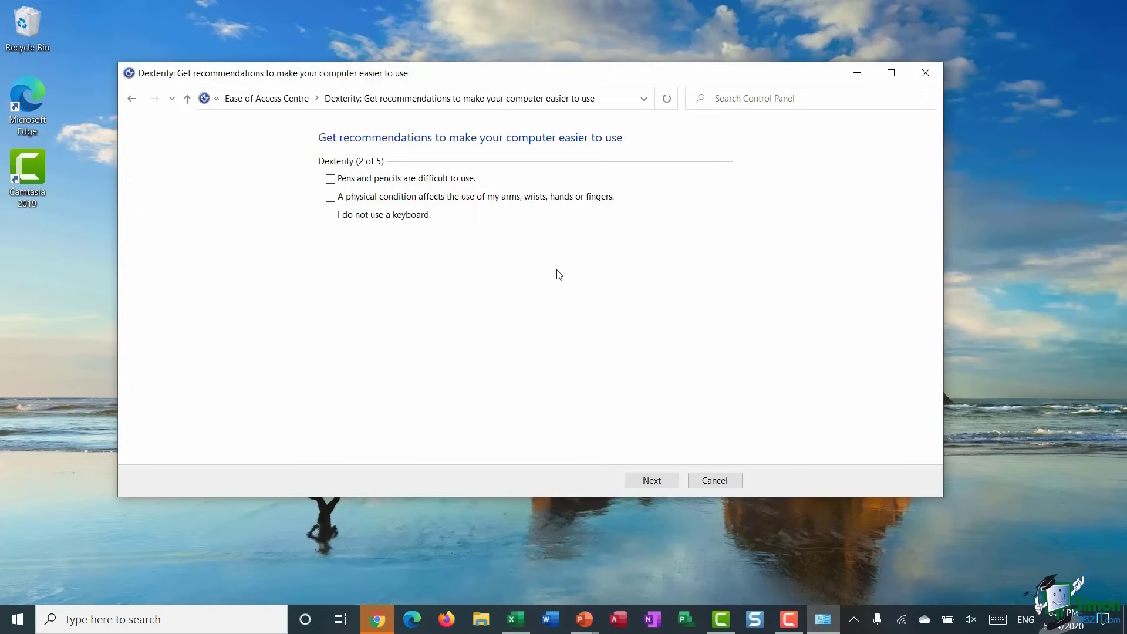
click(716, 485)
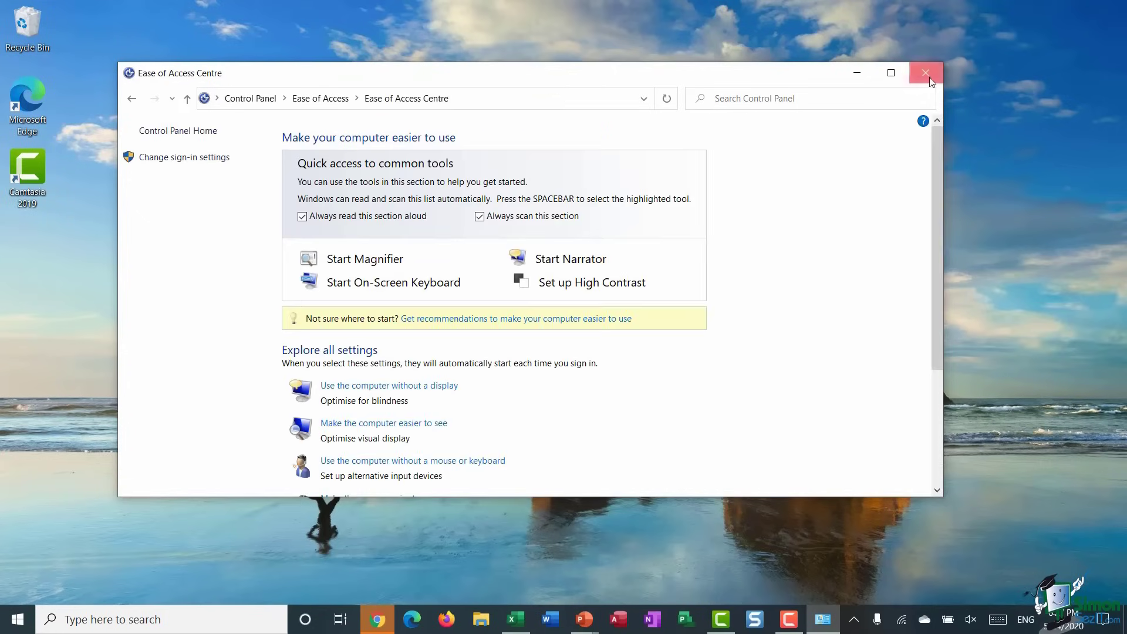
click(926, 73)
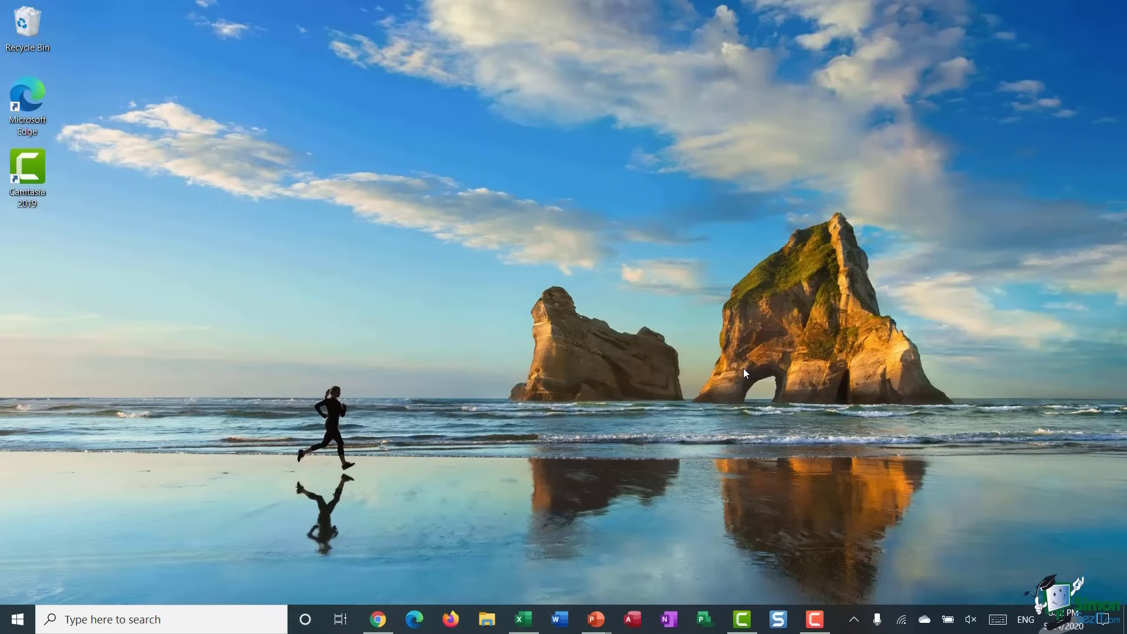
click(17, 622)
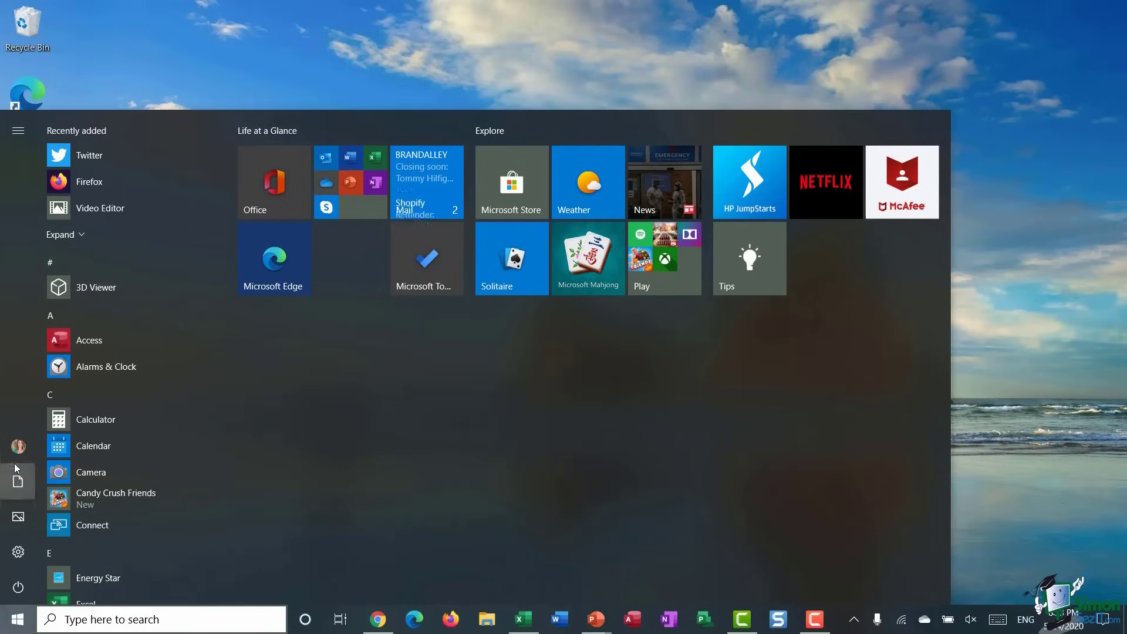
mouse_move(41, 450)
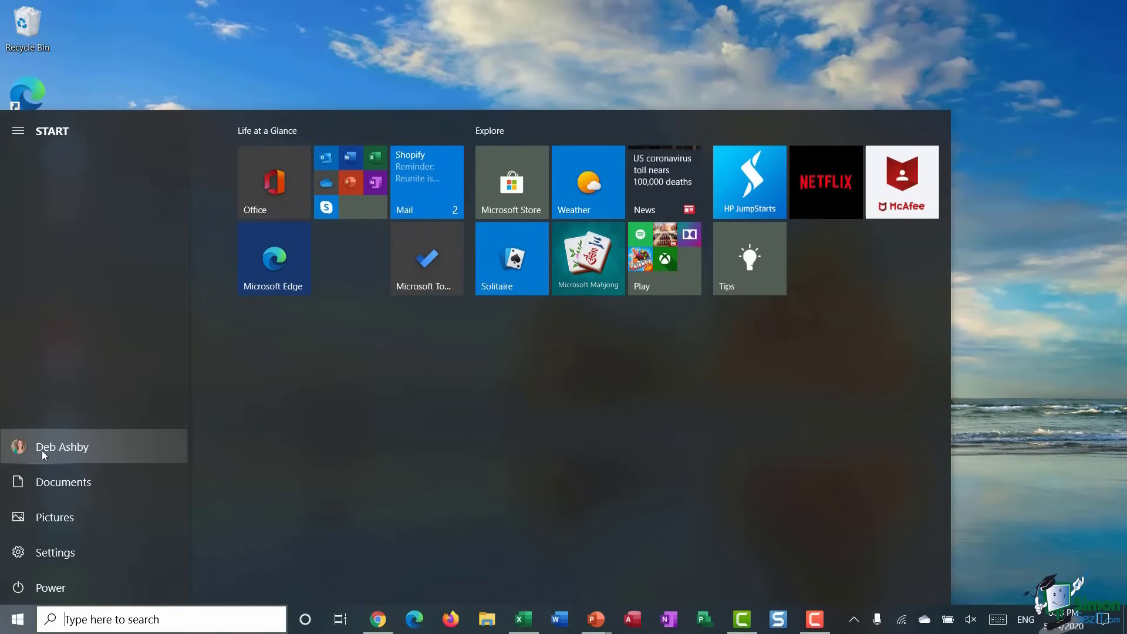
click(42, 449)
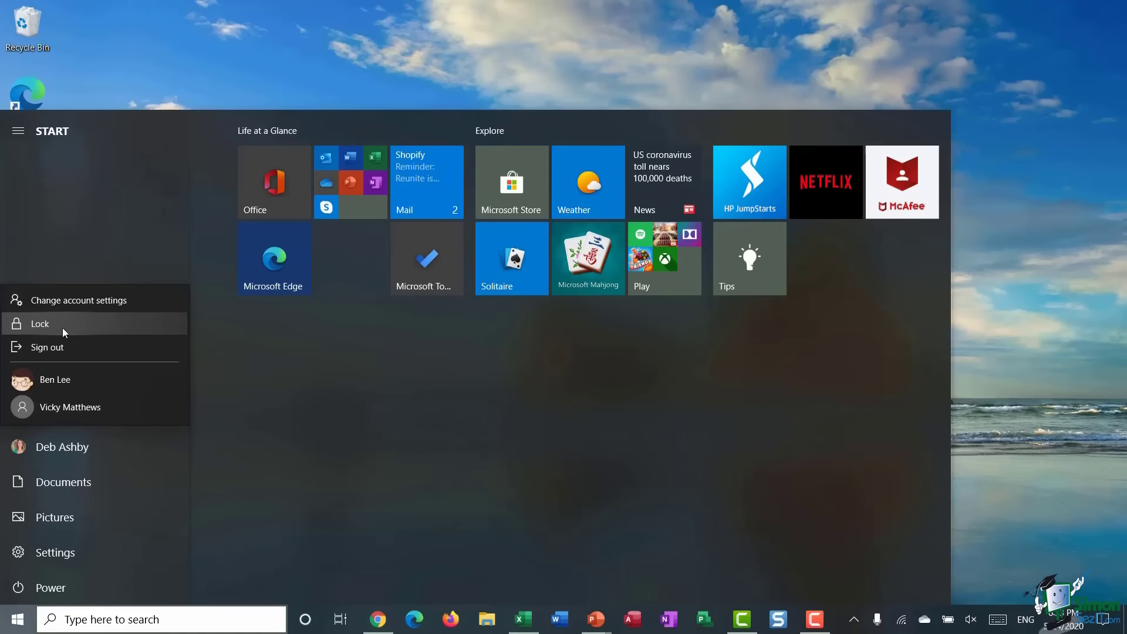
click(62, 325)
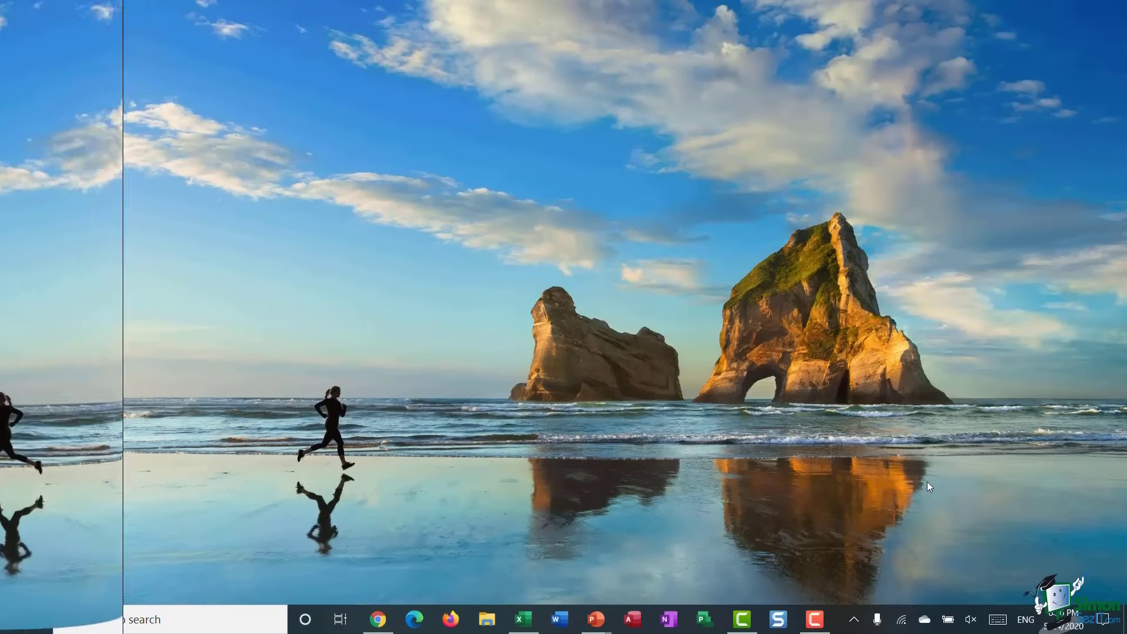
right_click(927, 481)
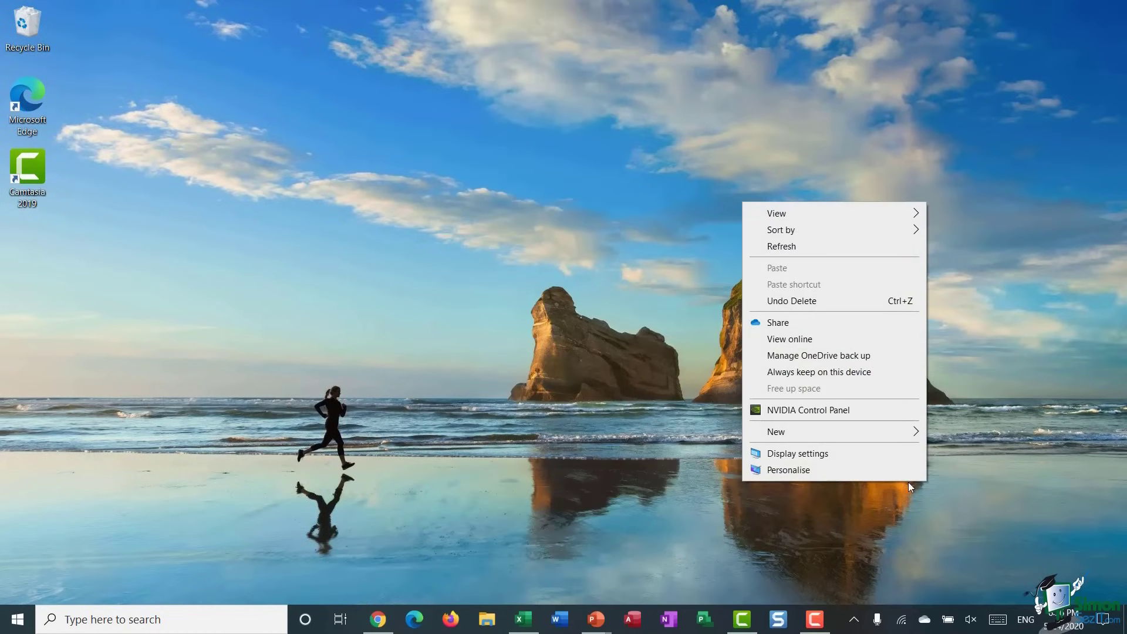
- Choose Personalise from the desktop menu and show the Lock screen page
click(830, 471)
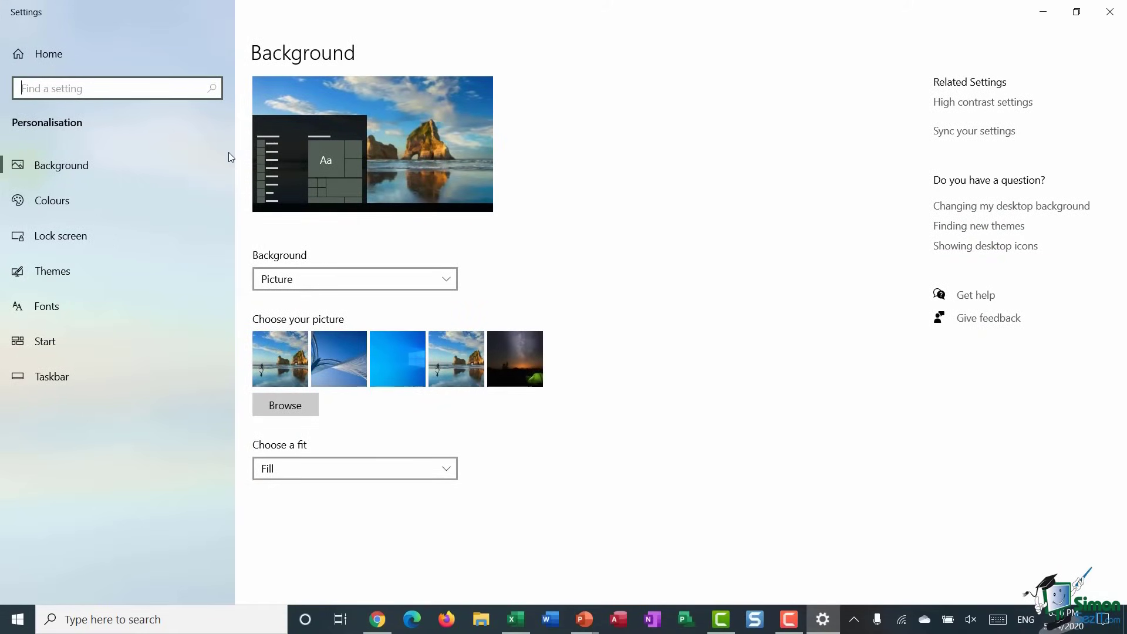
click(72, 239)
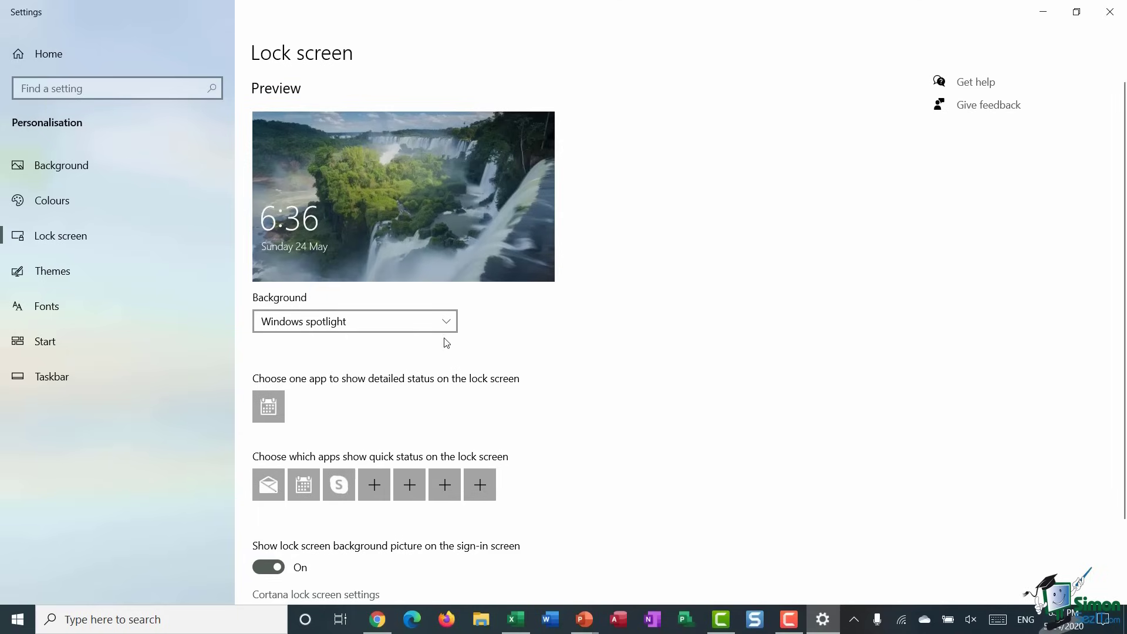
click(450, 322)
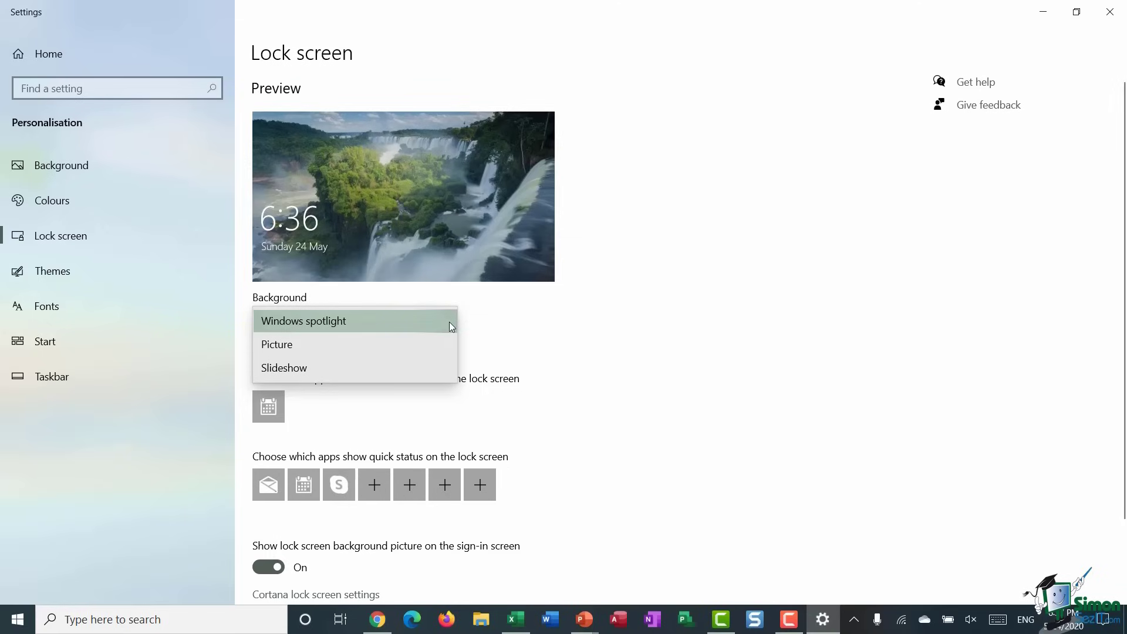
click(349, 344)
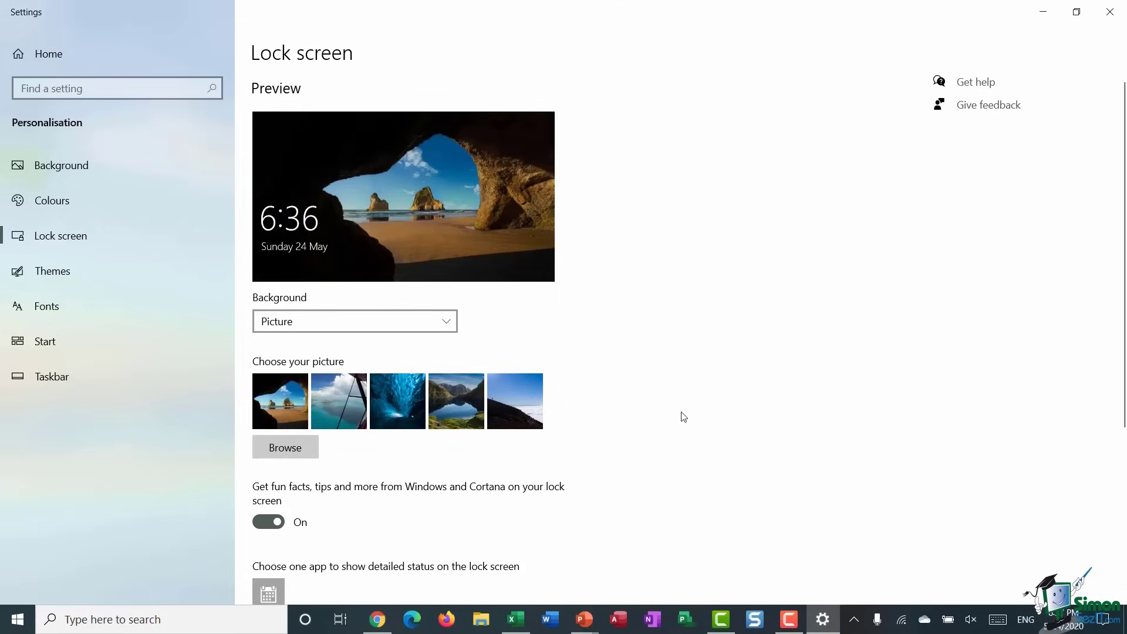
click(340, 403)
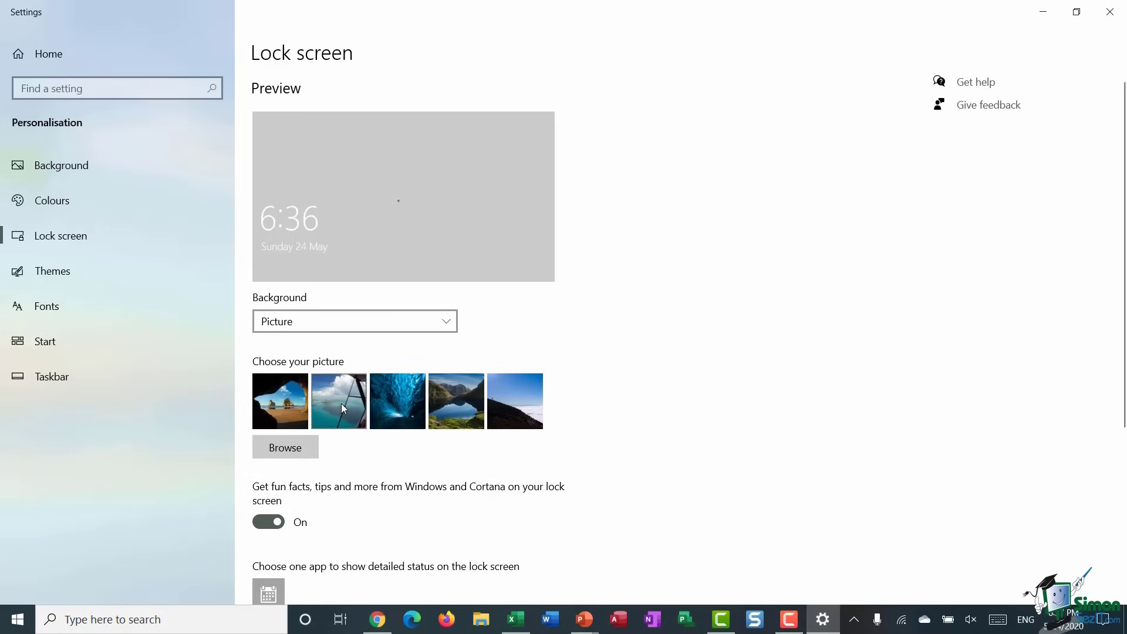
click(397, 402)
click(445, 400)
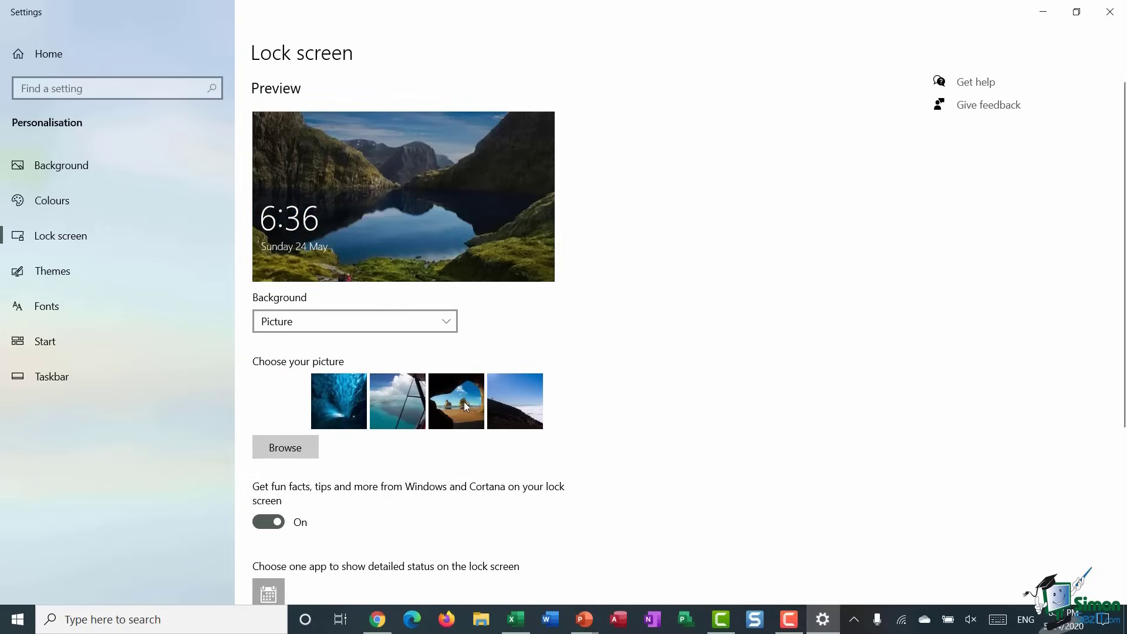
click(505, 404)
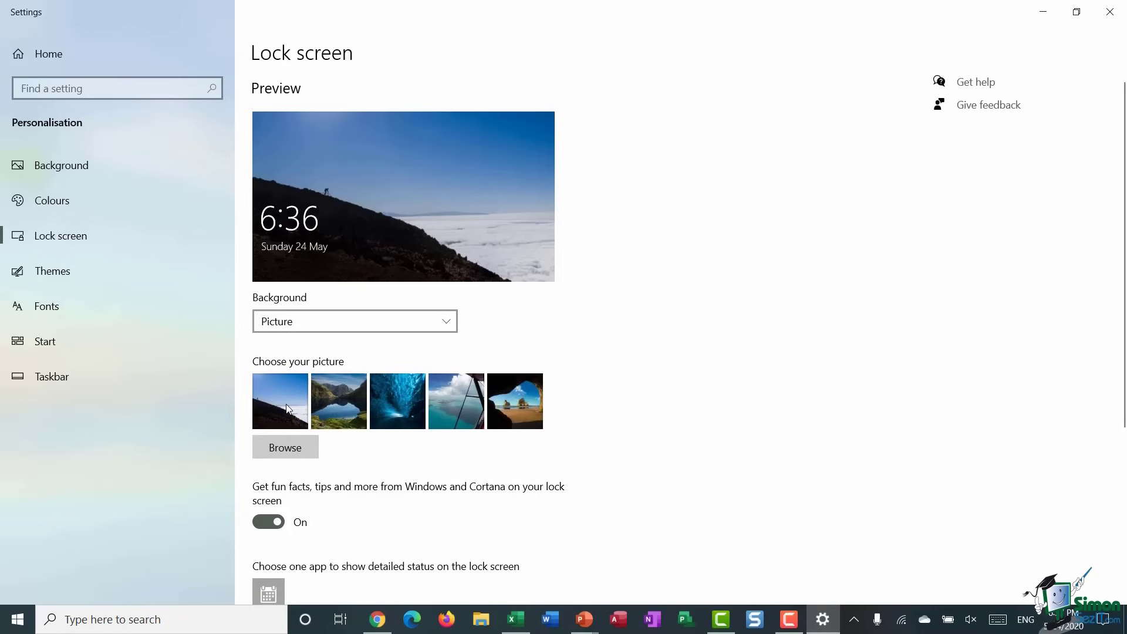
click(345, 397)
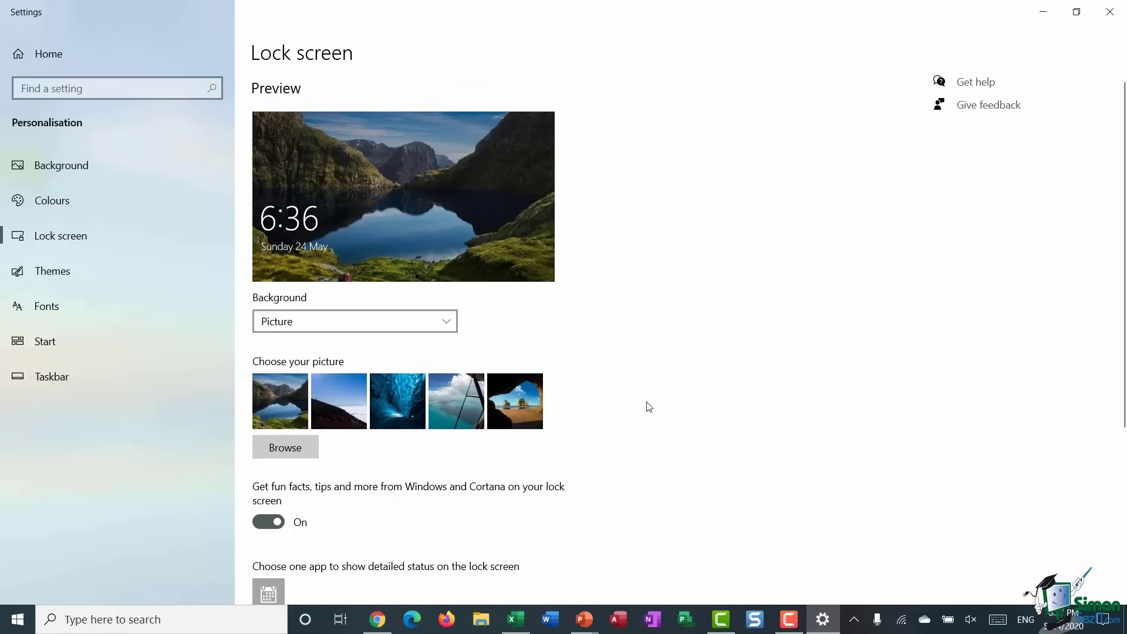
click(287, 449)
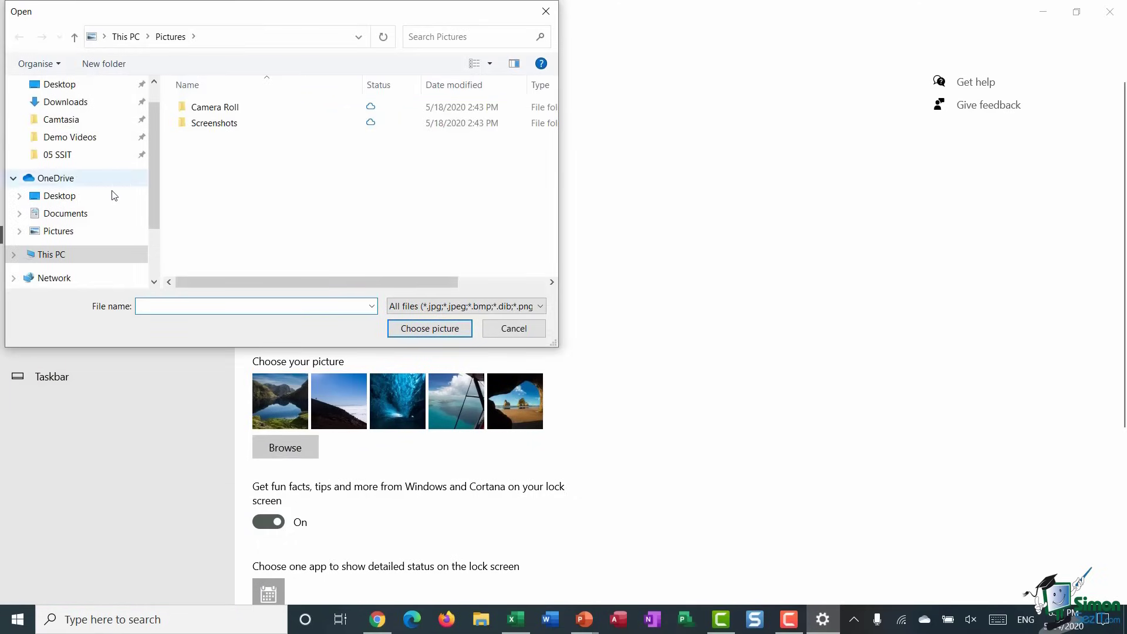
click(515, 333)
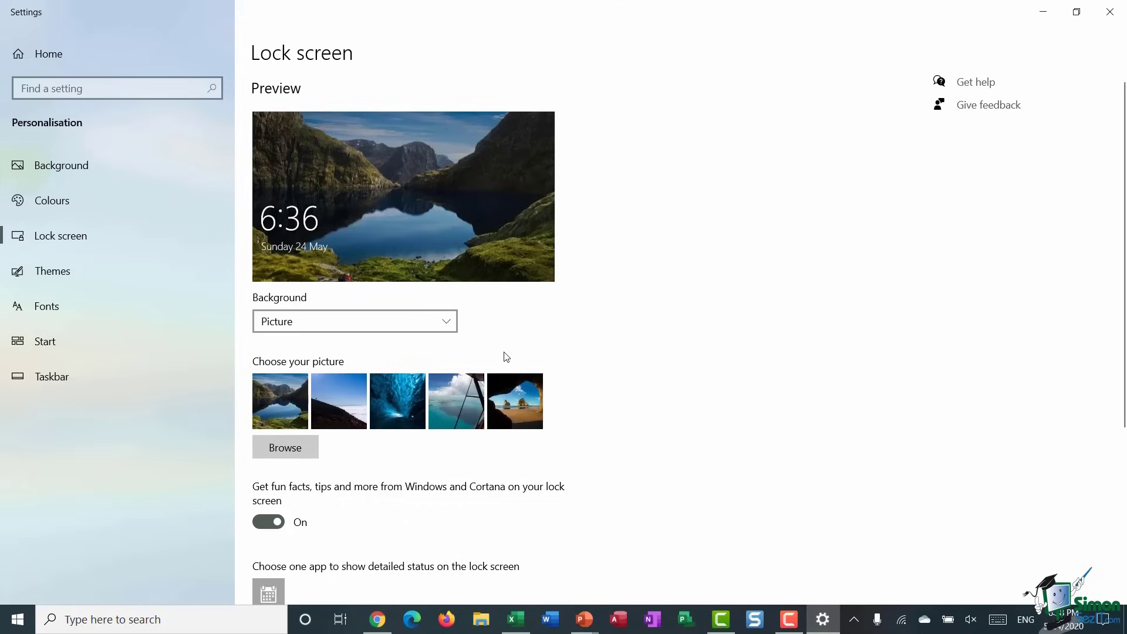
click(448, 323)
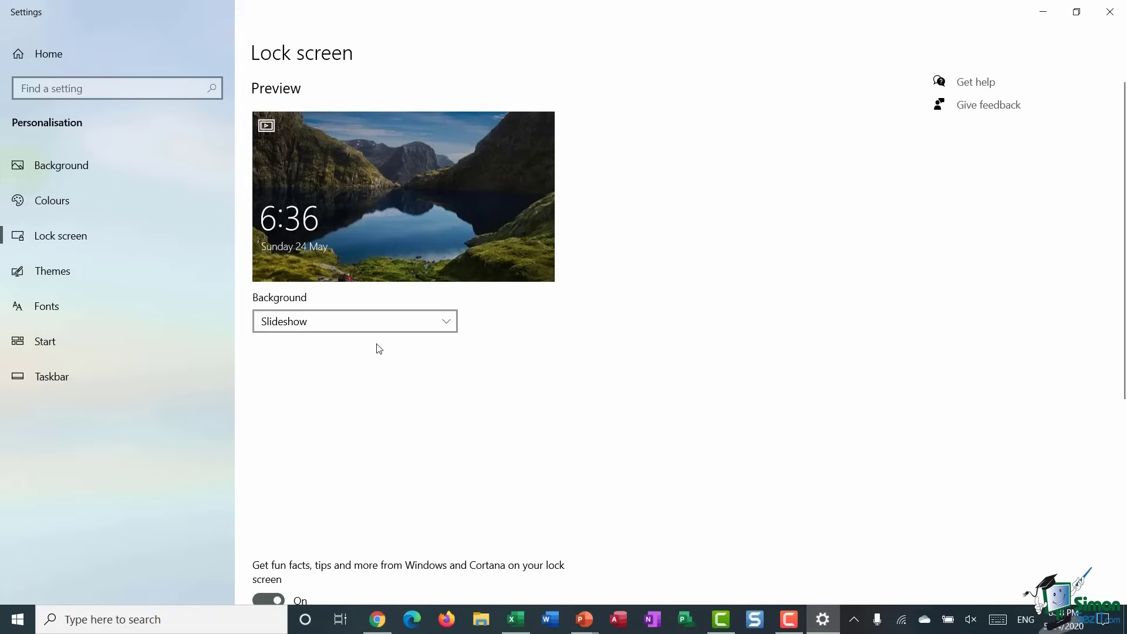
- Make the lock screen background a Slideshow of the Pictures albums, cancelling the extra folder
click(378, 348)
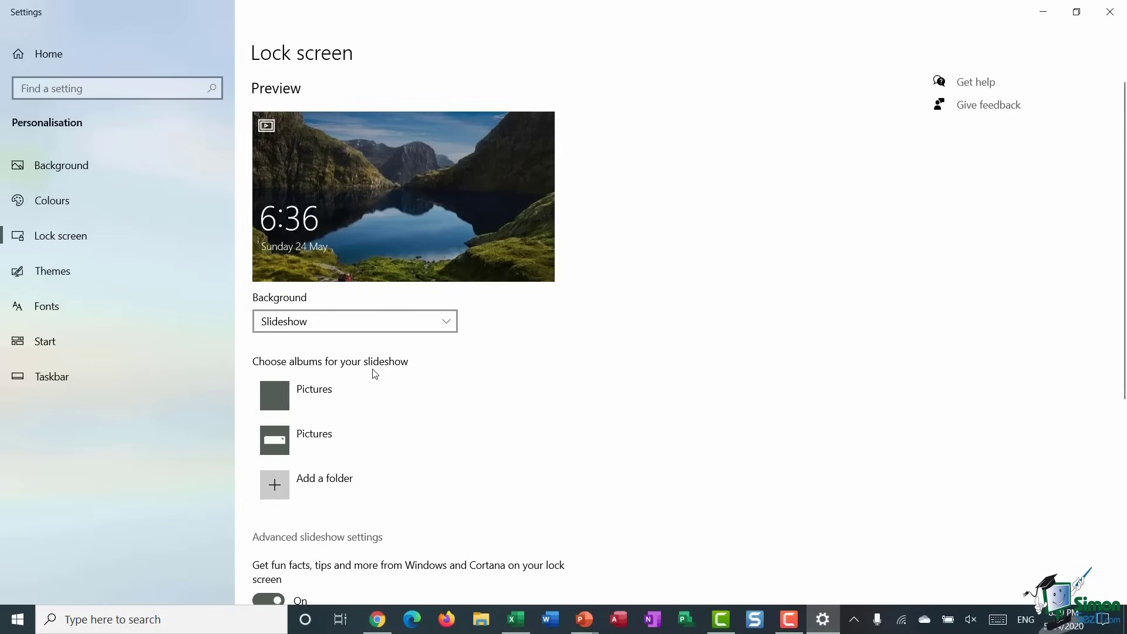
click(343, 384)
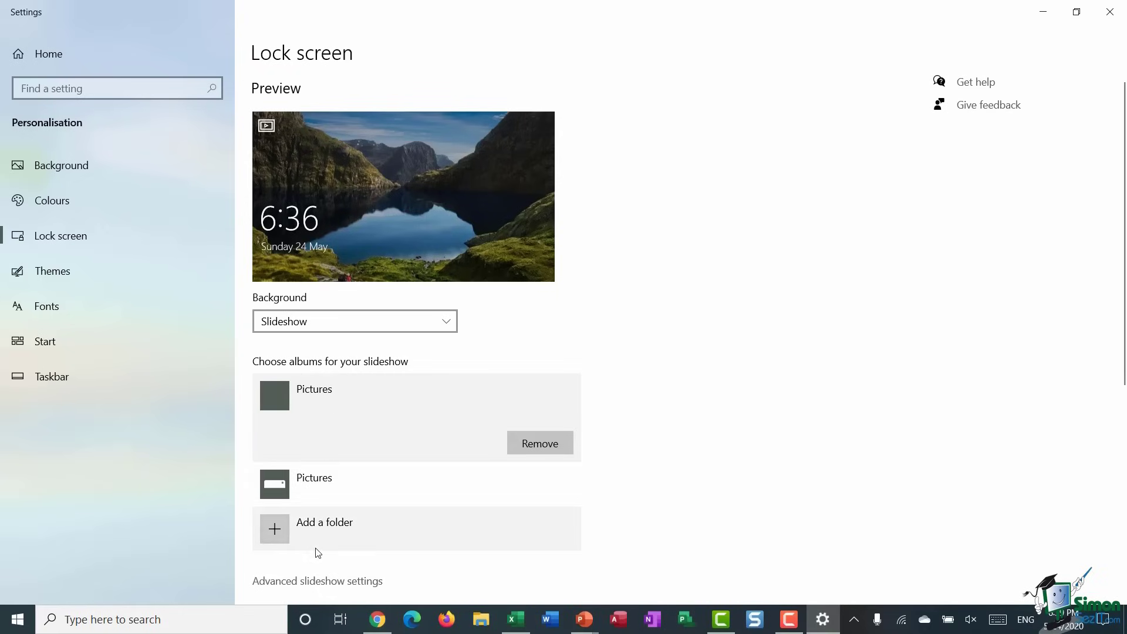
click(339, 536)
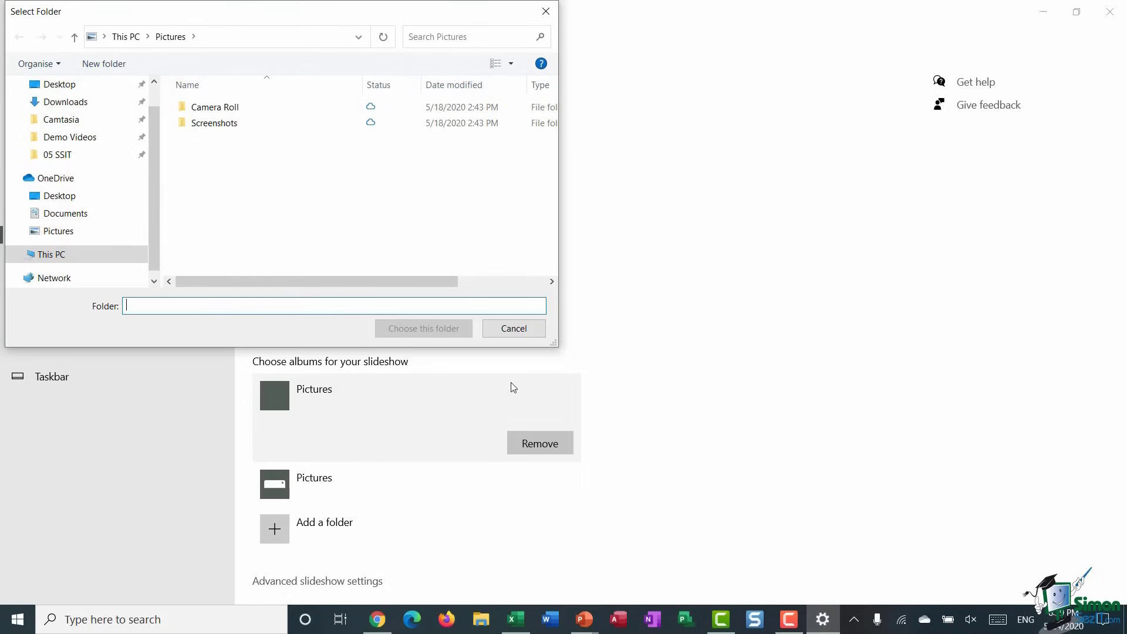
click(516, 329)
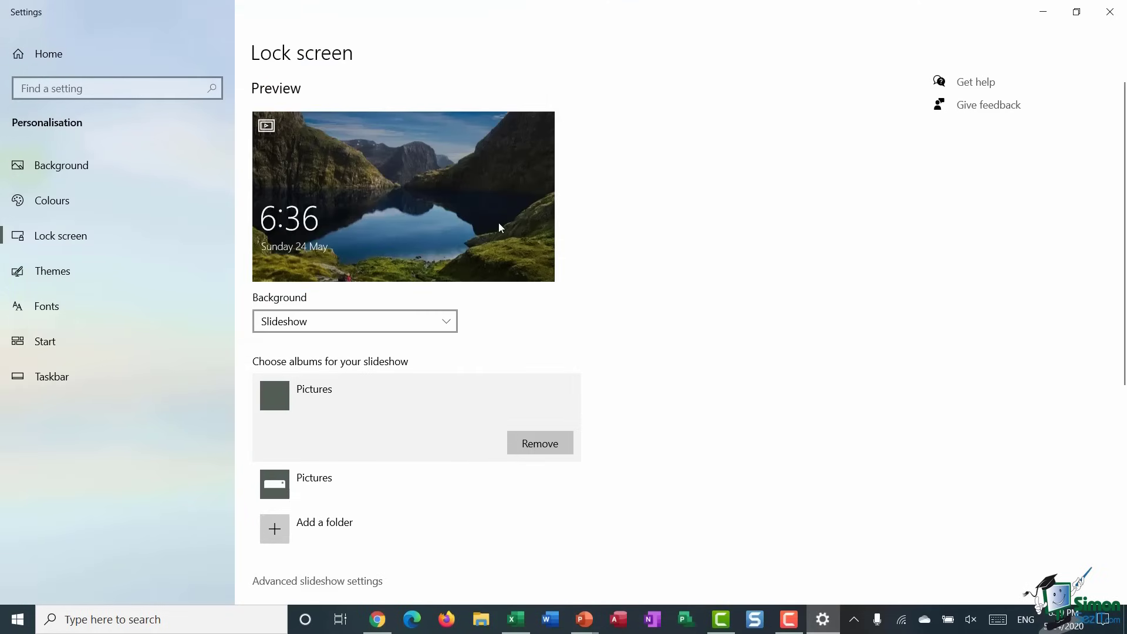
click(446, 322)
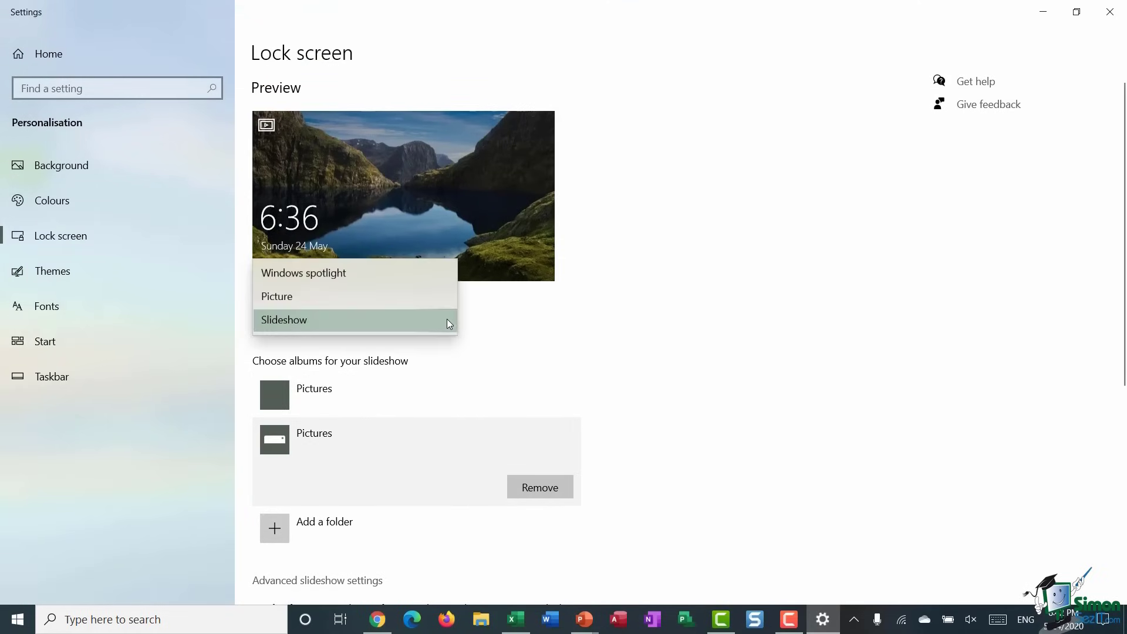
- Set the lock screen to Picture using SimonSezIT-Win10-Exercise-03-02.jpg, the hot-air balloons photo
click(315, 293)
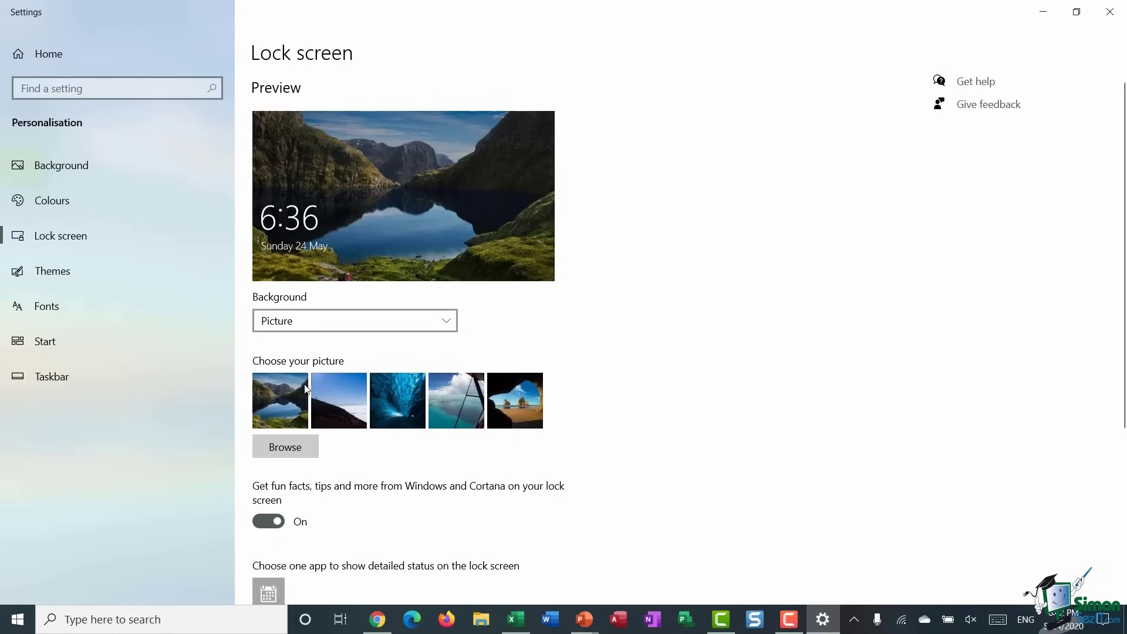
click(293, 447)
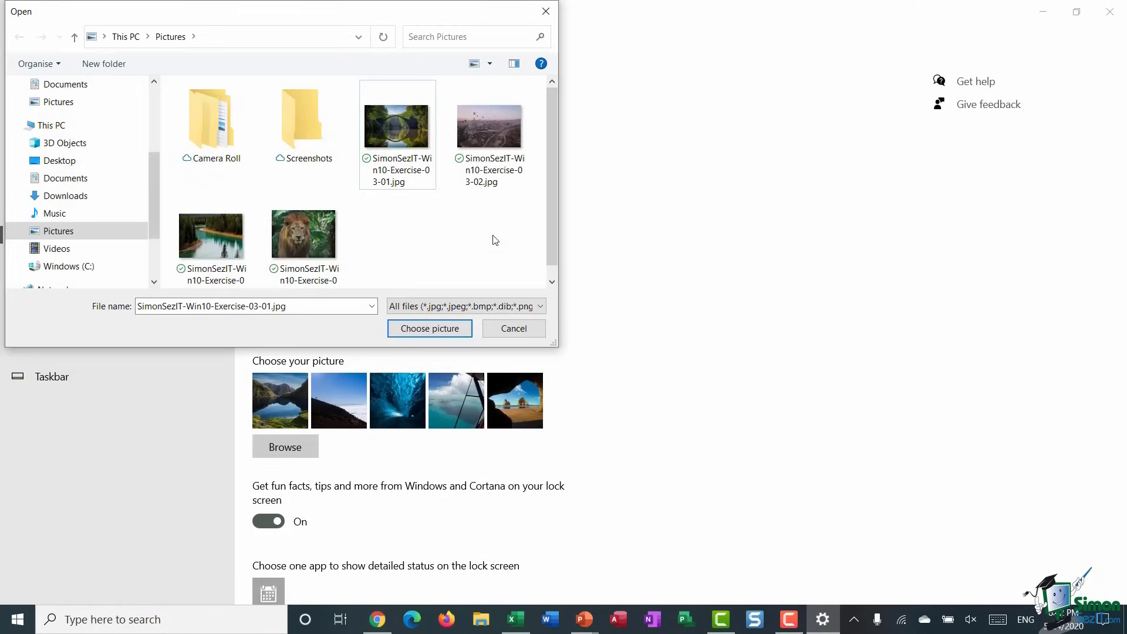
click(482, 125)
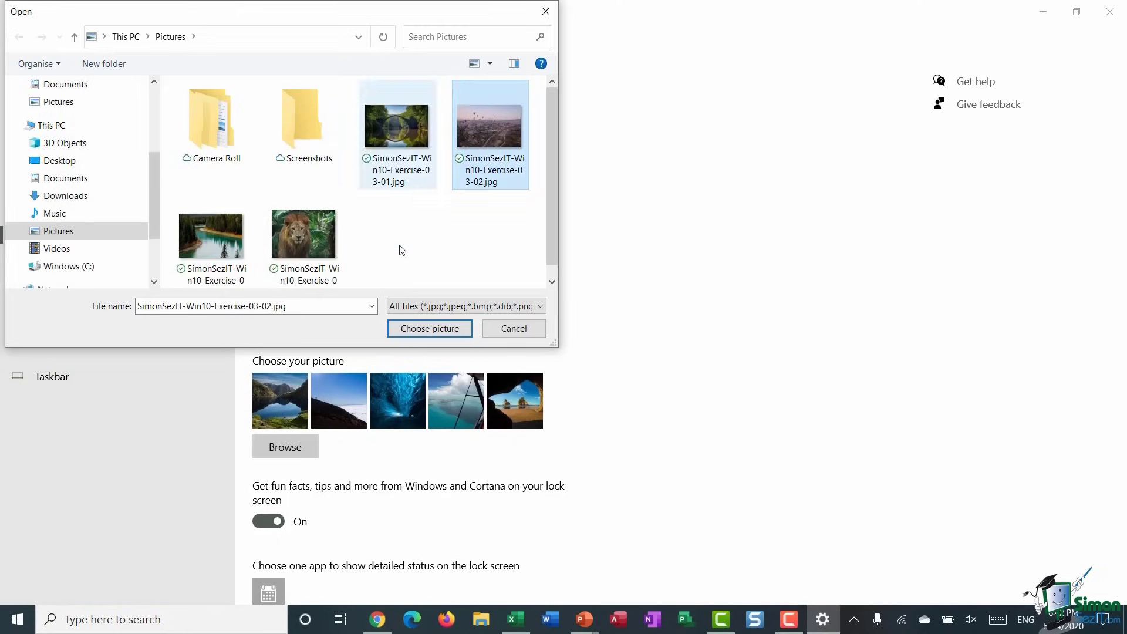
click(435, 329)
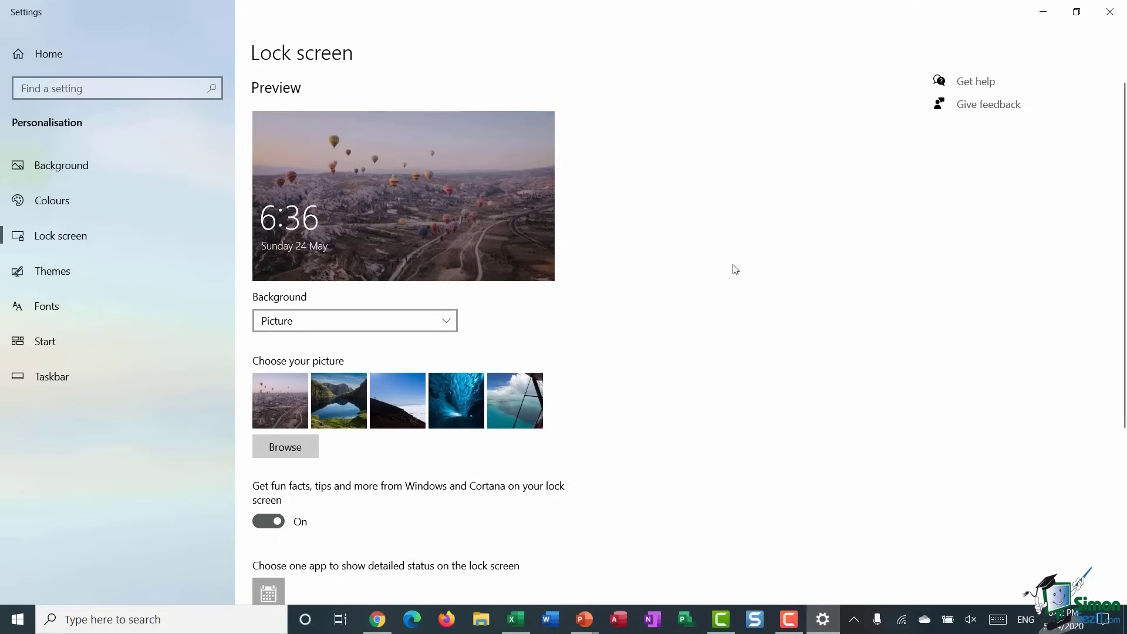
scroll(738, 263, down, 5)
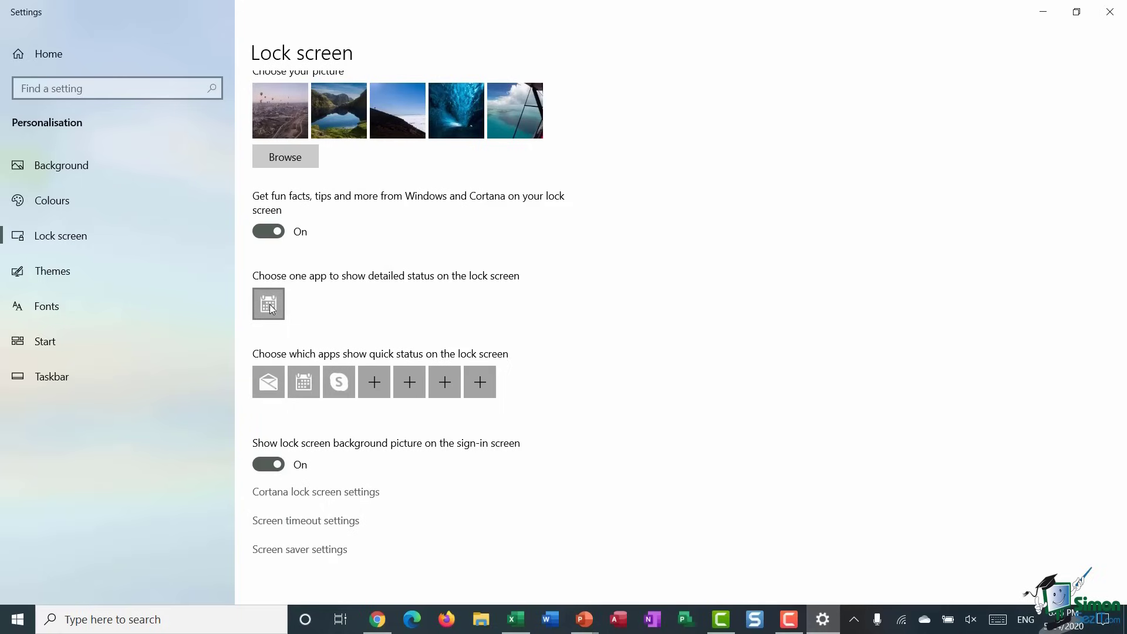
- Replace Calendar with Weather as the lock screen's detailed-status app
click(269, 305)
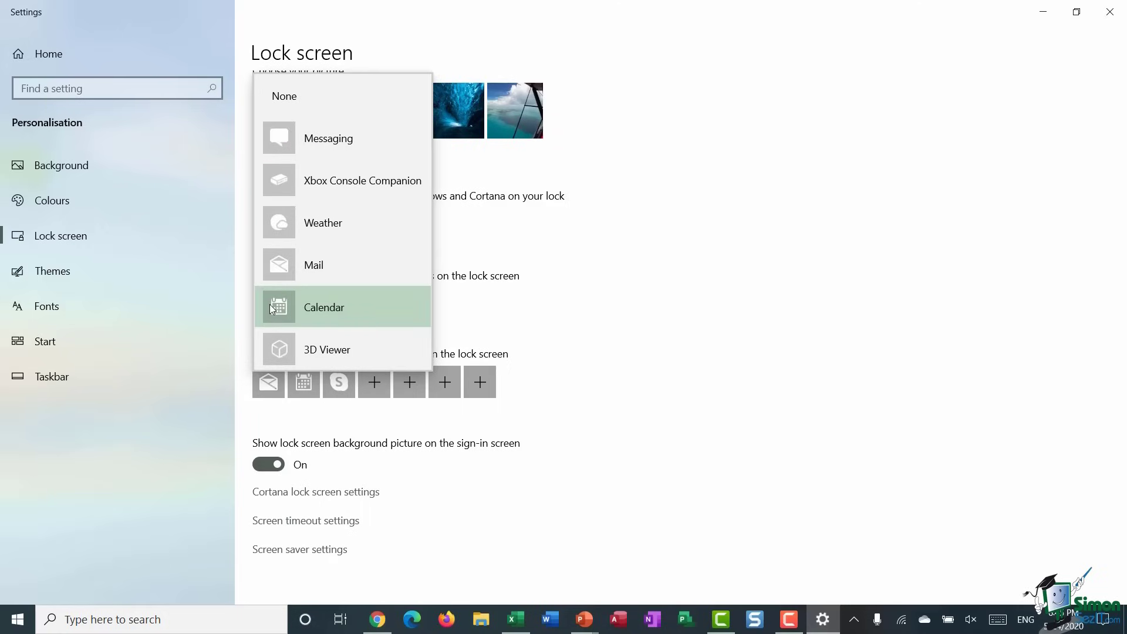
click(331, 232)
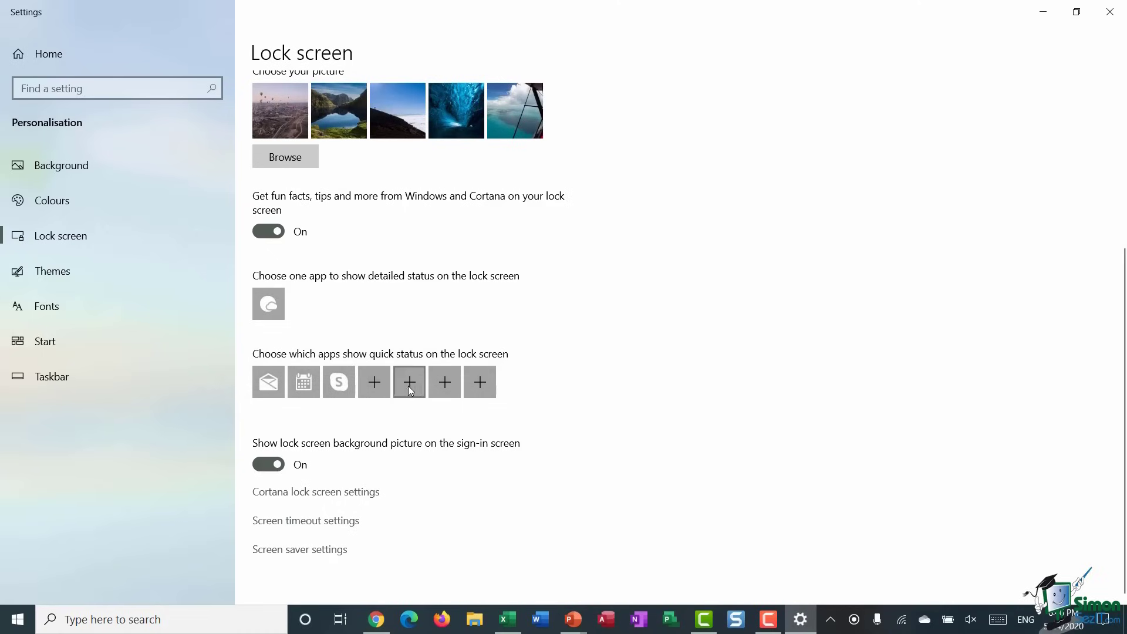
- Add Microsoft Store to an empty lock screen quick-status slot
click(377, 386)
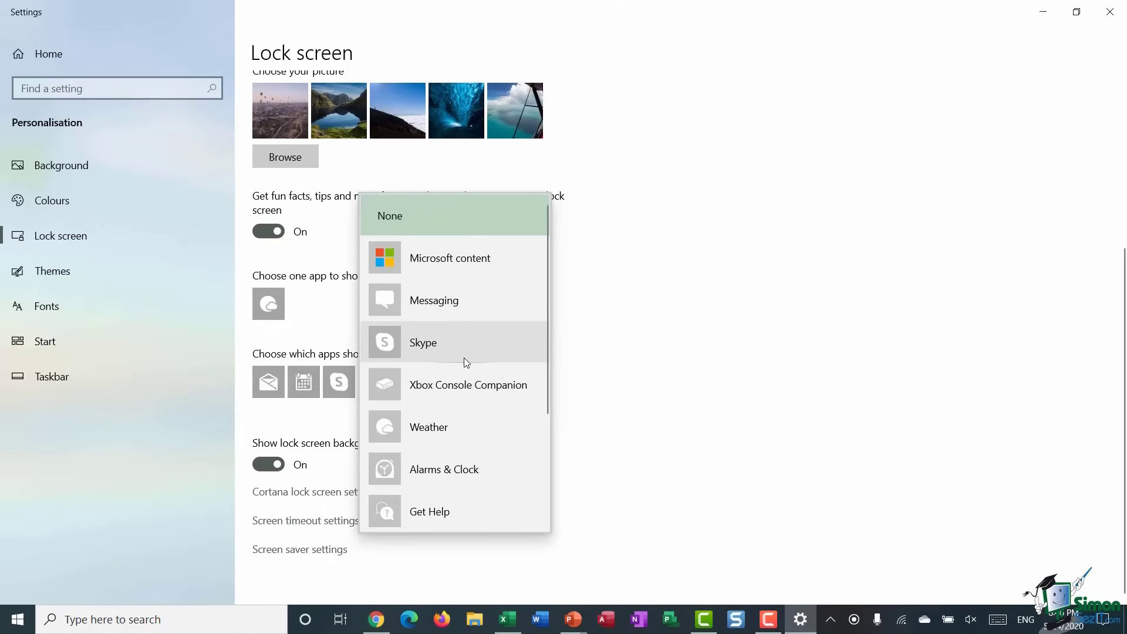
scroll(464, 358, down, 3)
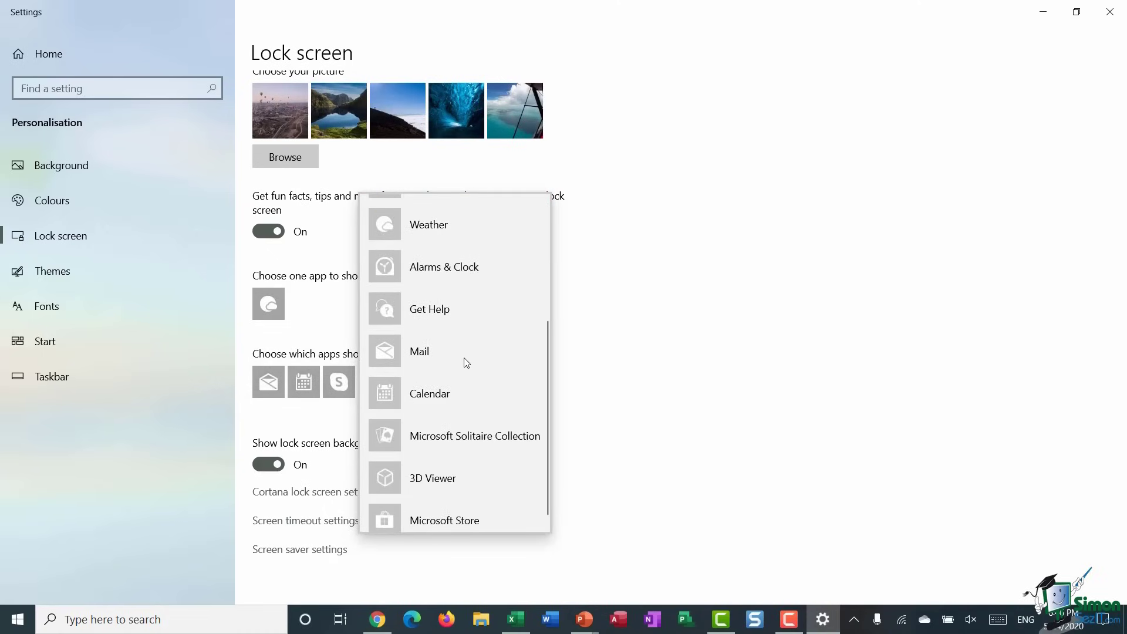
click(427, 521)
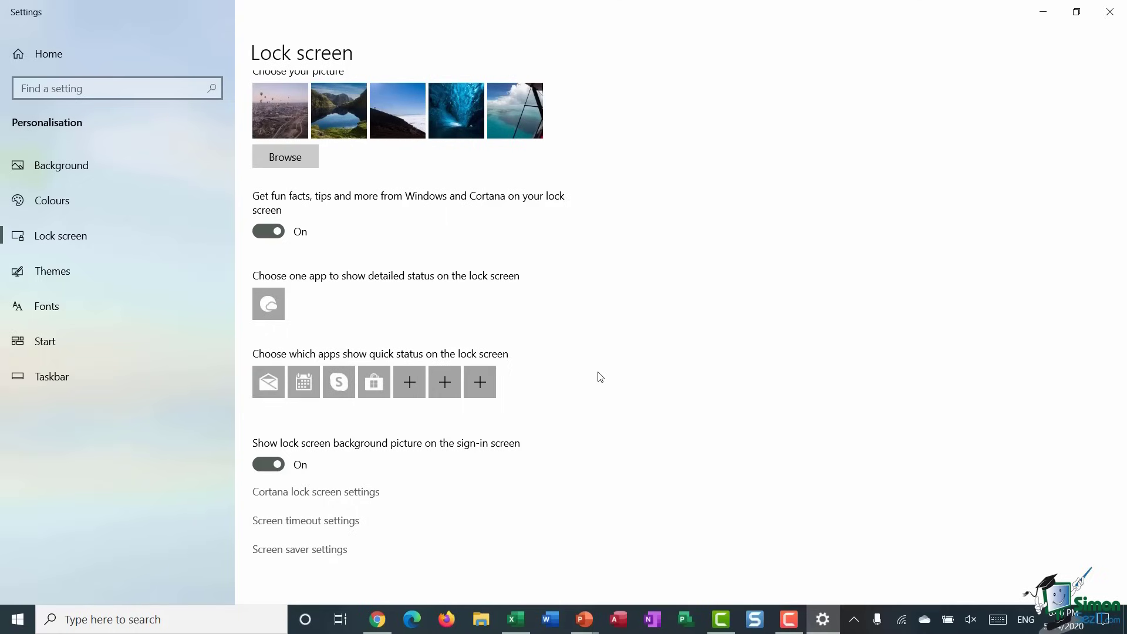
- Look over Cortana's lock screen settings, then close Settings
click(316, 494)
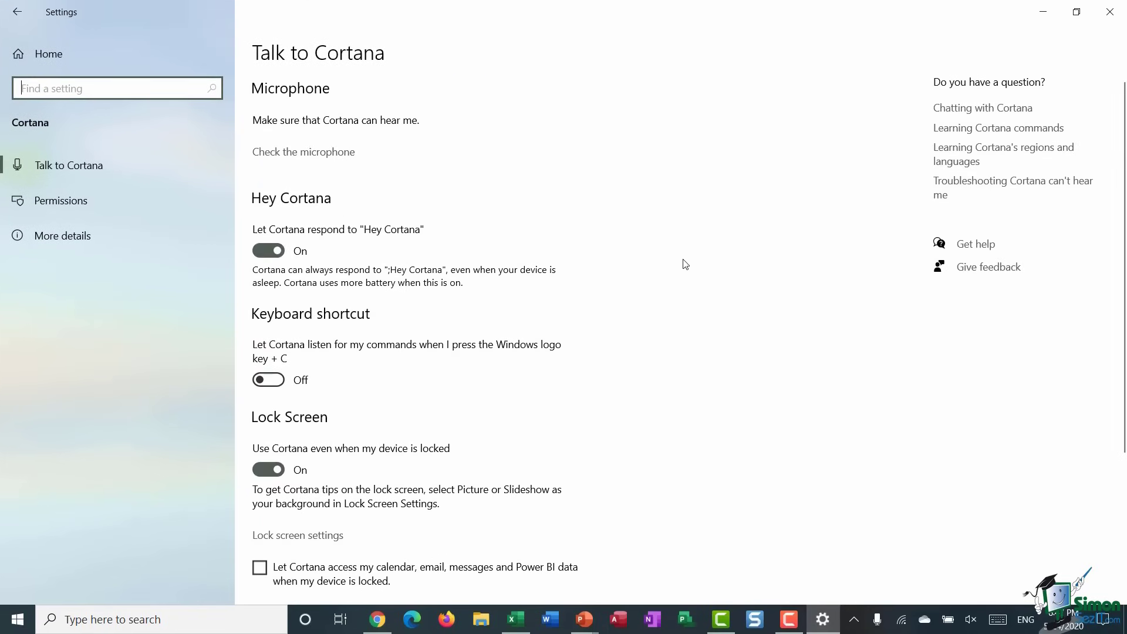
scroll(684, 263, down, 5)
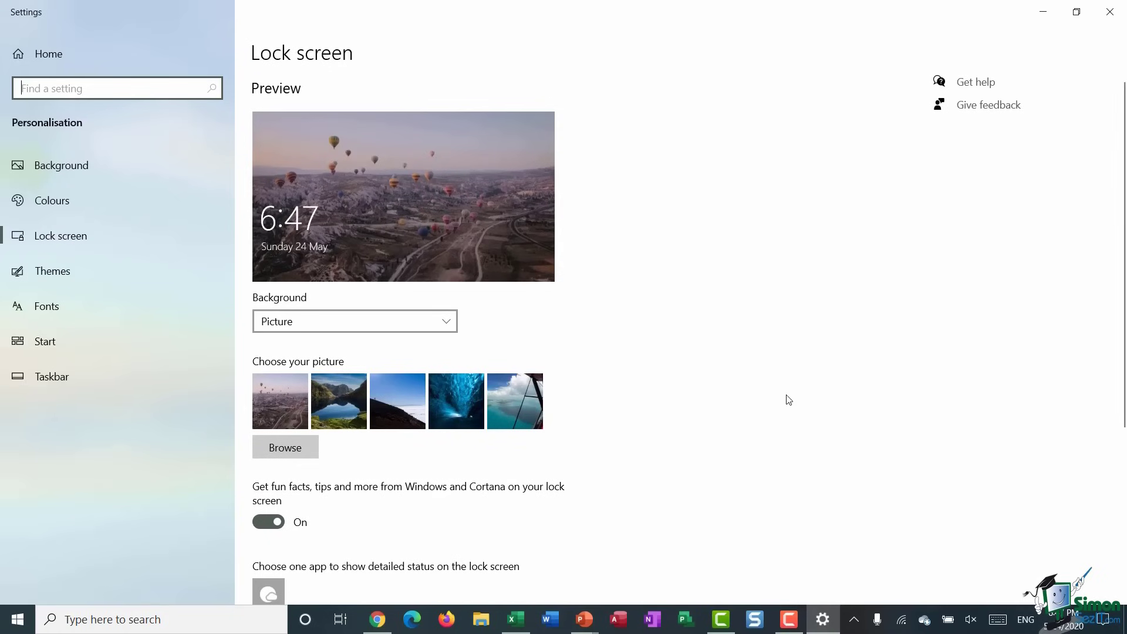
scroll(793, 394, down, 5)
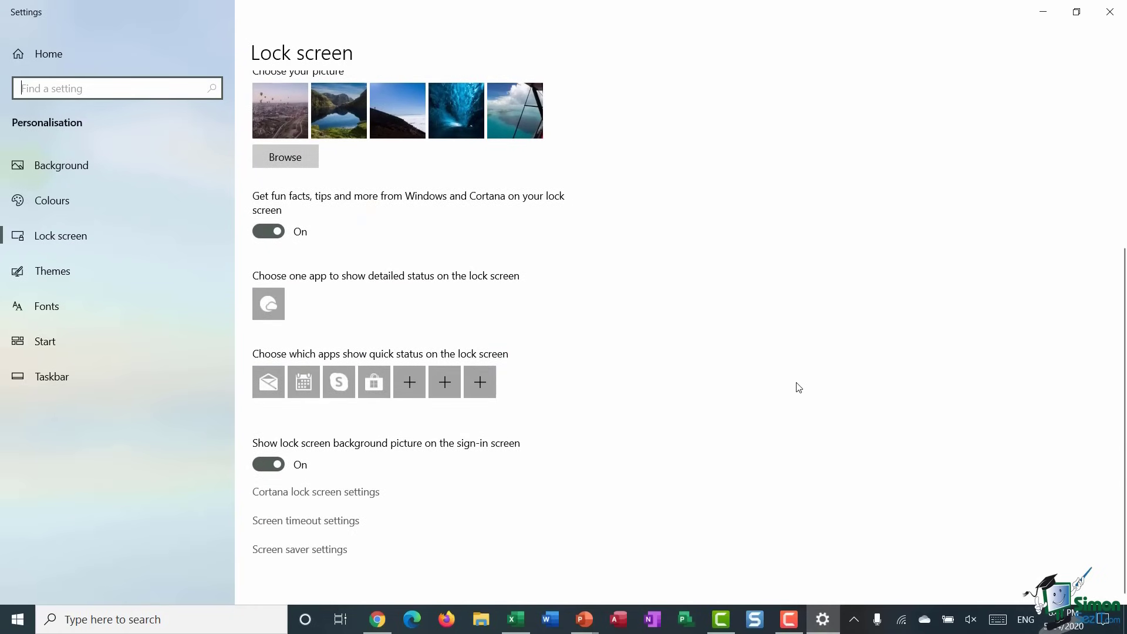
scroll(797, 385, up, 5)
click(1109, 12)
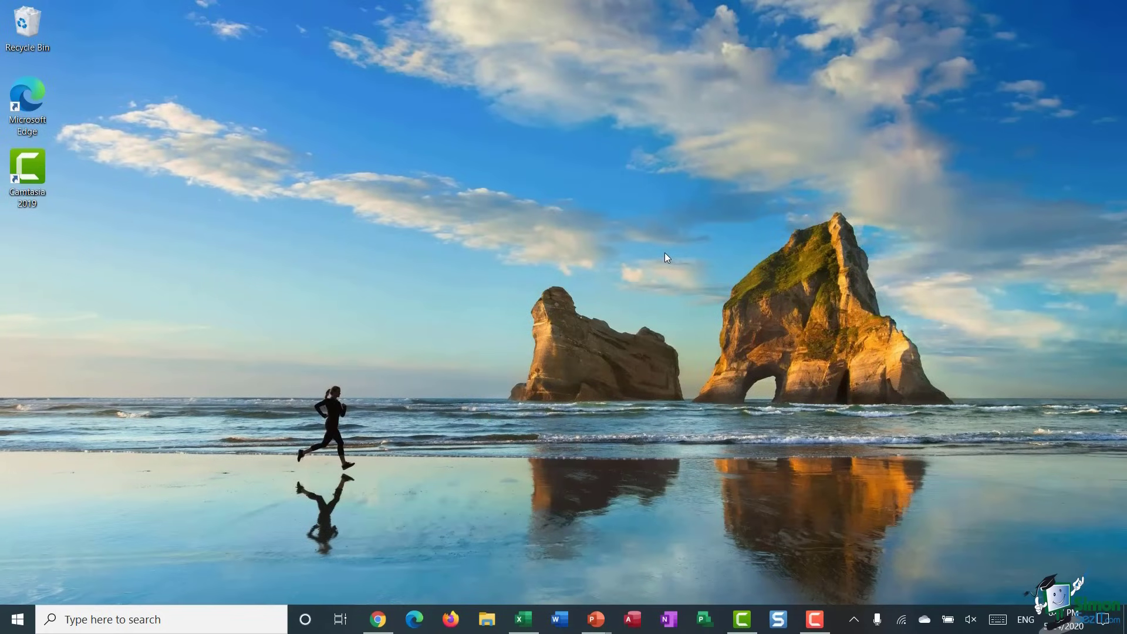
click(18, 620)
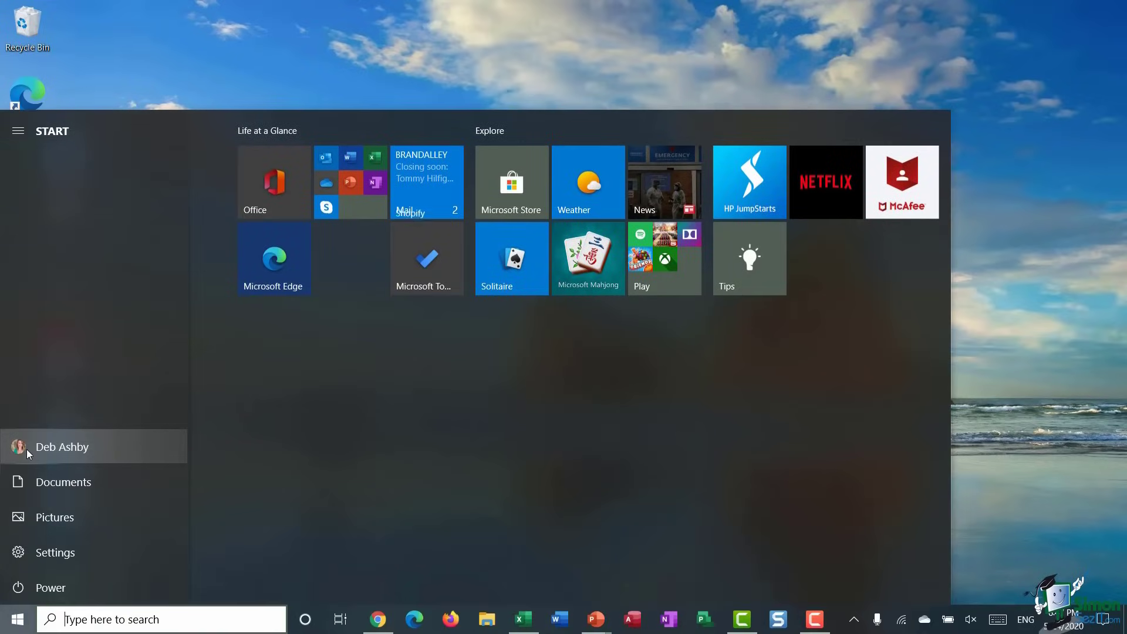
click(27, 449)
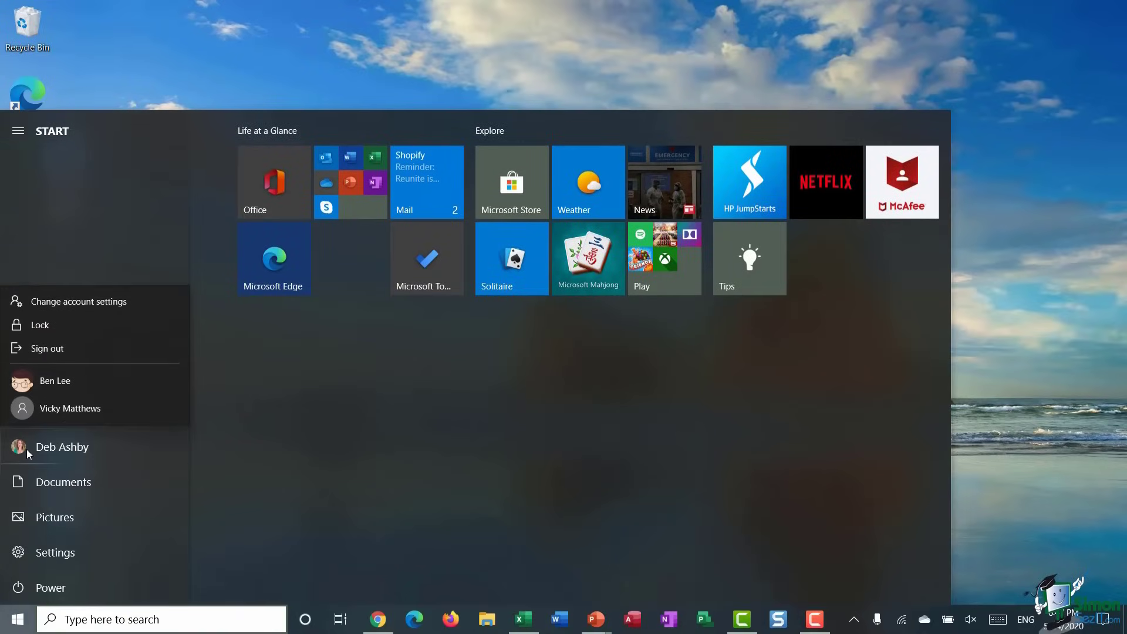
click(59, 330)
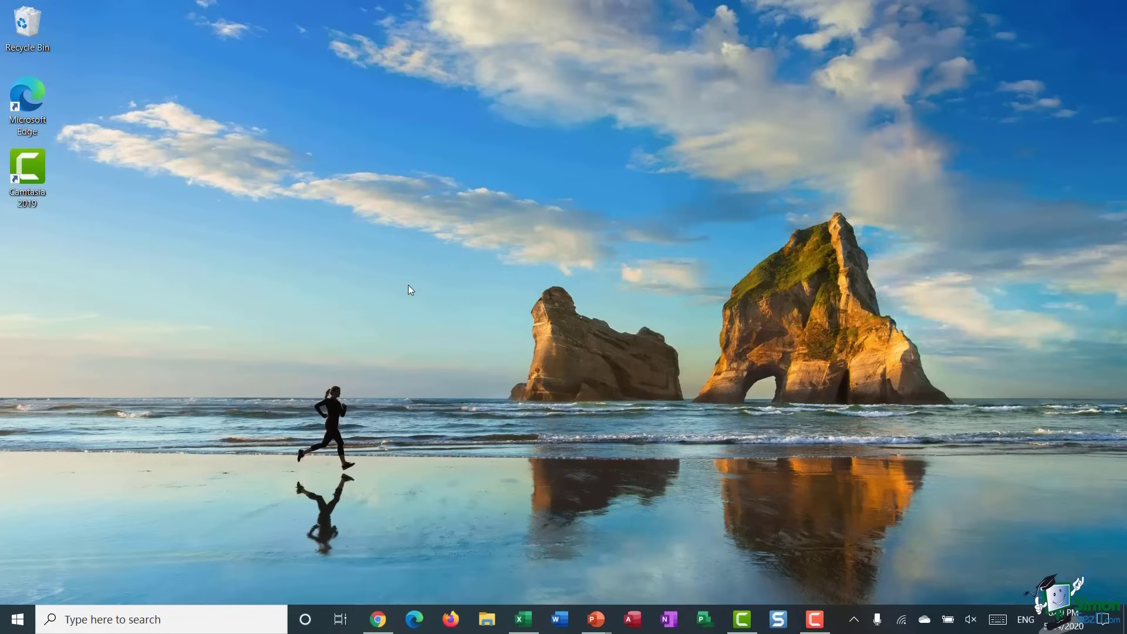
- In Personalise > Background, try Solid colour and Slideshow, then settle on Picture
right_click(422, 179)
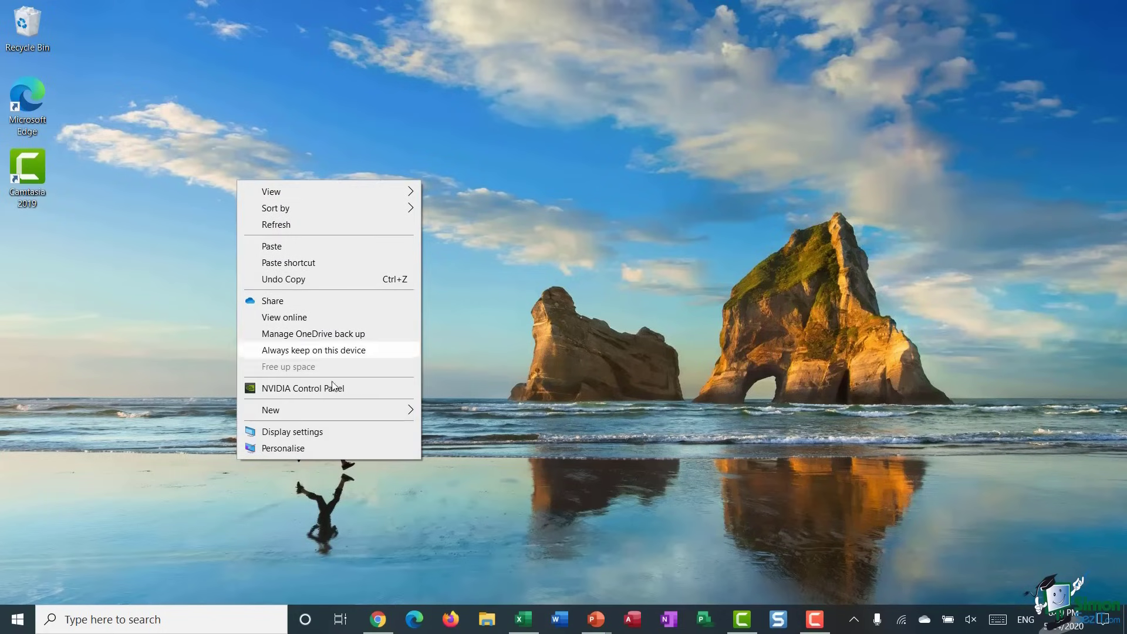
click(314, 447)
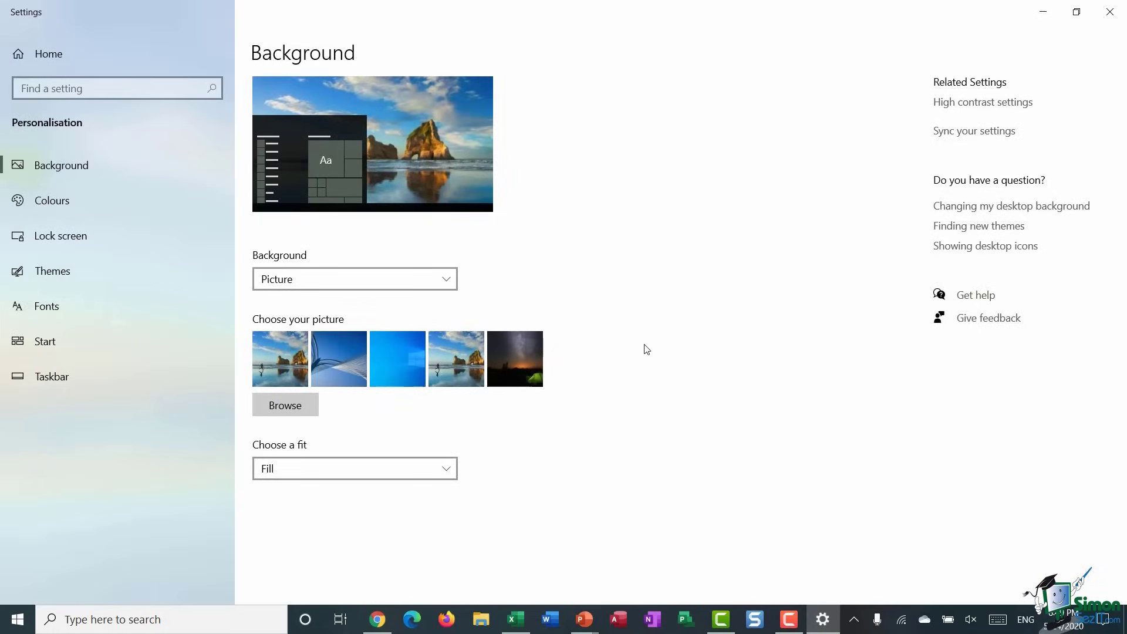
click(443, 278)
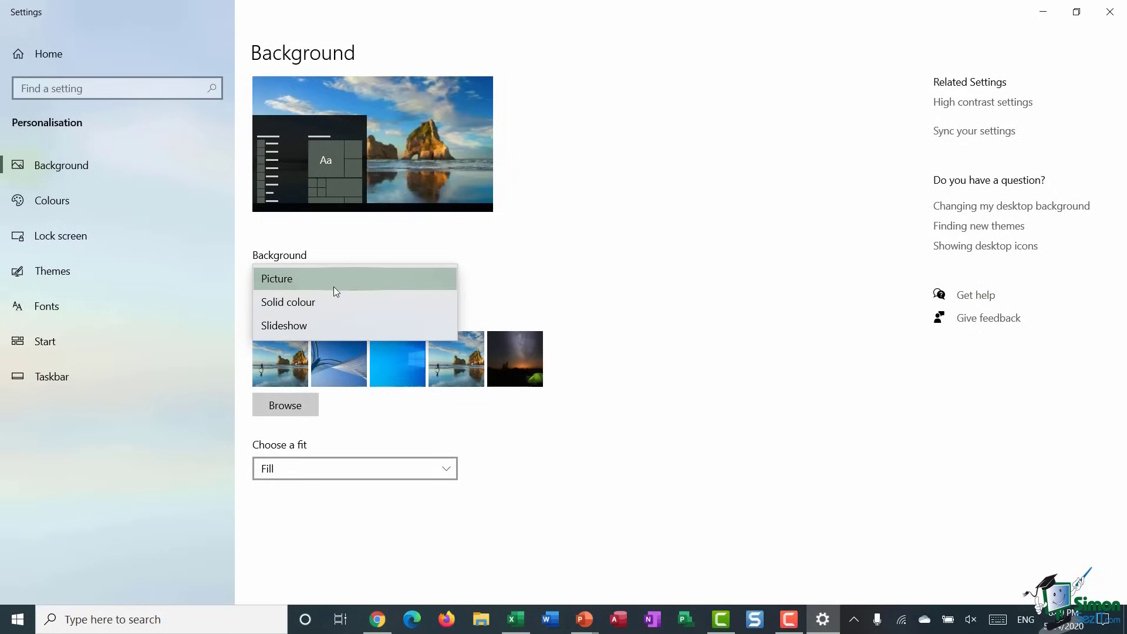
click(313, 301)
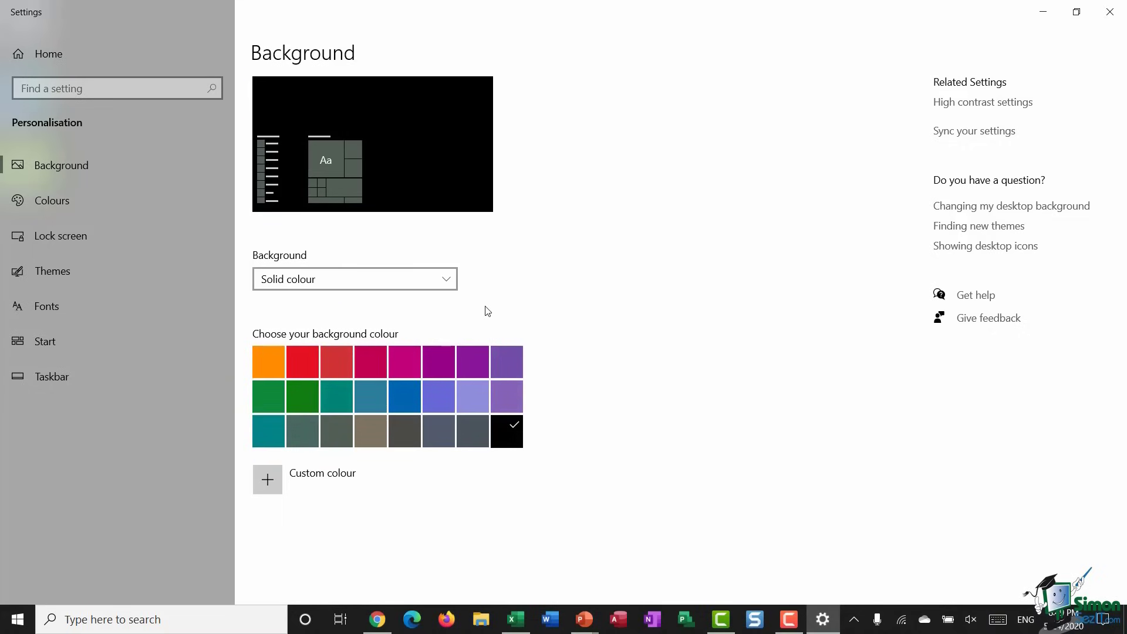
click(446, 277)
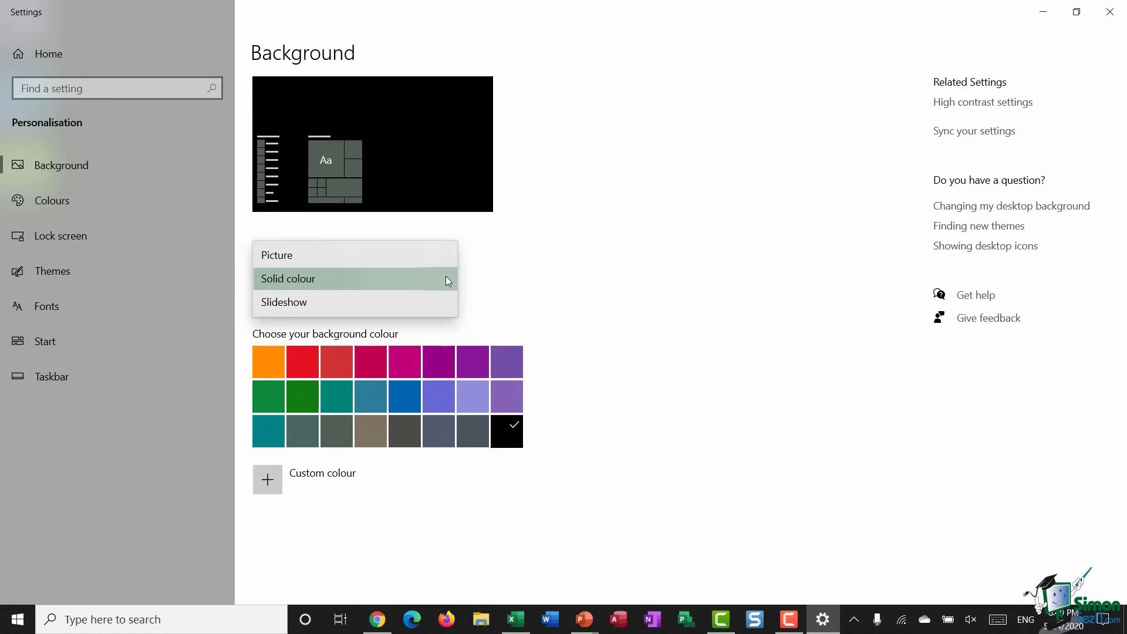
click(402, 308)
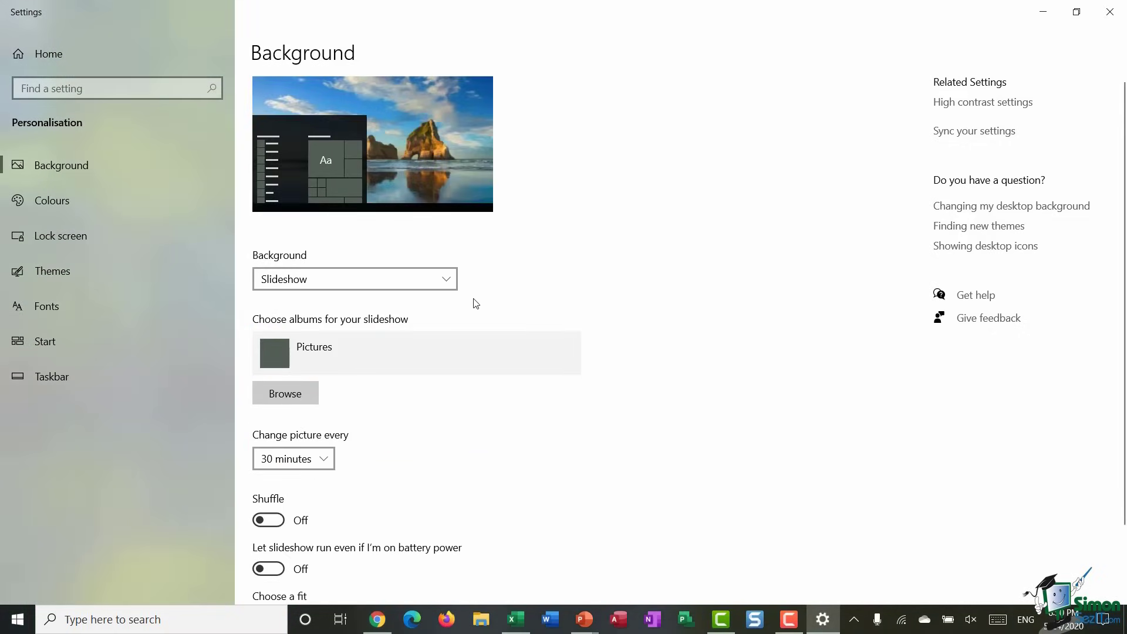
click(448, 279)
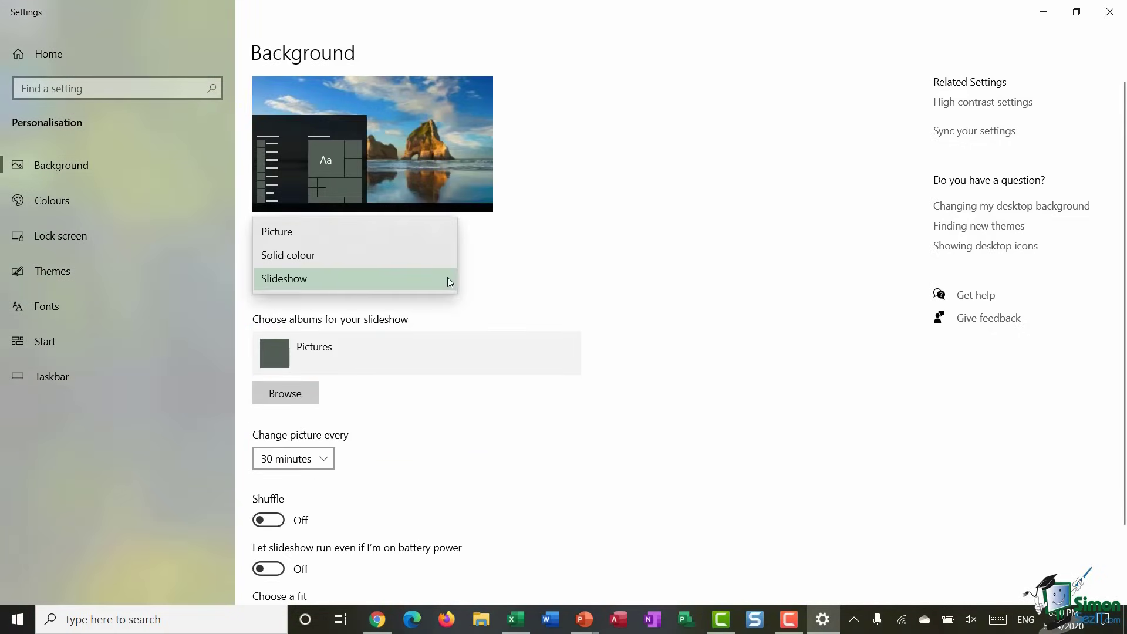
click(352, 230)
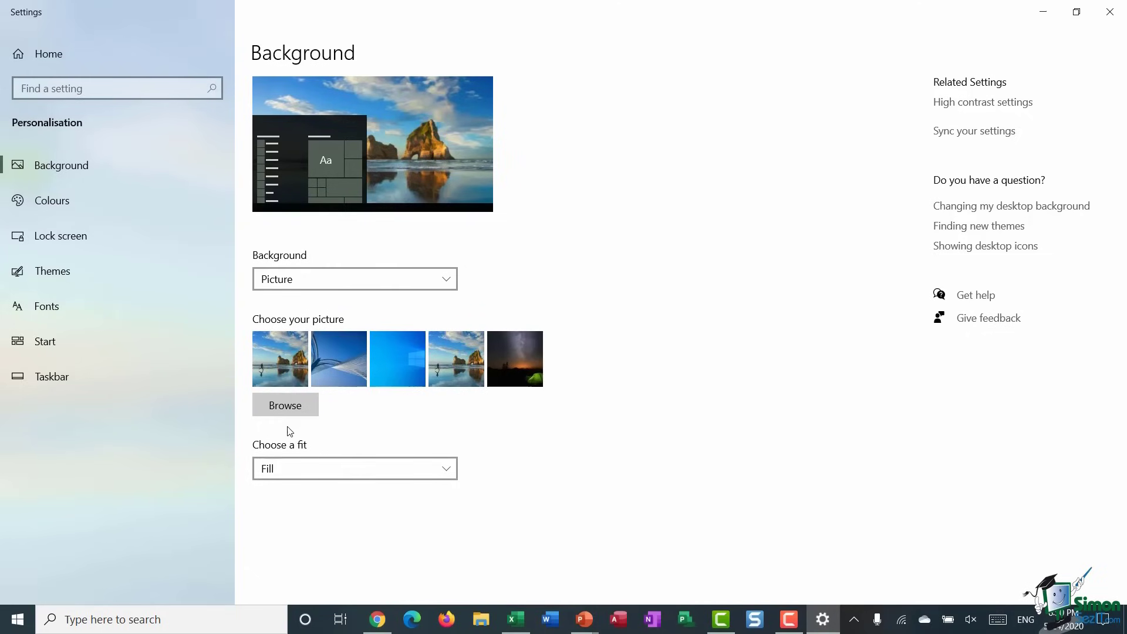
- Set the wallpaper to SimonSezIT-Win10-Exercise-03-01.jpg browsed from the Pictures folder
click(291, 404)
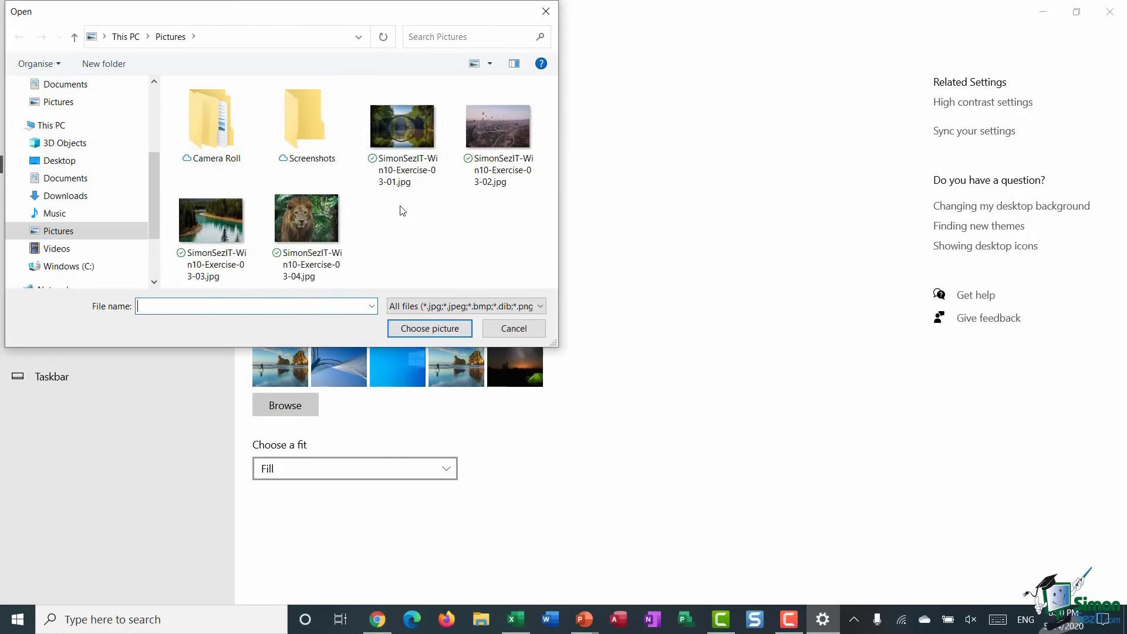
click(403, 134)
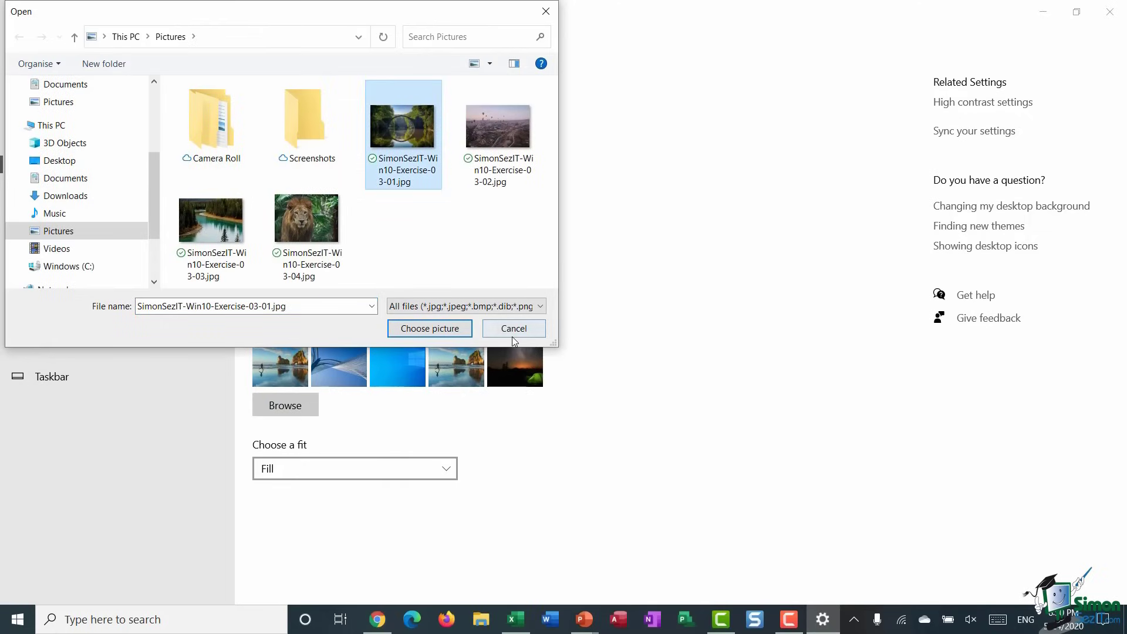
click(430, 329)
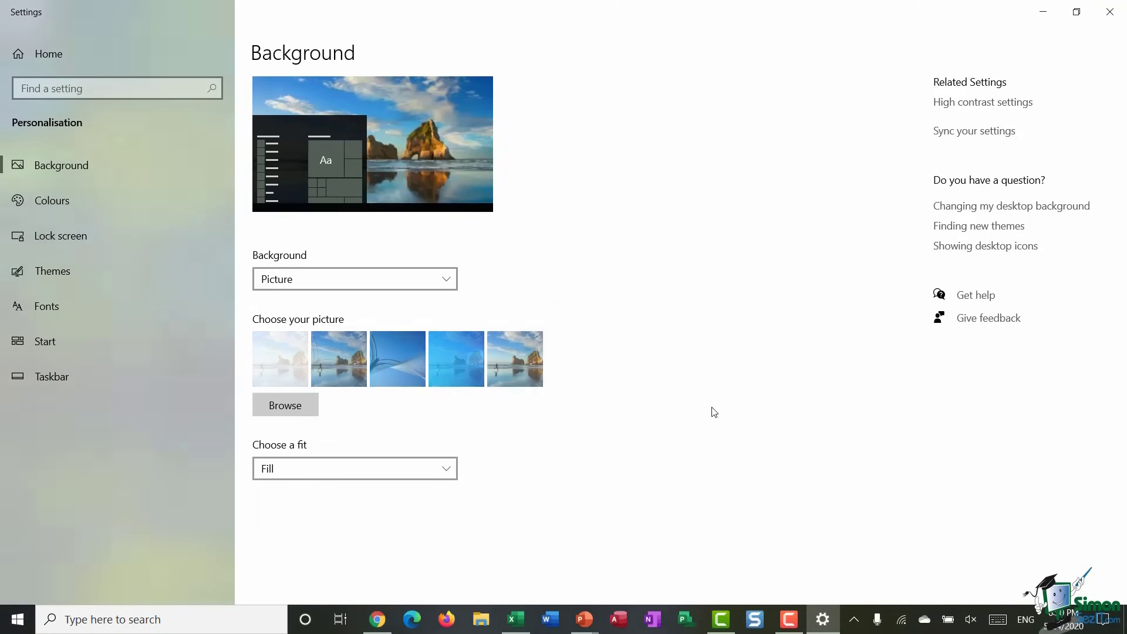
- Restore the Settings window and move it aside to reveal the desktop
click(1077, 16)
drag(737, 20, 459, 17)
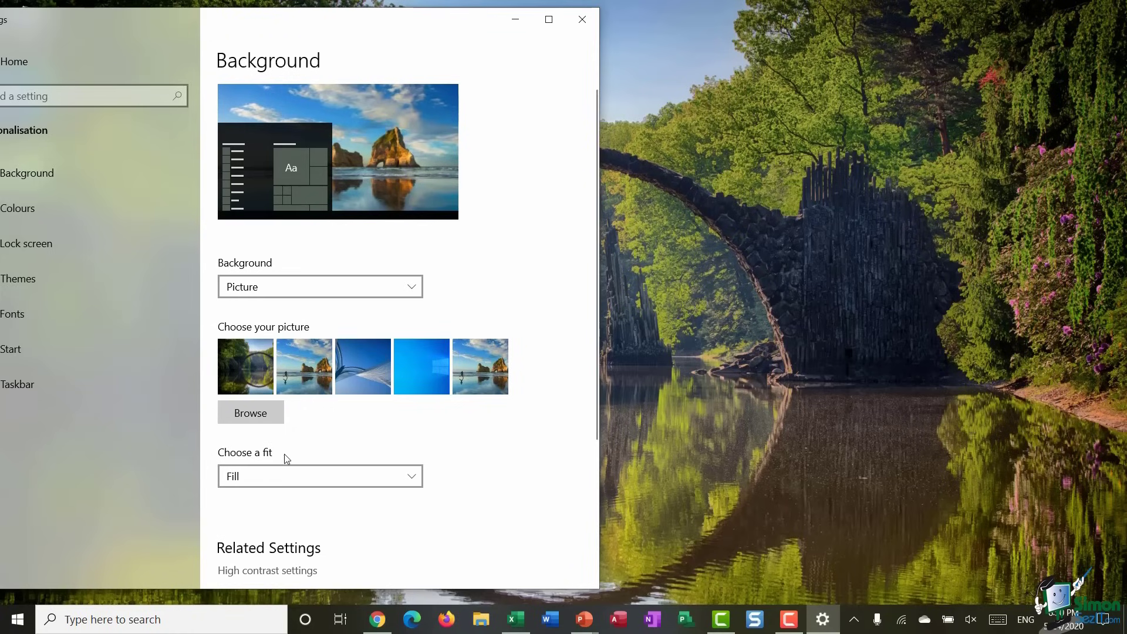
scroll(430, 423, down, 2)
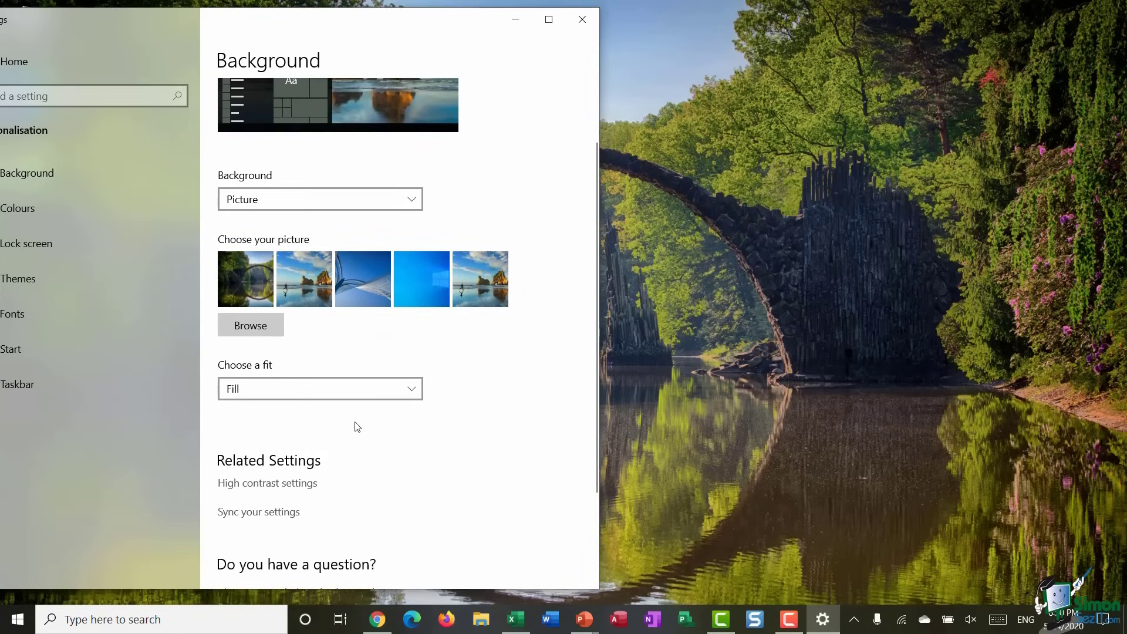
- Try the Fit wallpaper fit, viewing the desktop, then return it to Fill
click(413, 391)
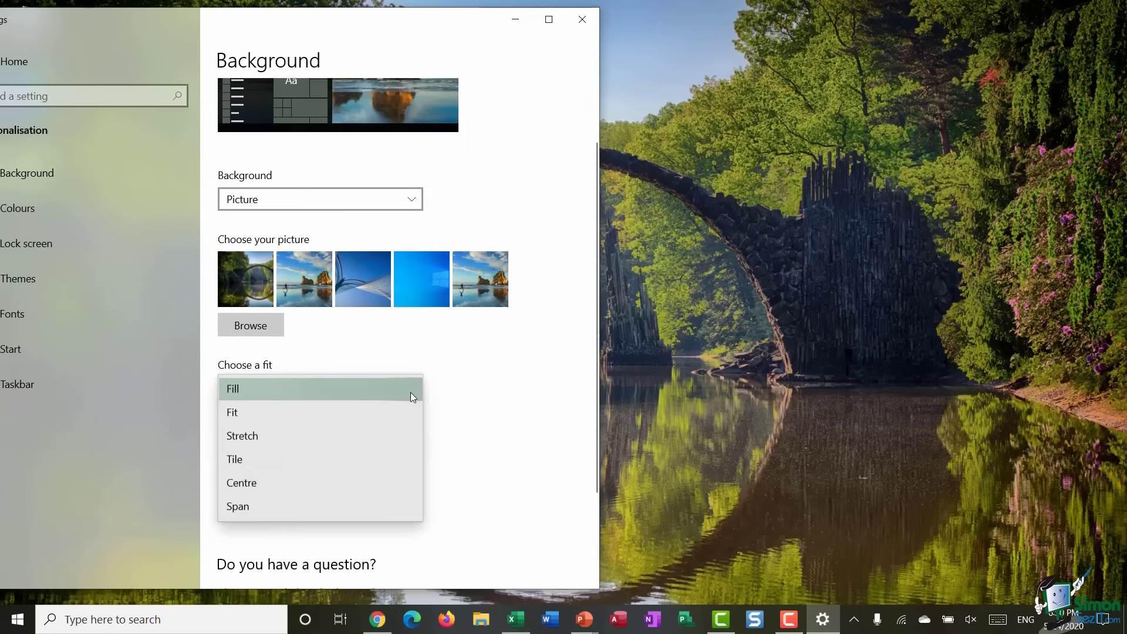
click(326, 414)
drag(447, 30, 621, 348)
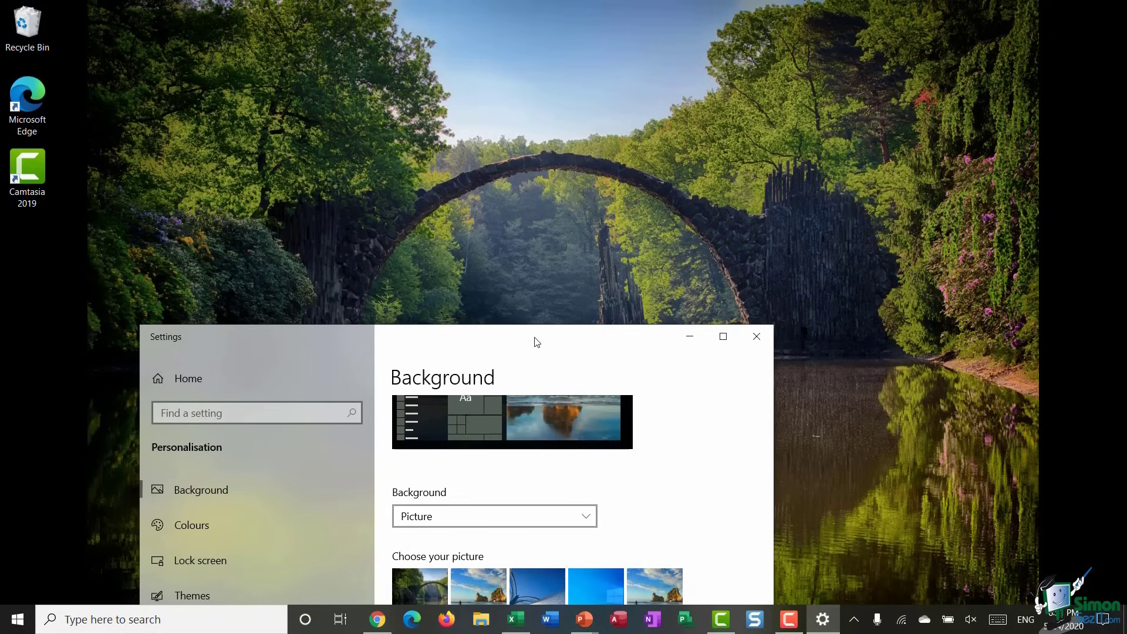
drag(534, 338, 271, 25)
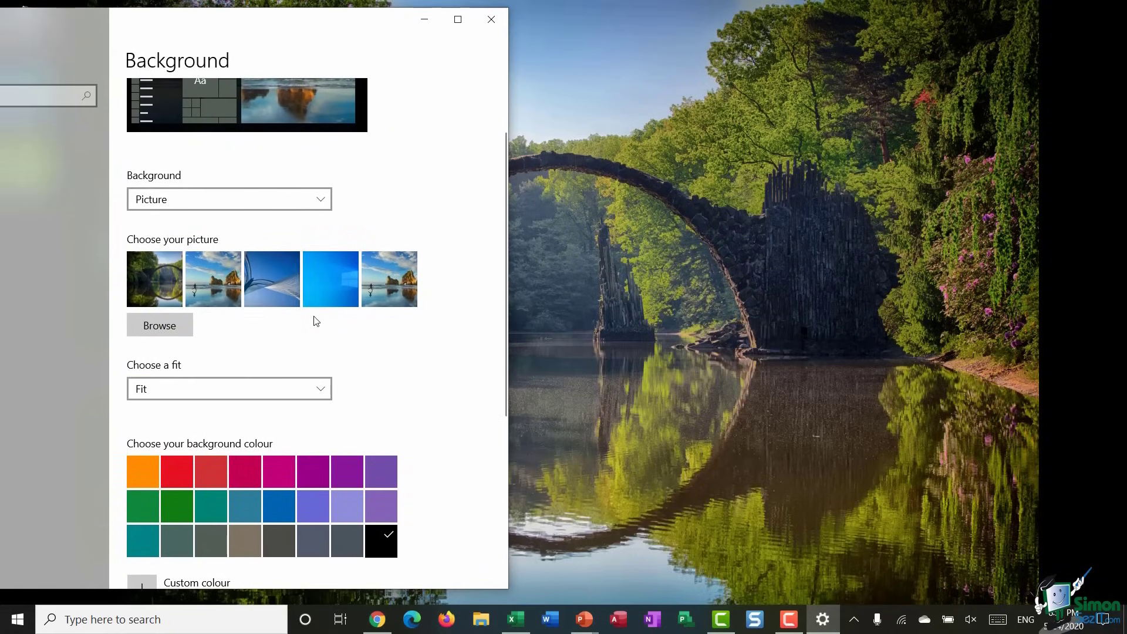
click(324, 390)
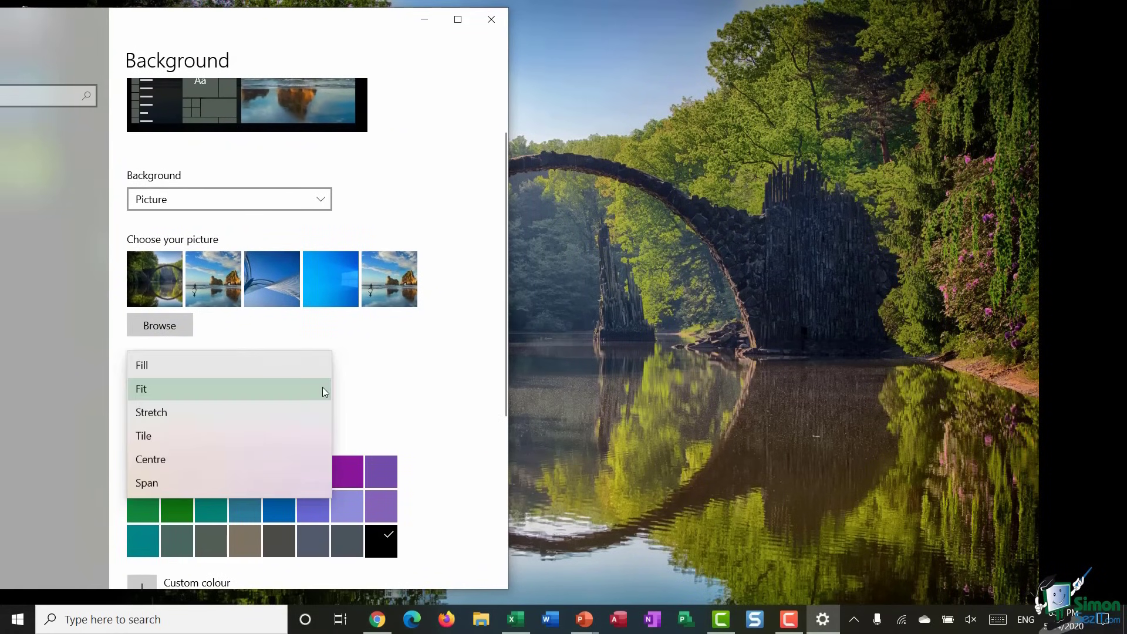
click(202, 368)
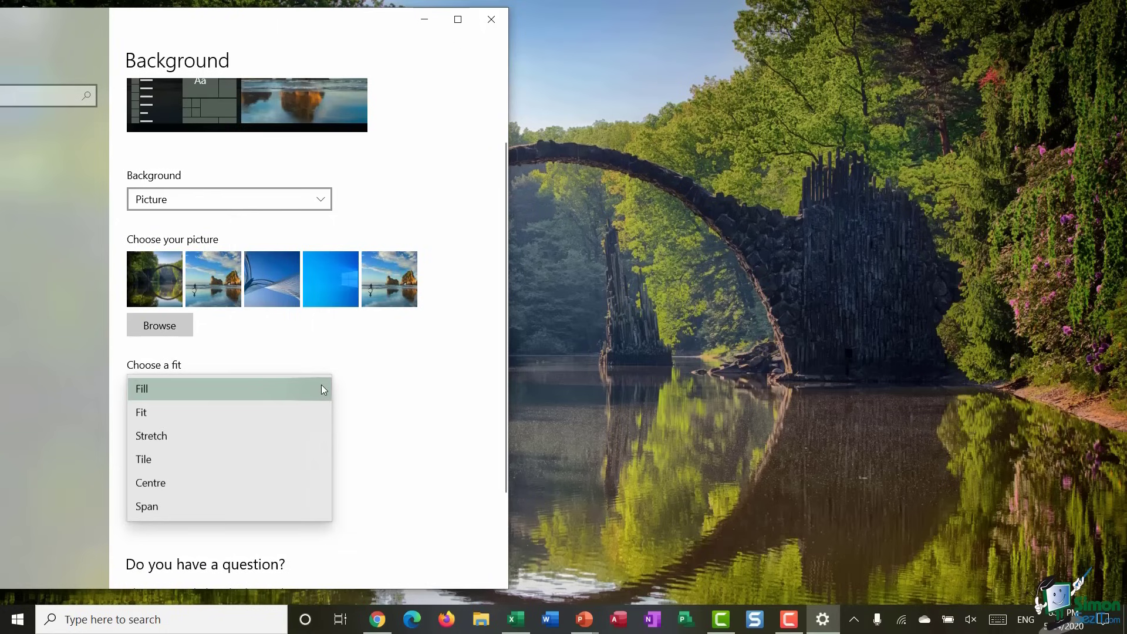
- Switch the fit to Fit once more, then set it to Stretch
click(191, 413)
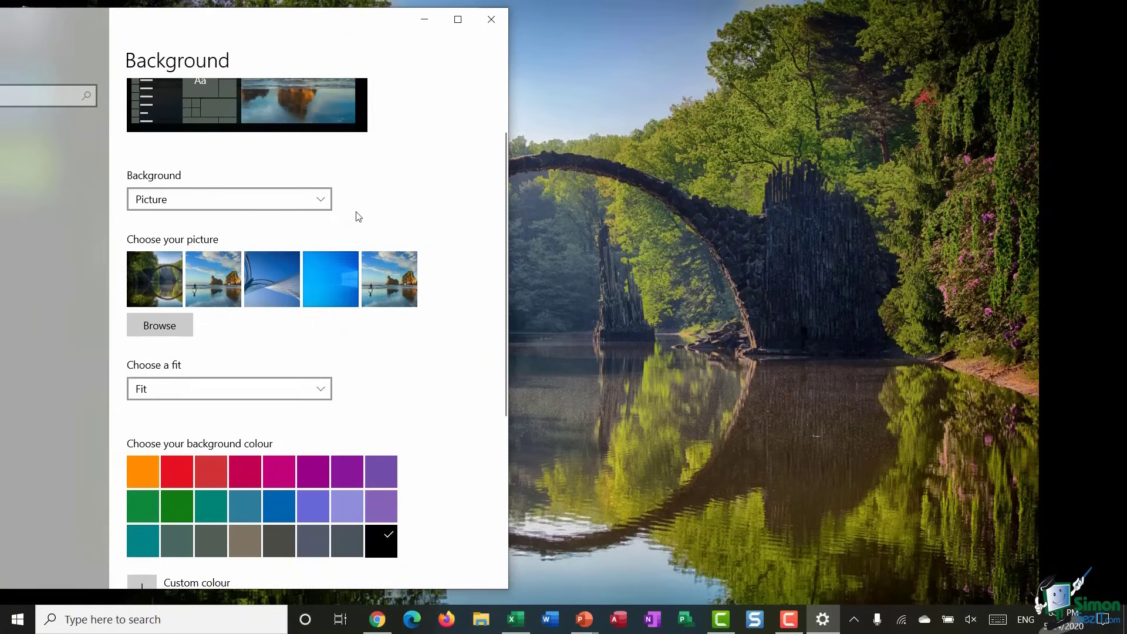
drag(362, 29, 681, 237)
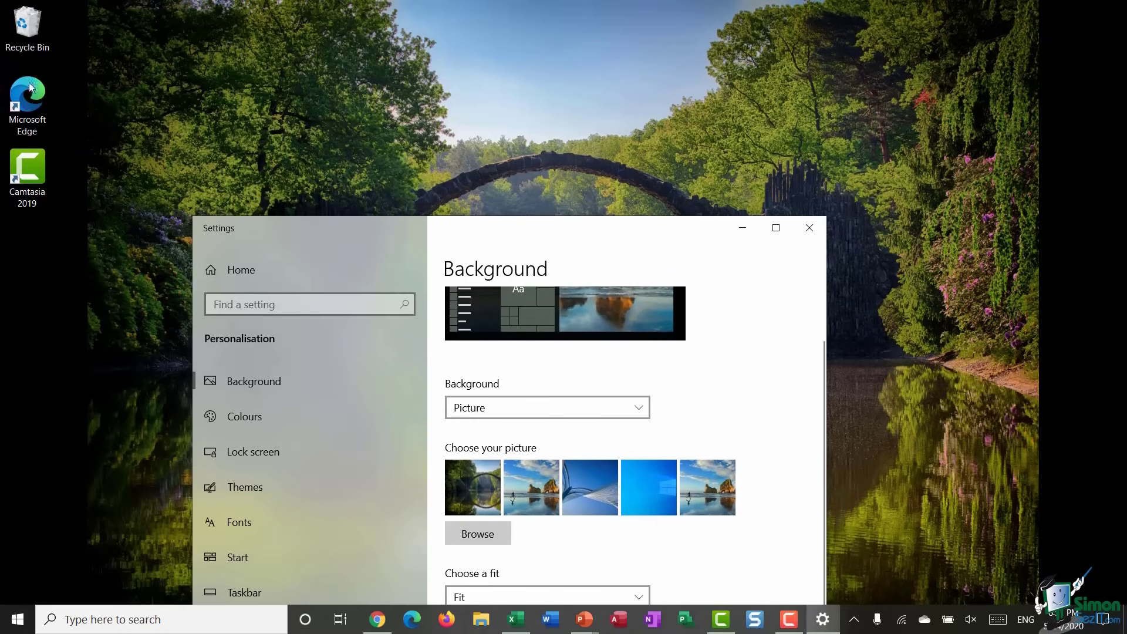
drag(656, 235, 283, 10)
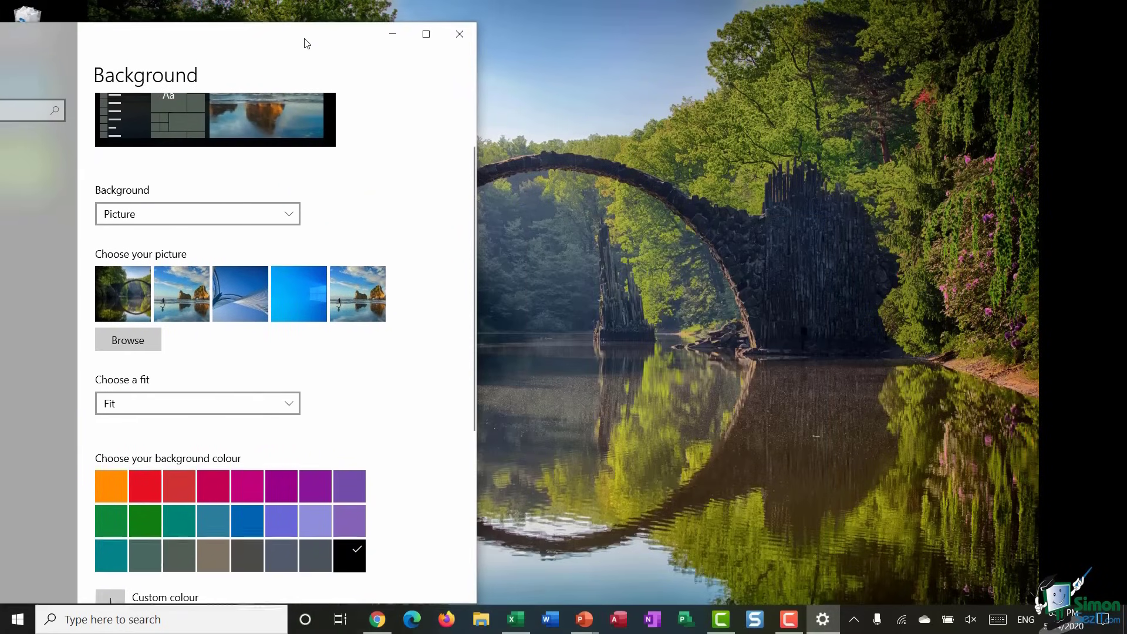
click(293, 390)
click(199, 414)
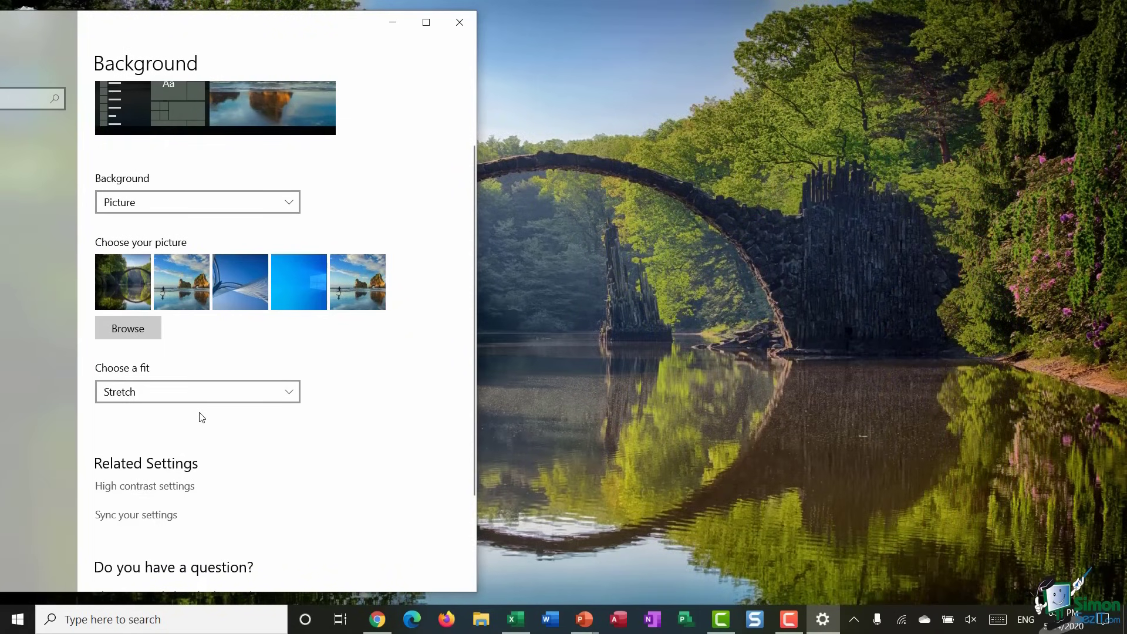
- Set the wallpaper fit to Tile and view the tiled result on the desktop
click(290, 392)
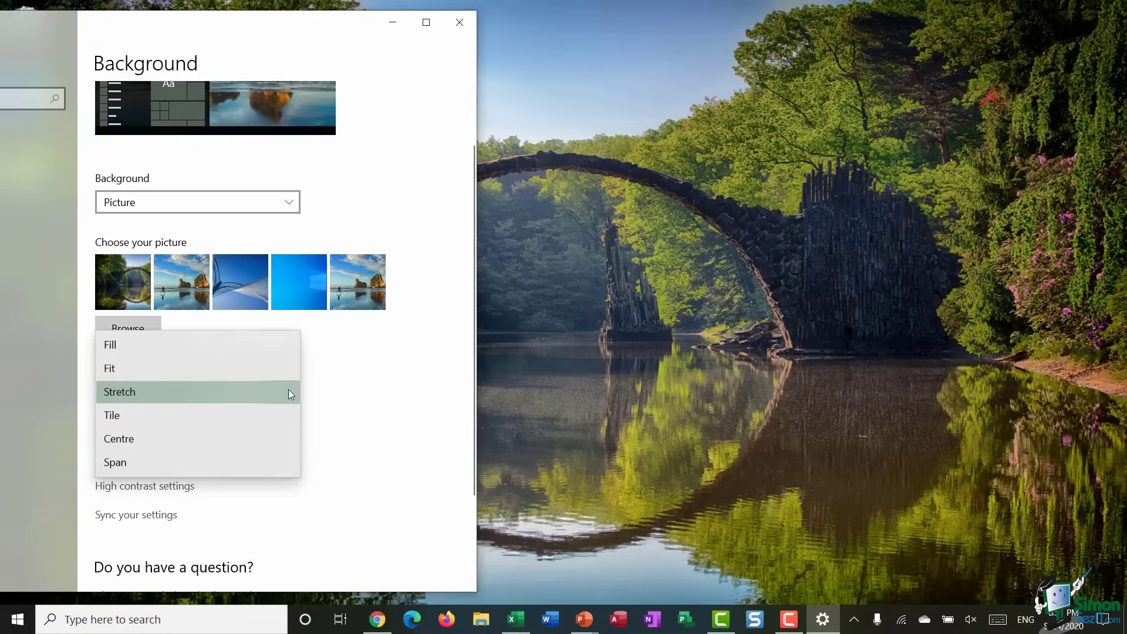
click(195, 415)
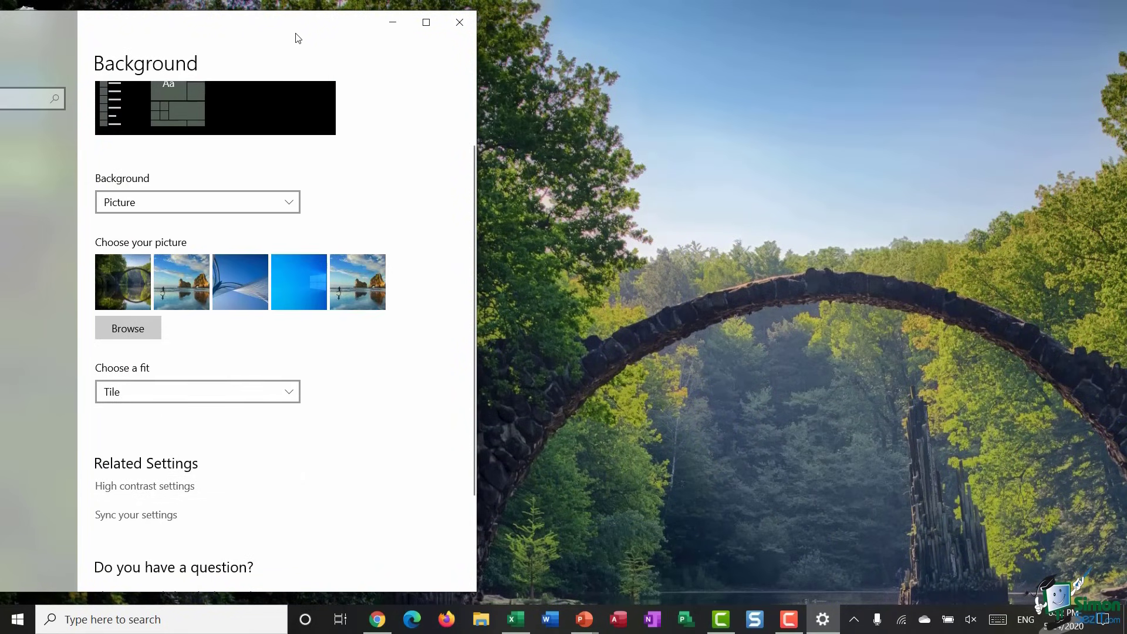
drag(287, 27, 419, 170)
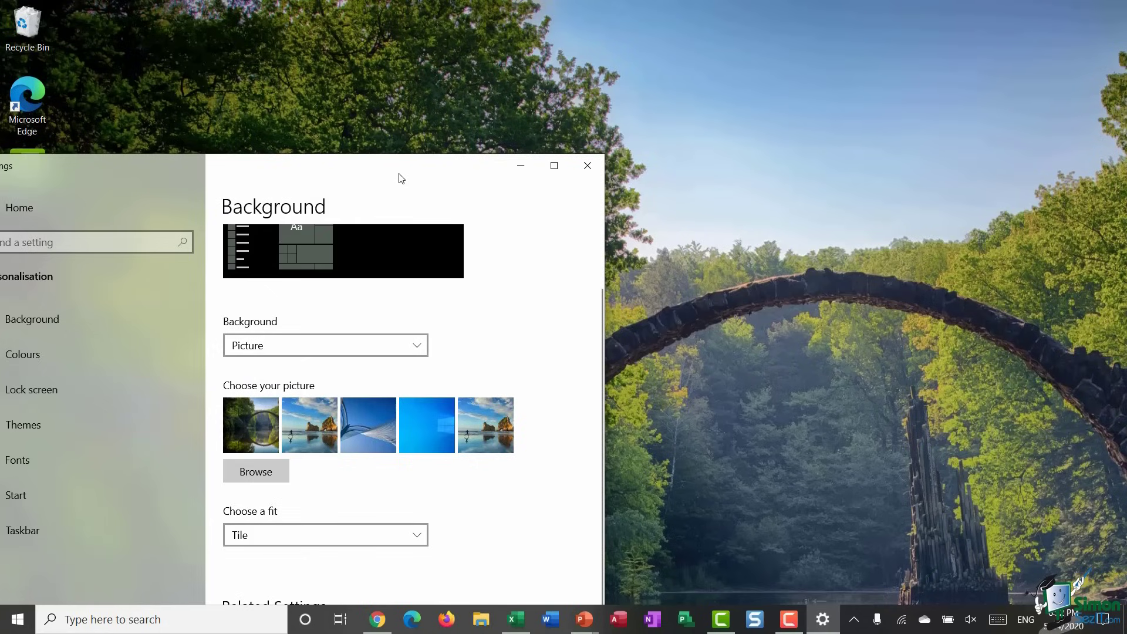
drag(399, 170, 385, 85)
- Try the Centre fit, then the Span fit for the wallpaper
click(415, 418)
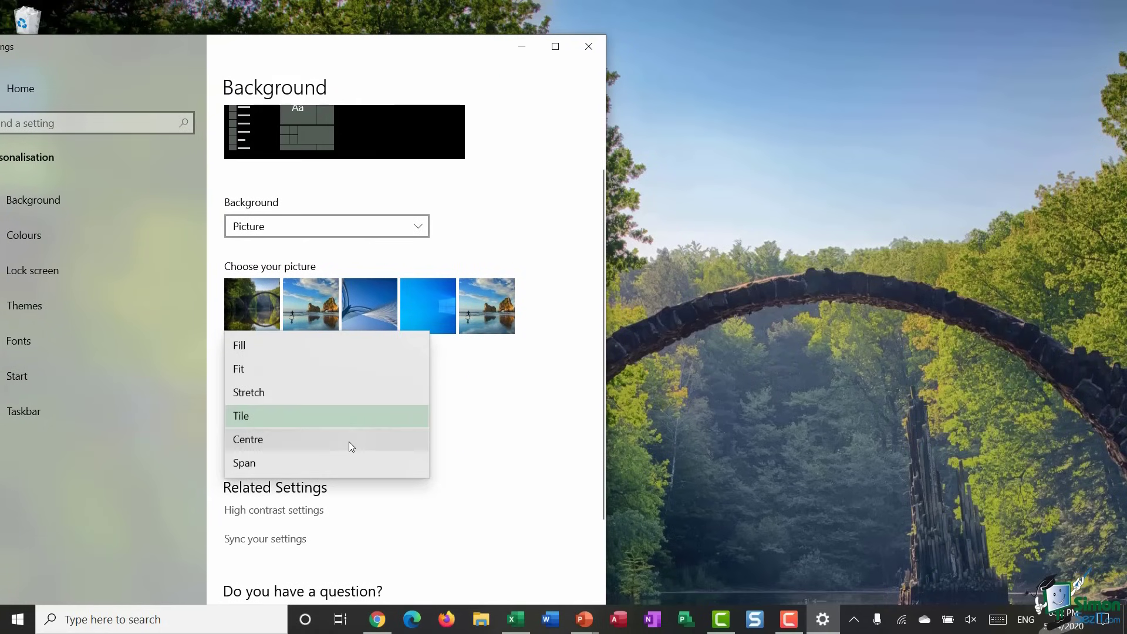
click(349, 442)
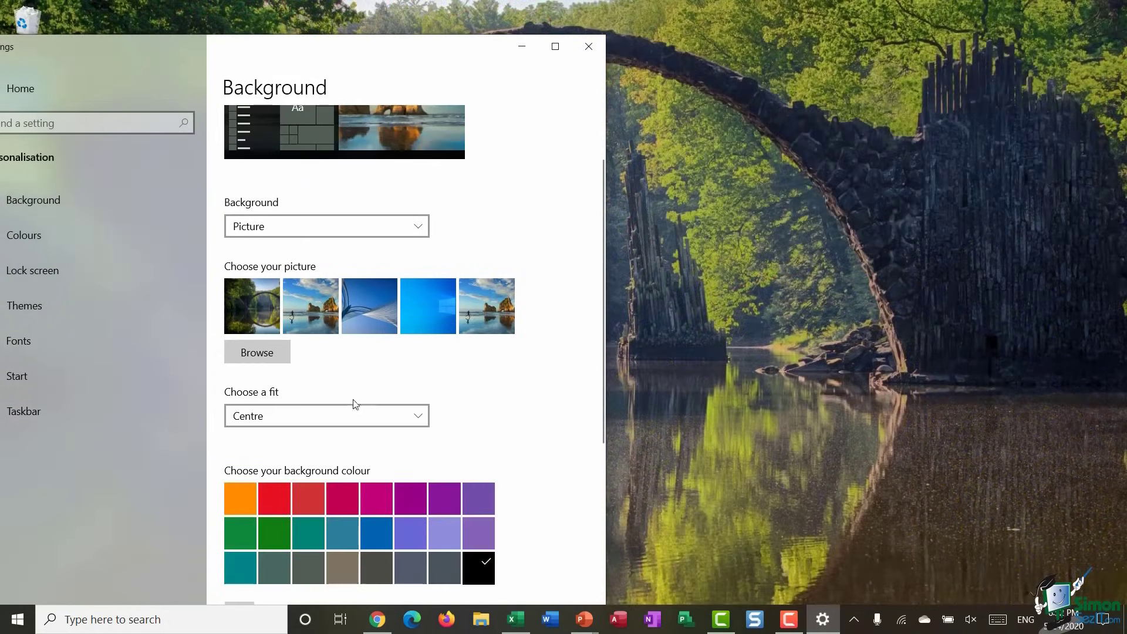
drag(413, 49, 370, 21)
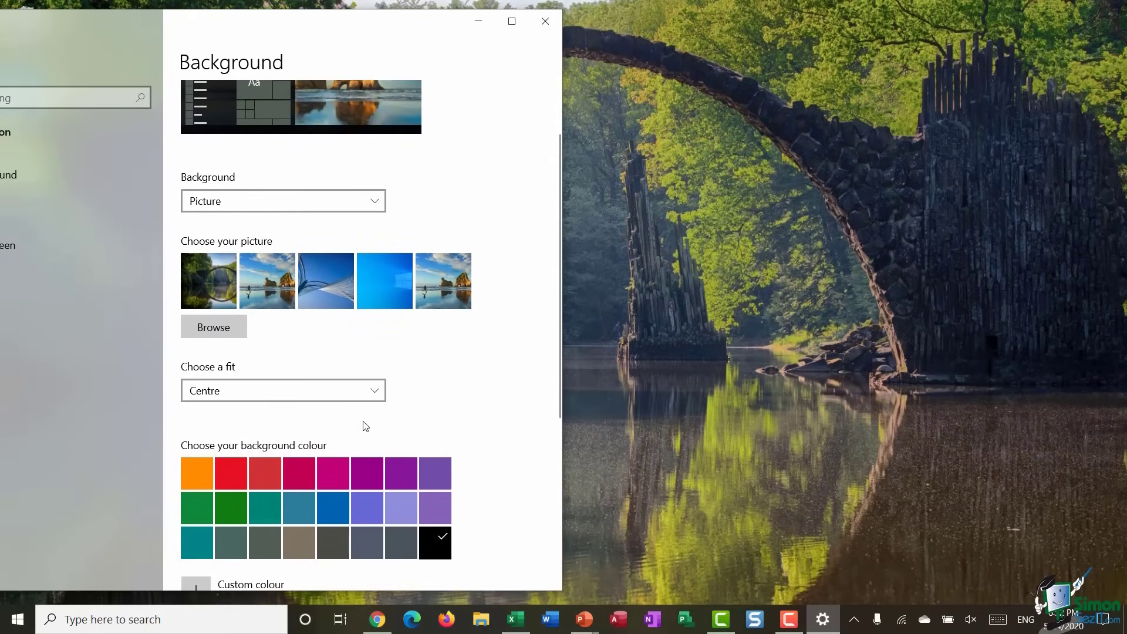
click(374, 390)
click(262, 425)
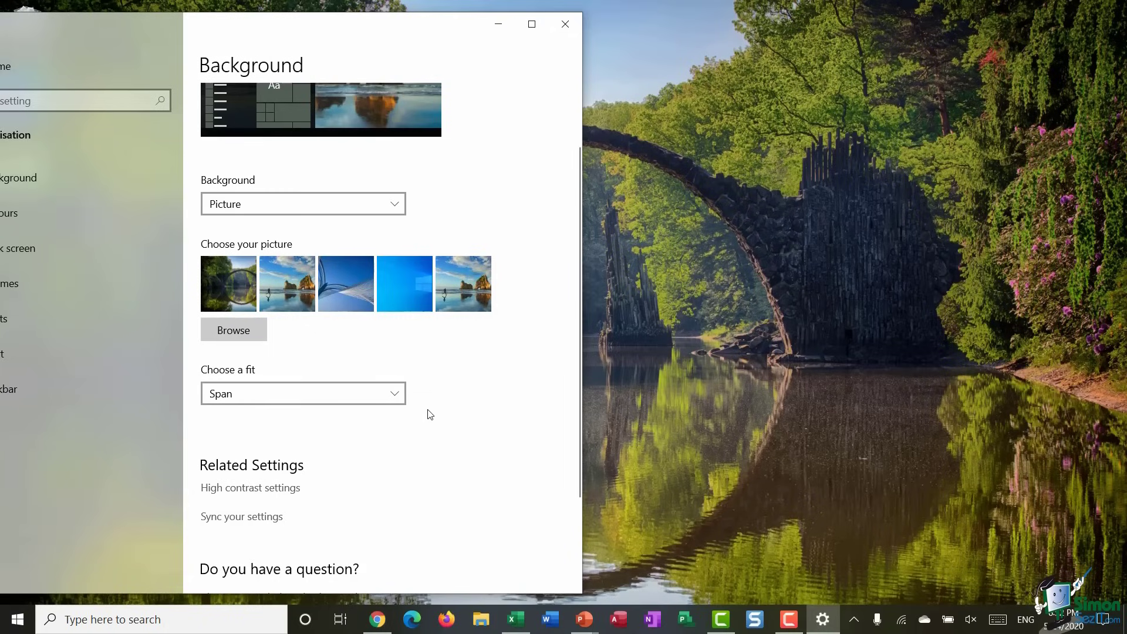
click(394, 394)
- Set the wallpaper fit back to Centre, then change Background to Solid colour
click(326, 371)
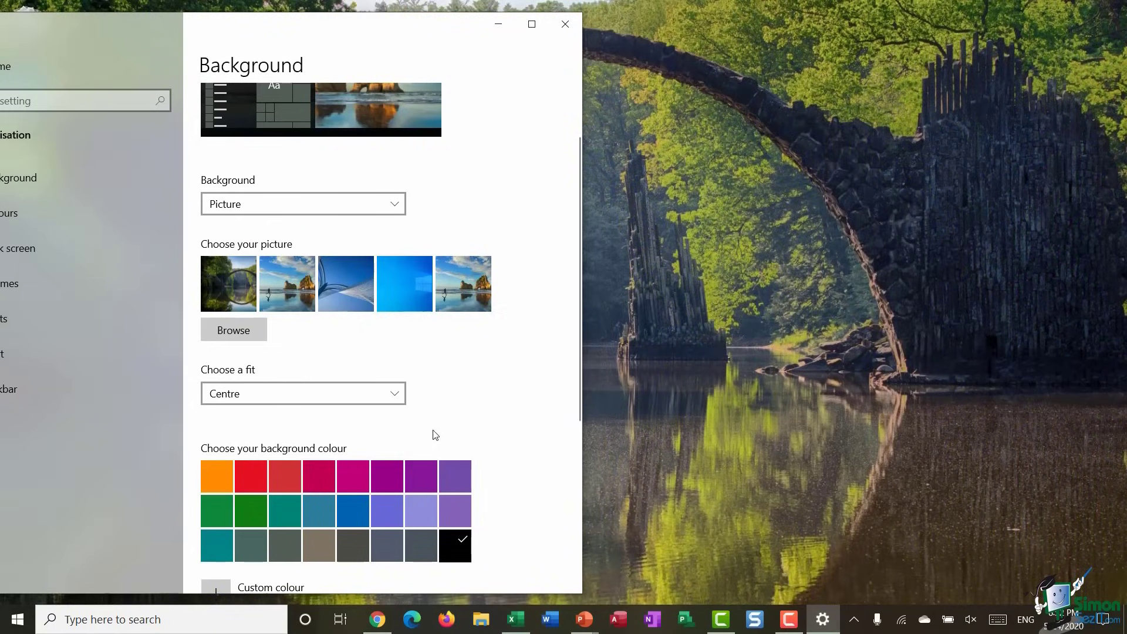
scroll(491, 411, up, 2)
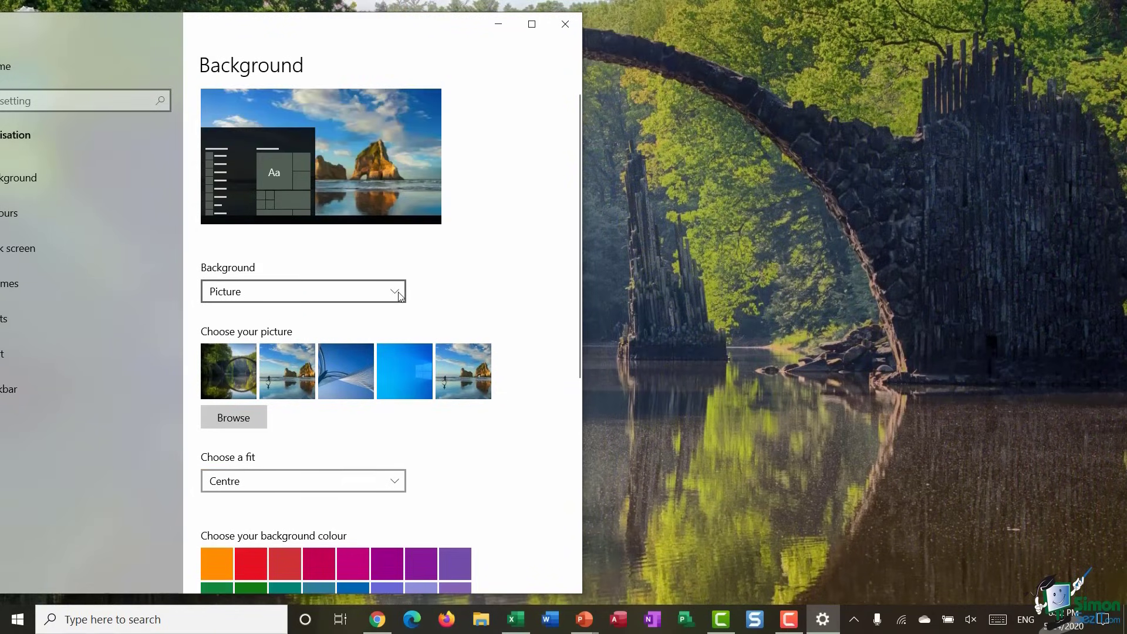
click(286, 292)
click(264, 324)
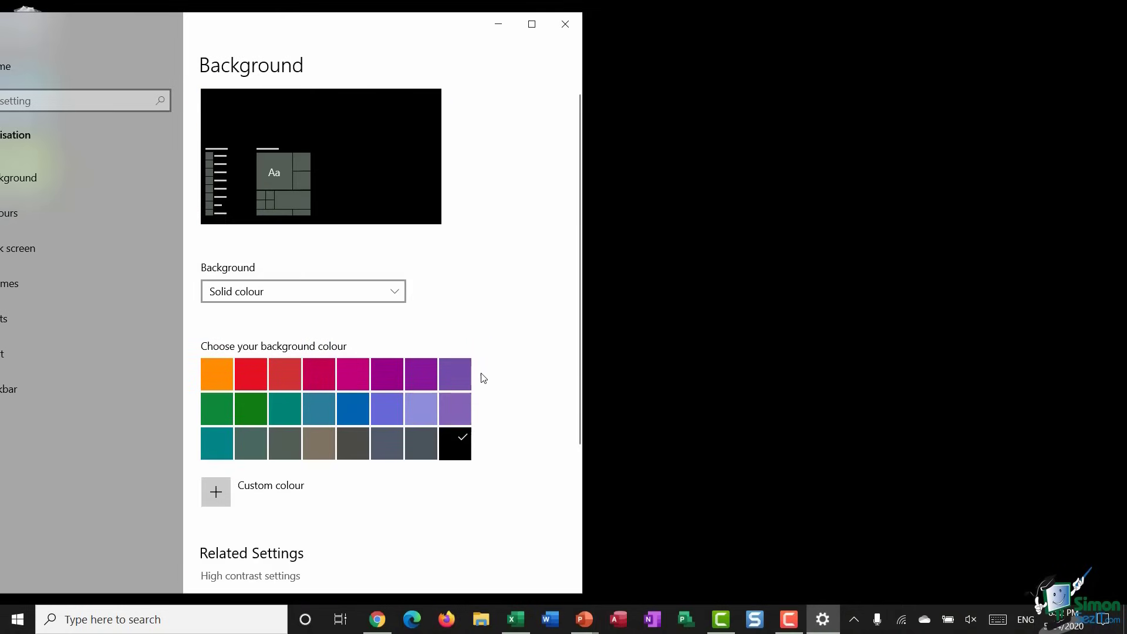
- Try violet, then choose teal as the solid background colour
click(420, 374)
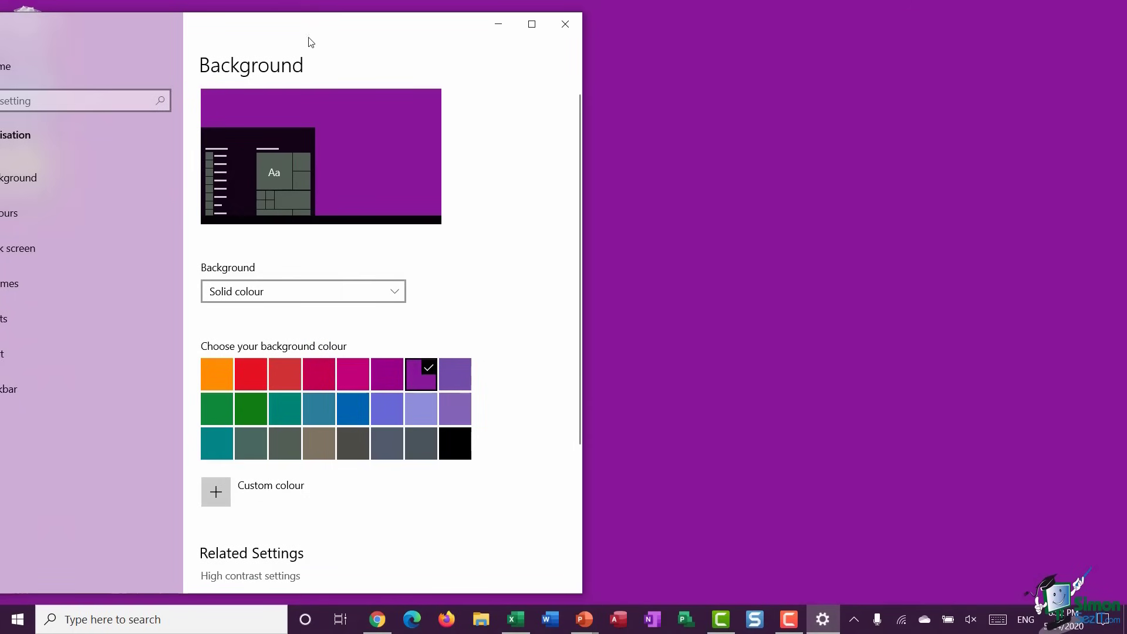
drag(322, 33, 585, 32)
click(476, 446)
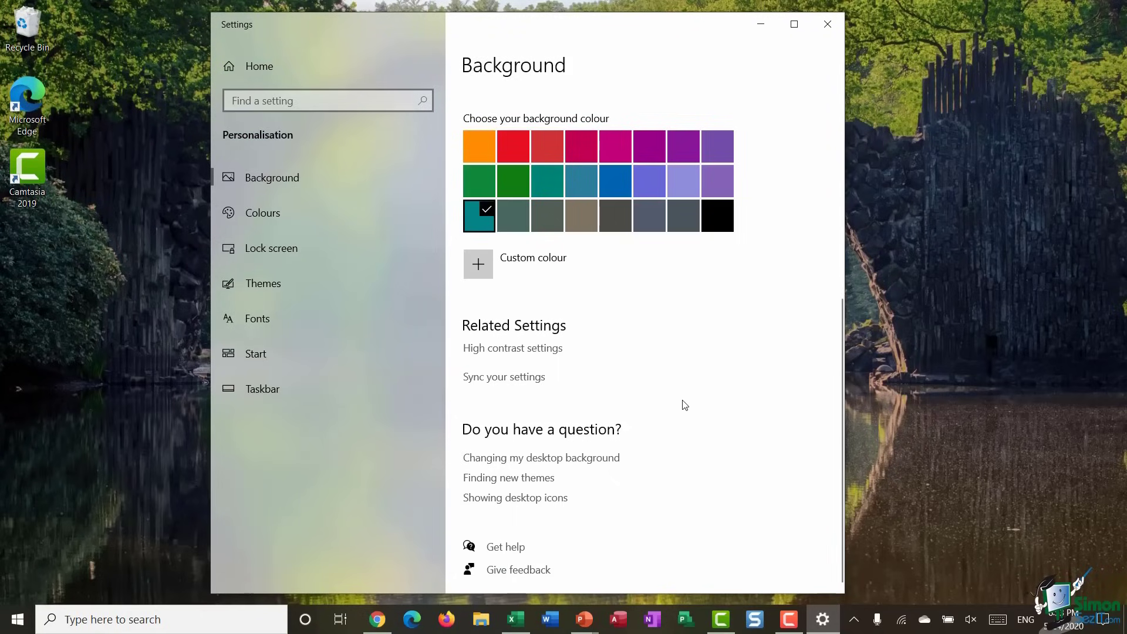
click(273, 360)
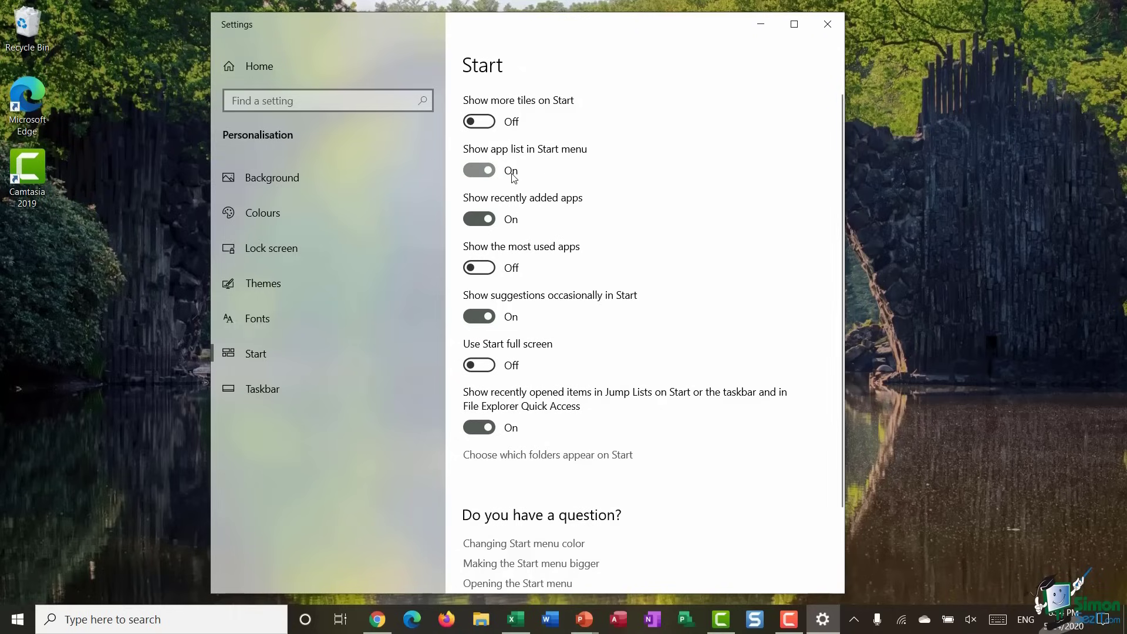
- Turn 'Show app list' off and back on, checking Start, then enable 'Show the most used apps'
click(18, 619)
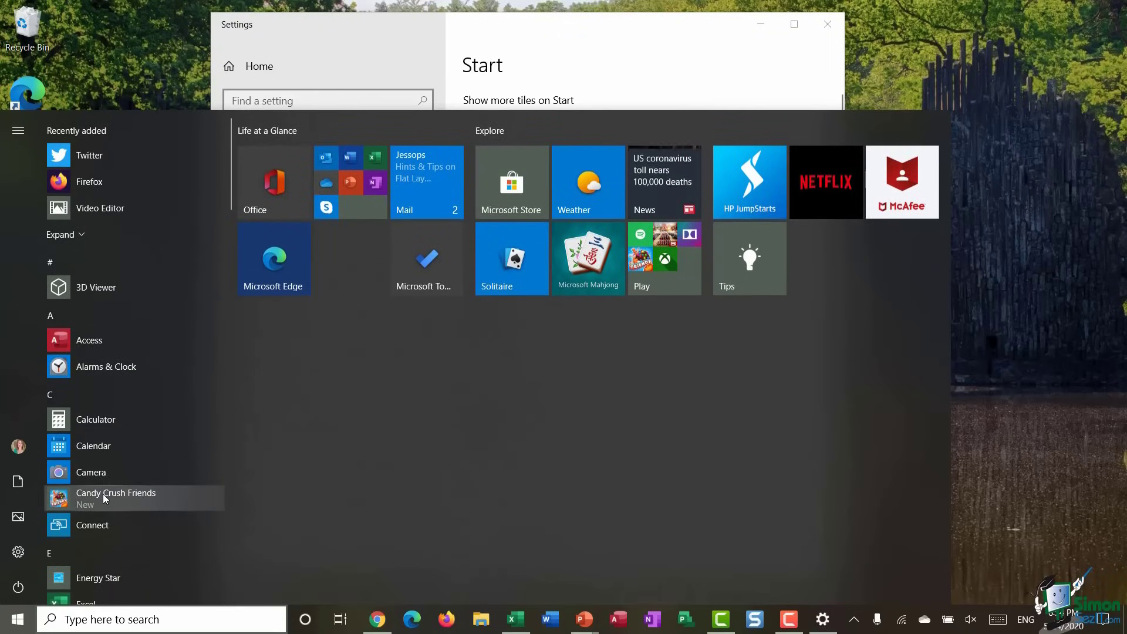
click(569, 55)
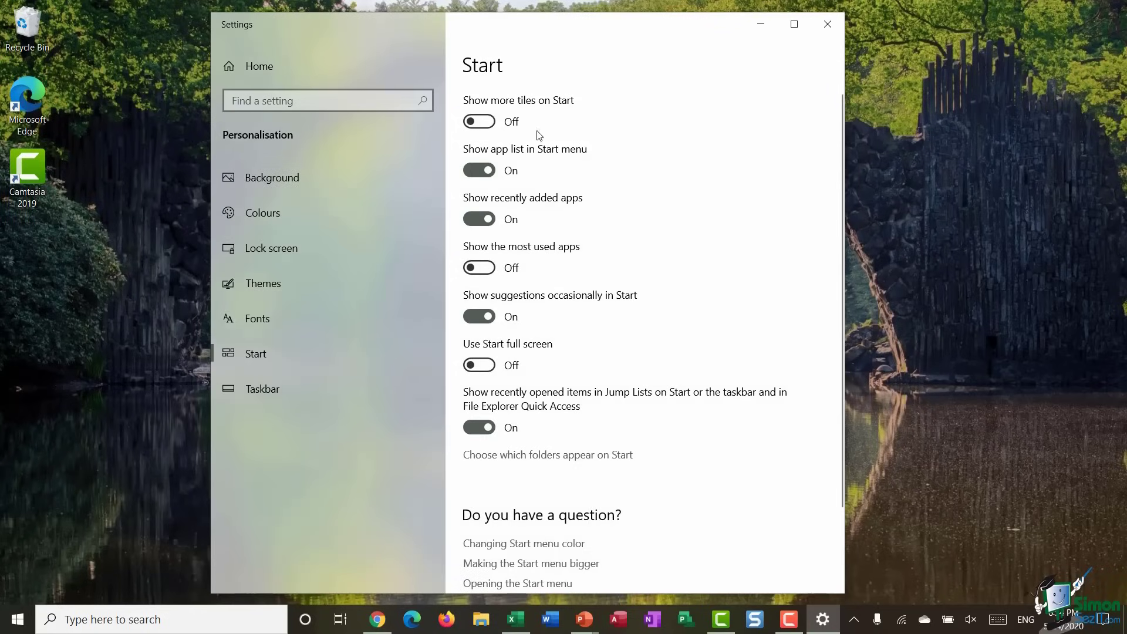
click(479, 170)
click(17, 619)
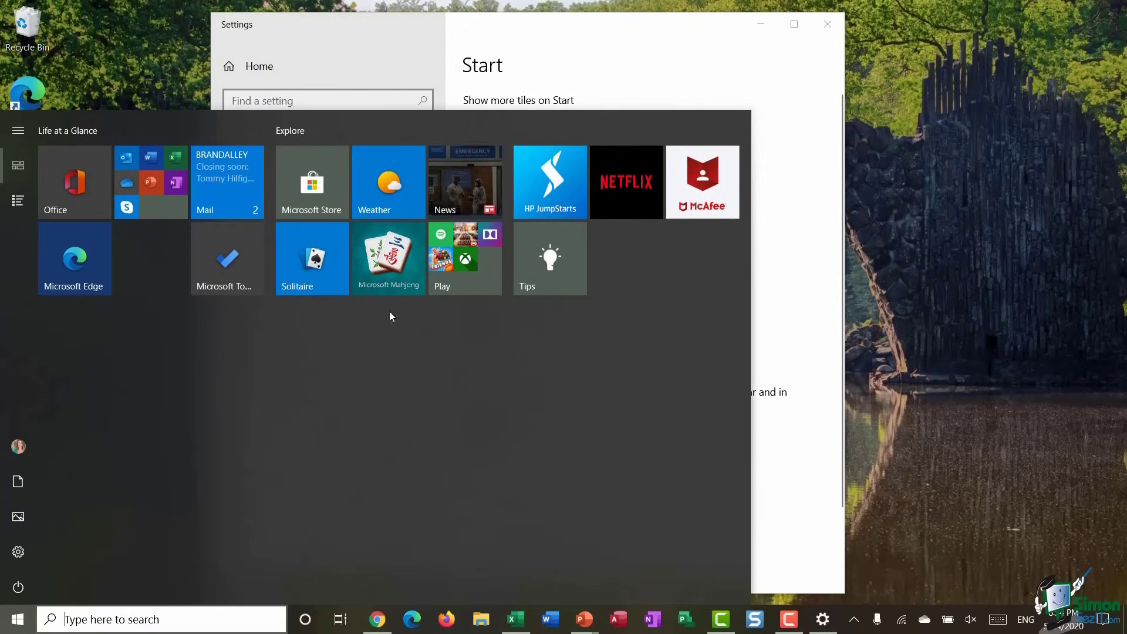
click(619, 68)
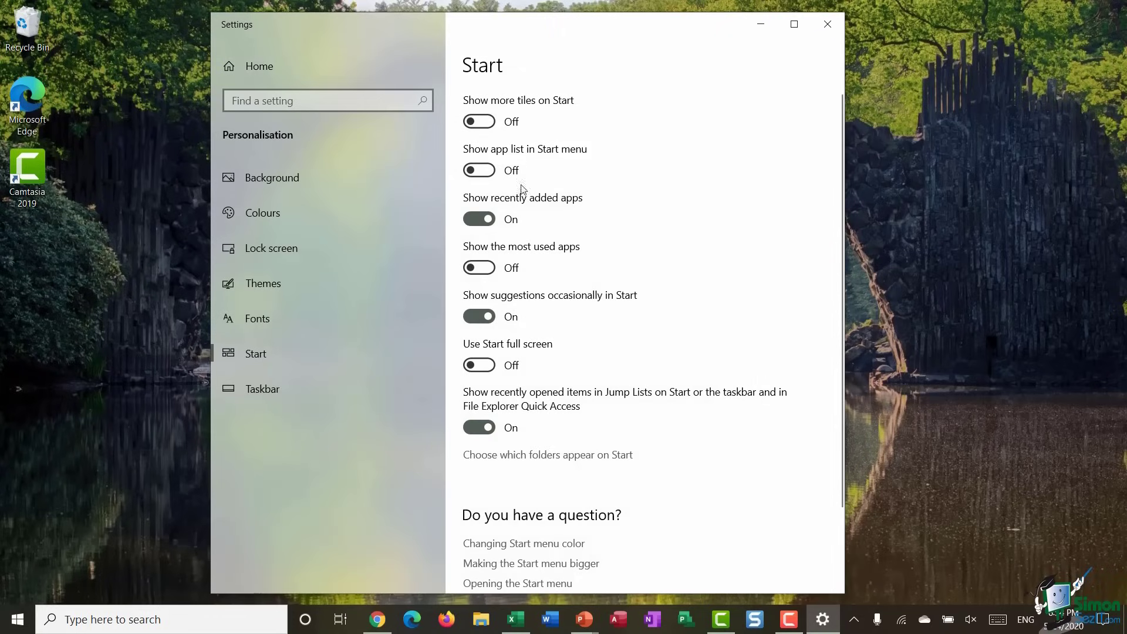
click(492, 171)
click(489, 269)
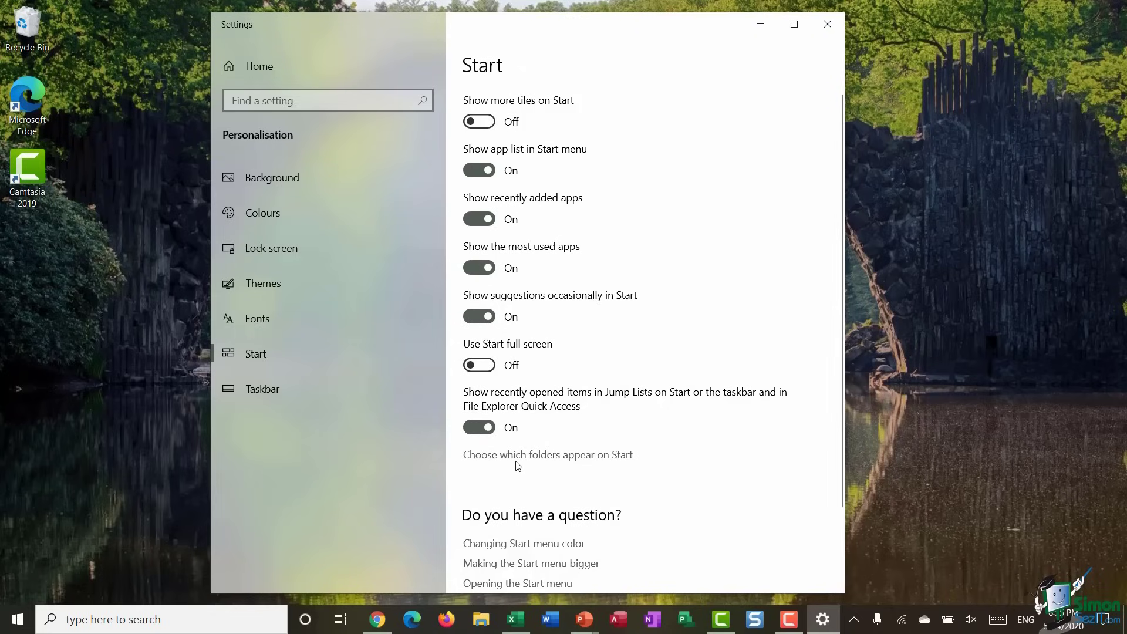
- In the Start folders settings, turn Music on, check it in Start, then turn it off
click(557, 456)
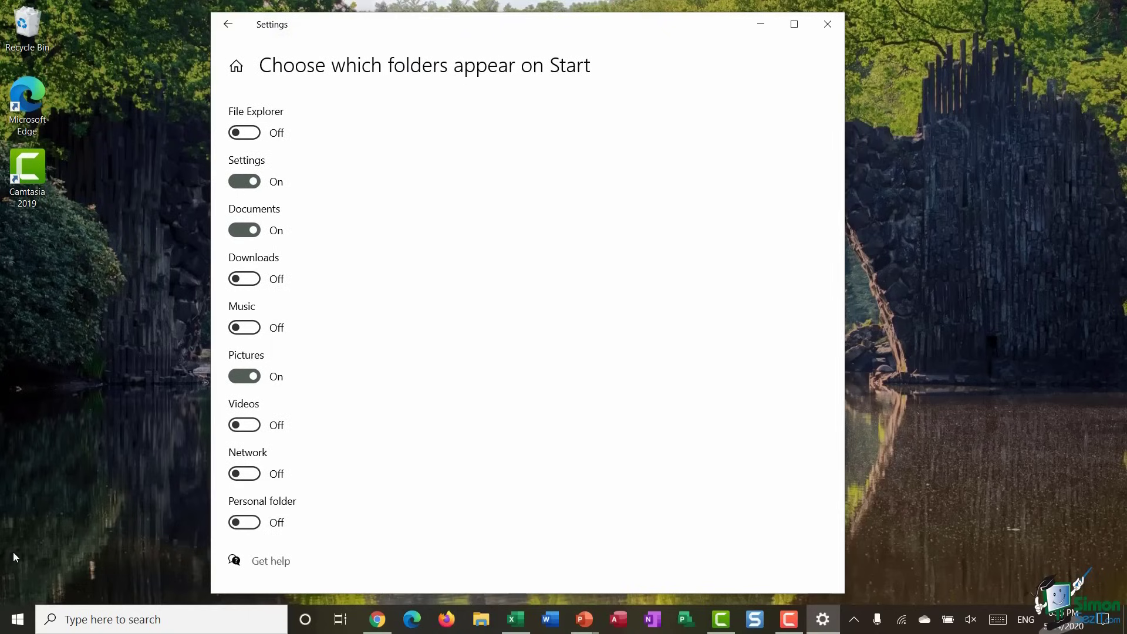
click(17, 621)
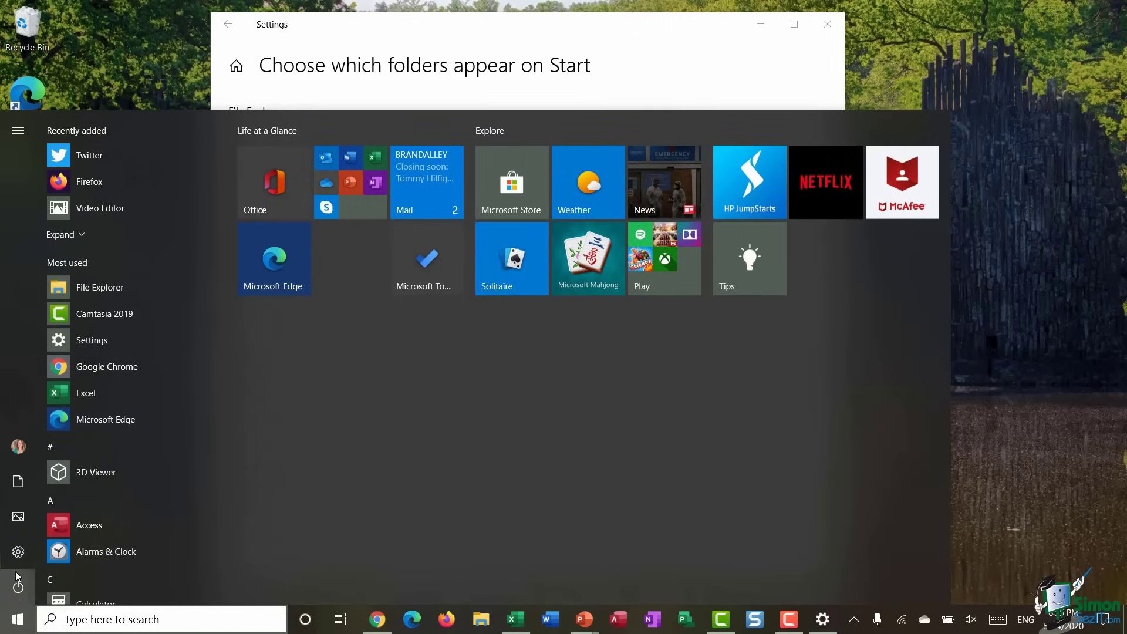
mouse_move(18, 516)
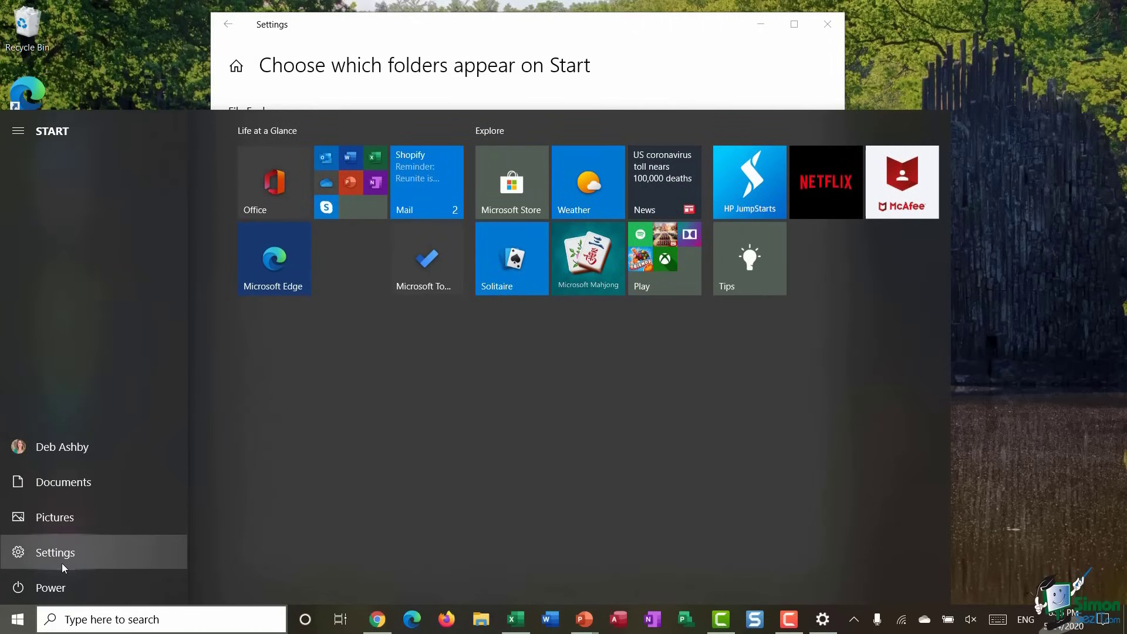
click(675, 47)
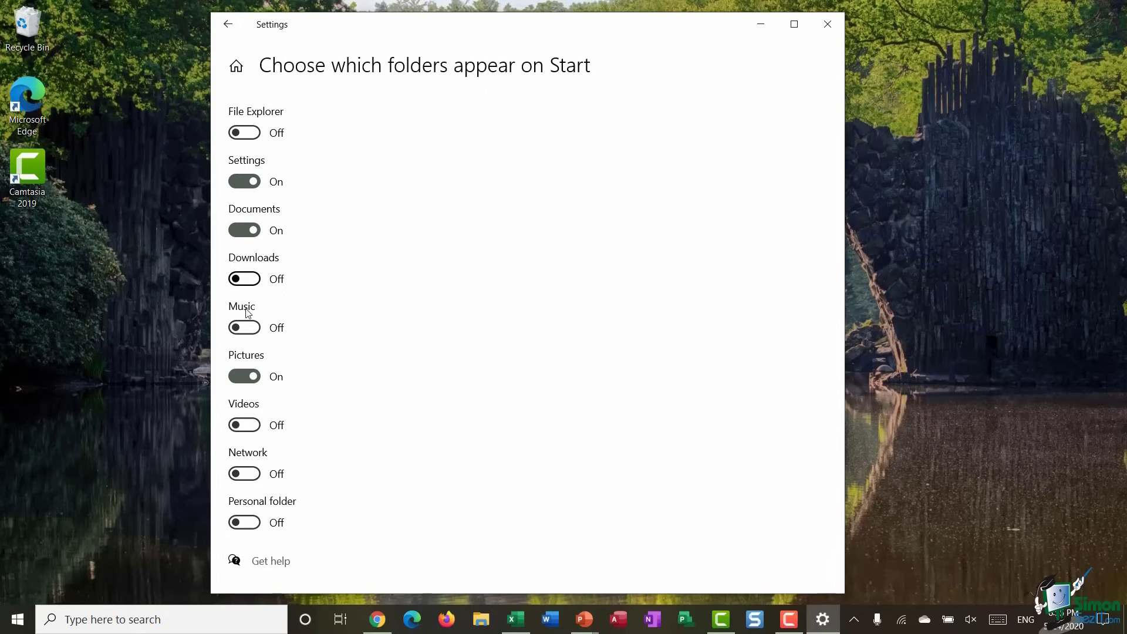
click(253, 328)
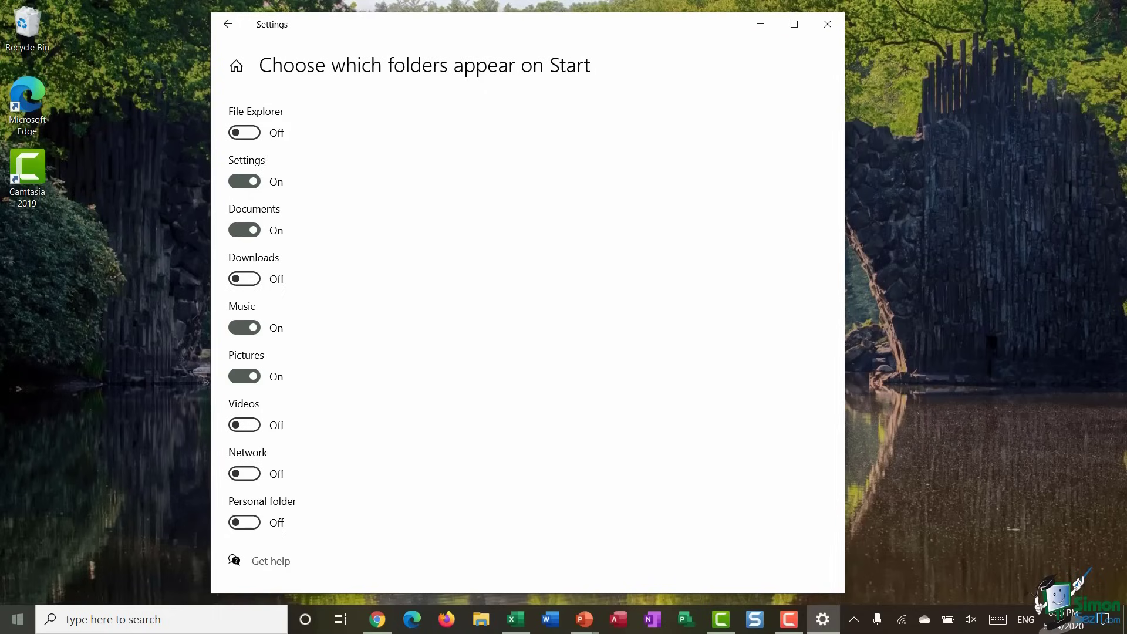
click(19, 614)
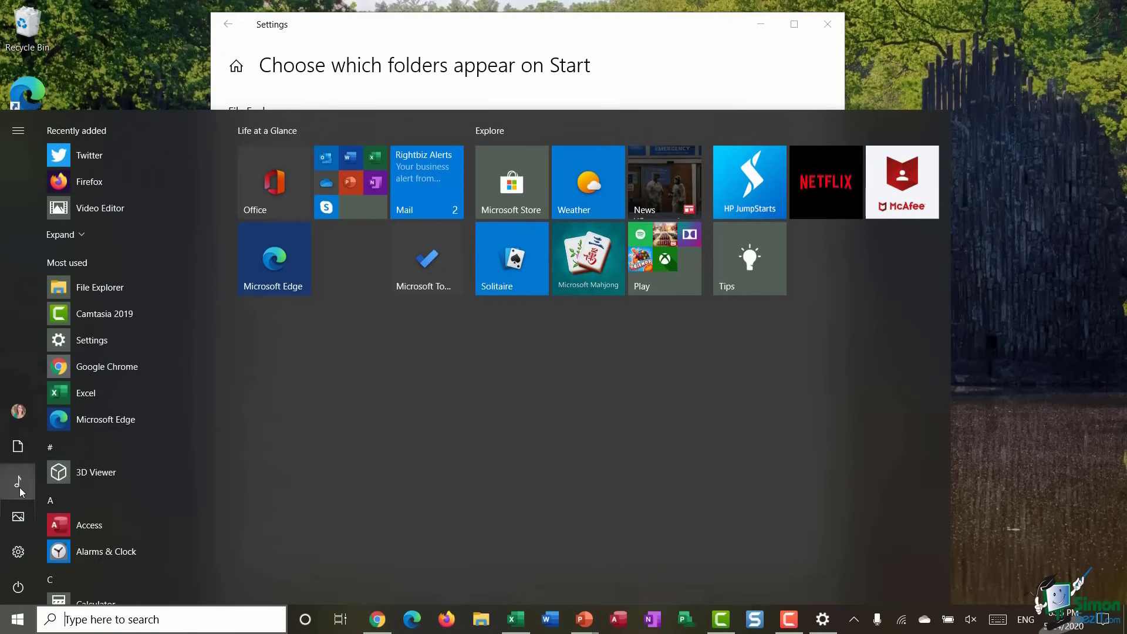
mouse_move(19, 481)
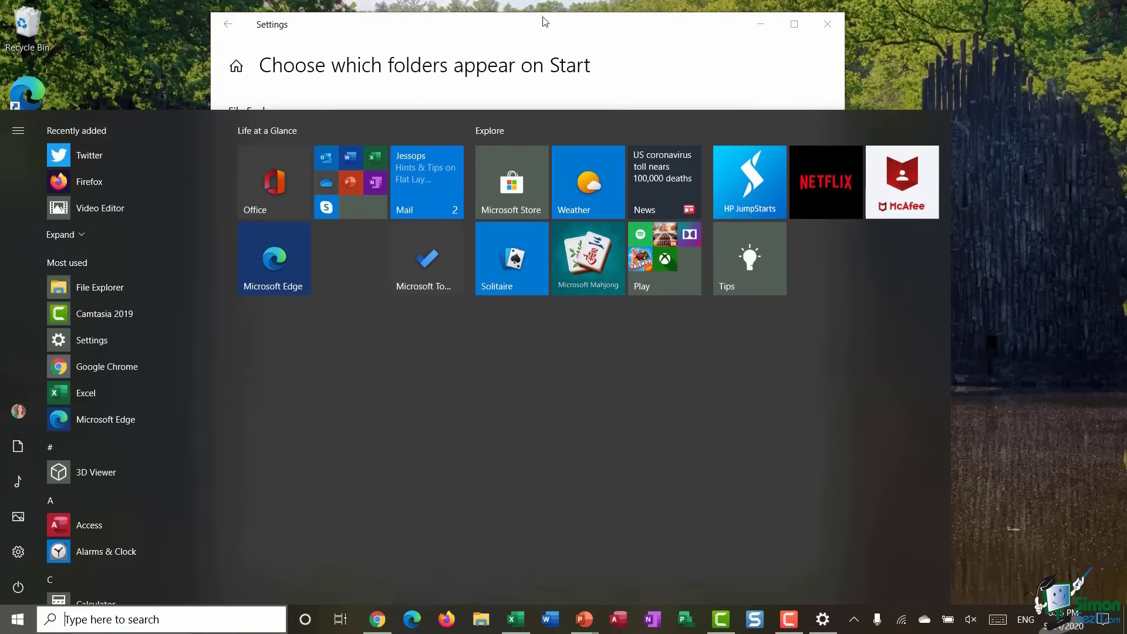
click(531, 33)
click(246, 327)
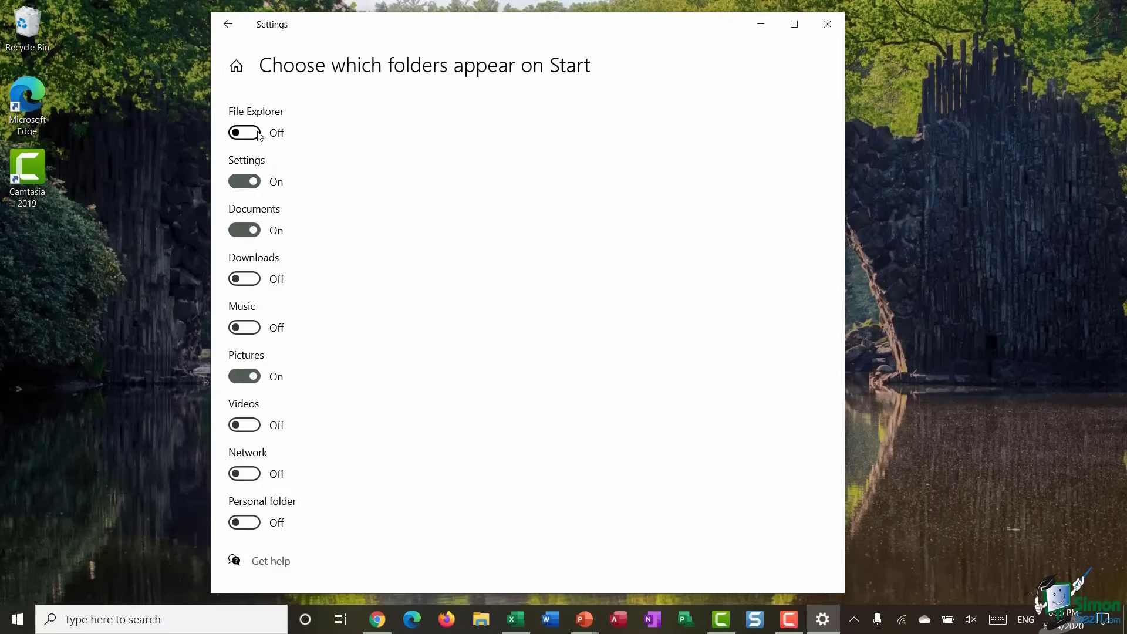
- Turn File Explorer on as a Start folder, verify it in Start, and go back
click(245, 133)
click(13, 619)
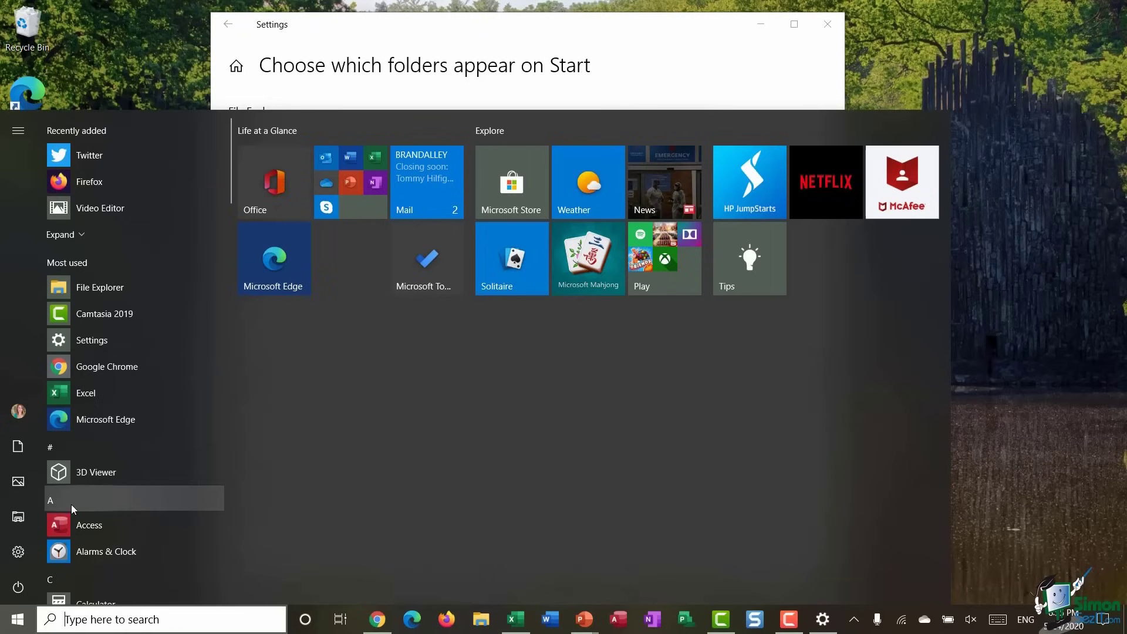
mouse_move(21, 518)
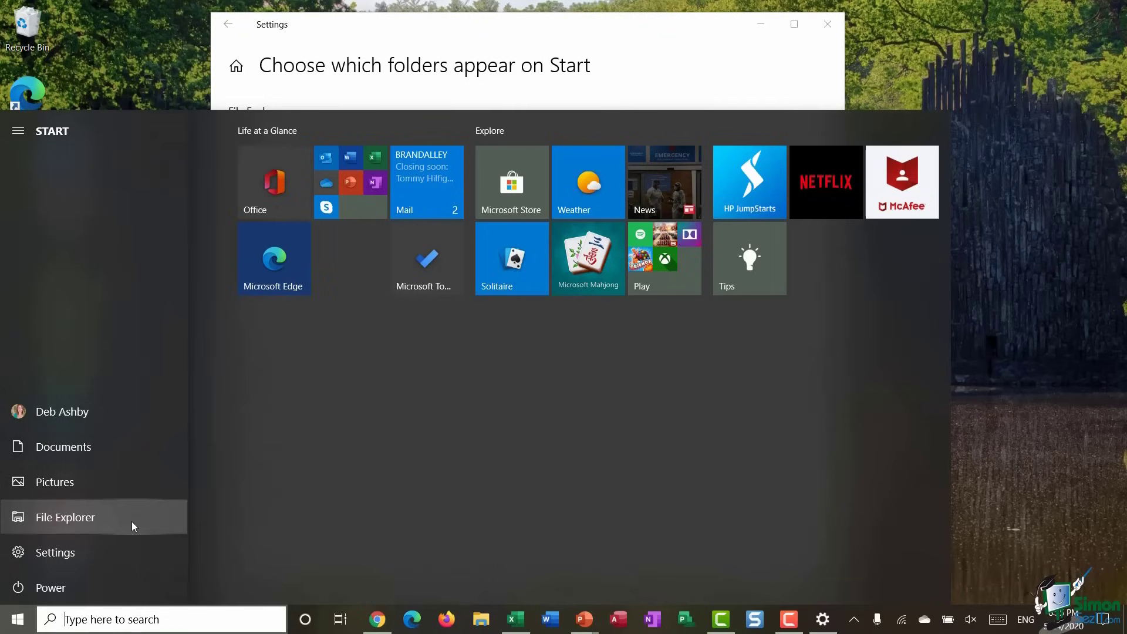
click(714, 49)
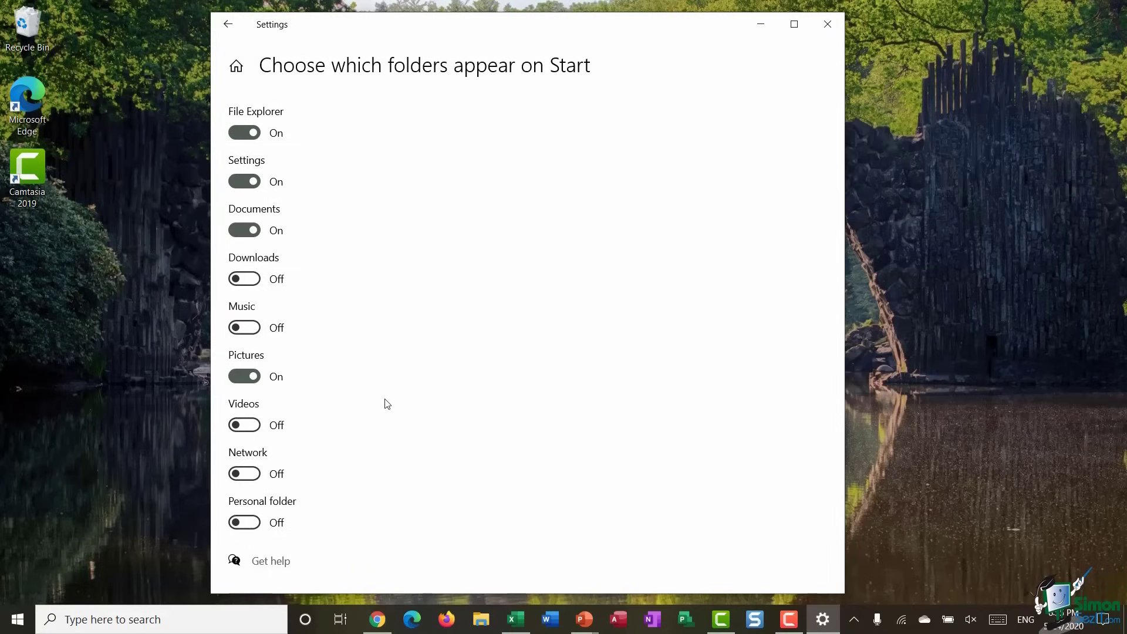
click(230, 25)
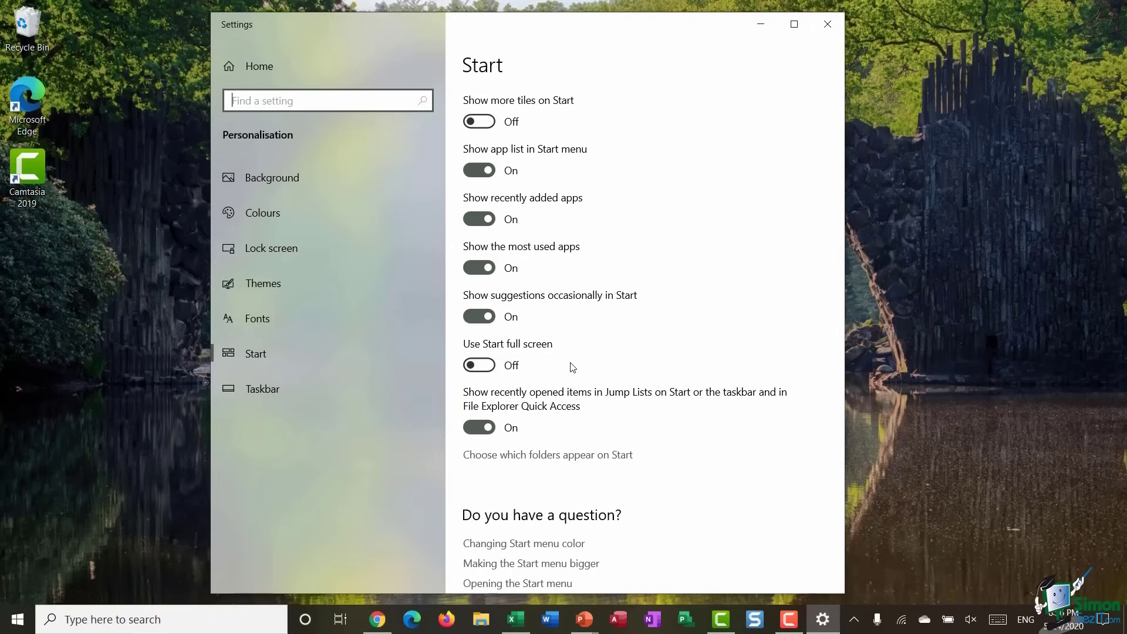
- Save the current look from Themes as a theme named 'Debs Theme'
click(261, 284)
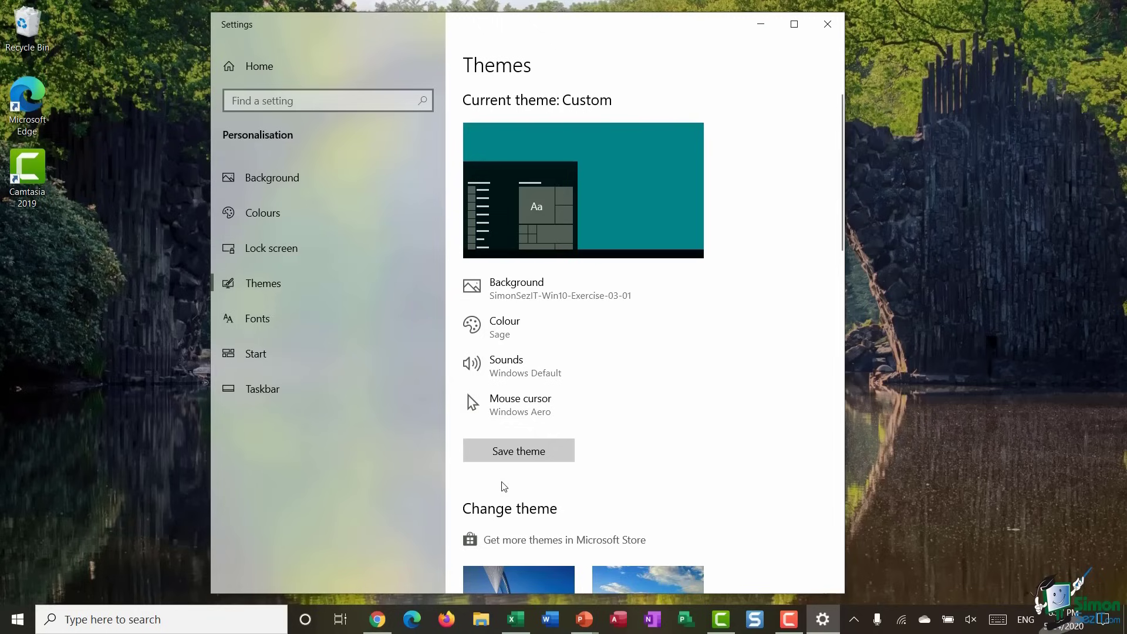
click(525, 451)
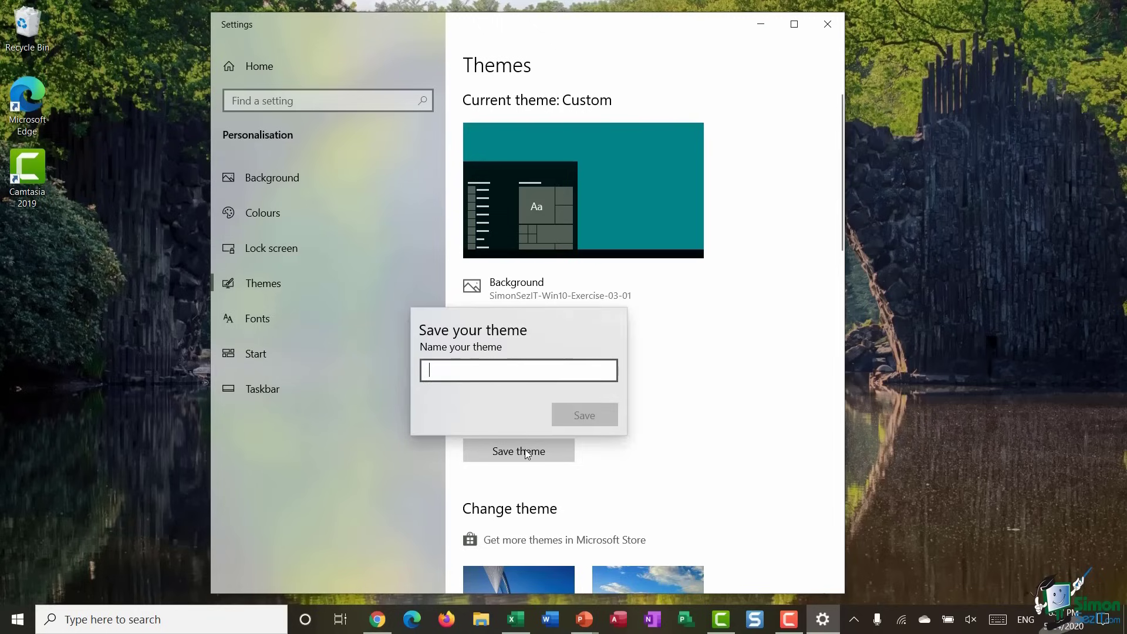
text(Debs Theme)
click(572, 415)
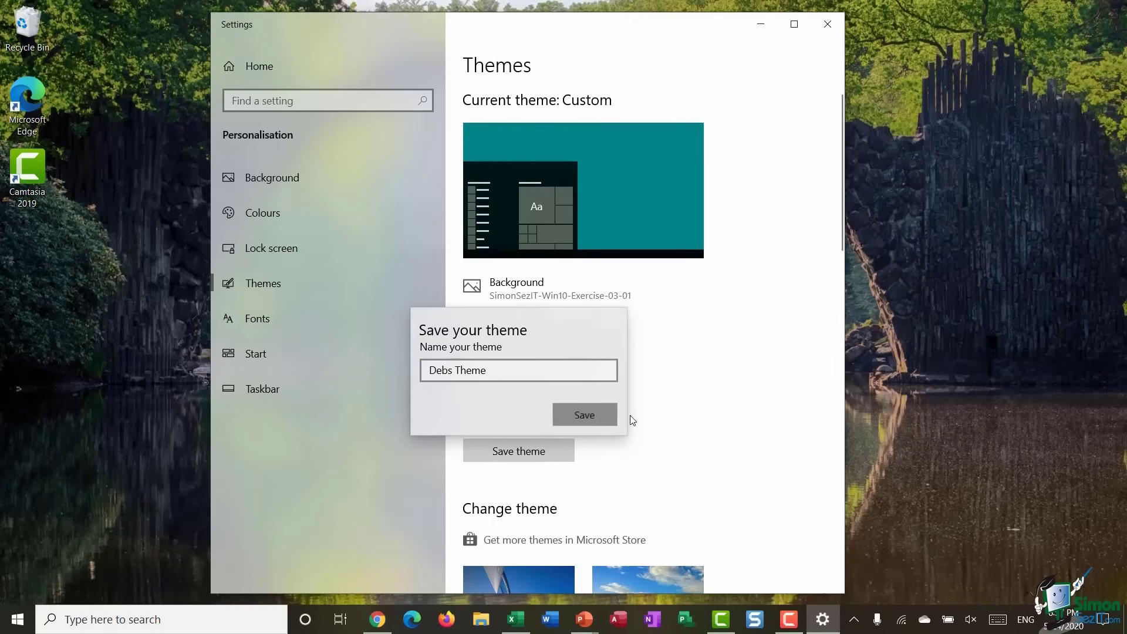
scroll(734, 360, down, 10)
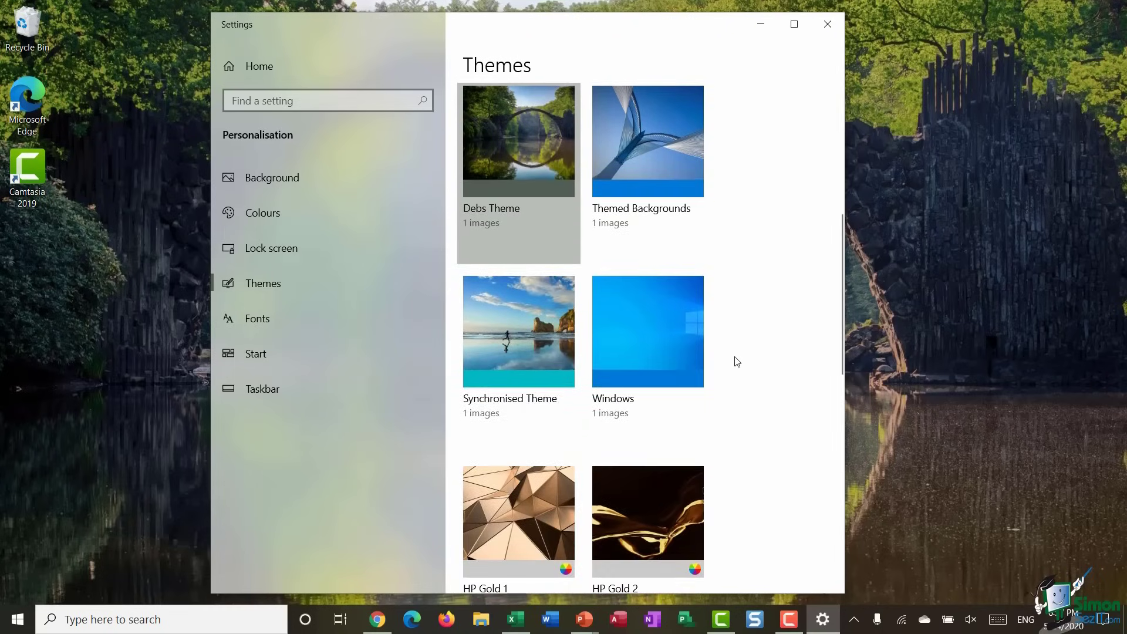
scroll(737, 364, up, 5)
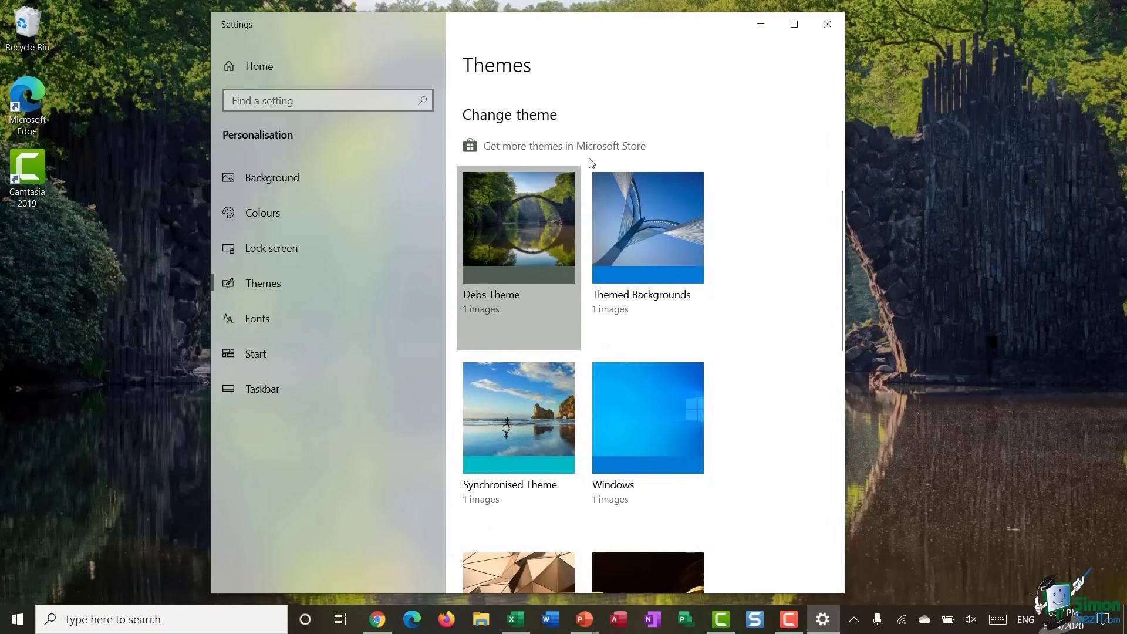
- Apply the Synchronised Theme and preview it in the Start menu
scroll(738, 201, down, 3)
click(510, 253)
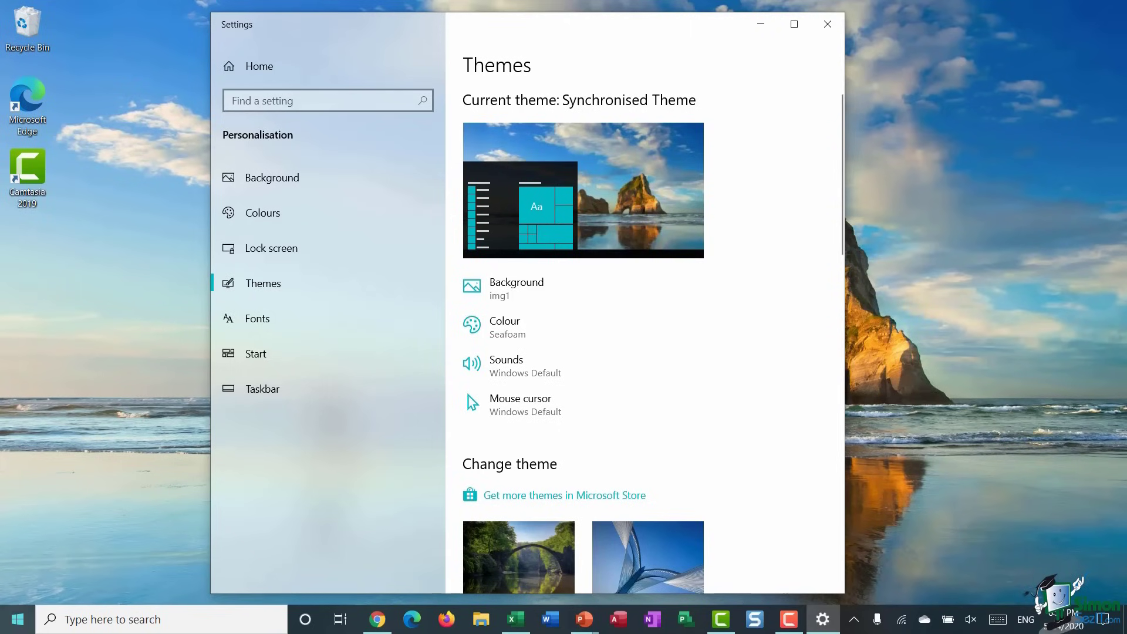
key(super)
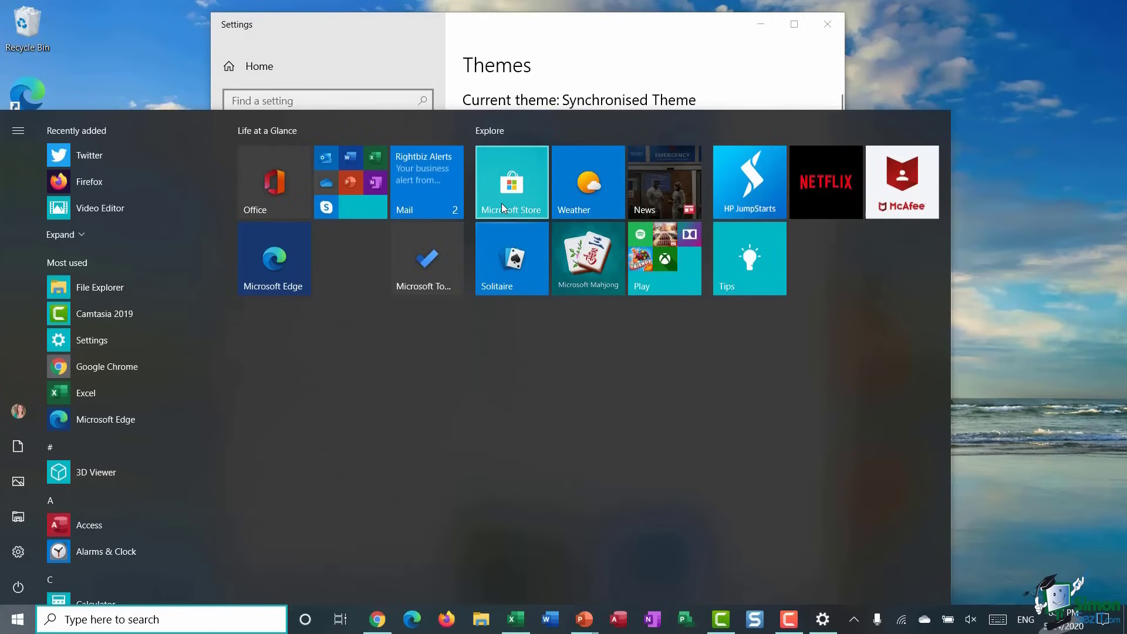
click(668, 69)
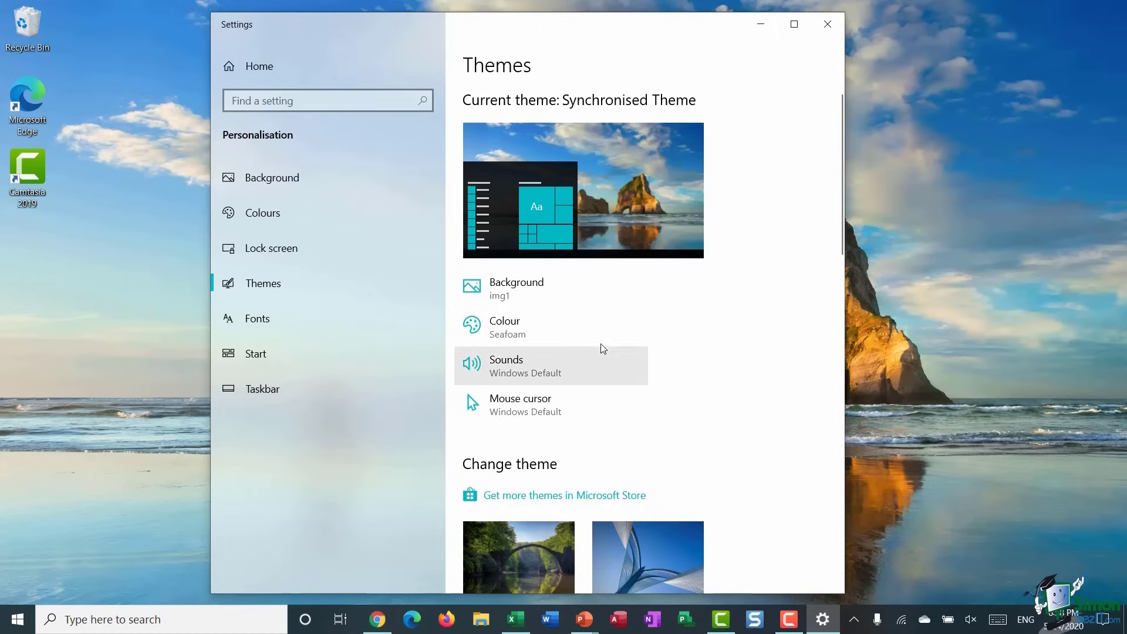
- Look over the theme's Colour settings, then close Settings
click(534, 325)
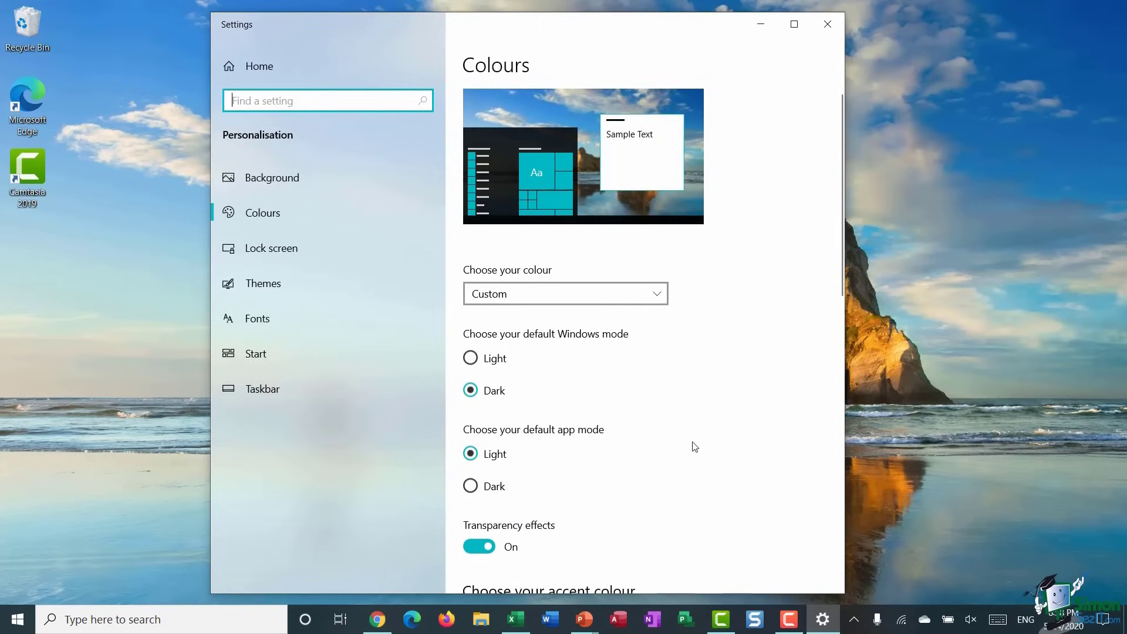
scroll(692, 448, down, 3)
scroll(744, 318, up, 3)
click(828, 23)
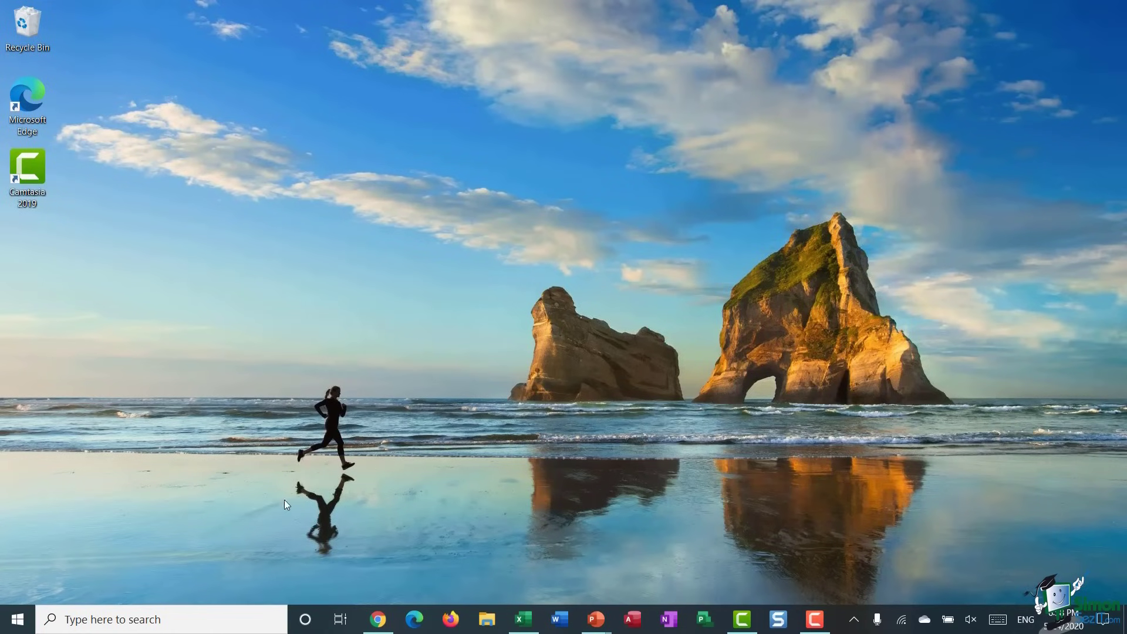
- Reapply Debs Theme from Personalise > Themes, then close Settings with Alt+F4
right_click(387, 330)
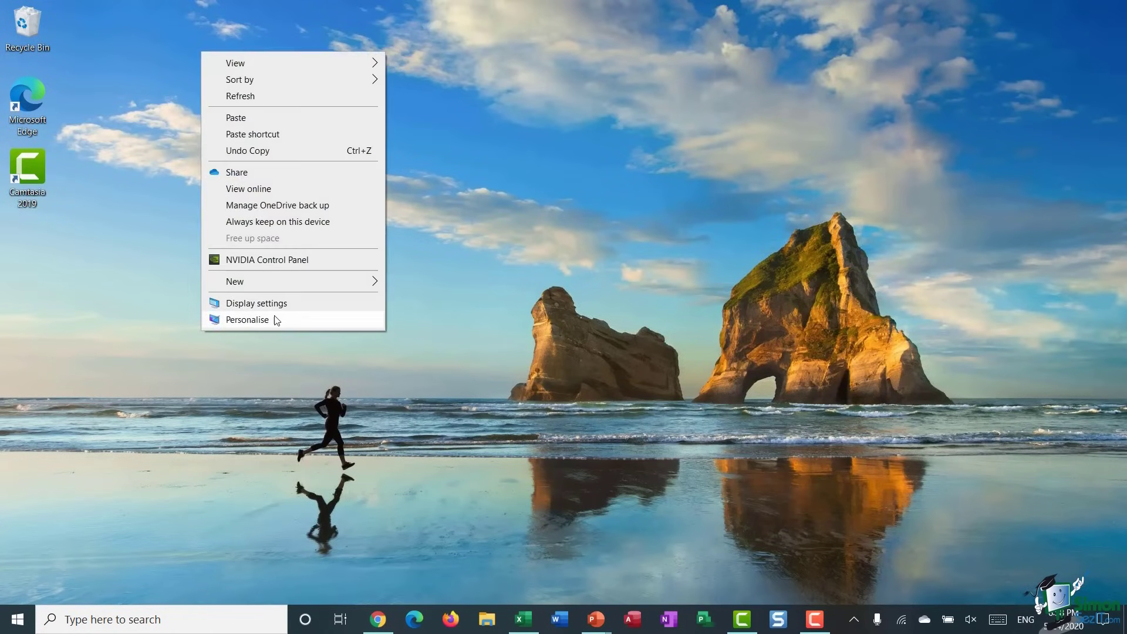
click(248, 319)
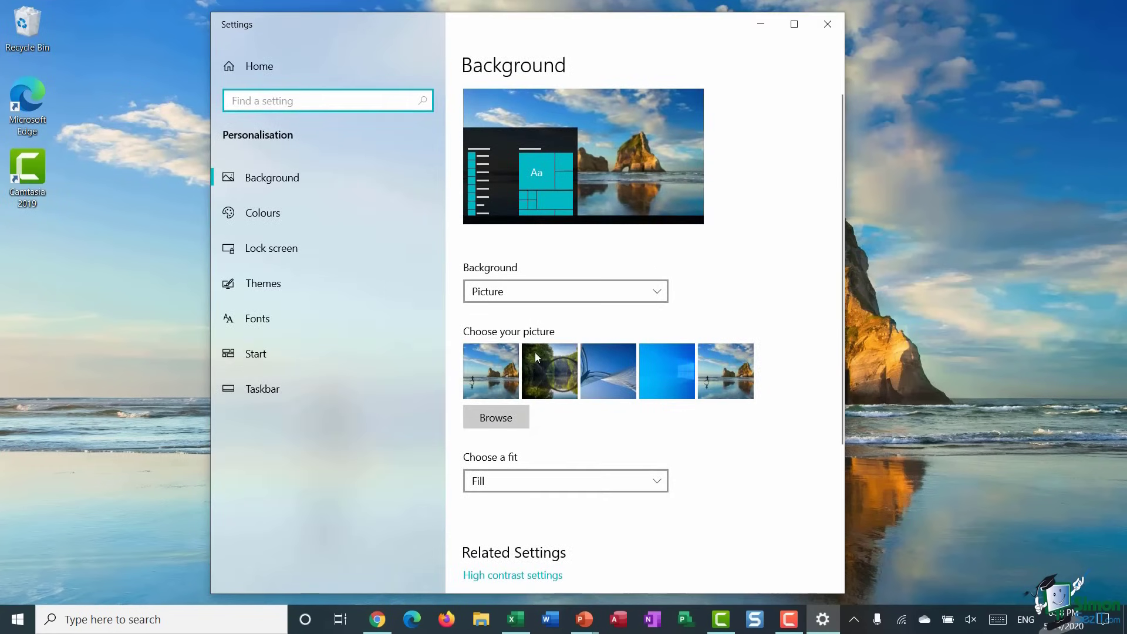
click(280, 287)
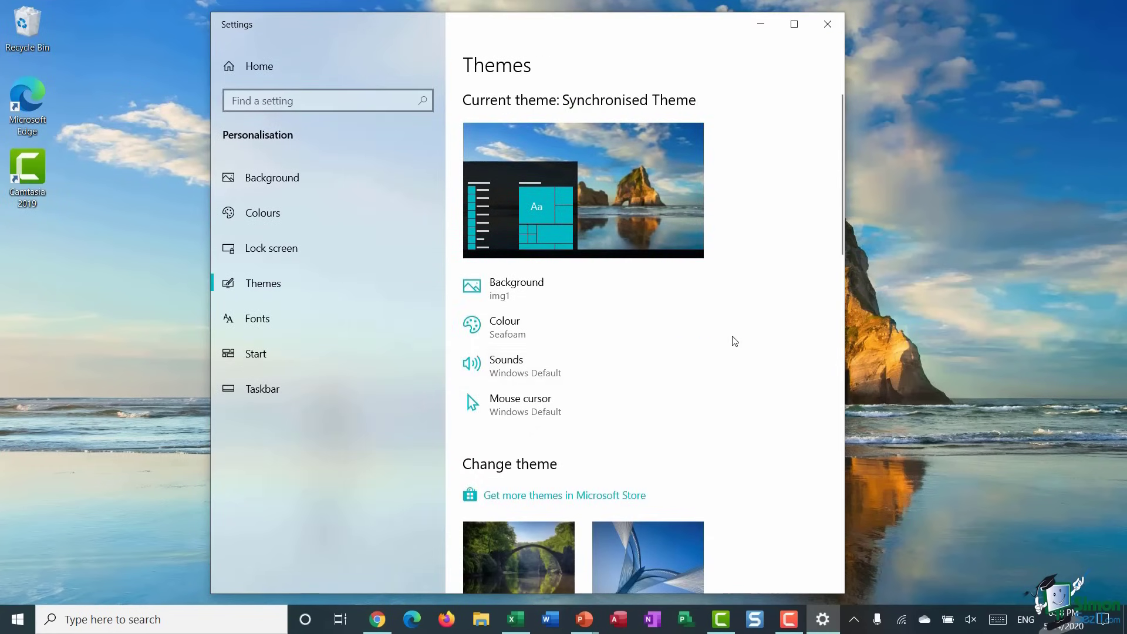
scroll(735, 339, down, 3)
scroll(735, 341, down, 1)
click(504, 325)
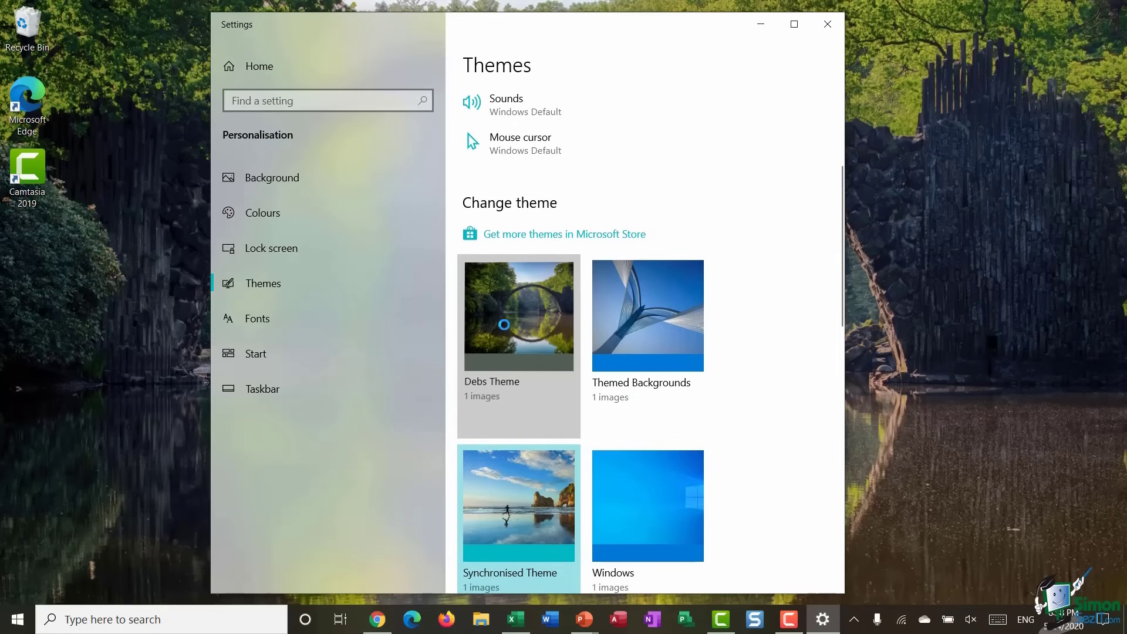
key(alt+F4)
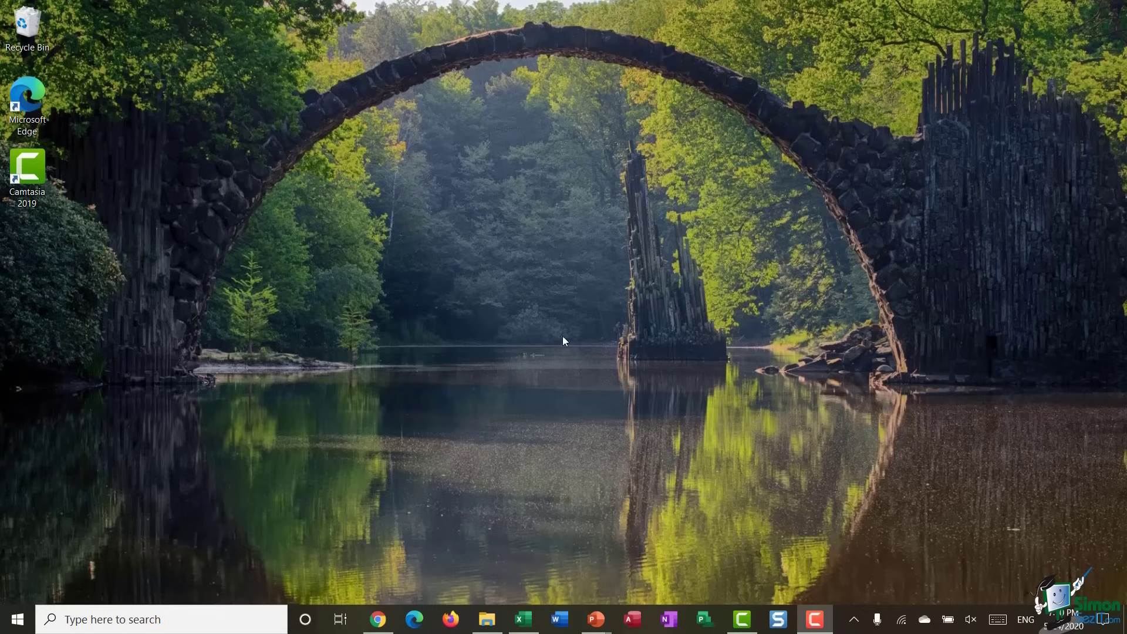
- Open the Start menu from the taskbar to show the Life at a Glance and Explore tiles
click(17, 620)
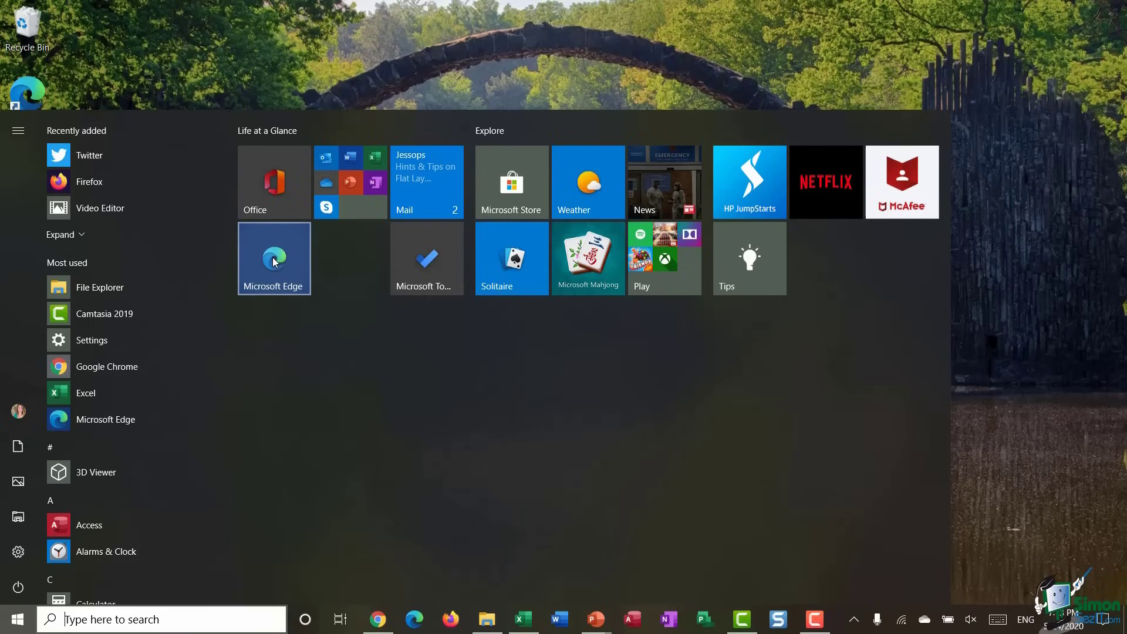
- Unpin the Microsoft Edge tile, then re-pin Edge to Start from its desktop shortcut
right_click(265, 258)
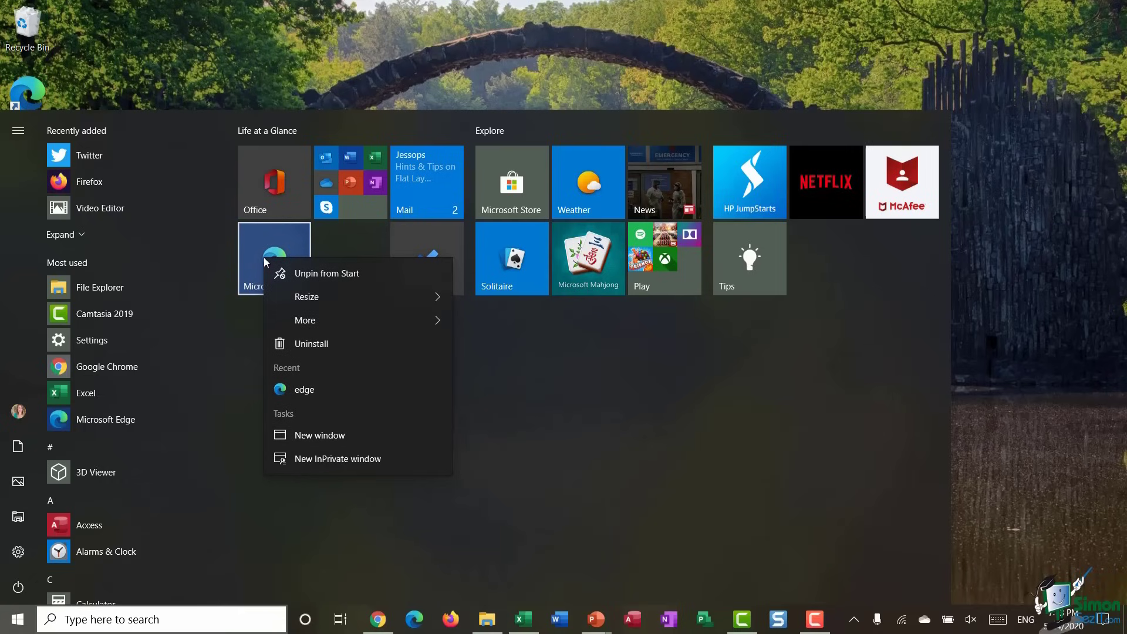
click(342, 273)
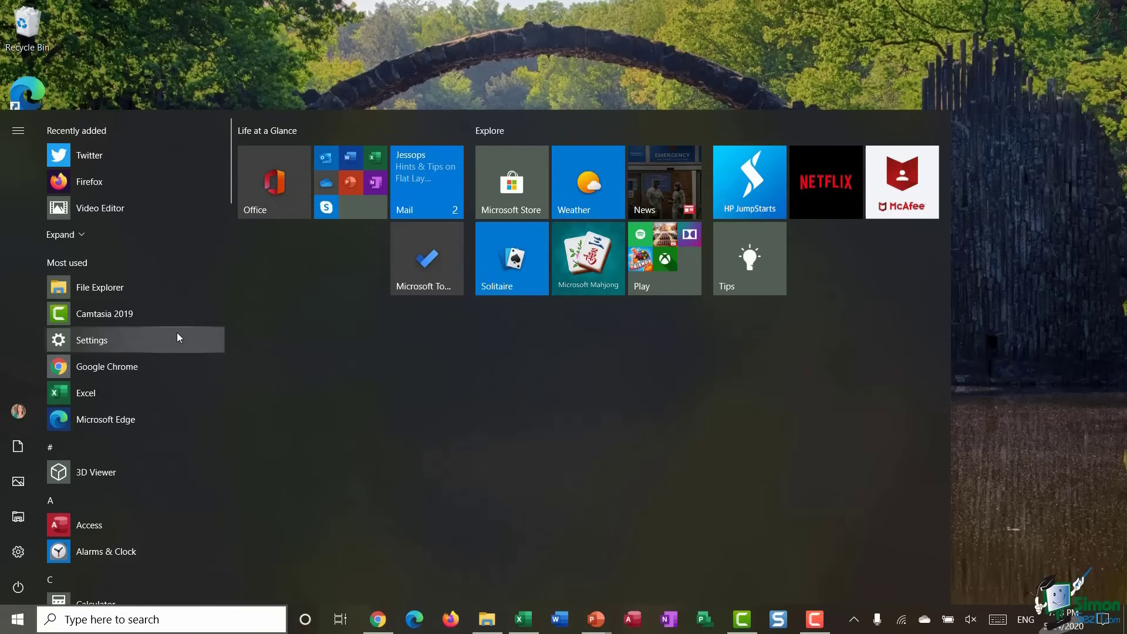
right_click(101, 418)
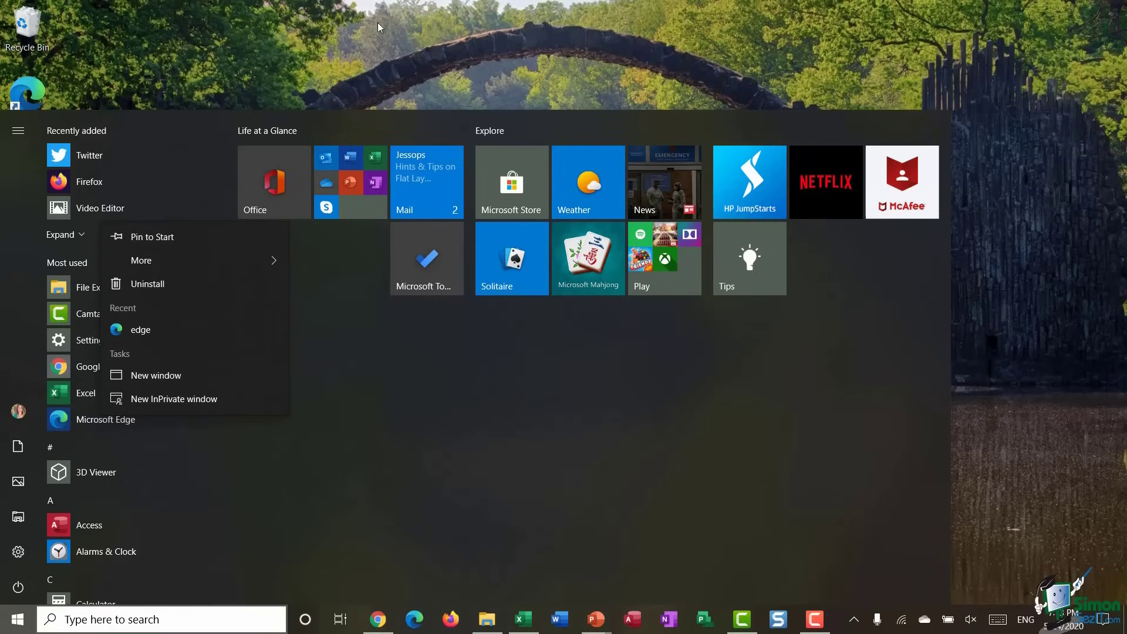
click(312, 55)
click(312, 55)
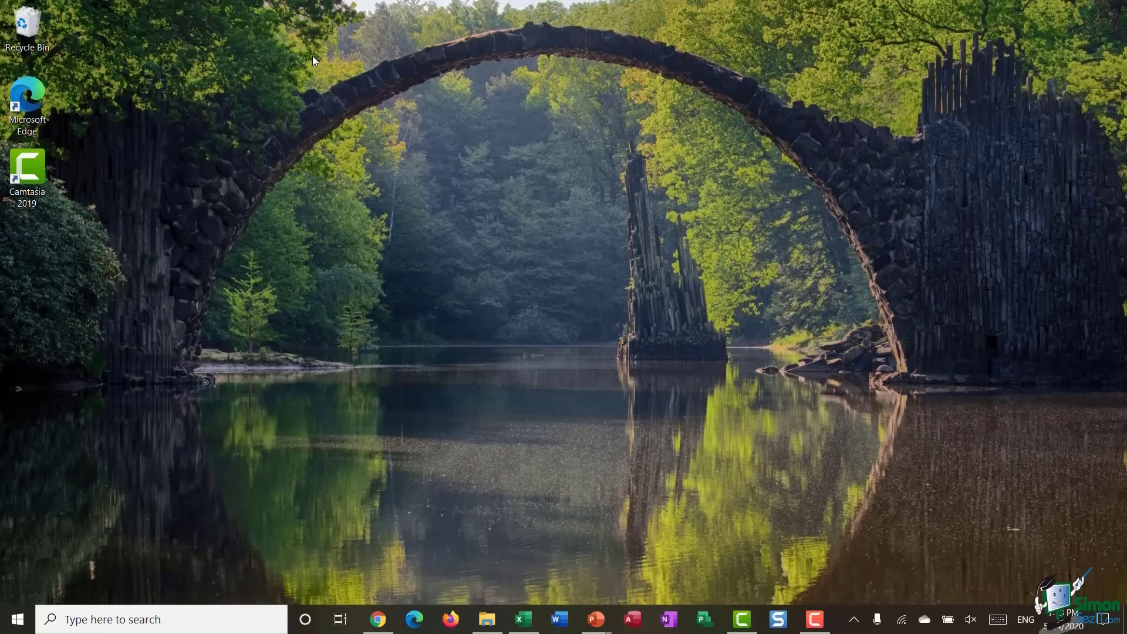
click(27, 108)
right_click(26, 104)
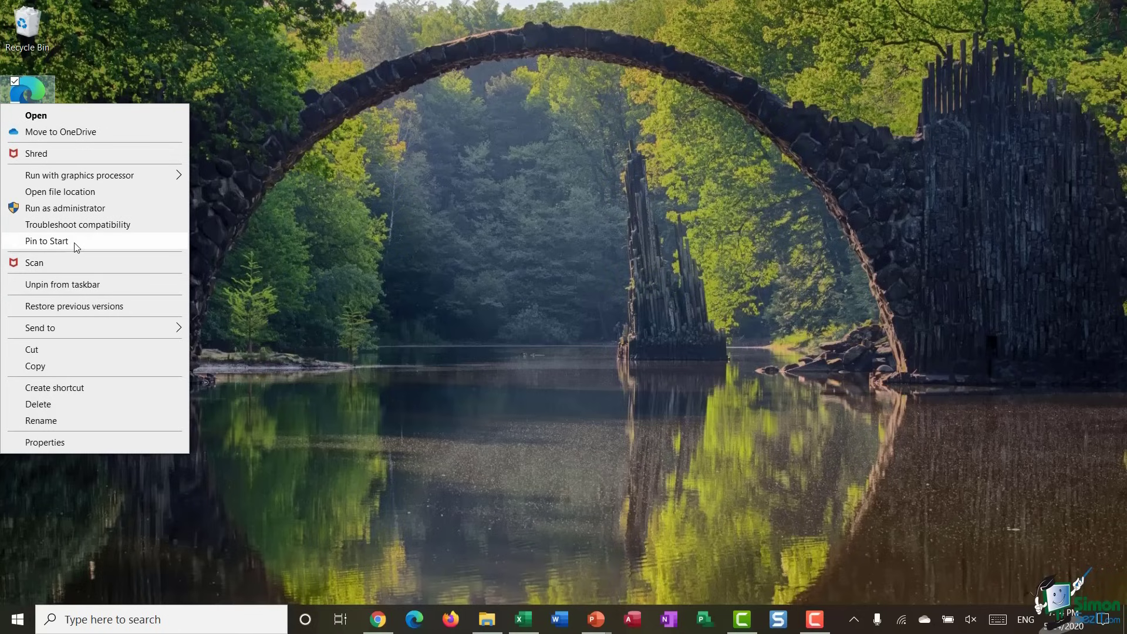
click(75, 243)
- Move Edge and Microsoft To Do into Life at a Glance and Solitaire next to Tips
key(super)
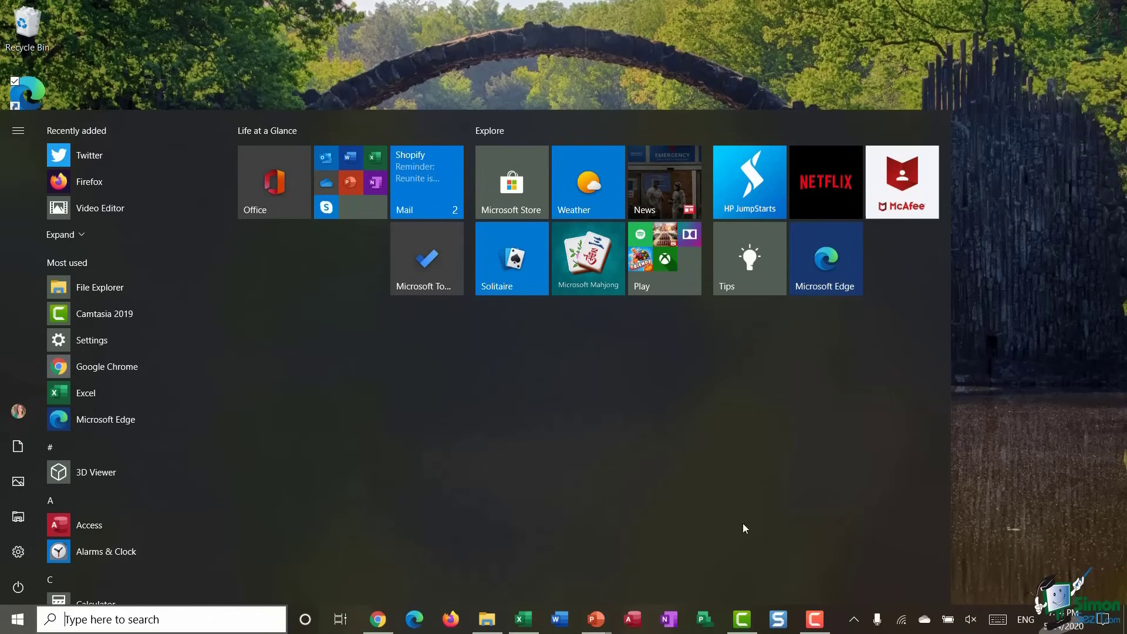
drag(825, 259, 274, 264)
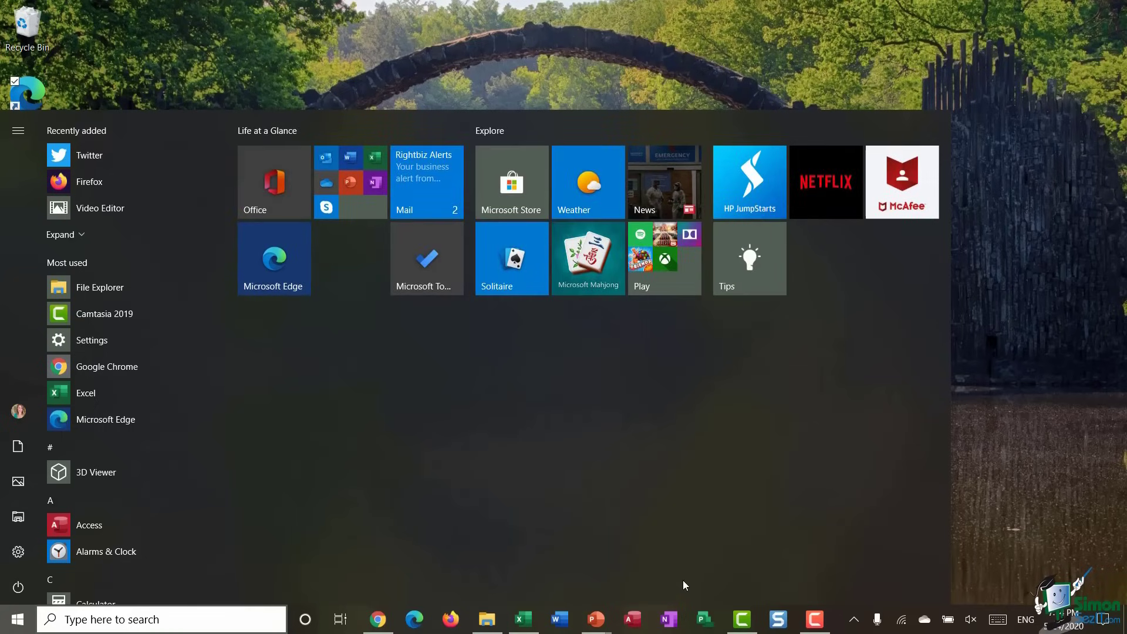
drag(443, 277, 368, 270)
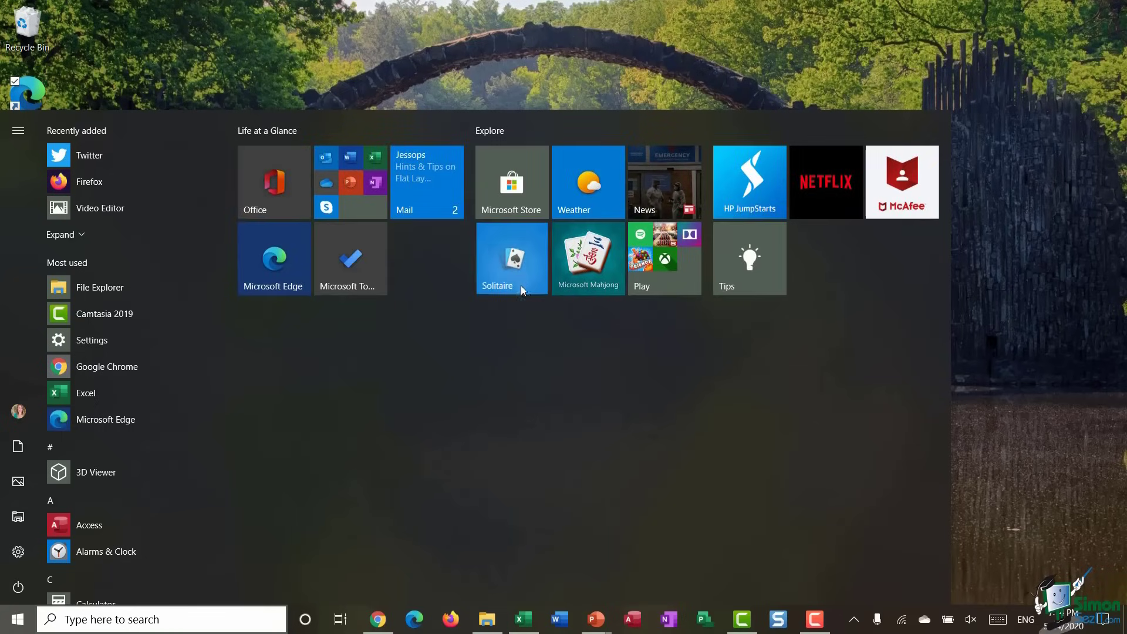
drag(520, 285, 828, 280)
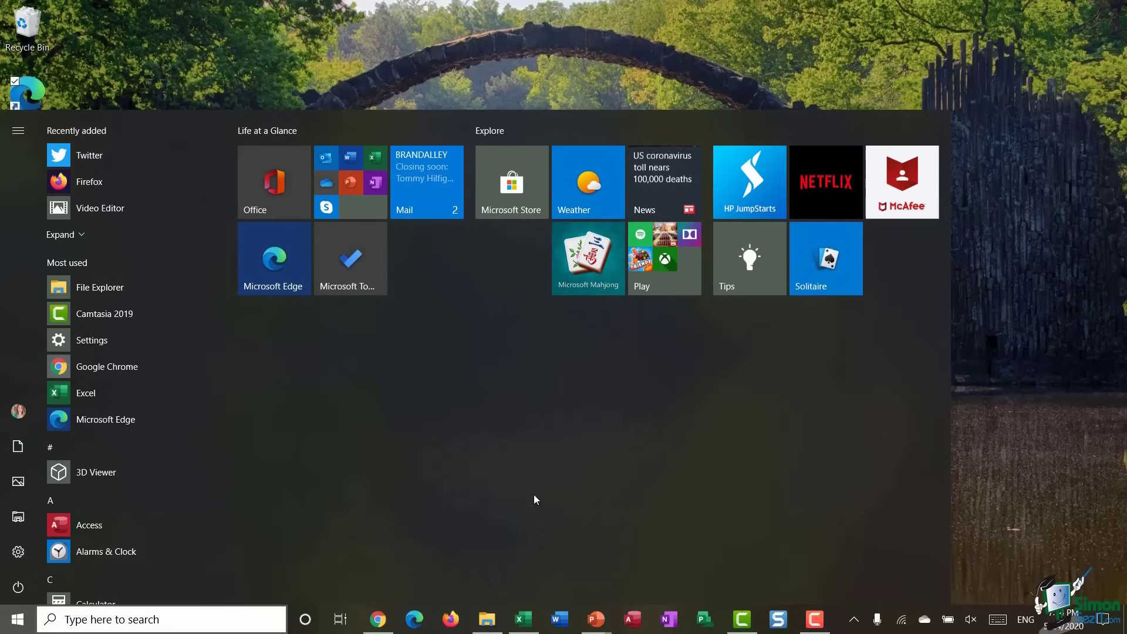
right_click(262, 243)
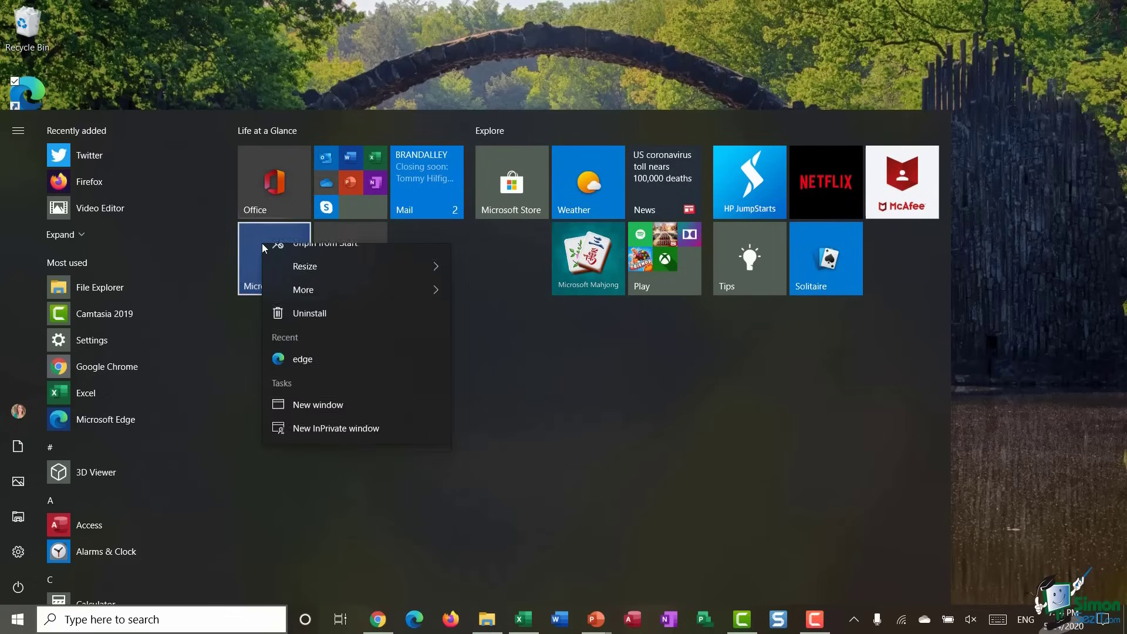
mouse_move(324, 292)
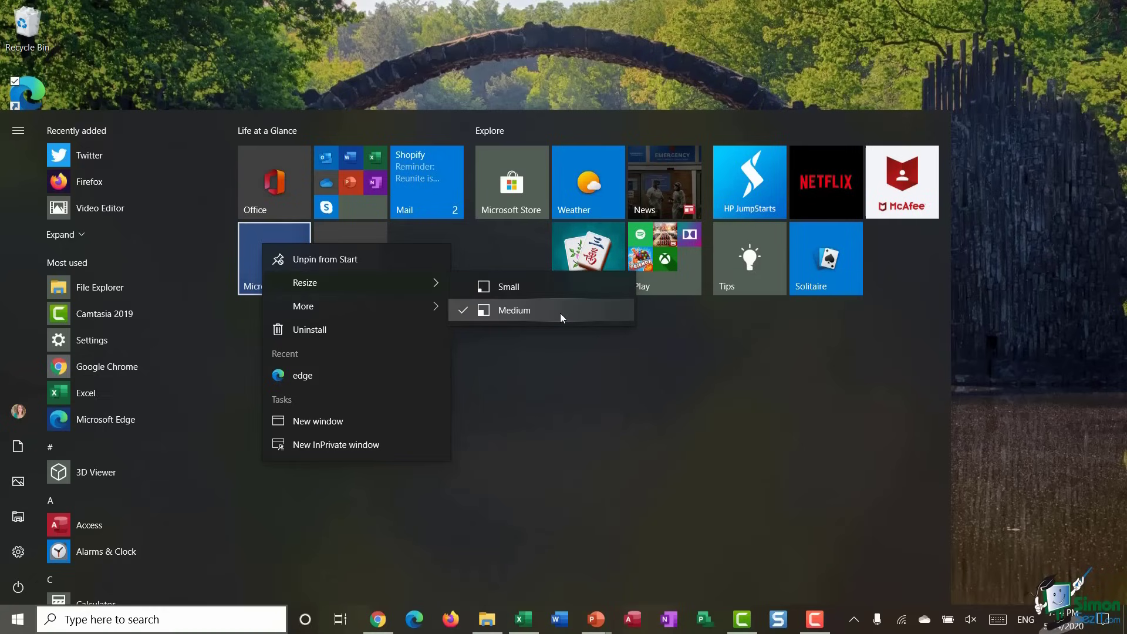
click(561, 292)
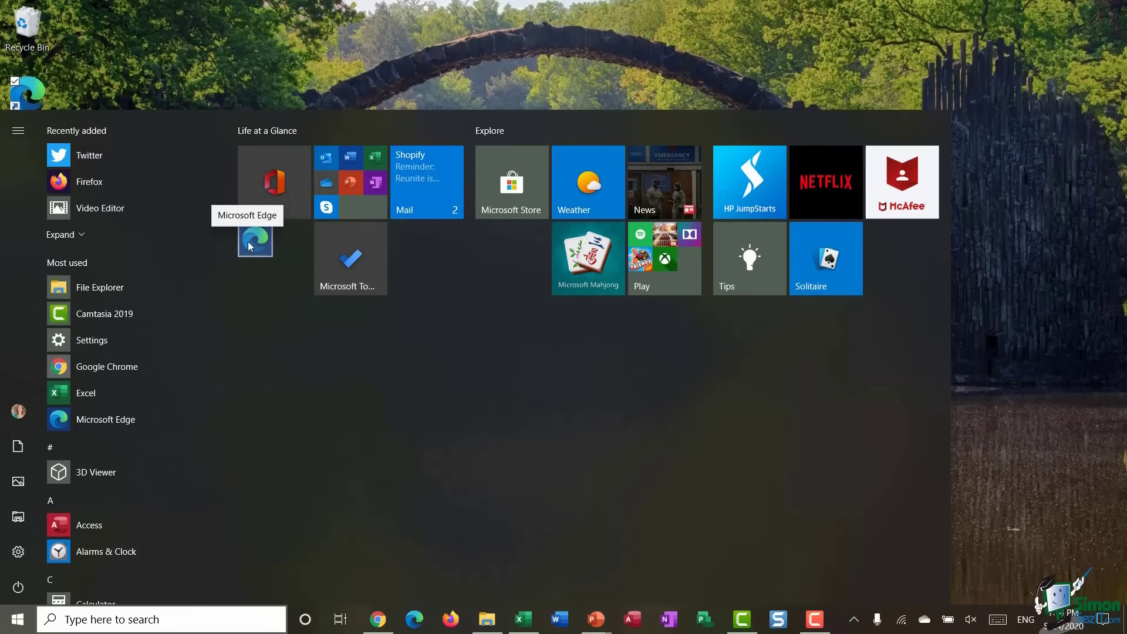
right_click(247, 241)
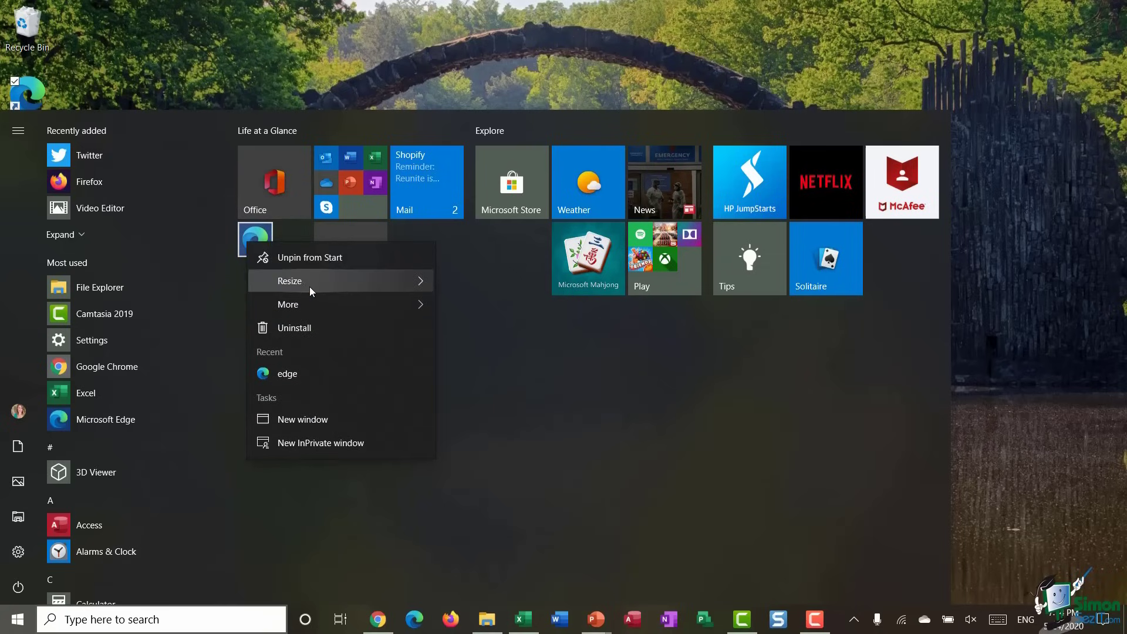
click(513, 307)
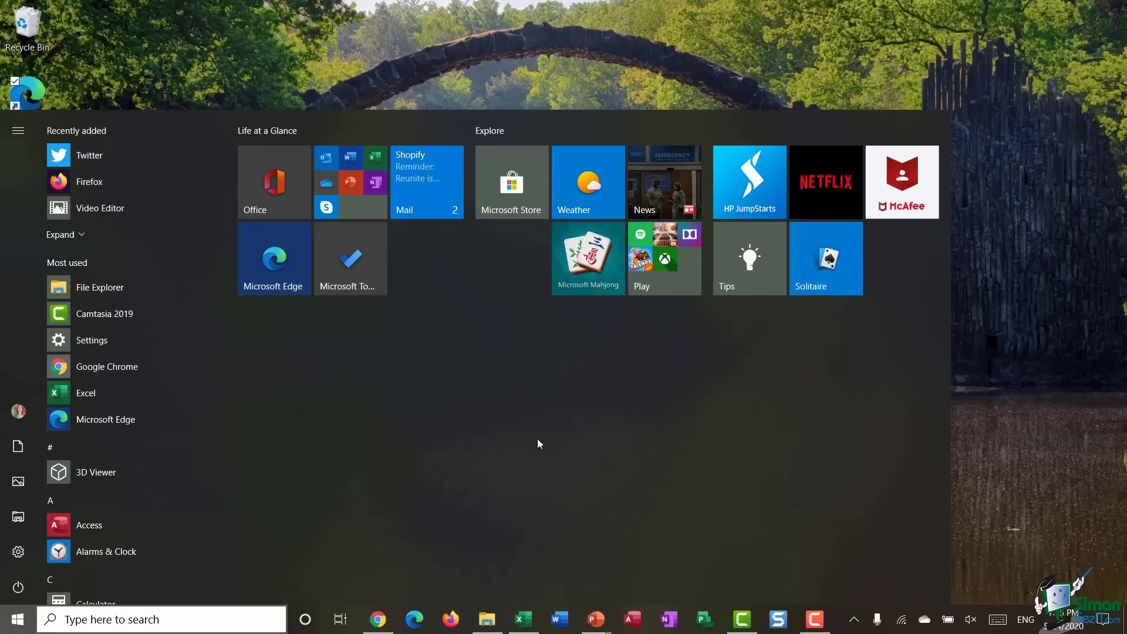
- Resize the Mail tile to Wide, then to Large, so it shows message previews
right_click(416, 176)
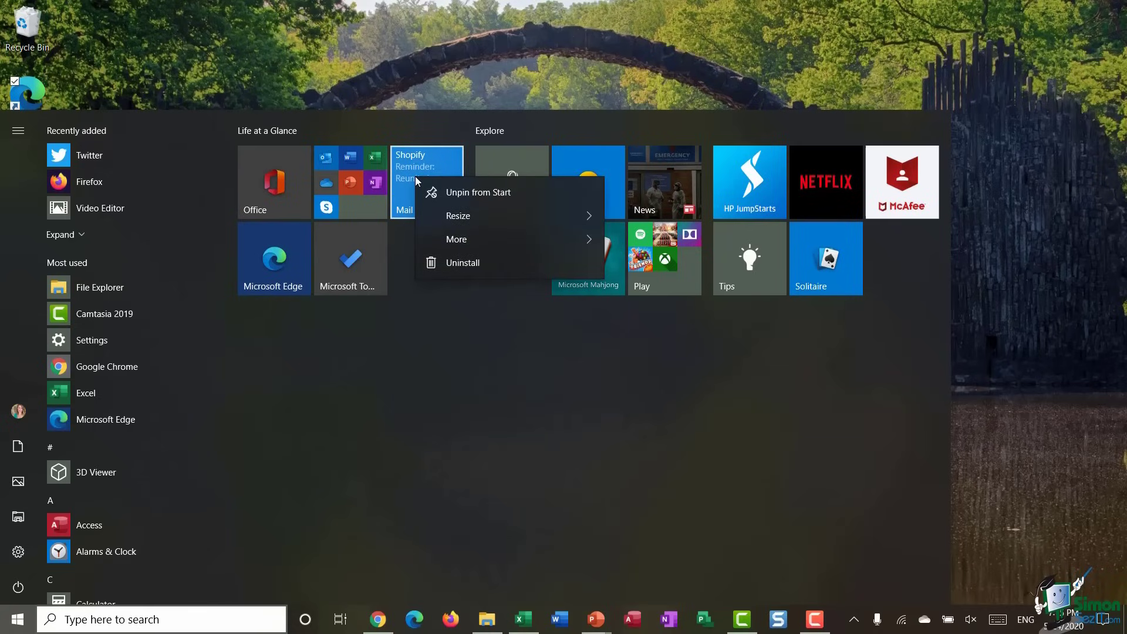
mouse_move(432, 216)
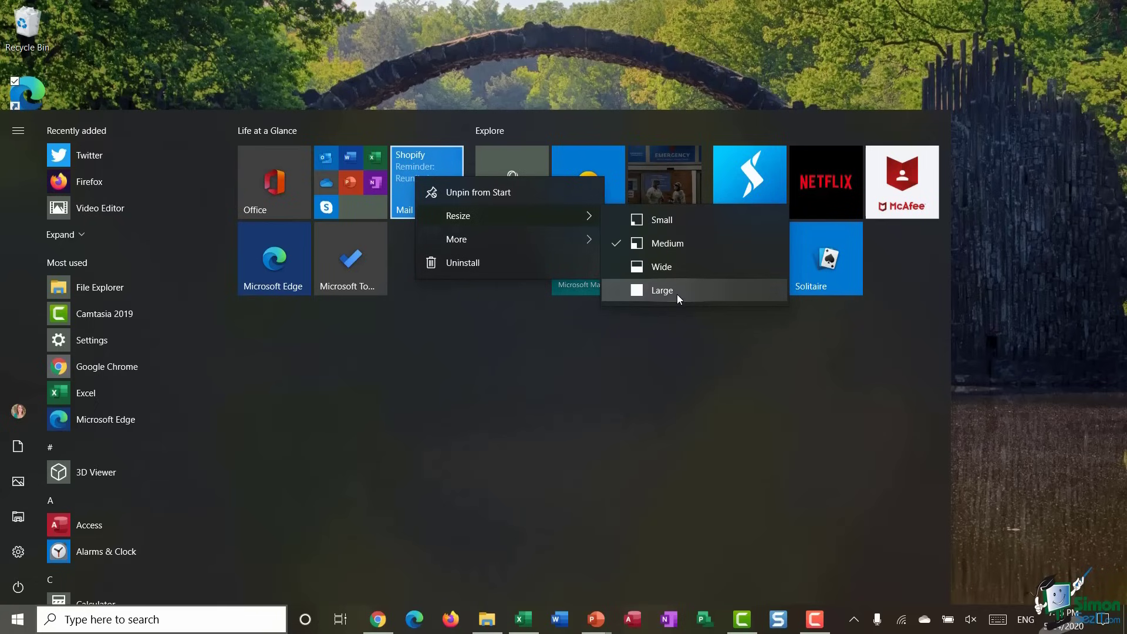
click(675, 267)
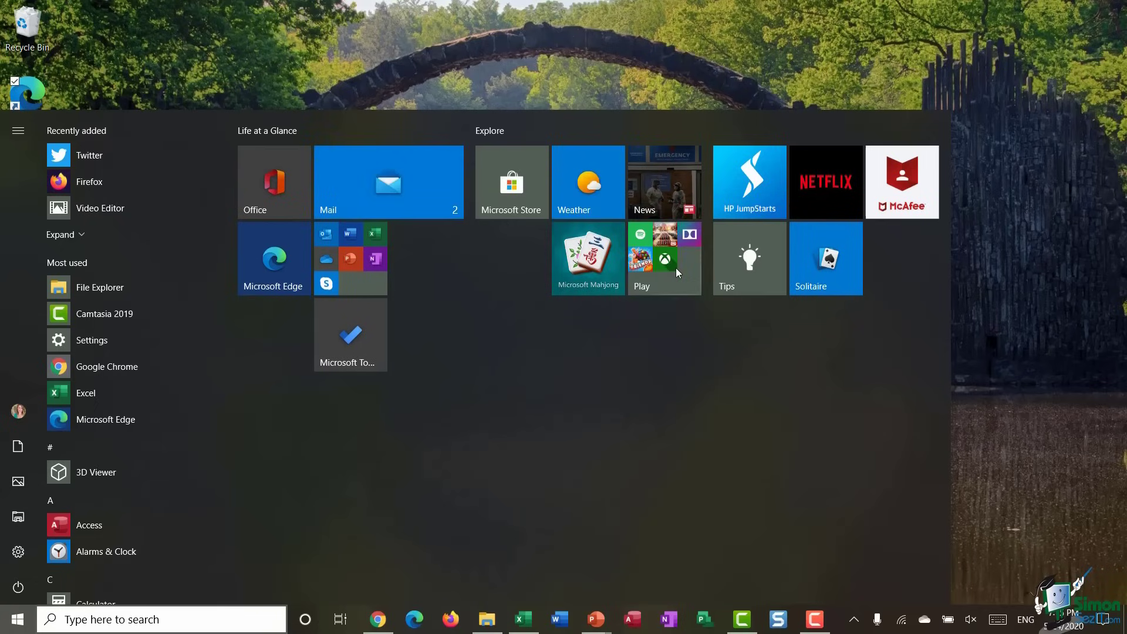
right_click(414, 185)
mouse_move(516, 224)
click(654, 299)
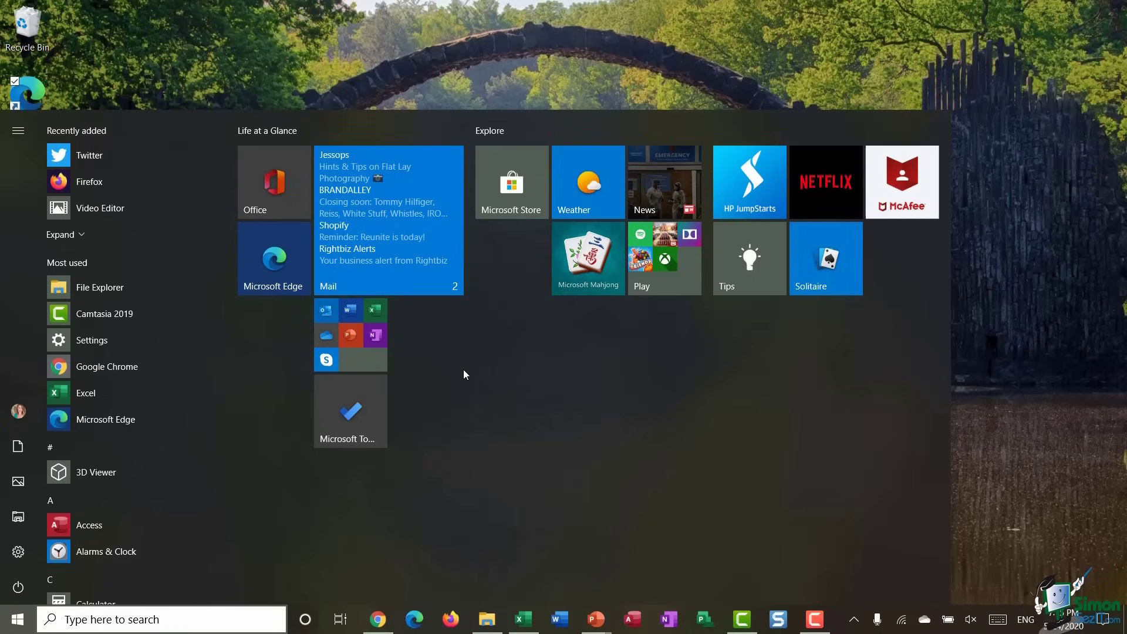
- Turn off the Mail live tile and resize the Mail tile back to Medium
right_click(413, 188)
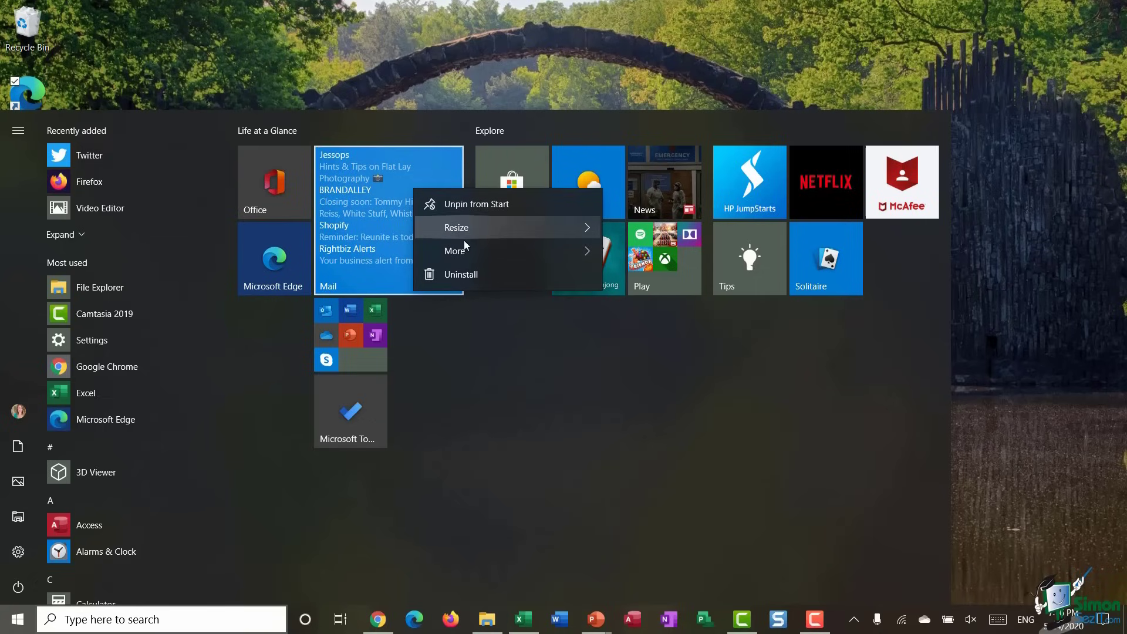
mouse_move(463, 247)
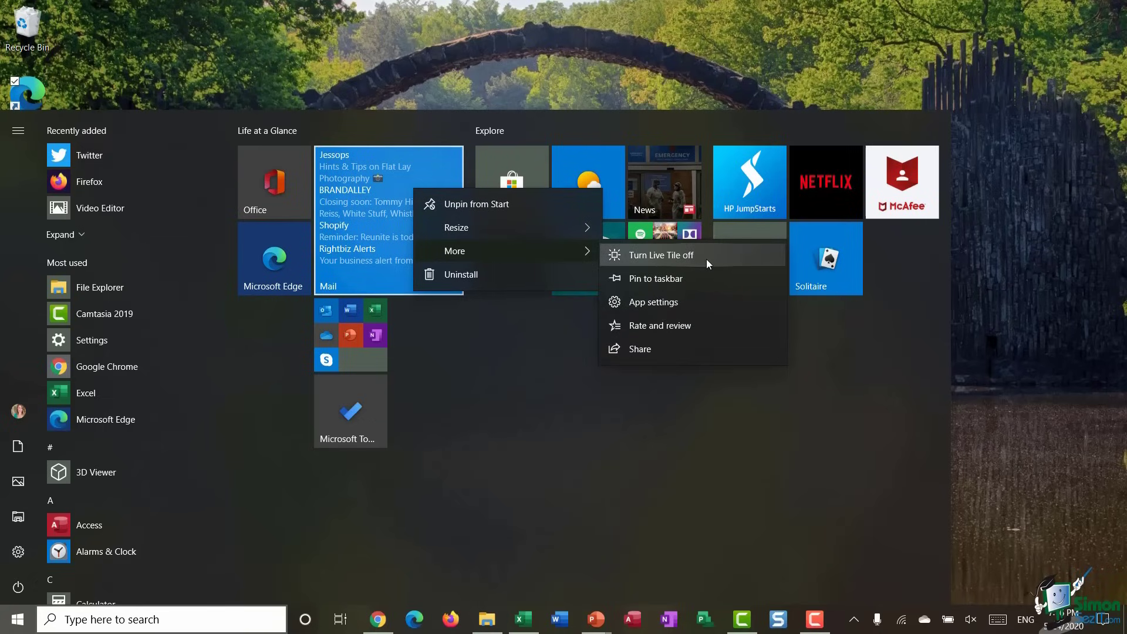
click(706, 258)
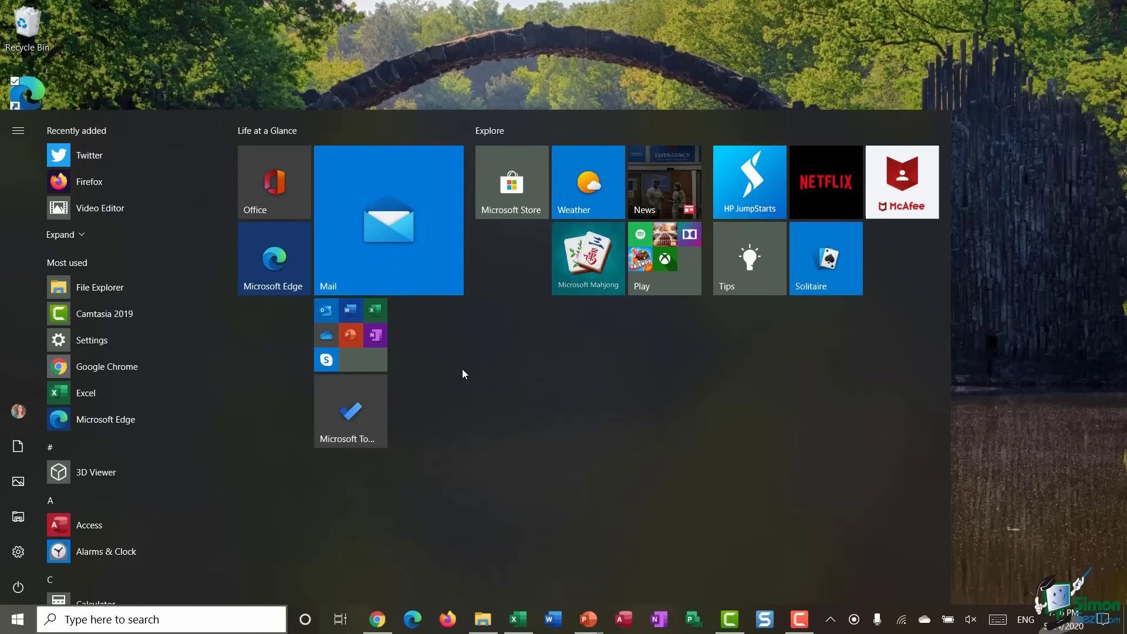
right_click(383, 225)
mouse_move(462, 261)
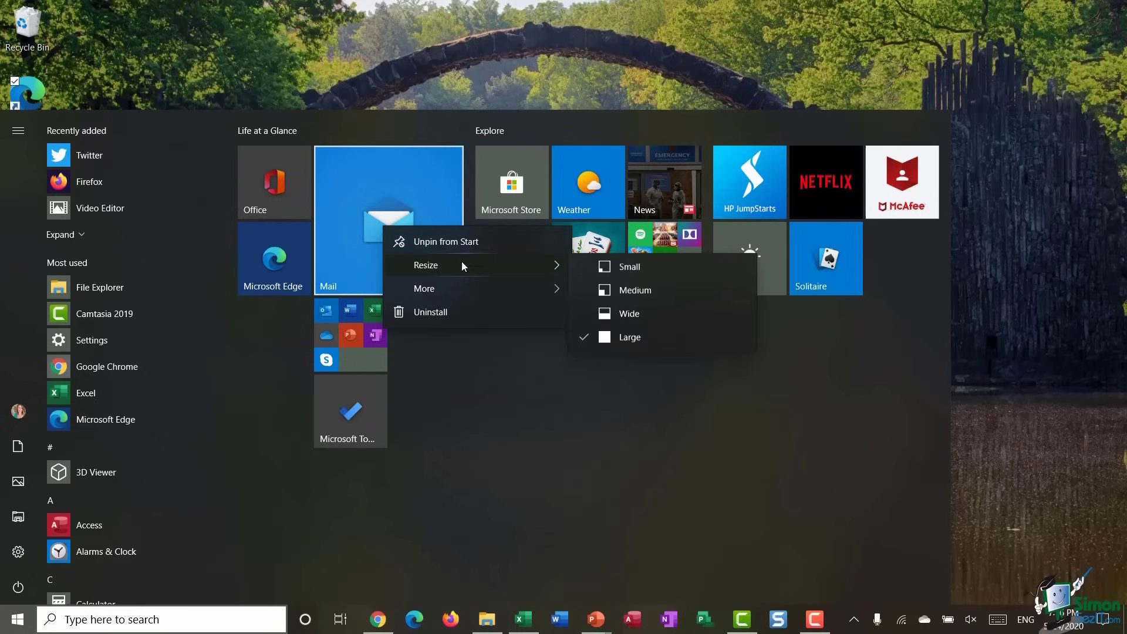
click(624, 287)
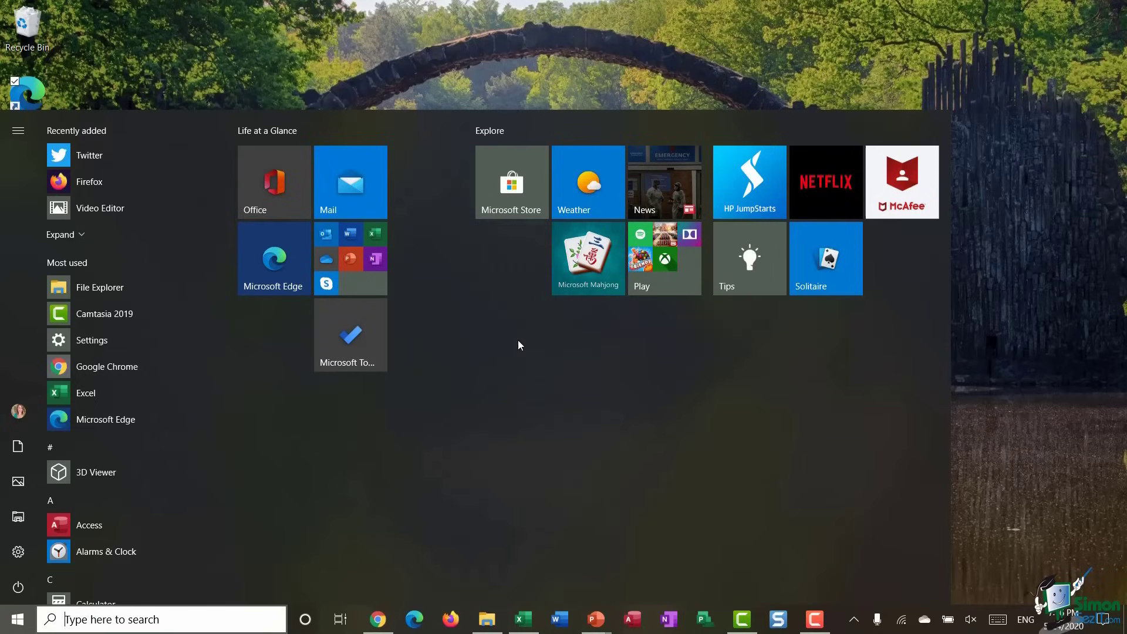
right_click(579, 178)
mouse_move(616, 243)
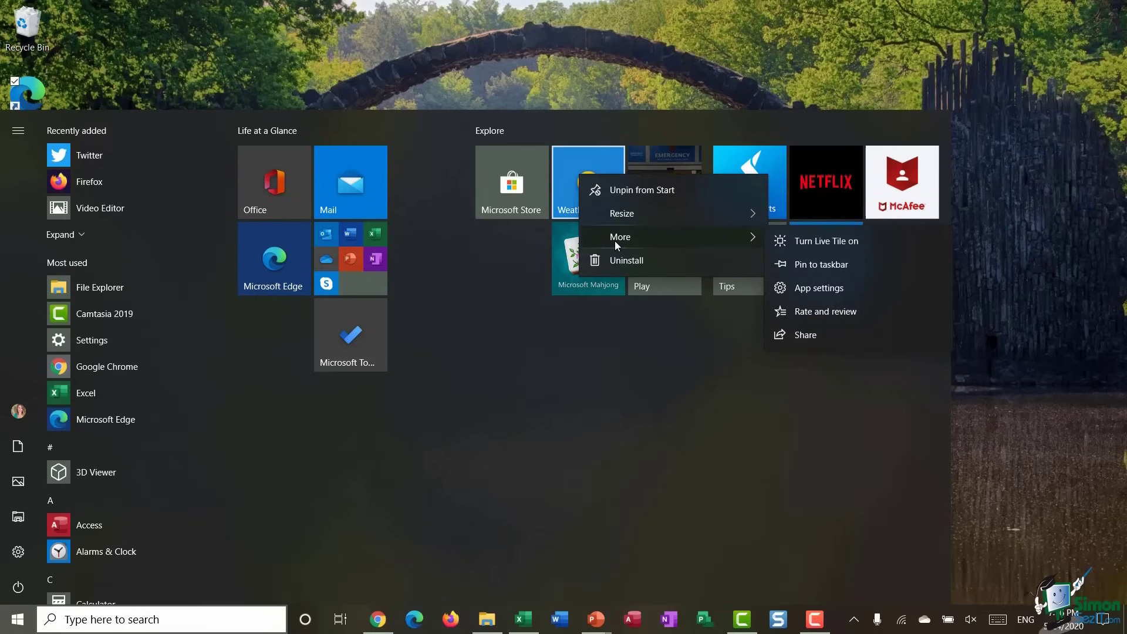
click(878, 269)
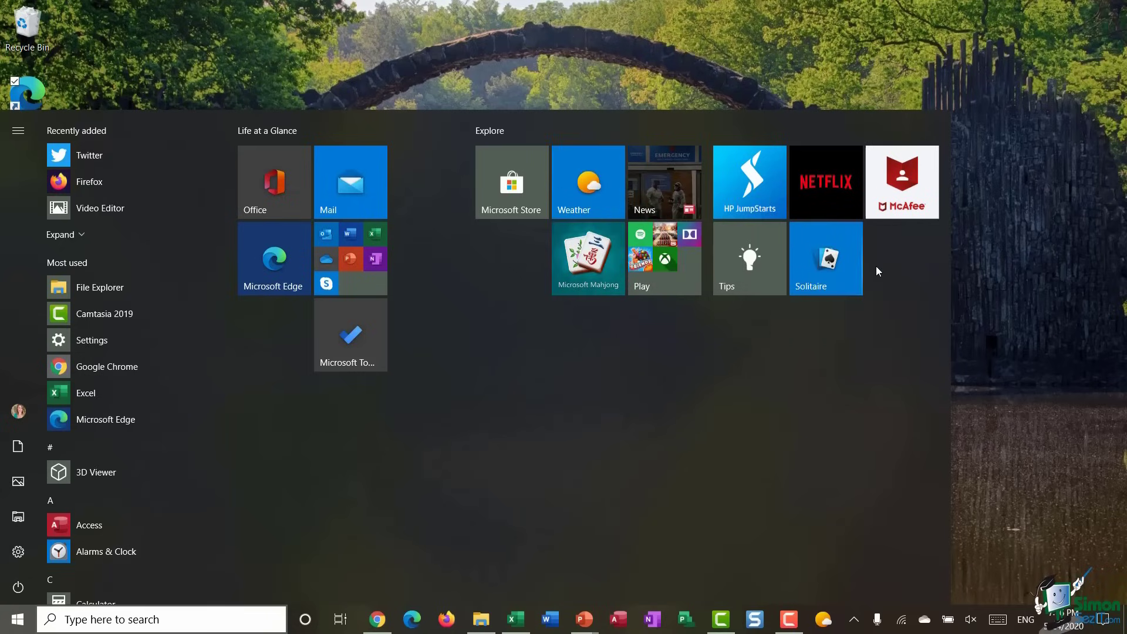
right_click(827, 621)
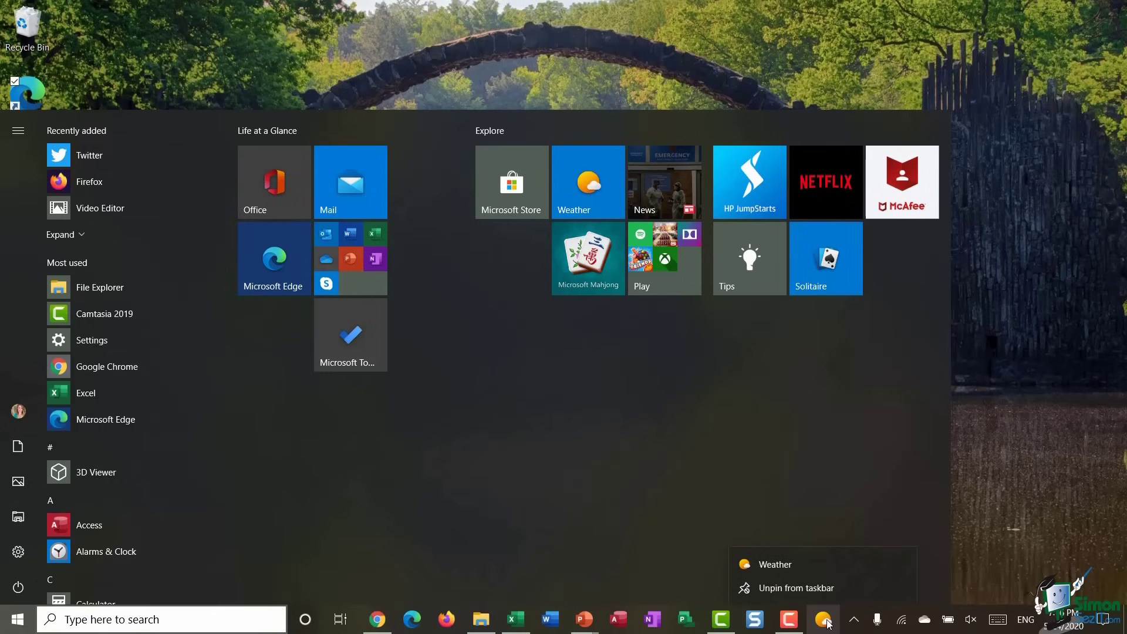
click(817, 586)
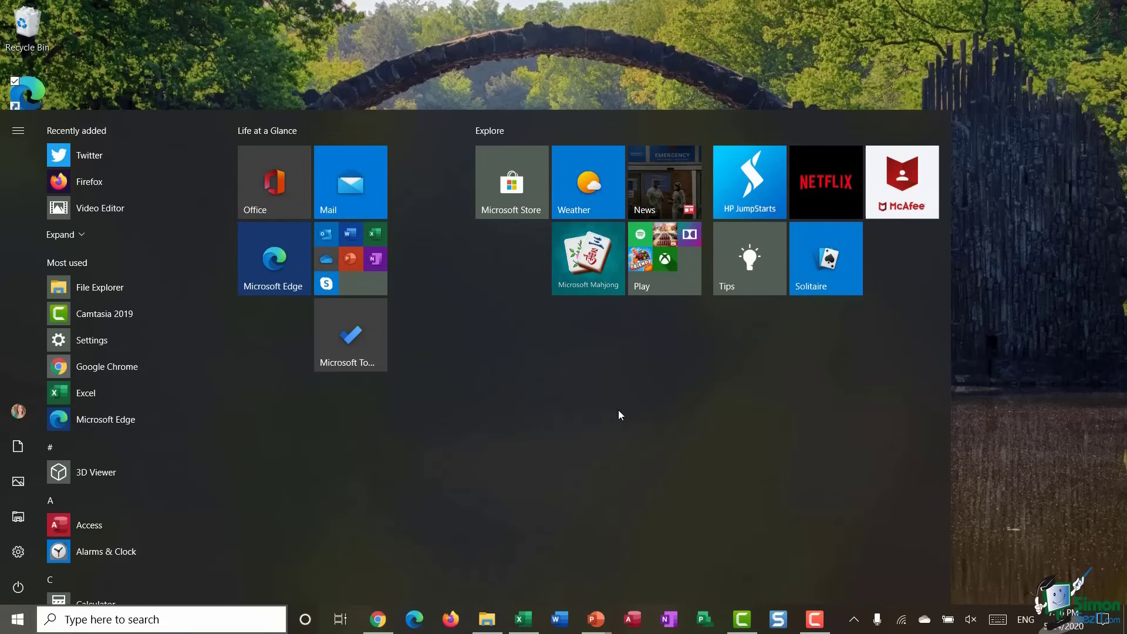
click(576, 182)
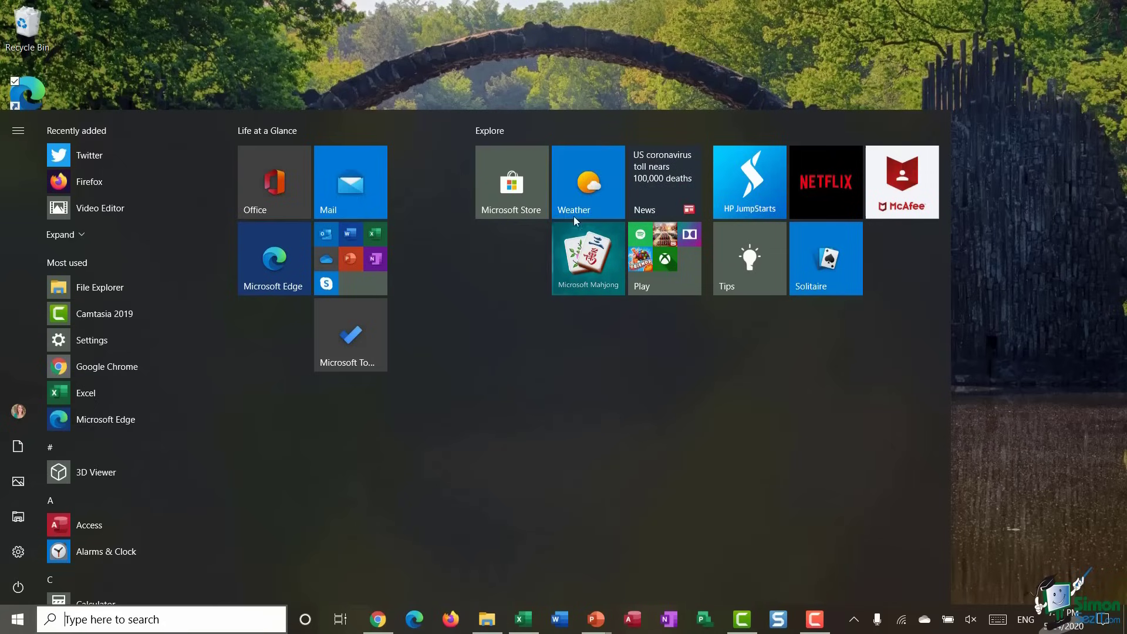
- Open the Weather app's settings from its tile, review the permissions, then close the window
right_click(579, 184)
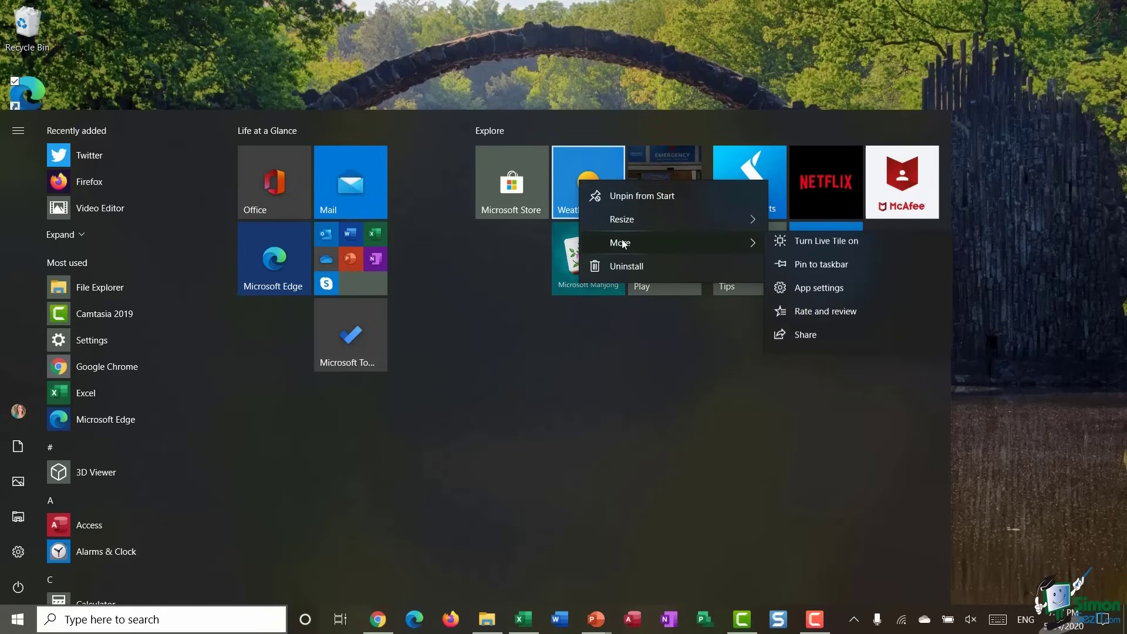
click(876, 294)
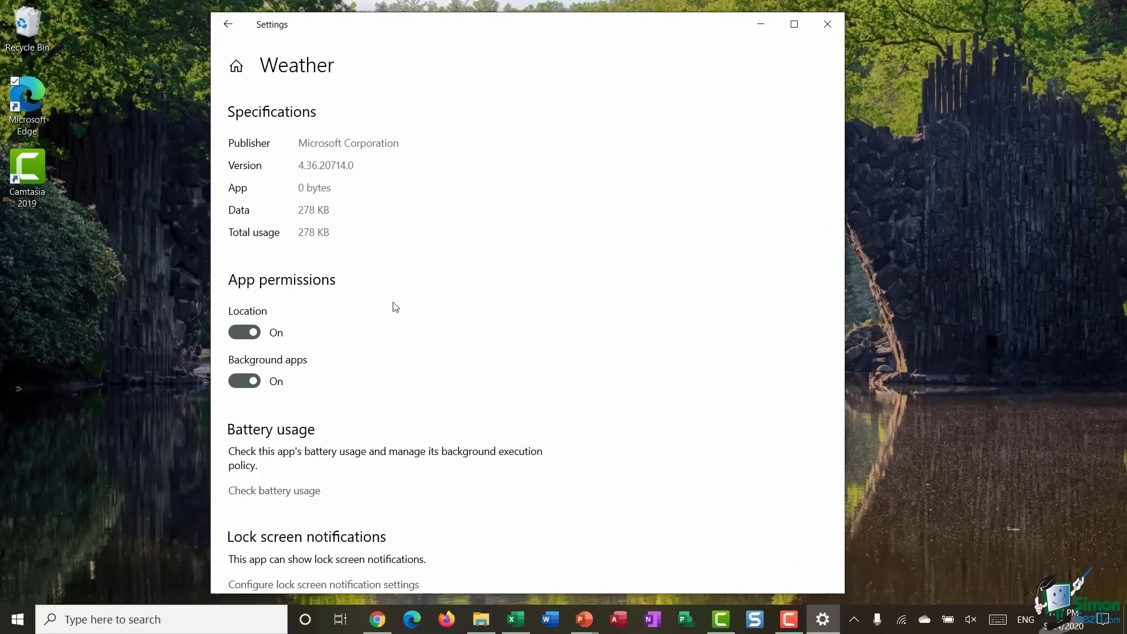
scroll(410, 295, down, 3)
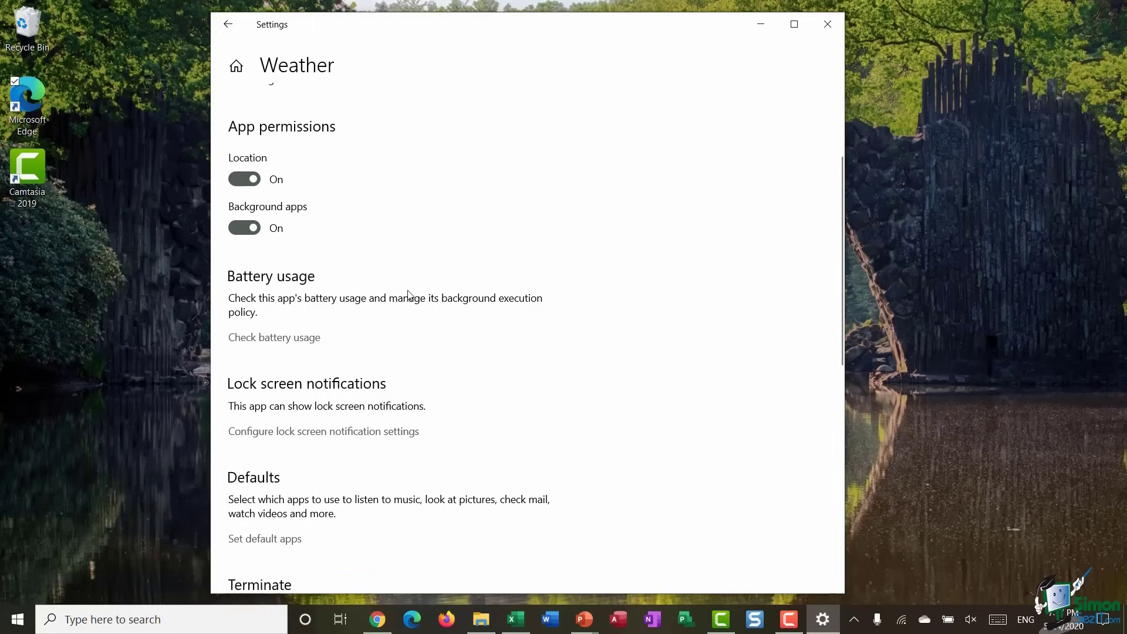
scroll(410, 295, up, 1)
scroll(409, 295, up, 2)
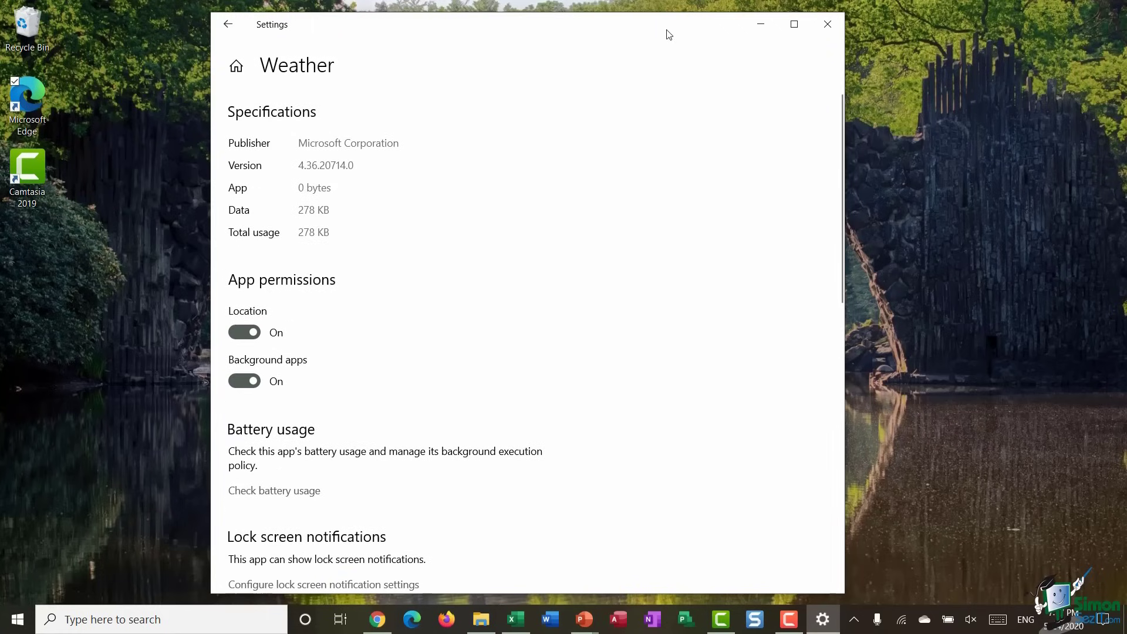
click(837, 26)
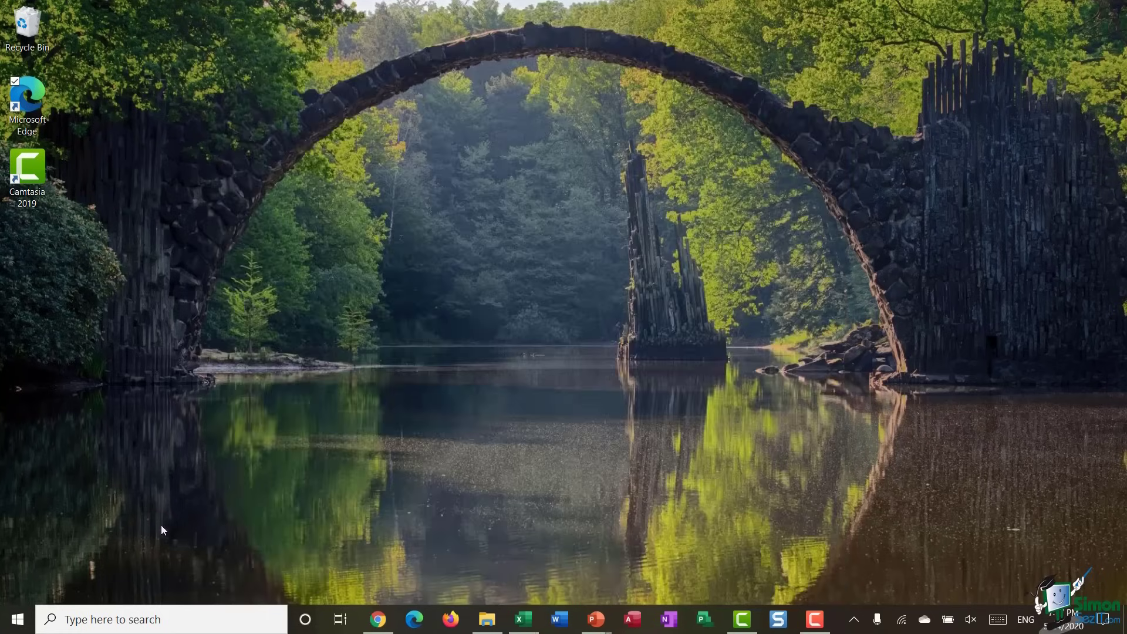
- Reopen Start and browse the More options of the Weather and Microsoft Edge tiles
click(18, 619)
right_click(587, 188)
mouse_move(669, 251)
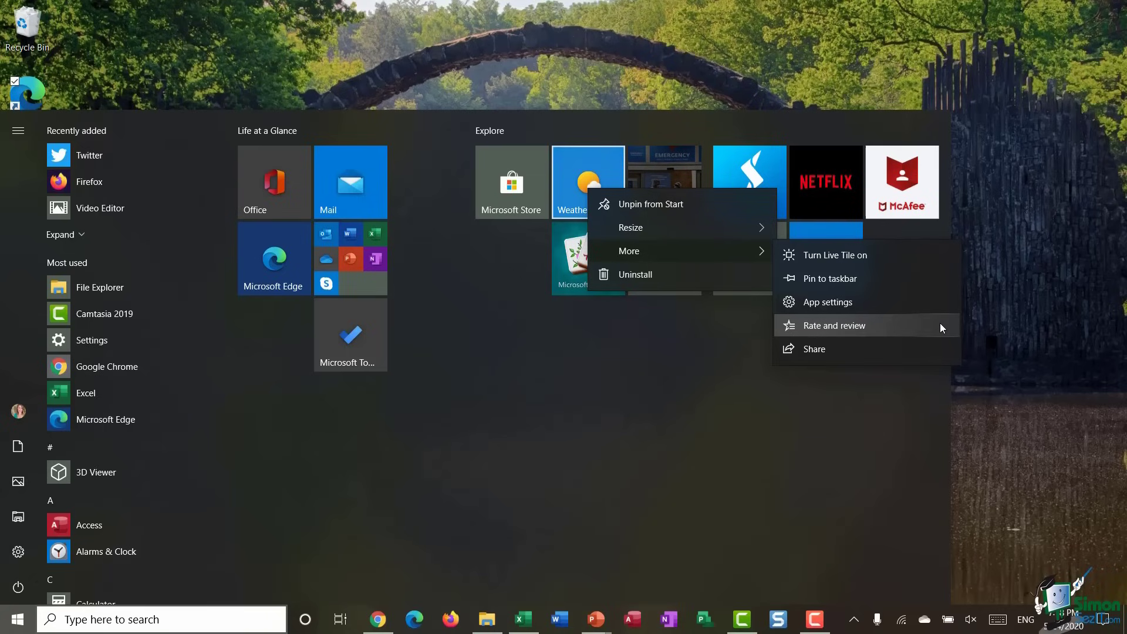
click(522, 321)
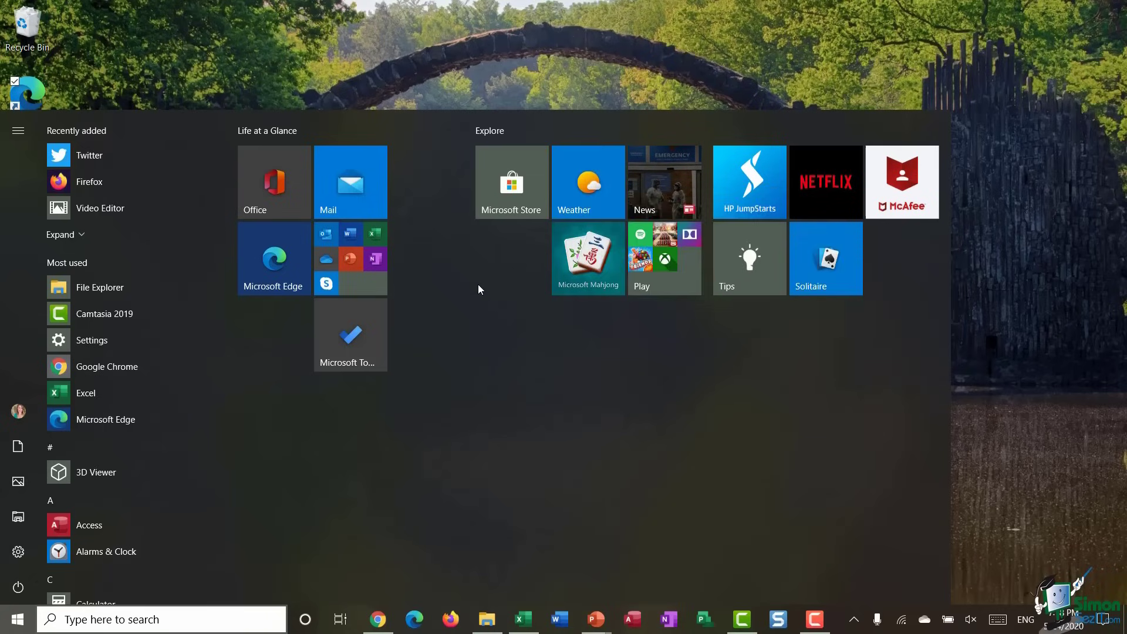
right_click(266, 267)
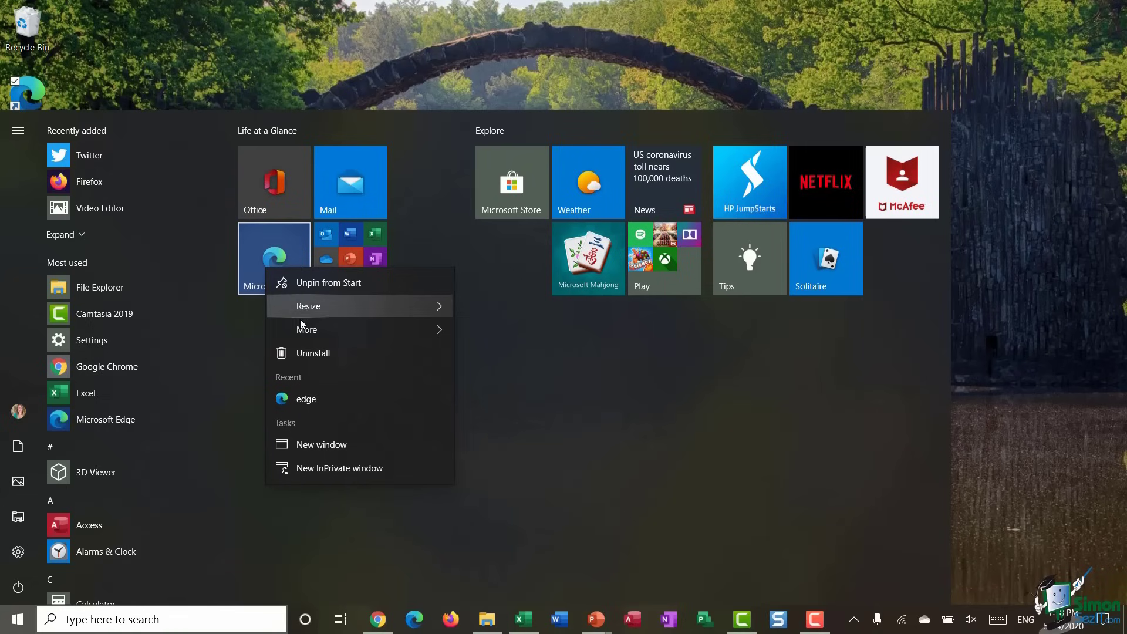
mouse_move(305, 330)
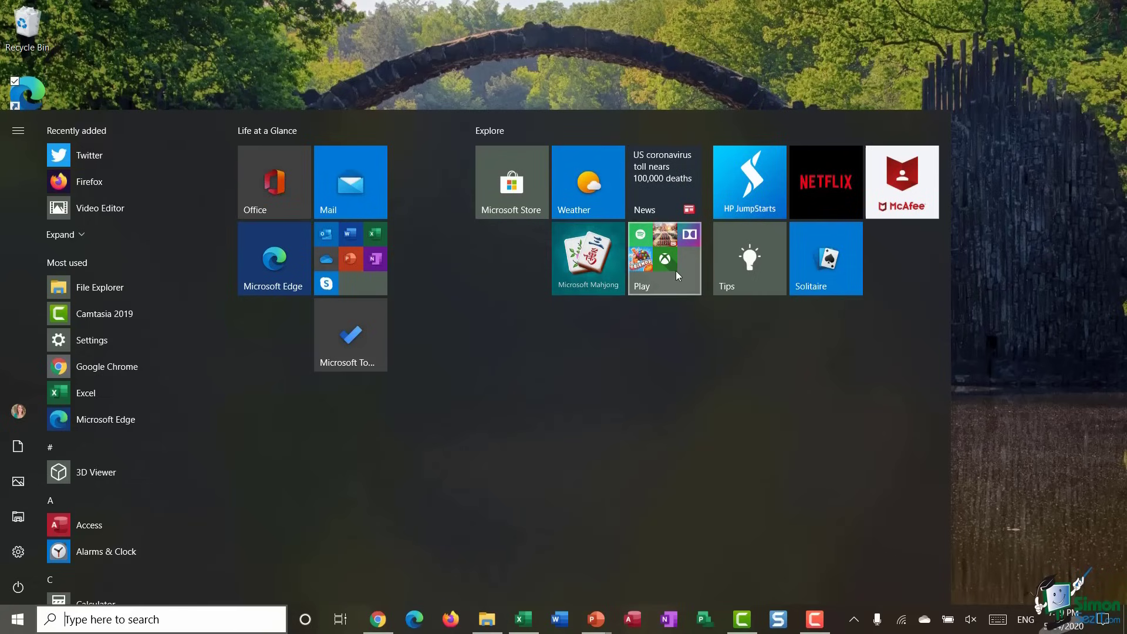
- Unpin Mahjong and the Play folder, then place Solitaire and Netflix beneath Microsoft Store
right_click(594, 259)
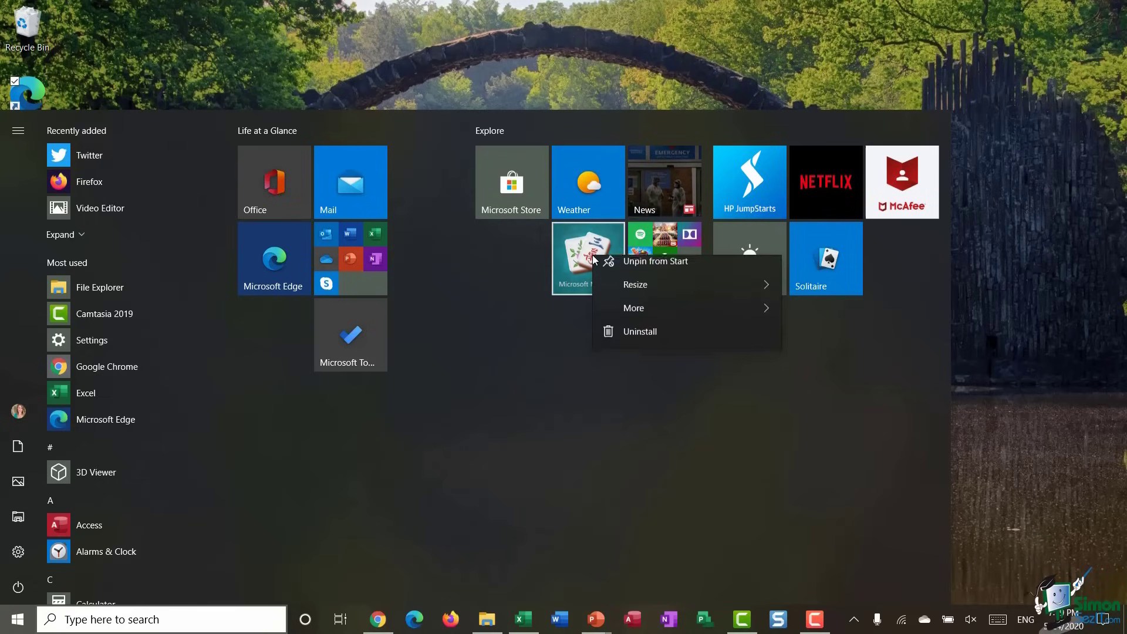
click(689, 272)
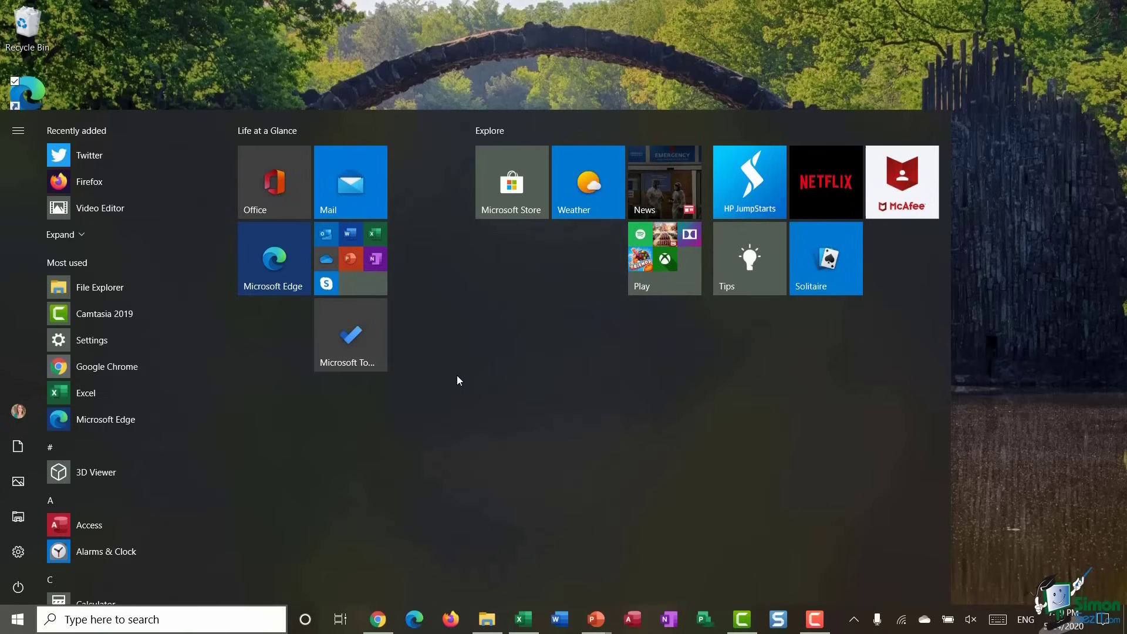
right_click(662, 250)
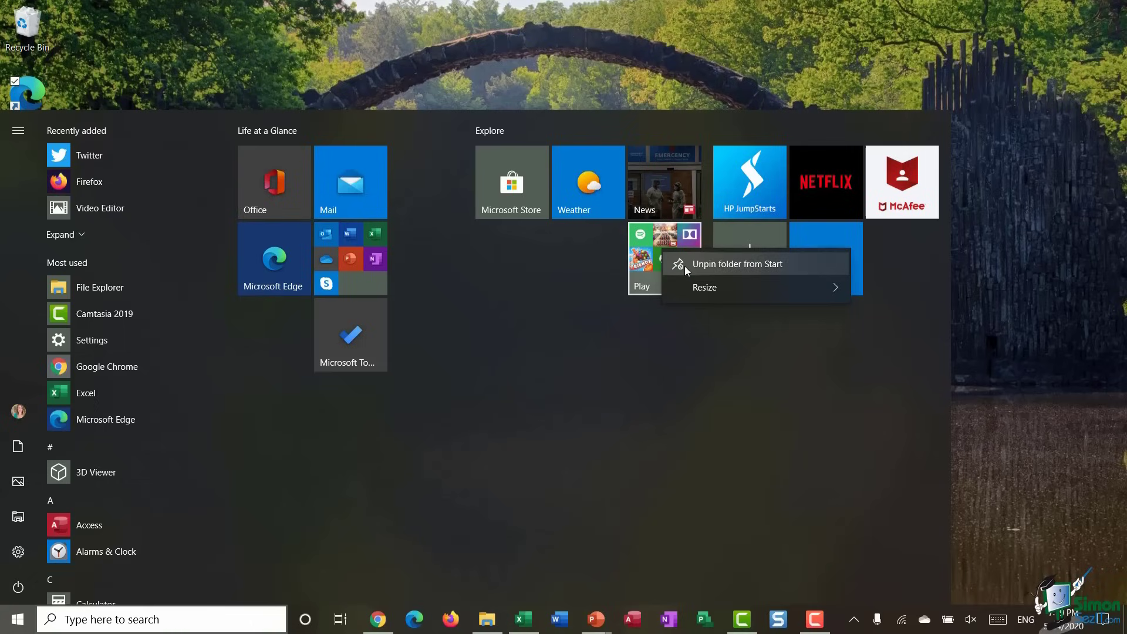
click(684, 266)
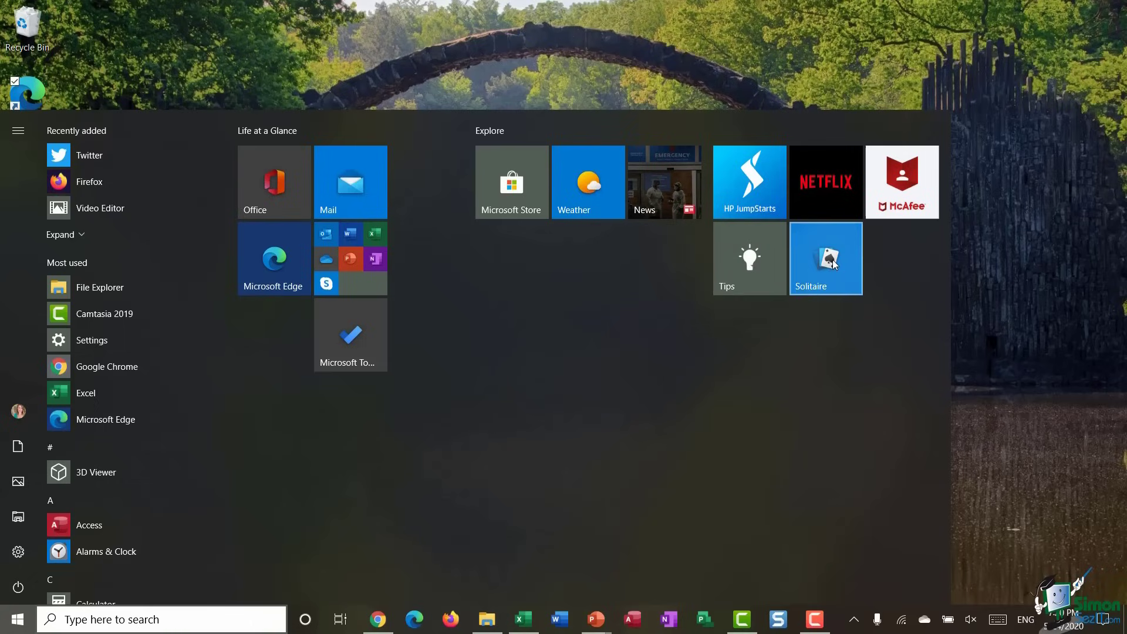
drag(832, 260, 519, 271)
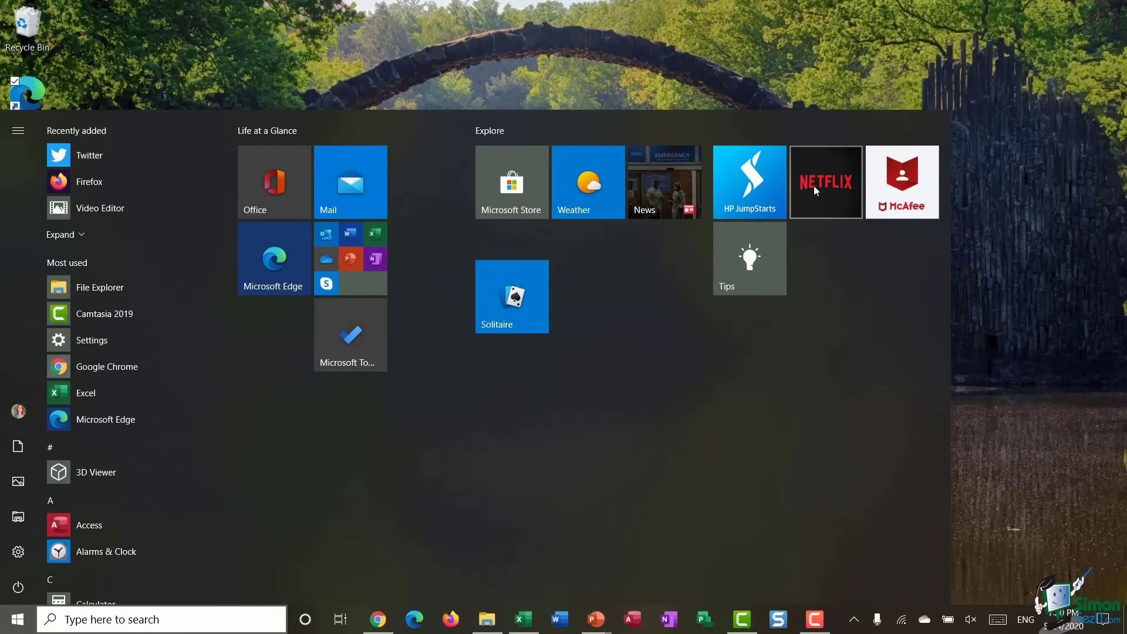
drag(816, 188, 589, 308)
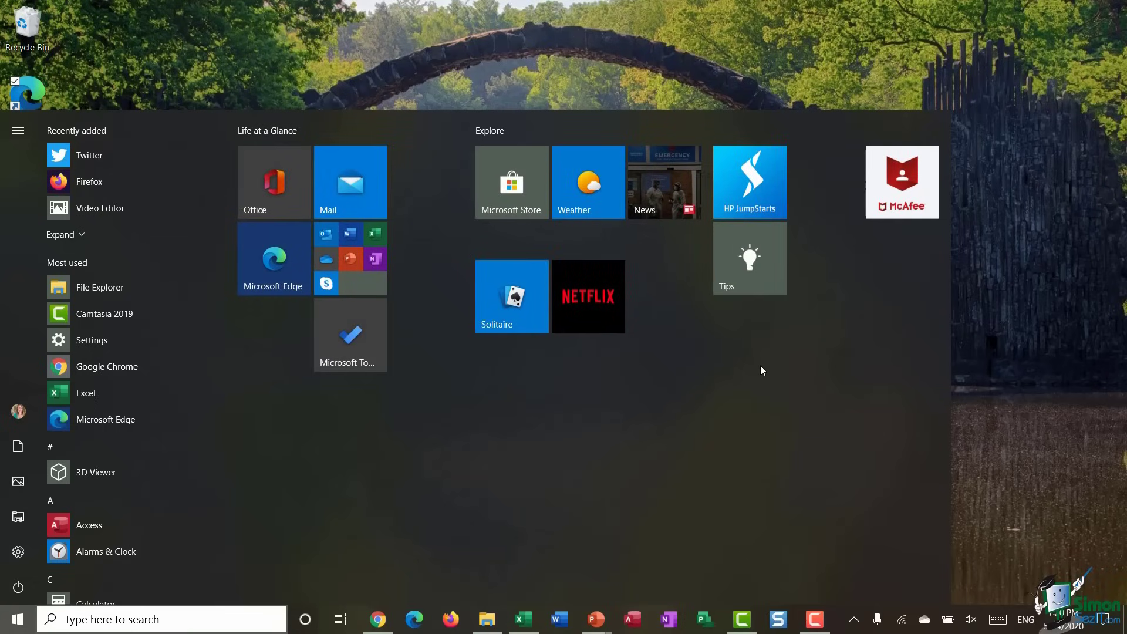
- Unpin the Tips, HP JumpStarts and McAfee tiles from Start
right_click(741, 245)
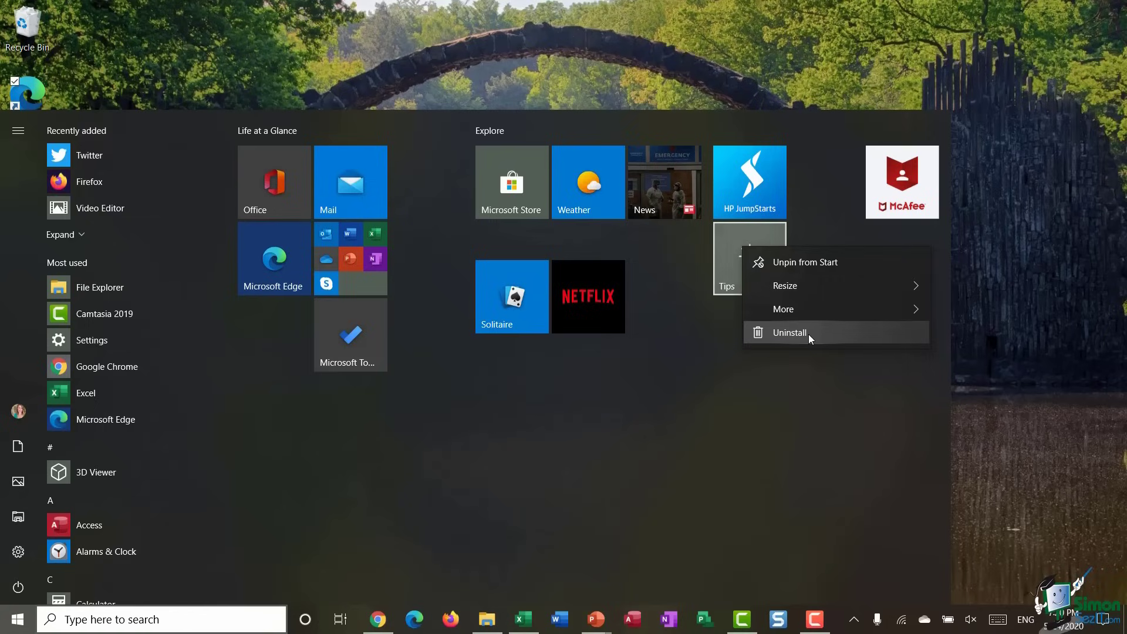
click(815, 266)
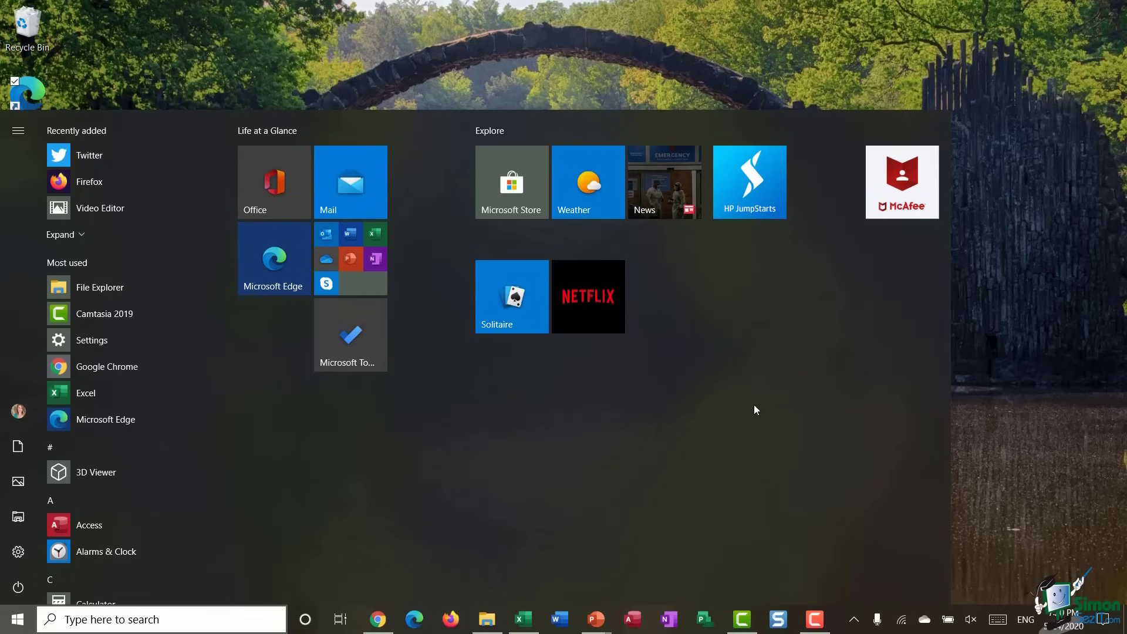
right_click(742, 183)
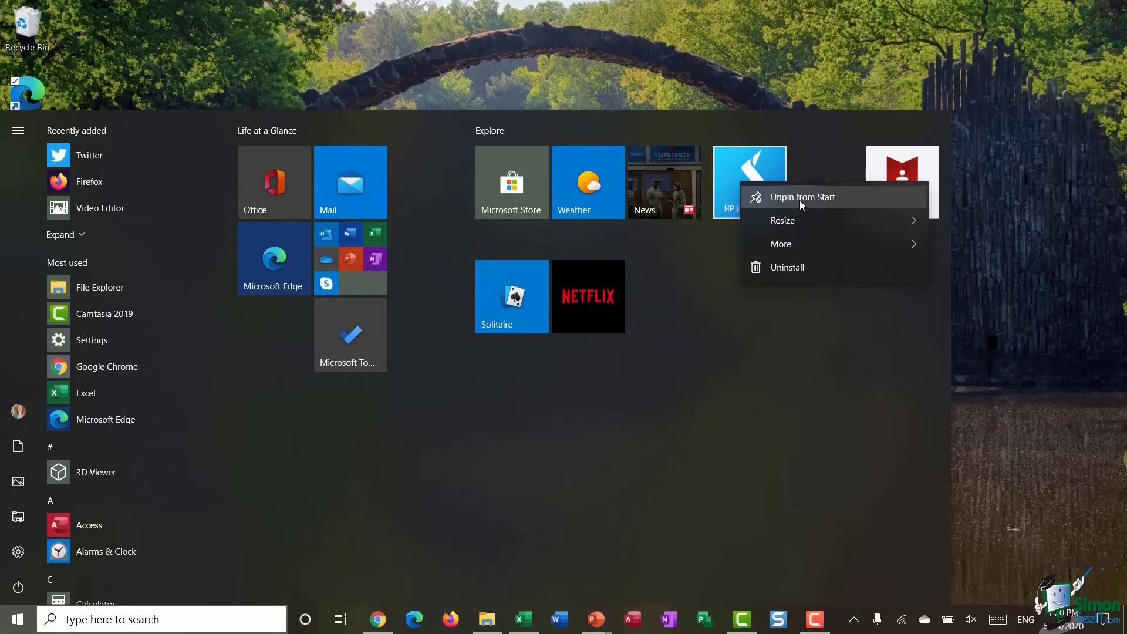
click(799, 198)
right_click(914, 186)
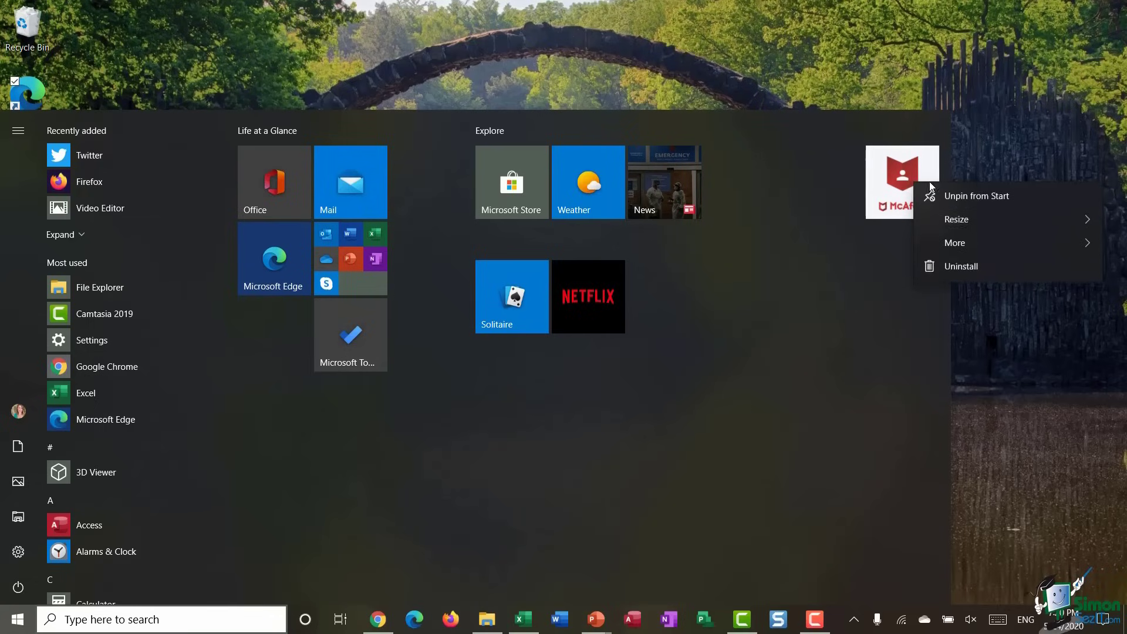
click(994, 202)
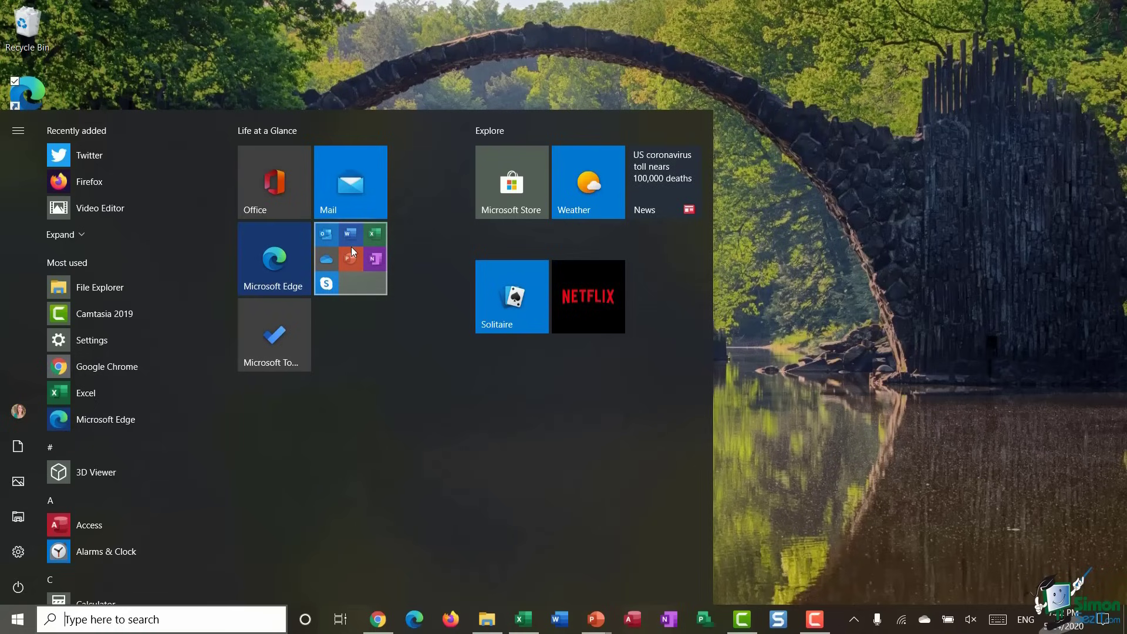
- Expand the Office apps folder and name it 'Microsoft Productivity Apps'
click(350, 248)
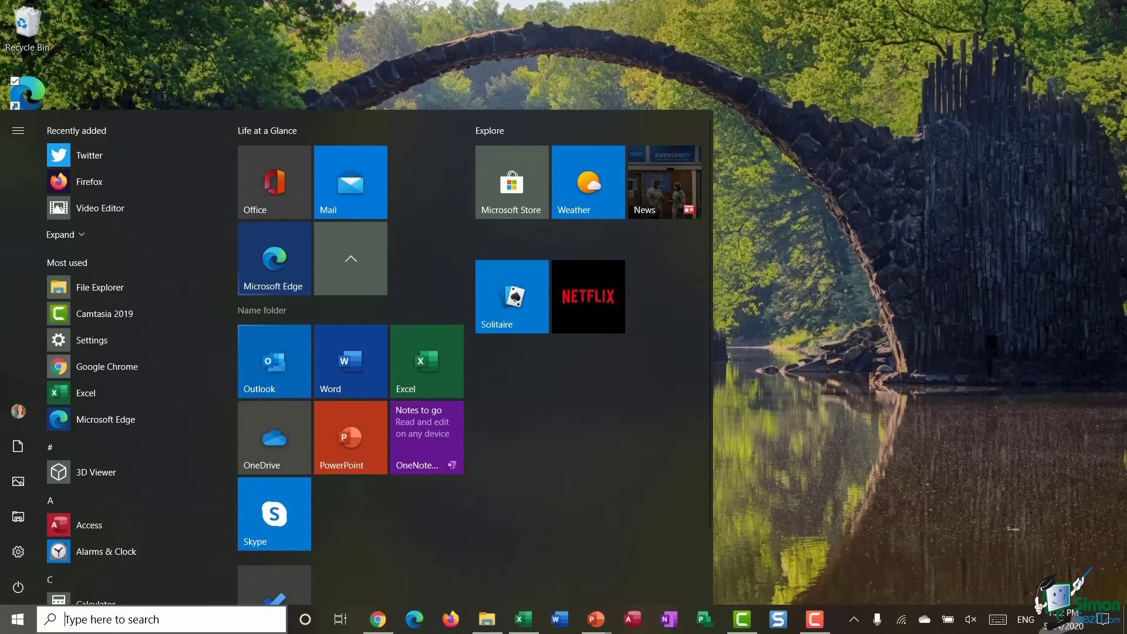
click(261, 312)
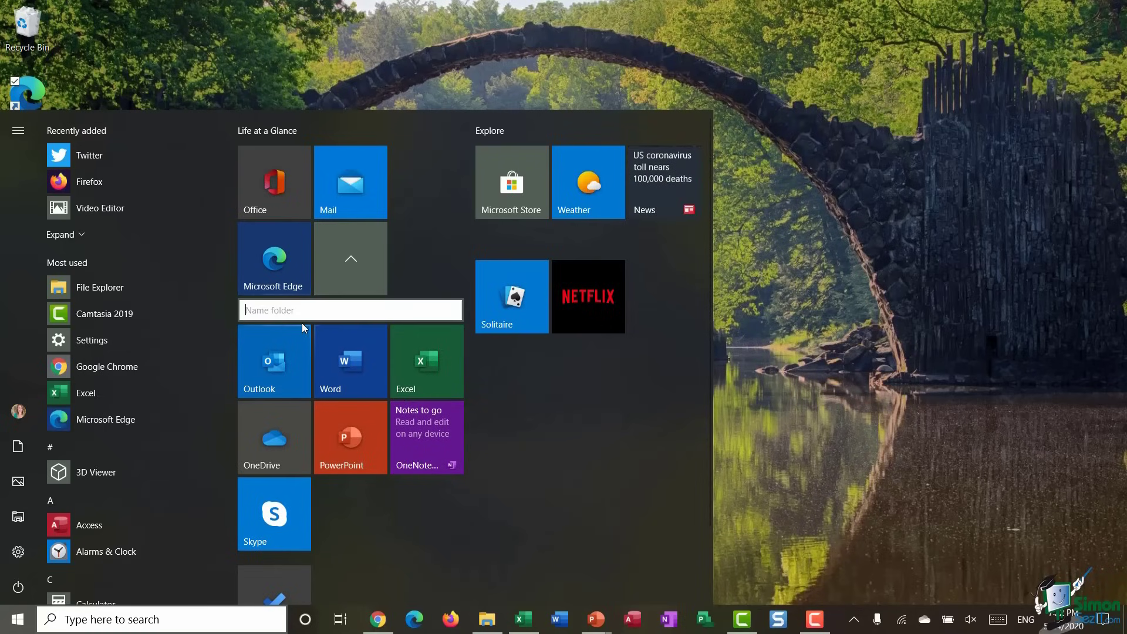
text(Microsoft Productivity Aoo)
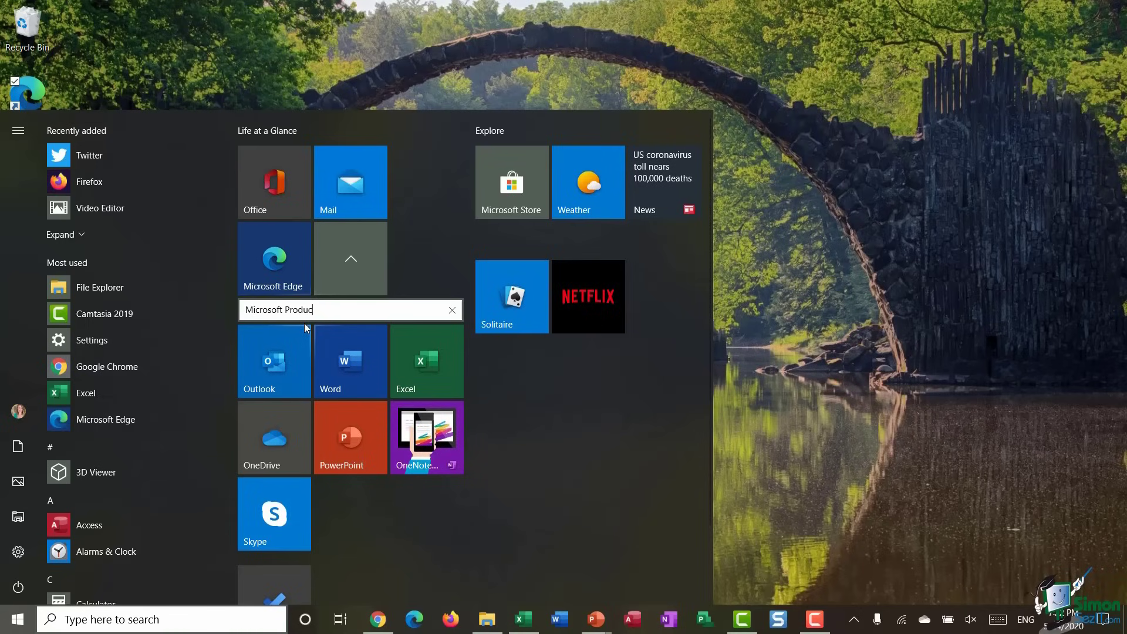
key(BackSpace)
key(BackSpace)
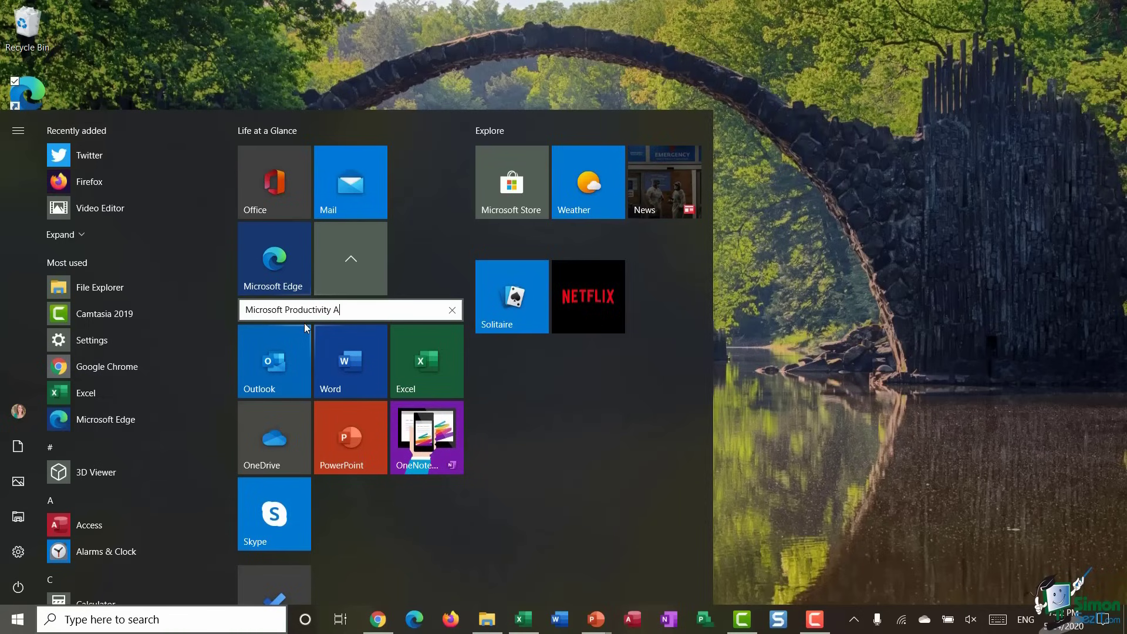
text(pps)
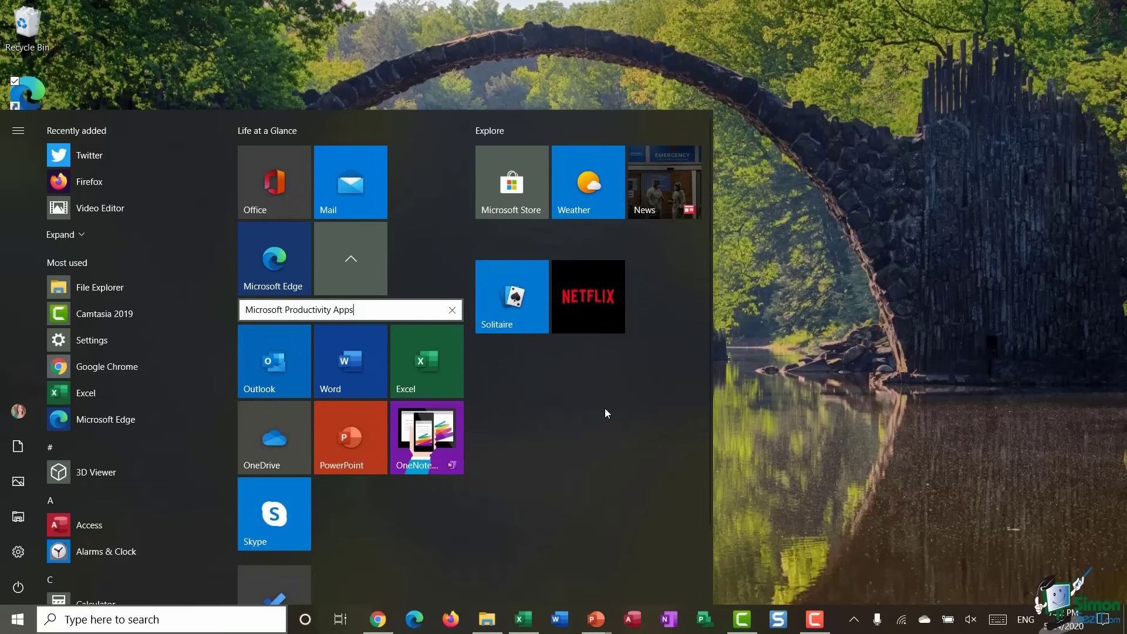
click(604, 407)
scroll(557, 414, down, 1)
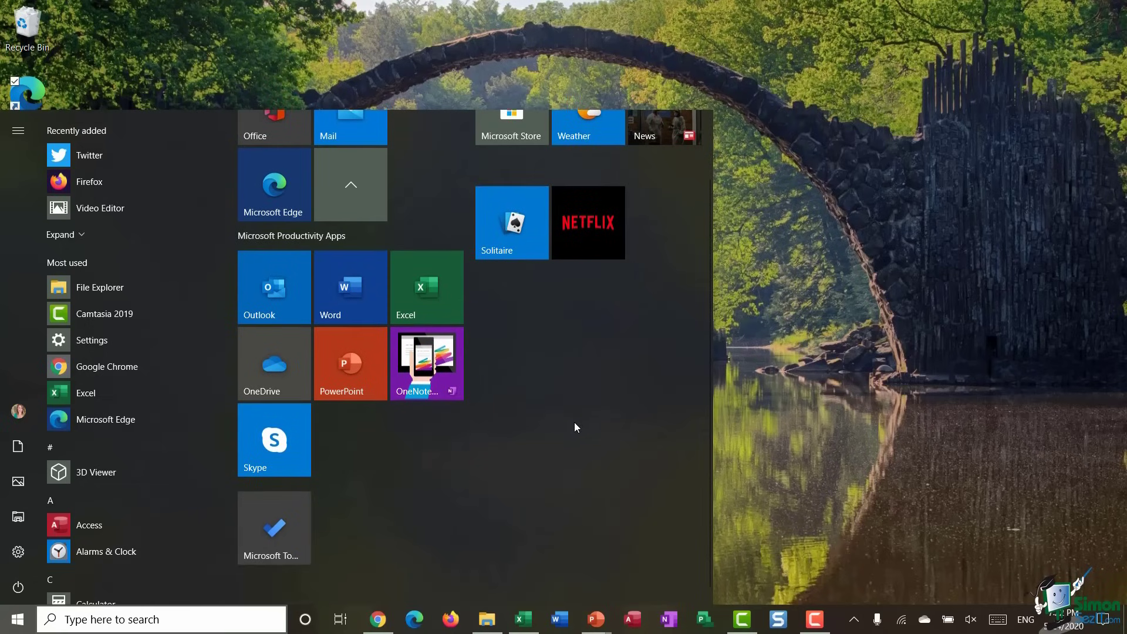
- Unpin Skype from the folder, leaving the Life at a Glance group name unchanged
right_click(274, 447)
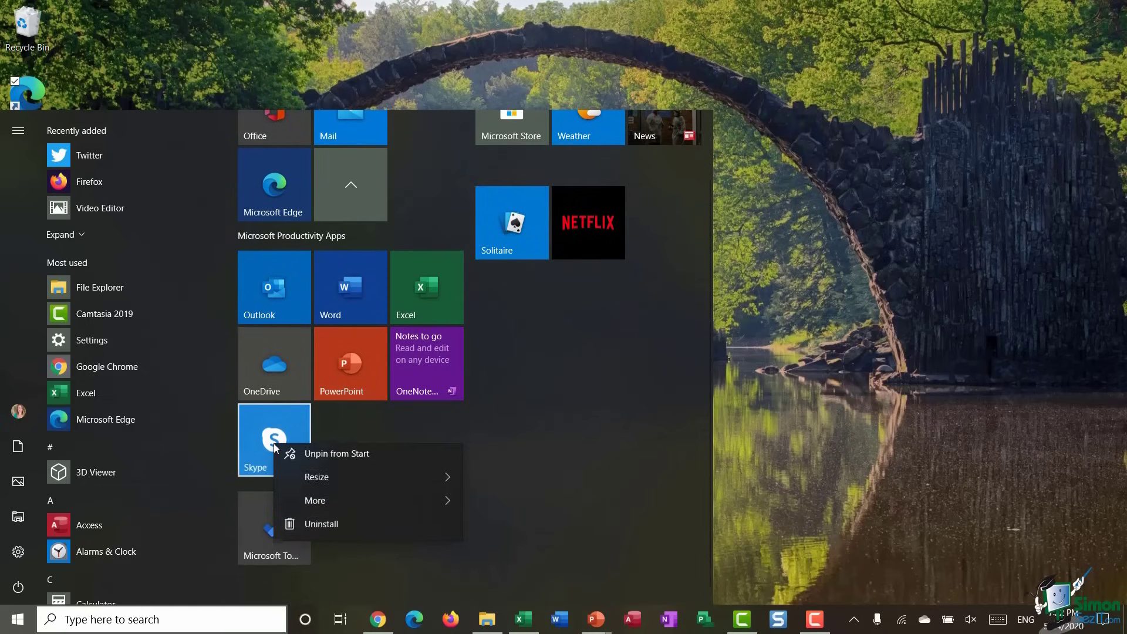
click(338, 459)
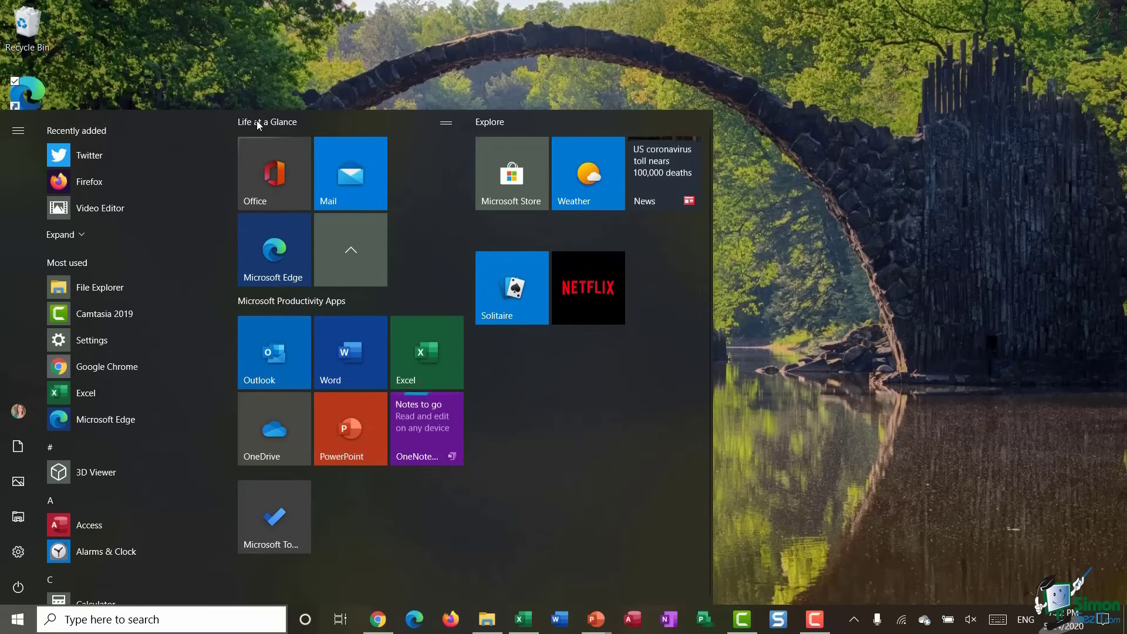
click(276, 122)
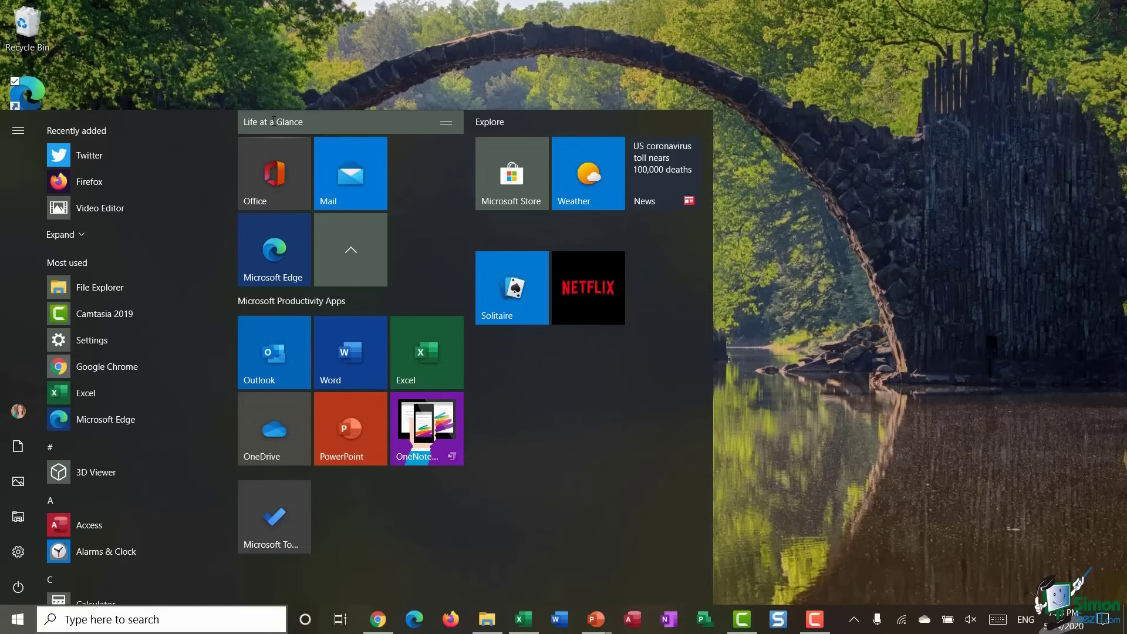
drag(308, 121, 231, 120)
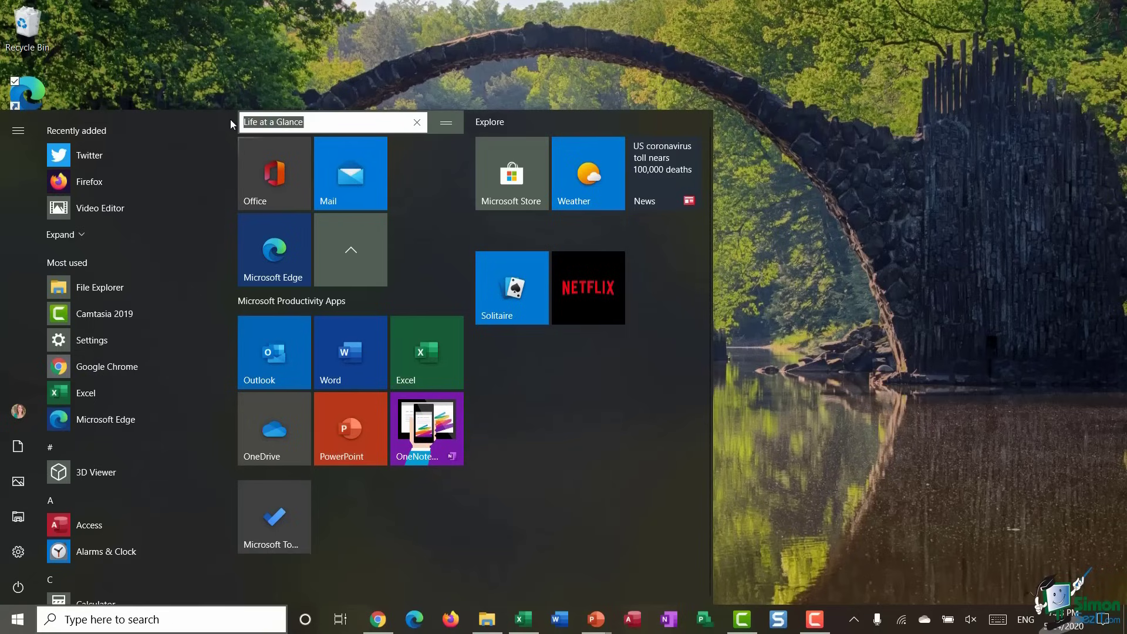
click(434, 166)
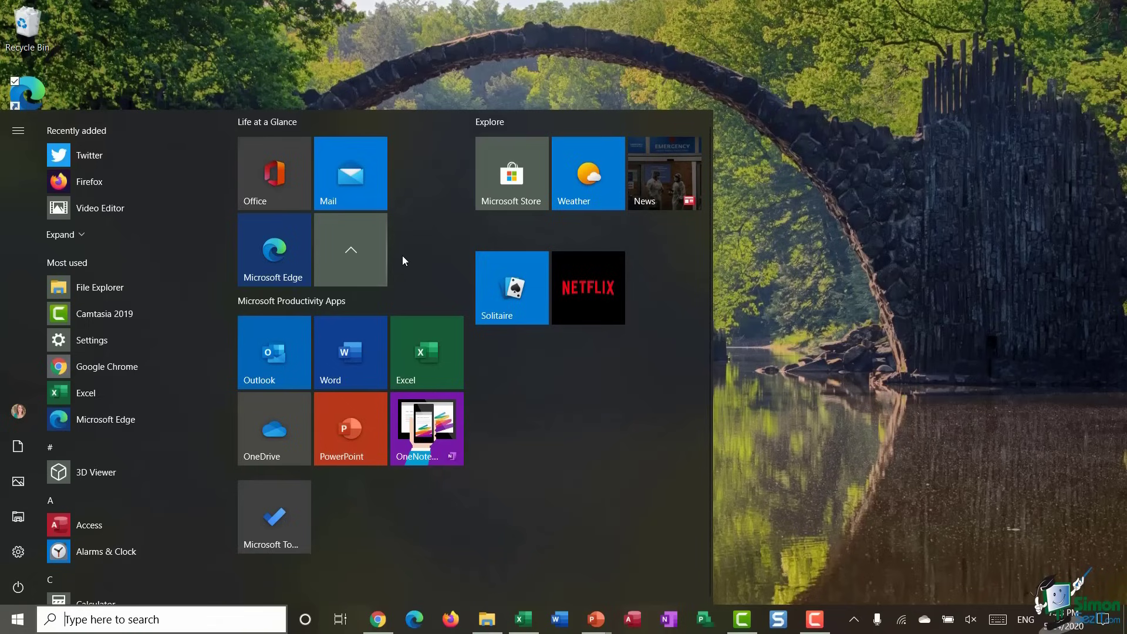
scroll(403, 256, up, 1)
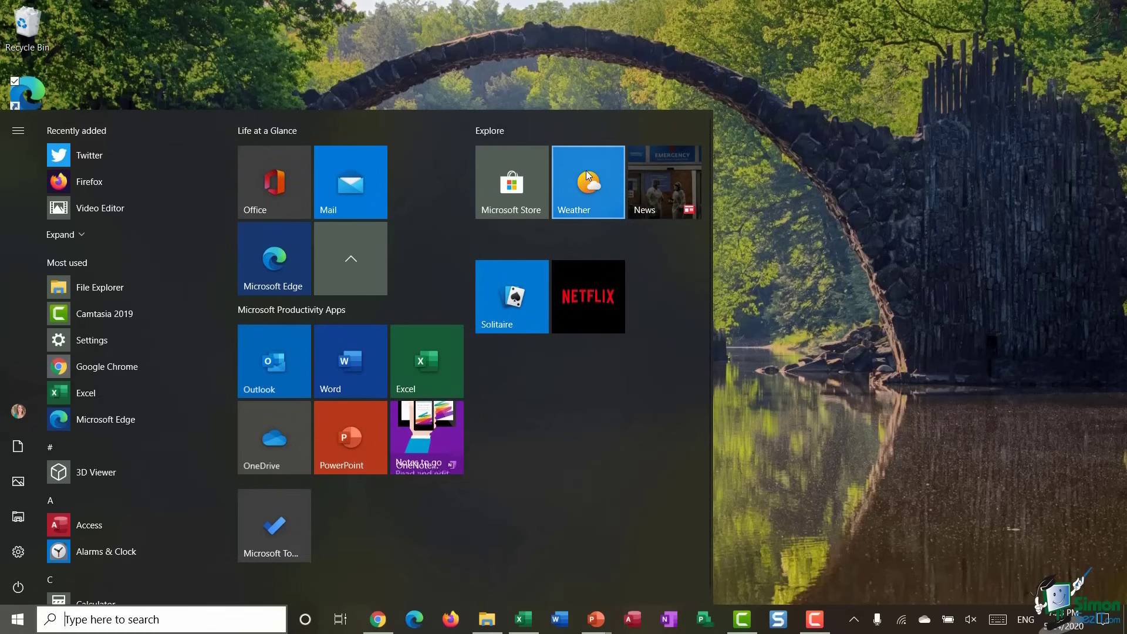
- Move the Weather tile into Life at a Glance and rename the Explore group to Entertainment
drag(586, 171, 432, 186)
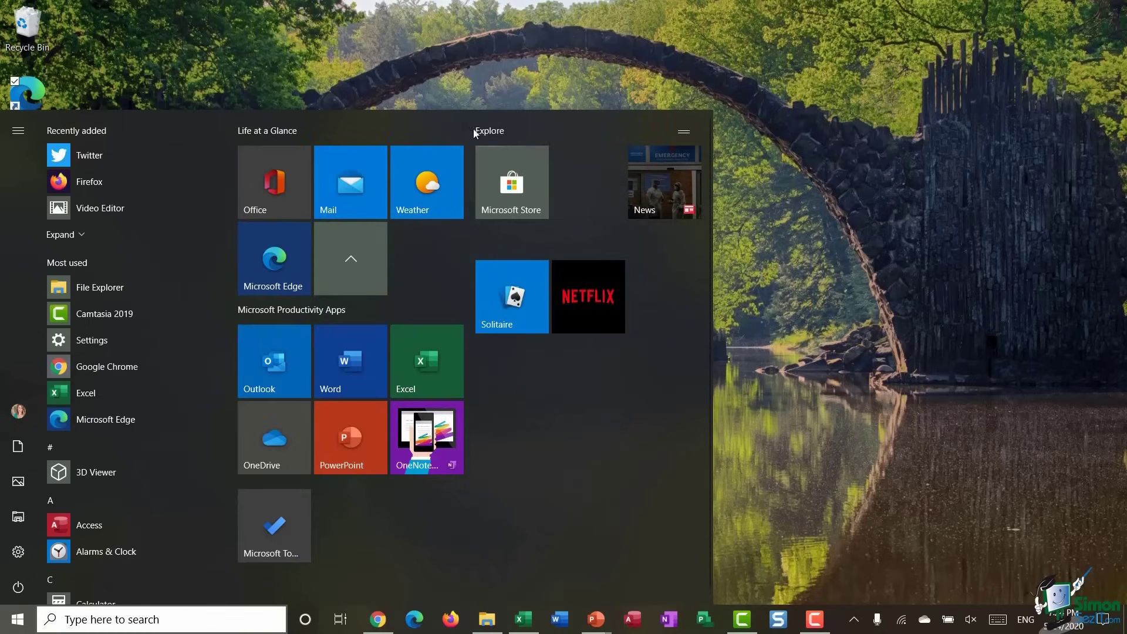
click(487, 132)
drag(517, 130, 470, 125)
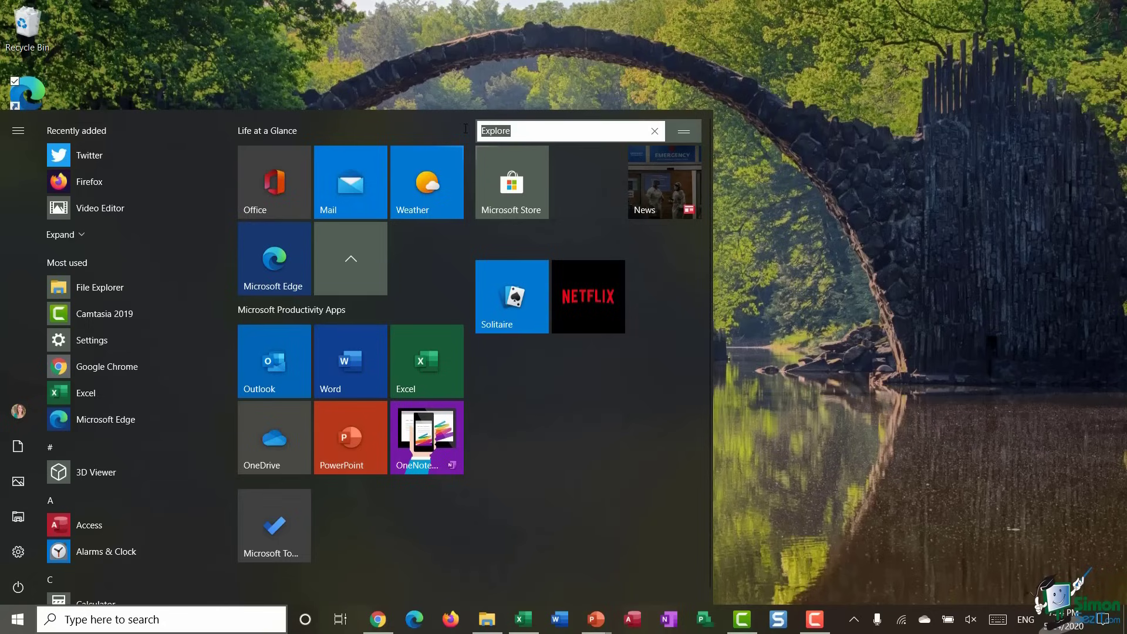
text(Entertainment)
click(640, 449)
- Put Netflix and Solitaire in the top row and move Microsoft Store into a new Store group
drag(580, 320, 579, 189)
mouse_move(518, 323)
mouse_down()
mouse_move(515, 278)
mouse_move(528, 317)
mouse_up()
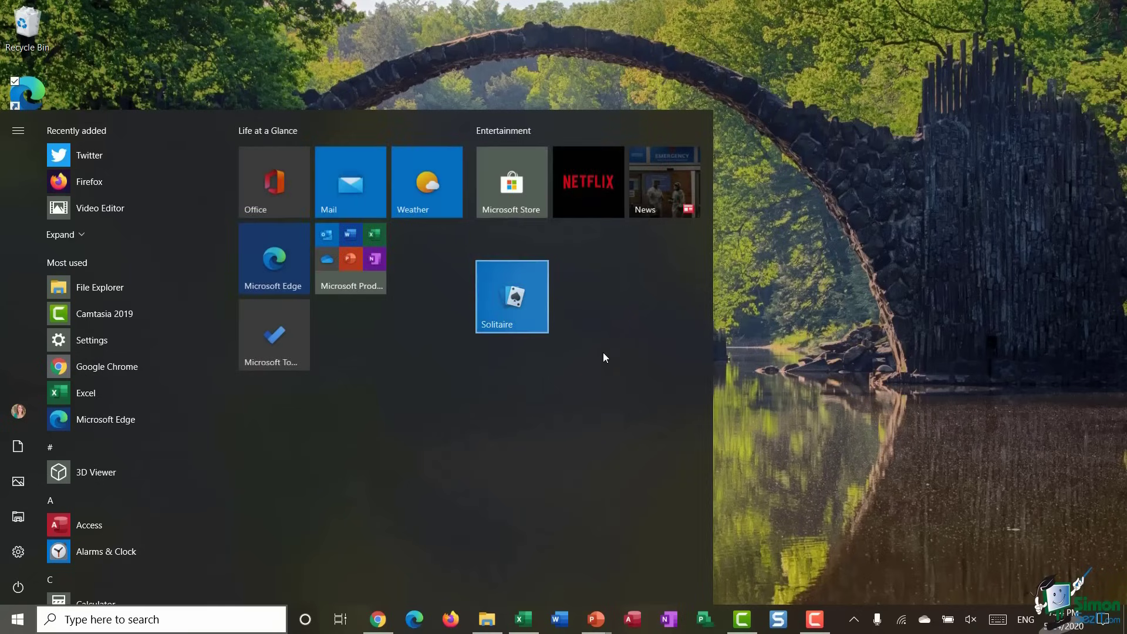
drag(511, 182, 502, 309)
click(503, 245)
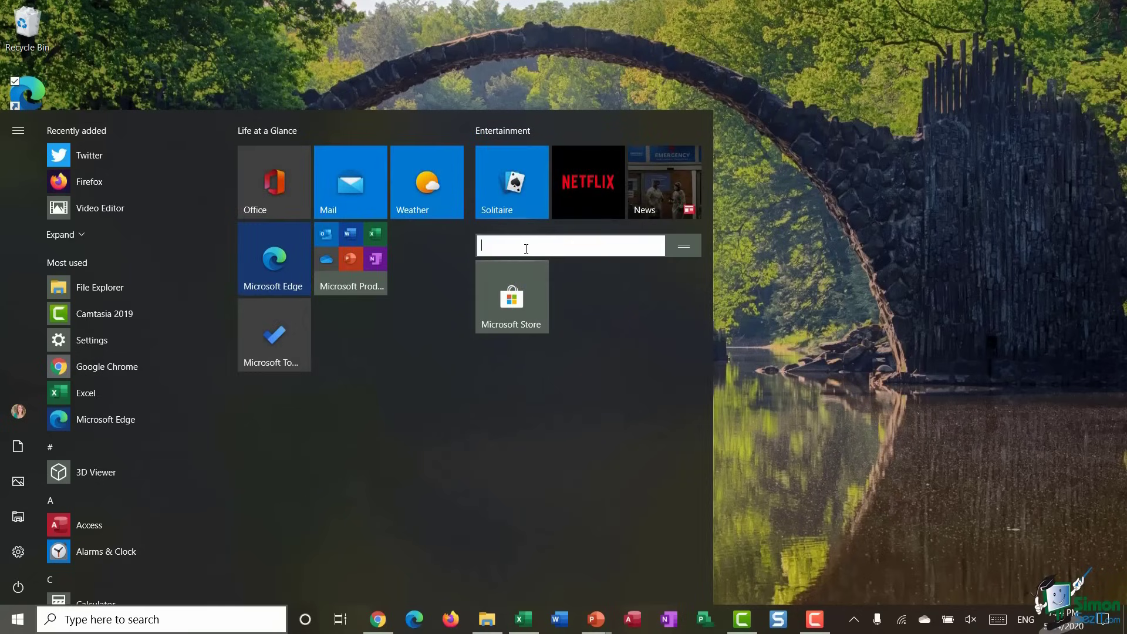
text(Store)
key(Return)
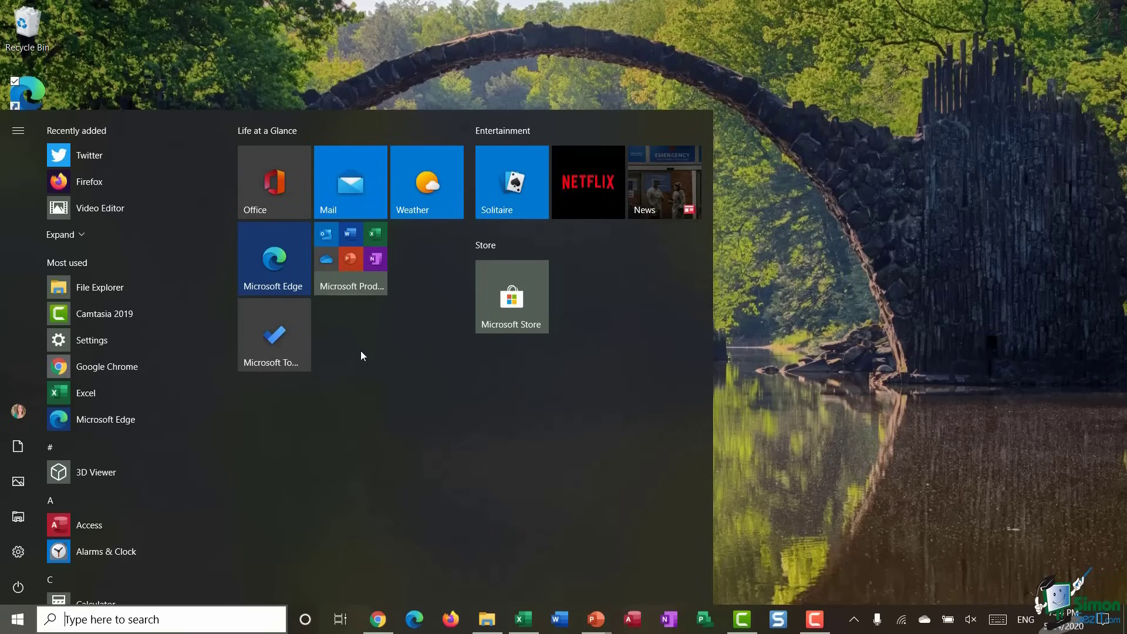
click(350, 258)
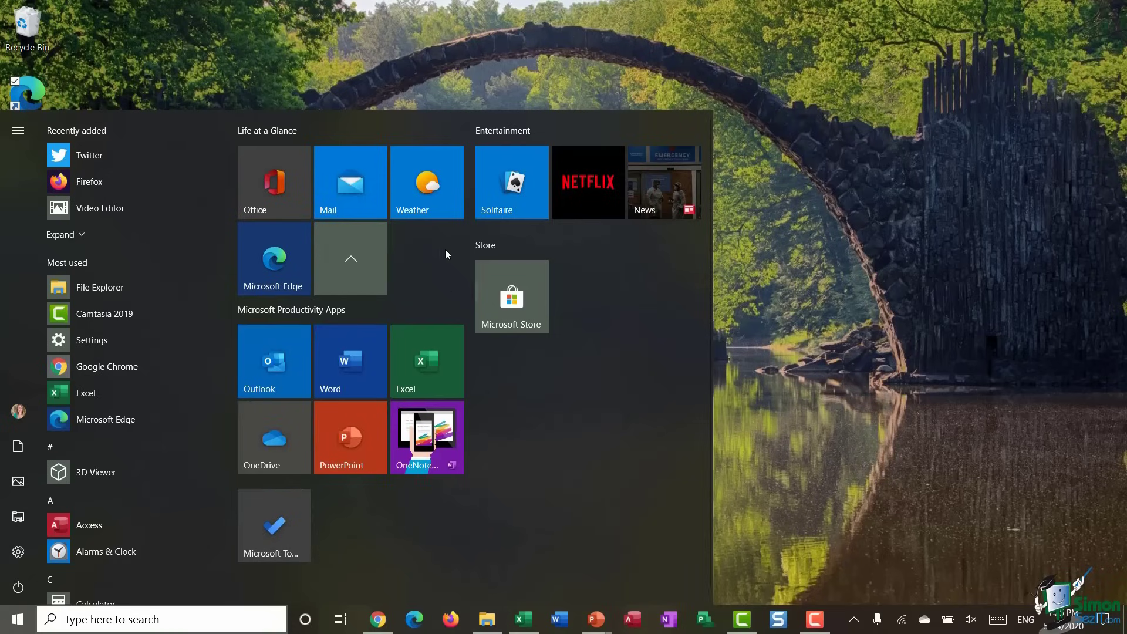
- Resize the Microsoft Store tile to Wide
right_click(517, 298)
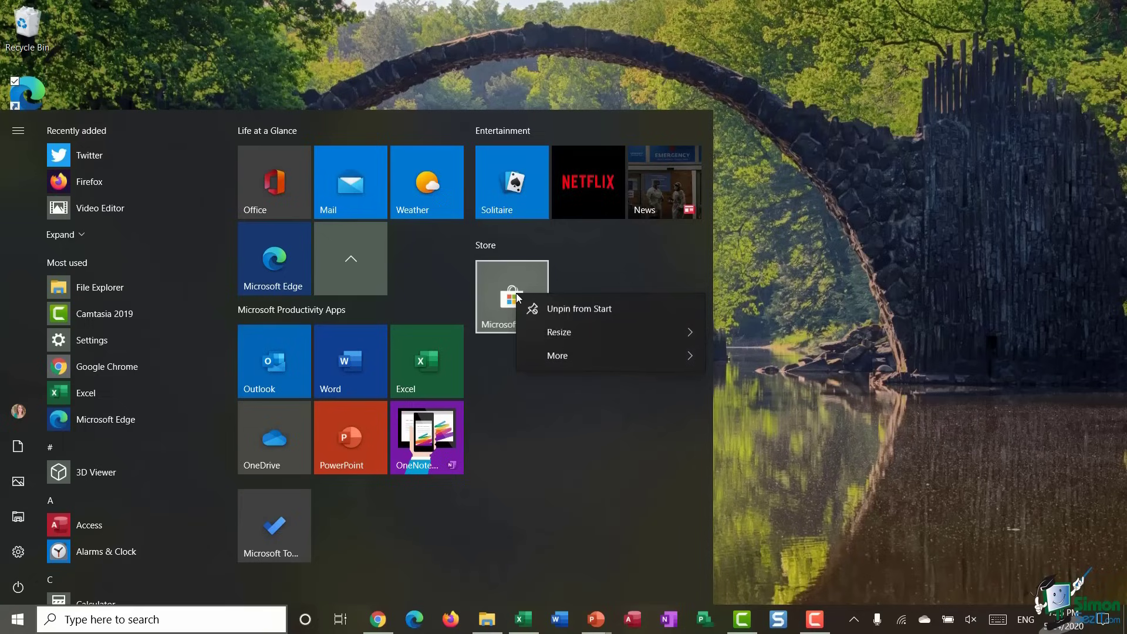
mouse_move(559, 332)
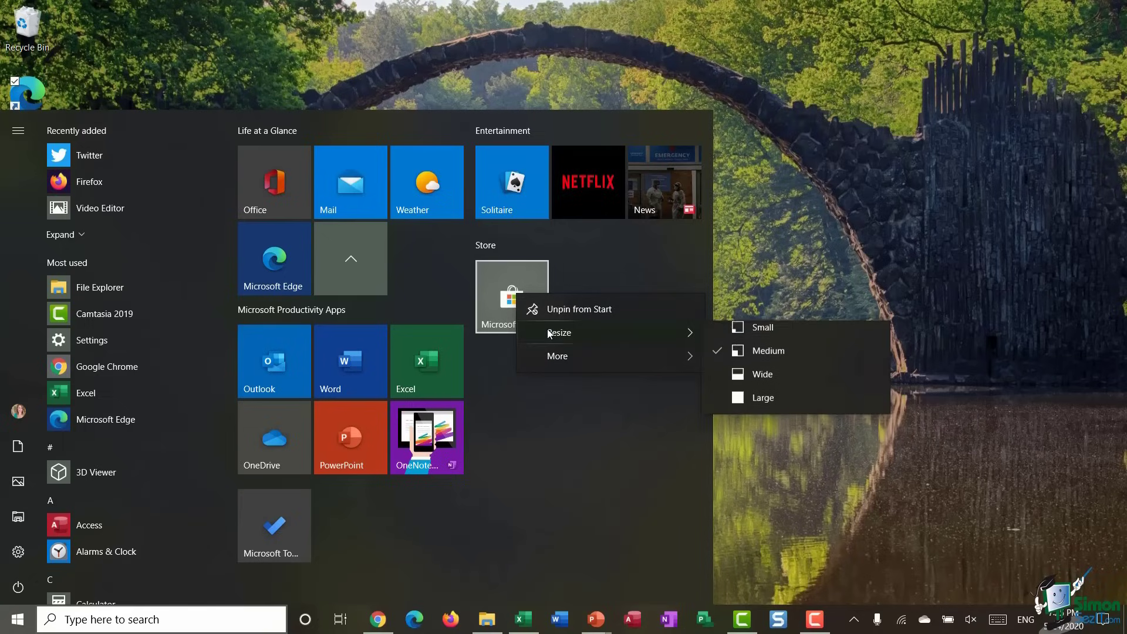
click(780, 383)
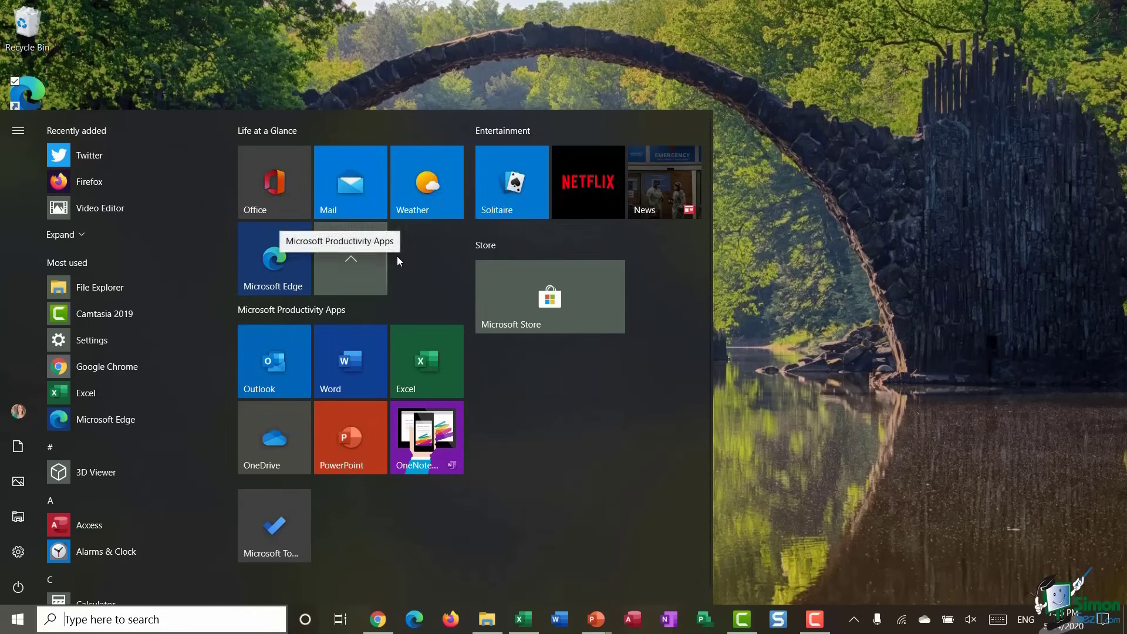
click(351, 259)
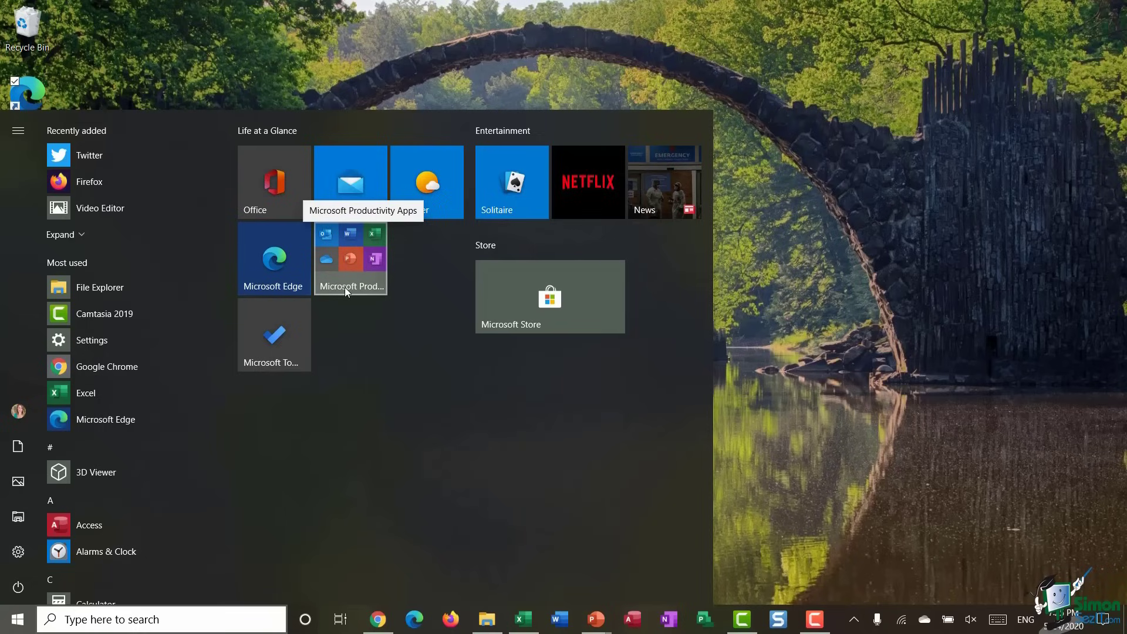
click(352, 255)
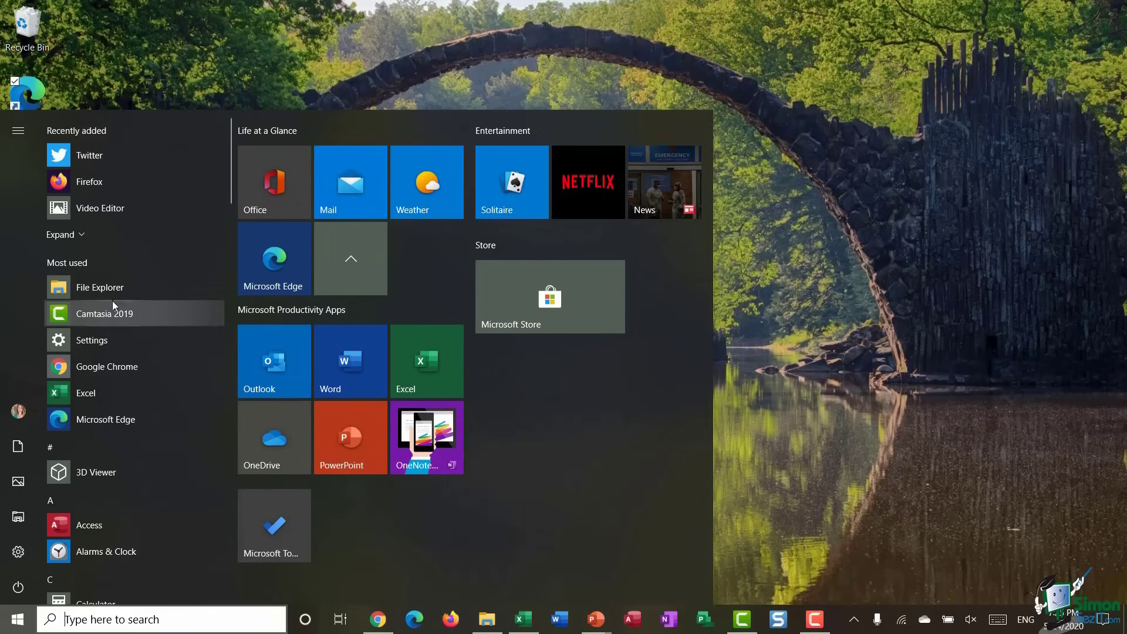
scroll(115, 263, down, 2)
scroll(115, 263, up, 2)
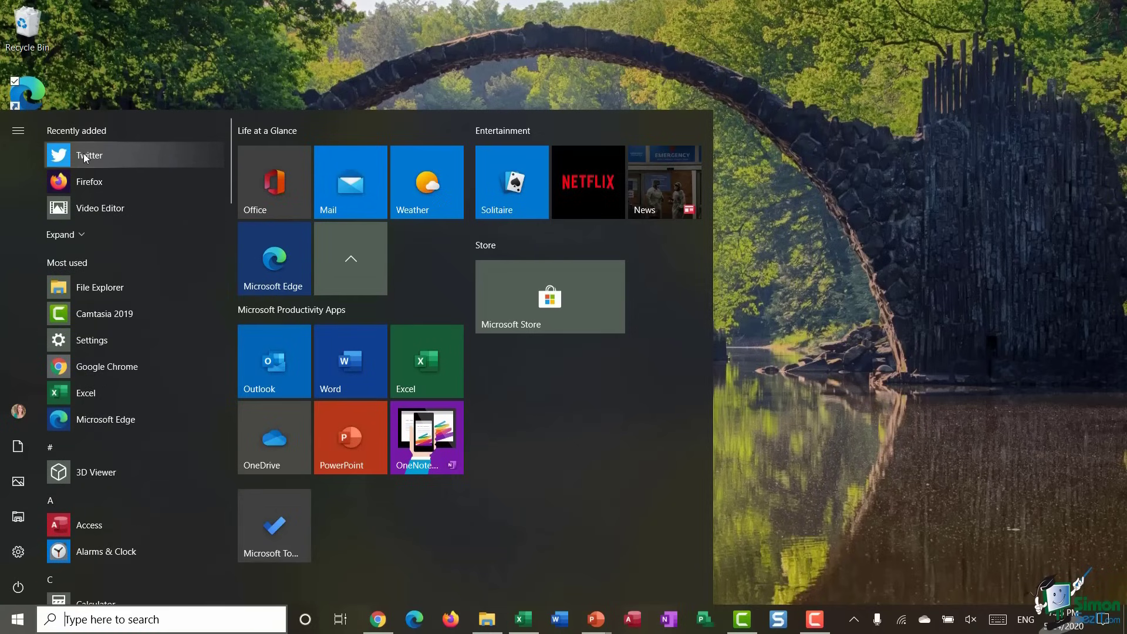
- Pin Twitter to Start and drag its tile into the Life at a Glance group
right_click(101, 155)
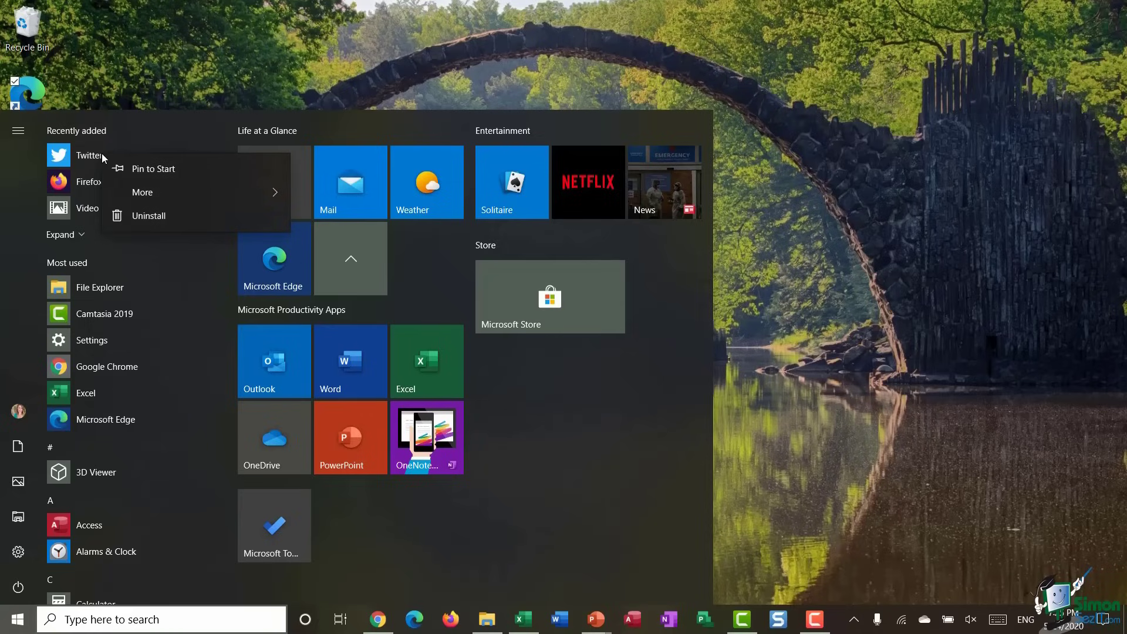
click(143, 174)
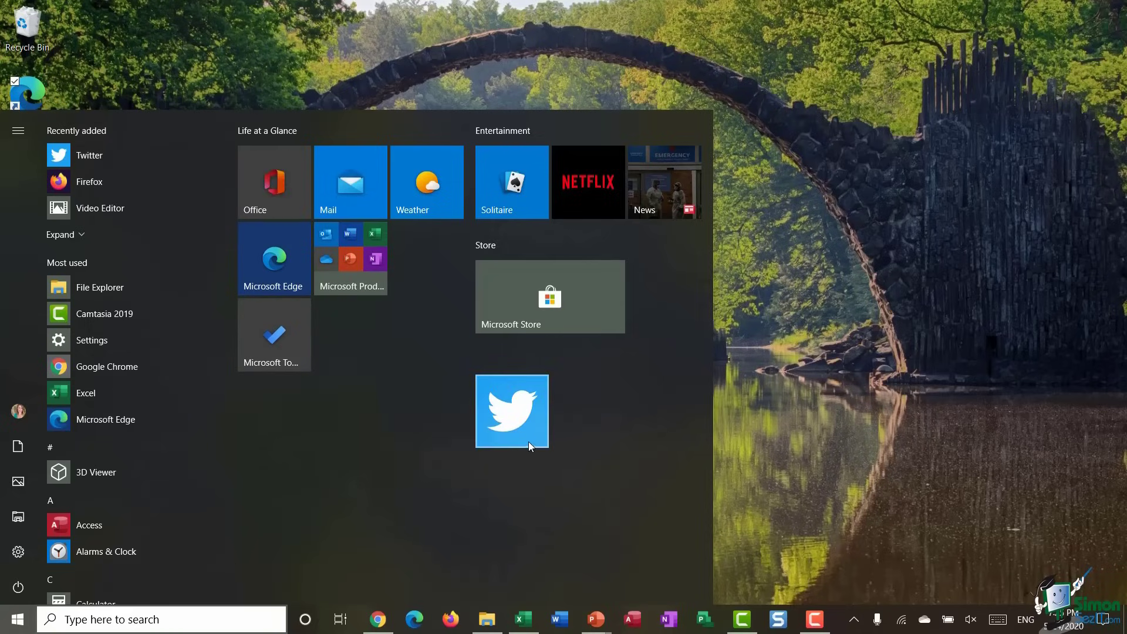
drag(524, 430, 440, 282)
click(426, 263)
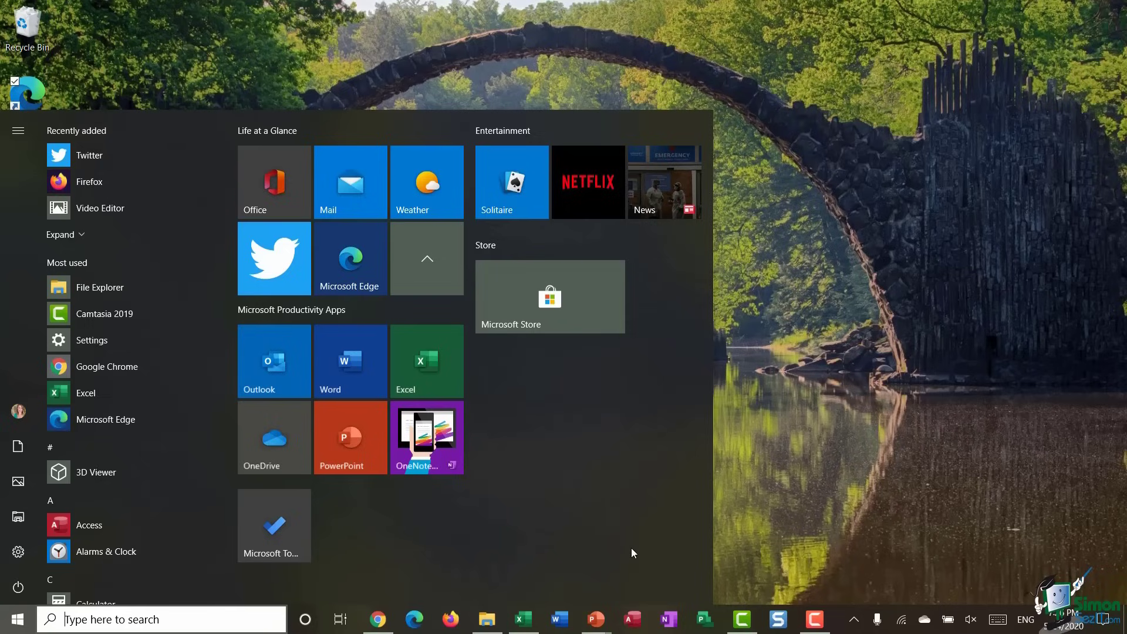
- Pin the Exercise Files folder from the Windows 10 folder in File Explorer to Start
click(486, 619)
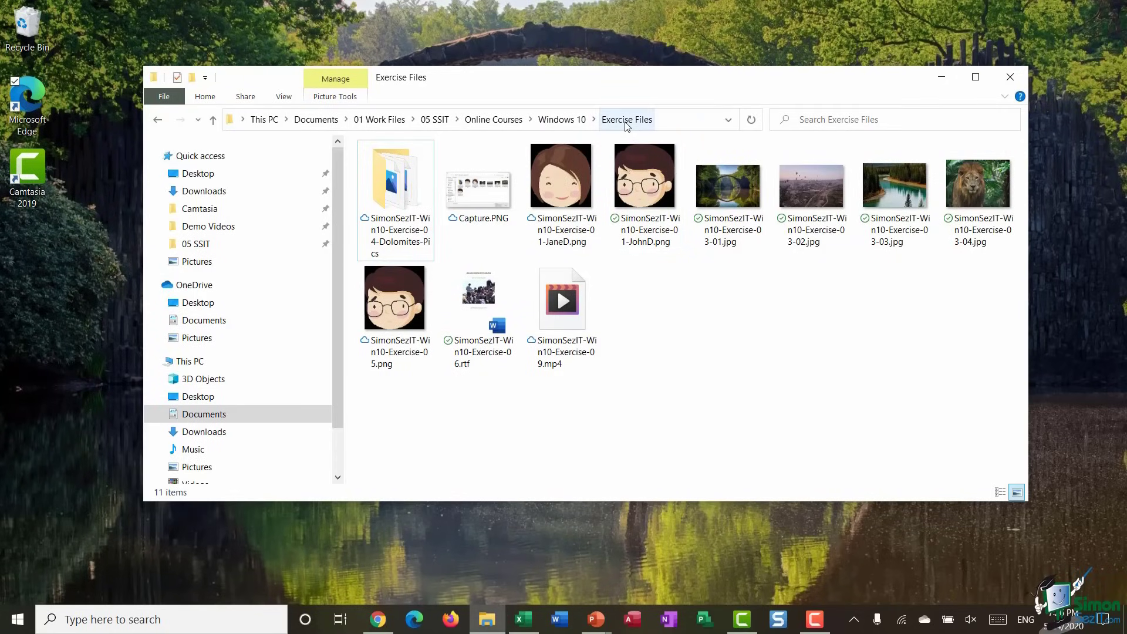
click(562, 119)
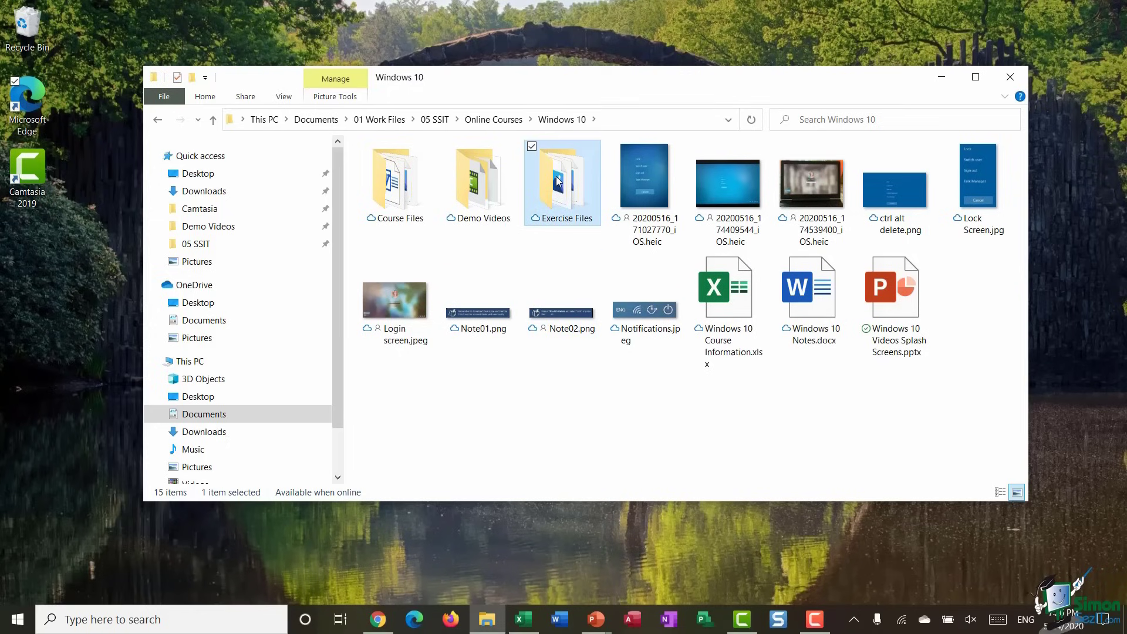
right_click(558, 181)
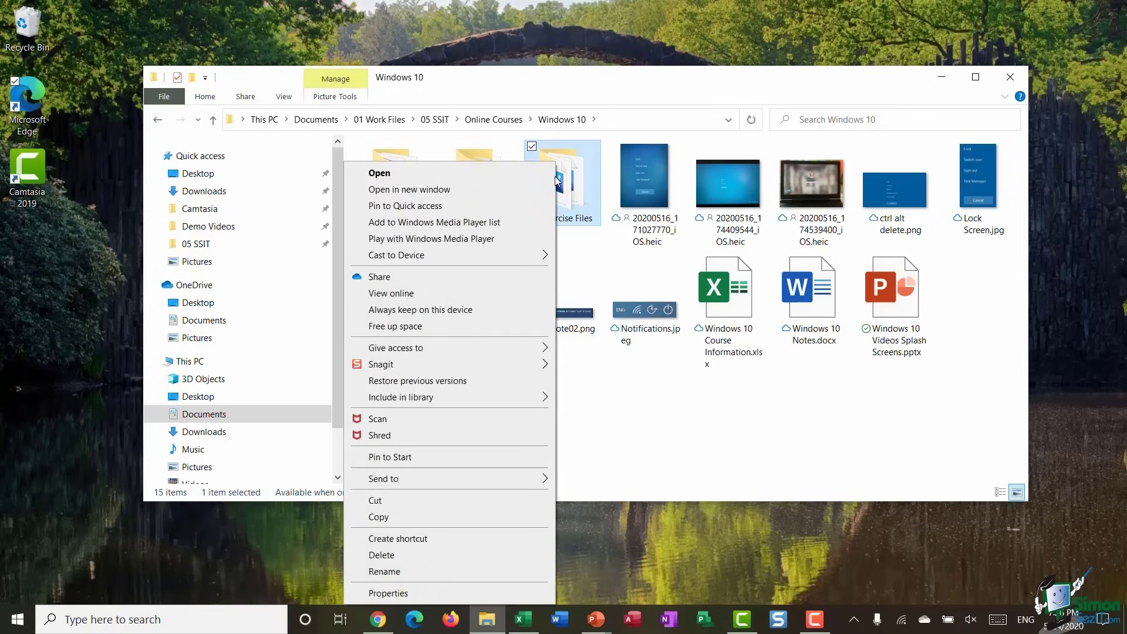
click(397, 458)
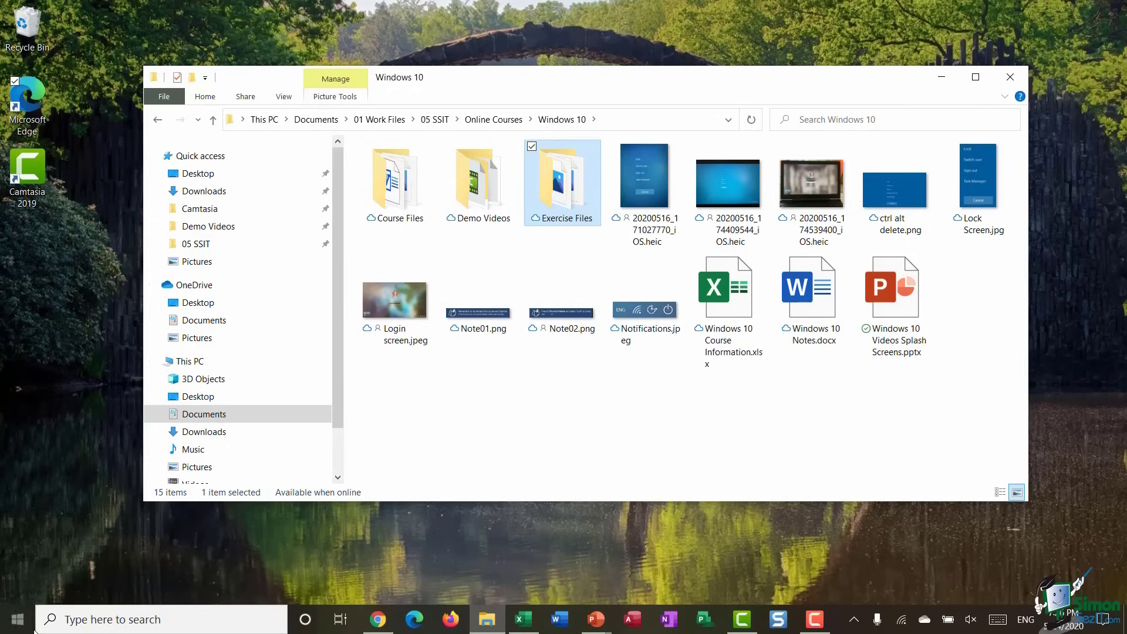
- Move the Exercise Files tile below Microsoft To Do into a new group named Work Files
click(18, 620)
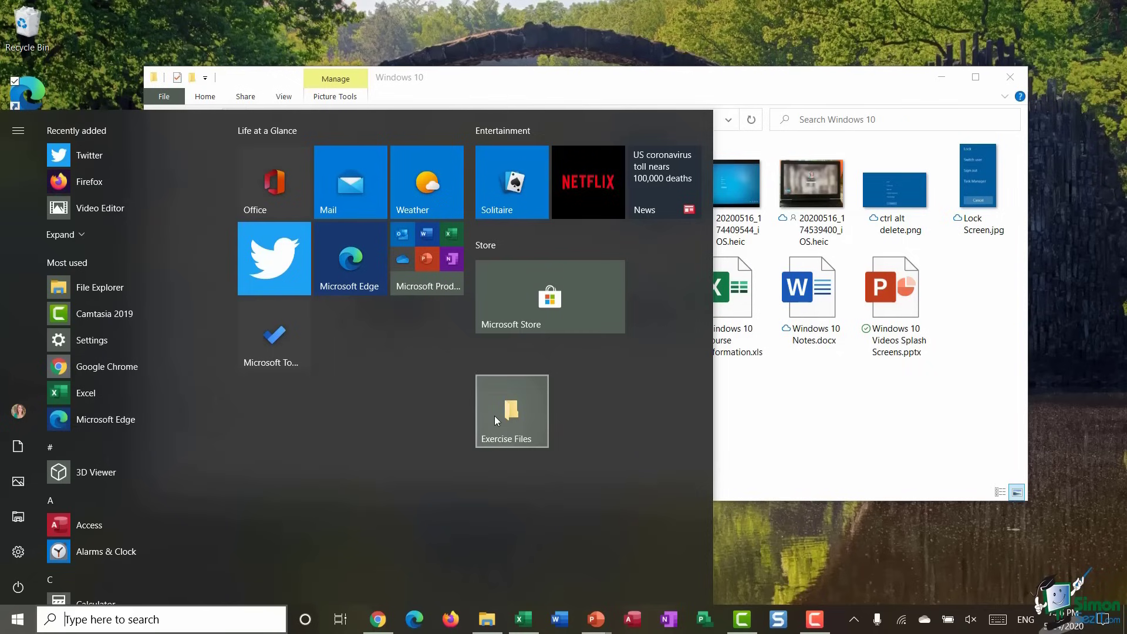
drag(494, 416, 267, 461)
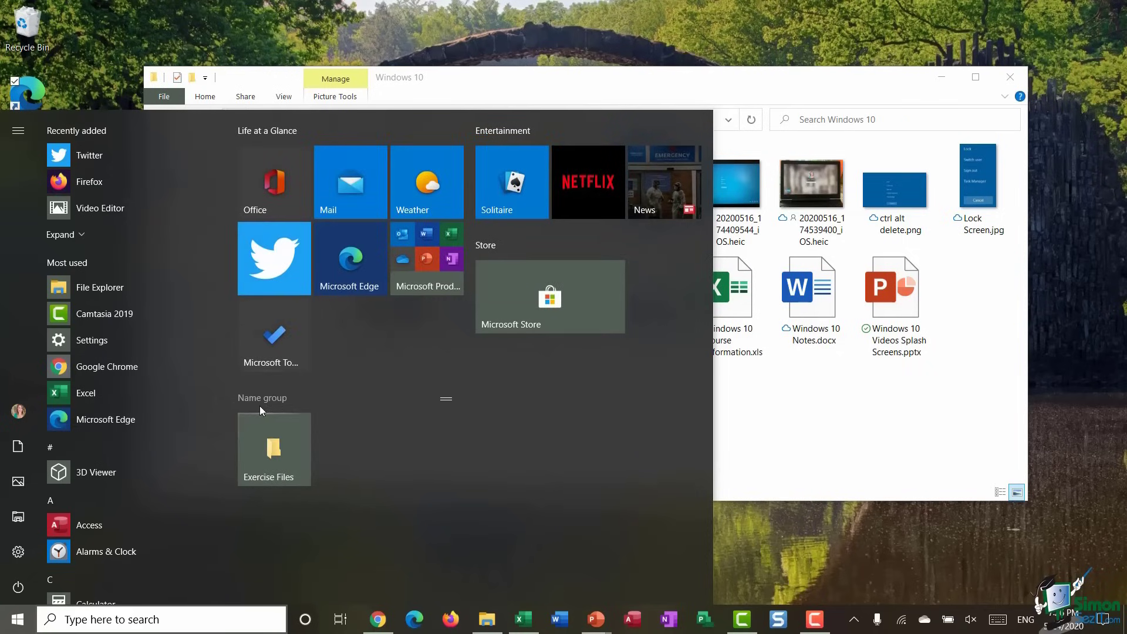
click(251, 398)
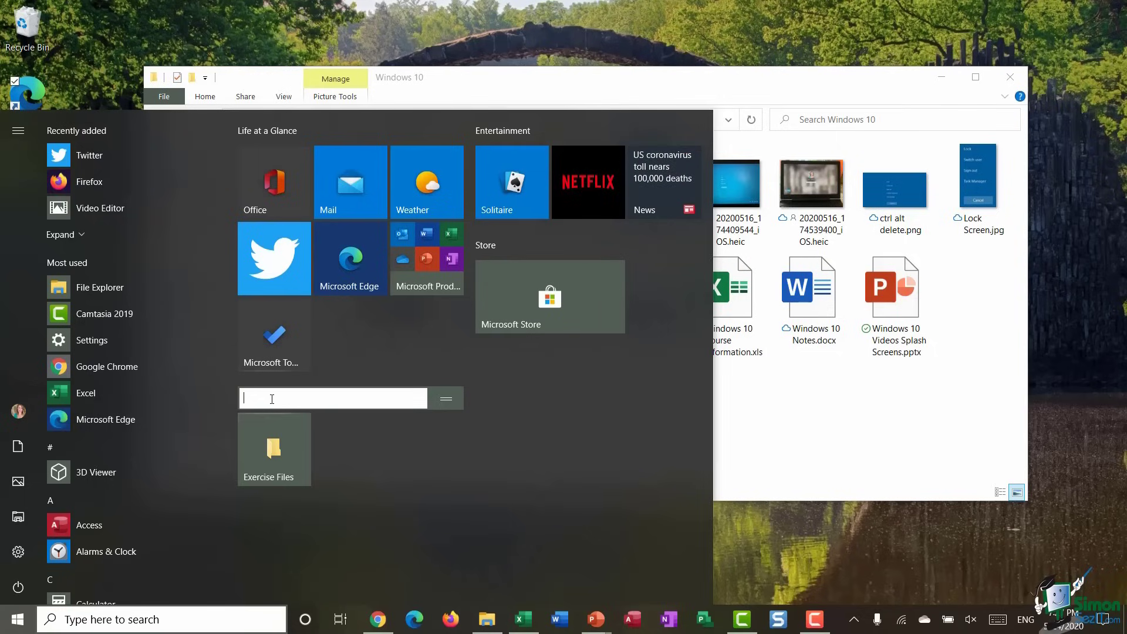
text(Woir)
key(BackSpace)
key(BackSpace)
text(rk Files)
click(470, 510)
- Pin Course Files to Start and place it beside Exercise Files in Work Files
click(806, 391)
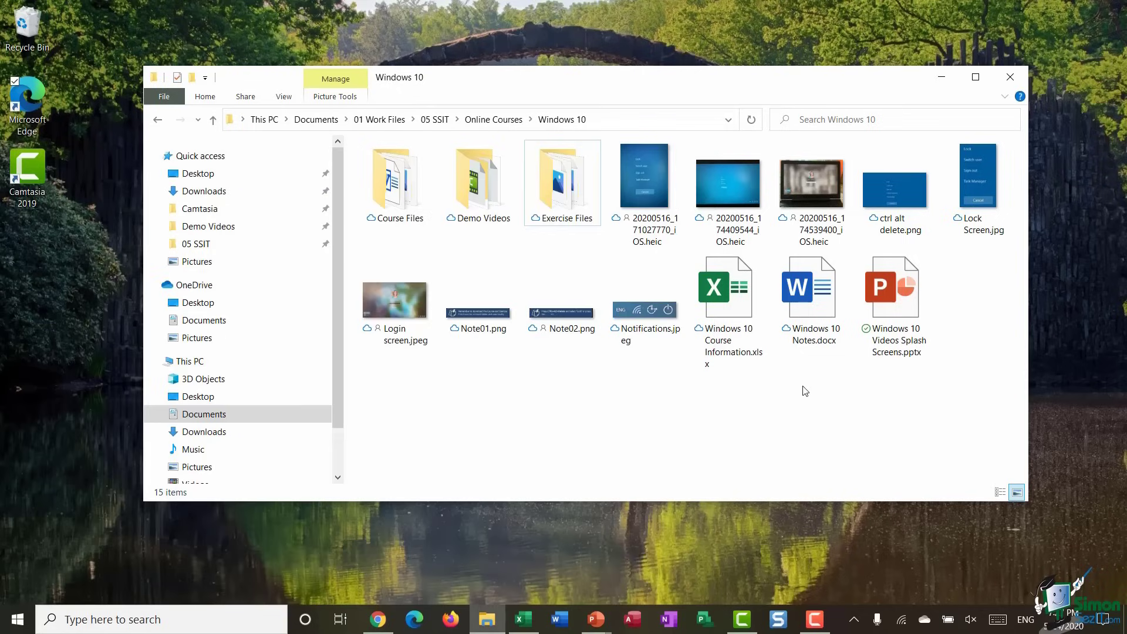
right_click(397, 194)
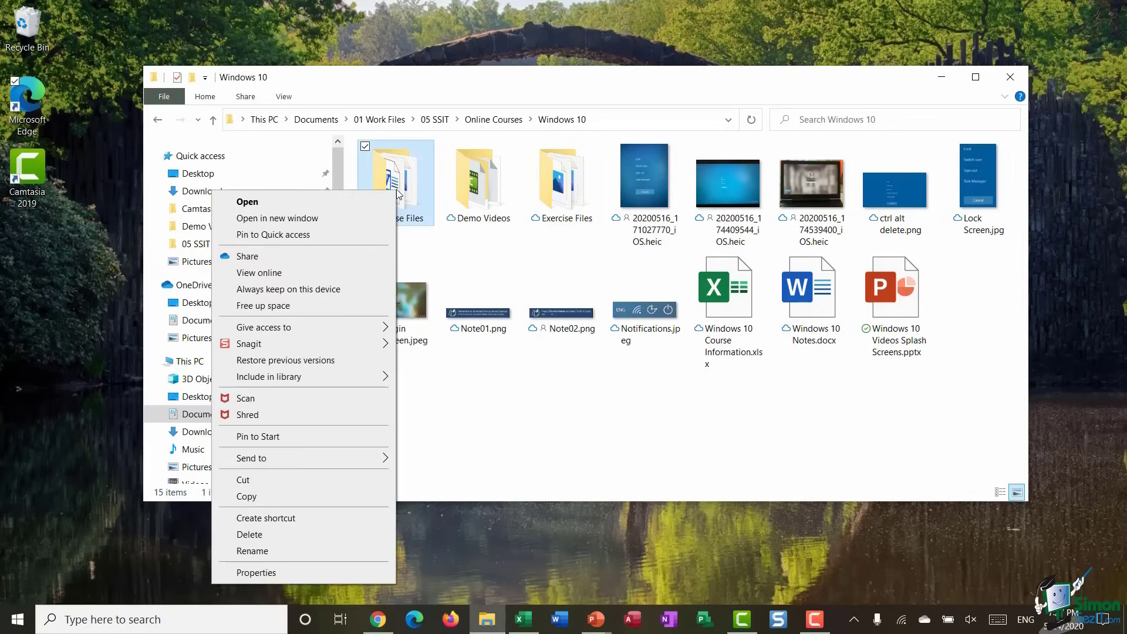
click(292, 439)
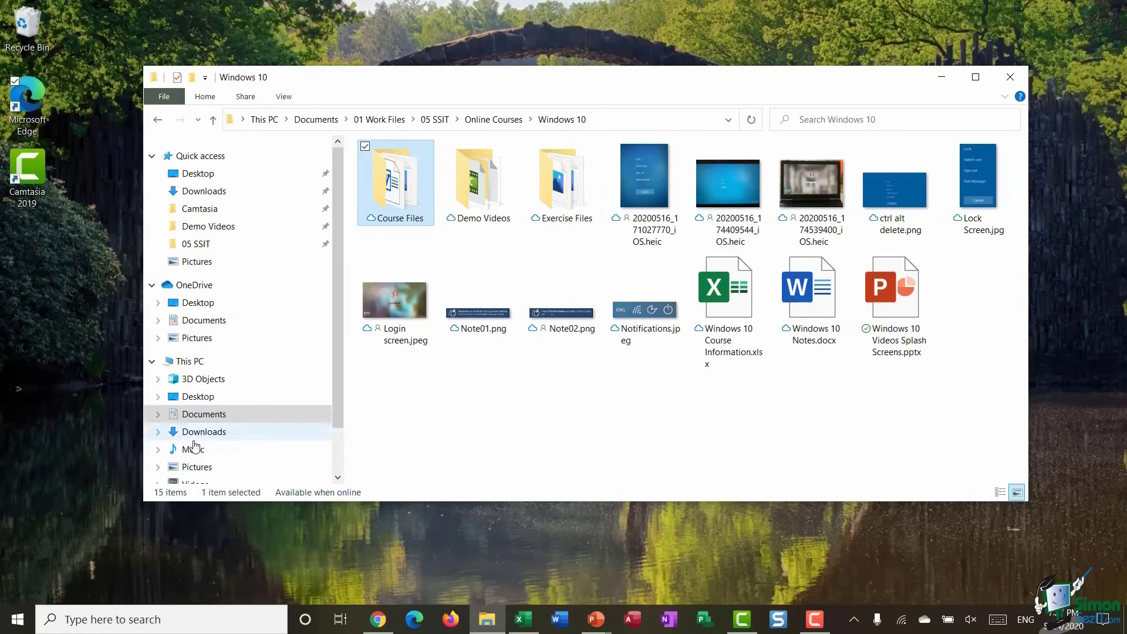
click(17, 620)
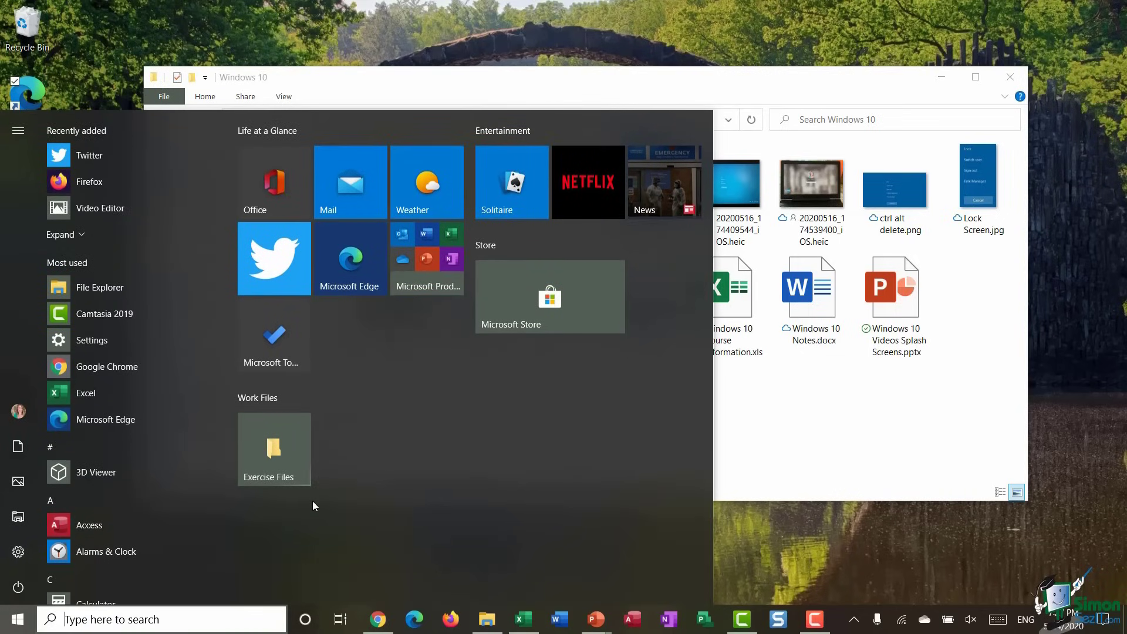
drag(512, 417, 364, 445)
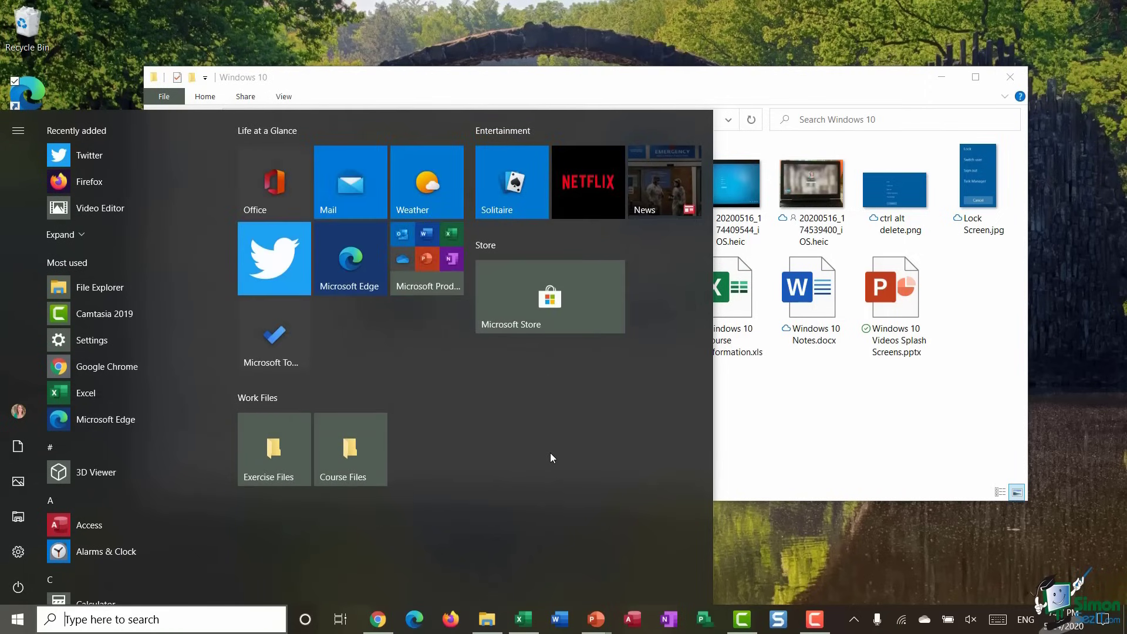
click(435, 248)
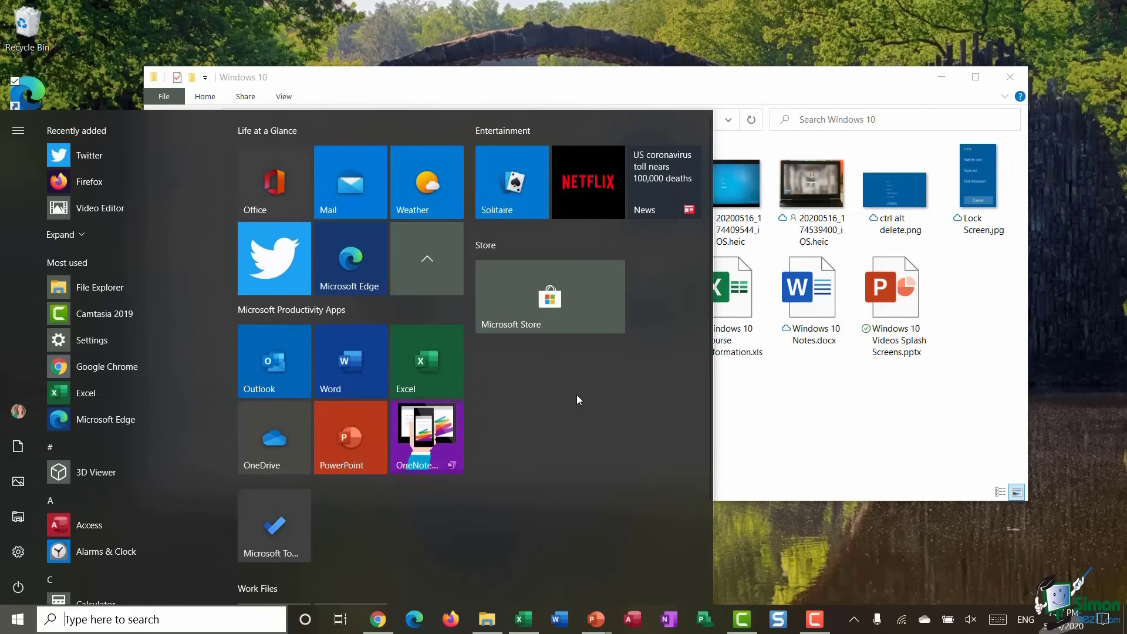
scroll(577, 395, down, 2)
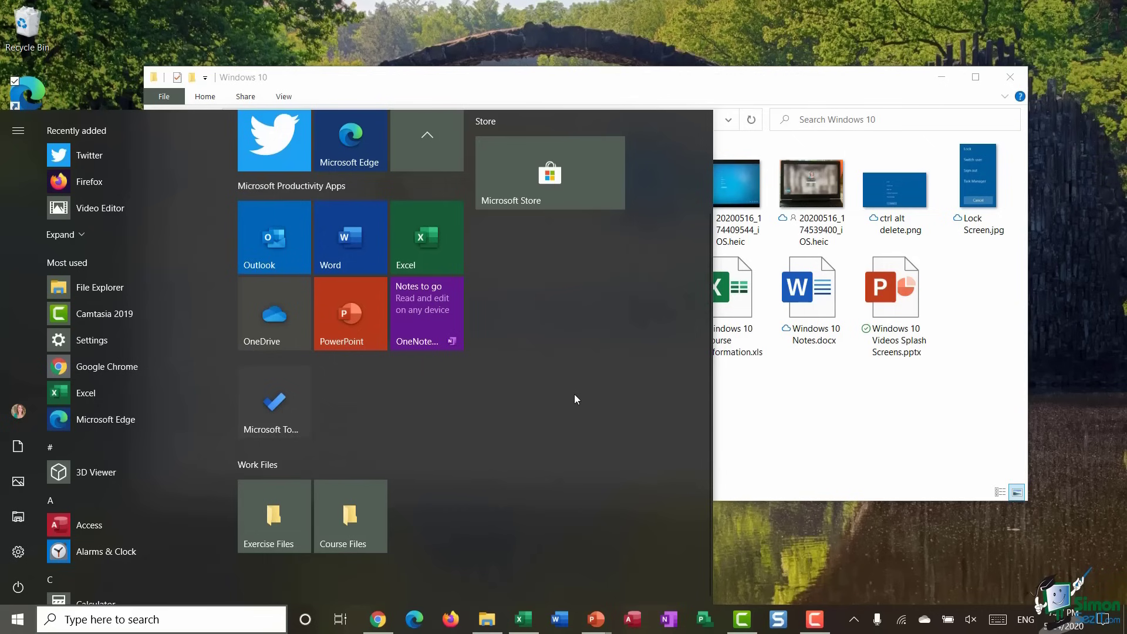
scroll(574, 399, up, 3)
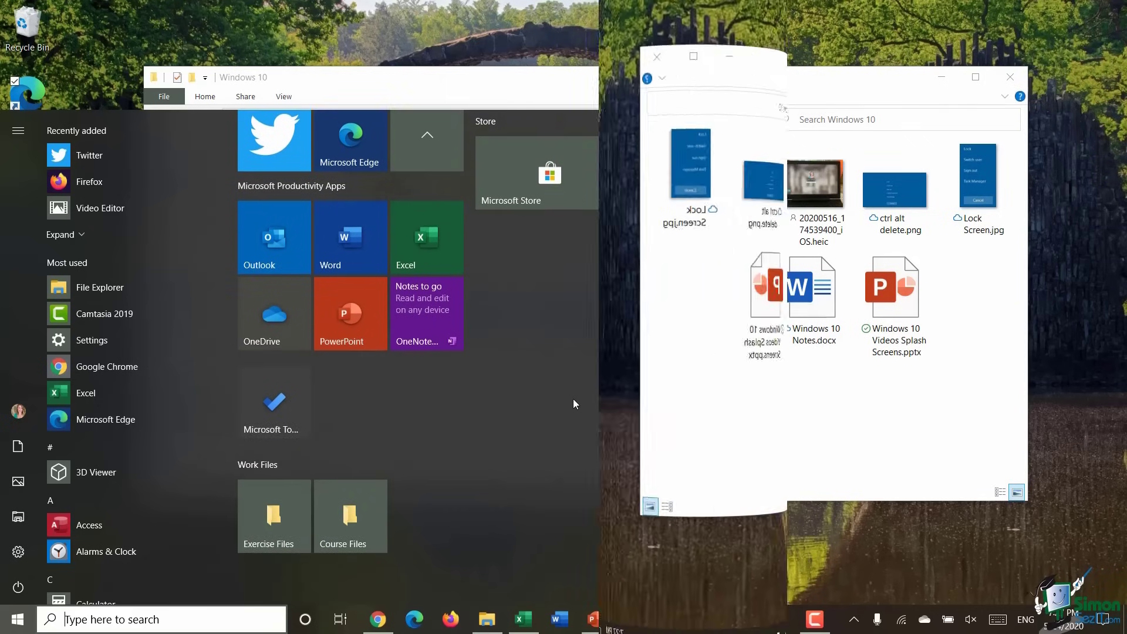